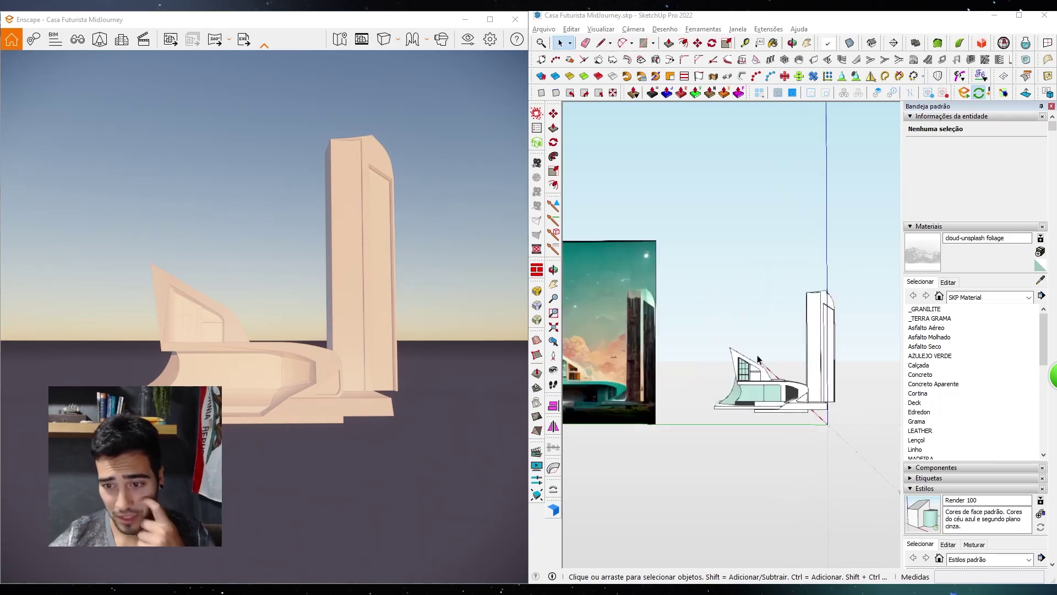
Select all the geometry of the house and tower, leaving out the reference image
scroll(608, 414, up, 3)
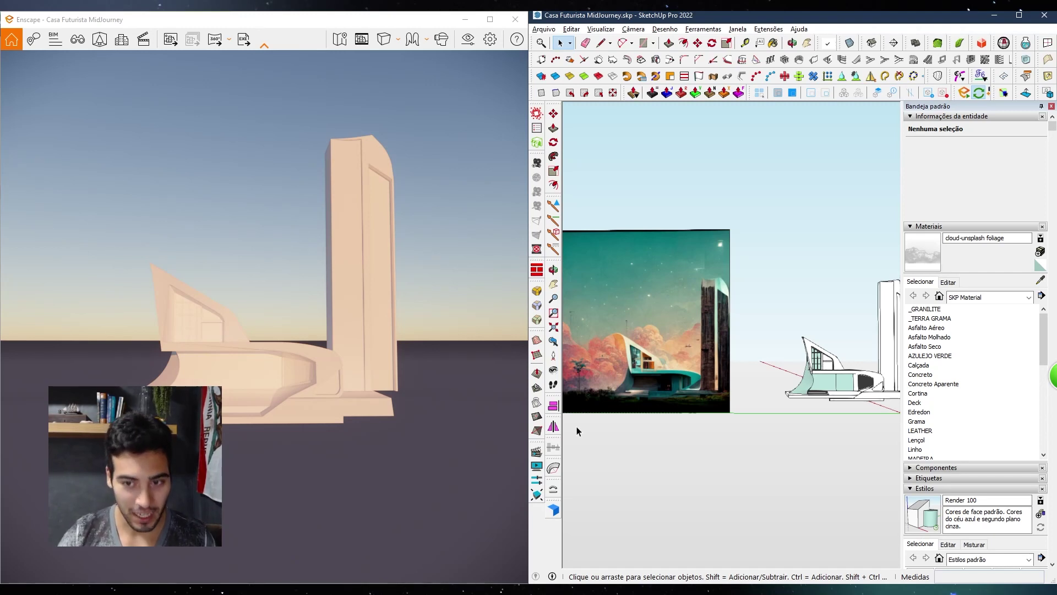
mouse_move(578, 430)
middle_down()
mouse_move(650, 407)
mouse_move(809, 297)
middle_up()
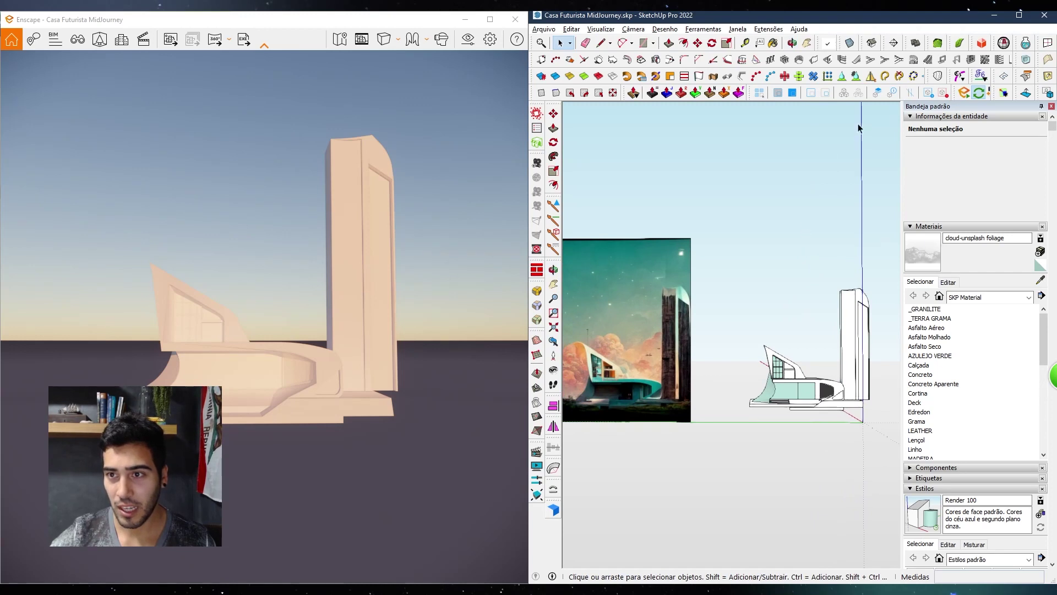
mouse_move(751, 398)
middle_down()
mouse_move(738, 402)
mouse_move(782, 461)
middle_up()
middle_drag(835, 414, 824, 512)
drag(824, 512, 698, 314)
drag(877, 472, 702, 237)
middle_drag(782, 374, 807, 422)
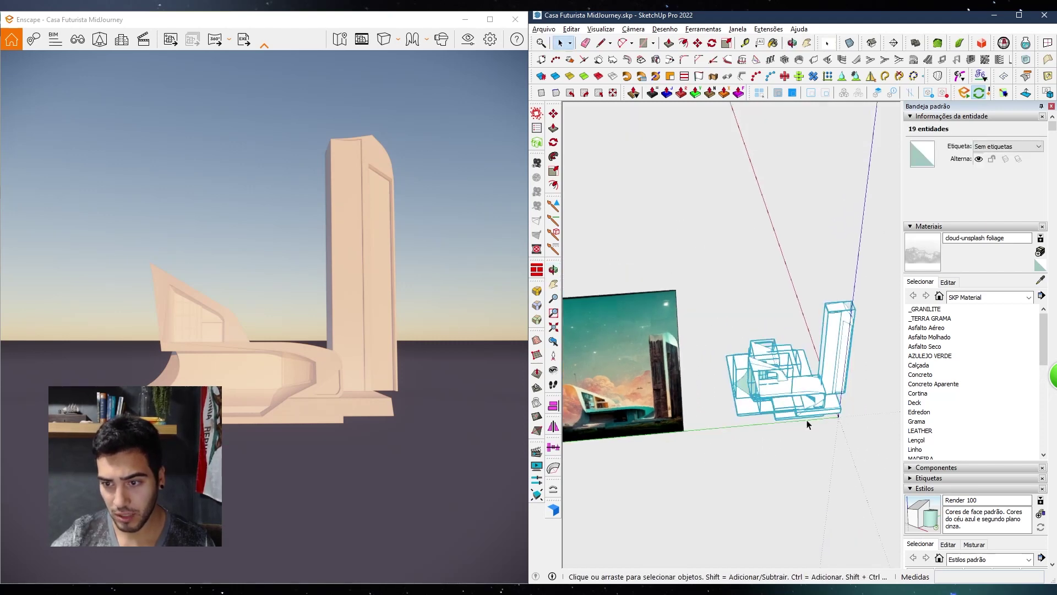
scroll(810, 422, up, 5)
middle_drag(819, 365, 824, 304)
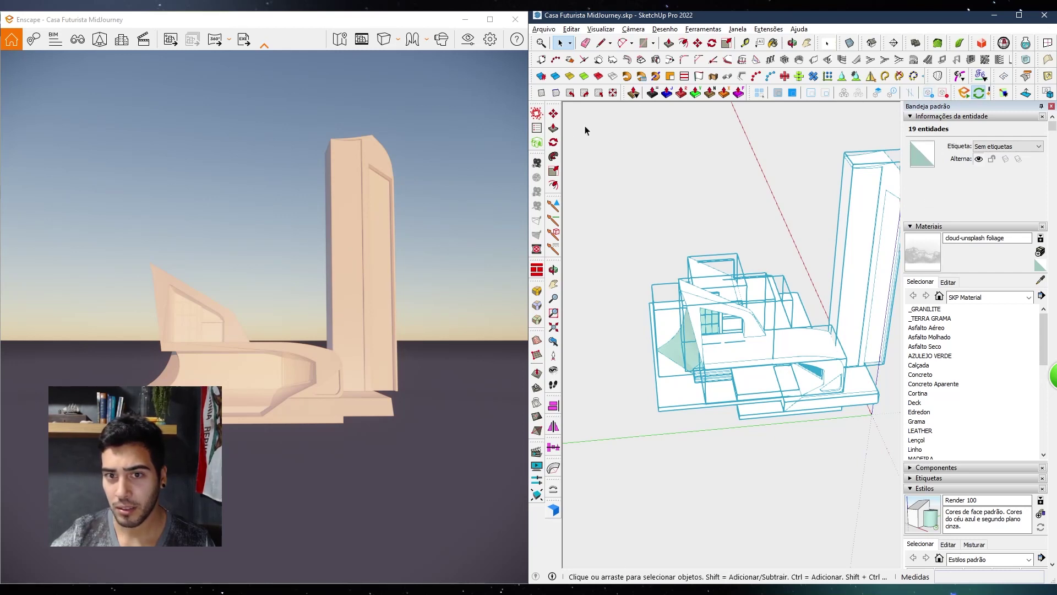
Narrow the Enscape preview to widen the modelling window, and import the plaster material "Gesso 10, estuque" from the Enscape material library
drag(526, 136, 414, 137)
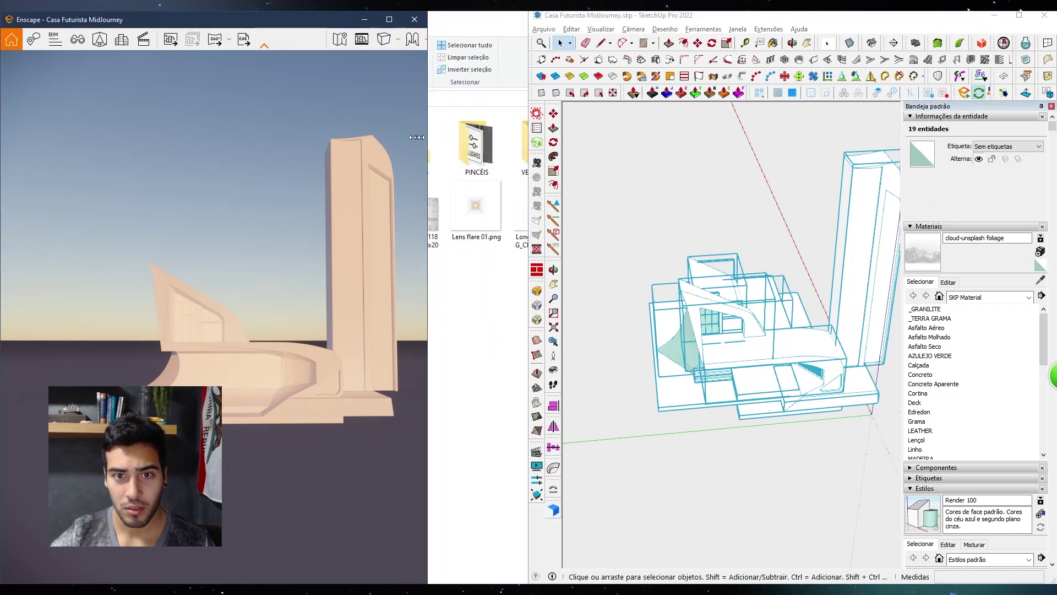
drag(531, 171, 411, 162)
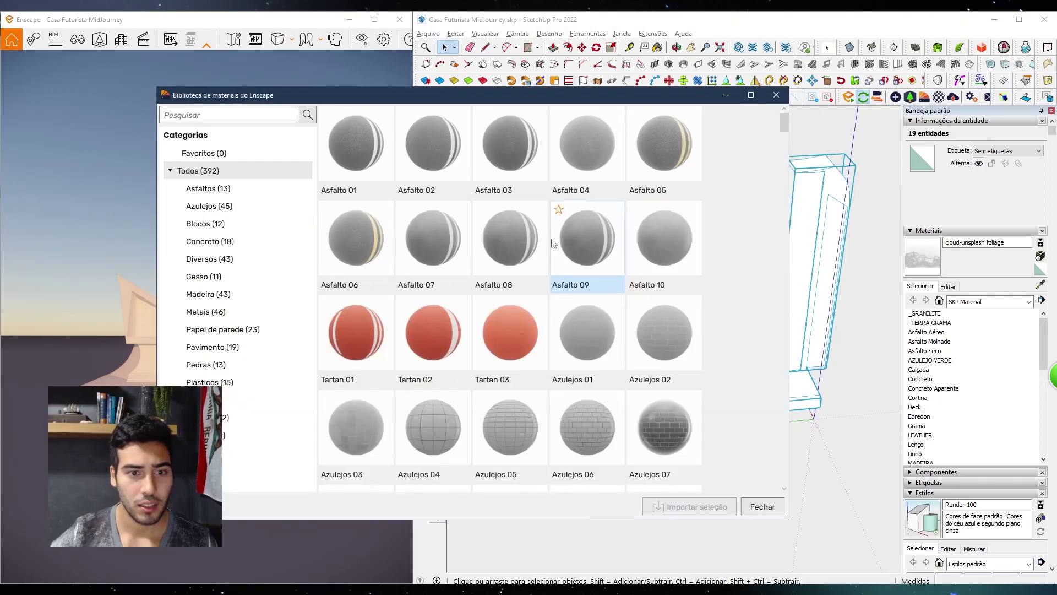
click(242, 276)
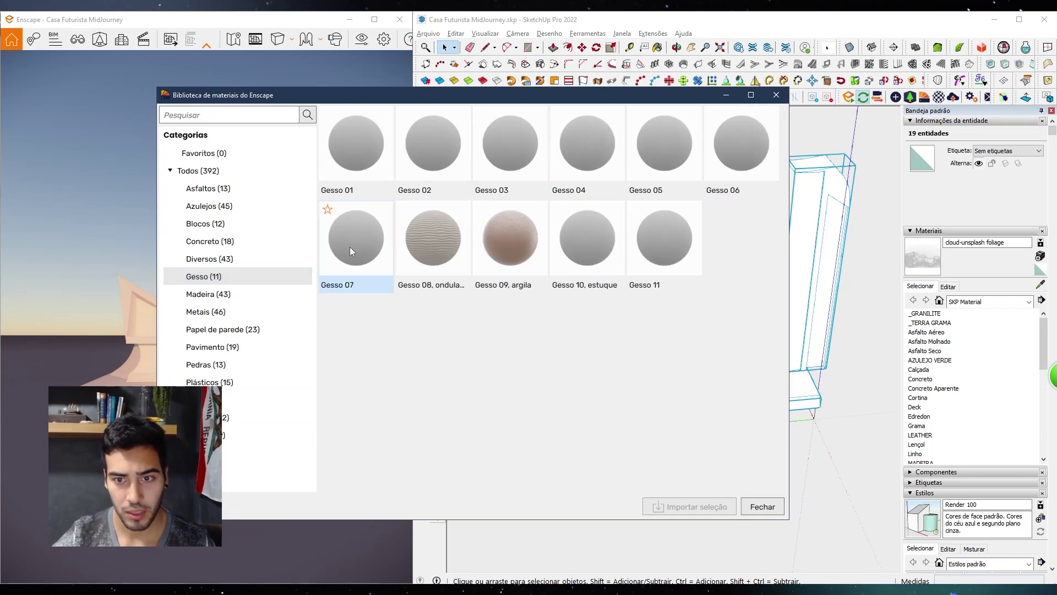
click(587, 248)
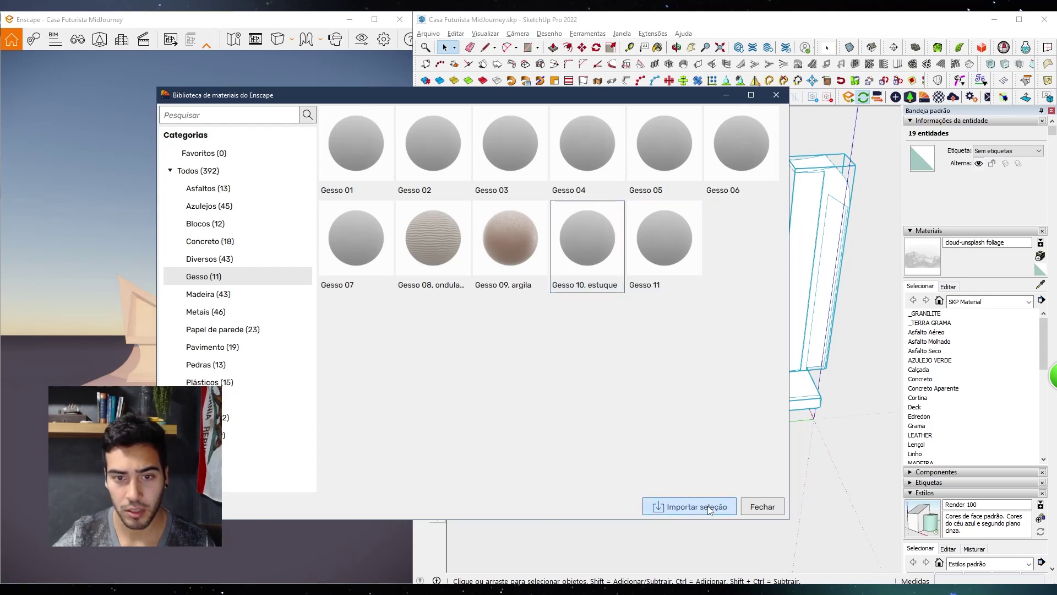
click(709, 507)
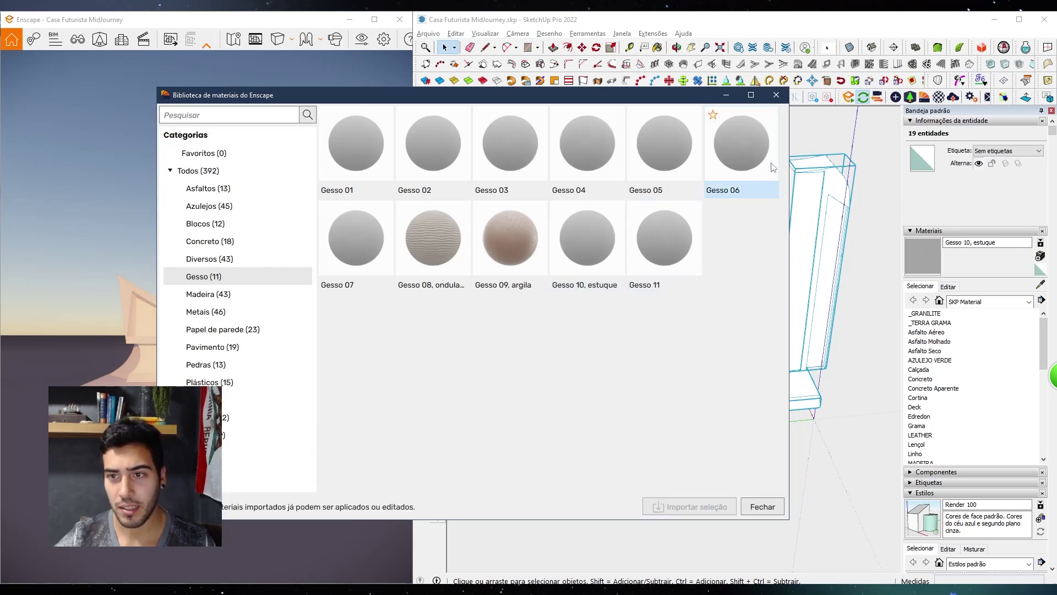
click(776, 95)
Set the lightness of "Gesso 10, estuque" to 92 and paint the selected house and tower with it
click(948, 286)
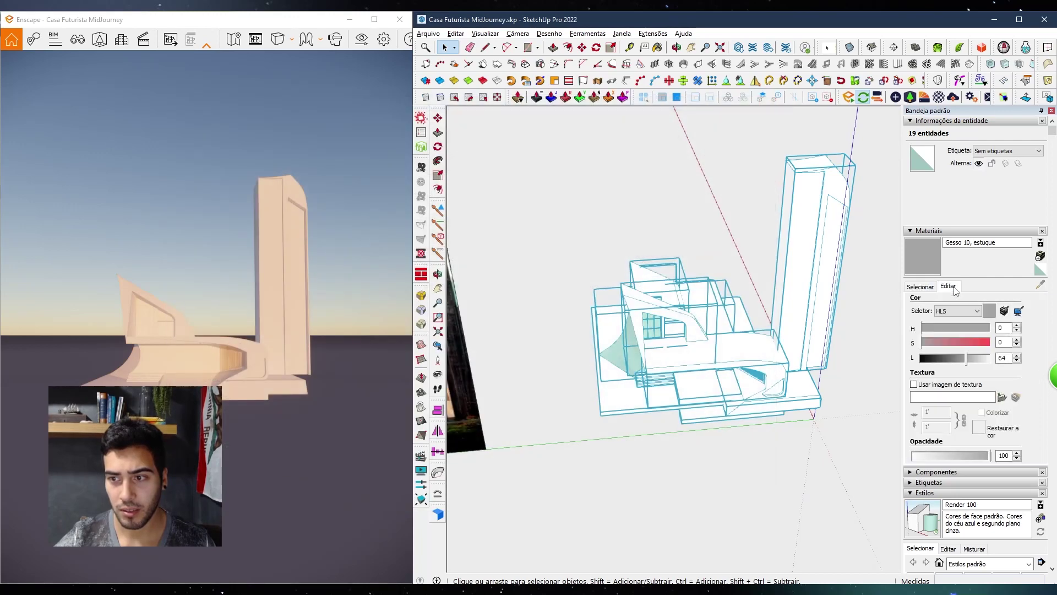
middle_drag(474, 446, 1036, 340)
click(981, 364)
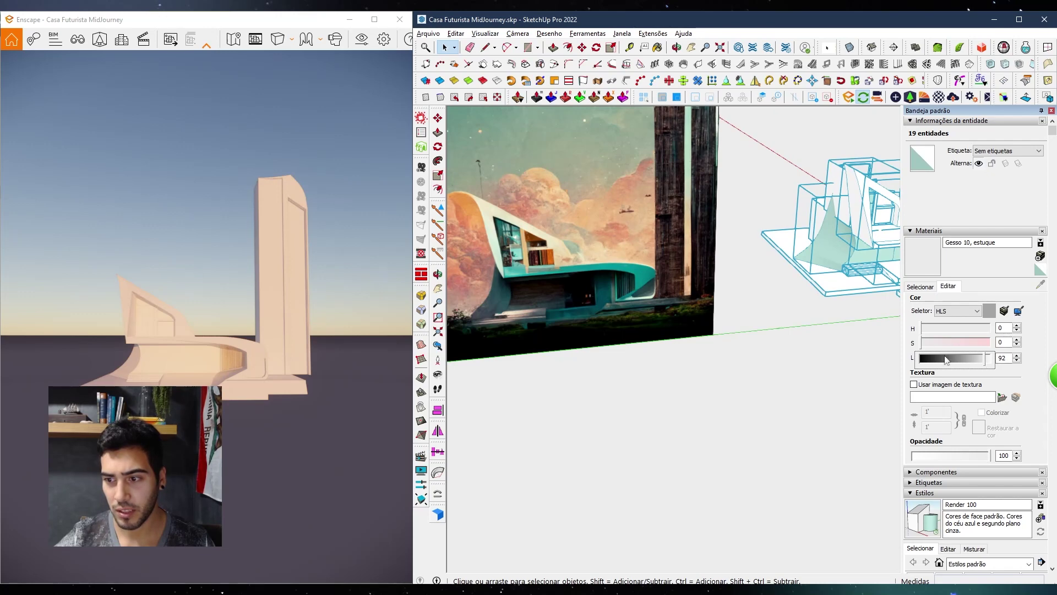
middle_drag(787, 364, 790, 288)
click(916, 255)
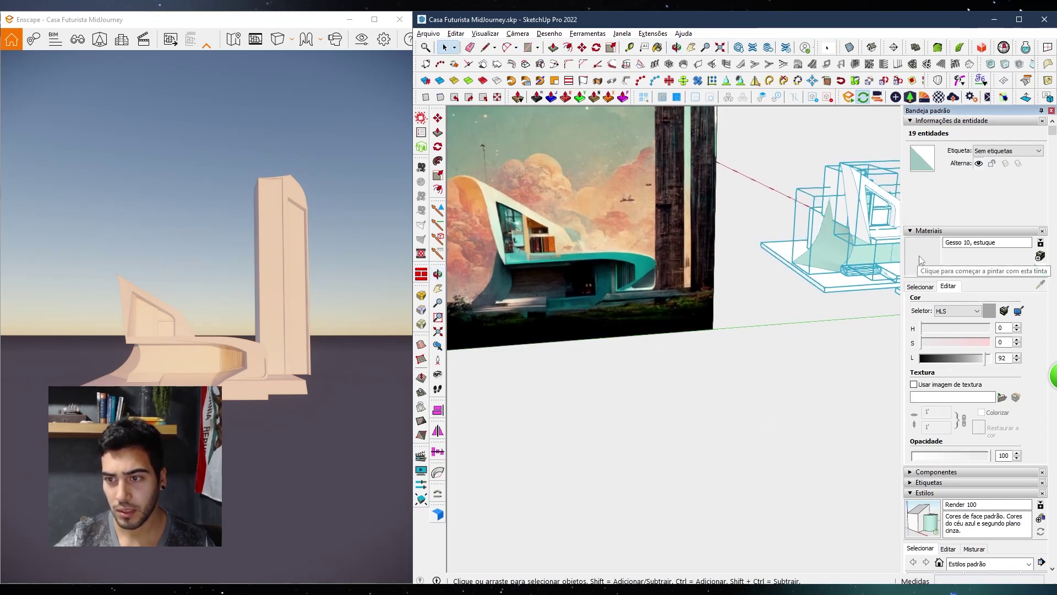
scroll(817, 296, up, 2)
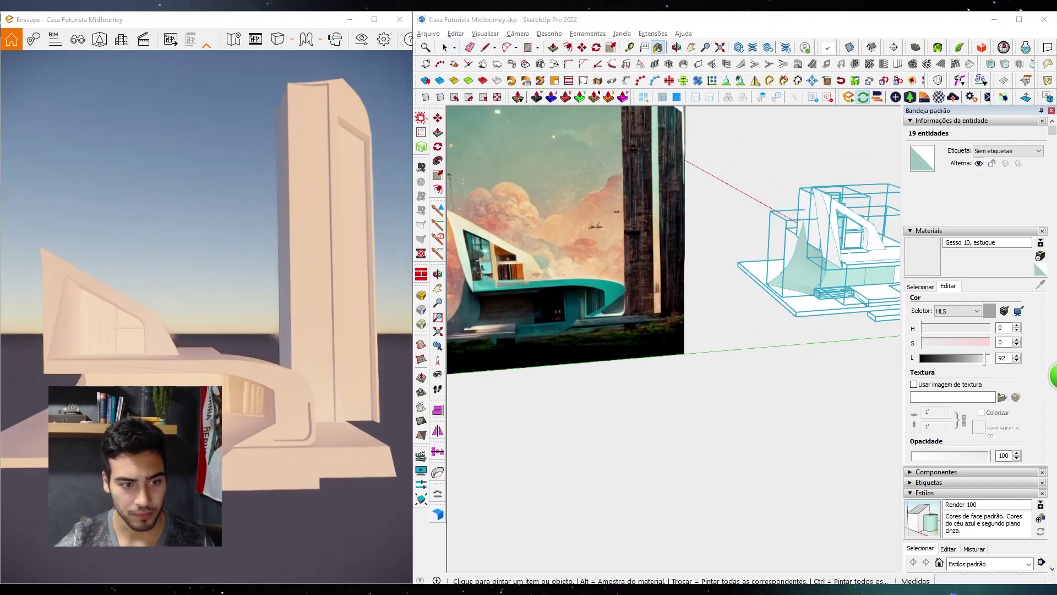
click(807, 262)
Examine the plastered house from several angles in the Enscape preview and clear the selection in the model
mouse_move(304, 363)
right_down()
mouse_move(311, 404)
mouse_move(358, 410)
mouse_move(314, 438)
mouse_move(165, 315)
mouse_move(220, 308)
mouse_move(264, 281)
mouse_move(331, 278)
right_up()
key(s)
key(w)
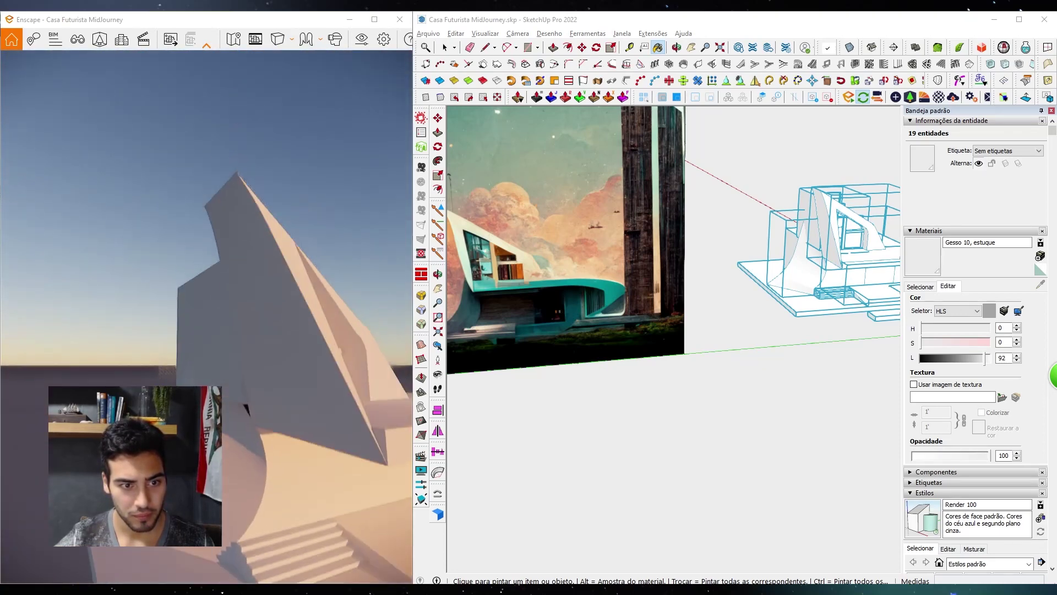
key(d)
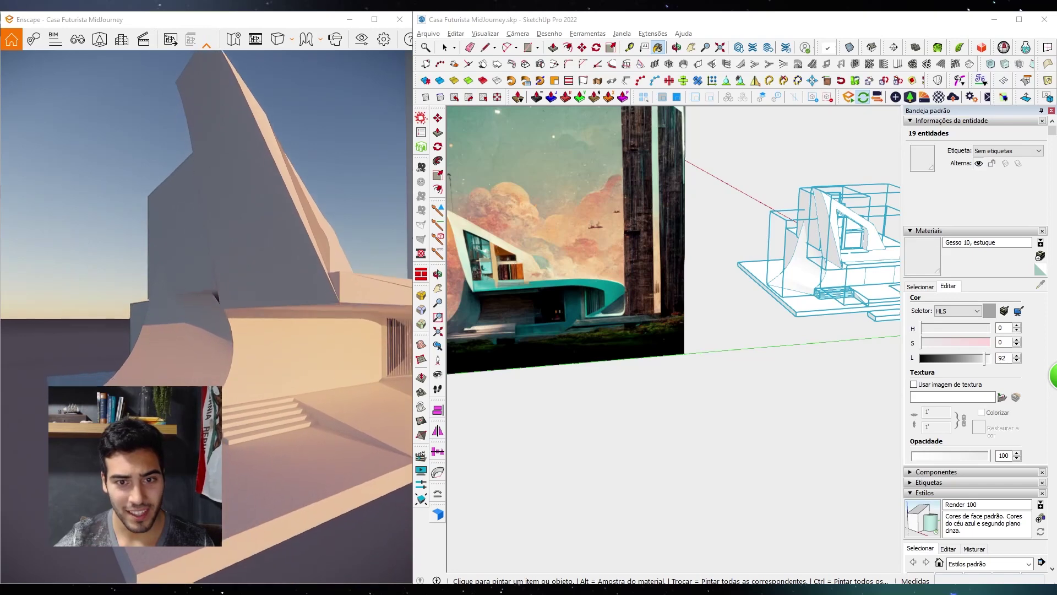
key(a)
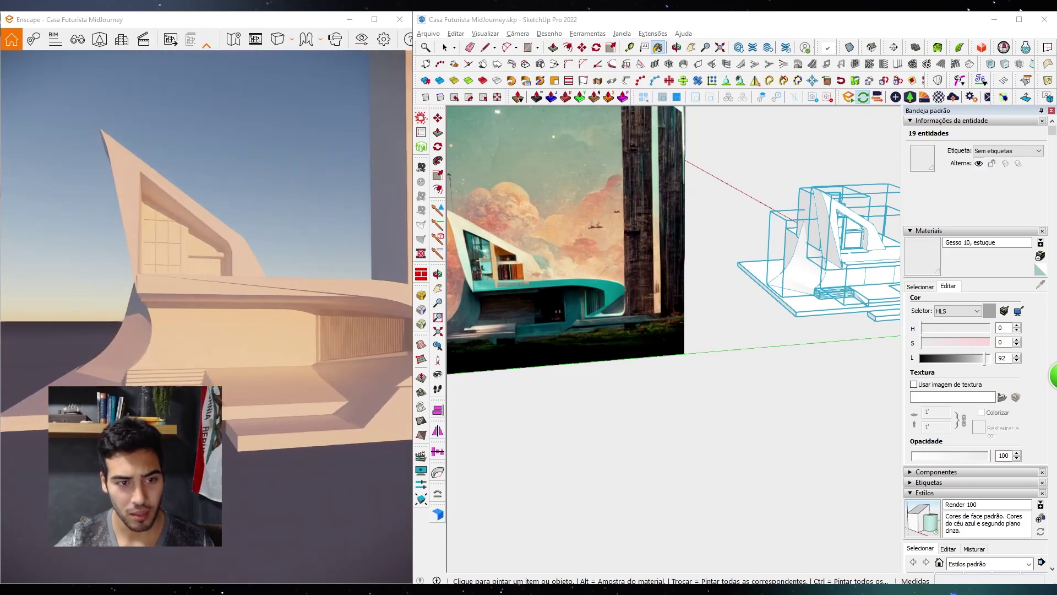
middle_drag(642, 278, 646, 276)
click(726, 318)
mouse_move(750, 323)
middle_down()
mouse_move(738, 342)
mouse_move(733, 313)
mouse_move(705, 308)
middle_up()
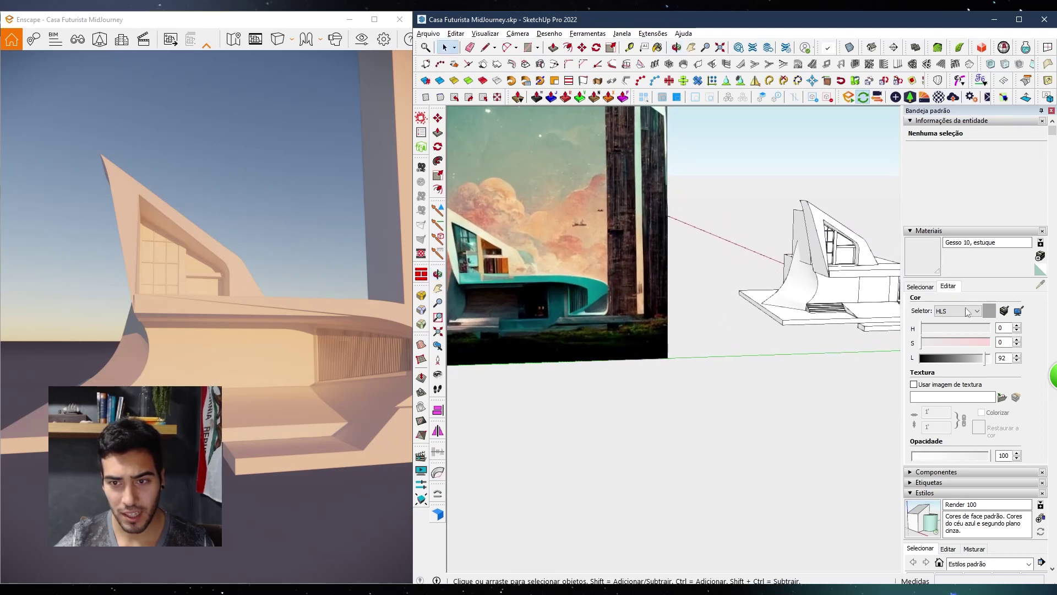
Browse the Madeira category of the Enscape material library for a wood that suits the reference image
click(925, 99)
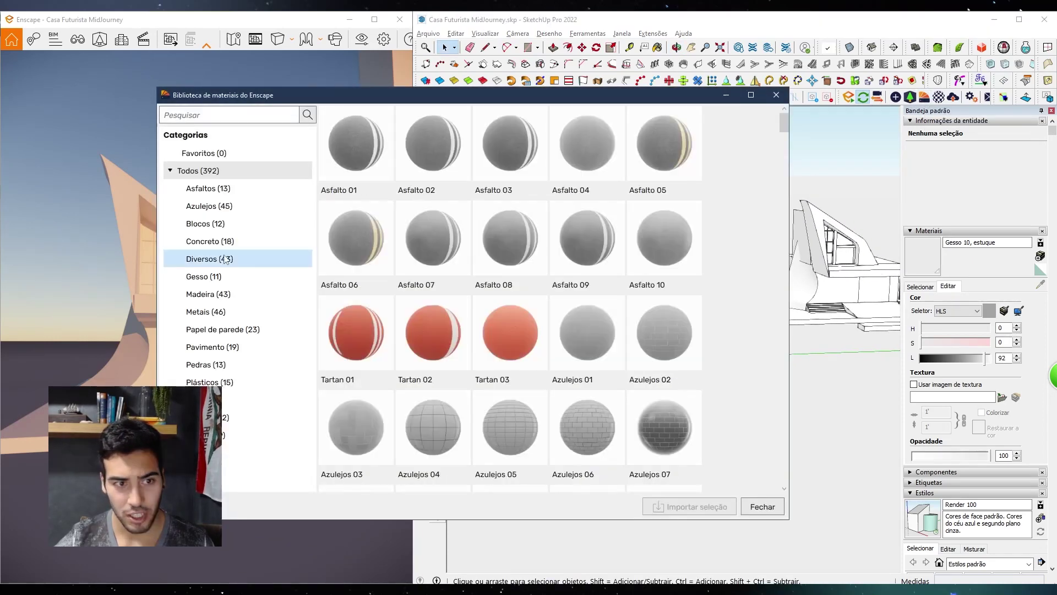
mouse_move(304, 102)
mouse_down()
mouse_move(142, 328)
mouse_move(154, 362)
mouse_up()
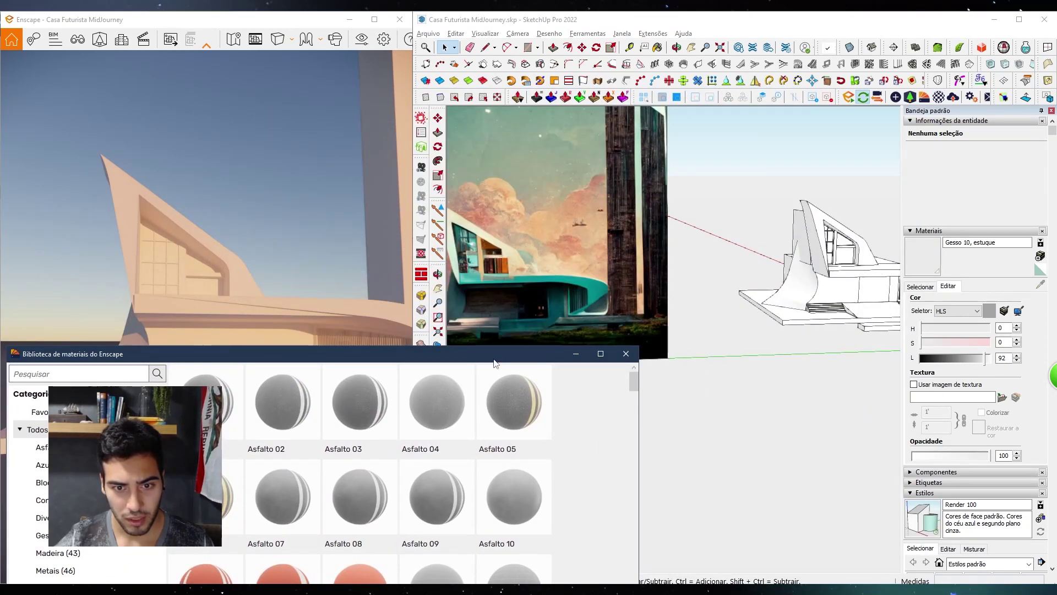
drag(495, 356, 656, 135)
click(254, 333)
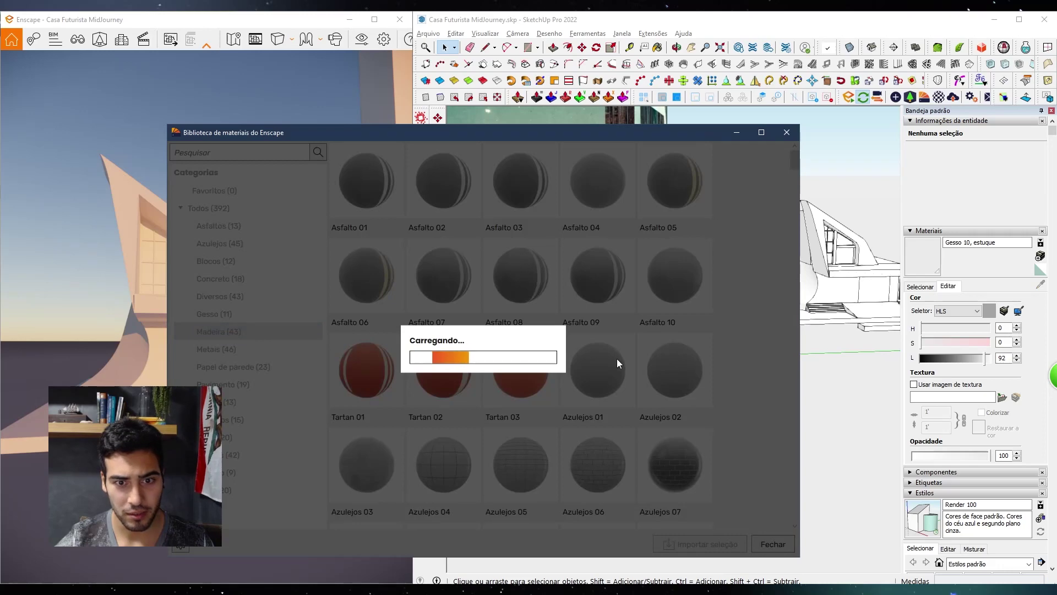
scroll(477, 322, down, 5)
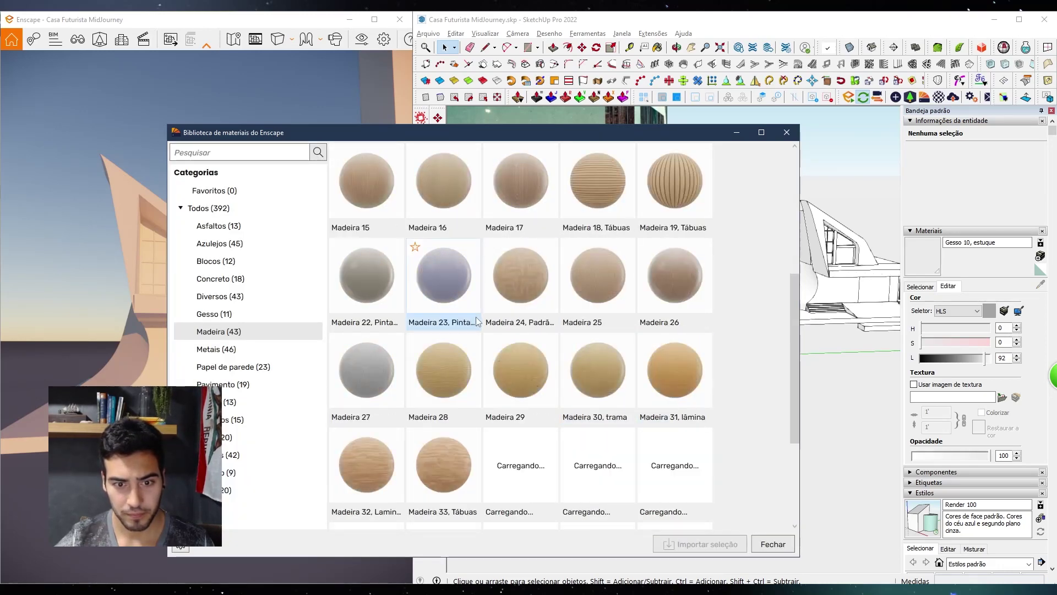
scroll(477, 321, down, 3)
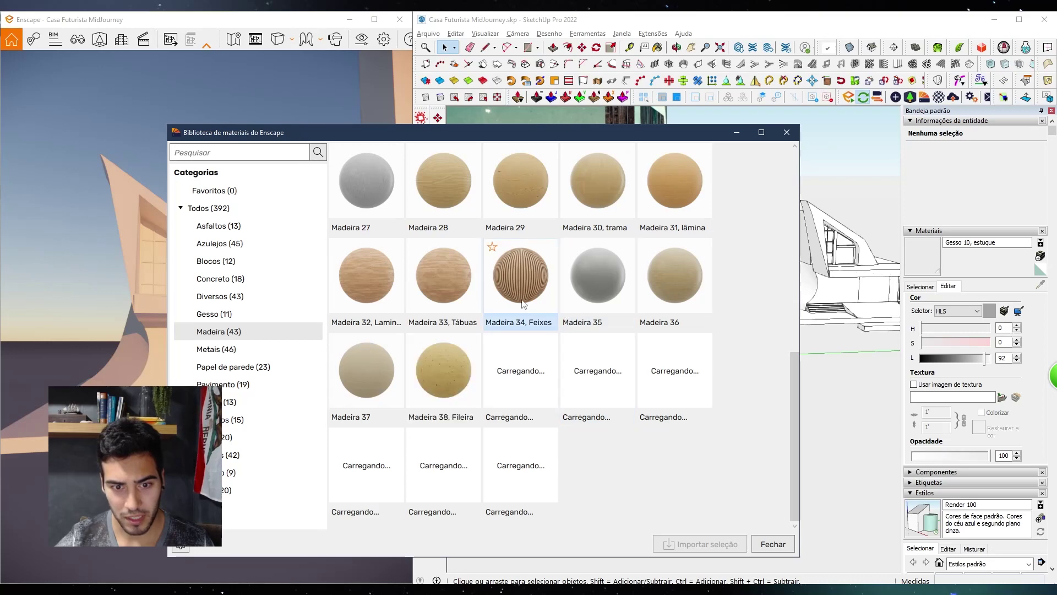
drag(457, 139, 450, 172)
scroll(619, 461, up, 8)
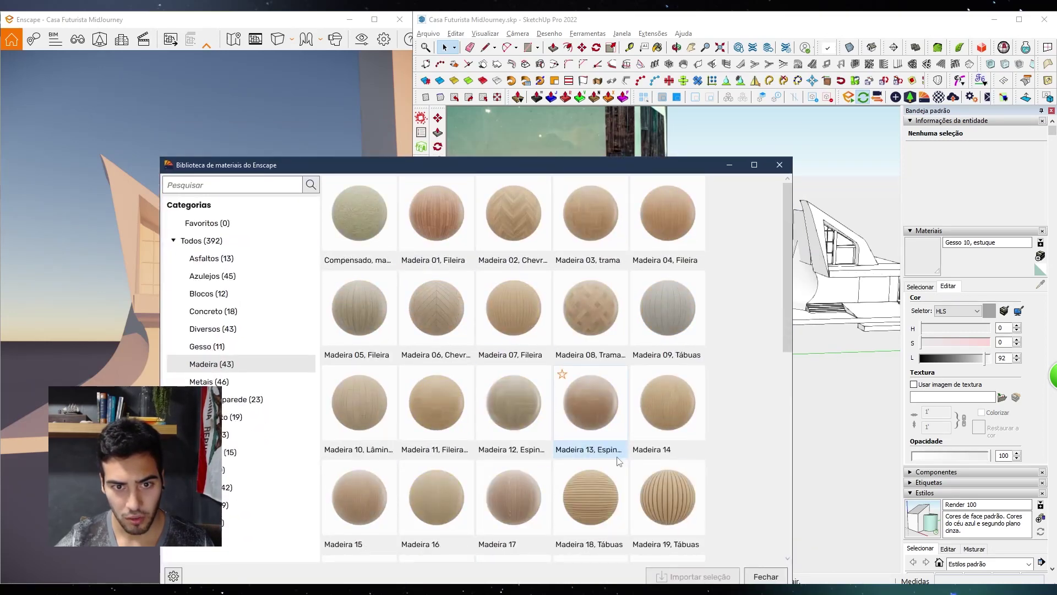
mouse_move(531, 171)
mouse_down()
mouse_move(451, 422)
mouse_move(455, 158)
mouse_move(409, 414)
mouse_move(443, 94)
mouse_move(464, 97)
mouse_move(468, 111)
mouse_up()
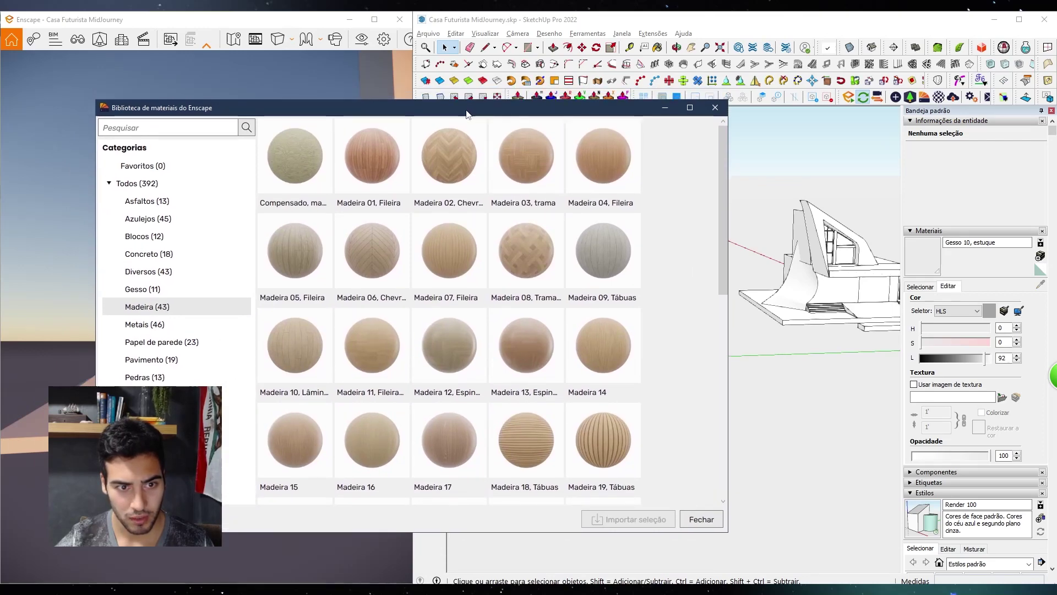
drag(428, 113, 523, 201)
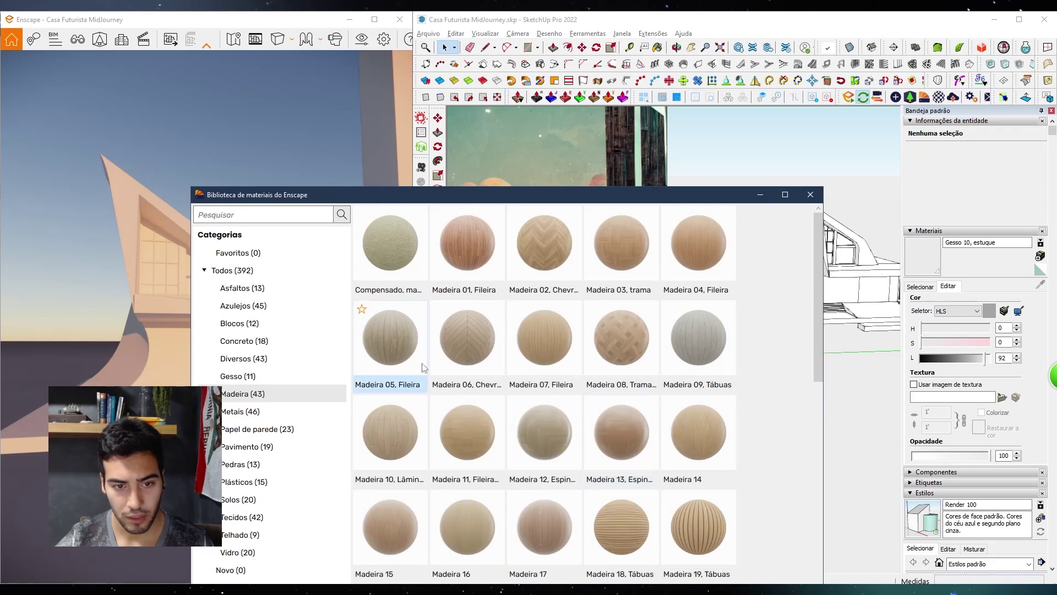
Import the wood material "Madeira 05, Fileira" into the model and close the material library
click(408, 379)
drag(507, 198, 355, 81)
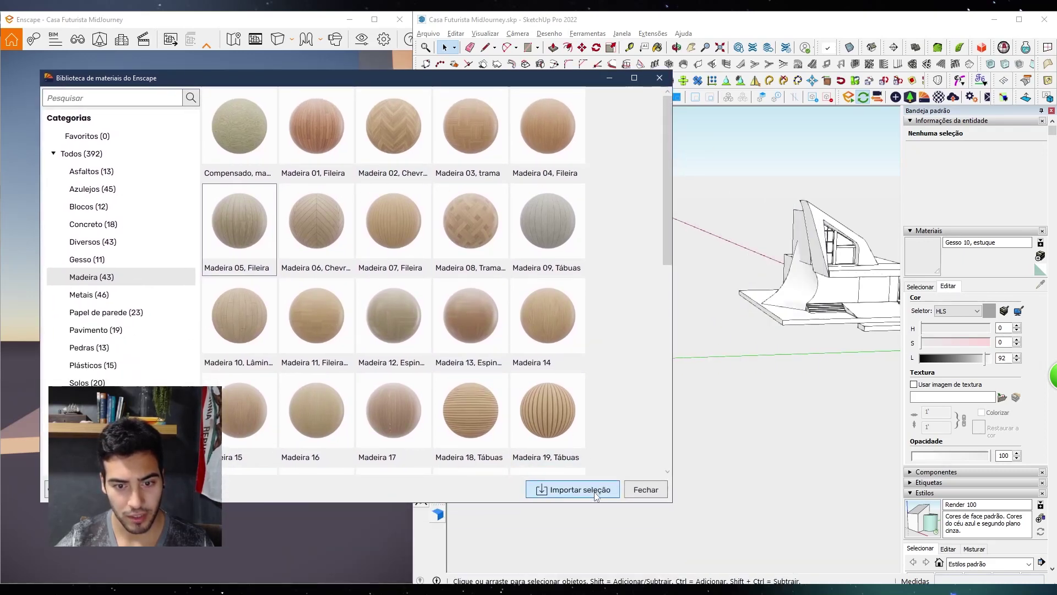
click(593, 491)
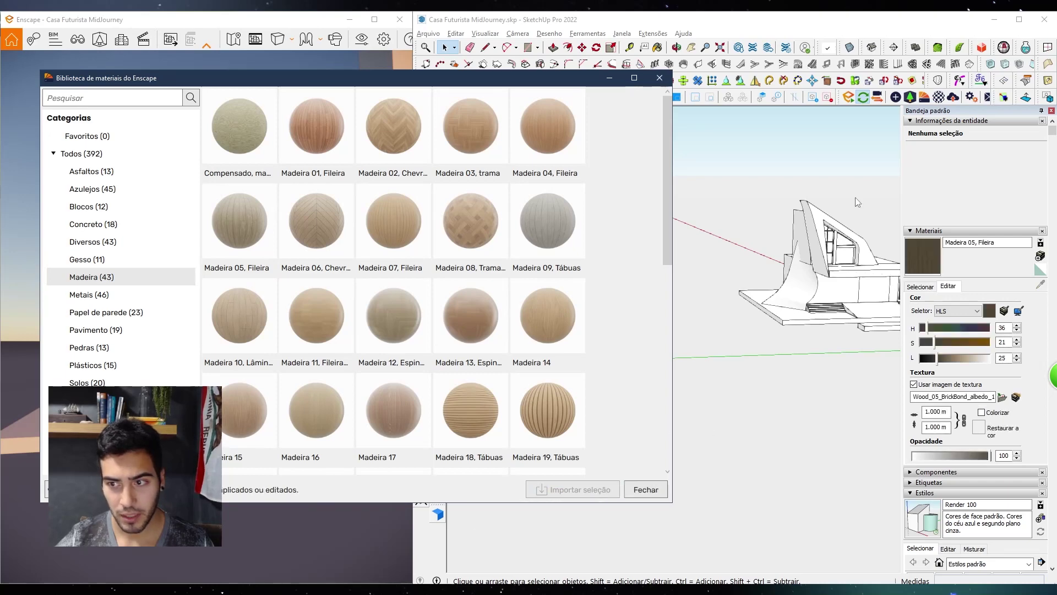
click(660, 78)
Paint the recessed ground-floor wall beside the curved side support with "Madeira 05, Fileira"
key(o)
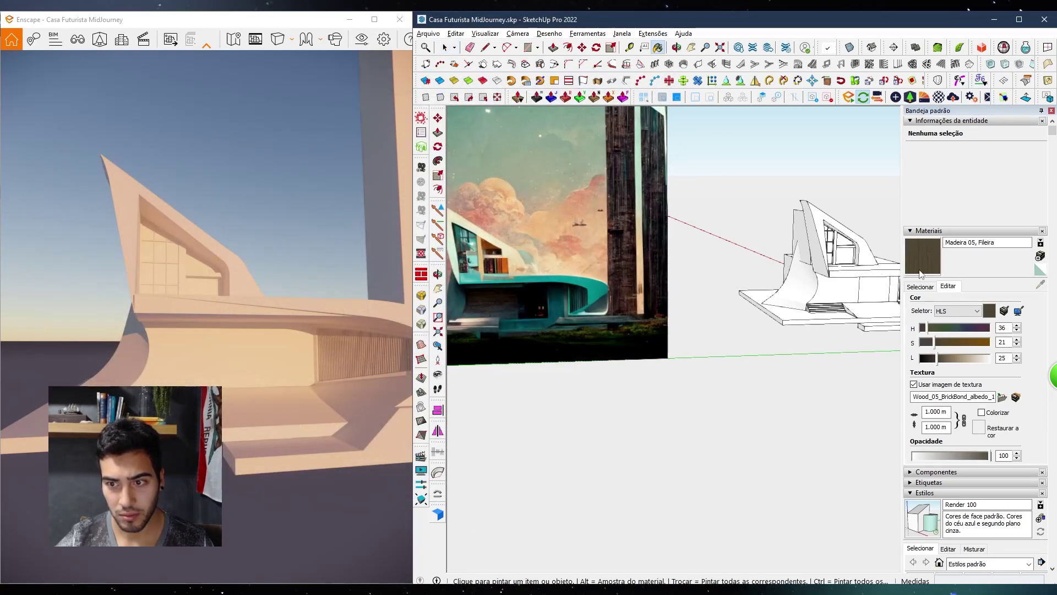
key(space)
click(833, 298)
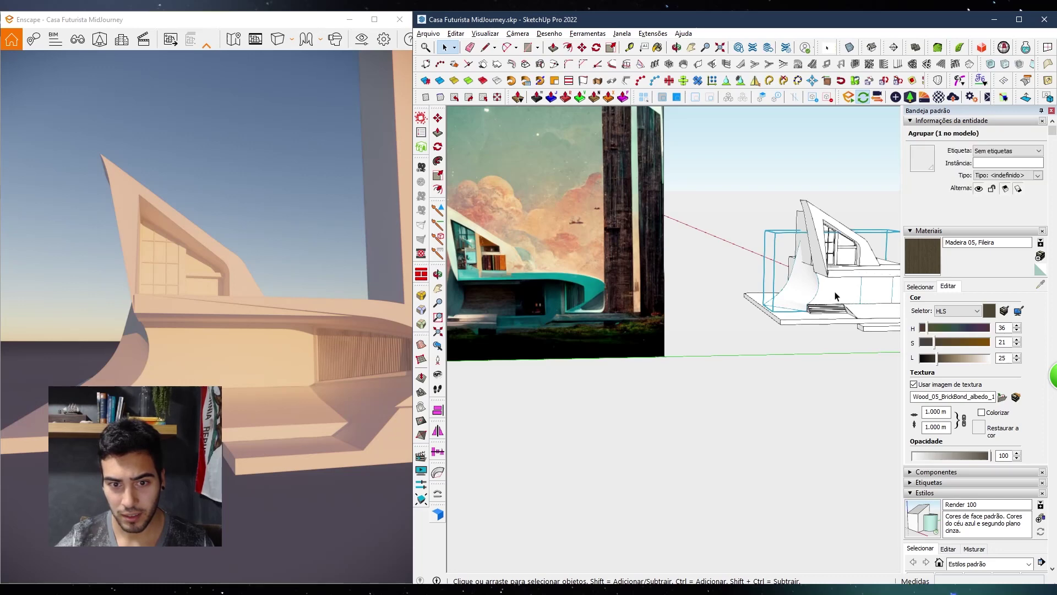
click(842, 298)
shift+middle_drag(843, 297, 673, 324)
key(Escape)
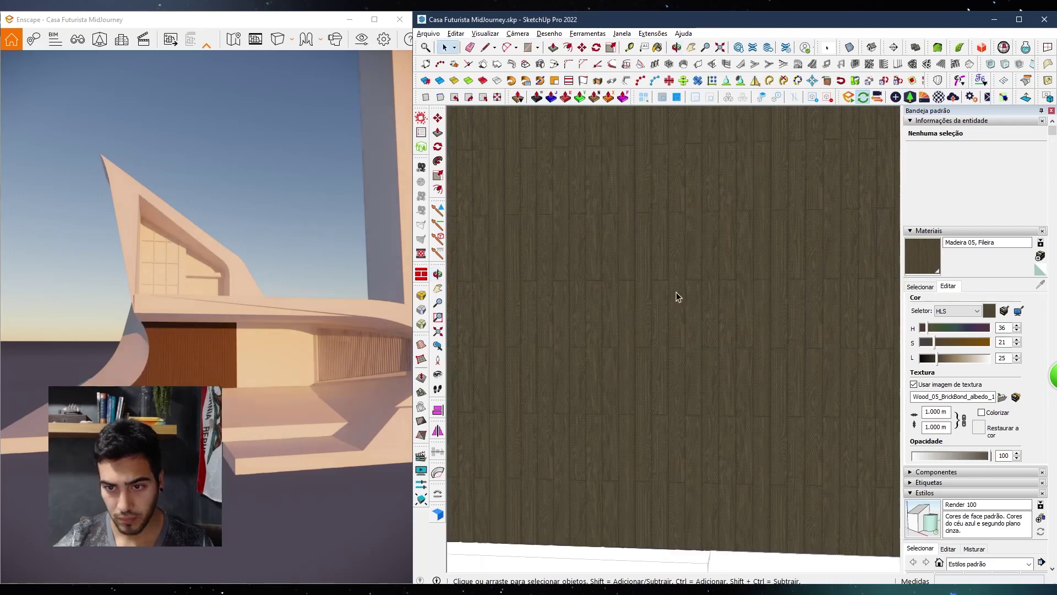
Compare the wood wall with the reference image and rotate its texture so the planks run horizontally
scroll(676, 292, down, 2)
click(676, 292)
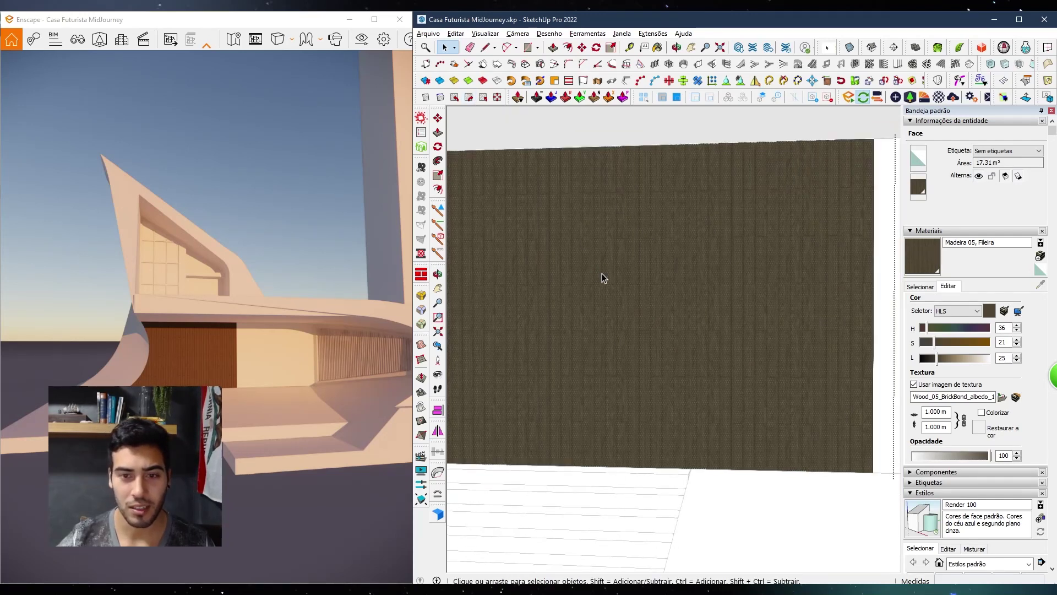
scroll(770, 344, down, 5)
scroll(758, 351, down, 3)
mouse_move(760, 354)
middle_down()
mouse_move(596, 373)
mouse_move(925, 389)
middle_up()
scroll(623, 362, up, 7)
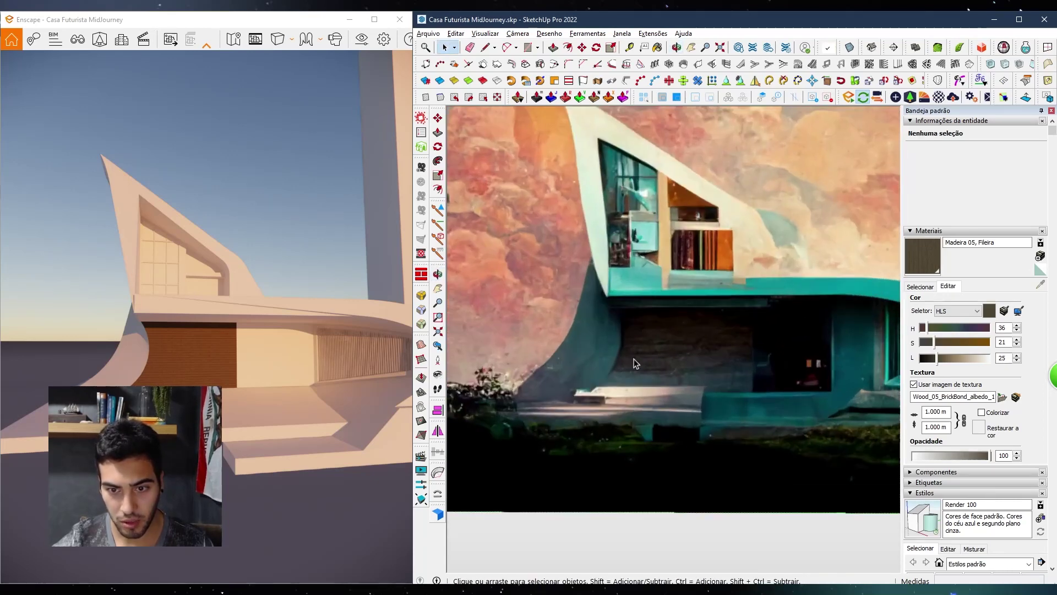
scroll(712, 362, down, 7)
shift+middle_drag(714, 363, 734, 383)
key(space)
scroll(605, 325, up, 10)
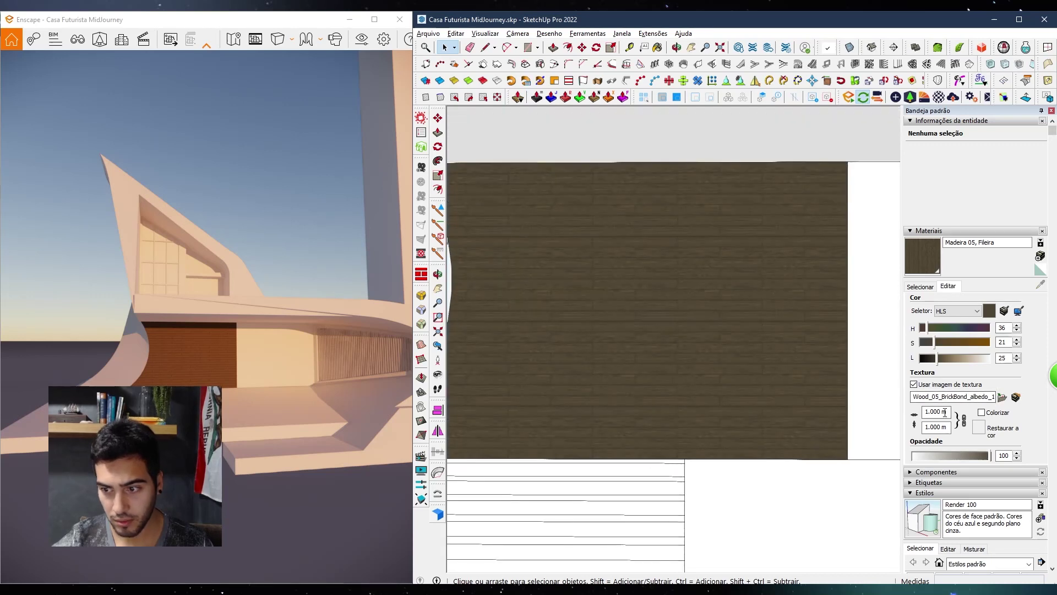
Set the texture width of "Madeira 05, Fileira" to 1.5 m with the proportions kept
drag(941, 412, 931, 409)
text(5)
key(Return)
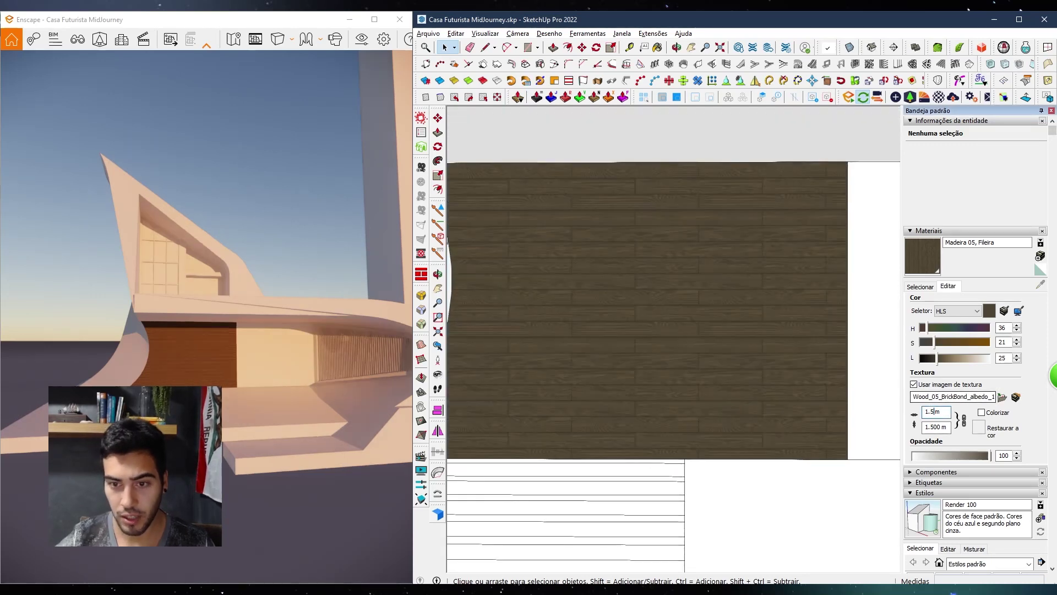
Examine the wood wall and the tower in the Enscape preview from near and far
mouse_move(339, 370)
mouse_down()
mouse_move(243, 380)
mouse_move(286, 416)
mouse_move(344, 416)
mouse_move(388, 399)
mouse_move(231, 399)
mouse_up()
key(w)
key(w)
key(w)
key(s)
key(s)
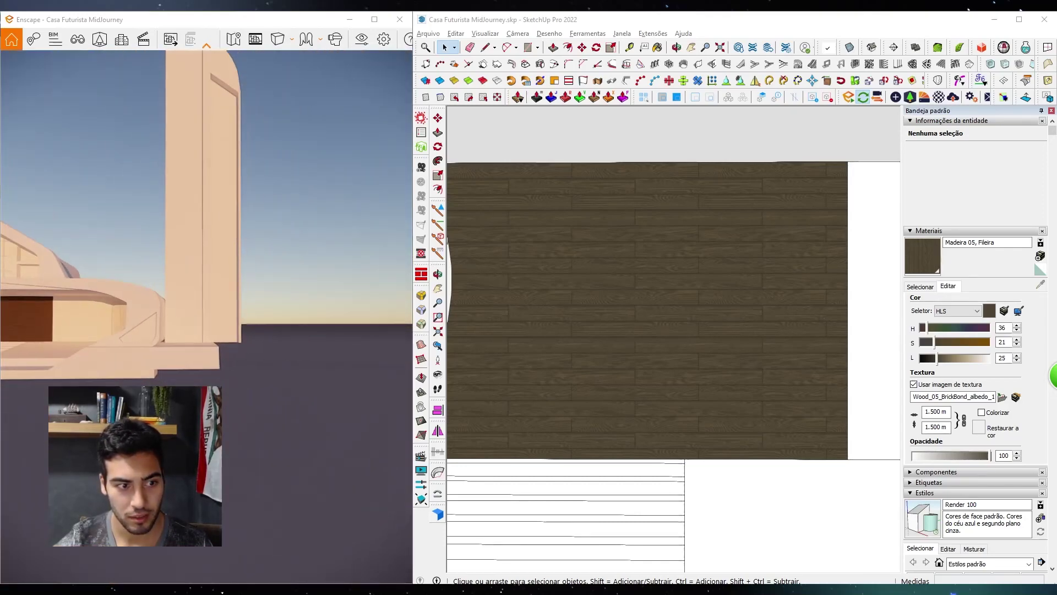
Compare the wood wall with the reference image and create a new untextured material named "glass"
drag(330, 405, 274, 405)
middle_drag(608, 327, 611, 327)
scroll(611, 327, down, 12)
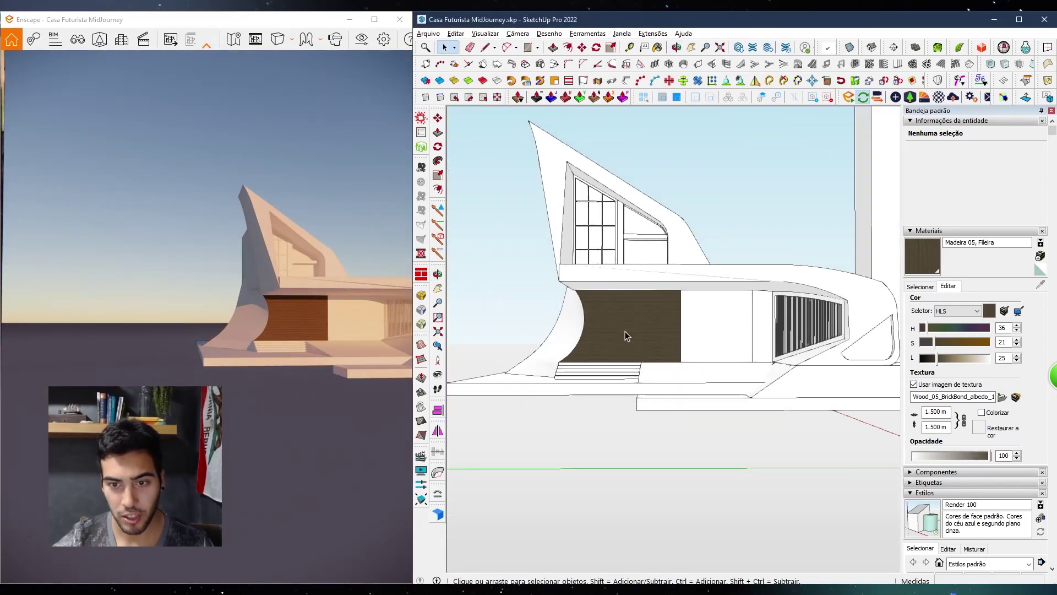
scroll(531, 385, up, 10)
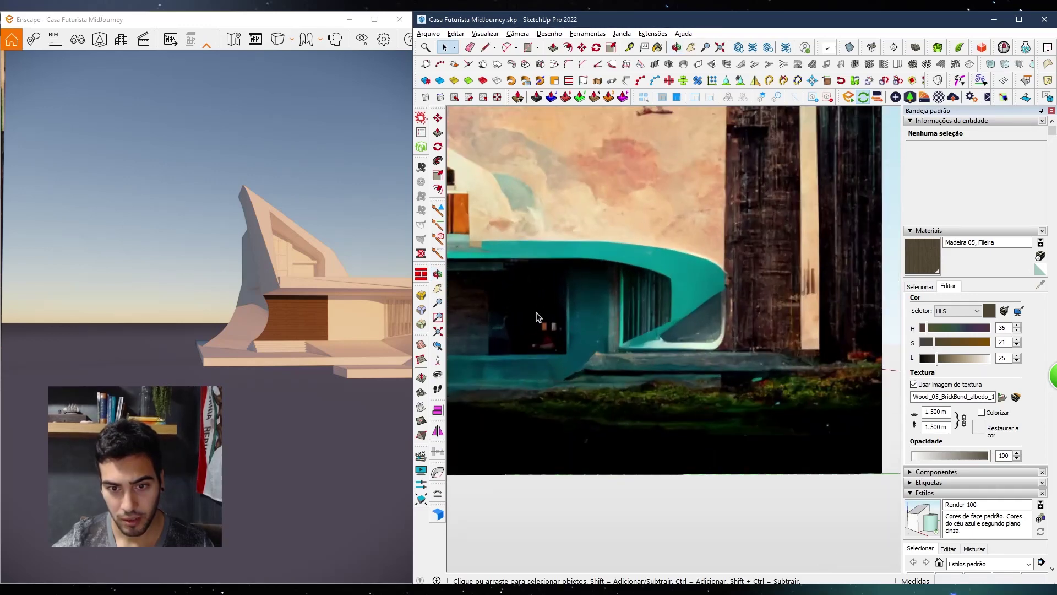
mouse_move(702, 366)
shift+middle_down()
mouse_move(721, 371)
mouse_move(606, 308)
mouse_move(668, 295)
mouse_move(671, 326)
mouse_move(708, 349)
mouse_move(479, 343)
mouse_move(607, 346)
mouse_move(530, 368)
shift+middle_up()
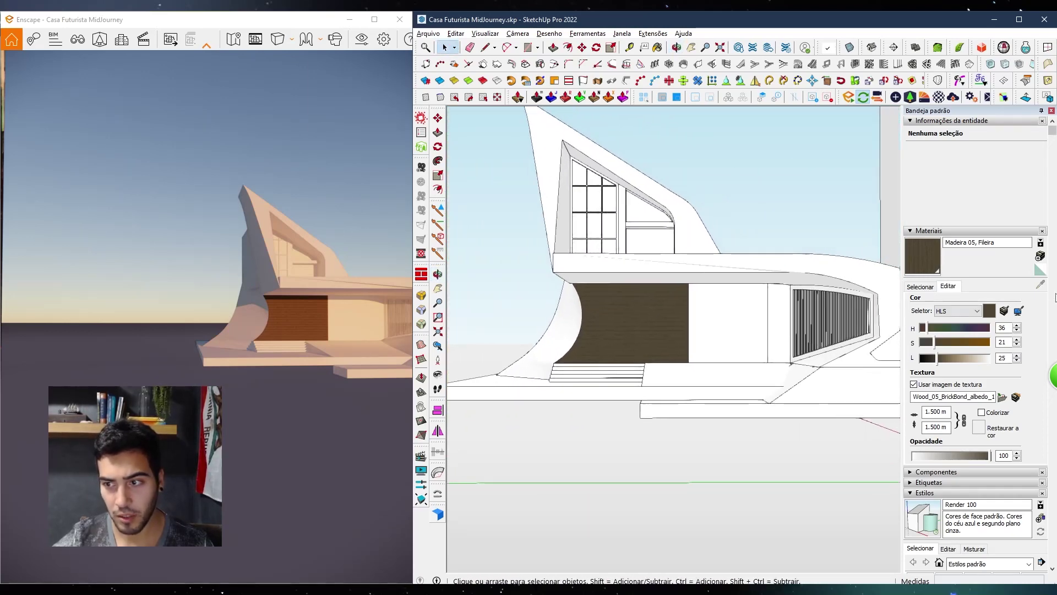
click(1039, 270)
click(1040, 256)
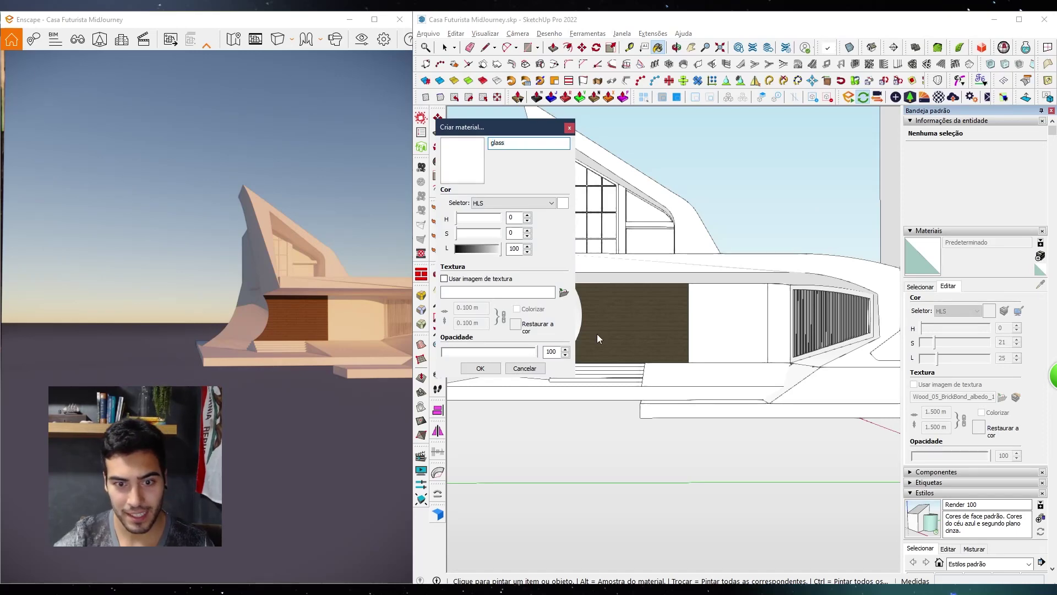
click(478, 369)
Isolate the ground-floor wall group and paint the wide blank panel next to the wood wall with "glass"
middle_drag(703, 406, 703, 391)
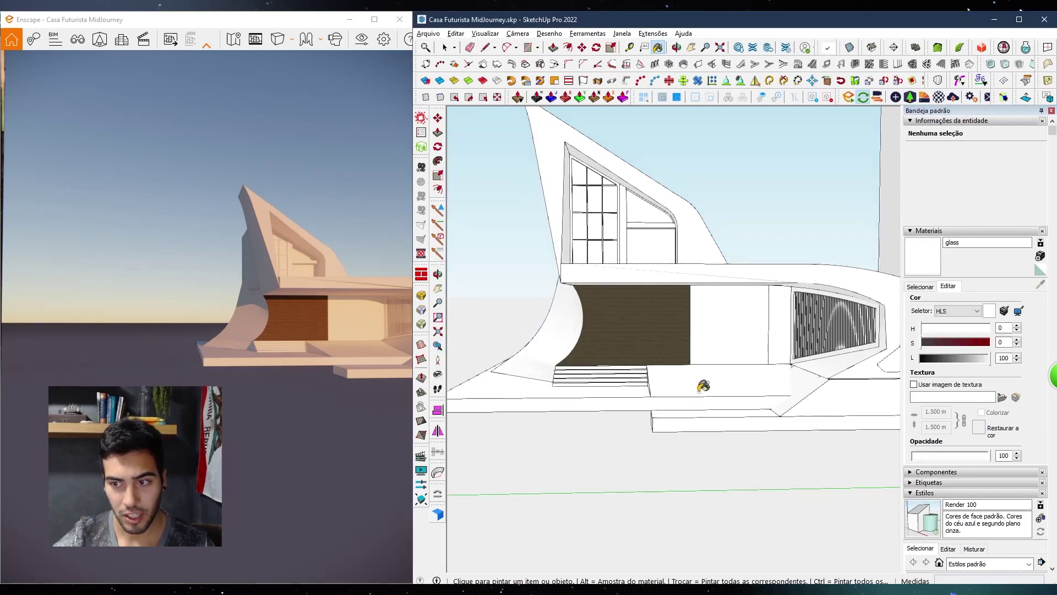
key(space)
double_click(737, 357)
key(i)
middle_drag(737, 357, 595, 471)
scroll(744, 316, up, 3)
double_click(744, 316)
middle_drag(744, 316, 743, 370)
key(b)
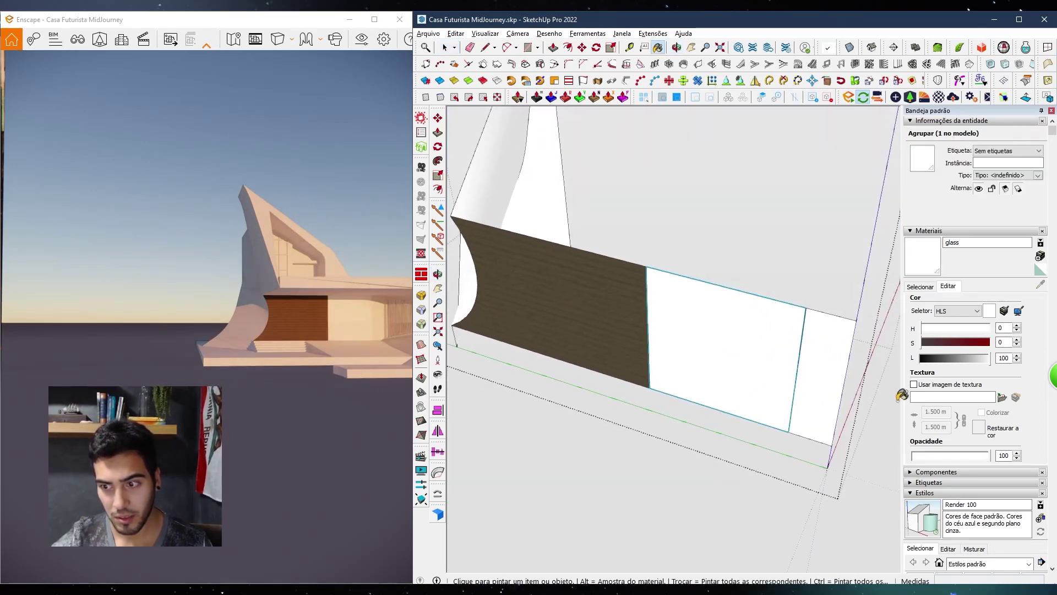
Set the opacity of the "glass" material to 5
click(916, 456)
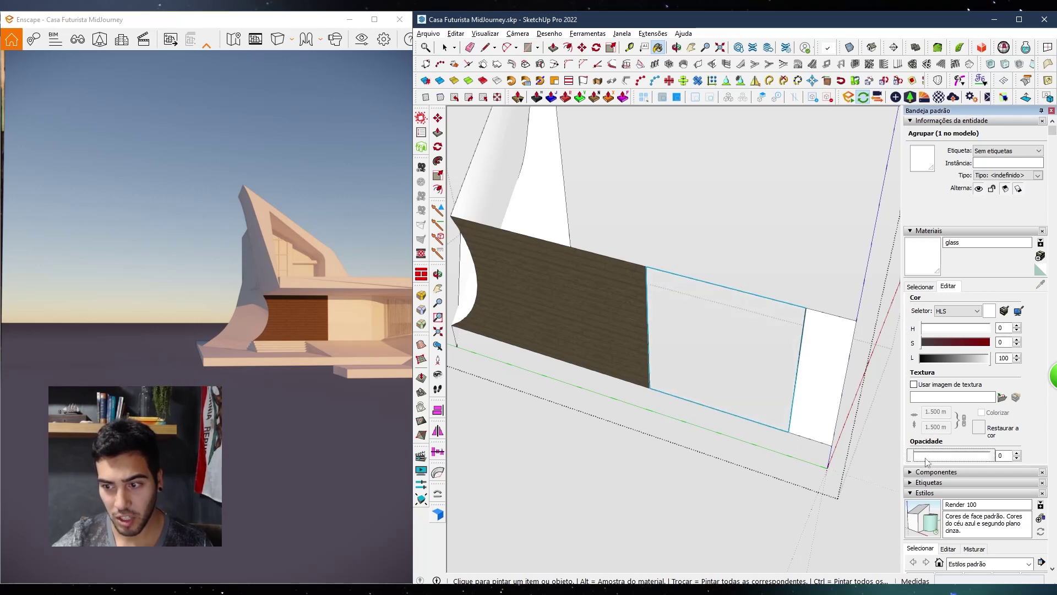
double_click(998, 456)
key(Return)
mouse_move(678, 417)
middle_down()
mouse_move(831, 342)
mouse_move(716, 295)
mouse_move(699, 244)
mouse_move(547, 243)
mouse_move(802, 316)
mouse_move(561, 330)
mouse_move(592, 420)
mouse_move(602, 360)
mouse_move(845, 382)
mouse_move(447, 350)
middle_up()
scroll(661, 322, up, 10)
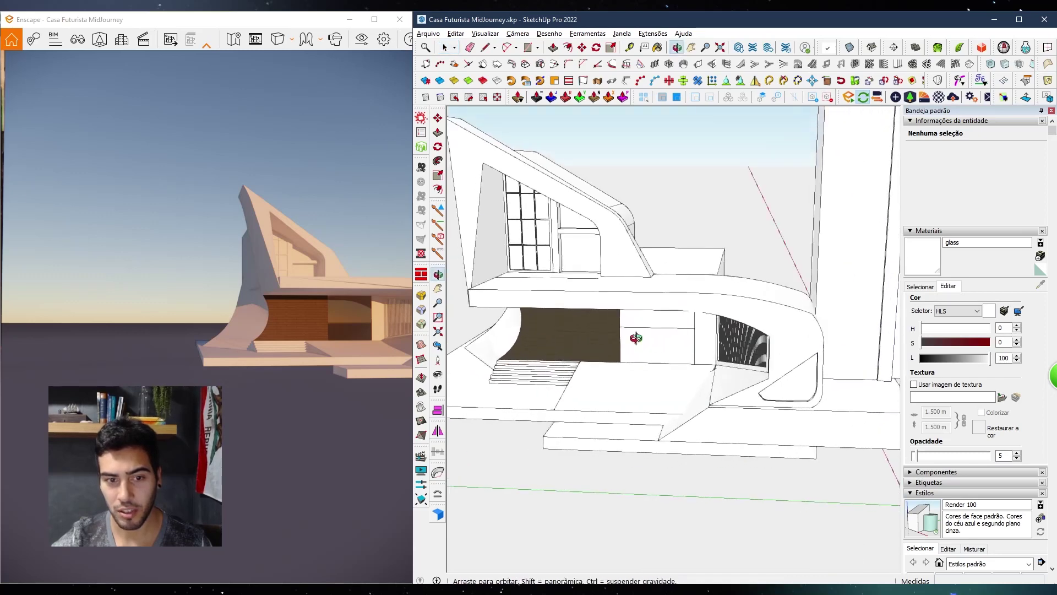
Open the transparency settings of "glass" in the Enscape material editor, keeping the reference image in view beside it
key(b)
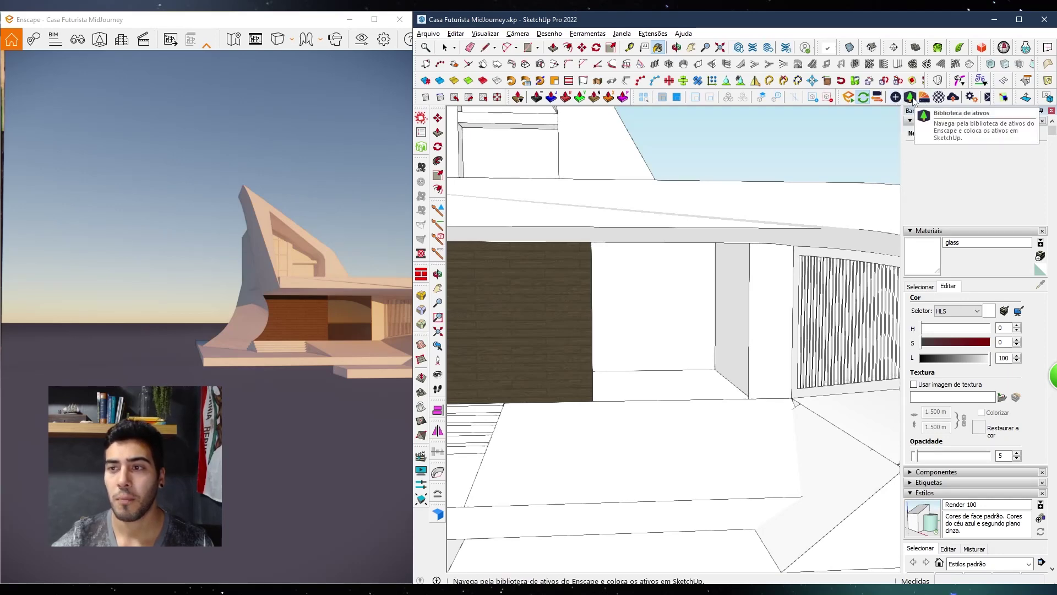
click(939, 98)
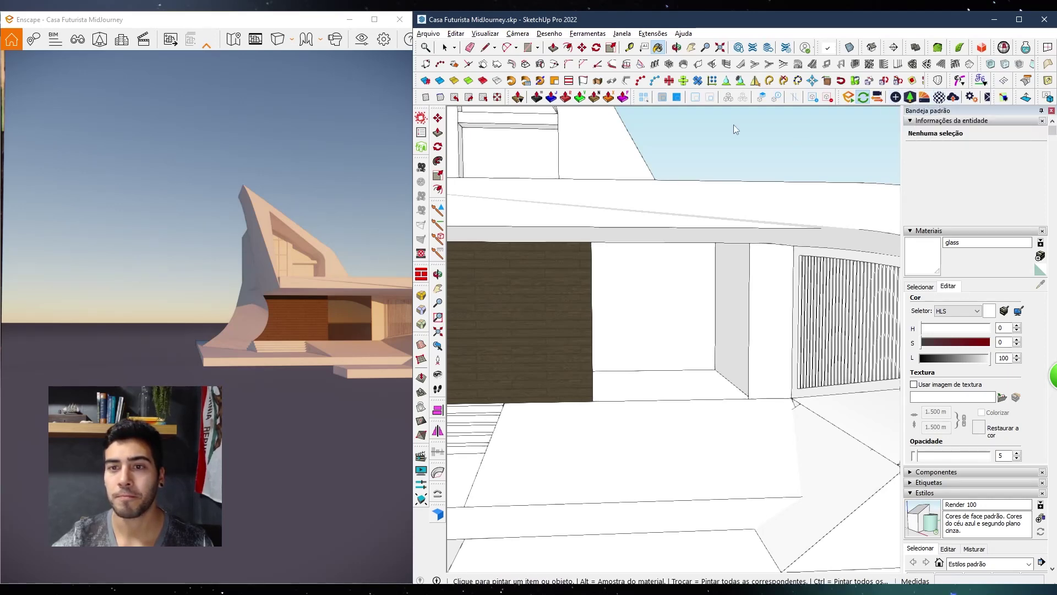
mouse_move(386, 156)
mouse_down()
mouse_move(369, 150)
mouse_move(342, 64)
mouse_up()
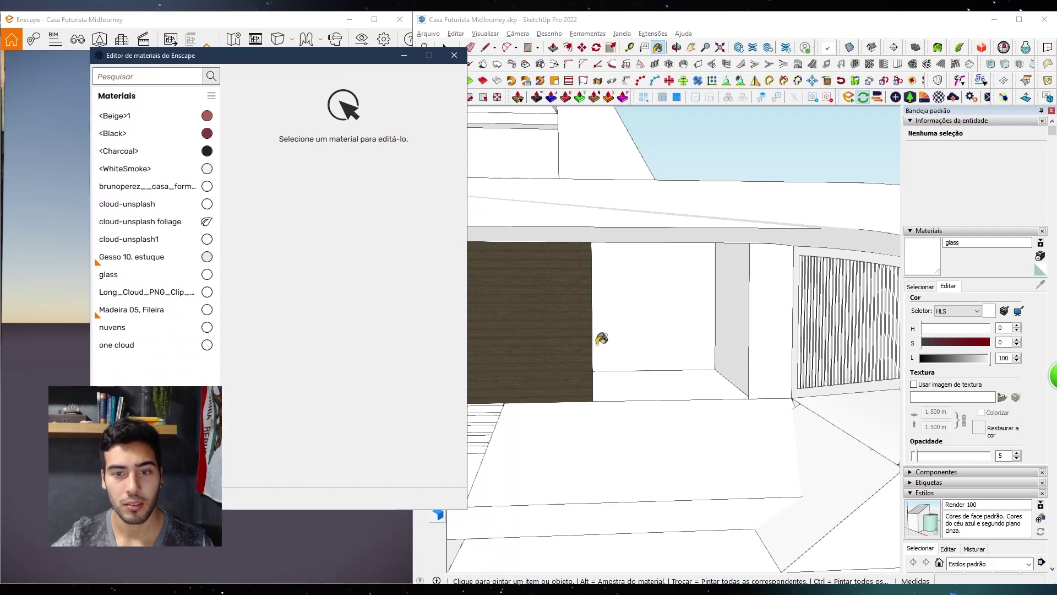
click(627, 315)
drag(460, 293, 459, 398)
mouse_move(308, 55)
mouse_down()
mouse_move(694, 110)
mouse_move(754, 100)
mouse_up()
scroll(517, 395, down, 5)
mouse_move(516, 395)
shift+middle_down()
mouse_move(750, 392)
mouse_move(959, 364)
shift+middle_up()
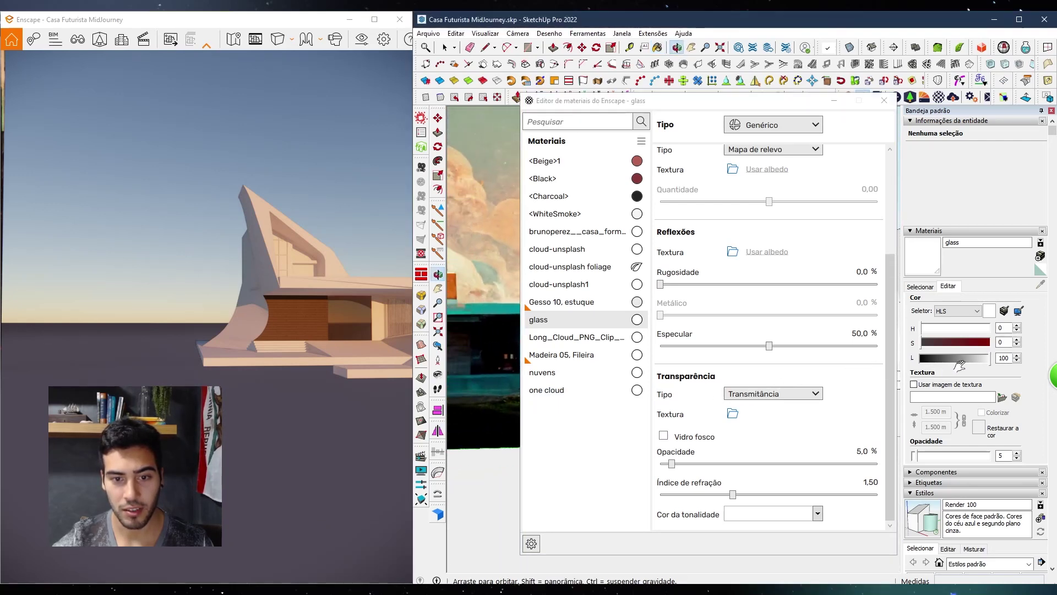
click(890, 370)
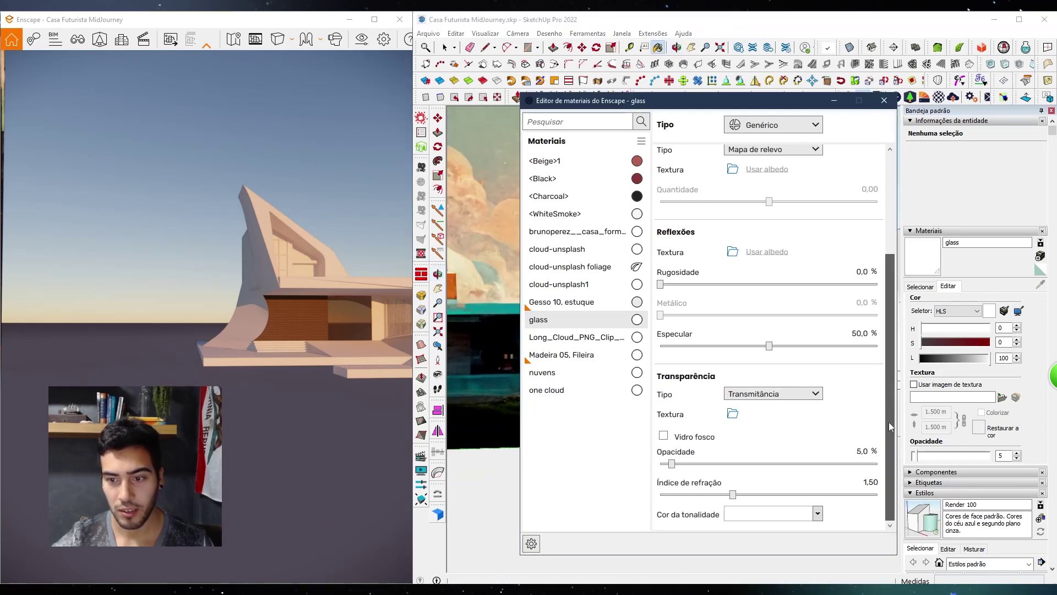
Give "glass" a slate-gray tint, with 20% specular and a refraction index of 2.50
click(752, 513)
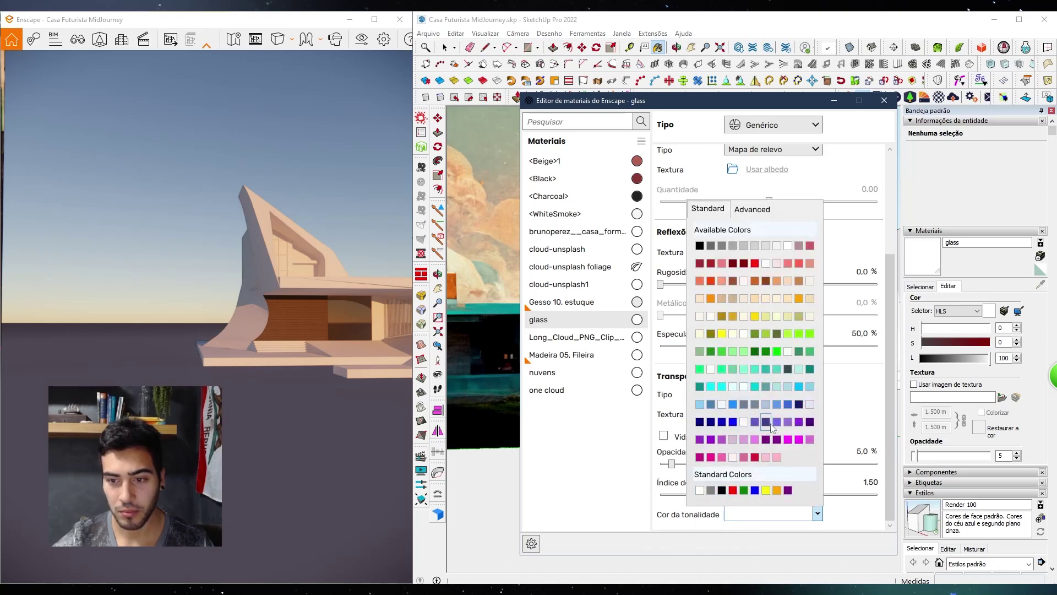
click(744, 406)
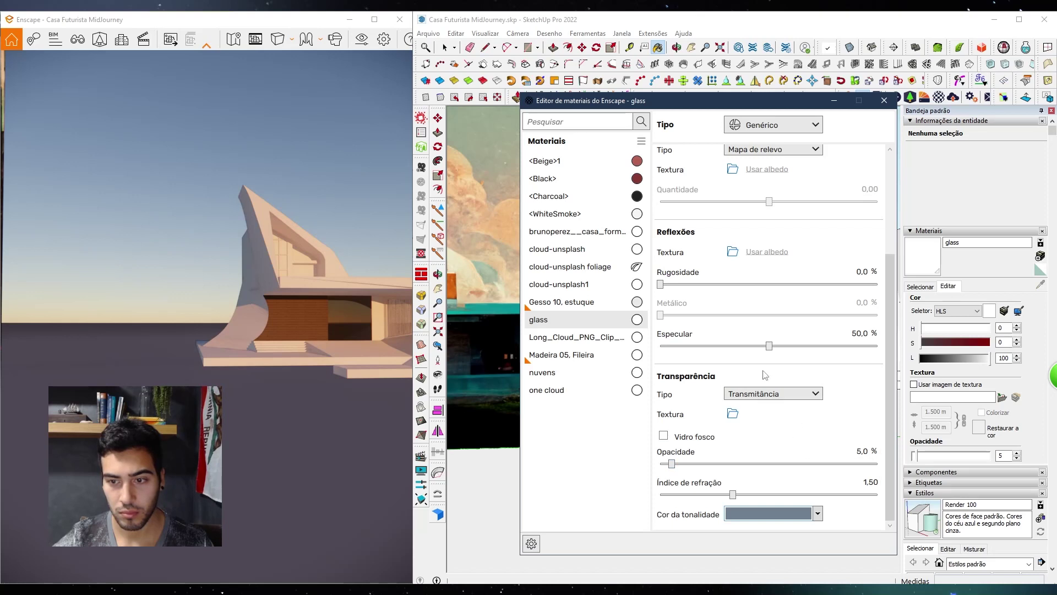
drag(774, 349, 698, 350)
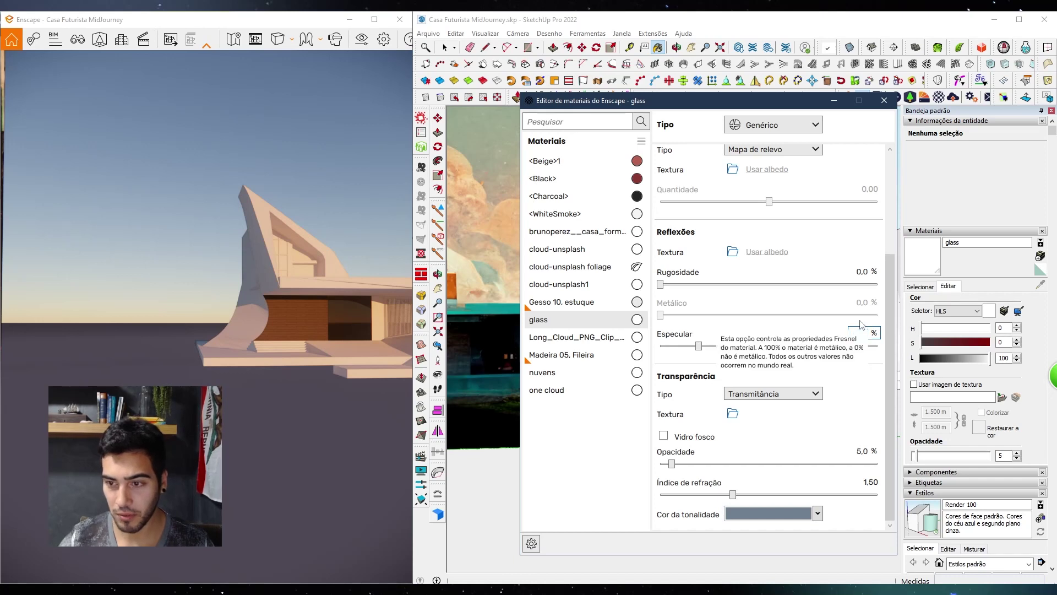
drag(732, 495, 881, 496)
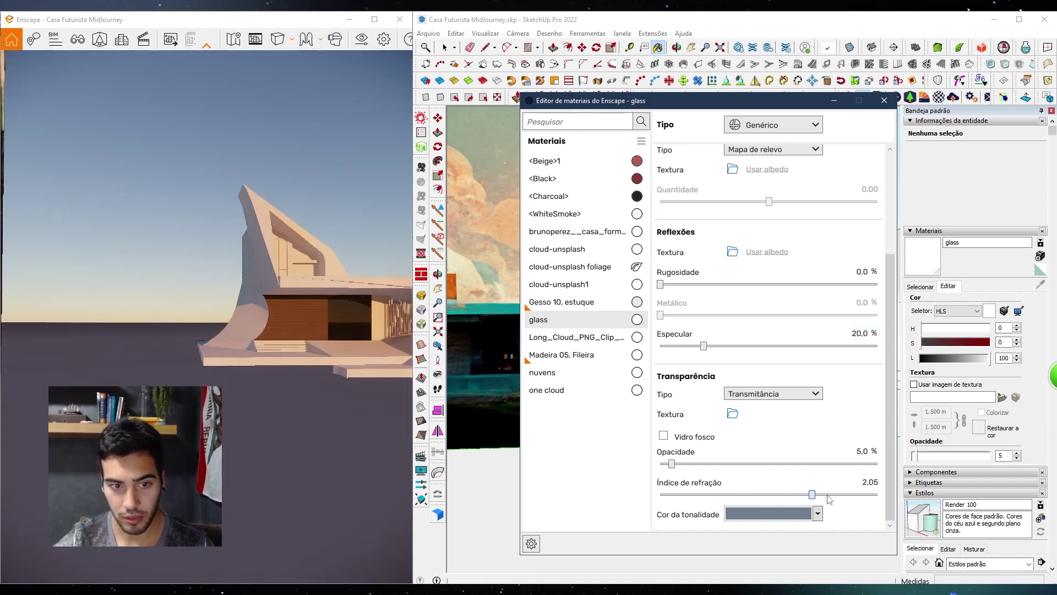
Darken the tint of "glass" to navy blue #243B52 and close the Enscape material editor
click(800, 512)
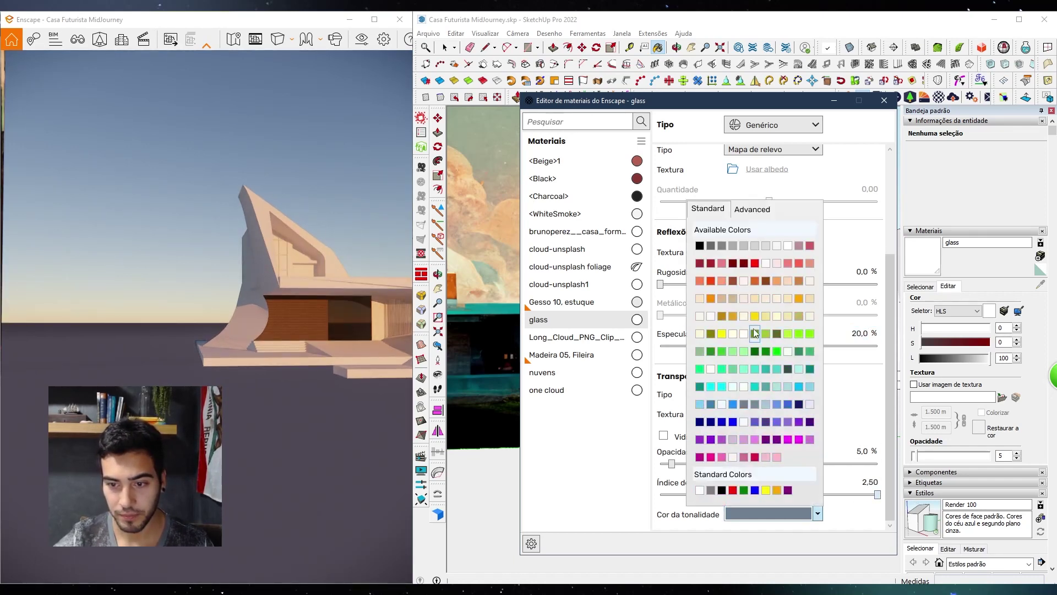
click(754, 209)
drag(738, 416, 758, 417)
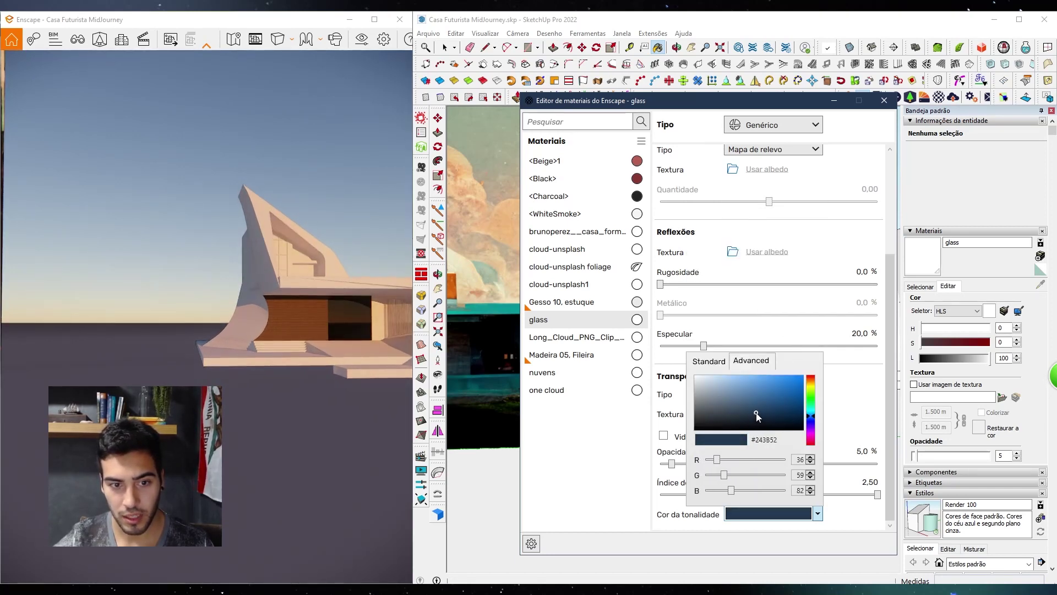
click(885, 103)
click(470, 397)
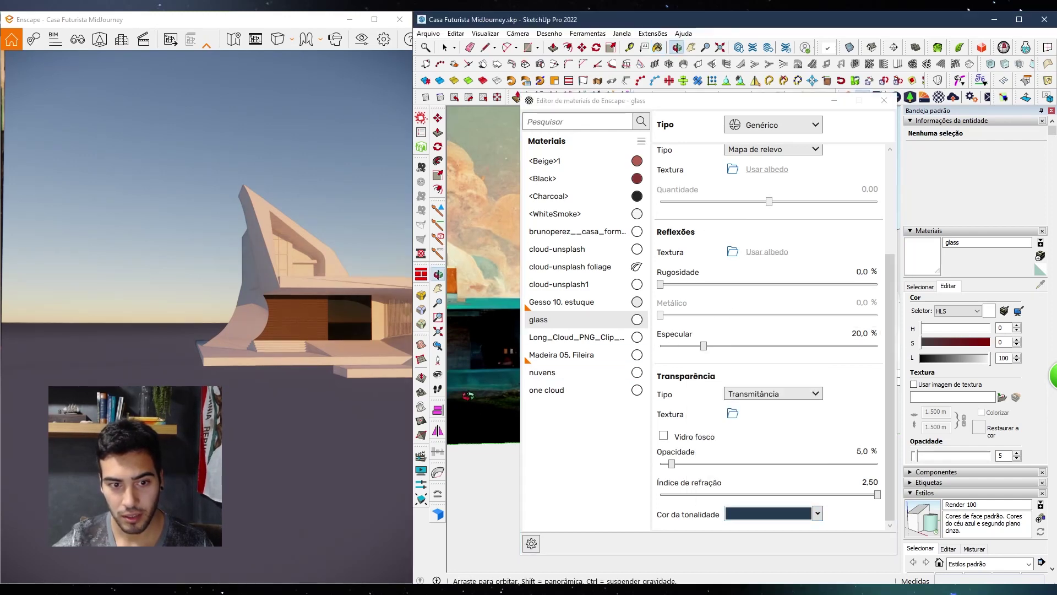
key(b)
click(884, 100)
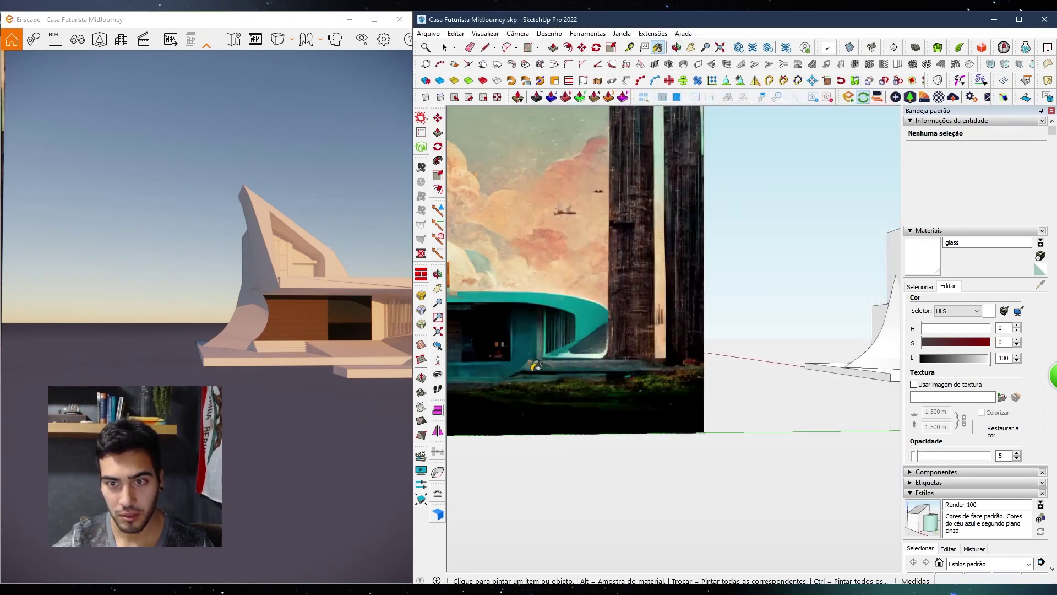
Examine the glass panel in the Enscape preview from several angles and up close, comparing it with the reference image
click(355, 375)
key(e)
mouse_move(350, 359)
mouse_down()
mouse_move(329, 363)
mouse_move(333, 377)
mouse_up()
key(q)
key(d)
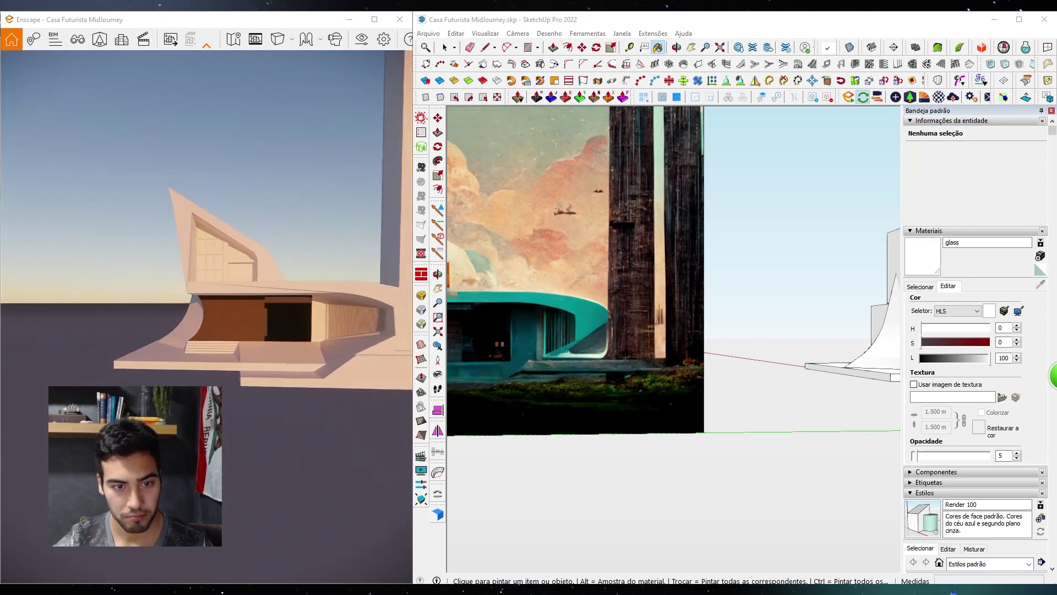
key(s)
key(d)
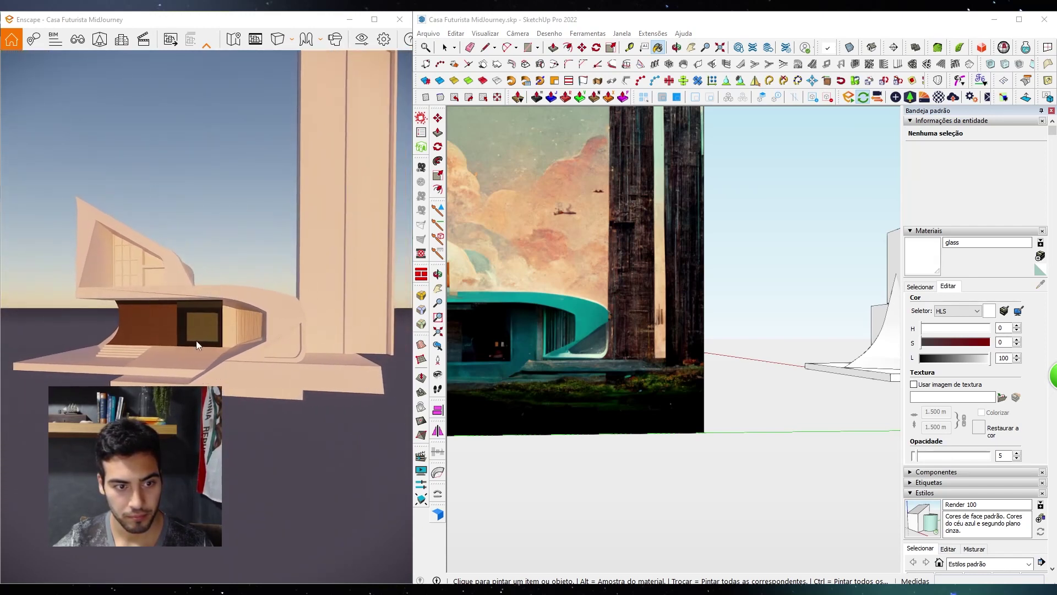
key(w)
key(a)
key(d)
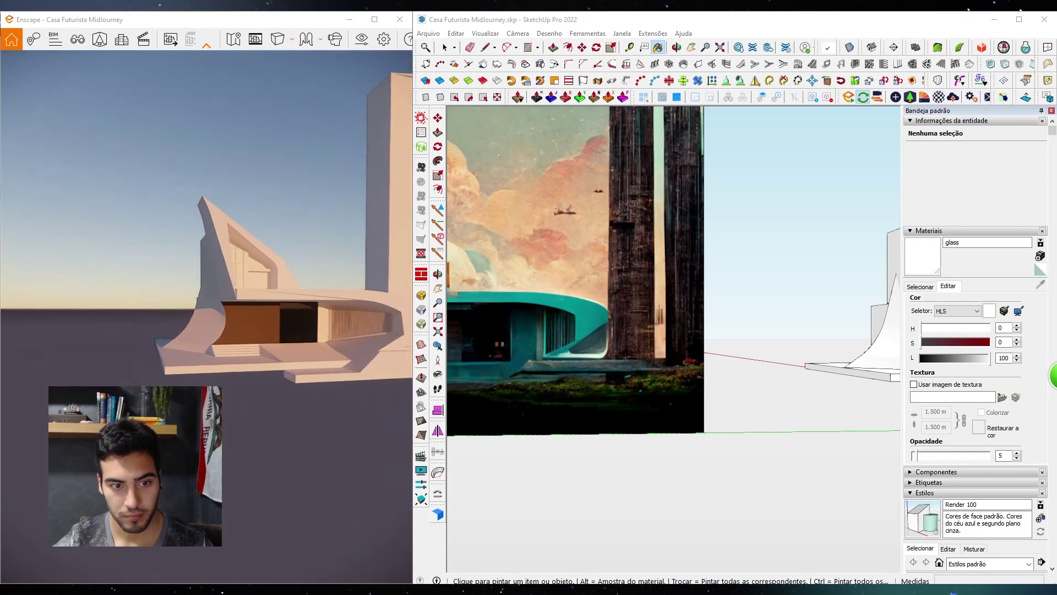
key(w)
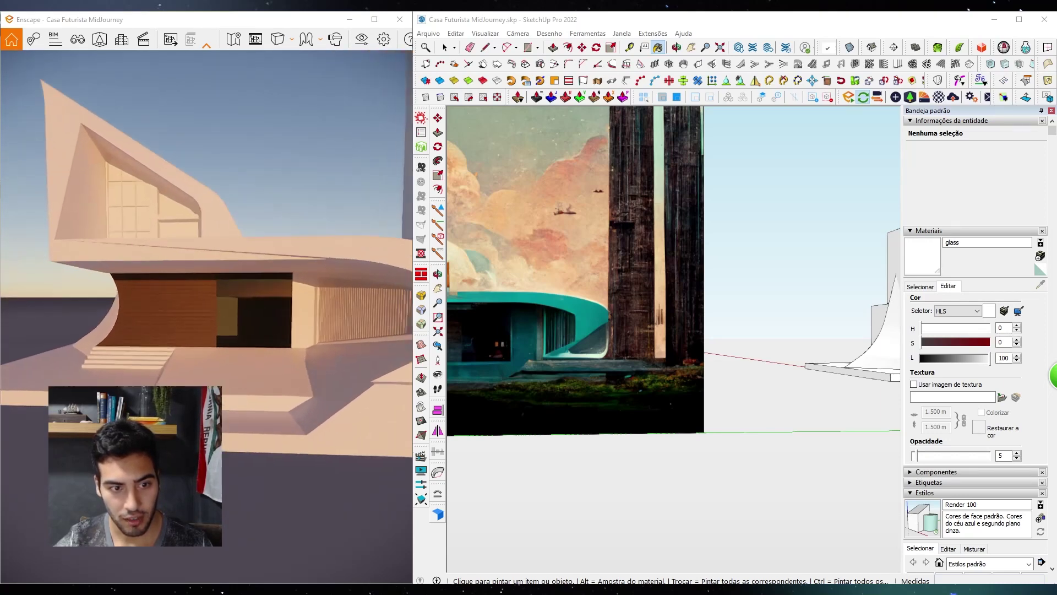
key(w)
click(851, 133)
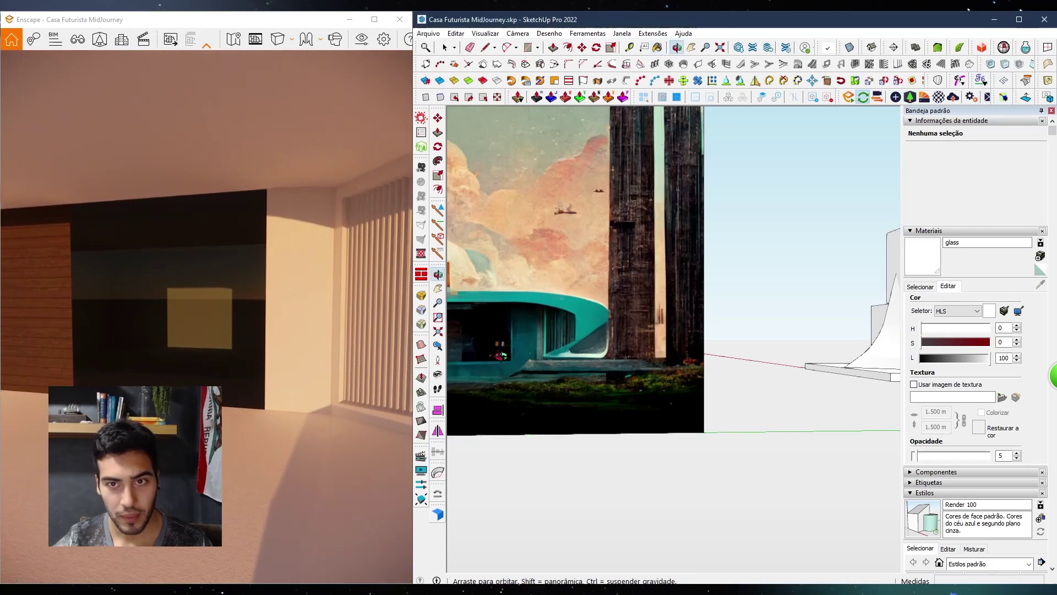
click(239, 347)
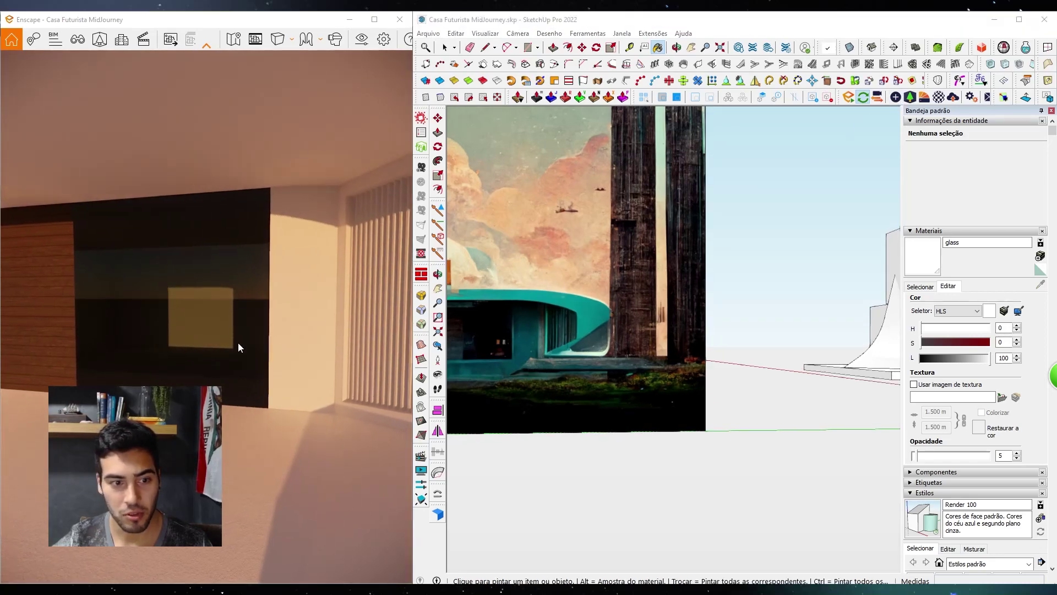
Reopen the transparency settings of "glass" in the Enscape material editor
click(941, 99)
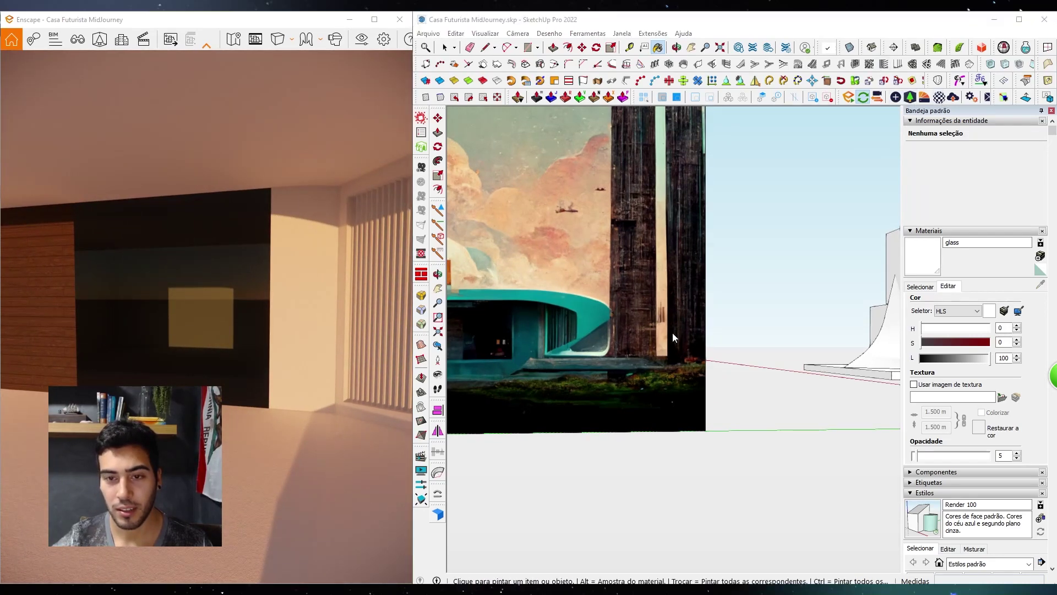
scroll(845, 289, down, 8)
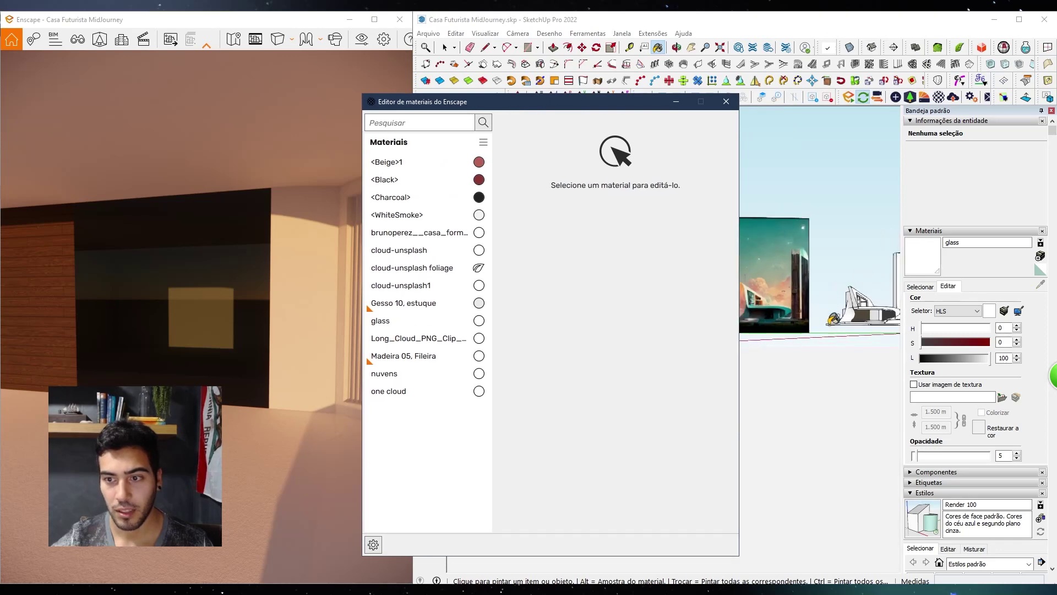
shift+middle_drag(845, 289, 771, 308)
click(423, 324)
drag(730, 386, 707, 526)
Try a black #000000 tint on "glass" and check the panel in the Enscape preview
click(657, 514)
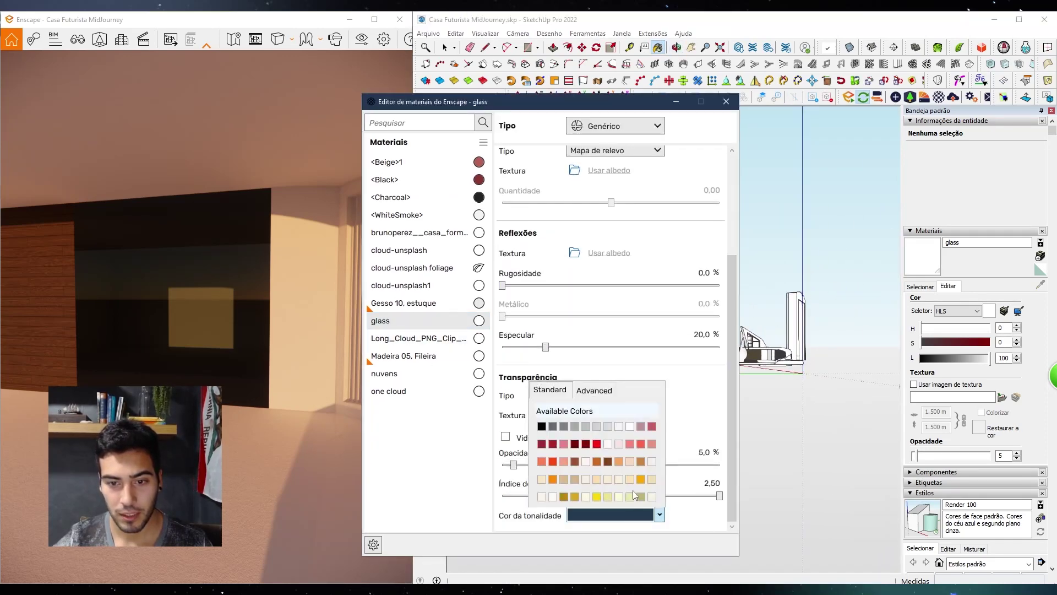
click(589, 215)
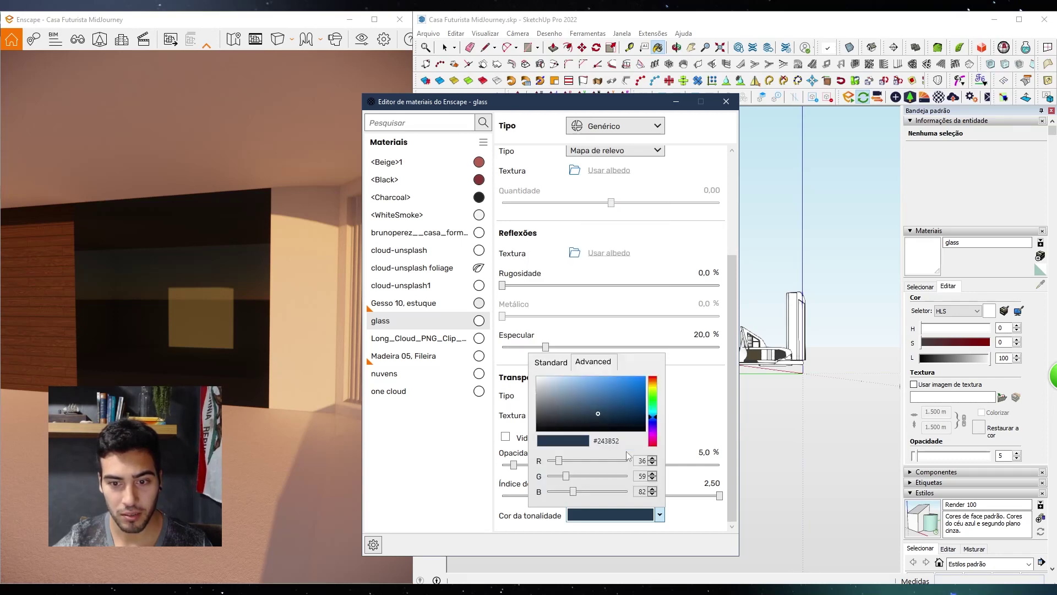
drag(603, 414, 636, 433)
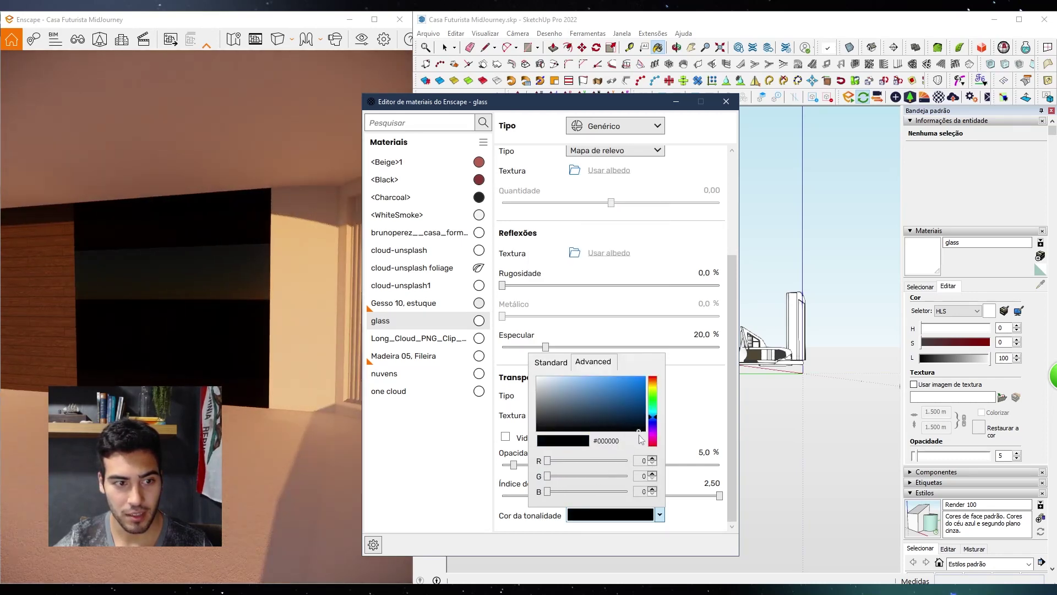
click(261, 359)
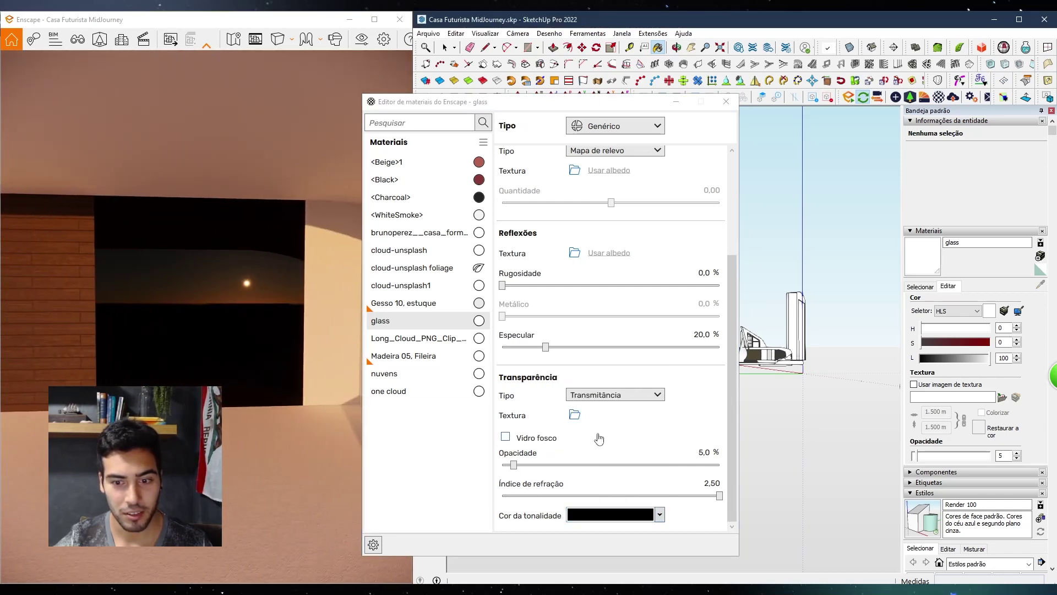
Set the tint of "glass" to a very dark blue, about #04111F, and inspect it in the Enscape preview
click(659, 515)
click(653, 417)
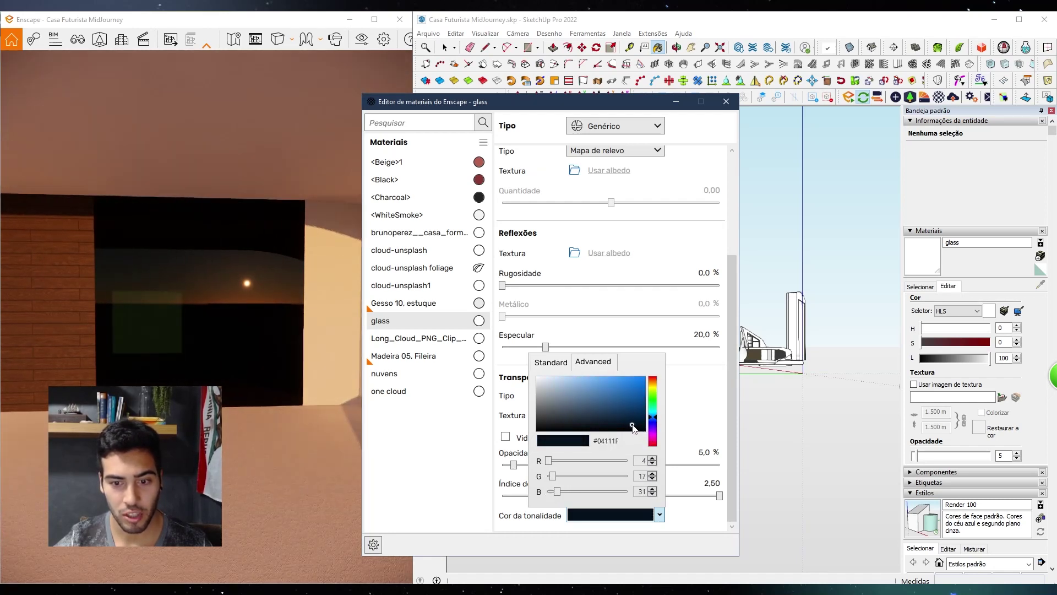
click(636, 428)
mouse_move(201, 347)
mouse_down()
mouse_move(309, 347)
mouse_move(182, 347)
mouse_up()
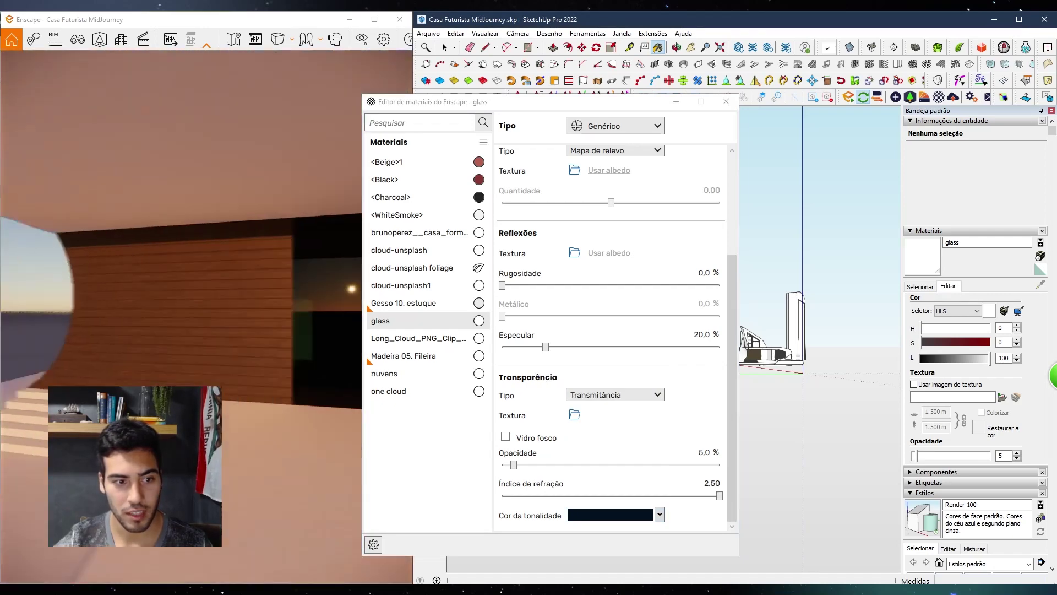
Leave the Enscape material editor and compare the upper-floor windows in the reference image with the model
click(745, 110)
scroll(620, 390, up, 10)
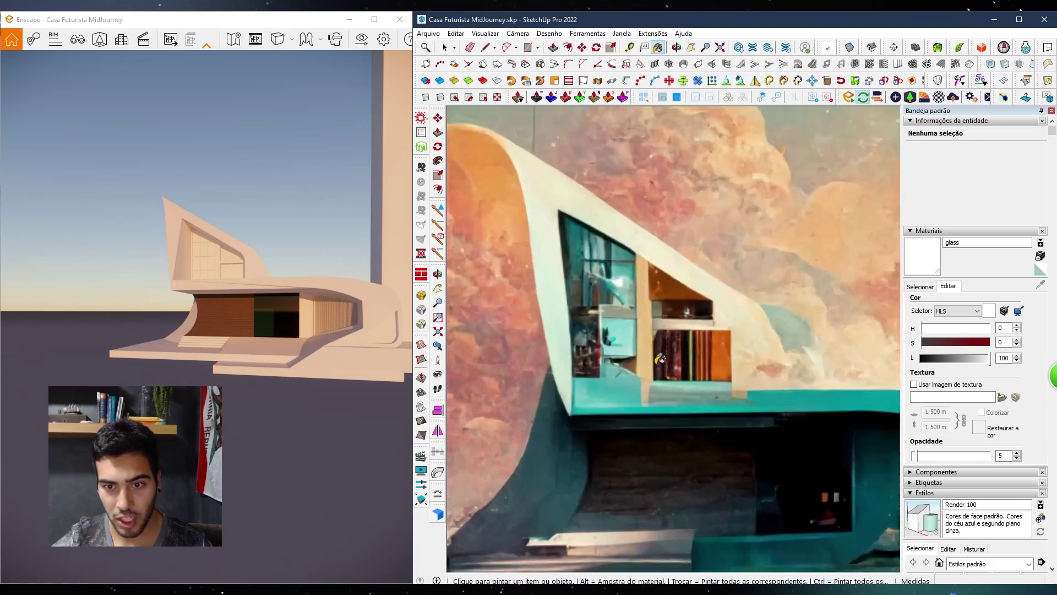
scroll(659, 359, up, 2)
scroll(613, 255, down, 10)
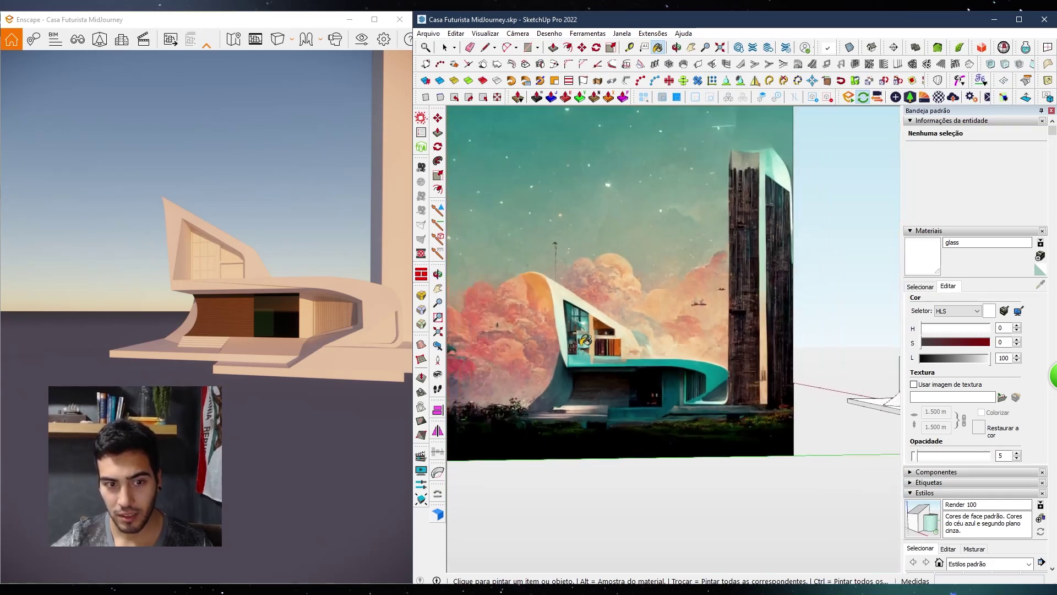
mouse_move(850, 350)
shift+middle_down()
mouse_move(576, 371)
mouse_move(722, 343)
shift+middle_up()
middle_drag(859, 363, 610, 354)
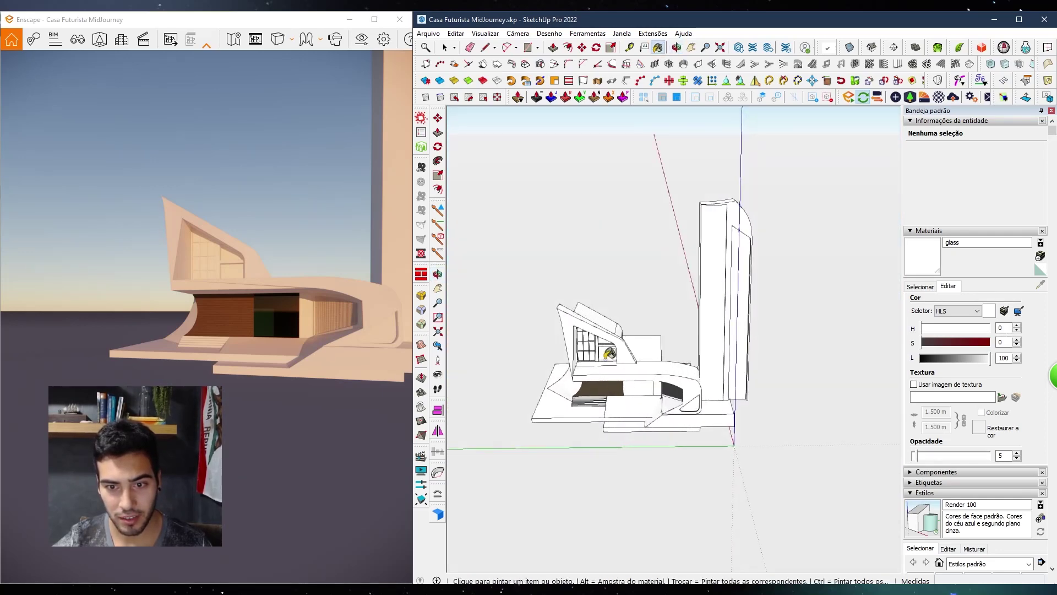
Apply the "glass" material to the pane group behind the gridded upper-floor window and clear the selection
scroll(609, 354, up, 4)
key(space)
click(545, 316)
scroll(547, 318, up, 2)
scroll(552, 321, up, 2)
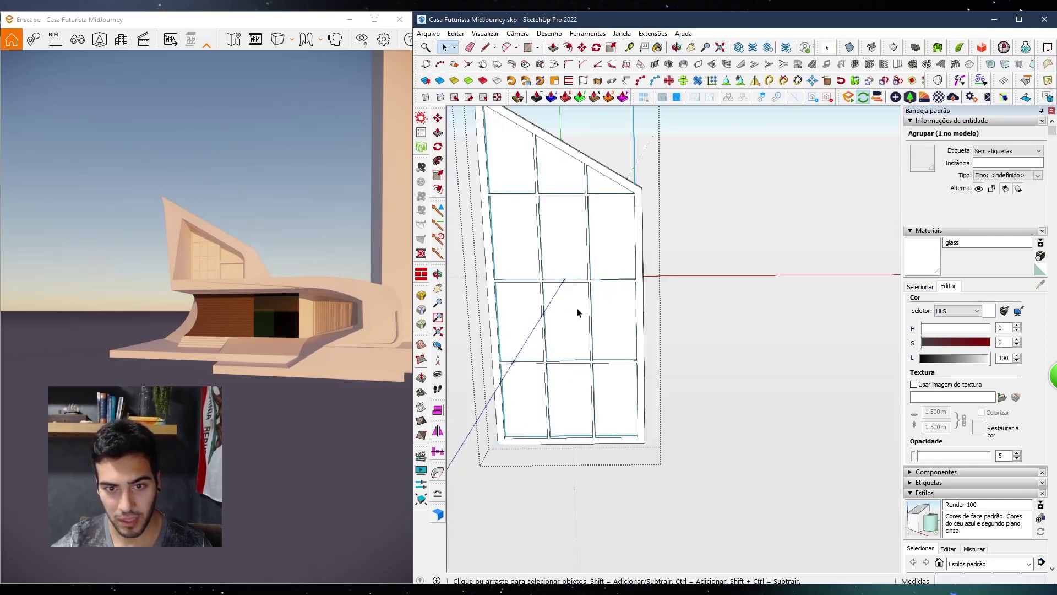
key(b)
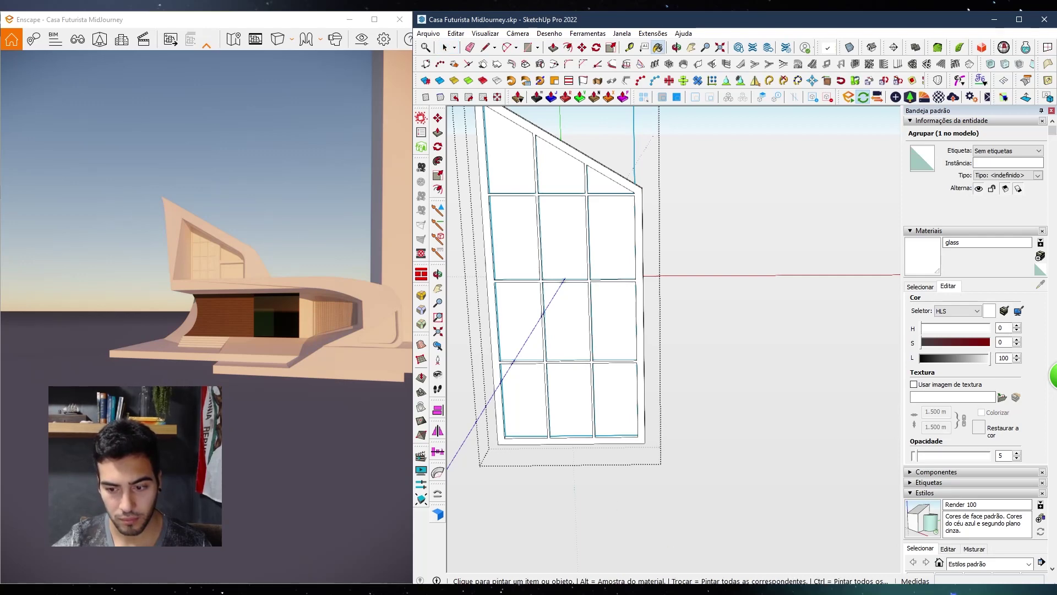
key(alt+Tab)
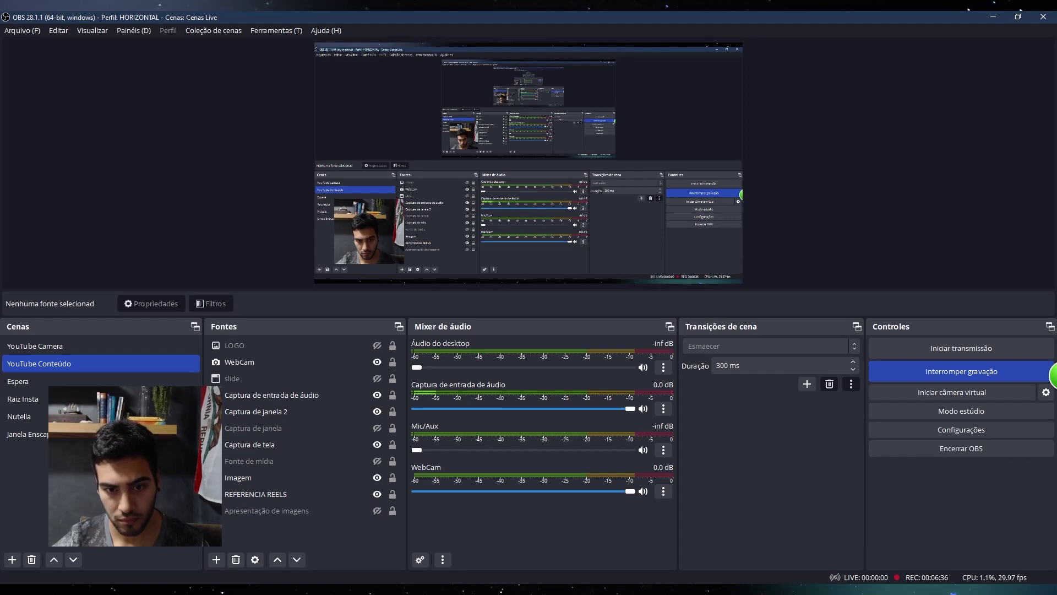
key(alt+Tab)
mouse_move(573, 360)
middle_down()
mouse_move(573, 290)
mouse_move(612, 295)
middle_up()
click(612, 295)
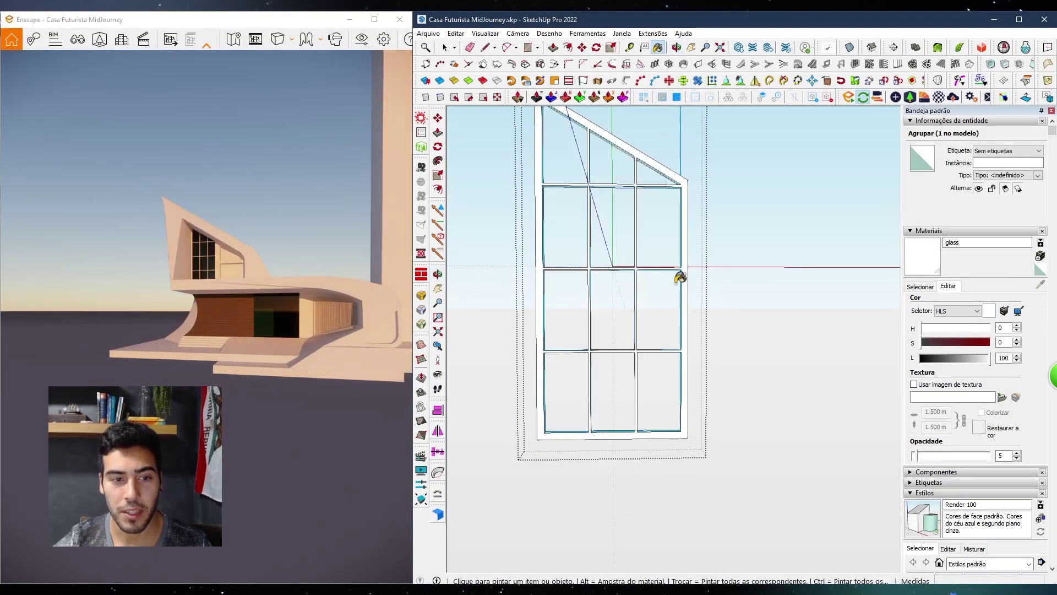
middle_drag(681, 281, 682, 302)
middle_click(592, 314)
key(space)
key(Escape)
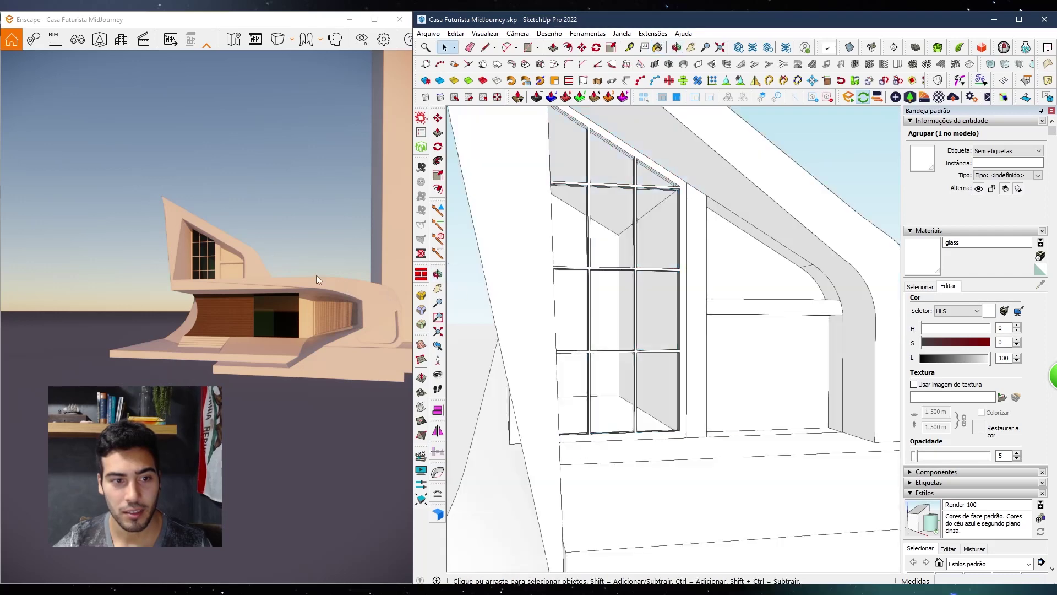
Try the "glass" material on the glazing panel beside the gridded upper-floor window
scroll(624, 378, down, 10)
mouse_move(637, 354)
middle_down()
mouse_move(851, 392)
mouse_move(728, 387)
middle_up()
scroll(496, 353, up, 10)
scroll(501, 355, down, 10)
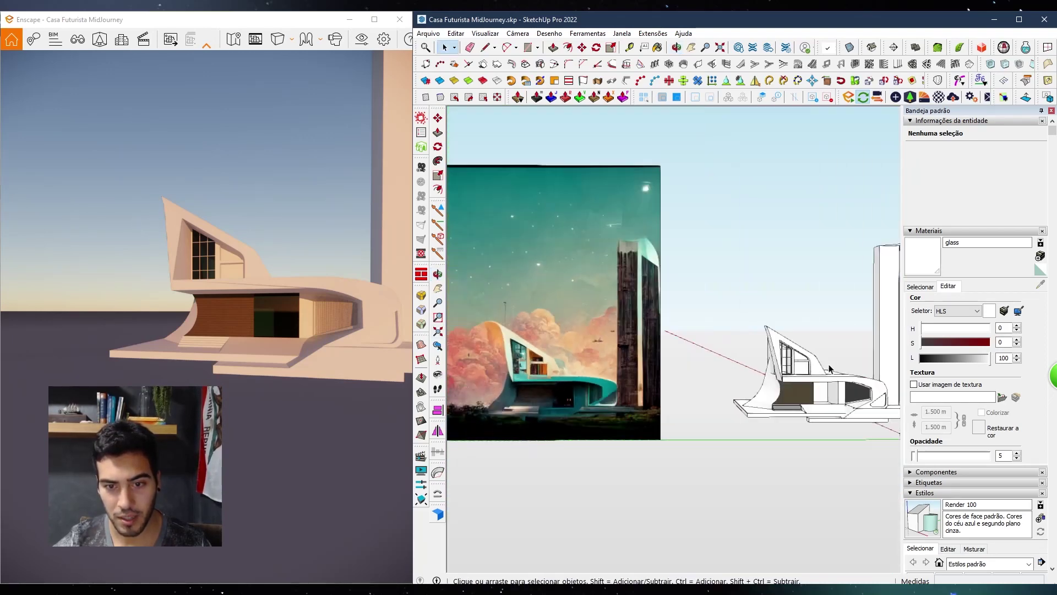
mouse_move(829, 368)
middle_down()
mouse_move(732, 370)
mouse_move(831, 402)
mouse_move(825, 391)
middle_up()
scroll(781, 365, up, 10)
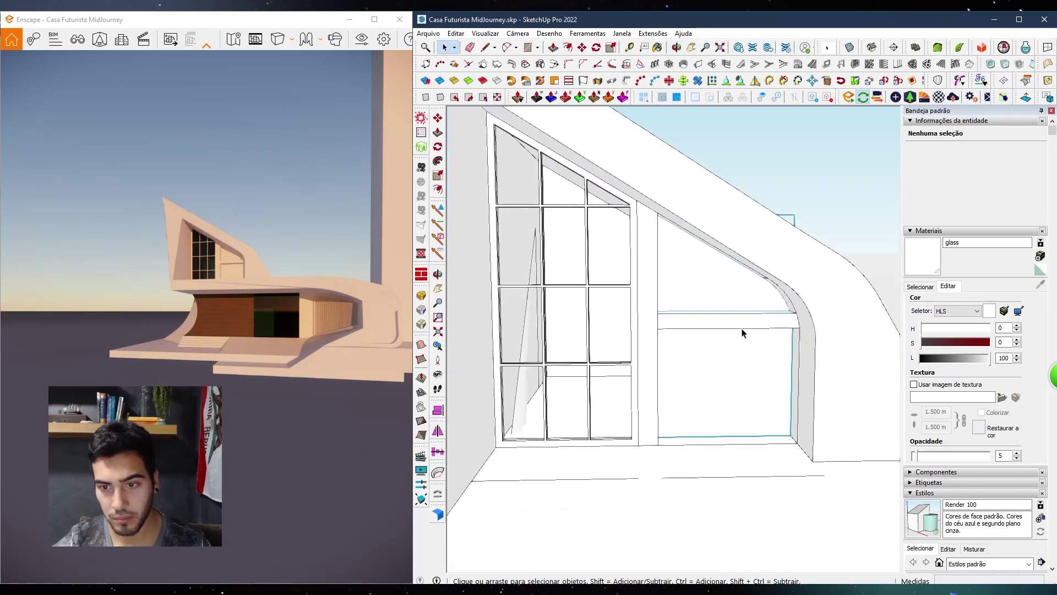
click(741, 333)
scroll(741, 333, up, 2)
key(b)
click(723, 296)
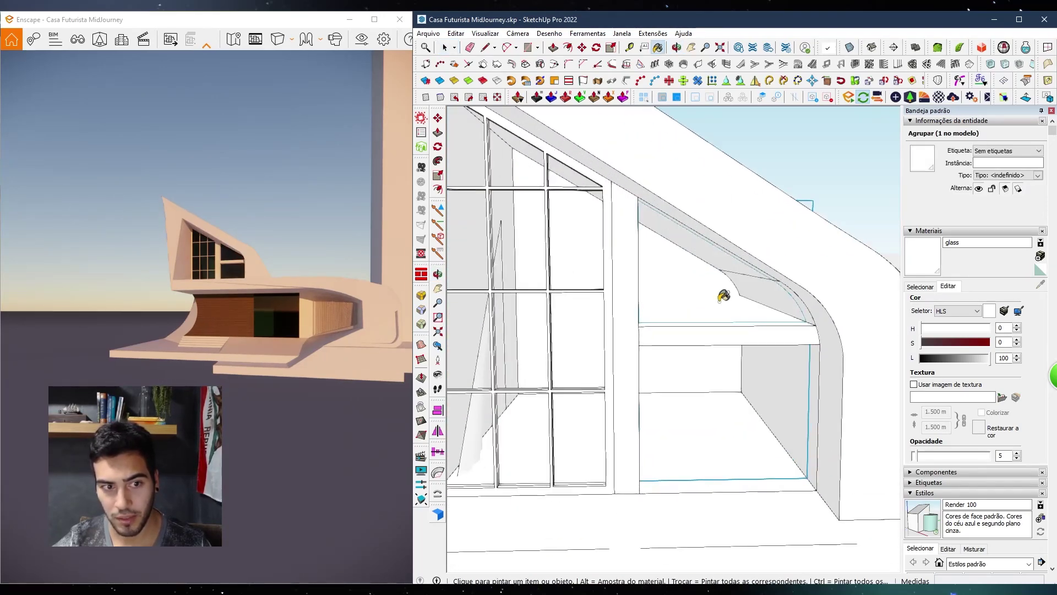
mouse_move(739, 309)
middle_down()
mouse_move(783, 321)
mouse_move(746, 324)
middle_up()
scroll(741, 323, down, 3)
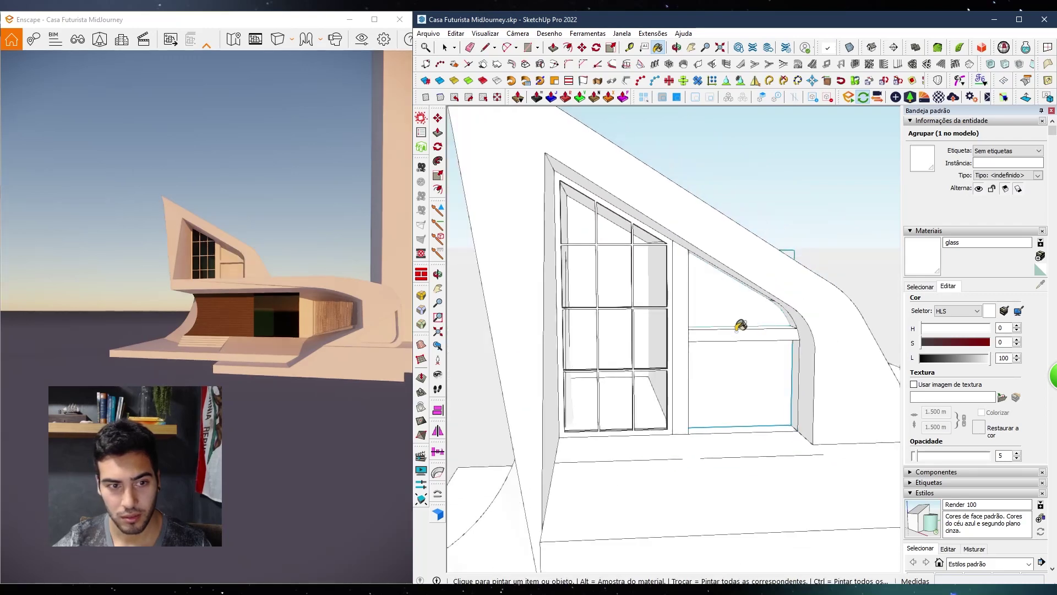
Draw a rectangle across the opening above the horizontal bar beside the gridded window and paint it with "glass"
scroll(778, 366, up, 4)
key(t)
key(r)
click(818, 322)
middle_drag(809, 321, 582, 299)
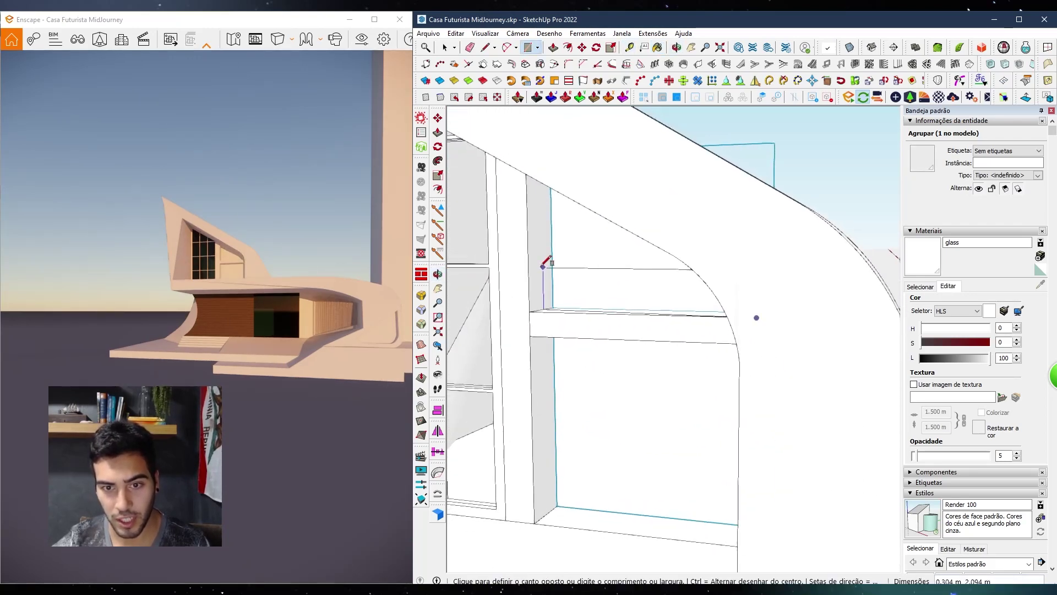
click(529, 239)
middle_drag(542, 253, 575, 293)
key(b)
click(575, 292)
click(593, 284)
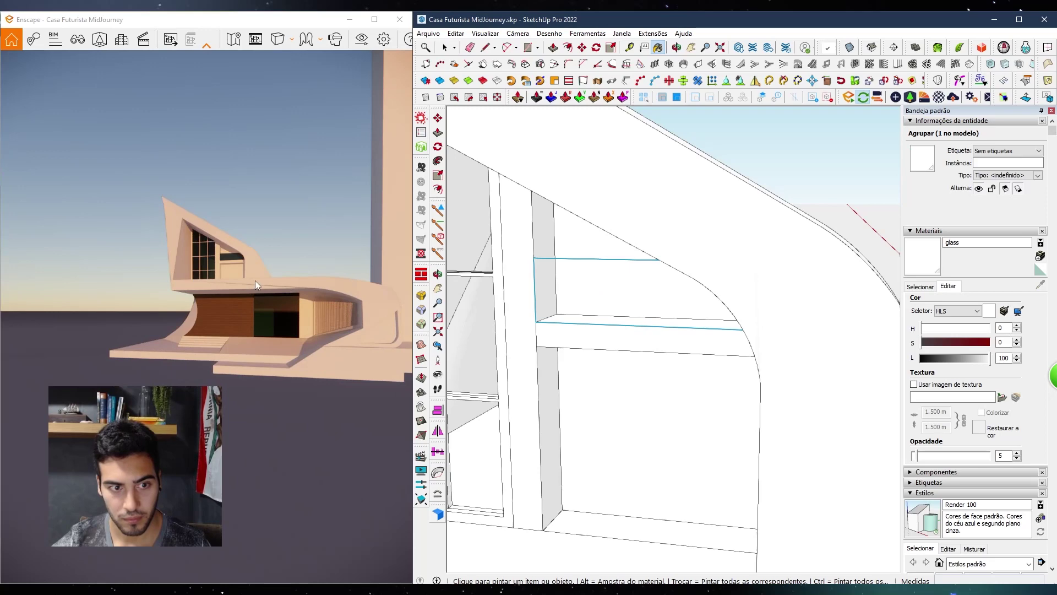
Check the reference image and move the selected glazing panel beside the gridded window slightly back into the house
scroll(692, 378, down, 10)
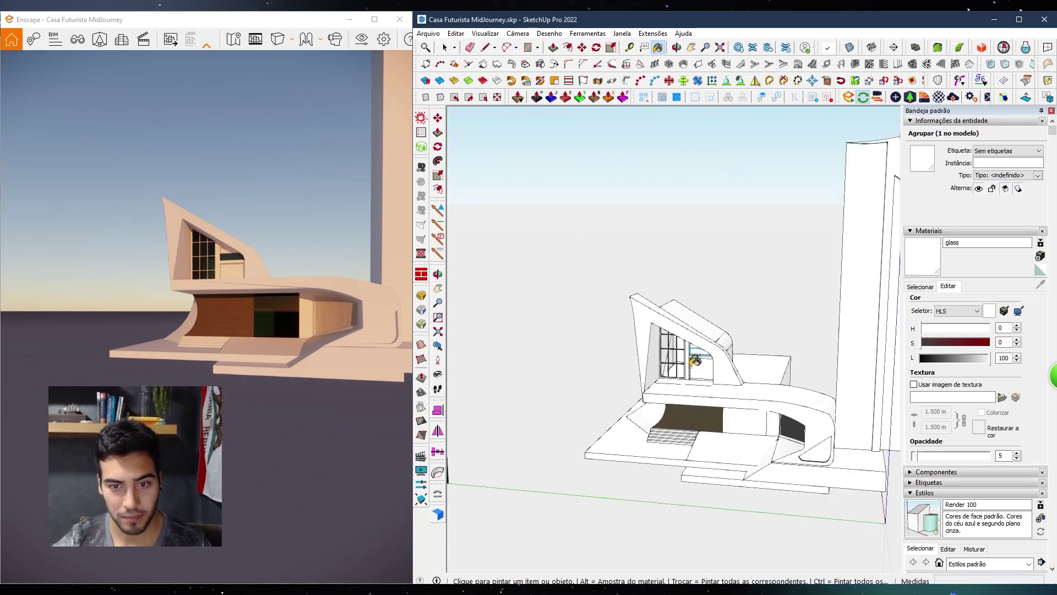
key(space)
mouse_move(637, 359)
middle_down()
mouse_move(609, 391)
mouse_move(715, 367)
middle_up()
scroll(548, 310, up, 5)
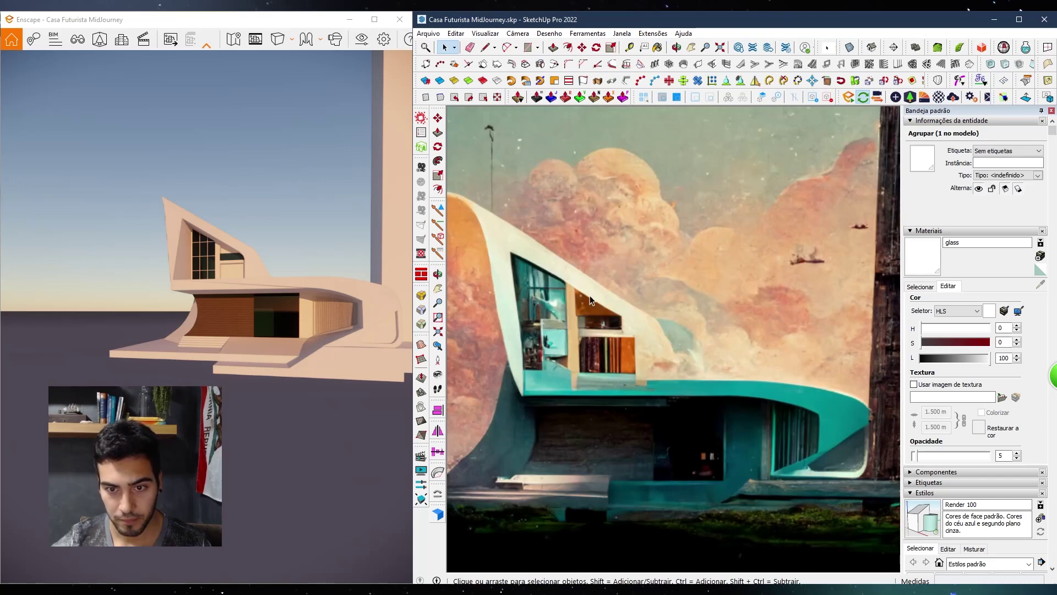
scroll(589, 300, down, 6)
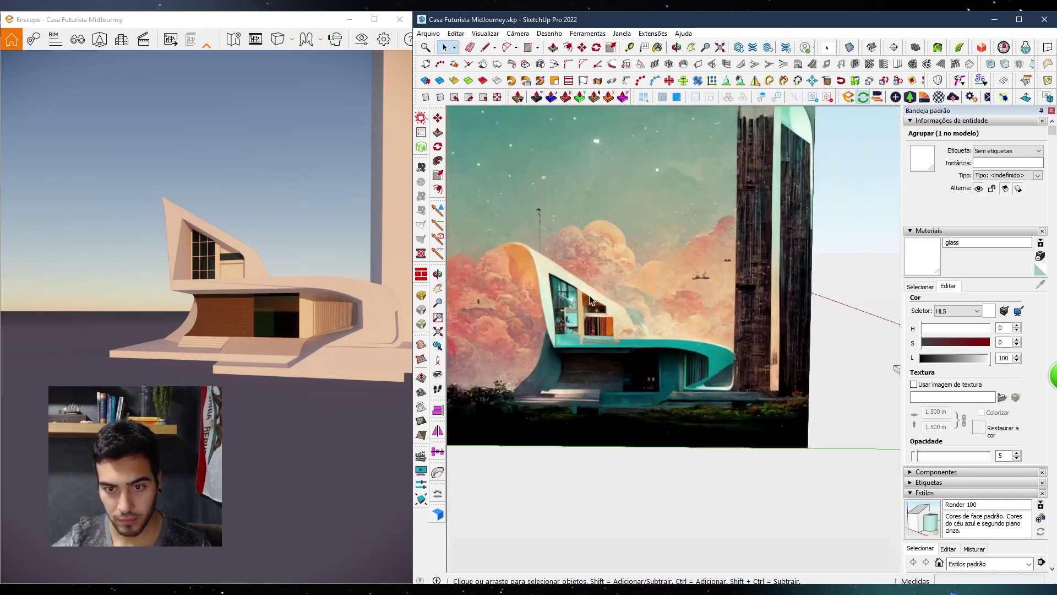
middle_drag(733, 339, 697, 337)
scroll(822, 296, up, 10)
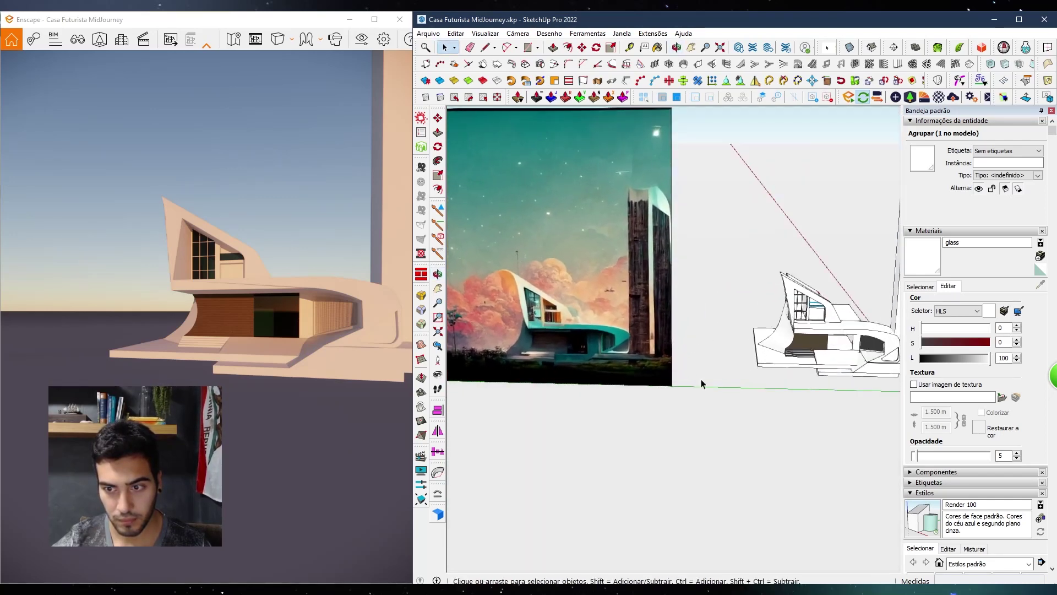
middle_drag(823, 296, 675, 369)
key(m)
click(658, 430)
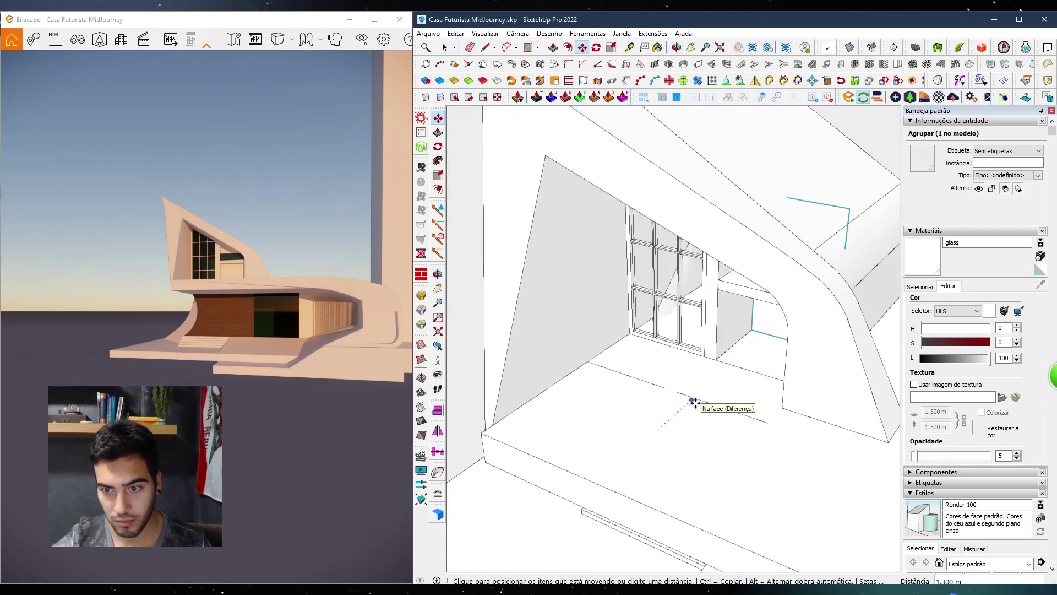
click(675, 412)
middle_drag(672, 411, 886, 310)
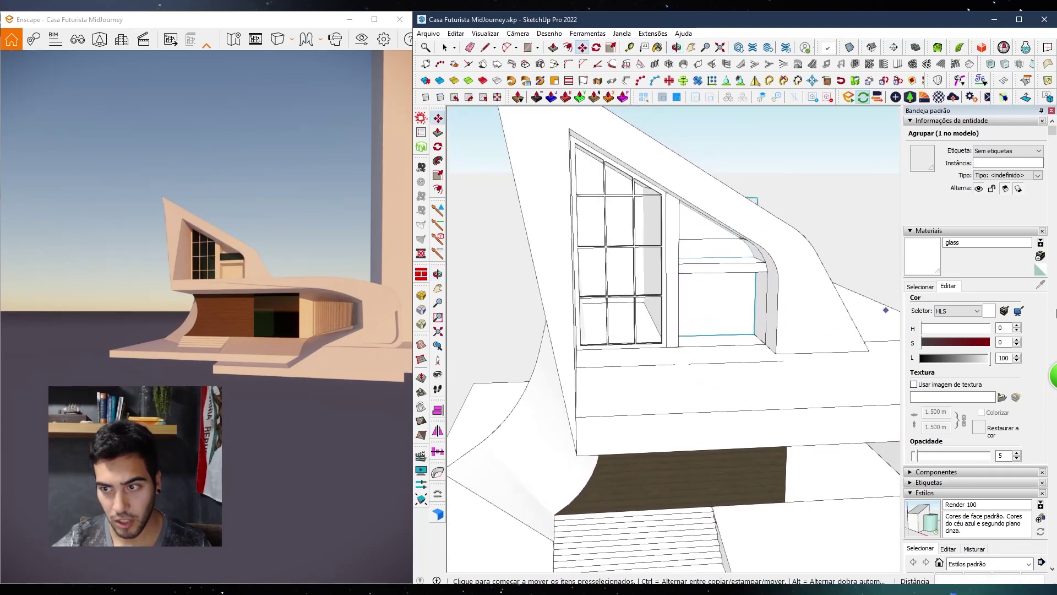
Create a material named "glass transp" with opacity 3 and apply it to the glazing panel beside the gridded window
click(1041, 256)
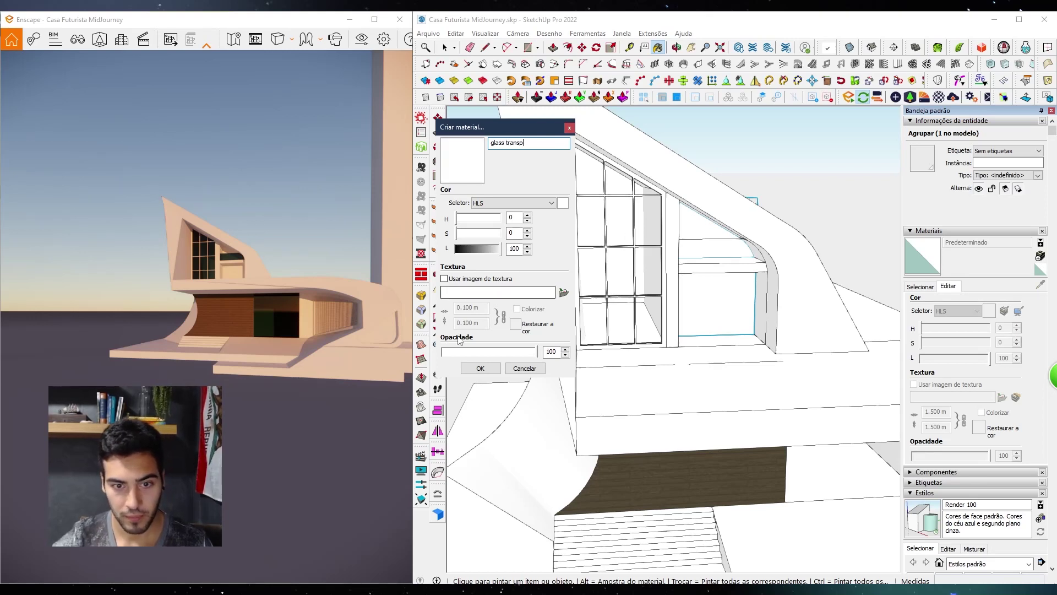
click(480, 367)
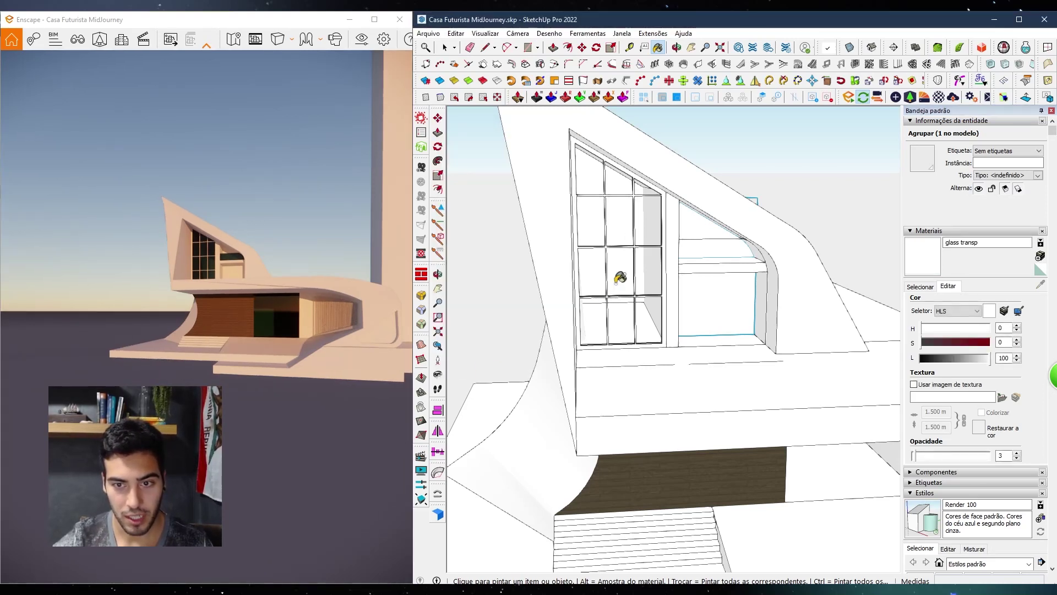
click(707, 232)
scroll(660, 295, down, 3)
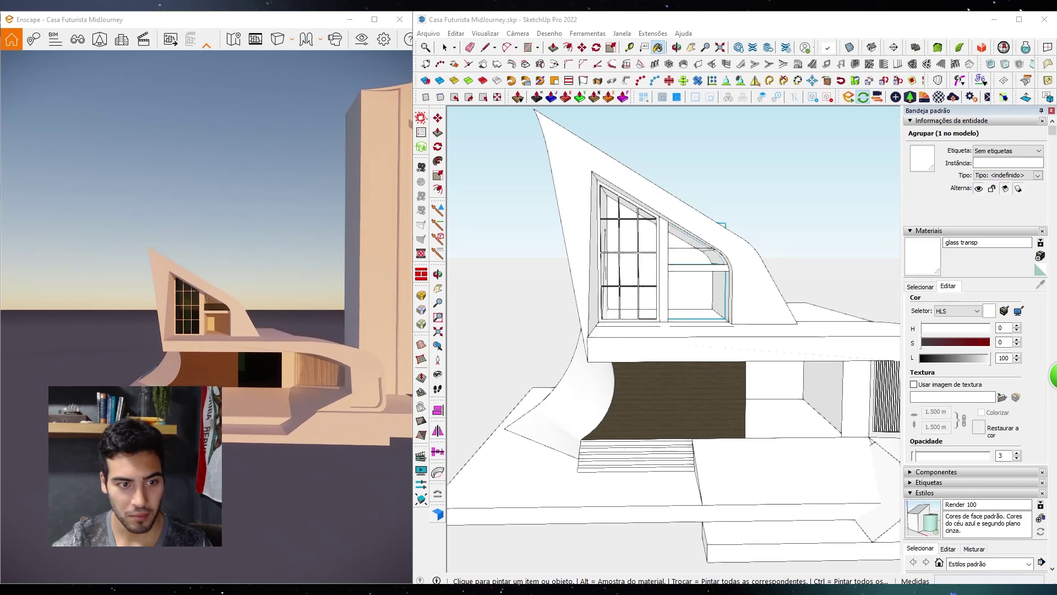
middle_drag(369, 352, 198, 348)
middle_drag(537, 359, 531, 354)
Examine the ground-floor walls, steps and platform in the reference image and compare them with the model
key(space)
scroll(546, 412, down, 6)
shift+middle_drag(546, 412, 709, 317)
scroll(679, 348, up, 4)
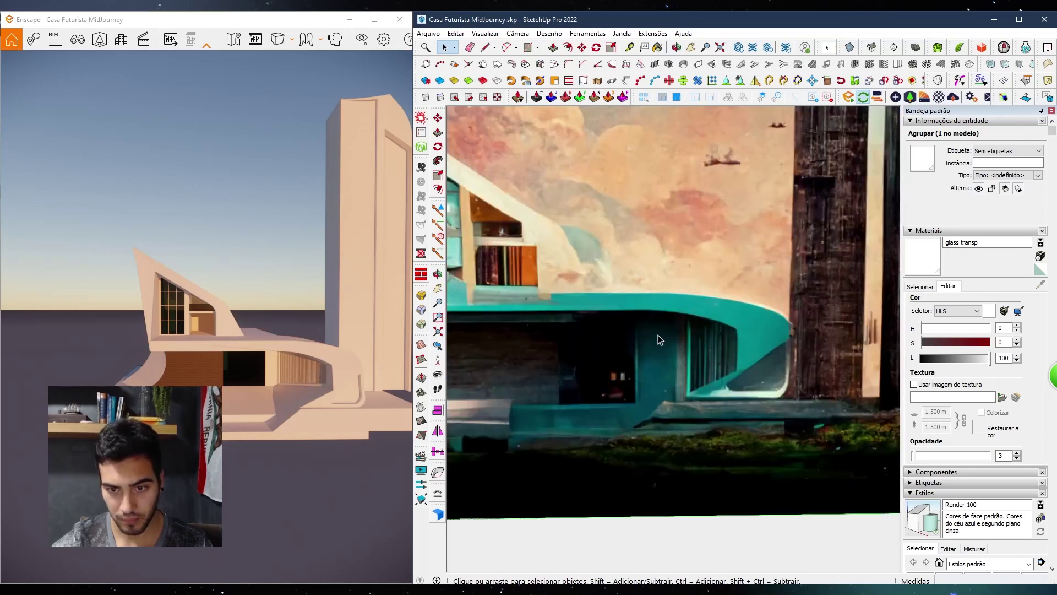
scroll(664, 357, down, 2)
shift+middle_drag(456, 399, 573, 401)
middle_drag(614, 372, 636, 394)
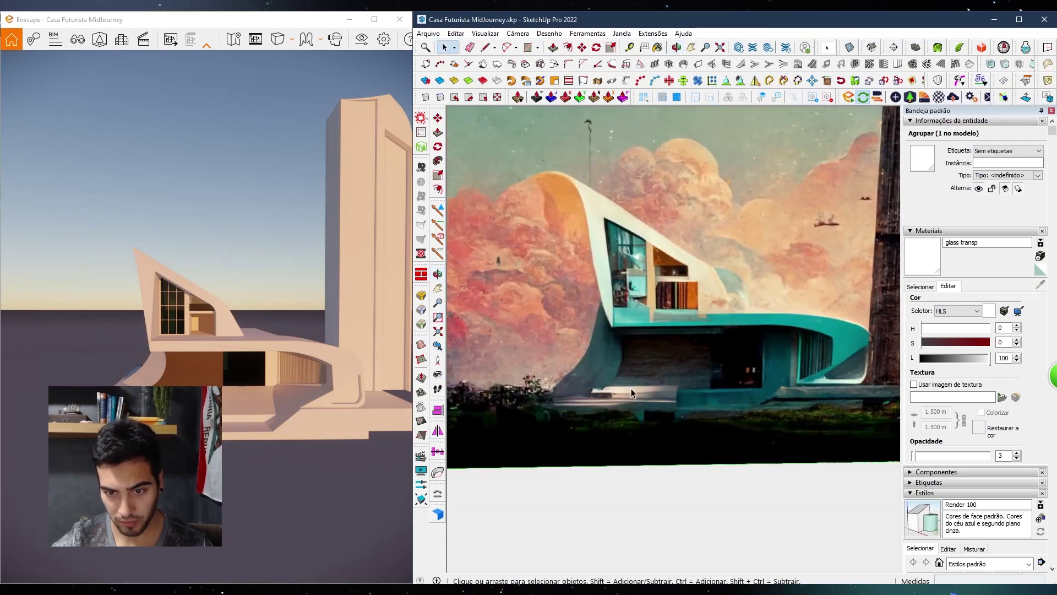
scroll(636, 394, down, 5)
shift+middle_drag(763, 412, 588, 331)
click(597, 266)
scroll(592, 276, up, 3)
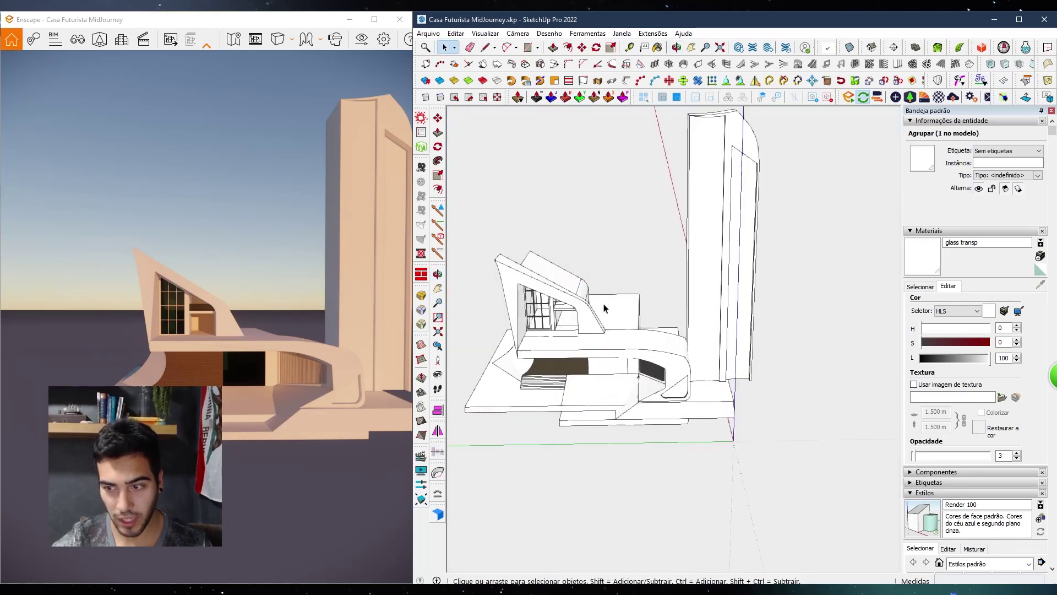
Paint the raised entrance platform beside the steps with "Concreto Aparente" from the SKP Material collection
click(920, 287)
click(991, 301)
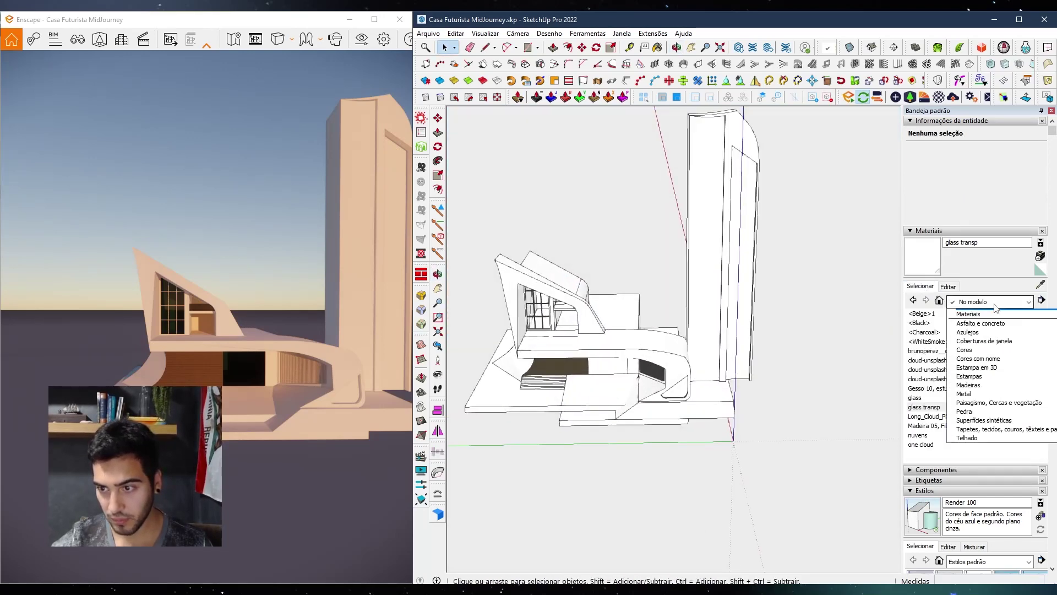
click(973, 445)
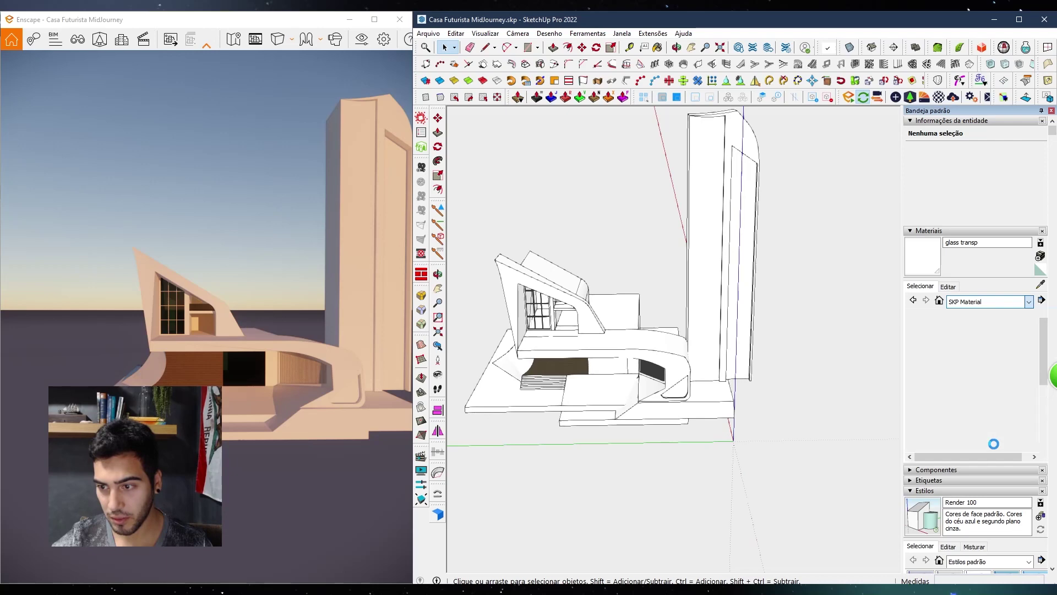
click(946, 389)
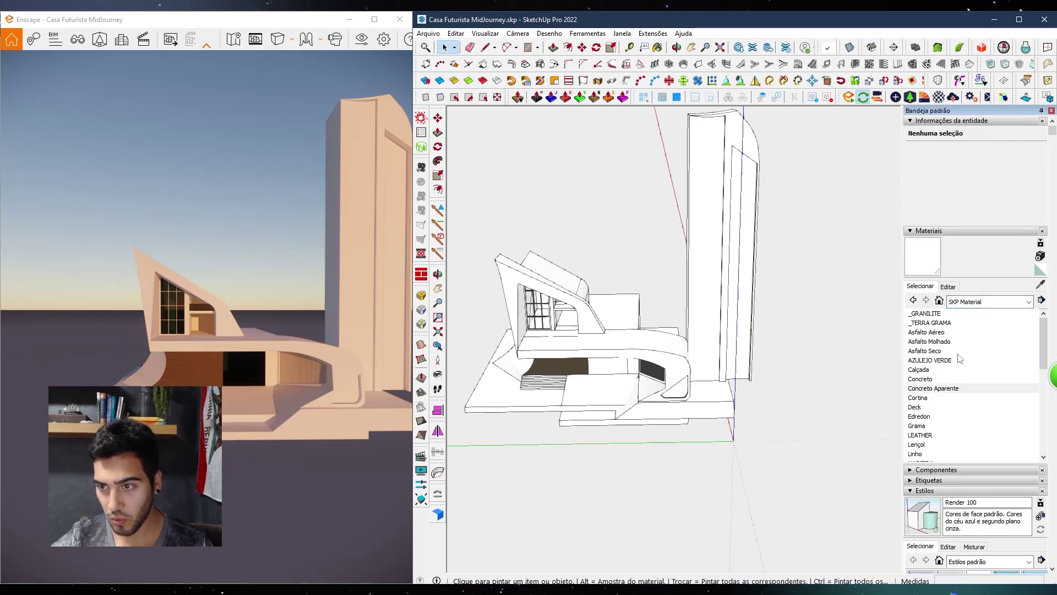
mouse_move(617, 420)
middle_down()
mouse_move(637, 437)
mouse_move(779, 415)
mouse_move(676, 417)
middle_up()
scroll(606, 406, up, 3)
click(599, 404)
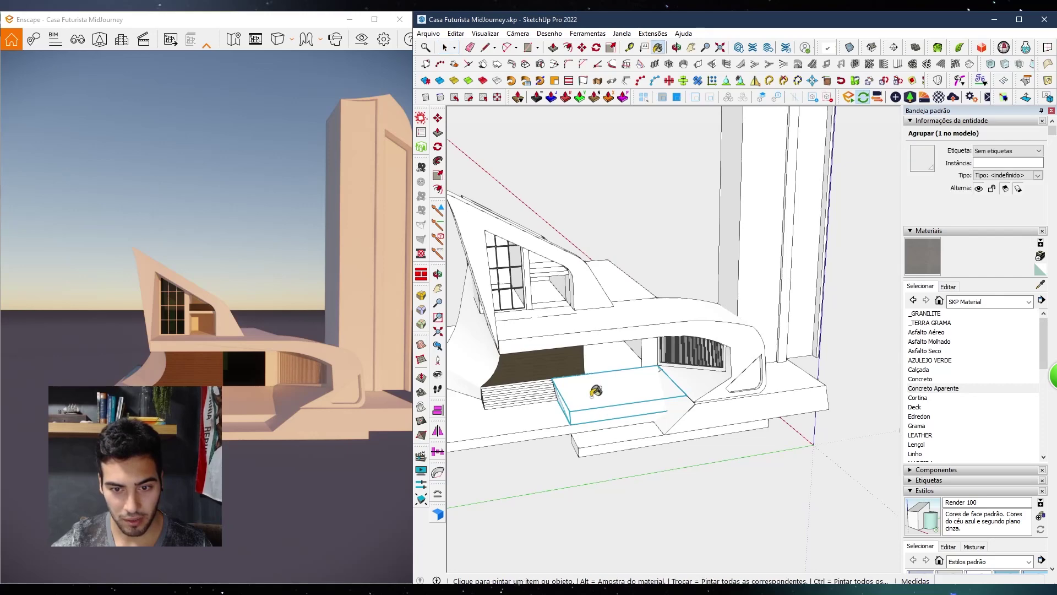
click(648, 386)
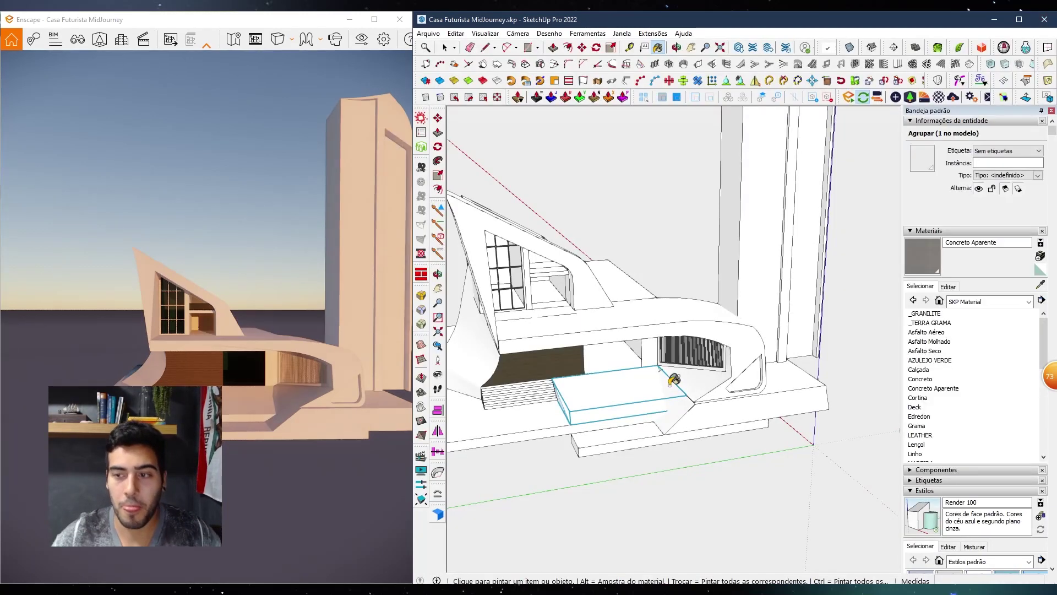
click(673, 379)
scroll(673, 379, down, 3)
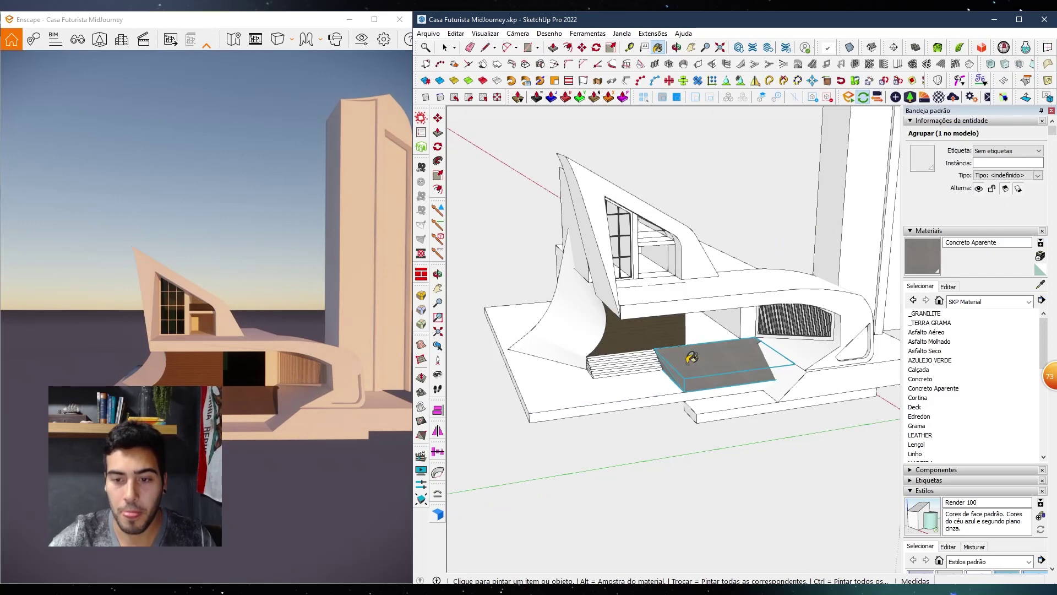
Paint the house's large base slab, including its part beside the tower, with "Concreto Aparente"
click(632, 388)
scroll(676, 410, down, 5)
middle_drag(698, 446, 726, 405)
scroll(726, 405, up, 5)
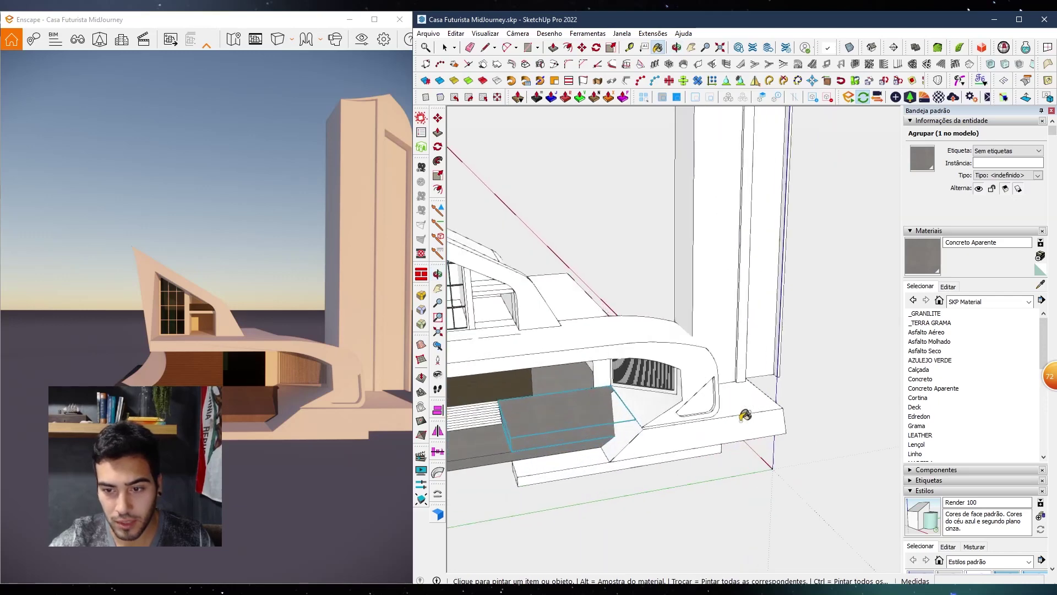
click(752, 422)
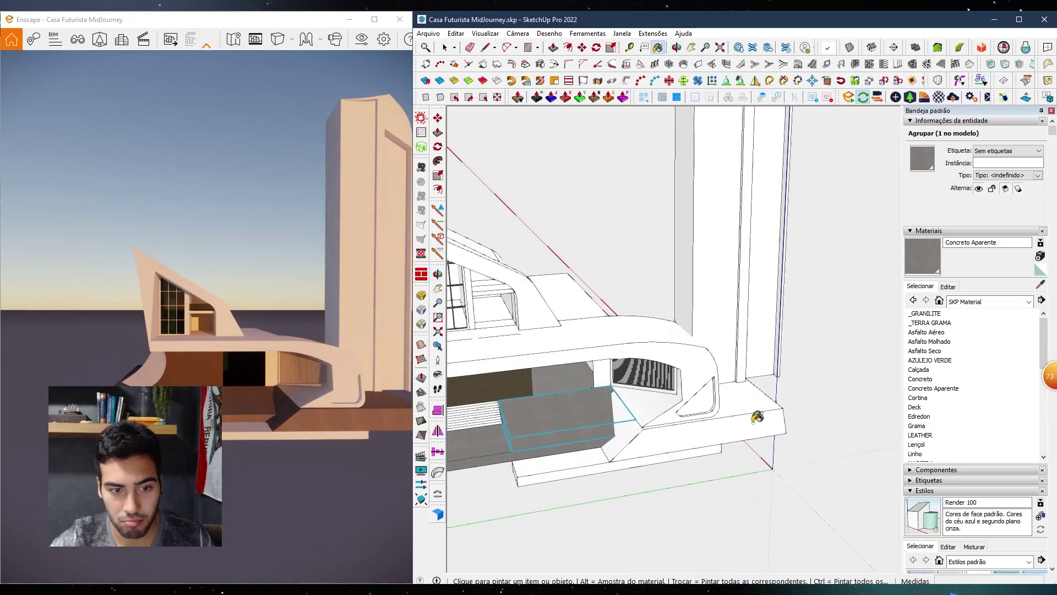
scroll(753, 423, down, 1)
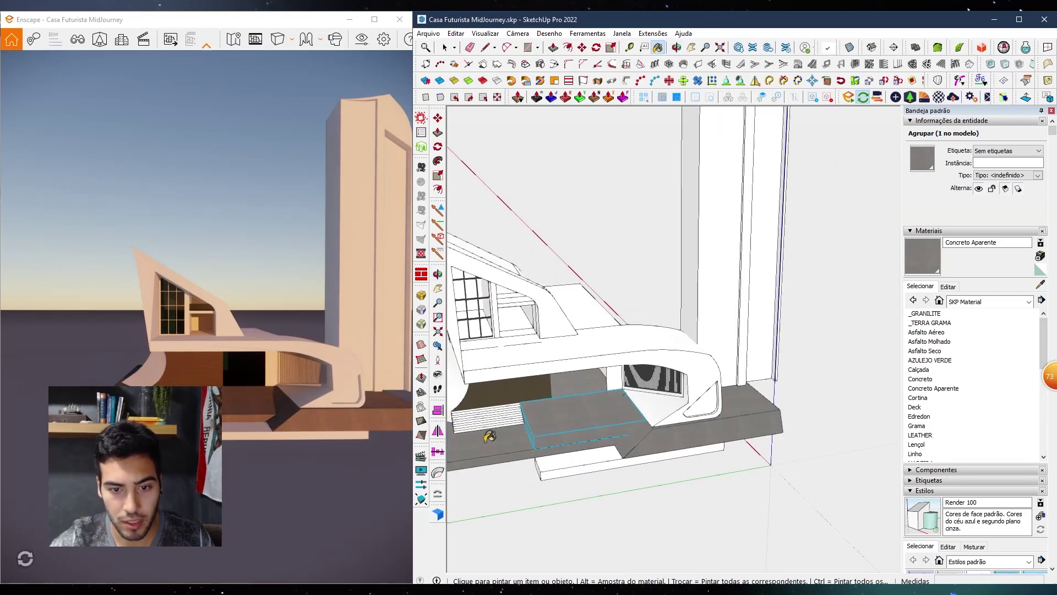
Paint the lower front slab and the entrance steps with "Concreto Aparente"
middle_drag(503, 455, 639, 463)
mouse_move(795, 378)
middle_down()
mouse_move(877, 357)
mouse_move(652, 394)
middle_up()
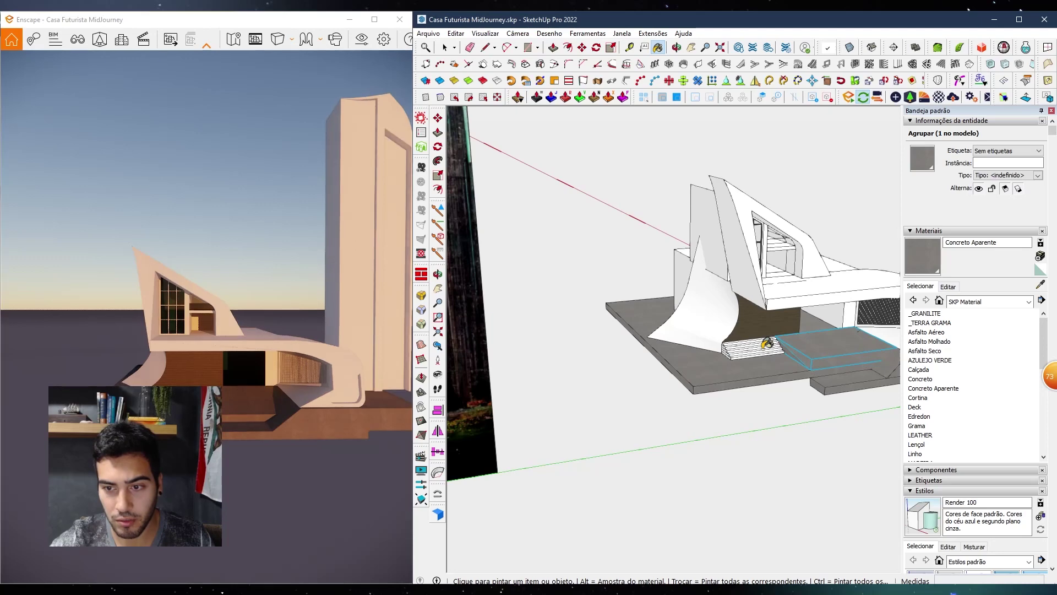
scroll(767, 343, down, 3)
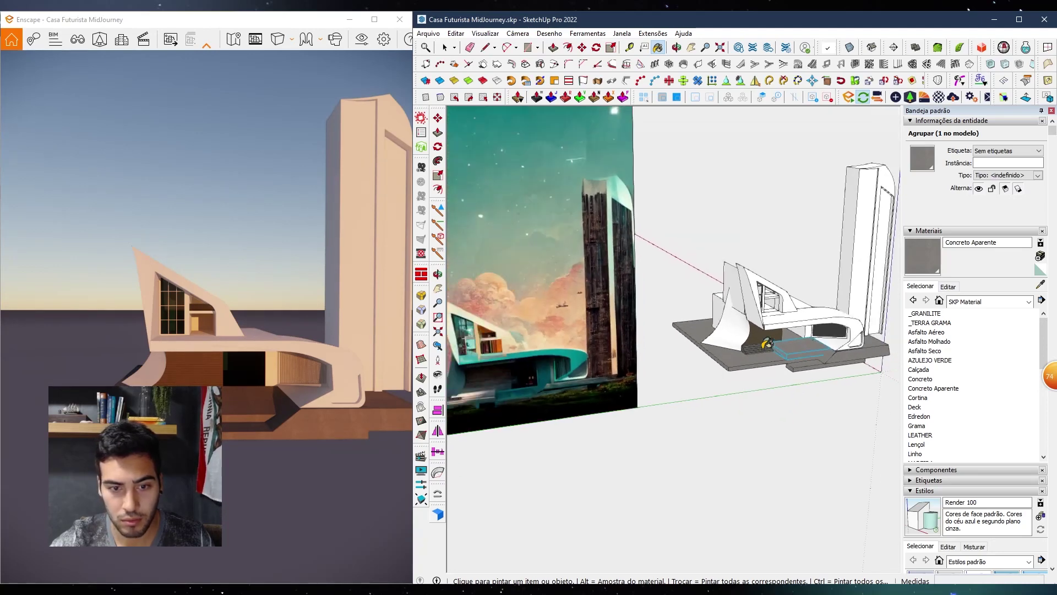
mouse_move(748, 374)
middle_down()
mouse_move(803, 299)
mouse_move(826, 297)
middle_up()
scroll(826, 308, up, 5)
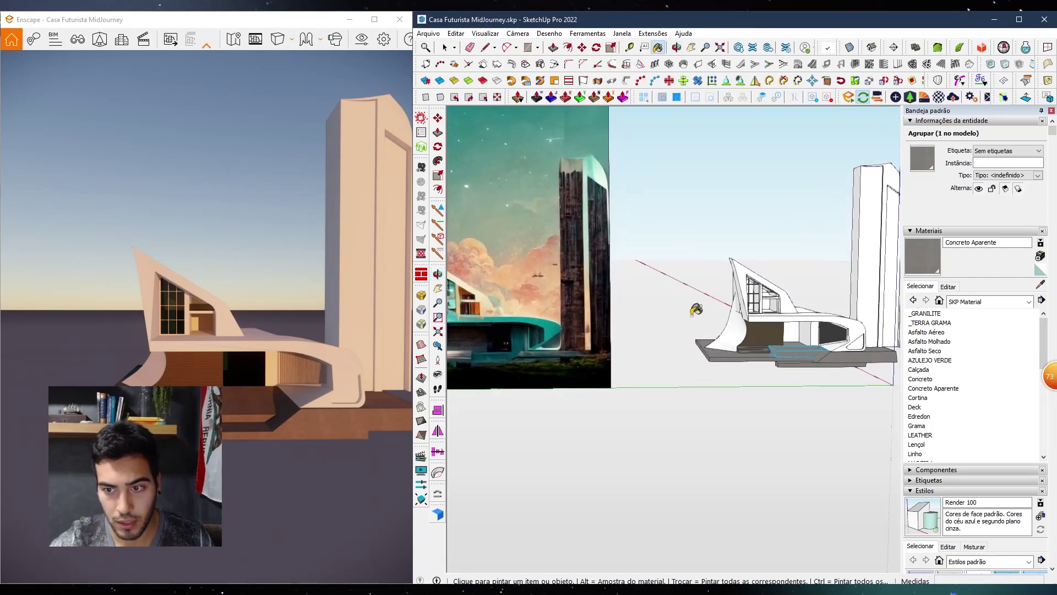
Paint the narrow end wall on the ground floor, beyond the wood-clad wall, with "Concreto Aparente"
key(space)
scroll(823, 330, up, 6)
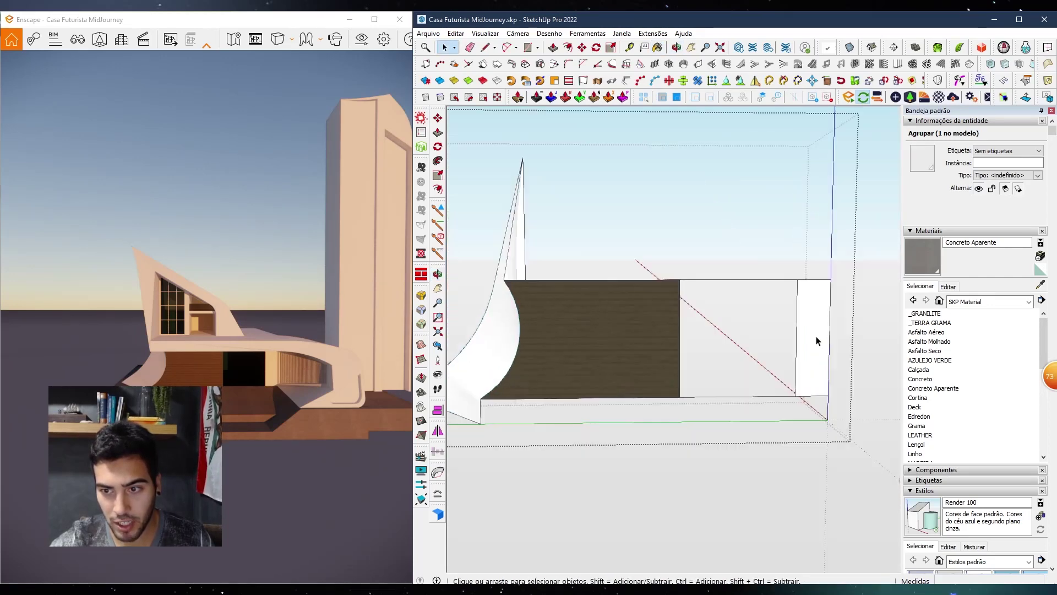
key(b)
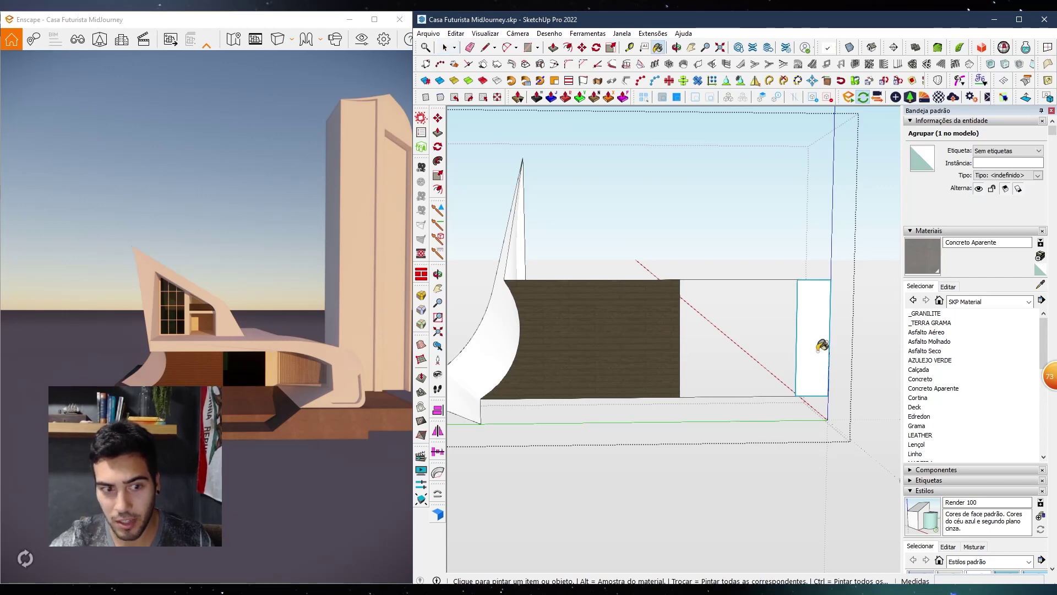
click(819, 347)
scroll(803, 364, down, 1)
key(space)
middle_drag(749, 437, 813, 407)
key(Escape)
scroll(759, 410, down, 2)
Lighten the "Concreto Aparente" material by setting its HLS lightness to 68
click(948, 286)
scroll(727, 396, down, 3)
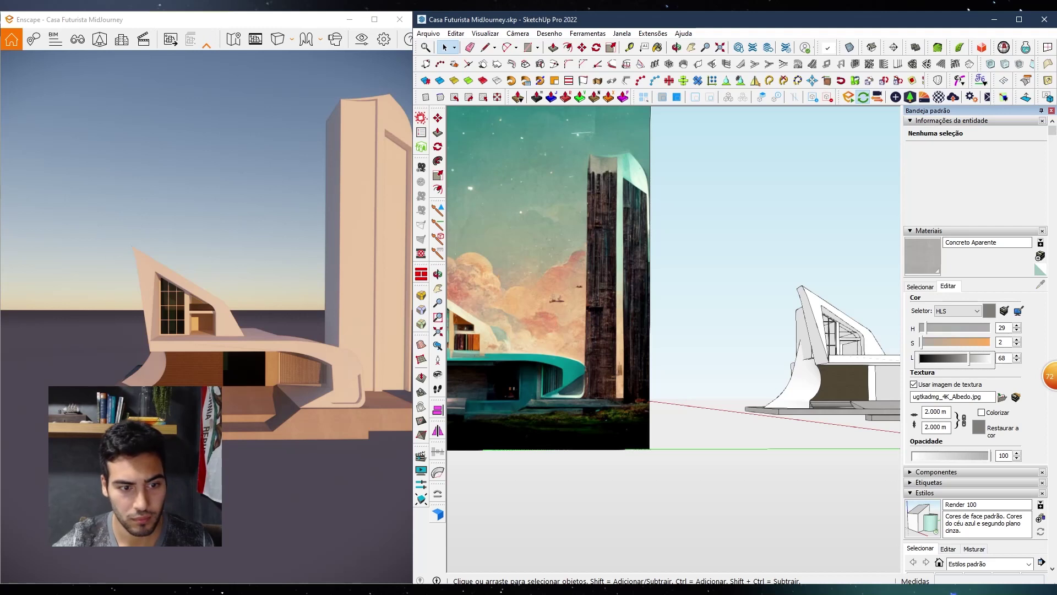
scroll(259, 401, up, 3)
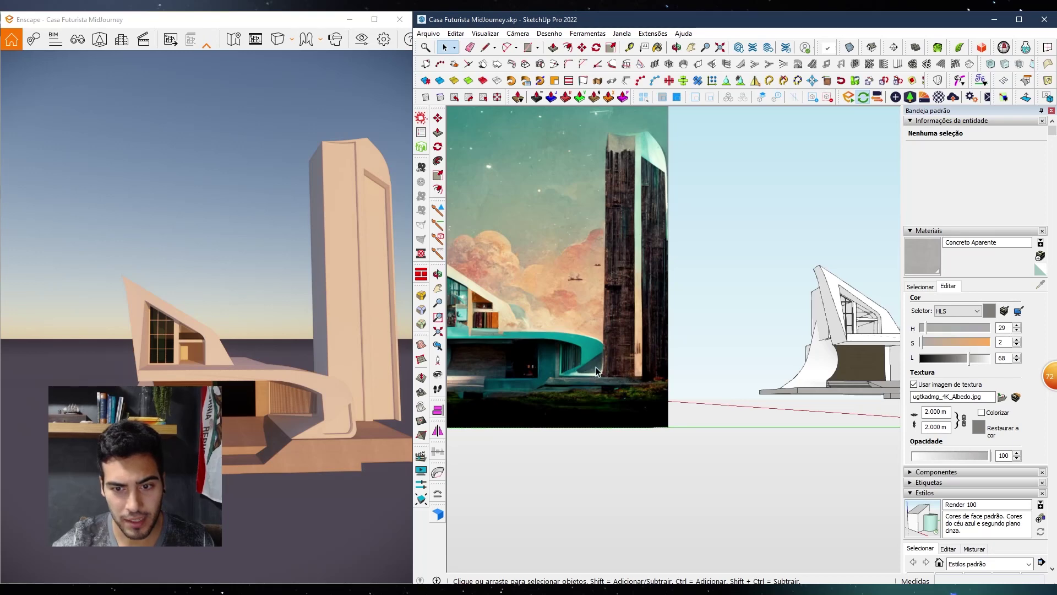
Paint the recessed triangular face at the foot of the curved slab with "Concreto Aparente"
middle_drag(738, 370, 736, 395)
double_click(735, 395)
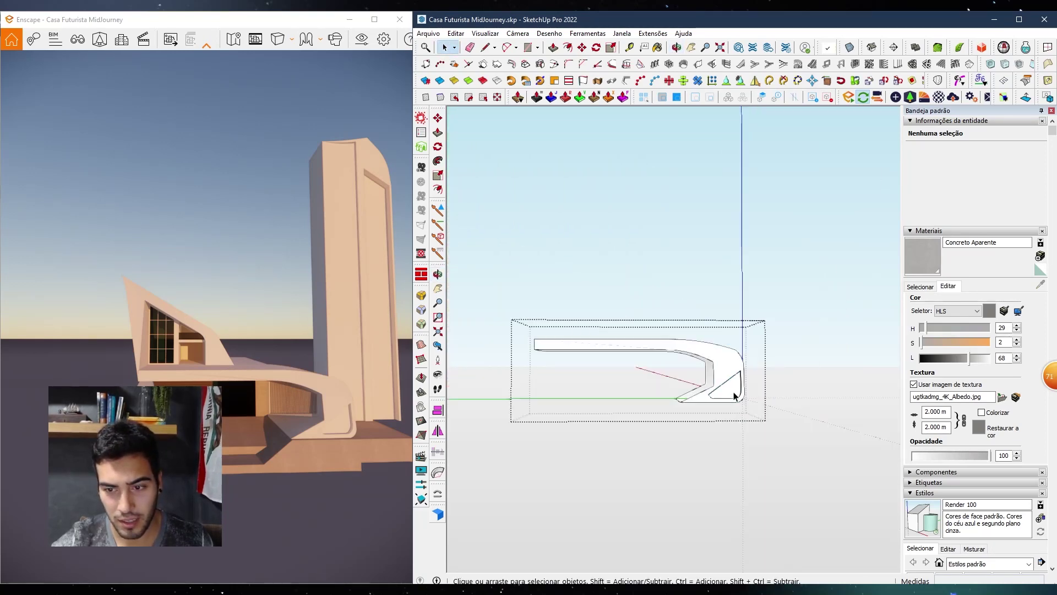
scroll(734, 394, up, 6)
click(736, 384)
key(b)
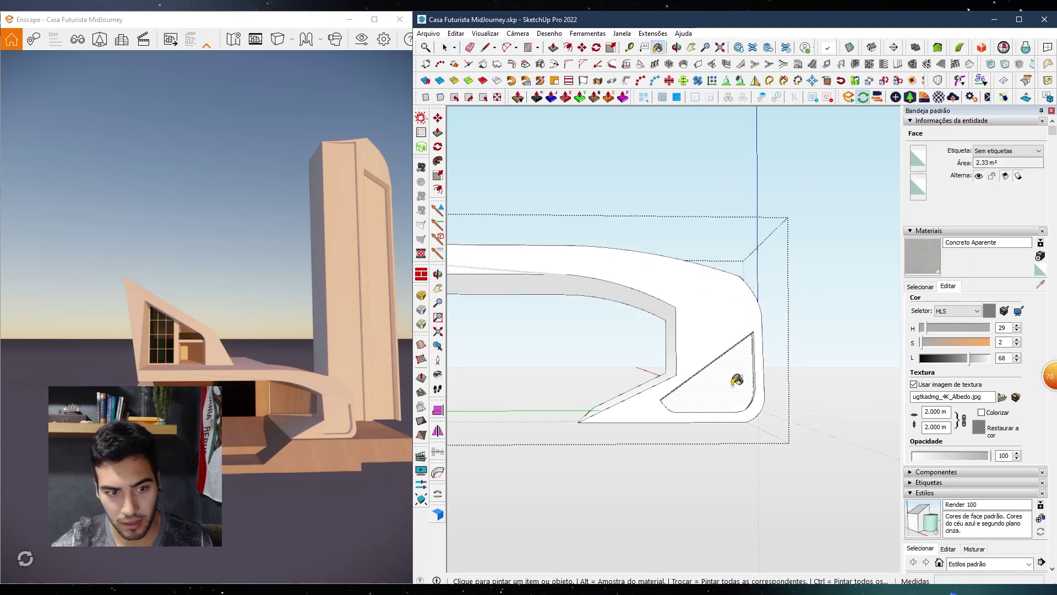
click(737, 380)
key(space)
mouse_move(689, 439)
middle_down()
mouse_move(701, 411)
mouse_move(692, 455)
mouse_move(709, 443)
mouse_move(733, 375)
mouse_move(811, 319)
middle_up()
scroll(693, 454, down, 3)
click(693, 455)
scroll(709, 448, down, 6)
click(857, 279)
middle_drag(856, 279, 810, 334)
middle_drag(488, 348, 717, 410)
middle_drag(851, 384, 755, 377)
scroll(777, 304, up, 3)
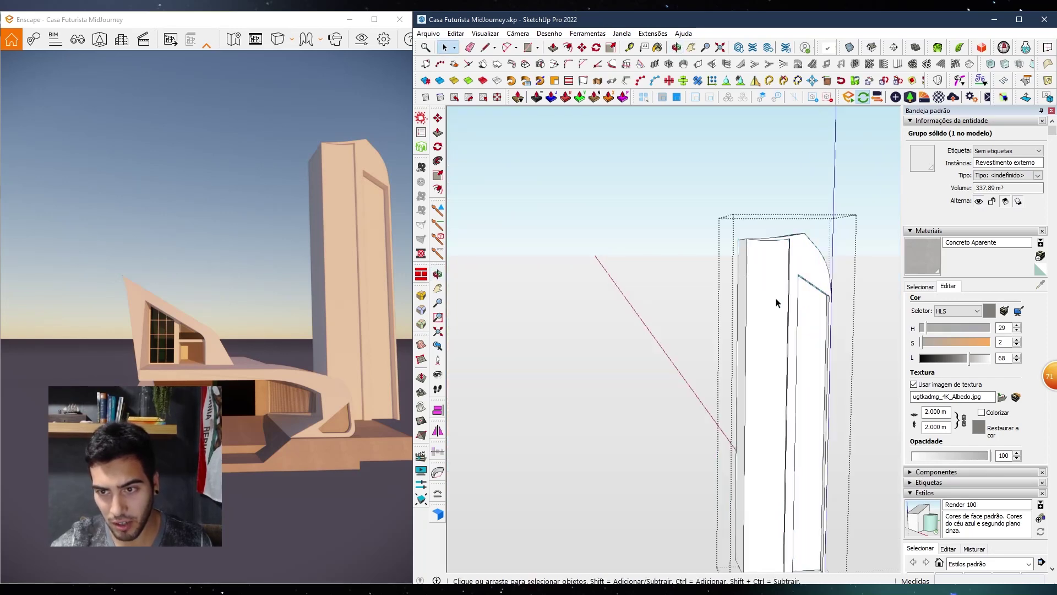
double_click(777, 298)
scroll(779, 287, down, 3)
click(773, 274)
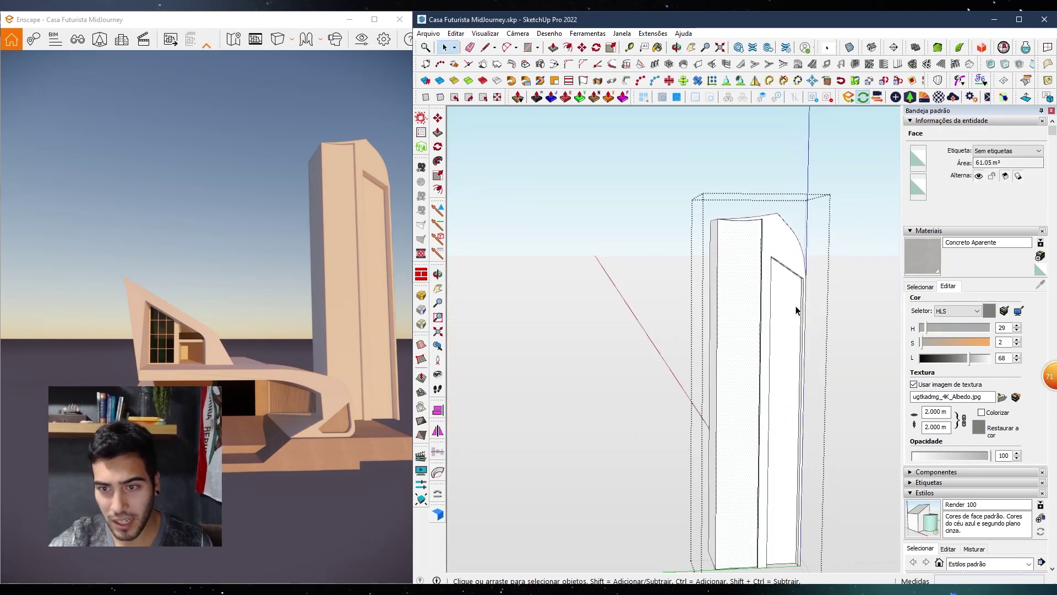
key(Escape)
scroll(661, 419, down, 3)
scroll(657, 438, up, 3)
Sample "Madeira 05, Fileira" from the ground-floor wall, paint the tower's recessed slanted-top panel with it and rotate its texture 90° clockwise
key(b)
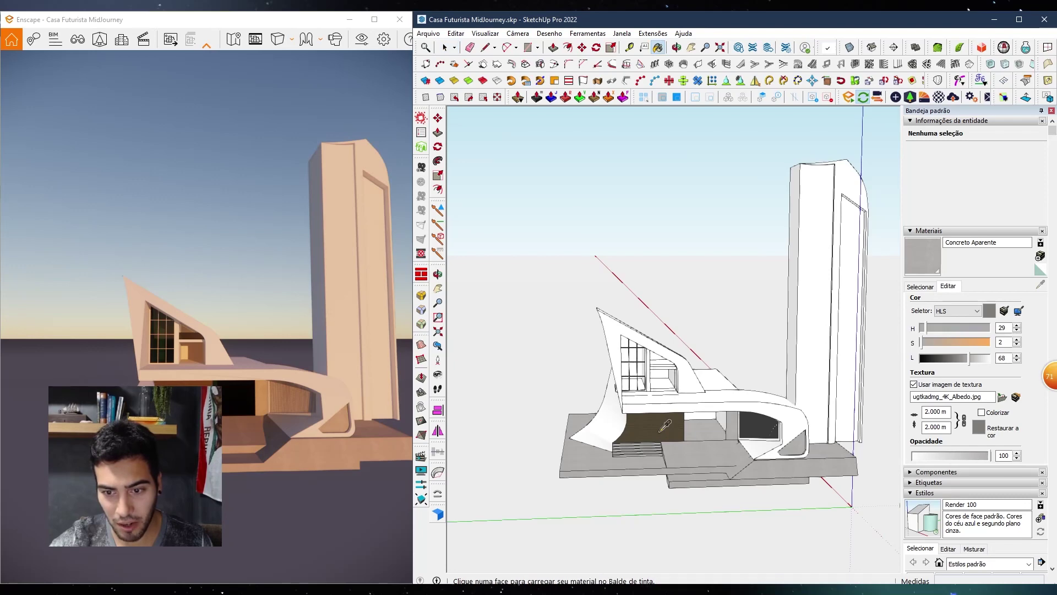
alt+click(657, 438)
mouse_move(663, 429)
middle_down()
mouse_move(649, 390)
mouse_move(653, 292)
middle_up()
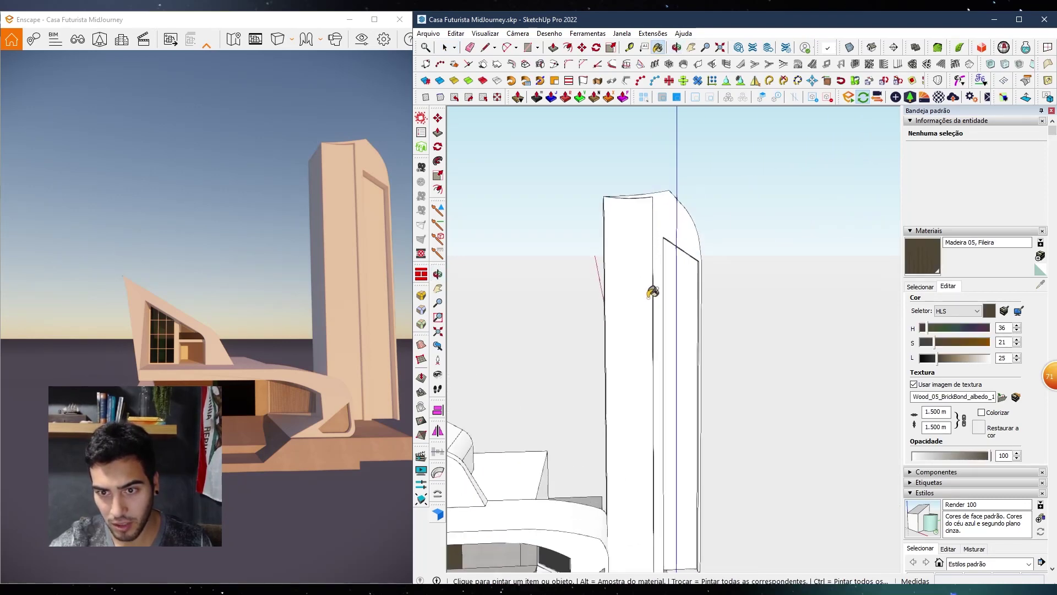
double_click(682, 296)
click(688, 304)
key(space)
click(680, 276)
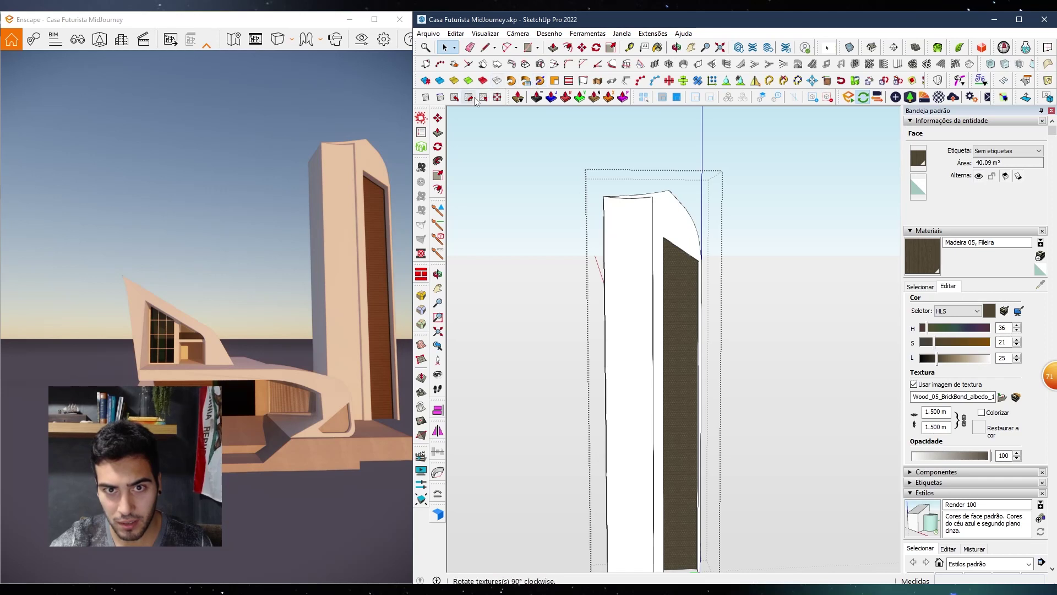
scroll(656, 226, down, 3)
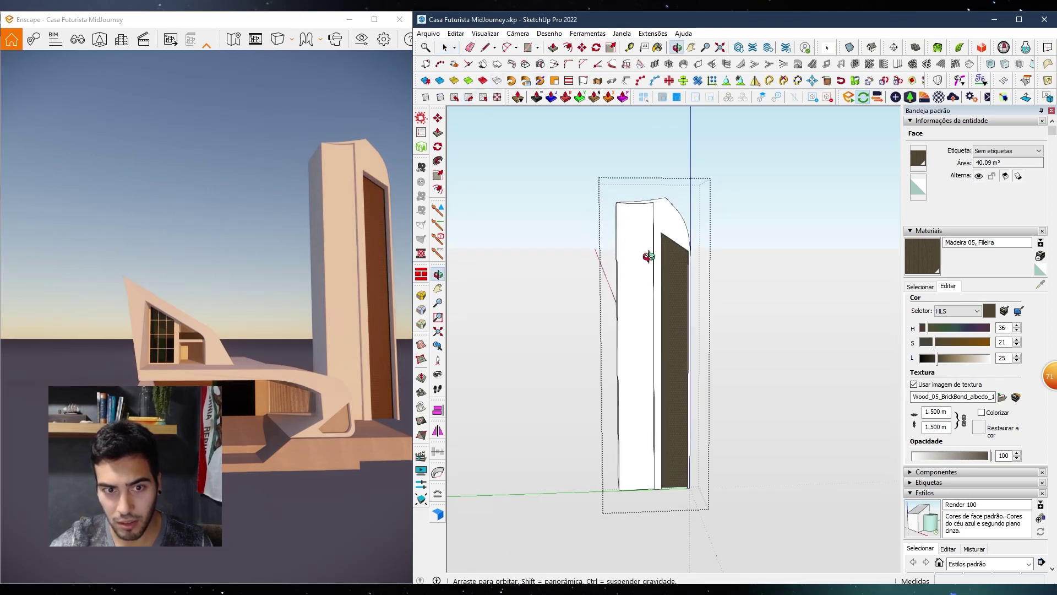
Paint the tower's tall front face with "Madeira 05, Fileira" and rotate its texture 90° clockwise
scroll(633, 302, up, 1)
key(b)
click(636, 302)
key(space)
click(636, 301)
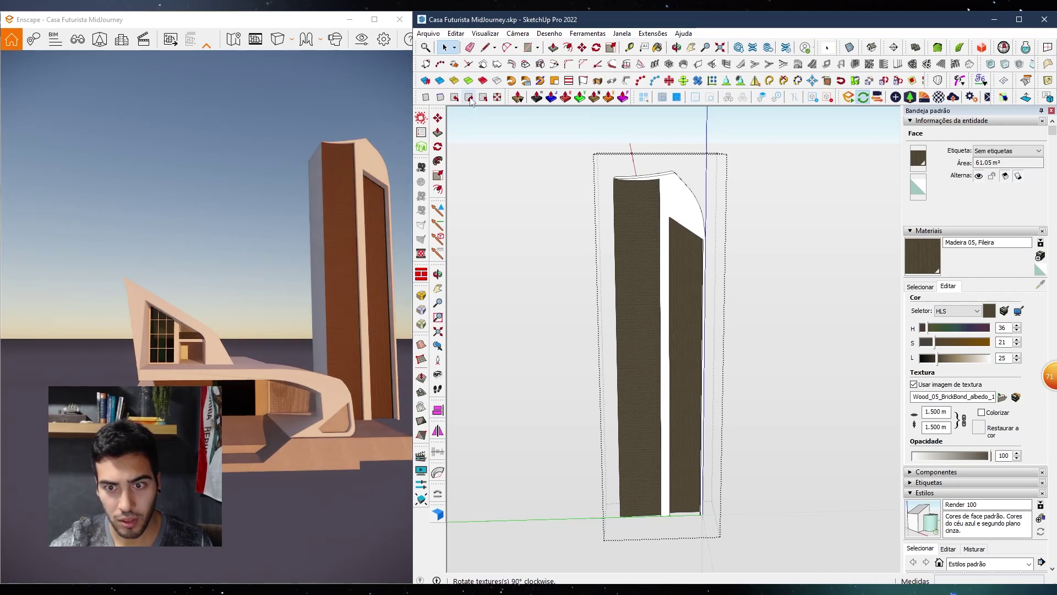
scroll(633, 275, up, 5)
scroll(644, 223, down, 10)
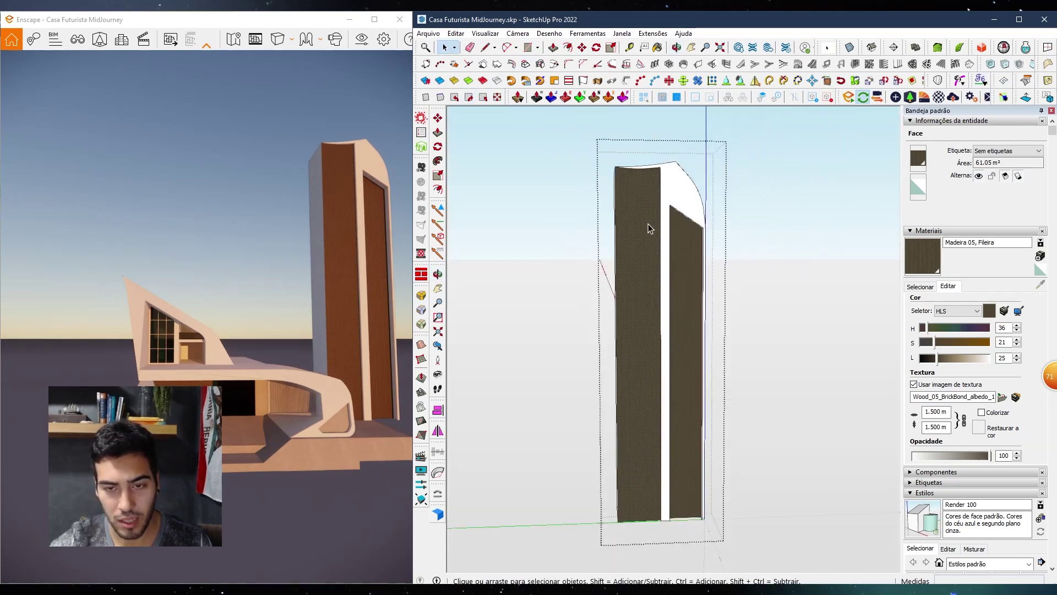
key(Escape)
Trace the jagged upper edge of the tower's dark cladding in the reference image with a freehand curve about 10.1 m long
scroll(531, 253, up, 6)
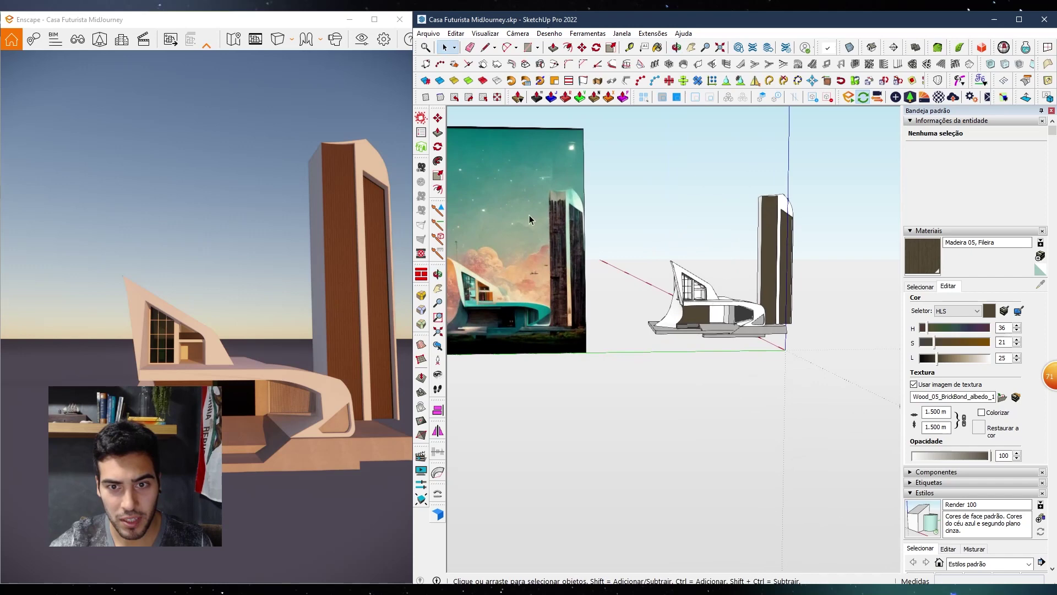
scroll(540, 234, down, 4)
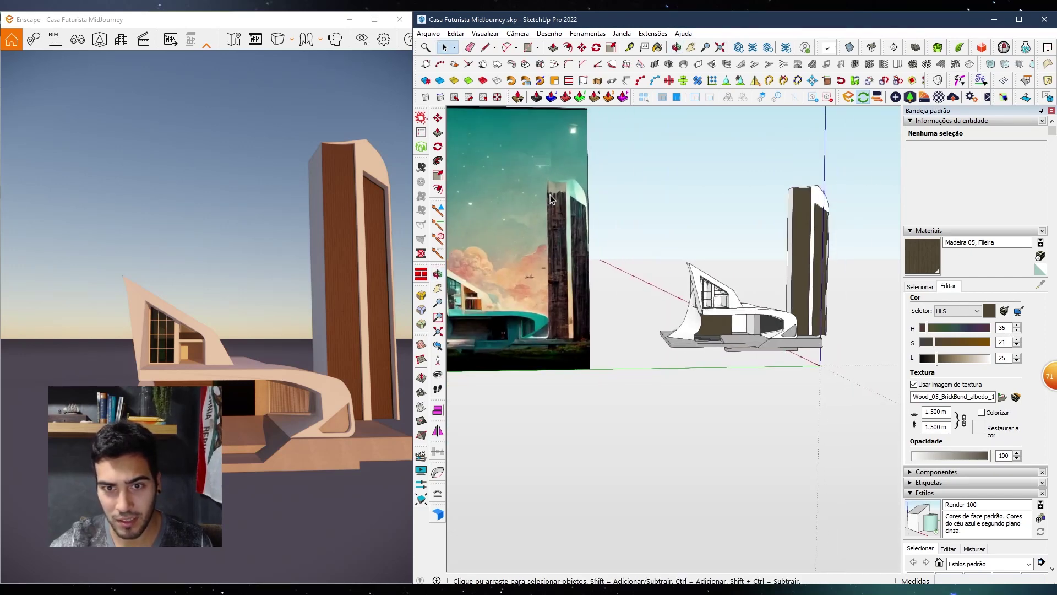
scroll(562, 196, up, 6)
scroll(534, 193, up, 3)
click(516, 47)
click(494, 48)
click(494, 75)
scroll(594, 235, up, 2)
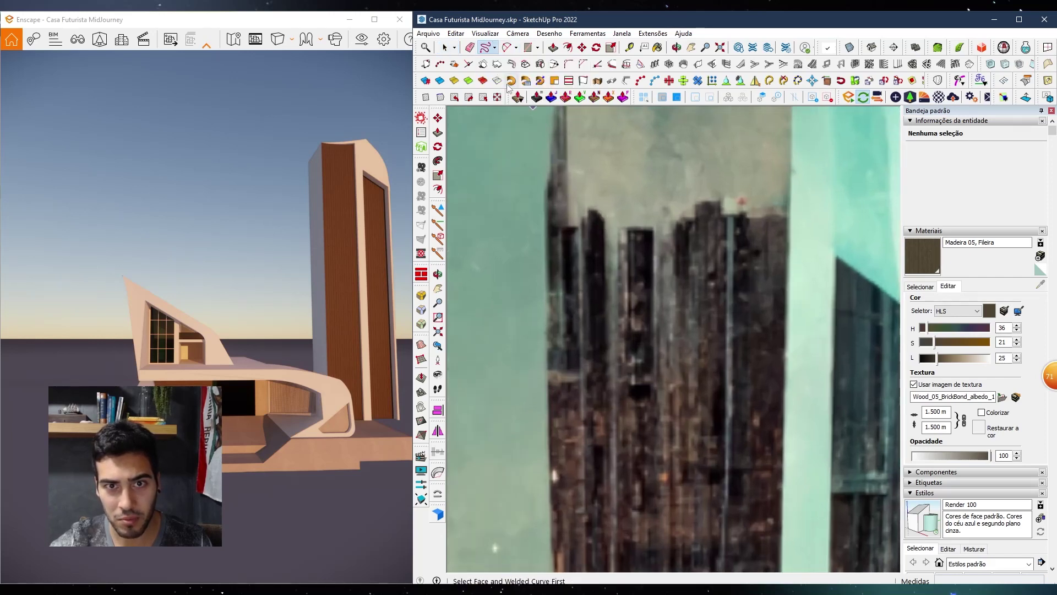
drag(551, 228, 576, 226)
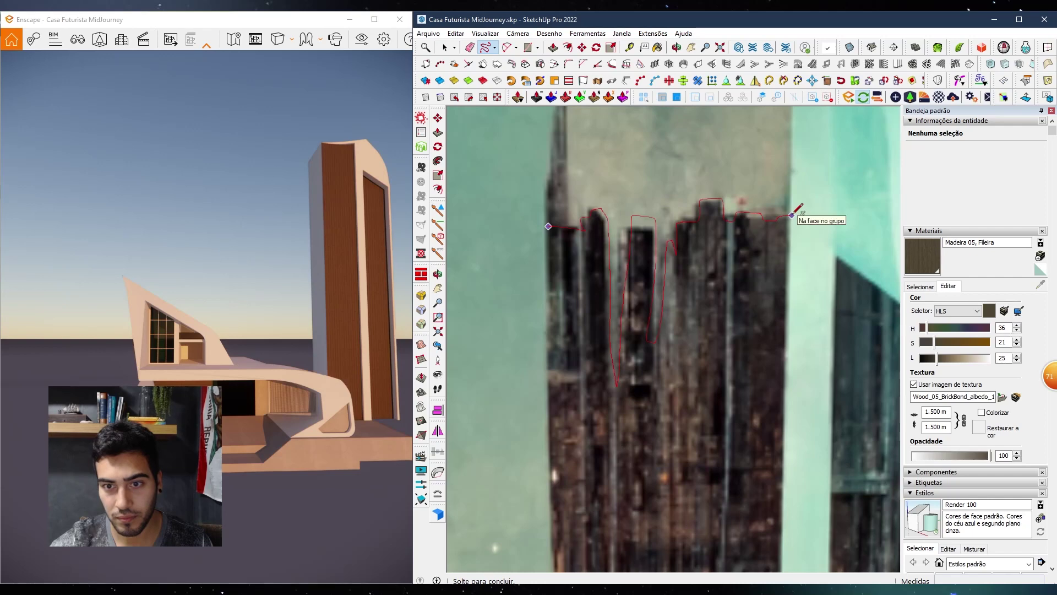
drag(793, 214, 792, 214)
scroll(738, 209, down, 2)
Move the traced jagged curve about 36.3 m onto the outer edge of the tower's wood front face, near its top
key(space)
click(694, 241)
scroll(695, 241, down, 6)
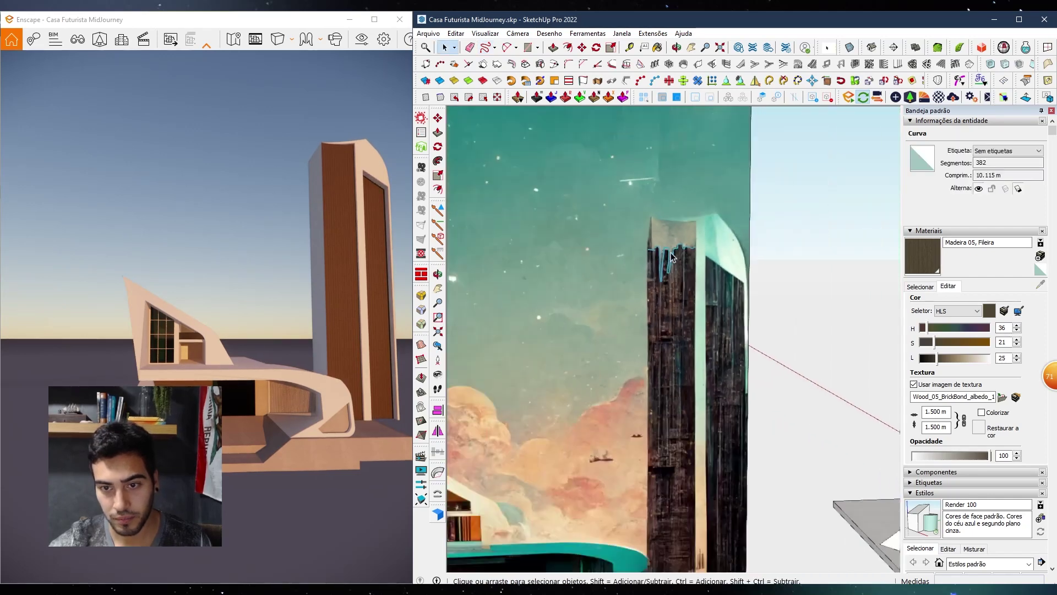
key(m)
click(662, 251)
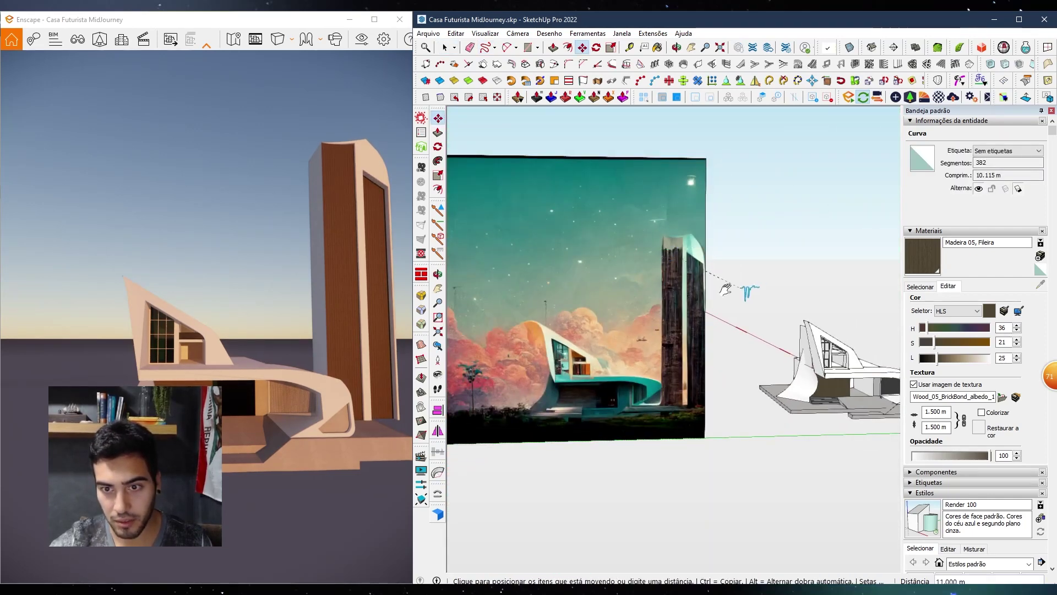
middle_drag(661, 251, 606, 273)
scroll(661, 259, up, 5)
scroll(756, 266, down, 5)
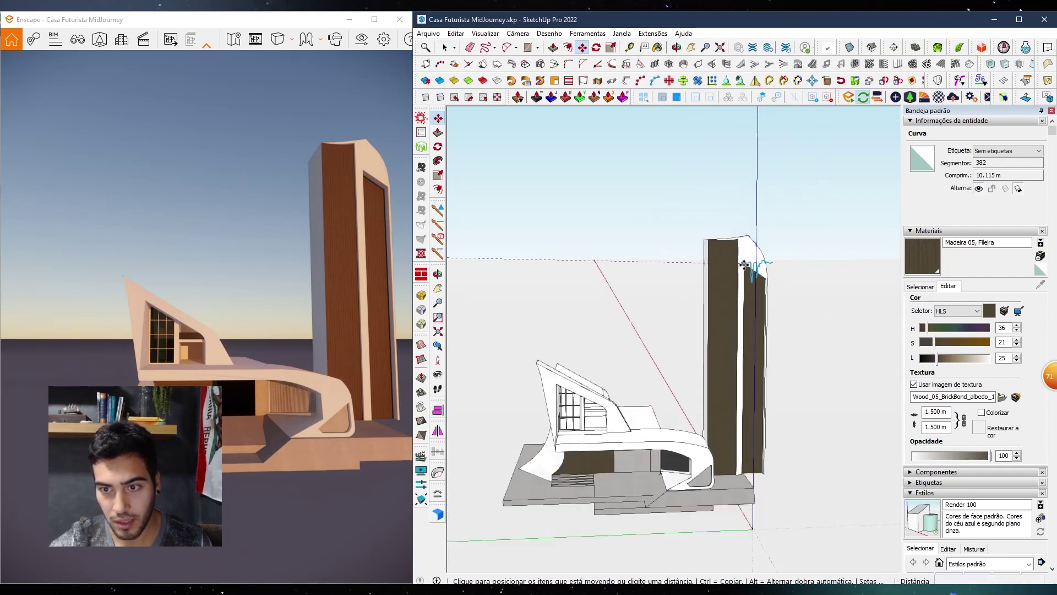
scroll(757, 267, down, 3)
scroll(757, 267, up, 1)
scroll(757, 267, up, 6)
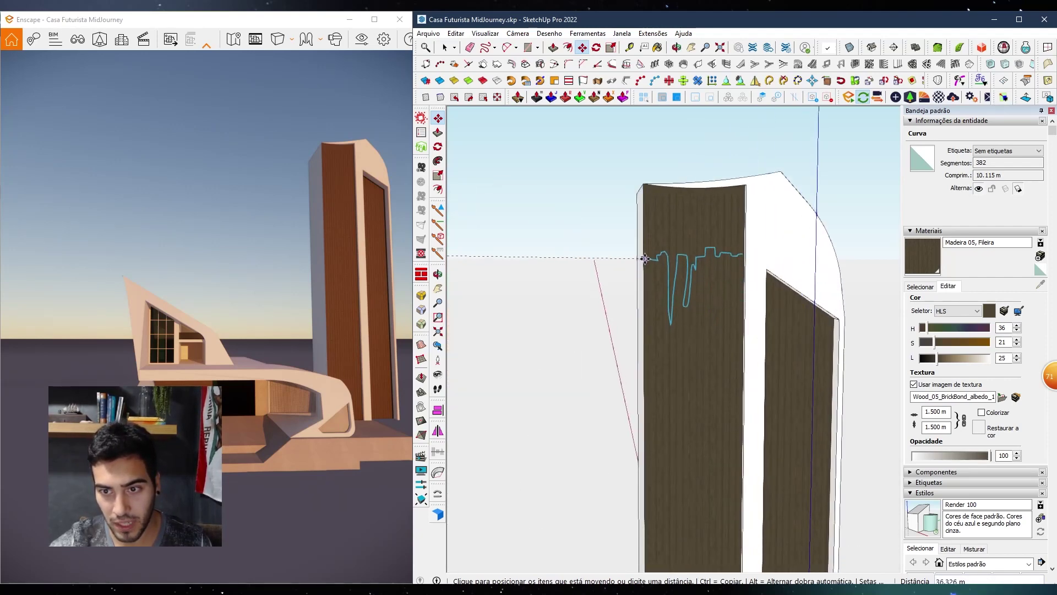
click(644, 258)
Scale the jagged curve by about 1.02 so it spans the full width of the tower's wood front face
key(s)
scroll(749, 256, up, 4)
click(729, 227)
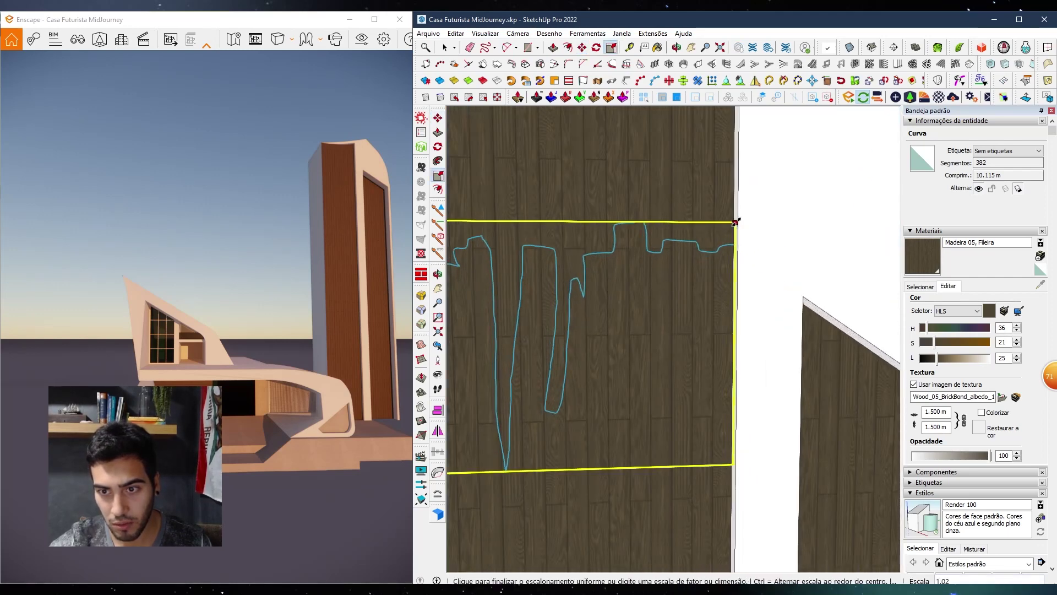
click(736, 222)
Rotate the jagged curve to lie flush with the tower's wood front face
scroll(736, 223, down, 3)
middle_drag(612, 284, 711, 341)
scroll(706, 338, up, 5)
key(s)
scroll(706, 338, down, 5)
key(q)
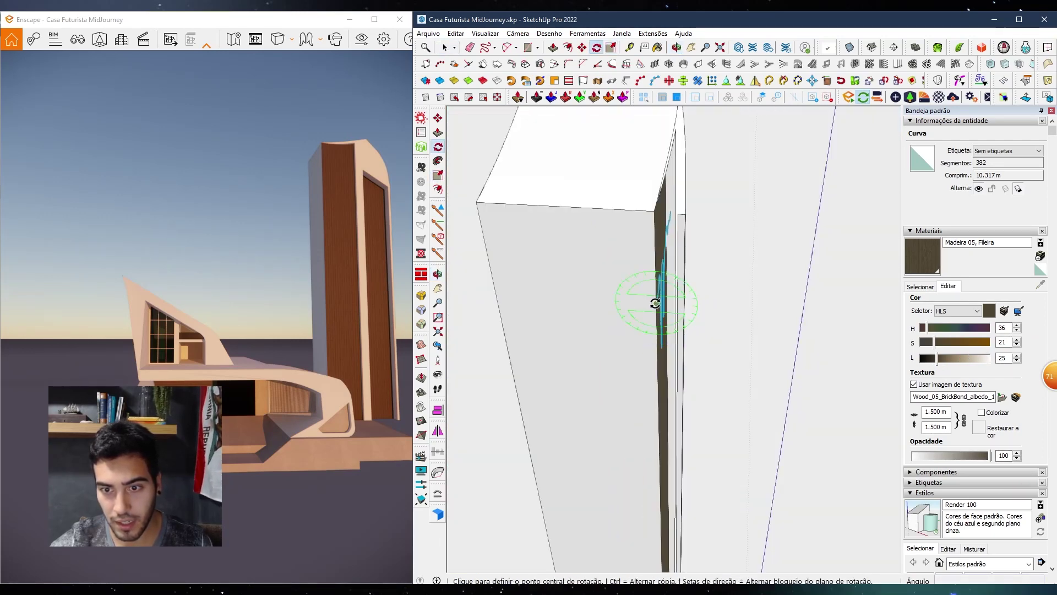
click(655, 303)
scroll(674, 211, up, 3)
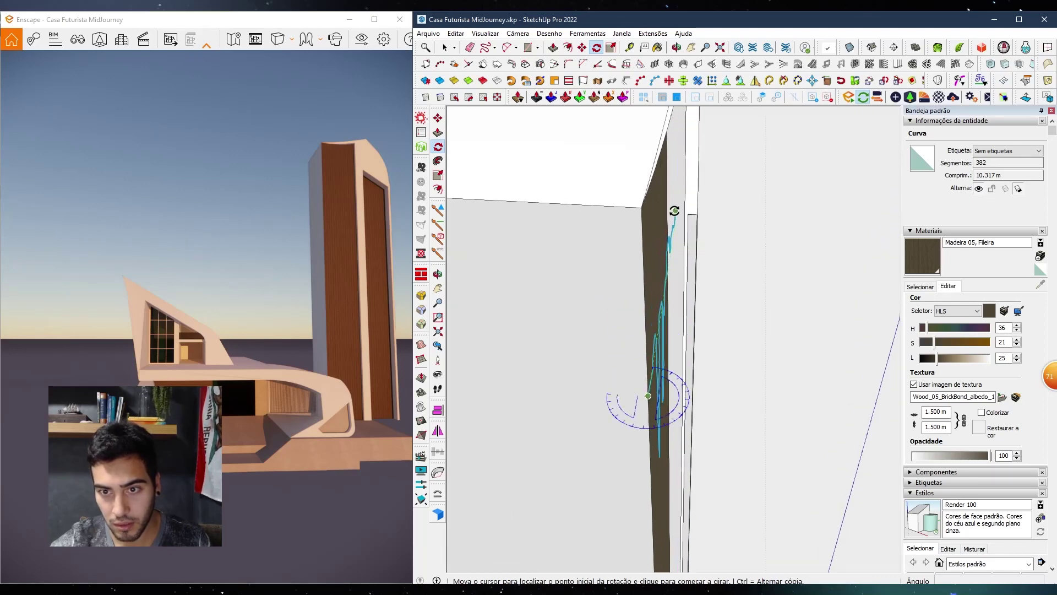
scroll(675, 211, up, 5)
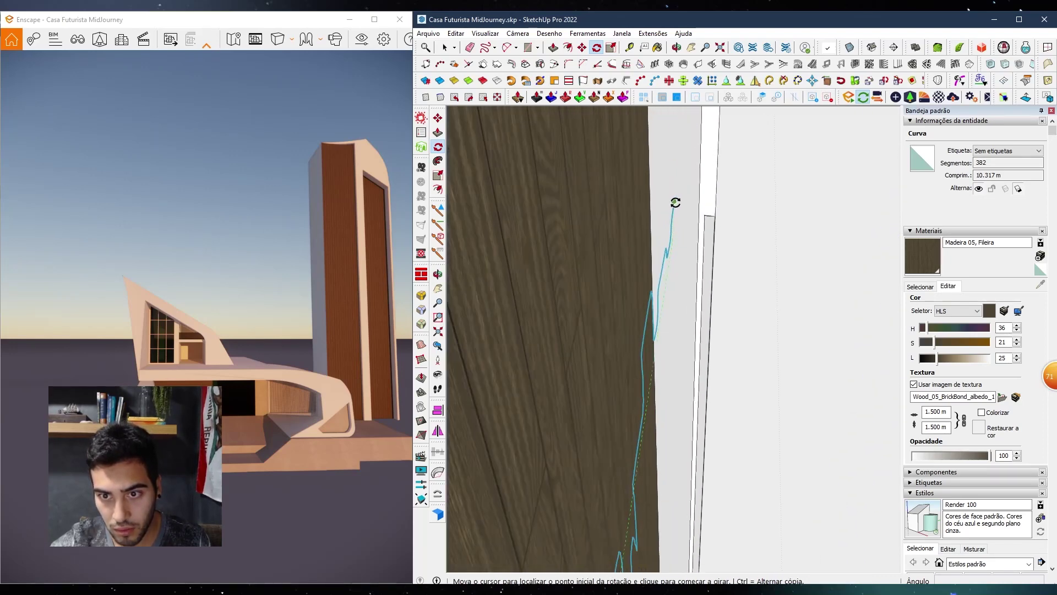
click(675, 201)
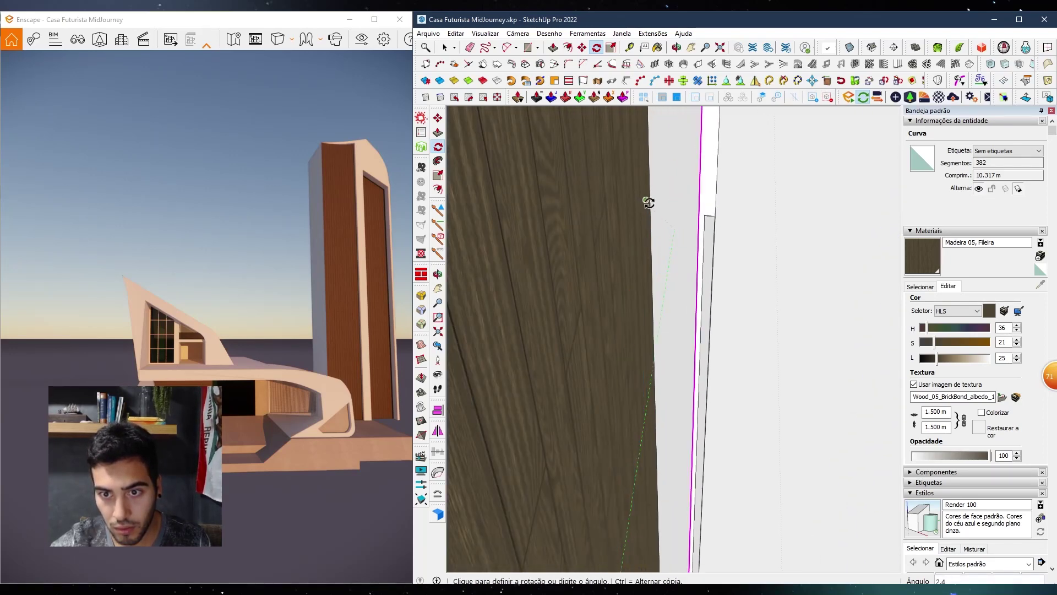
click(642, 255)
Erase the leftover edges at the end of the jagged outline and give the tower face above it the default material
scroll(660, 256, down, 5)
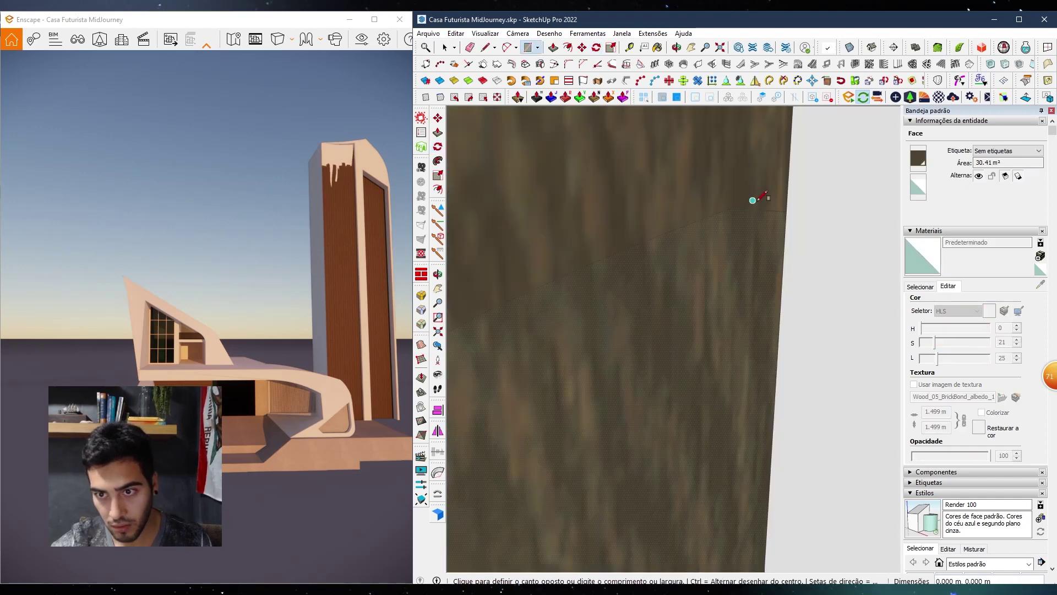
key(e)
drag(759, 198, 688, 337)
scroll(686, 340, down, 3)
scroll(695, 328, down, 3)
key(b)
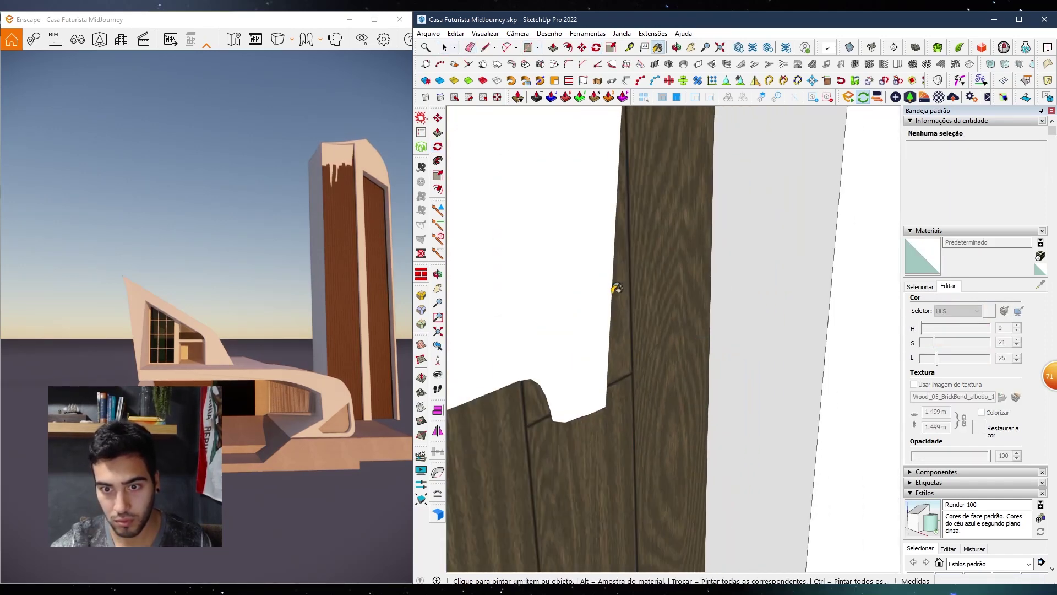
scroll(634, 278, down, 6)
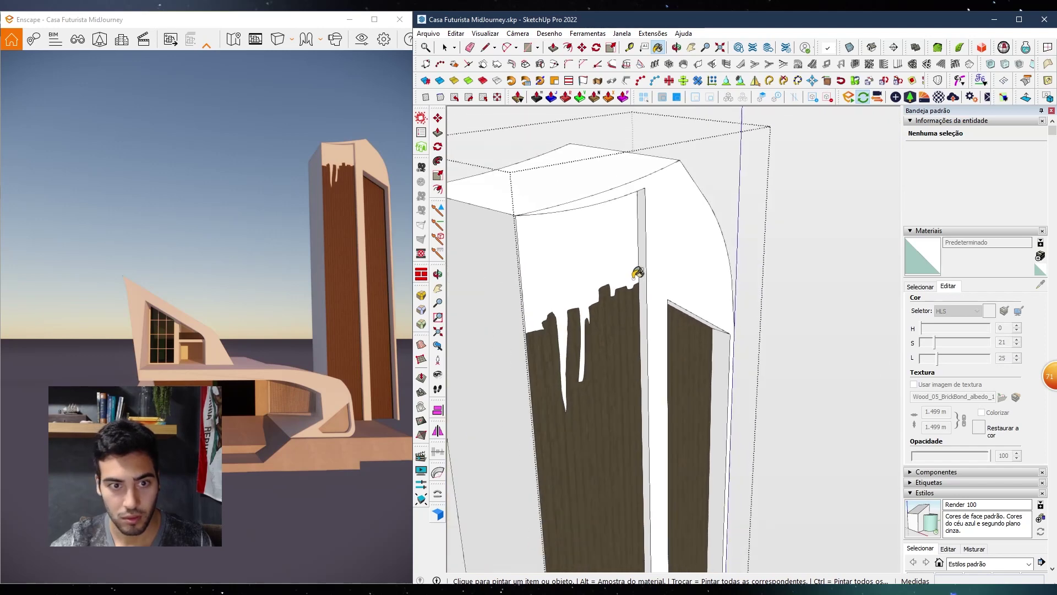
scroll(584, 295, down, 3)
scroll(621, 306, down, 3)
key(space)
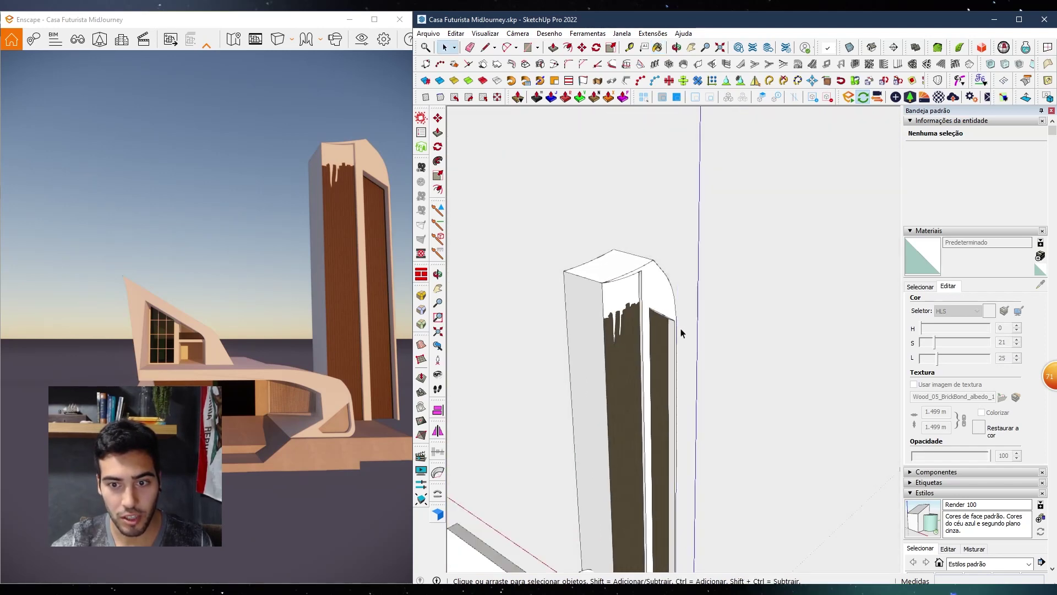
scroll(606, 313, down, 5)
mouse_move(605, 313)
middle_down()
mouse_move(535, 325)
mouse_move(538, 307)
mouse_move(484, 282)
mouse_move(561, 242)
mouse_move(628, 257)
middle_up()
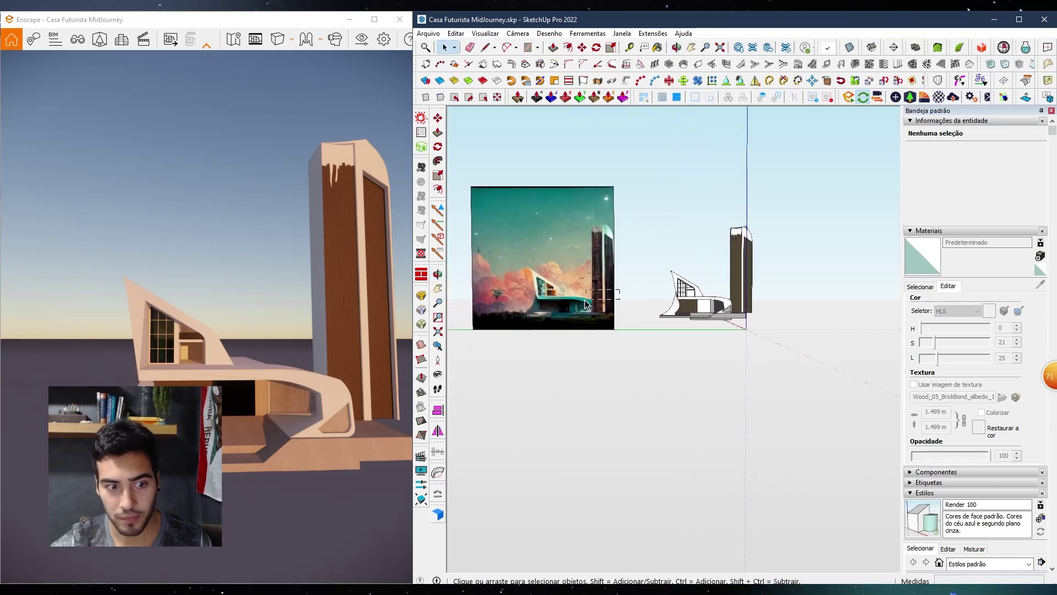
Compare the lit upper room and glazing in the reference image with the modelled house from several angles
click(627, 293)
scroll(663, 282, up, 5)
scroll(664, 282, down, 5)
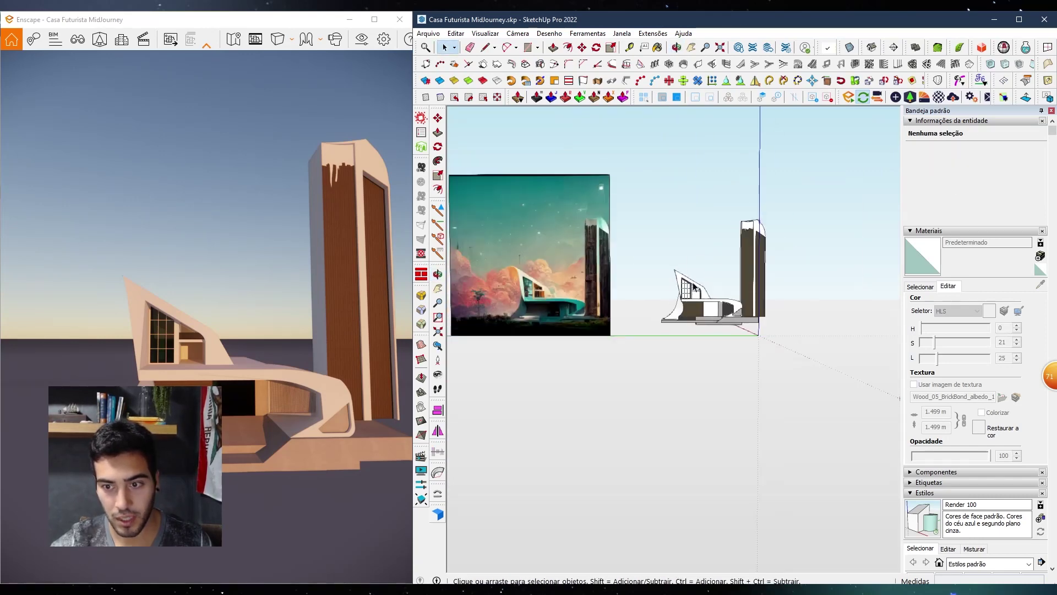
scroll(687, 282, up, 4)
scroll(705, 281, down, 2)
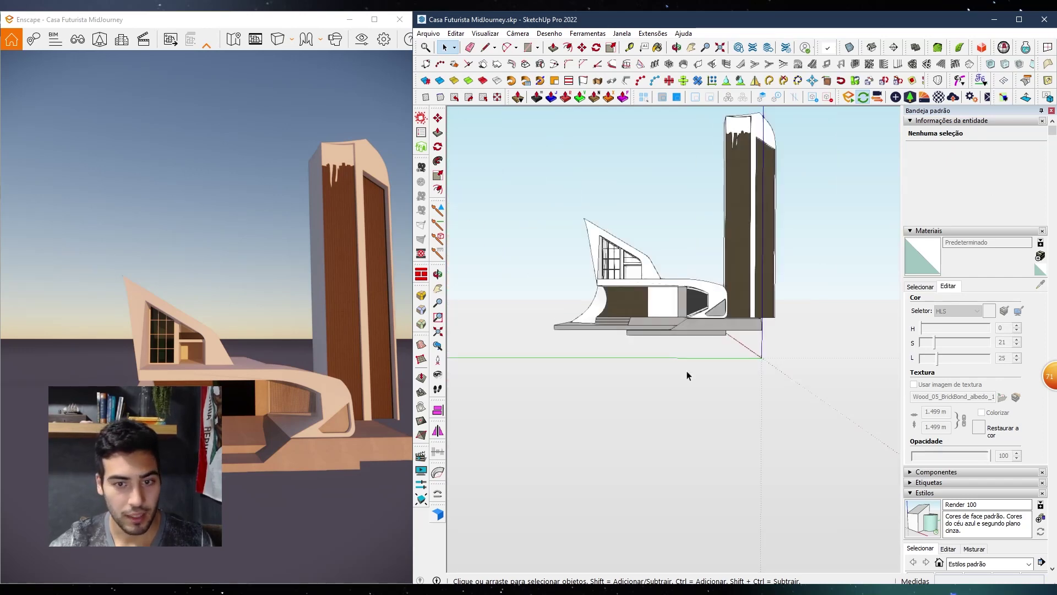
mouse_move(528, 355)
middle_down()
mouse_move(751, 372)
mouse_move(619, 349)
mouse_move(636, 344)
middle_up()
middle_drag(733, 336, 812, 322)
scroll(524, 285, up, 6)
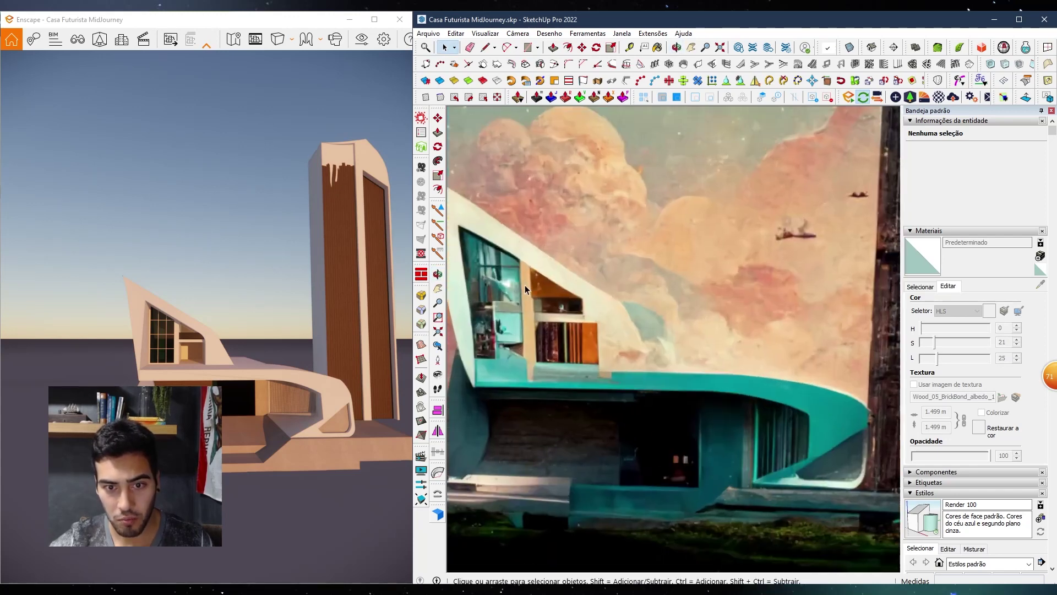
scroll(527, 289, down, 10)
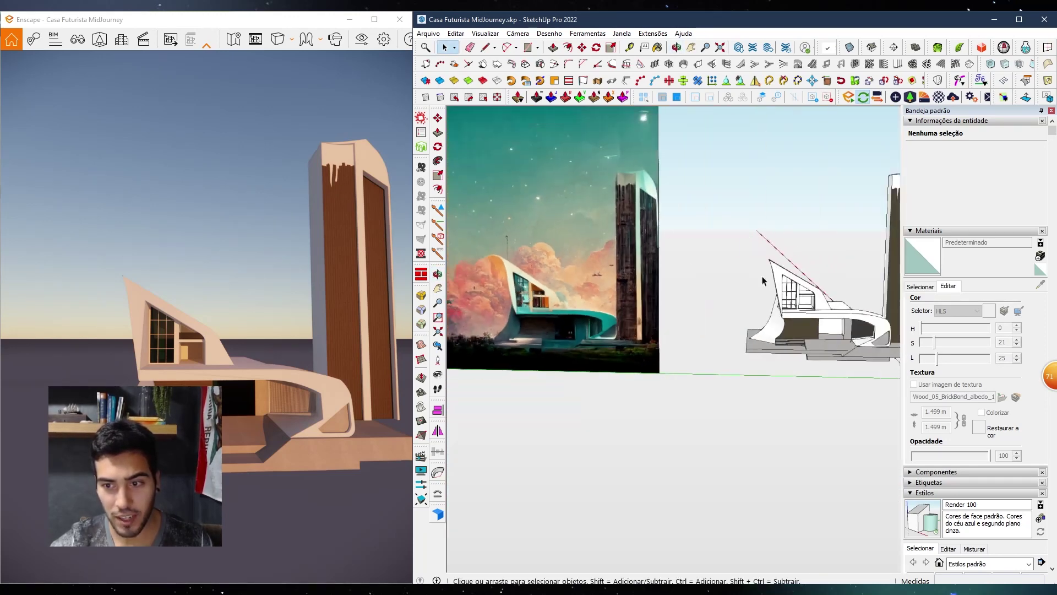
middle_drag(771, 292, 749, 304)
scroll(749, 306, up, 5)
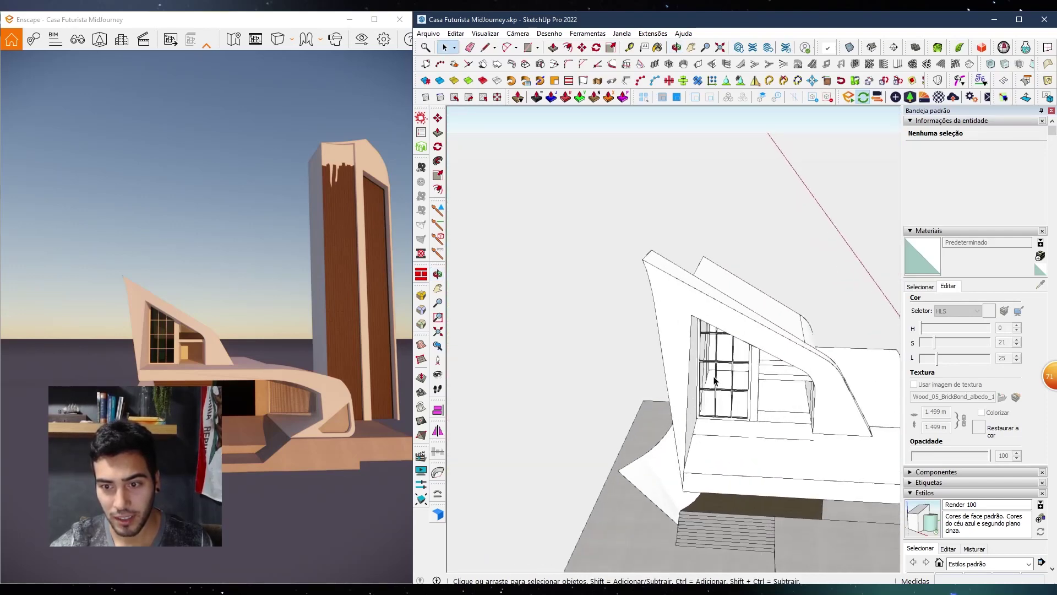
mouse_move(740, 375)
middle_down()
mouse_move(710, 371)
mouse_move(734, 378)
mouse_move(736, 408)
mouse_move(843, 420)
mouse_move(805, 444)
mouse_move(738, 358)
middle_up()
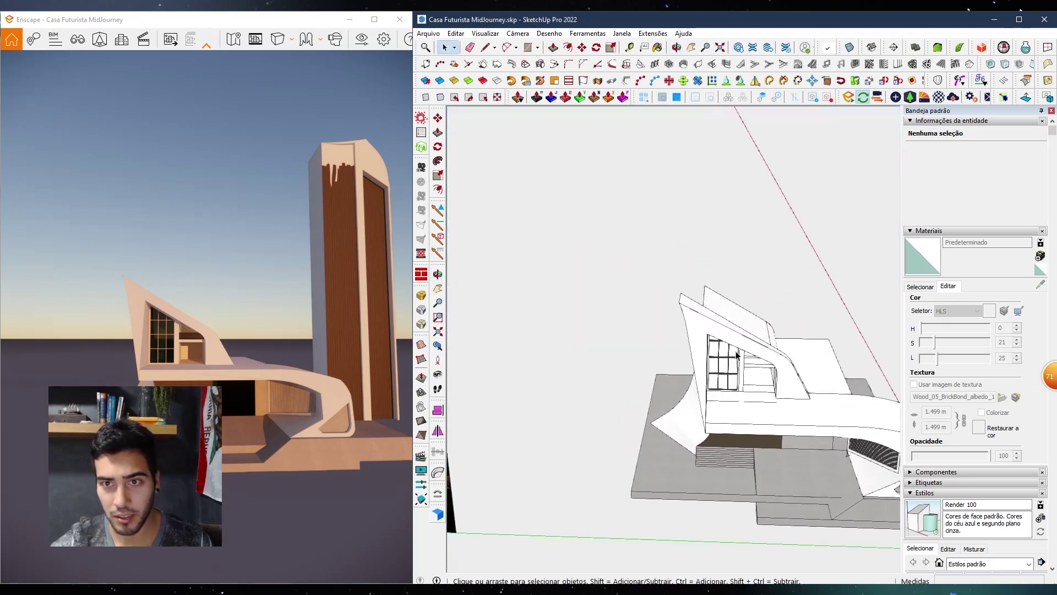
scroll(613, 333, down, 3)
mouse_move(613, 333)
shift+middle_down()
mouse_move(733, 347)
mouse_move(739, 300)
mouse_move(729, 301)
mouse_move(737, 373)
shift+middle_up()
scroll(730, 344, up, 4)
scroll(729, 351, down, 2)
scroll(736, 374, up, 3)
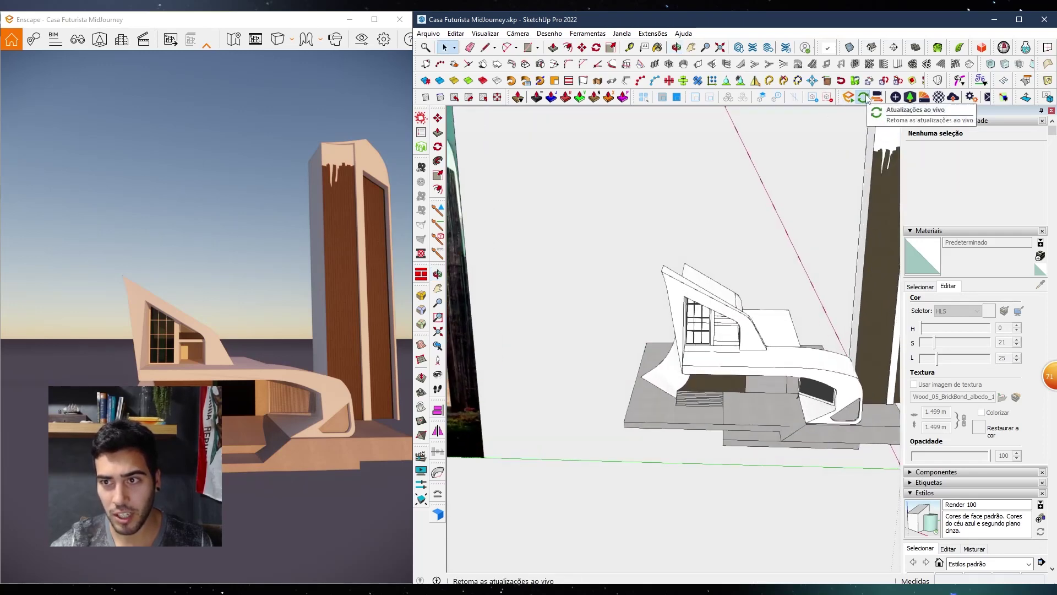
Save the model
click(428, 34)
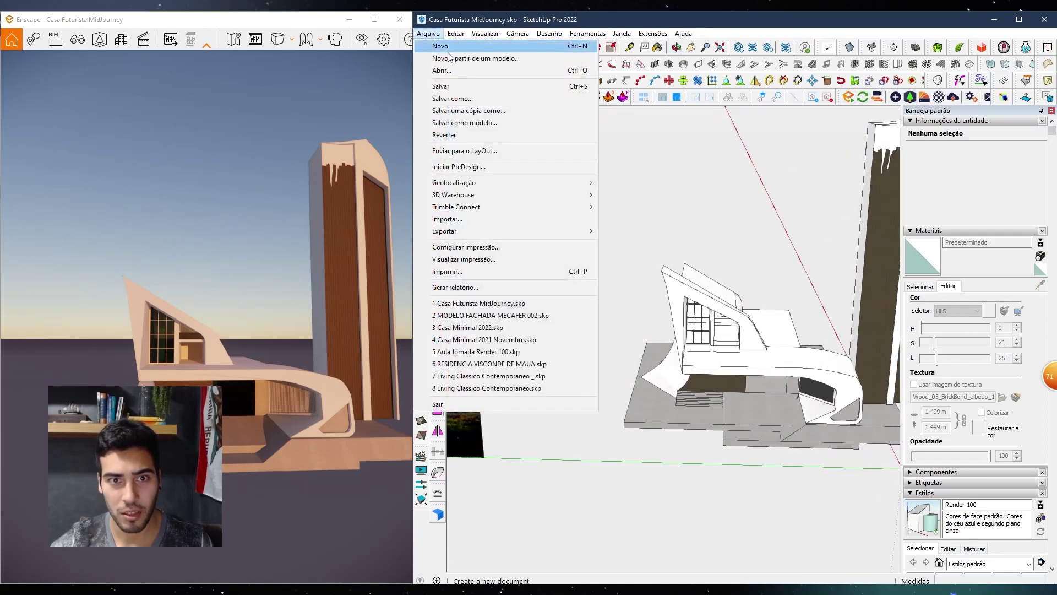
click(463, 85)
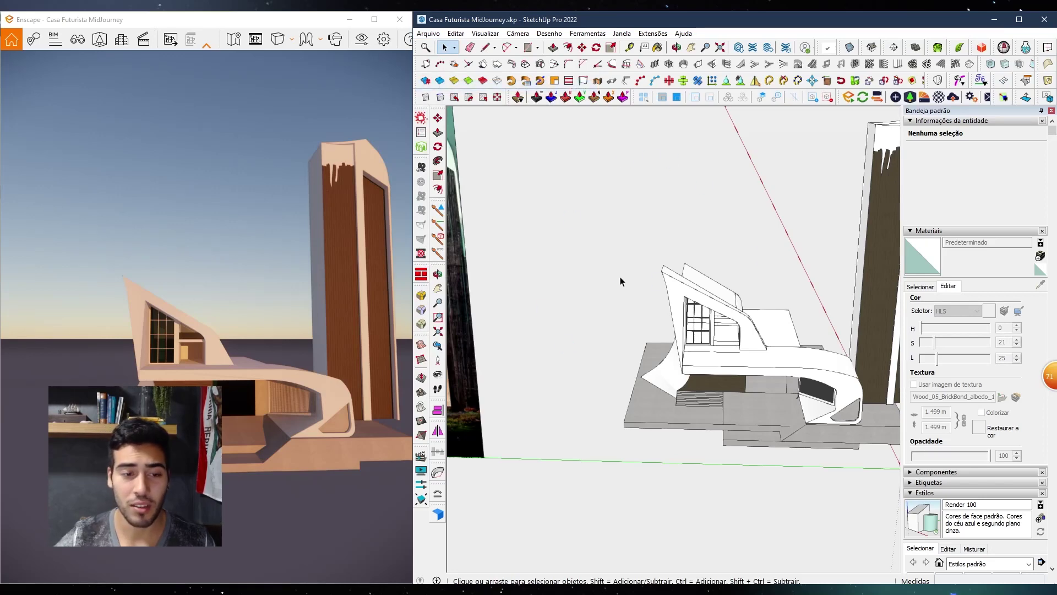
Place an Enscape spotlight pointing straight down beside the upper room's gridded window
scroll(725, 356, up, 5)
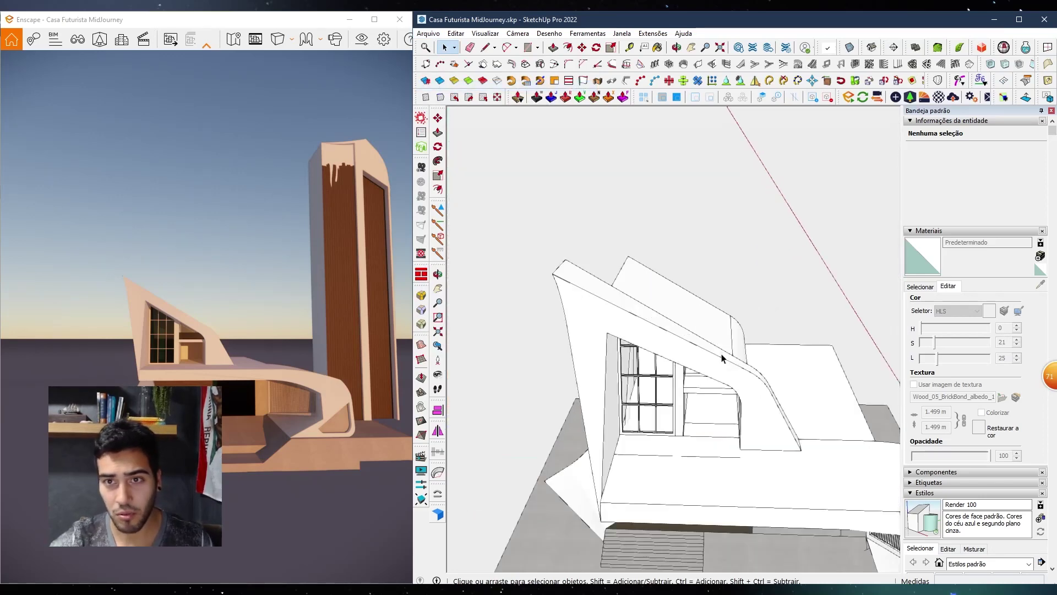
click(896, 98)
click(133, 113)
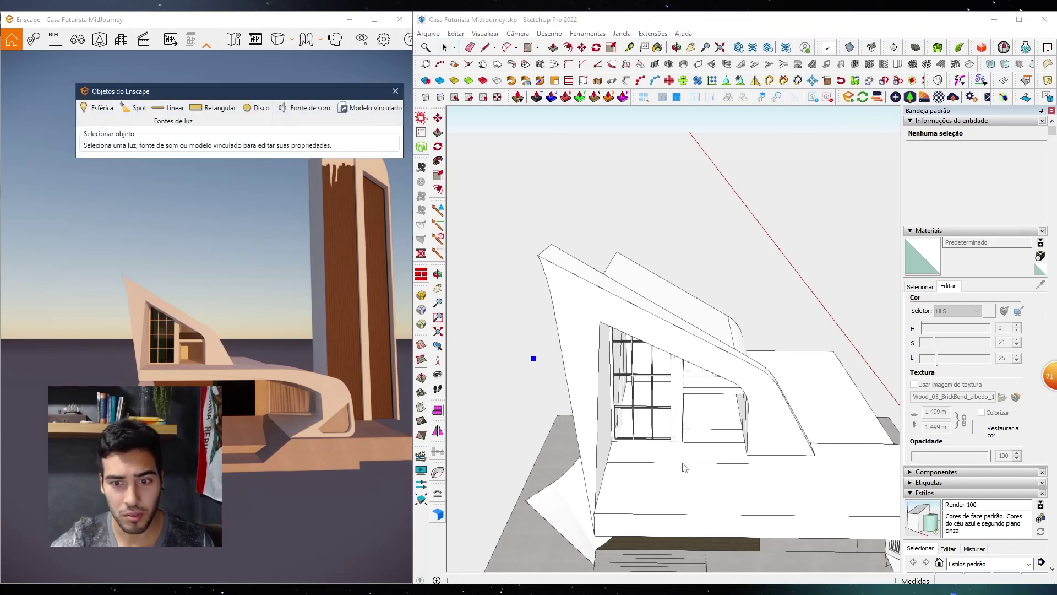
scroll(672, 440, up, 6)
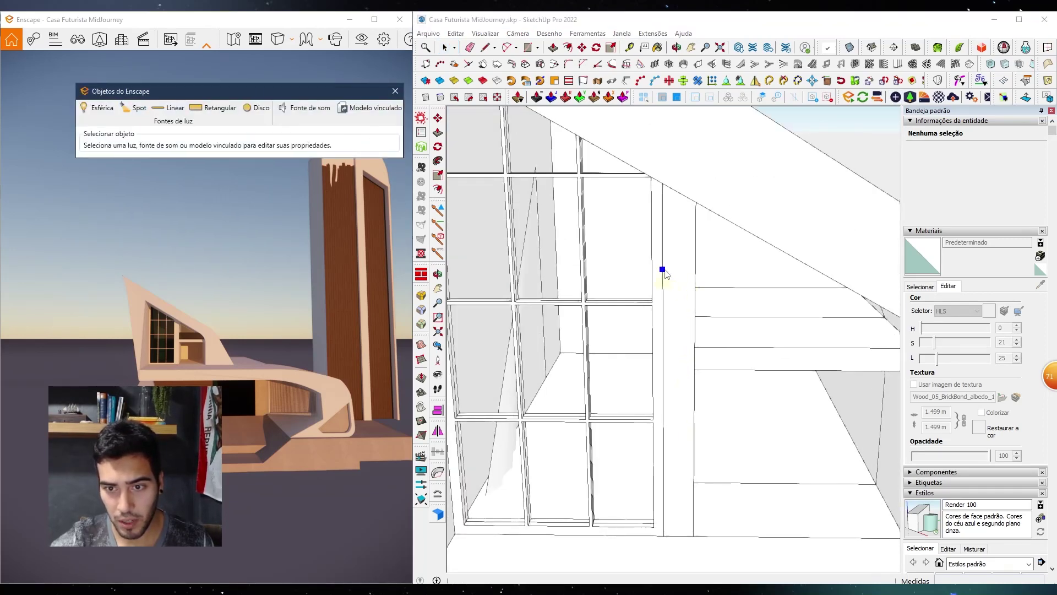
click(664, 270)
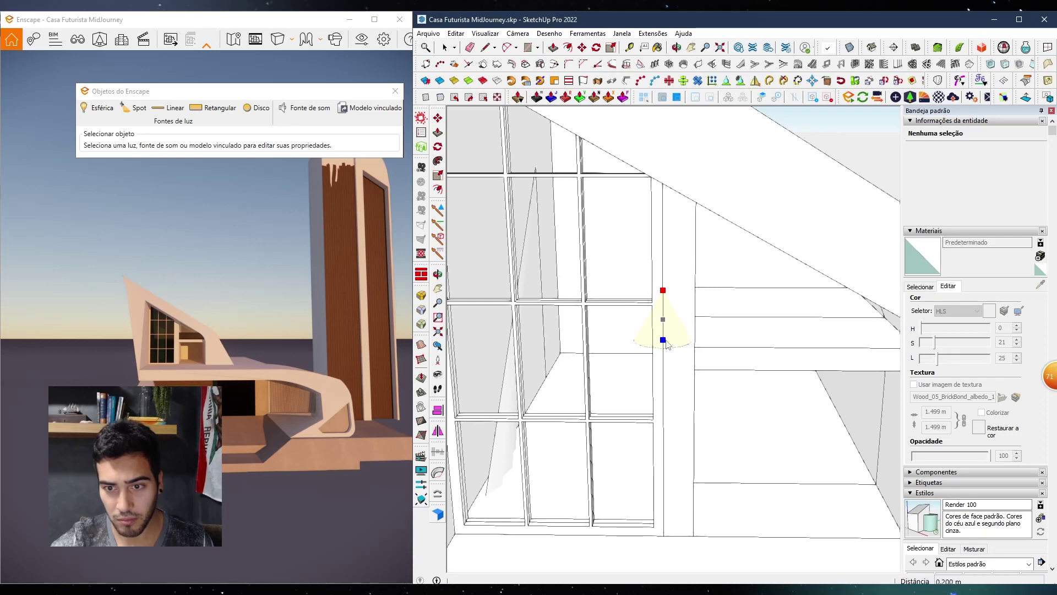
click(665, 364)
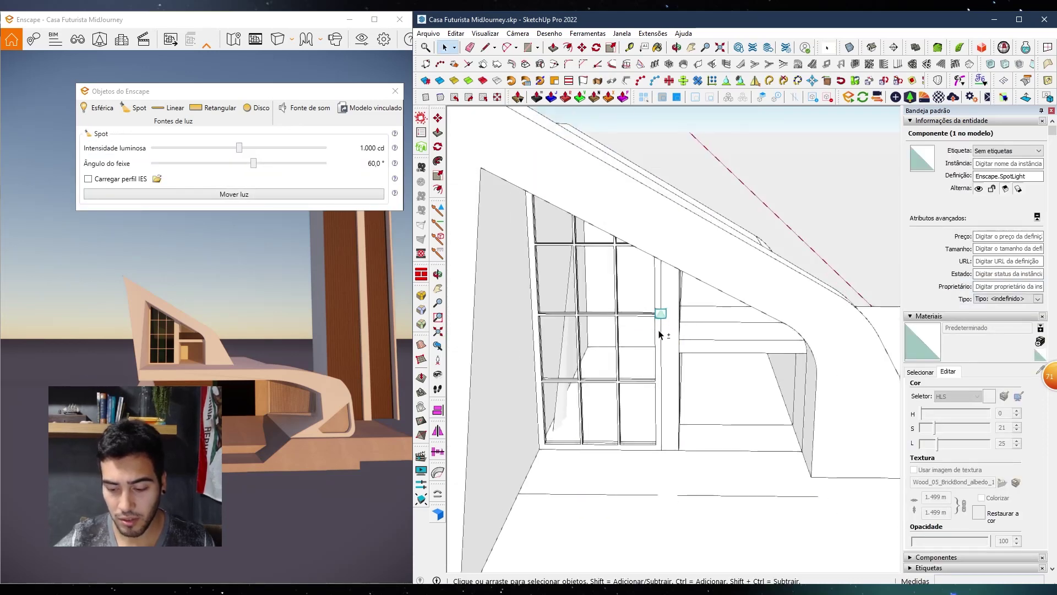
Display the model in top-view wireframe and move the spotlight inside the upper room, behind the gridded window
scroll(660, 334, down, 3)
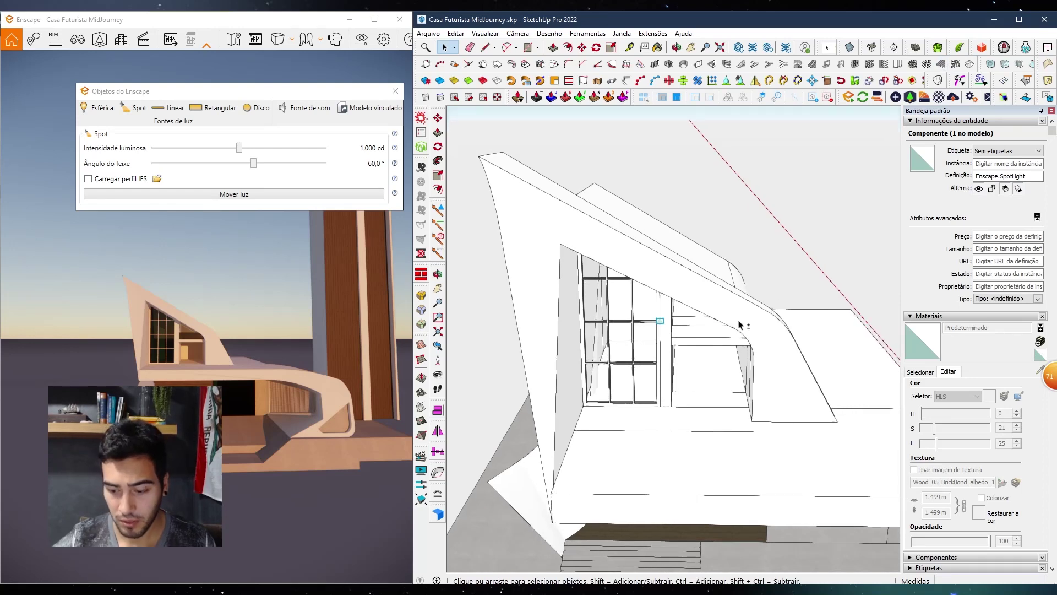
key(F2)
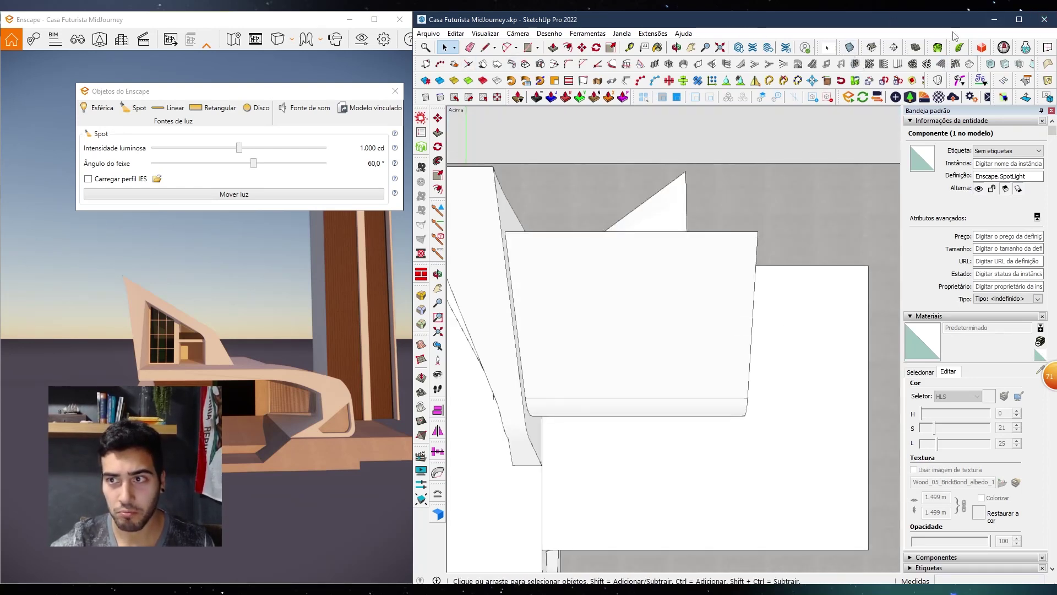
click(1018, 22)
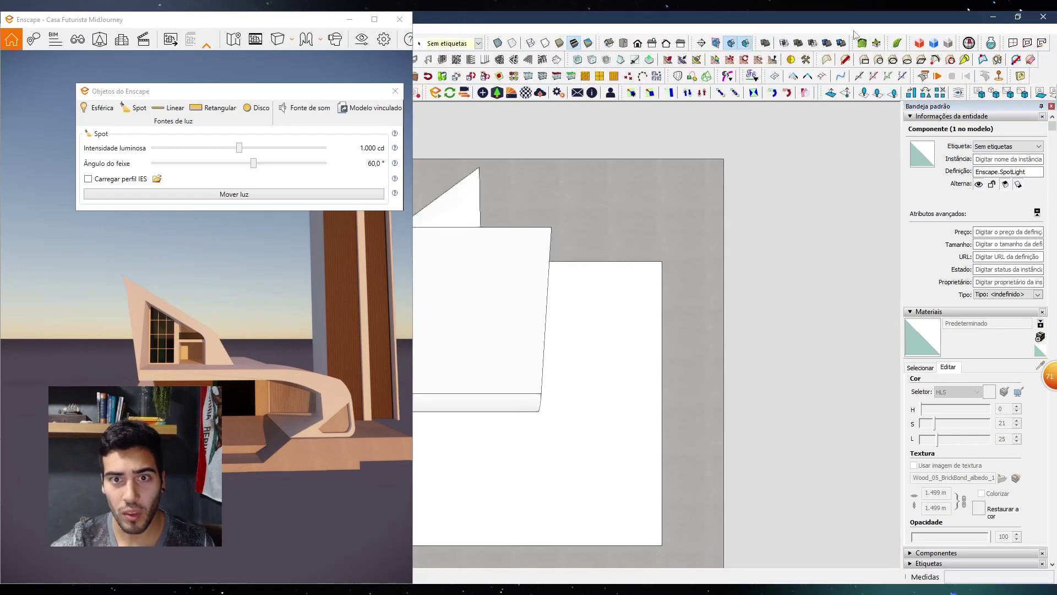
click(531, 44)
scroll(584, 356, down, 3)
shift+middle_drag(583, 356, 734, 289)
scroll(734, 290, up, 3)
scroll(627, 284, up, 4)
key(m)
scroll(604, 352, down, 1)
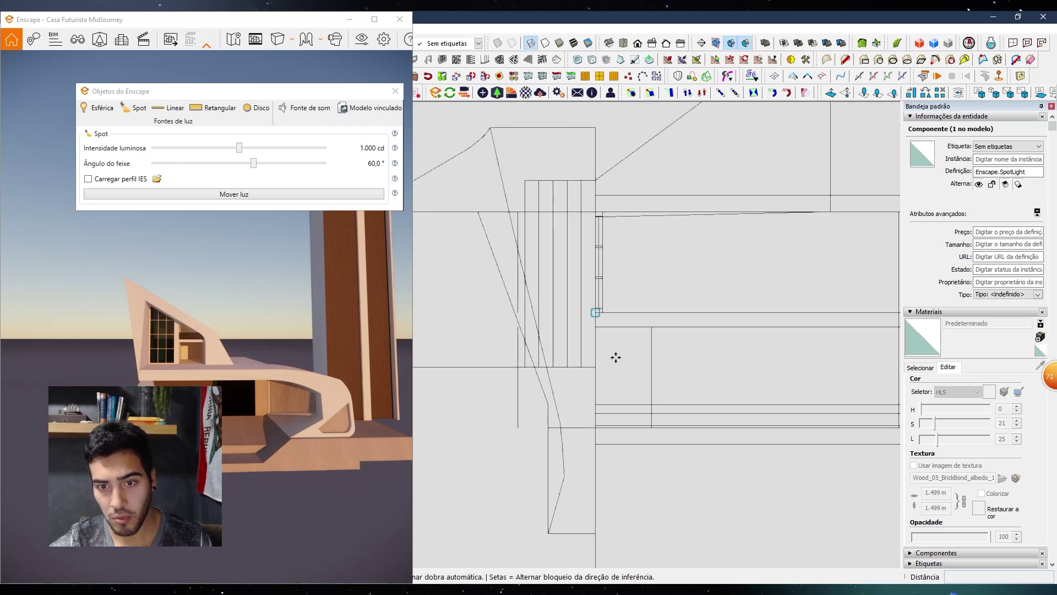
click(604, 352)
Copy the spotlight 1.1 m across the upper room and repeat the pair along its length to make three pairs
scroll(681, 314, up, 2)
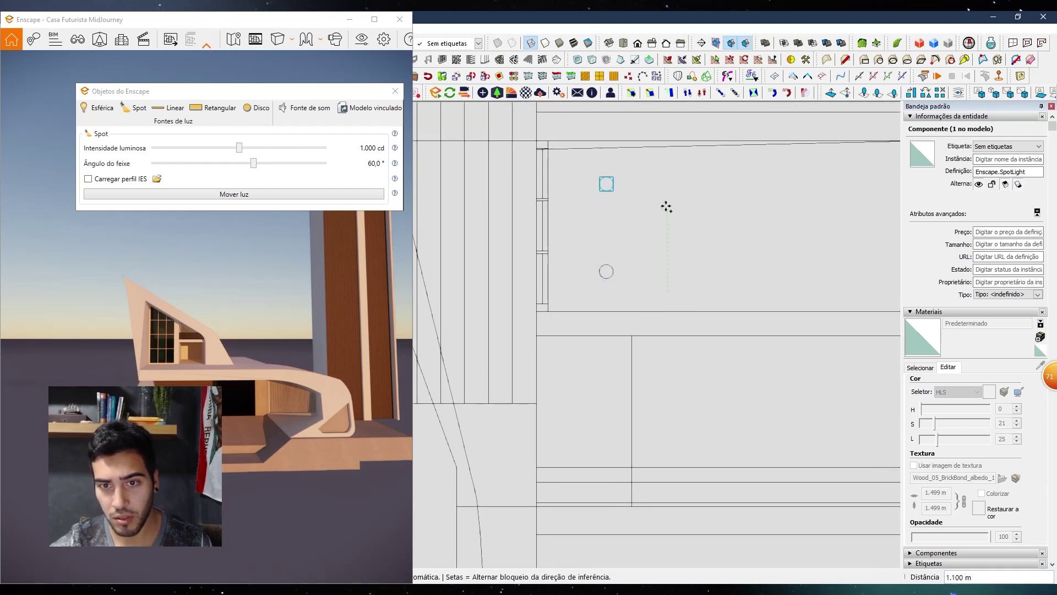
click(610, 276)
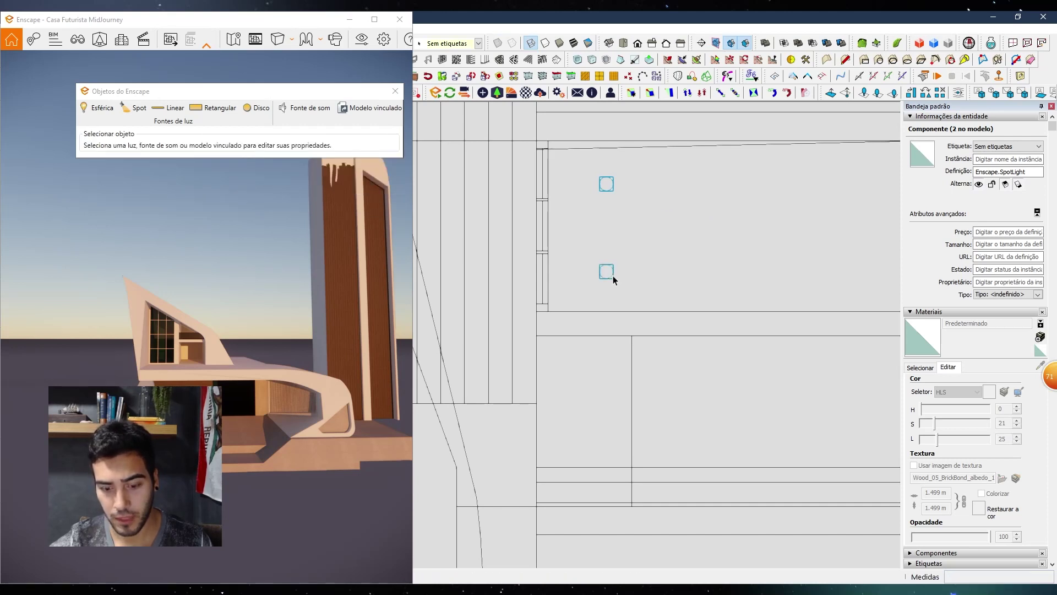
scroll(622, 275, down, 1)
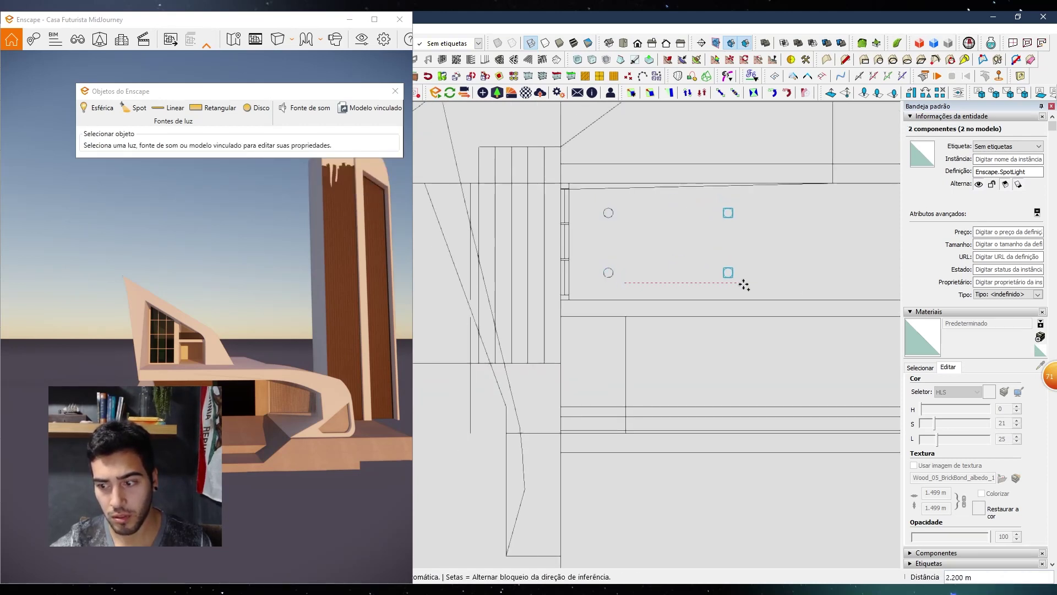
key(Return)
shift+middle_drag(734, 277, 555, 303)
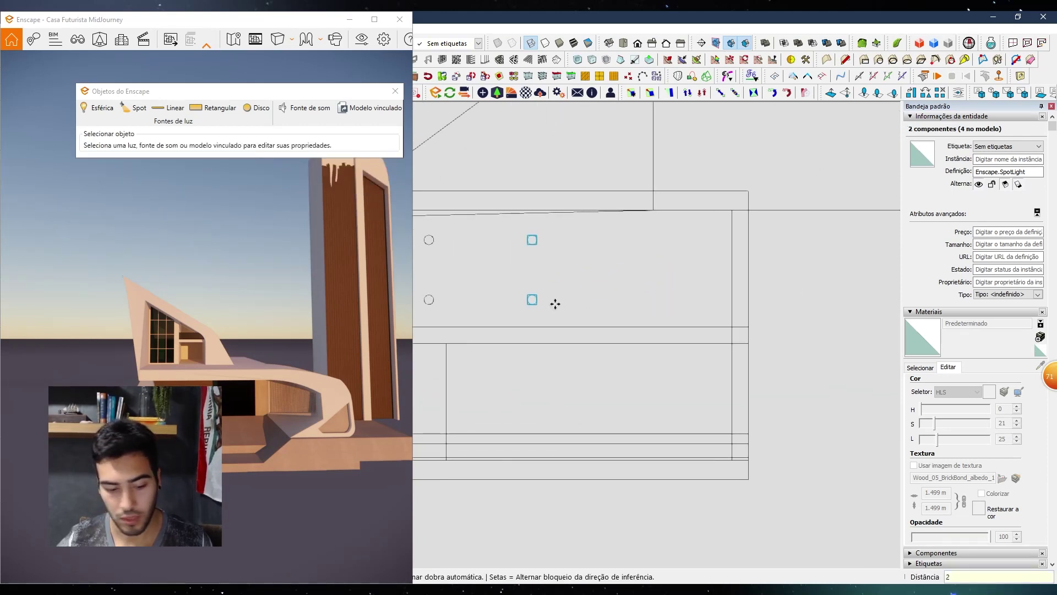
Select all six spotlights in the upper room and make them one group
key(space)
key(Escape)
scroll(451, 230, up, 1)
drag(867, 326, 865, 327)
key(g)
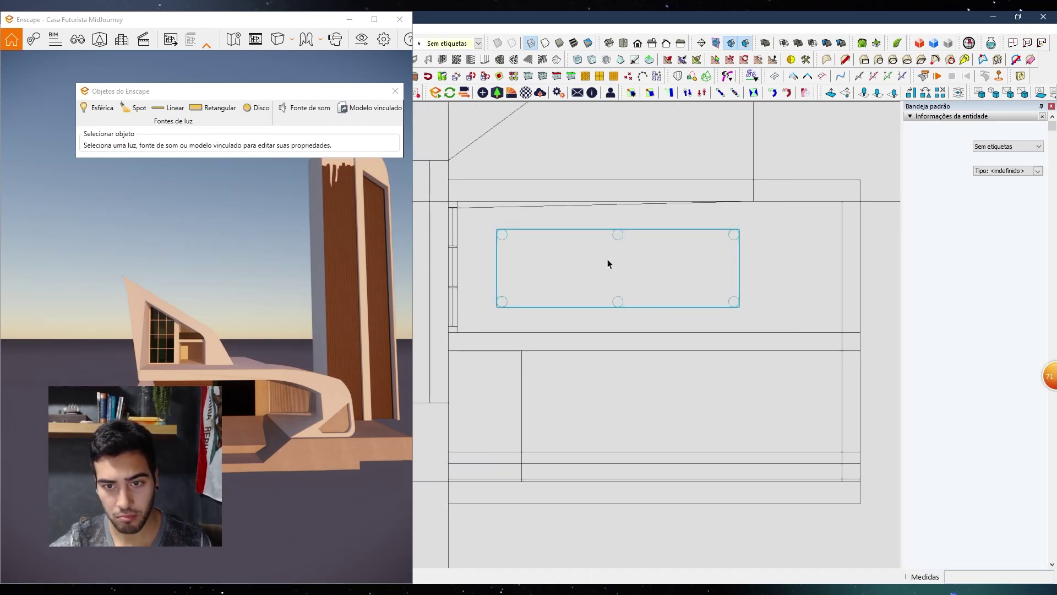
Switch the model from wireframe back to the shaded display and bring the upper room's window into view
scroll(738, 130, down, 1)
mouse_move(924, 18)
mouse_down()
mouse_move(936, 208)
mouse_move(1056, 220)
mouse_up()
middle_drag(595, 314, 594, 363)
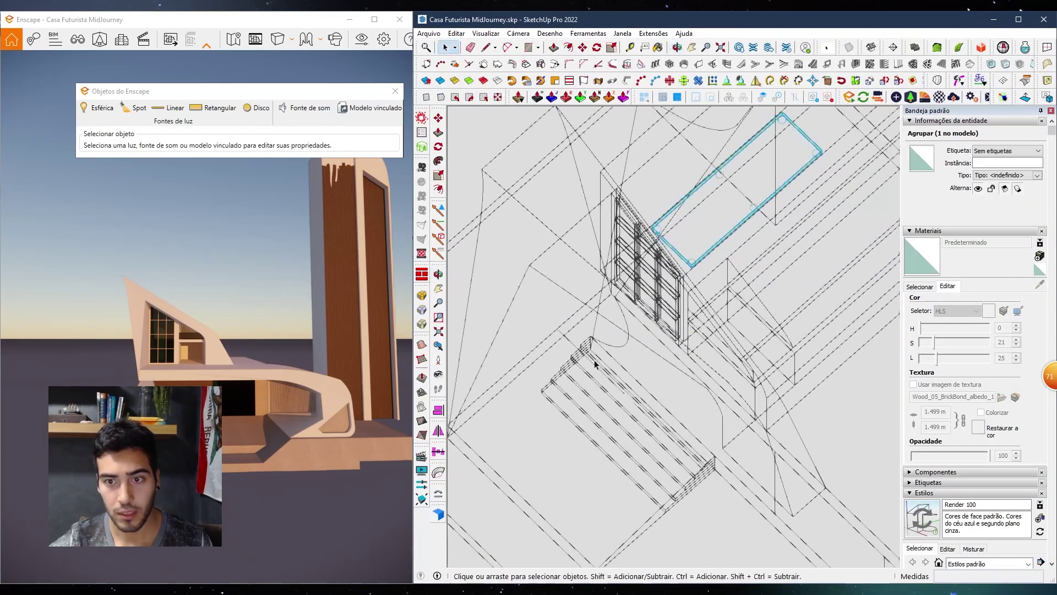
scroll(594, 364, down, 2)
middle_drag(834, 183, 772, 193)
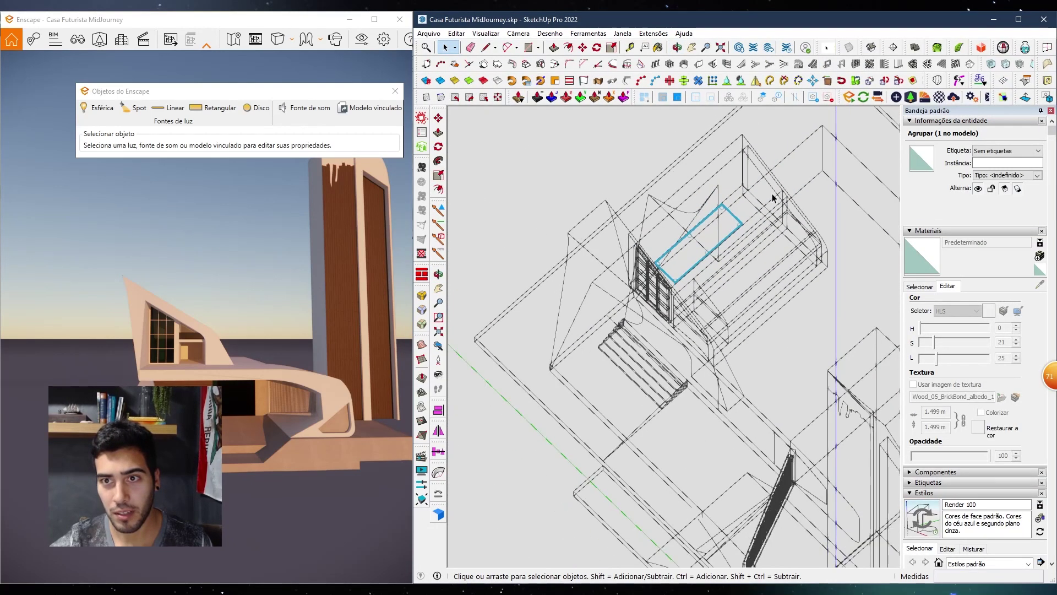
click(1019, 21)
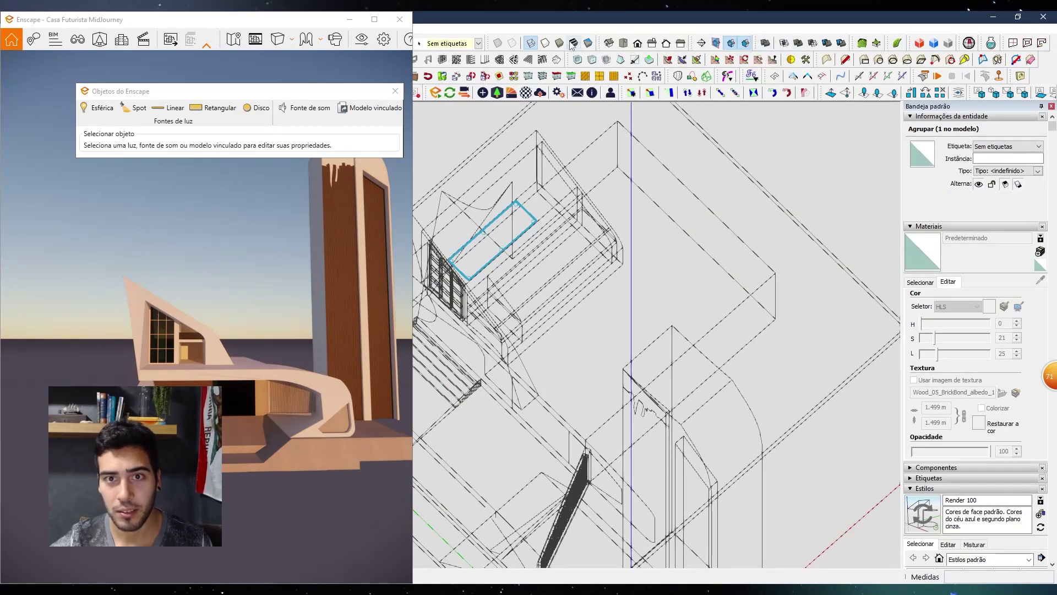
key(w)
mouse_move(614, 384)
middle_down()
mouse_move(717, 311)
mouse_move(666, 309)
mouse_move(611, 276)
middle_up()
scroll(717, 312, down, 5)
scroll(538, 293, up, 4)
double_click(887, 23)
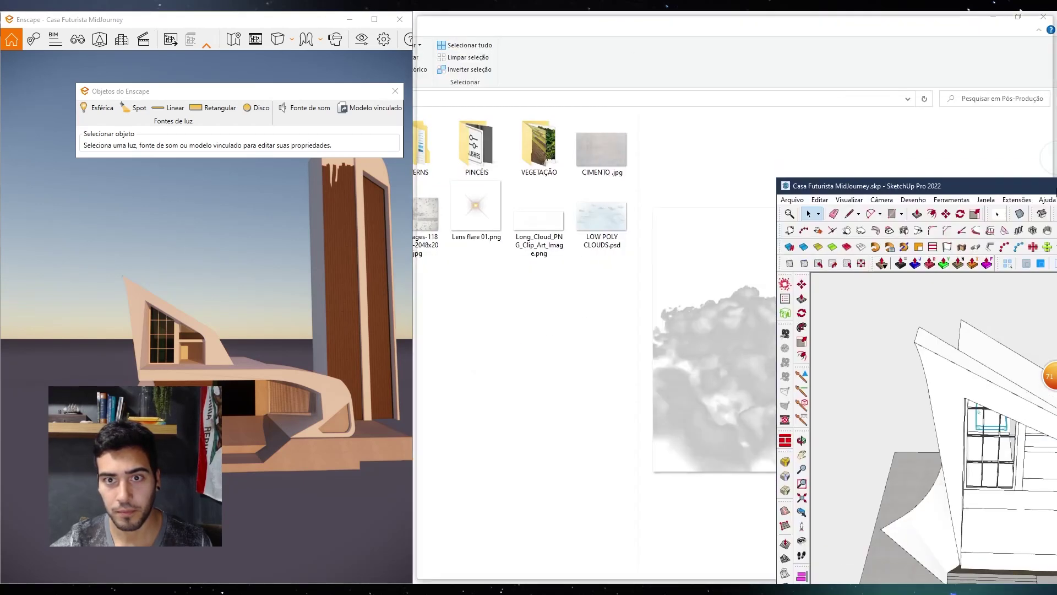
Move the spotlight group vertically up toward the upper room's sloped ceiling
scroll(663, 249, up, 6)
scroll(662, 248, down, 3)
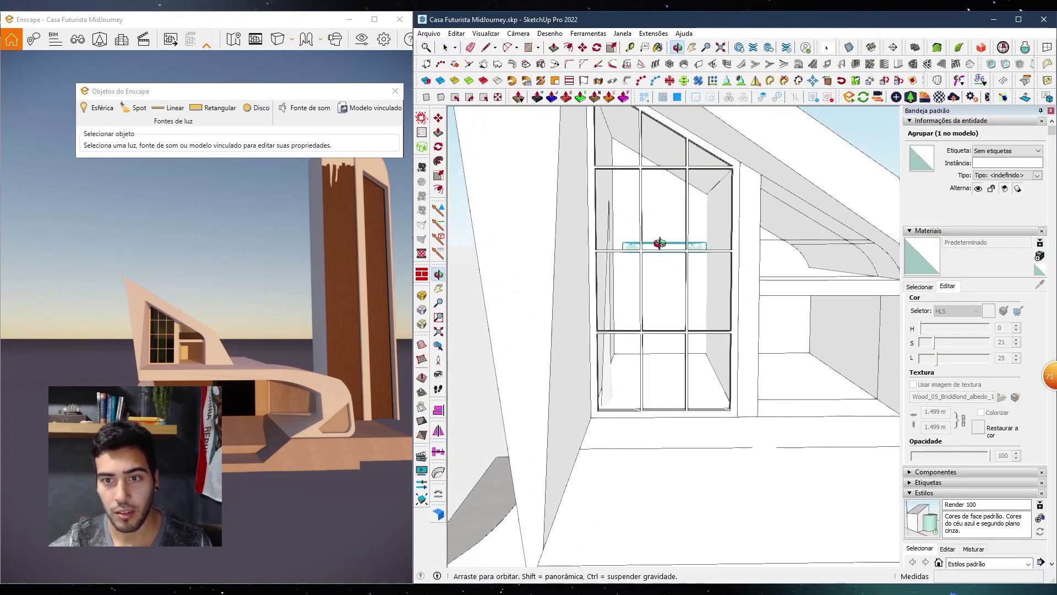
middle_drag(675, 246, 628, 292)
key(m)
click(841, 361)
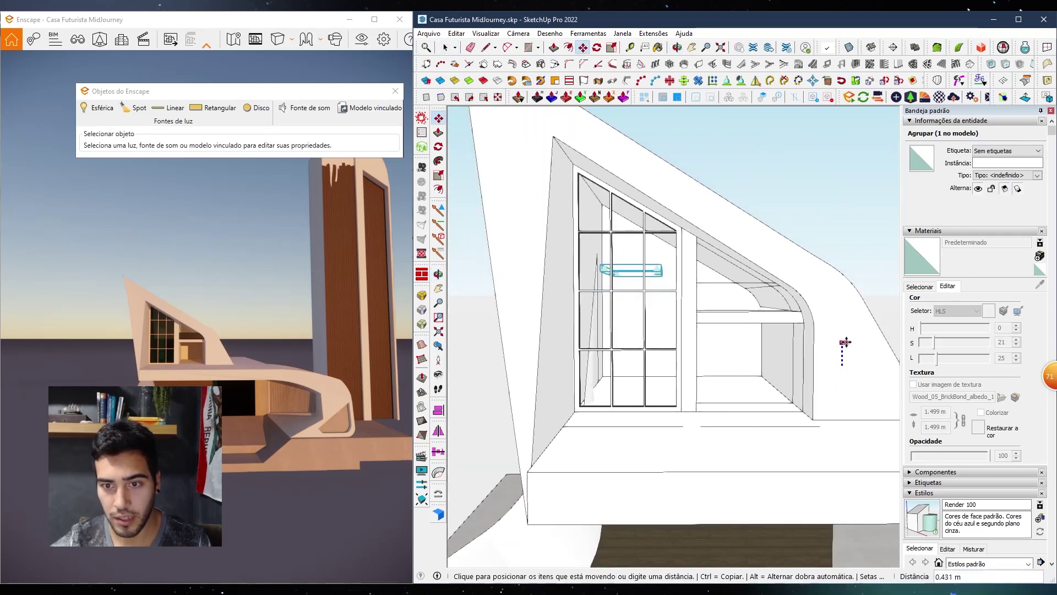
scroll(655, 259, up, 6)
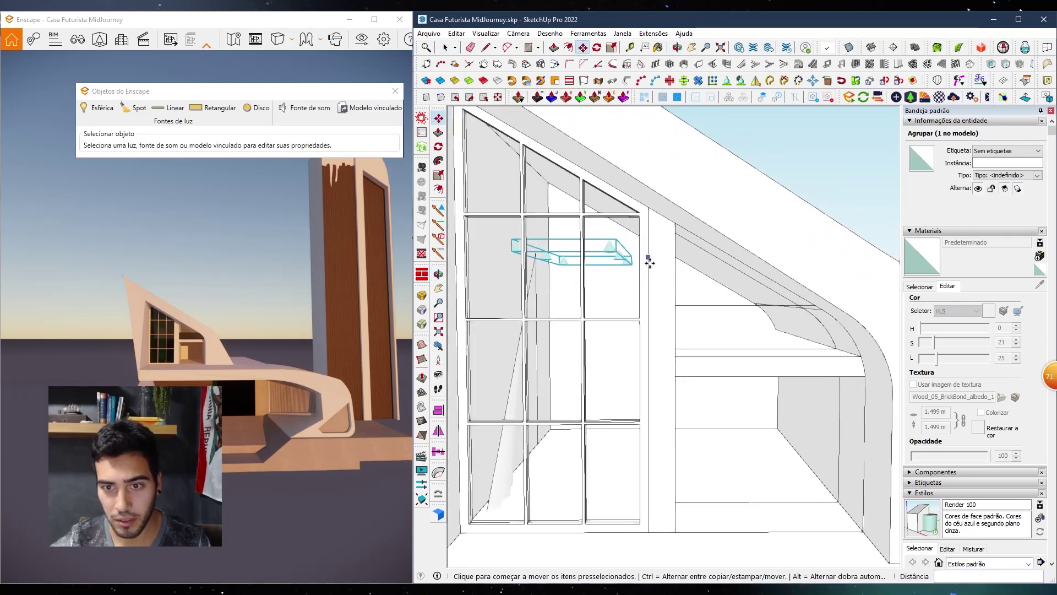
click(668, 279)
Look around inside the upper room, open the spotlight group for editing and select one of its spotlights
middle_drag(609, 213, 637, 219)
scroll(637, 219, up, 3)
scroll(777, 304, up, 4)
middle_drag(778, 304, 684, 339)
scroll(887, 360, up, 2)
key(v)
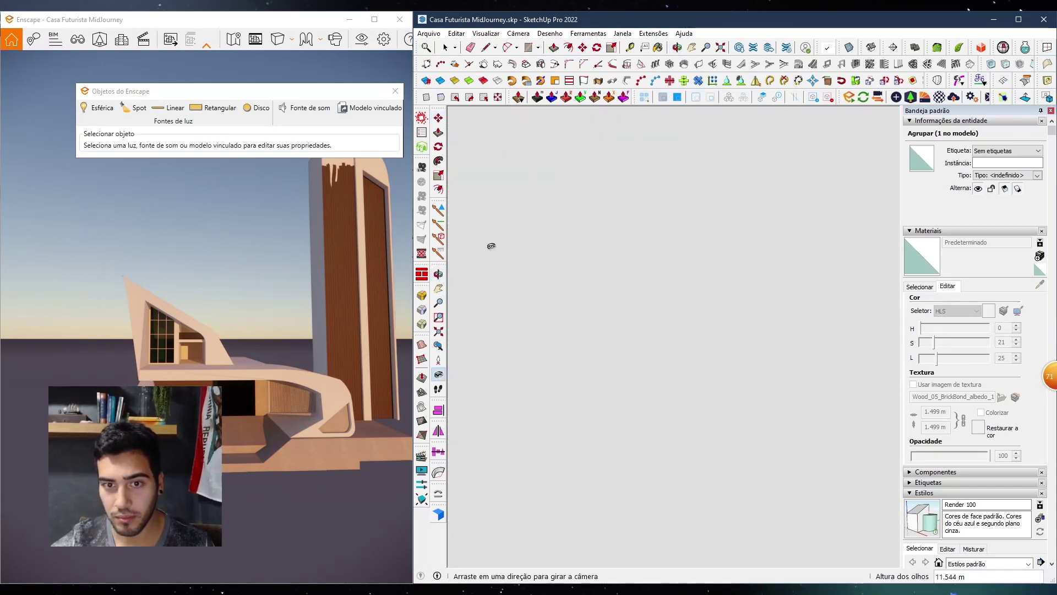
drag(518, 232, 609, 347)
key(space)
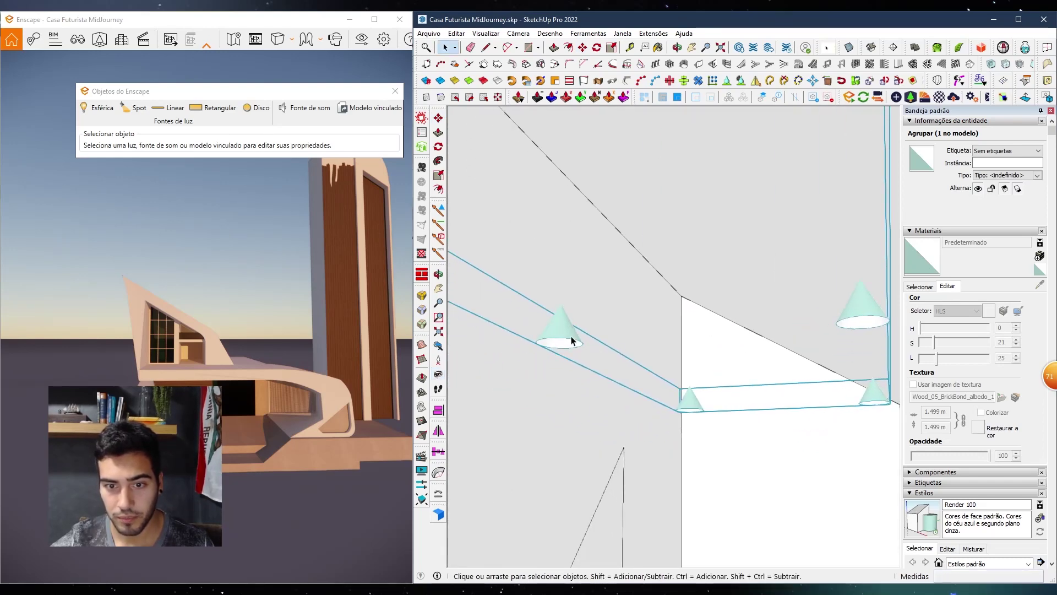
scroll(571, 337, up, 2)
click(559, 342)
Load the IES profile 1.IES from the RENDER 100 > ILUMINAÇÃO folder into the selected spotlight
click(158, 179)
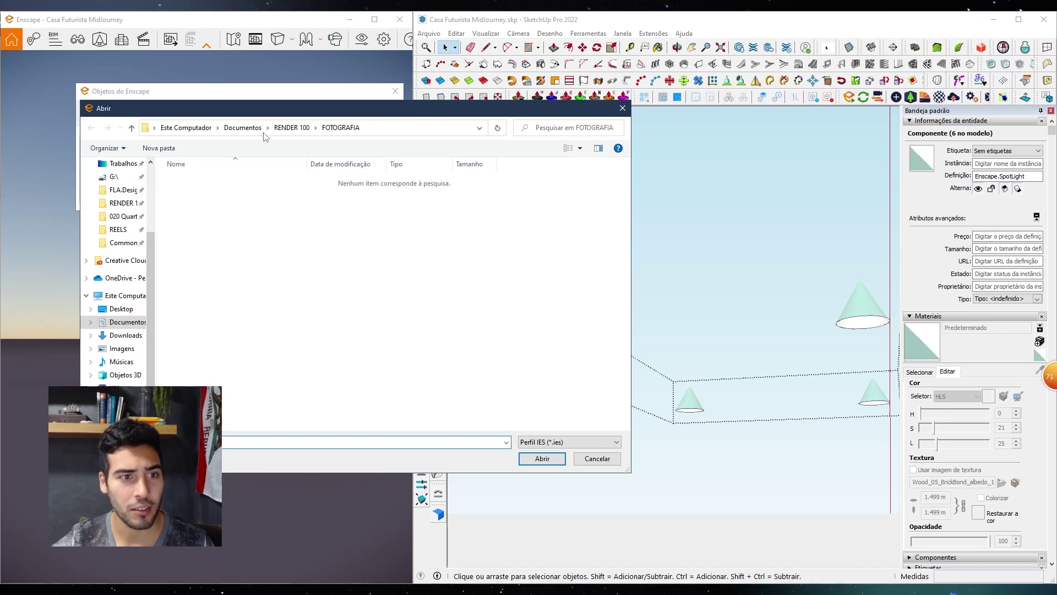
click(291, 127)
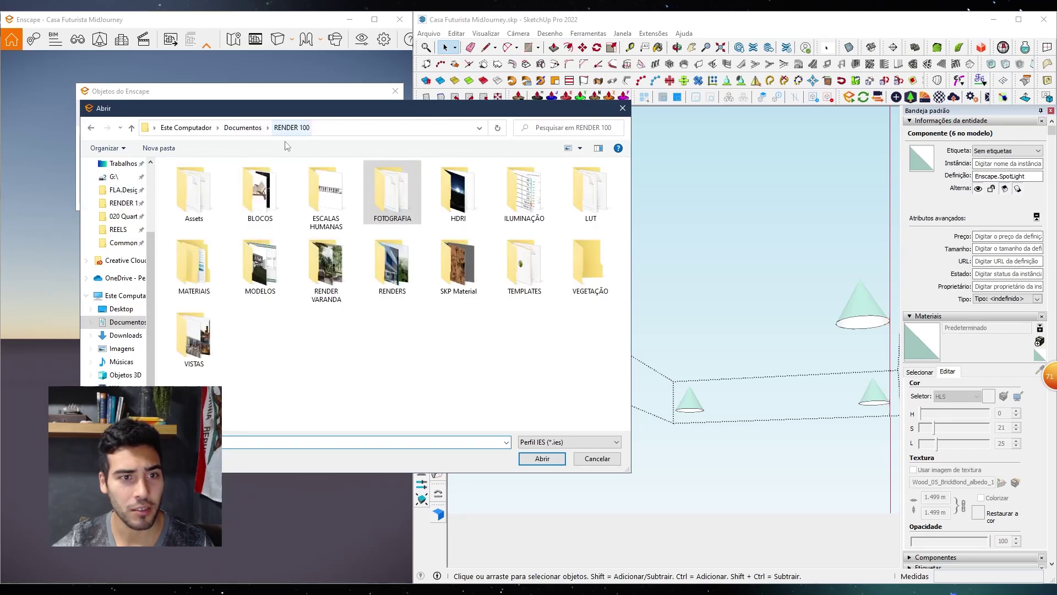
double_click(533, 210)
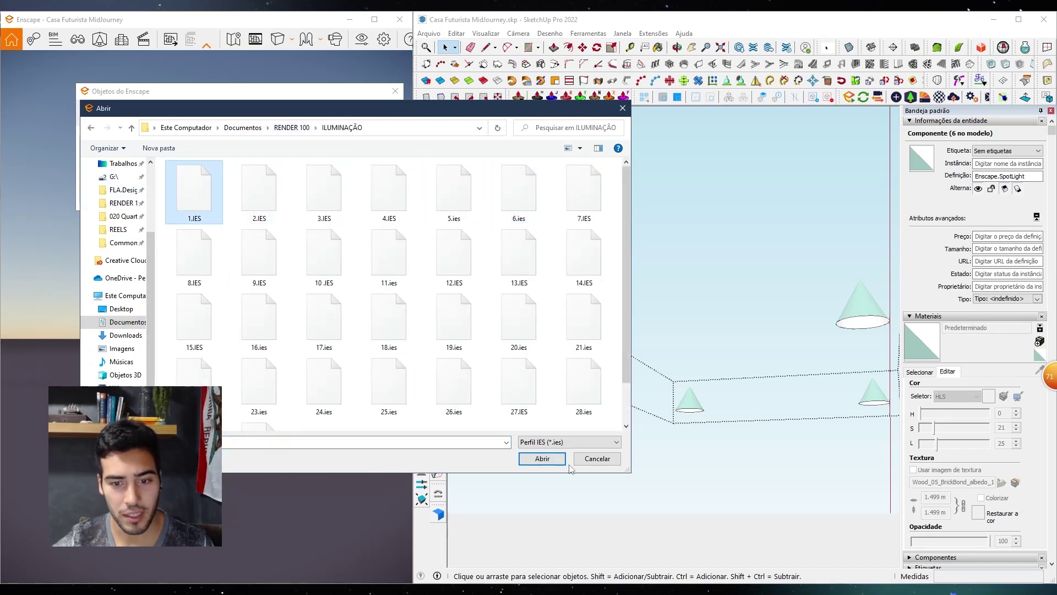
click(543, 458)
Set the spotlight's luminous intensity to 1.000 cd and close the Enscape objects window
click(241, 152)
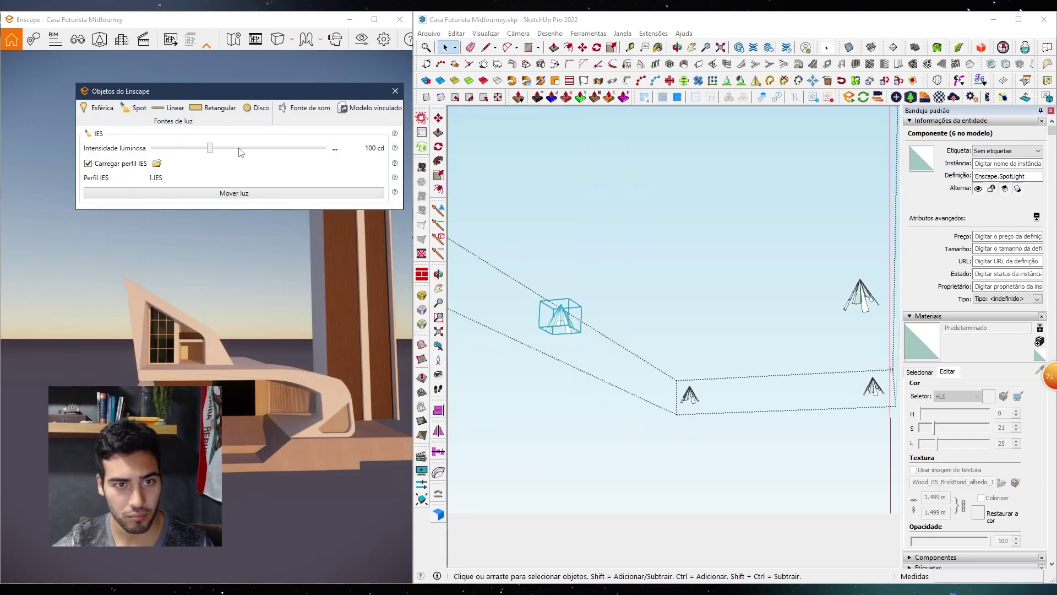
click(277, 148)
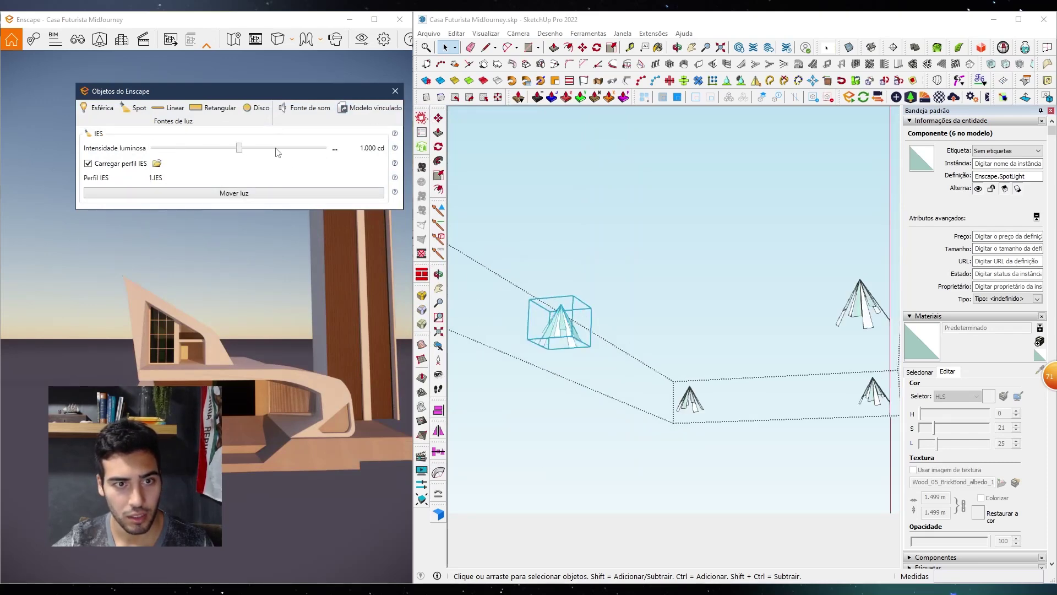
click(395, 92)
Resume the Enscape live updates and inspect the lighting inside and outside the upper room in the render
scroll(610, 314, down, 3)
scroll(631, 348, up, 6)
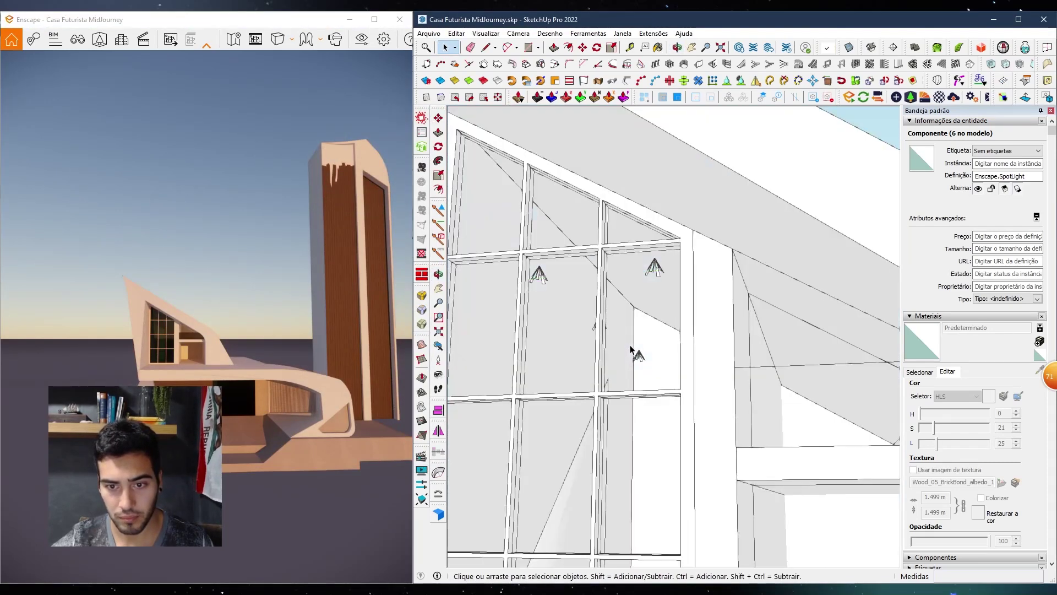
scroll(630, 350, down, 5)
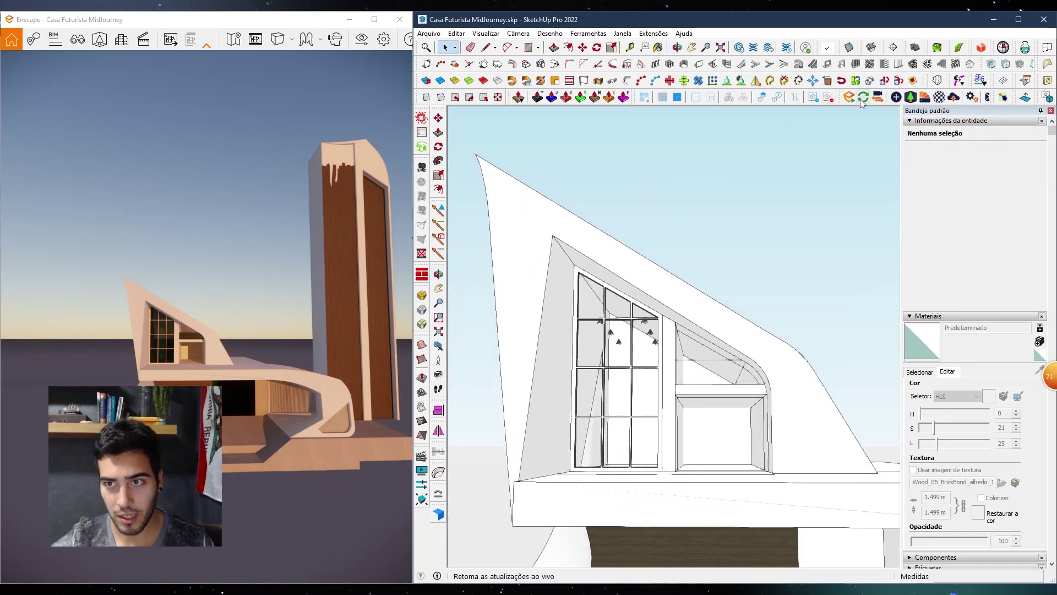
click(862, 98)
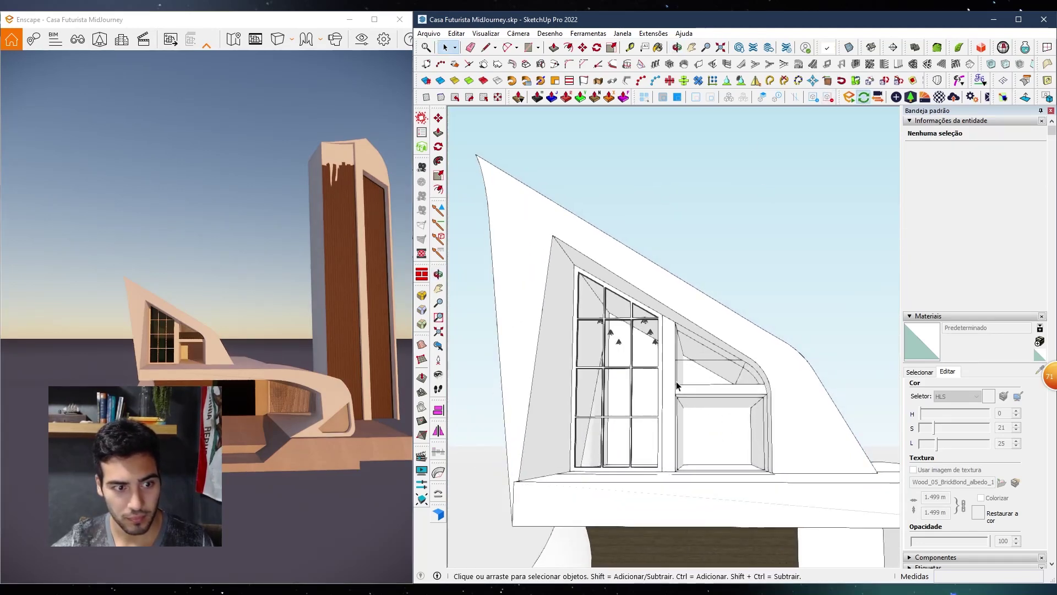
middle_drag(677, 384, 682, 428)
right_drag(233, 363, 121, 372)
key(w)
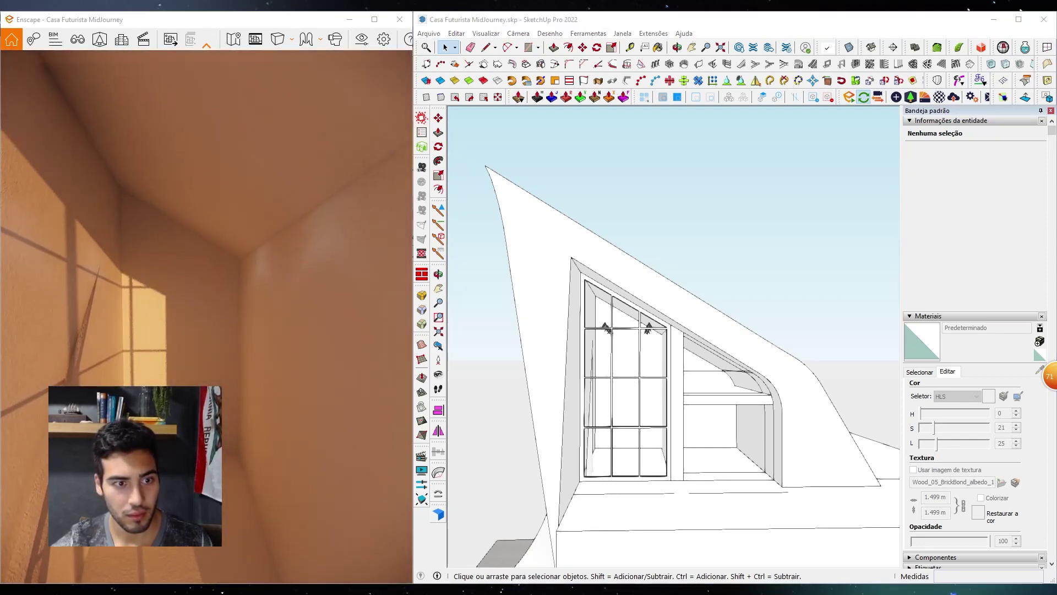
key(s)
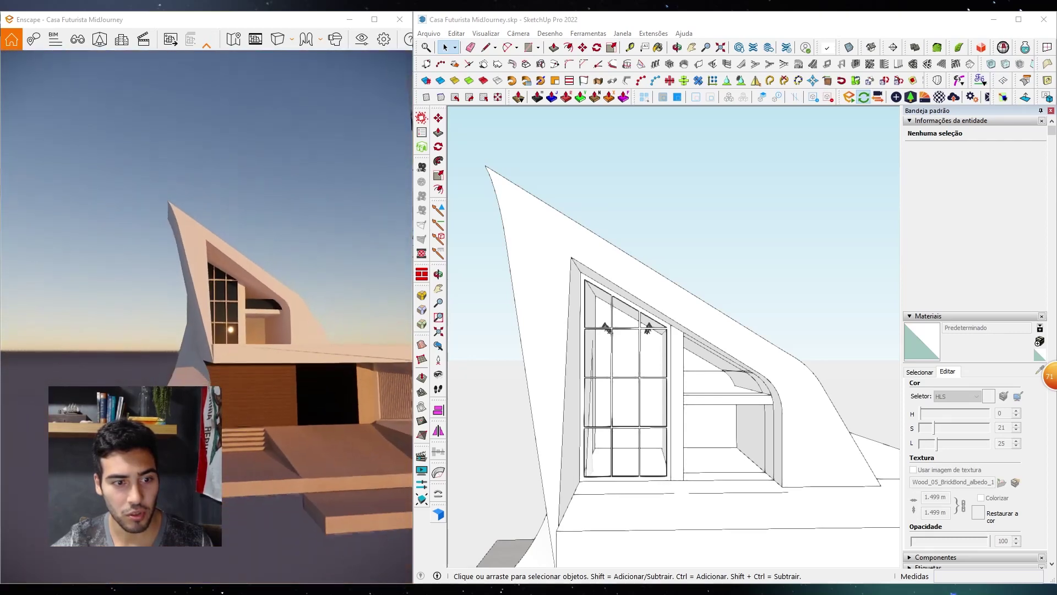
key(w)
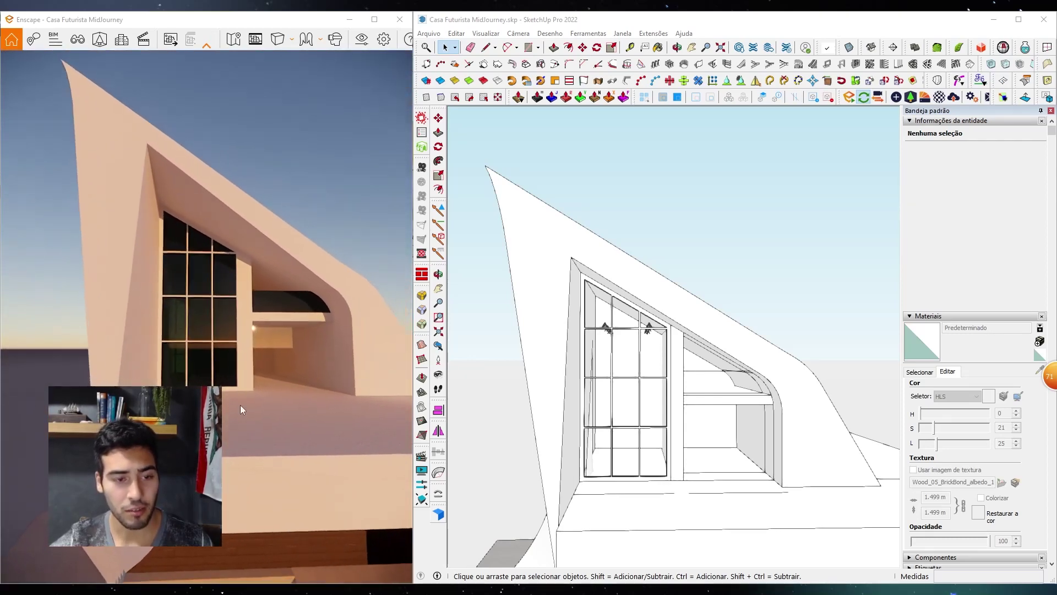
Examine the Midjourney reference image beside the model and compare it with the upper room
scroll(650, 425, down, 7)
shift+middle_drag(559, 402, 743, 352)
scroll(651, 332, down, 4)
shift+middle_drag(611, 365, 722, 357)
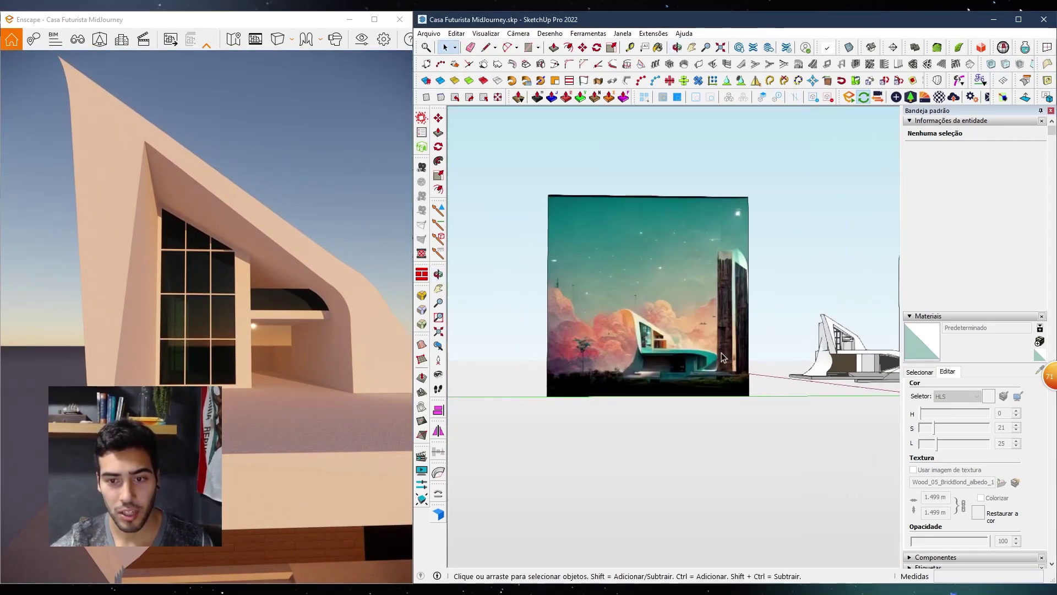
scroll(711, 357, up, 6)
scroll(570, 277, down, 5)
mouse_move(580, 331)
middle_down()
mouse_move(702, 343)
mouse_move(538, 378)
middle_up()
scroll(702, 343, up, 5)
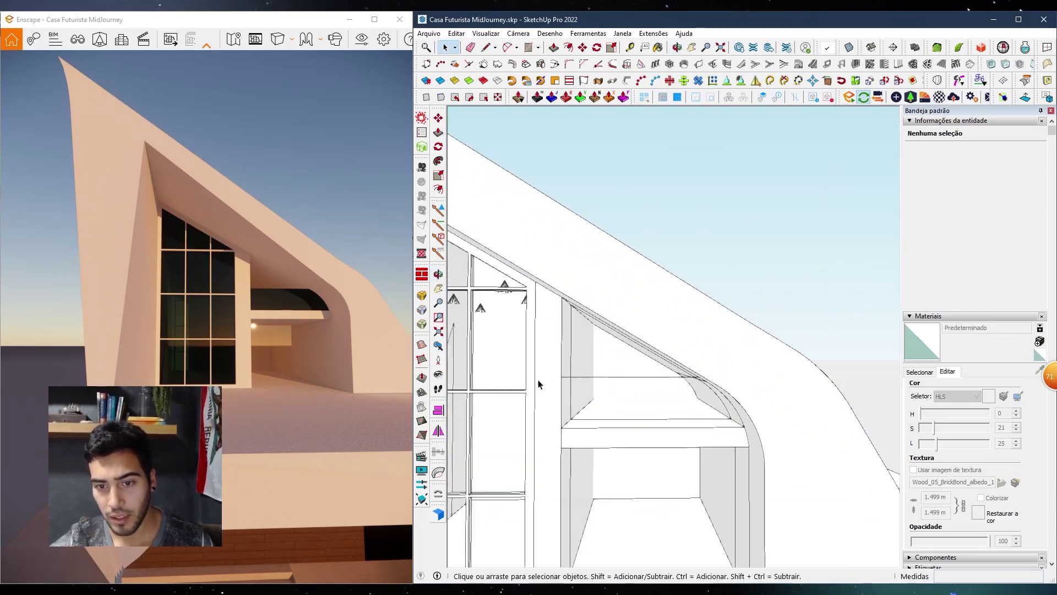
Hide the upper room's window group and raise the grouped spotlights' luminous intensity to about 13.034 cd
click(529, 369)
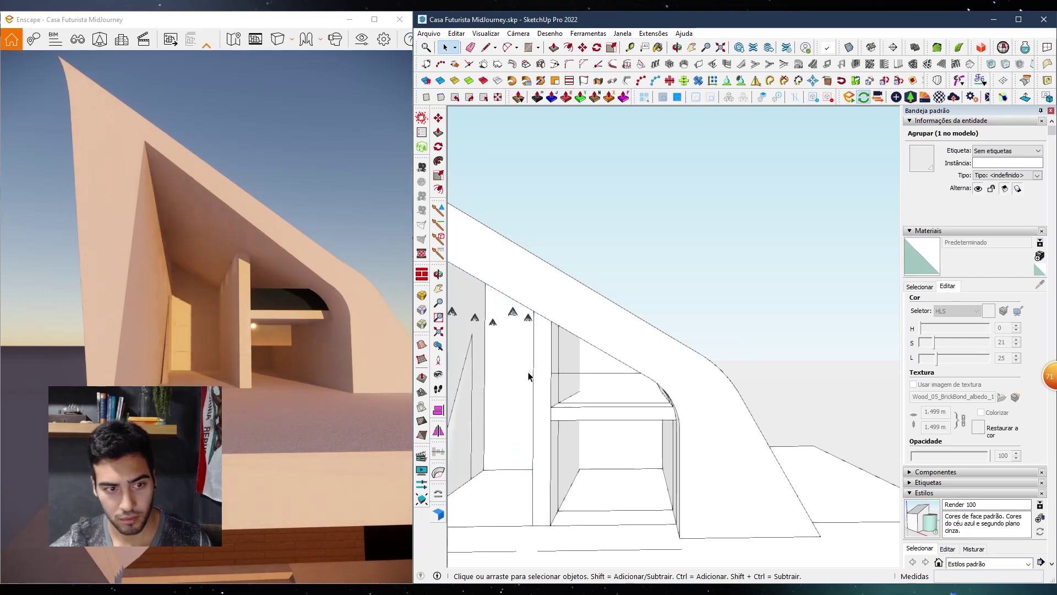
middle_drag(529, 369, 571, 369)
double_click(584, 313)
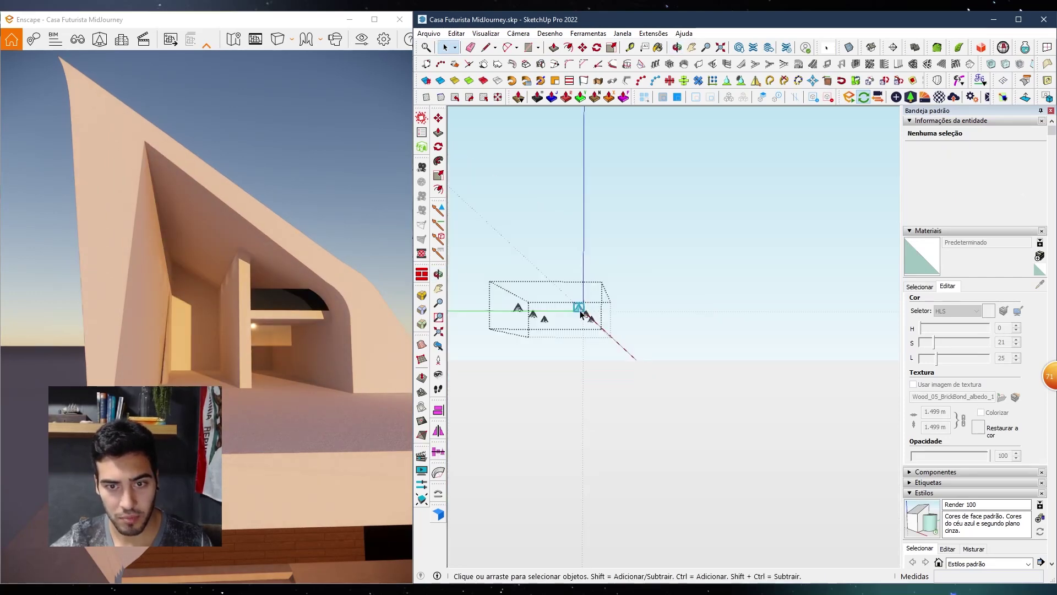
click(582, 314)
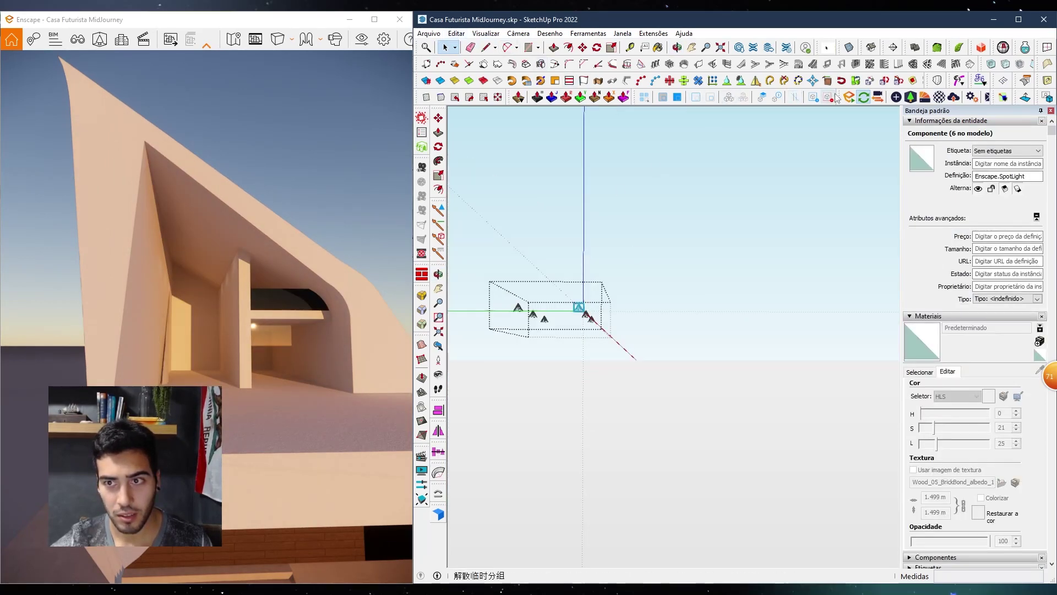
key(shift+h)
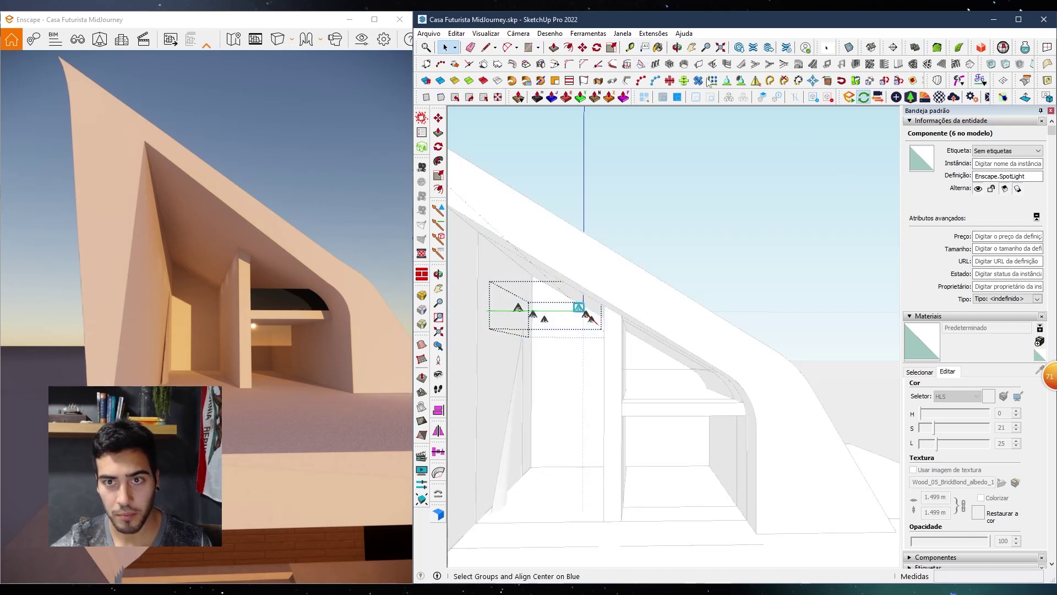
click(910, 99)
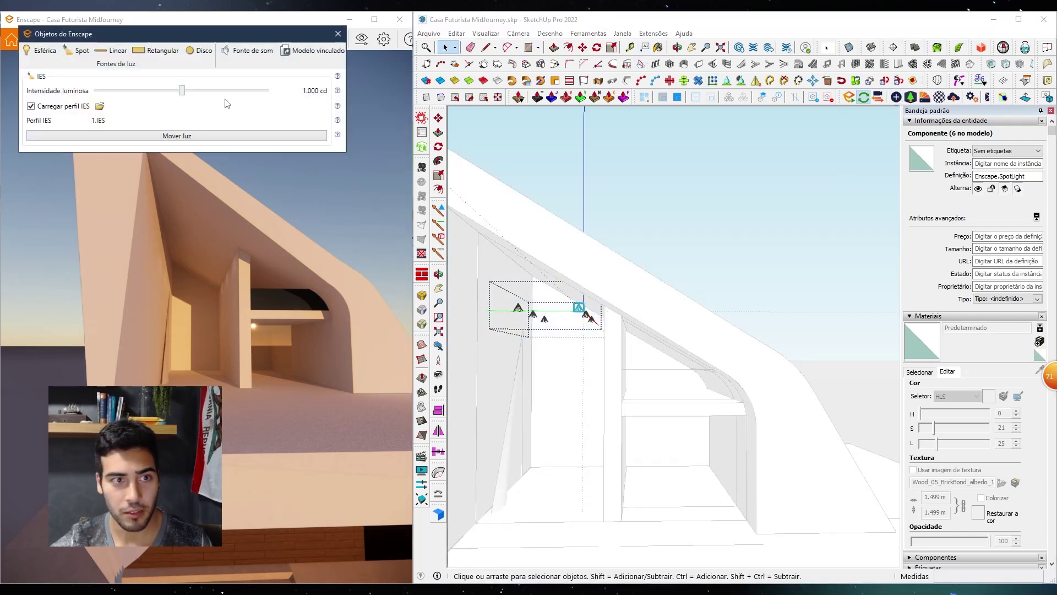
drag(186, 94, 217, 94)
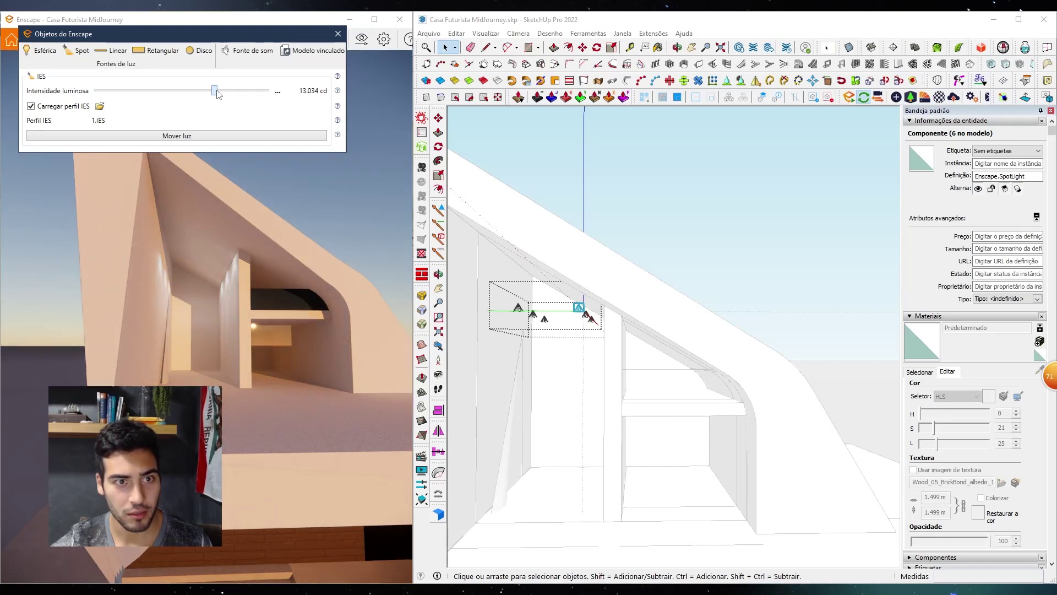
click(338, 34)
Unhide the last hidden object to bring back the upper room's window group
scroll(686, 275, down, 8)
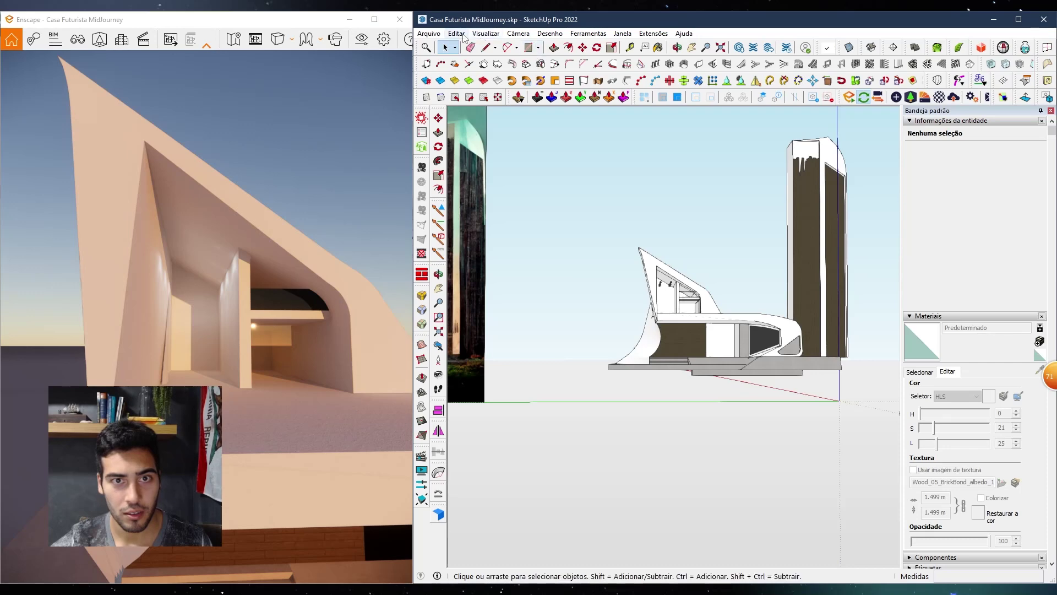
click(461, 34)
mouse_move(578, 202)
click(680, 215)
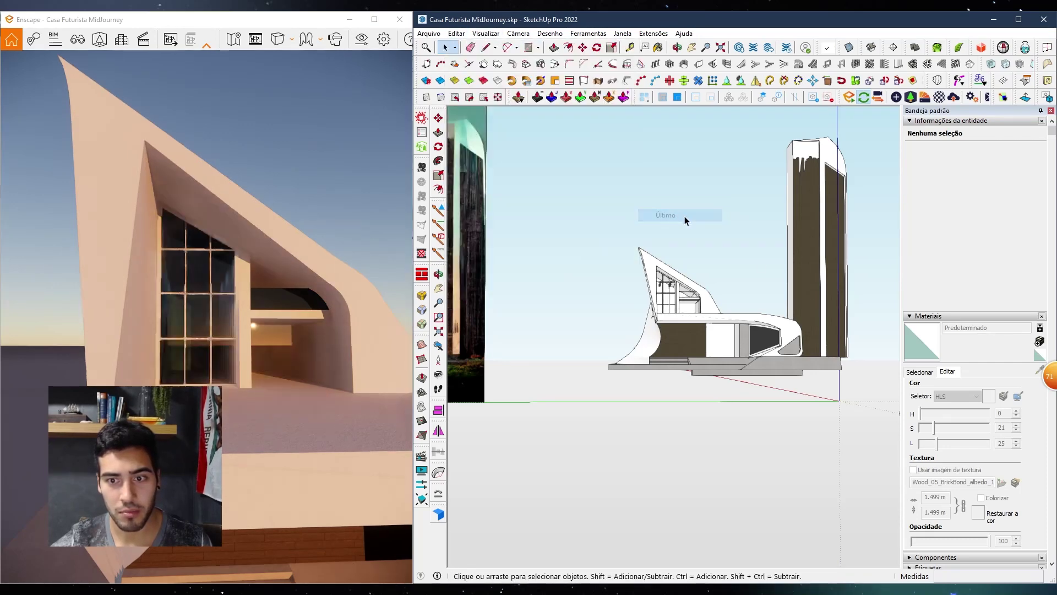
View the house from the front in Enscape and set the render's time of day to 17:57
middle_drag(538, 359, 699, 375)
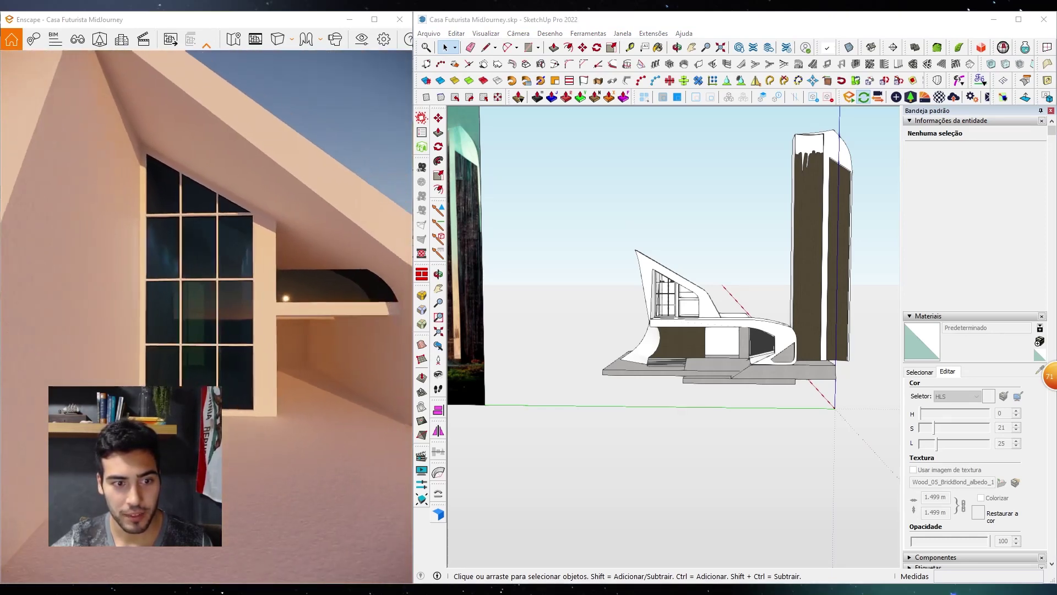
key(u)
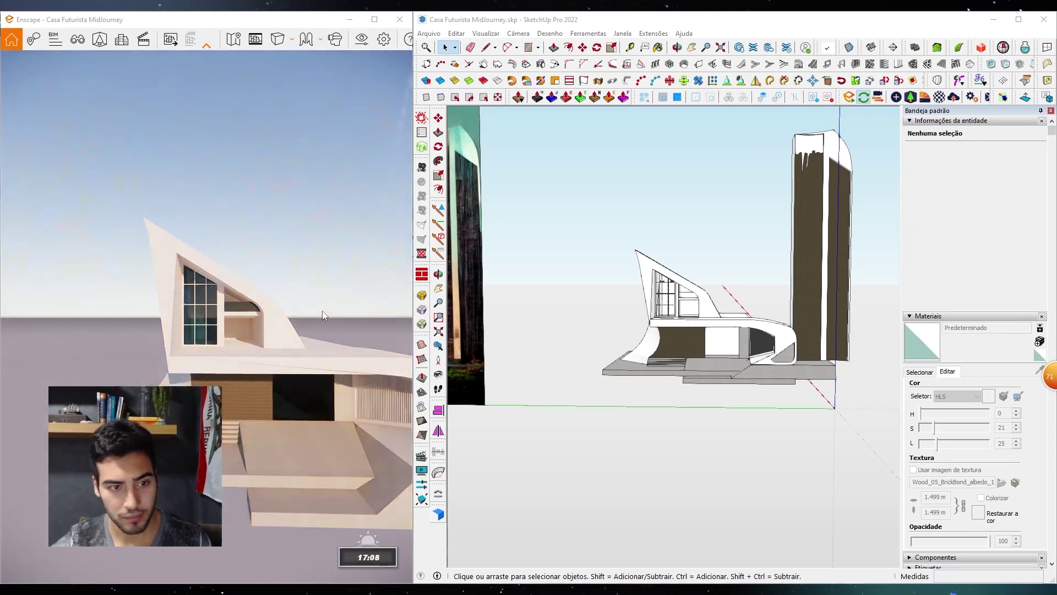
key(i)
key(u)
key(i)
key(i)
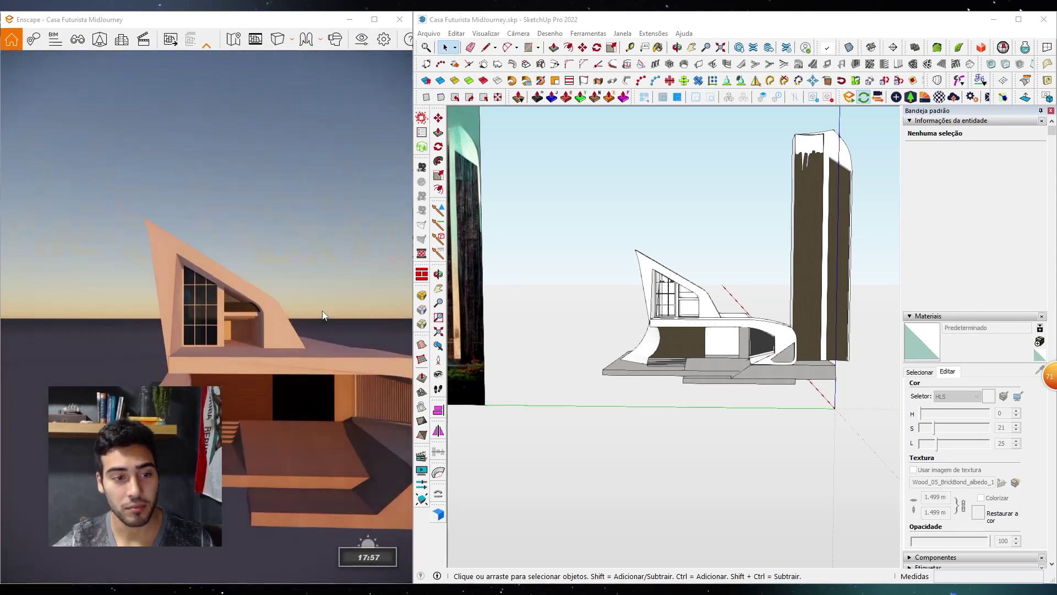
Open the upper room's large window group for editing and sample its "glass" material
middle_drag(678, 315, 629, 339)
scroll(685, 309, up, 8)
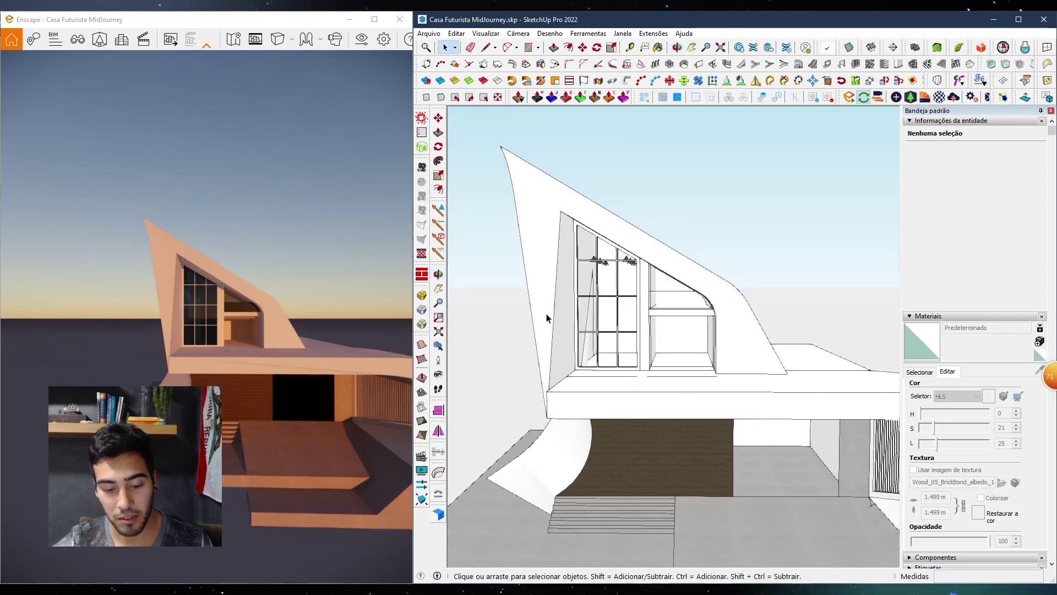
scroll(658, 301, up, 3)
key(b)
alt+click(676, 297)
scroll(600, 277, up, 2)
key(space)
double_click(599, 278)
key(b)
scroll(620, 271, up, 2)
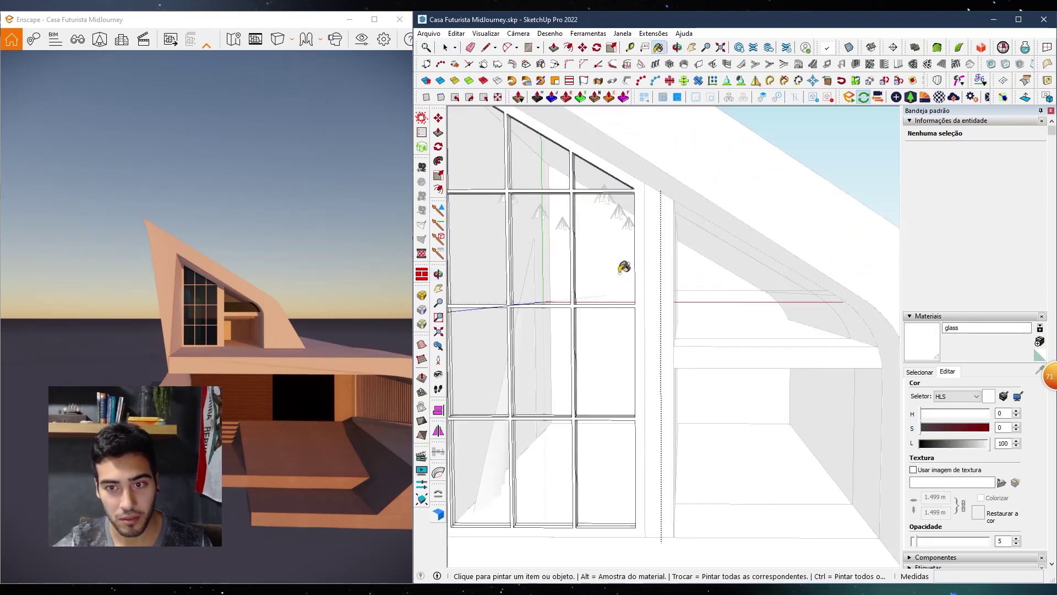
Sample the "glass transp" material from the adjacent opening and apply it to the large window's glass
alt+click(719, 270)
key(space)
click(586, 272)
double_click(586, 272)
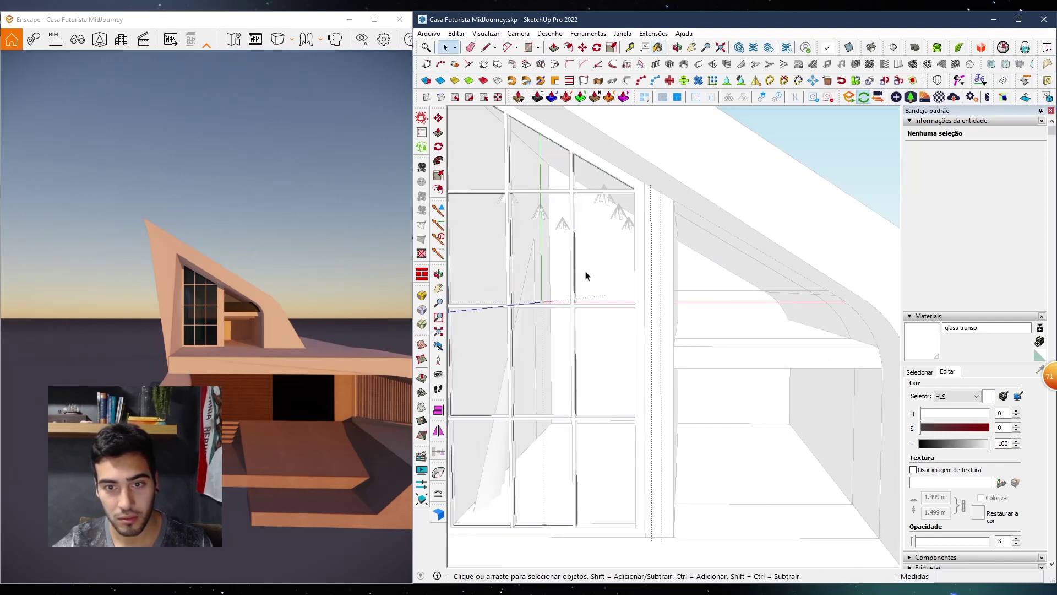
click(589, 276)
key(b)
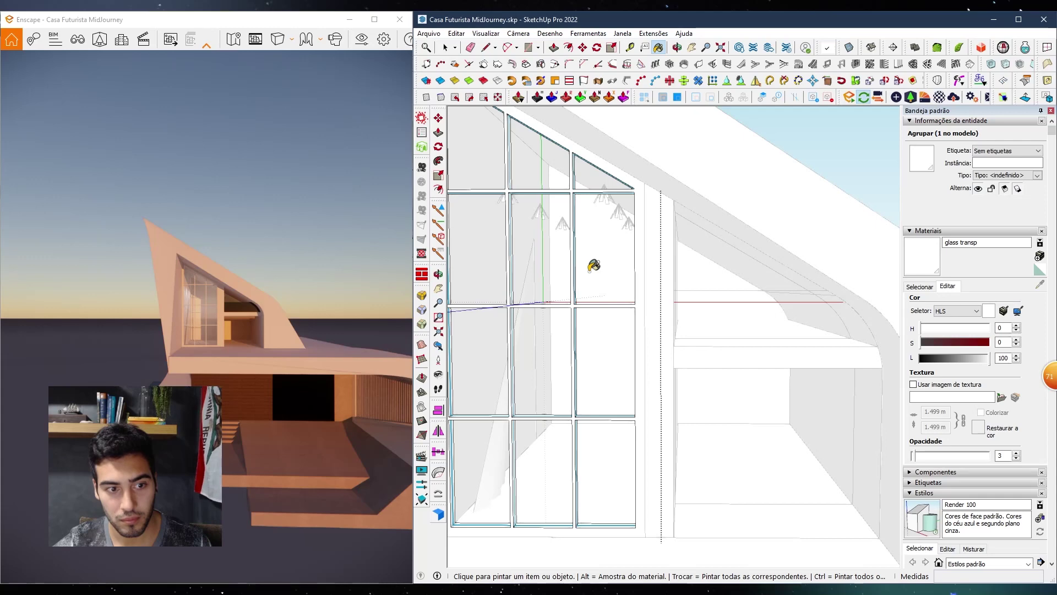
scroll(558, 295, down, 3)
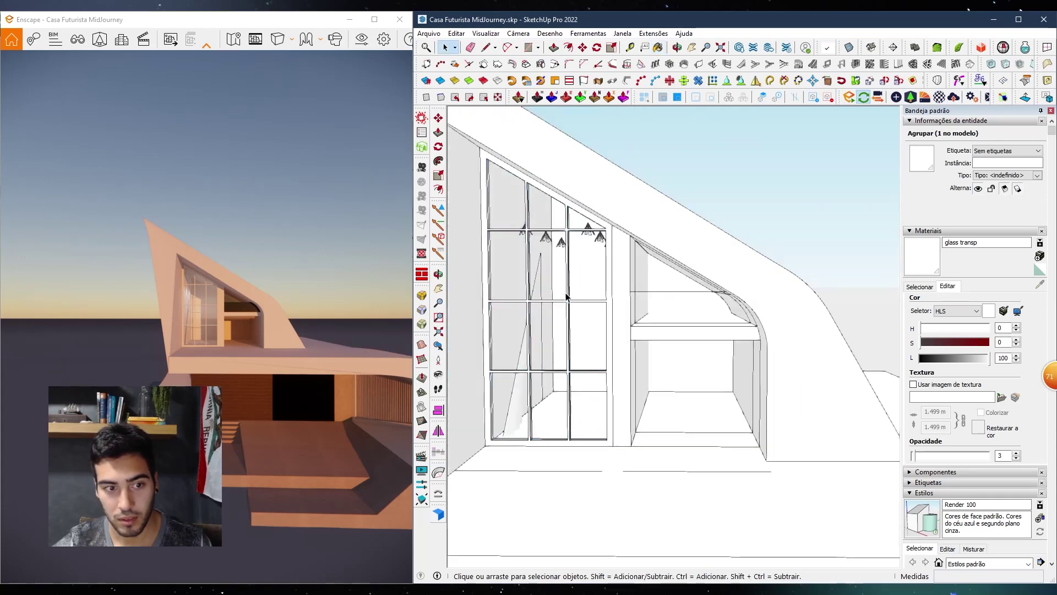
key(space)
key(Escape)
Set the transparency tint color of the "glass transp" material to pale turquoise in the Enscape material editor
key(b)
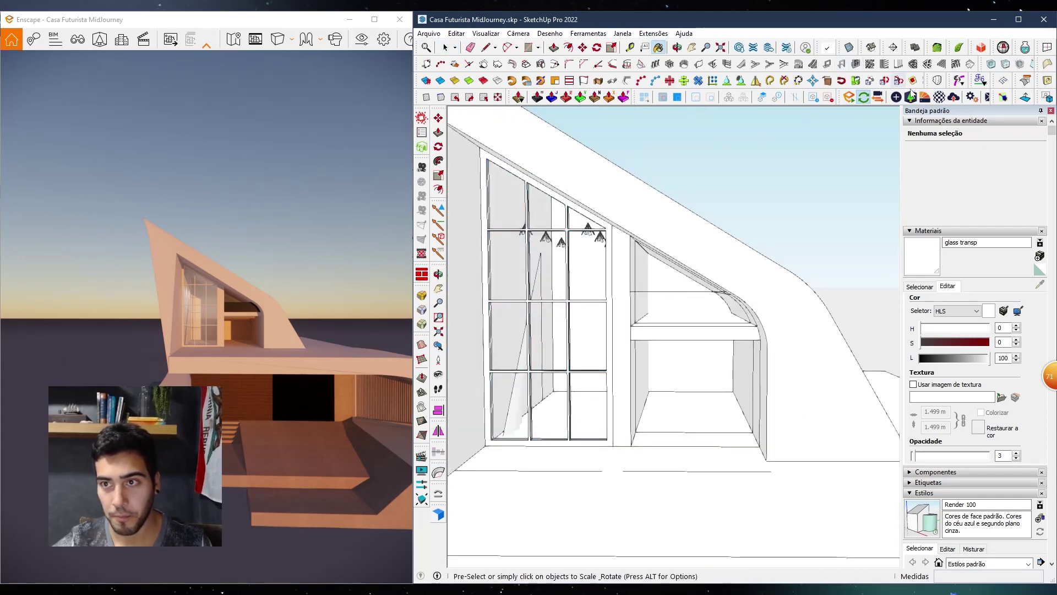
click(926, 98)
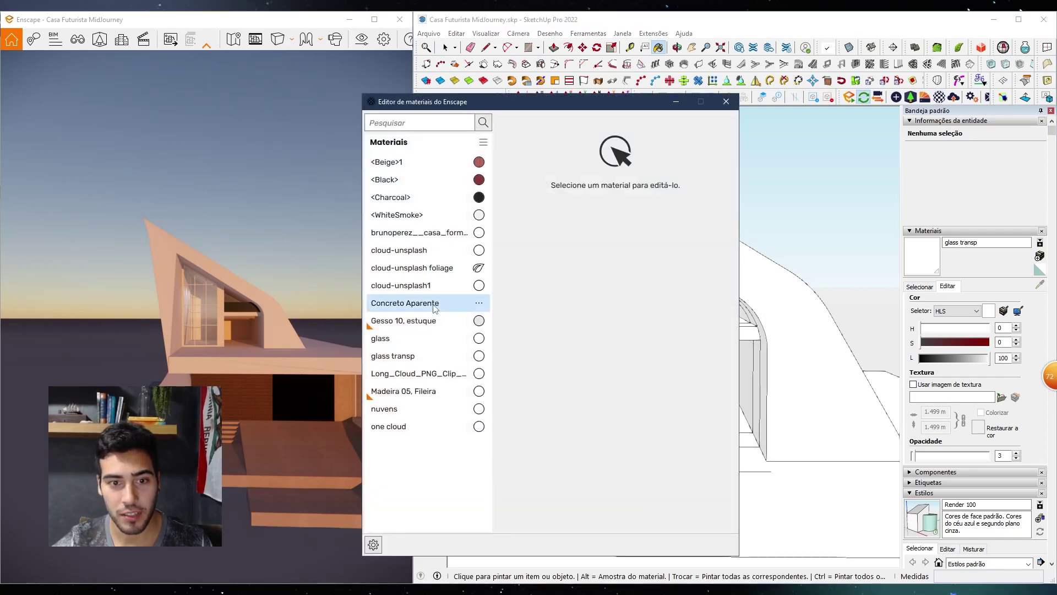
click(419, 356)
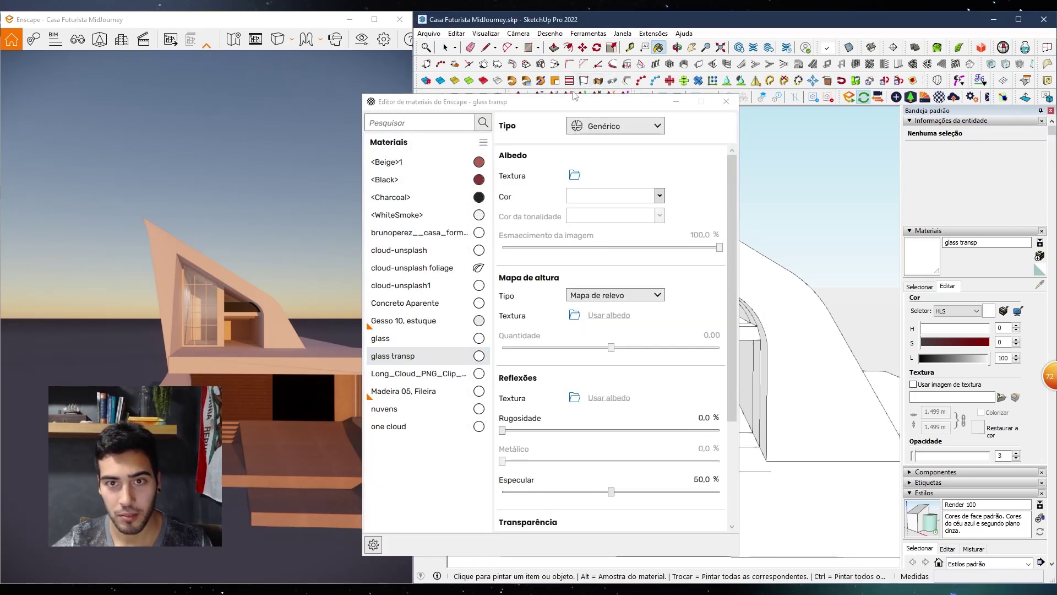
drag(574, 96, 367, 60)
scroll(469, 467, down, 3)
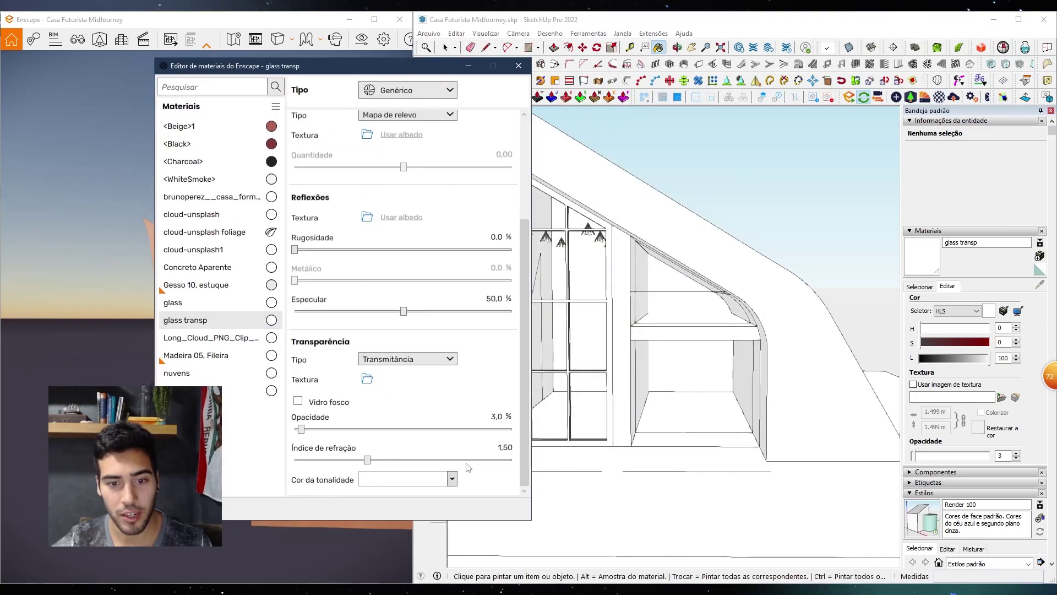
click(429, 478)
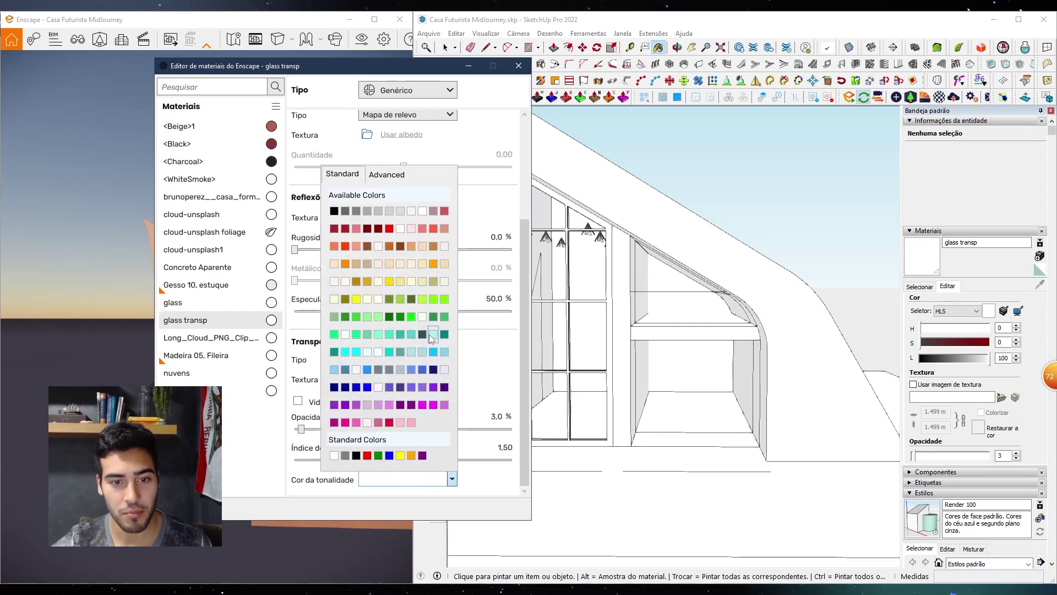
click(432, 334)
drag(387, 72, 668, 69)
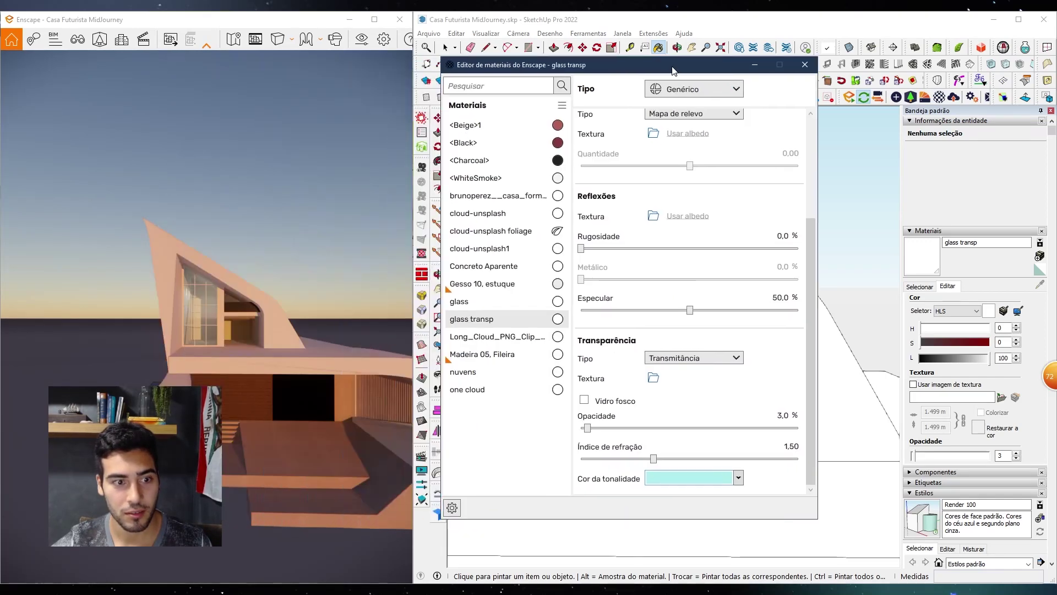
Darken the "glass transp" material's transparency tint to a slightly deeper turquoise and close the Enscape material editor
click(696, 474)
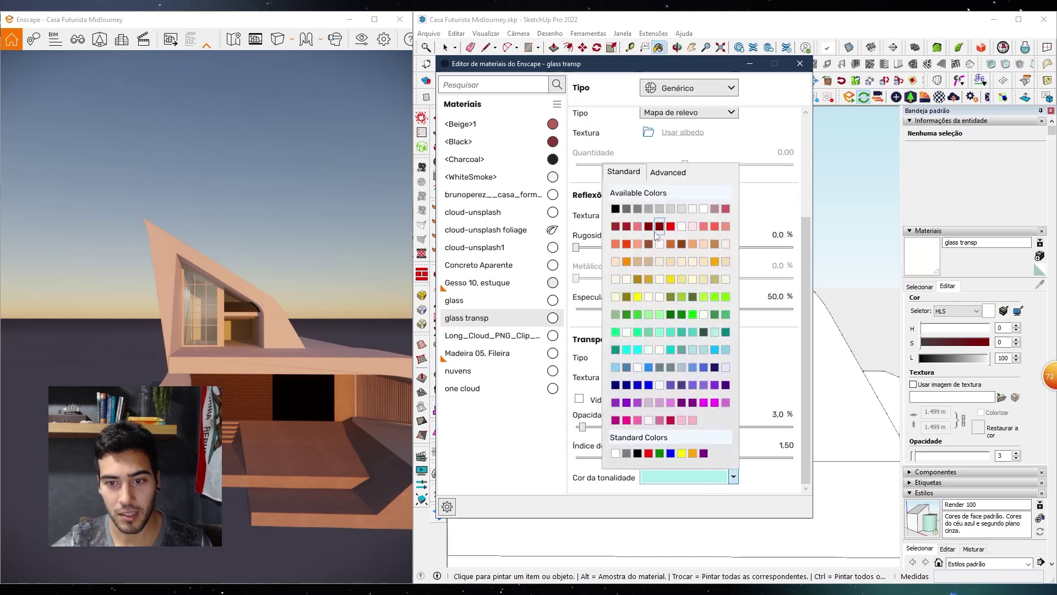
click(661, 176)
mouse_move(647, 353)
mouse_down()
mouse_move(667, 346)
mouse_move(643, 346)
mouse_up()
click(796, 85)
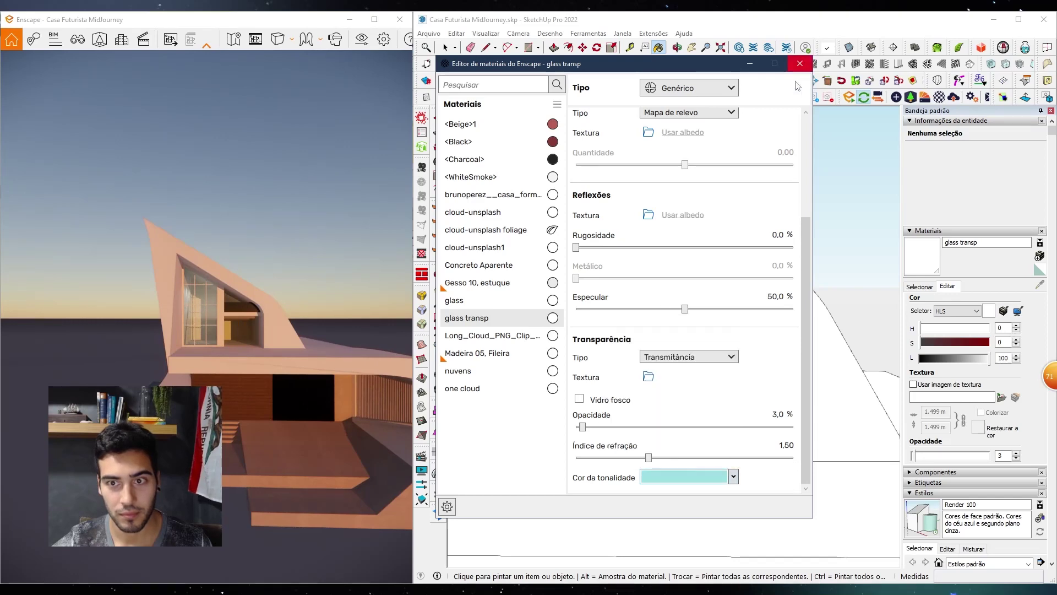
click(800, 65)
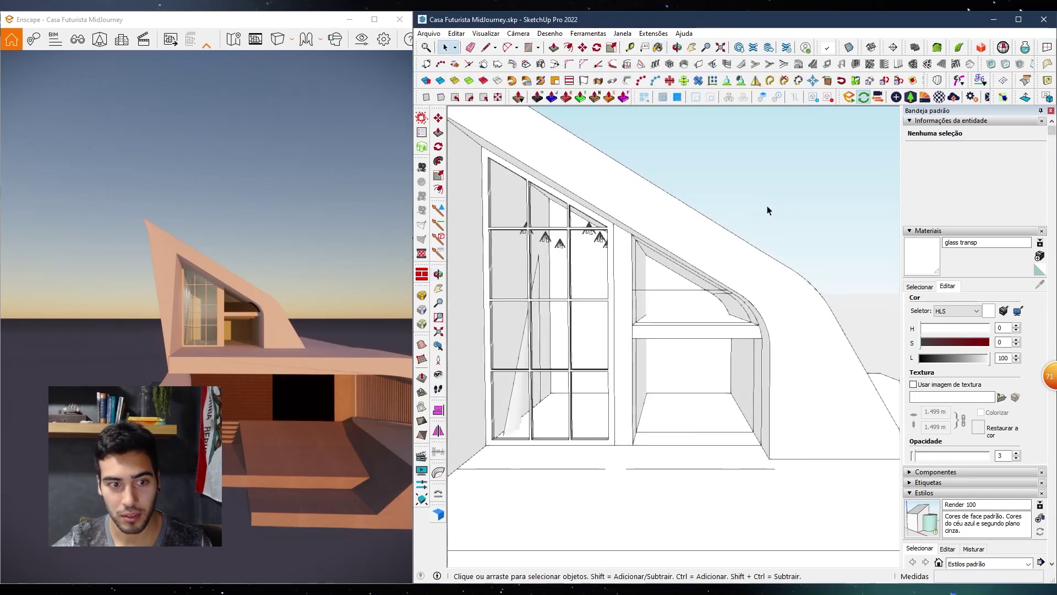
Examine the upper room's windows and curtains in the Midjourney reference image beside the model
scroll(573, 316, down, 7)
middle_drag(604, 379, 892, 279)
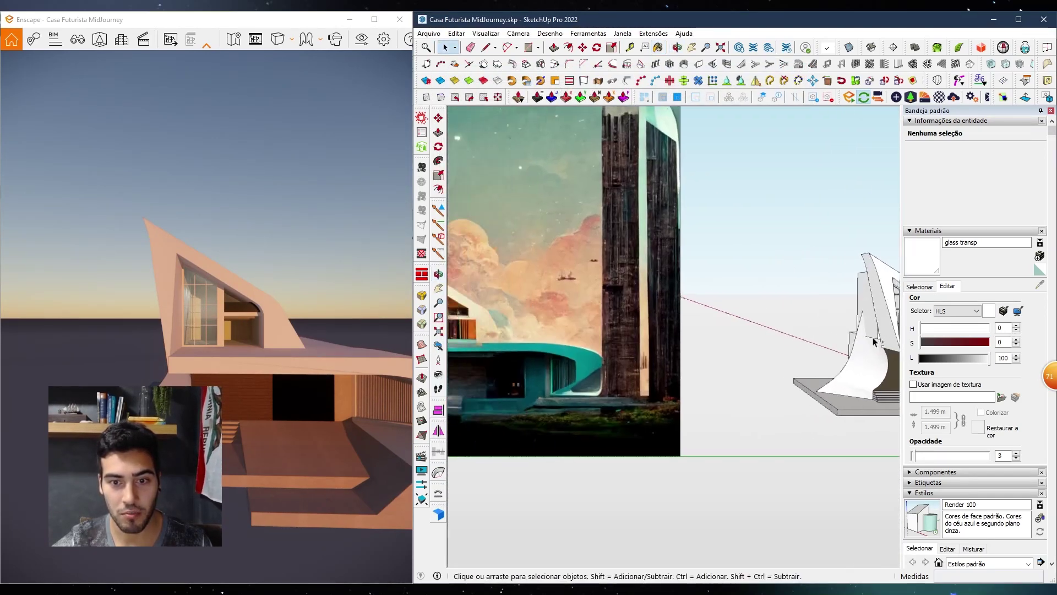
shift+middle_drag(602, 318, 708, 320)
key(space)
scroll(560, 308, up, 6)
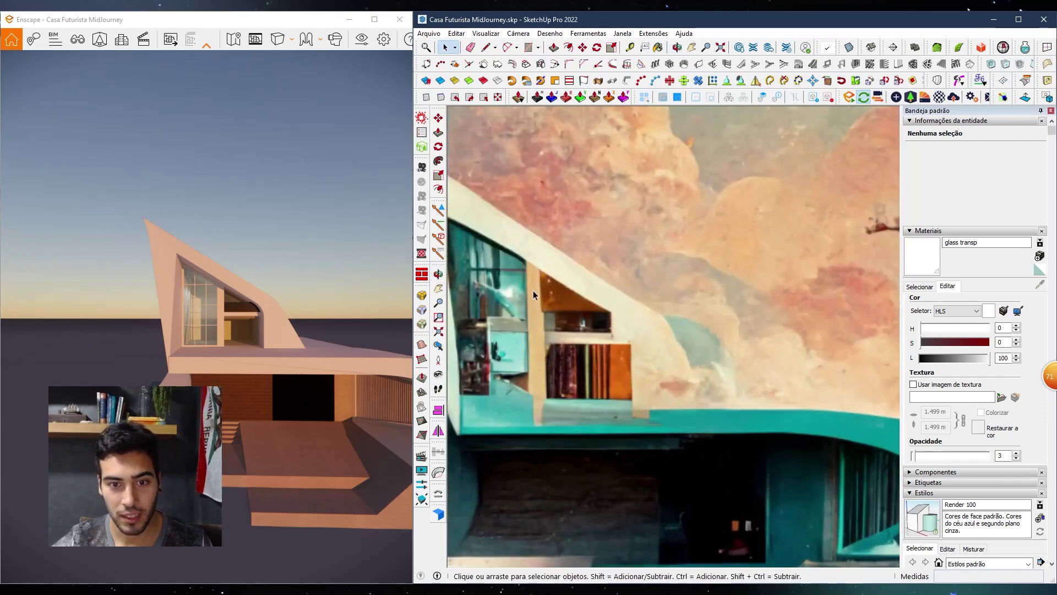
scroll(486, 263, down, 2)
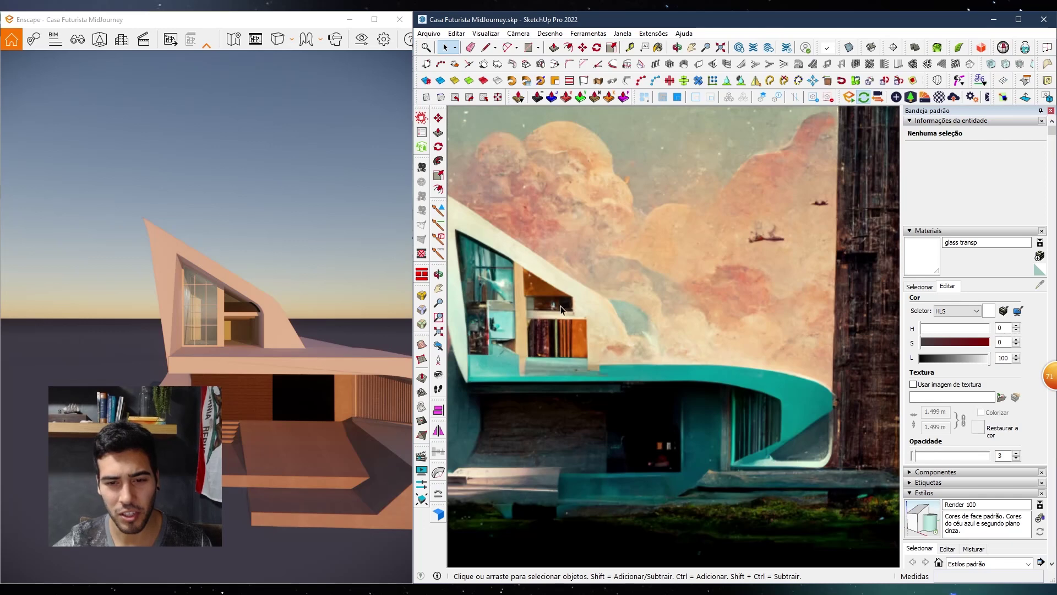
scroll(628, 356, down, 1)
scroll(661, 357, down, 4)
shift+middle_drag(745, 357, 507, 353)
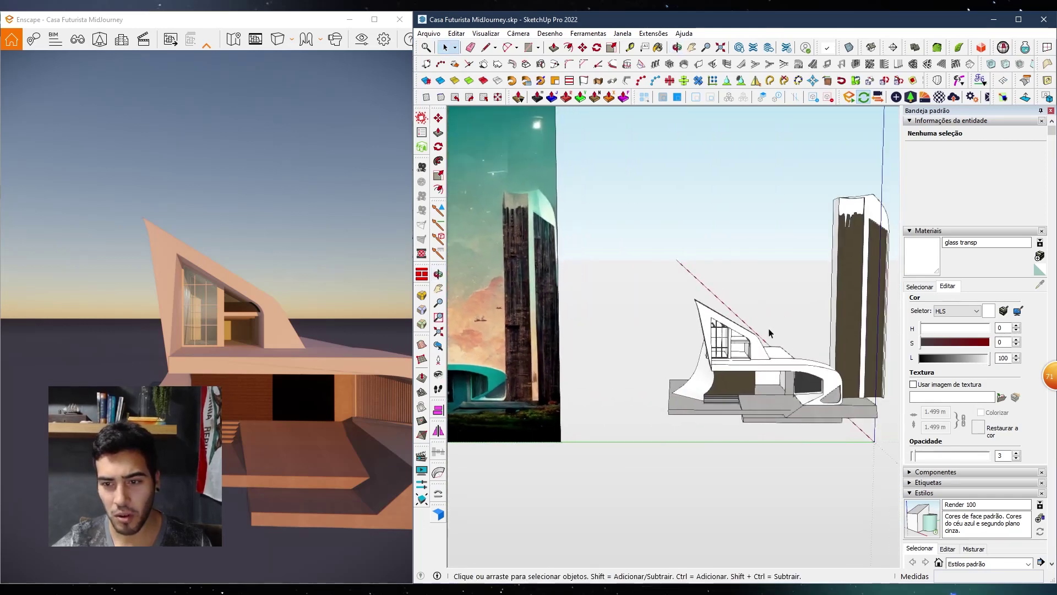
Search the Enscape asset library for "cortina" and place the single curtain "Cortinas 001" in front of the upper room's large window
scroll(765, 331, up, 7)
scroll(718, 373, down, 5)
mouse_move(710, 363)
middle_down()
mouse_move(680, 325)
mouse_move(685, 292)
middle_up()
scroll(680, 325, up, 5)
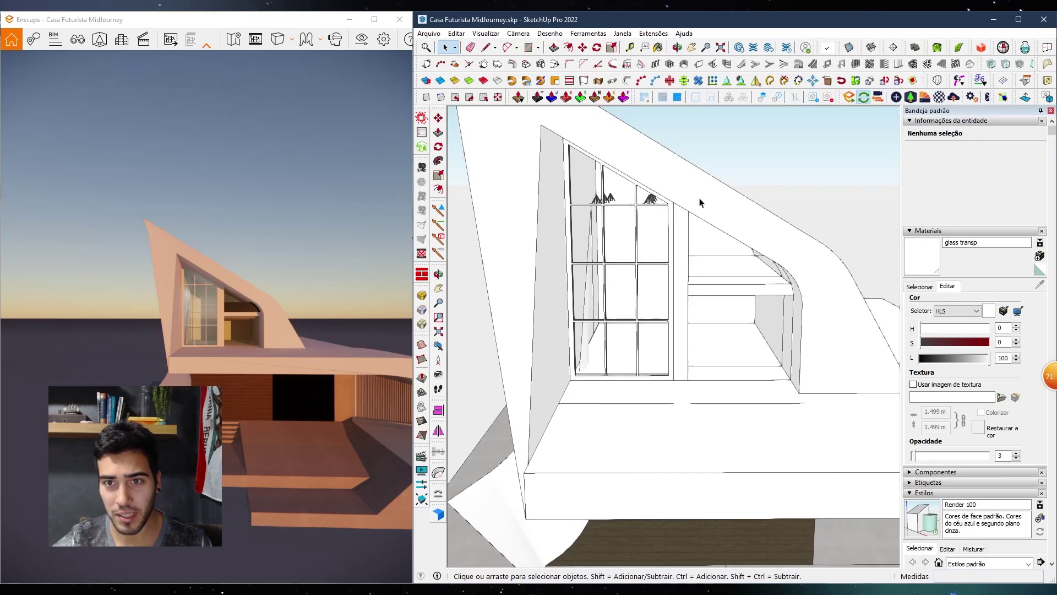
click(911, 97)
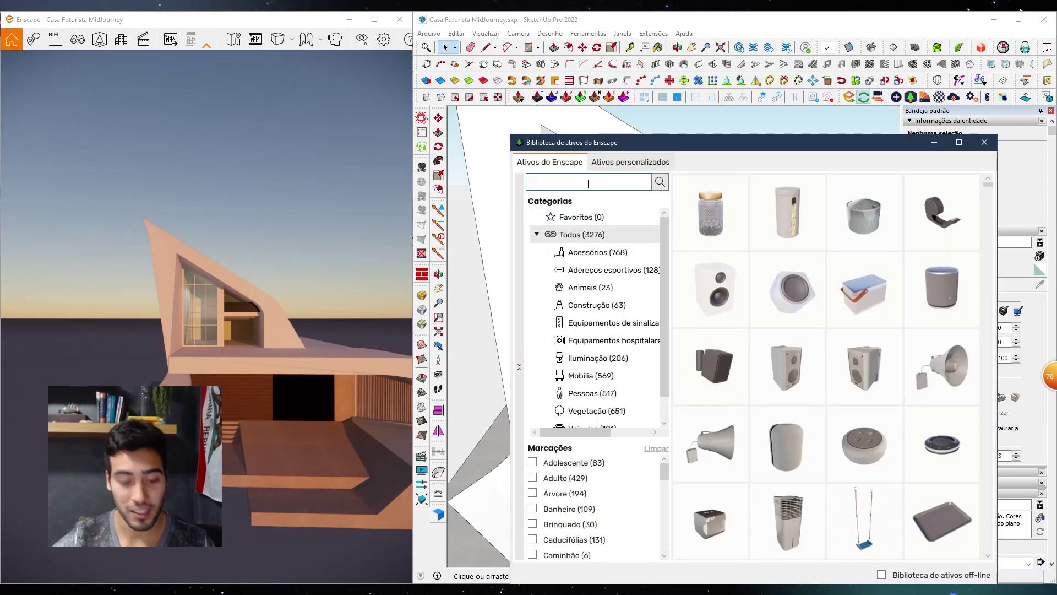
text(na)
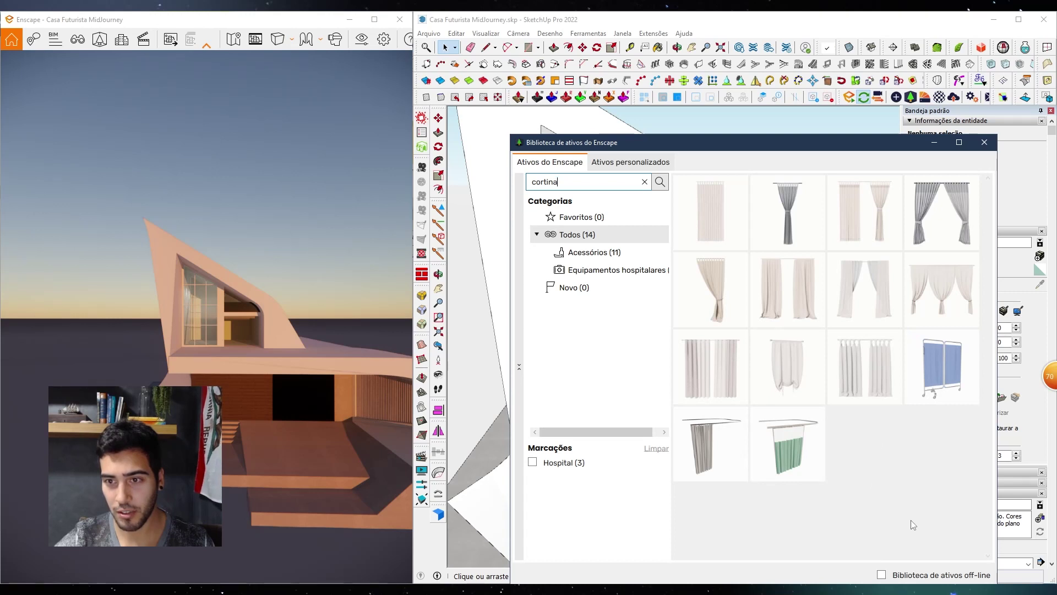
mouse_move(944, 361)
mouse_move(707, 224)
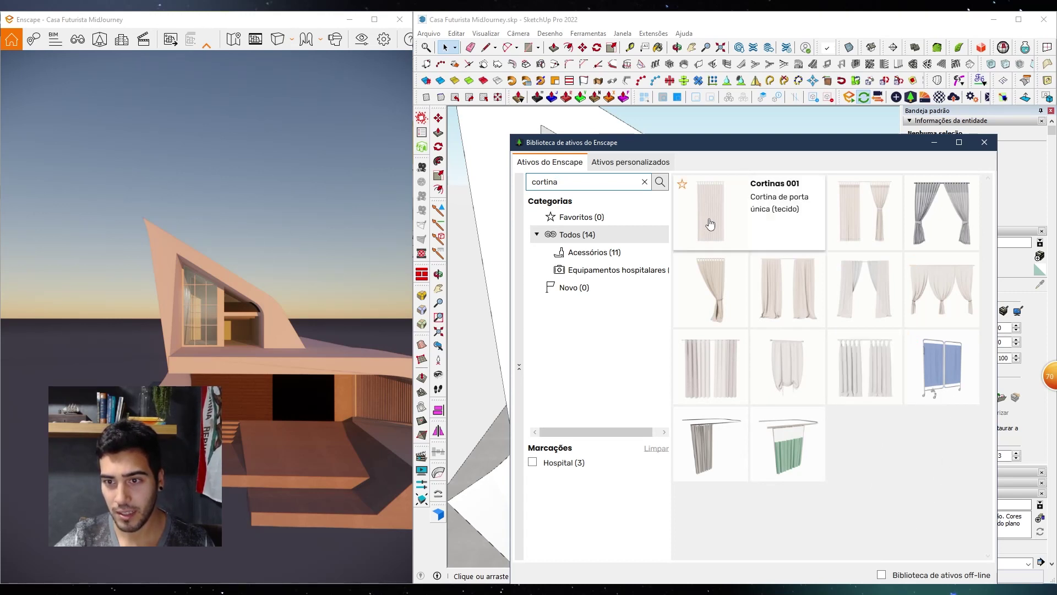
click(710, 223)
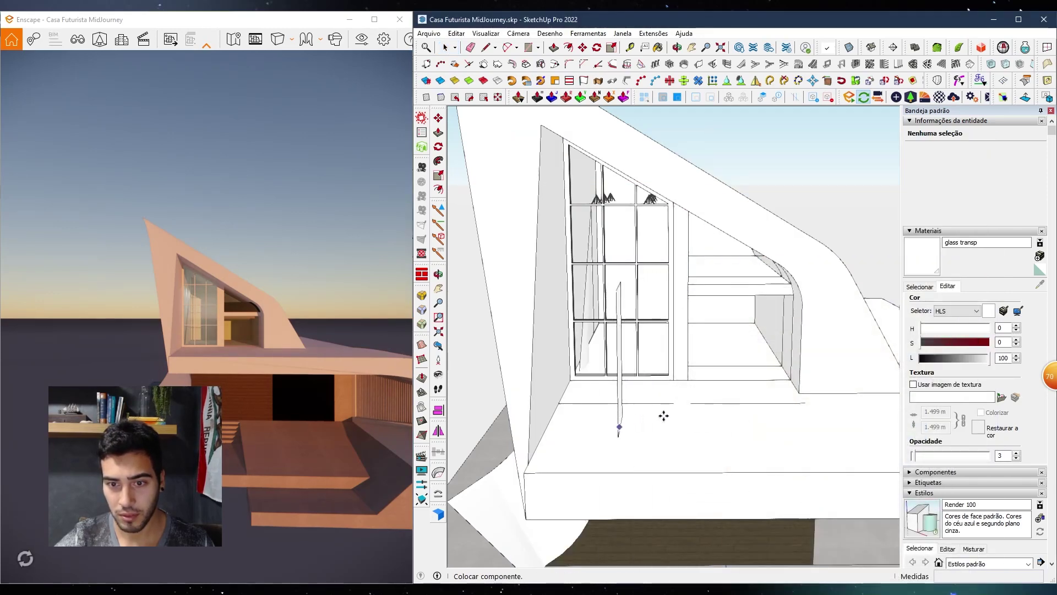
middle_drag(664, 366, 570, 480)
click(570, 480)
Rotate the placed curtain 90 degrees on the floor so that it runs parallel to the window front
key(q)
click(564, 464)
click(597, 470)
click(603, 524)
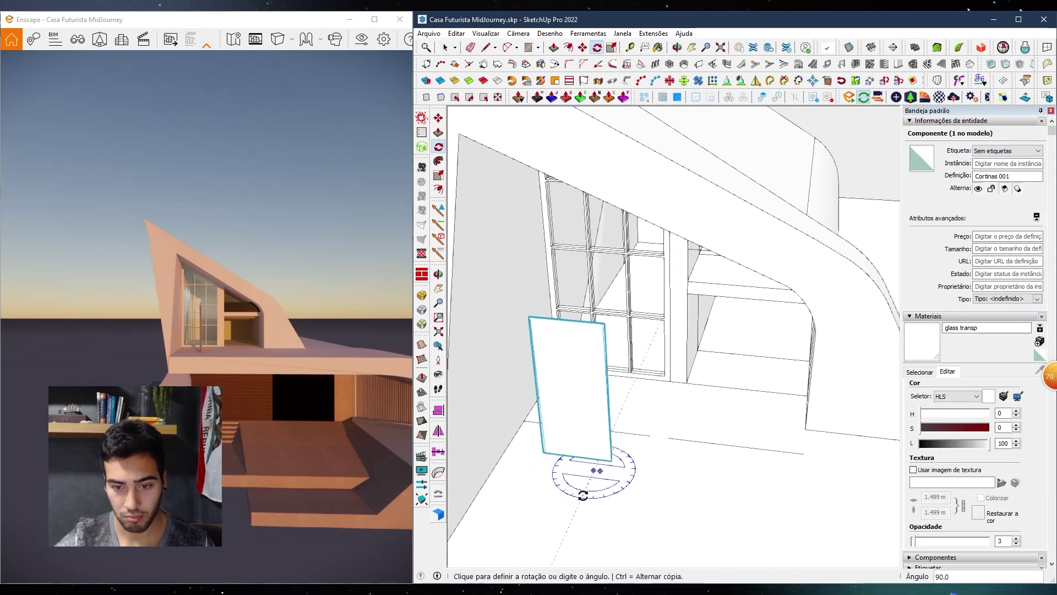
click(583, 495)
Scale the curtain along the blue axis by a factor of about 1.77 so that it spans the large window's height
key(s)
scroll(690, 291, up, 5)
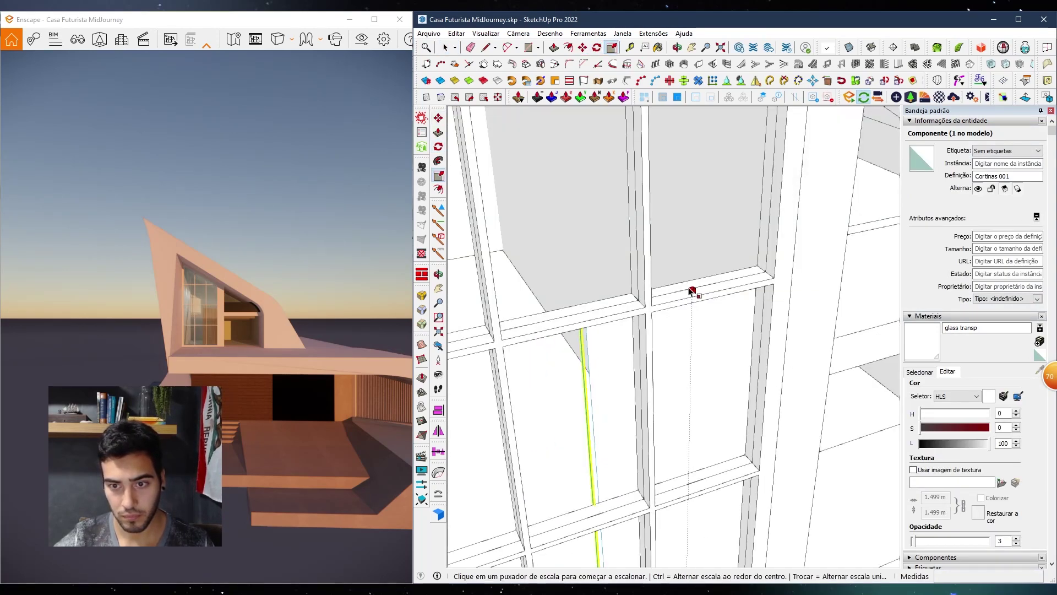
scroll(692, 229, down, 3)
middle_drag(692, 229, 564, 221)
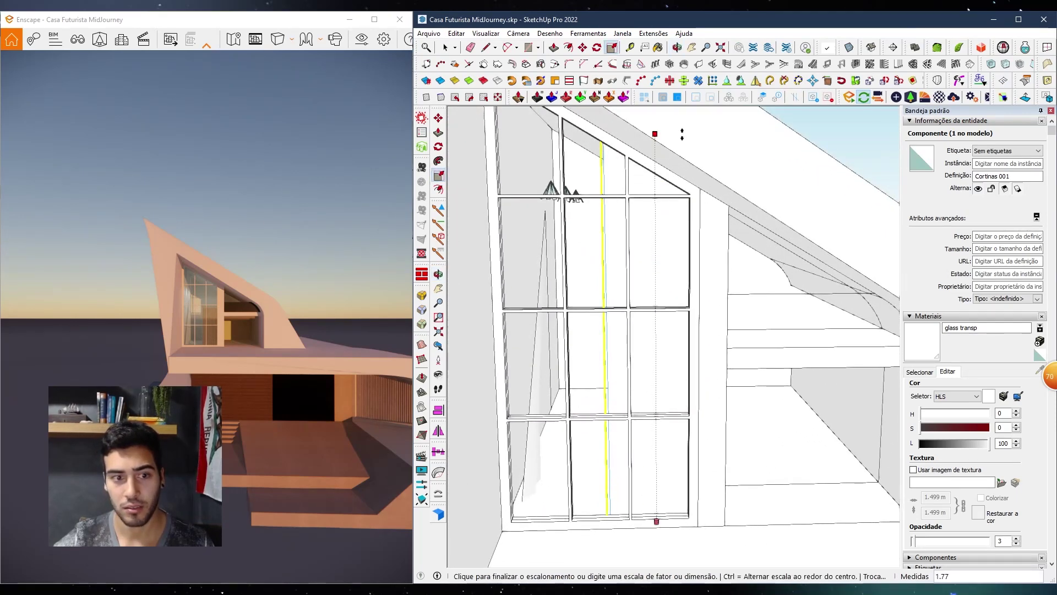
click(684, 144)
scroll(683, 358, down, 6)
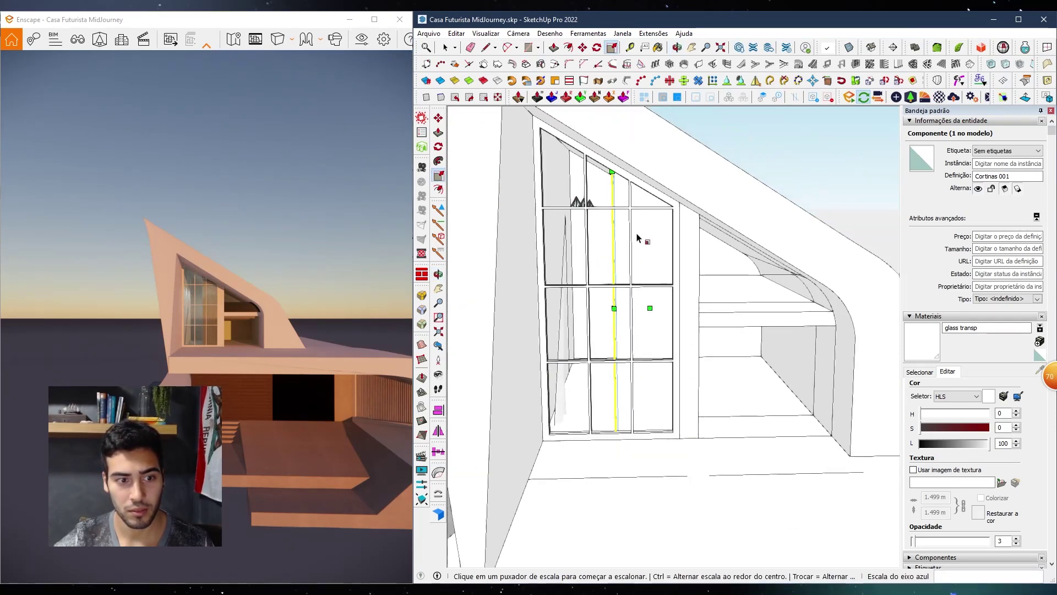
Copy the tall curtain about 2.3 m sideways to stand behind the adjacent opening
scroll(681, 359, down, 6)
shift+middle_drag(592, 403, 582, 342)
scroll(583, 343, up, 10)
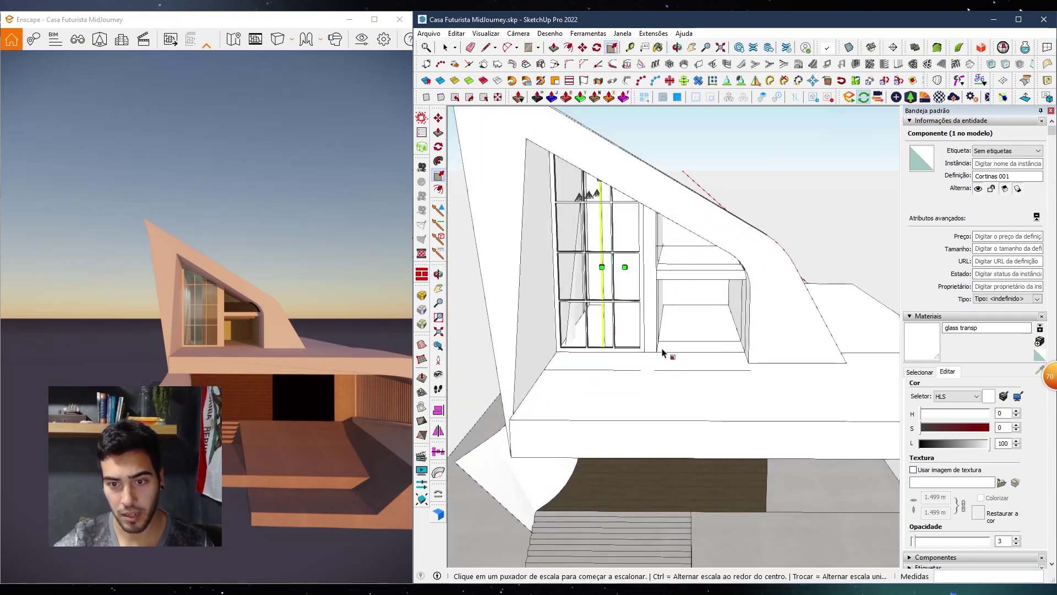
key(m)
click(599, 447)
key(ctrl)
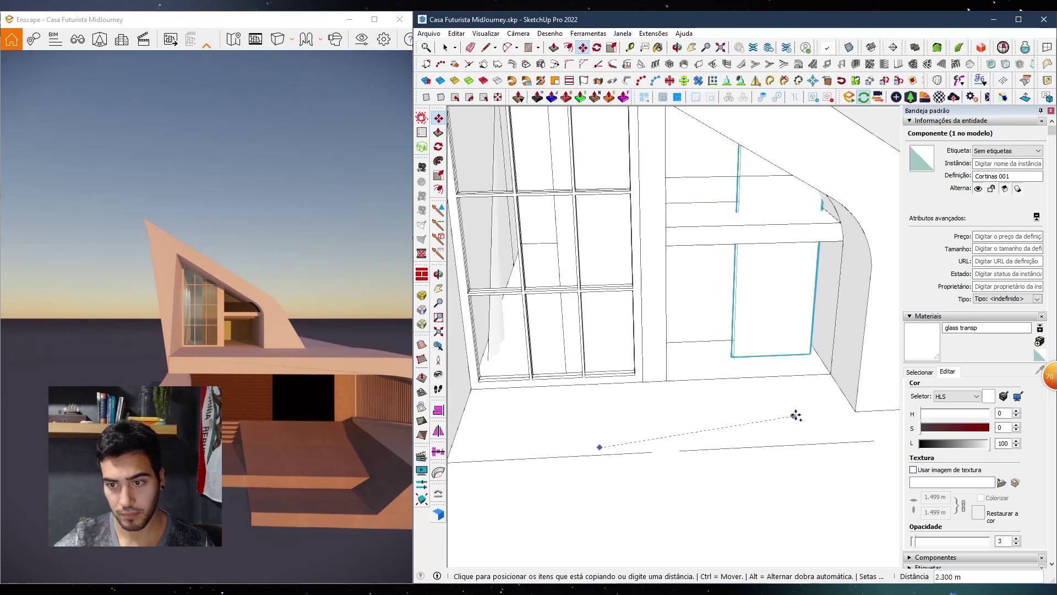
click(786, 388)
Examine the curtains behind both openings in the model and the Enscape render, and compare them with the reference image
scroll(772, 385, down, 3)
middle_drag(771, 385, 747, 263)
scroll(754, 270, down, 3)
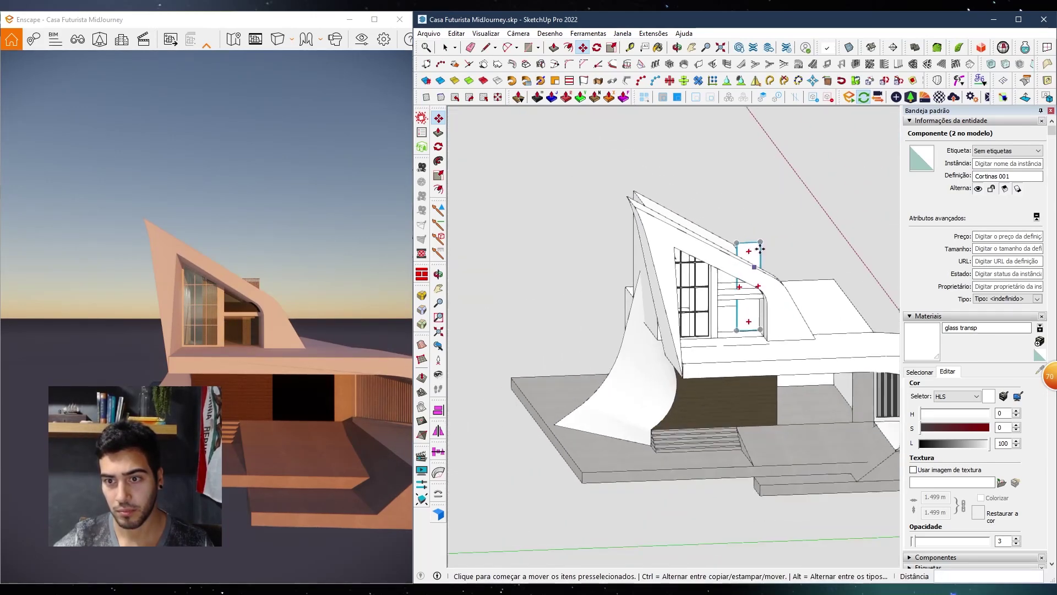
scroll(761, 250, up, 4)
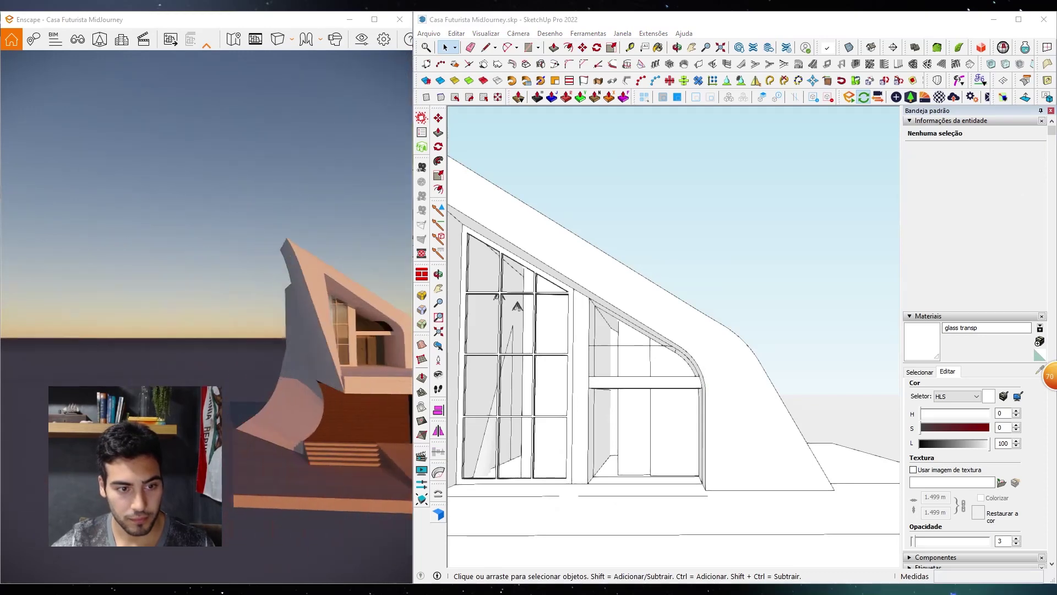
scroll(685, 460, down, 5)
middle_drag(686, 460, 798, 419)
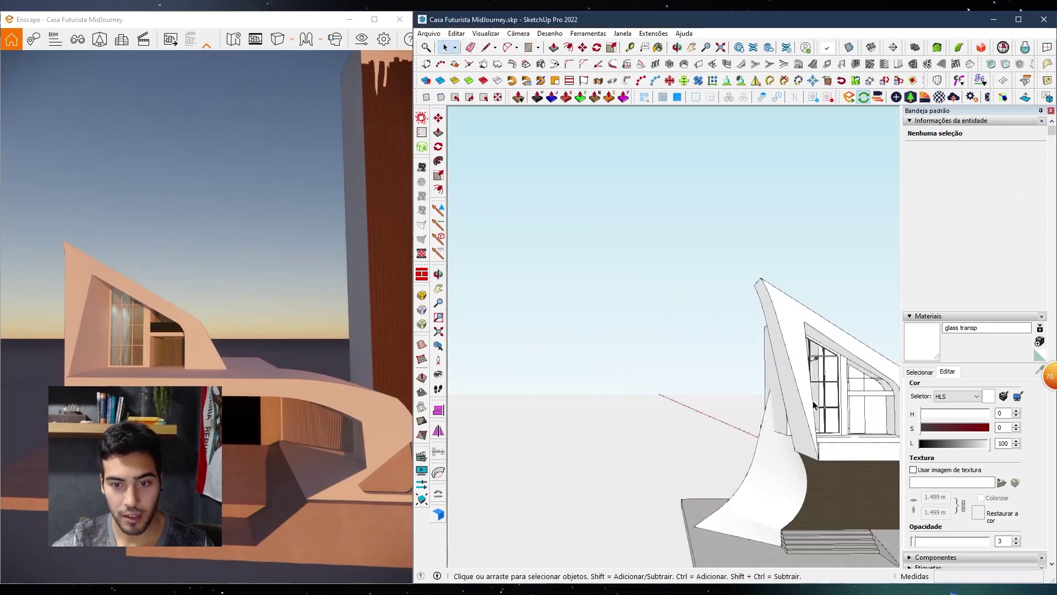
scroll(807, 410, down, 4)
click(286, 373)
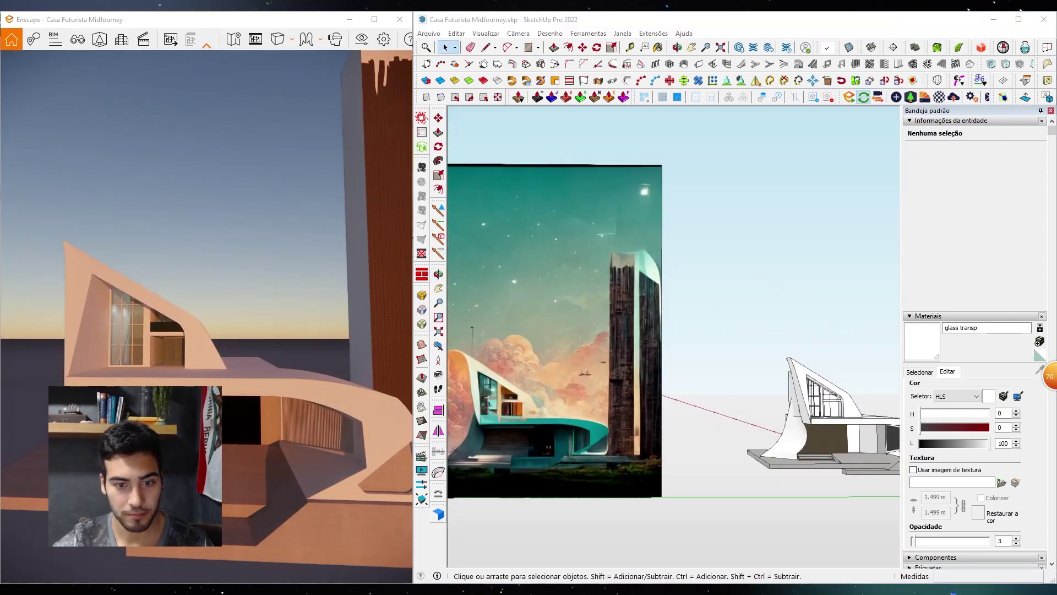
middle_drag(286, 373, 400, 368)
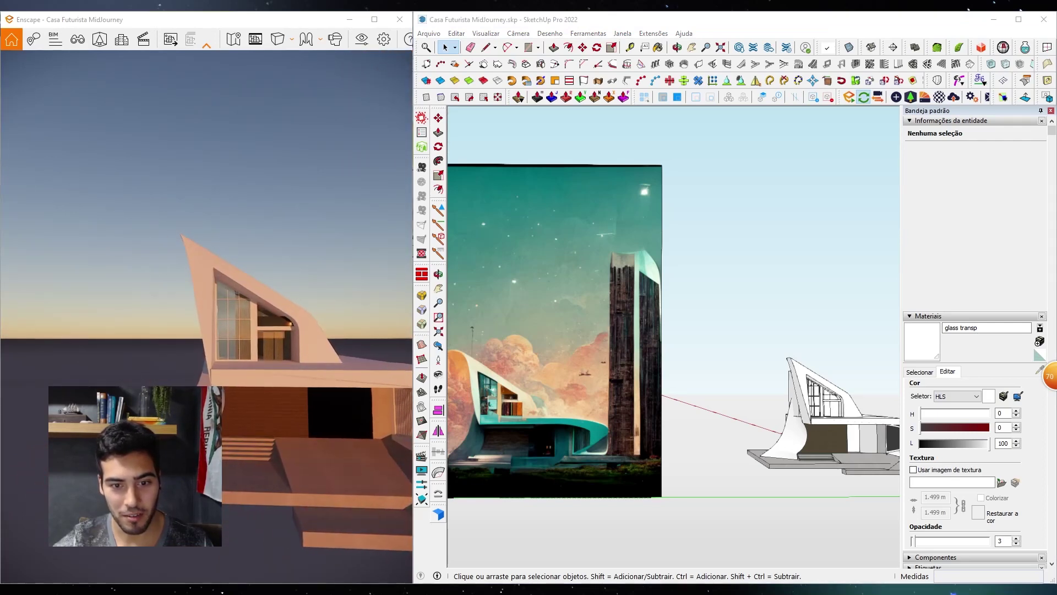
Paint the upper room's large window frame with "Metal escuro" from the SKP Material collection
click(923, 371)
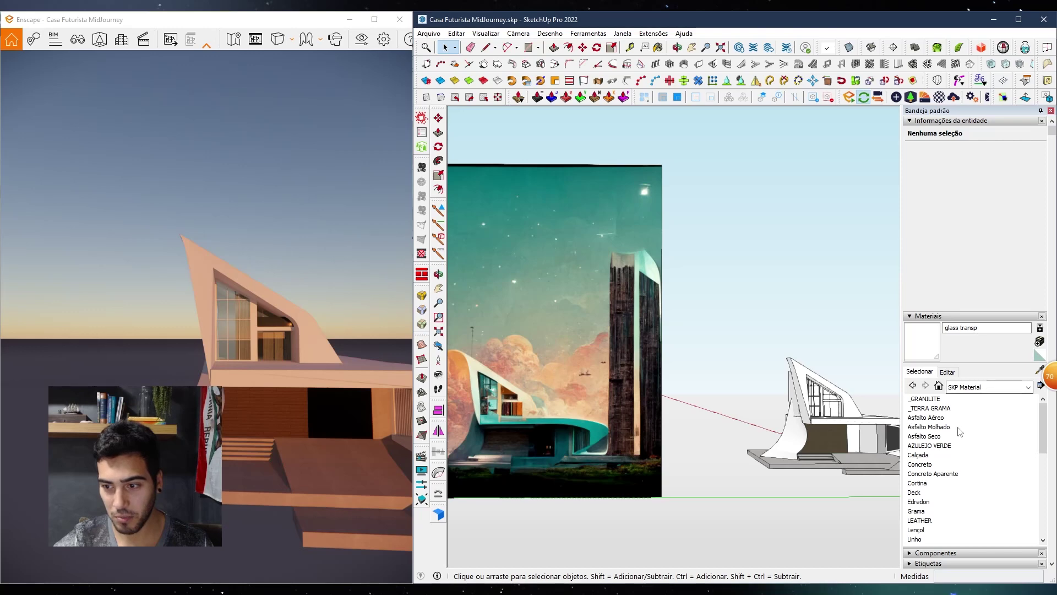
scroll(961, 428, down, 2)
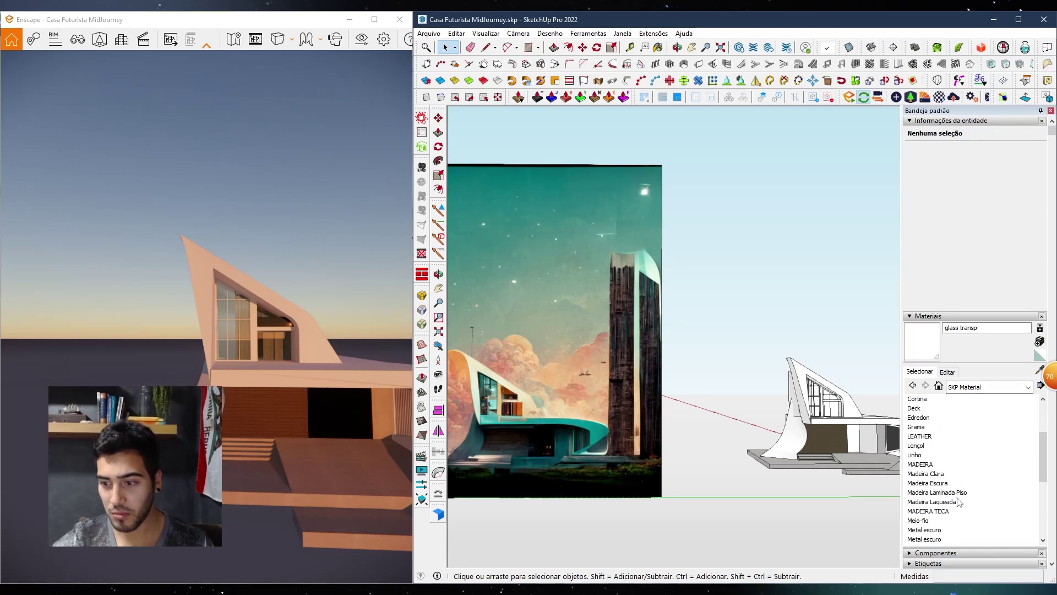
scroll(958, 504, down, 1)
click(925, 511)
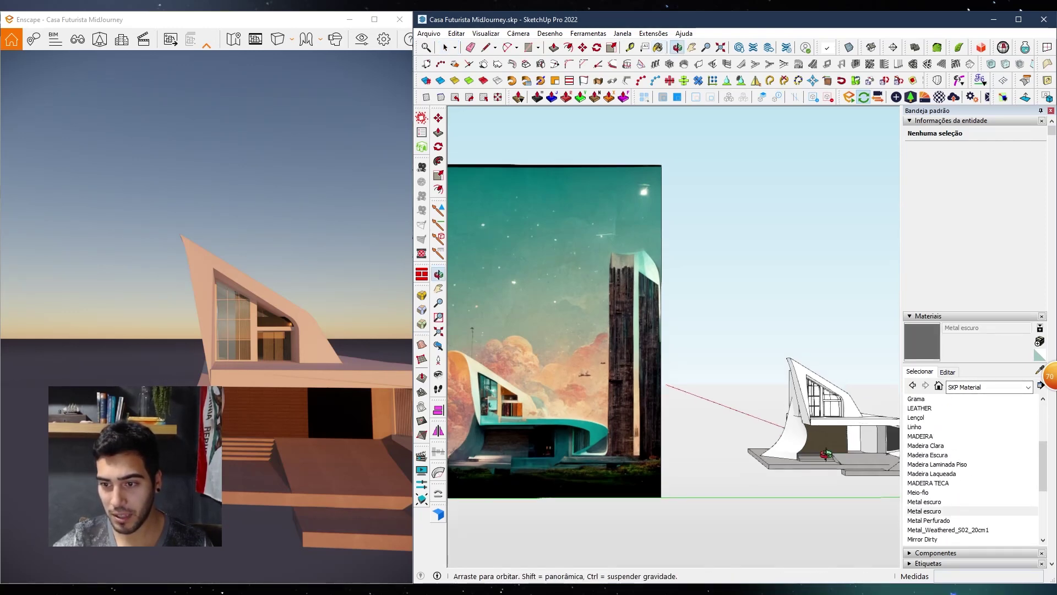
scroll(810, 387, up, 5)
click(810, 388)
scroll(812, 390, up, 6)
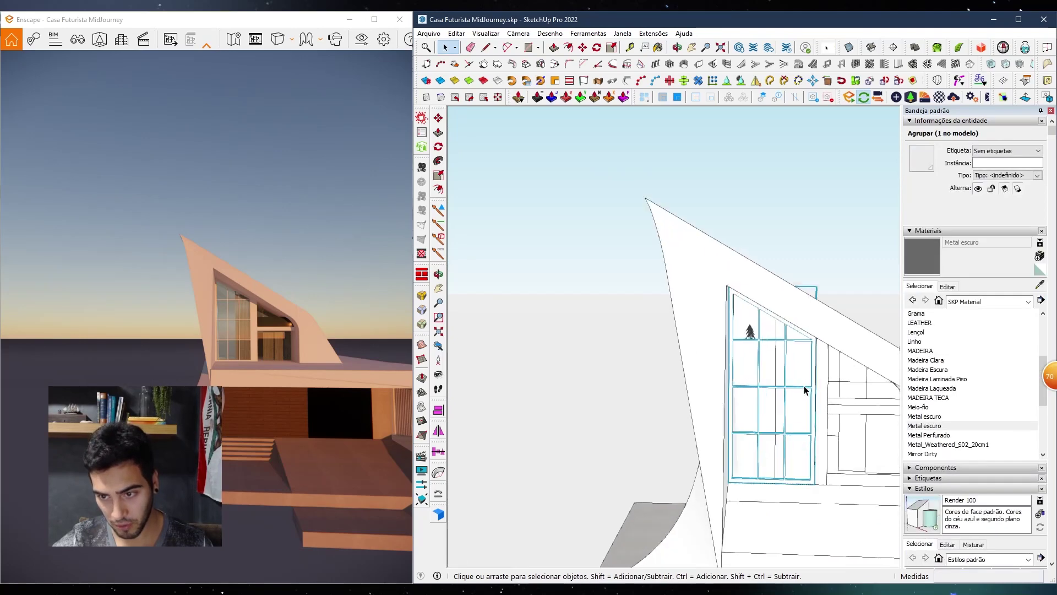
double_click(821, 393)
key(ctrl+a)
scroll(637, 272, down, 3)
key(Escape)
key(b)
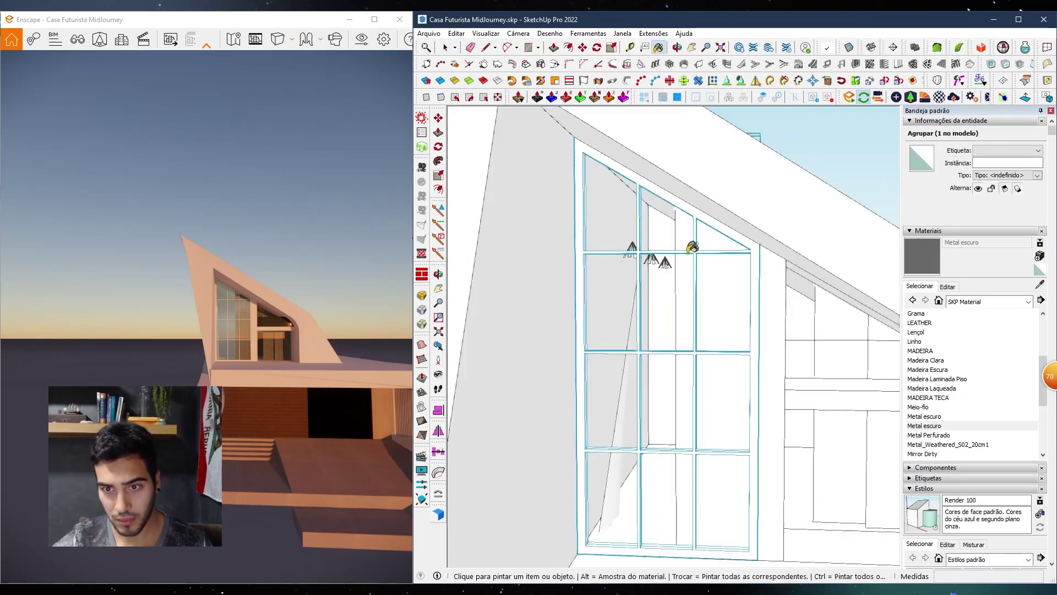
click(683, 253)
Examine the painted window frame up close and from the front in the Enscape render
drag(392, 359, 352, 336)
key(w)
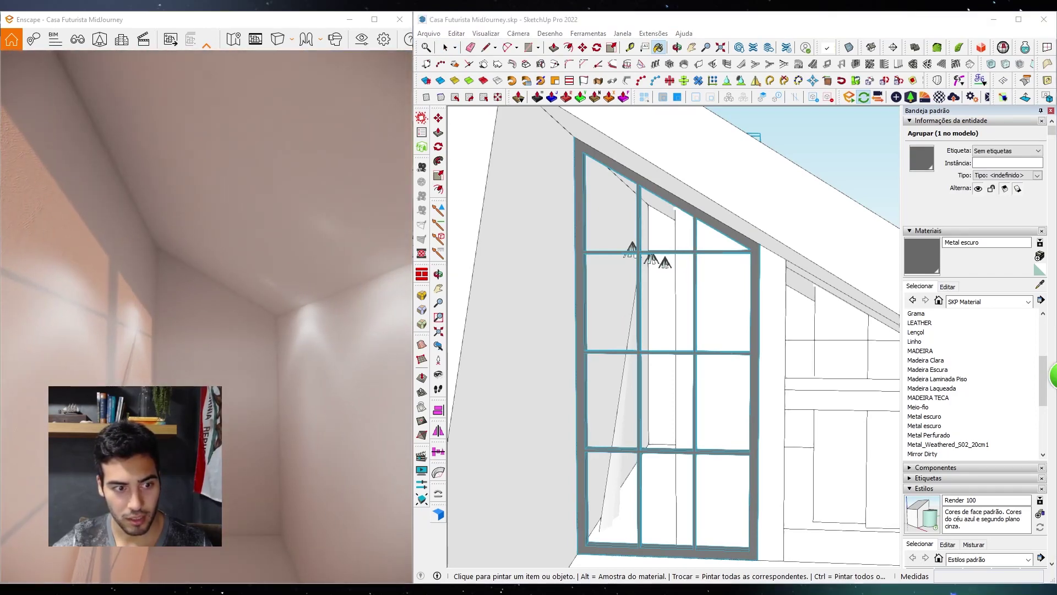
key(s)
key(s)
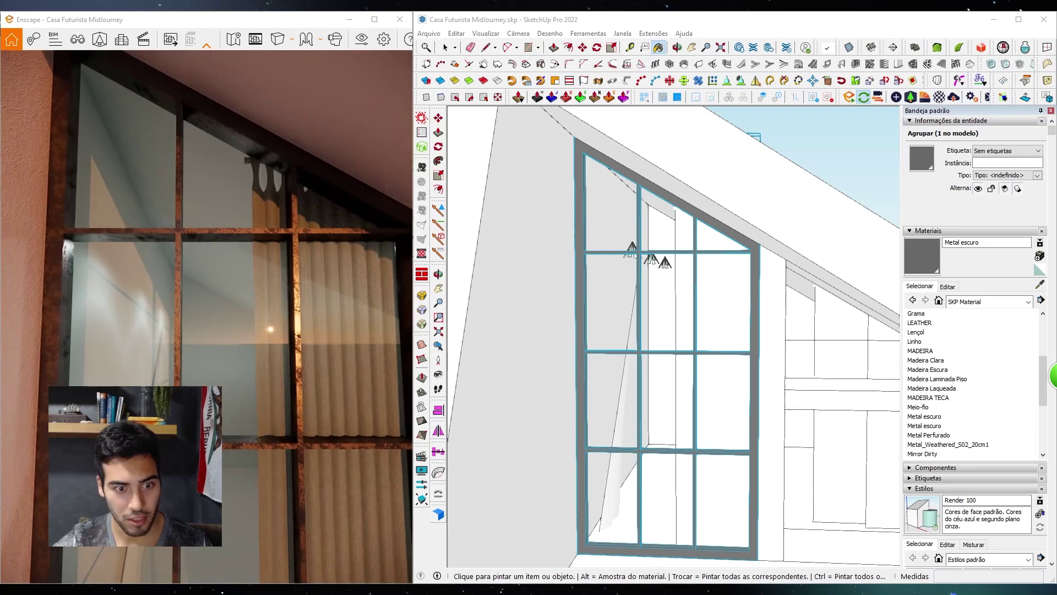
middle_drag(600, 377, 623, 375)
key(space)
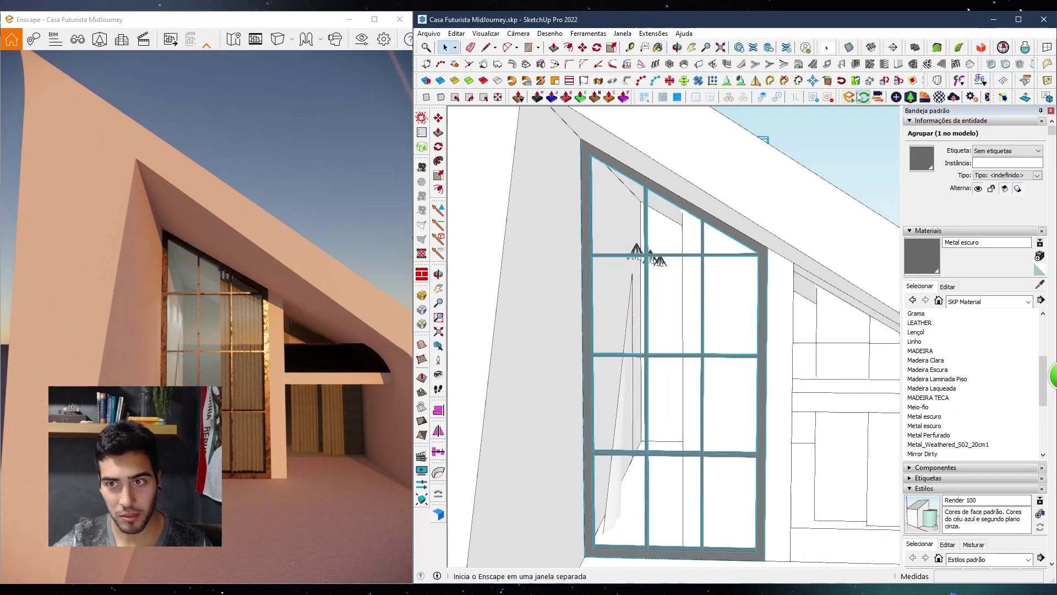
Set the height map amount of the "Metal escuro" material to 0.47 in the Enscape material editor
click(896, 98)
click(409, 105)
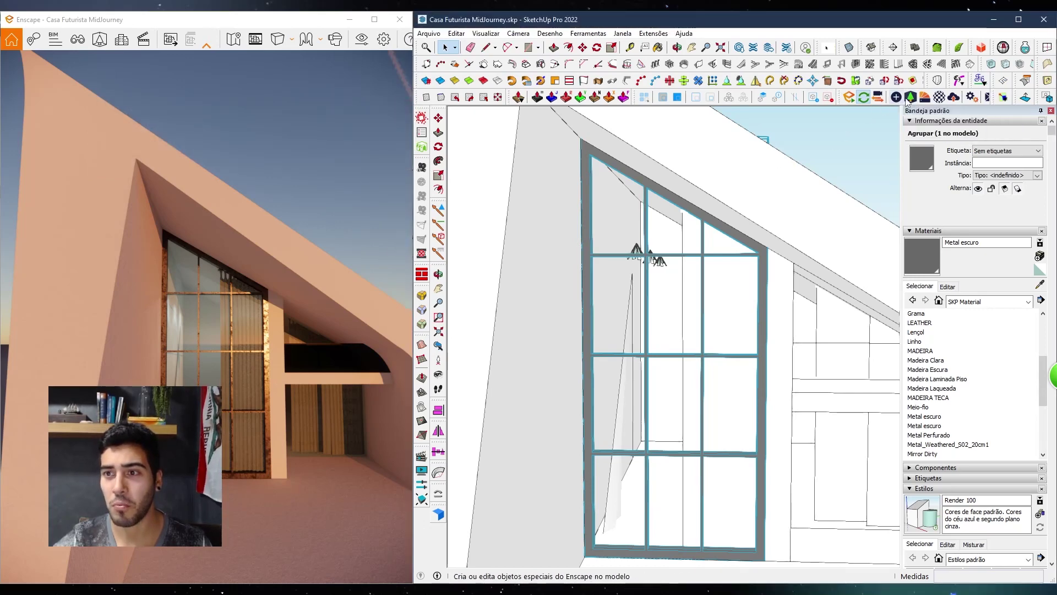
click(930, 99)
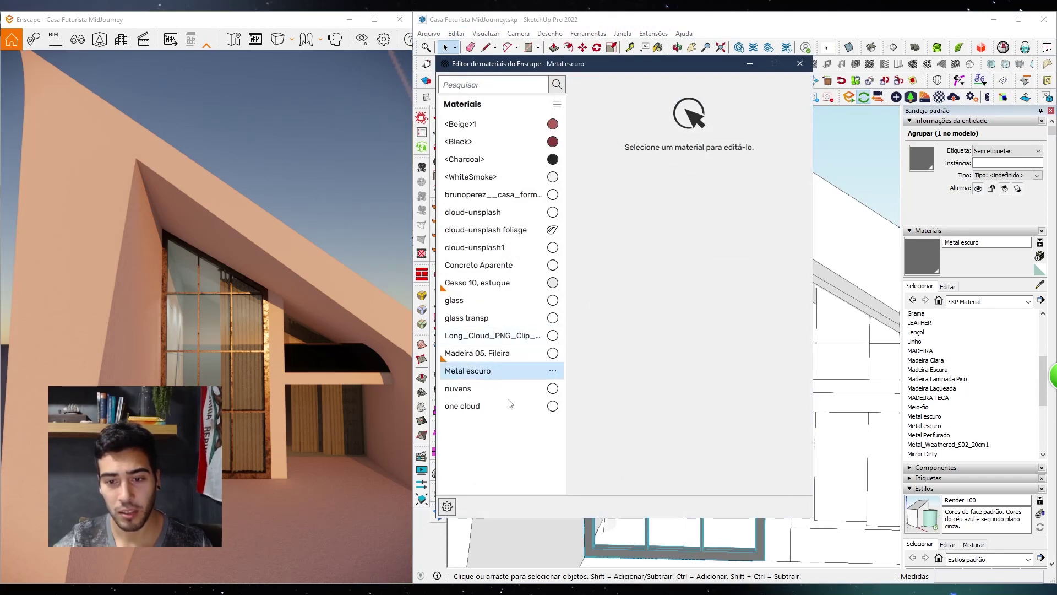
scroll(809, 319, down, 2)
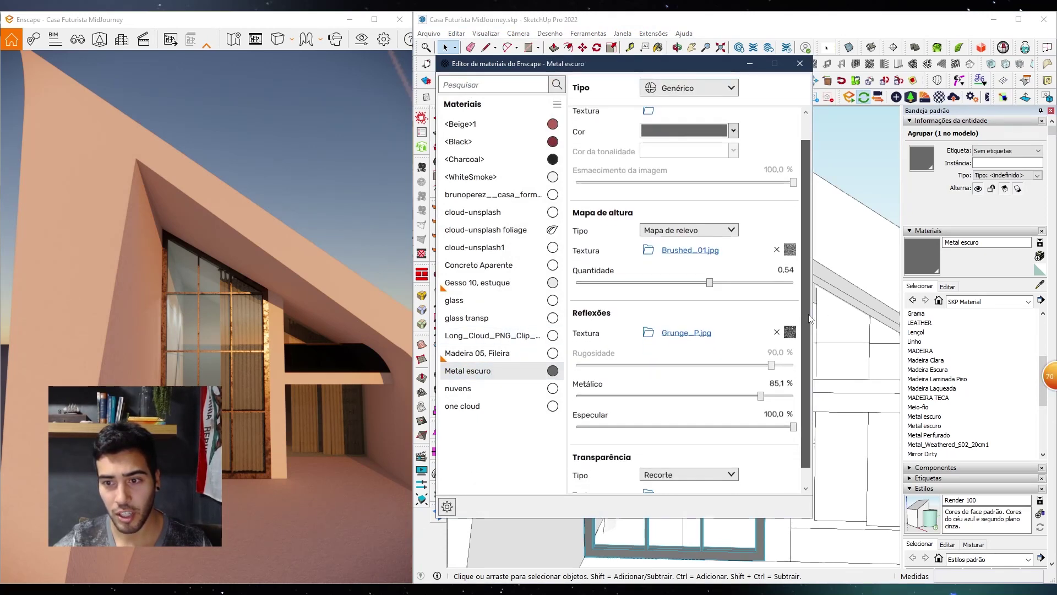
drag(711, 284, 709, 285)
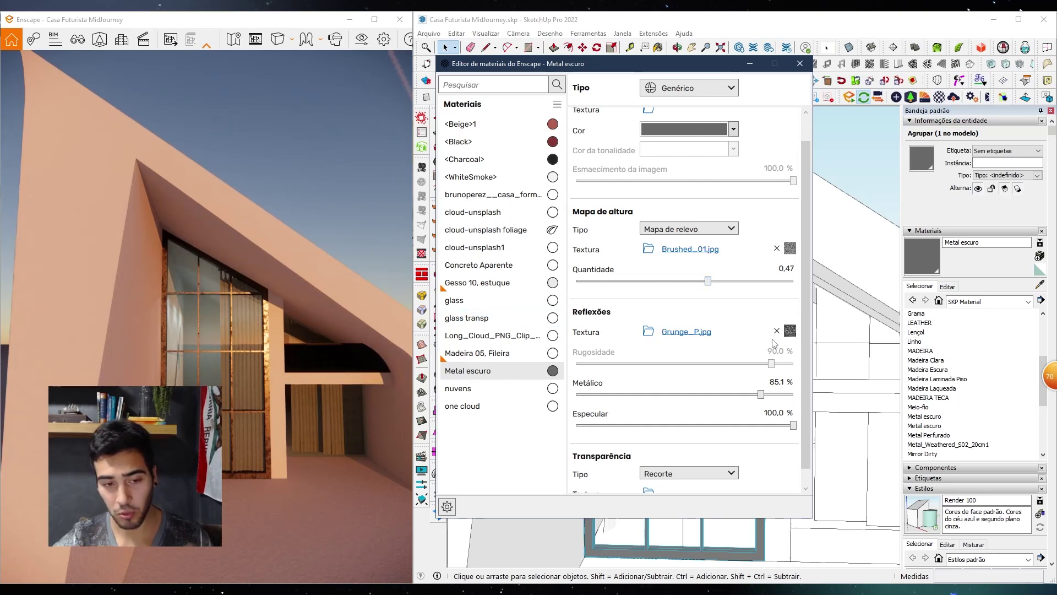
Set the "Metal escuro" roughness texture Grunge_P.jpg to 20% brightness and turn off its inversion
click(693, 333)
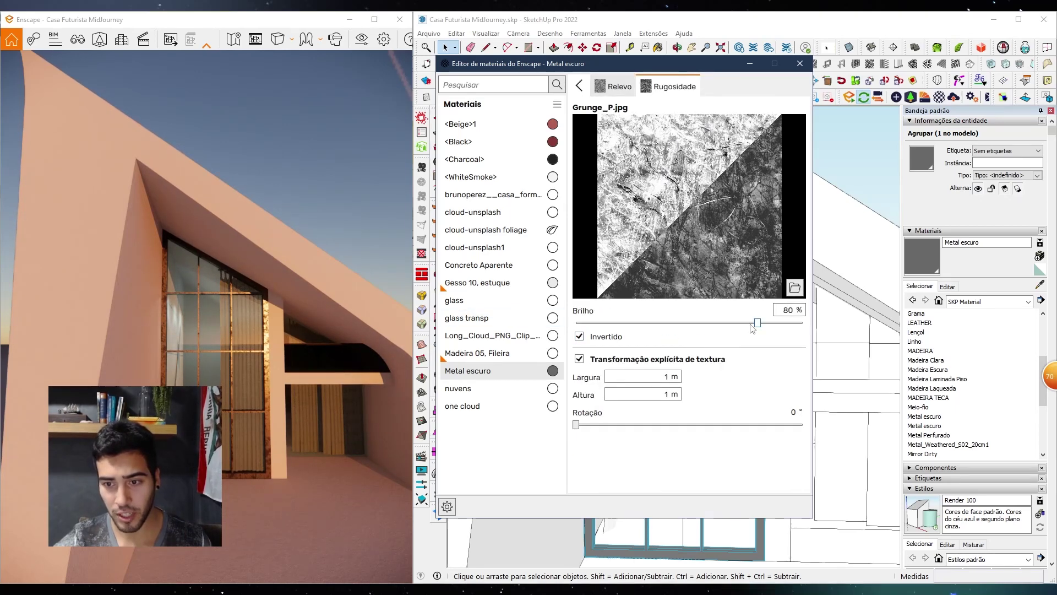
drag(758, 324, 737, 323)
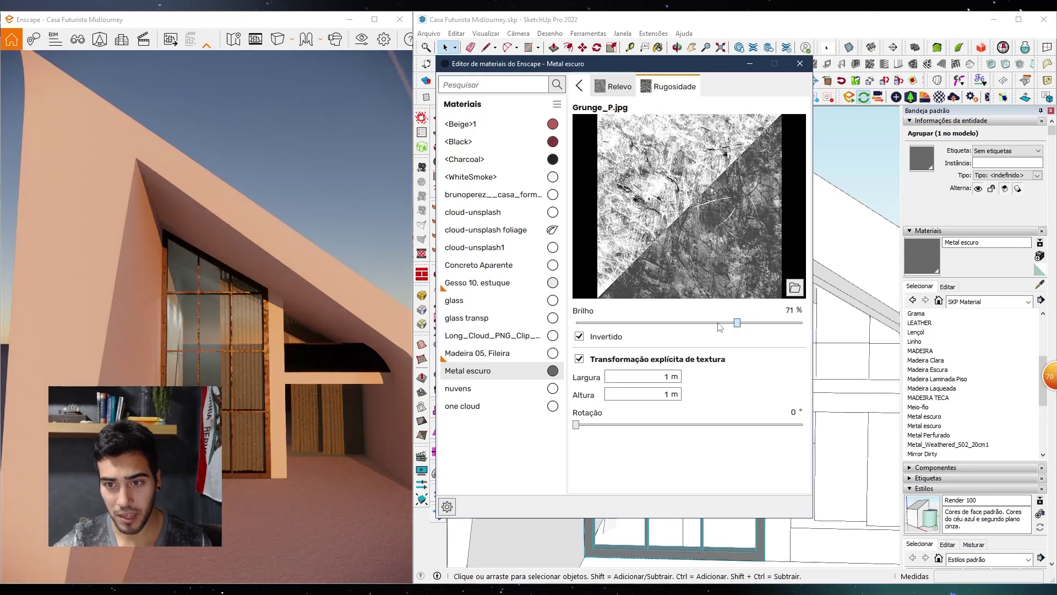
click(712, 322)
drag(576, 323, 643, 327)
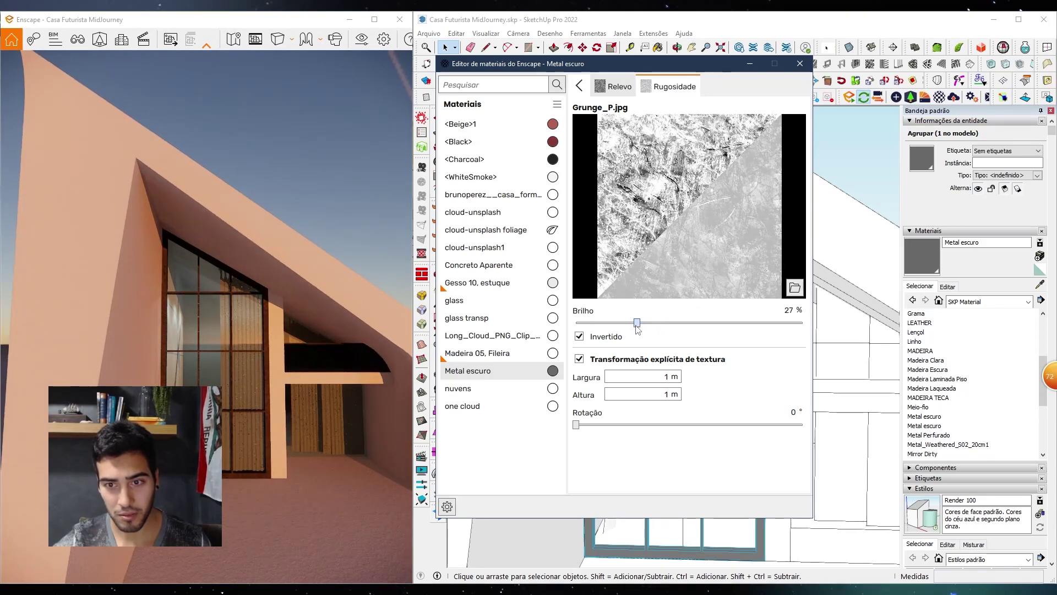
click(621, 323)
click(608, 337)
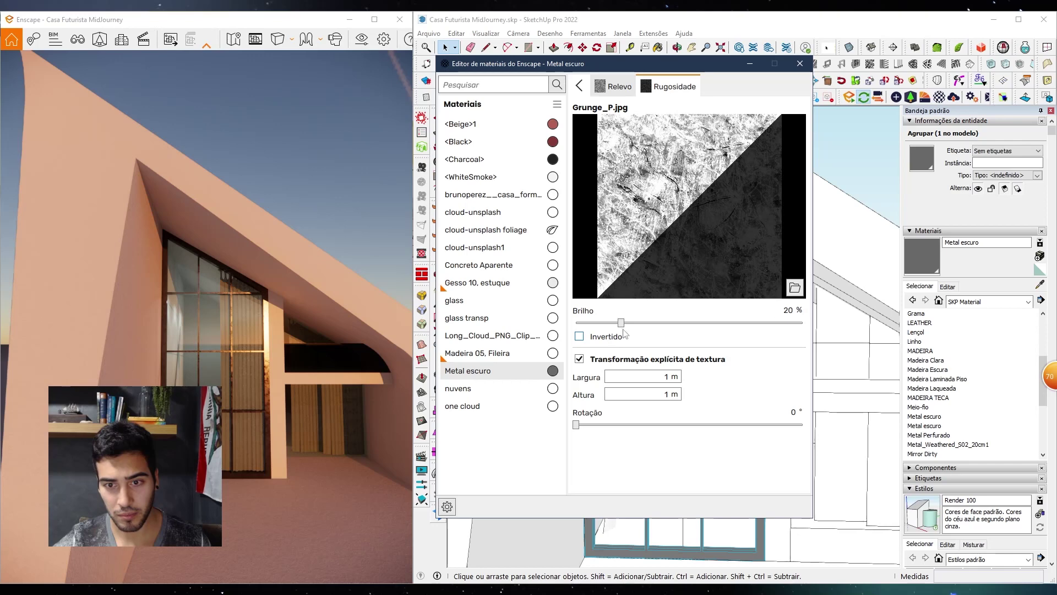
click(581, 86)
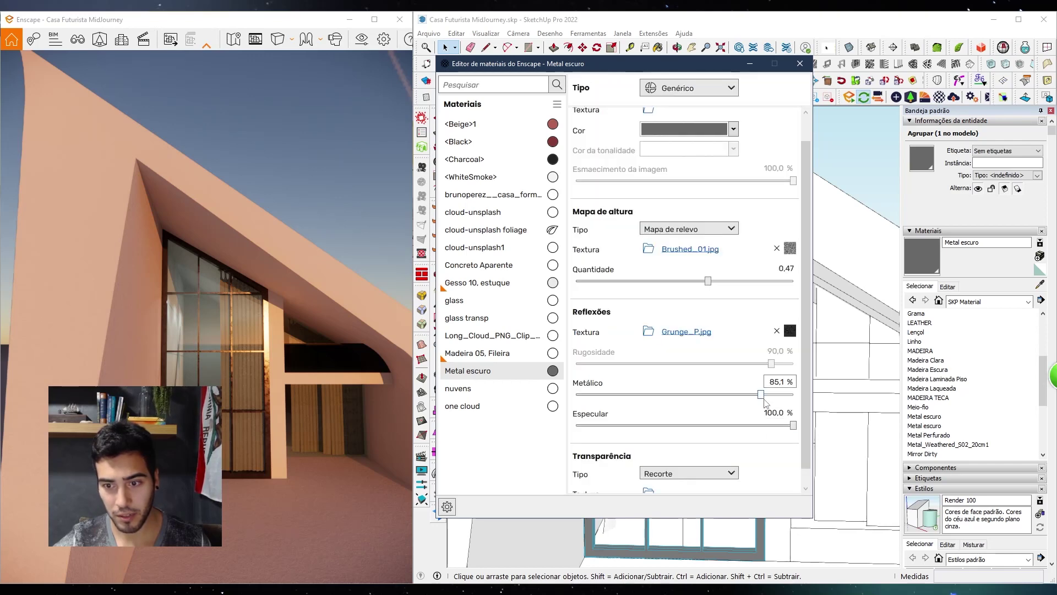
Set the "Metal escuro" material's metallic value to 0.8% and its specular value to 58.2%
drag(763, 402, 706, 402)
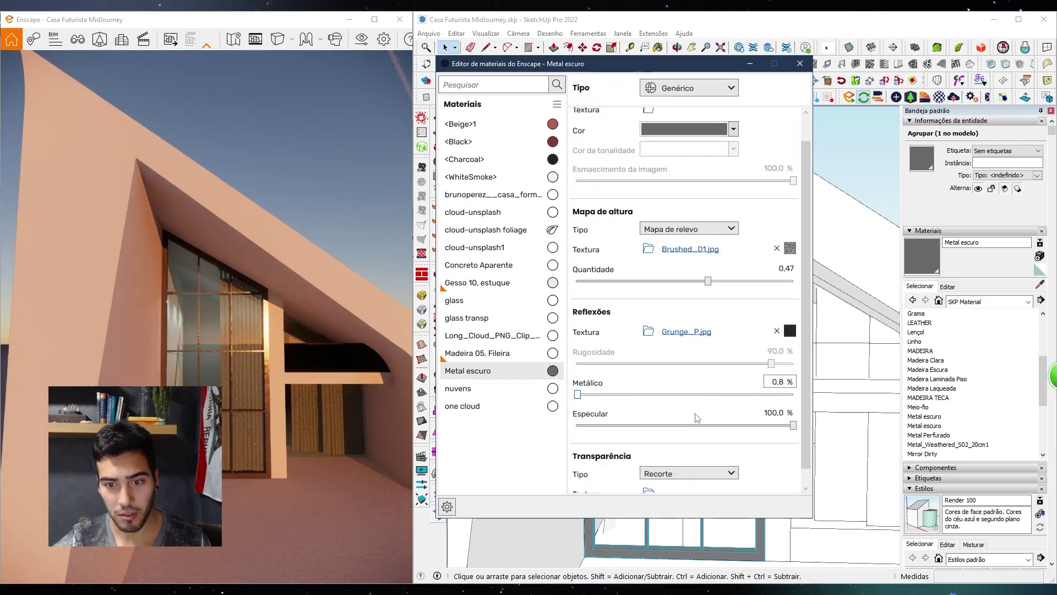
drag(793, 425, 526, 431)
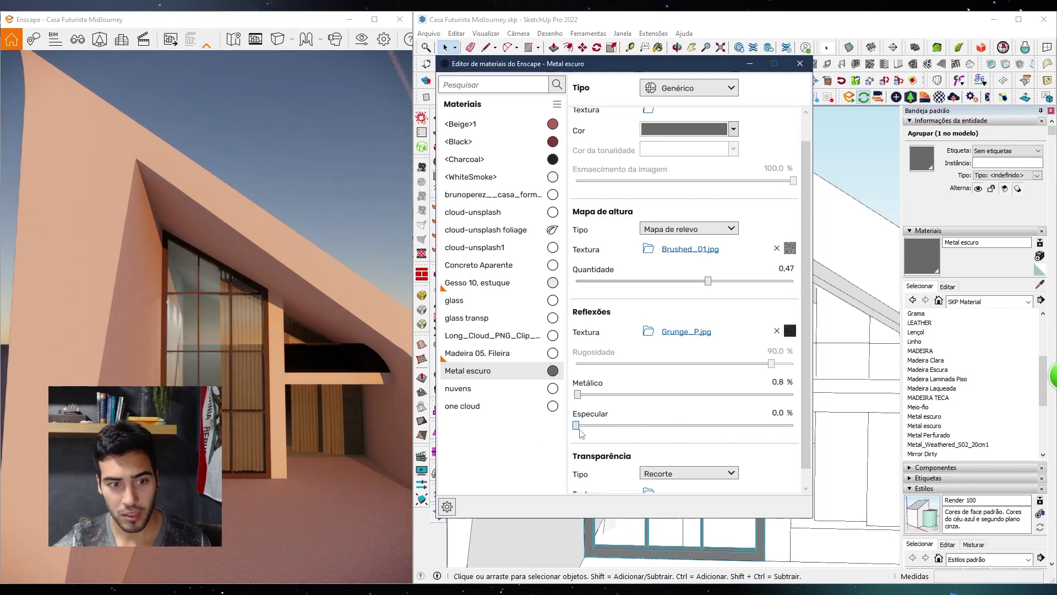
drag(624, 427, 626, 428)
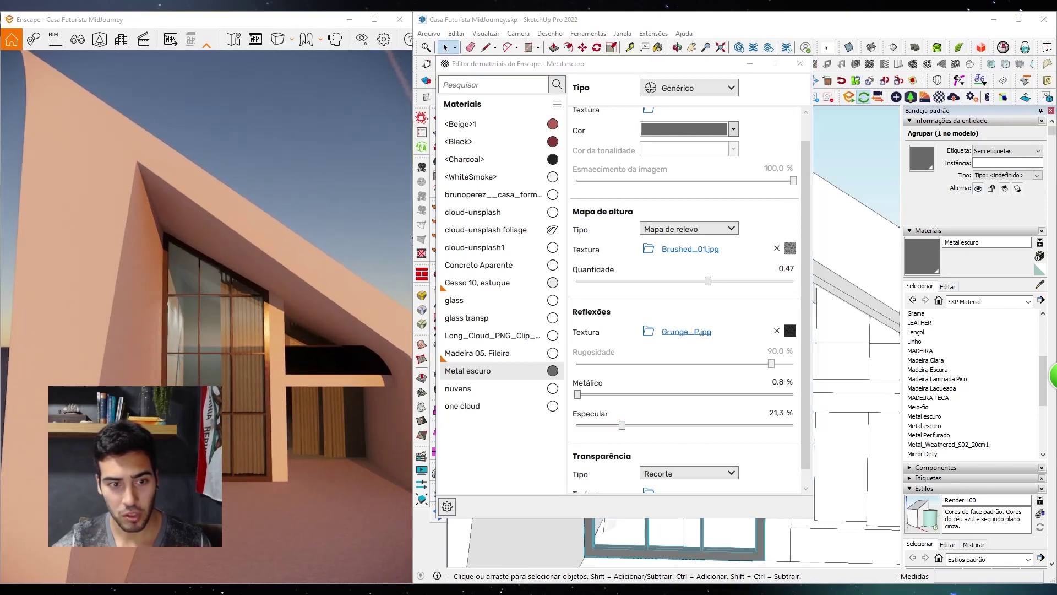
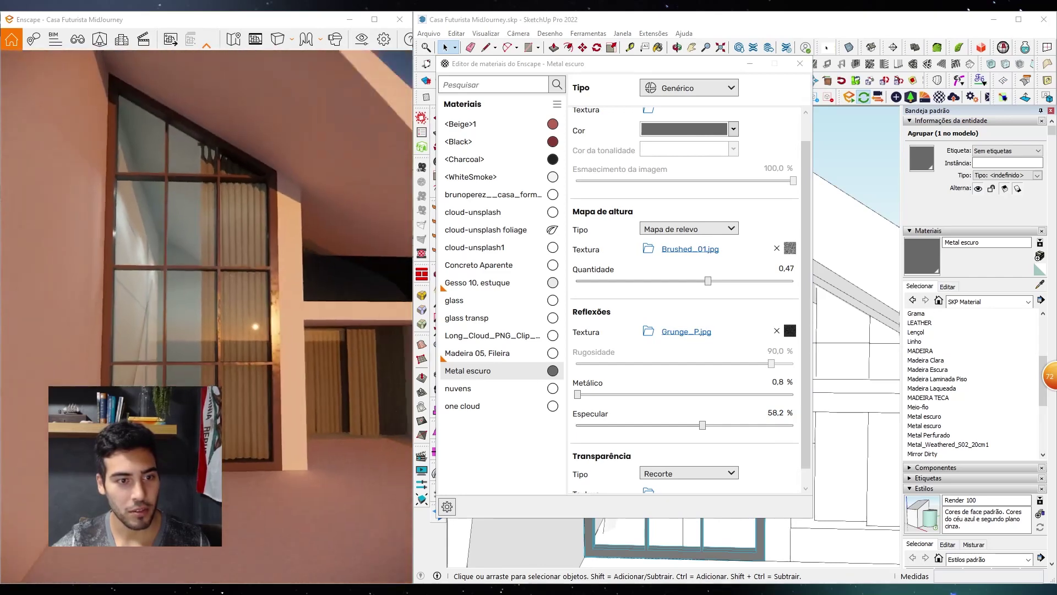
Examine the house's lower level and slatted opening in the Midjourney reference image
click(809, 48)
scroll(563, 440, down, 5)
shift+middle_drag(563, 441, 853, 350)
click(578, 324)
shift+middle_drag(578, 325, 848, 303)
shift+middle_drag(529, 311, 649, 297)
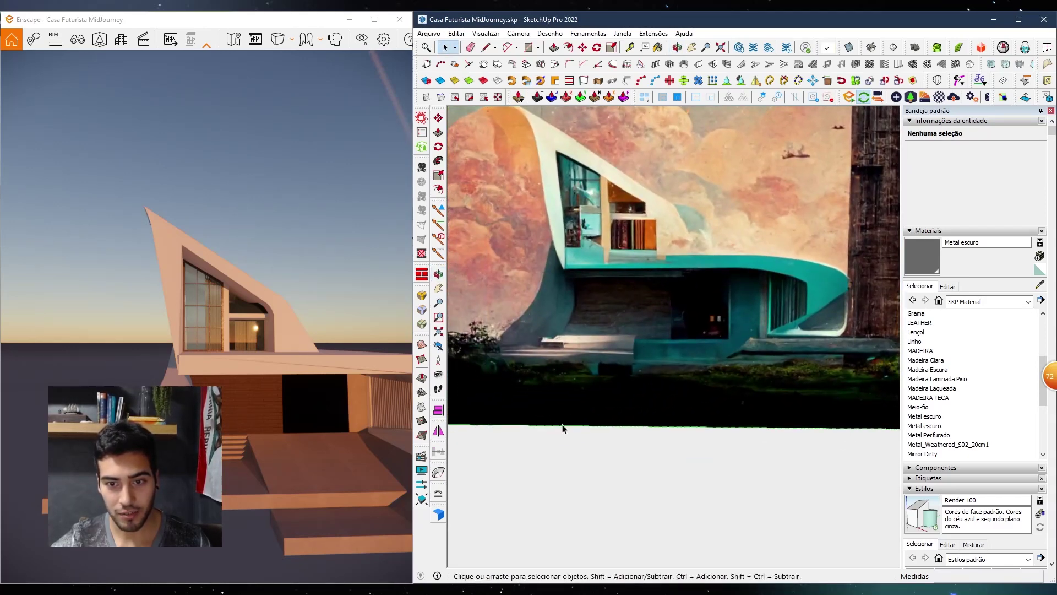
Examine the slatted panel under the curved roof and the surfaces around it in the model
click(946, 371)
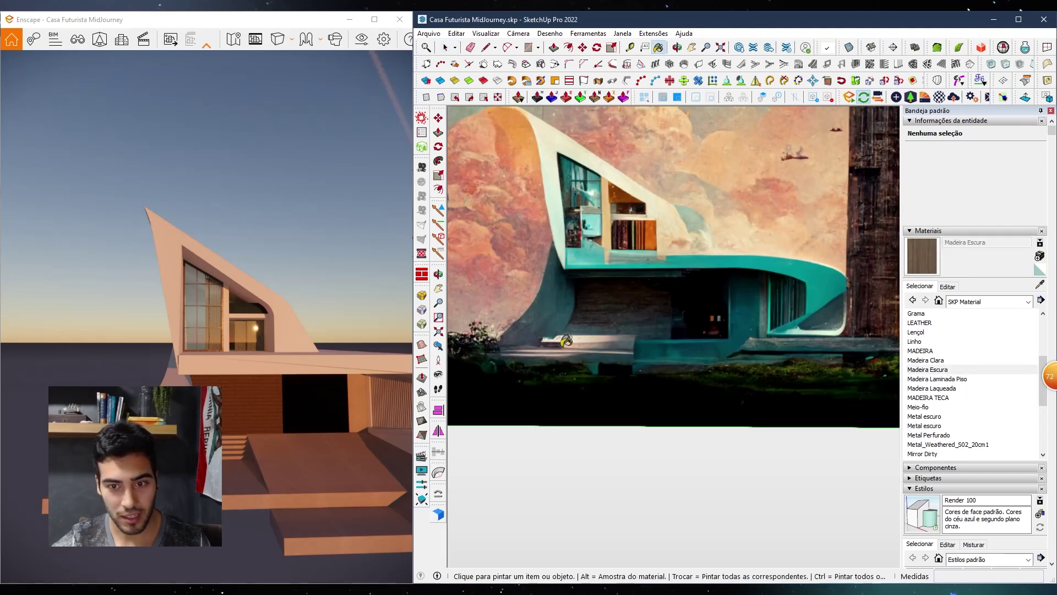
scroll(565, 341, down, 10)
scroll(606, 341, up, 6)
middle_drag(625, 364, 622, 455)
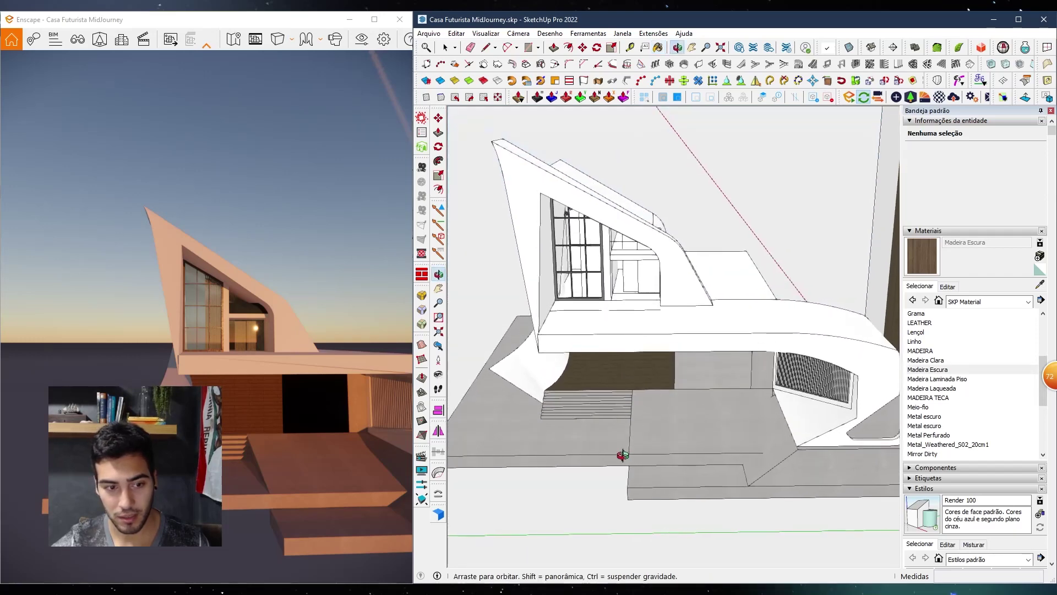
scroll(585, 348, down, 5)
middle_drag(595, 380, 762, 348)
scroll(763, 348, up, 8)
scroll(763, 352, up, 2)
key(space)
click(766, 373)
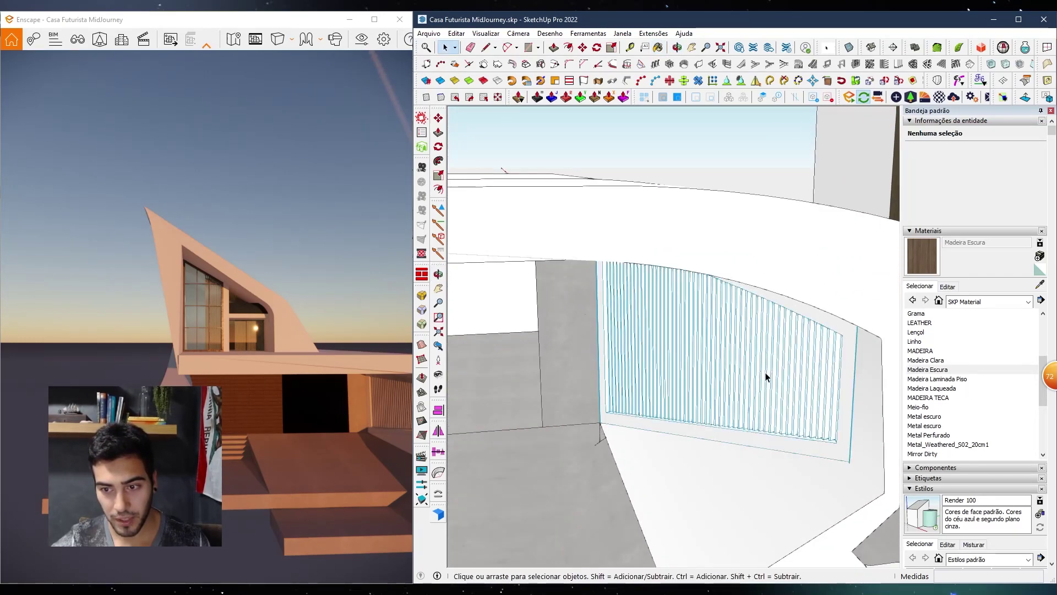
scroll(765, 372, up, 2)
middle_drag(765, 372, 774, 335)
scroll(774, 335, down, 10)
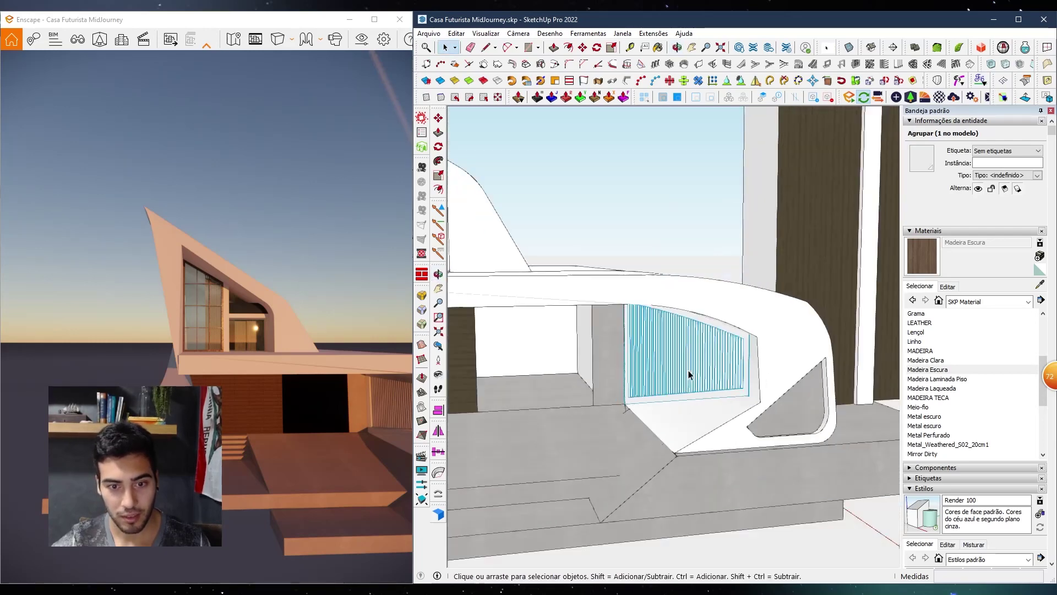
mouse_move(688, 370)
shift+middle_down()
mouse_move(731, 329)
mouse_move(708, 332)
shift+middle_up()
shift+middle_drag(791, 334, 688, 330)
click(842, 424)
scroll(811, 338, up, 5)
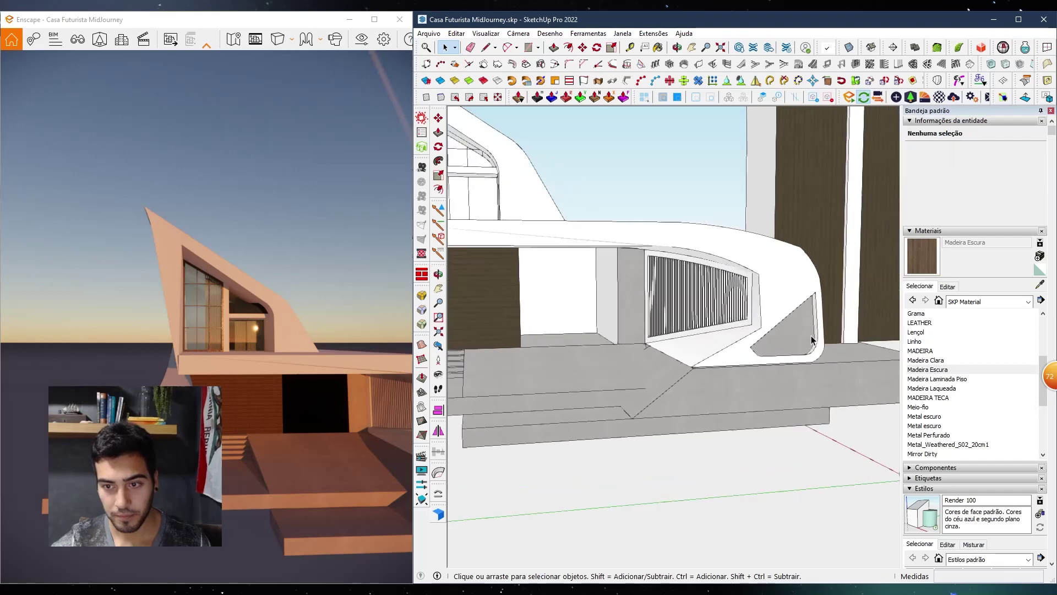
scroll(807, 336, down, 2)
scroll(771, 308, up, 3)
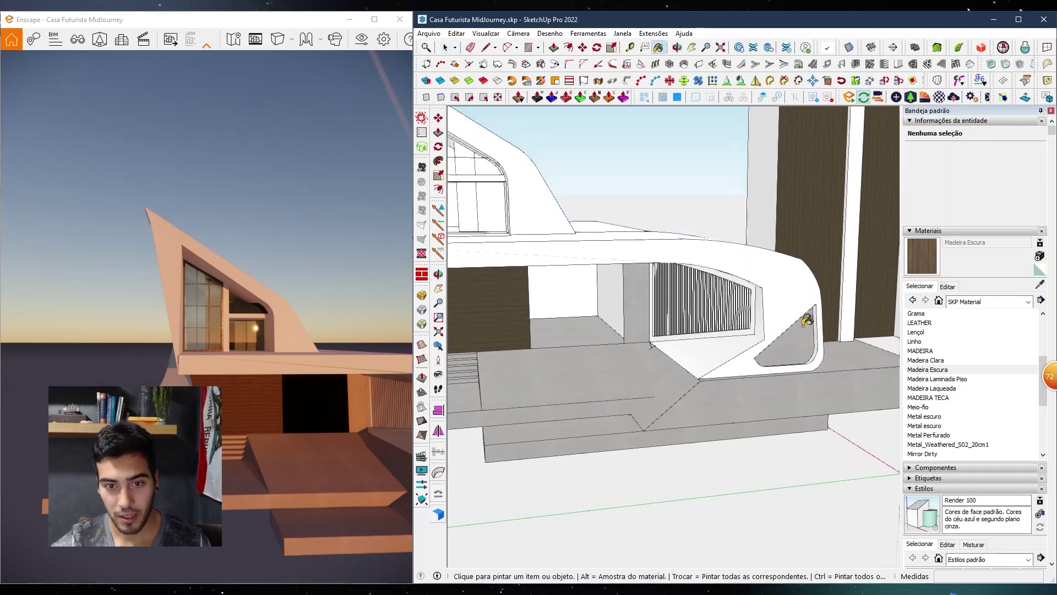
Sample "Concreto Aparente" from the model and paint the group of vertical slats under the curved roof with it
alt+click(712, 305)
key(space)
click(712, 304)
scroll(712, 302, up, 3)
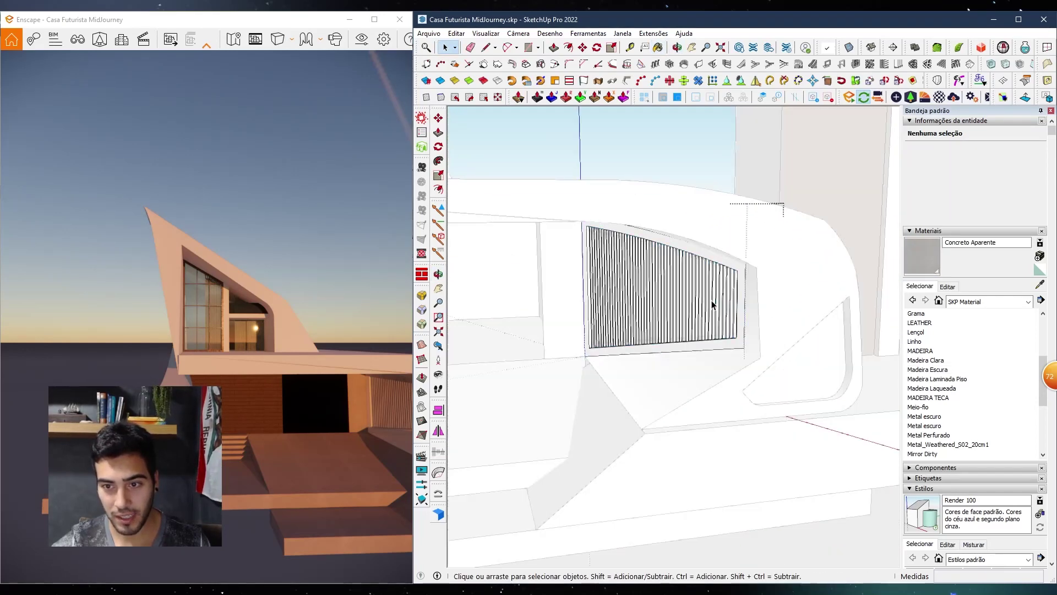
key(b)
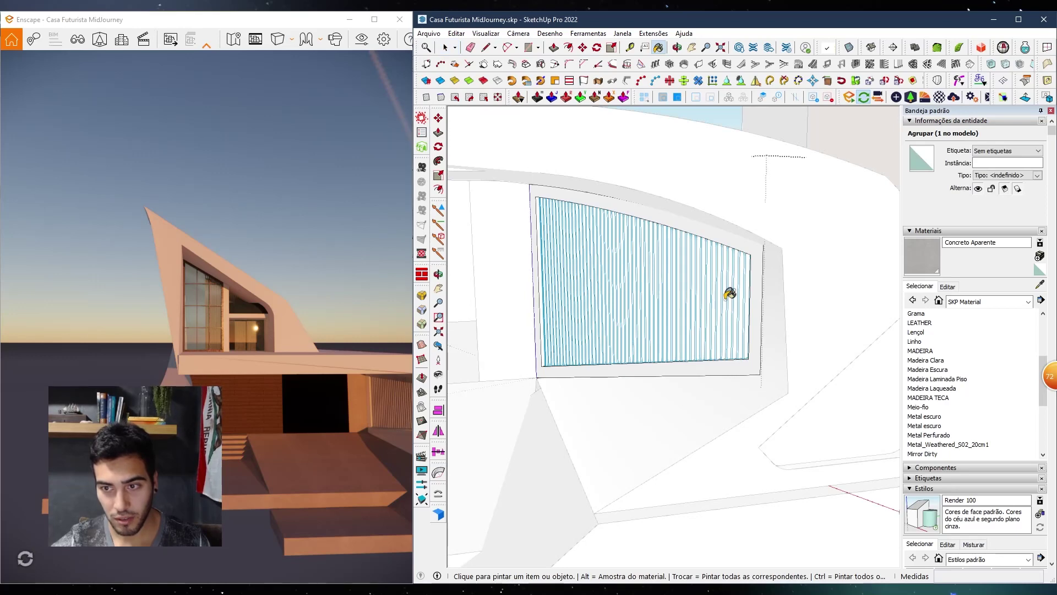
click(707, 299)
mouse_move(709, 297)
middle_down()
mouse_move(720, 283)
mouse_move(711, 298)
middle_up()
key(space)
scroll(718, 299, down, 2)
key(Escape)
scroll(718, 299, down, 2)
key(Escape)
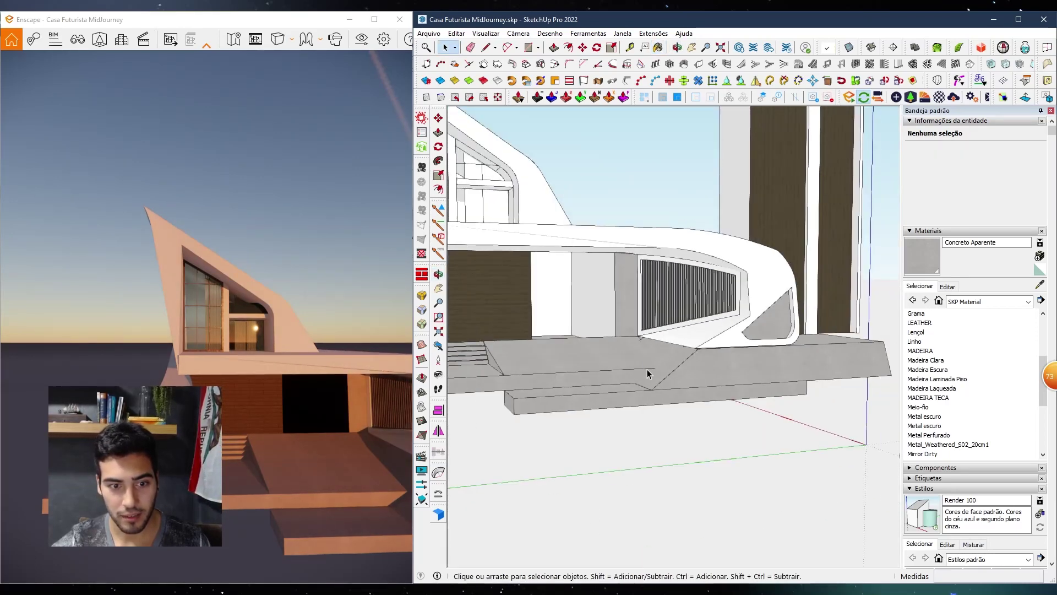
Repaint the ground-floor wooden wall beside the stairs with "Madeira Escura" from the SKP Material collection
scroll(661, 366, down, 2)
scroll(660, 365, down, 1)
middle_drag(659, 364, 613, 342)
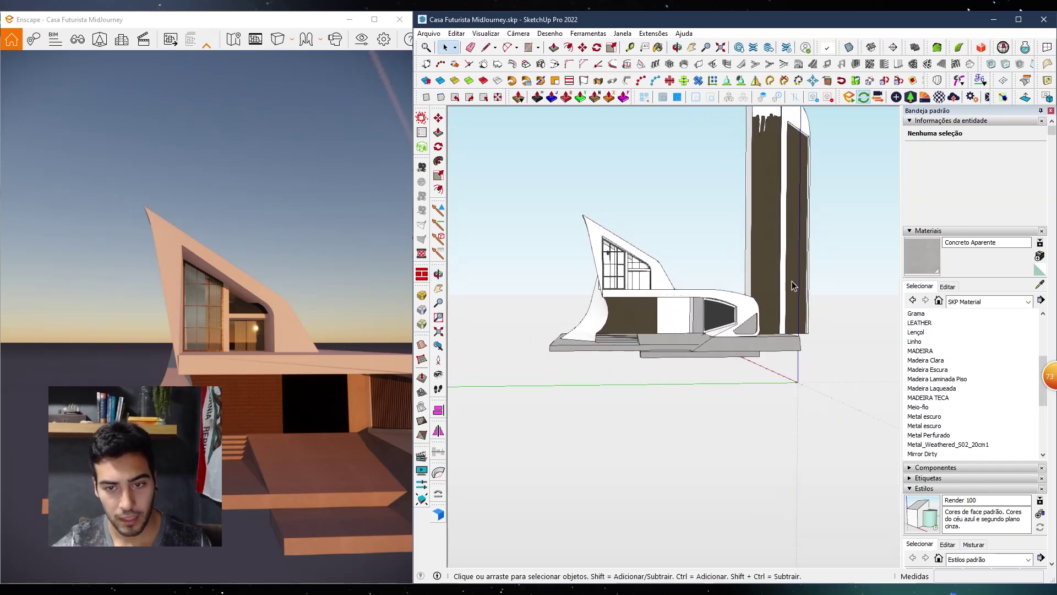
click(955, 371)
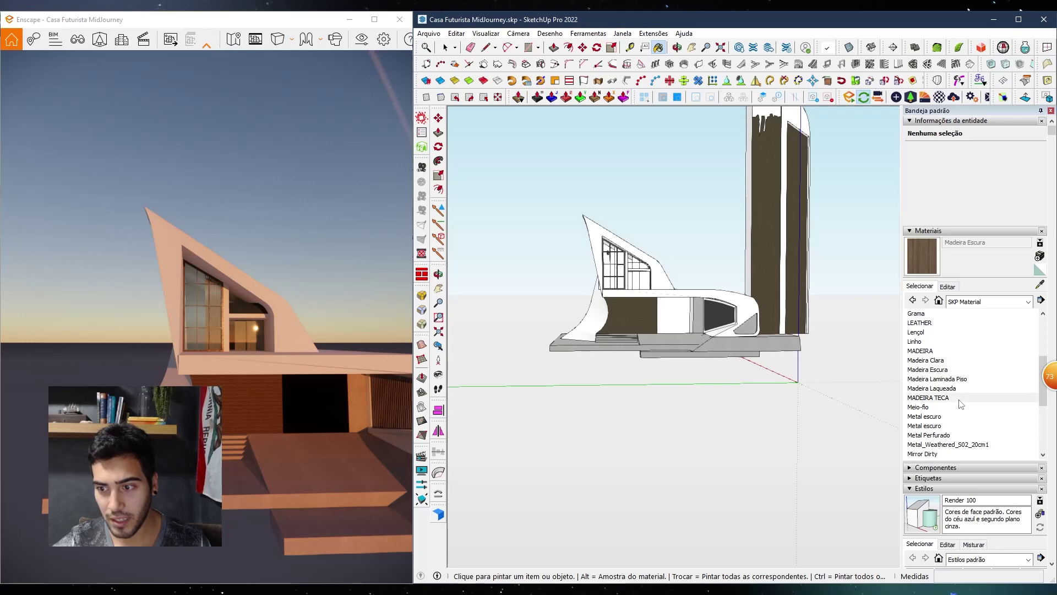
click(959, 400)
click(954, 380)
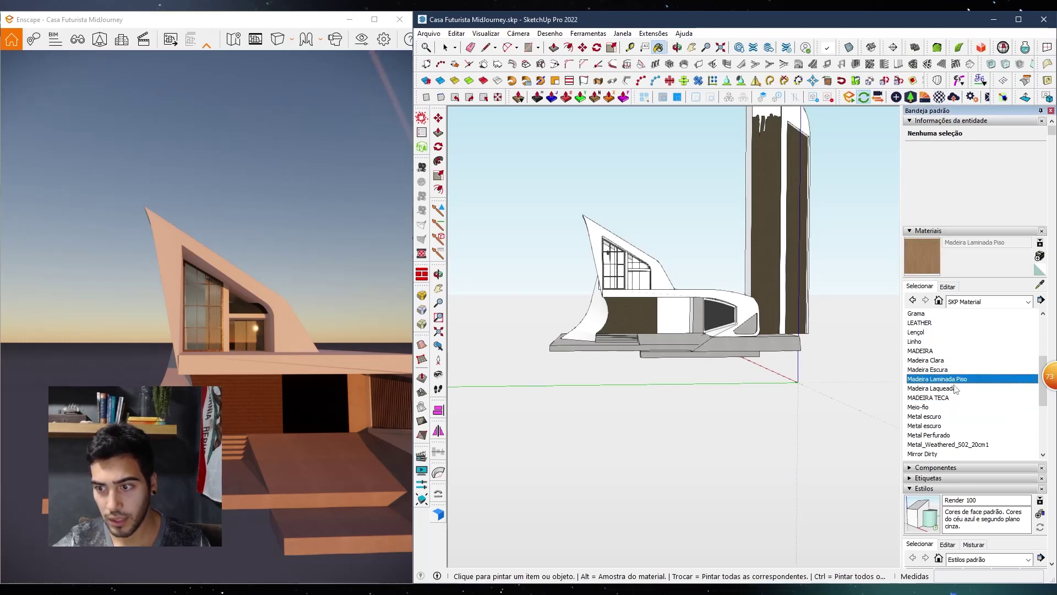
click(956, 370)
scroll(616, 328, up, 6)
key(space)
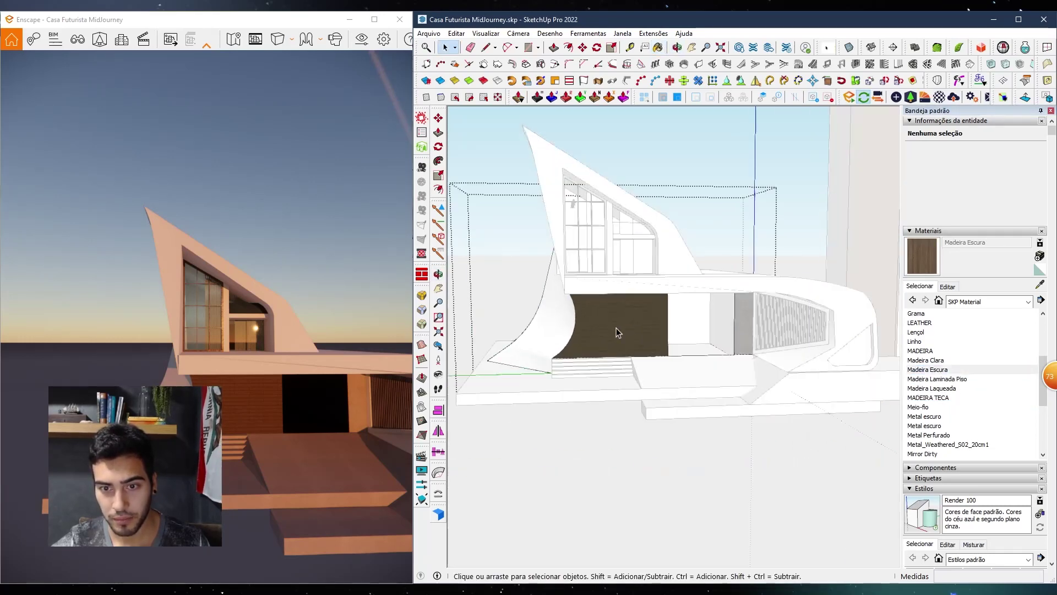
click(632, 321)
scroll(633, 322, up, 3)
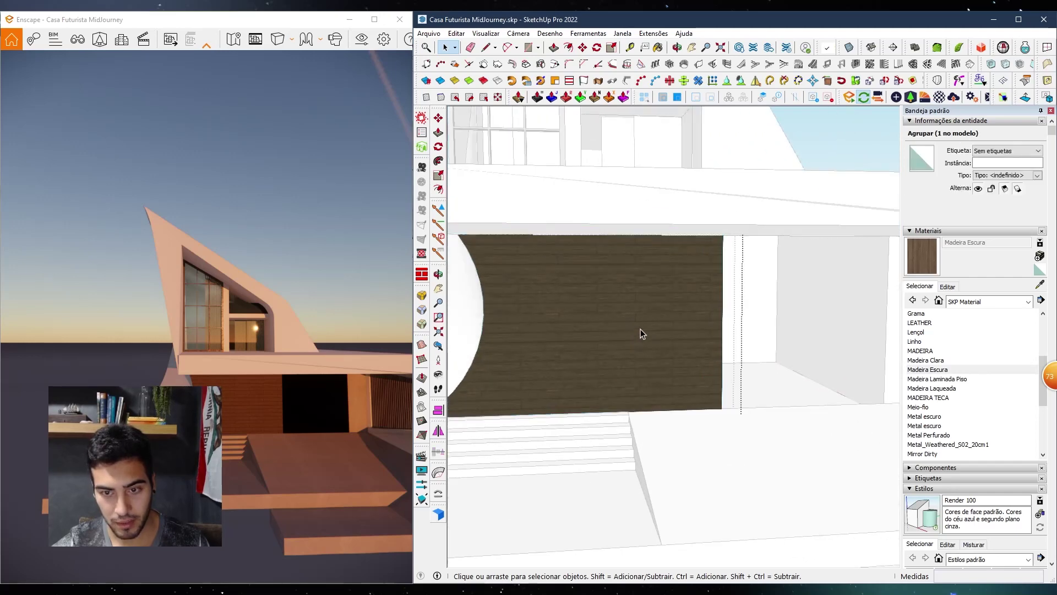
click(645, 328)
scroll(633, 330, up, 2)
key(space)
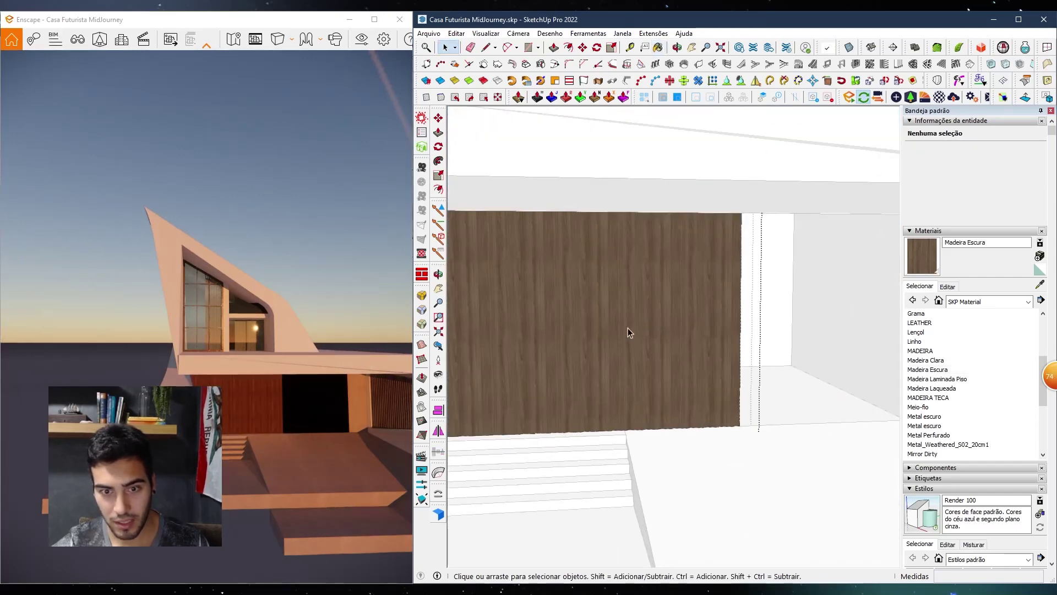
Rotate the wood texture on the ground-floor wall by 90° so its grain runs horizontally
click(549, 155)
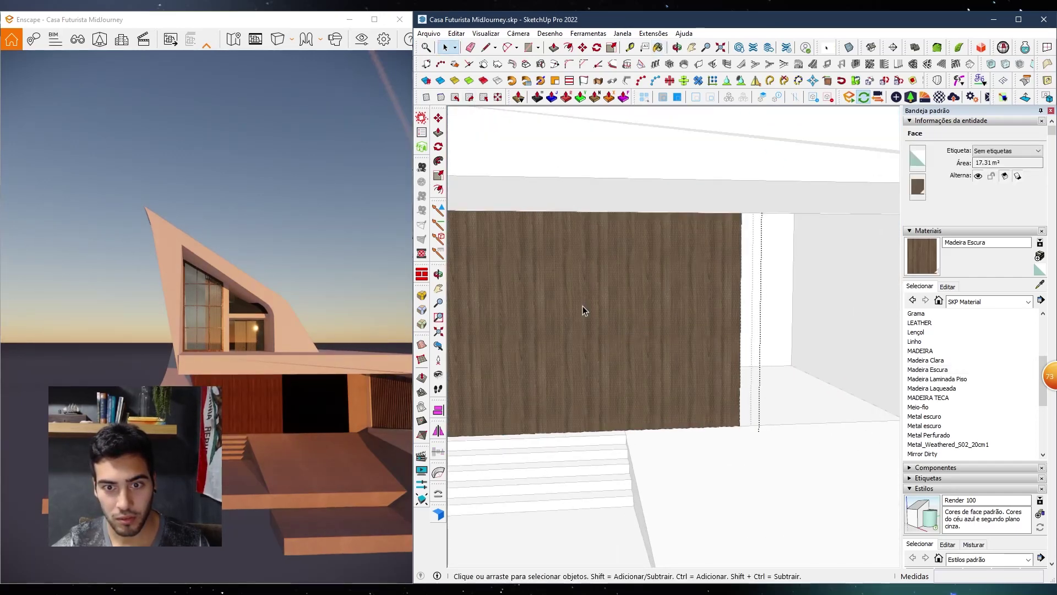
scroll(595, 314, down, 2)
right_click(609, 321)
mouse_move(679, 359)
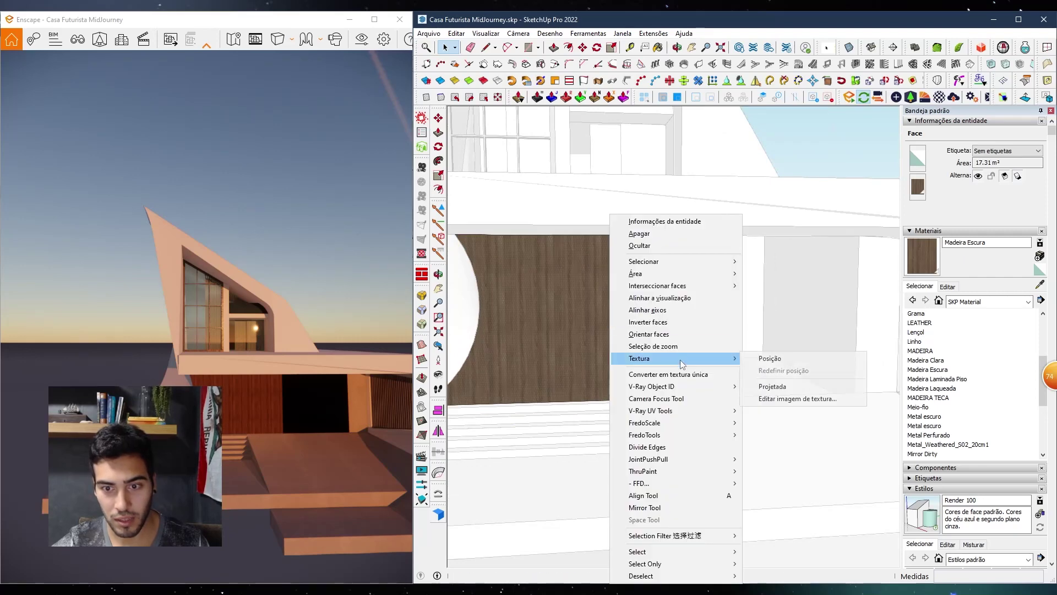
click(770, 359)
drag(659, 325, 568, 339)
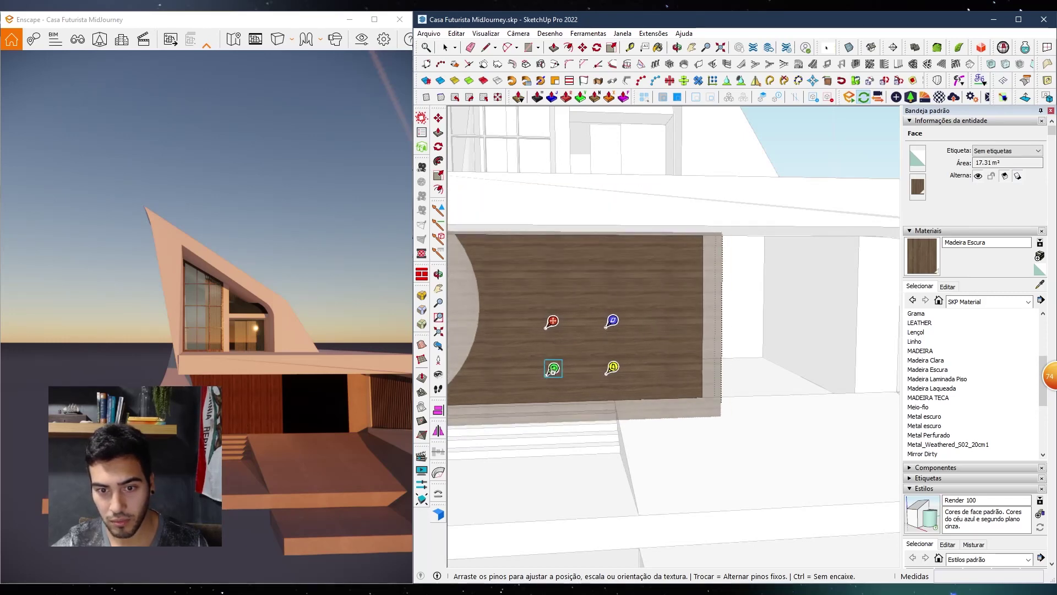
key(Return)
Repaint the tall tower's wooden panels with the "Madeira Escura" material
scroll(561, 357, down, 10)
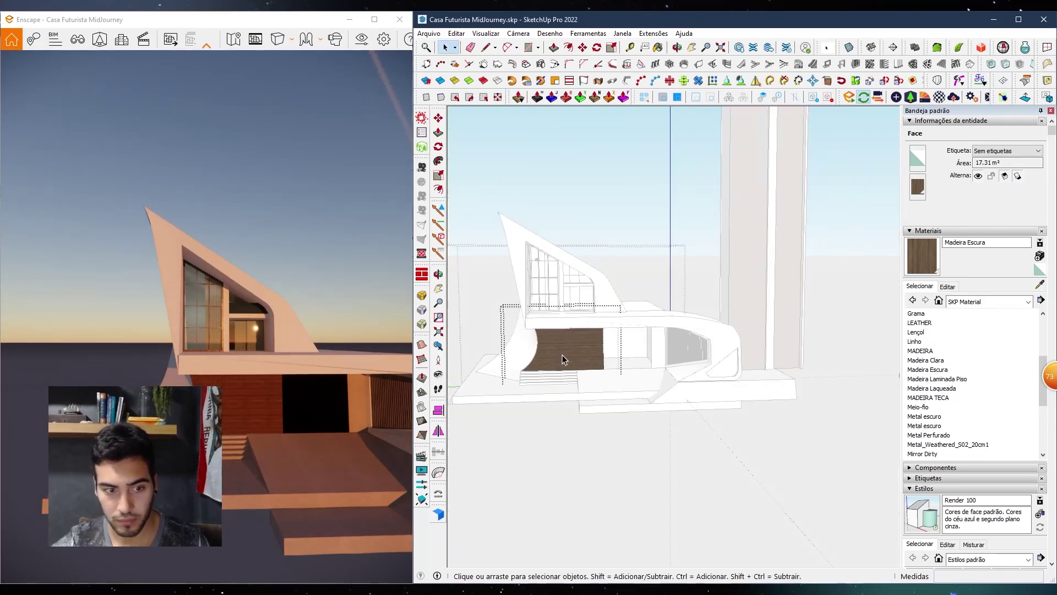
click(717, 287)
click(717, 286)
scroll(653, 271, up, 3)
click(653, 271)
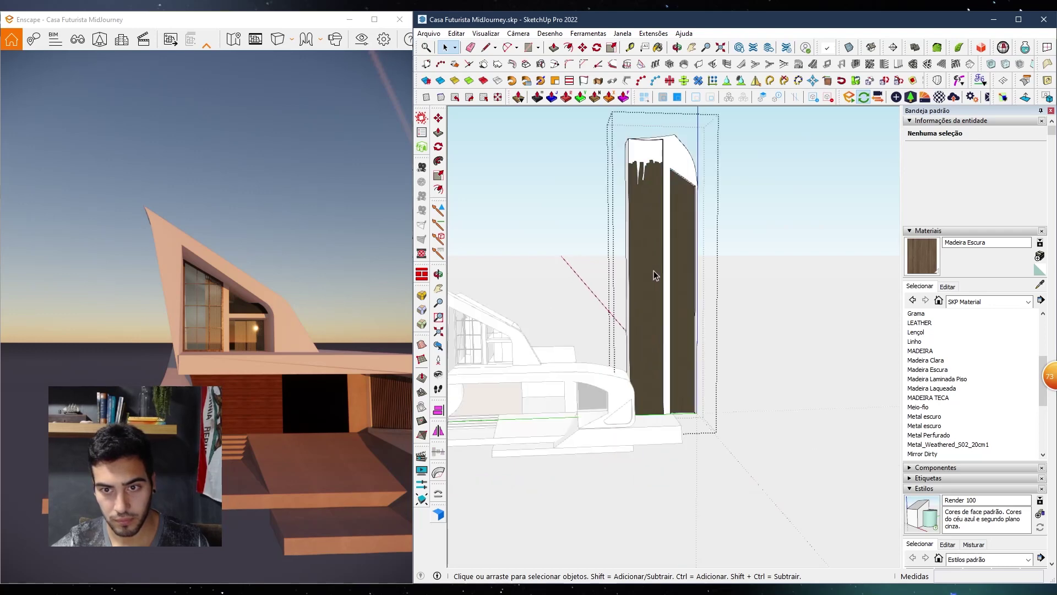
scroll(653, 271, up, 3)
double_click(653, 270)
key(b)
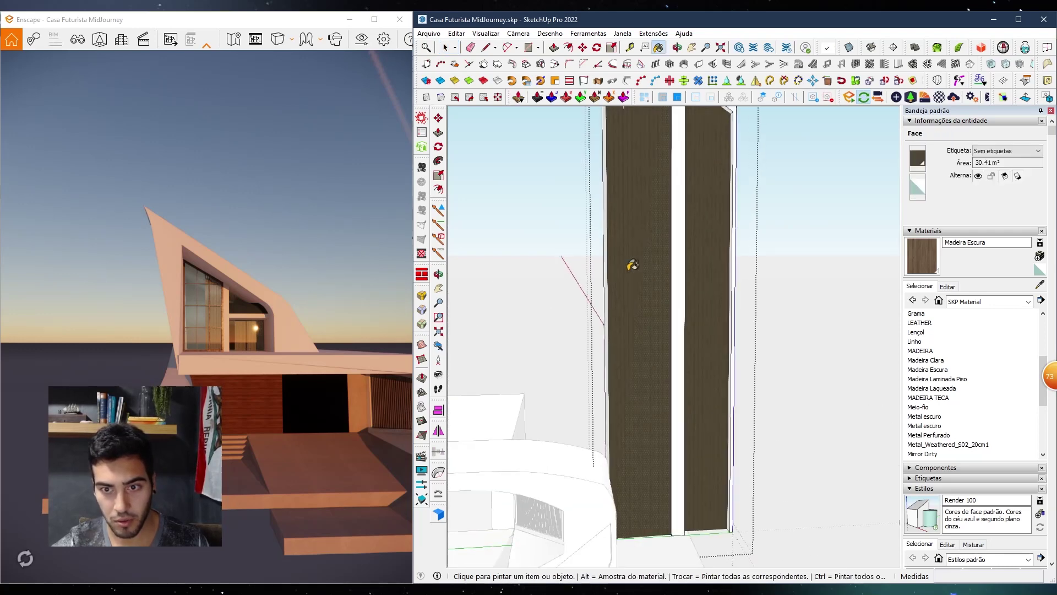
click(630, 262)
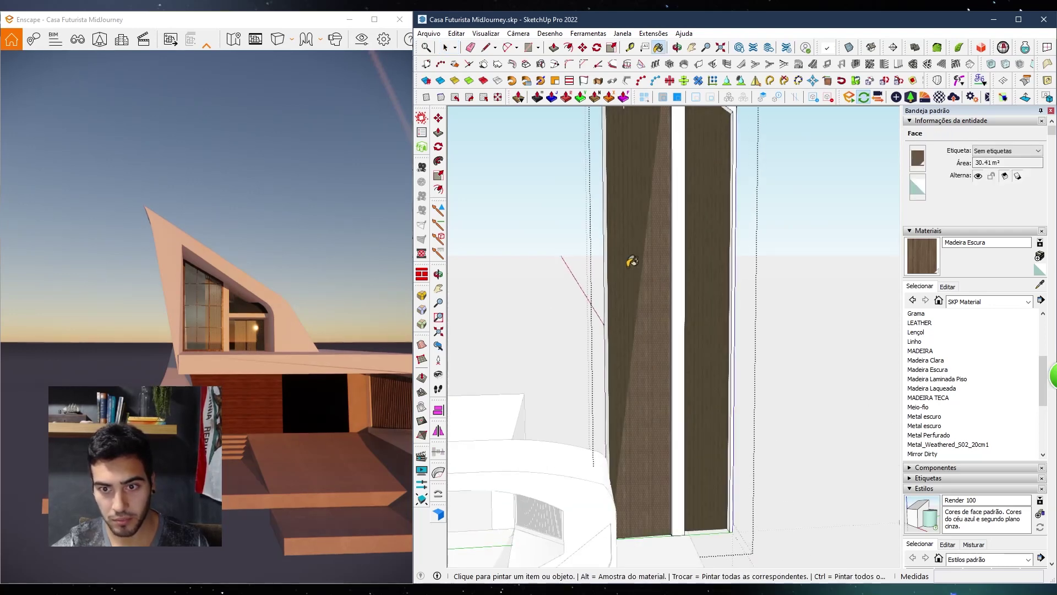
Darken the "Madeira Escura" material to match the reference tower, setting its saturation to 16 and luminosity to 24
click(950, 287)
scroll(750, 330, down, 6)
key(space)
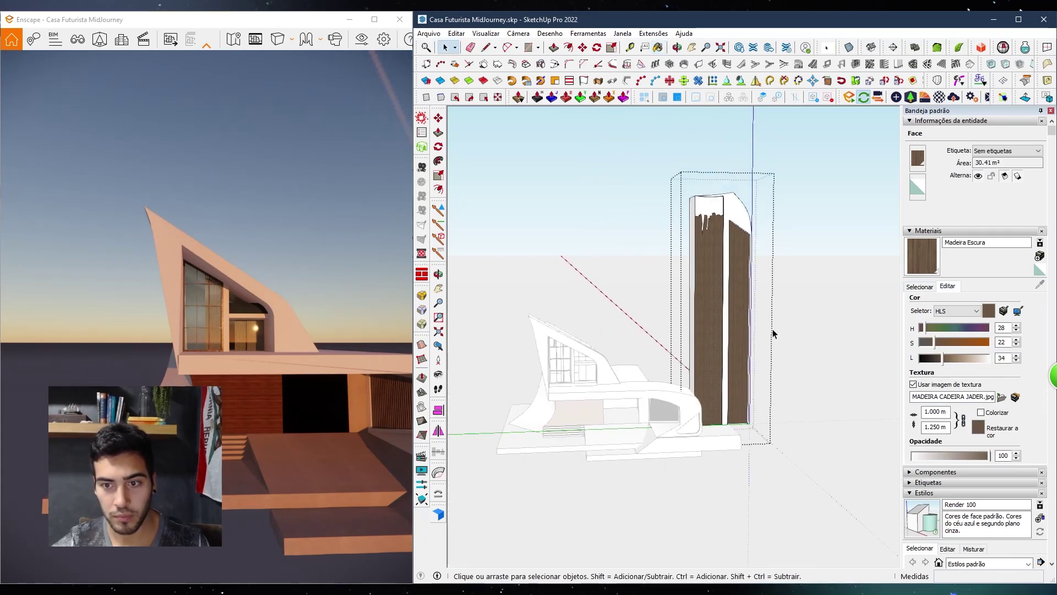
scroll(692, 331, up, 3)
middle_drag(692, 331, 633, 318)
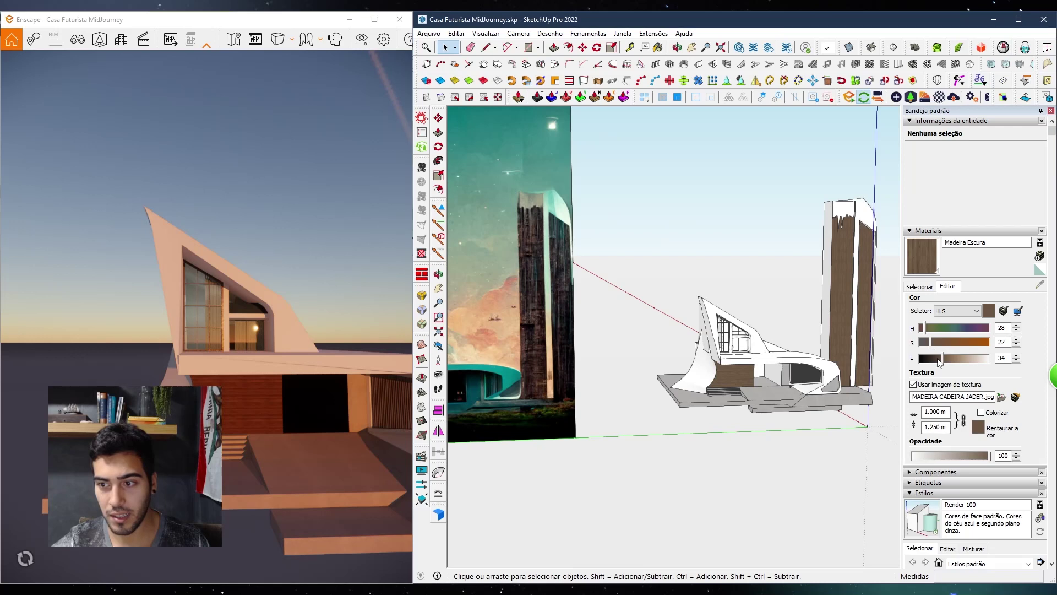
click(940, 359)
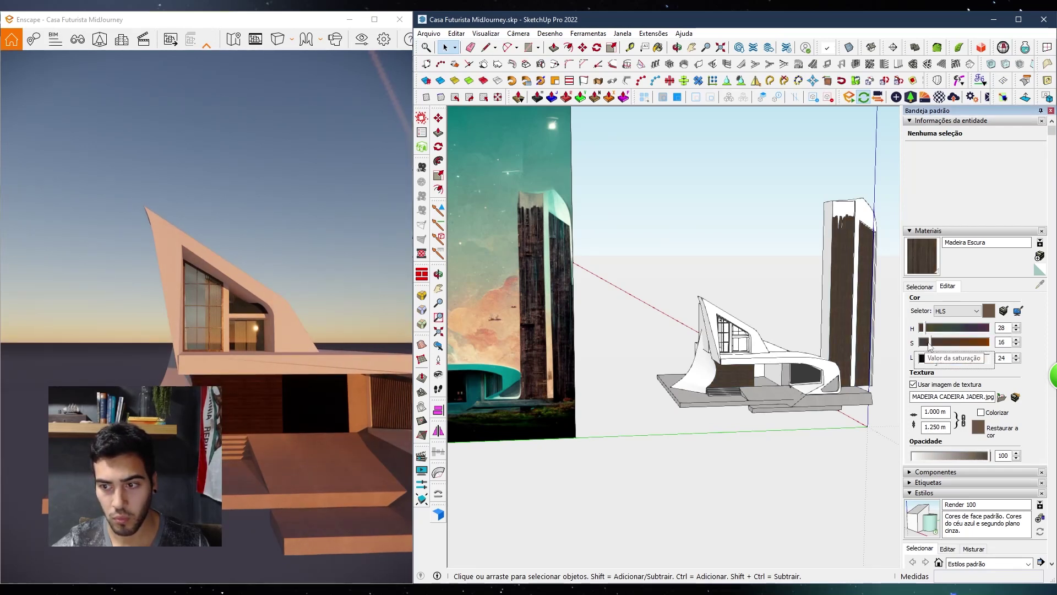
Fine-tune the "Madeira Escura" material's color, setting its saturation to 10 and luminosity to 27
click(927, 343)
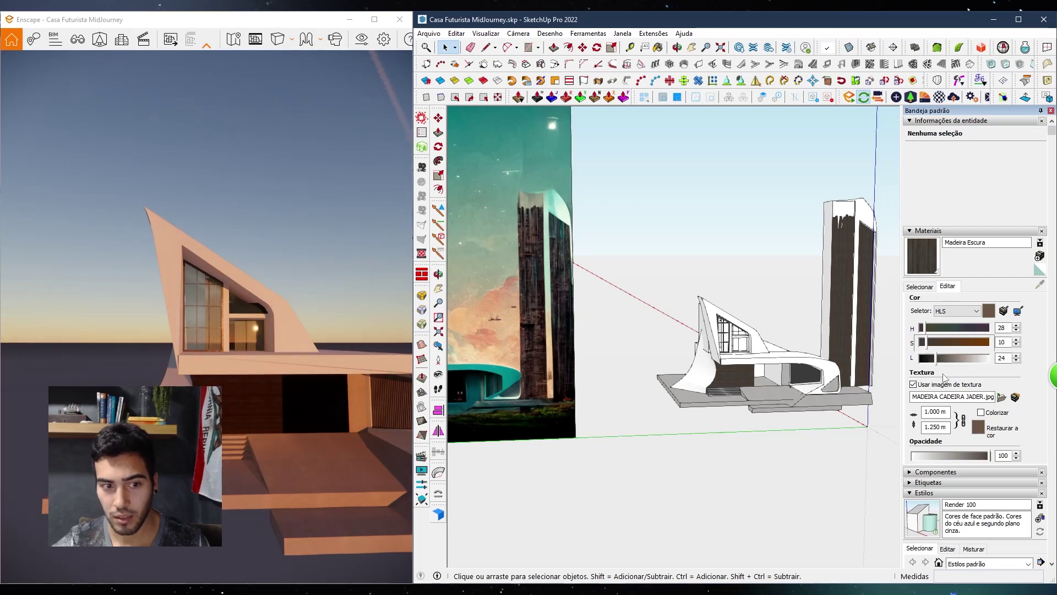
click(941, 359)
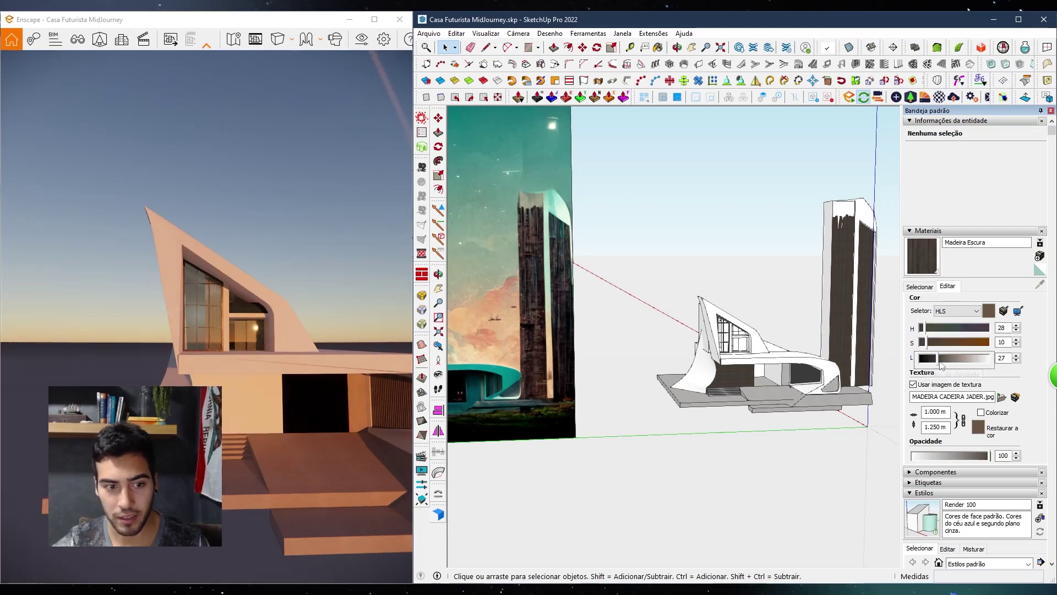
mouse_move(777, 443)
middle_down()
mouse_move(751, 402)
mouse_move(633, 409)
middle_up()
Set the bump map amount of "Madeira Escura" to 10.00 and its specular value to 60% in the Enscape material editor
click(940, 97)
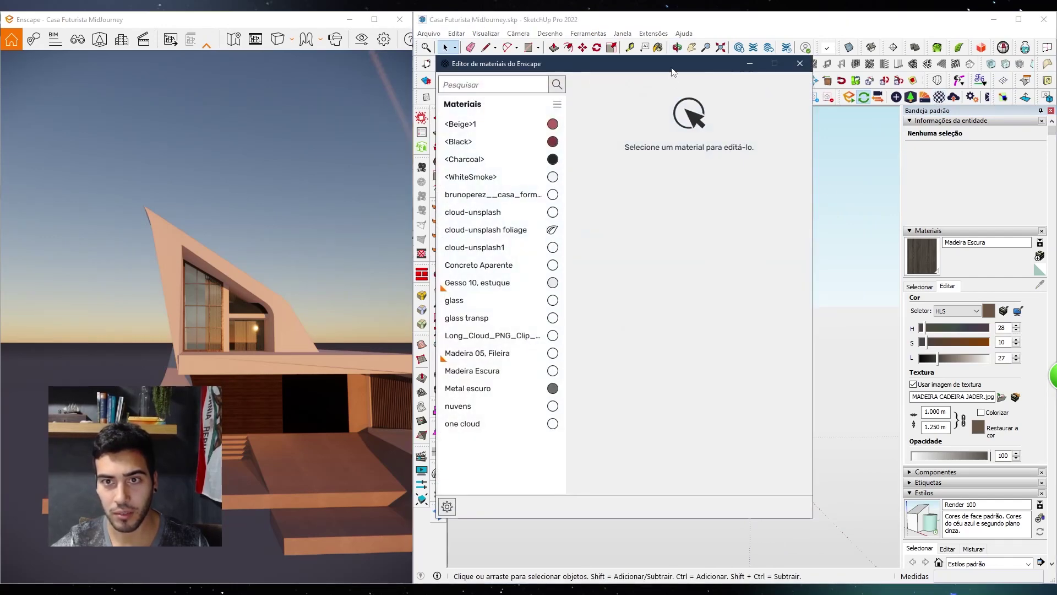
drag(672, 72, 547, 74)
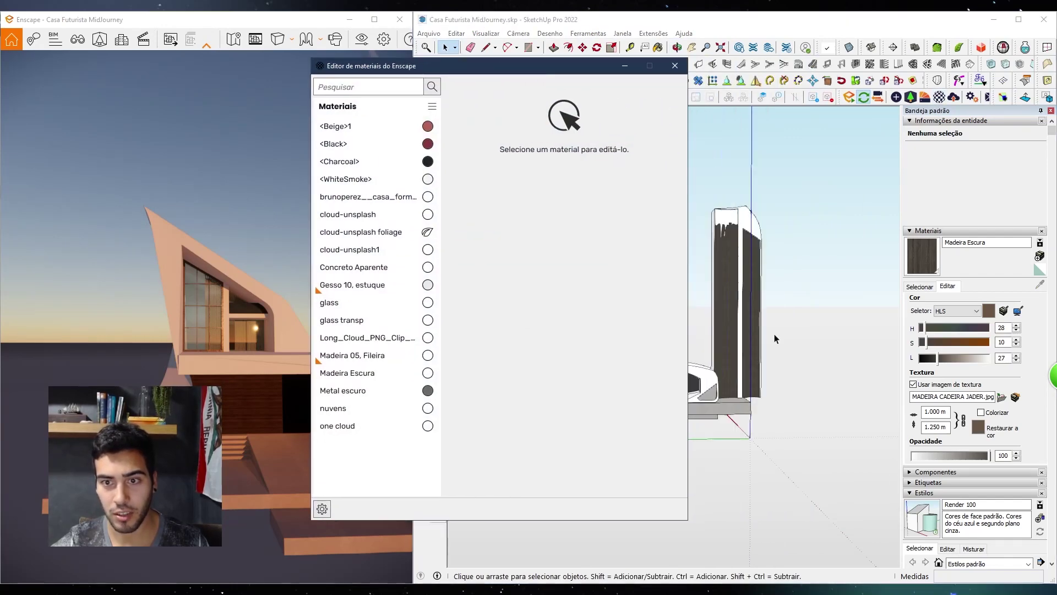
alt+click(736, 273)
drag(690, 179, 687, 207)
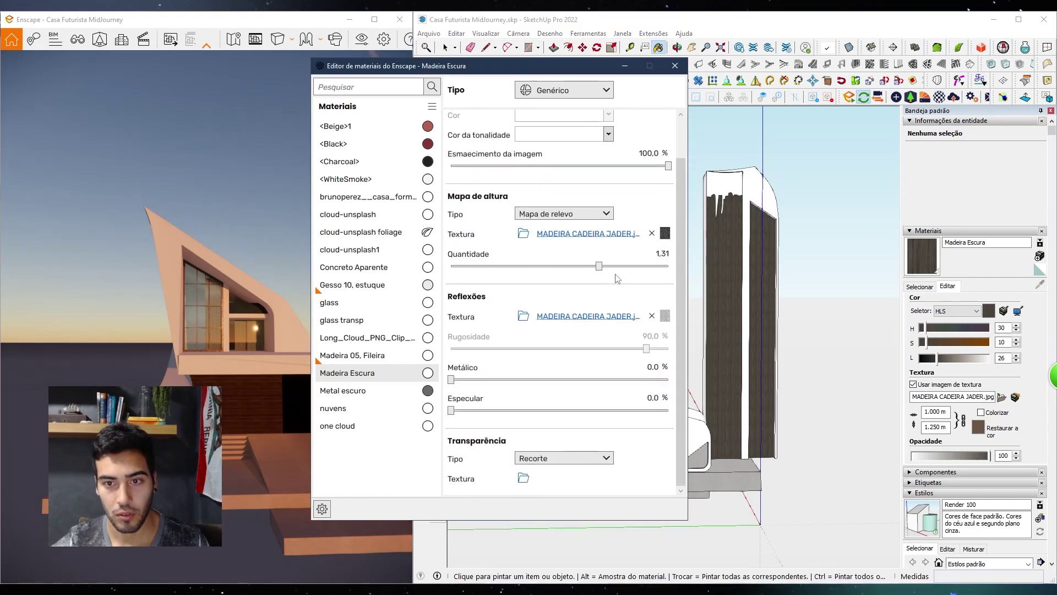
drag(600, 268, 638, 267)
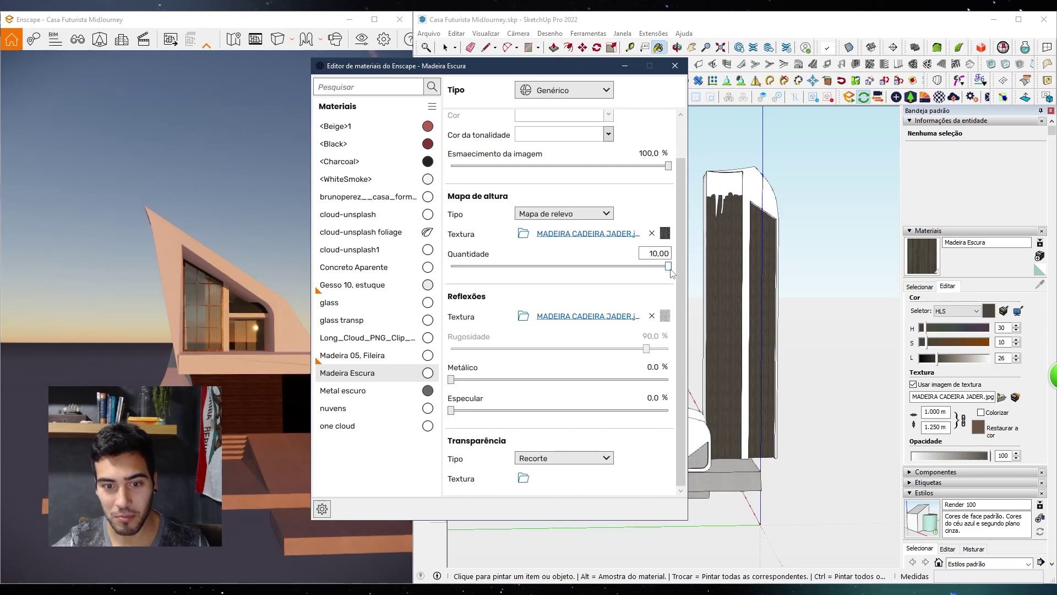
click(653, 397)
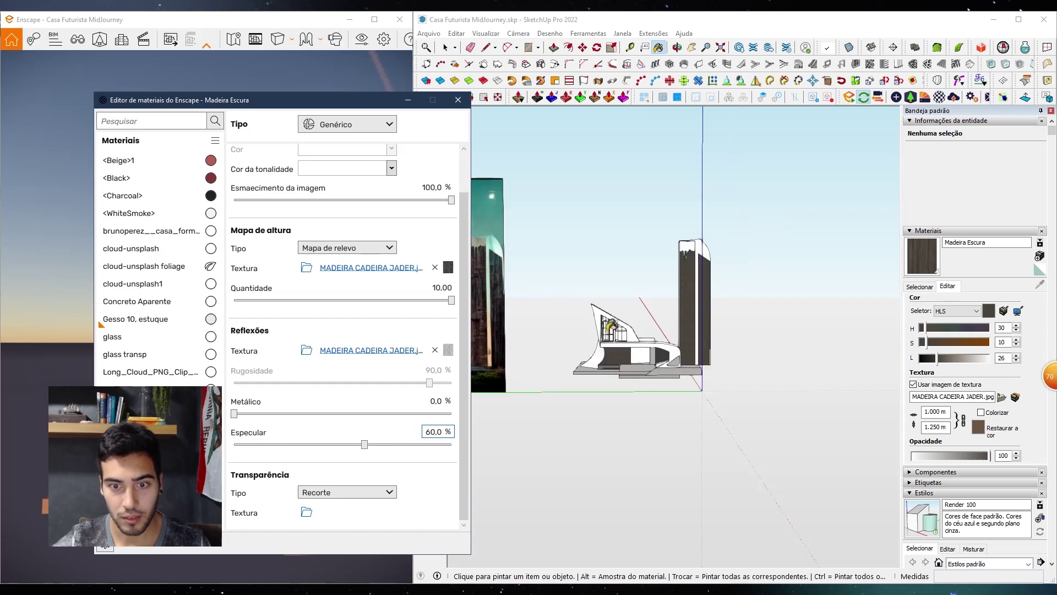
Turn off inversion of the "Madeira Escura" roughness texture, keeping its brightness at 100%, and close the Enscape material editor
shift+middle_drag(774, 349, 689, 321)
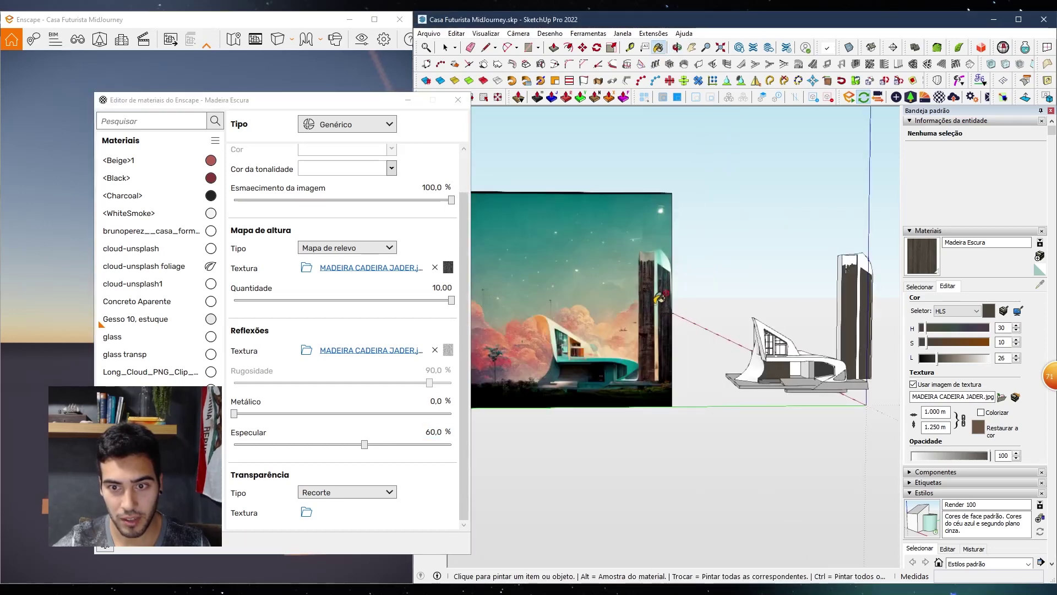
scroll(659, 298, up, 2)
click(406, 352)
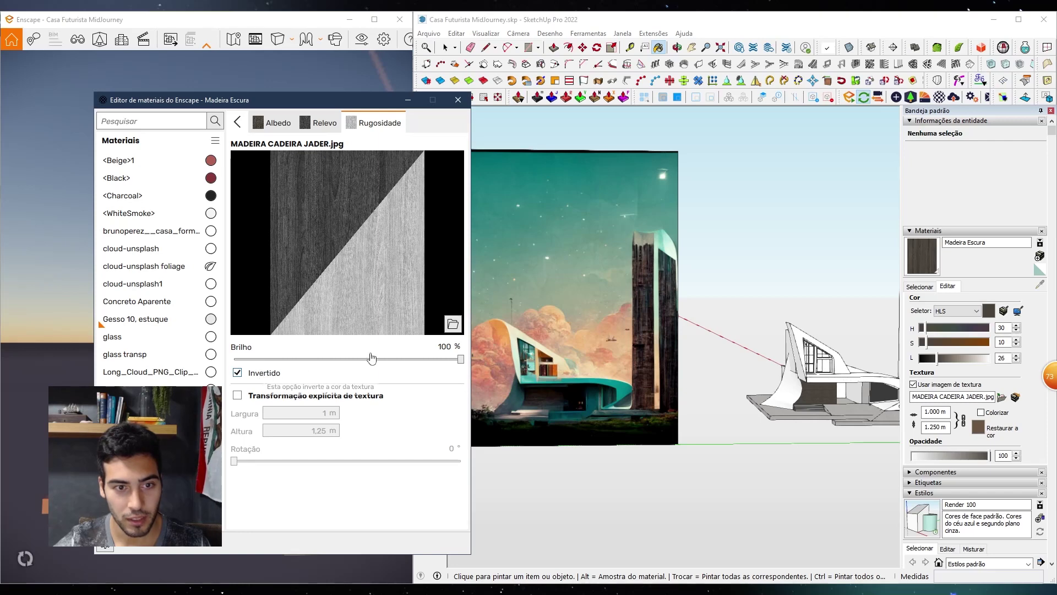
click(263, 373)
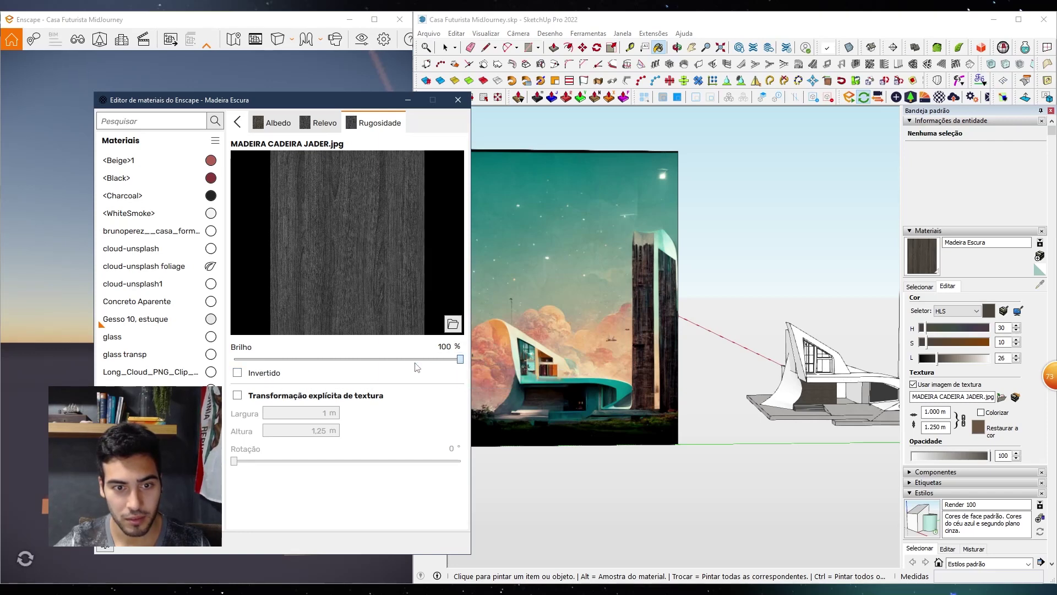
click(452, 347)
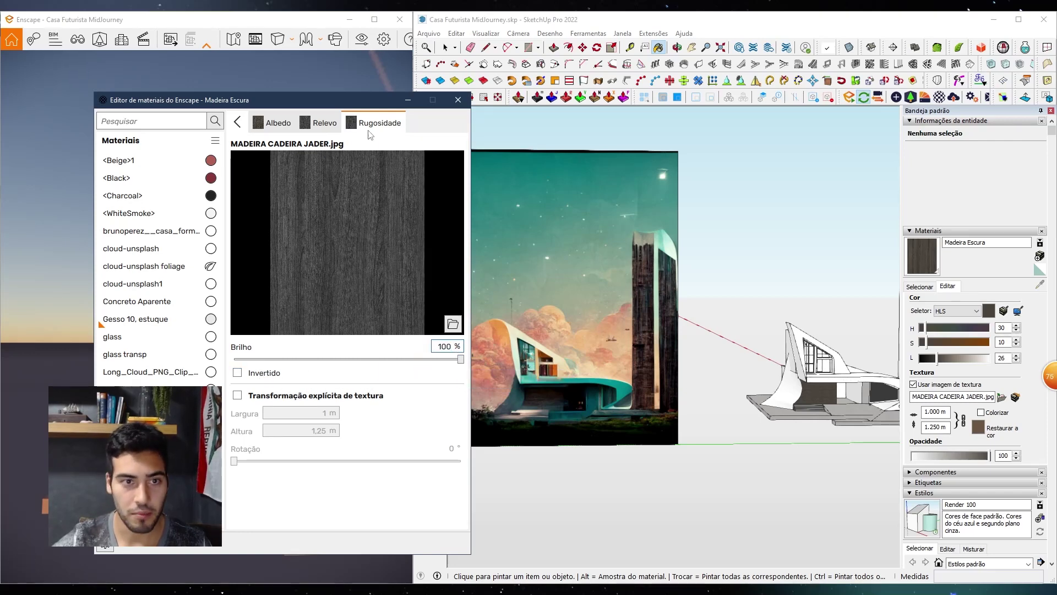
click(240, 123)
click(457, 99)
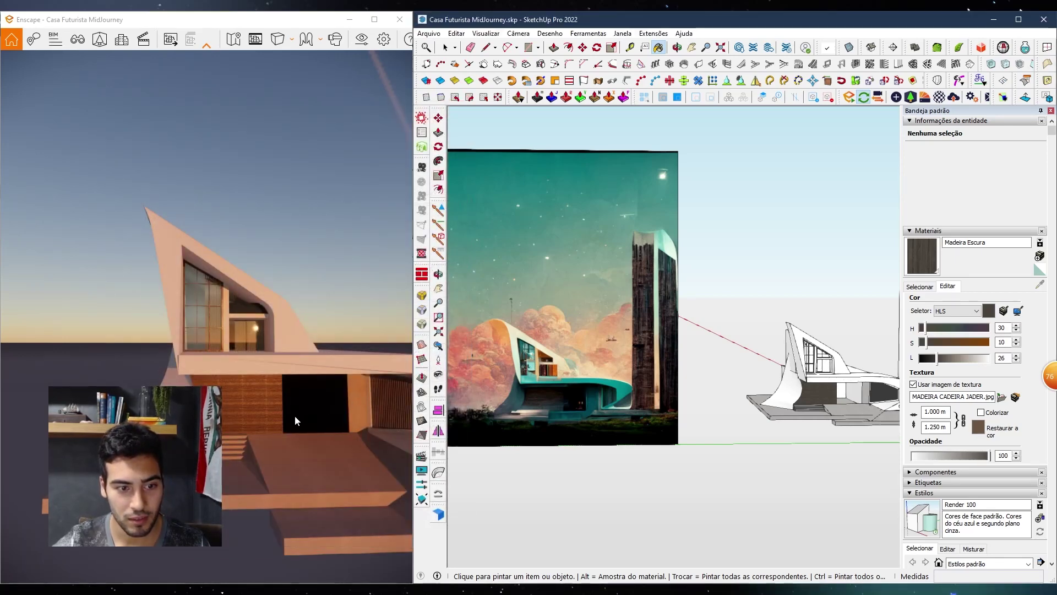
Examine the wood finish on the ground-floor wall and the tall tower in the Enscape render
key(a)
drag(296, 416, 308, 446)
key(w)
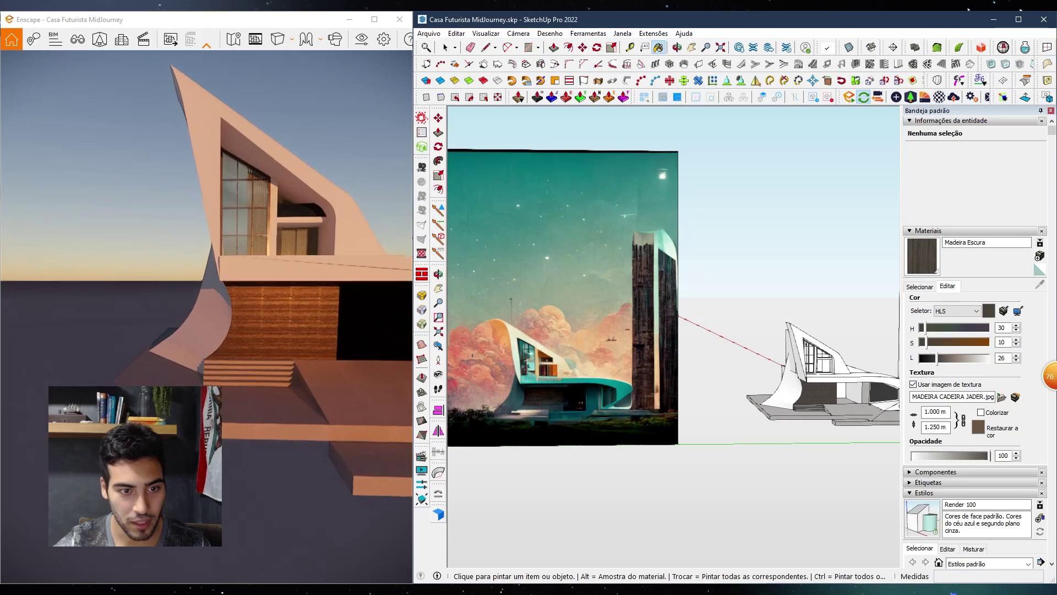
key(w)
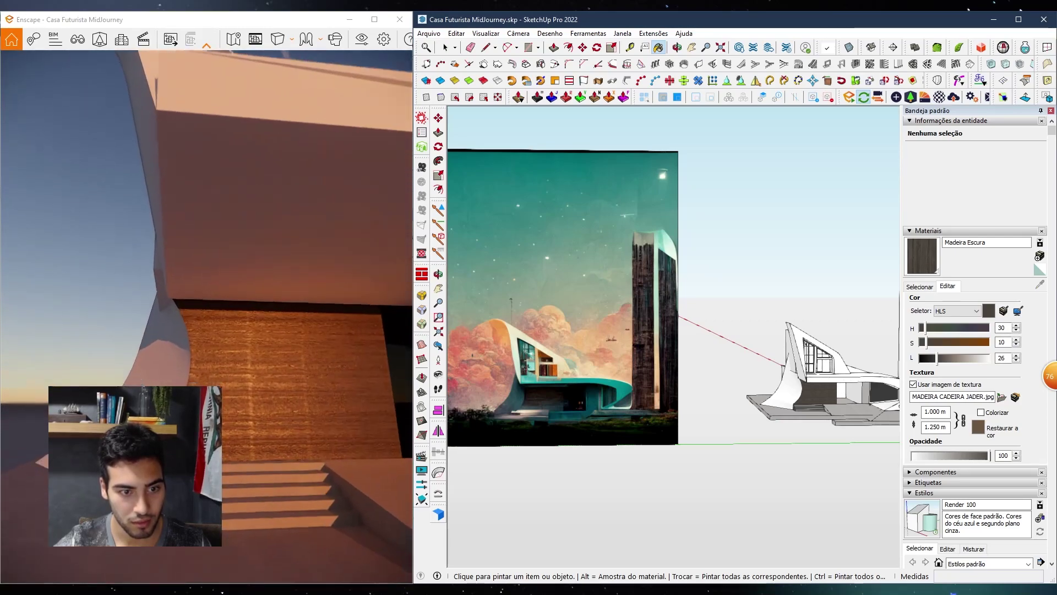
key(w)
key(s)
drag(308, 446, 374, 445)
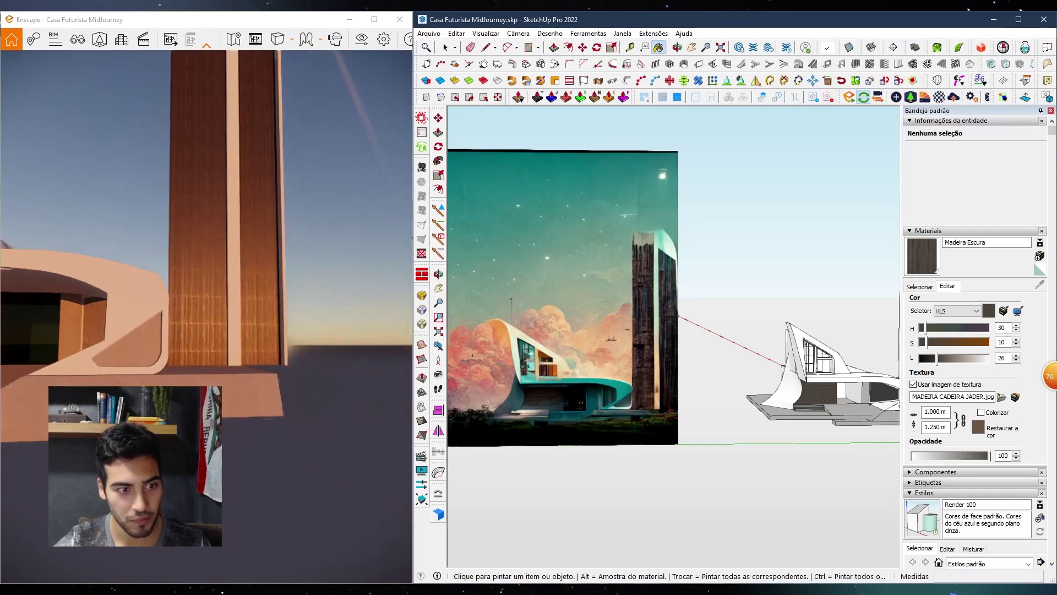
key(s)
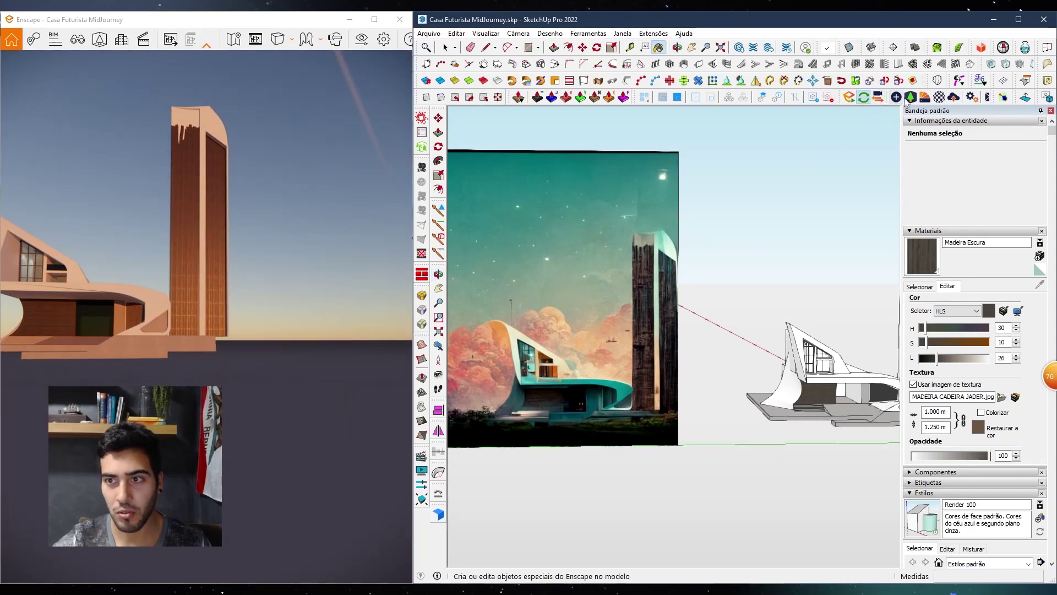
Lower the specular value of "Madeira Escura" to 30% in the Enscape material editor and close it
click(938, 97)
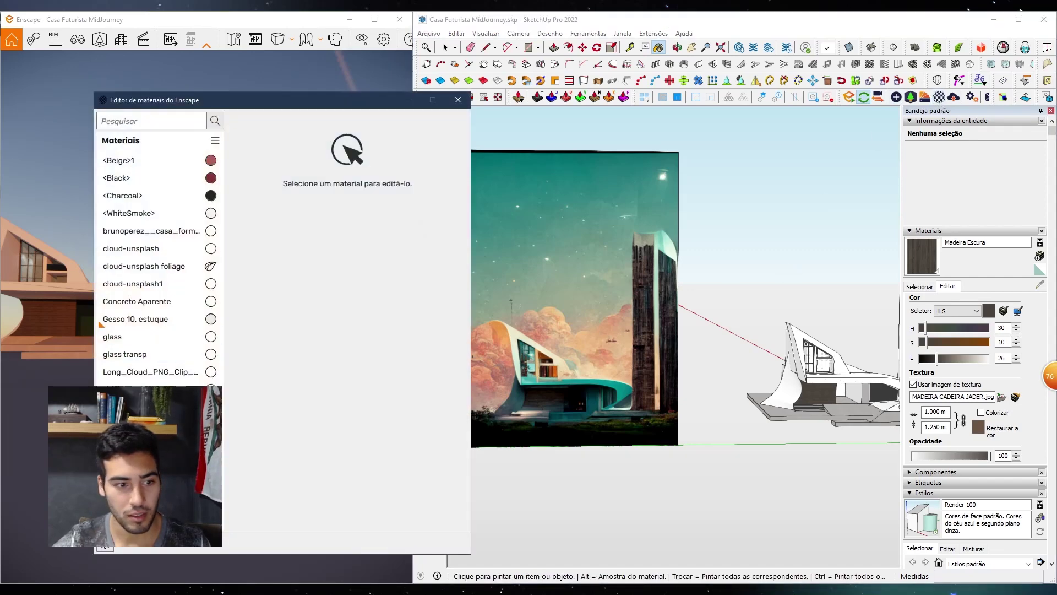
click(438, 475)
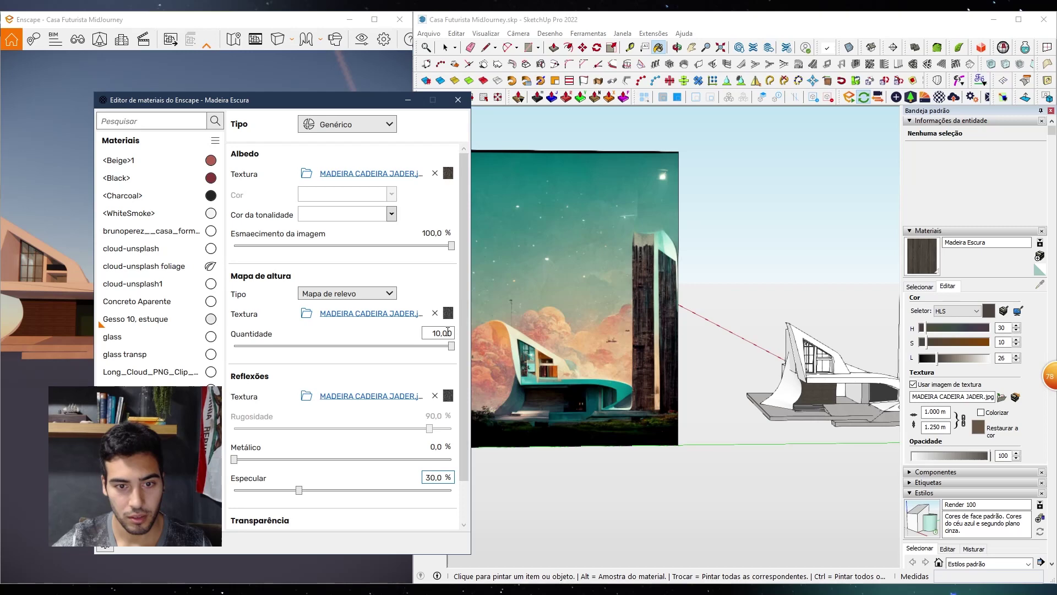
click(458, 100)
Examine the whole house and tower in the Enscape render, ending with a close look through the tall upper-floor window
mouse_move(680, 373)
middle_down()
mouse_move(688, 378)
mouse_move(552, 390)
middle_up()
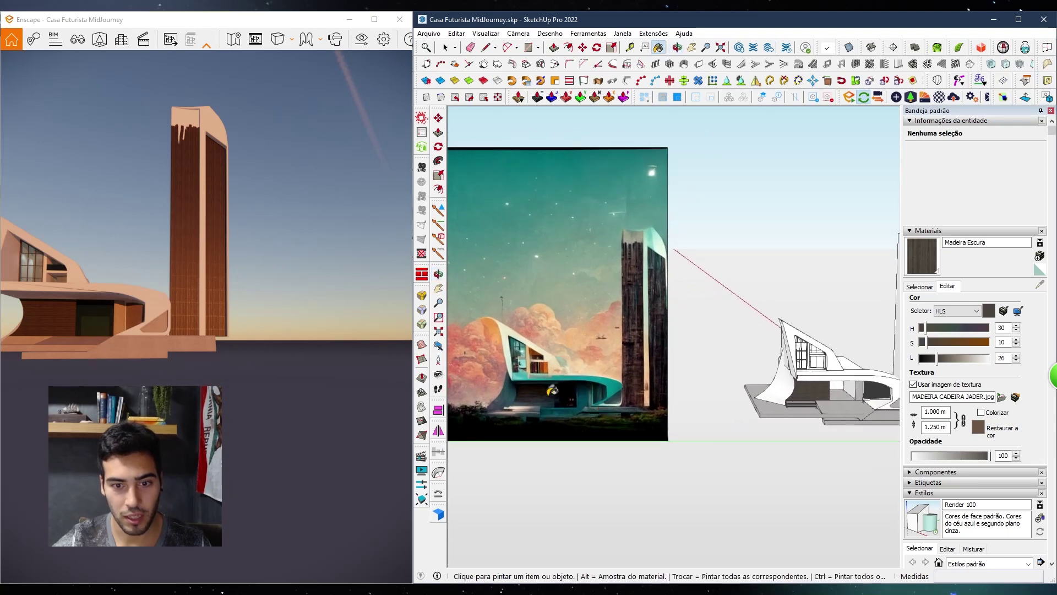
shift+drag(157, 313, 153, 324)
key(shift+a)
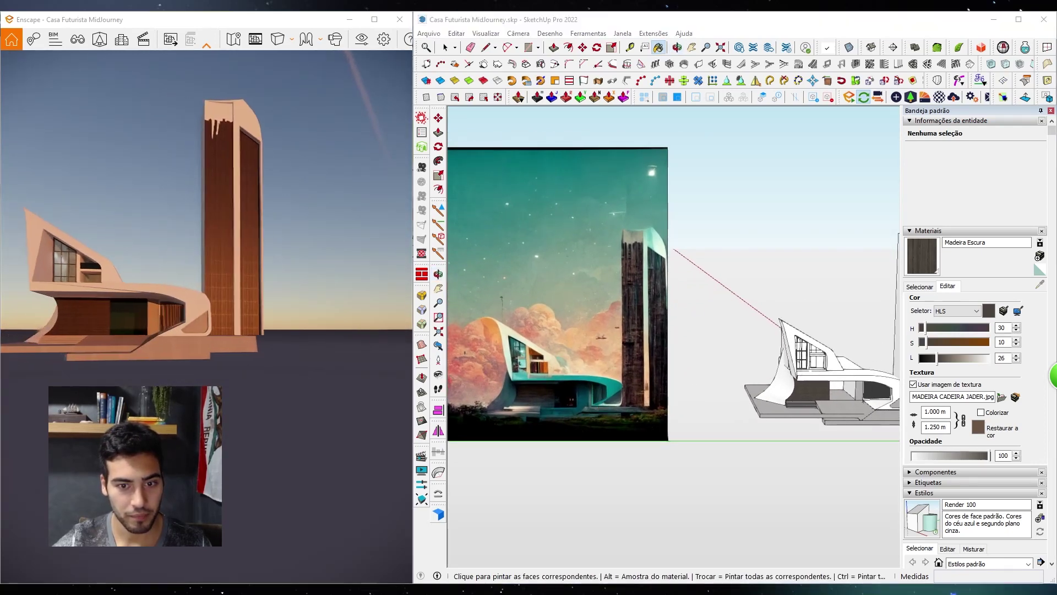
key(a)
key(e)
key(d)
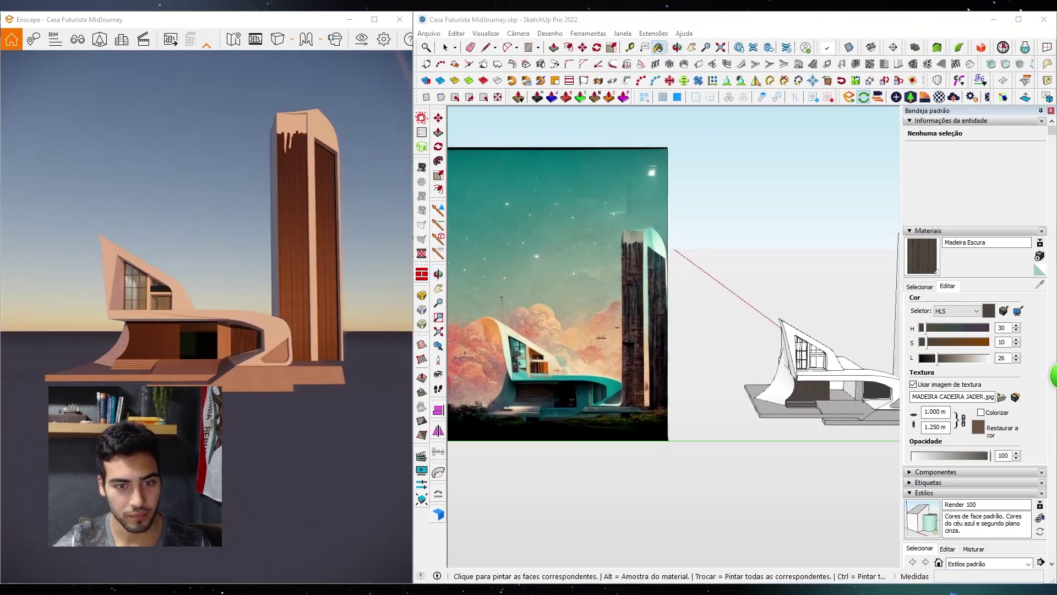
key(a)
key(w)
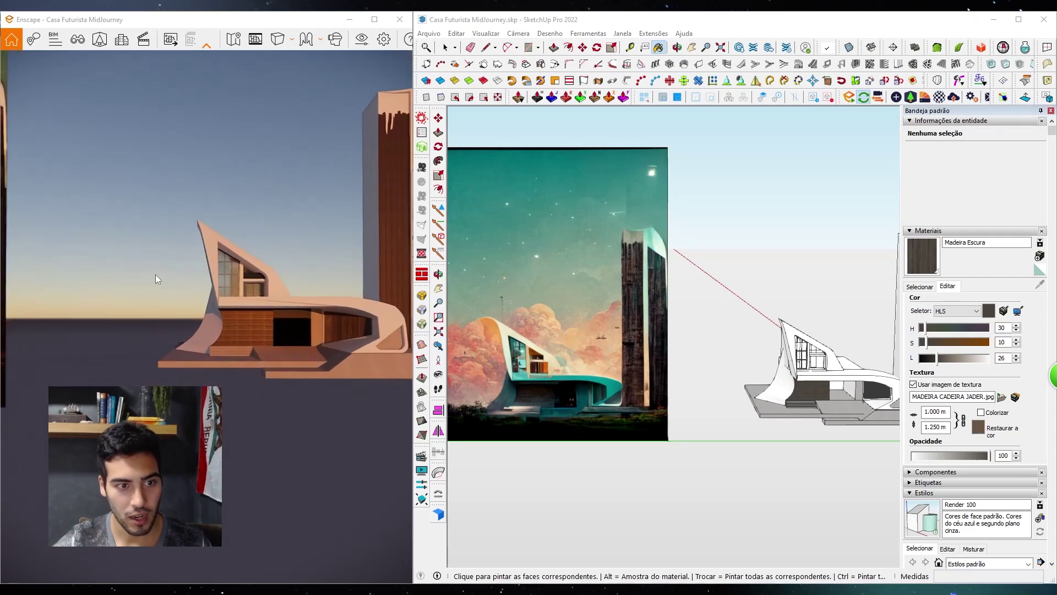
key(e)
key(w)
drag(276, 292, 289, 272)
key(w)
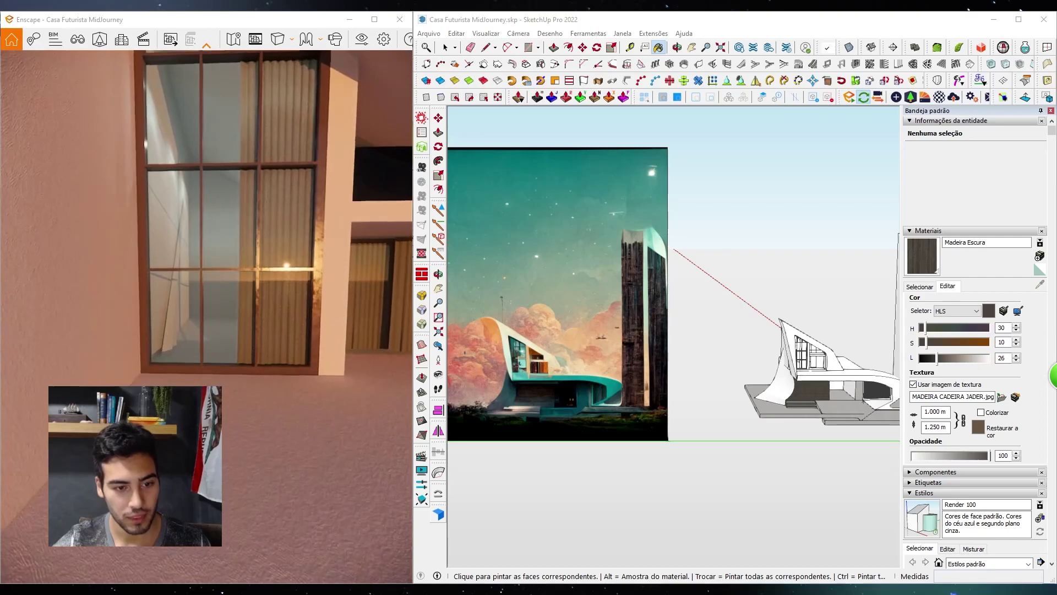
key(q)
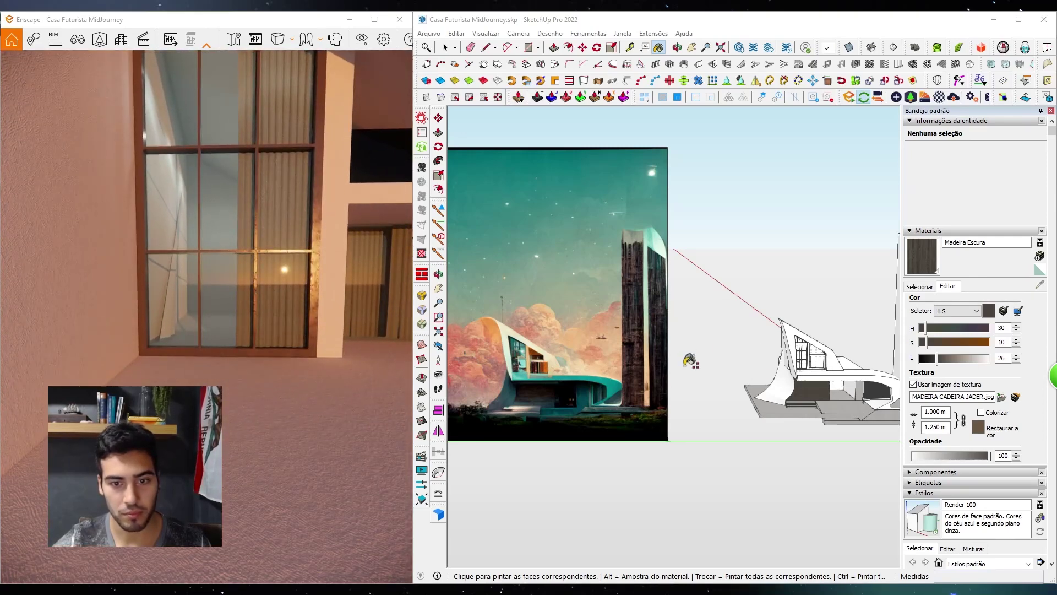
Search the Enscape asset library for "cama" and place the double bed with the draped blanket at the upper-floor room
key(space)
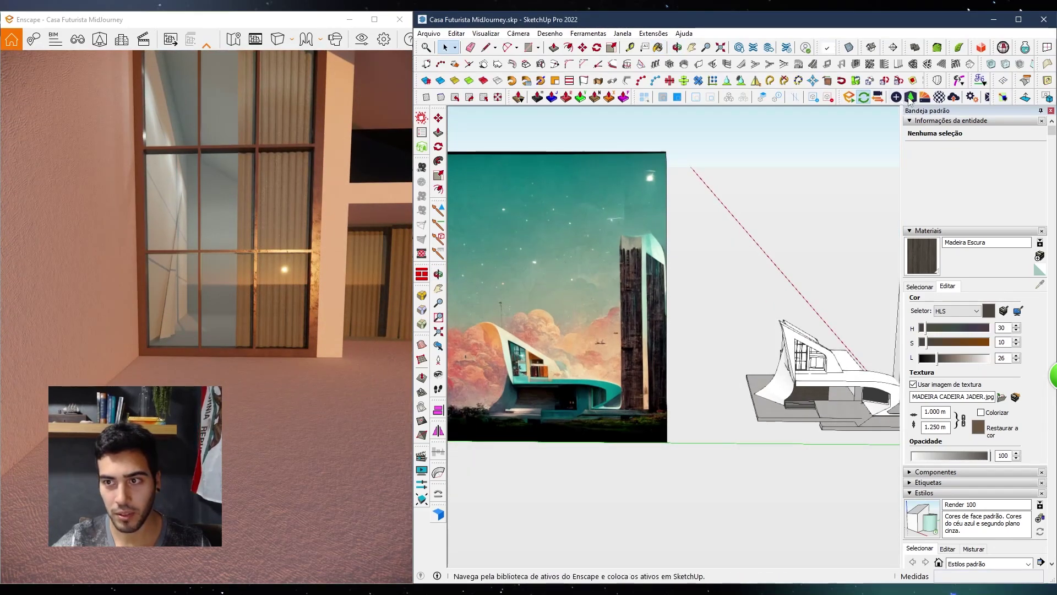
click(910, 99)
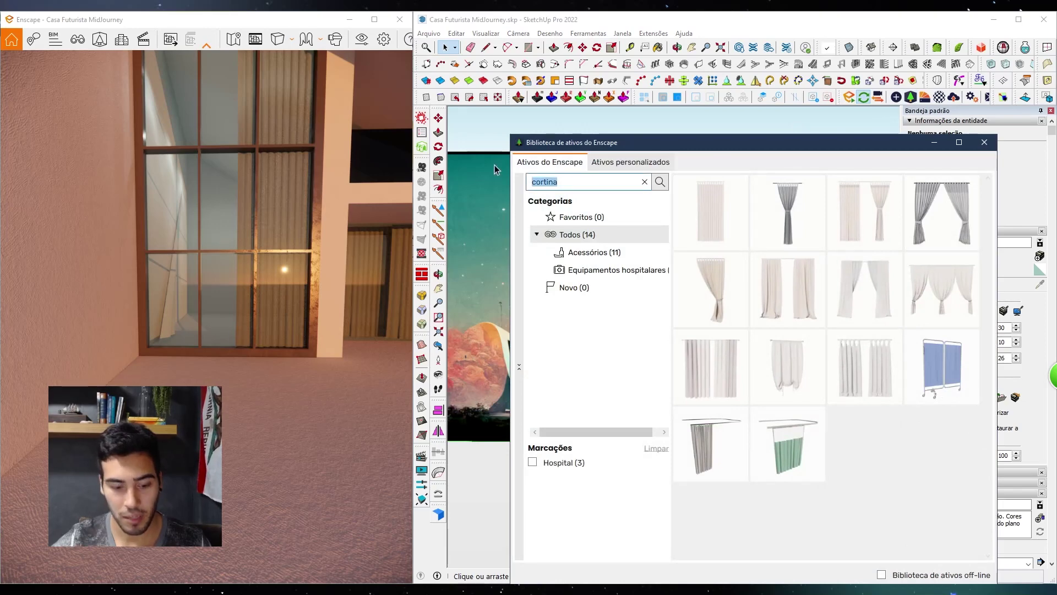
text(cama)
key(Return)
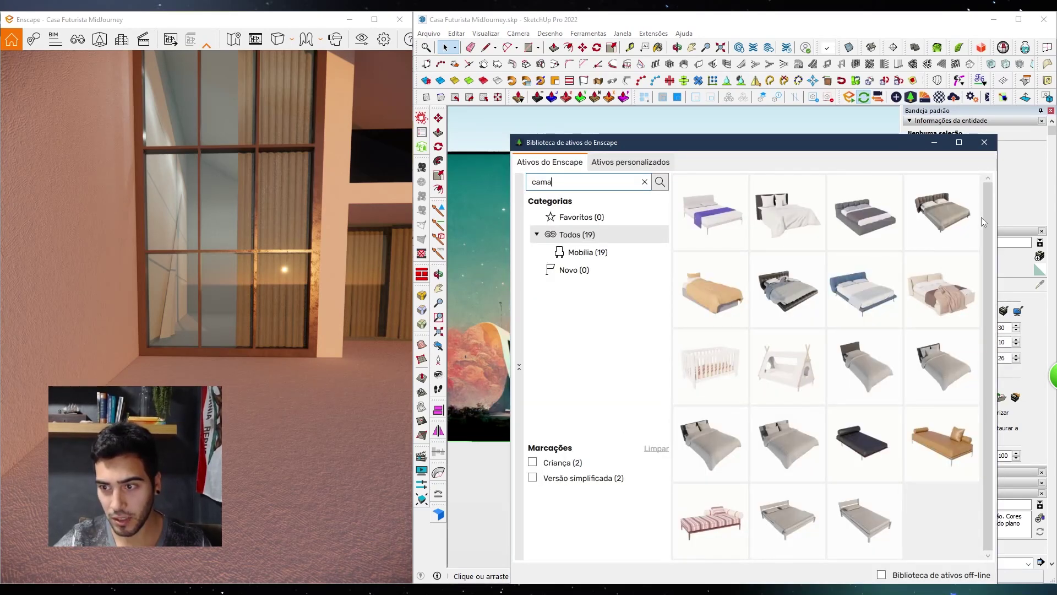
click(963, 306)
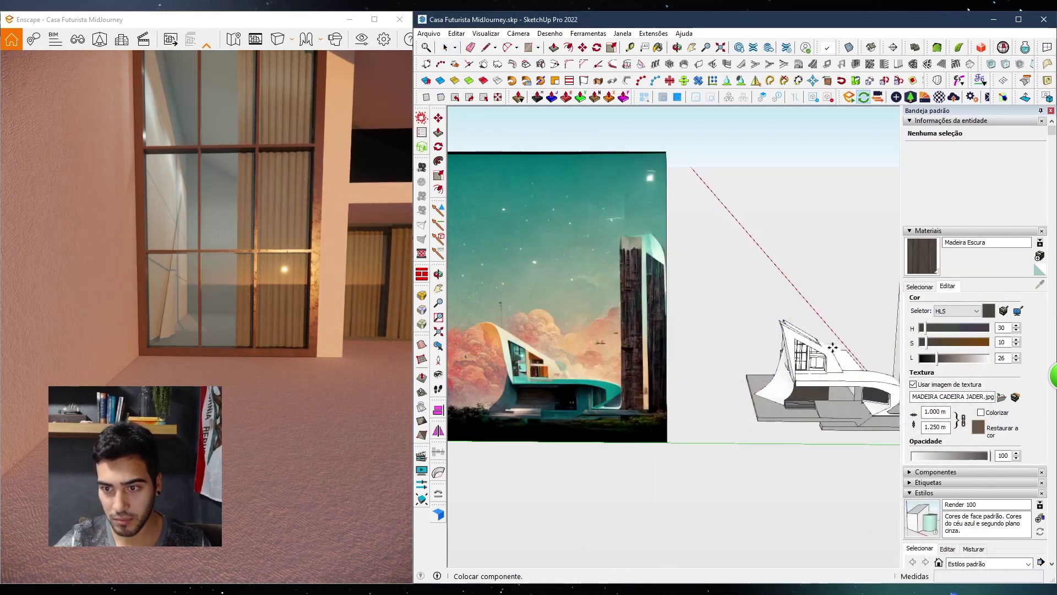
scroll(702, 469, up, 5)
click(678, 392)
Move the bed into position inside the upper-floor room behind the tall window
mouse_move(677, 393)
middle_down()
mouse_move(677, 514)
mouse_move(692, 502)
middle_up()
key(m)
click(748, 549)
click(738, 460)
scroll(737, 460, up, 4)
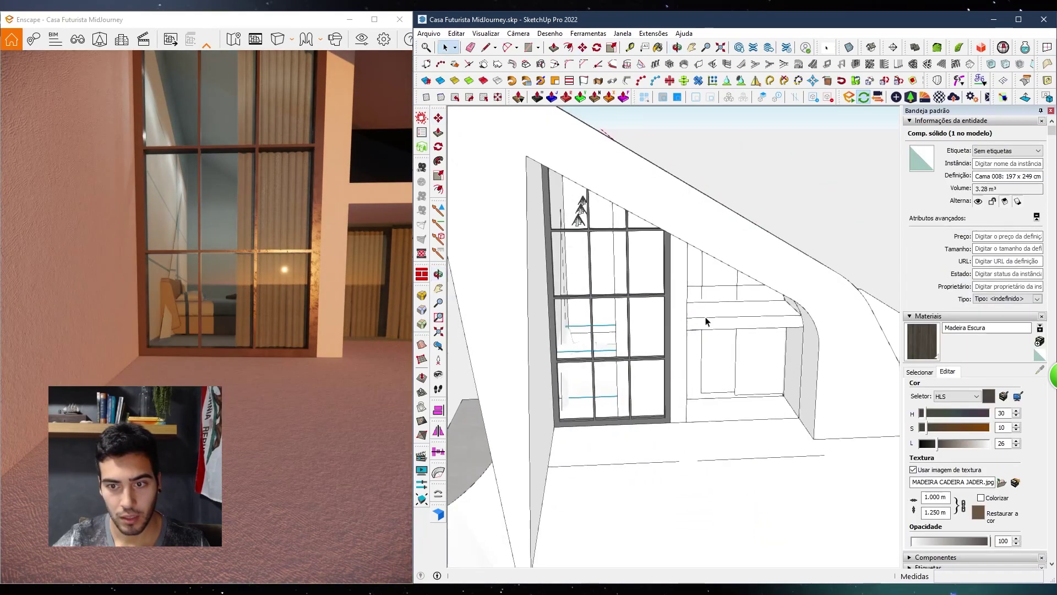
Draw a rectangle above the bed as the mezzanine floor of the upper room
key(r)
click(840, 333)
middle_drag(644, 441, 530, 395)
key(Escape)
key(space)
Hide the tall window frame and scale the mezzanine floor along the red axis to pull its front edge inward
click(574, 396)
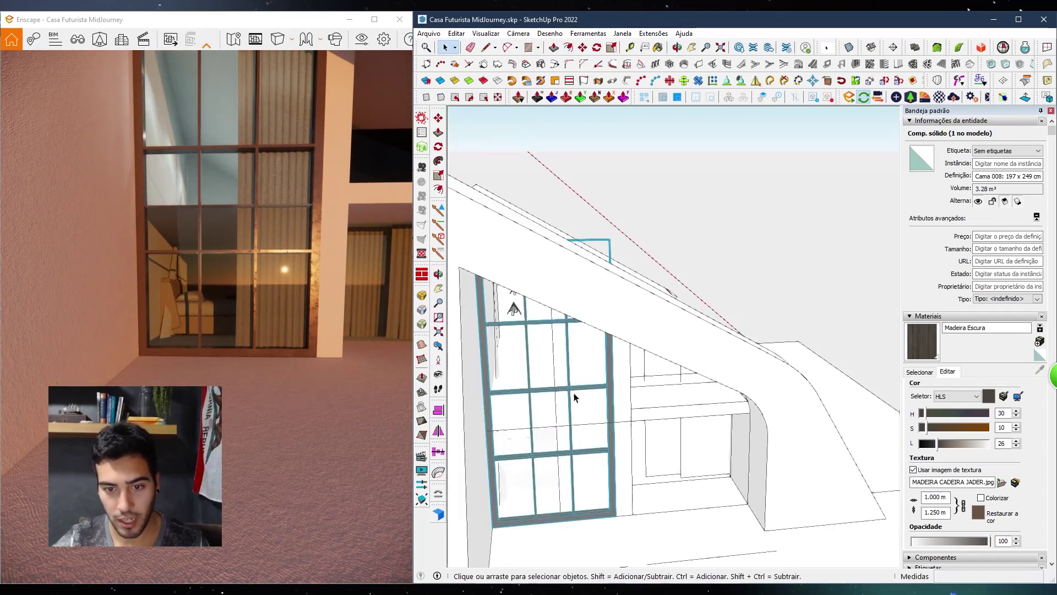
scroll(529, 411, up, 3)
double_click(529, 412)
scroll(528, 411, down, 3)
key(s)
click(569, 402)
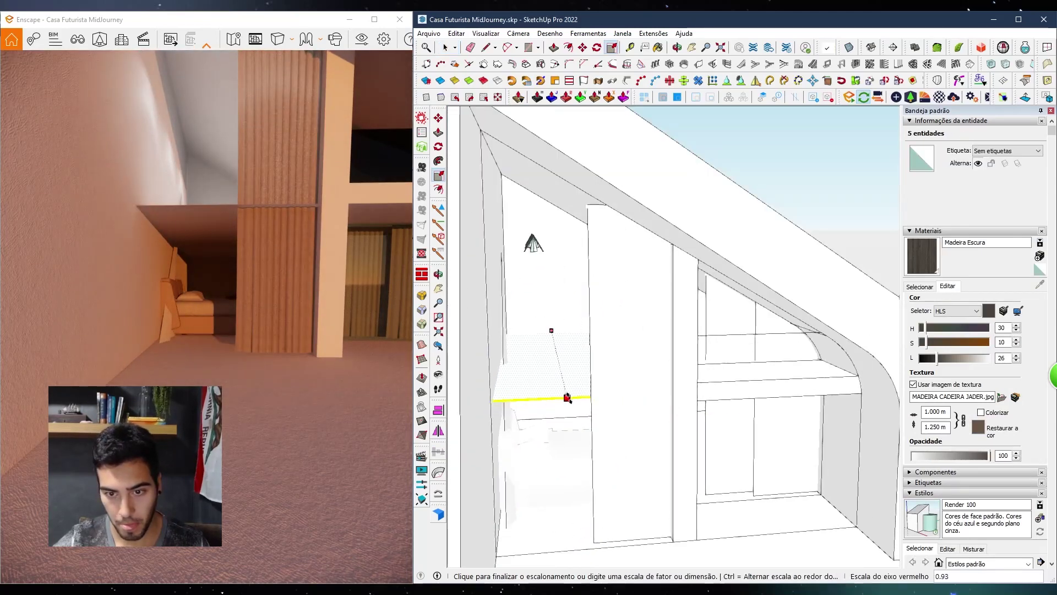
click(564, 385)
Thicken the mezzanine floor slab with Push/Pull
scroll(557, 378, up, 2)
key(p)
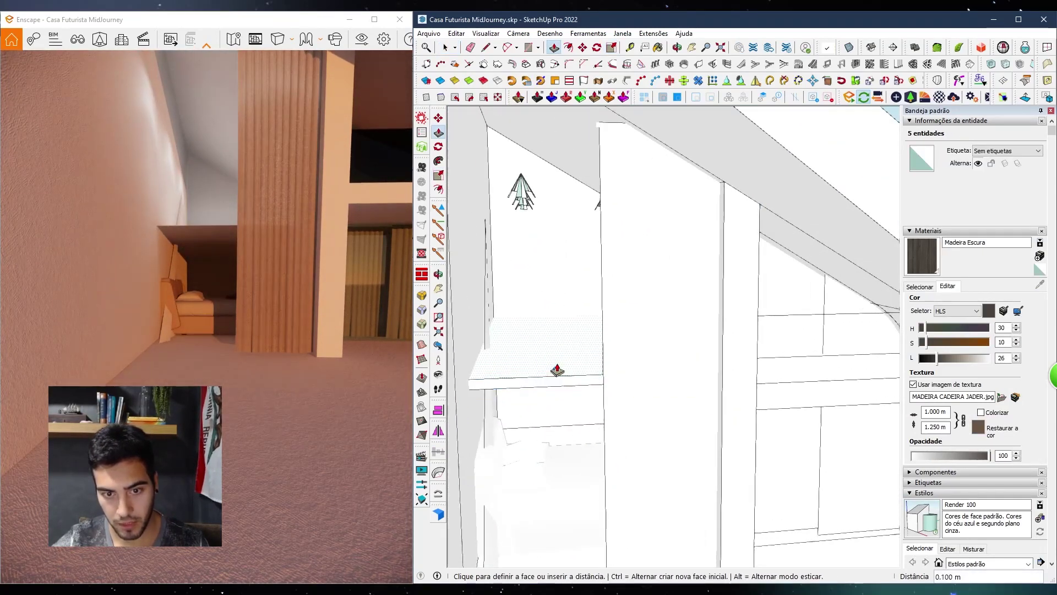
click(555, 369)
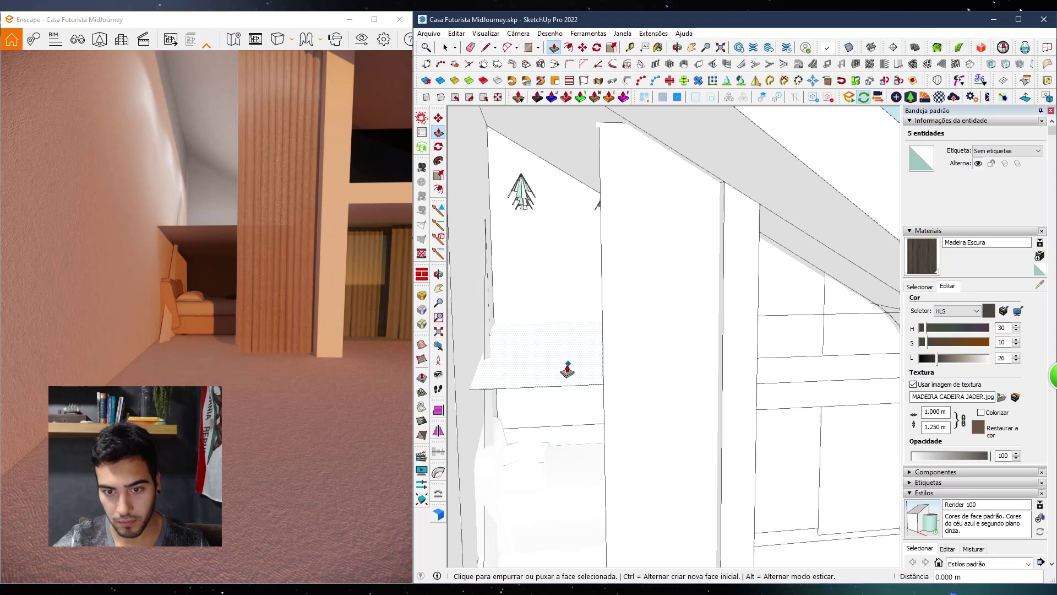
Unhide the tall window frame and duplicate the bed onto the mezzanine slab
click(461, 33)
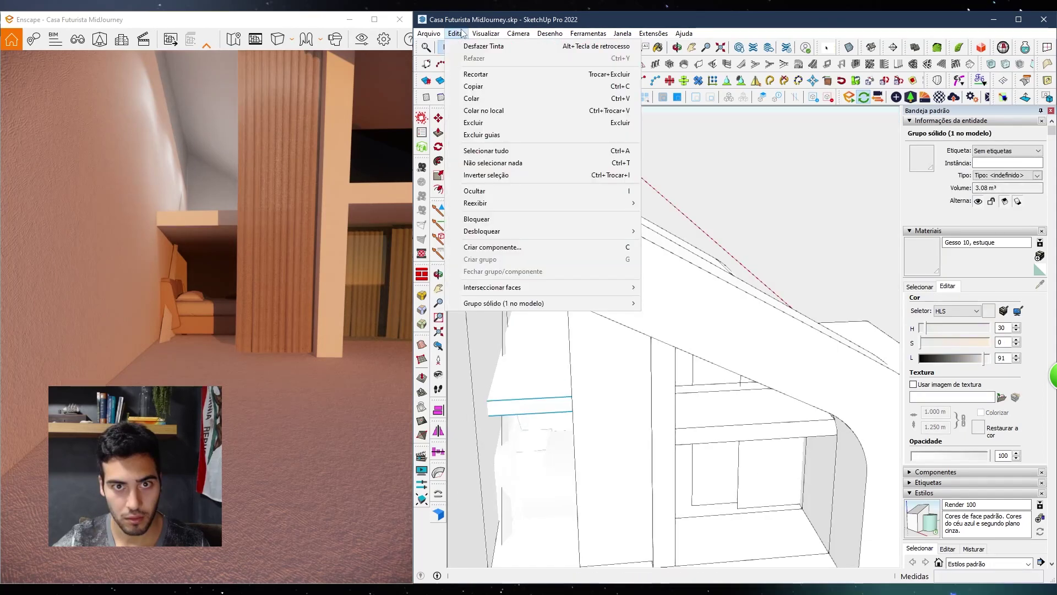
click(656, 215)
middle_drag(644, 262, 720, 394)
drag(481, 381, 706, 496)
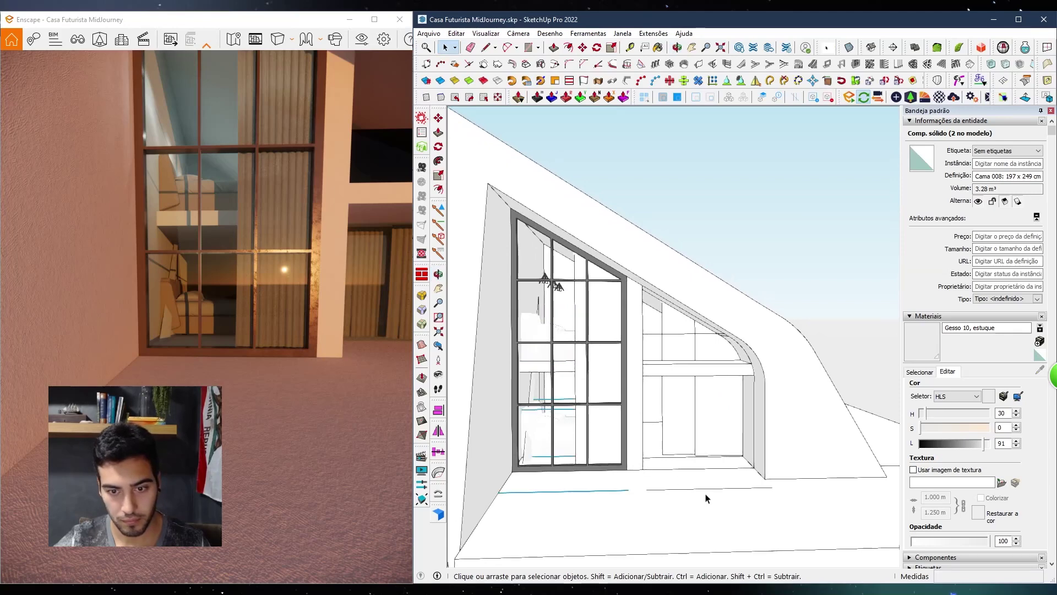
Copy the spotlight group from the tall room's ceiling 2.1 m down to beneath the mezzanine floor
scroll(637, 450, down, 2)
mouse_move(637, 449)
middle_down()
mouse_move(617, 419)
mouse_move(633, 441)
middle_up()
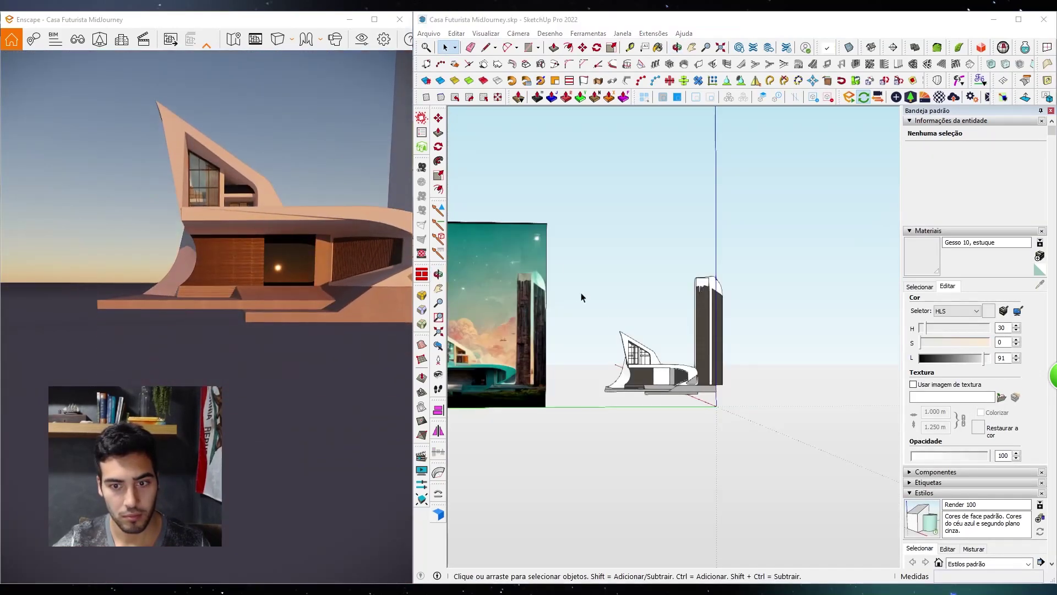
scroll(582, 337, up, 5)
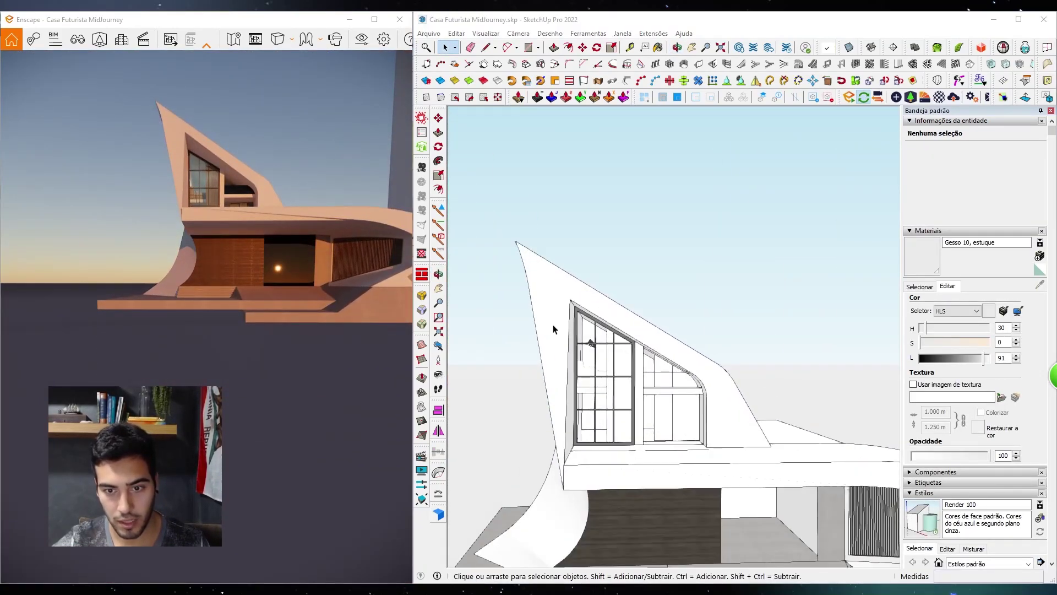
drag(545, 321, 681, 360)
scroll(597, 368, up, 2)
click(594, 339)
key(m)
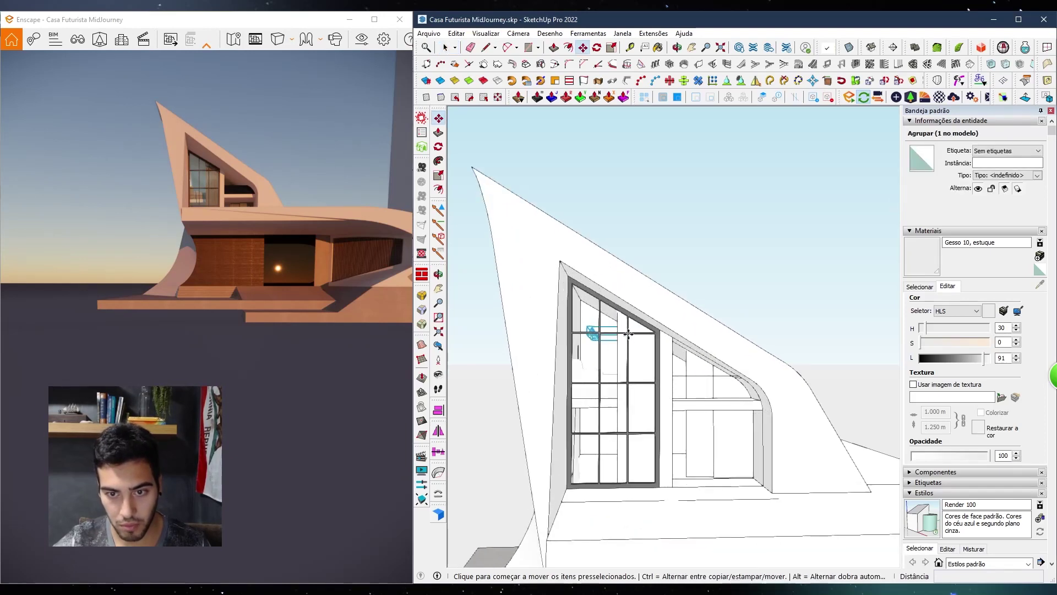
key(ctrl)
click(806, 395)
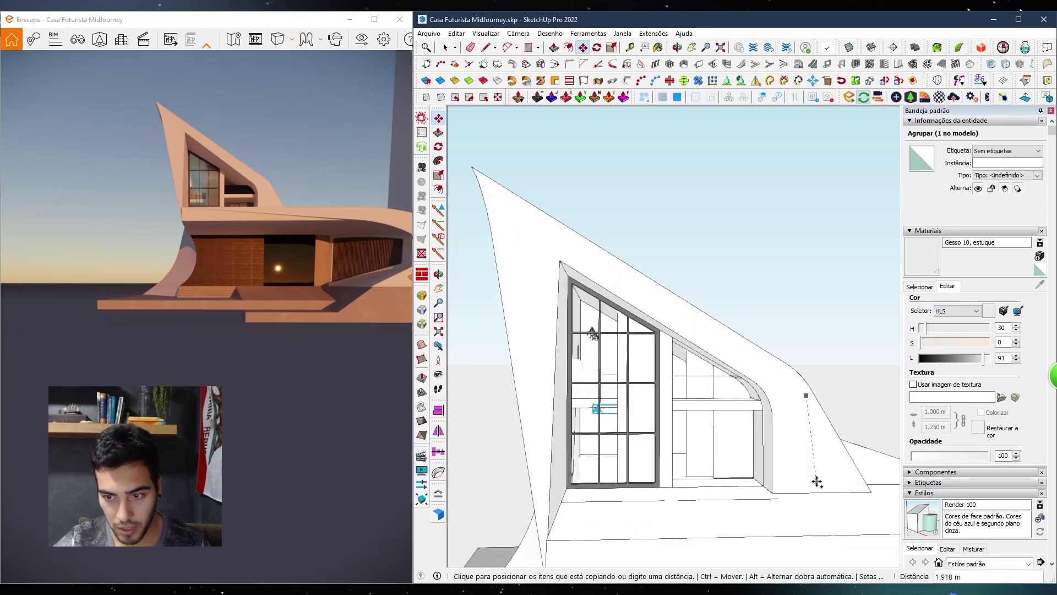
click(807, 488)
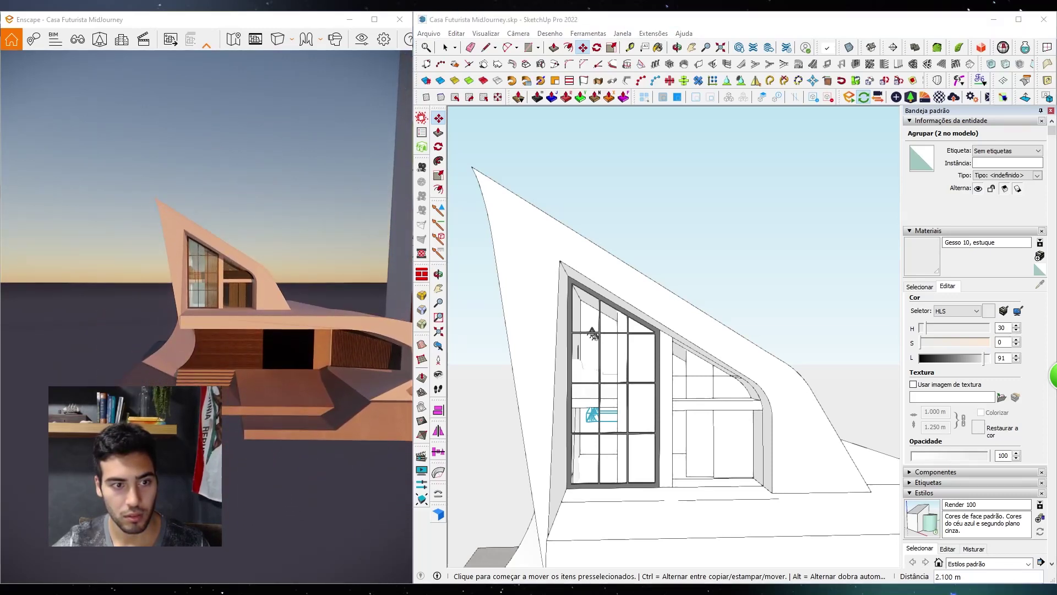
key(q)
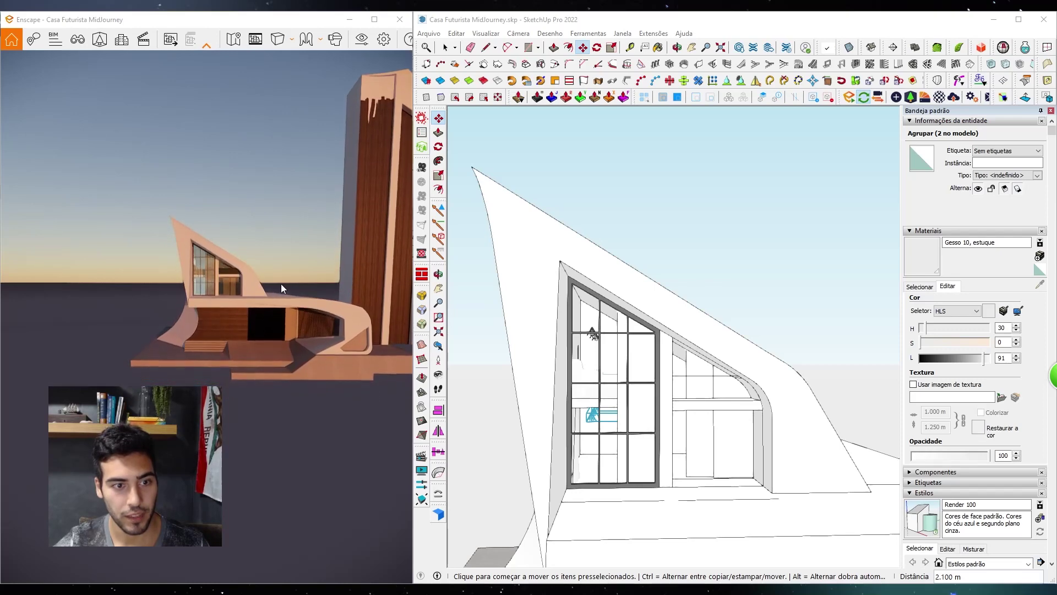
middle_drag(628, 273, 628, 274)
key(space)
click(699, 310)
Copy the spotlight group under the mezzanine about 2.4 m along the green axis into the adjoining upper-floor room
scroll(721, 361, down, 8)
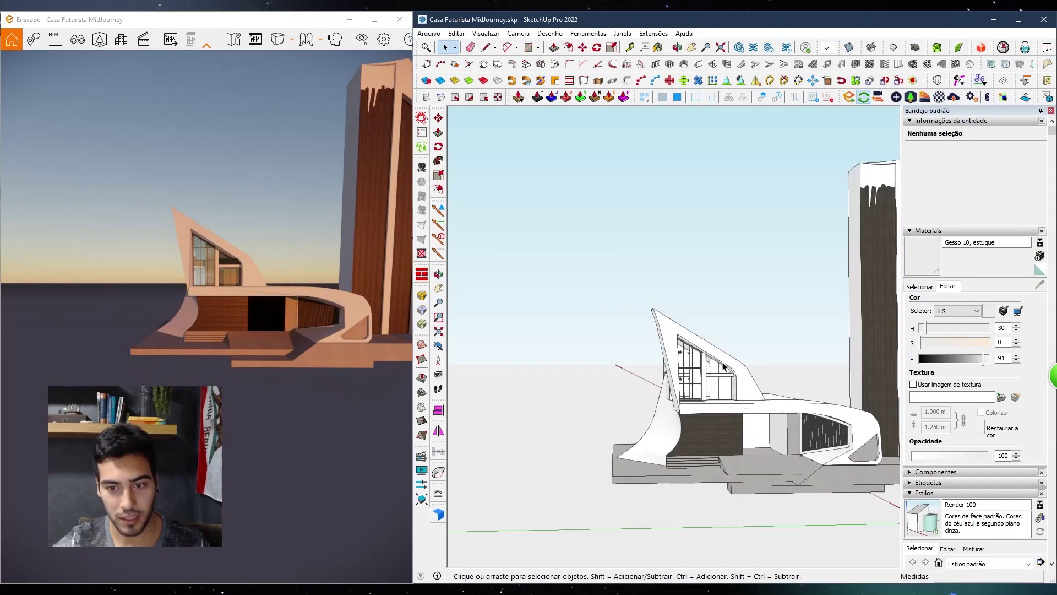
mouse_move(643, 378)
shift+middle_down()
mouse_move(728, 372)
mouse_move(715, 438)
mouse_move(817, 391)
mouse_move(767, 354)
mouse_move(763, 320)
mouse_move(545, 270)
shift+middle_up()
scroll(817, 391, up, 10)
click(633, 303)
scroll(648, 307, up, 2)
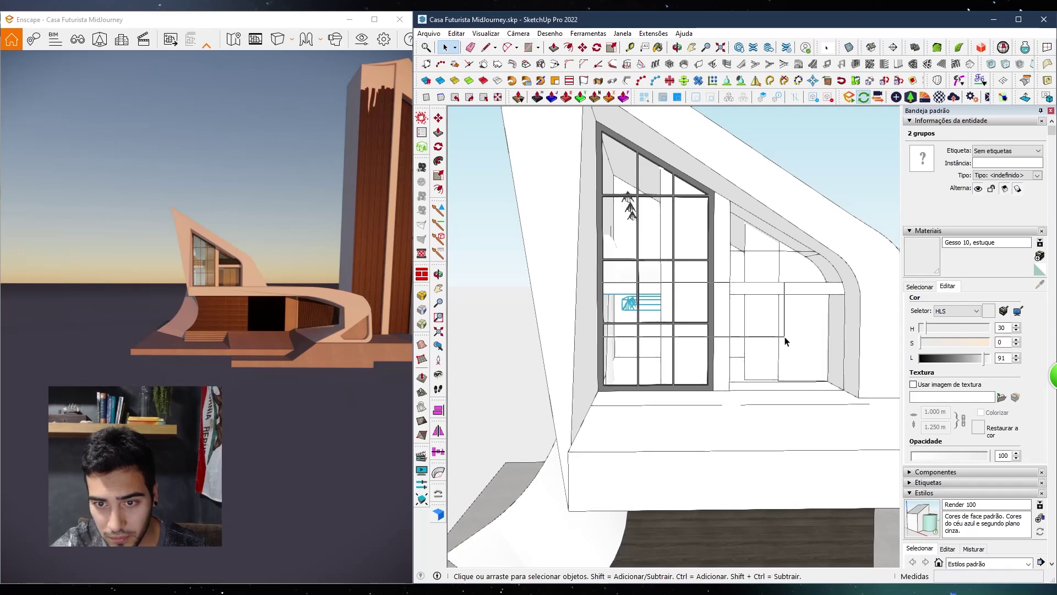
key(m)
key(ctrl)
click(615, 435)
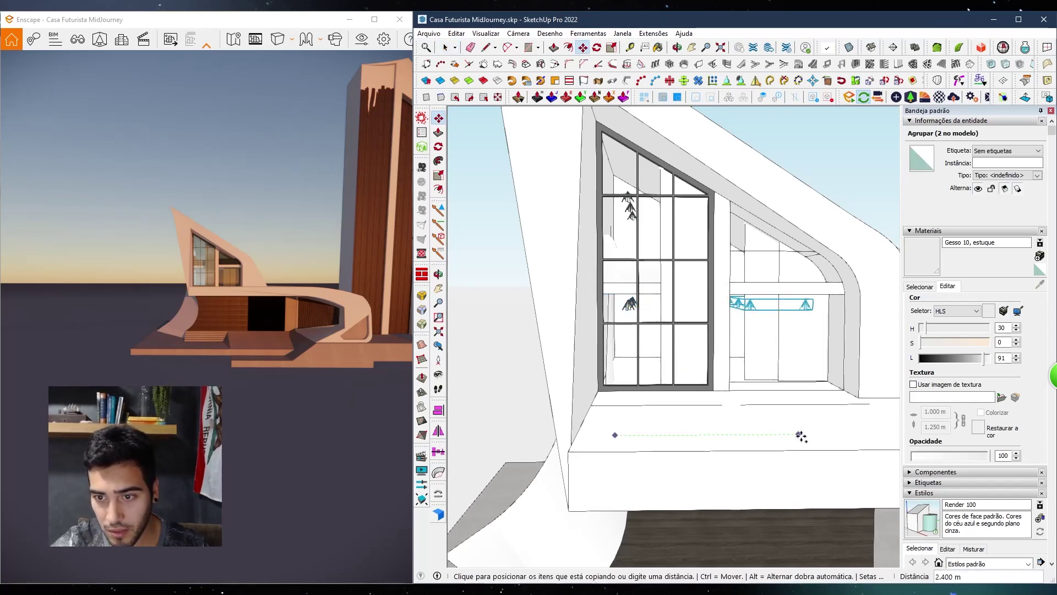
click(804, 437)
middle_drag(804, 436, 766, 338)
key(space)
Delete the surplus spotlights from the copied group in the adjoining room and compare the Enscape render with the reference image
double_click(755, 304)
click(755, 304)
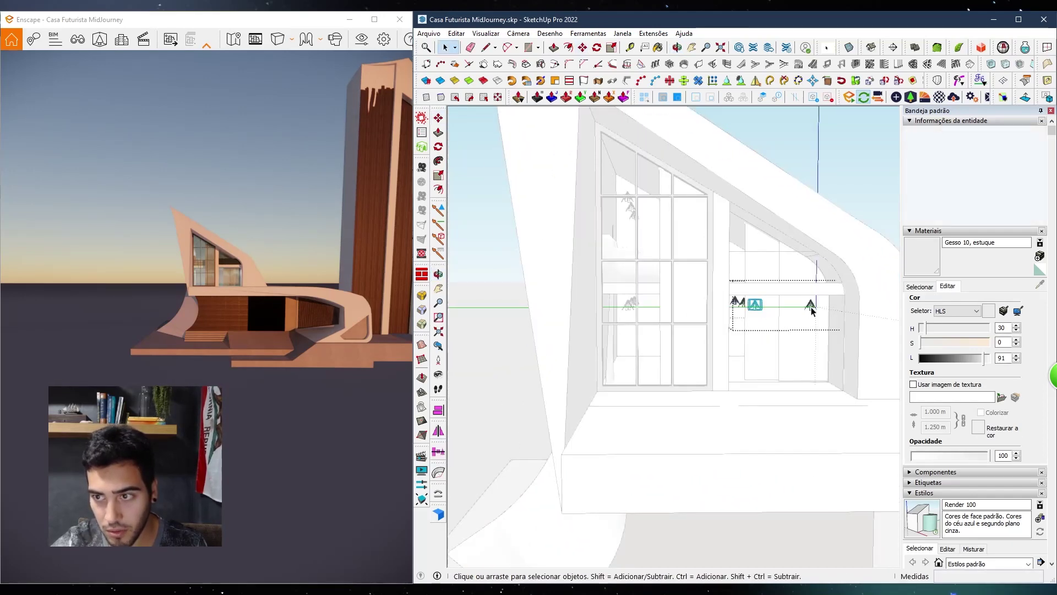
key(Escape)
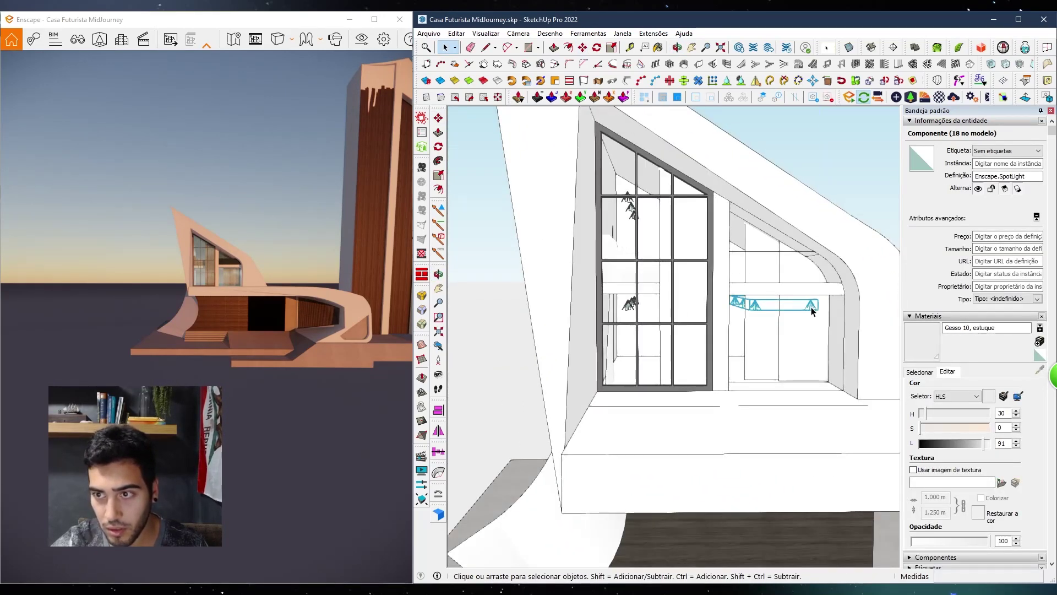
key(Delete)
scroll(689, 350, down, 5)
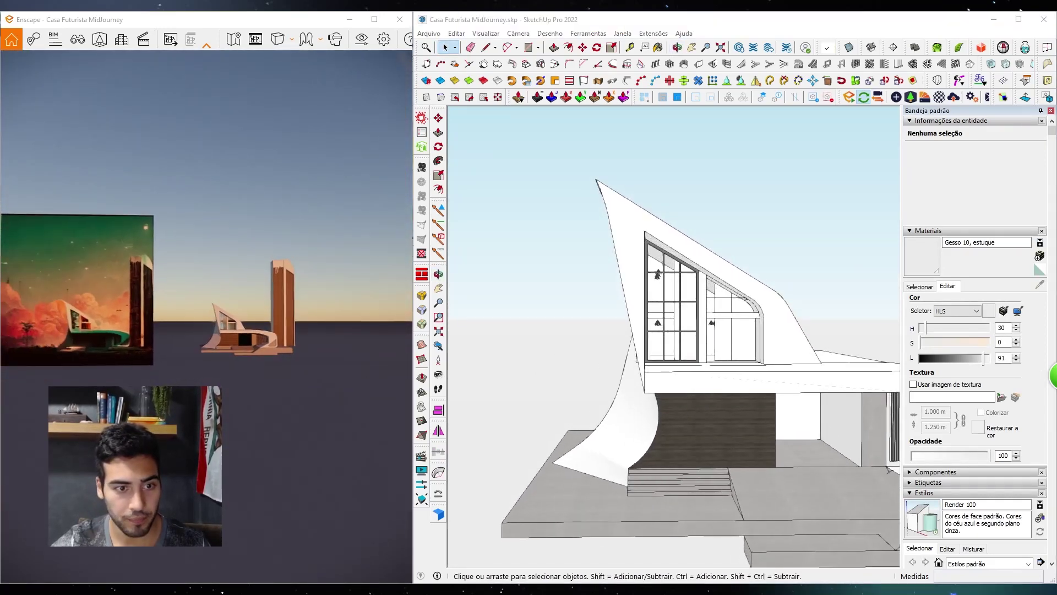
right_drag(239, 313, 206, 312)
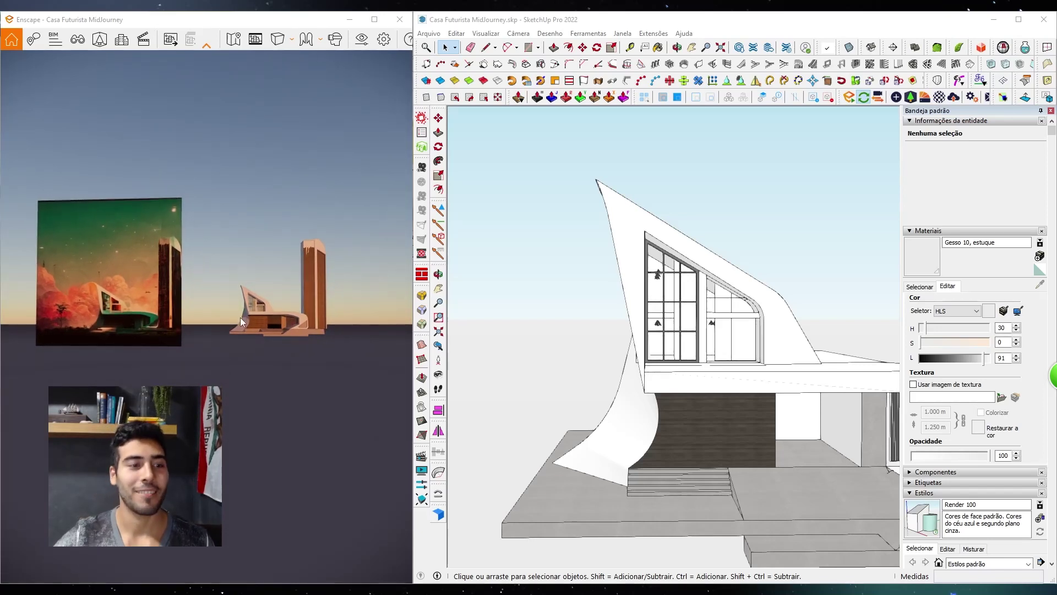
drag(244, 315, 222, 317)
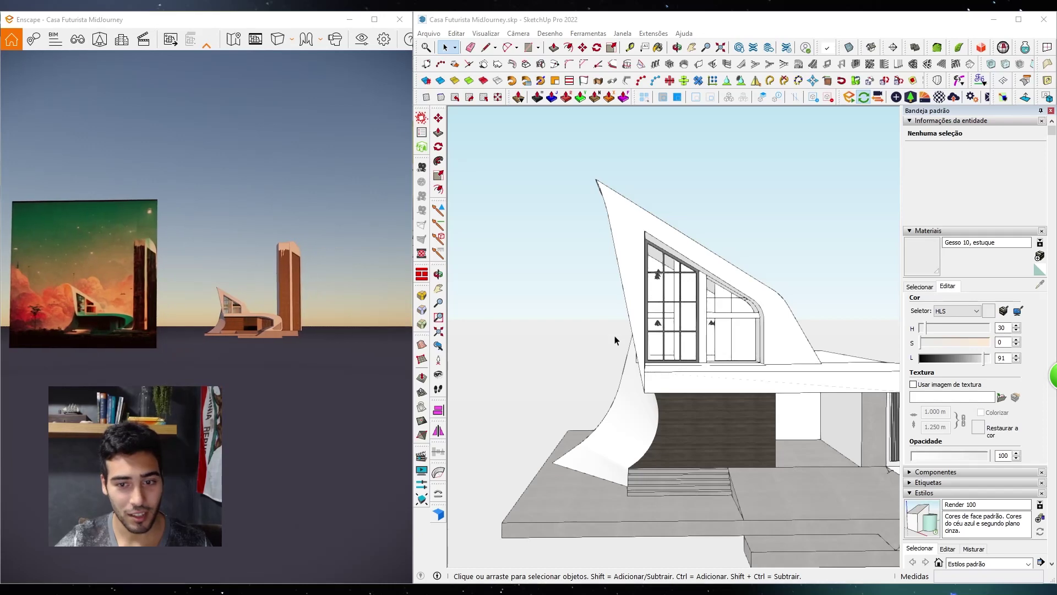
Draw a ground rectangle of about 42.4 by 47.3 m, starting from the far corner of the house's base slab
scroll(613, 337, down, 10)
middle_drag(655, 281, 647, 425)
scroll(644, 427, up, 5)
mouse_move(627, 389)
middle_down()
mouse_move(616, 192)
mouse_move(669, 352)
middle_up()
key(r)
scroll(664, 365, up, 6)
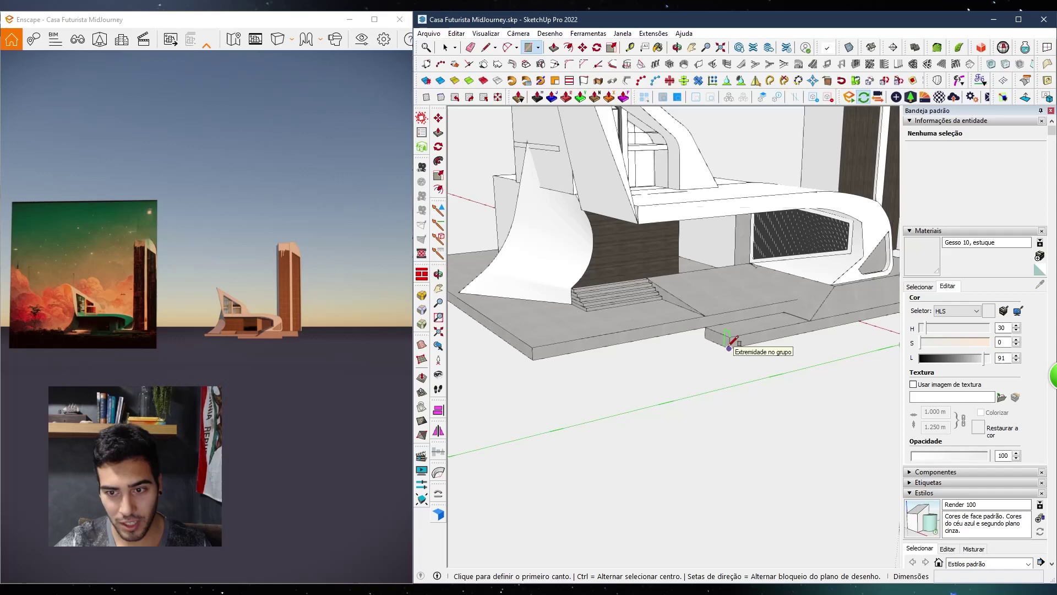
scroll(730, 347, down, 4)
mouse_move(708, 349)
middle_down()
mouse_move(620, 405)
mouse_move(526, 282)
middle_up()
scroll(530, 285, up, 1)
click(532, 283)
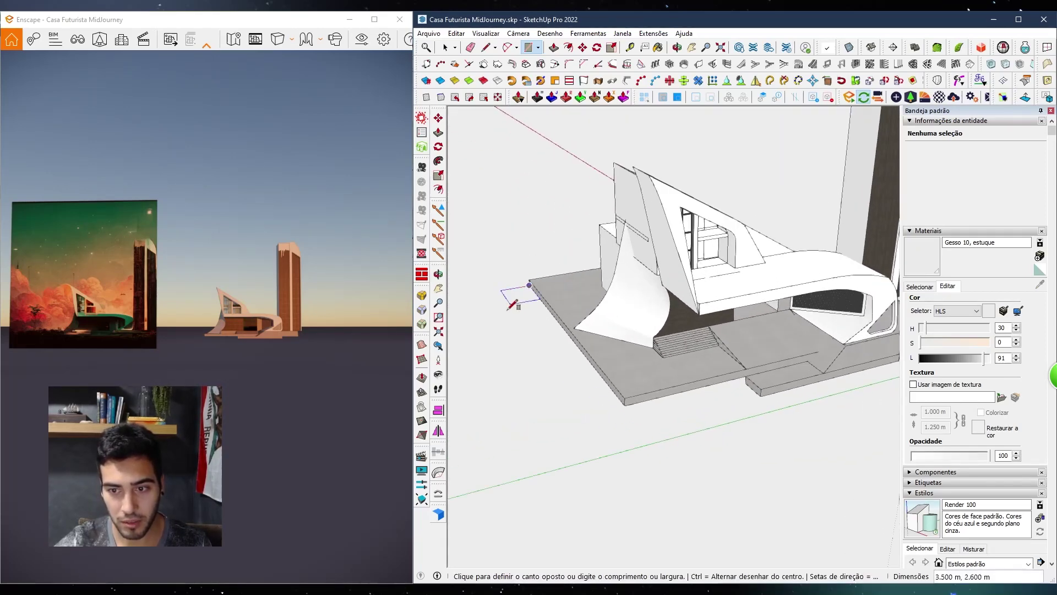
scroll(515, 300, down, 5)
middle_drag(514, 303, 524, 397)
click(843, 389)
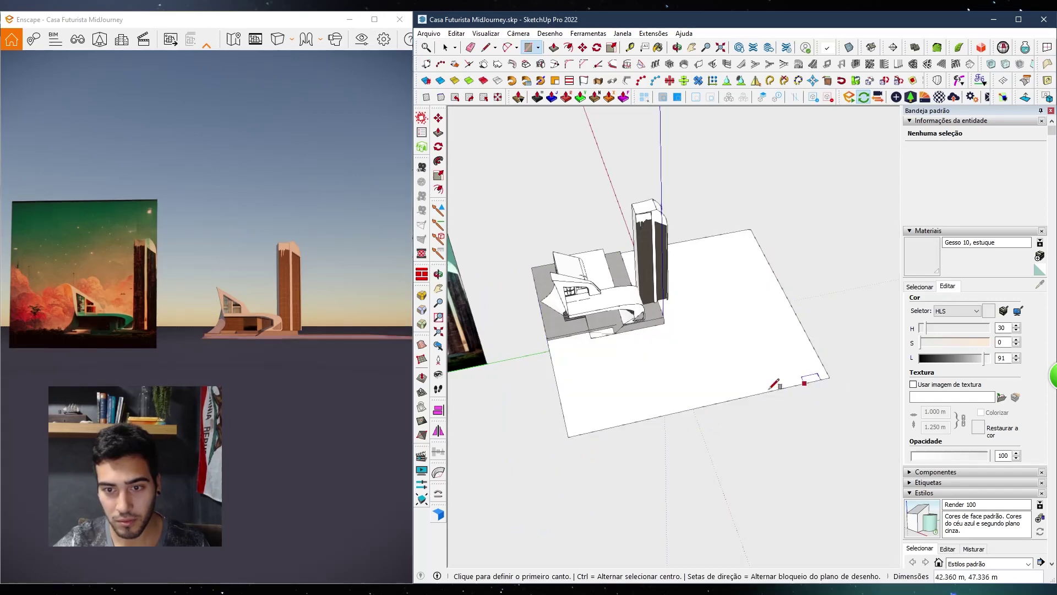
Scale the ground face outward along the green axis toward the reference image and along the red axis both behind and in front of the house
middle_drag(844, 389, 701, 335)
key(space)
scroll(705, 373, down, 3)
click(704, 372)
key(s)
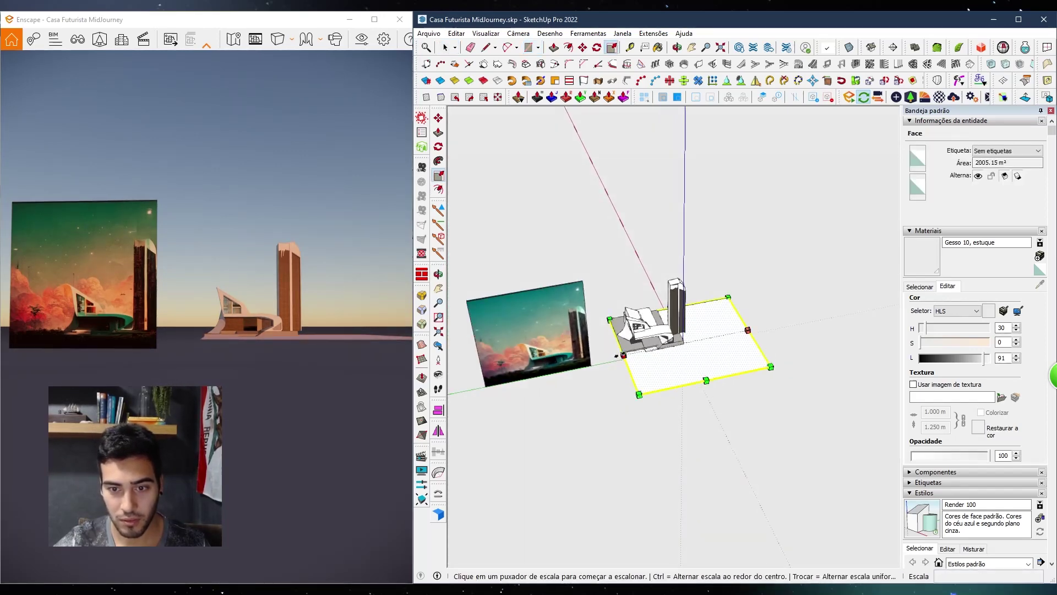
click(623, 355)
click(585, 364)
click(663, 307)
click(625, 274)
click(676, 387)
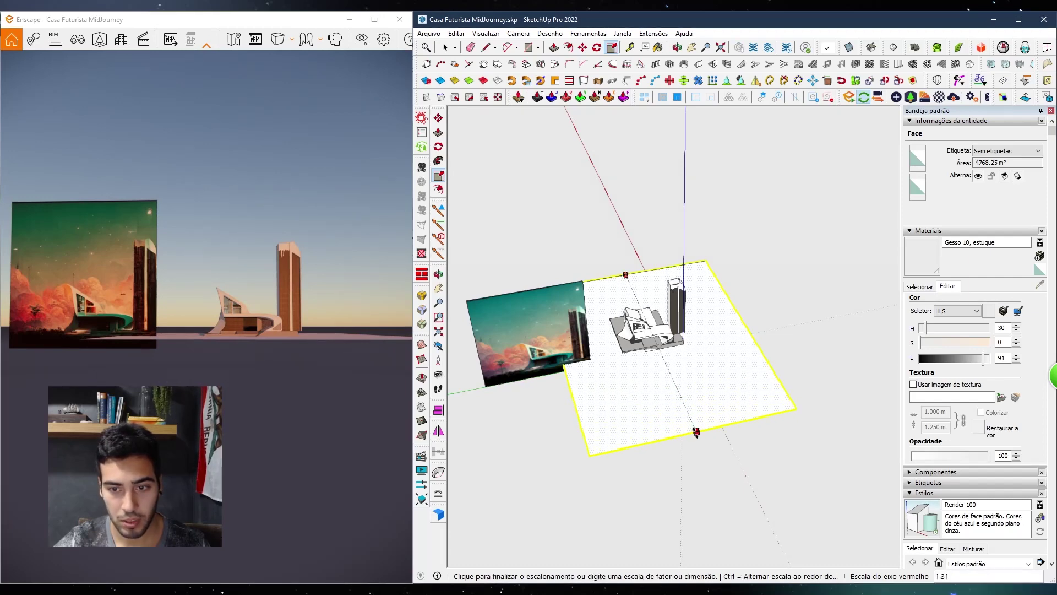
click(696, 435)
key(space)
Group the ground plane and open the group with its face selected
middle_drag(683, 402, 718, 348)
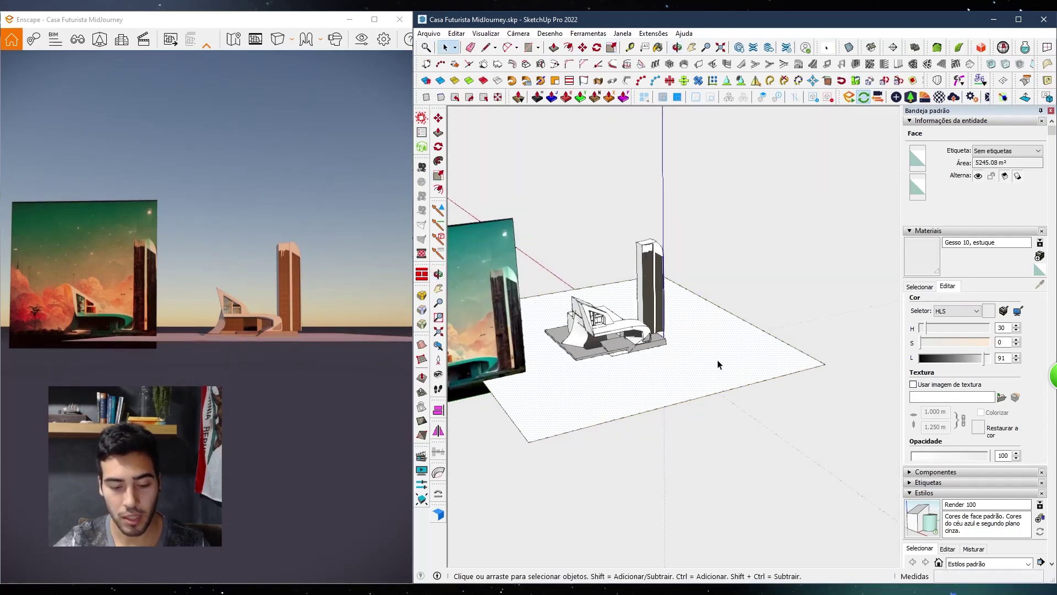
key(ctrl+g)
double_click(717, 364)
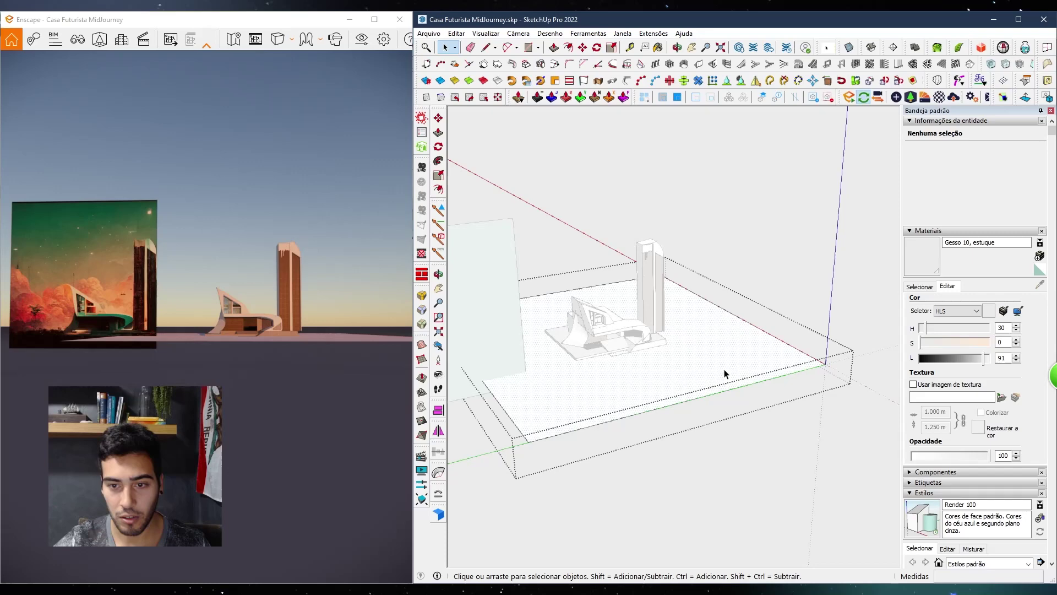
click(724, 369)
middle_drag(724, 370, 714, 377)
Subdivide the ground face repeatedly into a triangular mesh of 512 faces
click(1019, 19)
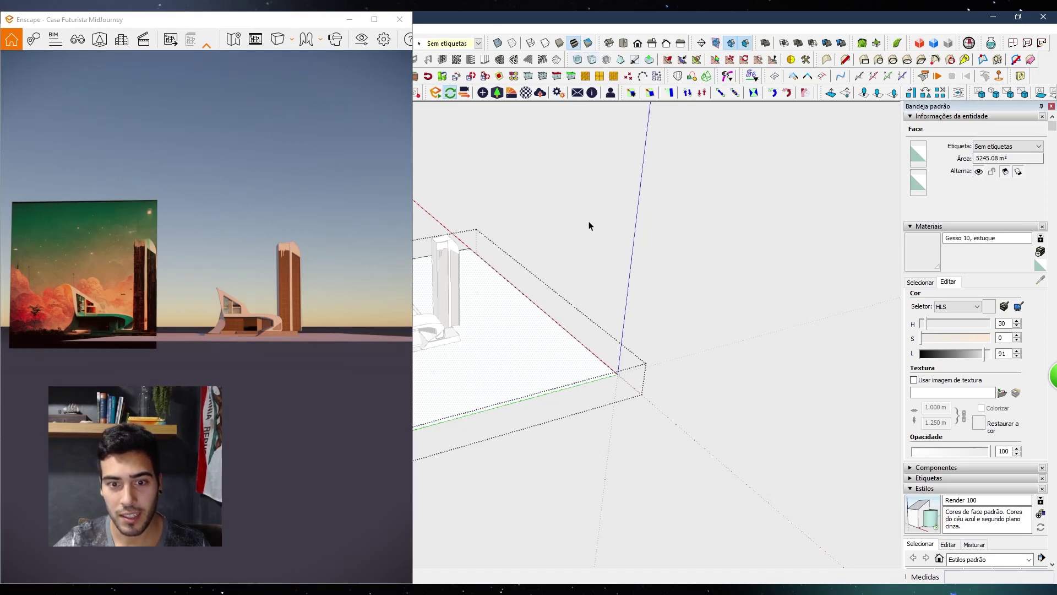
mouse_move(545, 378)
middle_down()
mouse_move(831, 349)
mouse_move(802, 408)
mouse_move(677, 420)
mouse_move(821, 130)
middle_up()
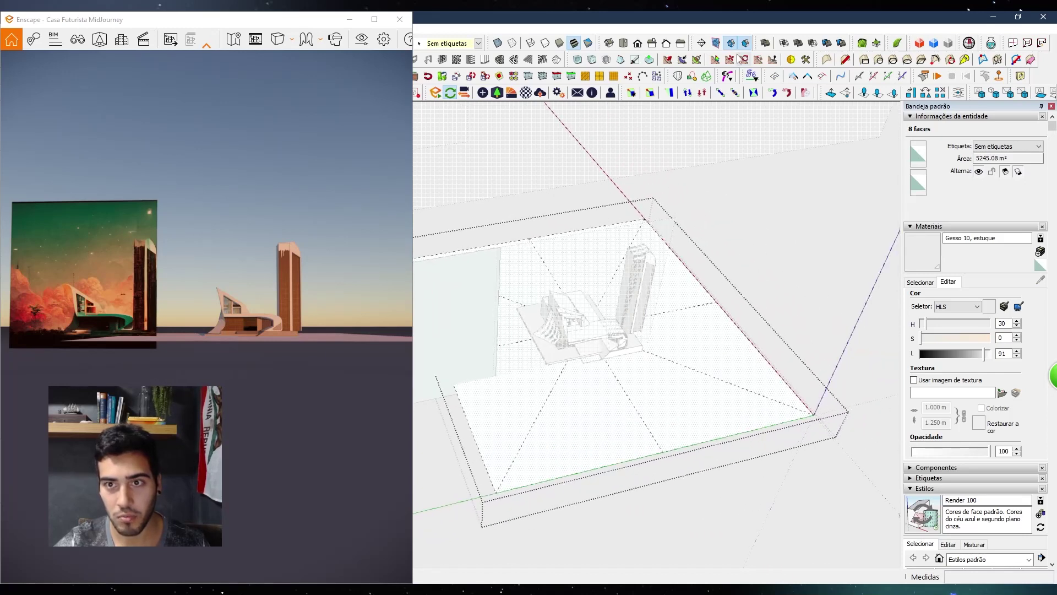
click(592, 60)
mouse_move(606, 331)
middle_down()
mouse_move(590, 533)
mouse_move(594, 415)
mouse_move(637, 238)
mouse_move(594, 368)
middle_up()
scroll(594, 363, down, 3)
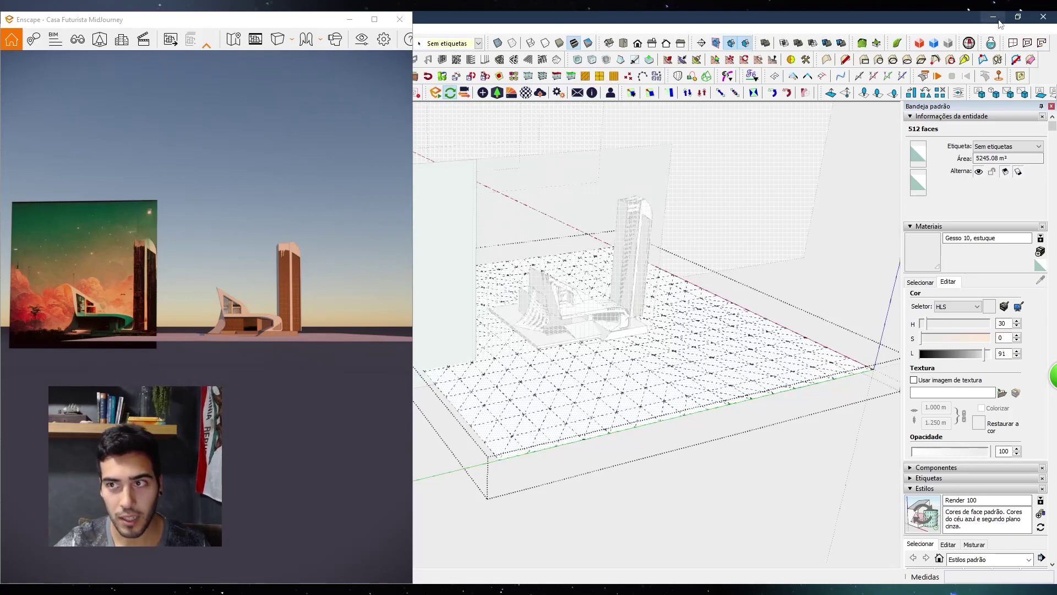
scroll(620, 423, up, 5)
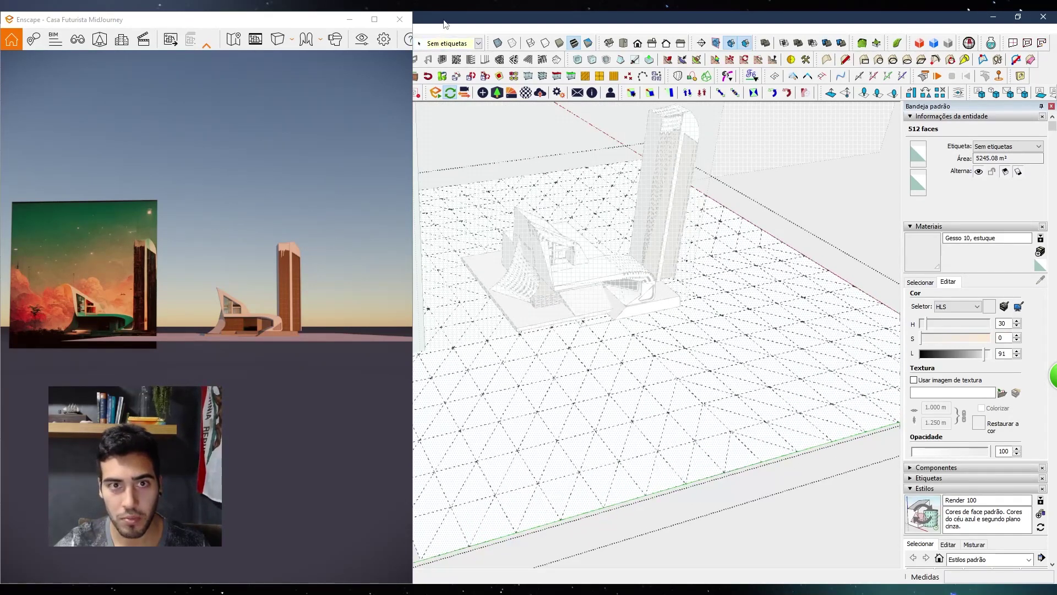
Turn off the display of hidden objects while keeping hidden geometry shown on the ground mesh
click(1017, 18)
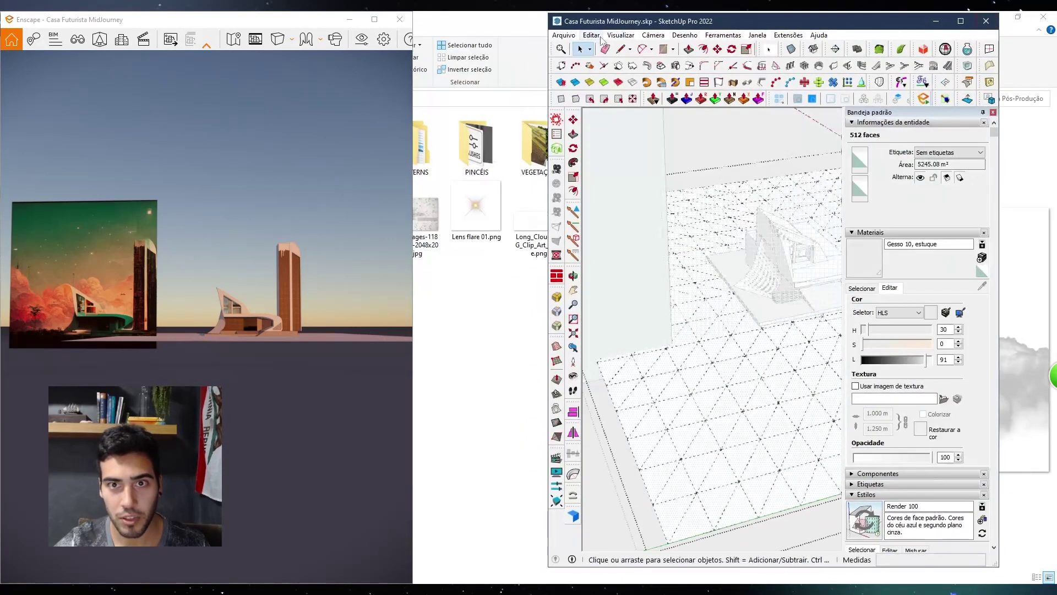
drag(616, 27, 482, 26)
click(486, 33)
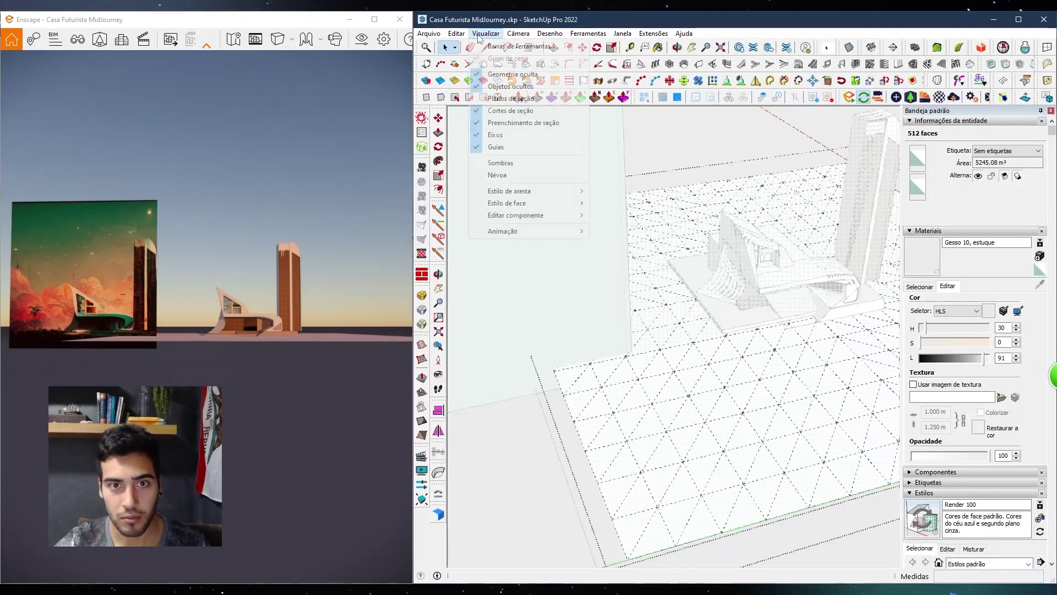
click(509, 86)
click(486, 33)
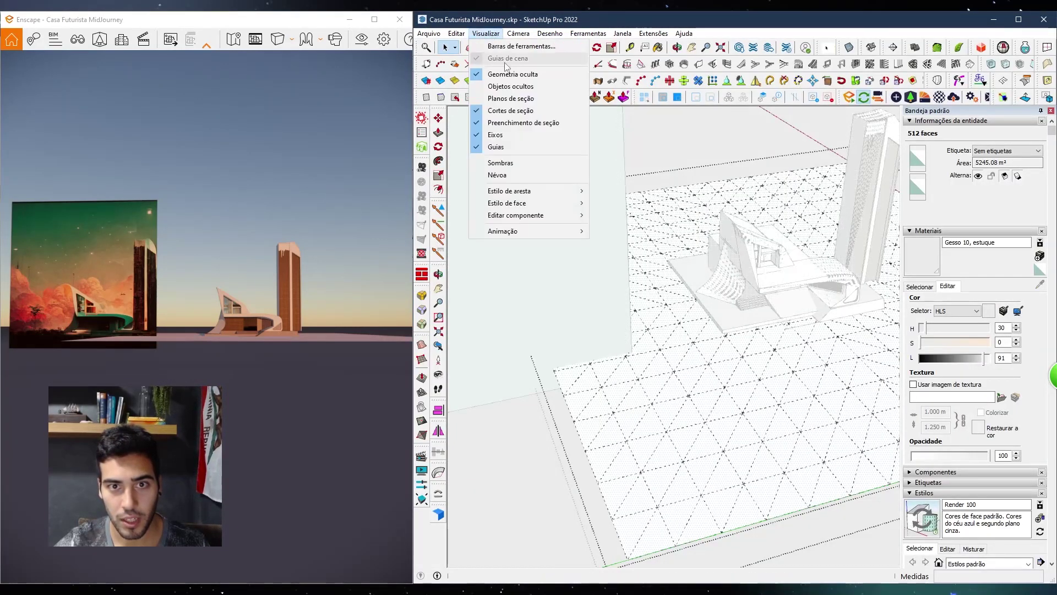
click(786, 406)
middle_drag(786, 406, 648, 327)
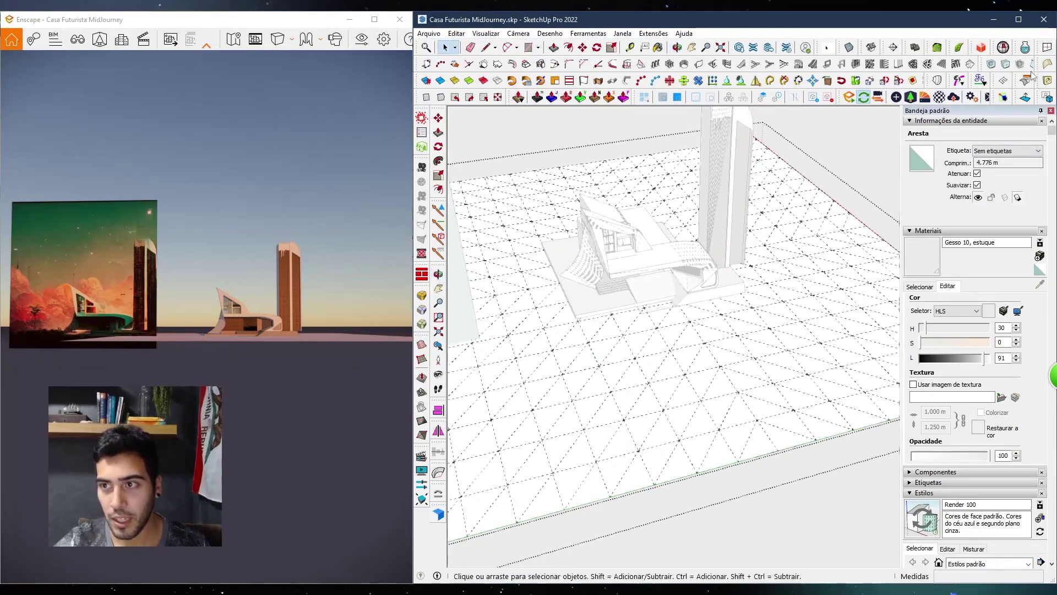
Maximize the SketchUp window and set the terrain sculpt brush radius to about 3.18 m at the ground in front of the house
click(1018, 20)
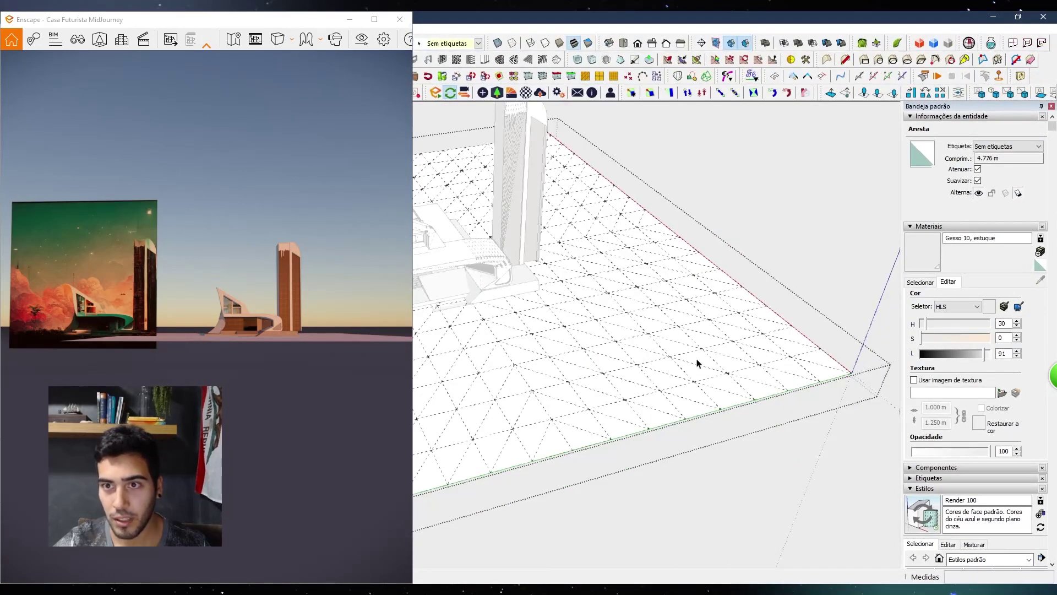
click(673, 62)
scroll(696, 269, up, 6)
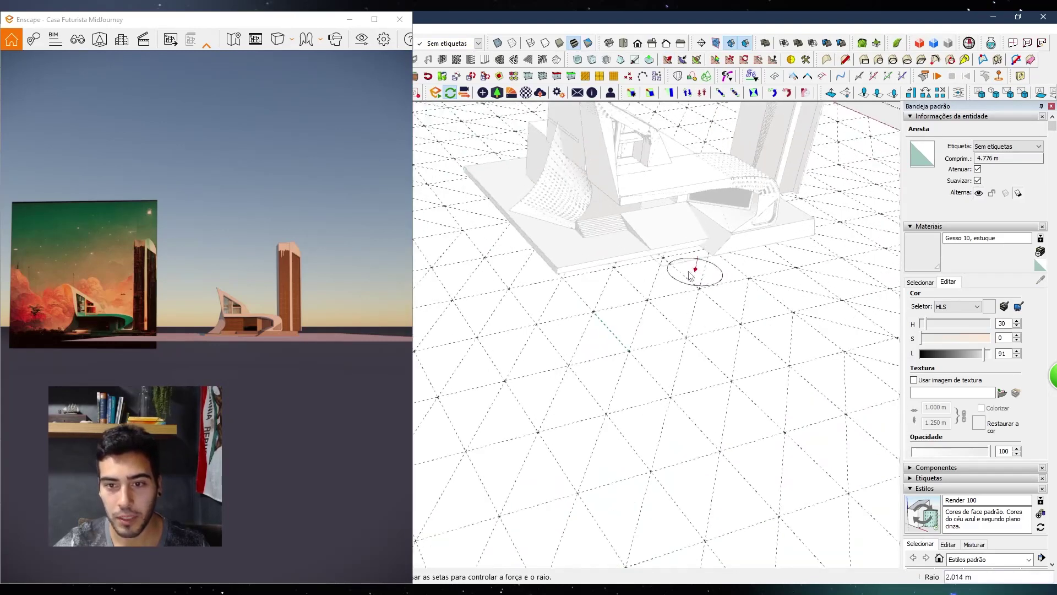
scroll(651, 281, up, 2)
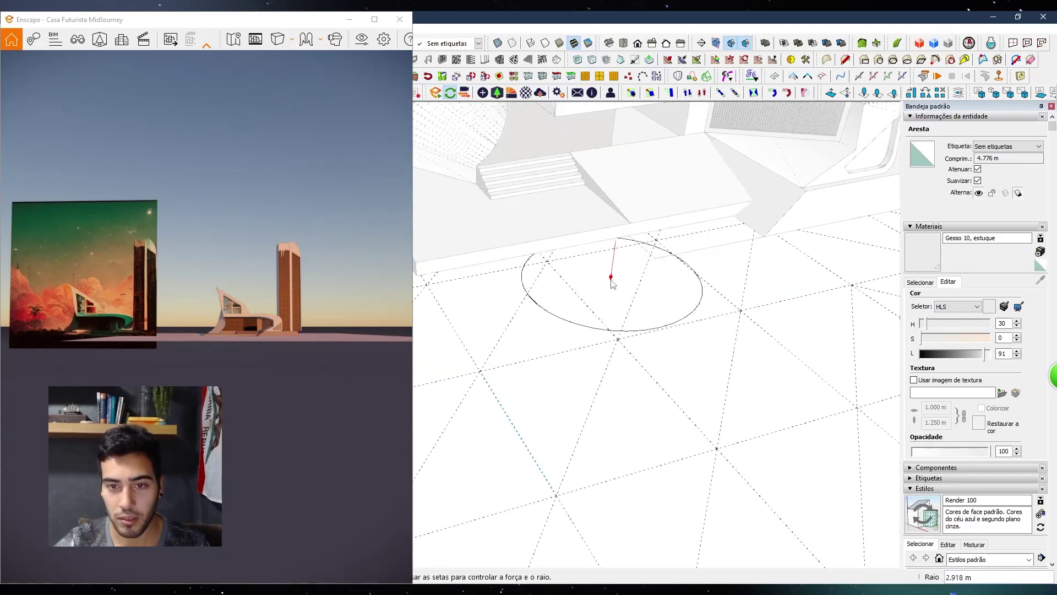
scroll(609, 283, down, 2)
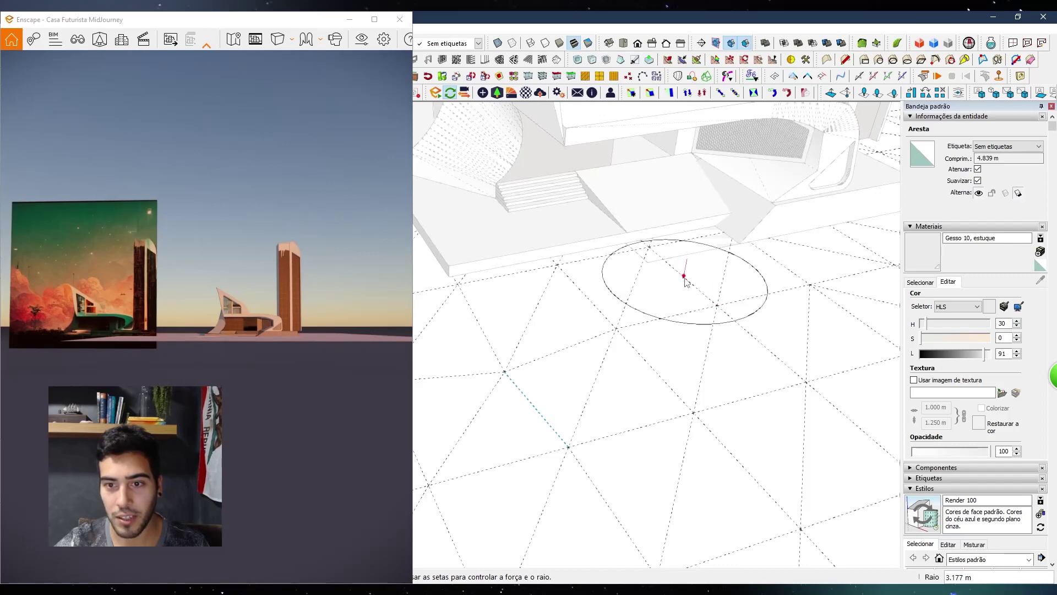
middle_drag(687, 279, 632, 302)
scroll(634, 315, down, 5)
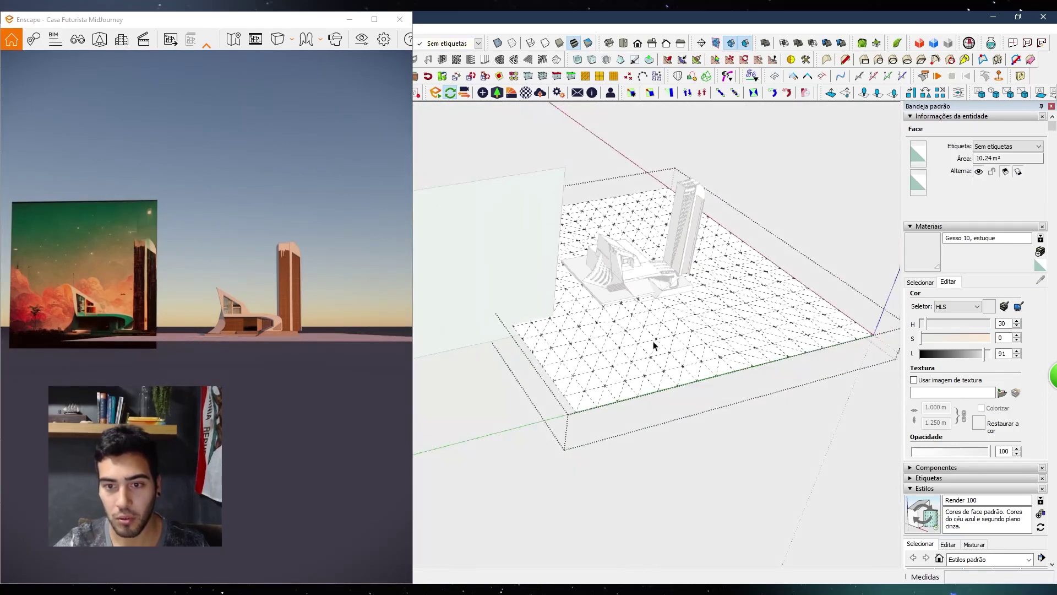
scroll(655, 345, up, 5)
Sculpt gentle relief into the ground mesh in front of and beside the house with a brush radius of about 3.01 m
click(689, 61)
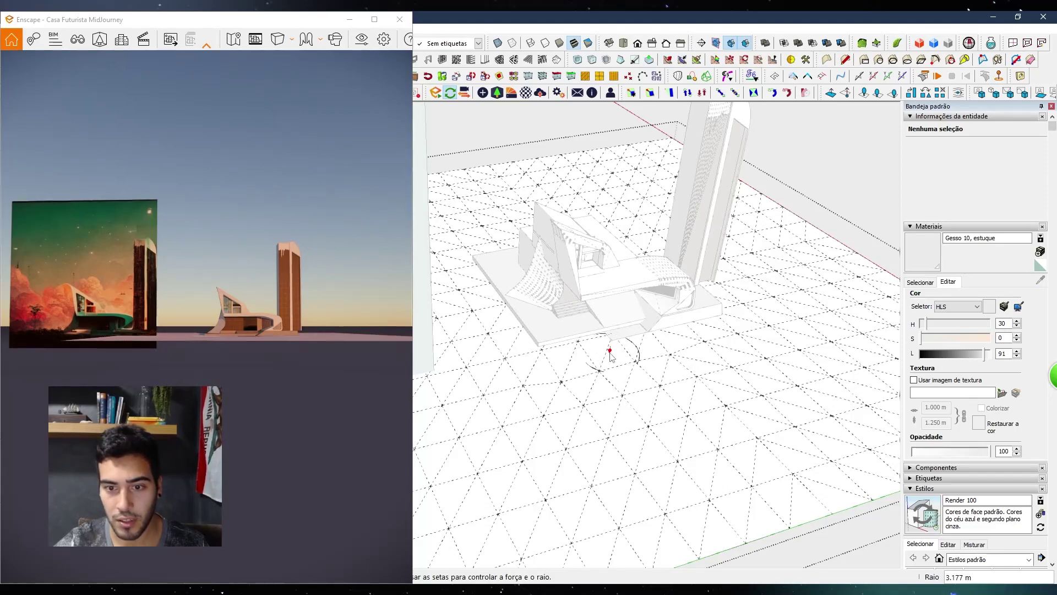
scroll(610, 355, up, 5)
mouse_move(595, 330)
middle_down()
mouse_move(695, 264)
mouse_move(679, 348)
middle_up()
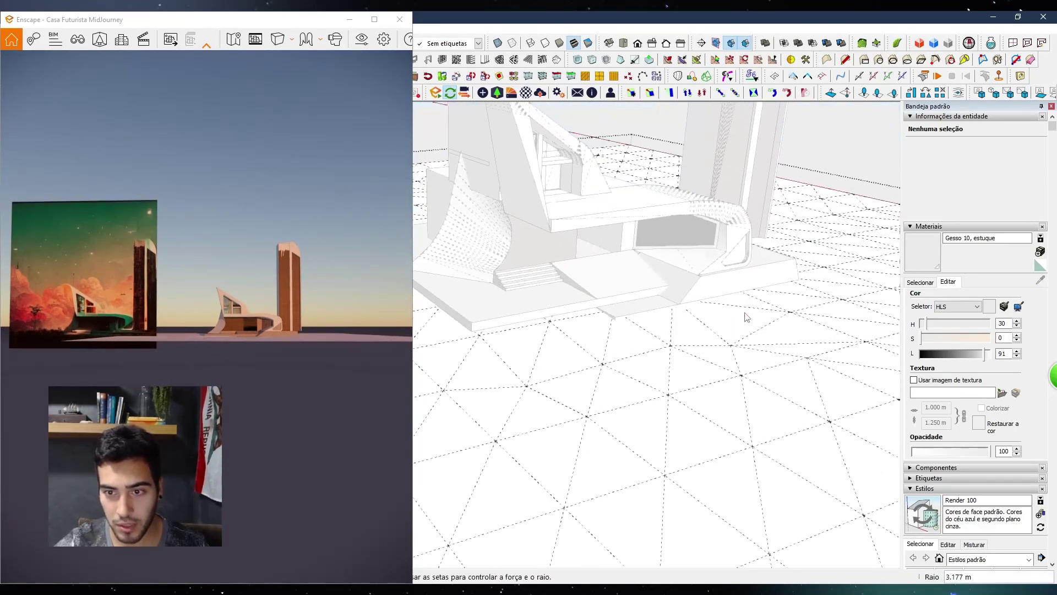
mouse_move(615, 341)
middle_down()
mouse_move(666, 265)
mouse_move(573, 286)
mouse_move(685, 353)
middle_up()
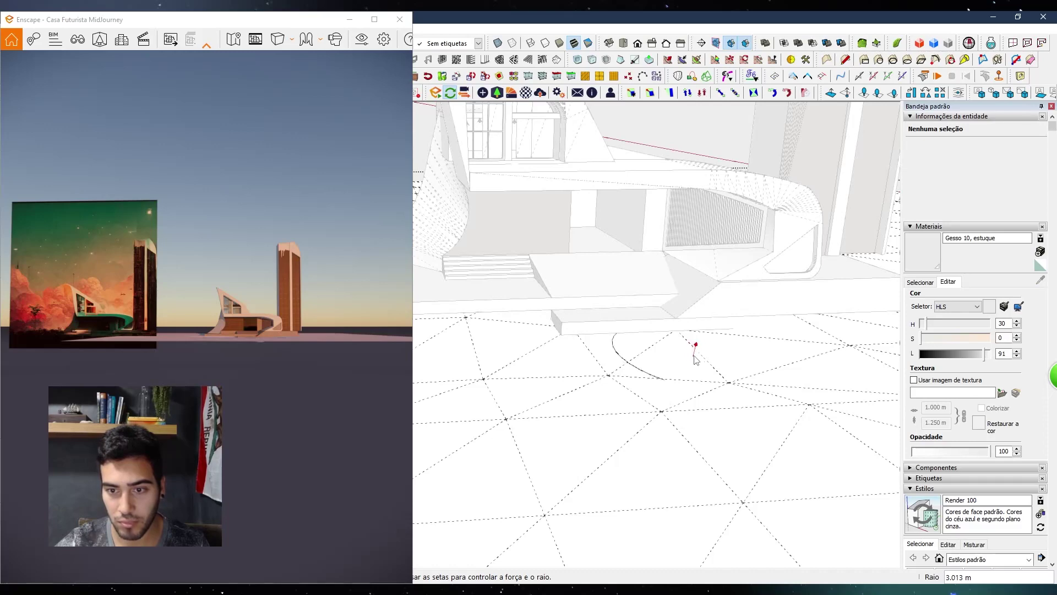
mouse_move(695, 350)
middle_down()
mouse_move(724, 286)
mouse_move(732, 303)
mouse_move(670, 323)
mouse_move(870, 320)
mouse_move(732, 300)
middle_up()
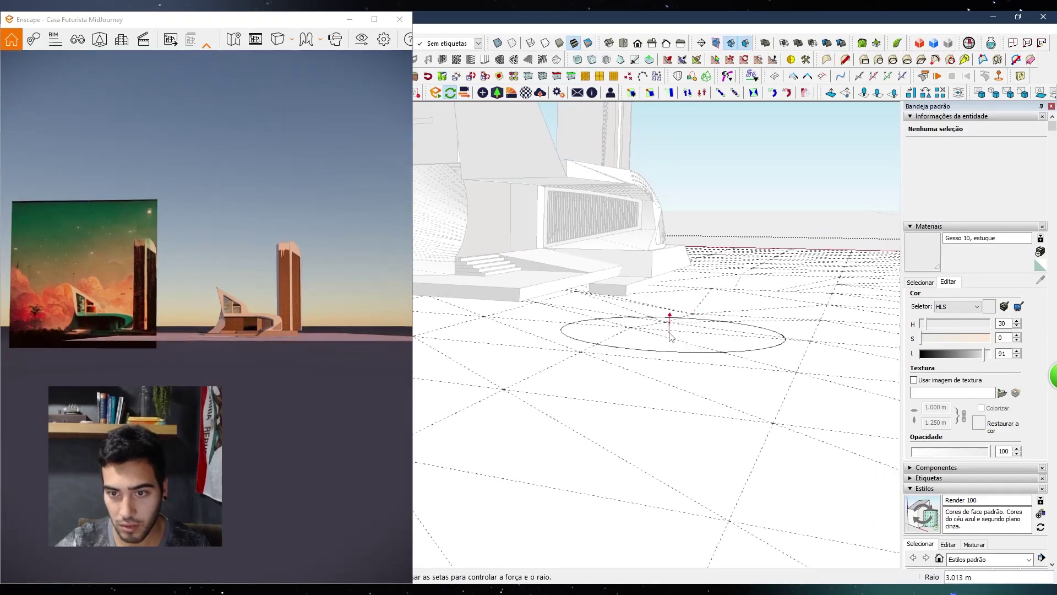
mouse_move(675, 319)
middle_down()
mouse_move(562, 314)
mouse_move(665, 314)
mouse_move(798, 290)
mouse_move(682, 330)
mouse_move(849, 330)
middle_up()
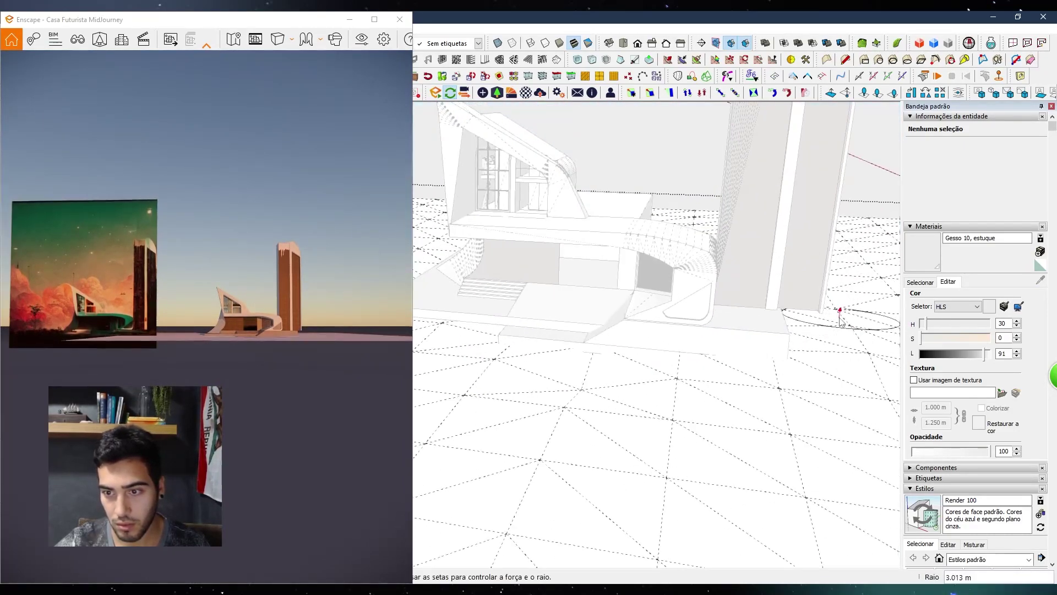
Sculpt the outer parts of the ground mesh around the house and tower, and restore the SketchUp window beside Enscape
scroll(845, 341, down, 5)
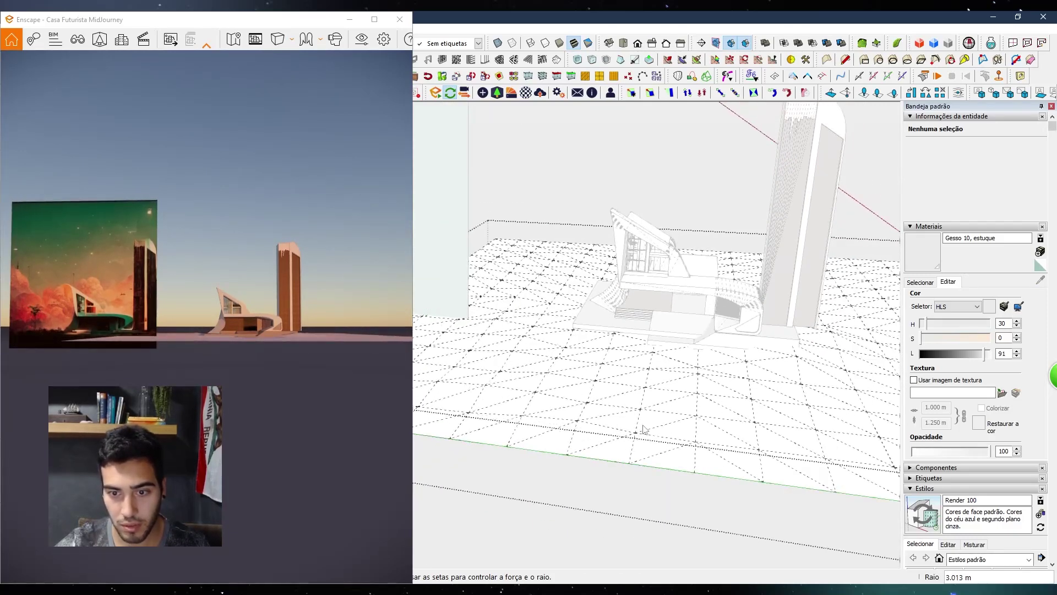
scroll(555, 346, down, 3)
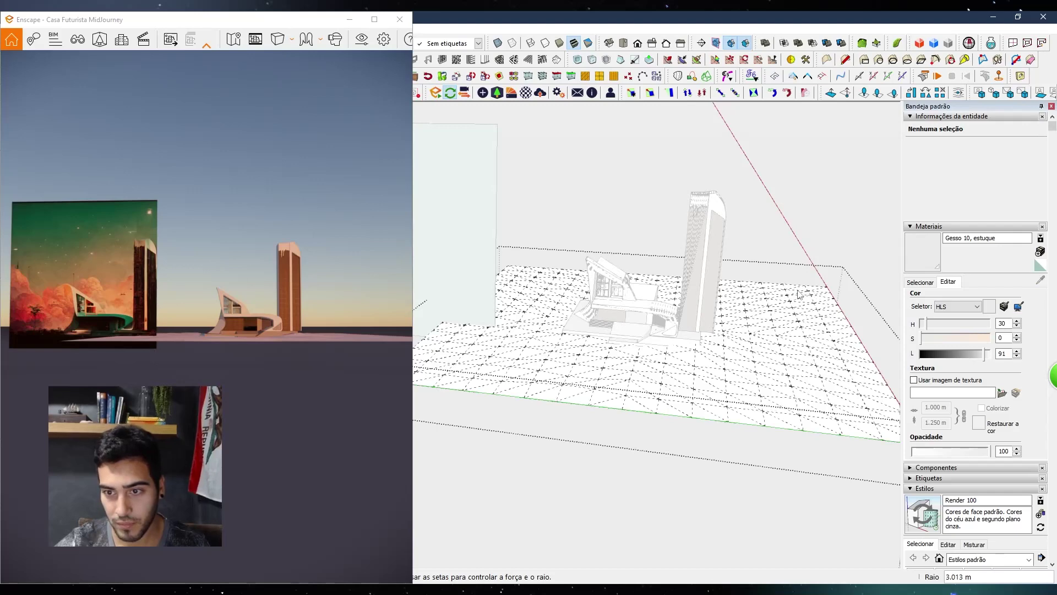
middle_drag(767, 402, 709, 206)
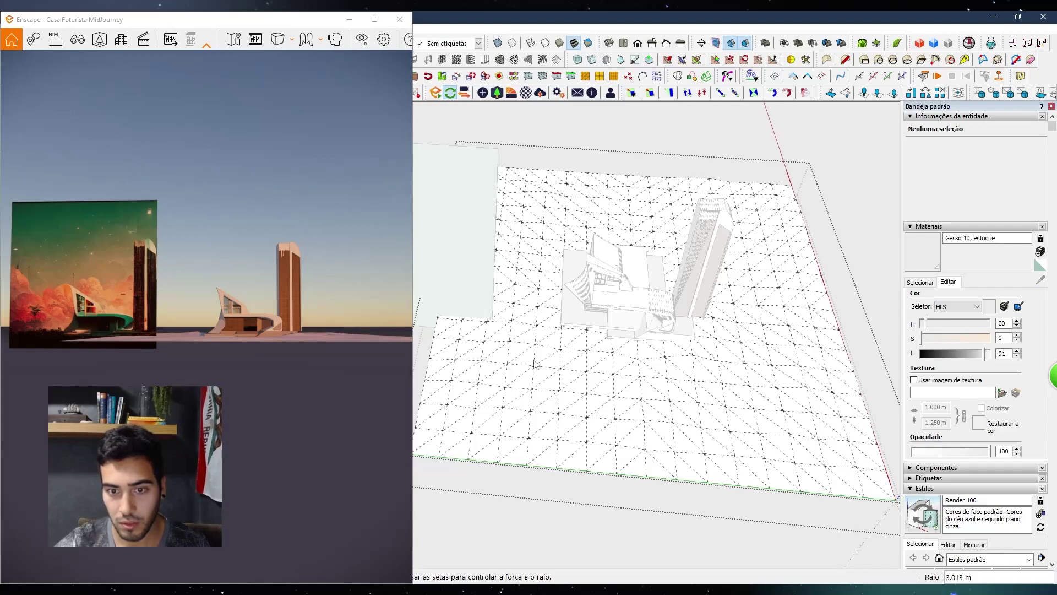
mouse_move(666, 455)
middle_down()
mouse_move(777, 198)
mouse_move(725, 205)
mouse_move(729, 191)
mouse_move(696, 226)
mouse_move(677, 361)
mouse_move(650, 397)
mouse_move(675, 383)
middle_up()
double_click(487, 23)
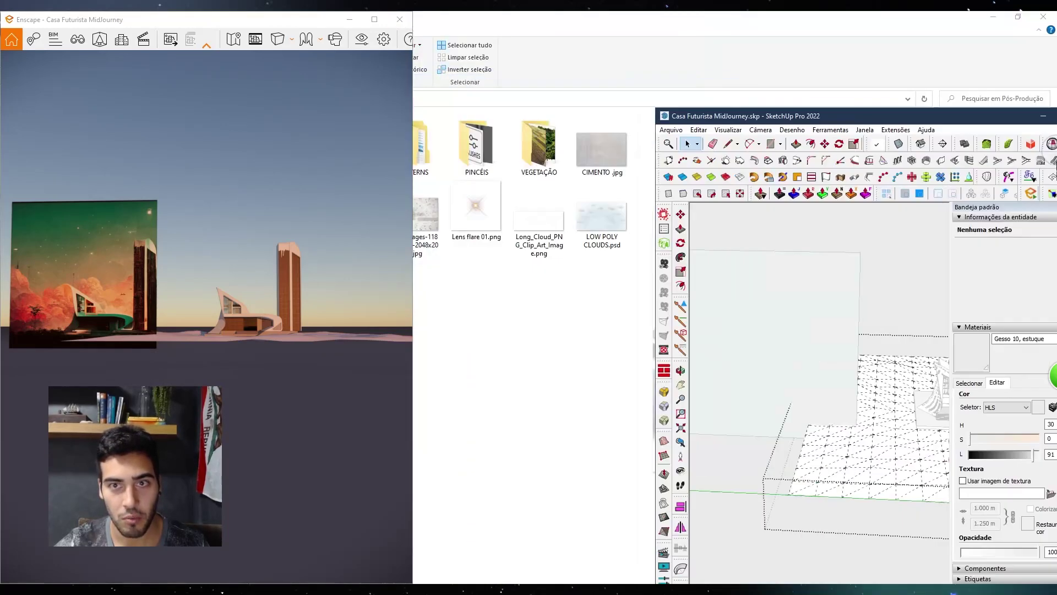
Turn off the display of hidden geometry so the ground mesh shows without its triangle edges
click(480, 34)
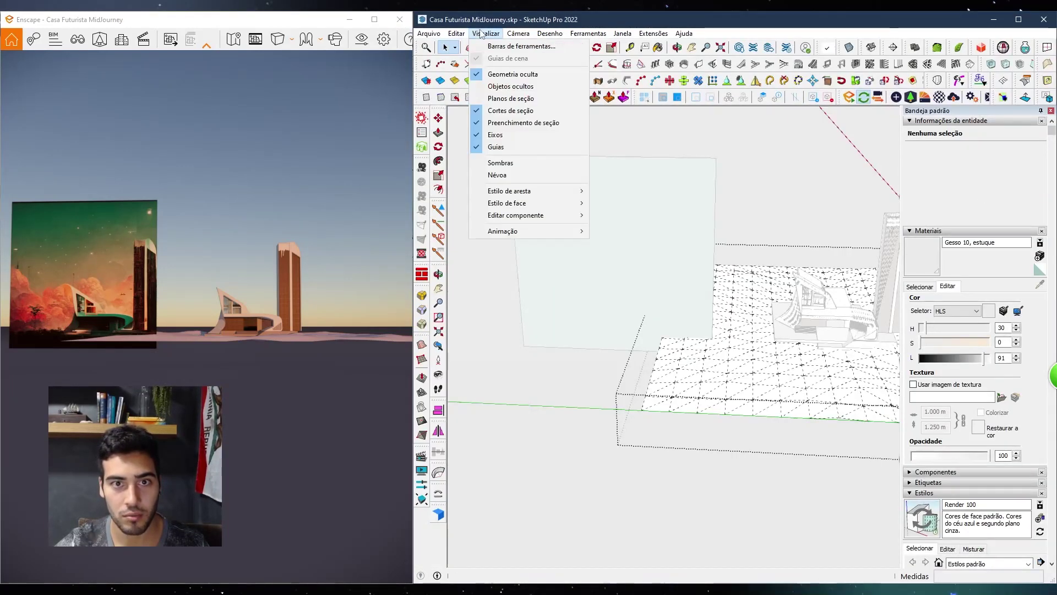
click(512, 74)
mouse_move(776, 293)
middle_down()
mouse_move(891, 176)
mouse_move(670, 166)
mouse_move(653, 193)
mouse_move(671, 315)
middle_up()
key(space)
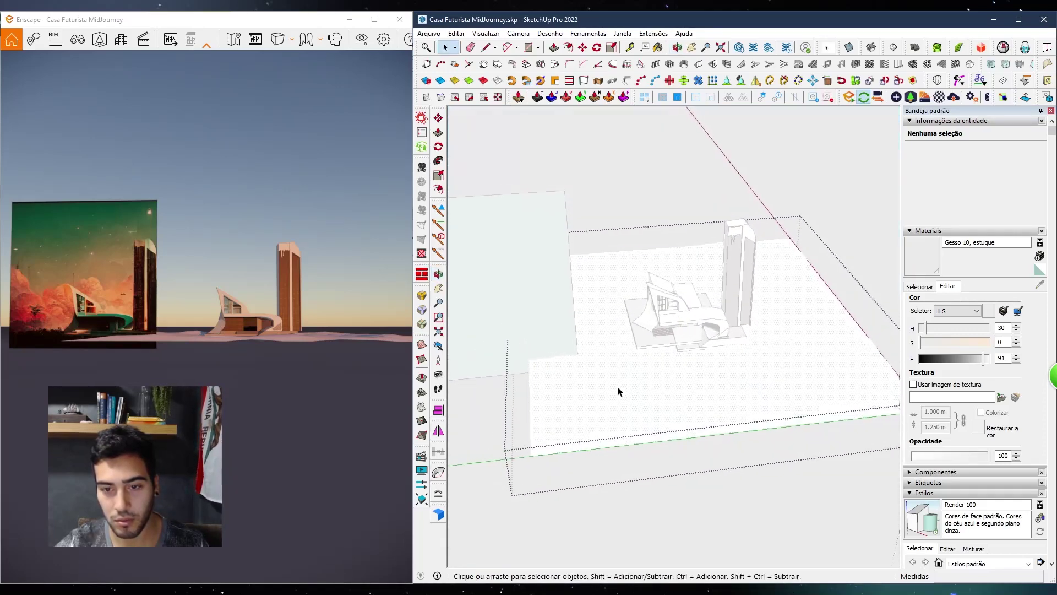
Leave the ground group and inspect the sculpted terrain around the house in the Enscape view
triple_click(633, 420)
mouse_move(633, 420)
middle_down()
mouse_move(731, 251)
mouse_move(691, 259)
mouse_move(621, 335)
mouse_move(632, 338)
middle_up()
click(251, 311)
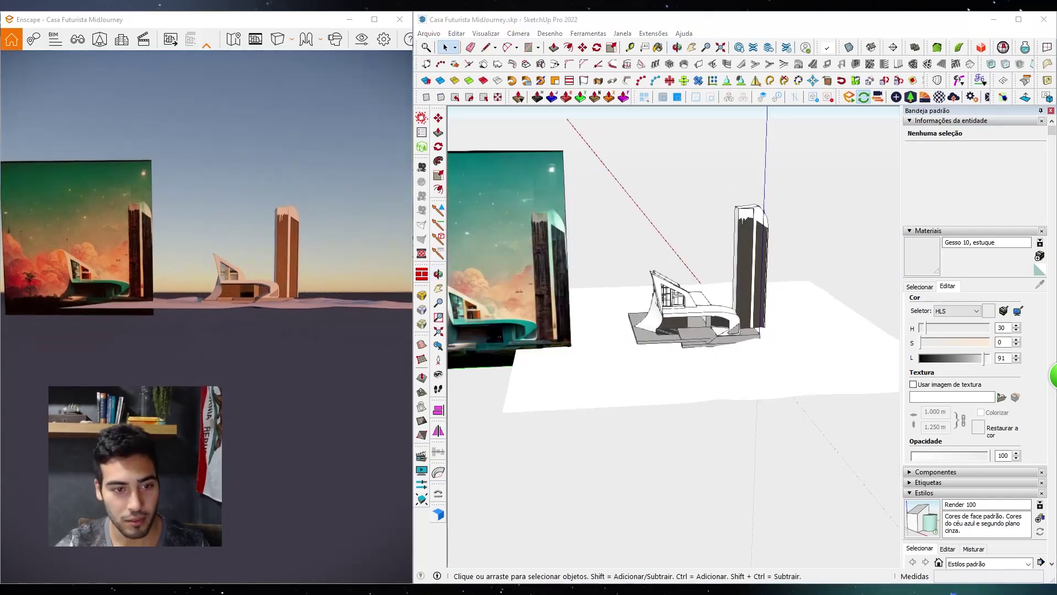
key(a)
drag(251, 311, 270, 337)
Soften all edges of the ground mesh with a 96.9 degree angle between normals and coplanar softening enabled
double_click(582, 382)
click(582, 383)
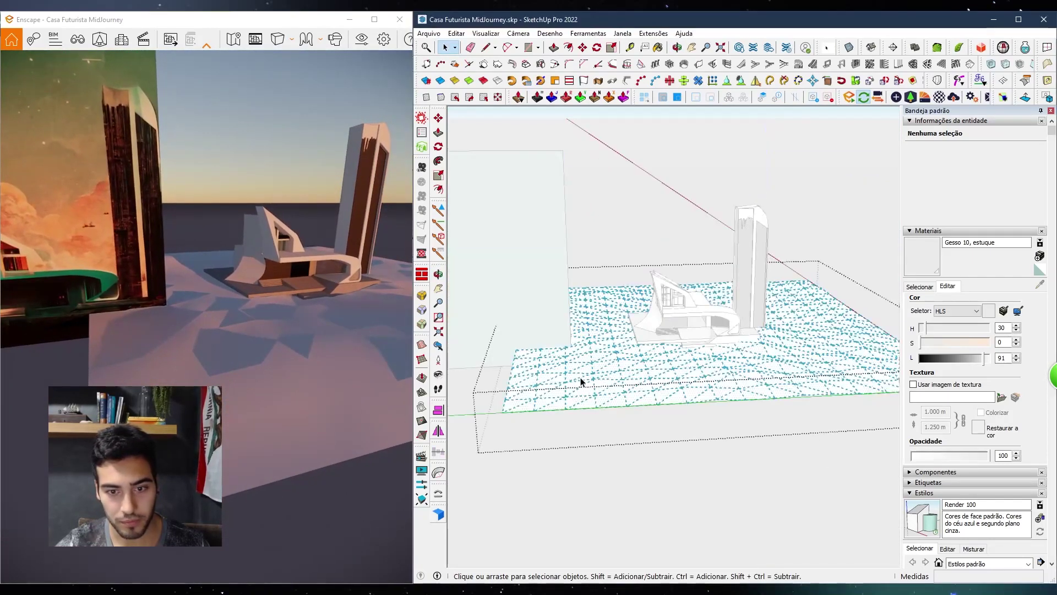
scroll(991, 534, down, 5)
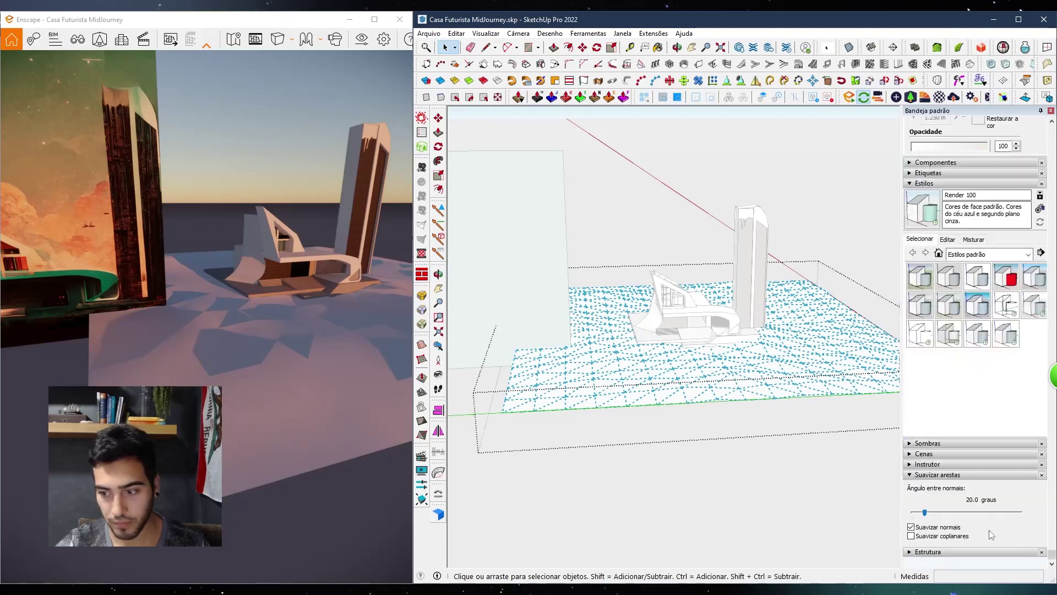
click(944, 537)
click(944, 537)
drag(924, 512, 970, 513)
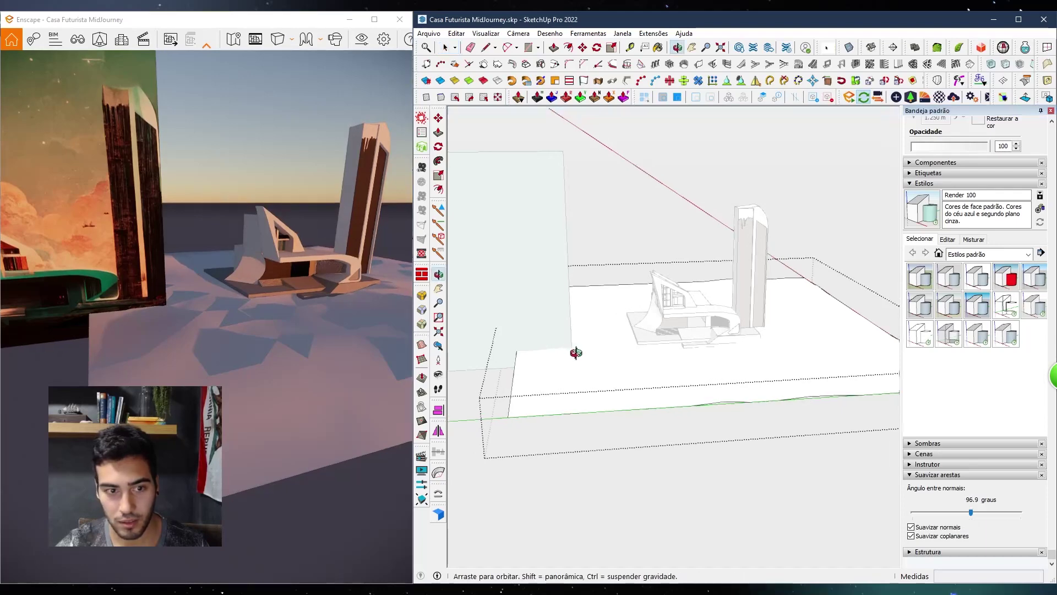
Smooth the entire selected ground mesh to even out the sculpted terrain
middle_drag(573, 354, 606, 398)
scroll(699, 395, up, 2)
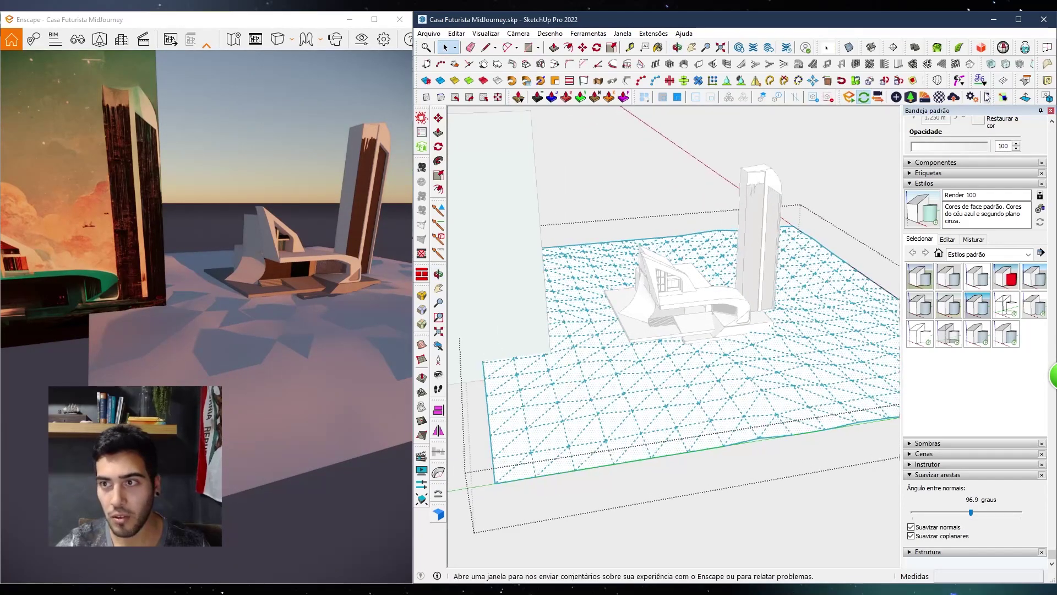
click(1019, 67)
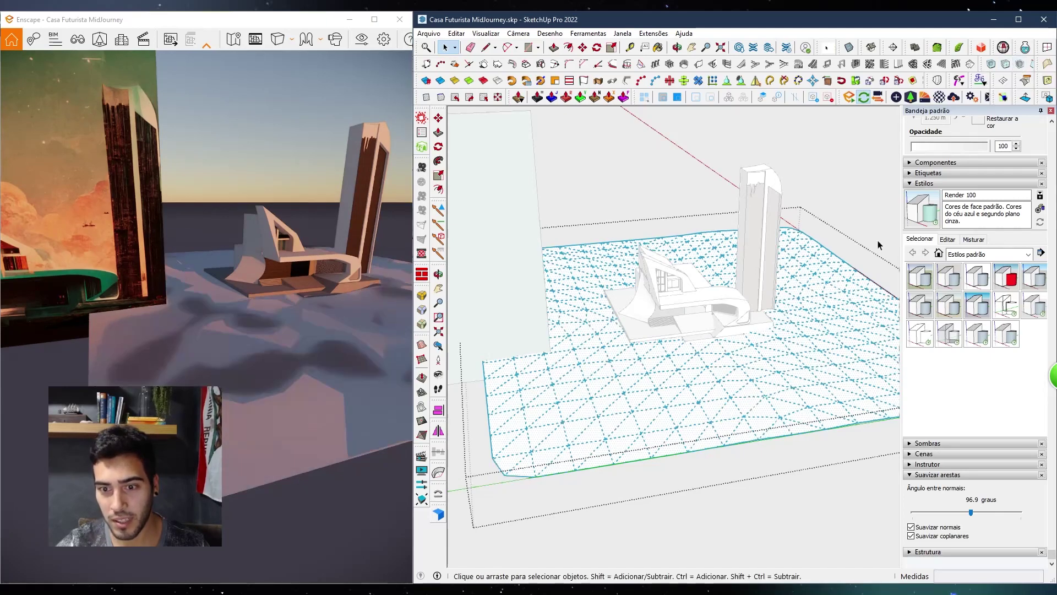
Examine the smoothed terrain in Enscape from ground level and from both sides of the house
click(386, 397)
drag(300, 420, 294, 457)
key(w)
key(q)
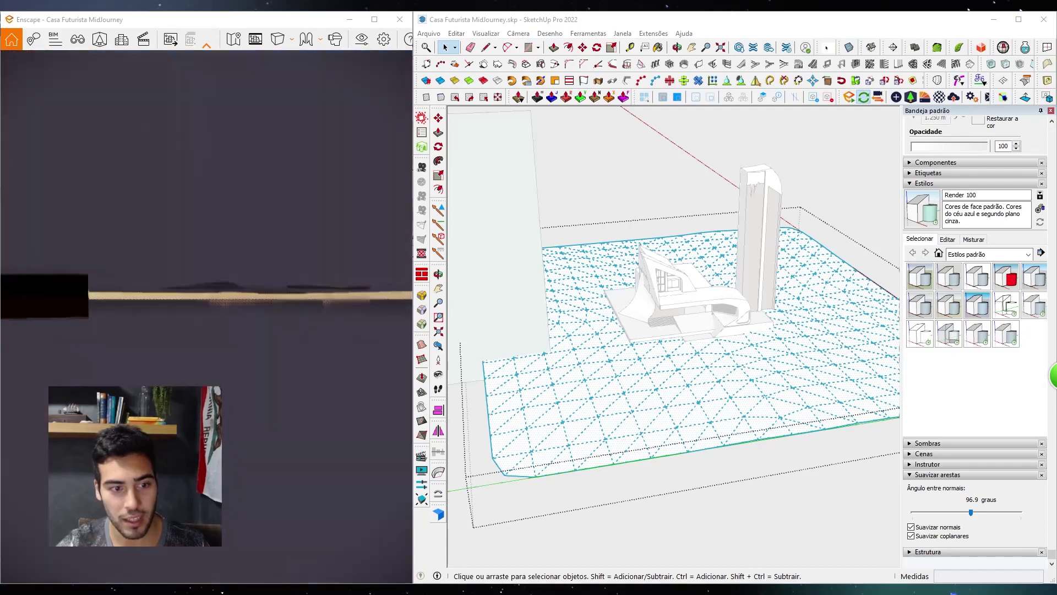
key(e)
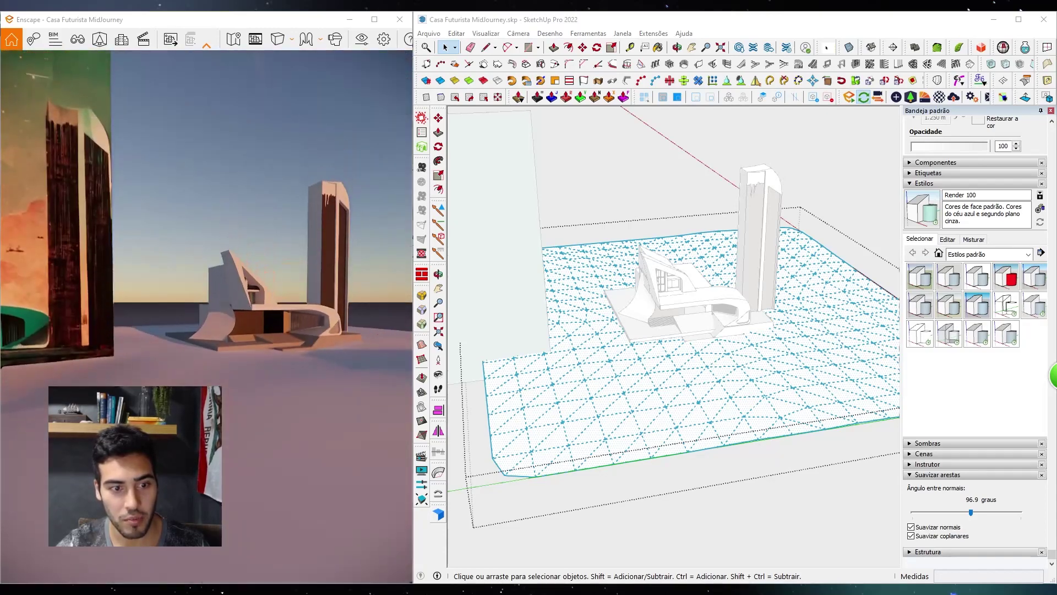
key(d)
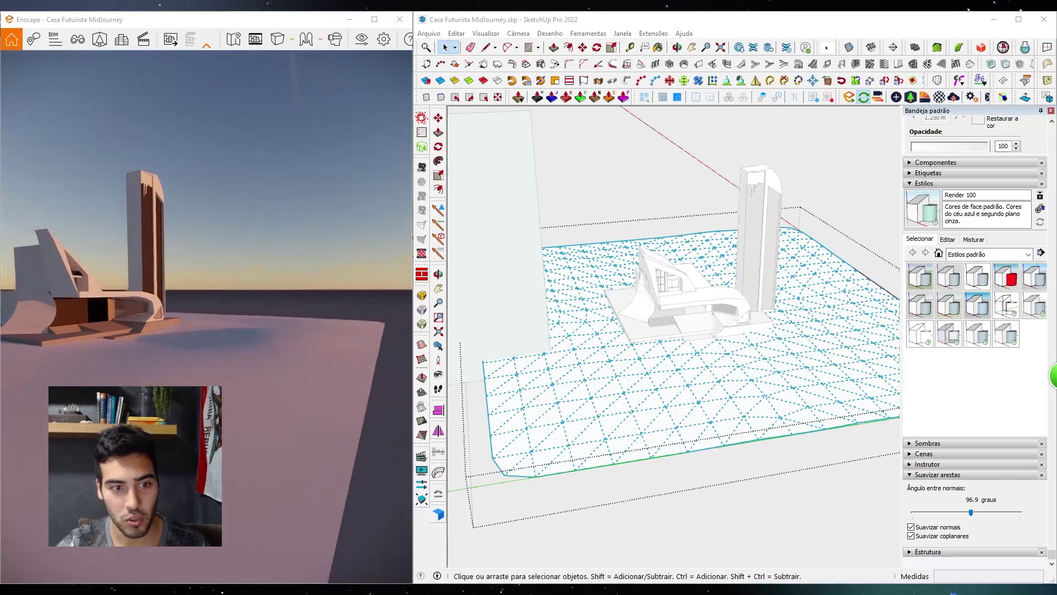
key(a)
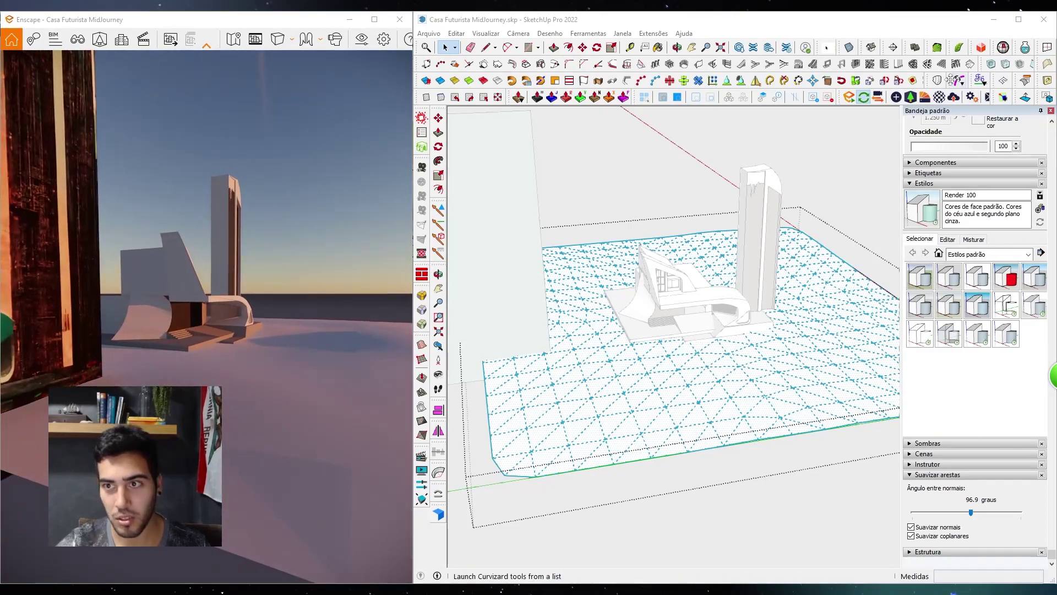
Smooth the ground mesh once more and bring the Enscape view close to the house to check the result
click(1019, 70)
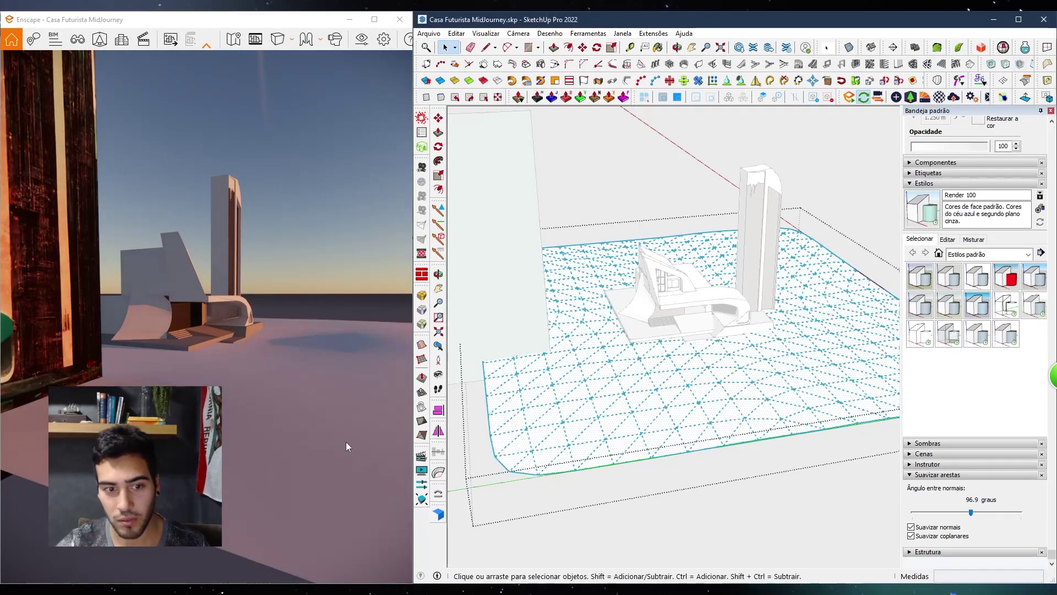
key(d)
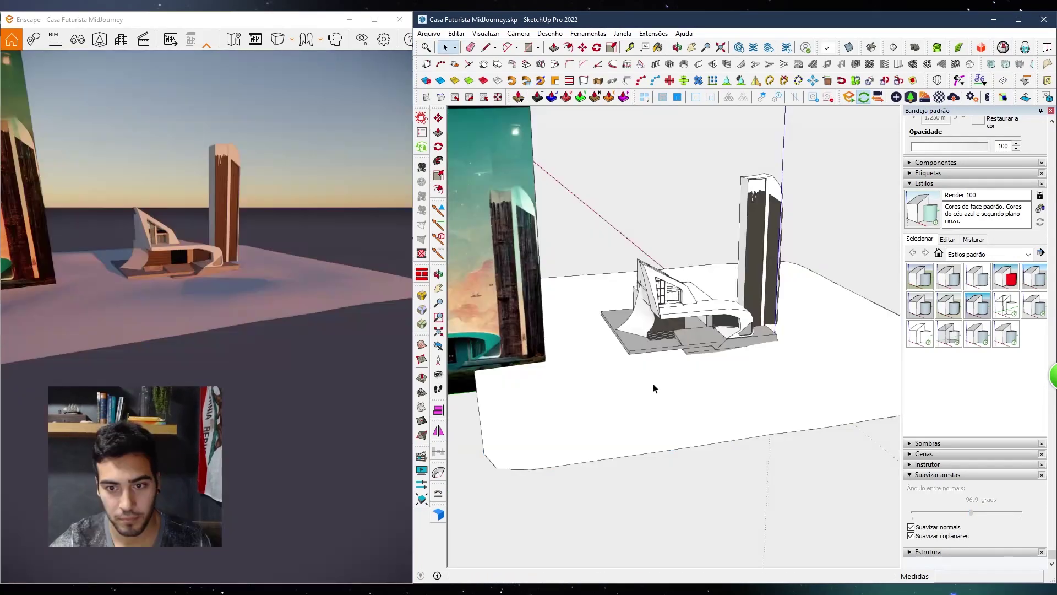
mouse_move(654, 386)
middle_down()
mouse_move(822, 413)
mouse_move(762, 574)
middle_up()
mouse_move(250, 346)
mouse_down()
mouse_move(193, 328)
mouse_move(270, 329)
mouse_move(278, 317)
mouse_up()
key(w)
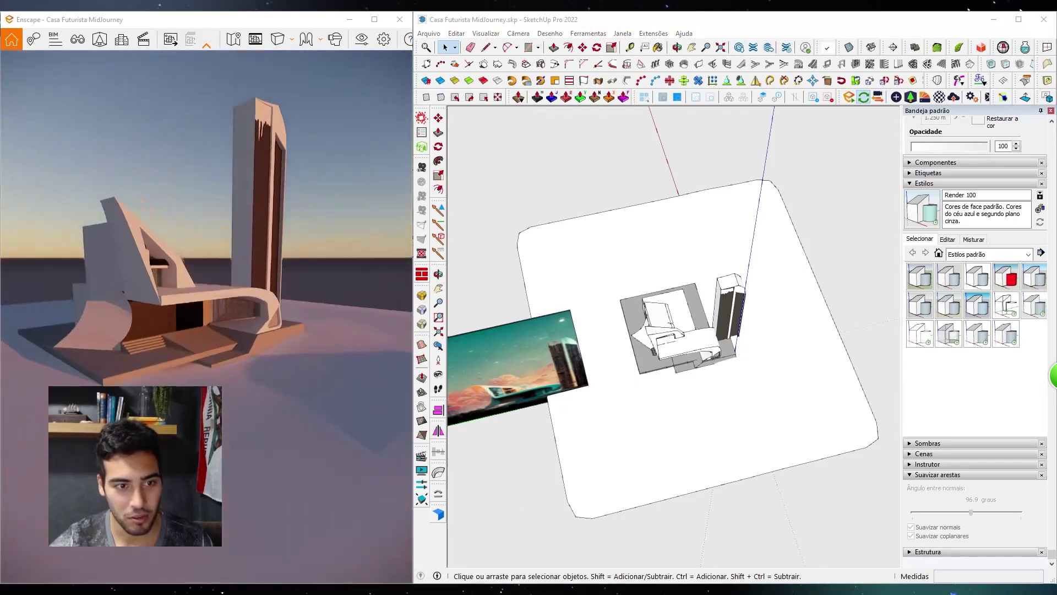
Select the three base platform groups beneath the house and tower and copy them straight up about 31.5 m
scroll(776, 358, up, 5)
scroll(777, 358, down, 2)
middle_drag(601, 404, 587, 435)
scroll(588, 432, up, 3)
click(591, 407)
scroll(793, 396, up, 4)
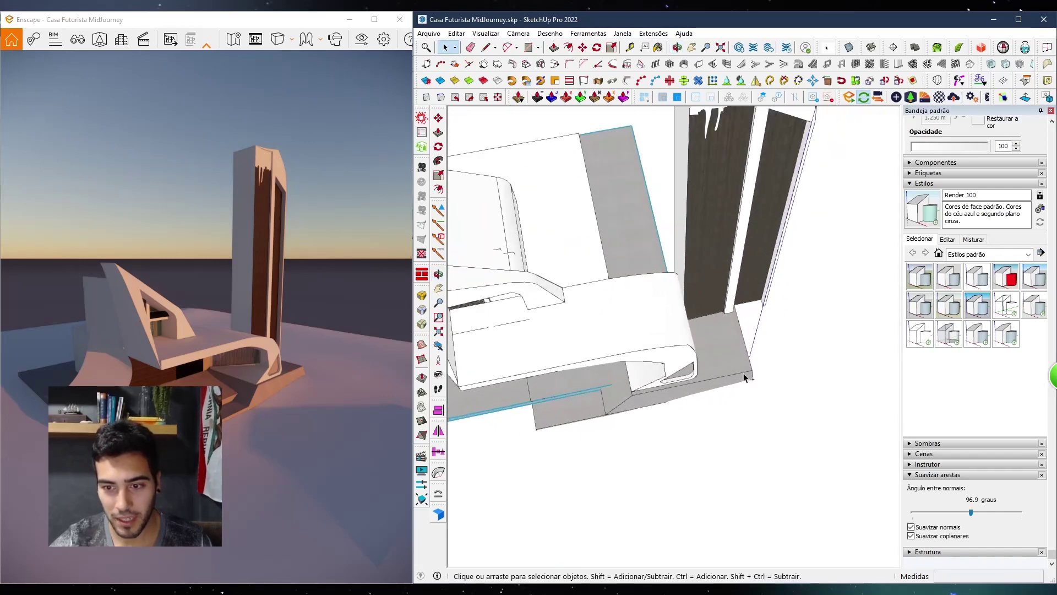
middle_drag(742, 376, 579, 412)
scroll(666, 385, down, 5)
middle_drag(662, 380, 665, 384)
key(m)
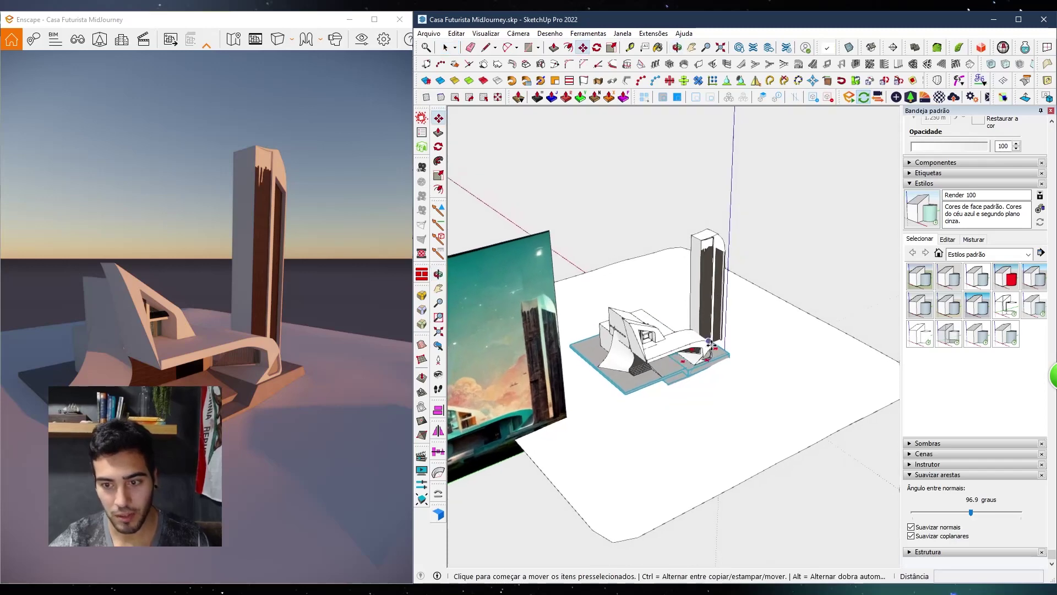
scroll(729, 357, up, 3)
click(731, 357)
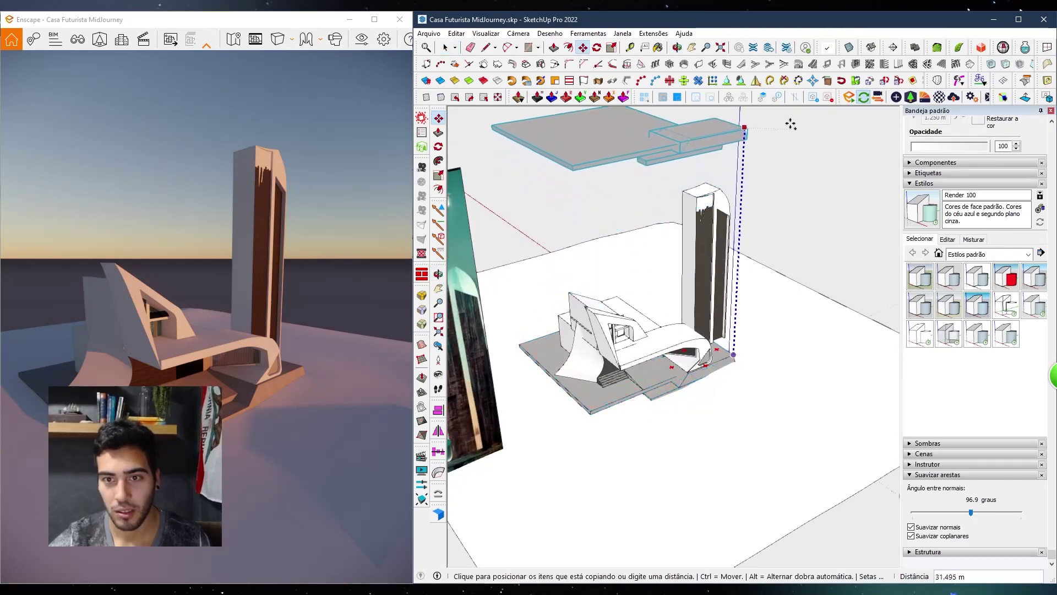
Select the three raised platform copies and check in their entity information whether they are solid groups
mouse_move(768, 210)
middle_down()
mouse_move(767, 229)
mouse_move(668, 242)
mouse_move(668, 163)
mouse_move(618, 137)
mouse_move(606, 286)
mouse_move(620, 215)
middle_up()
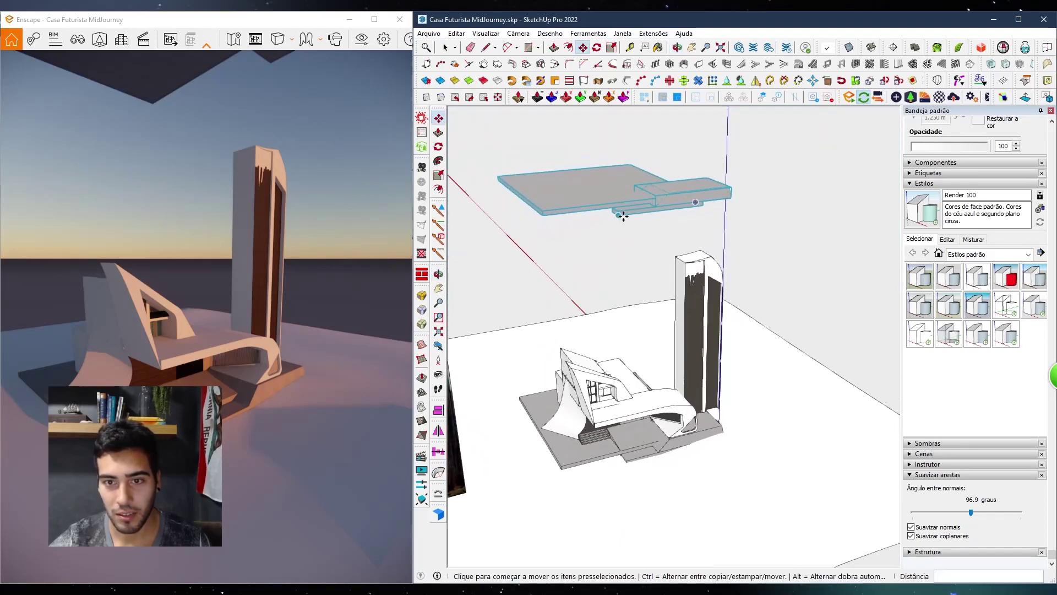
scroll(623, 214, up, 1)
key(space)
click(624, 213)
scroll(628, 220, down, 4)
scroll(634, 219, up, 3)
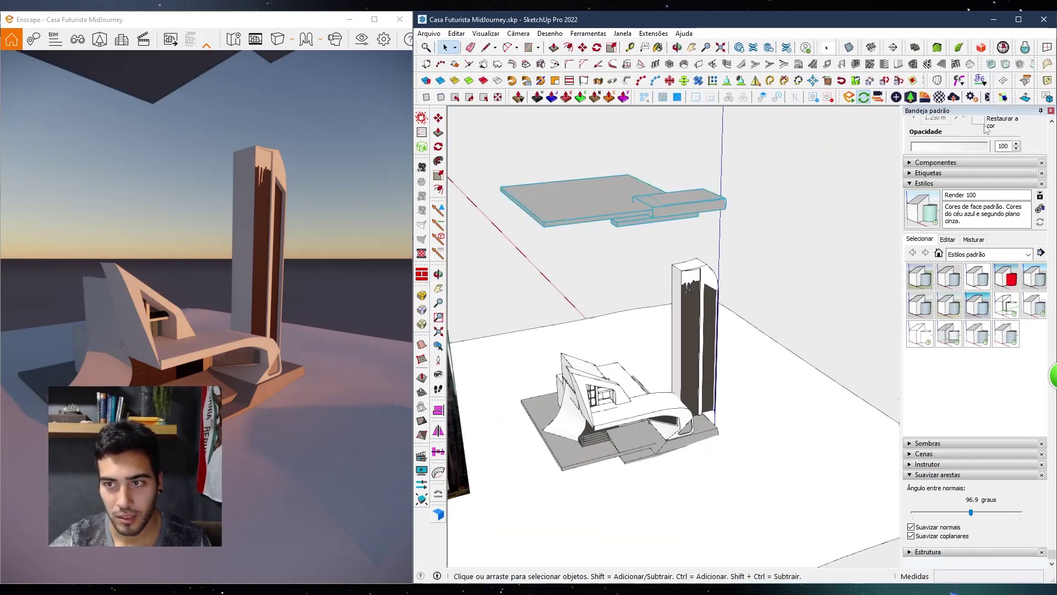
scroll(999, 214, up, 5)
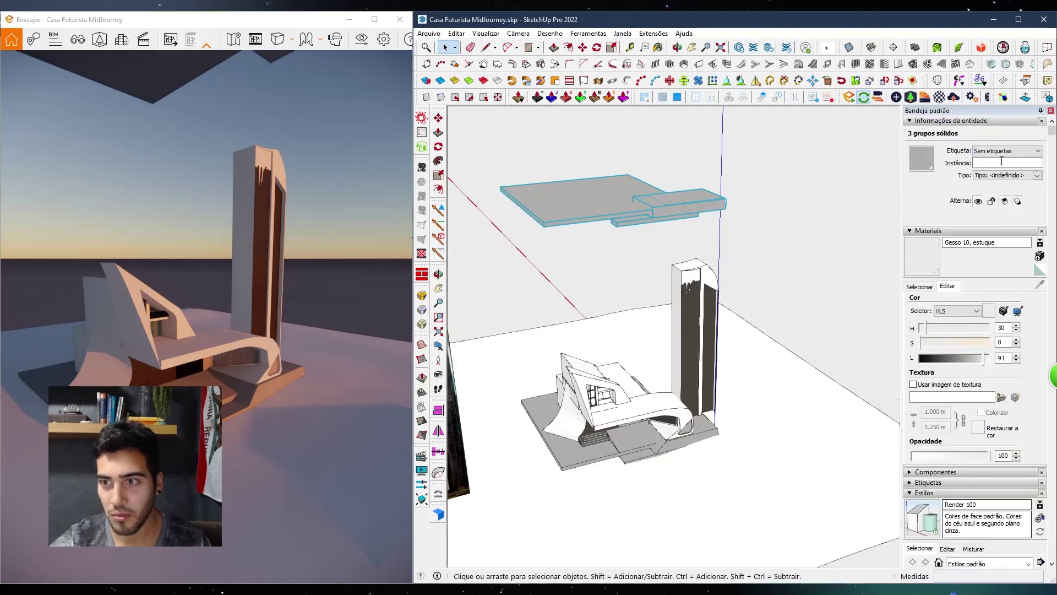
Merge the three raised platform copies into a single solid group with the Outer Shell tool
right_click(574, 199)
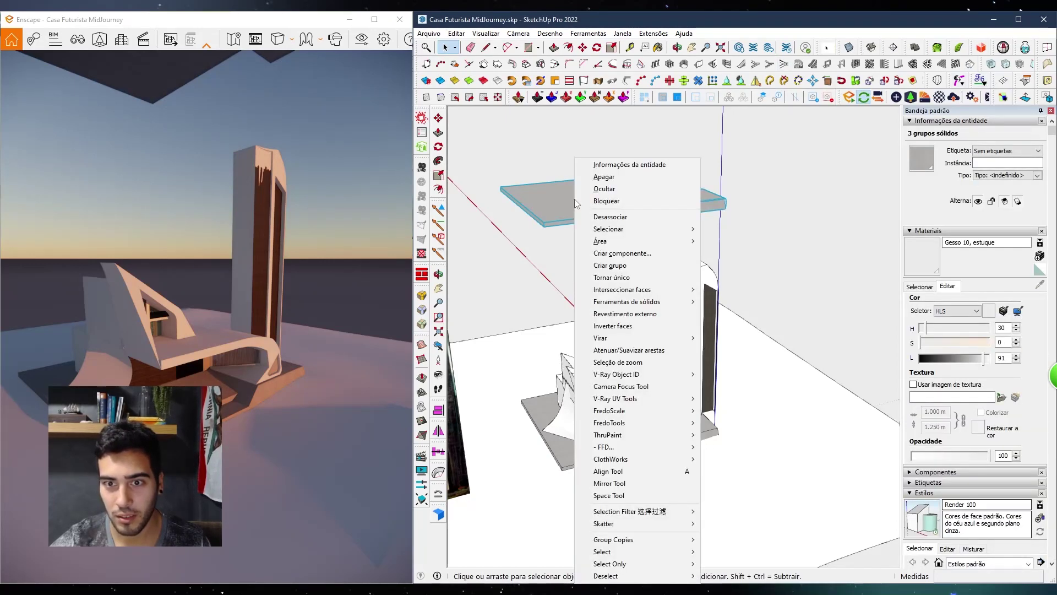
click(648, 277)
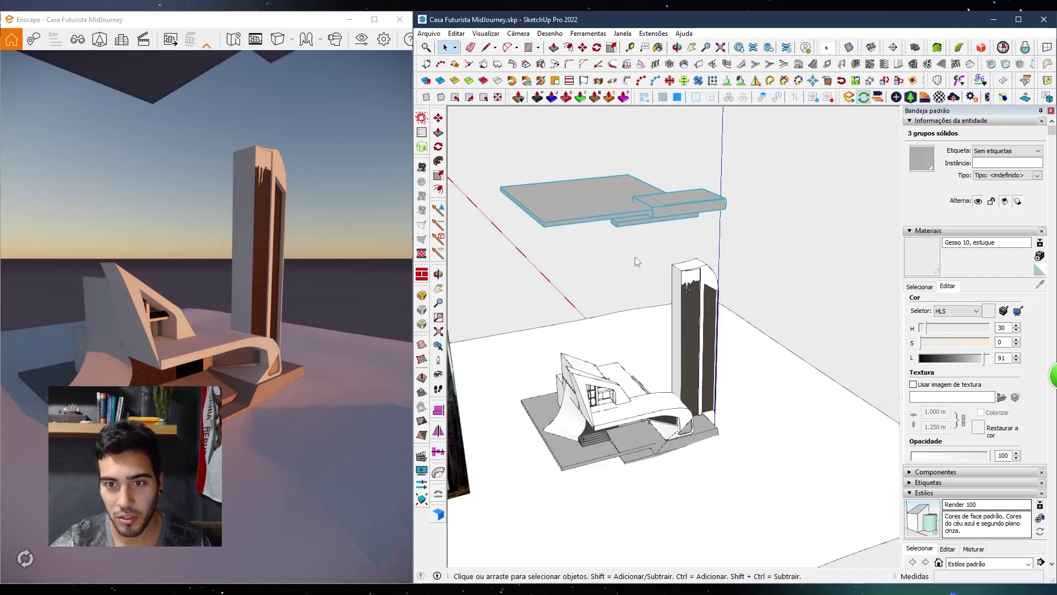
click(635, 256)
Inside the merged group, push/pull the main underside face 0.5 m down, flush with the lower platform's underside
scroll(636, 257, down, 2)
middle_drag(635, 256, 683, 94)
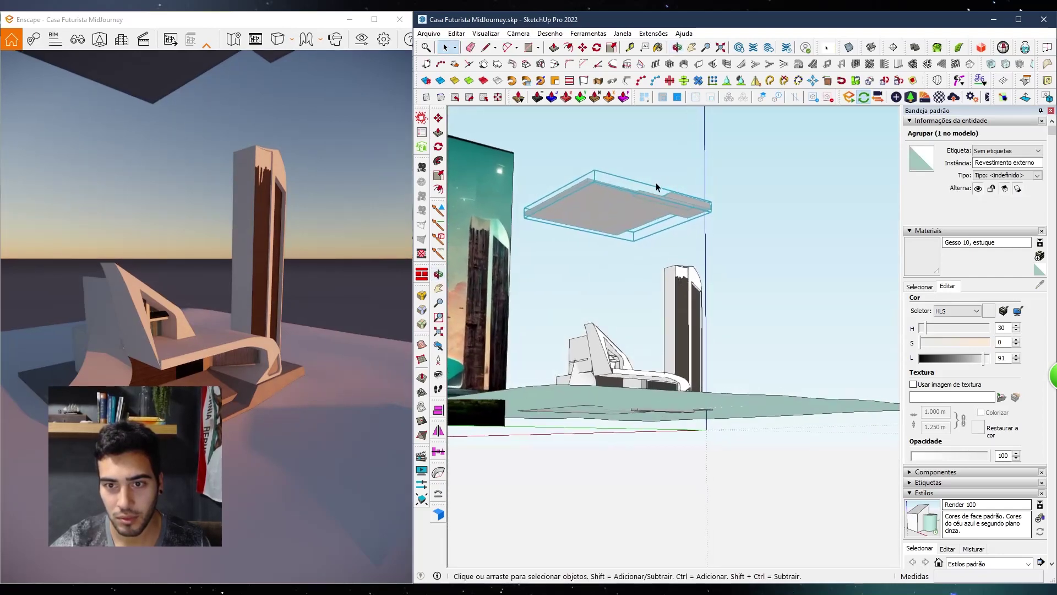
double_click(607, 203)
scroll(645, 204, up, 2)
scroll(645, 206, up, 2)
click(645, 206)
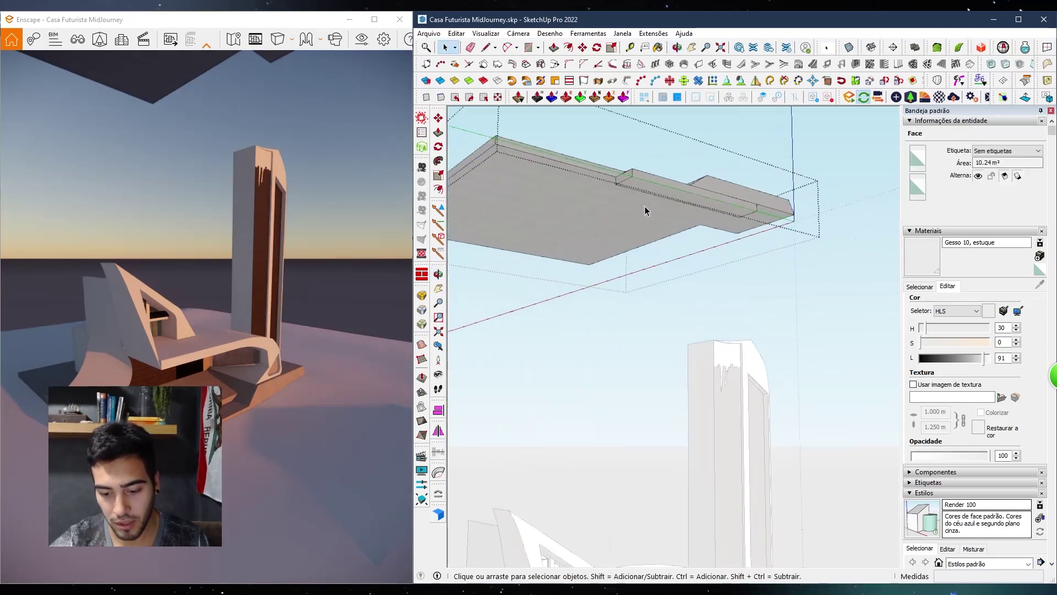
key(p)
middle_drag(639, 213, 642, 219)
click(634, 196)
click(629, 191)
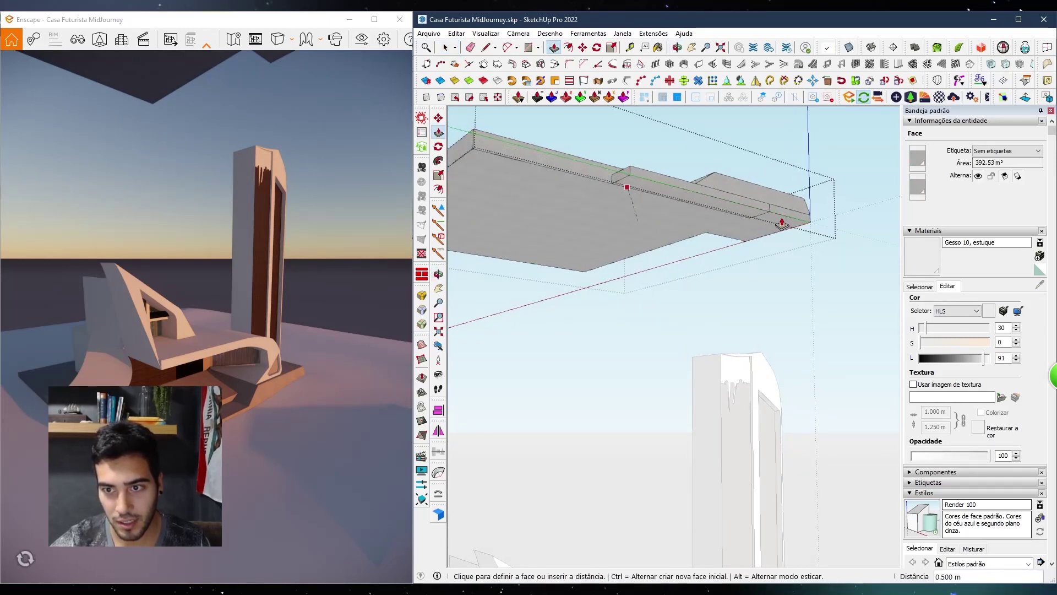
Delete the redundant face left on the underside of the merged platform and select the remaining face
key(e)
middle_drag(760, 212, 754, 212)
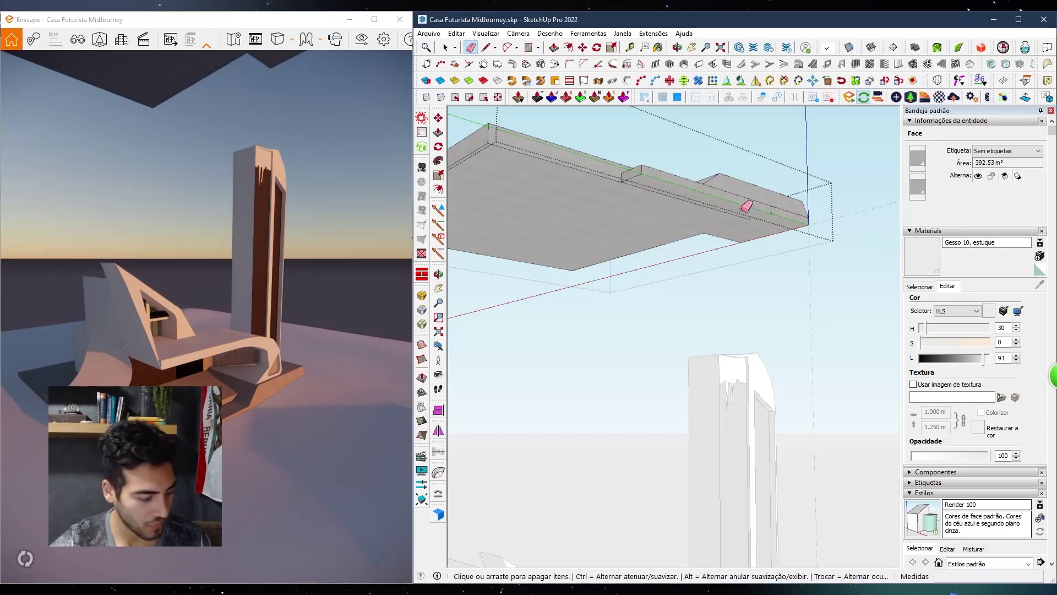
key(space)
key(Delete)
click(702, 216)
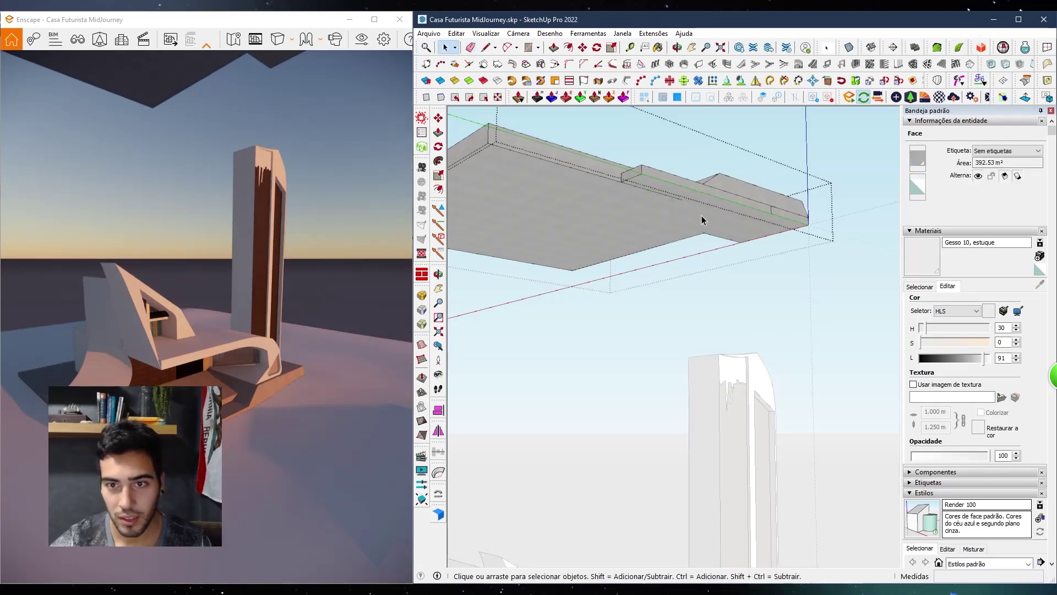
Copy the merged platform's underside face together with its boundary edges and leave the group
double_click(629, 214)
mouse_move(629, 215)
middle_down()
mouse_move(768, 147)
mouse_move(797, 147)
mouse_move(640, 230)
middle_up()
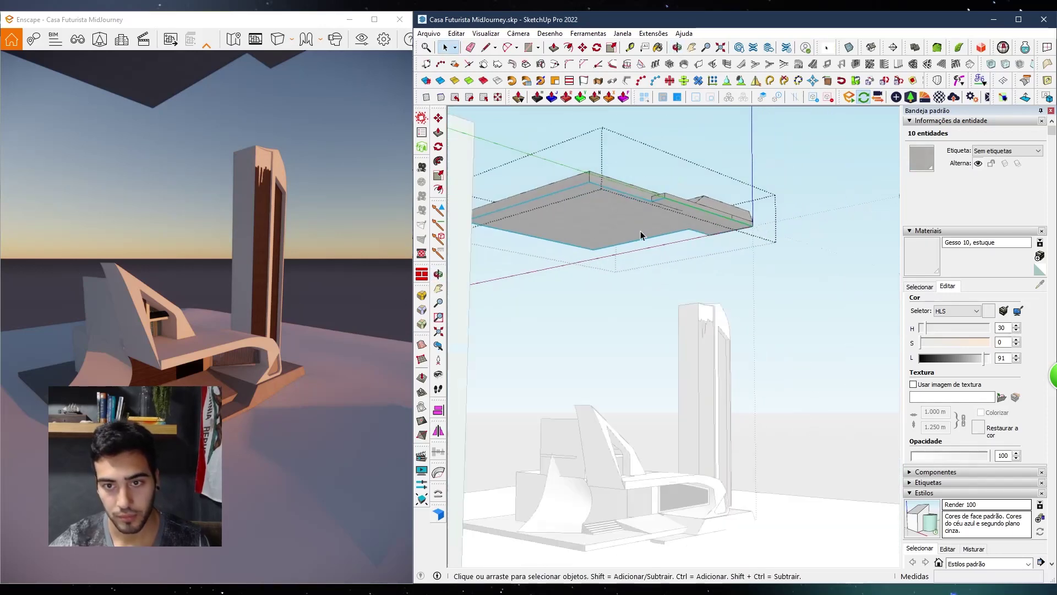
scroll(640, 231, down, 3)
middle_drag(545, 337, 606, 402)
scroll(619, 393, down, 1)
scroll(608, 431, up, 5)
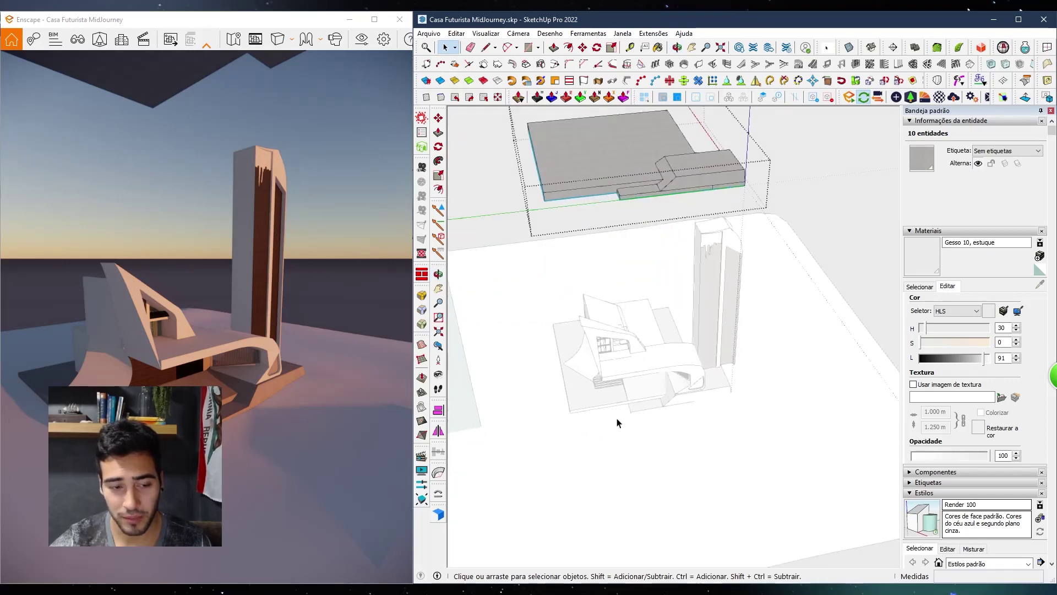
mouse_move(591, 373)
middle_down()
mouse_move(571, 378)
mouse_move(568, 349)
mouse_move(642, 299)
mouse_move(622, 251)
middle_up()
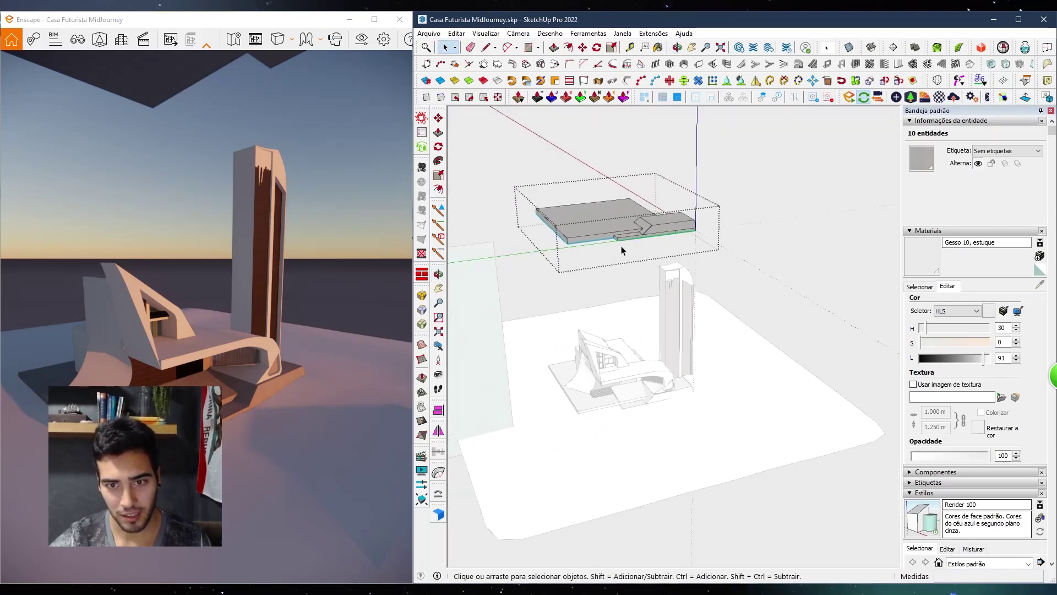
middle_drag(645, 295, 694, 293)
middle_drag(787, 362, 713, 413)
mouse_move(626, 479)
middle_down()
mouse_move(620, 218)
mouse_move(642, 173)
mouse_move(628, 245)
mouse_move(629, 209)
middle_up()
key(Escape)
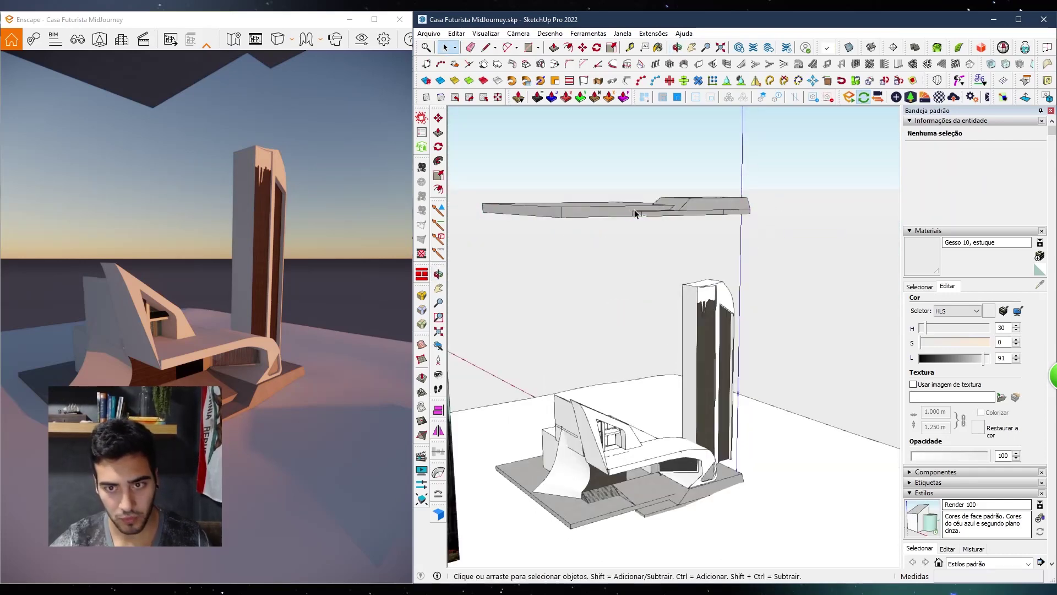
Paste the underside face in place outside the group and delete the raised merged solid
triple_click(662, 206)
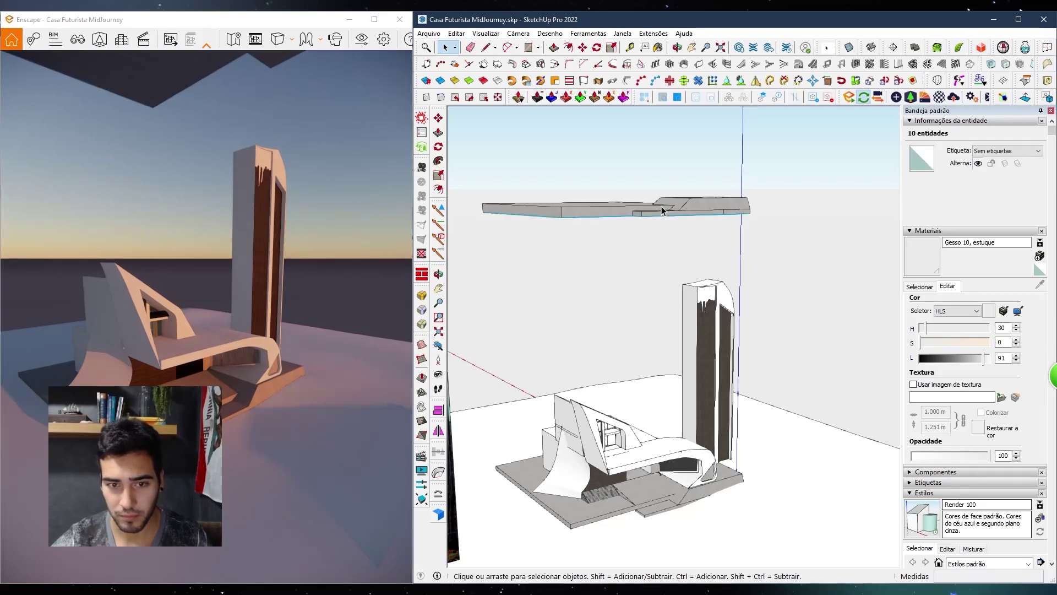
key(Delete)
middle_drag(665, 210, 600, 309)
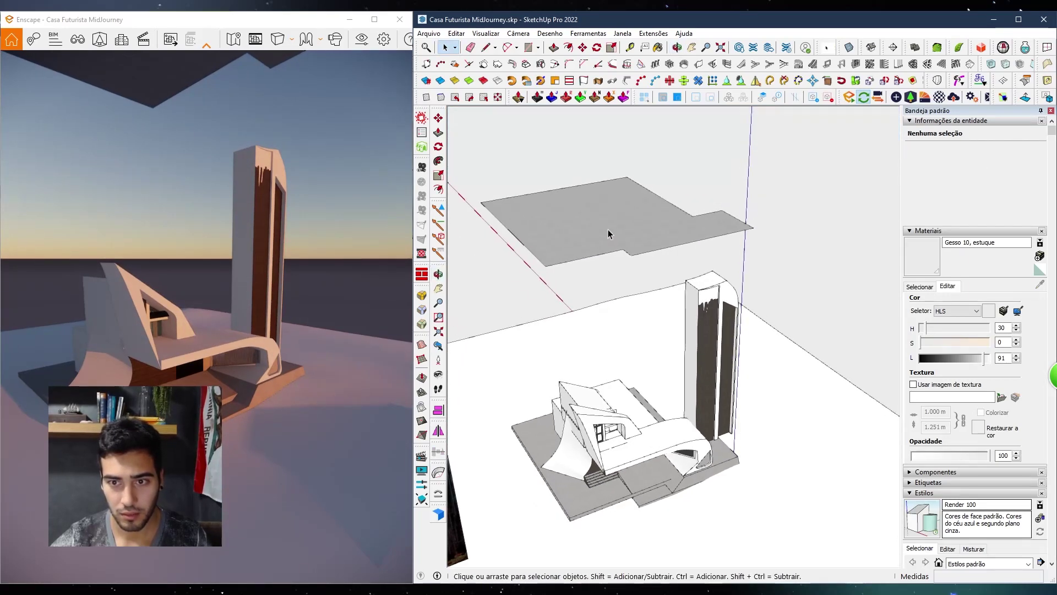
Delete the raised flat face while keeping its perimeter edges, and group those edges as a platform outline
click(693, 216)
key(Delete)
triple_click(692, 216)
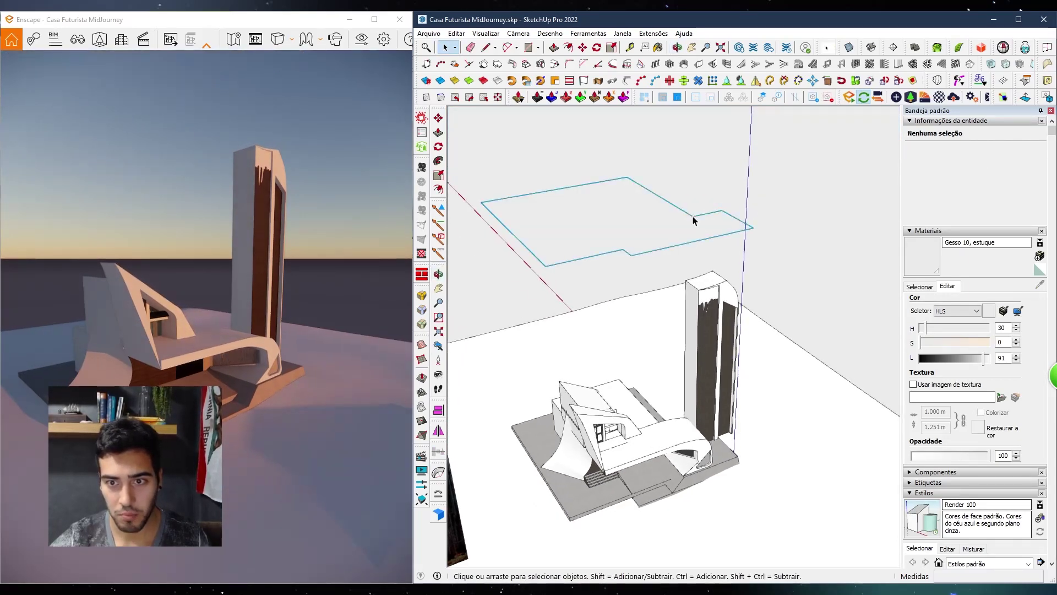
scroll(693, 220, down, 2)
key(ctrl+g)
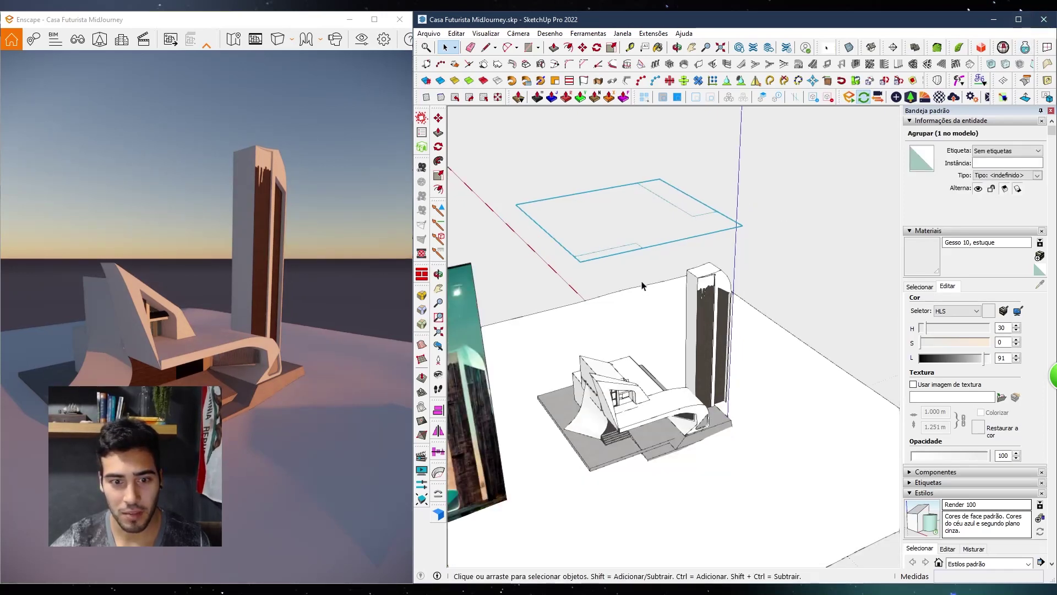
Drape the raised platform outline onto the terrain mesh below and open the terrain group for editing
click(421, 407)
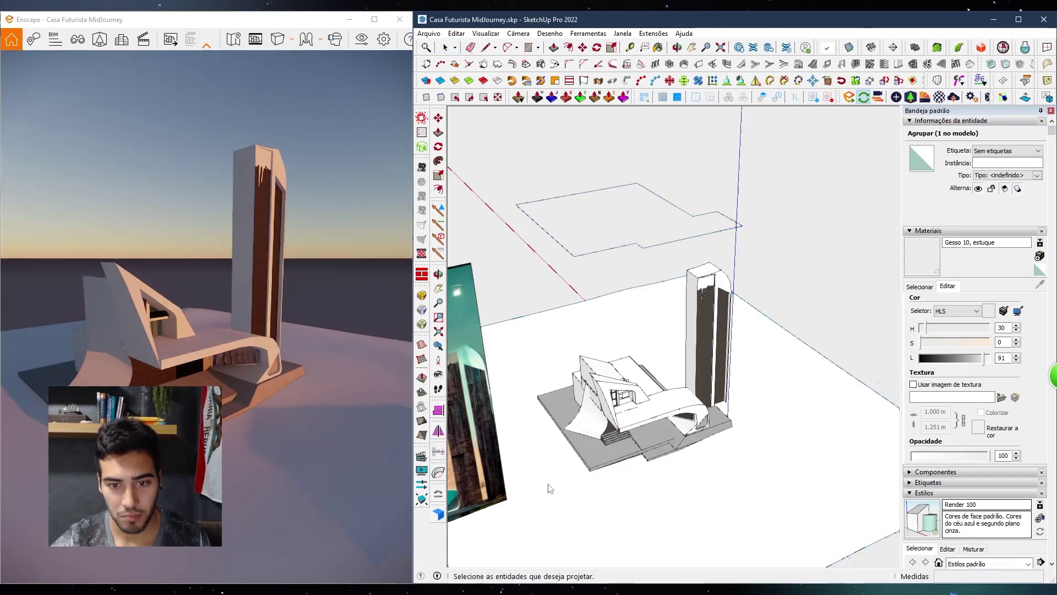
click(550, 487)
scroll(553, 466, down, 2)
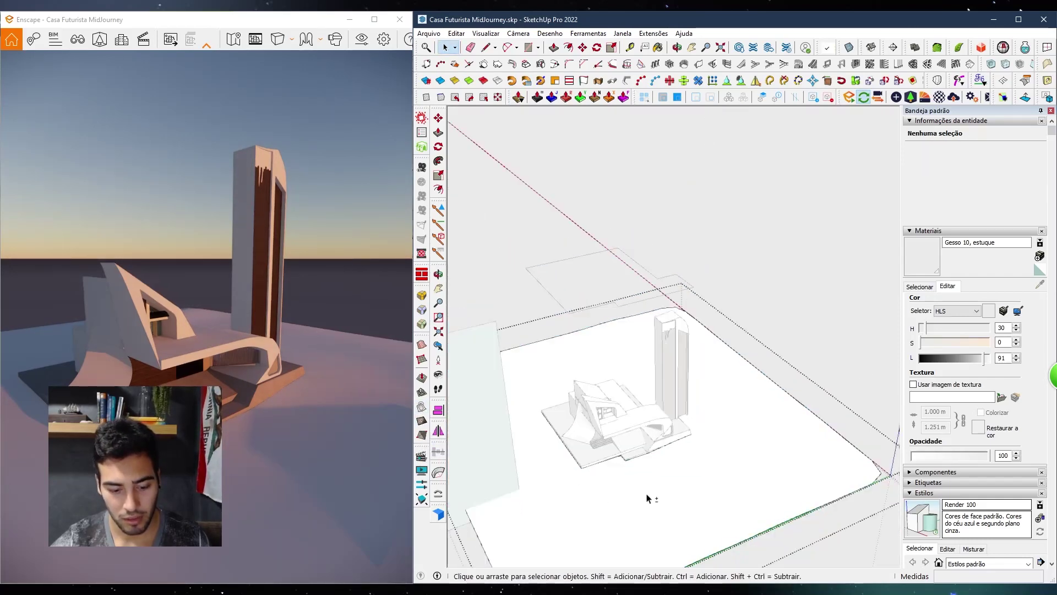
Group the terrain surface enclosed by the draped outline, cut it from the terrain and leave the terrain group
scroll(617, 435, up, 5)
middle_drag(616, 434, 655, 415)
scroll(660, 448, up, 2)
scroll(634, 334, down, 2)
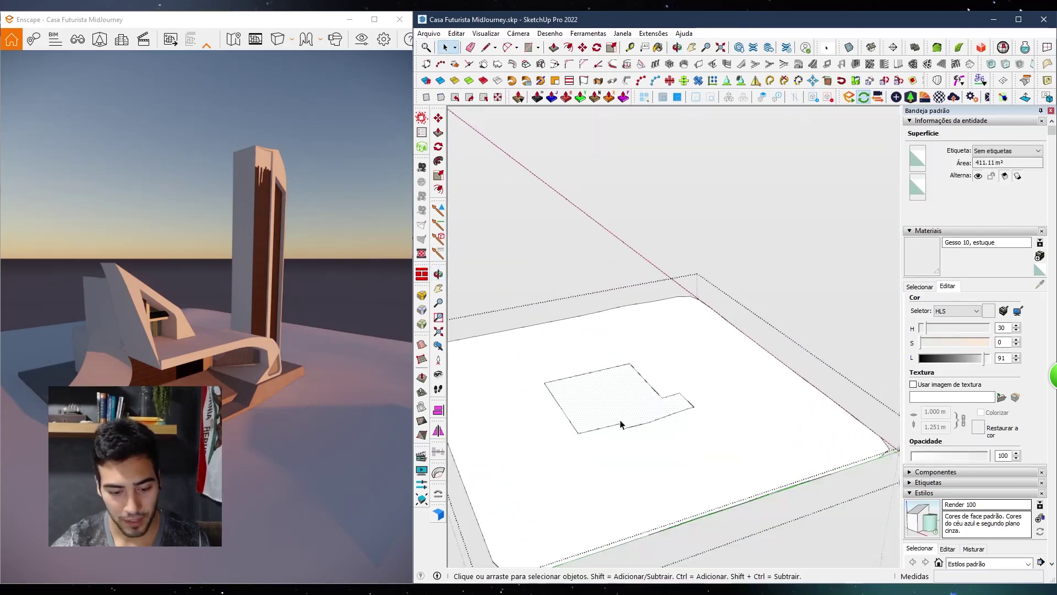
scroll(620, 425, up, 1)
key(ctrl+g)
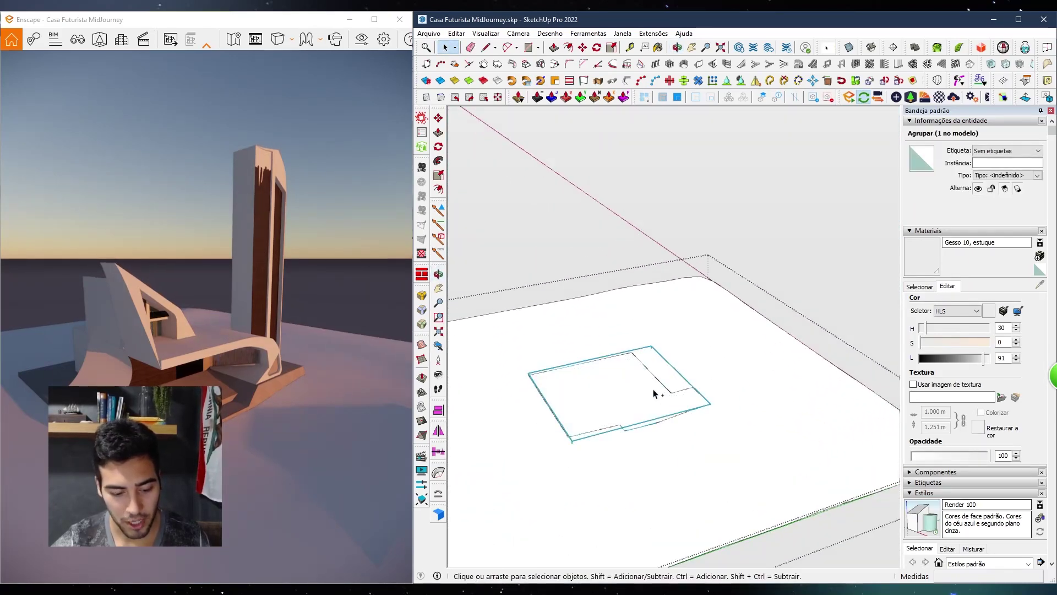
key(ctrl+x)
key(Escape)
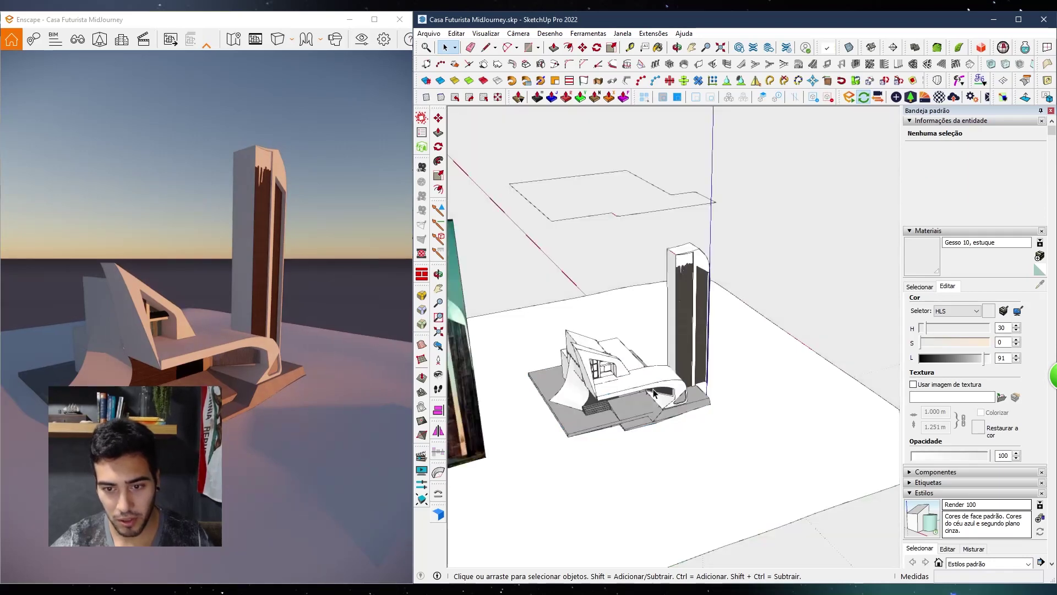
Hide the flat outline group floating above the house
middle_drag(638, 409, 691, 327)
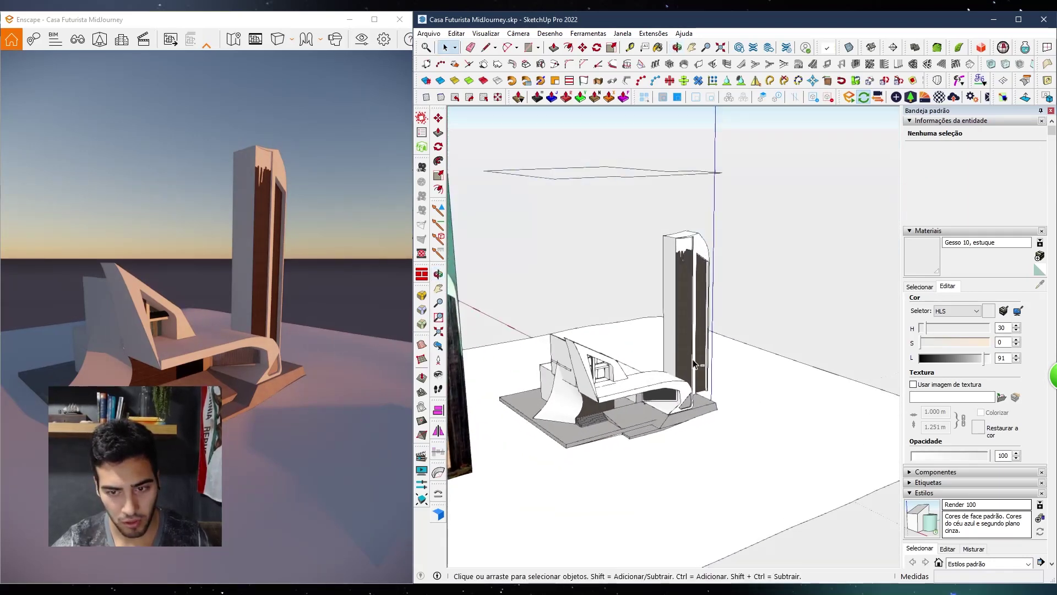
key(ctrl+shift+v)
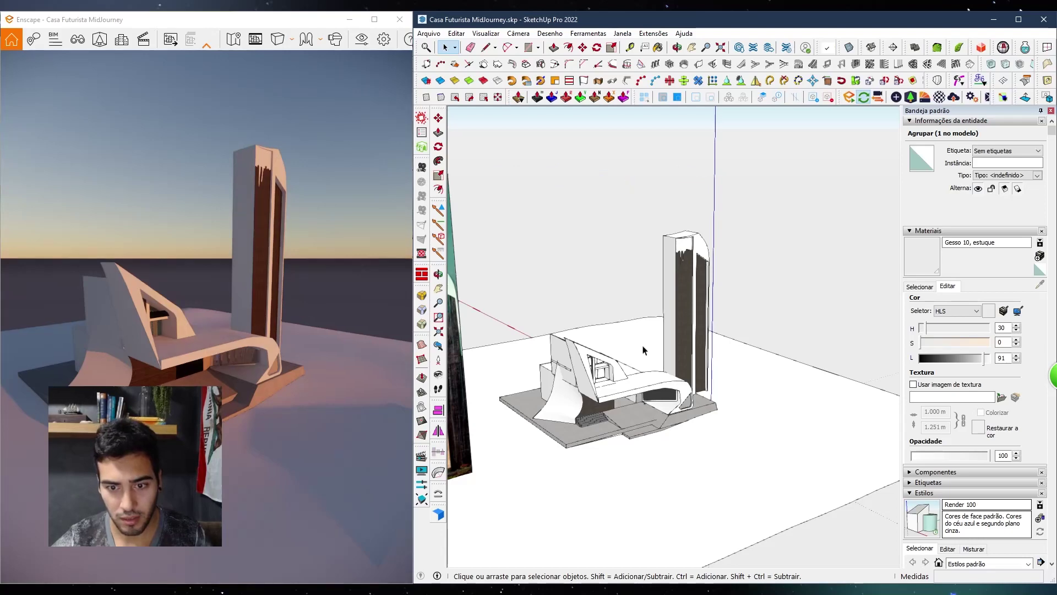
scroll(610, 443, up, 6)
key(Escape)
Sample the concrete material from the platform in front of the house
scroll(610, 444, up, 4)
key(b)
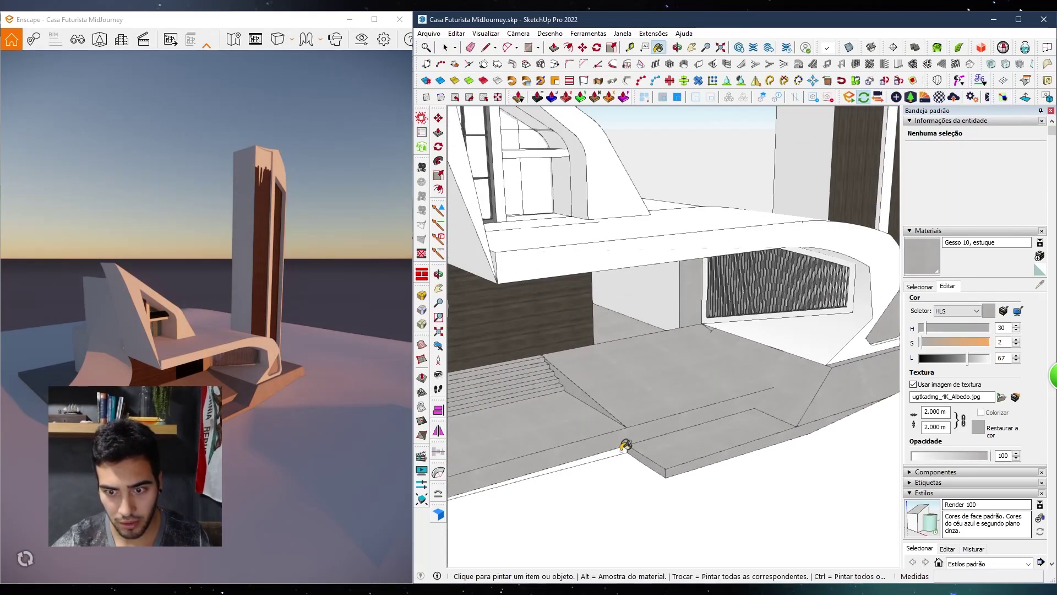
alt+click(626, 445)
Examine the ground and vegetation around the house in the reference picture and compare them with the model's terrain
scroll(626, 445, down, 10)
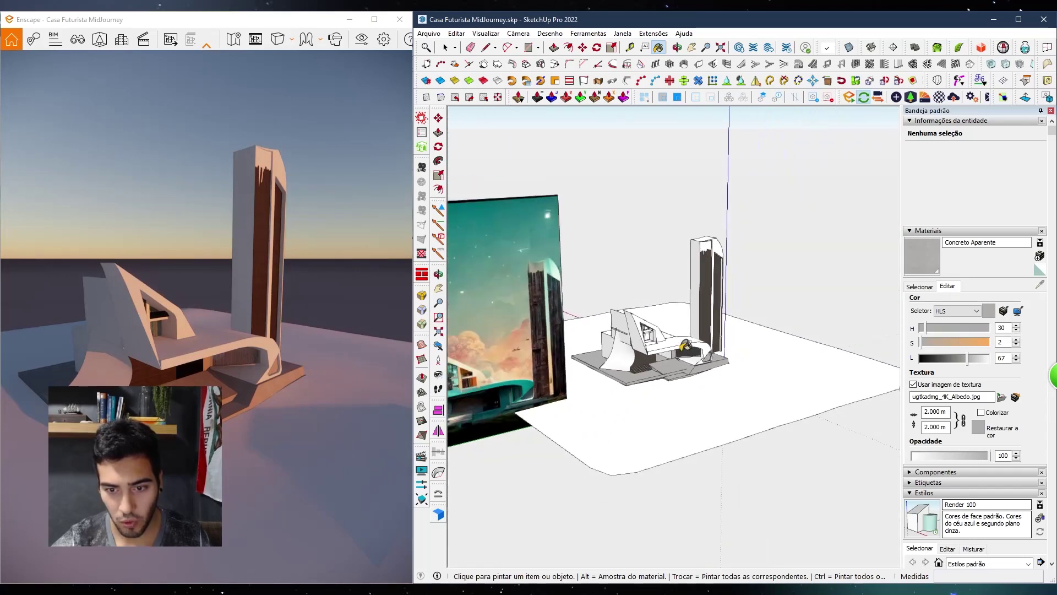
middle_drag(686, 346, 561, 484)
key(space)
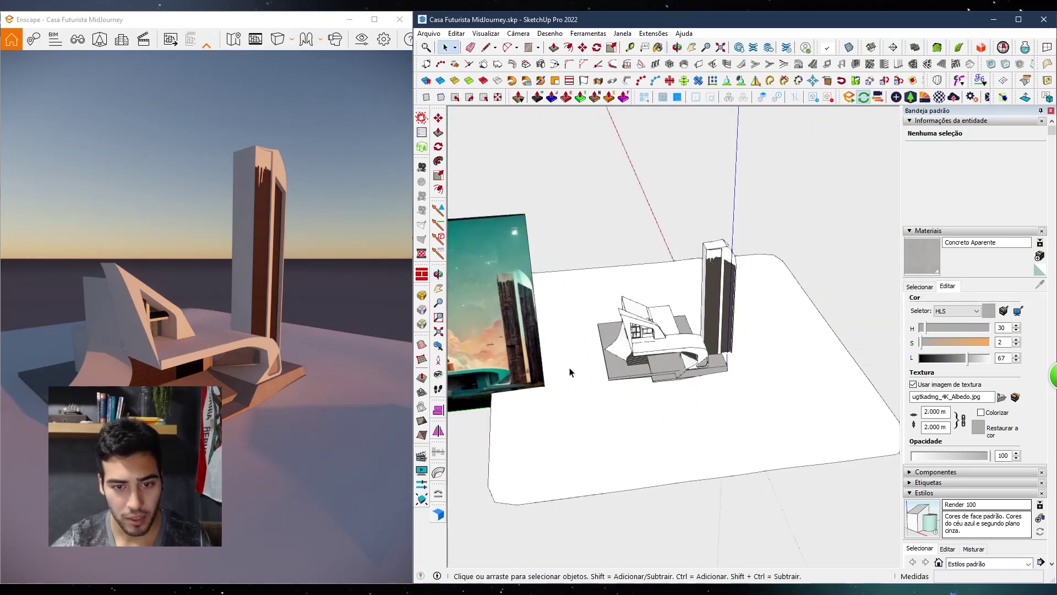
middle_drag(504, 388, 715, 358)
scroll(550, 341, up, 6)
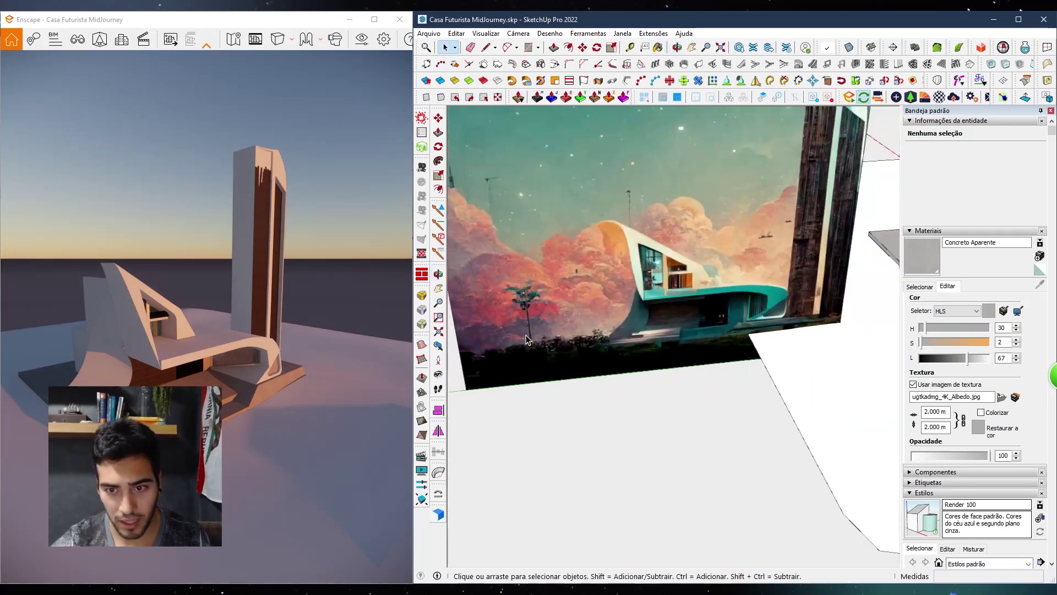
scroll(526, 339, down, 8)
mouse_move(526, 339)
middle_down()
mouse_move(649, 382)
mouse_move(547, 363)
mouse_move(589, 431)
mouse_move(684, 279)
mouse_move(689, 317)
middle_up()
scroll(689, 318, up, 2)
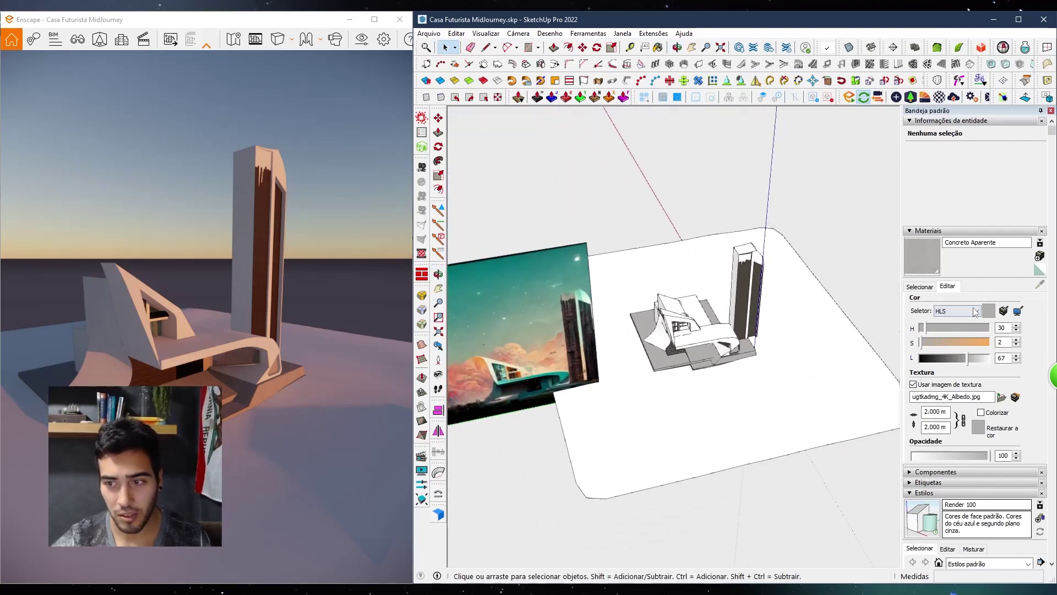
Paint the terrain around the house with the _TERRA GRAMA material from the SKP Material collection
click(919, 286)
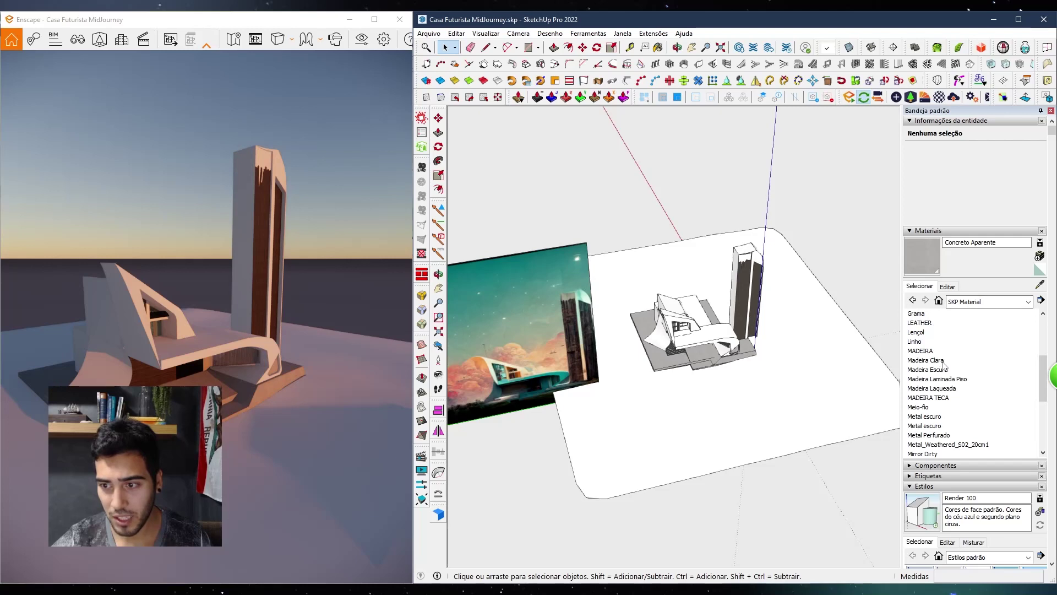
scroll(943, 361, up, 2)
scroll(928, 324, up, 2)
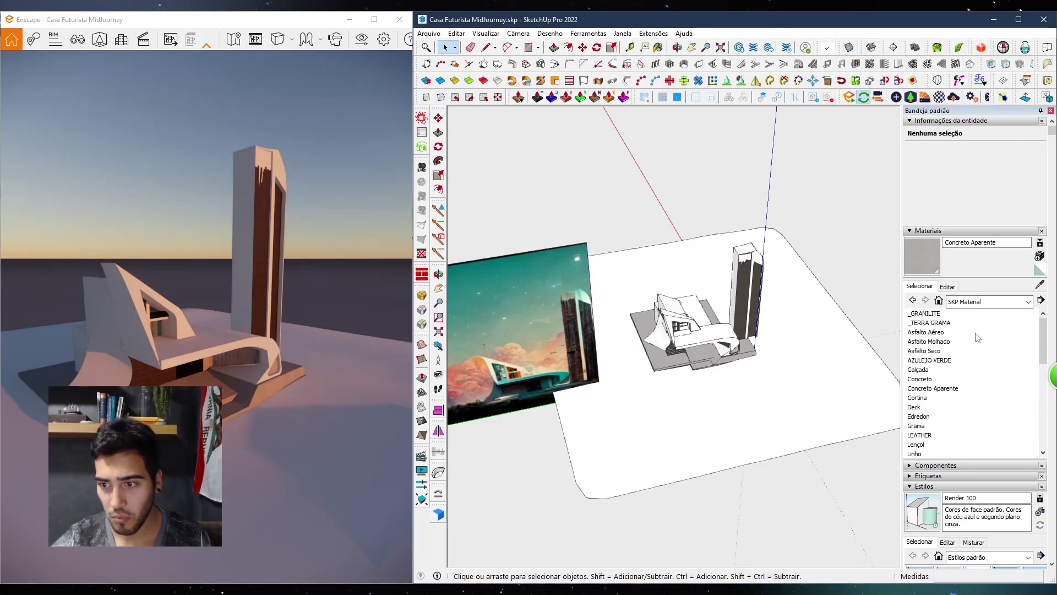
click(945, 324)
click(697, 375)
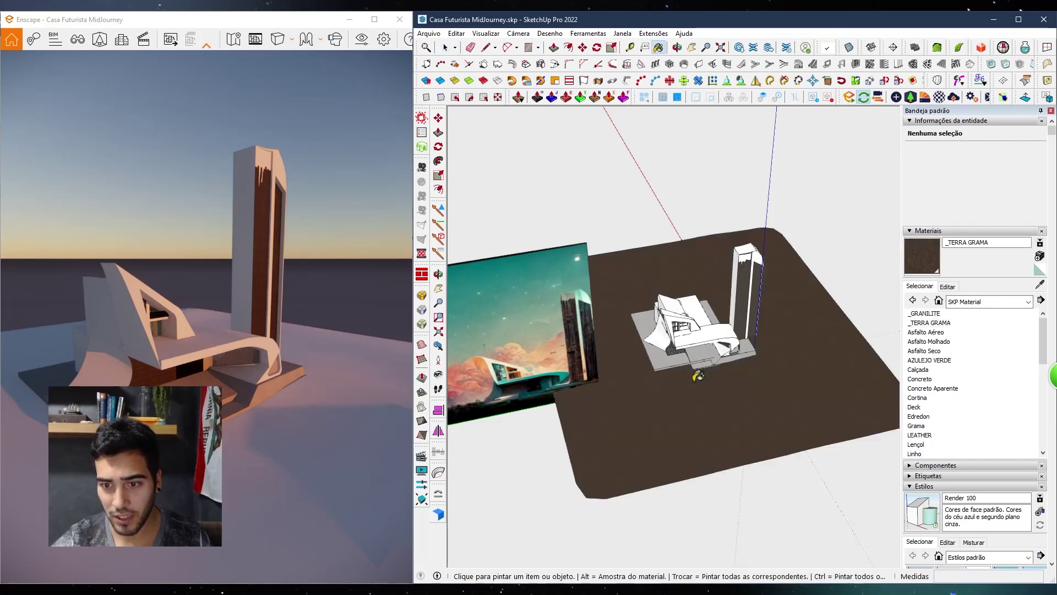
key(space)
Examine the soil texture on the terrain up close in the Enscape render view
right_drag(253, 259, 207, 236)
scroll(206, 237, up, 5)
scroll(207, 237, down, 3)
scroll(206, 237, down, 4)
mouse_move(206, 236)
mouse_down()
mouse_move(357, 229)
mouse_move(350, 222)
mouse_move(329, 242)
mouse_up()
mouse_move(309, 414)
mouse_down()
mouse_move(352, 417)
mouse_move(347, 405)
mouse_up()
key(space)
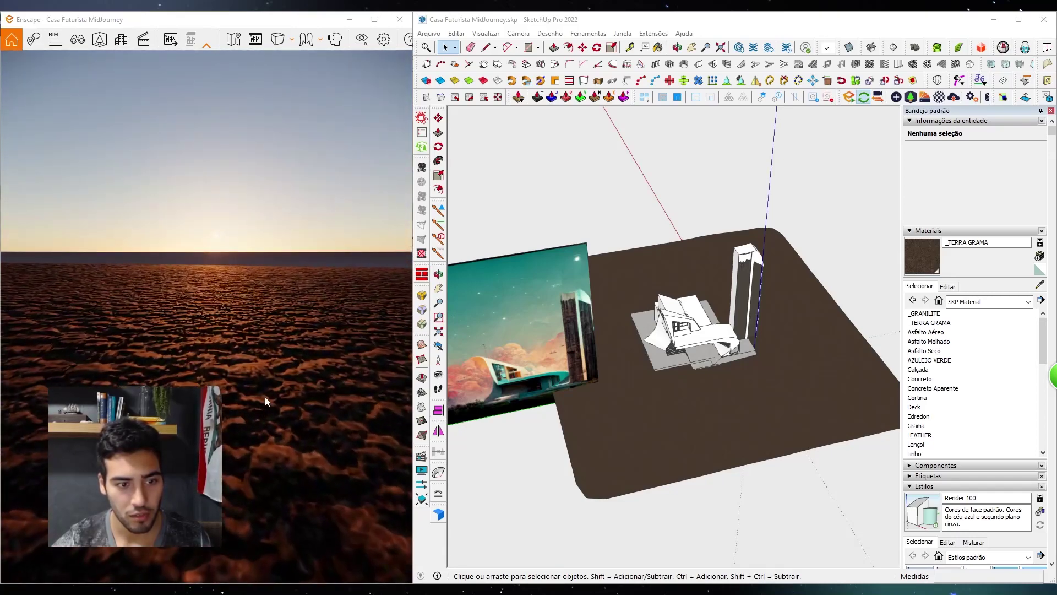
Review the _TERRA GRAMA settings in the Enscape material editor and close the editor
click(966, 97)
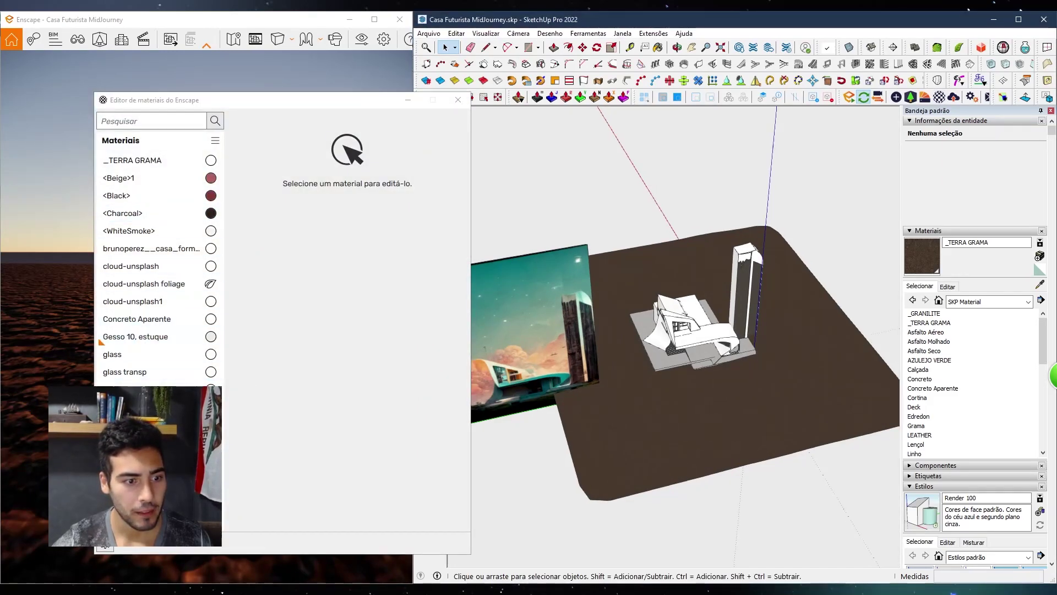
mouse_move(746, 411)
middle_down()
mouse_move(763, 415)
mouse_move(754, 419)
middle_up()
key(b)
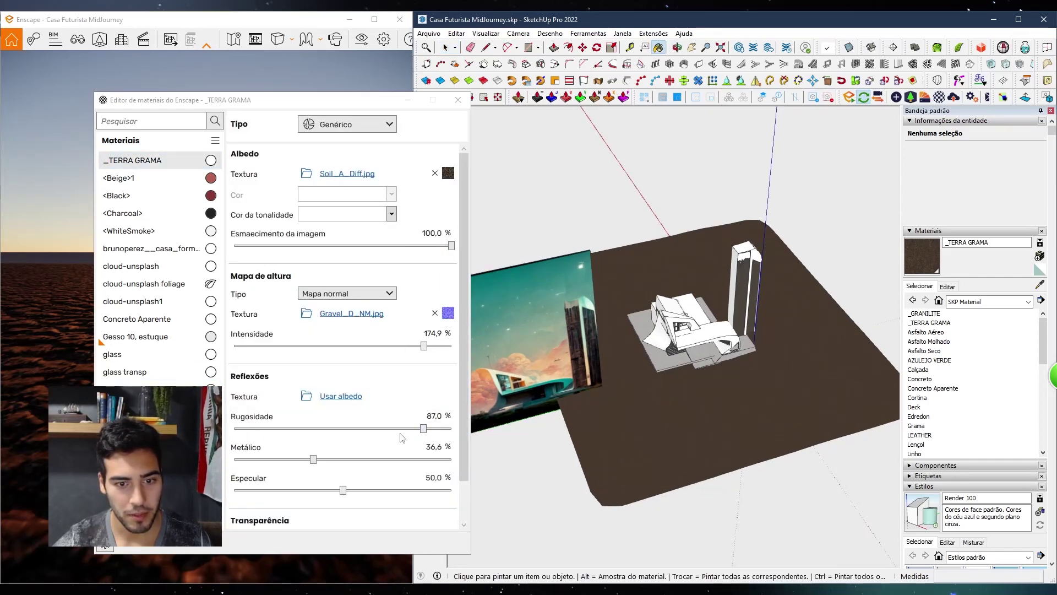
click(456, 100)
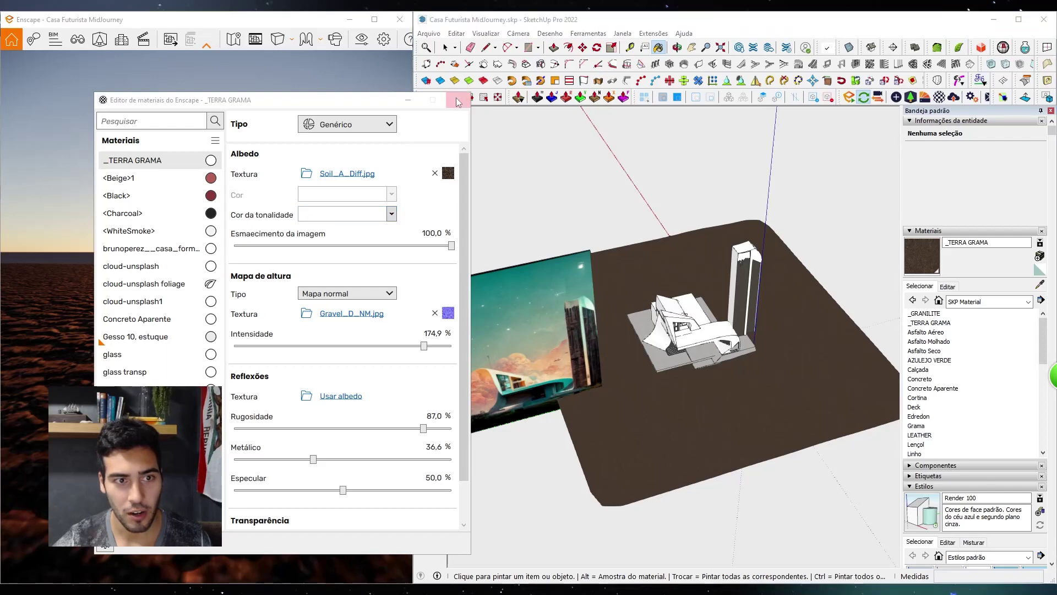
Inspect the textured terrain and the house from several viewpoints in the Enscape render and in the model
middle_drag(651, 356, 585, 349)
scroll(672, 381, down, 3)
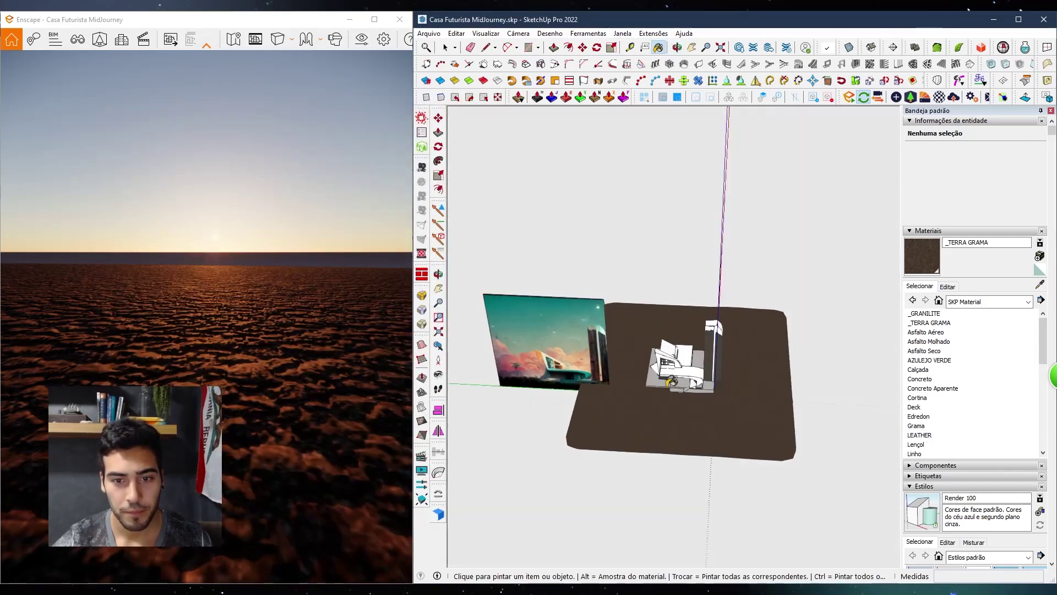
key(e)
drag(322, 367, 284, 433)
key(q)
key(w)
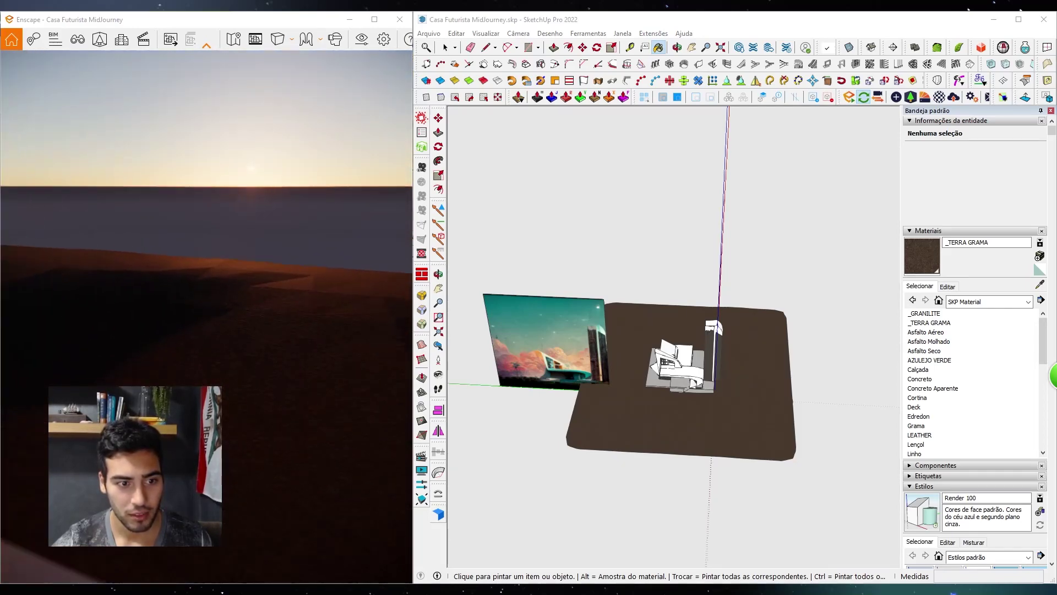
key(w)
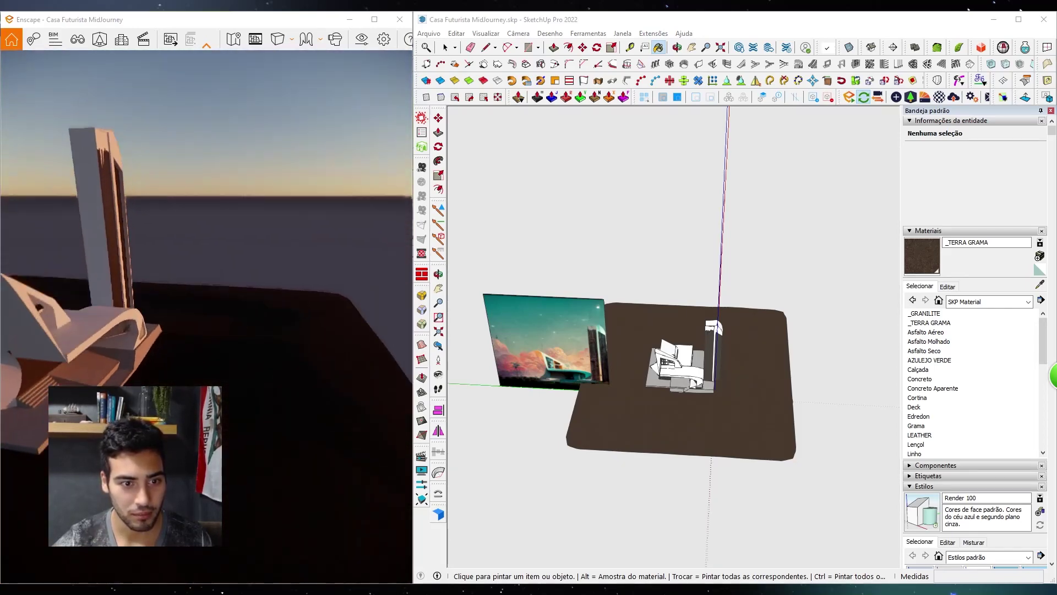
key(s)
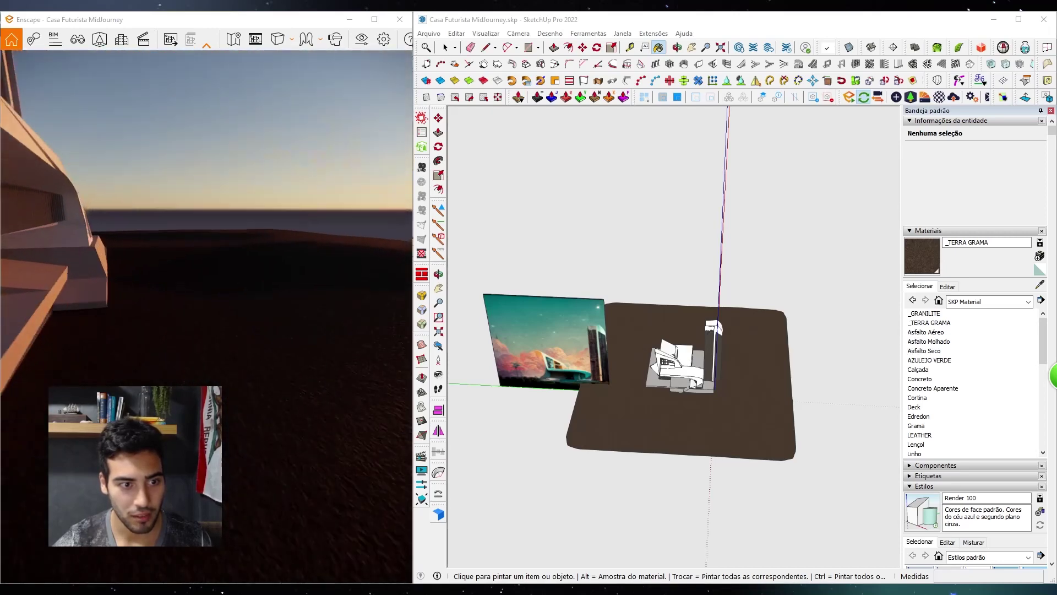
key(d)
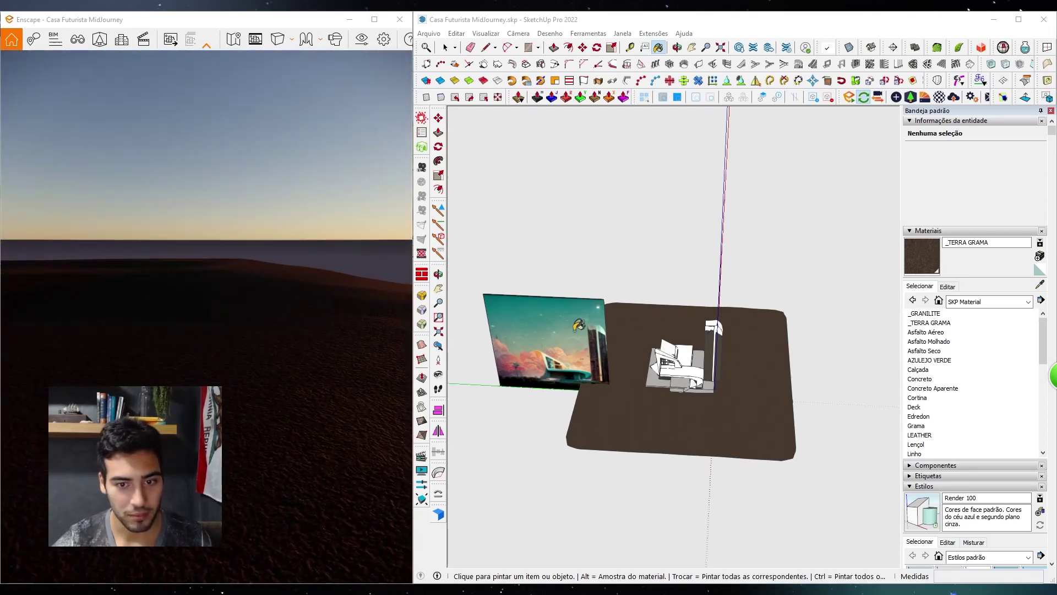
key(space)
scroll(654, 404, up, 5)
middle_drag(653, 406, 688, 375)
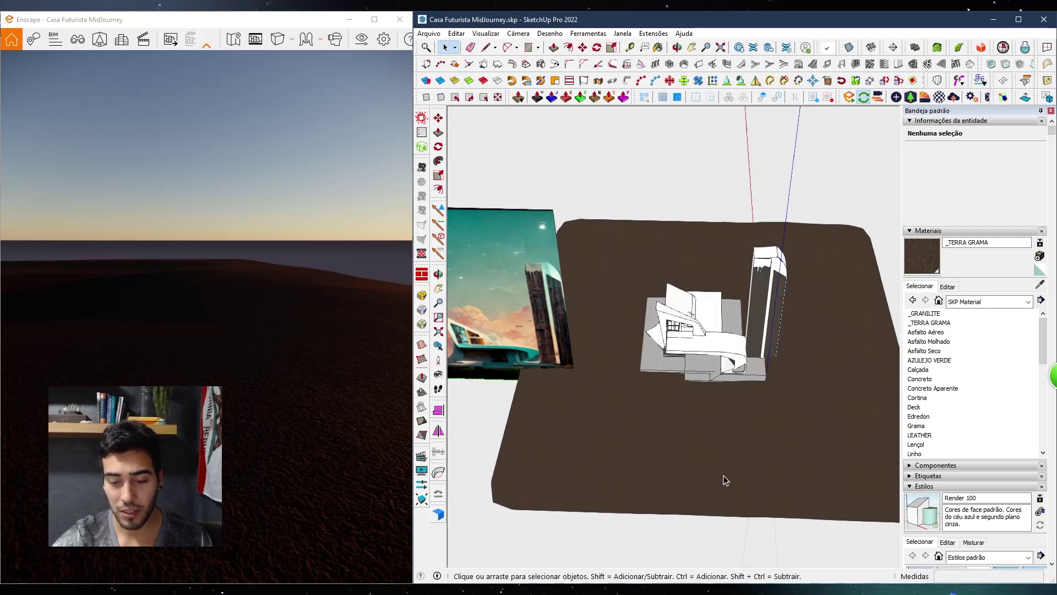
Switch to File Explorer and open the BLOCOS folder inside RENDER 100 at its grass blocks
mouse_move(659, 590)
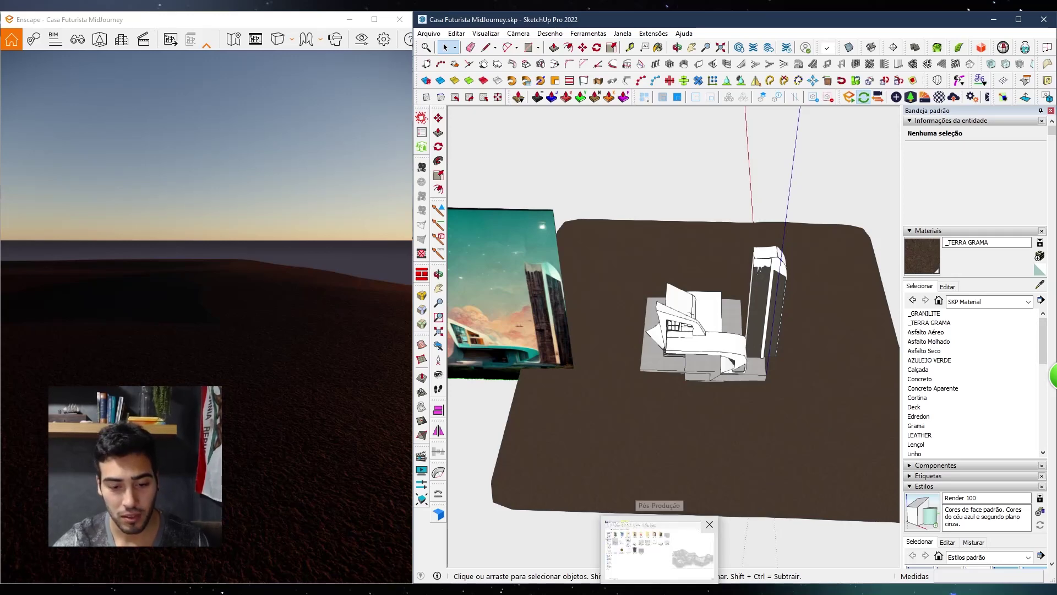
click(658, 547)
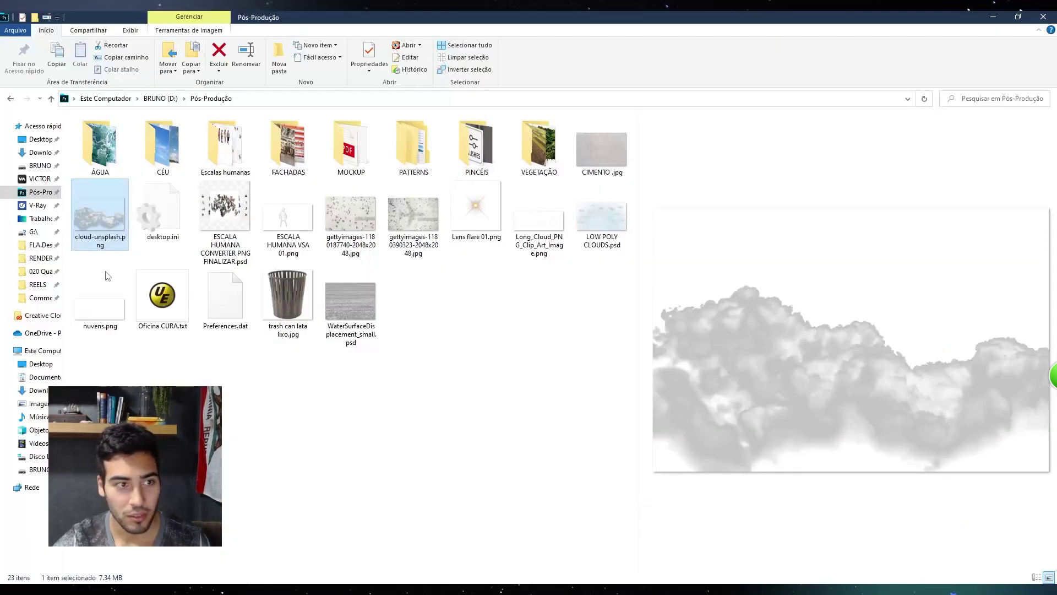
click(43, 259)
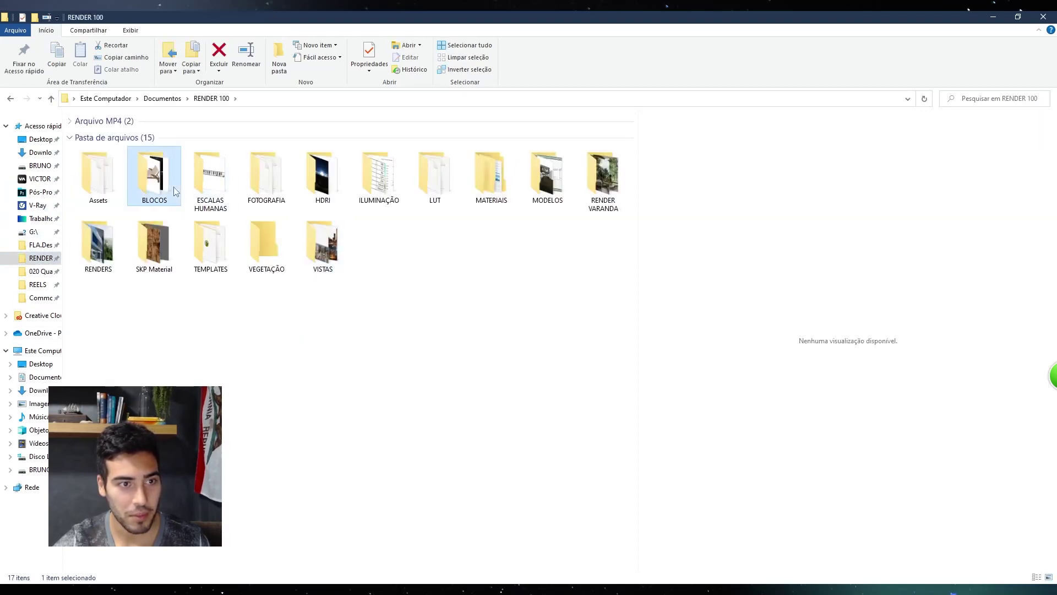
double_click(173, 187)
text(g)
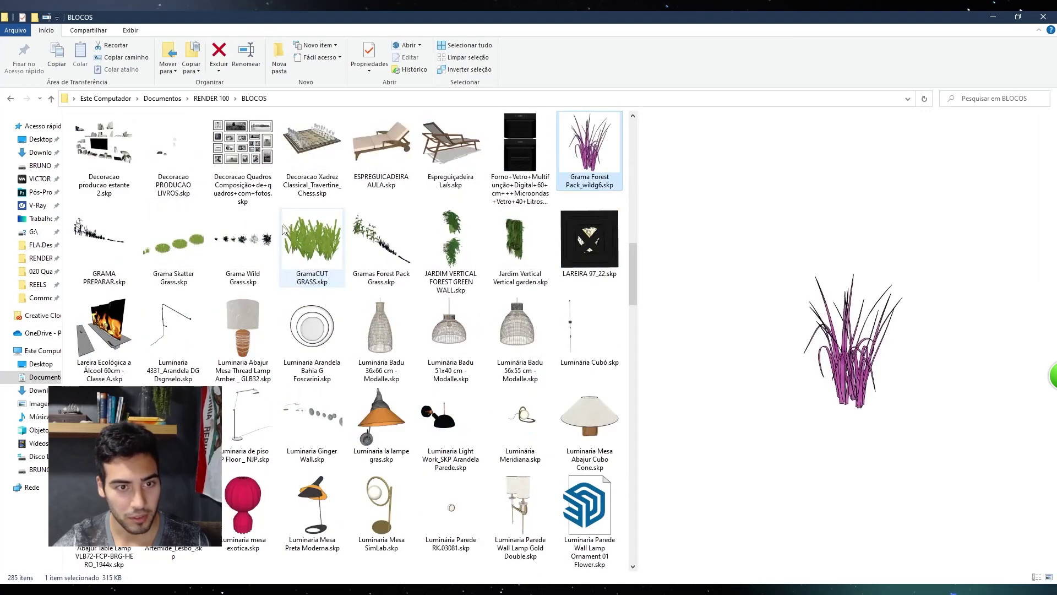
Compare the previews of the grass block files in the BLOCOS folder
click(325, 253)
click(376, 251)
key(Right)
click(312, 242)
click(230, 245)
click(113, 238)
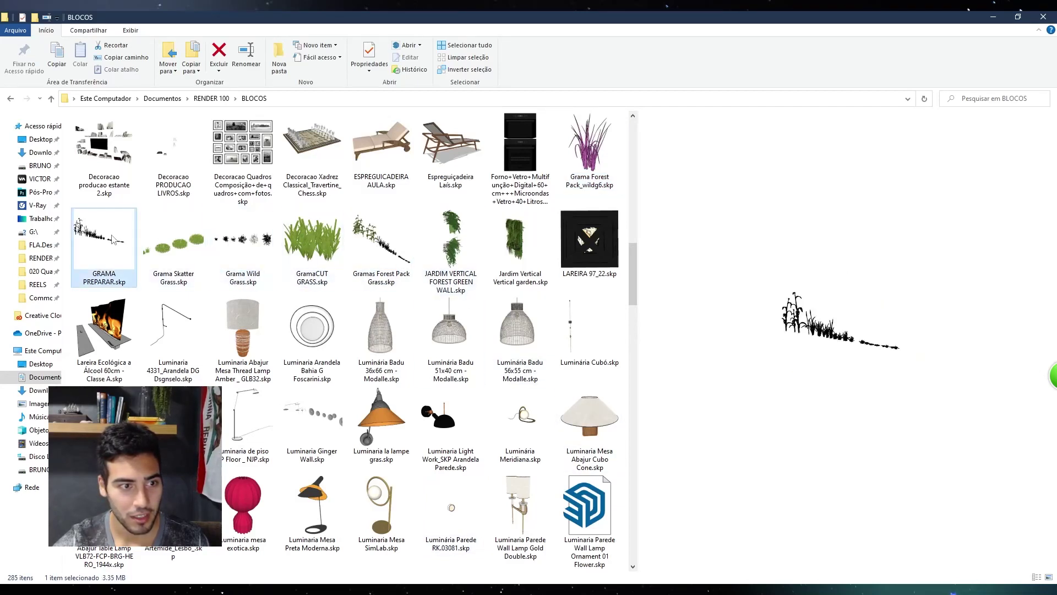
click(165, 248)
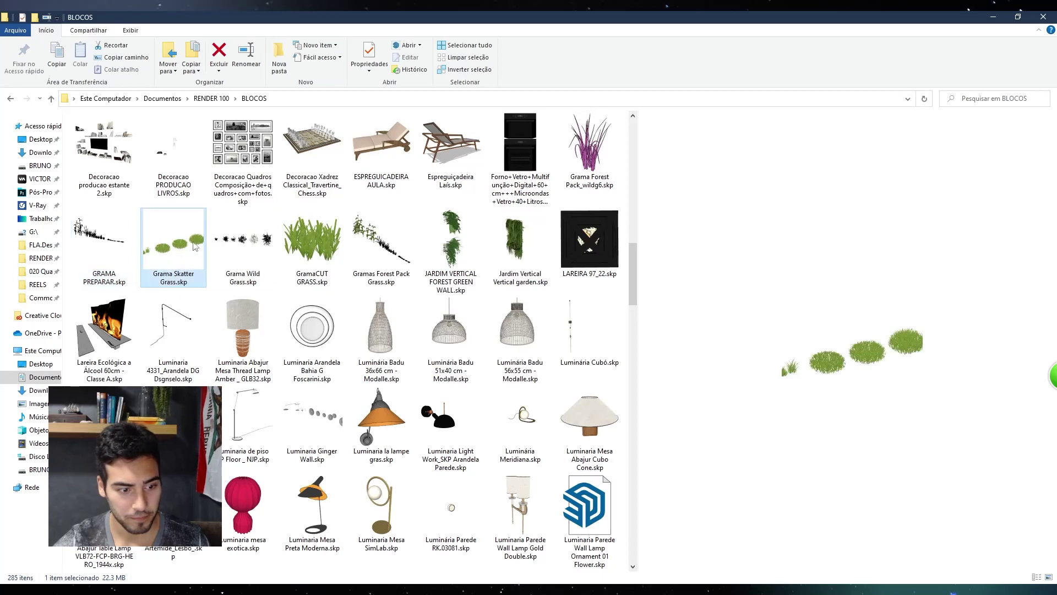
click(226, 246)
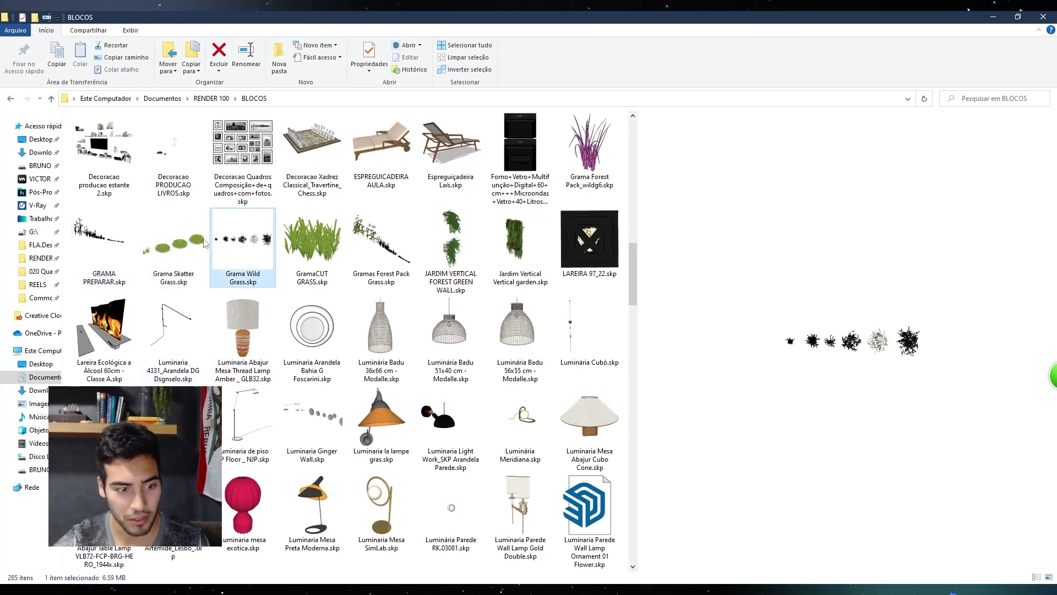
Insert the Gramas Forest Pack Grass.skp block into the SketchUp model, on the terrain's edge beside the reference picture
click(371, 244)
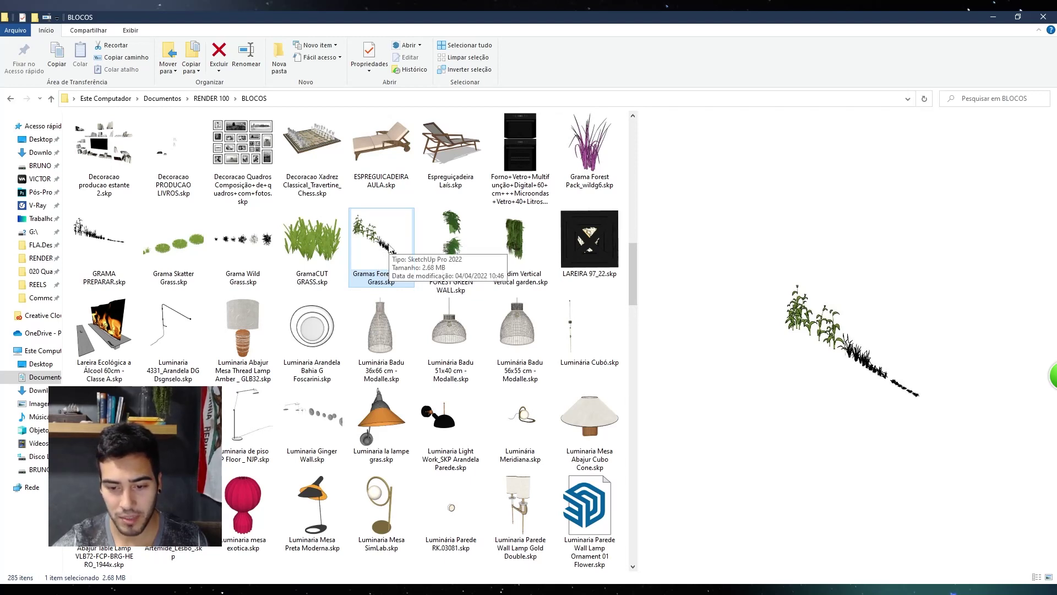
mouse_move(389, 249)
mouse_down()
mouse_move(573, 405)
mouse_move(603, 573)
mouse_move(524, 496)
mouse_up()
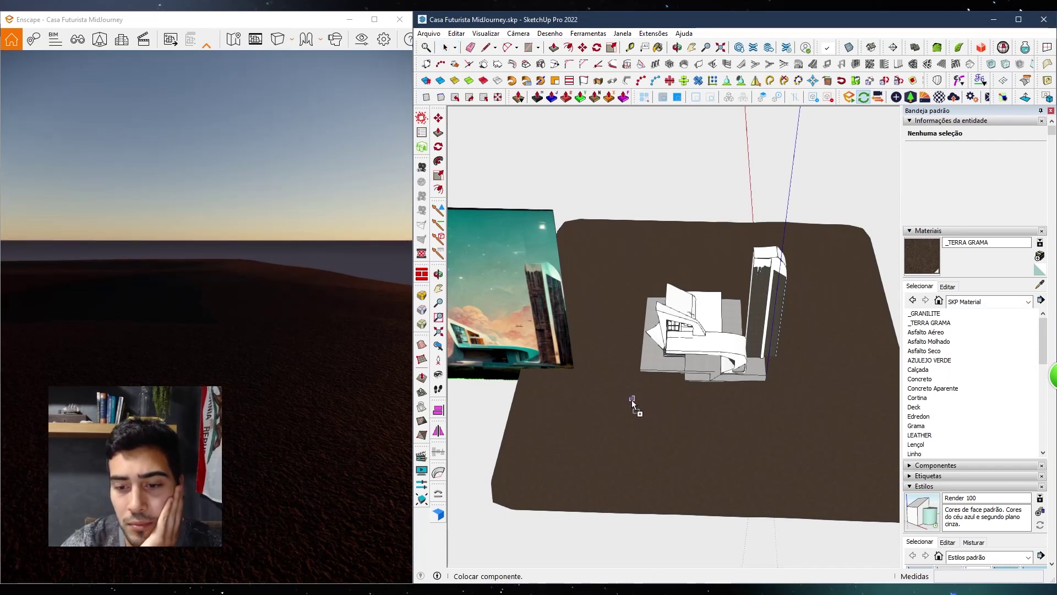
click(523, 406)
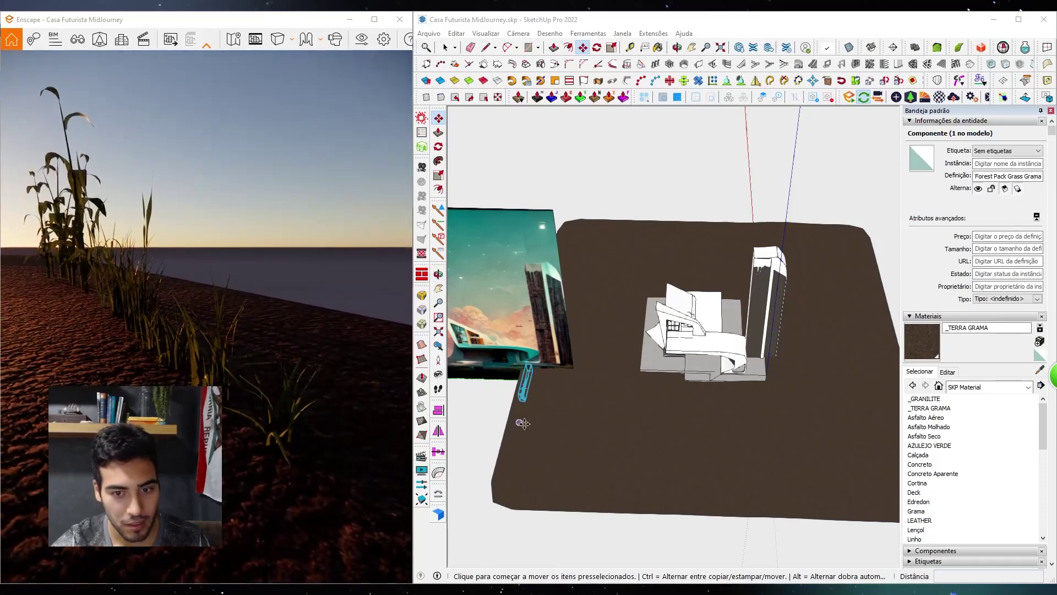
click(532, 395)
key(space)
Load the tall plants' leaf1 material into the Enscape material editor and set its roughness to 13.2%
scroll(531, 381, up, 2)
click(939, 98)
scroll(512, 406, up, 5)
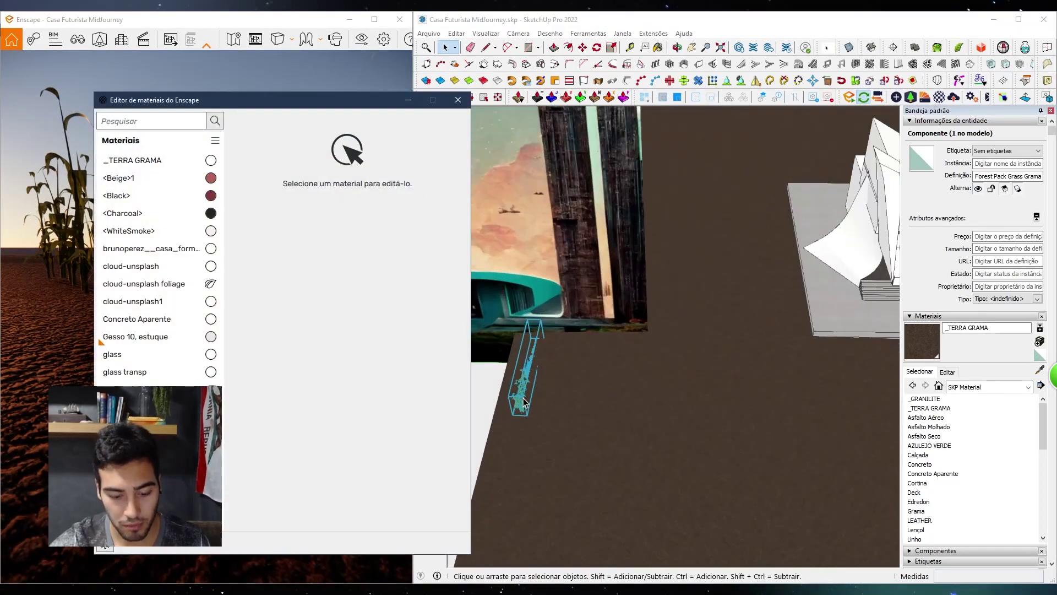
key(b)
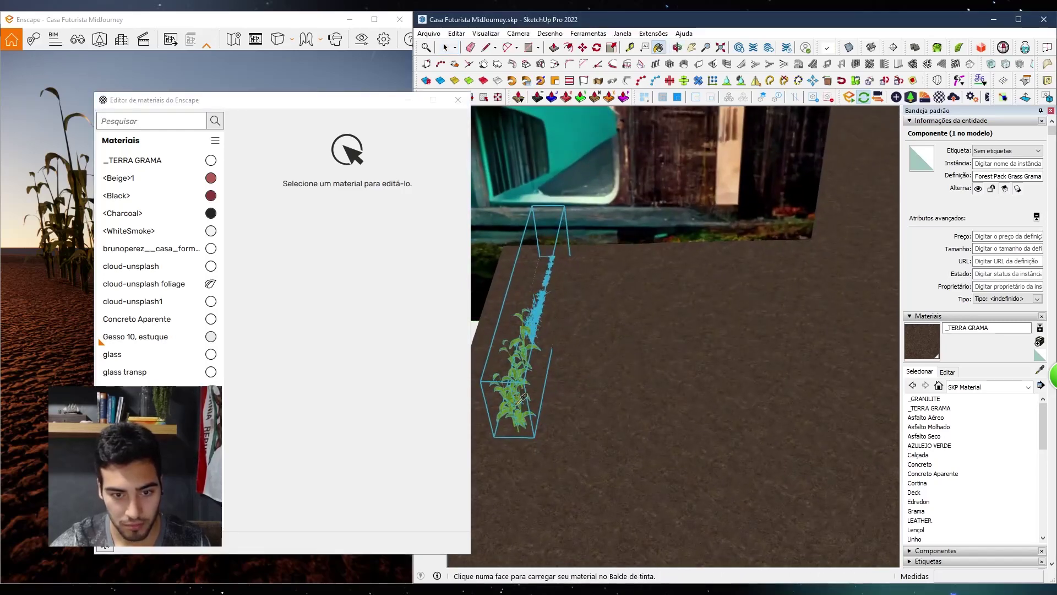
alt+click(521, 396)
mouse_move(325, 130)
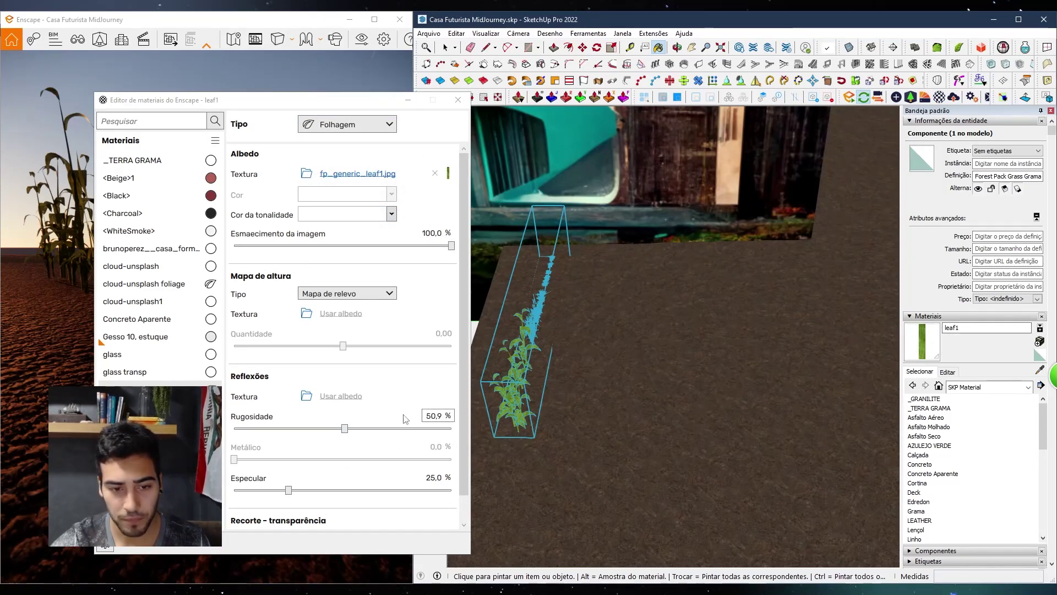
click(324, 428)
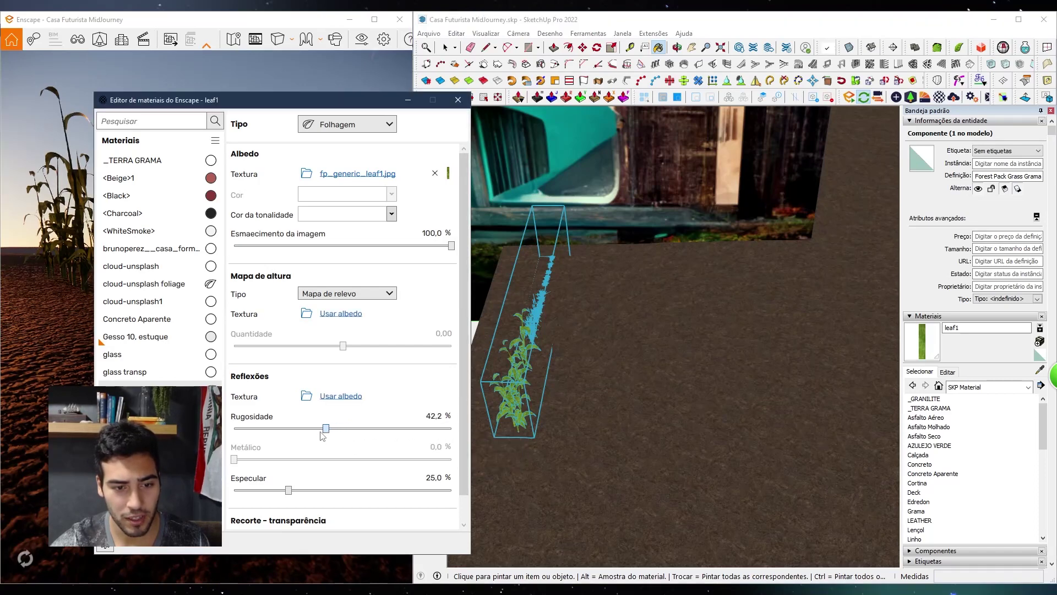
drag(266, 432, 264, 433)
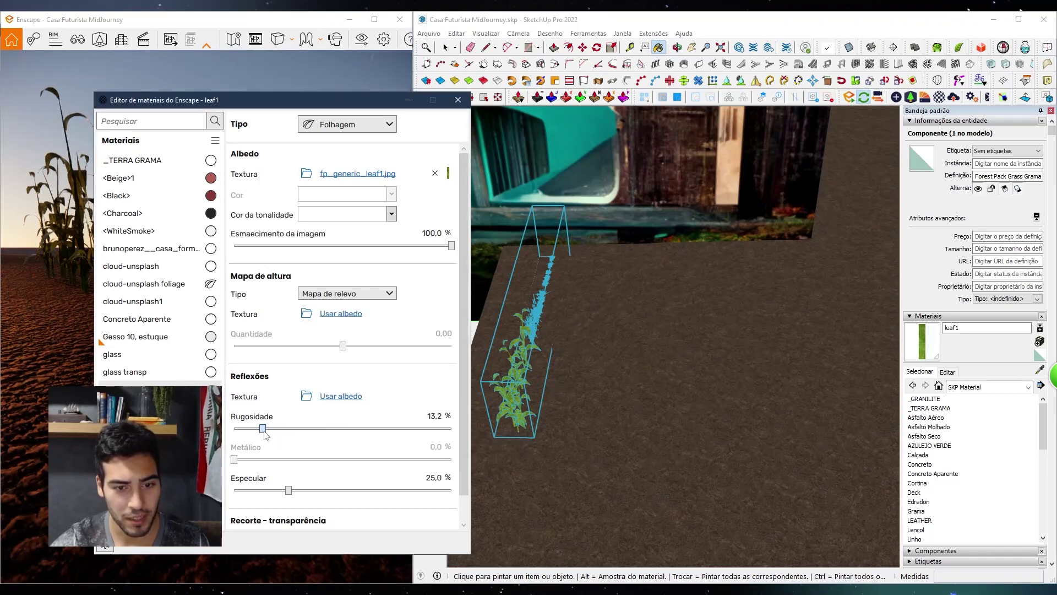
Close the leaf1 material editor and clear the selection of the grass block in the SketchUp model
click(460, 103)
right_drag(177, 340, 174, 339)
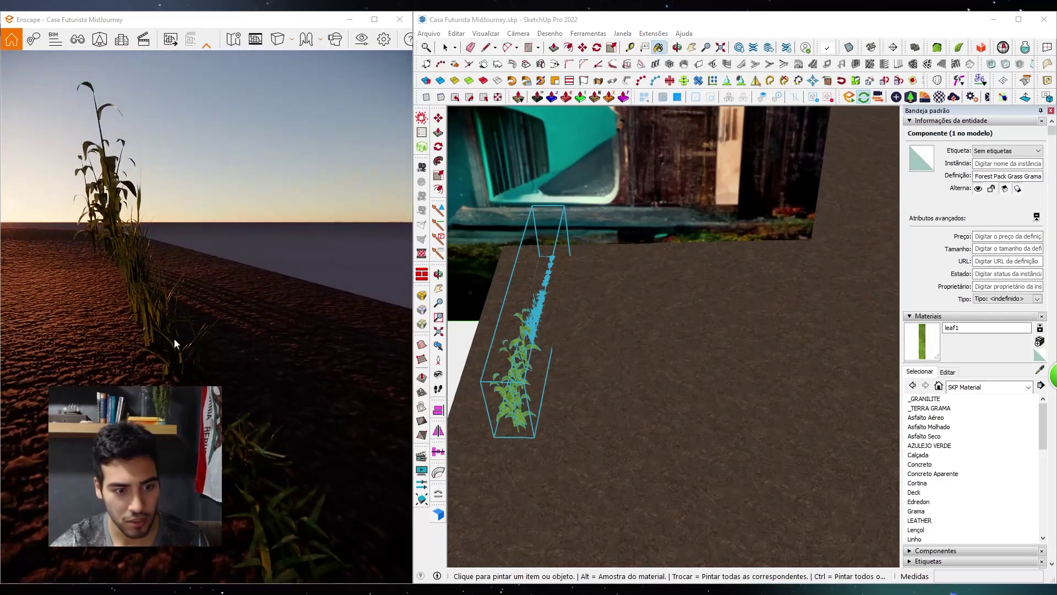
middle_drag(511, 372, 564, 362)
scroll(566, 361, down, 5)
key(space)
scroll(556, 367, up, 3)
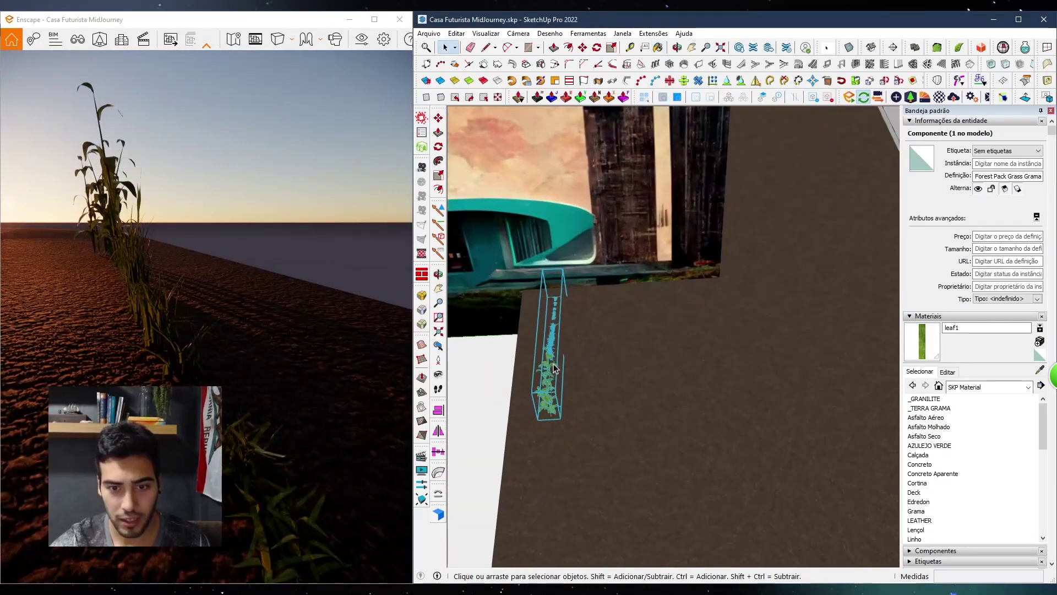
scroll(554, 368, up, 1)
scroll(553, 348, down, 8)
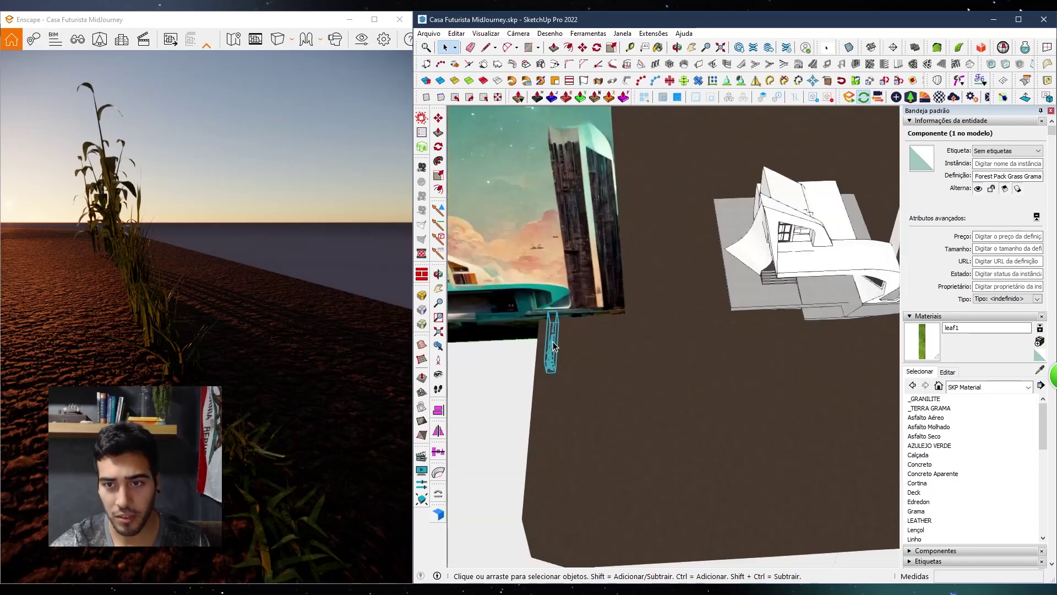
click(458, 348)
Save the SketchUp model
middle_drag(636, 193, 639, 135)
click(432, 33)
click(477, 86)
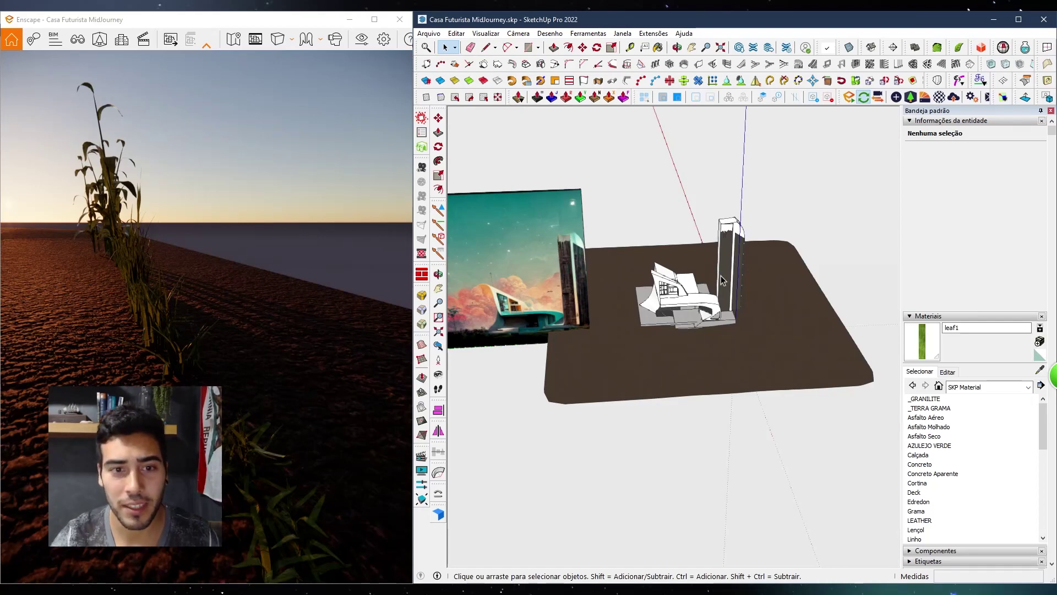
Open a new Skatter composition beside the model and pause Enscape's live updates
scroll(593, 325, up, 5)
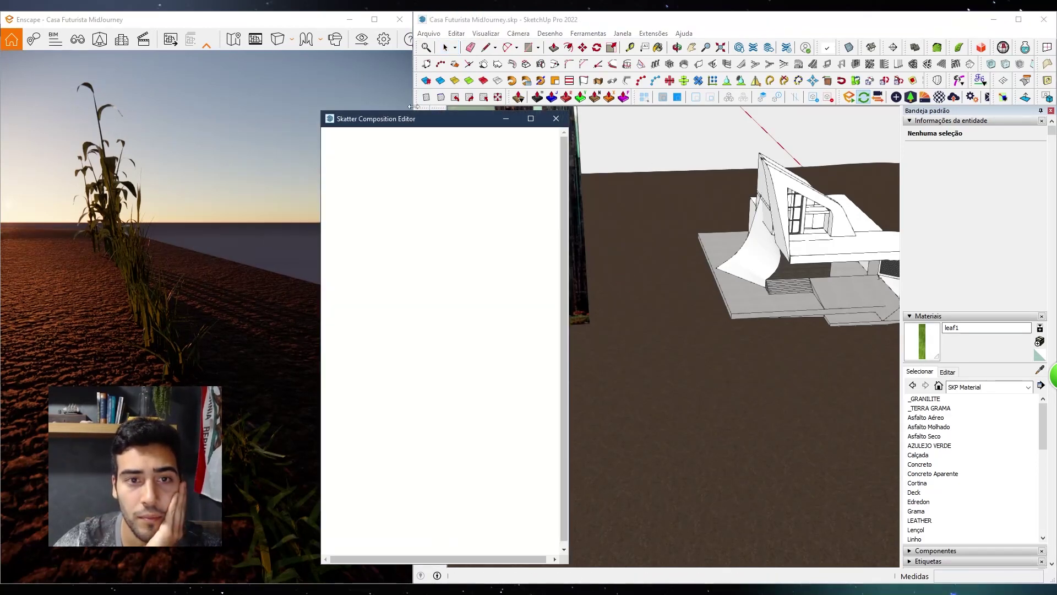
drag(428, 123, 288, 67)
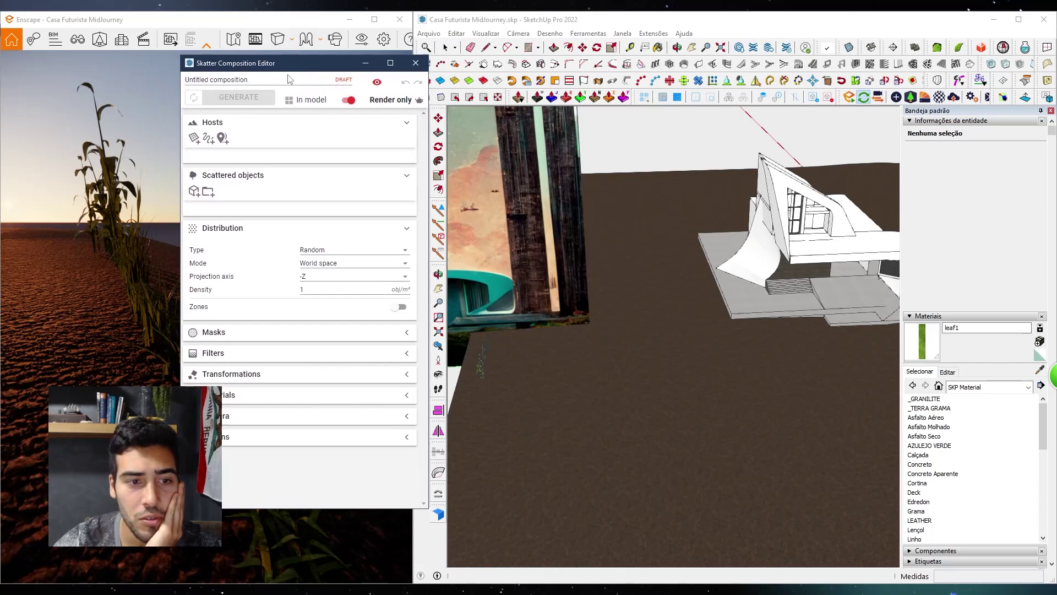
click(864, 102)
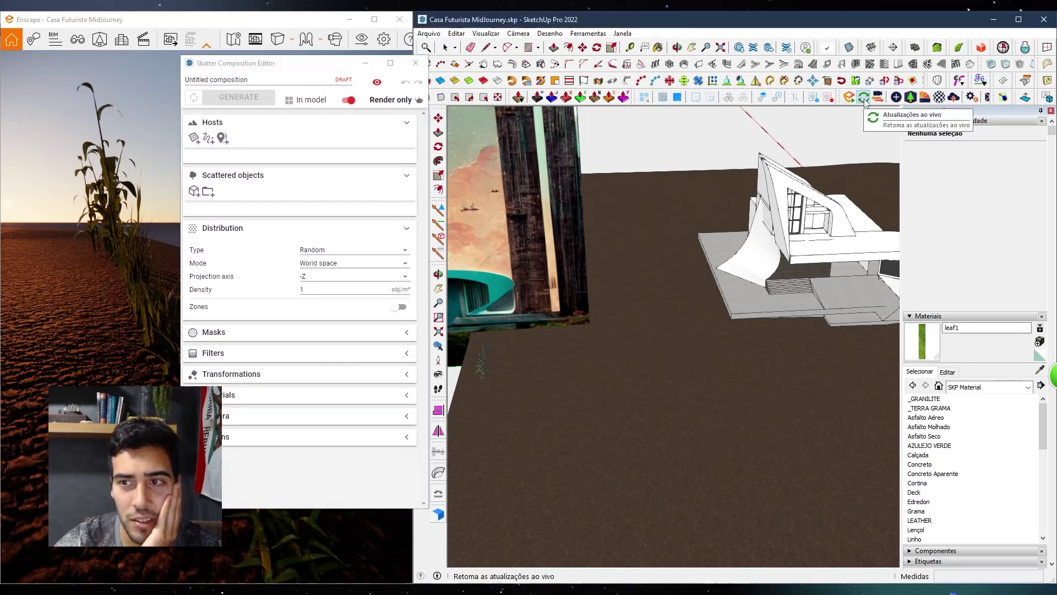
mouse_move(653, 369)
middle_down()
mouse_move(634, 335)
mouse_move(645, 385)
mouse_move(573, 396)
middle_up()
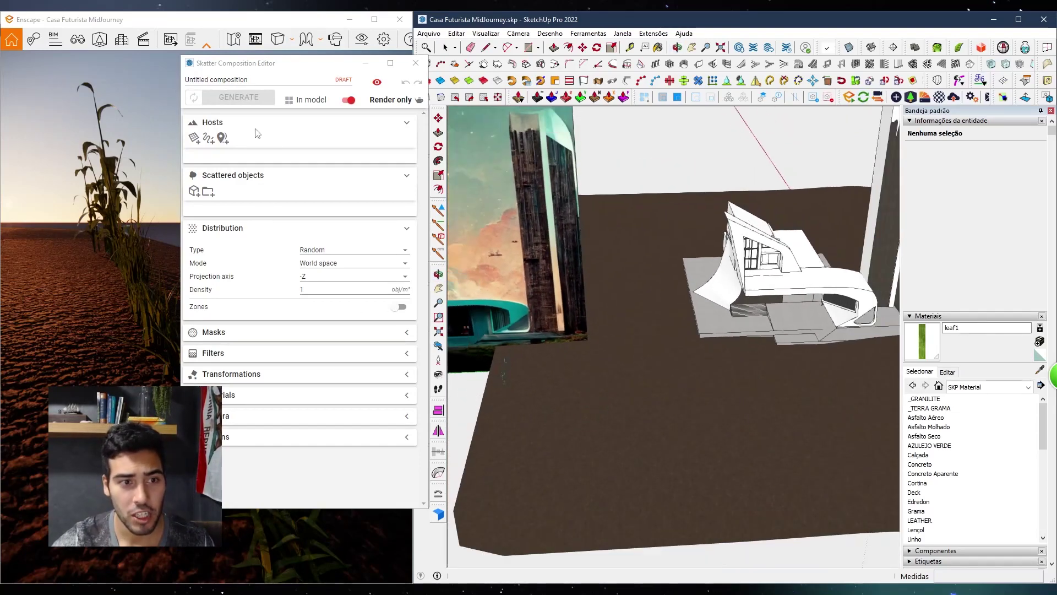
Assign the terrain group as the host surface of the Skatter composition
click(194, 138)
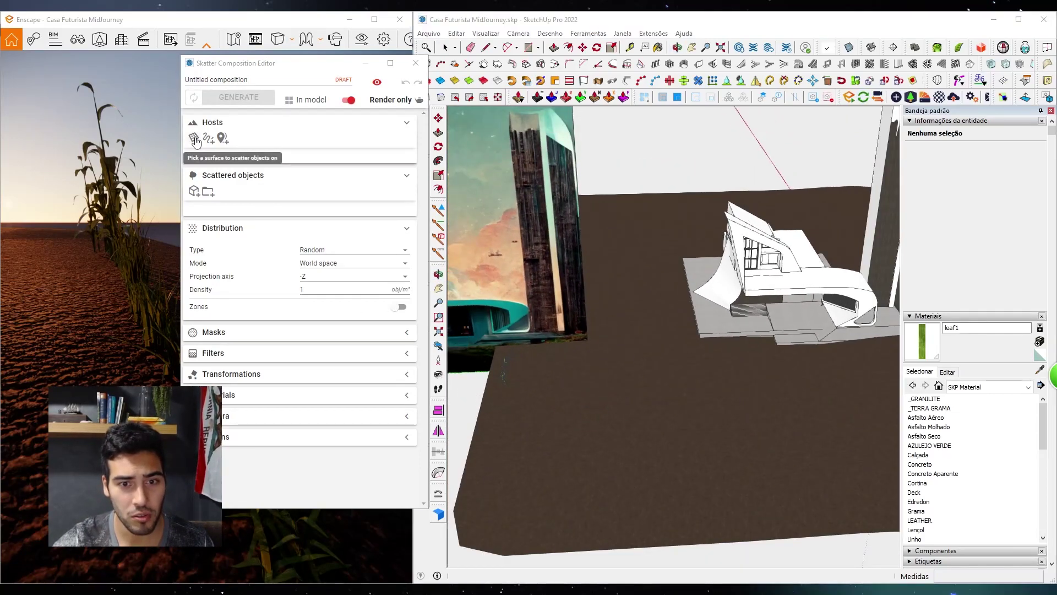
click(651, 388)
click(388, 380)
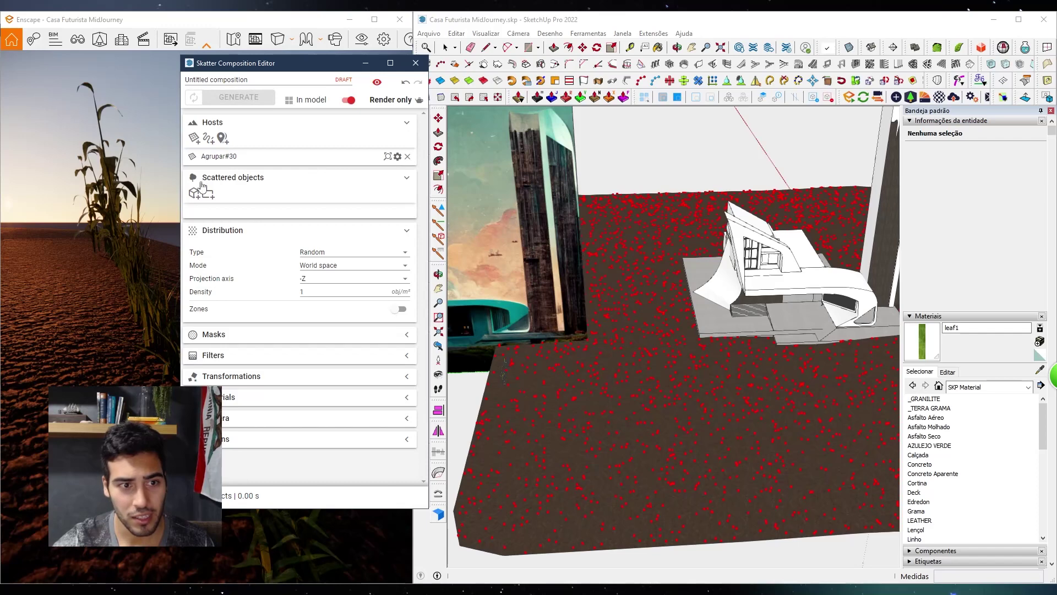
Open the grass block component at the terrain's edge for editing, so its individual plants can be picked
mouse_move(581, 413)
middle_down()
mouse_move(524, 307)
mouse_move(488, 331)
middle_up()
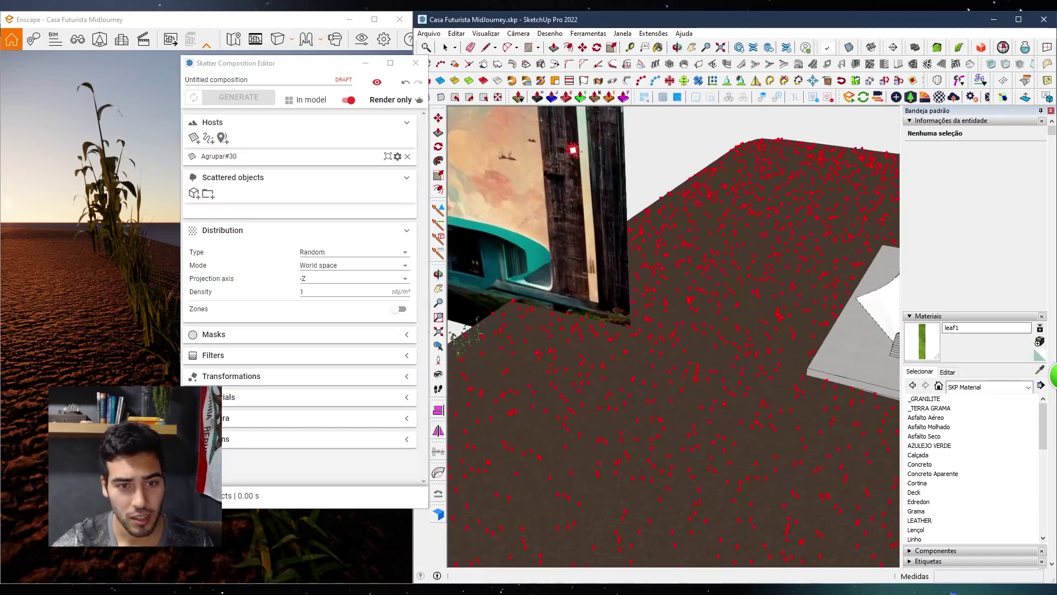
scroll(702, 385, down, 3)
middle_drag(547, 316, 743, 289)
mouse_move(656, 309)
middle_down()
mouse_move(836, 292)
mouse_move(859, 308)
middle_up()
scroll(793, 326, up, 1)
scroll(706, 293, up, 1)
scroll(661, 273, down, 1)
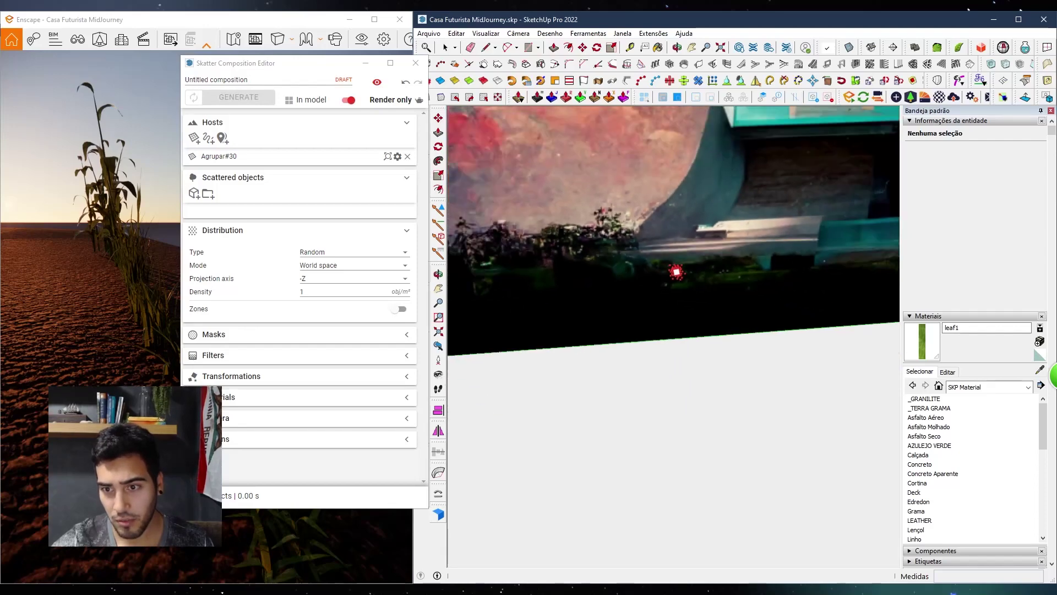
scroll(567, 288, down, 3)
mouse_move(569, 291)
middle_down()
mouse_move(849, 304)
mouse_move(749, 380)
mouse_move(633, 349)
mouse_move(736, 379)
mouse_move(649, 307)
mouse_move(682, 306)
mouse_move(620, 318)
mouse_move(508, 287)
mouse_move(525, 253)
middle_up()
scroll(527, 253, up, 8)
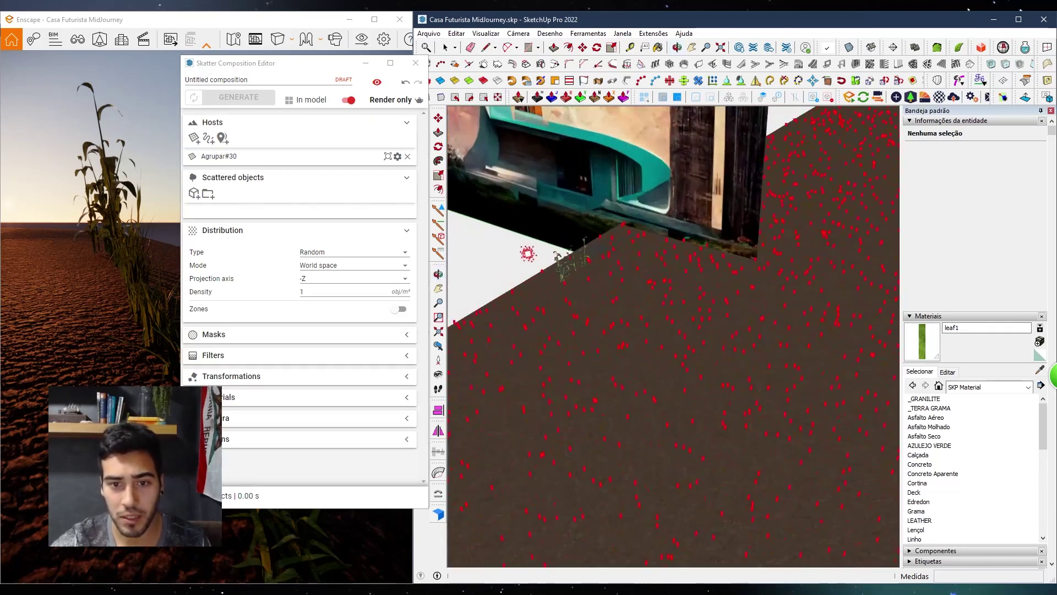
mouse_move(638, 271)
middle_down()
mouse_move(761, 250)
mouse_move(611, 347)
mouse_move(722, 314)
mouse_move(737, 345)
middle_up()
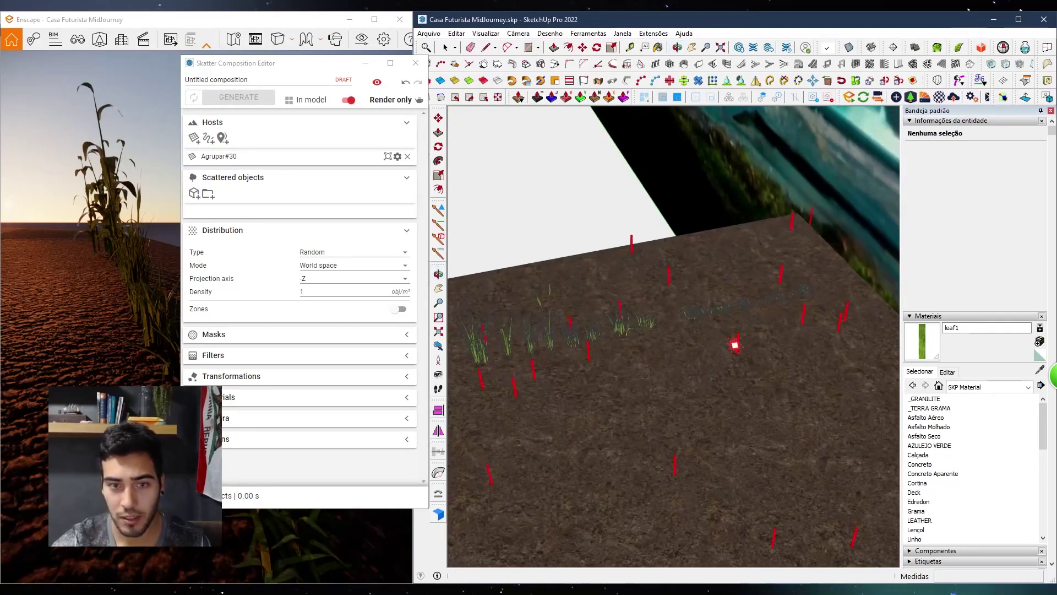
key(space)
double_click(576, 331)
mouse_move(756, 377)
middle_down()
mouse_move(820, 299)
mouse_move(705, 322)
middle_up()
scroll(821, 299, up, 3)
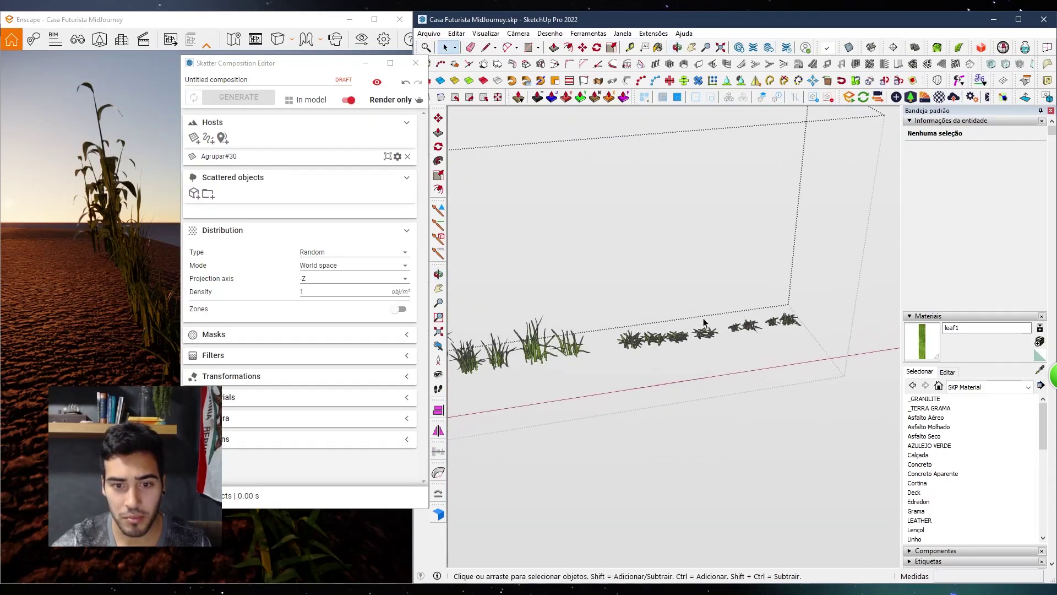
Add the low grass clumps _fp_hairgr, _fp_hairg1, _fp_cutgr0 and _fp_cutgr2 as scattered objects
click(195, 194)
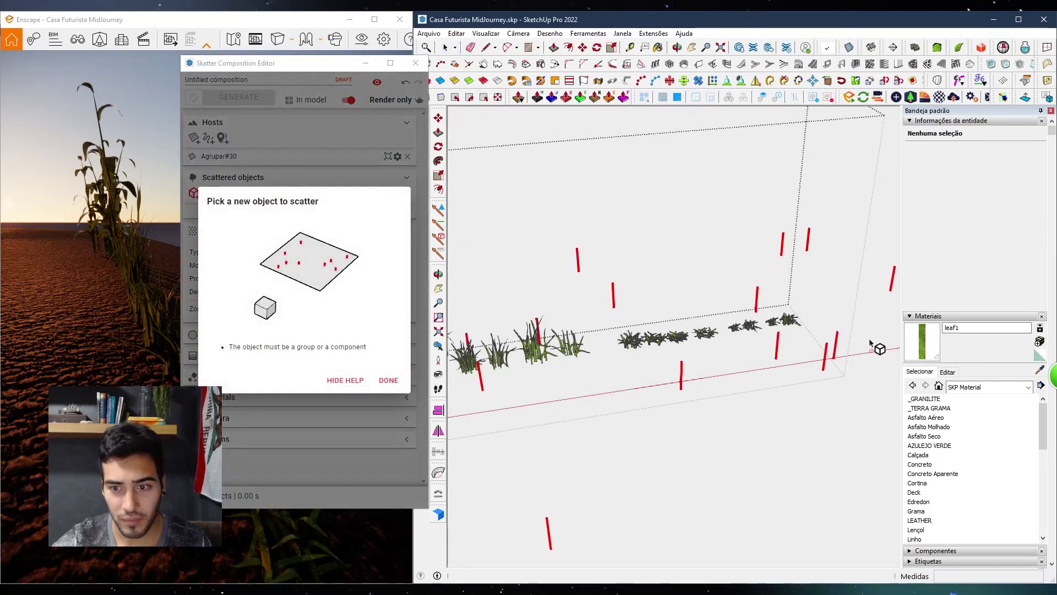
scroll(793, 330, up, 5)
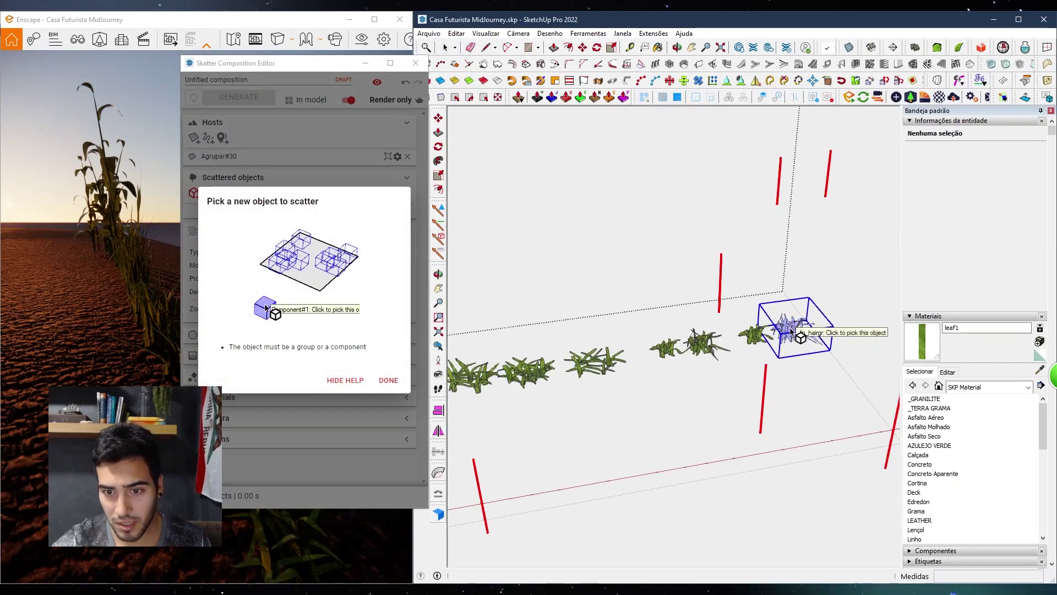
scroll(791, 330, down, 2)
click(792, 337)
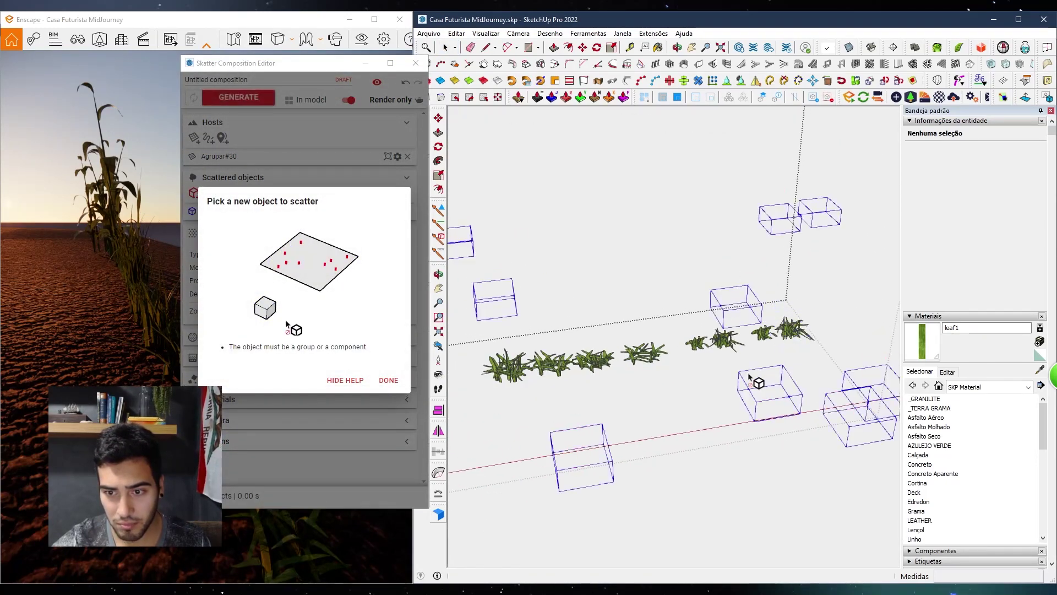
click(728, 343)
click(594, 362)
click(507, 367)
scroll(819, 378, down, 4)
scroll(819, 378, down, 2)
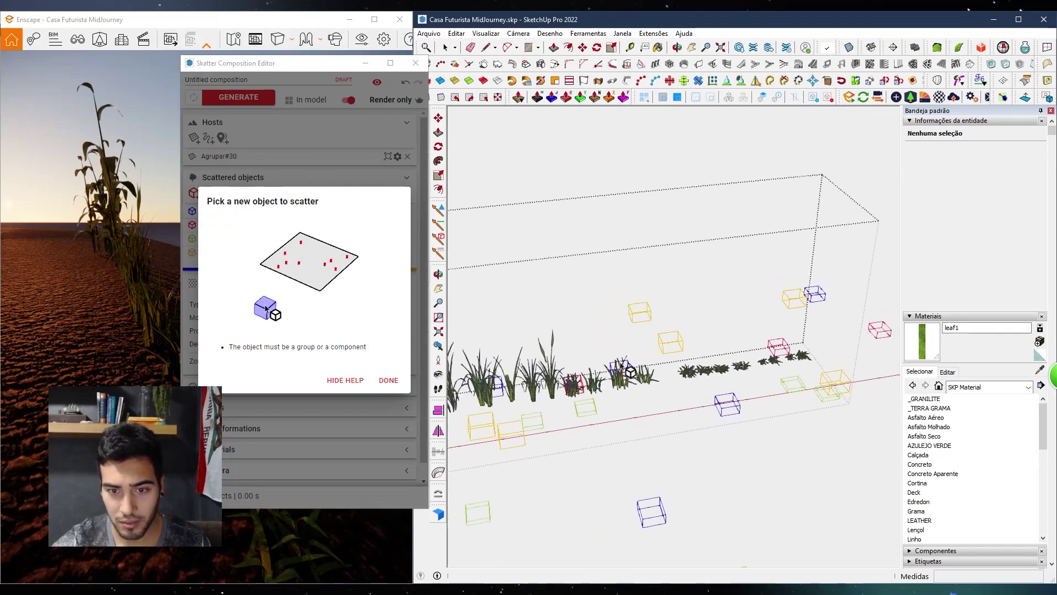
click(388, 380)
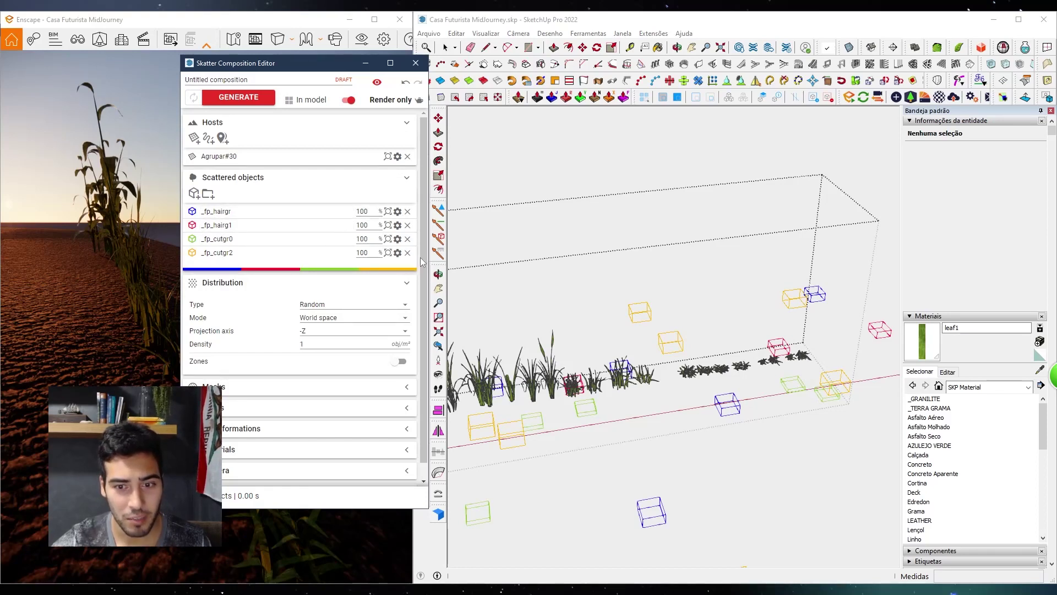
Add the taller wild grasses _fp_wildg5, _fp_wildg7 and _fp_wildg6 to the scattered objects
click(196, 197)
middle_drag(542, 408, 761, 305)
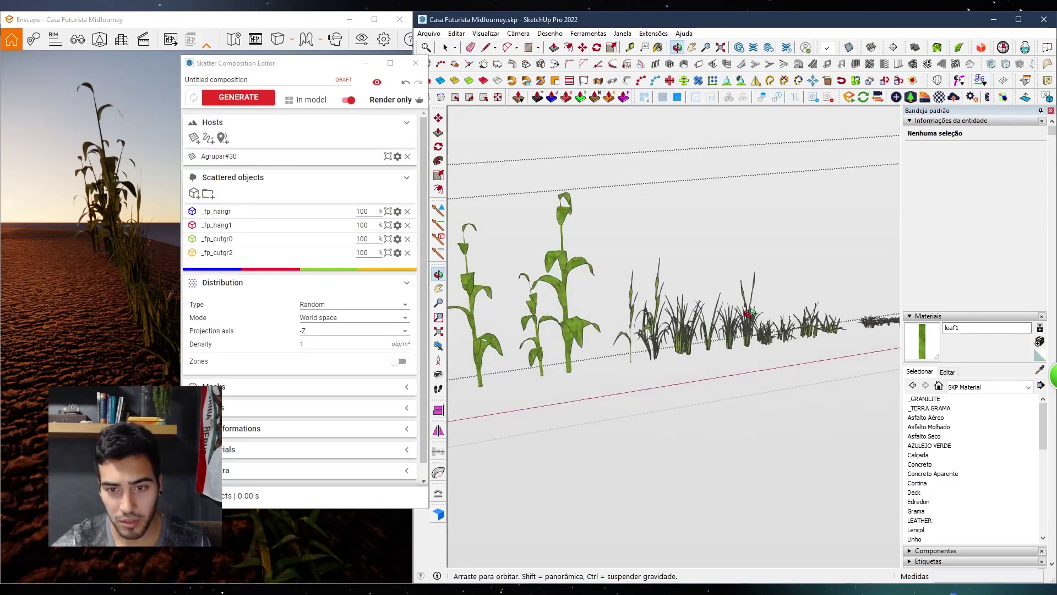
scroll(776, 319, up, 5)
middle_drag(735, 357, 681, 346)
click(683, 345)
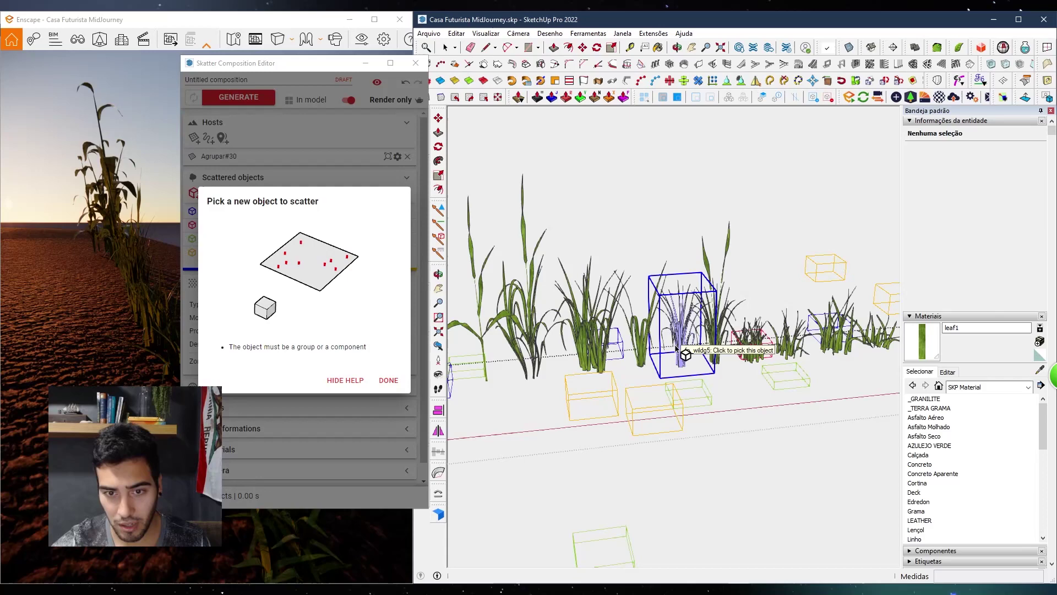
click(589, 345)
click(389, 380)
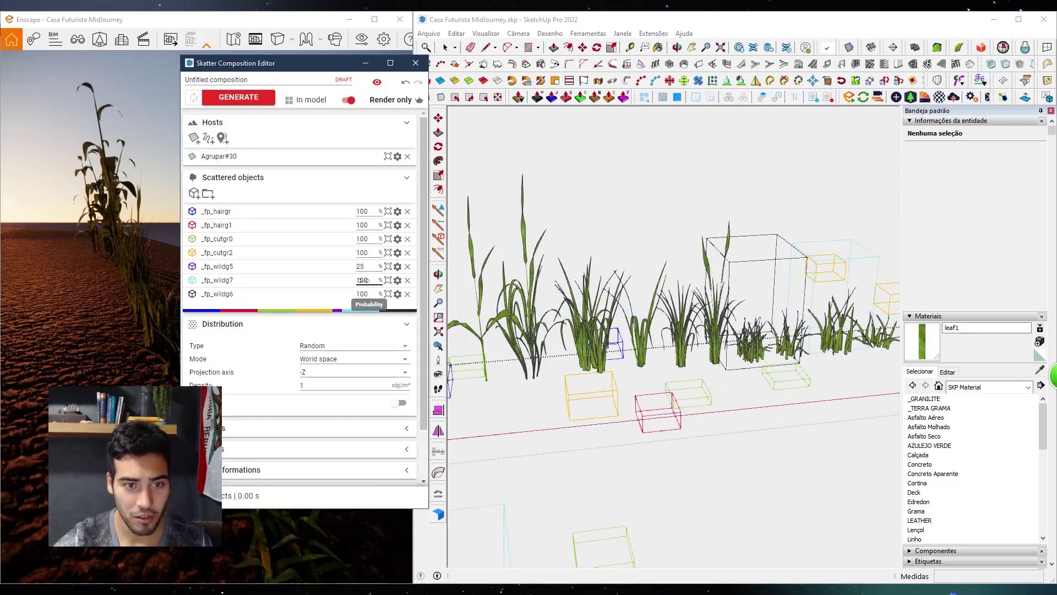
Set the probability of _fp_wildg5, _fp_wildg7 and _fp_wildg6 to 25% each
key(Return)
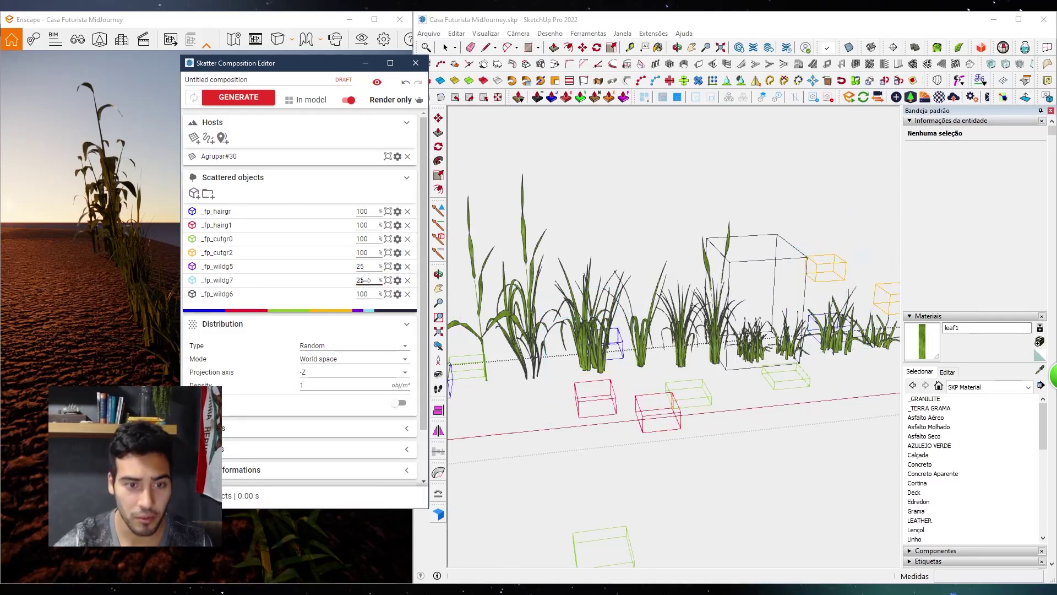
double_click(365, 296)
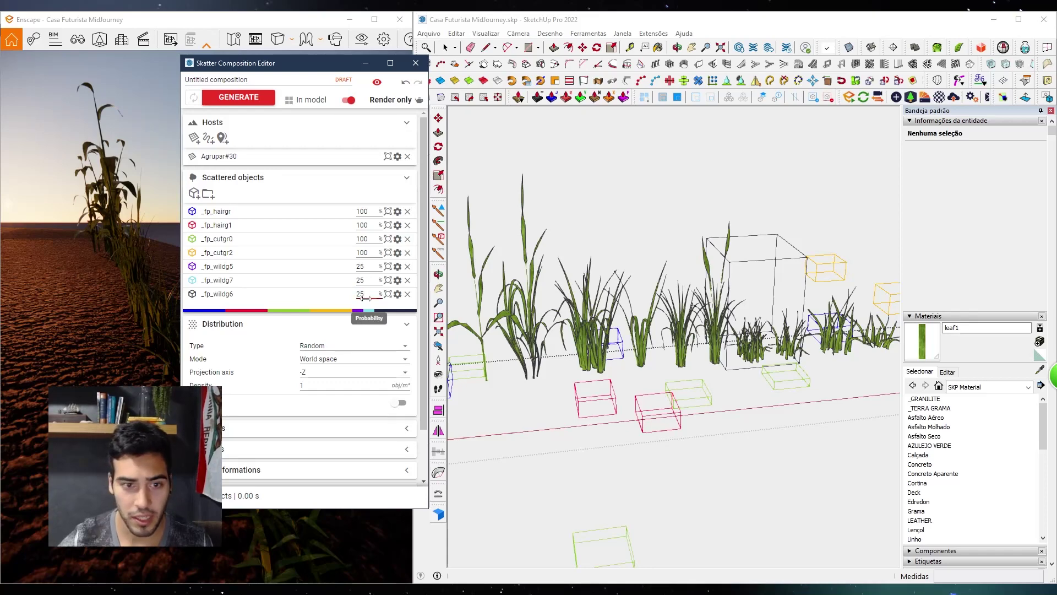
key(Return)
Leave the grass block component and return to the whole model with the terrain
scroll(713, 367, down, 8)
middle_drag(732, 369, 764, 378)
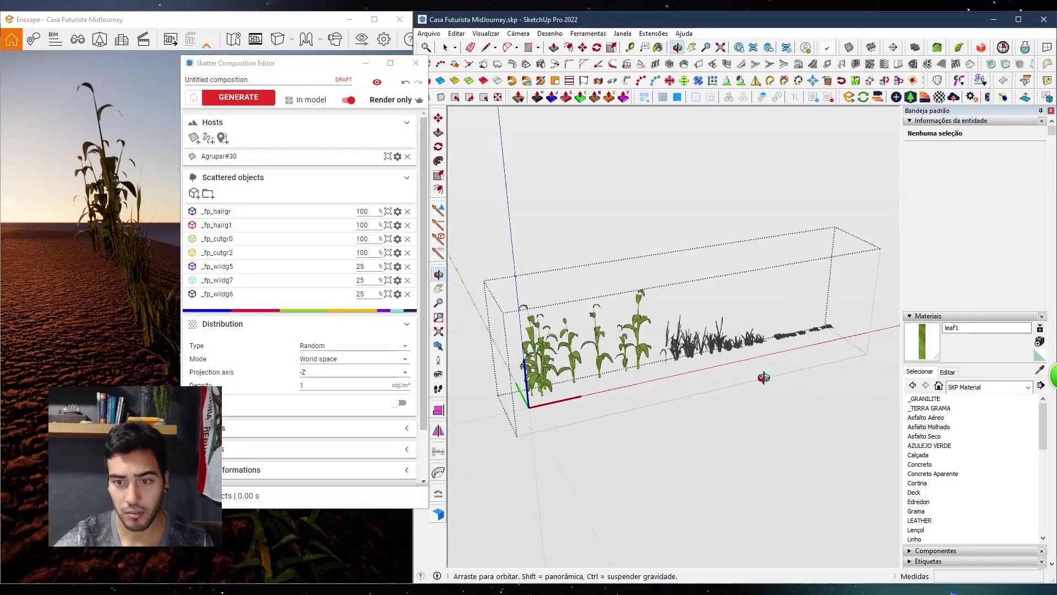
key(space)
scroll(670, 216, down, 5)
scroll(596, 344, up, 2)
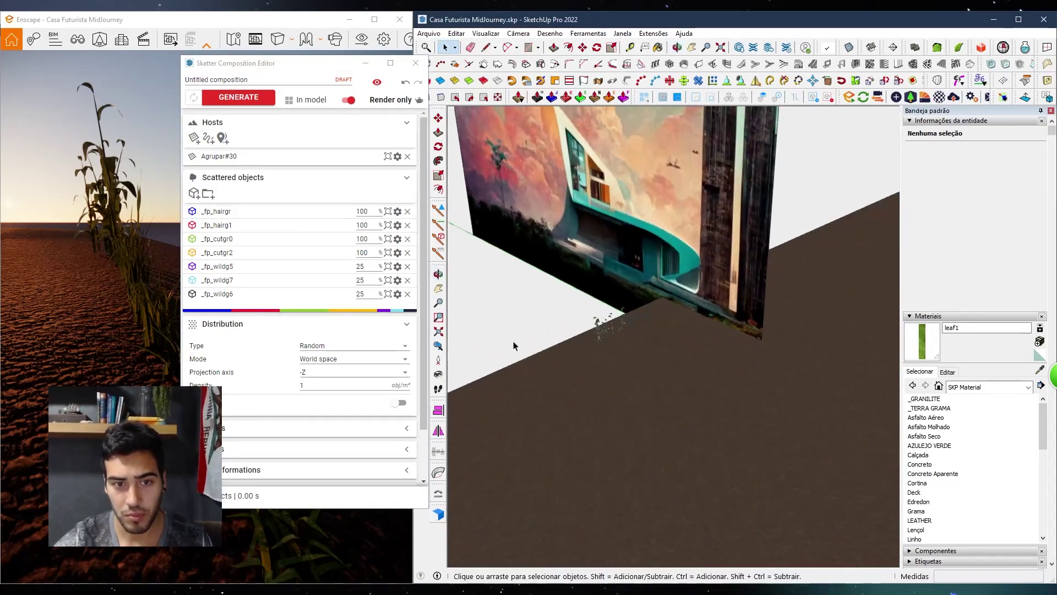
Examine the spacing of the scatter preview on the terrain around the house's front steps
double_click(279, 255)
scroll(655, 372, down, 6)
mouse_move(710, 405)
middle_down()
mouse_move(745, 416)
mouse_move(819, 366)
mouse_move(791, 367)
mouse_move(795, 357)
middle_up()
scroll(818, 365, up, 3)
scroll(795, 357, up, 3)
scroll(711, 338, up, 2)
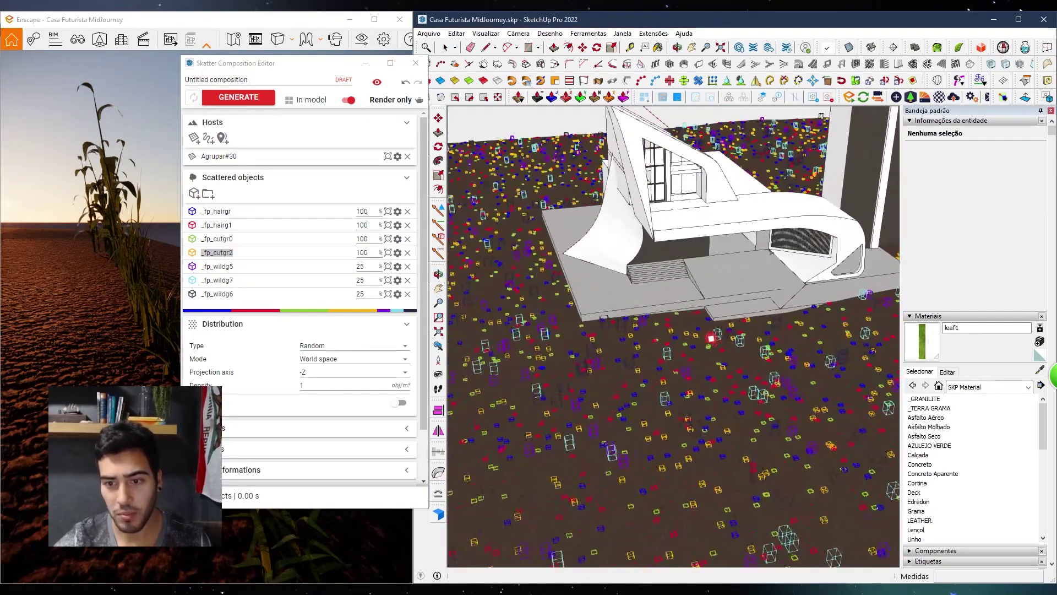
scroll(682, 404, up, 6)
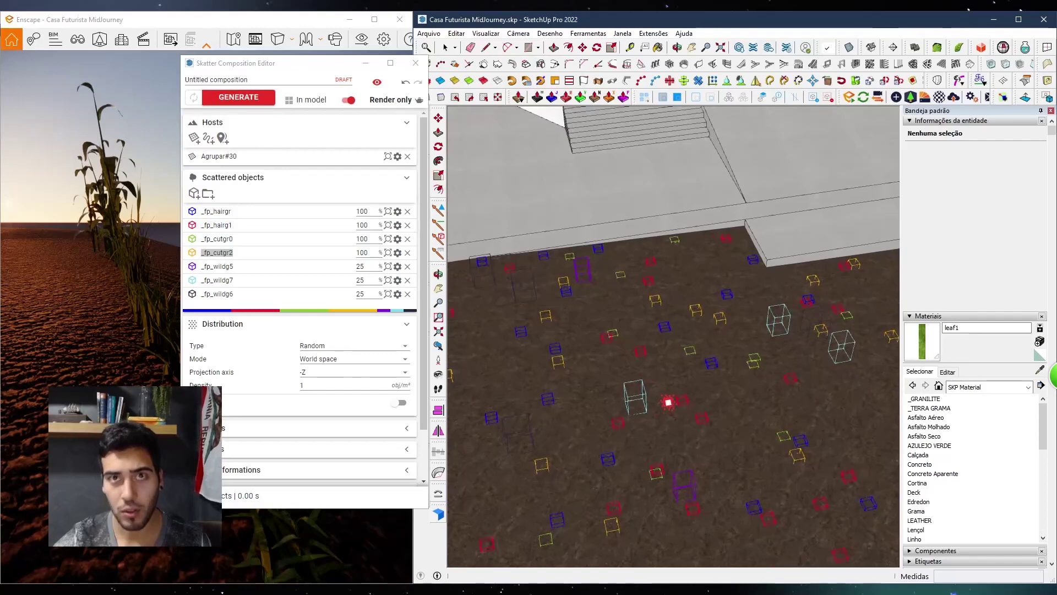
scroll(670, 345, down, 5)
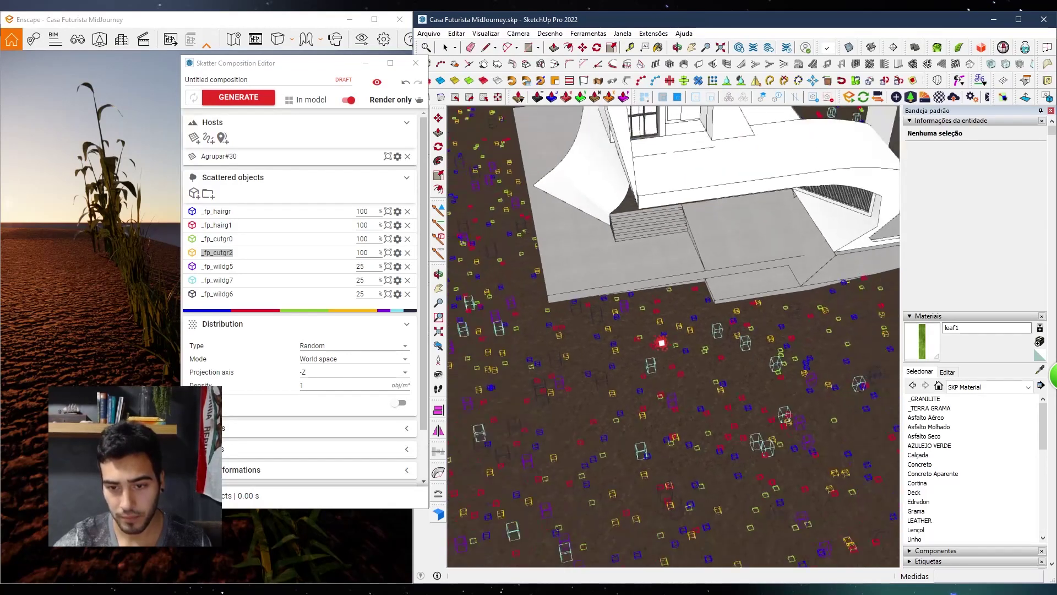
scroll(661, 344, up, 6)
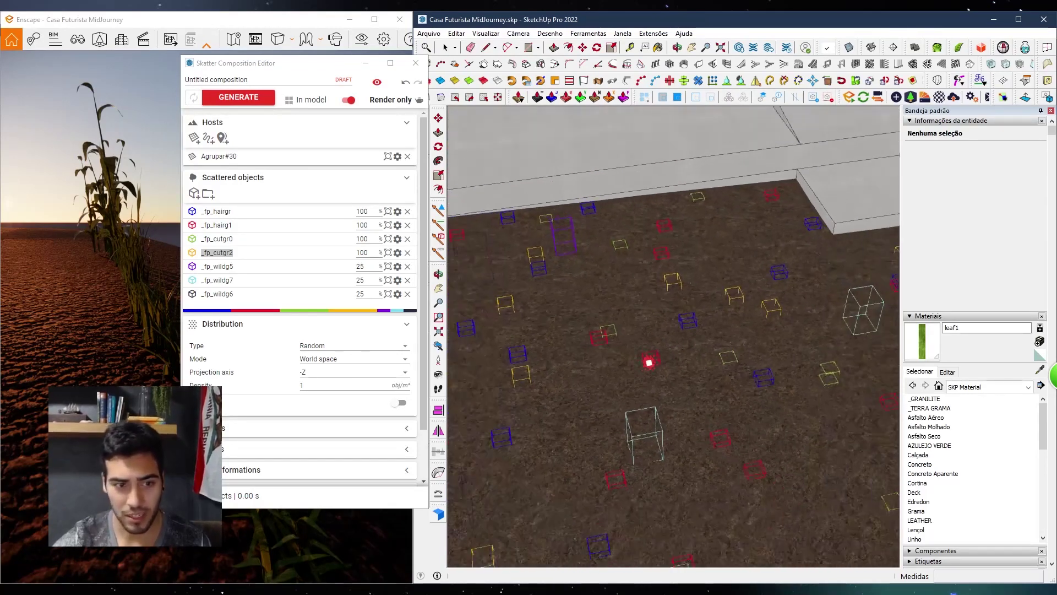
scroll(649, 363, down, 2)
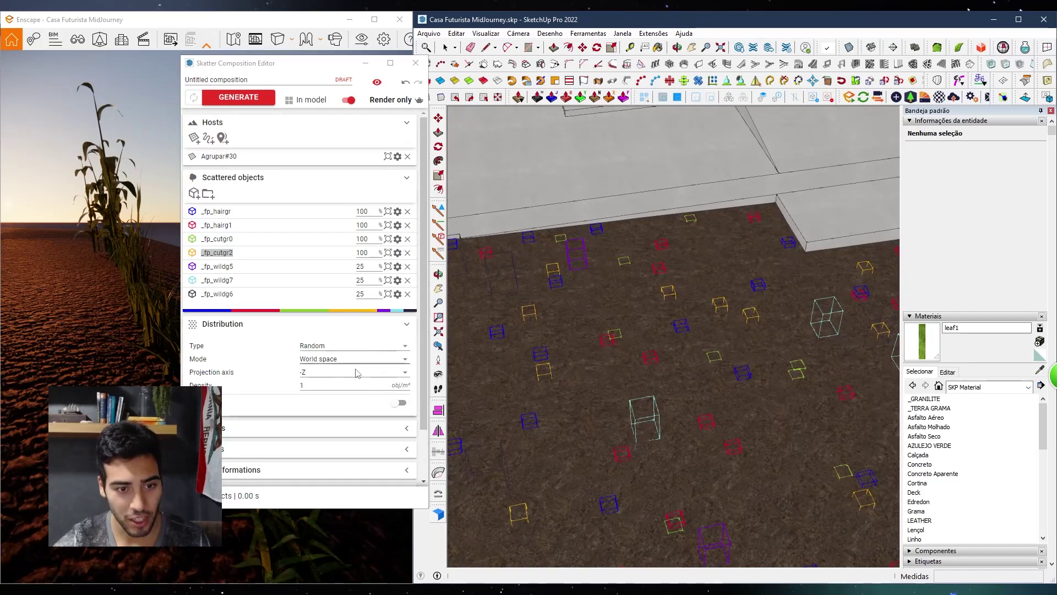
Set the random distribution's density to 10 obj/m² and check the preview in front of the house
click(330, 384)
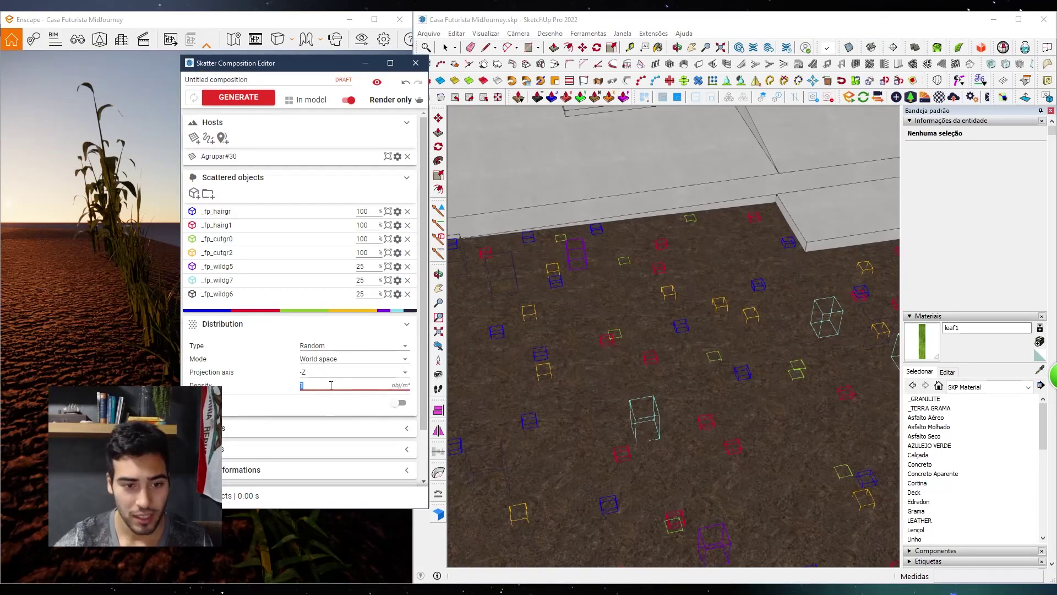
key(Return)
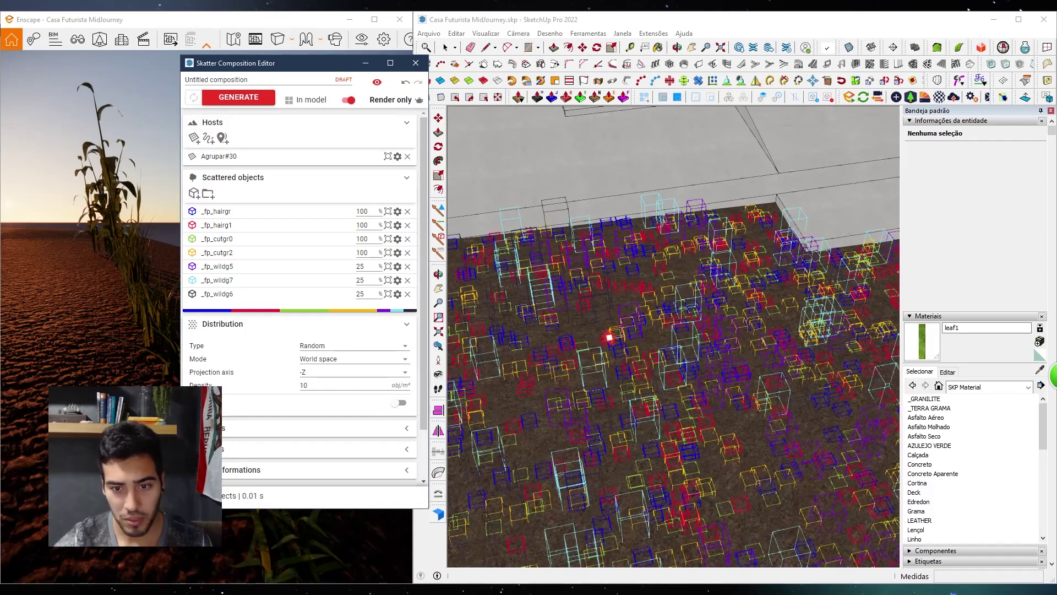
scroll(610, 337, down, 3)
mouse_move(627, 449)
middle_down()
mouse_move(656, 396)
mouse_move(637, 307)
mouse_move(667, 303)
mouse_move(651, 474)
mouse_move(690, 436)
mouse_move(578, 444)
middle_up()
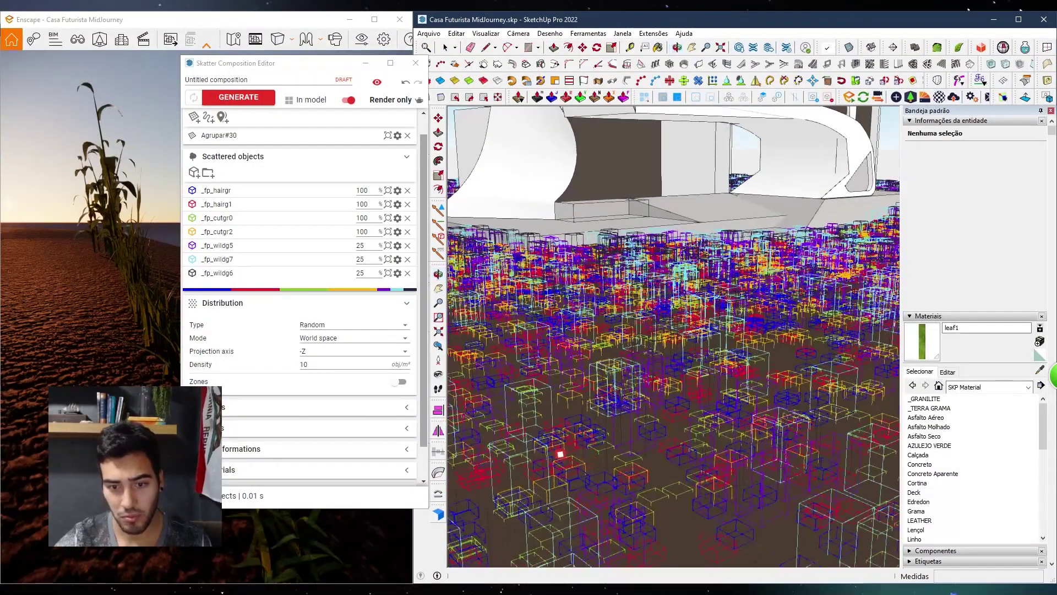
Enable zones for the random distribution and check the grouped scatter preview from above the terrain
drag(424, 380, 424, 392)
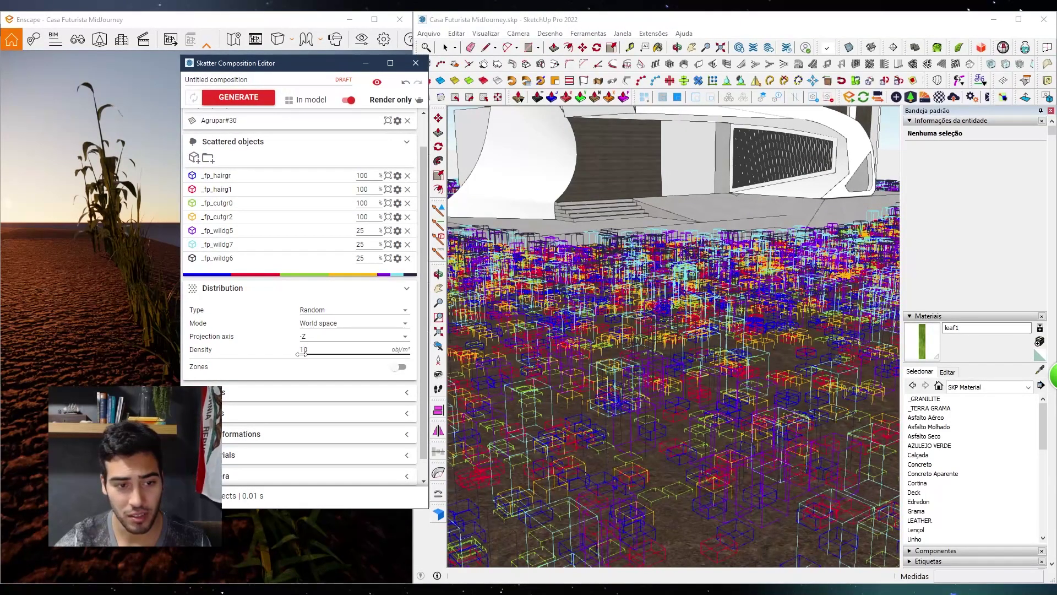
click(400, 367)
mouse_move(614, 372)
middle_down()
mouse_move(673, 324)
mouse_move(574, 387)
mouse_move(593, 351)
mouse_move(883, 429)
middle_up()
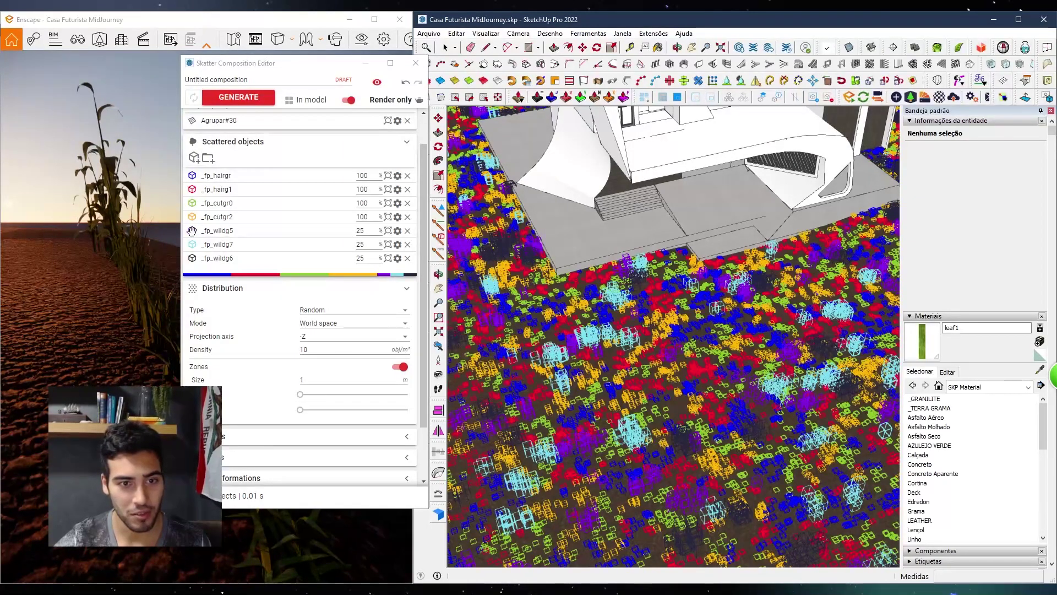
Set the preview color of _fp_wildg5, _fp_wildg7 and _fp_wildg6 to red
click(398, 231)
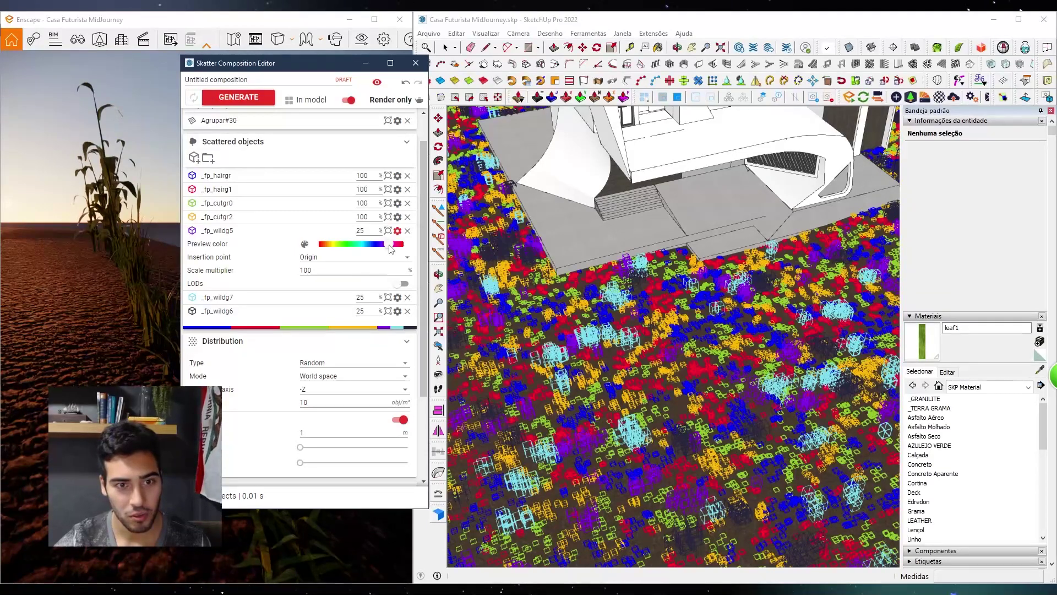
click(398, 230)
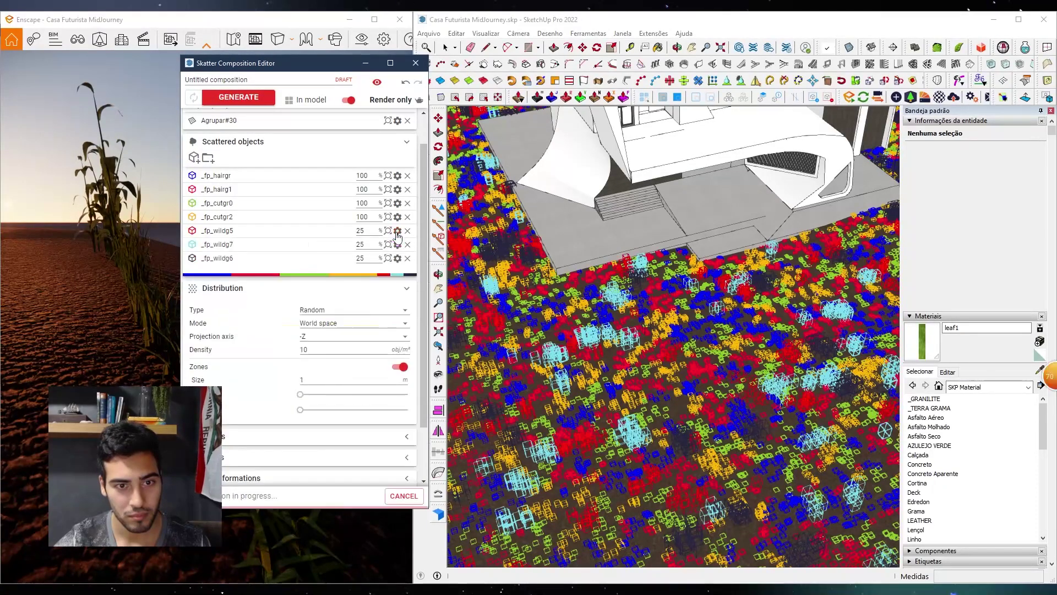
click(398, 245)
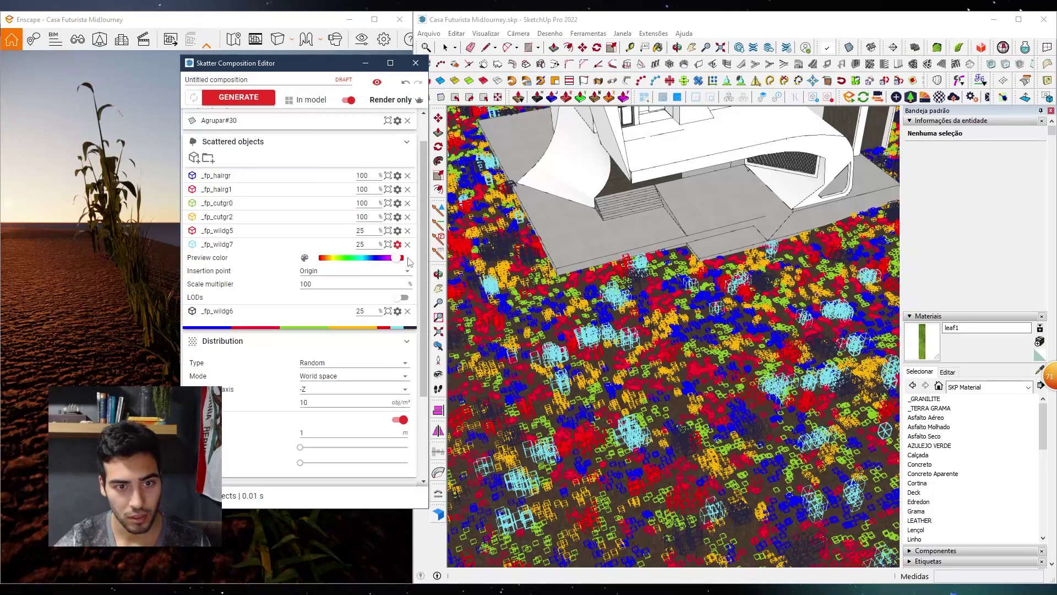
click(398, 246)
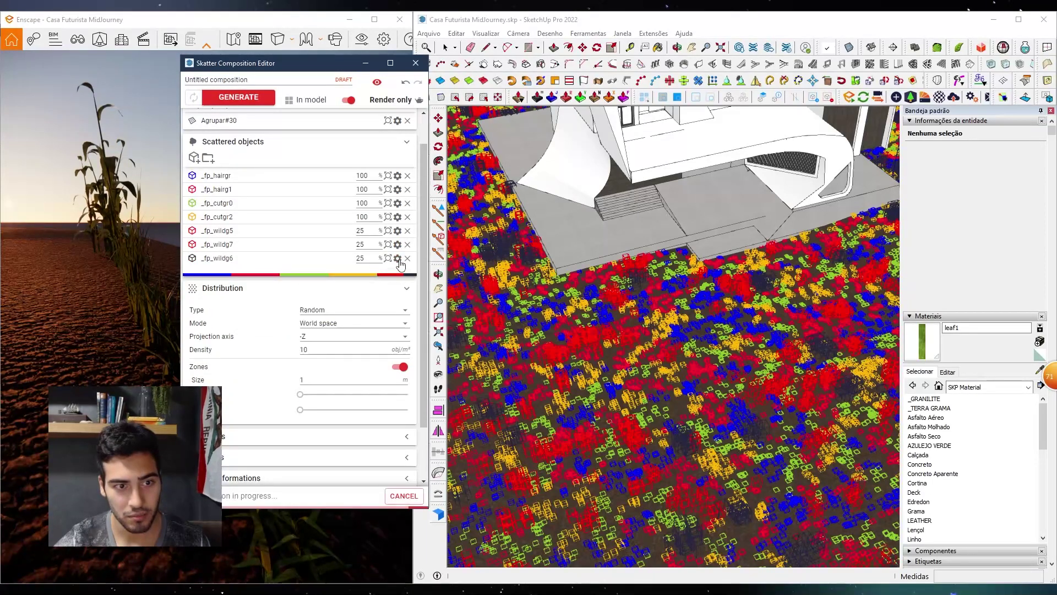
click(399, 257)
drag(389, 272, 406, 271)
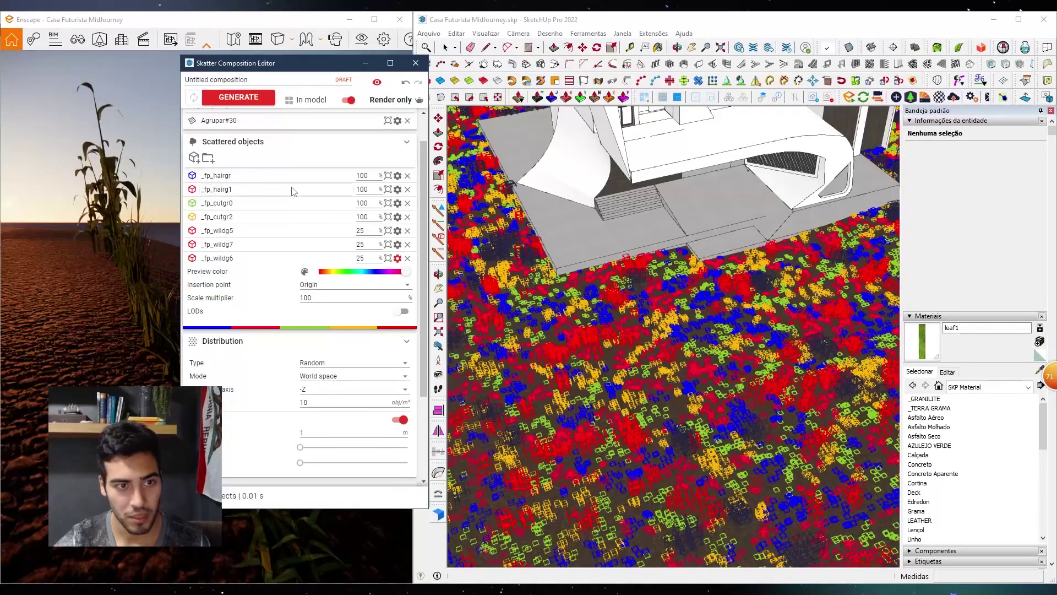
Set the preview color of _fp_hairg1 to green and check the scatter preview over the whole terrain
click(398, 190)
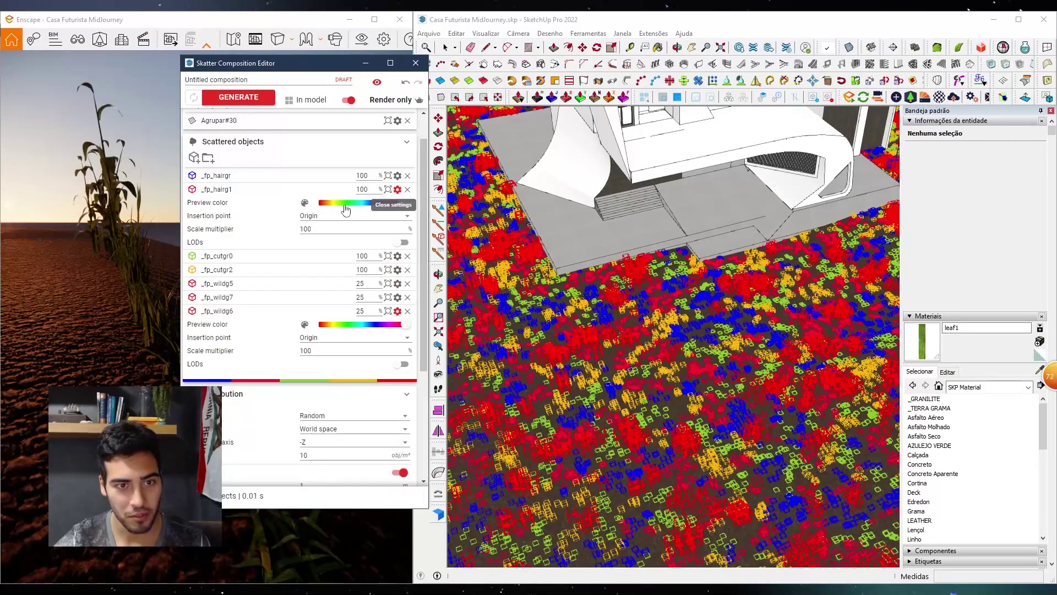
click(346, 203)
click(399, 189)
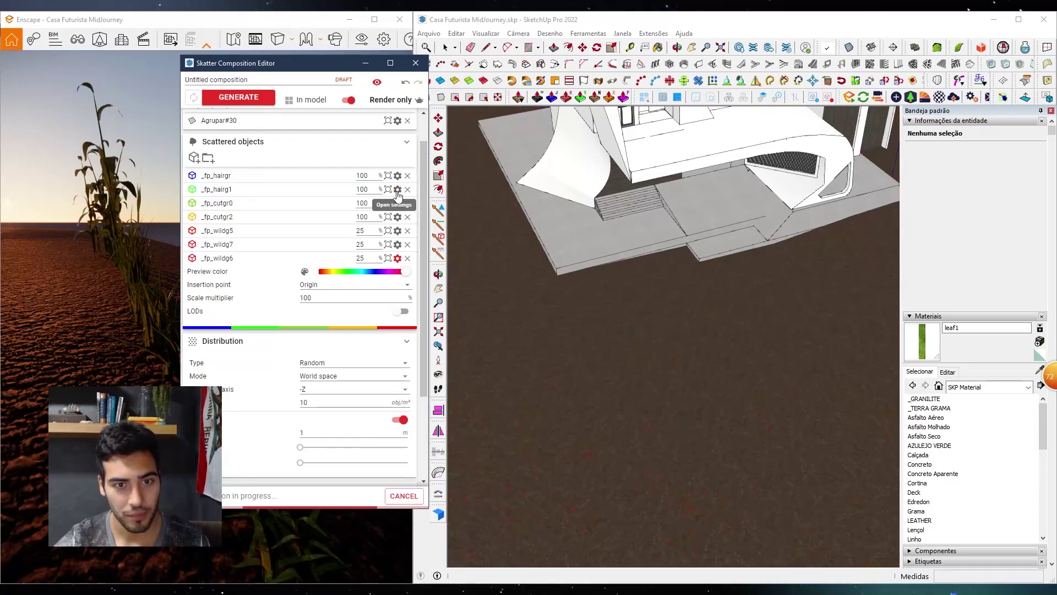
scroll(603, 310, up, 5)
scroll(604, 310, down, 4)
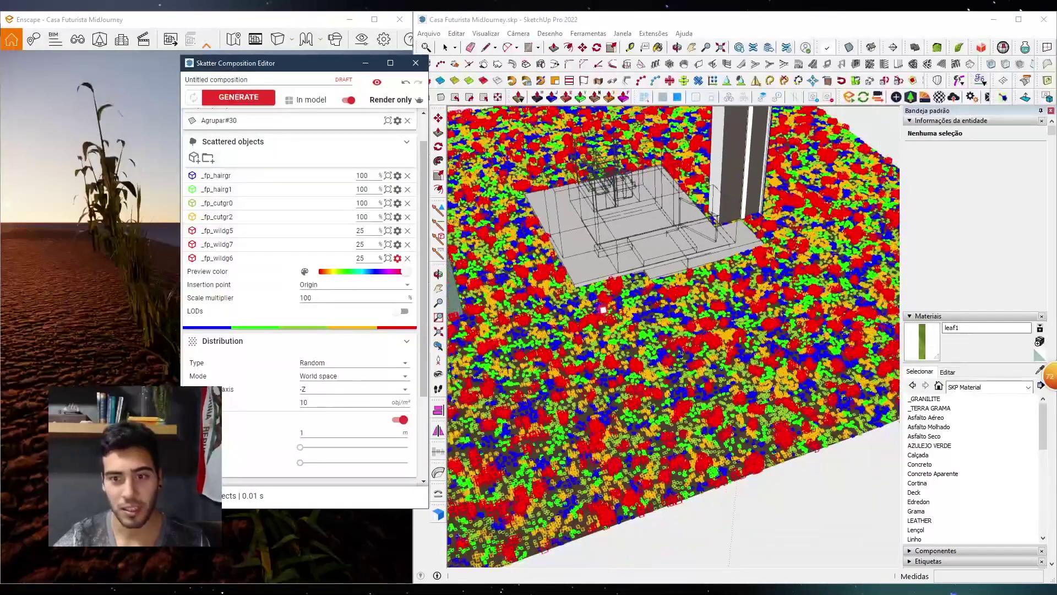
scroll(603, 309, down, 2)
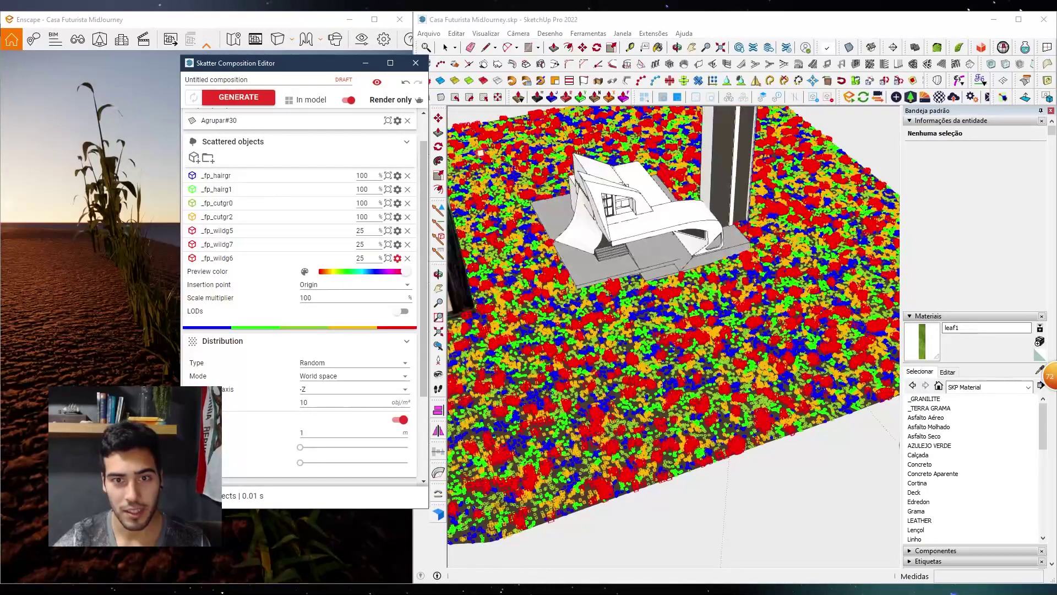
Lower the probability of _fp_wildg5, _fp_wildg7 and _fp_wildg6 to 15% each
double_click(365, 230)
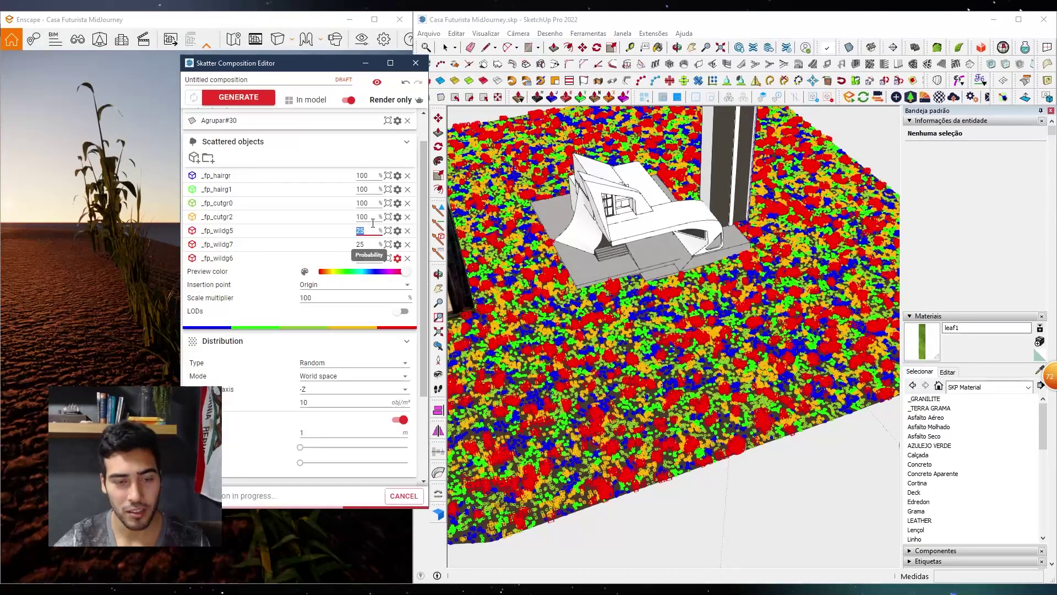
text(15)
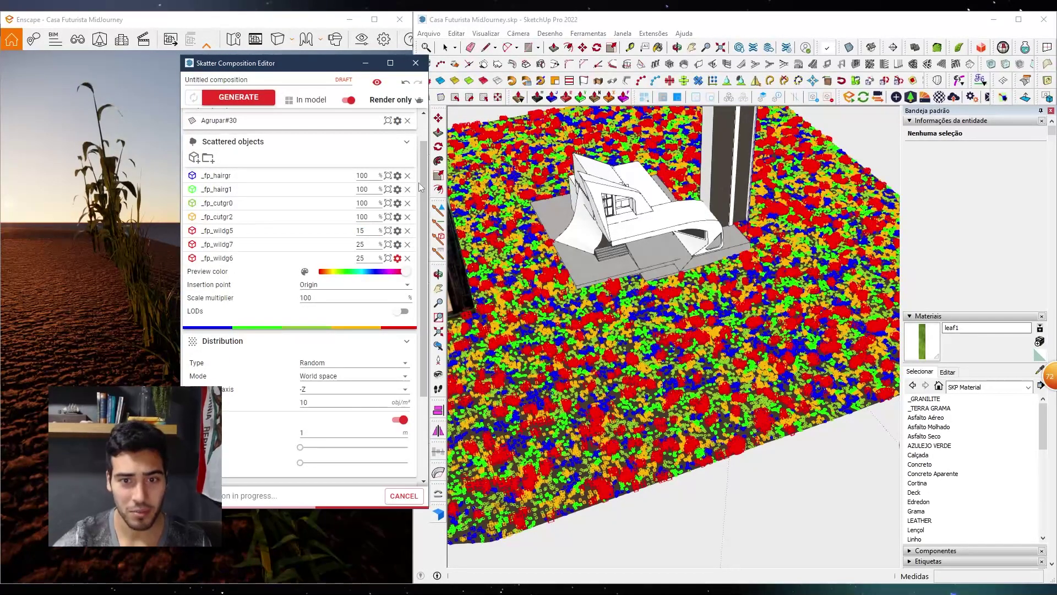
click(363, 246)
text(15)
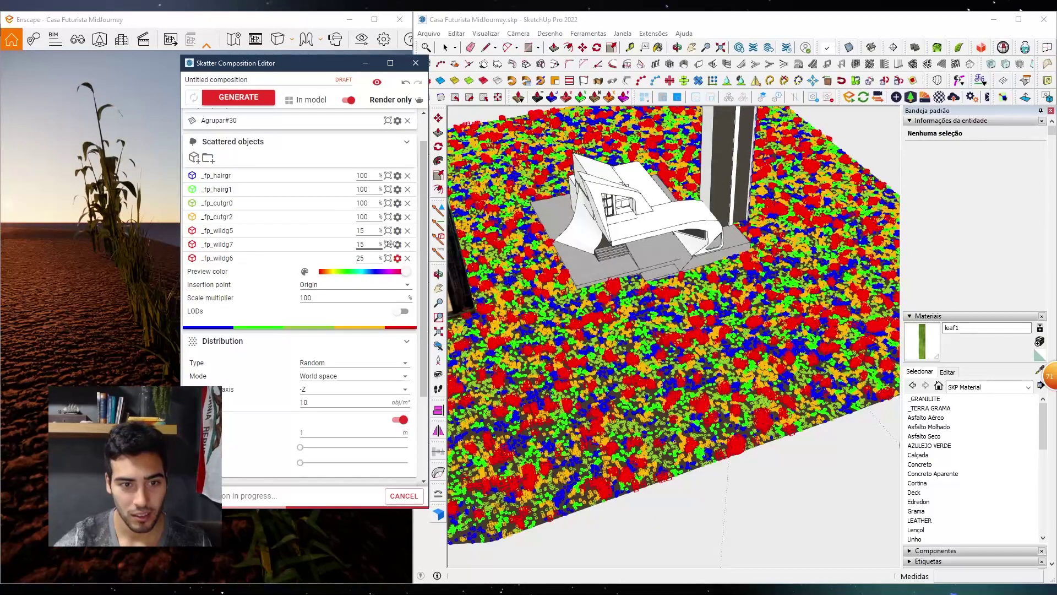
click(366, 258)
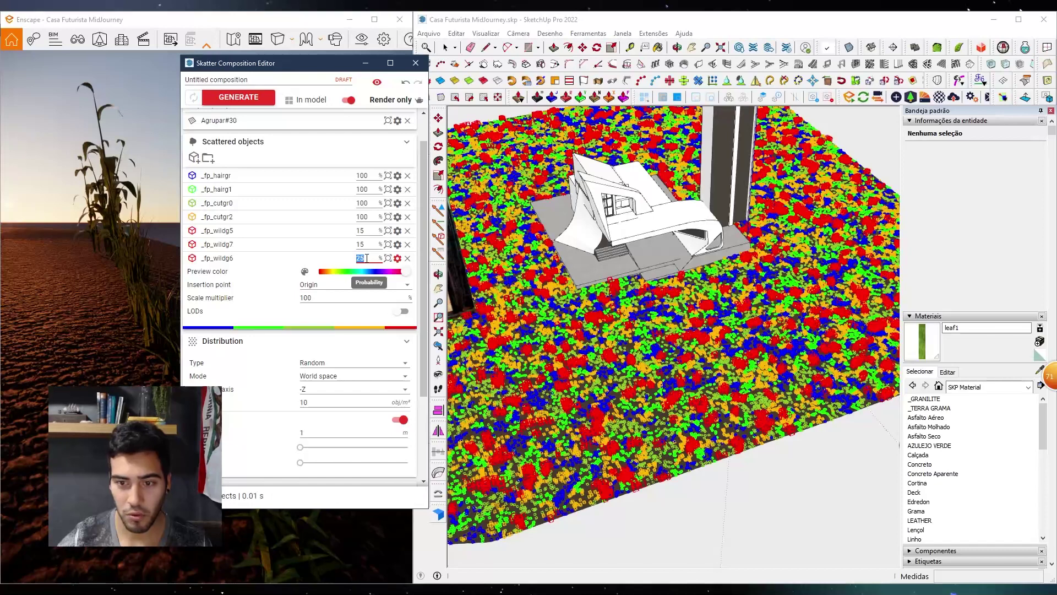
text(15)
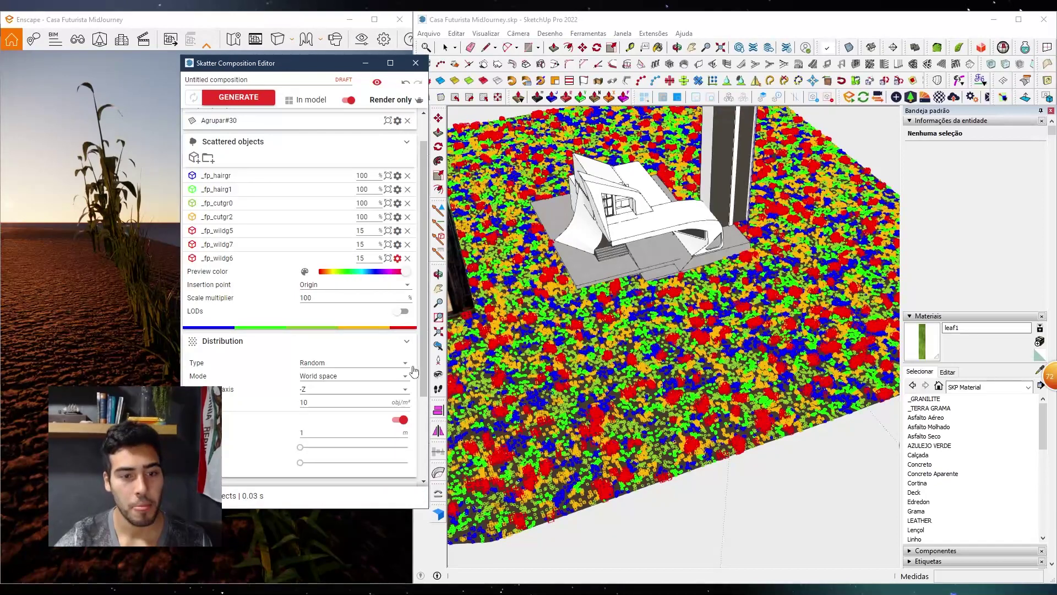
Raise the blur and noise of the distribution zones to roughly a quarter of their range each
scroll(396, 396, down, 2)
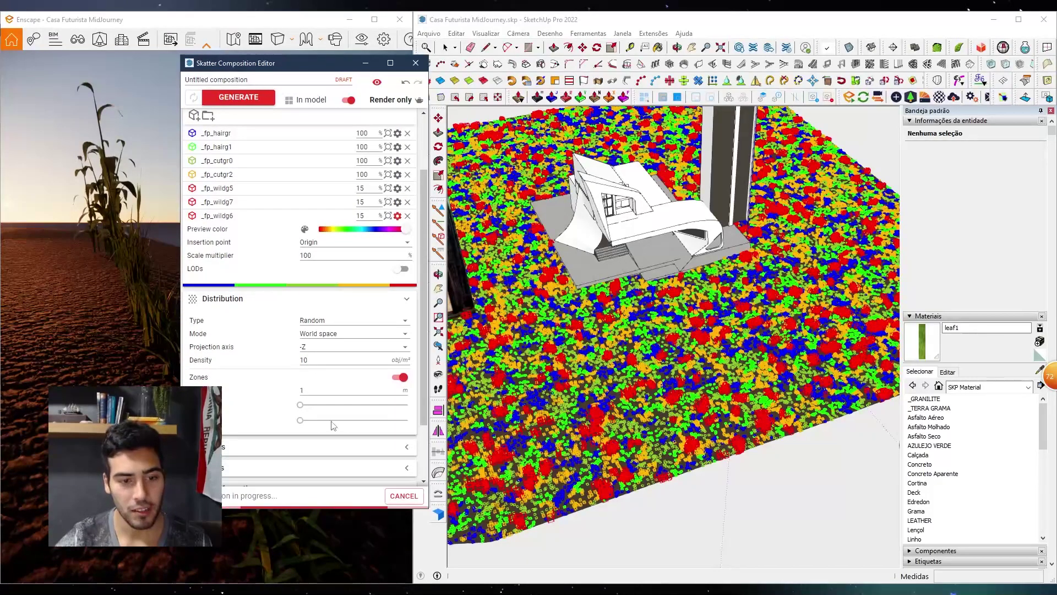
click(331, 406)
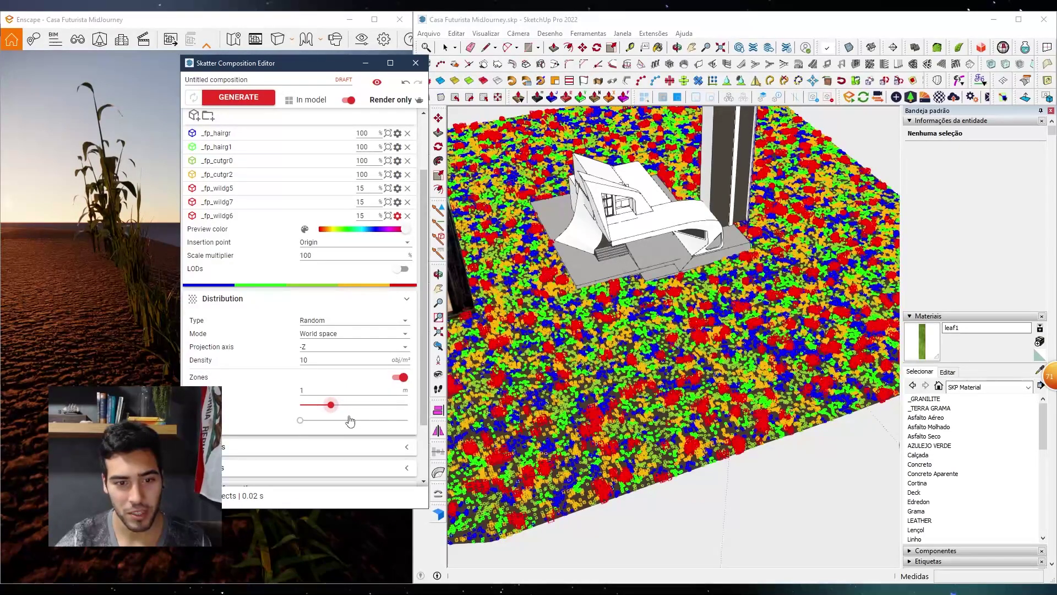
click(348, 421)
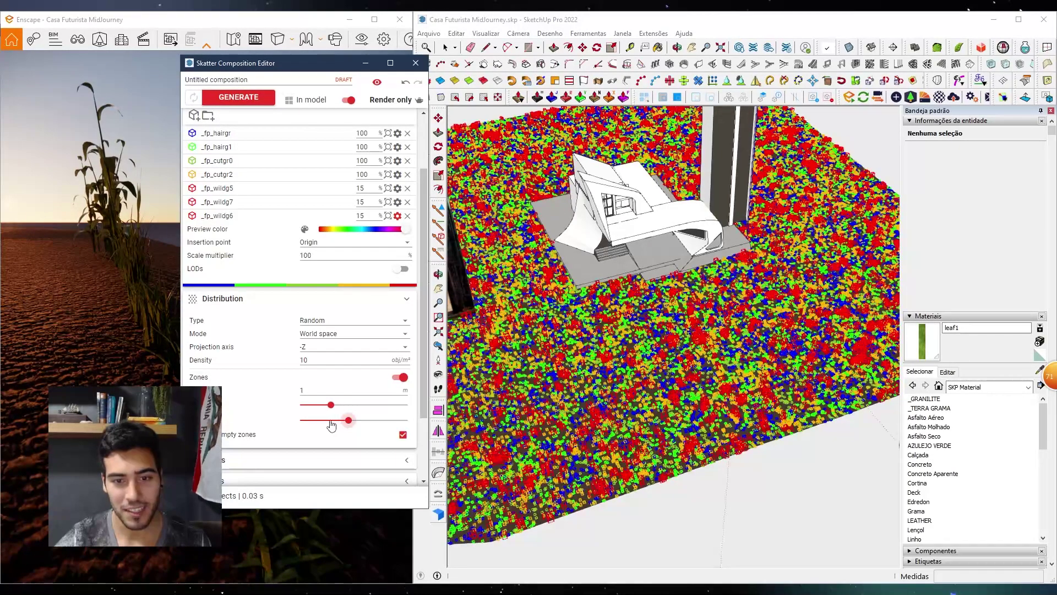
click(330, 420)
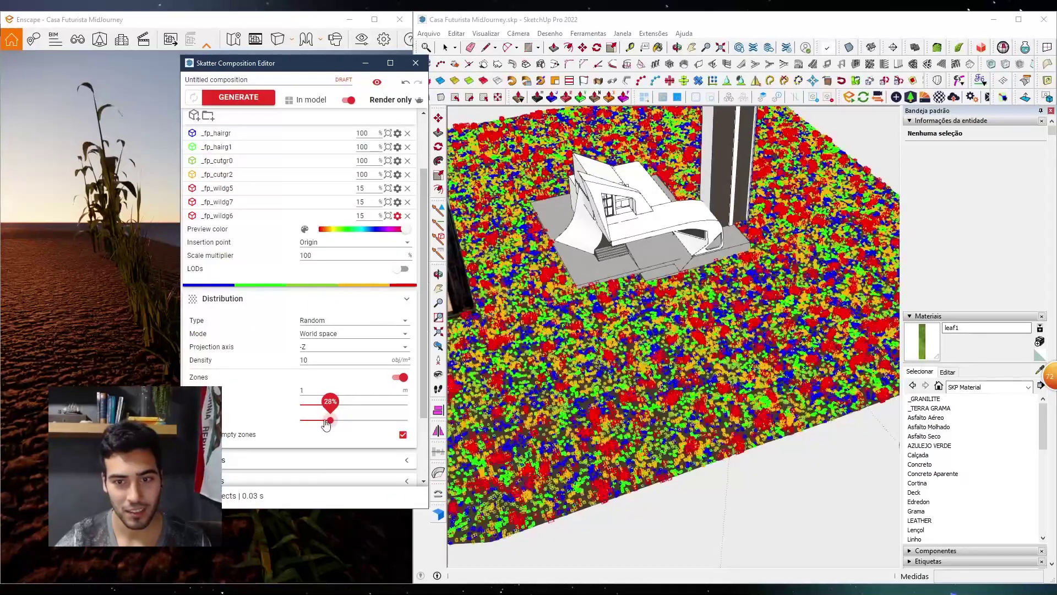
click(324, 422)
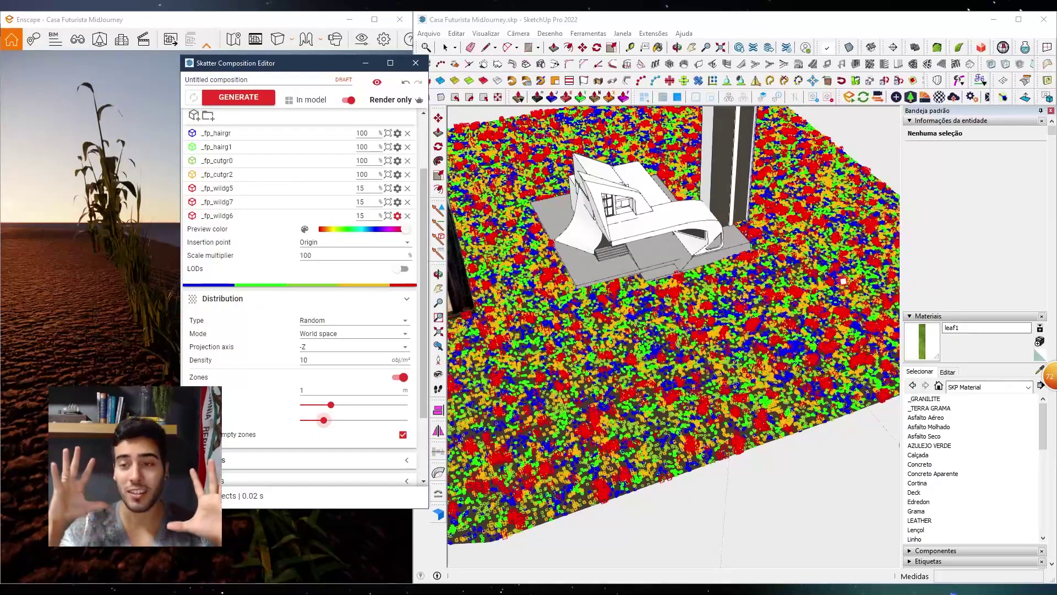
Turn on random scale and random rotation for the scattered grass and check the preview around the house
scroll(272, 424, down, 2)
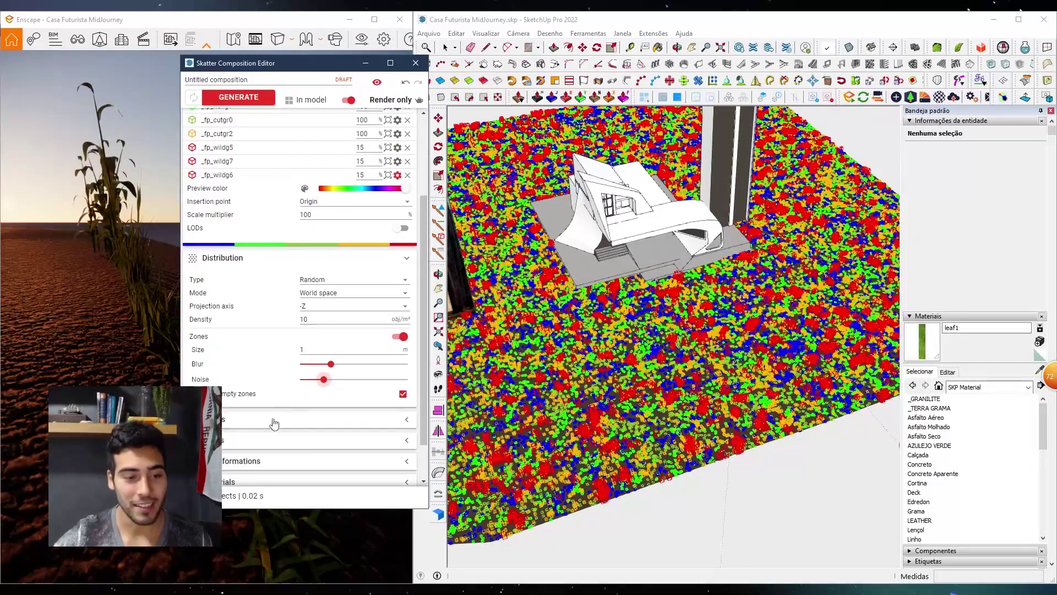
click(300, 414)
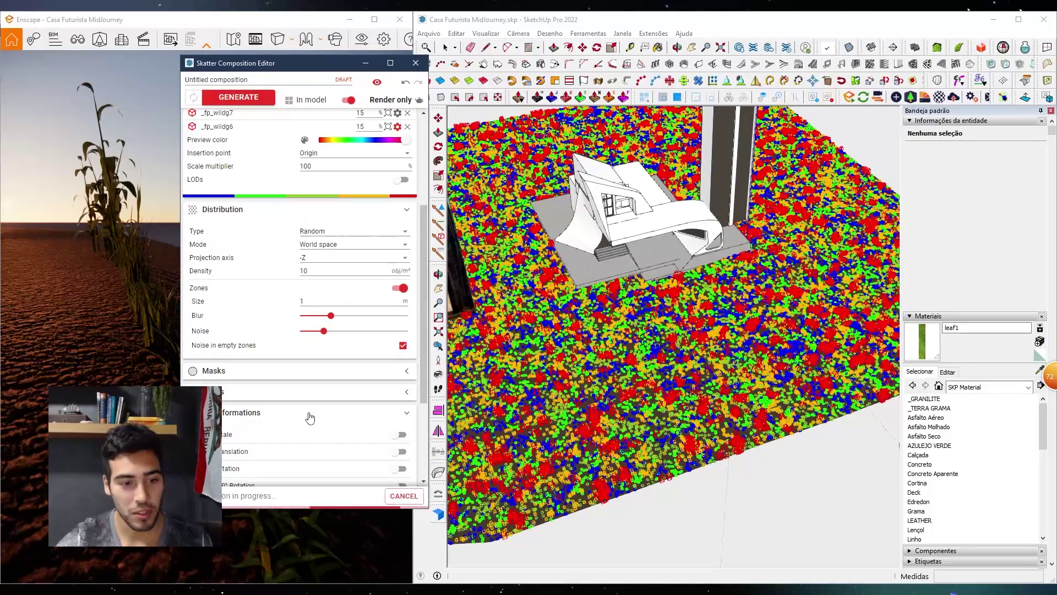
scroll(385, 382, down, 1)
click(400, 380)
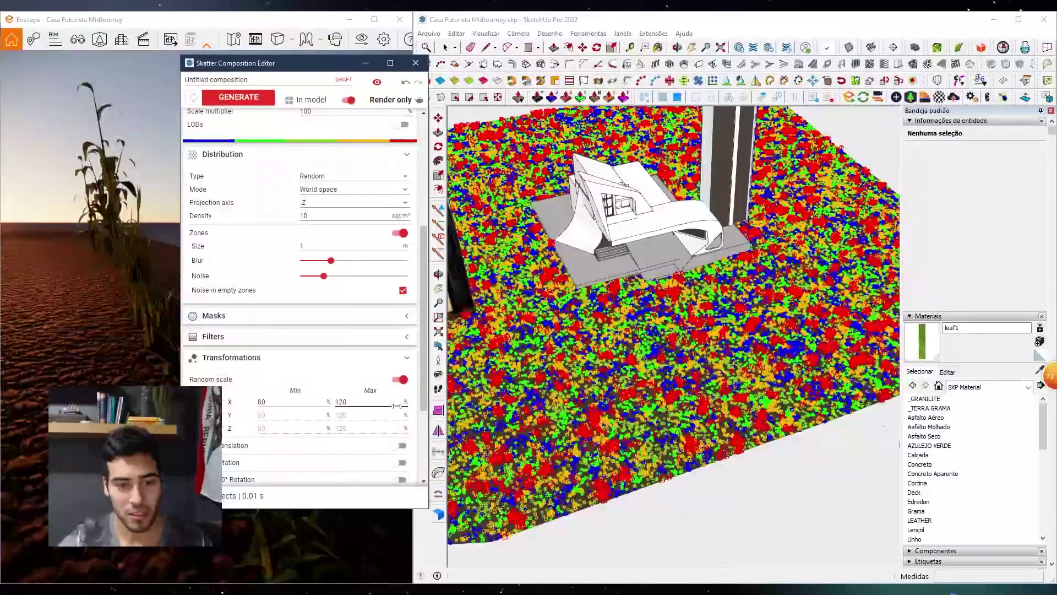
drag(422, 389, 417, 430)
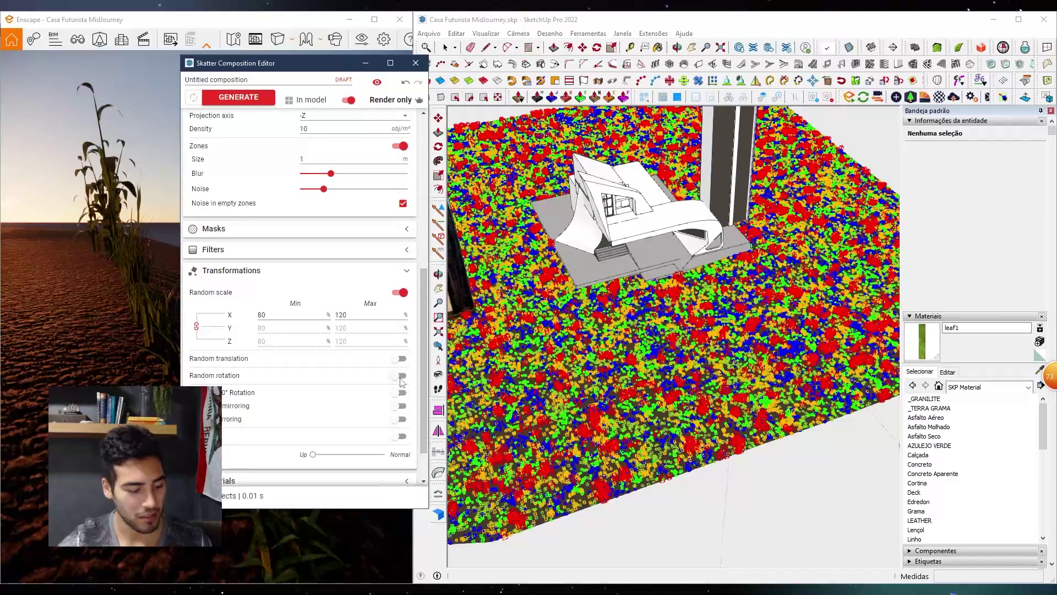
click(401, 376)
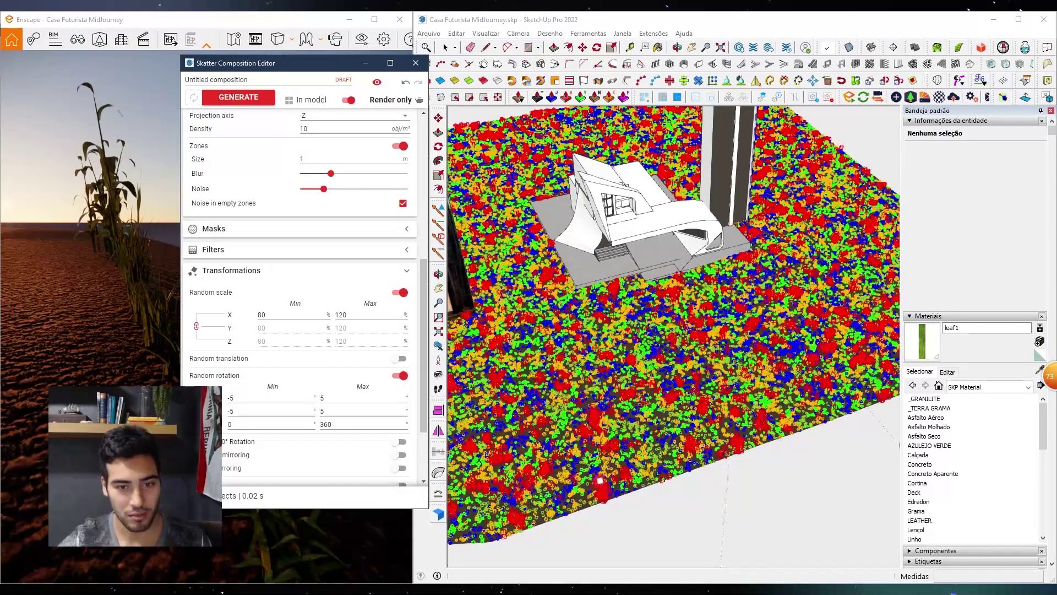
mouse_move(600, 472)
middle_down()
mouse_move(521, 382)
mouse_move(685, 276)
mouse_move(647, 256)
mouse_move(663, 254)
mouse_move(606, 247)
mouse_move(590, 258)
mouse_move(638, 236)
mouse_move(590, 244)
mouse_move(621, 349)
mouse_move(641, 345)
middle_up()
scroll(647, 256, up, 3)
scroll(353, 381, down, 1)
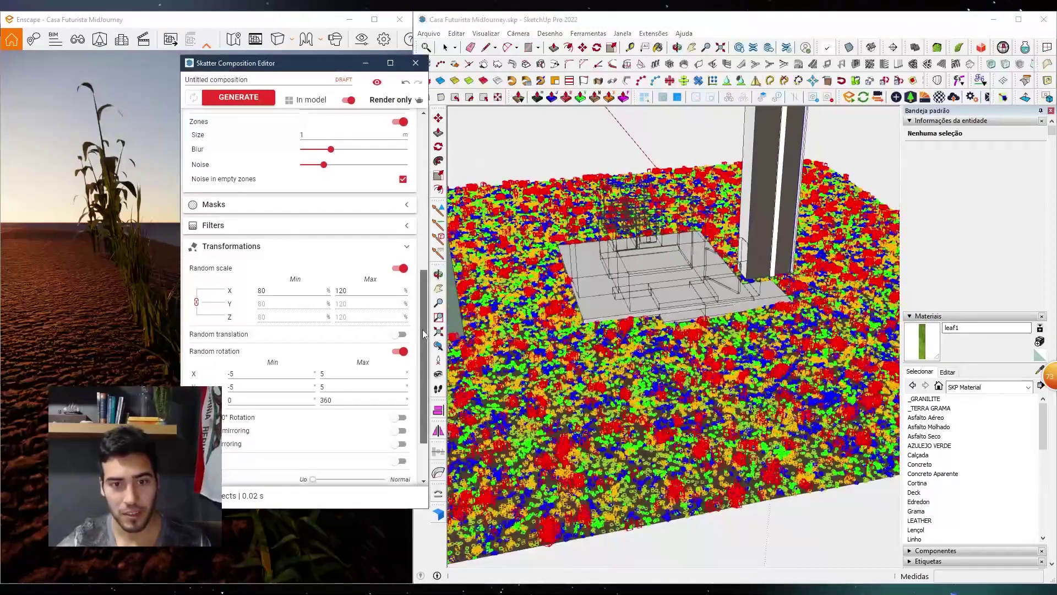
scroll(352, 381, down, 2)
middle_drag(587, 408, 590, 387)
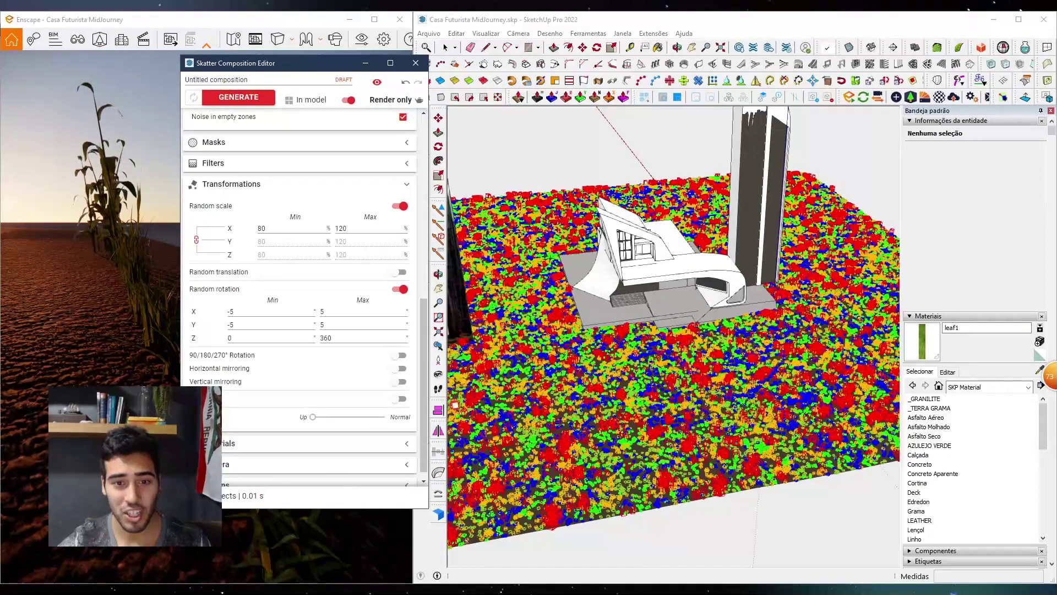
Add a painted mask to the grass composition
click(294, 189)
click(234, 373)
scroll(232, 378, down, 1)
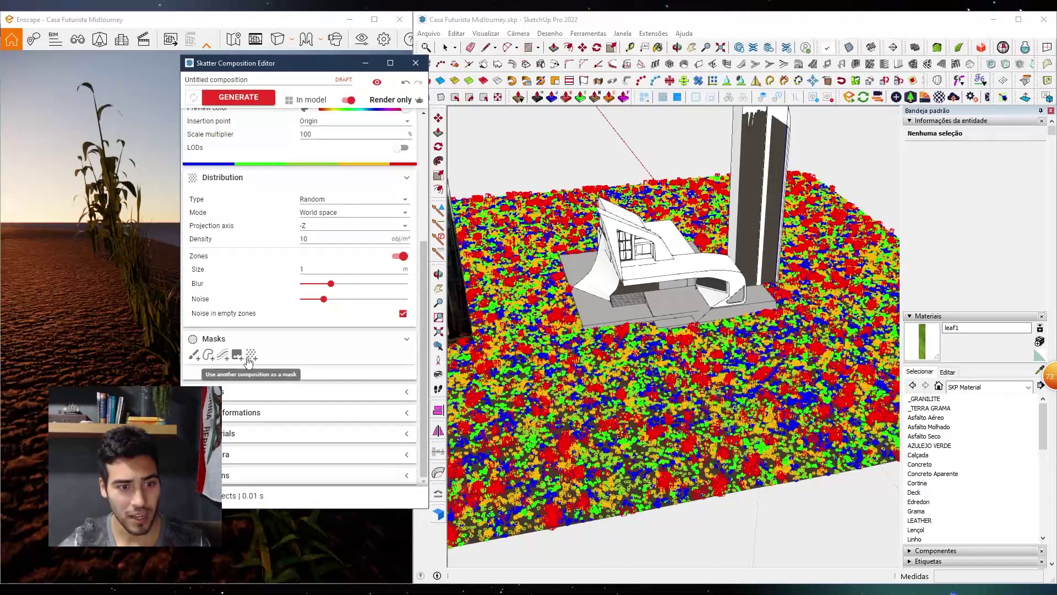
click(195, 360)
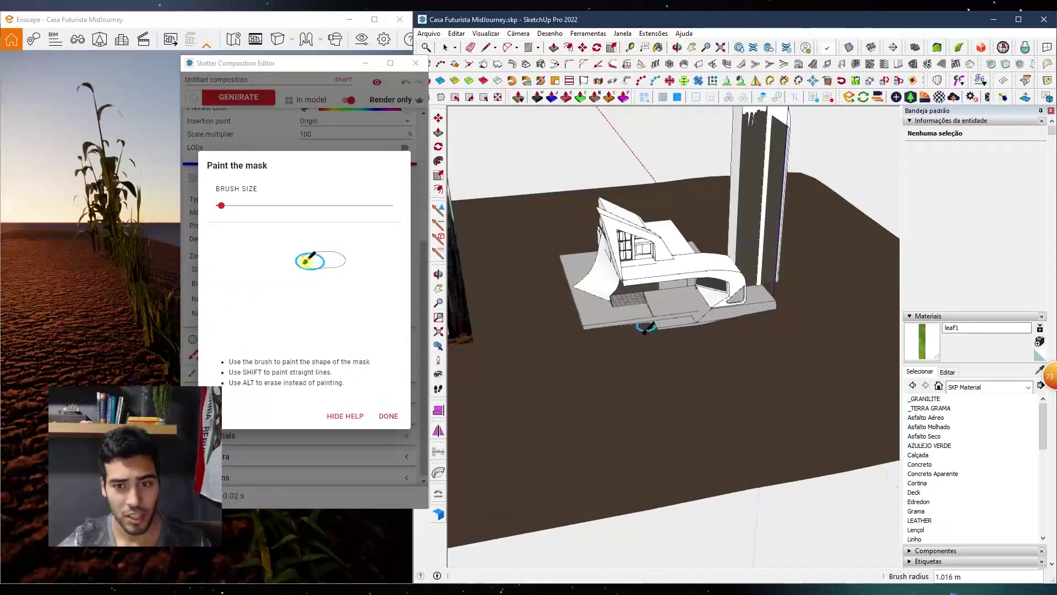
Enlarge the brush radius to about 8.06 m and paint a rounded mask area on the terrain all around the house
scroll(628, 409, down, 4)
middle_drag(694, 347, 661, 477)
middle_drag(657, 383, 664, 436)
scroll(664, 436, down, 2)
scroll(691, 338, up, 3)
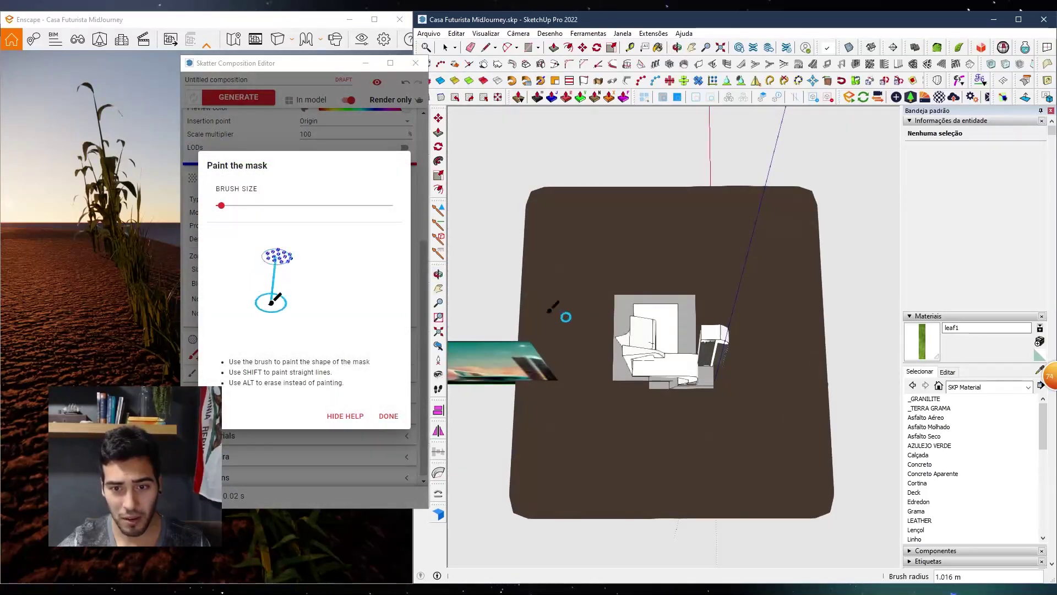
mouse_move(221, 205)
mouse_down()
mouse_move(260, 205)
mouse_move(271, 194)
mouse_up()
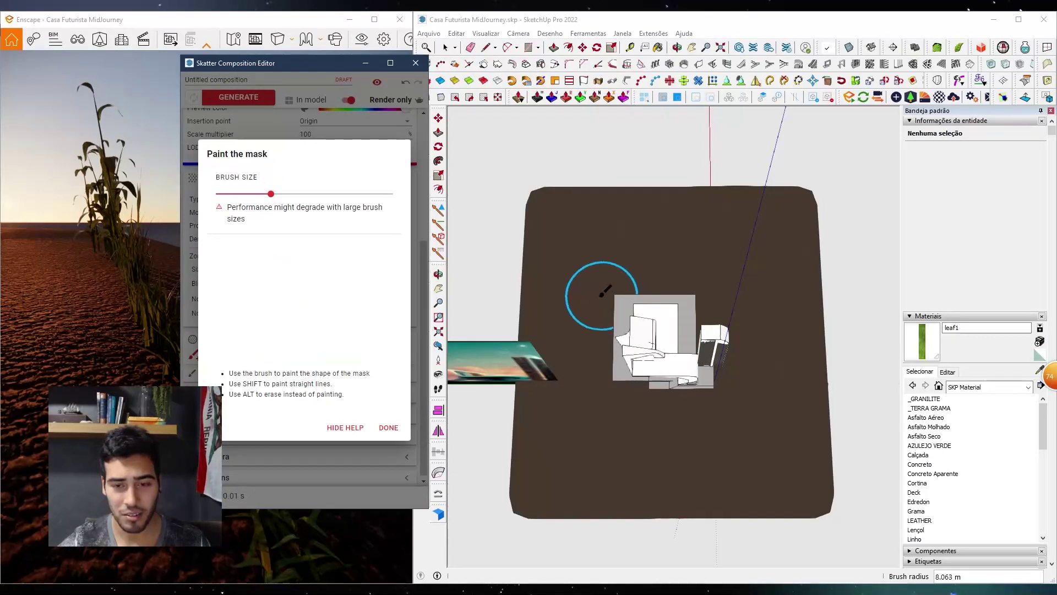
mouse_move(598, 297)
mouse_down()
mouse_move(566, 350)
mouse_move(618, 450)
mouse_move(661, 439)
mouse_up()
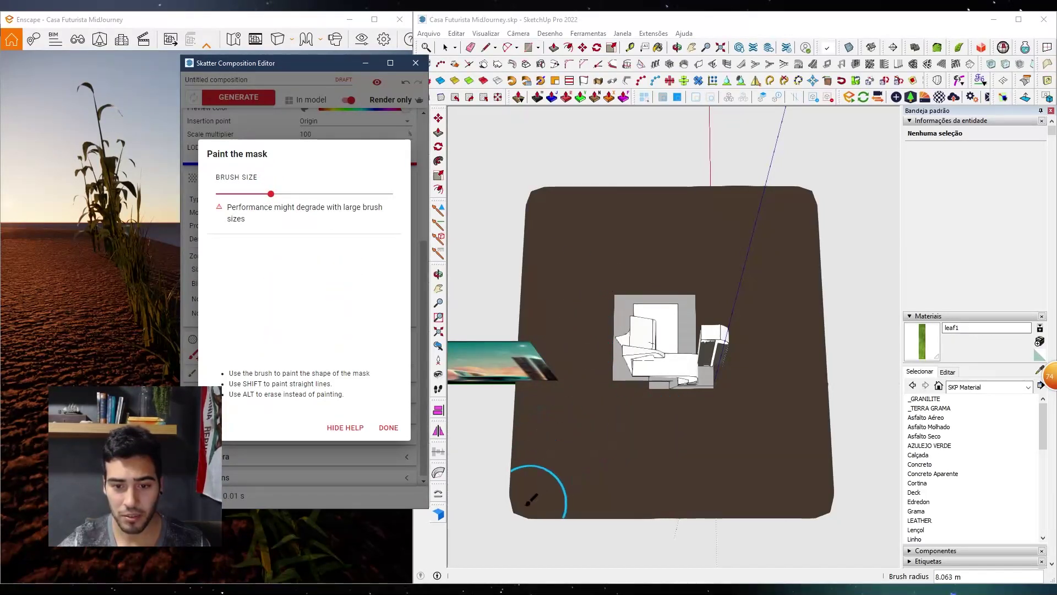
mouse_move(562, 476)
mouse_down()
mouse_move(661, 442)
mouse_move(586, 402)
mouse_move(583, 279)
mouse_move(710, 276)
mouse_up()
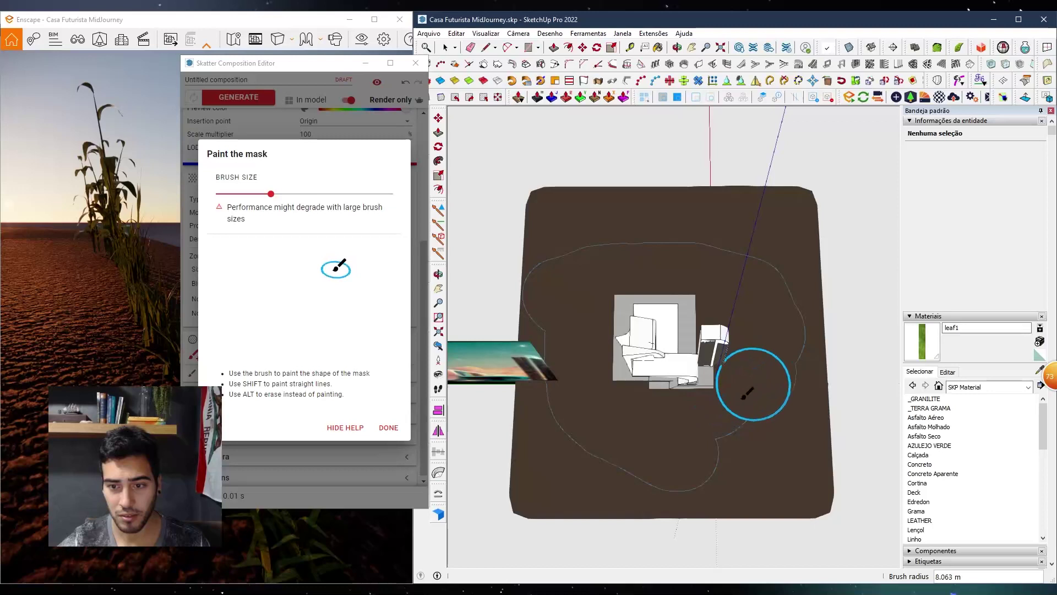
mouse_move(770, 353)
mouse_down()
mouse_move(770, 317)
mouse_move(755, 289)
mouse_up()
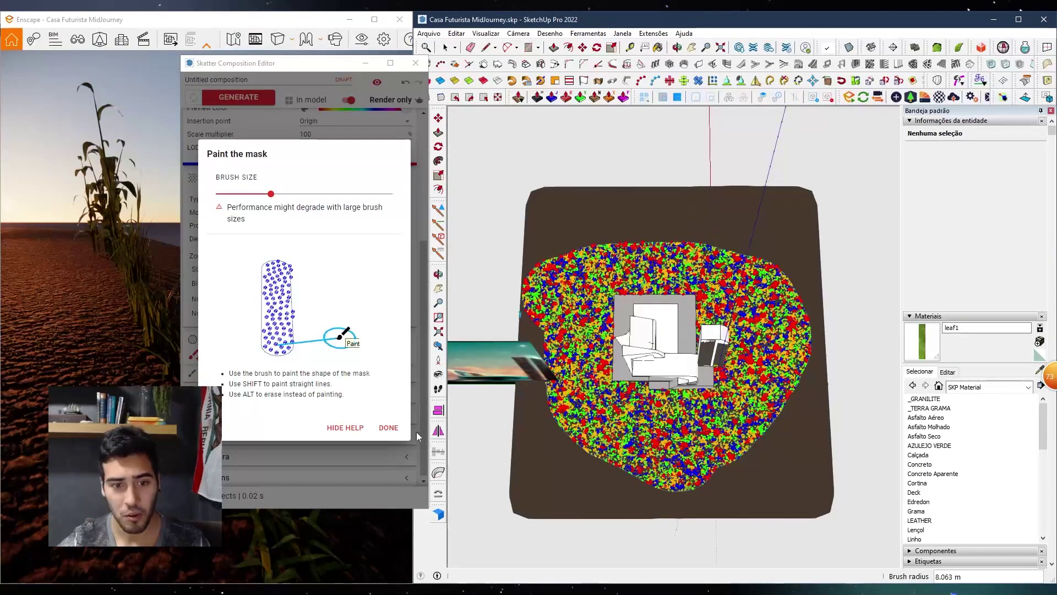
Finish painting the mask, name the grass composition Gramado and generate it
click(388, 428)
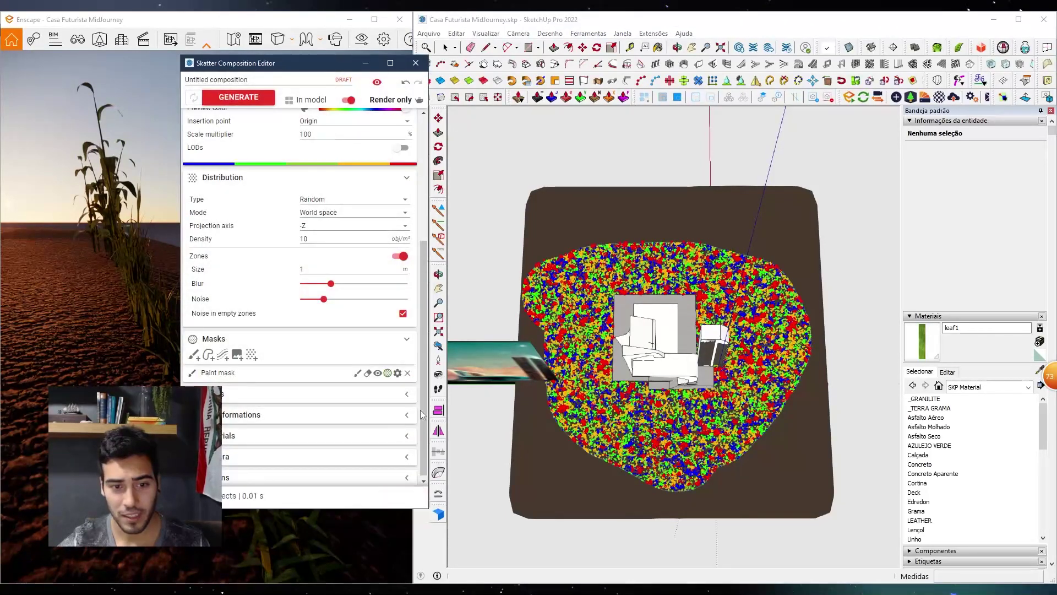
drag(422, 413, 421, 281)
click(294, 79)
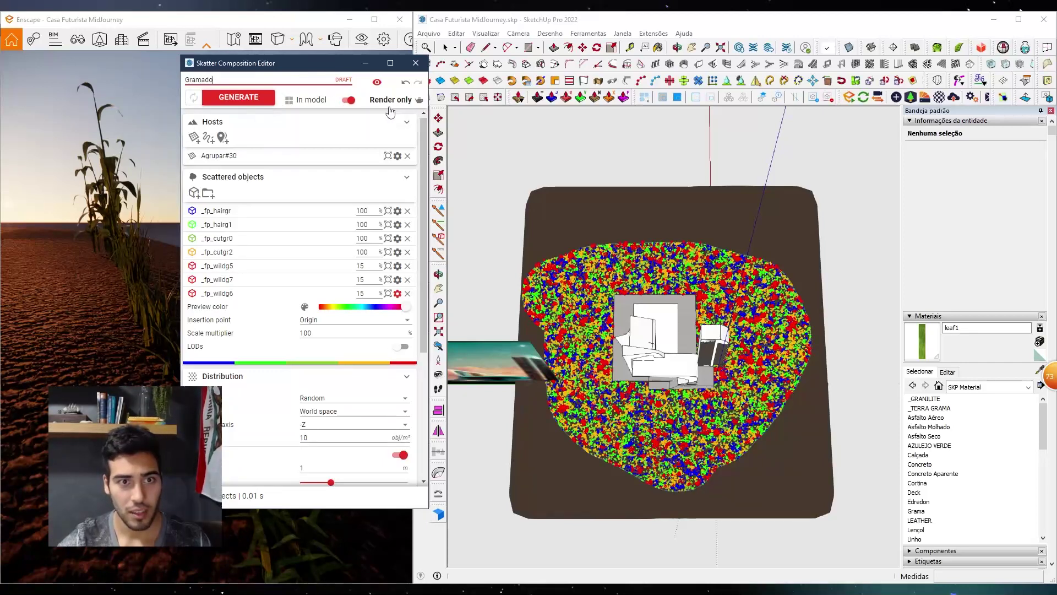
click(260, 98)
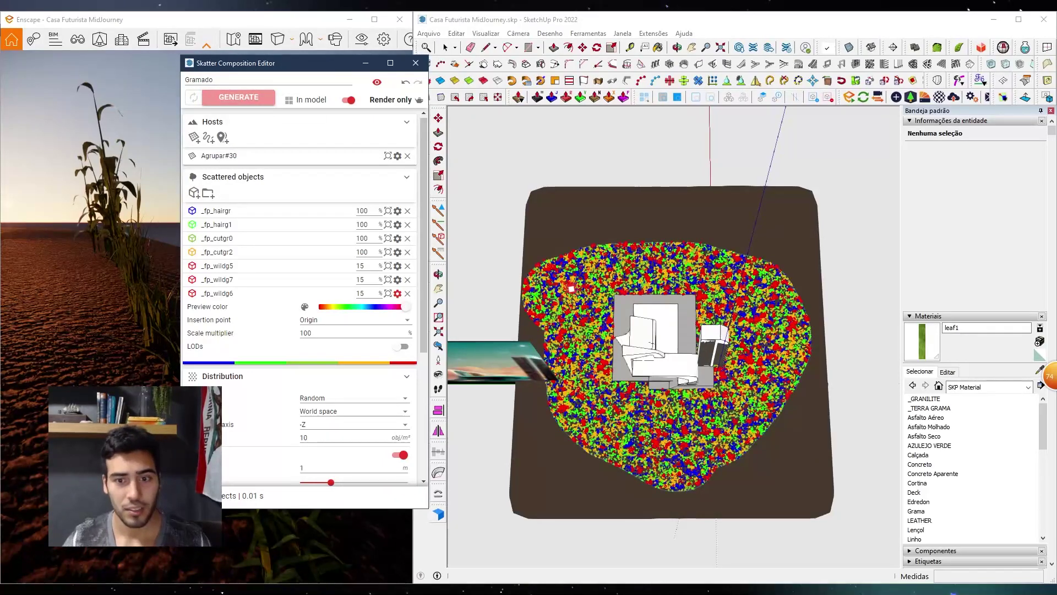
click(416, 63)
Resume Enscape live updates and examine the generated grass around the house from ground level and from above
middle_drag(507, 288, 542, 290)
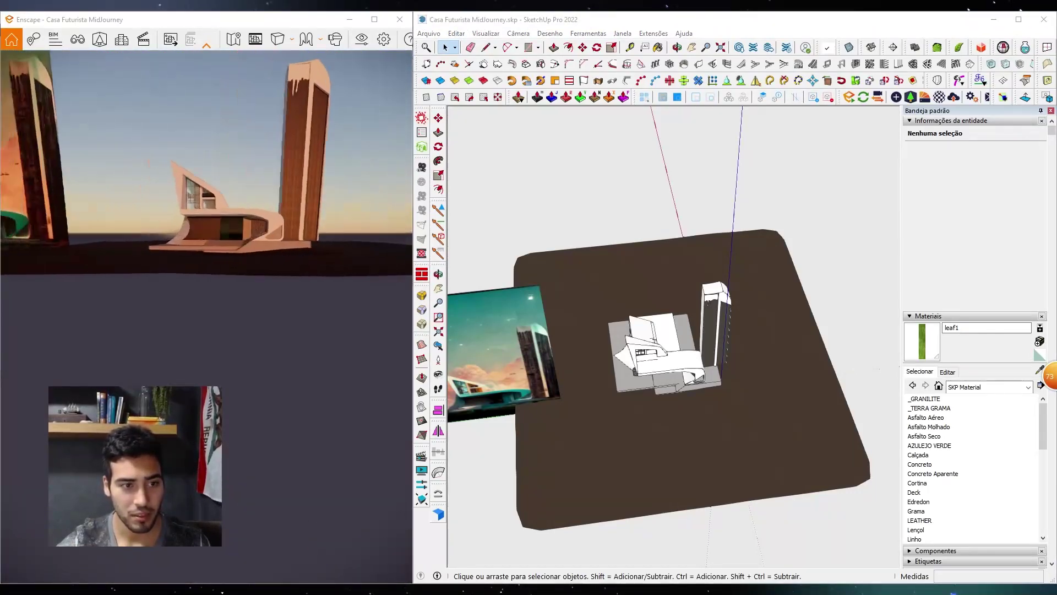
click(862, 98)
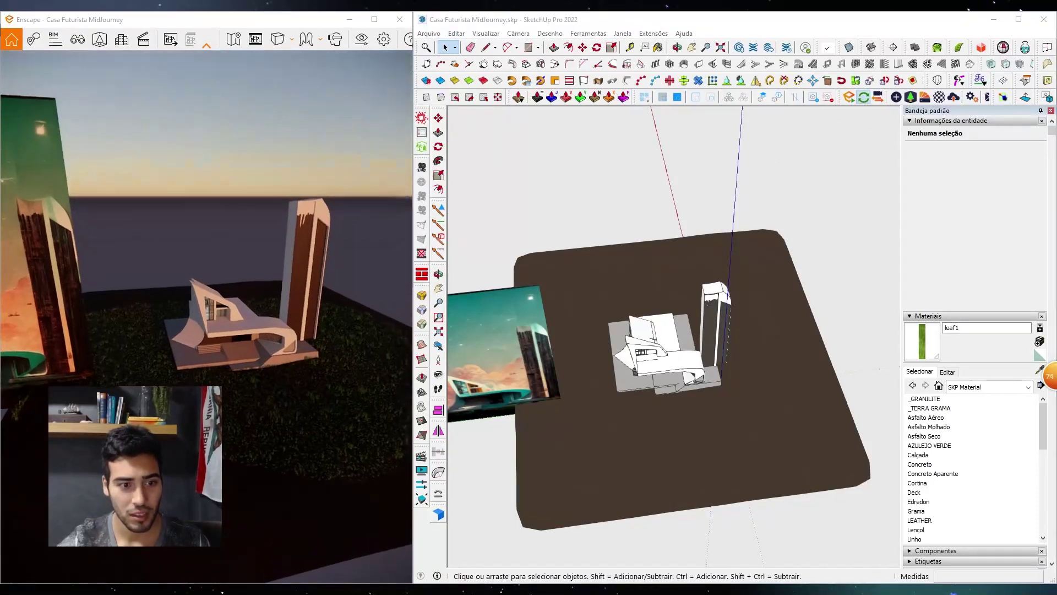
key(w)
drag(220, 330, 179, 232)
key(q)
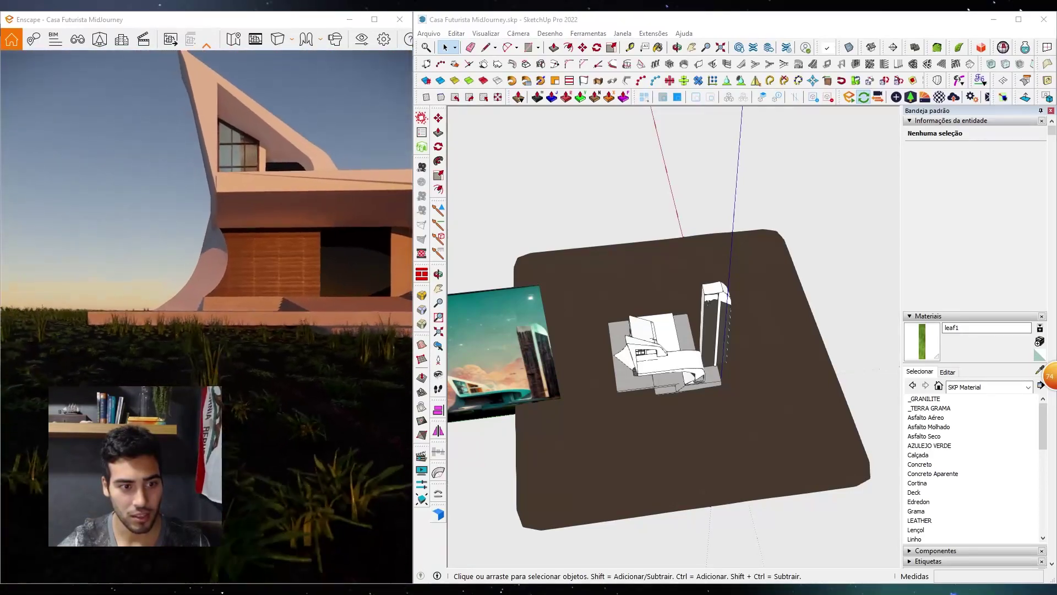
key(s)
key(e)
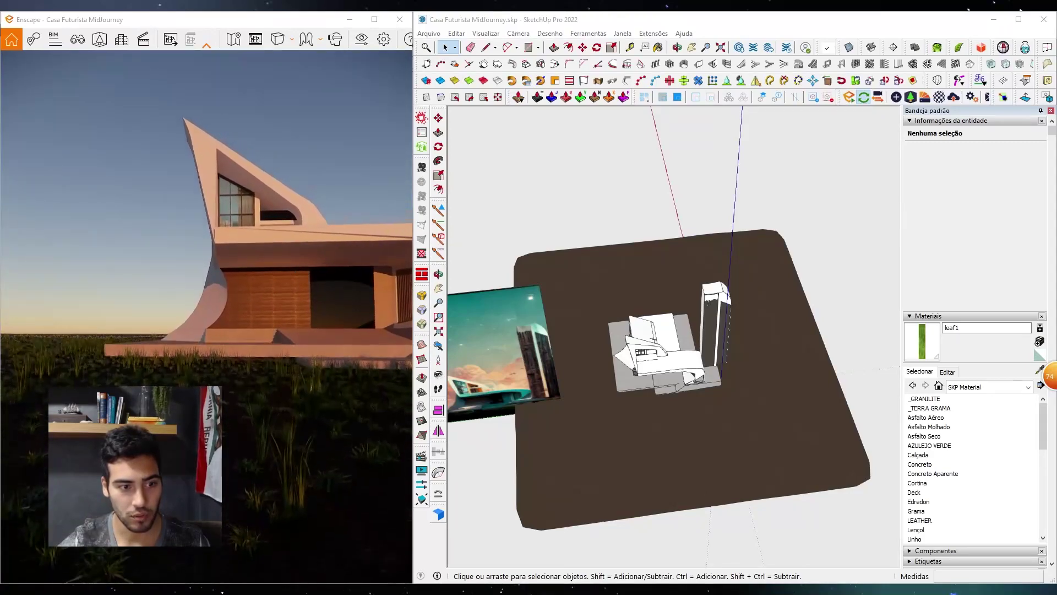
key(e)
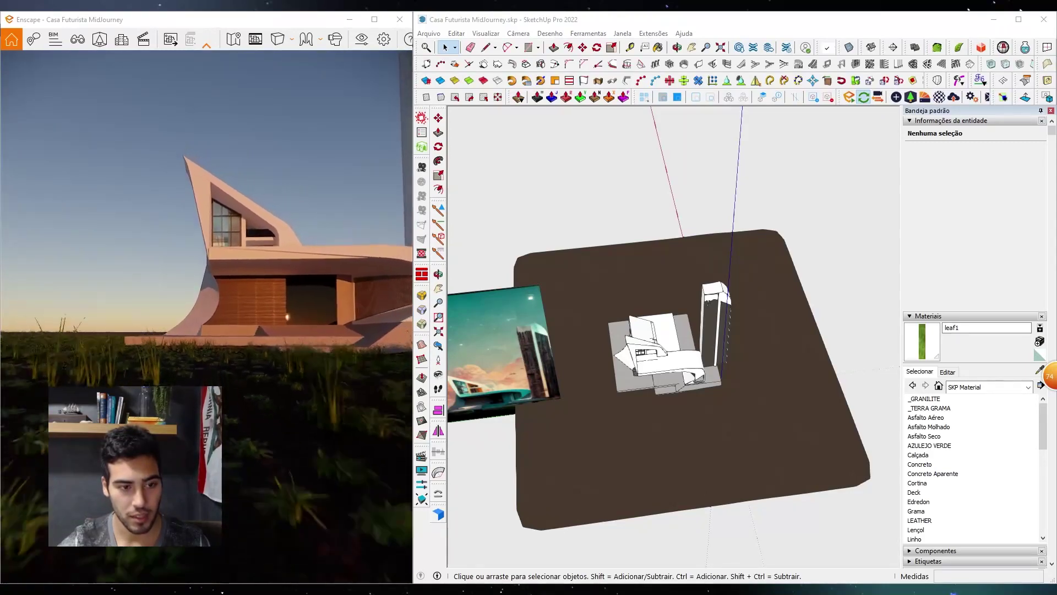
key(s)
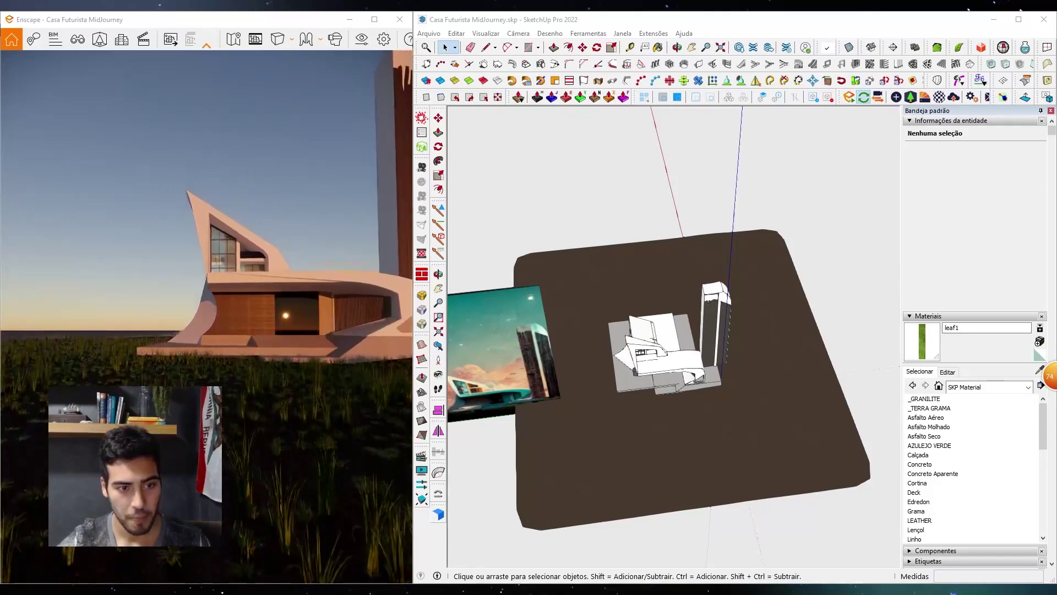
key(s)
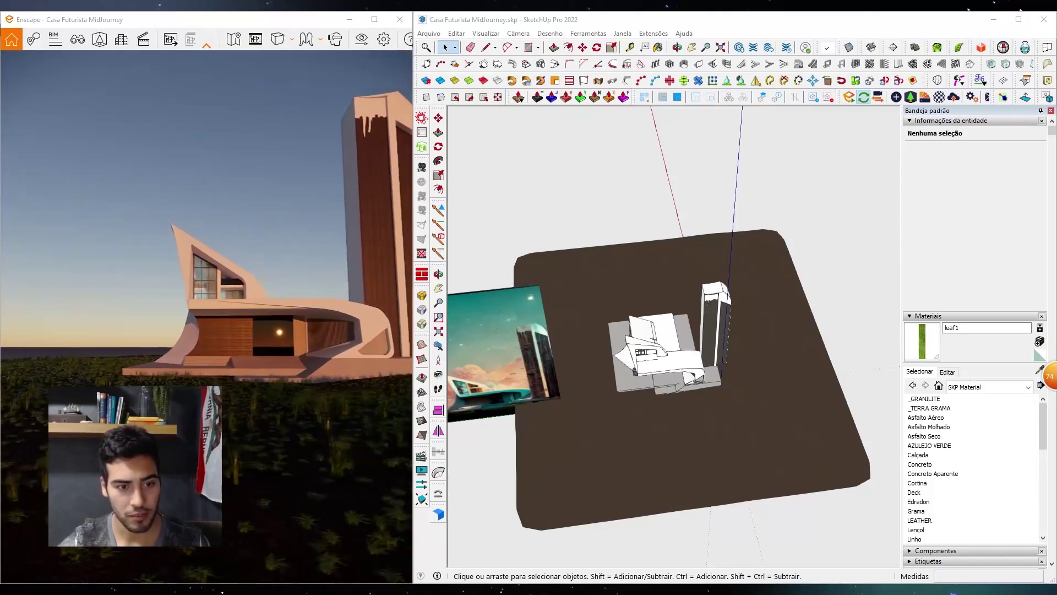
key(q)
key(w)
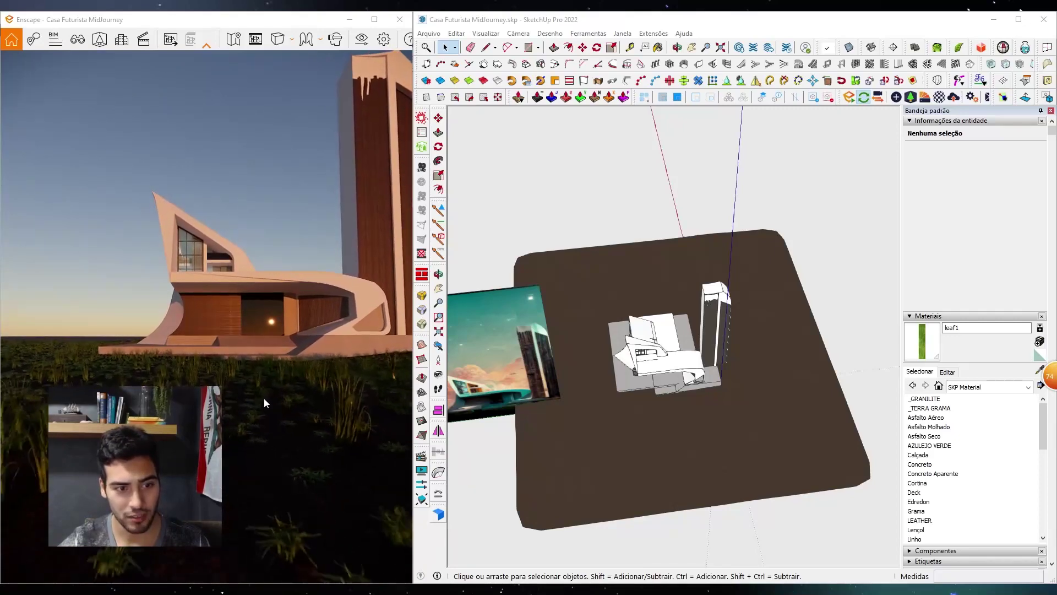
drag(263, 397, 263, 440)
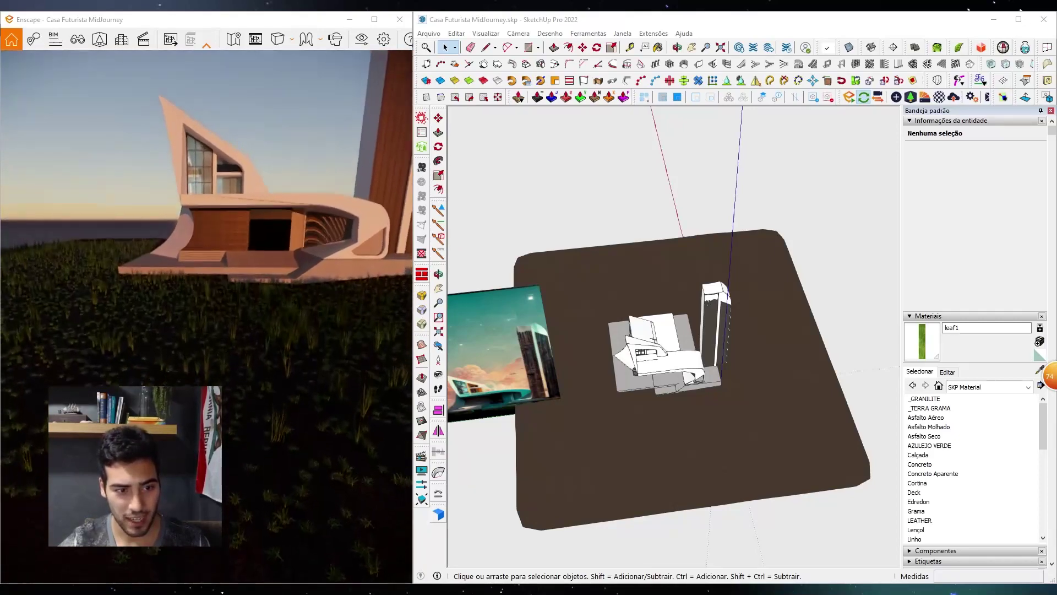
mouse_move(564, 413)
middle_down()
mouse_move(637, 354)
mouse_move(622, 336)
middle_up()
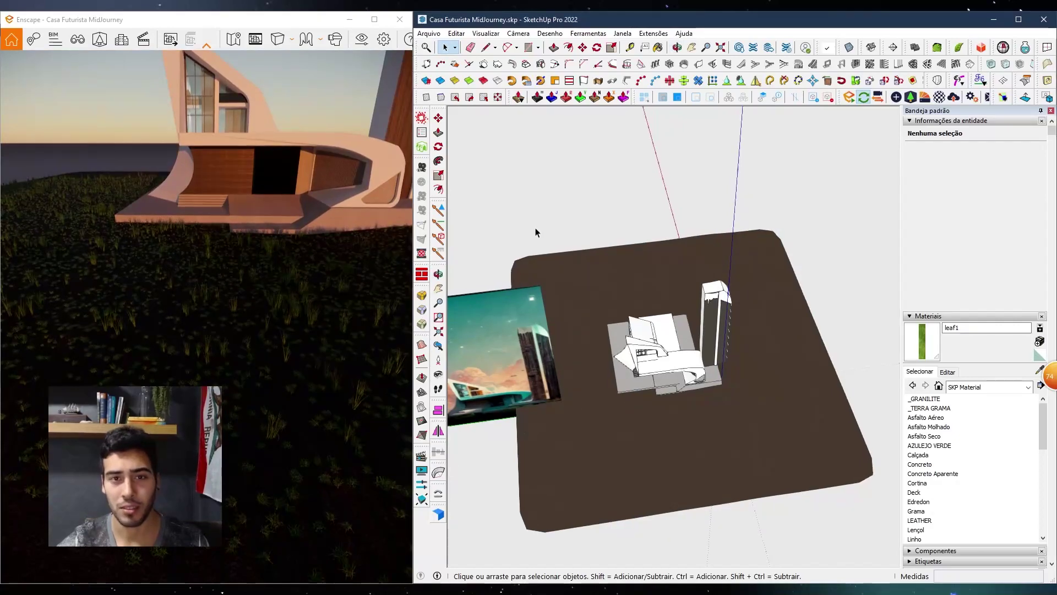
Set the density of the Gramado composition to 20 obj/m² and regenerate the scatter
click(423, 133)
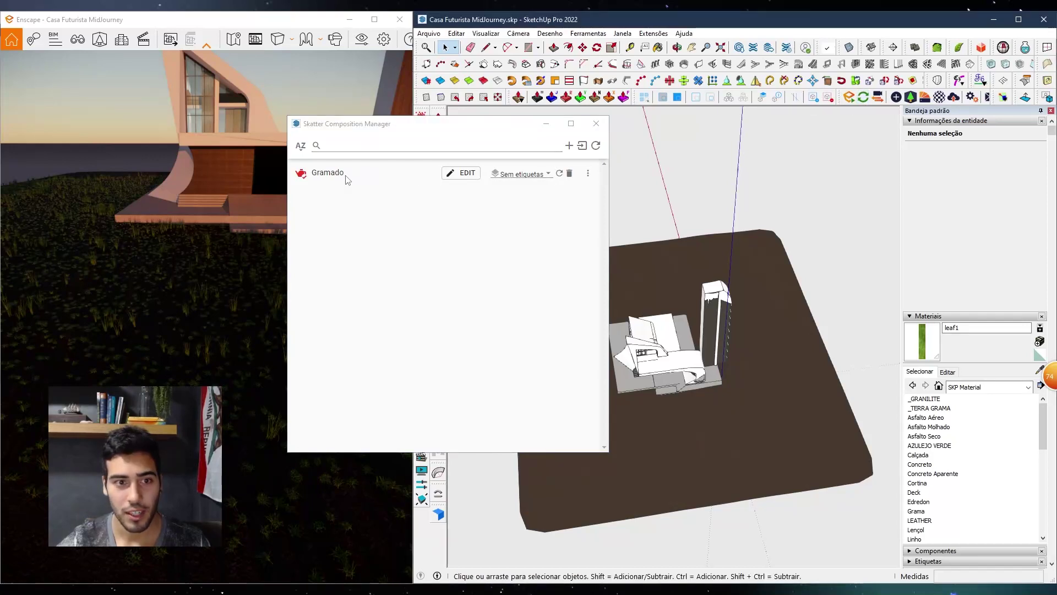
click(458, 173)
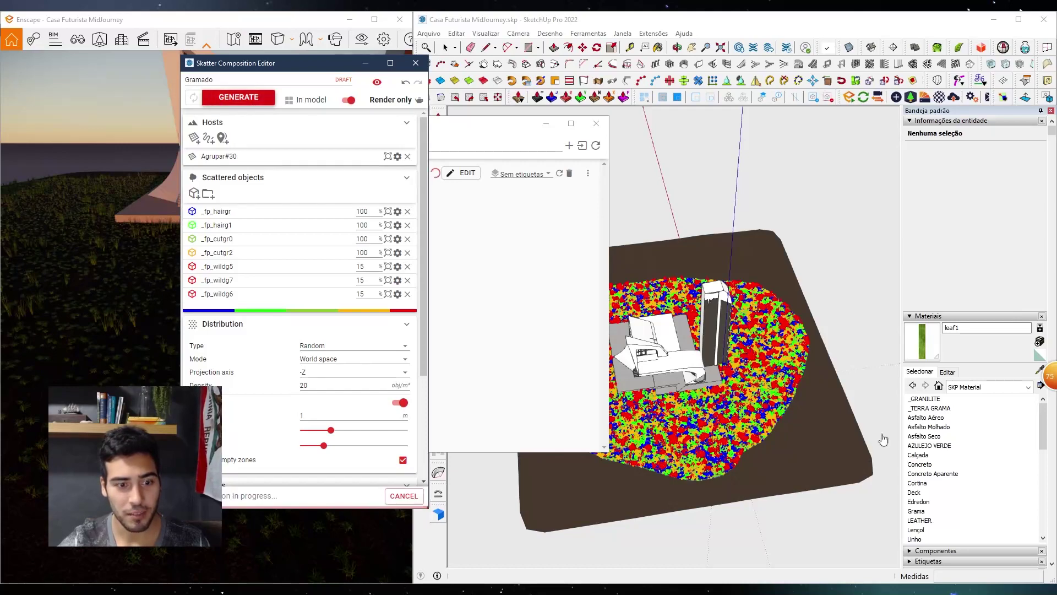
click(416, 63)
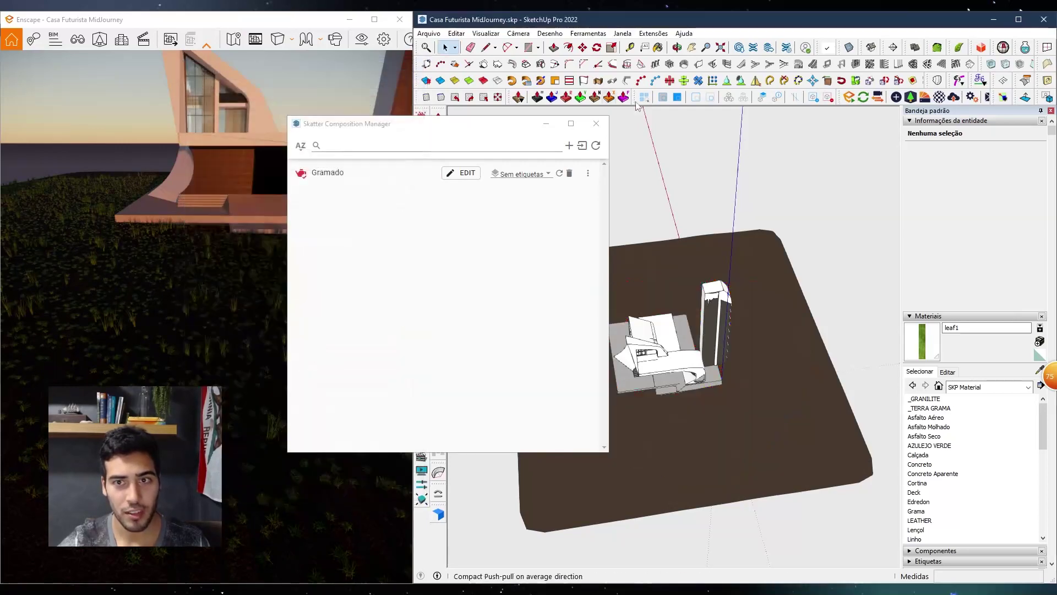
click(596, 123)
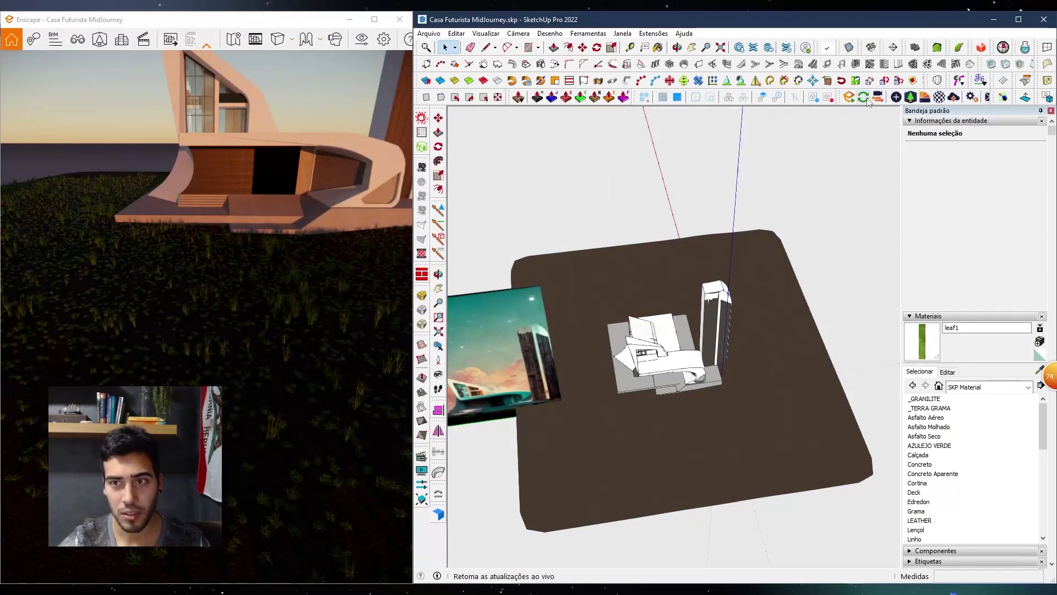
Examine the denser grass in front of the house in the Enscape render
scroll(325, 332, up, 3)
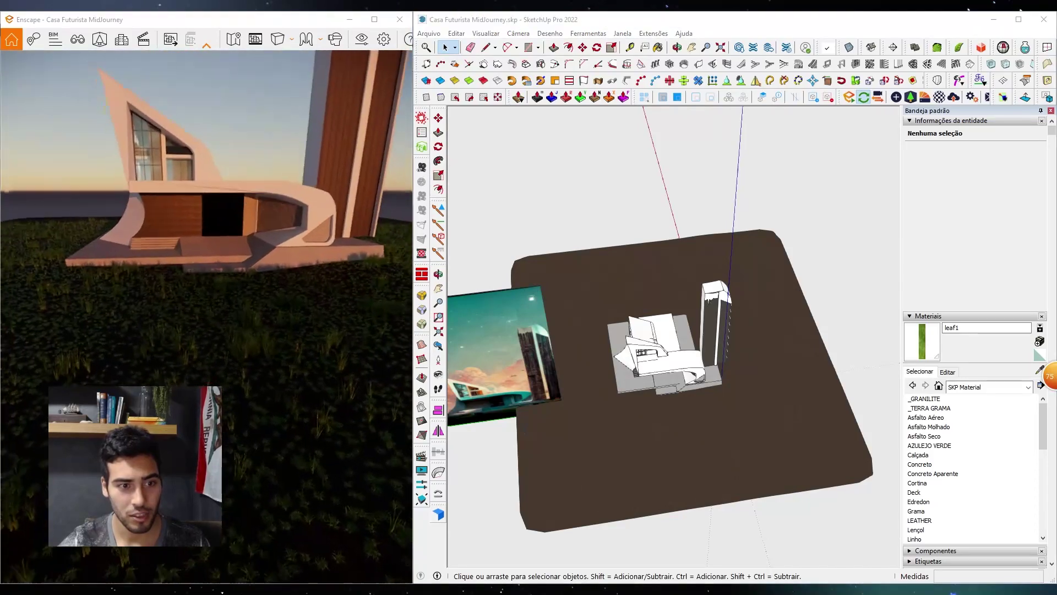
key(s)
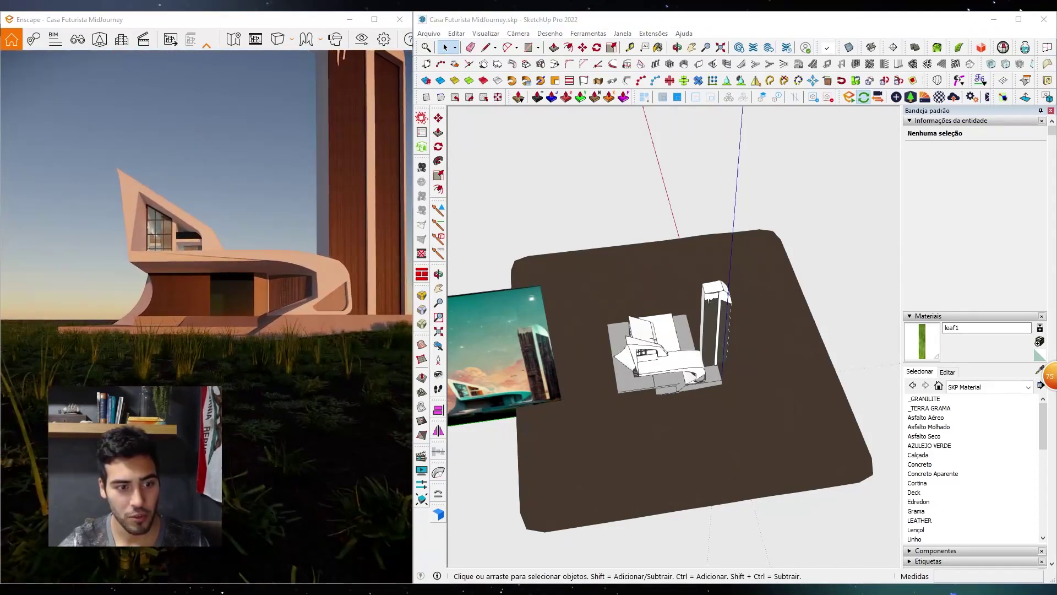
key(e)
drag(260, 380, 259, 406)
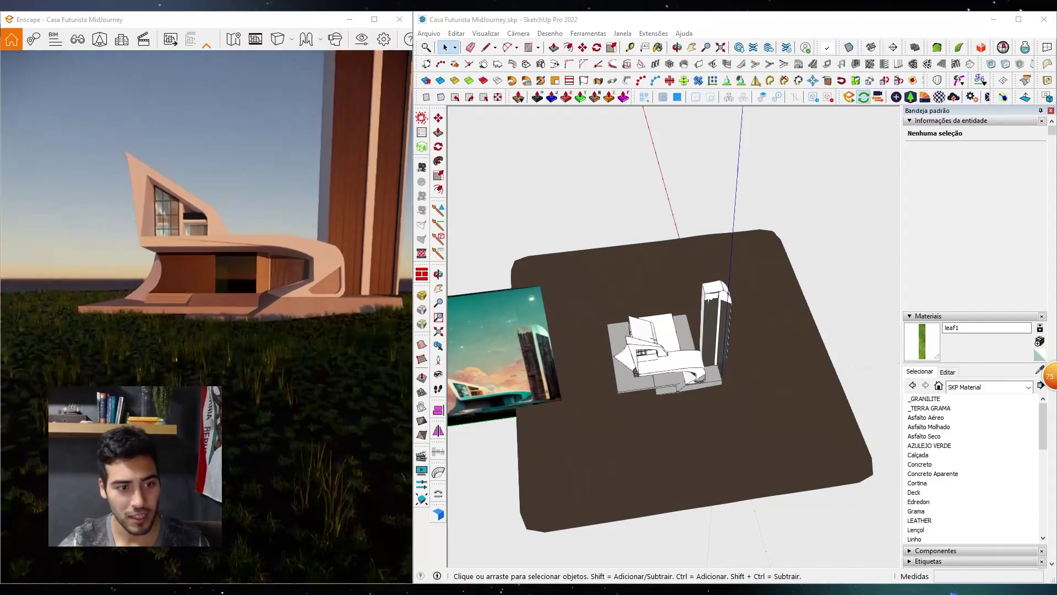
middle_drag(781, 231, 782, 270)
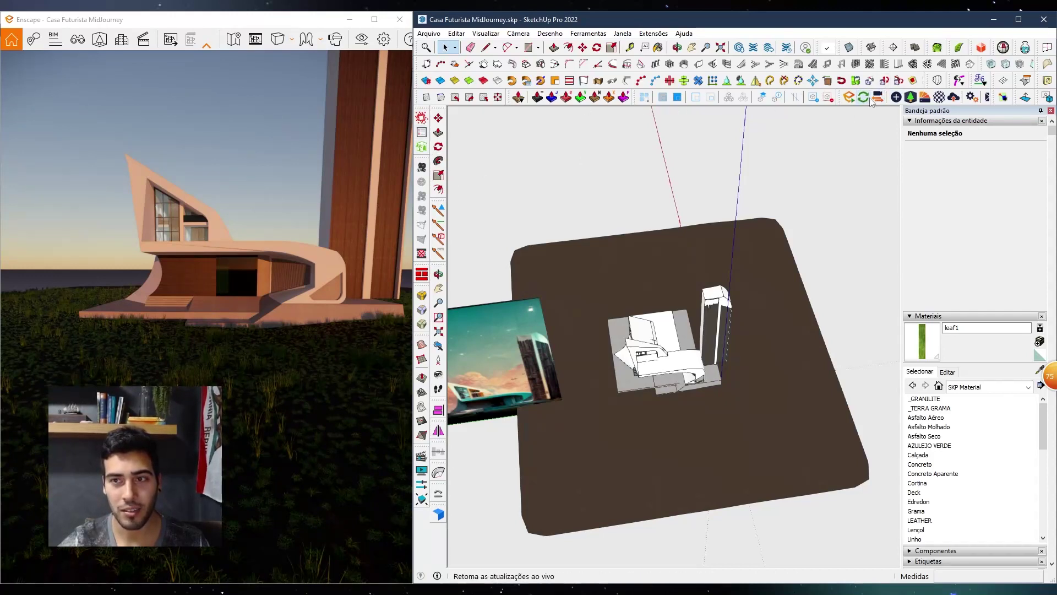
In the Gramado composition, set the probability of _fp_wildg5, _fp_wildg7 and _fp_wildg6 to 5% each
click(422, 133)
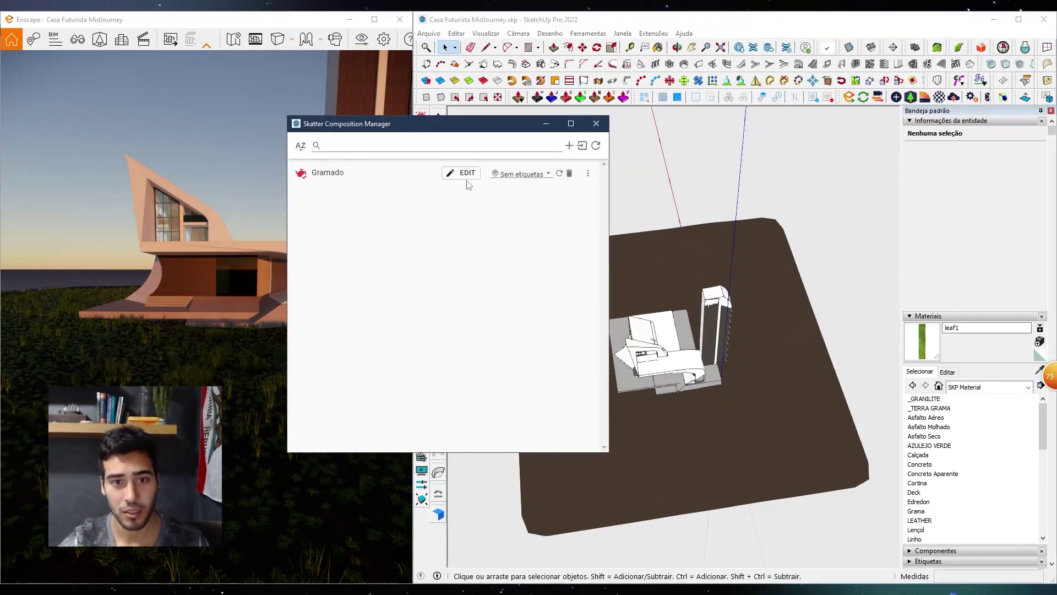
click(467, 174)
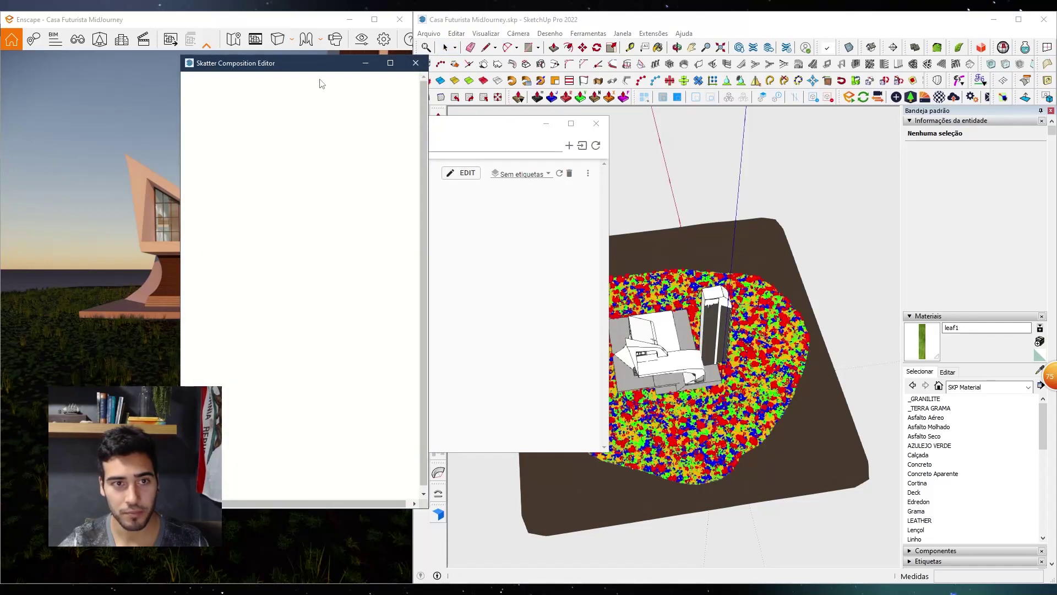
drag(348, 81, 468, 59)
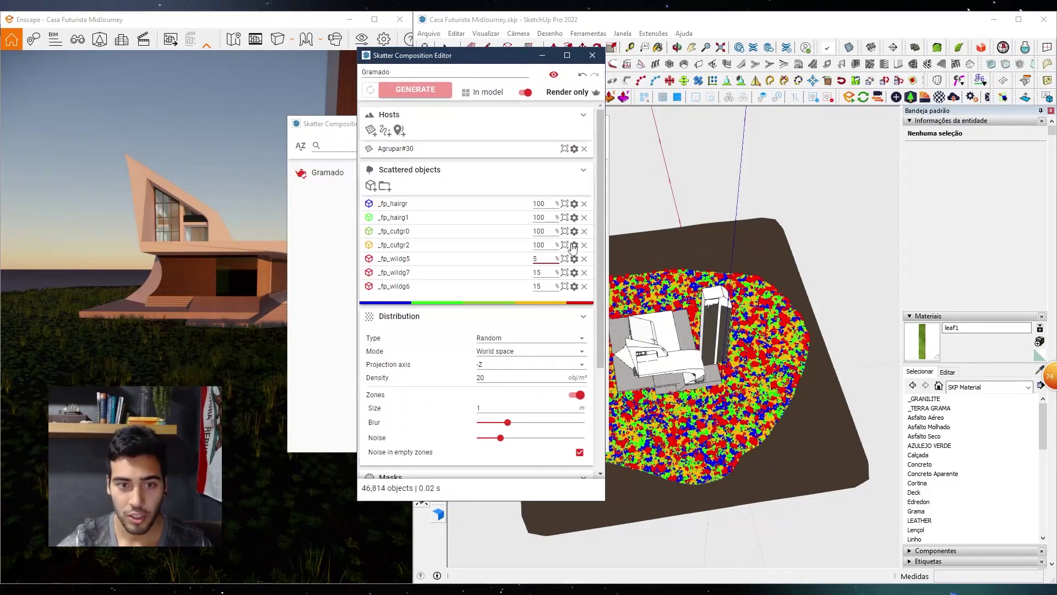
double_click(540, 272)
text(5)
key(Return)
double_click(538, 285)
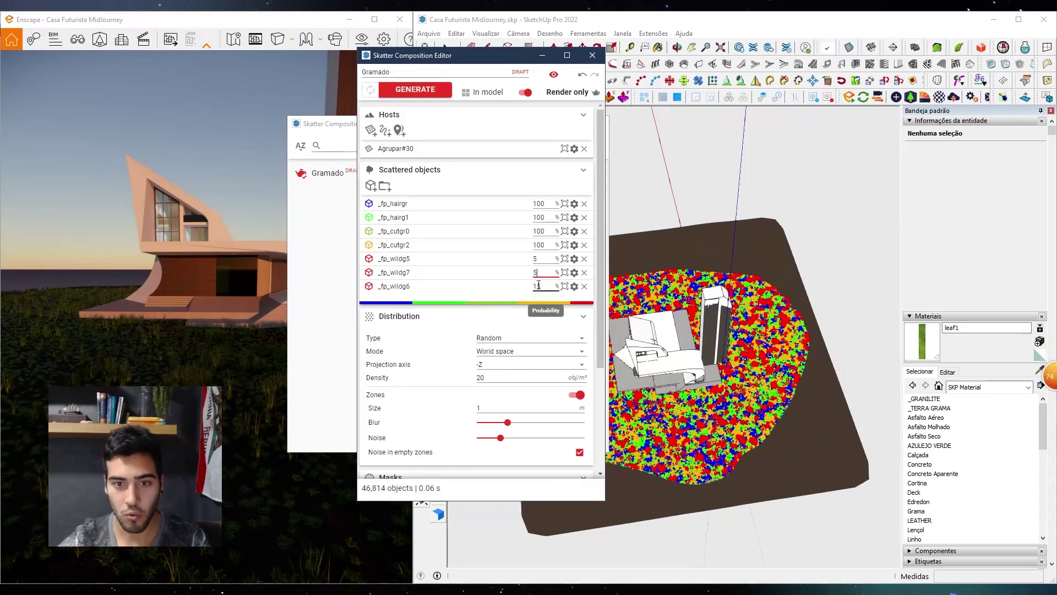
text(5)
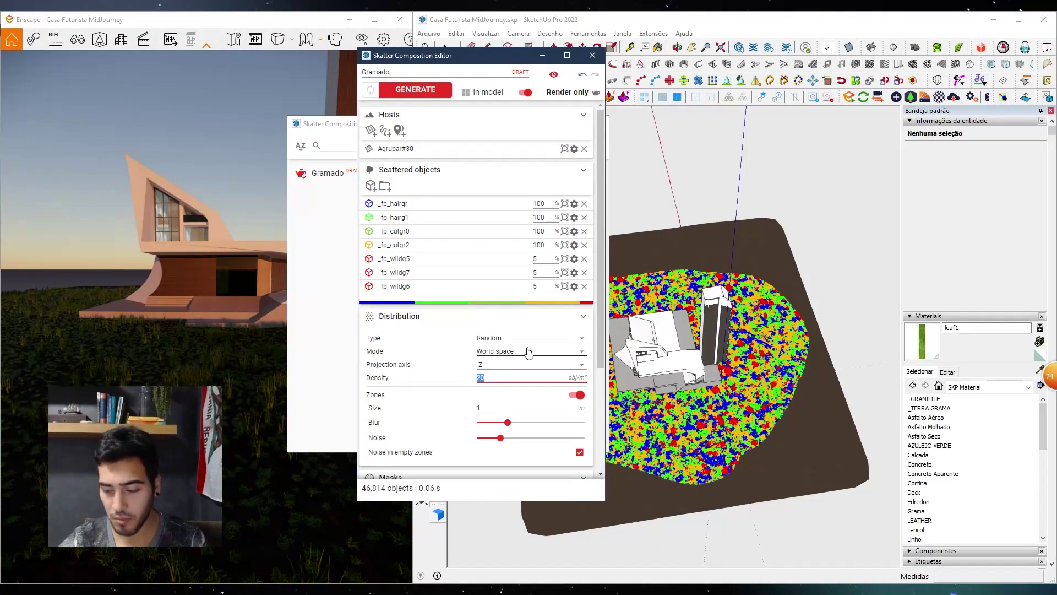
Set the grass density to 35 obj/m² and regenerate the Gramado composition
key(Return)
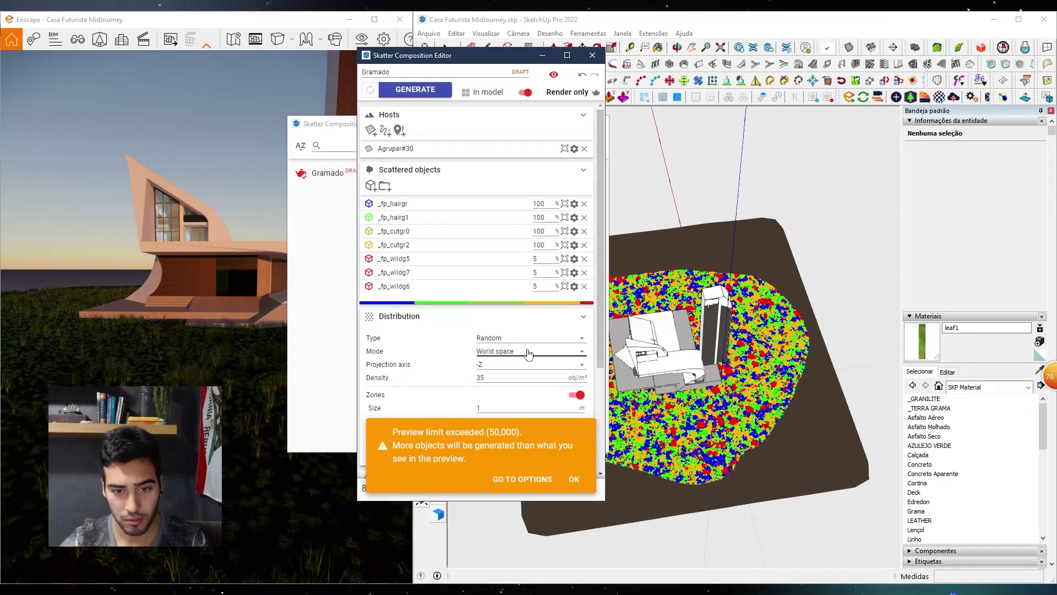
click(574, 479)
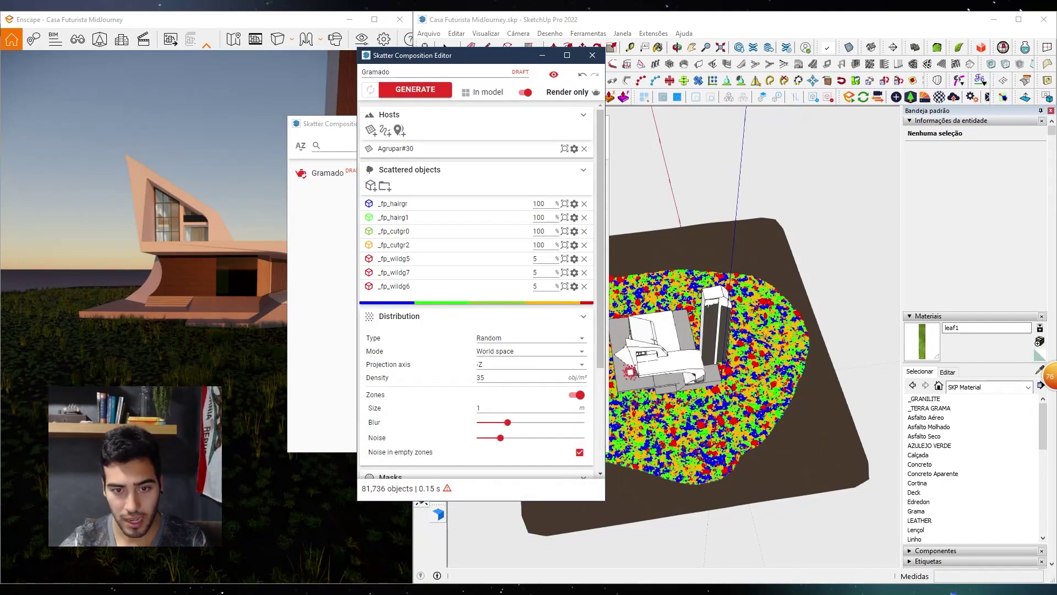
click(441, 91)
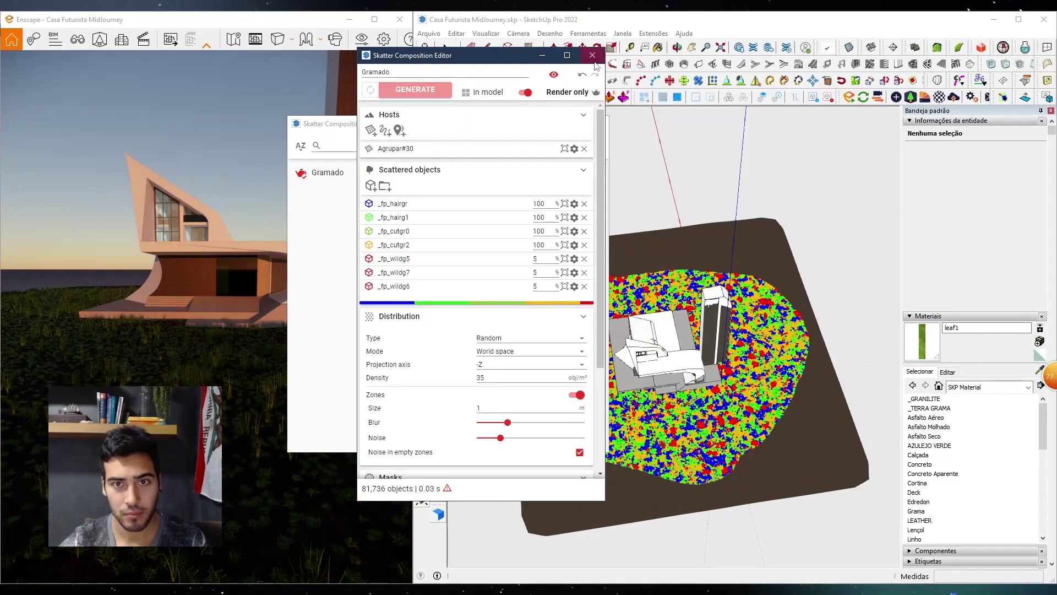
click(592, 56)
Resume Enscape live updates, check the thicker grass around the house and close the composition manager
click(860, 99)
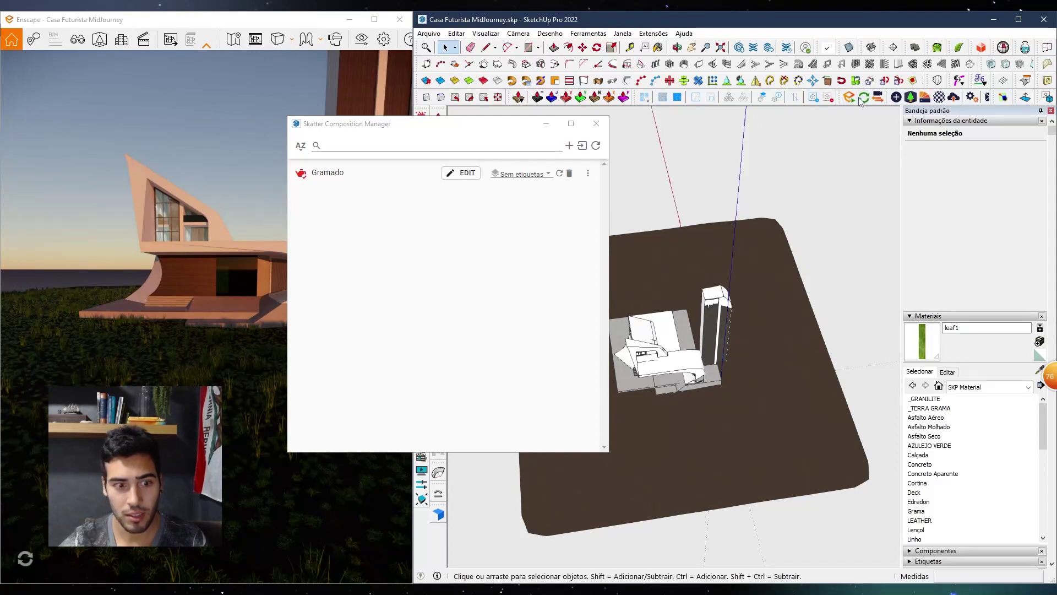
mouse_move(256, 466)
mouse_down()
mouse_move(237, 542)
mouse_move(228, 495)
mouse_move(273, 452)
mouse_move(277, 432)
mouse_move(223, 413)
mouse_up()
key(w)
key(s)
key(e)
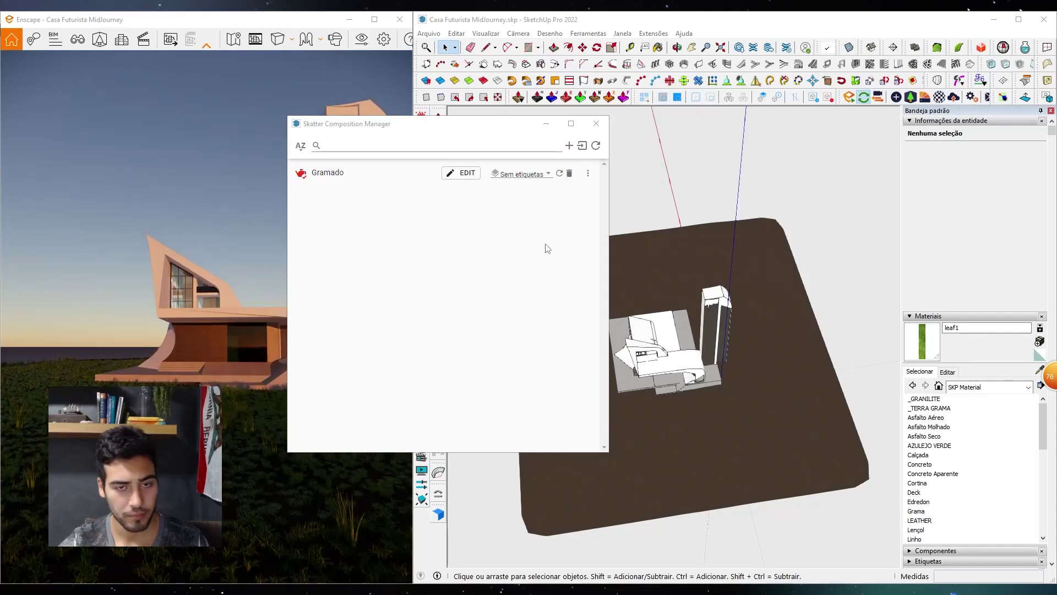
click(602, 118)
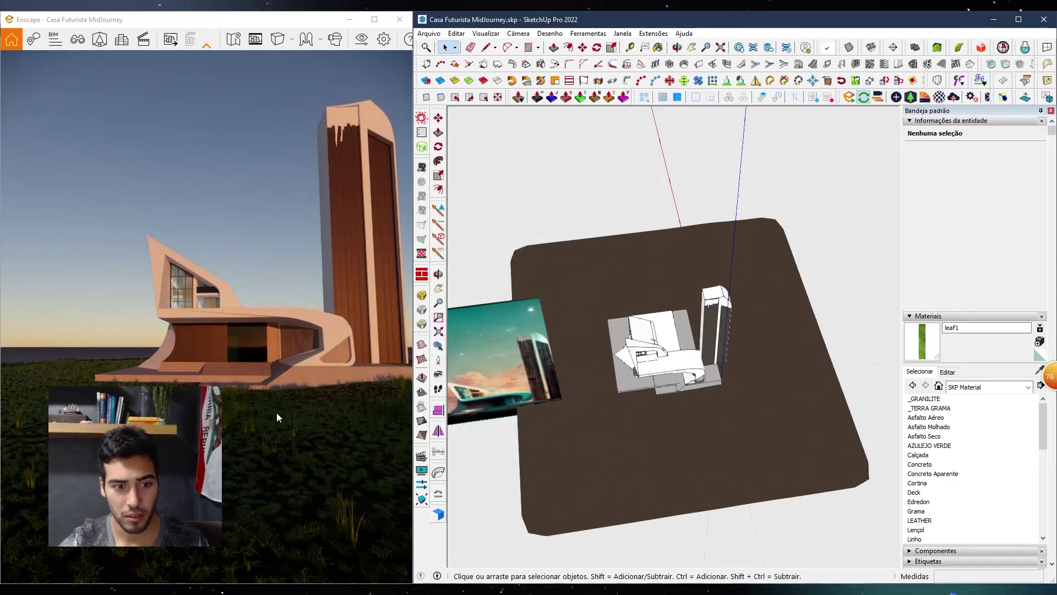
Open the terrain group and try to draw a closed freehand outline on its surface around the house footprint
scroll(609, 411, down, 5)
middle_drag(646, 408, 637, 479)
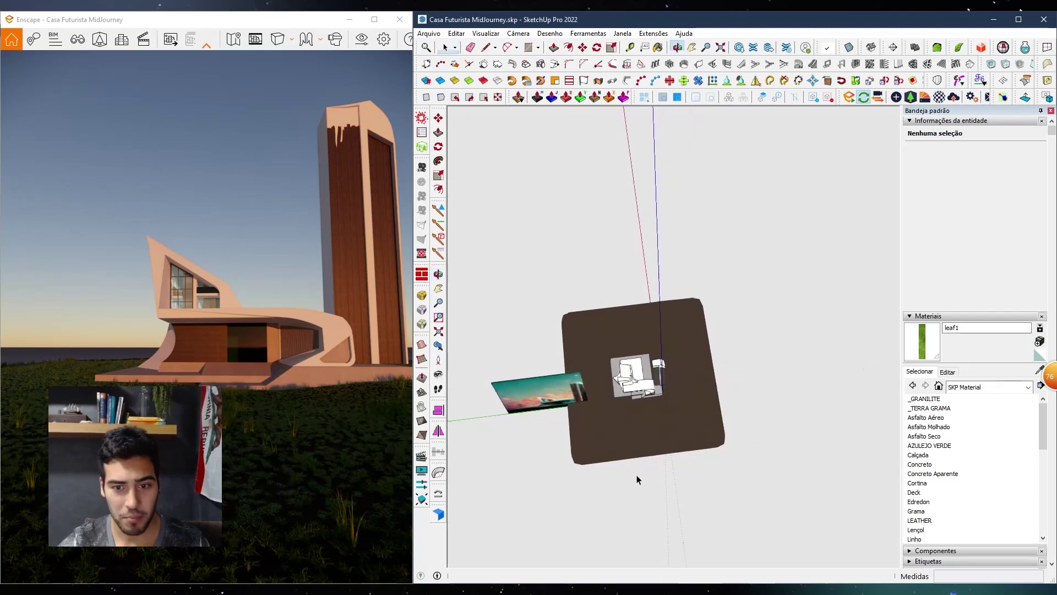
scroll(593, 333, up, 3)
click(593, 334)
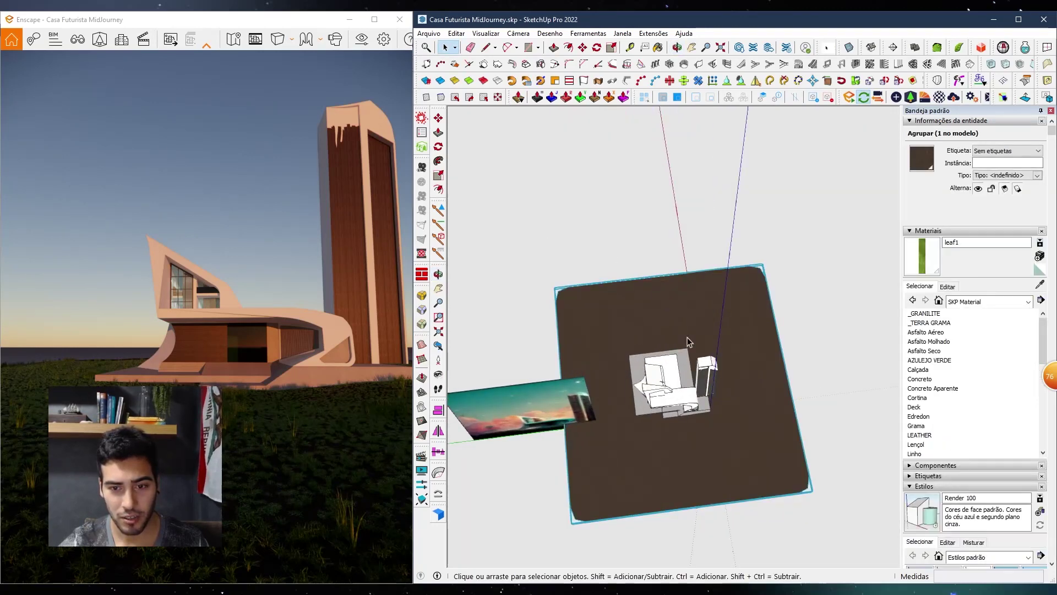
double_click(669, 320)
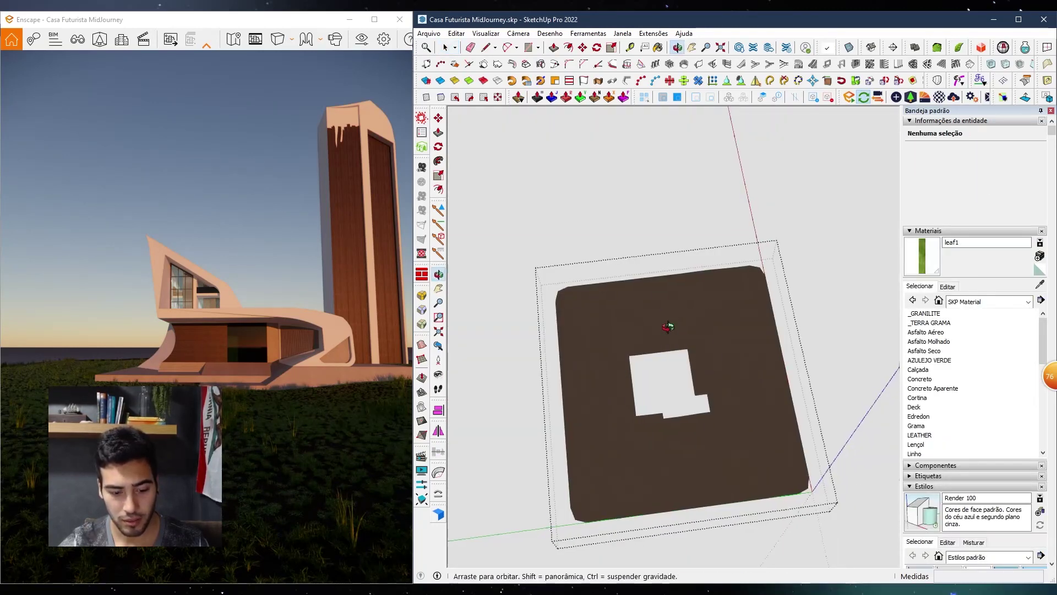
click(516, 48)
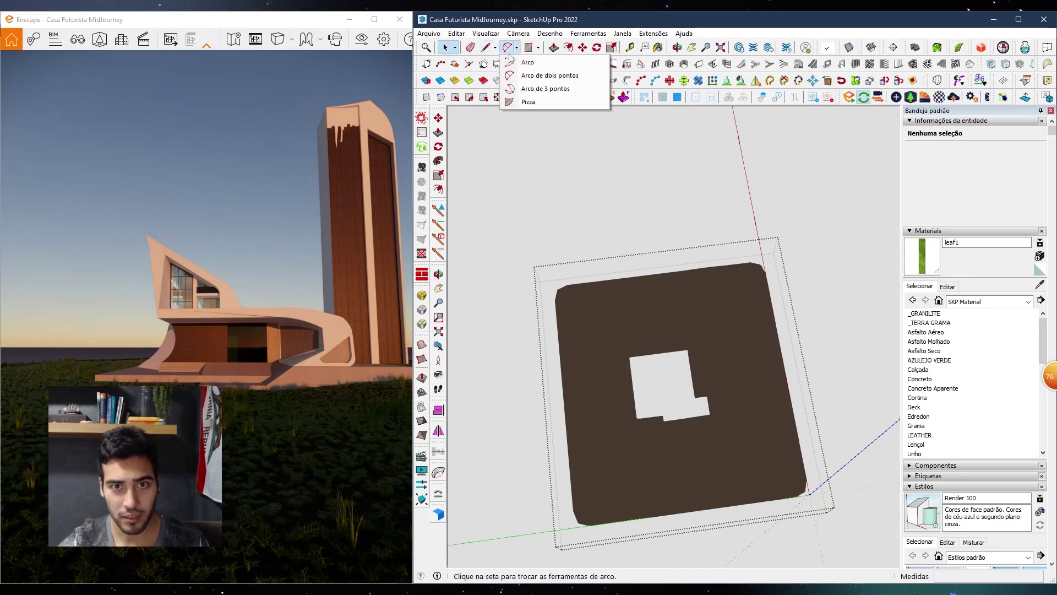
click(495, 47)
click(502, 75)
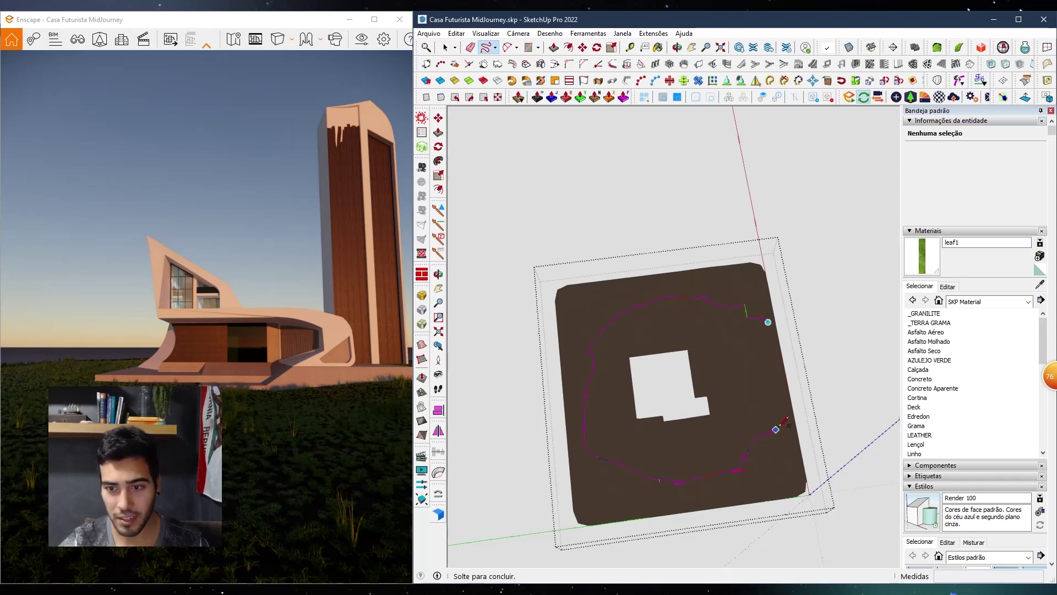
drag(768, 321, 768, 321)
key(space)
click(758, 280)
middle_drag(747, 324, 671, 457)
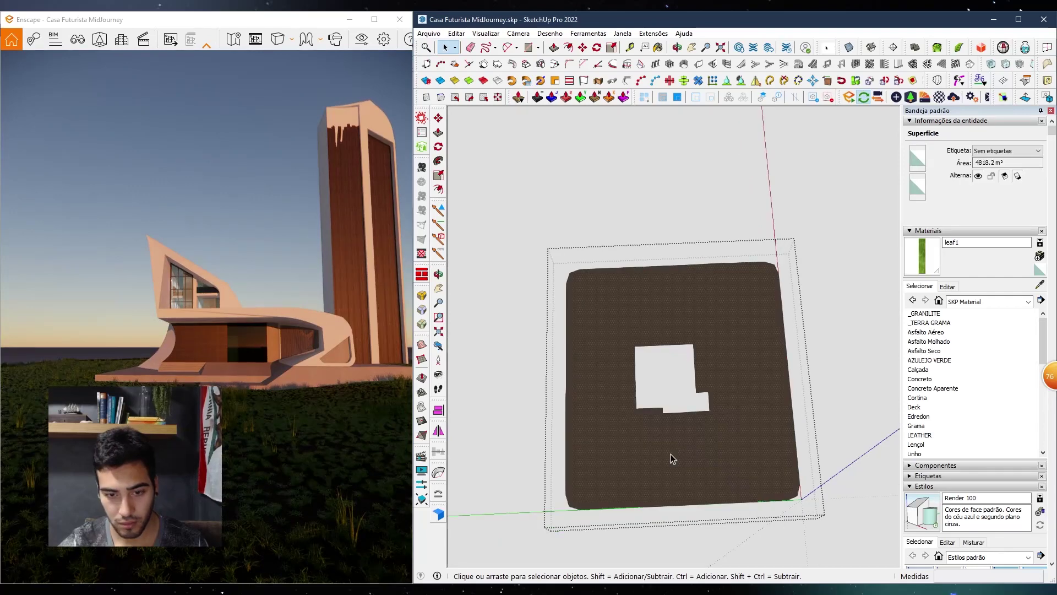
Select the terrain mesh, try to draw the freehand outline over it, and leave the terrain group
click(721, 333)
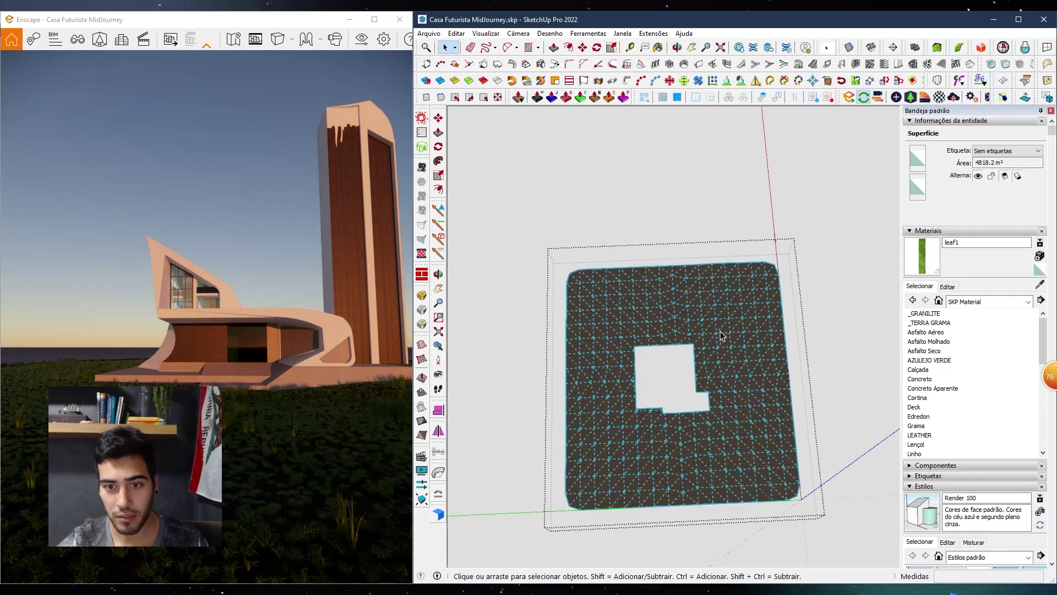
scroll(721, 333, up, 2)
click(496, 49)
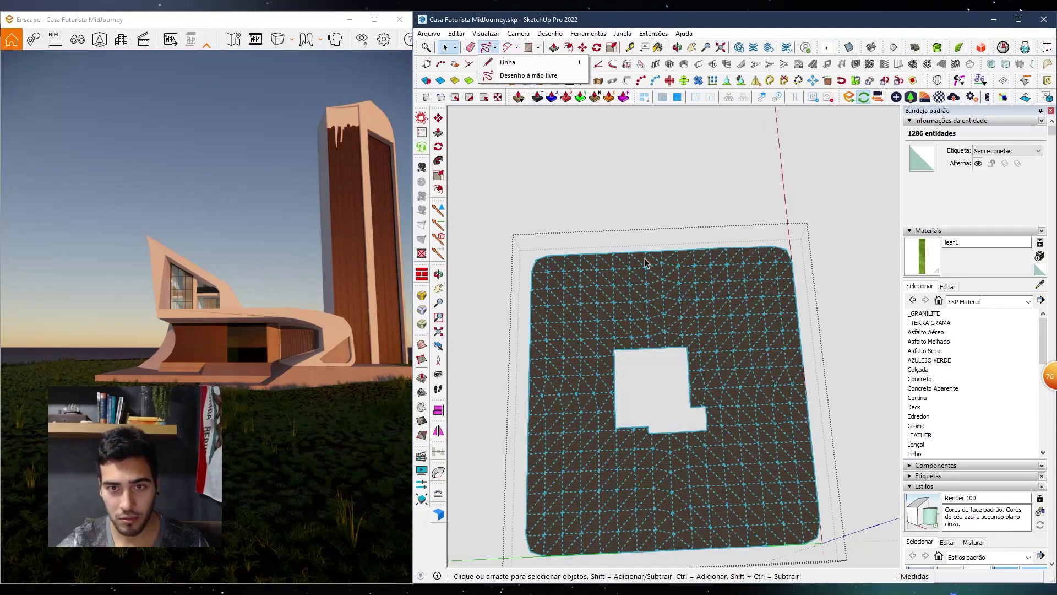
click(527, 76)
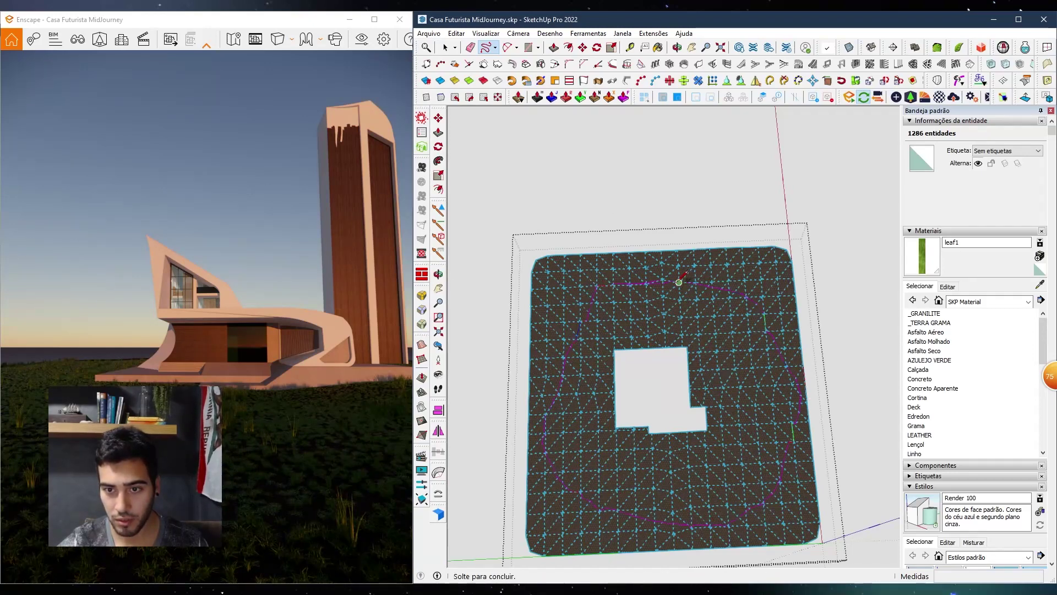
drag(679, 281, 680, 282)
scroll(720, 284, up, 5)
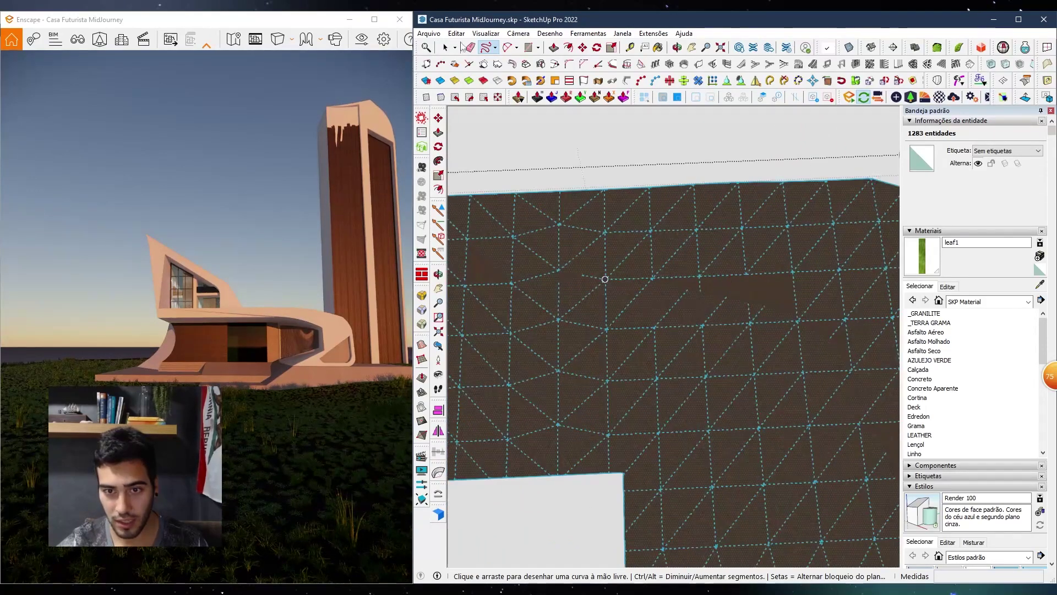
click(485, 33)
click(701, 226)
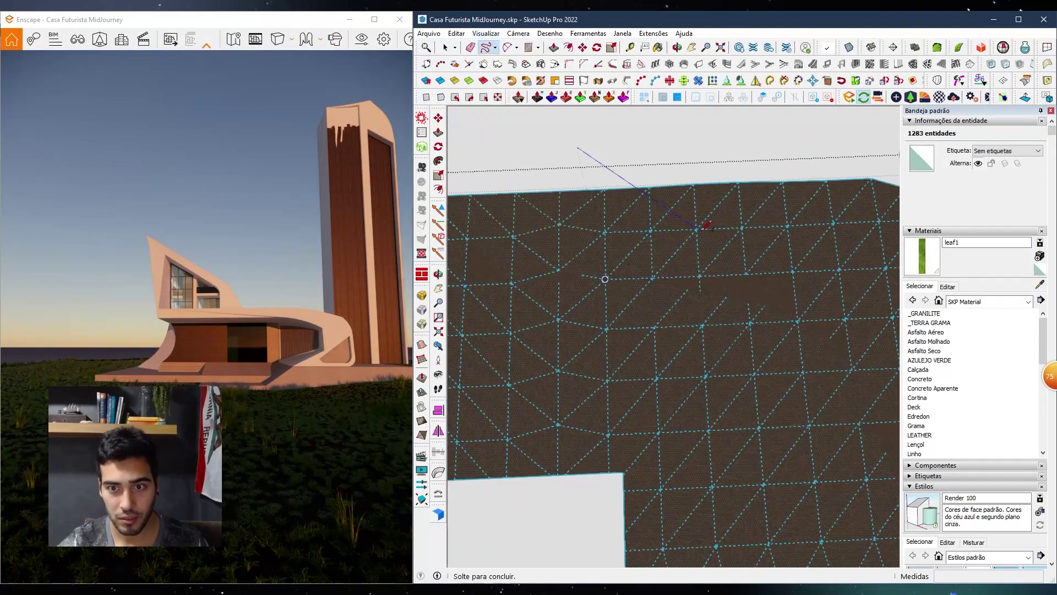
scroll(732, 308, down, 5)
middle_drag(744, 345, 741, 449)
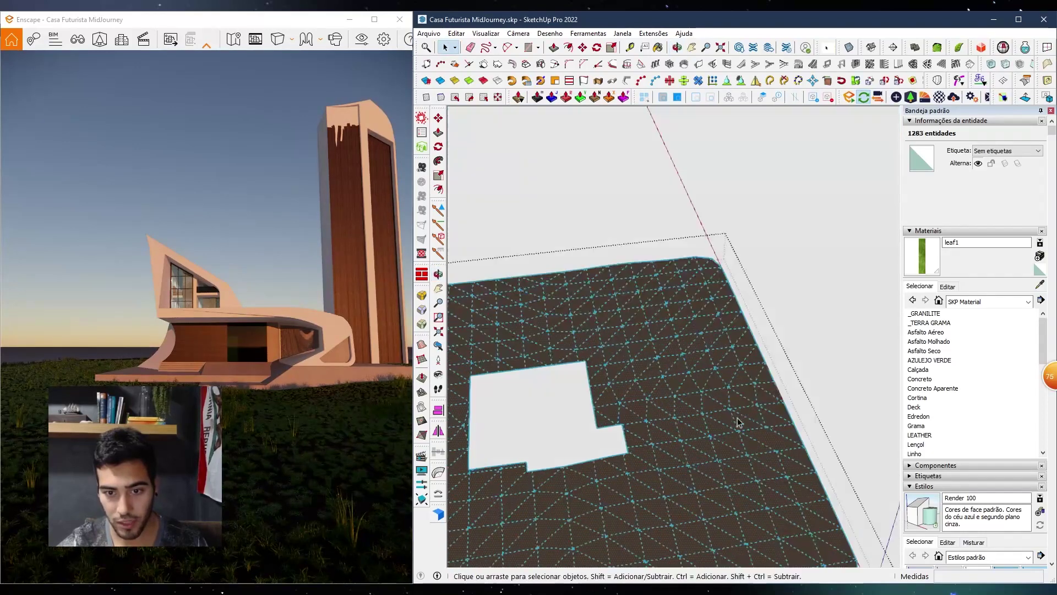
scroll(738, 402, down, 5)
click(741, 404)
Draw a rectangle larger than the terrain, enclosing it on all sides
middle_drag(741, 403, 673, 515)
scroll(654, 385, down, 3)
key(r)
click(543, 497)
click(776, 256)
key(space)
Raise the rectangle with its edges about 29.5 m above the terrain
double_click(782, 427)
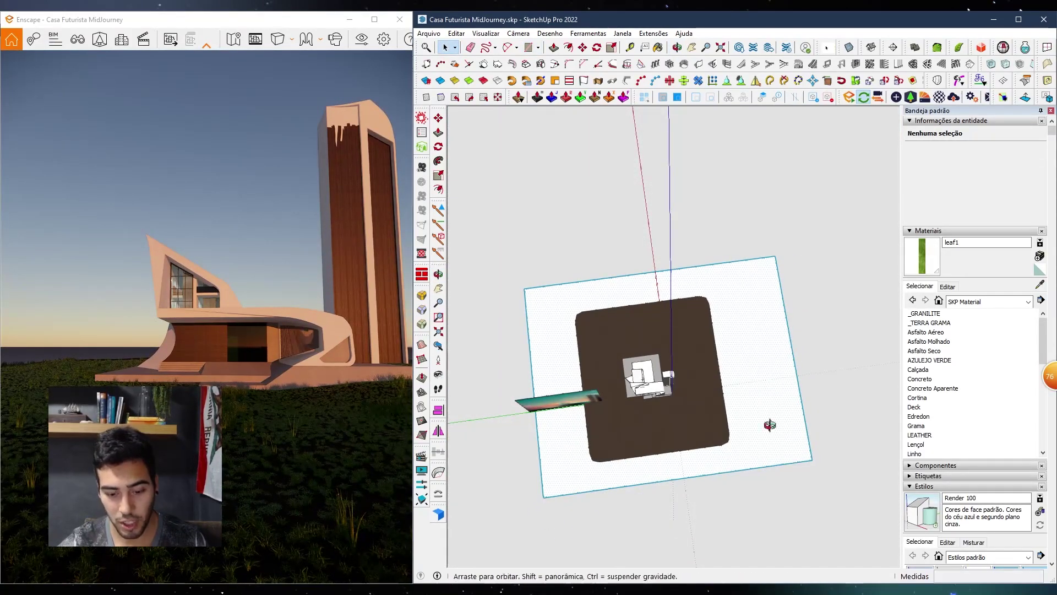
middle_drag(769, 426, 767, 414)
key(m)
click(767, 425)
click(769, 399)
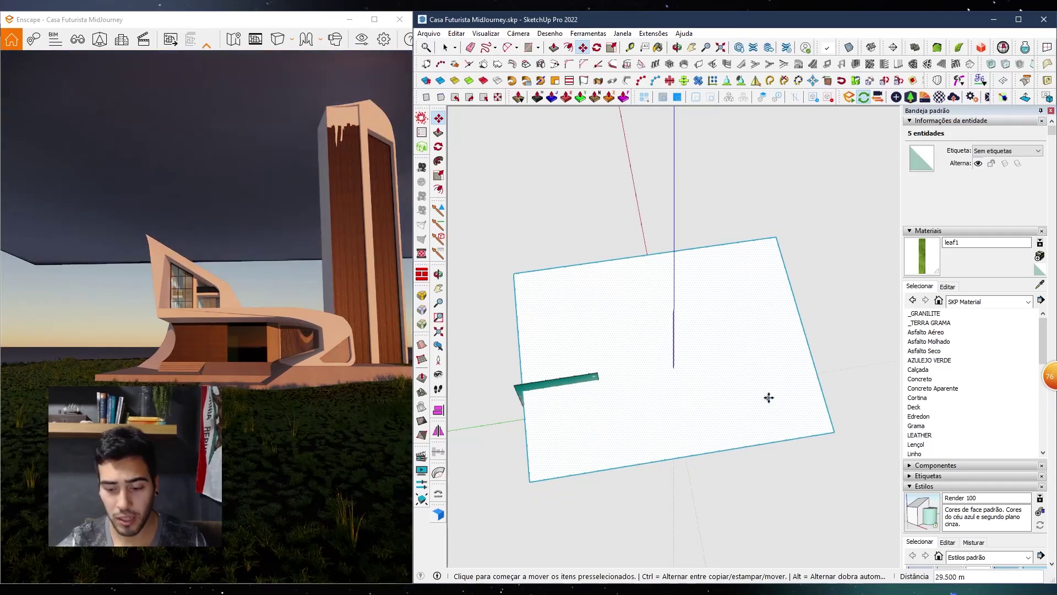
From above, with X-ray showing the terrain beneath, draw a closed irregular freehand outline around the house on the raised rectangle
key(t)
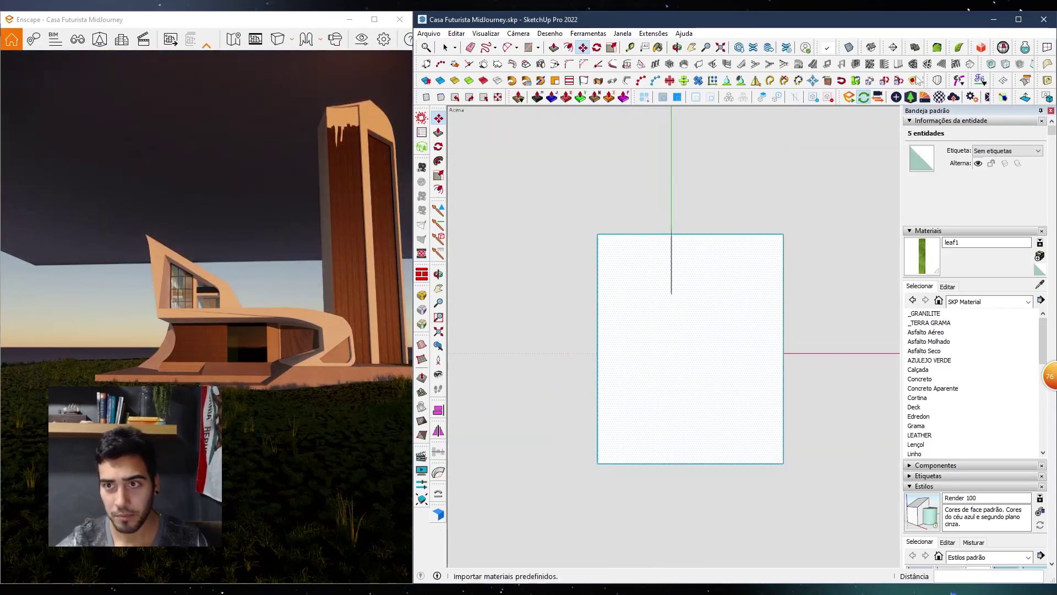
click(849, 47)
scroll(800, 349, up, 3)
scroll(710, 305, up, 2)
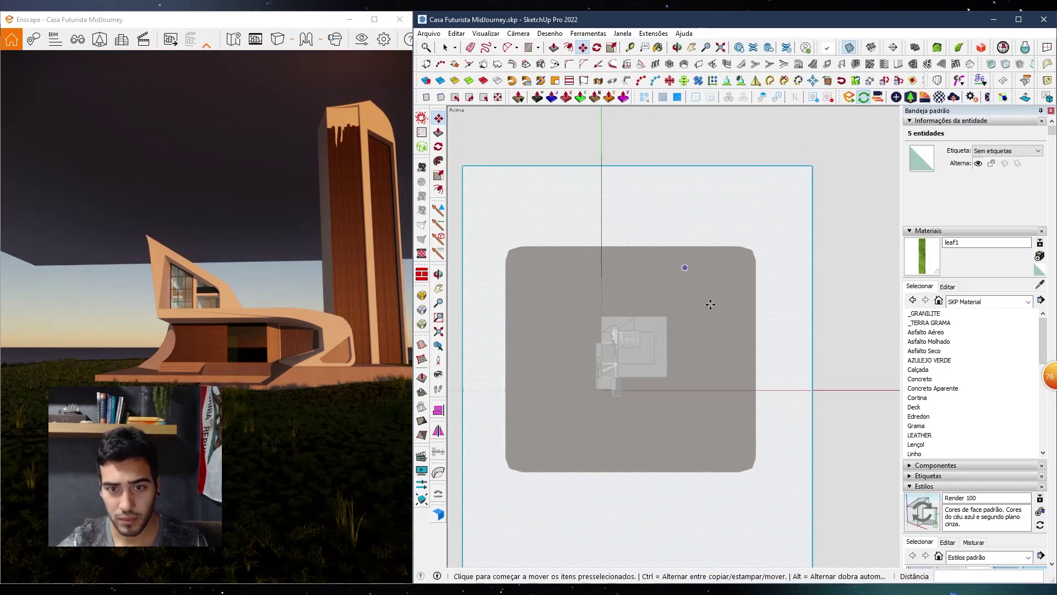
scroll(625, 340, up, 1)
scroll(561, 367, up, 3)
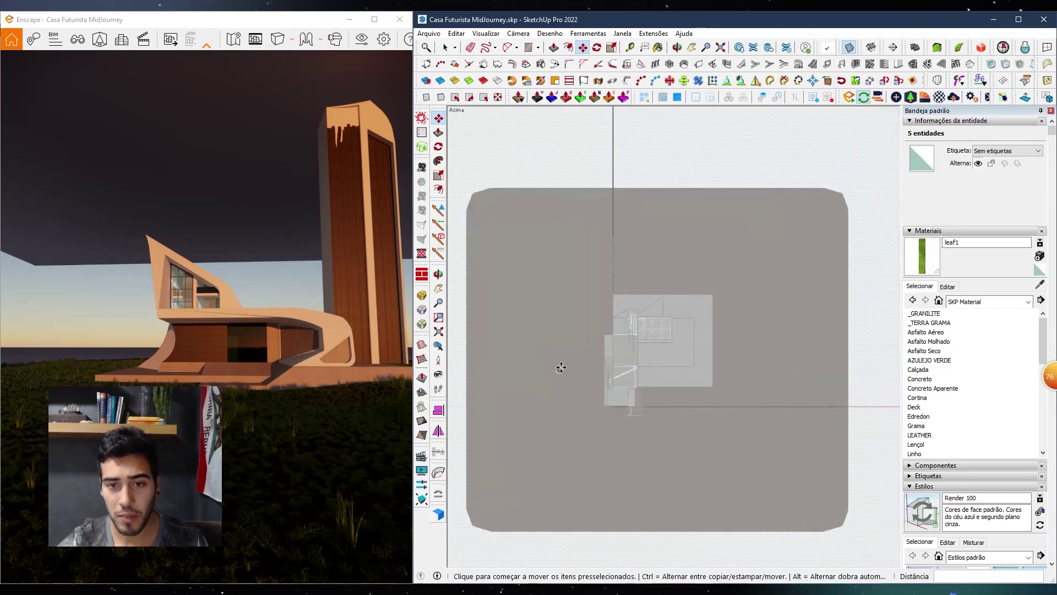
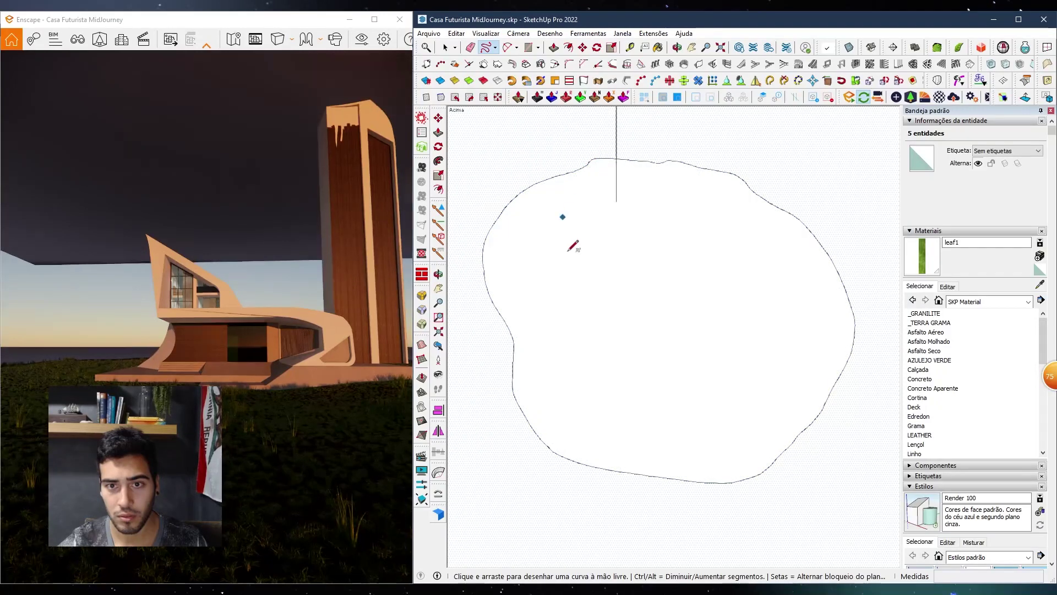
Delete the raised rectangle and the face inside the freehand outline, keeping only the curve
scroll(569, 240, down, 3)
middle_drag(597, 243, 735, 260)
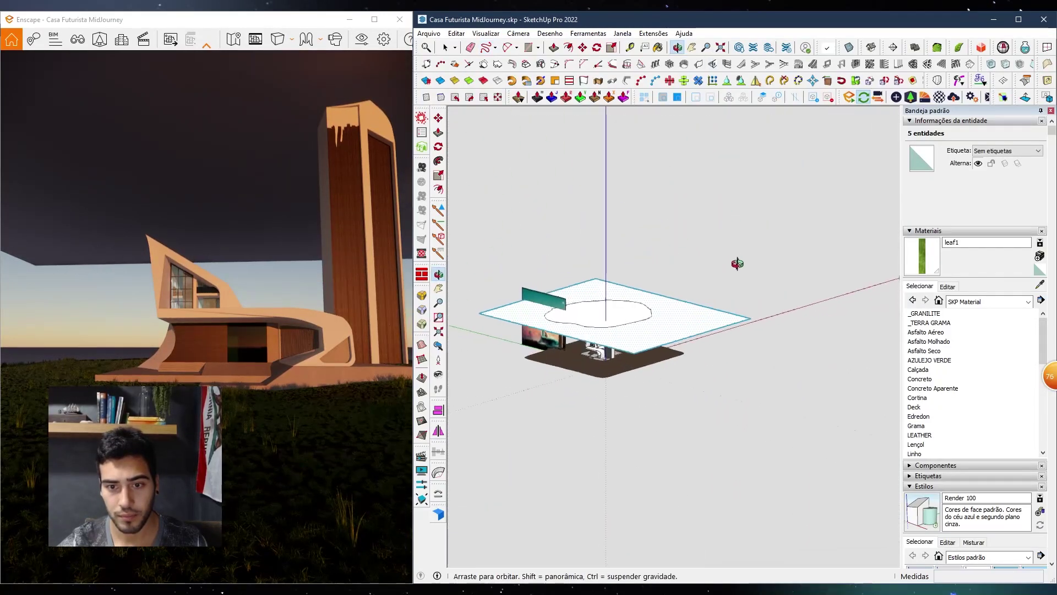
scroll(651, 306, up, 2)
key(Delete)
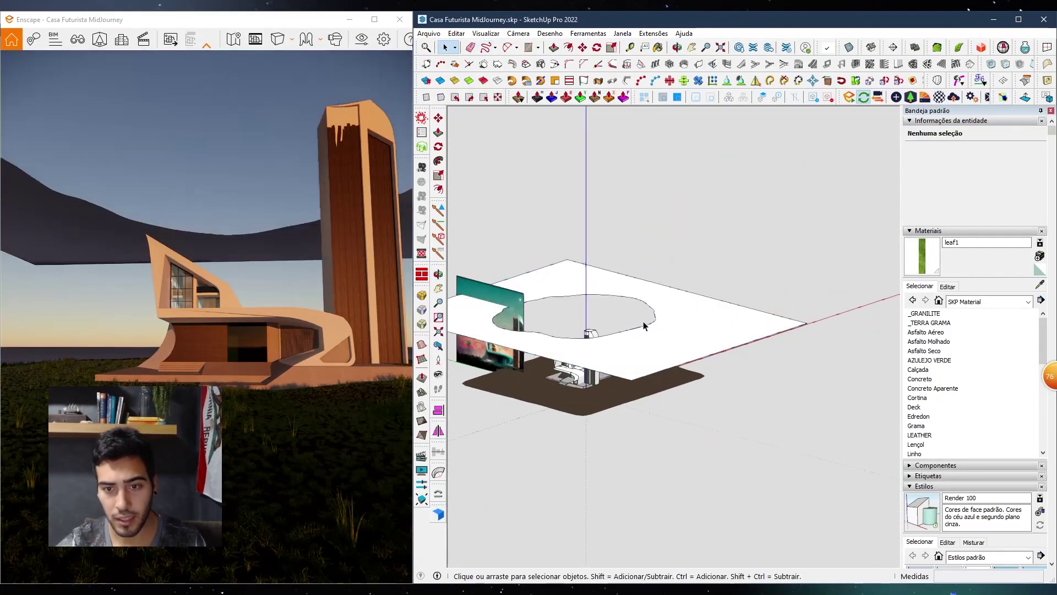
key(ctrl+z)
double_click(664, 338)
key(Delete)
middle_drag(633, 316, 583, 465)
click(642, 325)
key(Delete)
Group the freehand curve, drape it onto the terrain group and delete the original floating curve
click(655, 317)
middle_drag(621, 389, 579, 326)
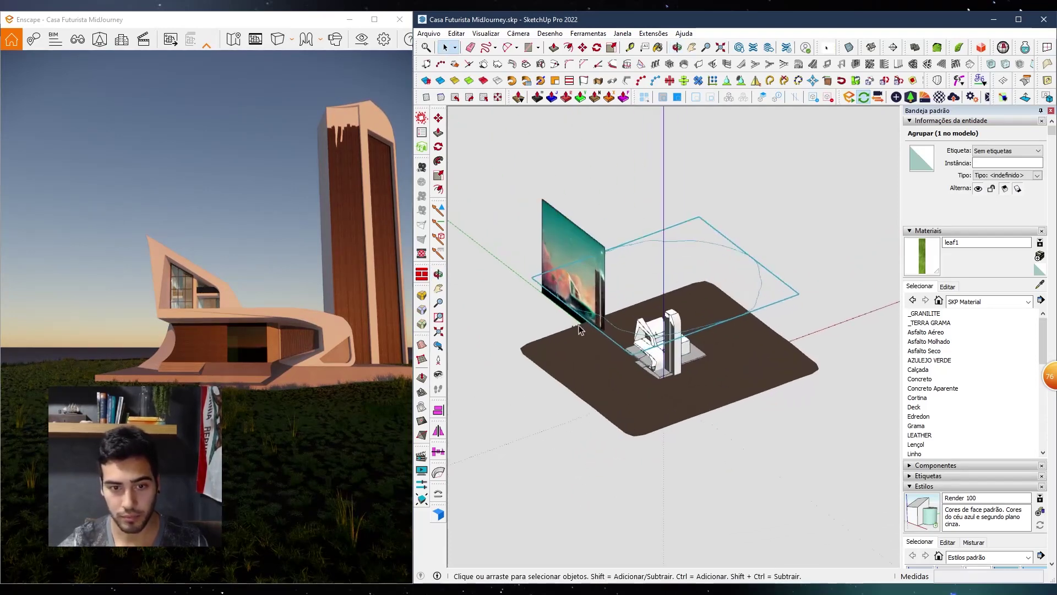
click(422, 406)
click(680, 407)
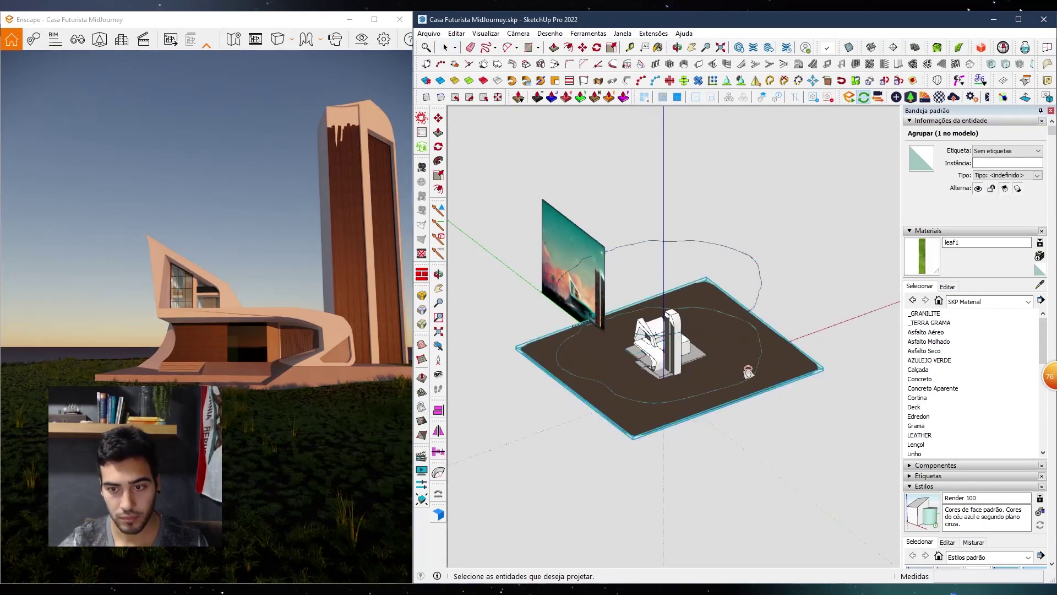
click(761, 291)
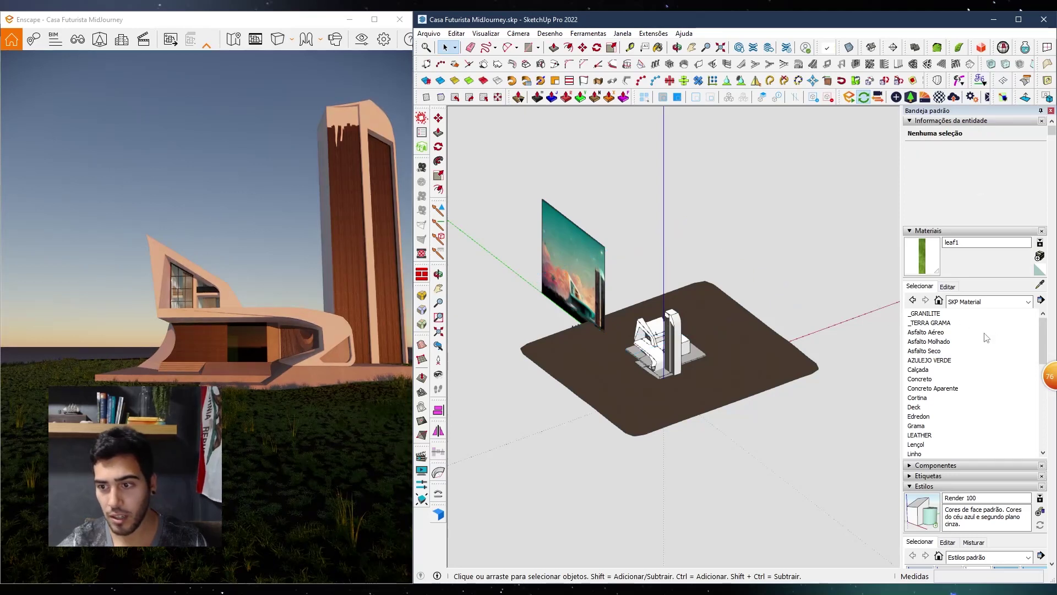
Inside the terrain group, paint the area outside the draped outline with the Grama material from SKP Material
scroll(936, 428, down, 3)
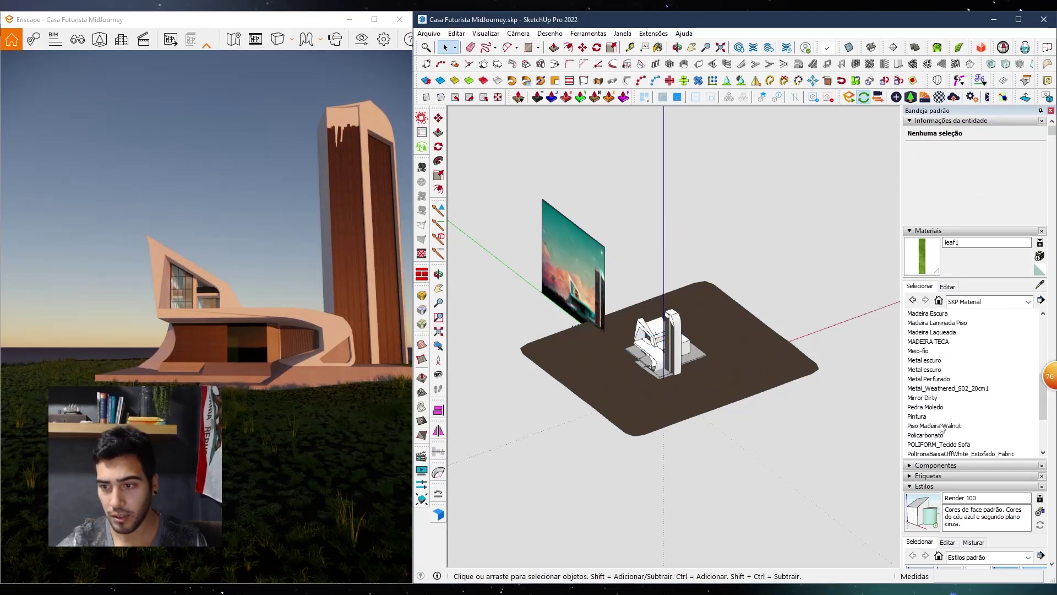
scroll(941, 438, up, 5)
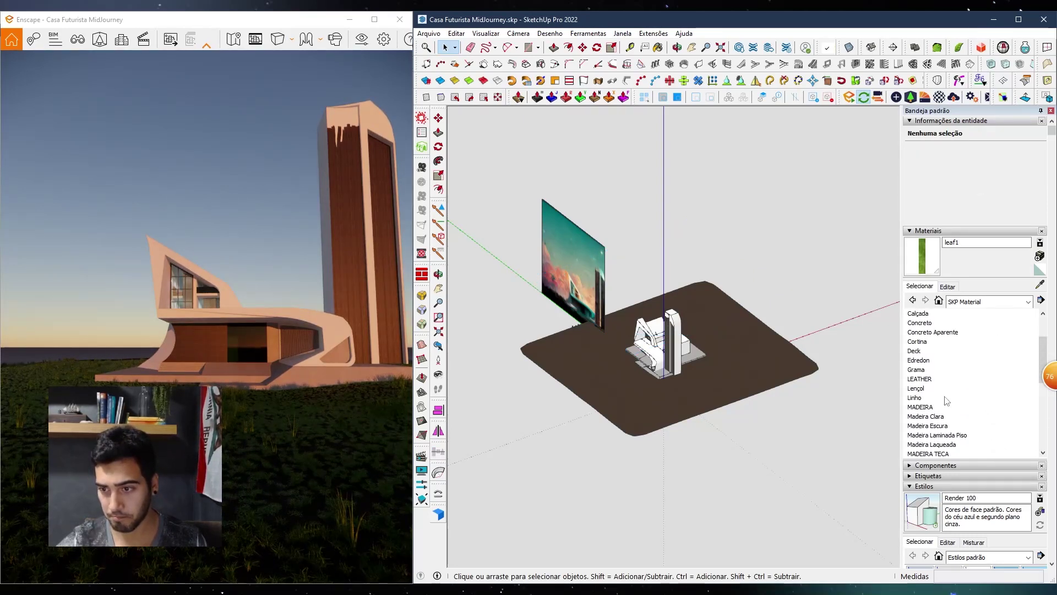
click(916, 370)
key(space)
double_click(786, 370)
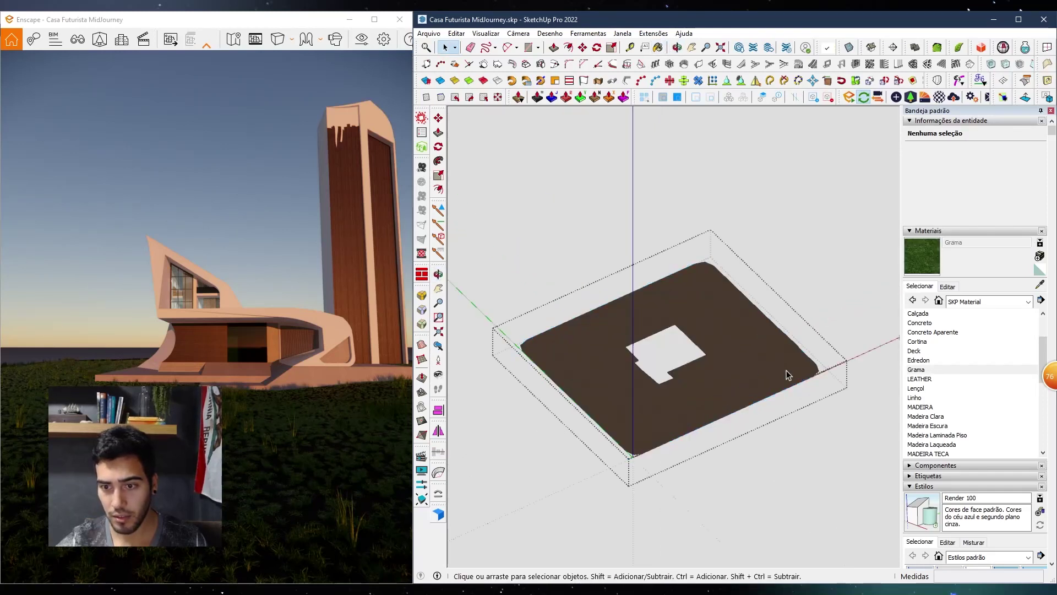
scroll(792, 371, up, 1)
click(791, 371)
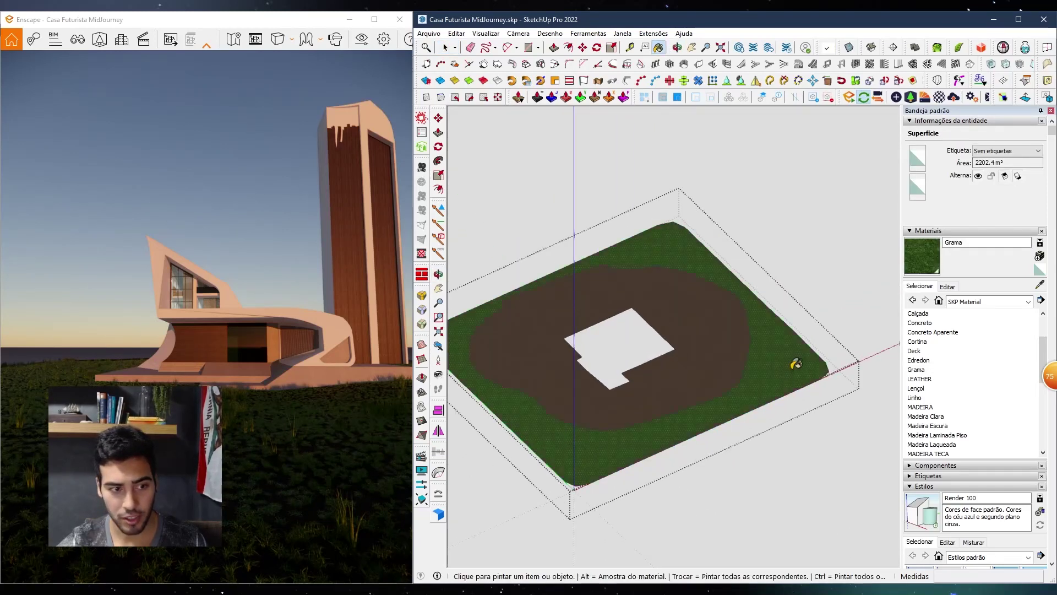
Switch to Enscape and walk around the house to examine the transition between the Grama-painted outer ground and the inner terrain
click(246, 387)
key(s)
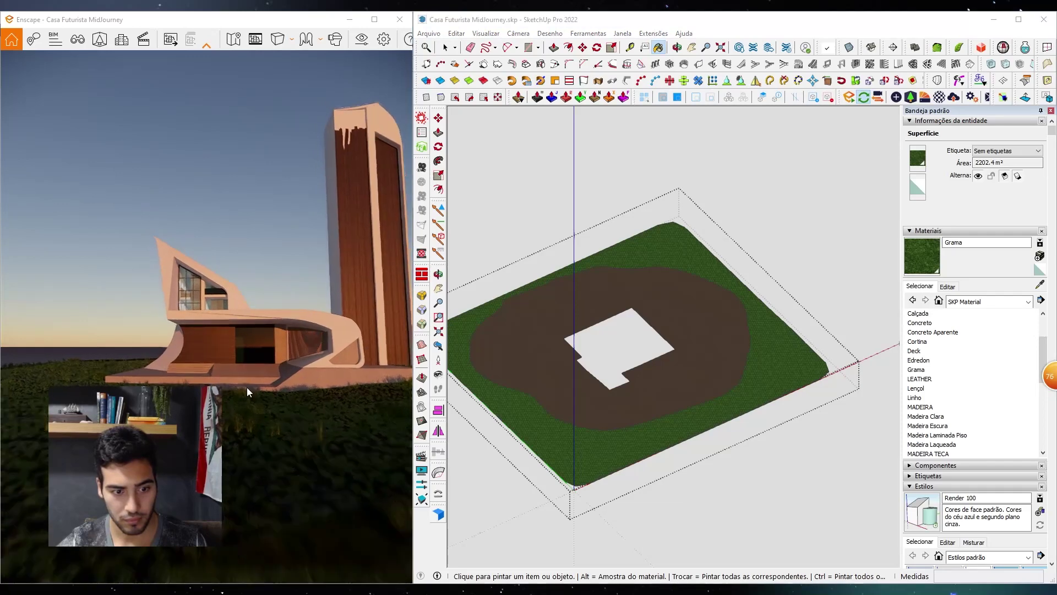
key(w)
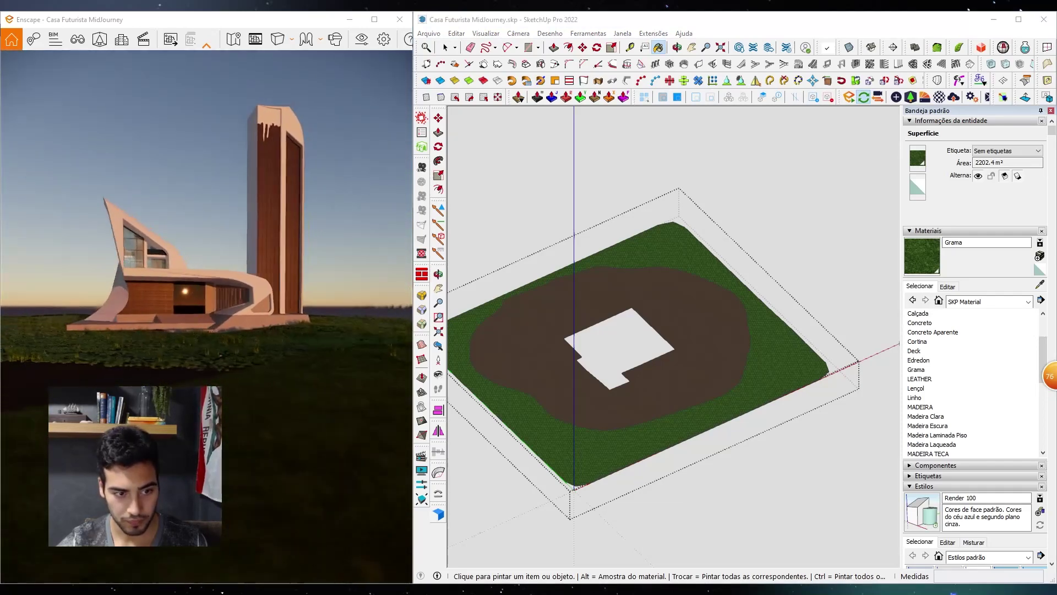
key(w)
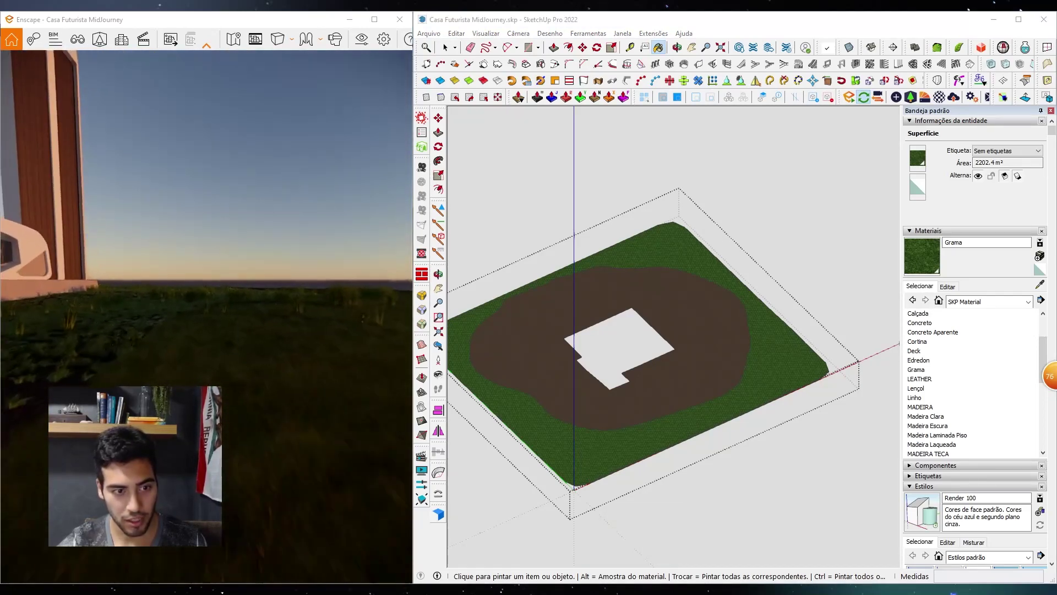
key(w)
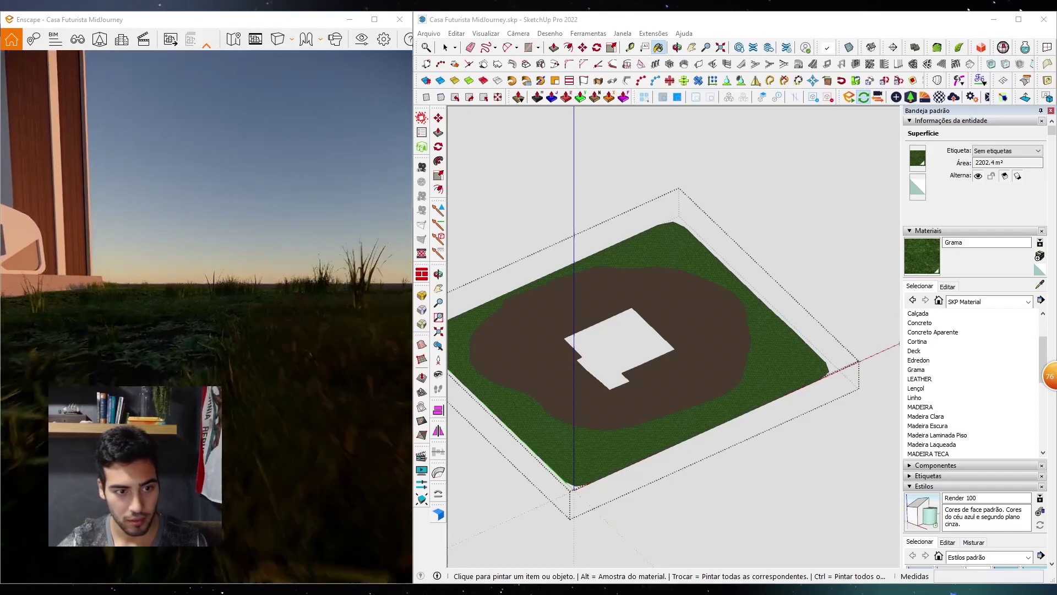
key(s)
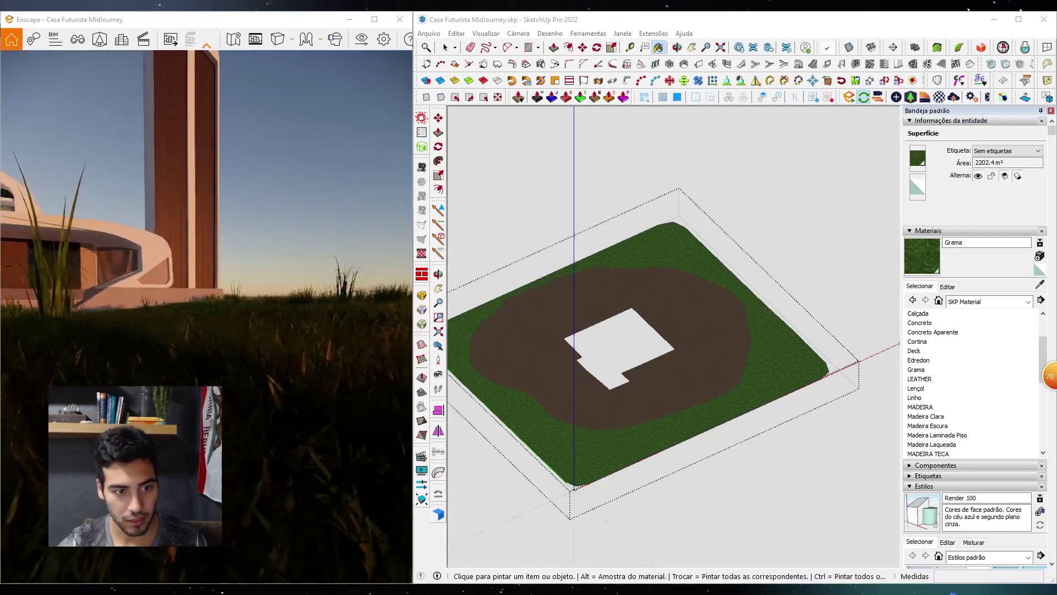
key(a)
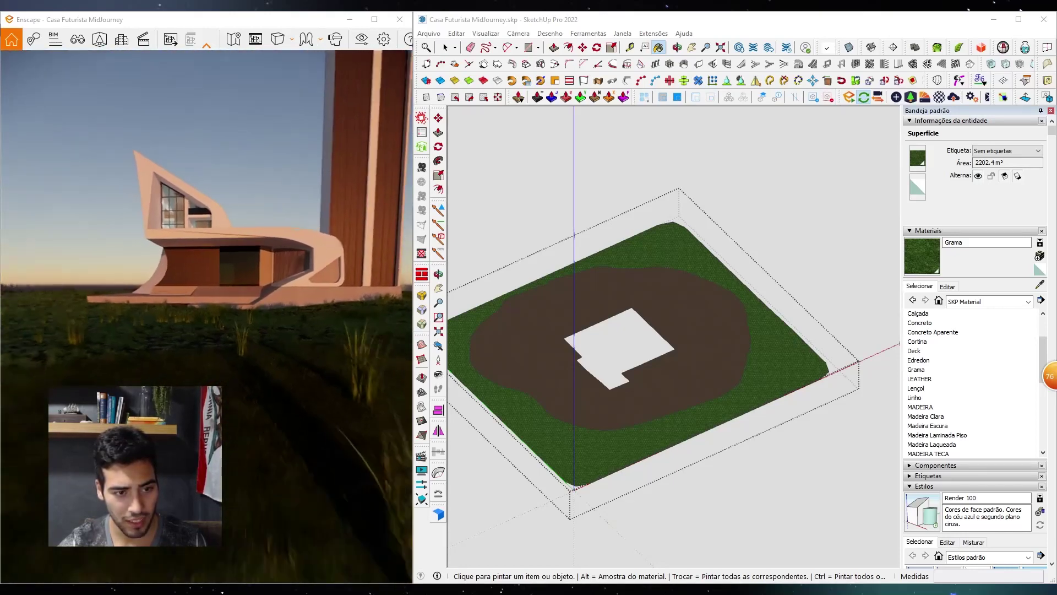
Paint the inner terrain area around the house with Grama and check the ground up close in the Enscape render
scroll(539, 377, up, 1)
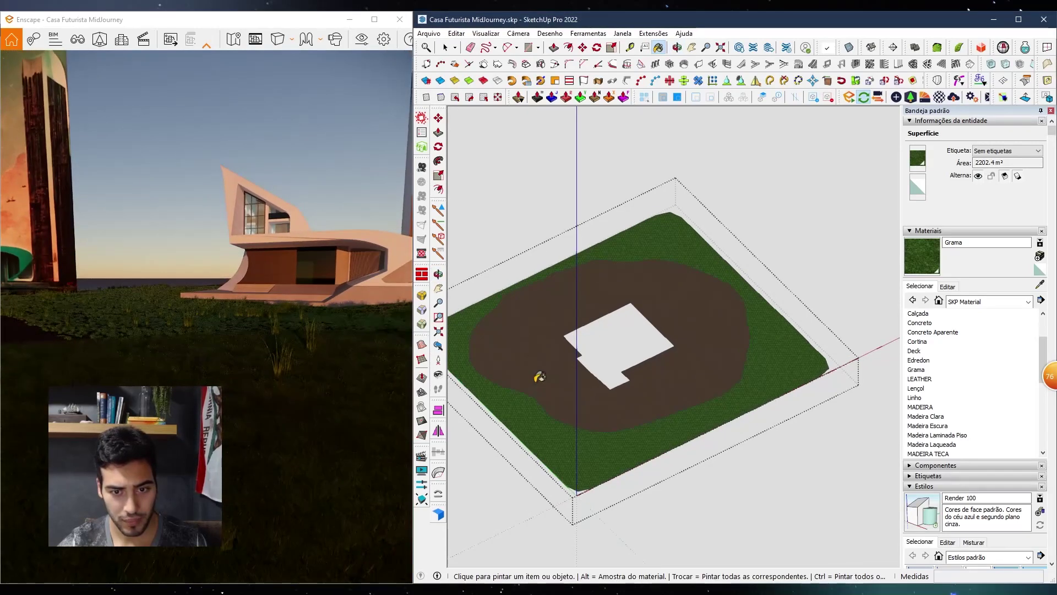
mouse_move(240, 368)
mouse_down()
mouse_move(148, 366)
mouse_move(128, 388)
mouse_move(176, 314)
mouse_up()
key(w)
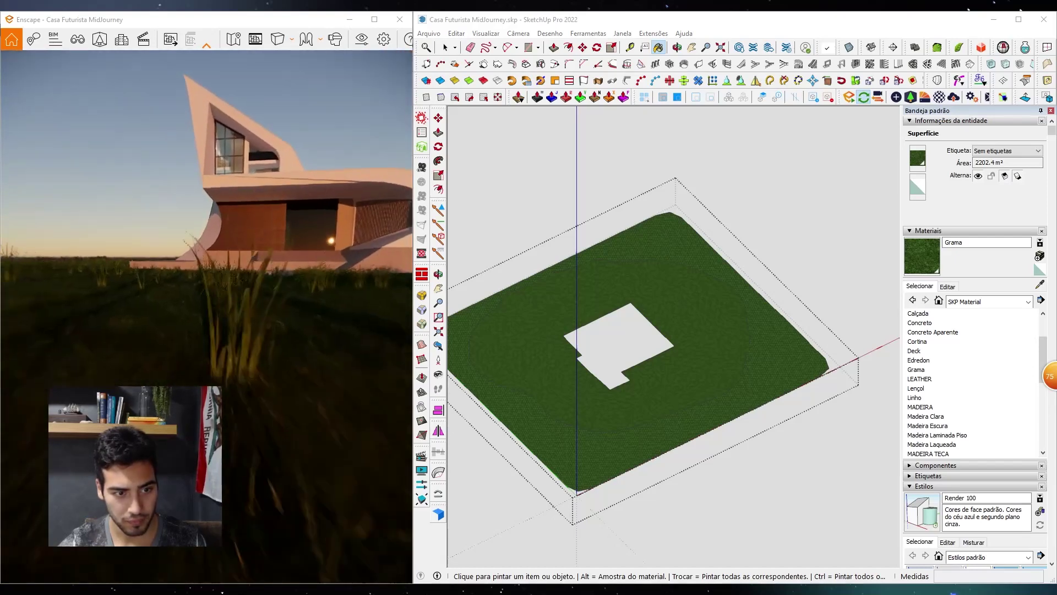
Set the Grama material's grass height and height variation to 0% in the Enscape material editor
key(s)
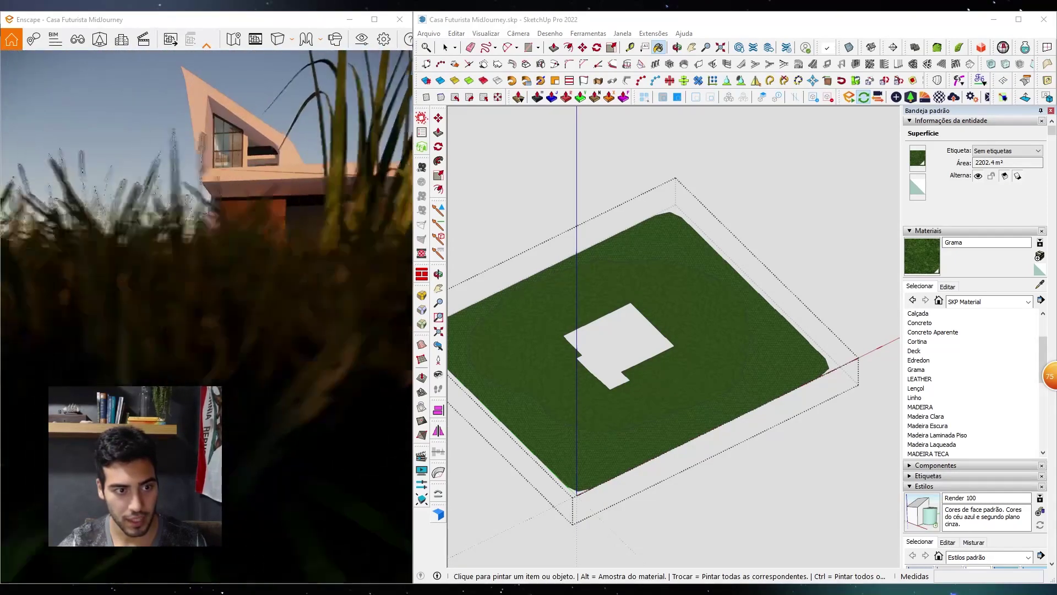
middle_drag(499, 349, 536, 363)
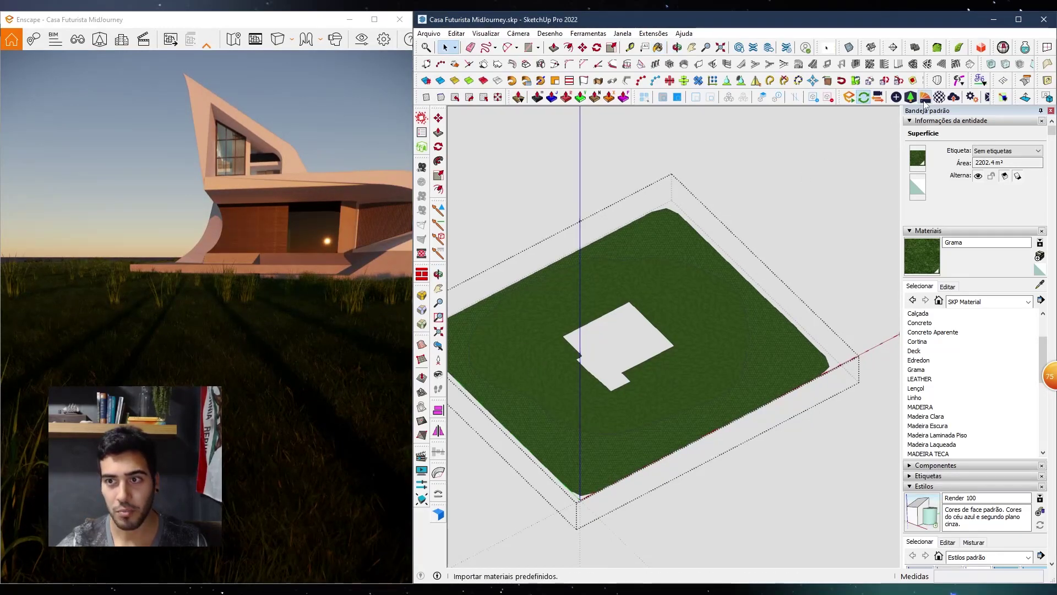
click(926, 99)
click(659, 80)
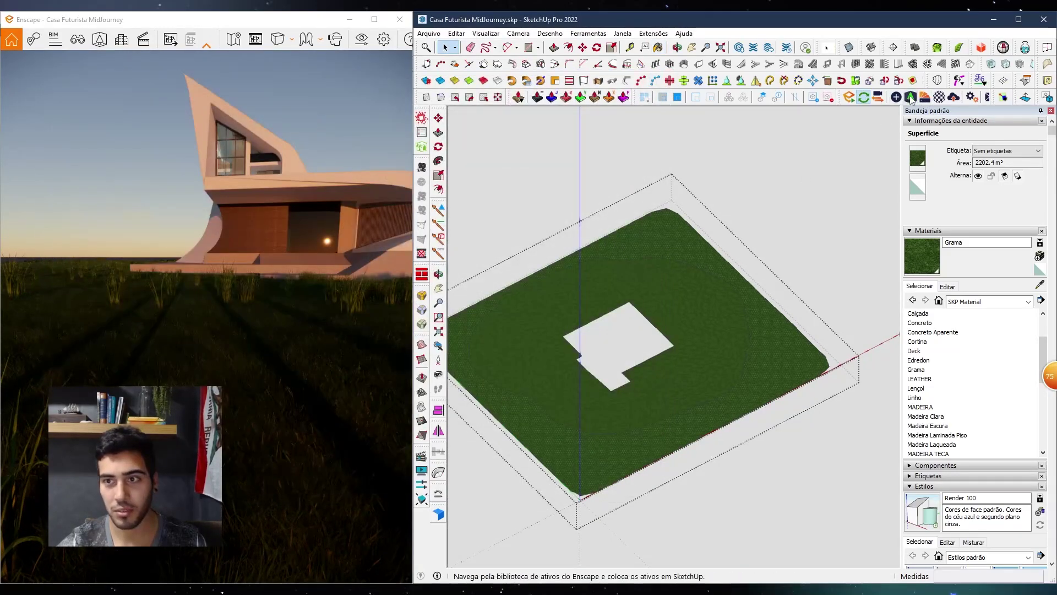
click(939, 98)
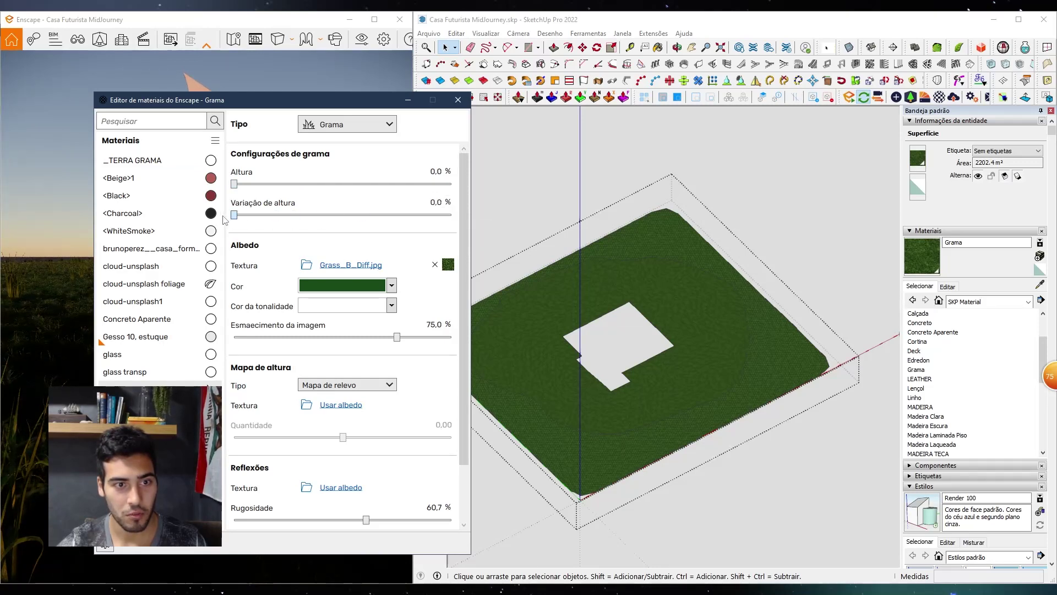
click(458, 100)
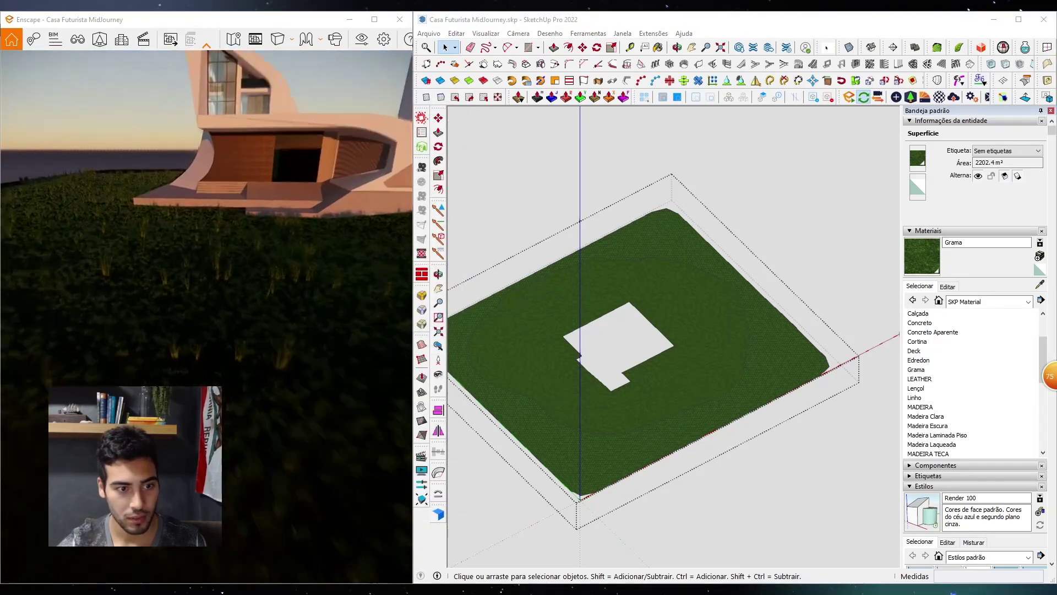
Walk through the Enscape scene to examine the lowered grass around the house
key(s)
key(d)
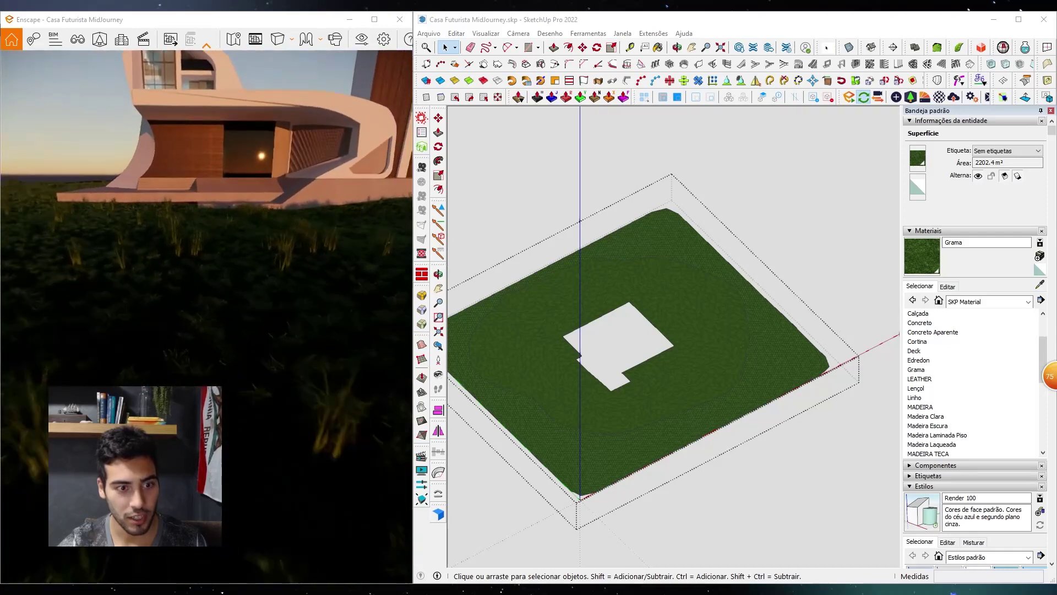
drag(267, 425, 342, 421)
key(w)
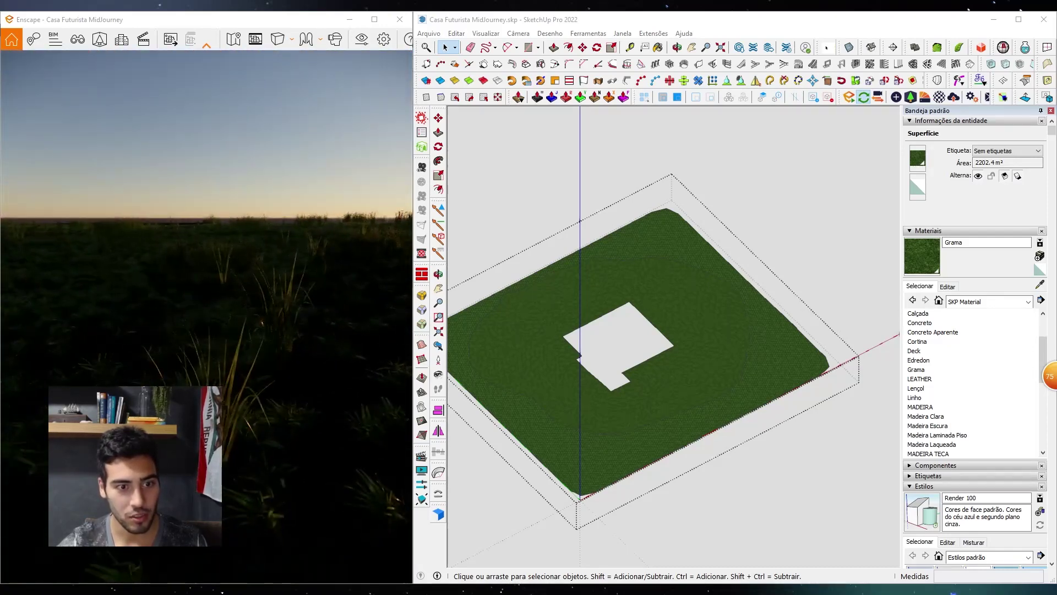
drag(266, 425, 204, 424)
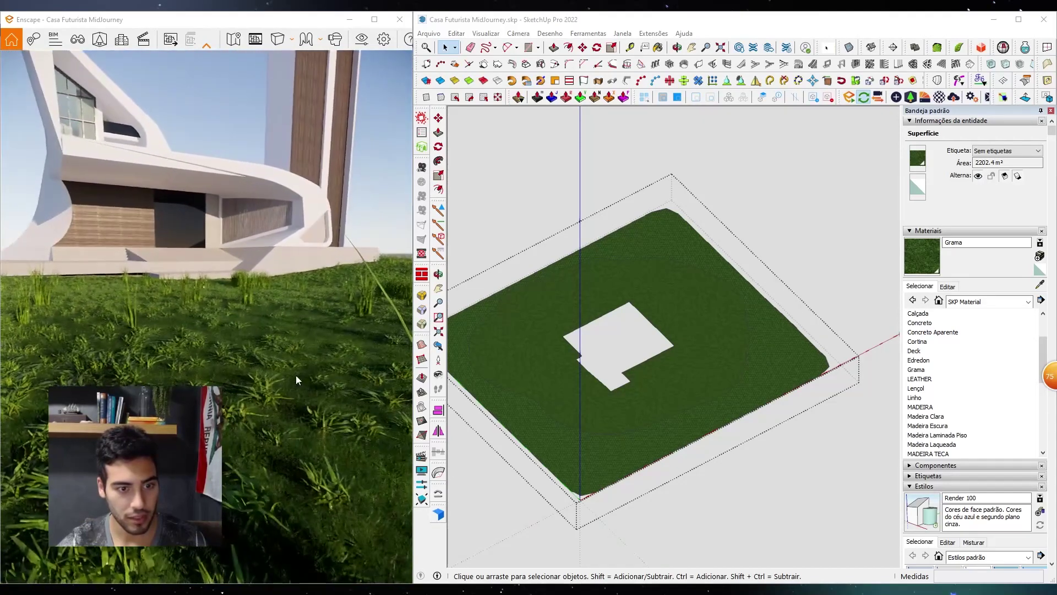
Recolour the Grama material in SketchUp with HLS values H 78, S 48 and L 25
scroll(506, 355, up, 4)
scroll(507, 354, up, 2)
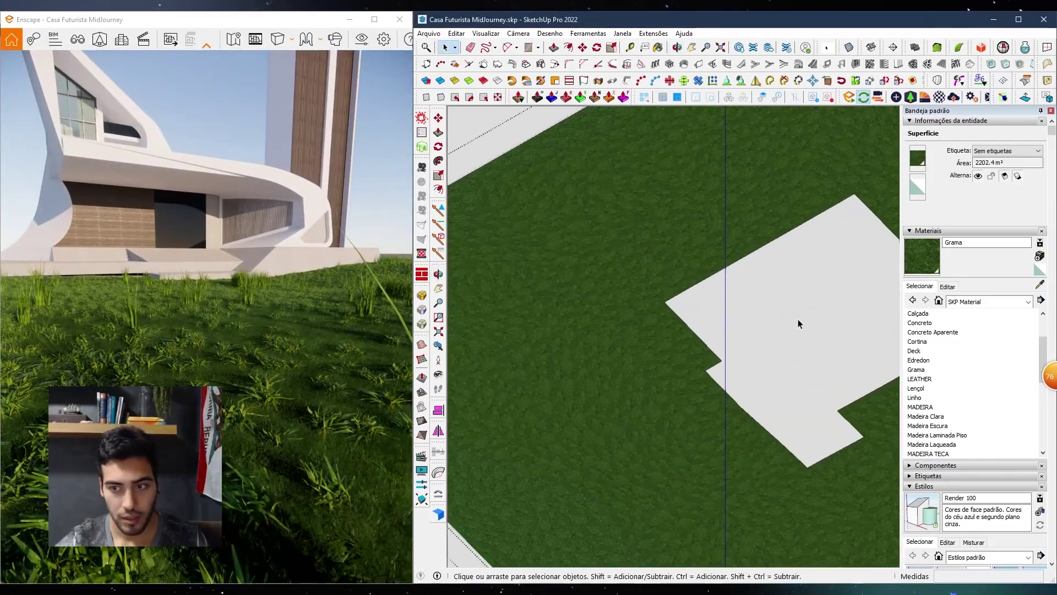
click(948, 287)
drag(302, 343, 298, 357)
key(s)
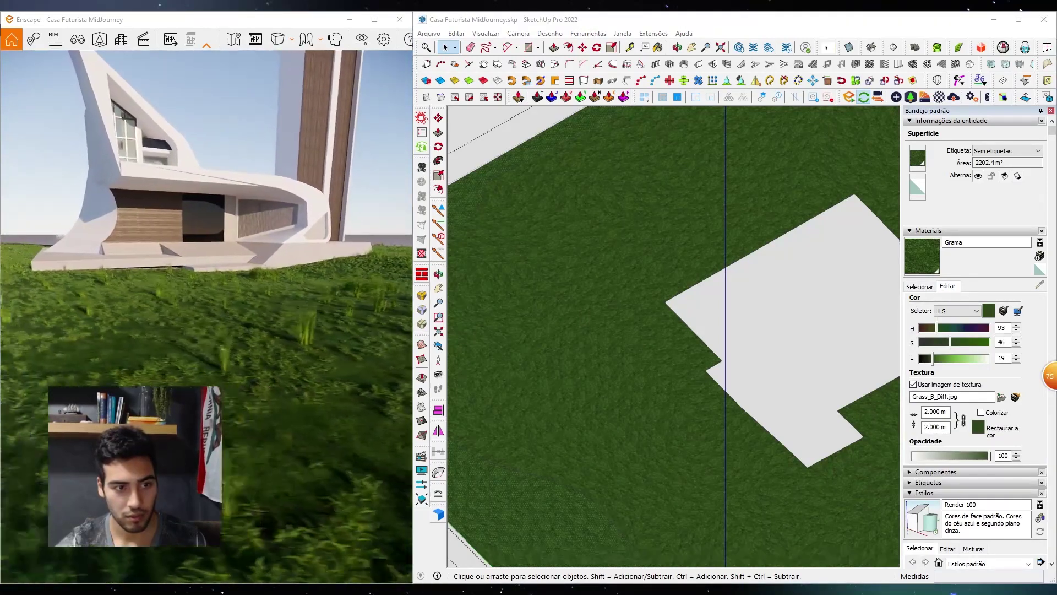
scroll(567, 359, down, 3)
middle_drag(567, 359, 612, 326)
scroll(611, 326, up, 10)
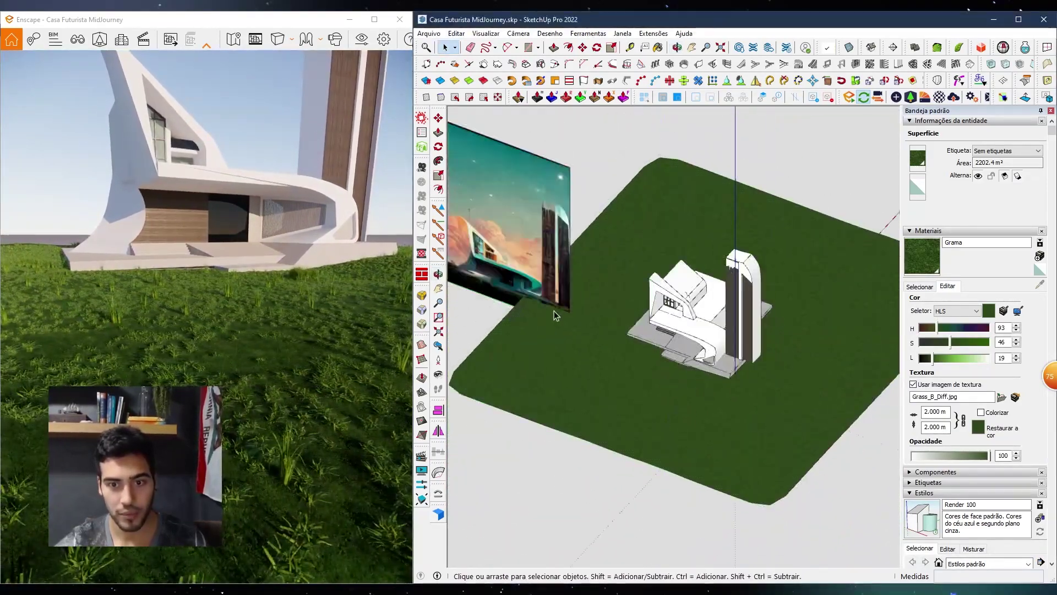
middle_drag(468, 259, 567, 241)
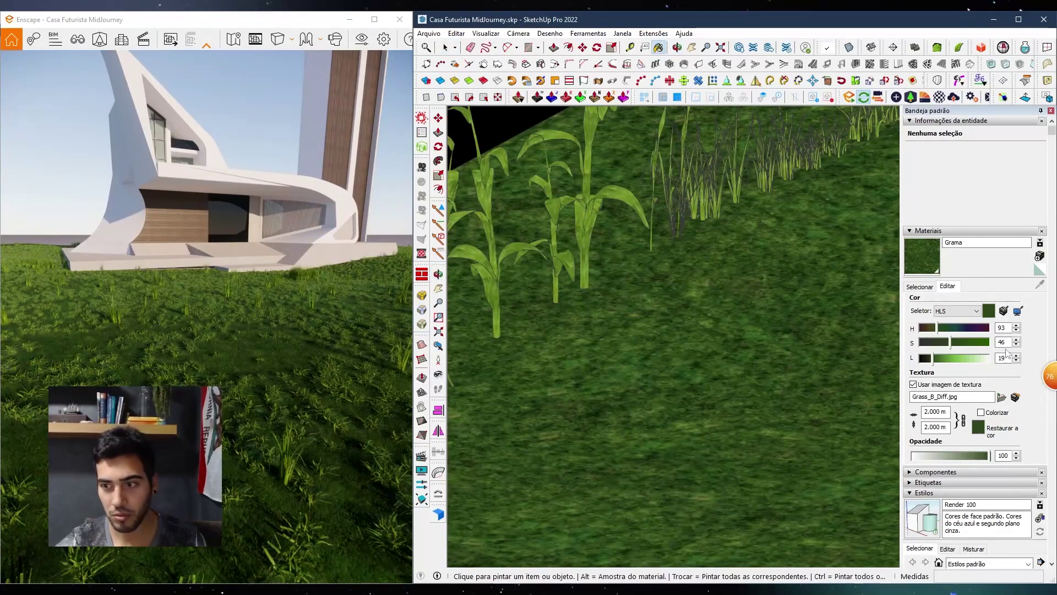
click(585, 236)
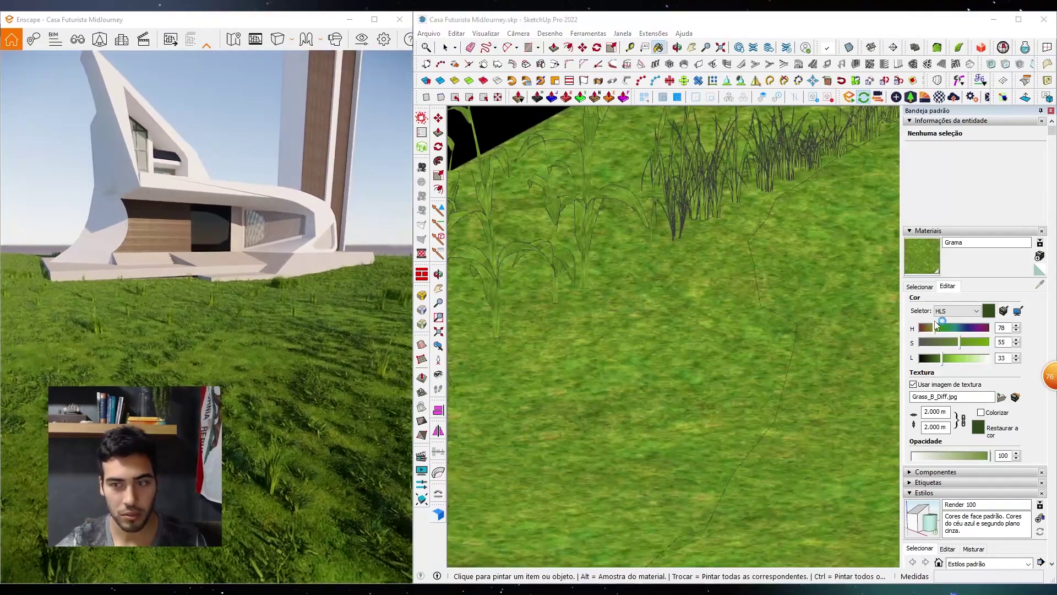
drag(957, 351, 951, 348)
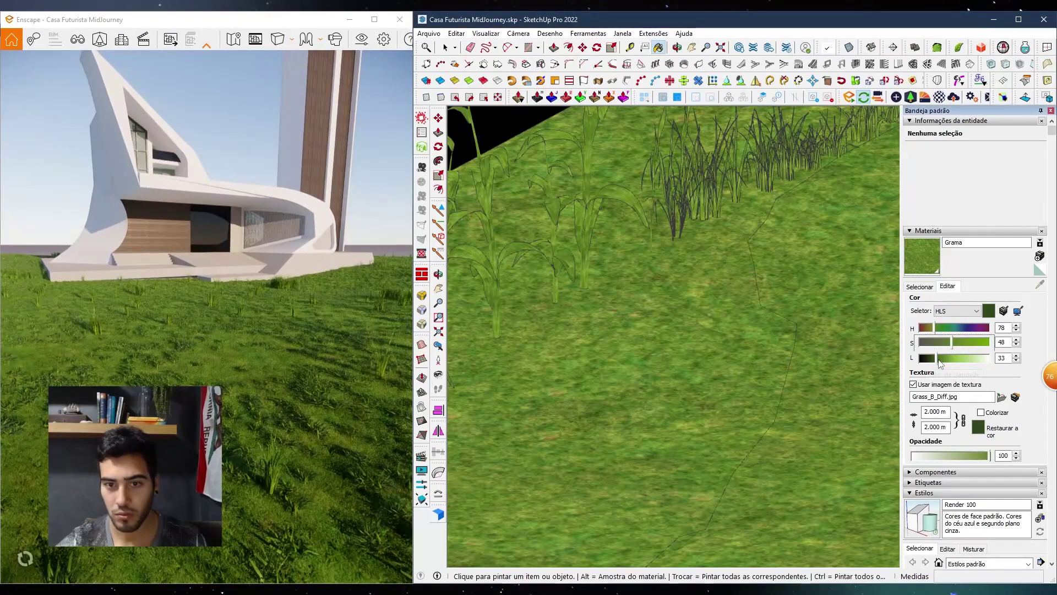
click(939, 359)
Move around the house in Enscape to examine the recoloured grass from far and near
scroll(408, 381, down, 5)
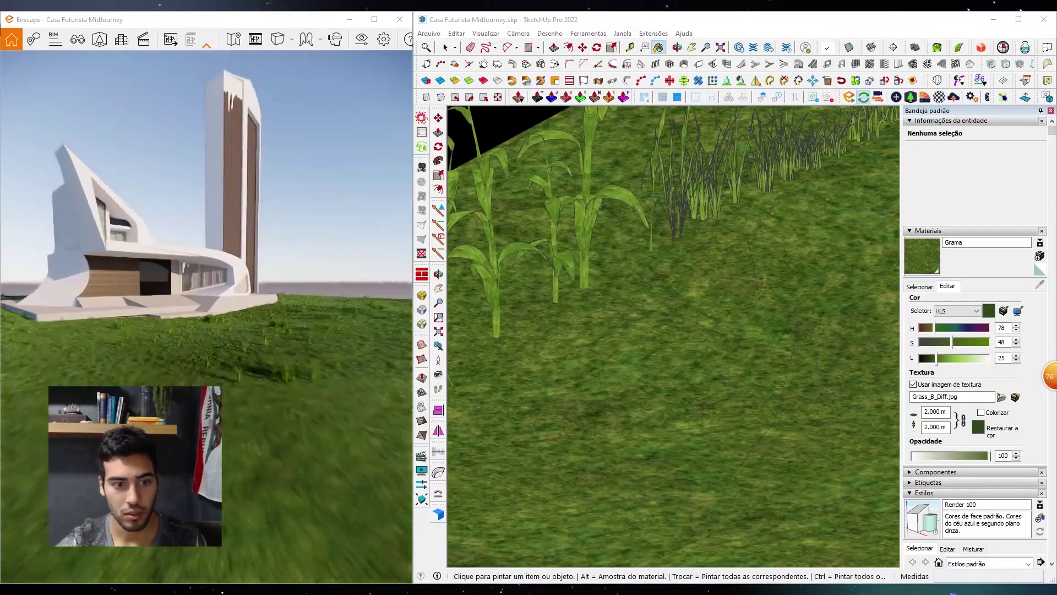
scroll(206, 248, up, 5)
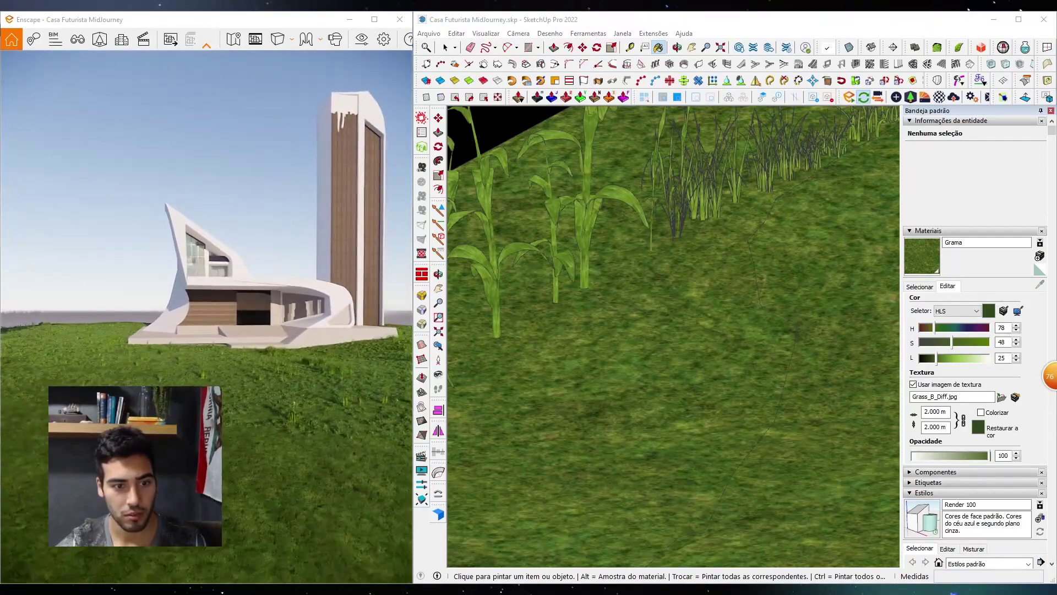
key(d)
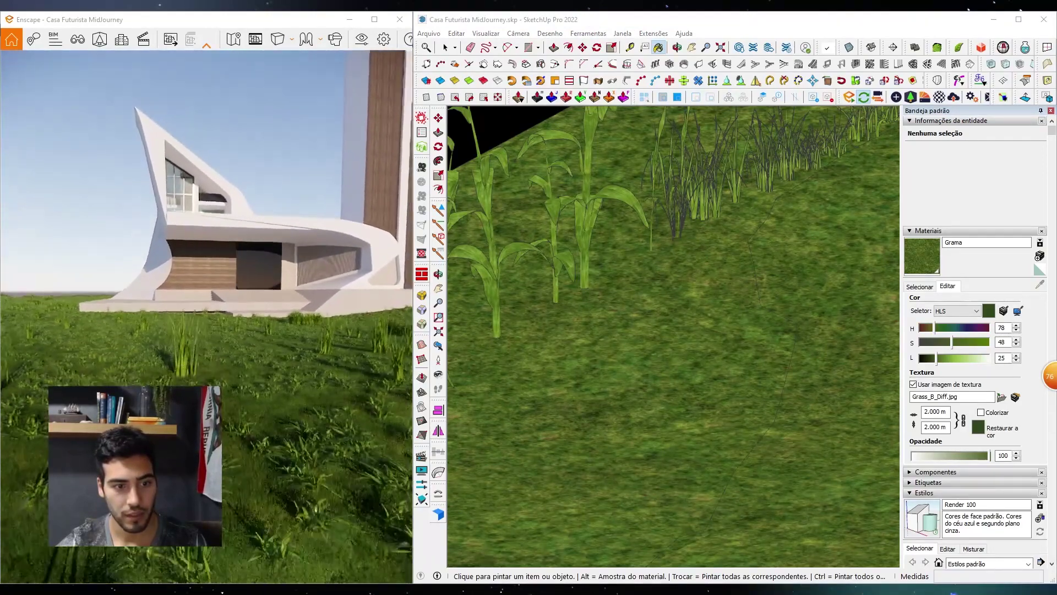
key(d)
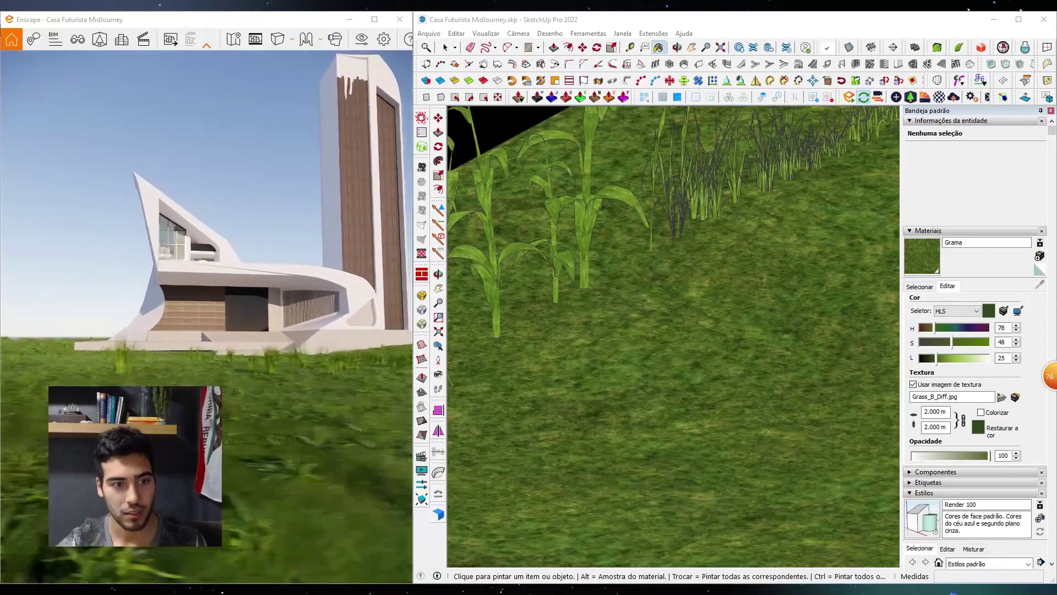
Shift the Enscape time of day to late afternoon and view the house and grass from several distances
key(i)
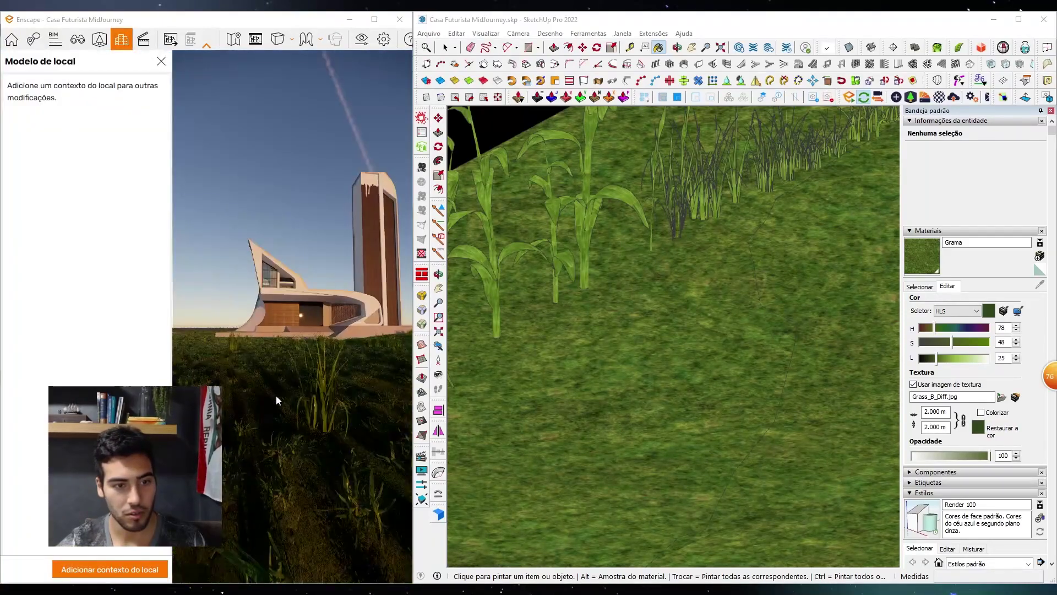
key(u)
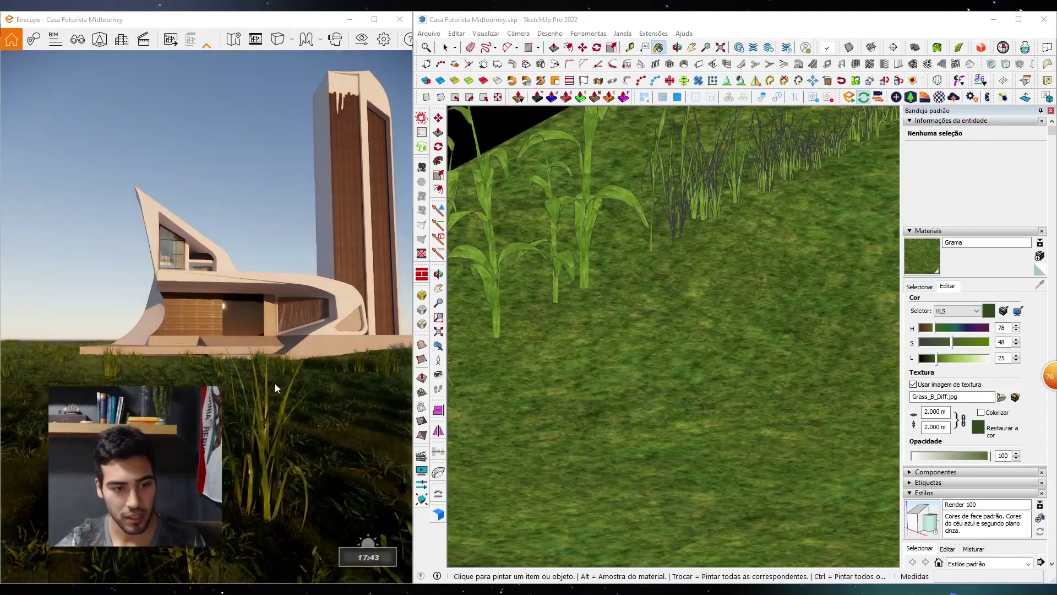
key(i)
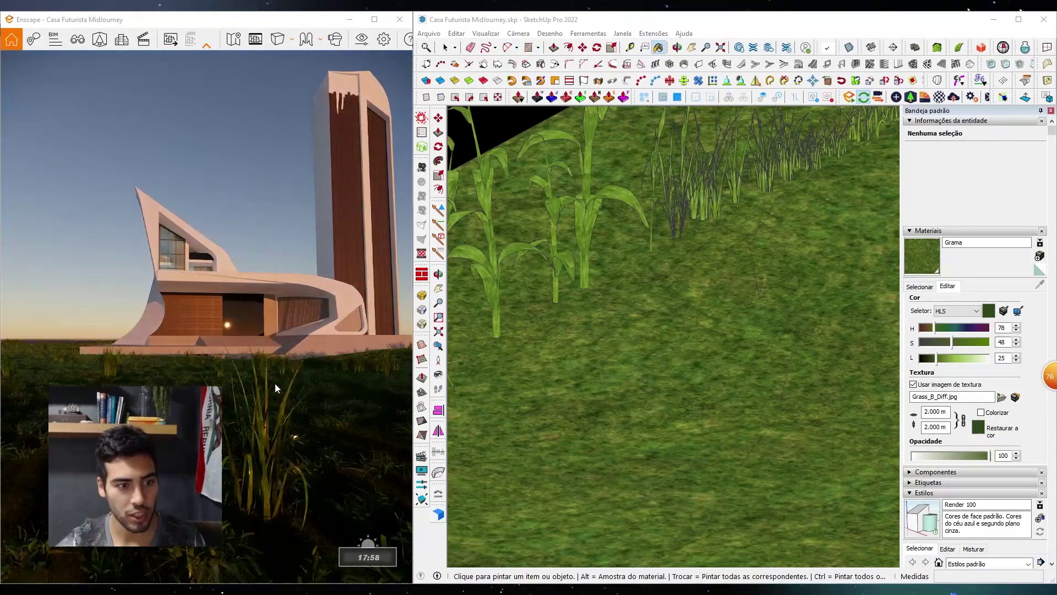
key(w)
drag(274, 384, 274, 402)
key(s)
key(e)
key(w)
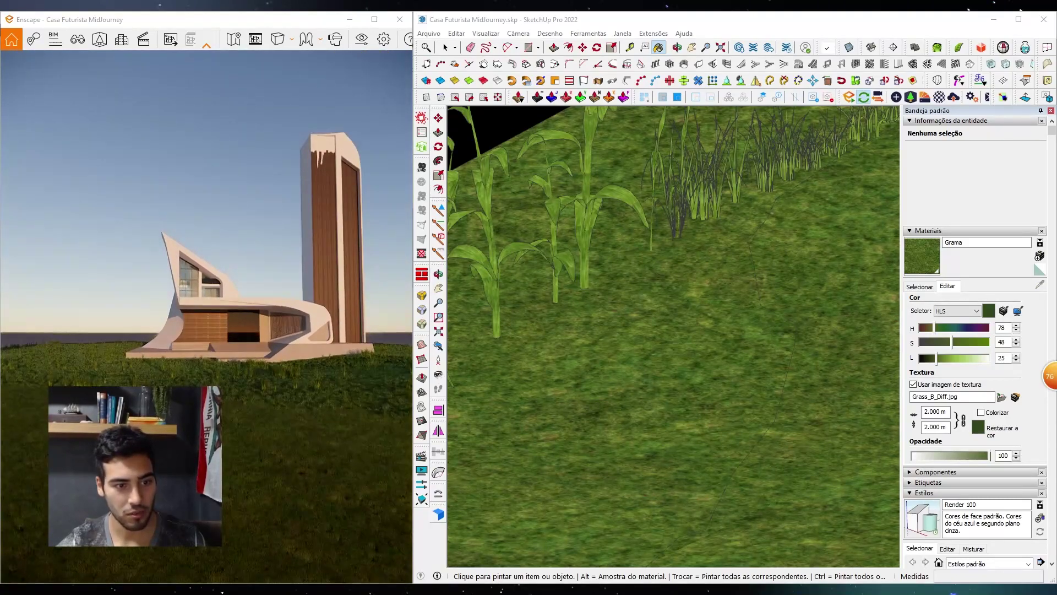
key(w)
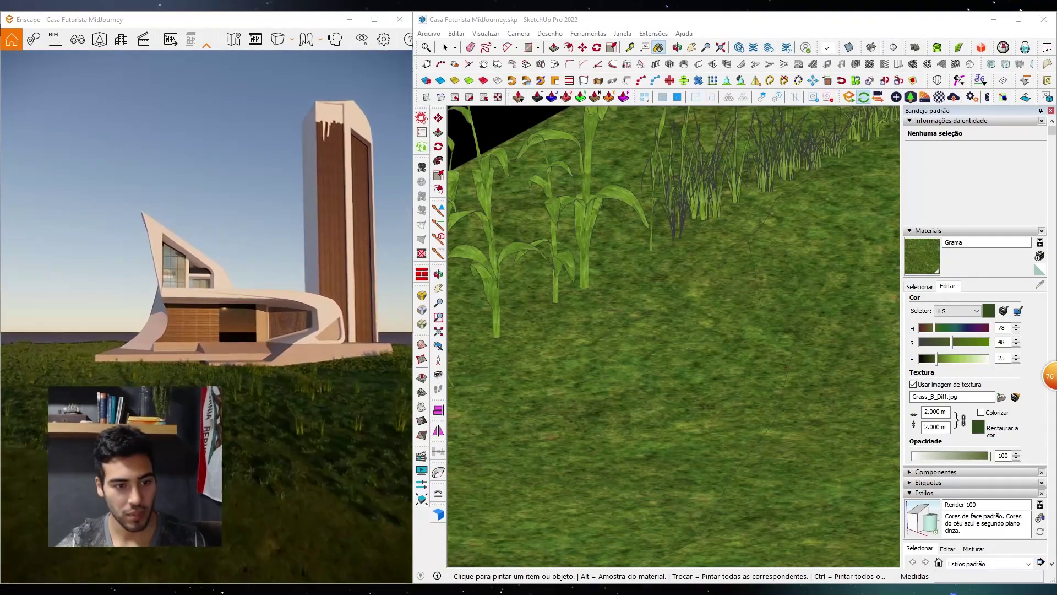
Back in SketchUp, select the terrain group and duplicate it in place
scroll(649, 394, down, 10)
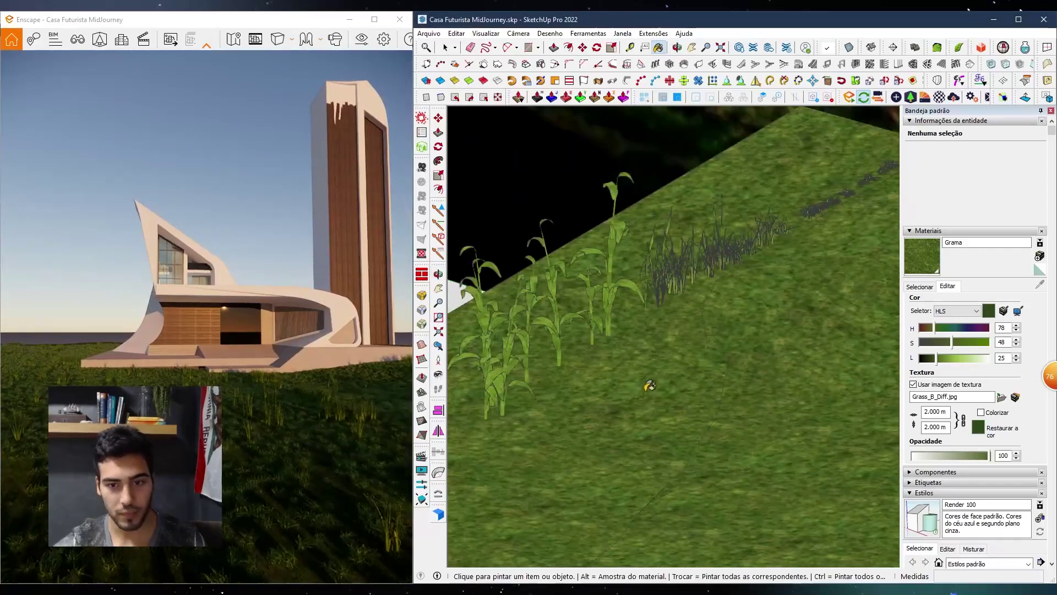
key(space)
scroll(659, 372, down, 3)
mouse_move(682, 385)
middle_down()
mouse_move(724, 406)
mouse_move(717, 423)
mouse_move(752, 396)
mouse_move(616, 358)
middle_up()
click(752, 395)
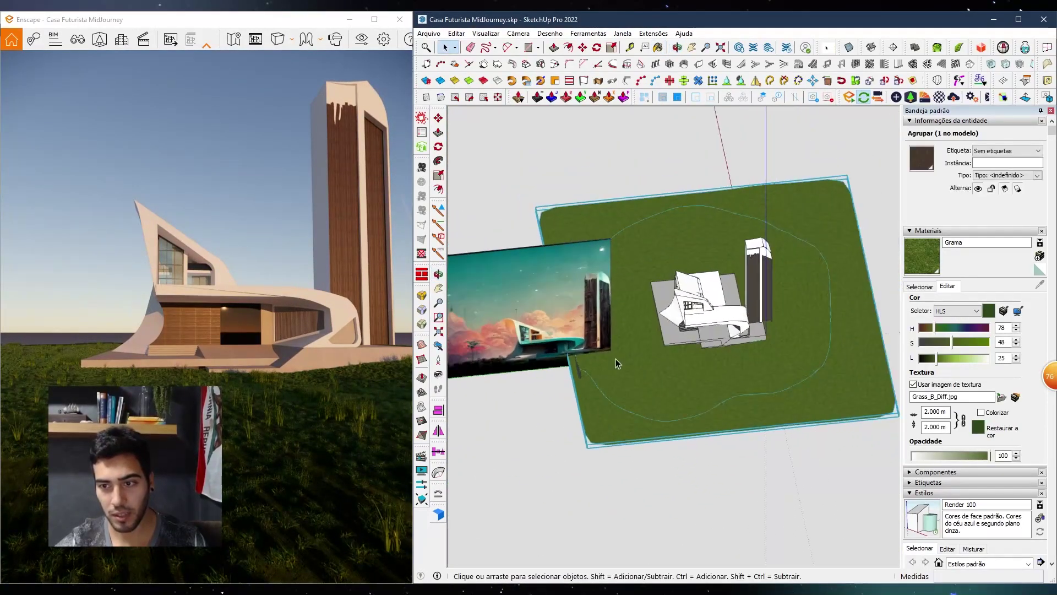
middle_drag(680, 378, 764, 370)
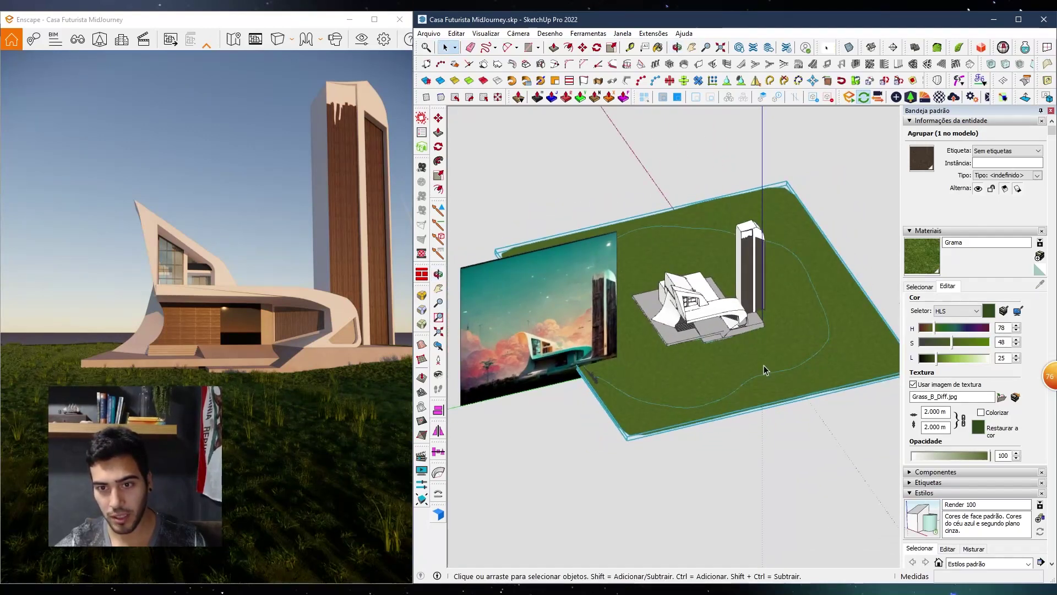
double_click(790, 360)
click(810, 362)
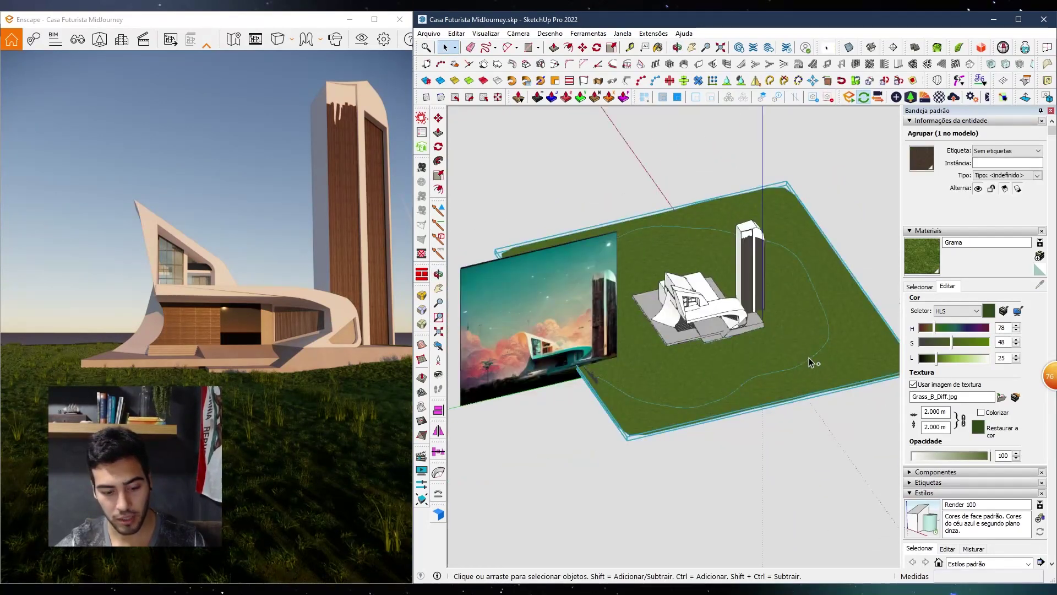
click(807, 361)
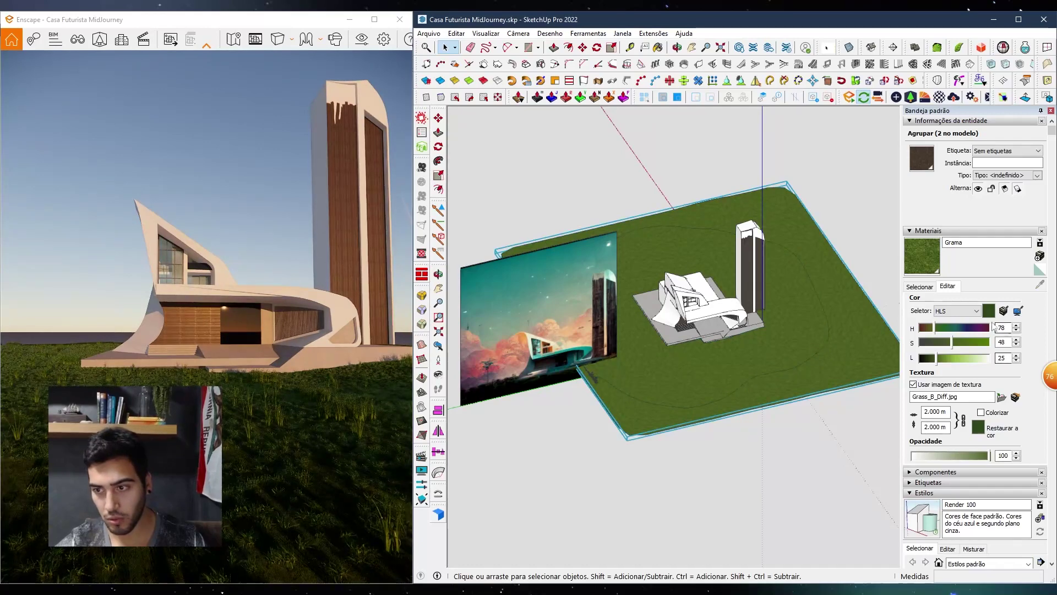
Choose the _TERRA GRAMA material from SKP Material and move the terrain copy up 1 m
click(918, 287)
scroll(981, 323, up, 2)
click(938, 324)
middle_drag(801, 333, 807, 337)
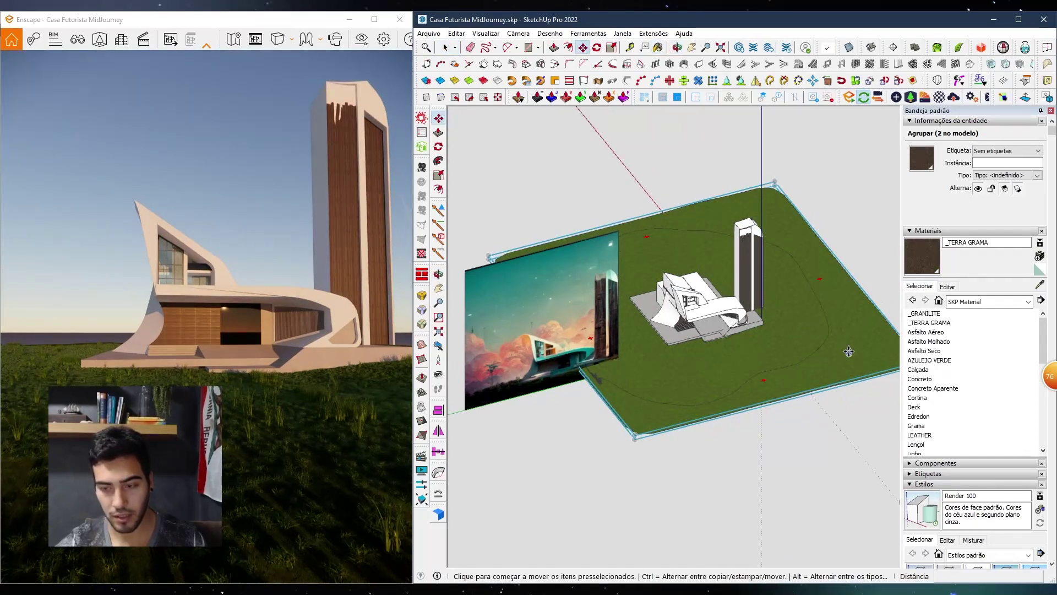
click(848, 352)
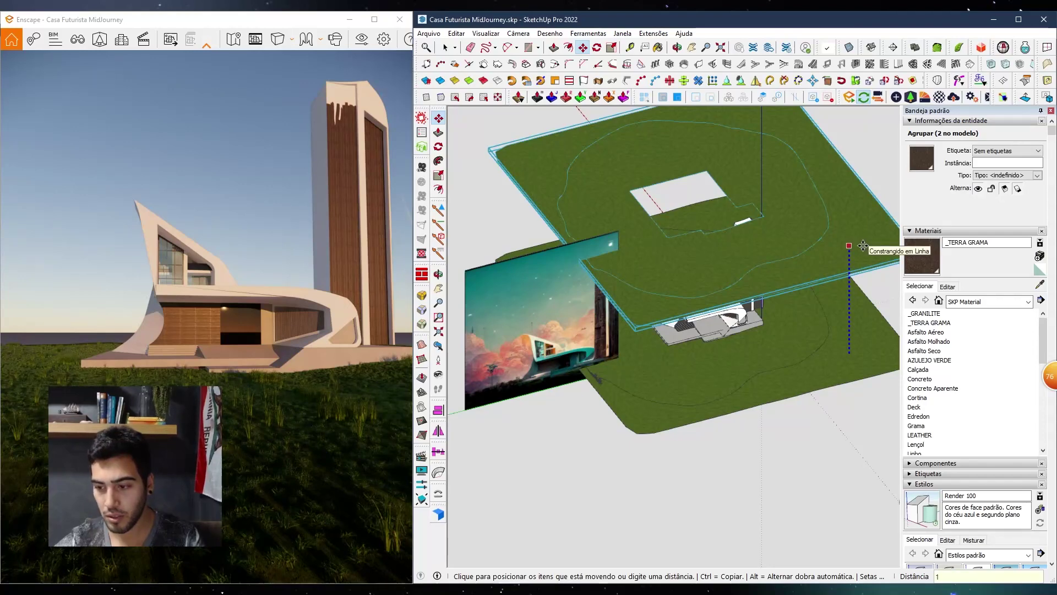
key(Return)
Inside the raised terrain copy, paint all the geometry with _TERRA GRAMA and leave the group
key(space)
double_click(845, 298)
key(ctrl+a)
key(b)
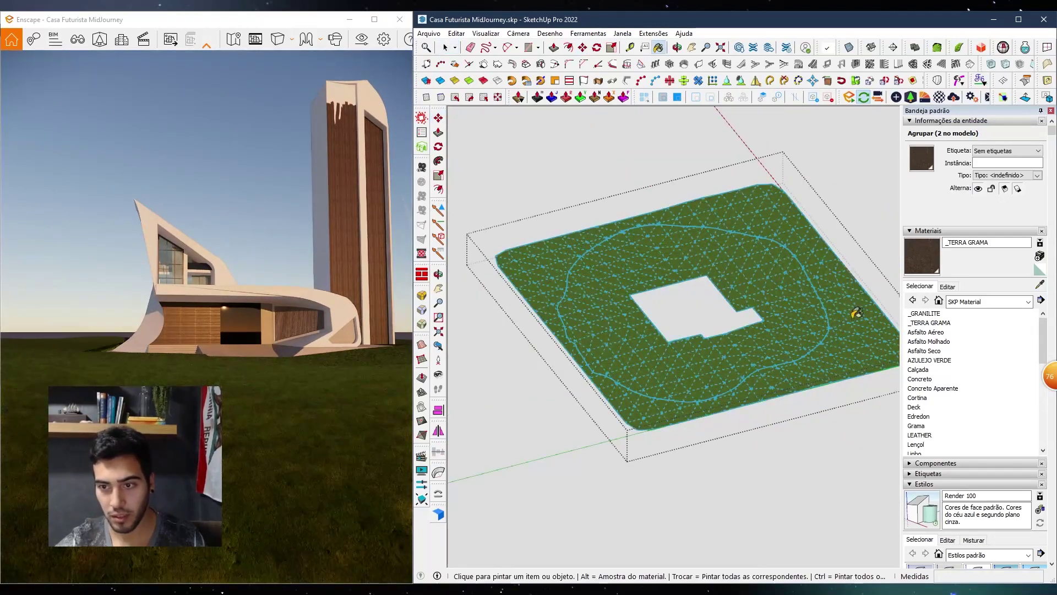
click(856, 313)
key(space)
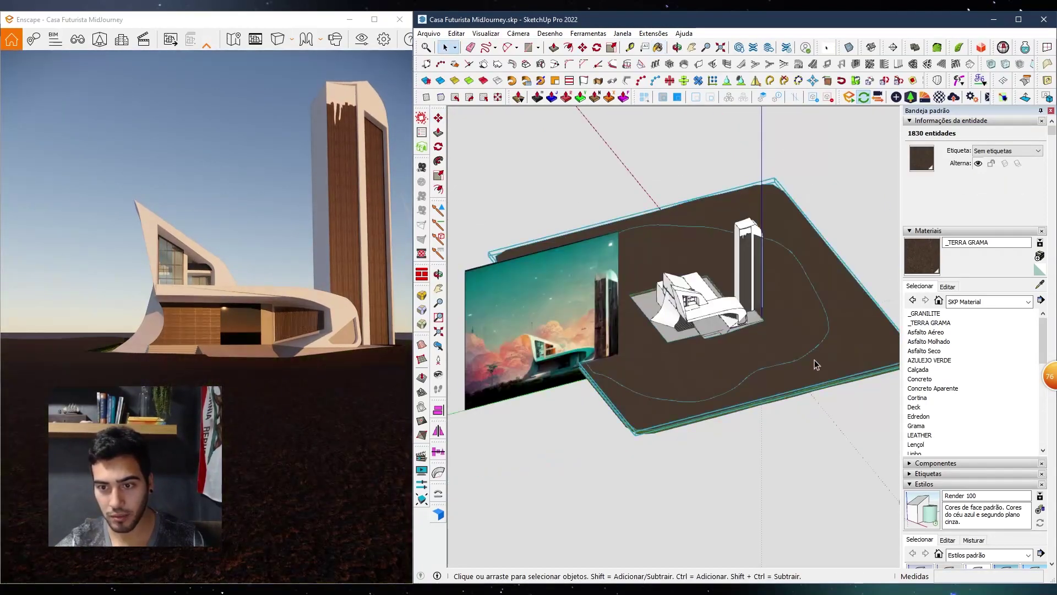
scroll(814, 359, up, 1)
key(Escape)
Move the _TERRA GRAMA terrain copy back down by 1 m
click(851, 331)
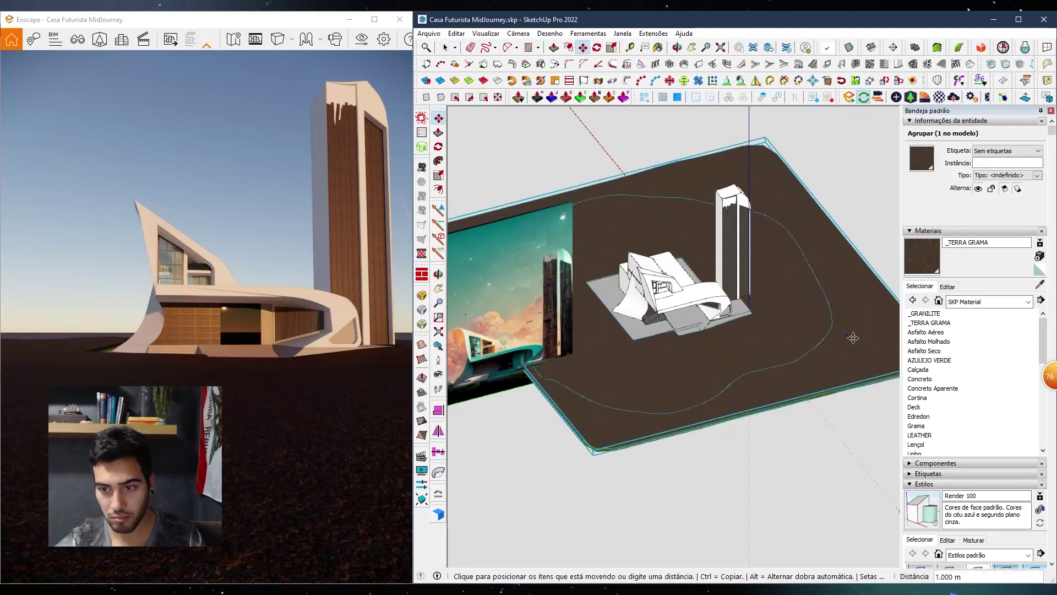
text(1)
key(Return)
key(space)
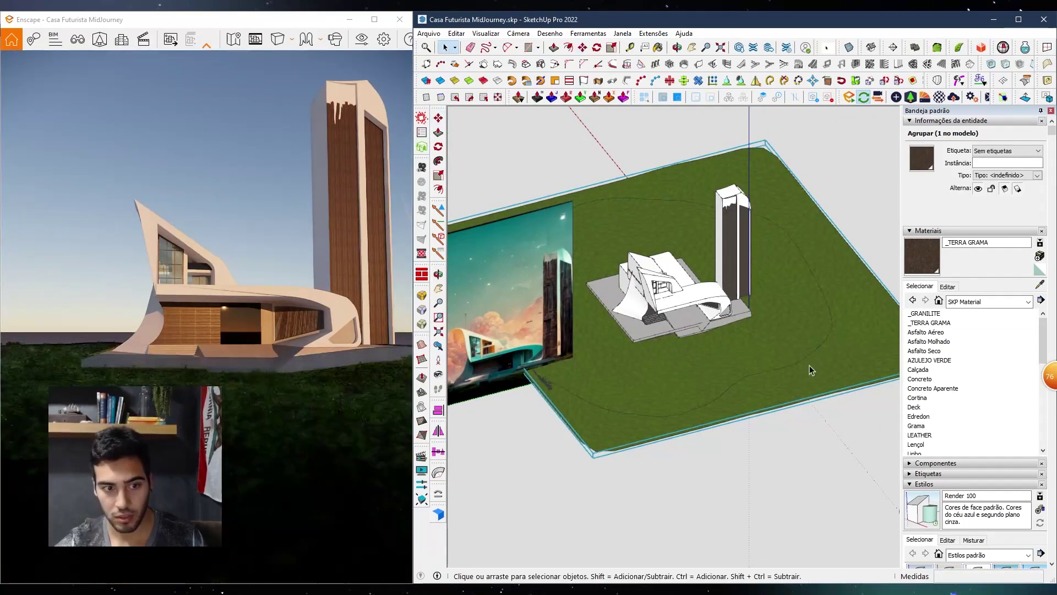
Examine the stacked terrain surfaces around the house and undo the last edits
mouse_move(642, 437)
middle_down()
mouse_move(590, 466)
mouse_move(685, 231)
mouse_move(626, 373)
mouse_move(659, 337)
mouse_move(630, 488)
mouse_move(642, 512)
middle_up()
double_click(685, 230)
triple_click(685, 229)
scroll(633, 376, down, 3)
click(658, 339)
scroll(656, 447, up, 3)
click(657, 464)
key(ctrl+z)
click(657, 463)
key(ctrl+z)
key(ctrl+z)
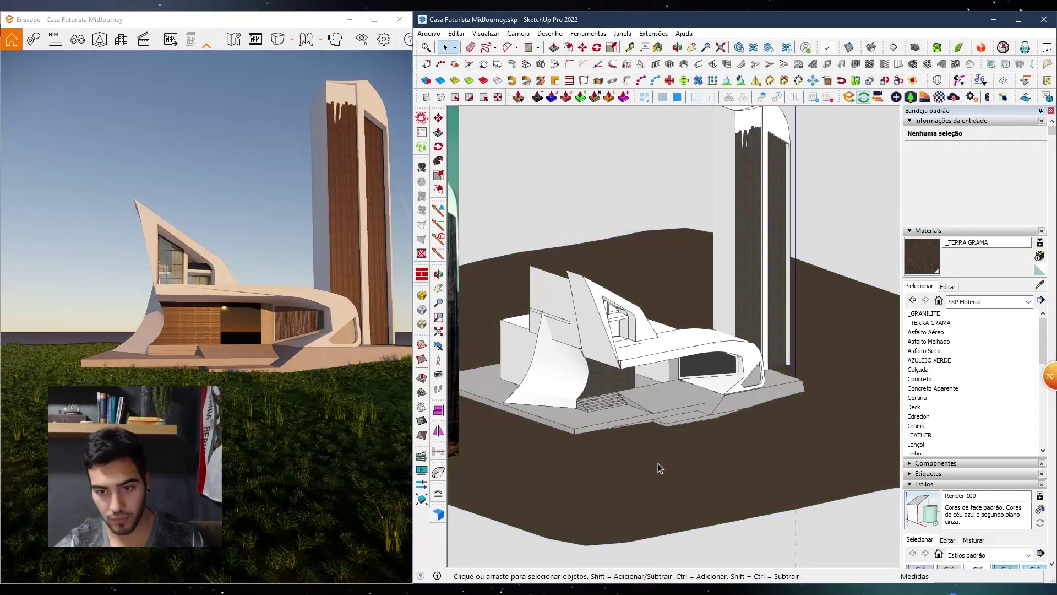
Inspect the _TERRA GRAMA terrain group around the house and the surface inside it
click(658, 464)
scroll(659, 462, down, 2)
middle_drag(666, 462, 659, 486)
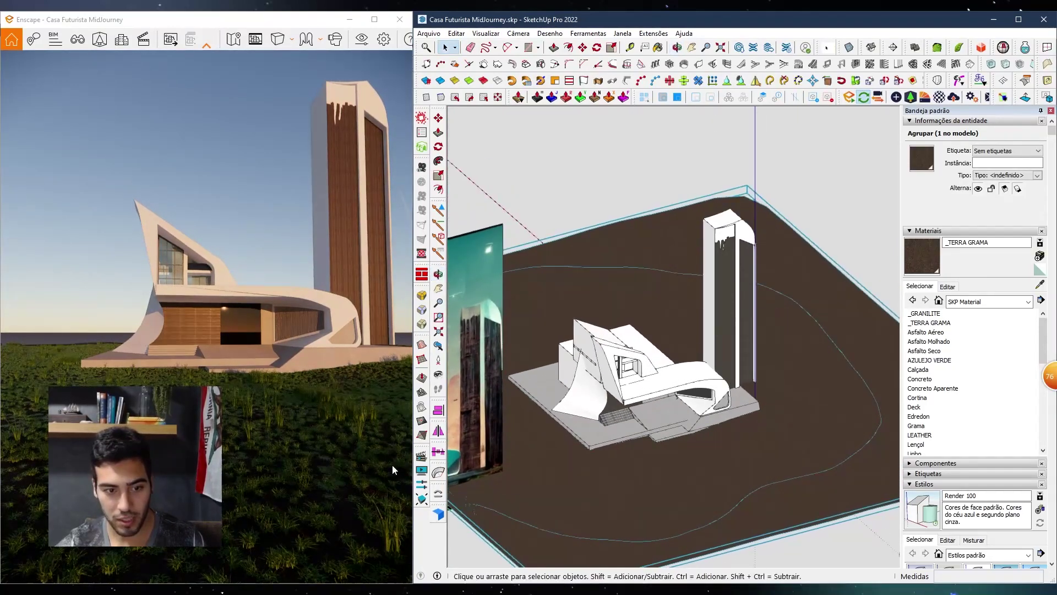
double_click(636, 491)
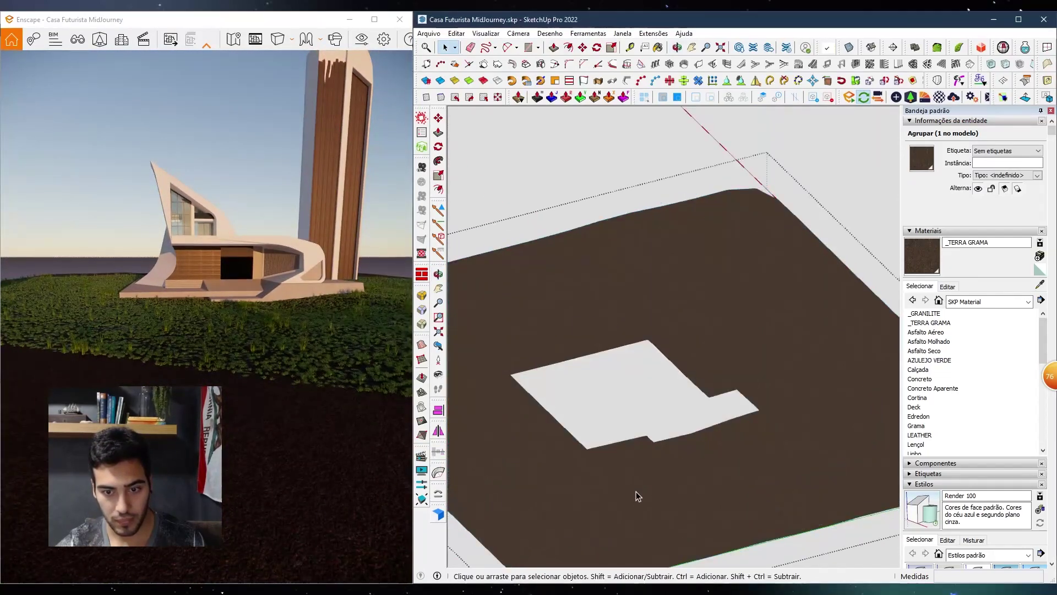
scroll(636, 491, up, 3)
click(657, 471)
scroll(644, 452, down, 4)
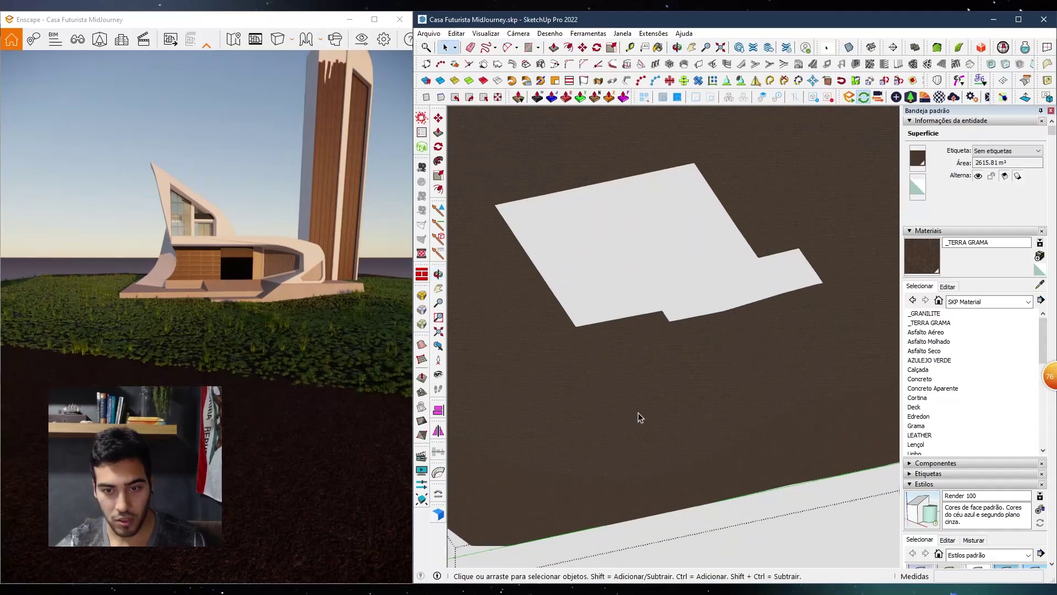
key(Escape)
key(Escape)
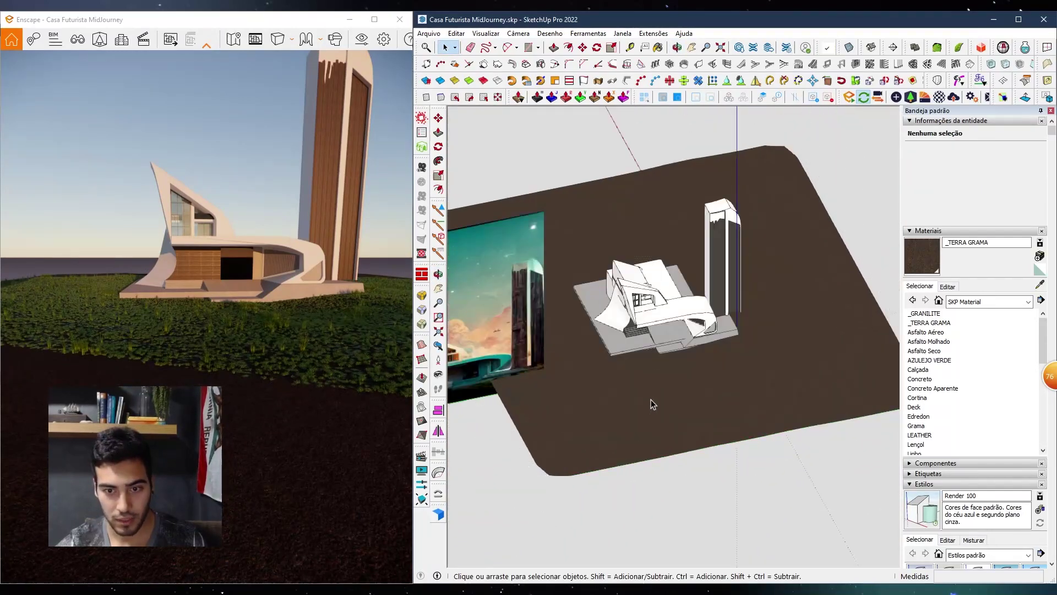
click(635, 423)
key(s)
key(space)
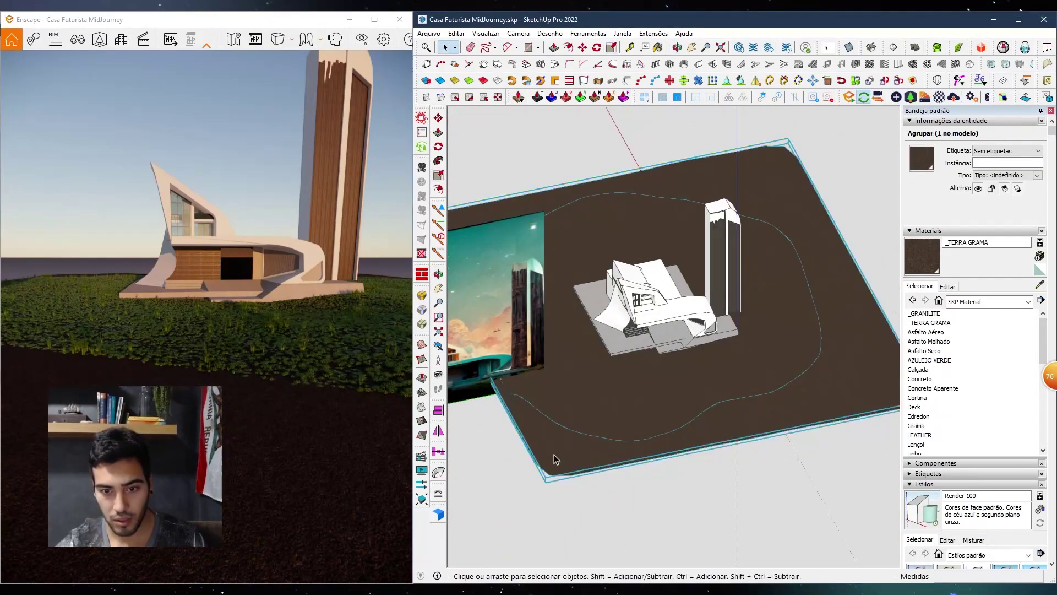
Inside the _TERRA GRAMA terrain group, draw a small separate rectangle just beyond the terrain's near corner and leave the group
double_click(554, 454)
scroll(554, 454, up, 3)
key(t)
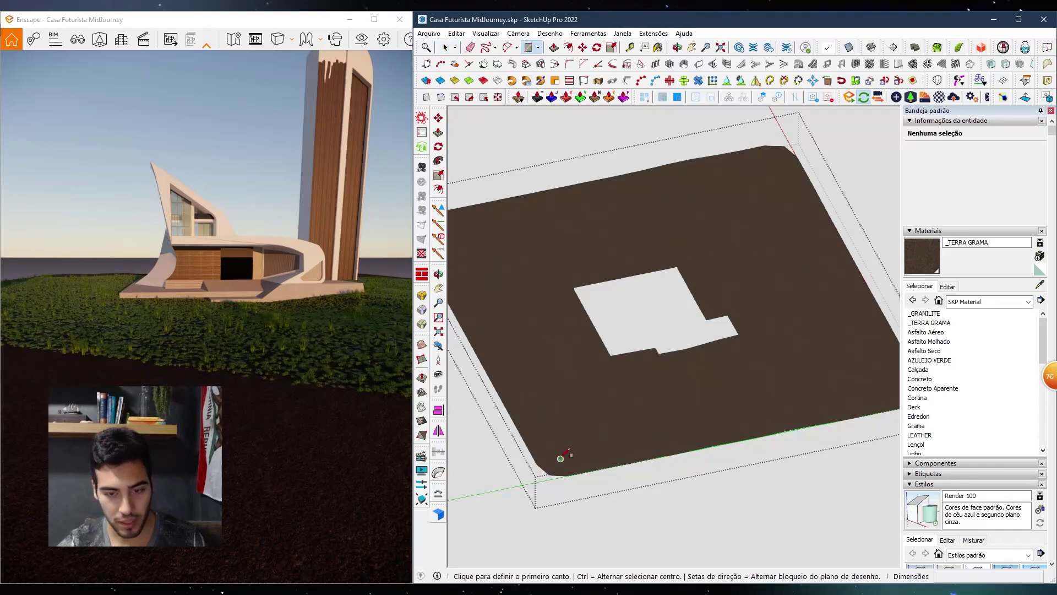
key(space)
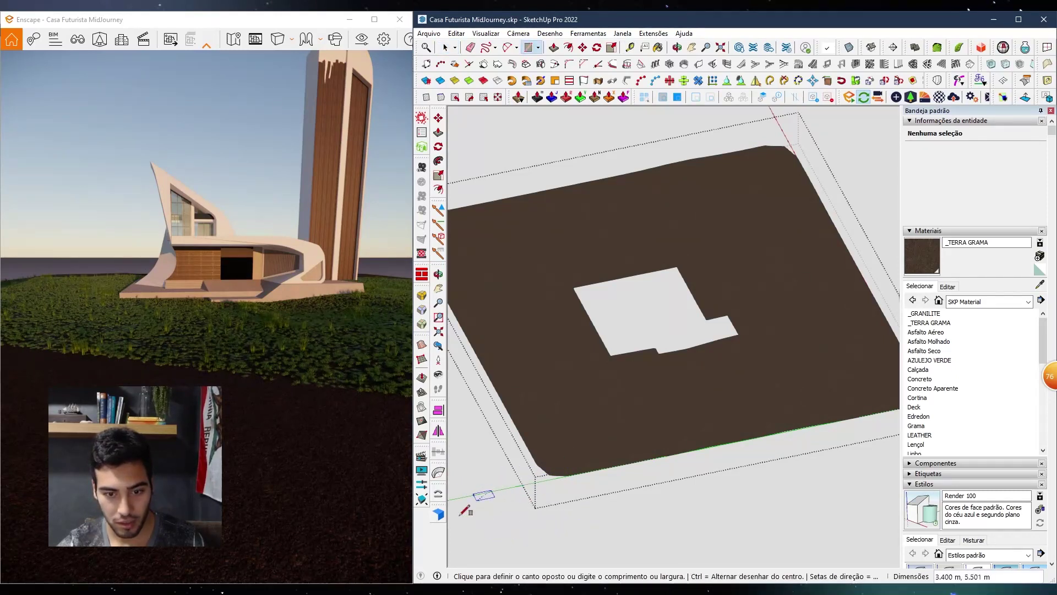
click(453, 541)
key(space)
click(579, 492)
scroll(639, 433, down, 2)
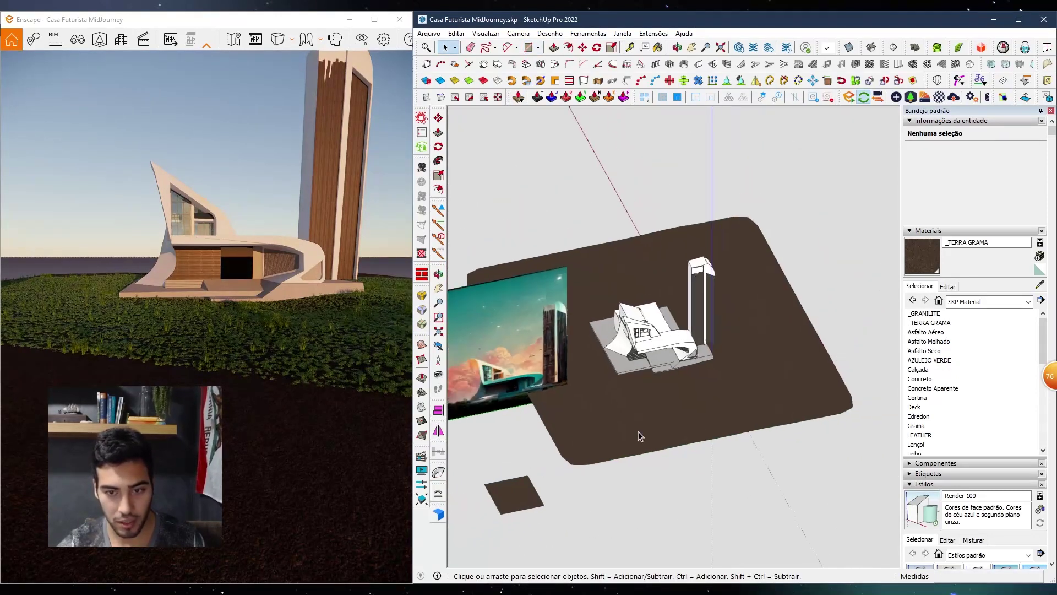
Unhide the Grama terrain surface around the house
click(456, 34)
mouse_move(550, 206)
click(669, 215)
scroll(601, 445, up, 1)
scroll(602, 445, up, 1)
Open the _TERRA GRAMA terrain group and sculpt its surface in front of the house with a brush radius of about 3 m
double_click(681, 399)
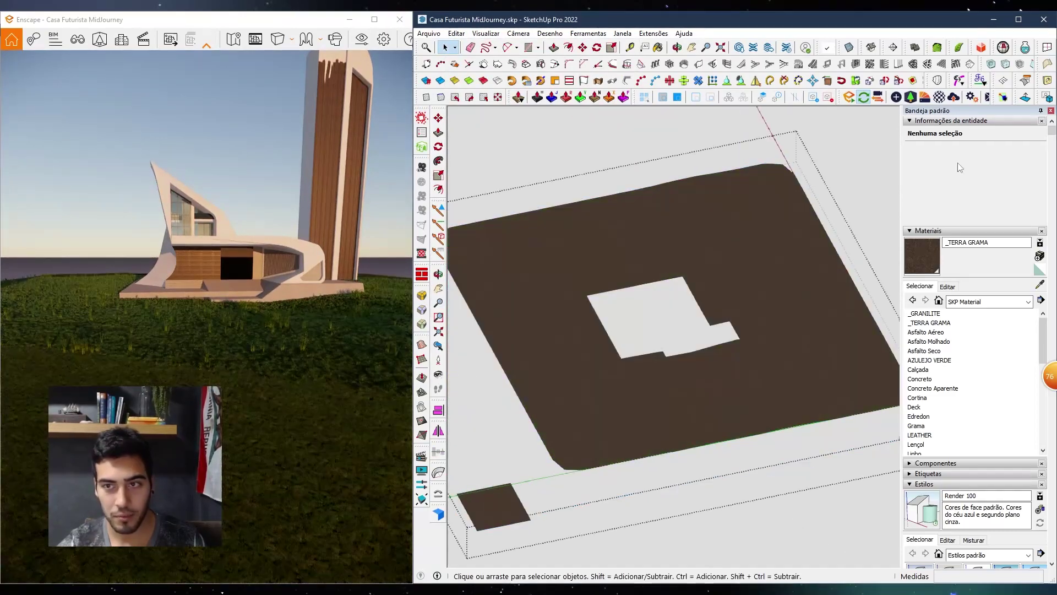
click(1020, 21)
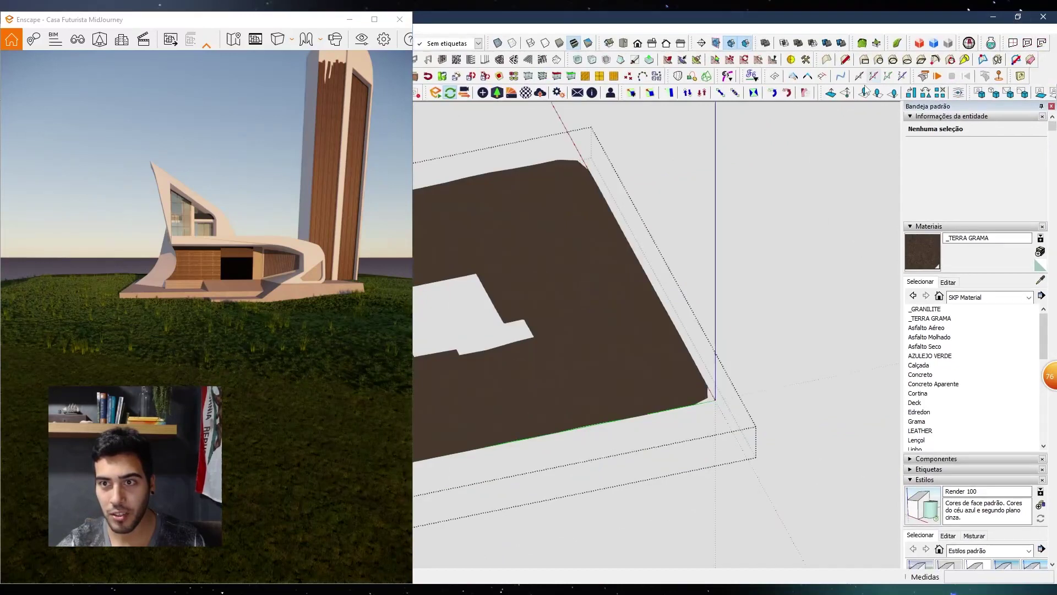
shift+middle_drag(730, 110, 793, 184)
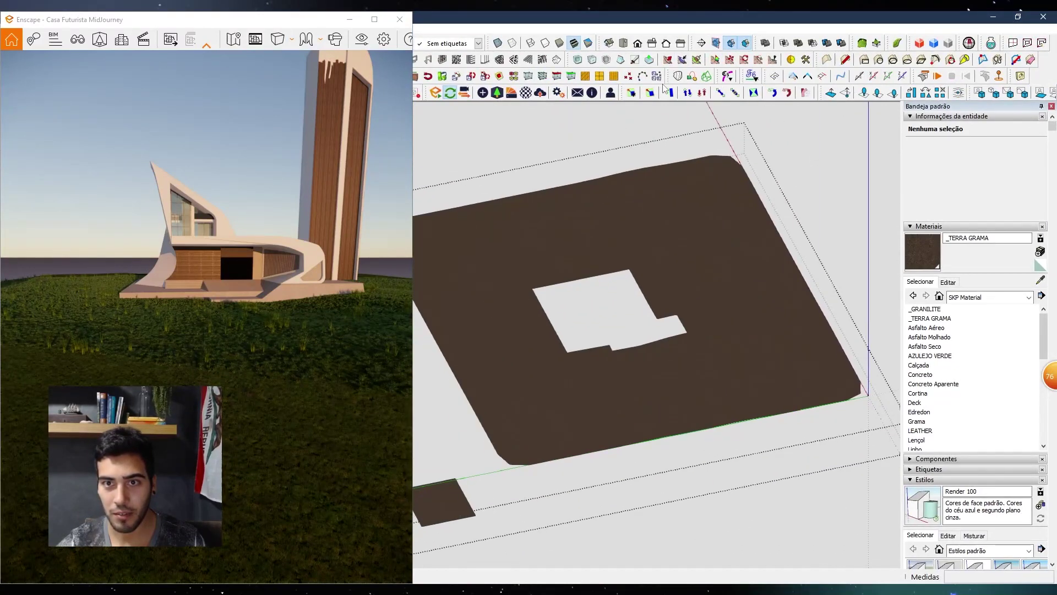
mouse_move(577, 448)
middle_down()
mouse_move(649, 418)
mouse_move(668, 460)
middle_up()
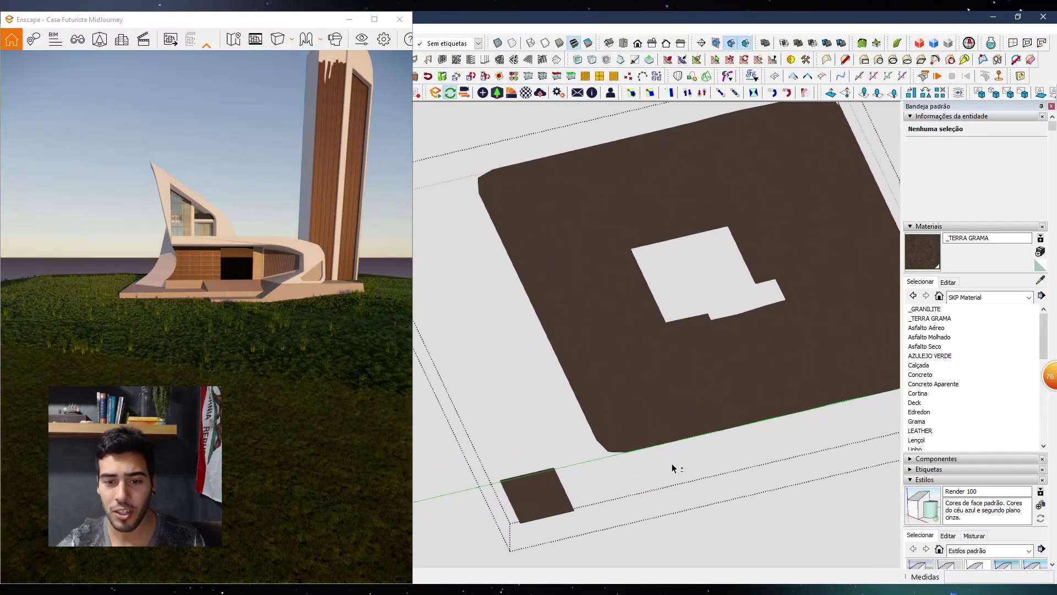
mouse_move(852, 137)
middle_down()
mouse_move(745, 196)
mouse_move(736, 169)
middle_up()
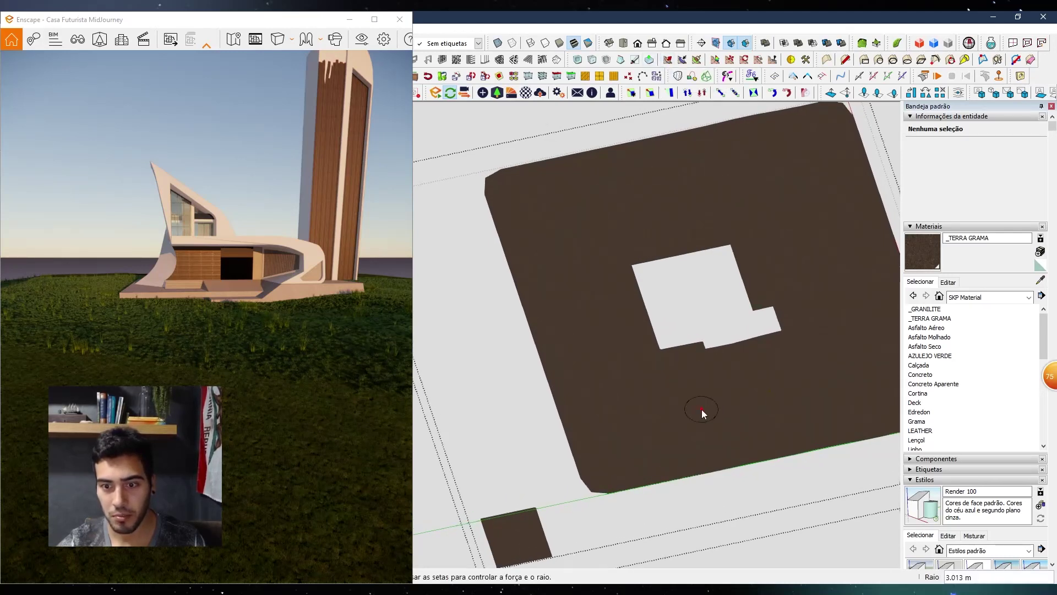
scroll(702, 408, up, 6)
scroll(650, 346, down, 2)
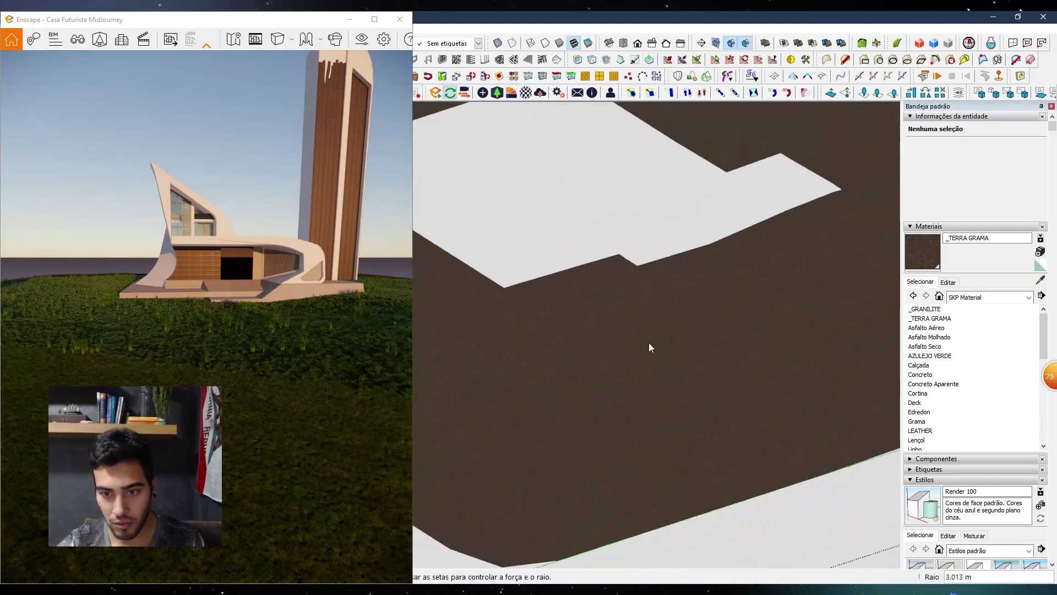
scroll(646, 356, up, 2)
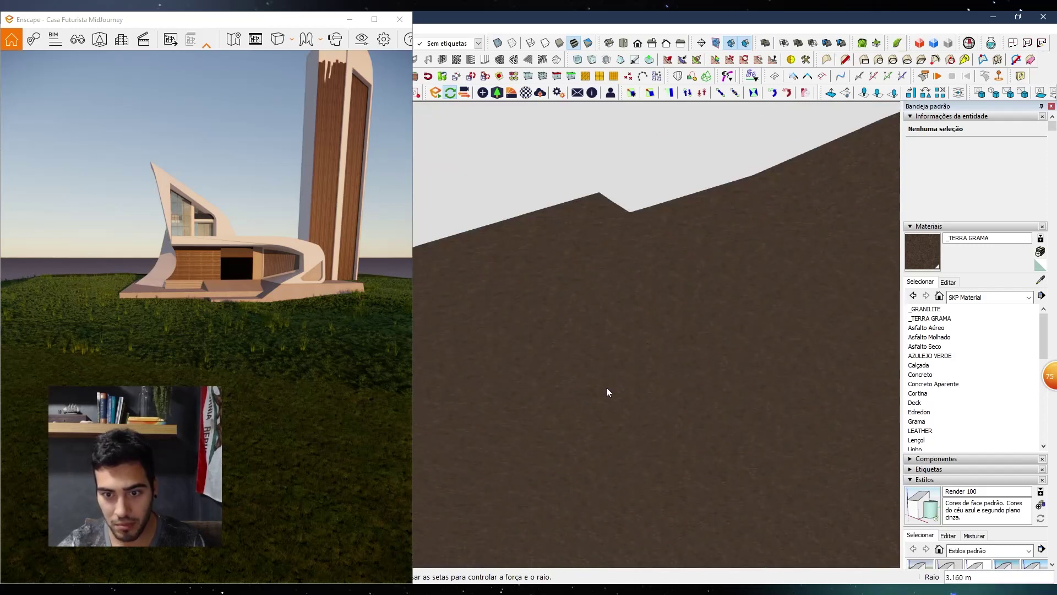
scroll(663, 407, down, 2)
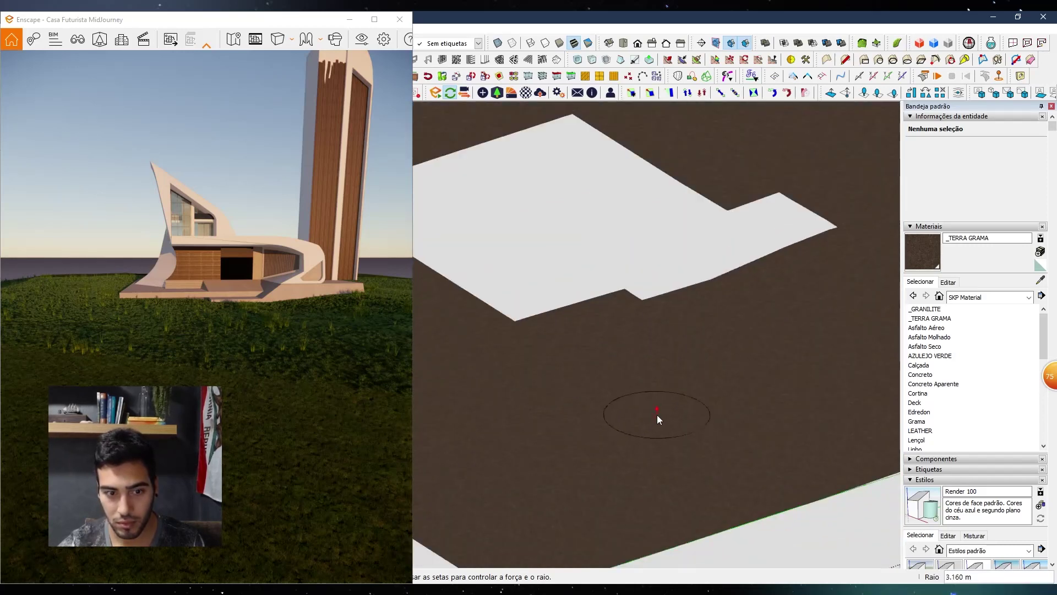
scroll(657, 415, down, 2)
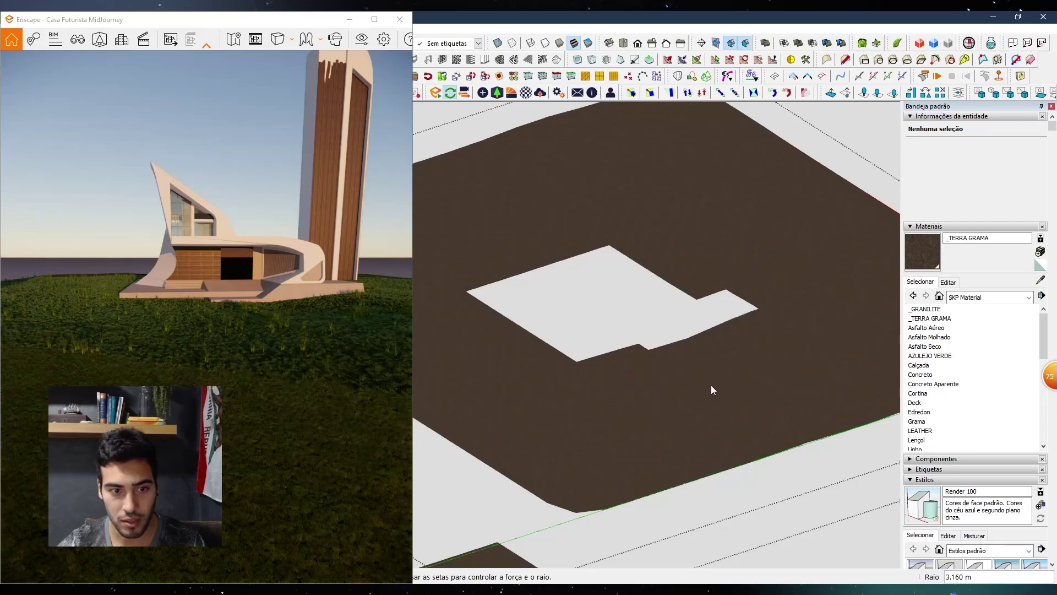
Sculpt further bare-earth patches of the _TERRA GRAMA terrain around the house with a 3.16 m brush radius, checking them in the render
scroll(218, 318, up, 5)
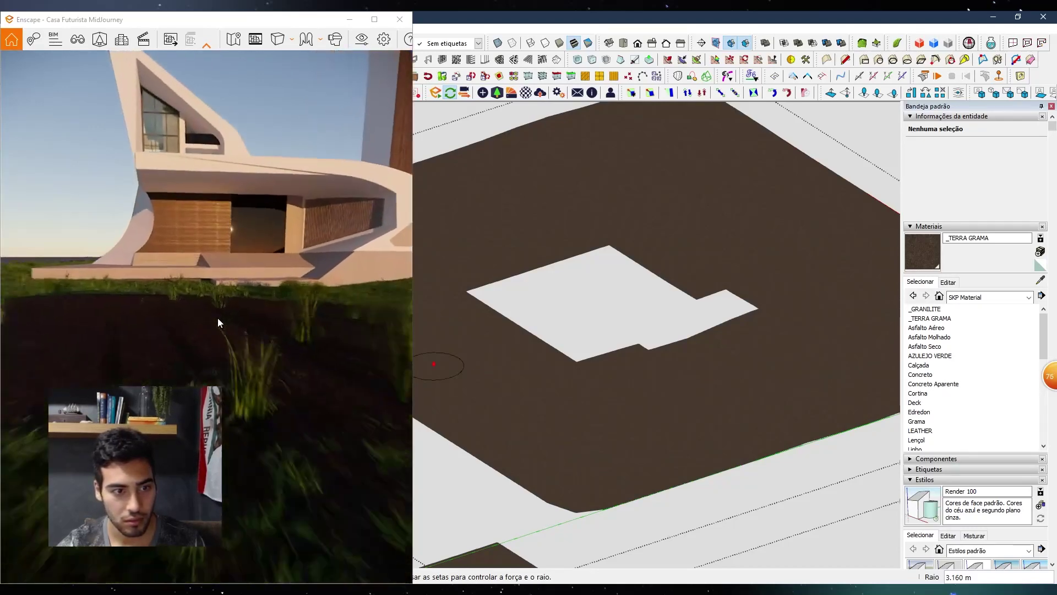
scroll(192, 327, up, 3)
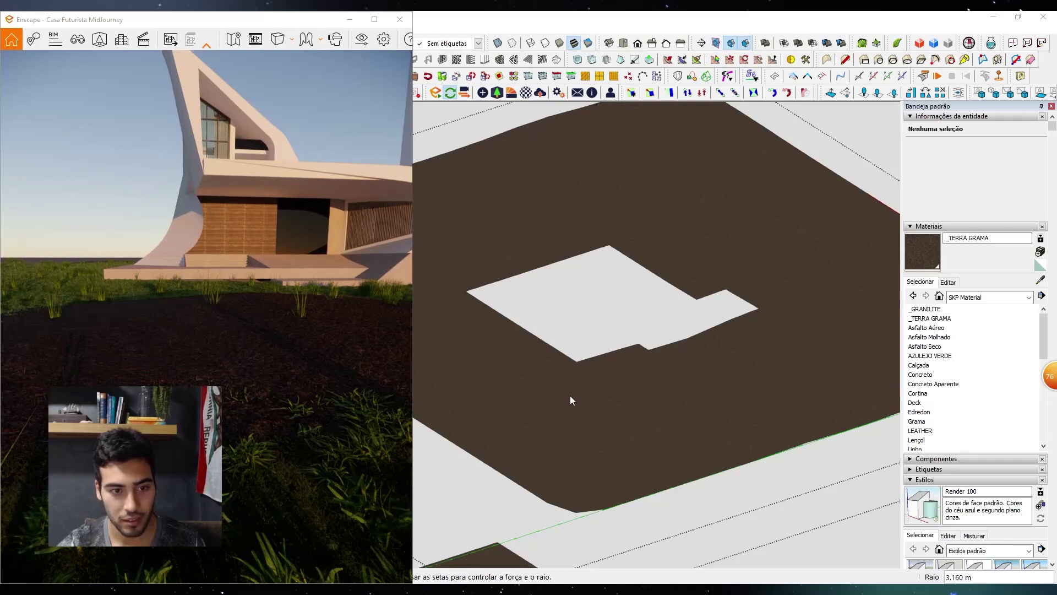
middle_drag(640, 374, 629, 412)
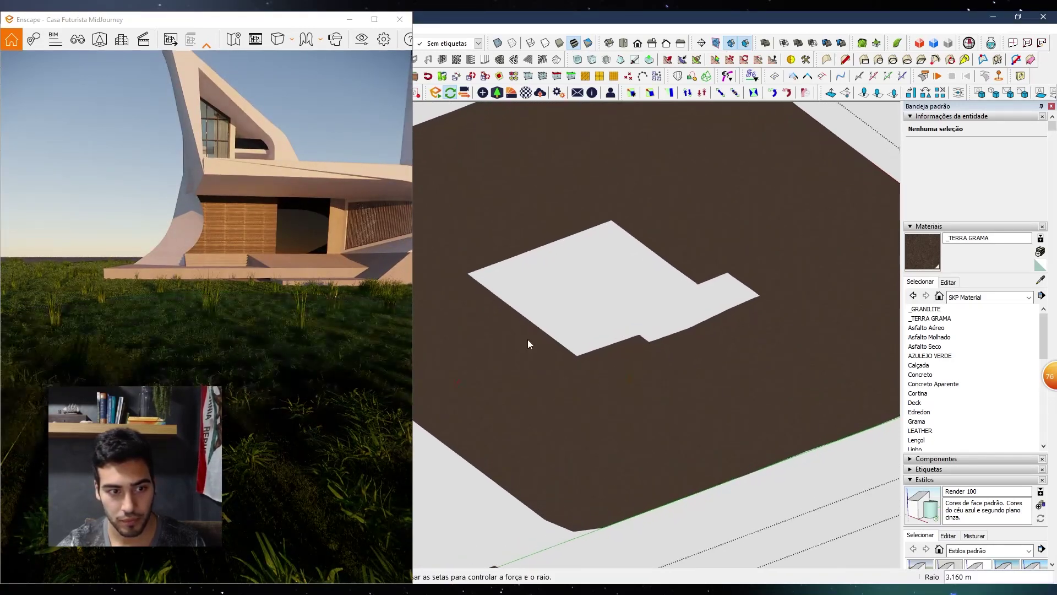
scroll(609, 374, up, 5)
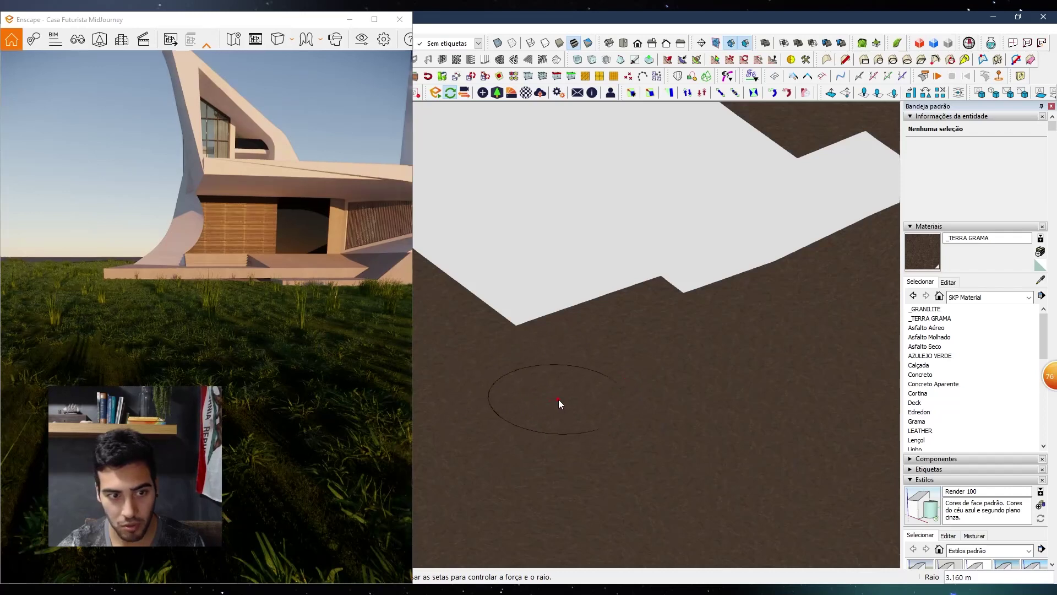
scroll(558, 399, down, 5)
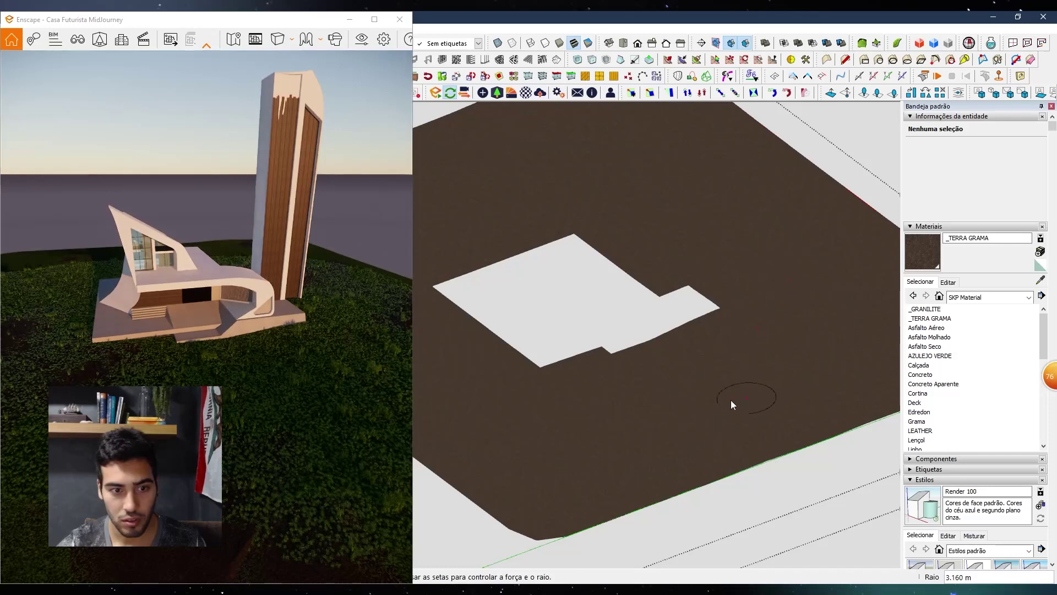
Switch to Enscape and fly around the house to examine how the earth patches and grass blend on the terrain
drag(312, 377, 402, 402)
key(w)
mouse_move(297, 403)
mouse_down()
mouse_move(341, 421)
mouse_move(326, 447)
mouse_move(319, 373)
mouse_move(160, 372)
mouse_move(220, 386)
mouse_move(264, 361)
mouse_move(237, 382)
mouse_up()
key(w)
key(s)
key(d)
key(w)
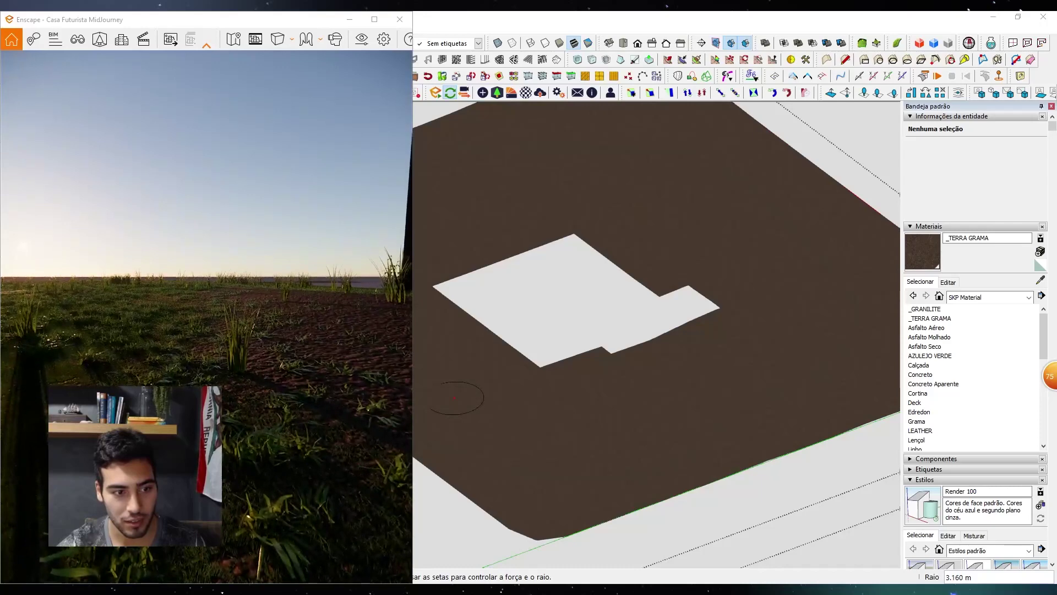
key(w)
key(w)
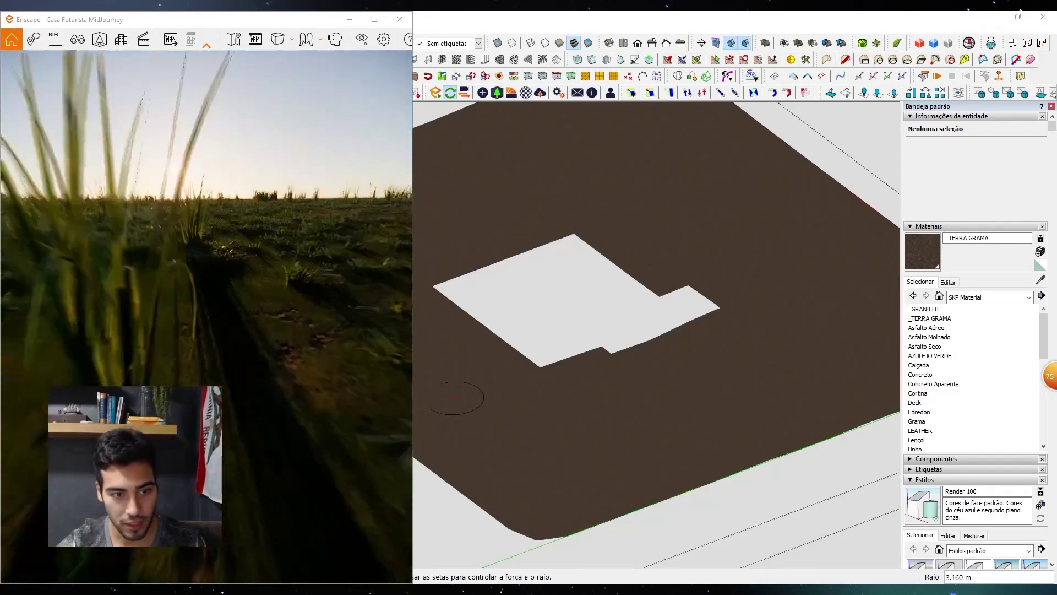
key(s)
key(s)
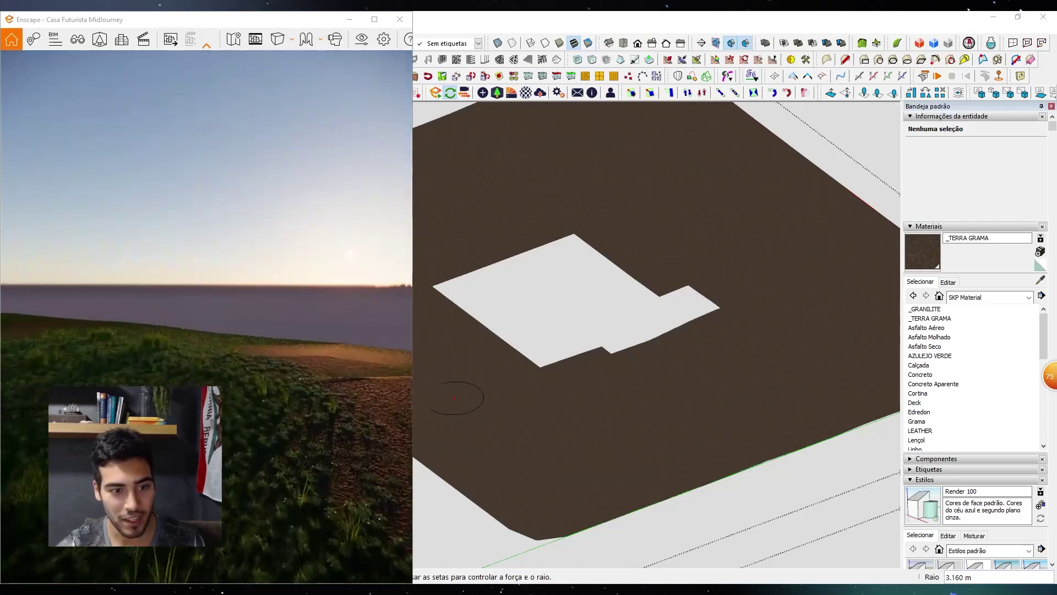
key(d)
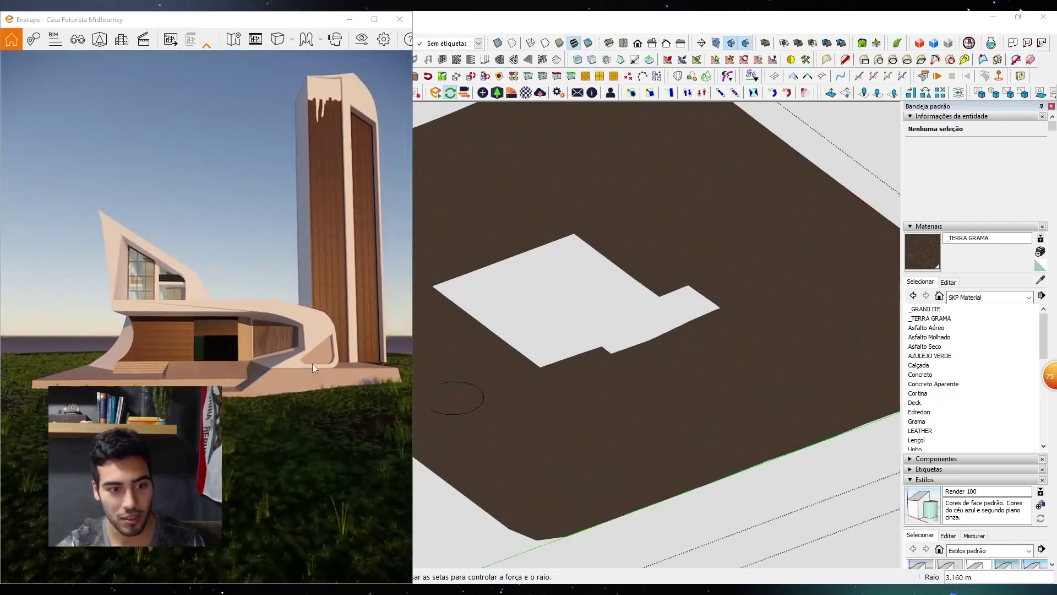
Return to SketchUp, end the terrain sculpting and close the _TERRA GRAMA group
click(641, 358)
key(space)
scroll(648, 339, down, 5)
key(Escape)
middle_drag(655, 345, 521, 418)
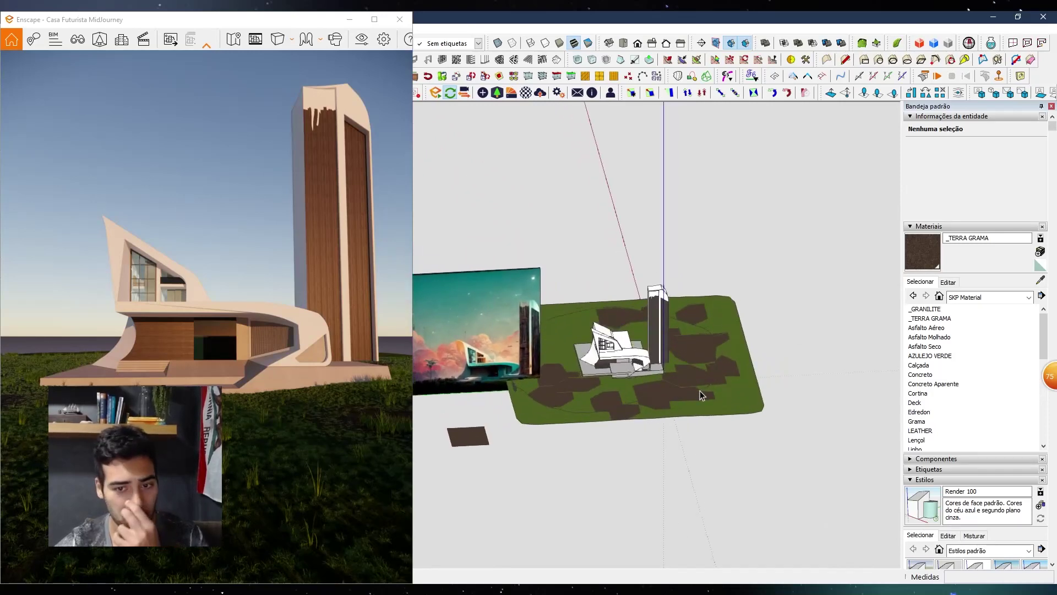
Examine the vegetation at the base of the house in the reference image and compare it with the modelled terrain
scroll(655, 392, up, 5)
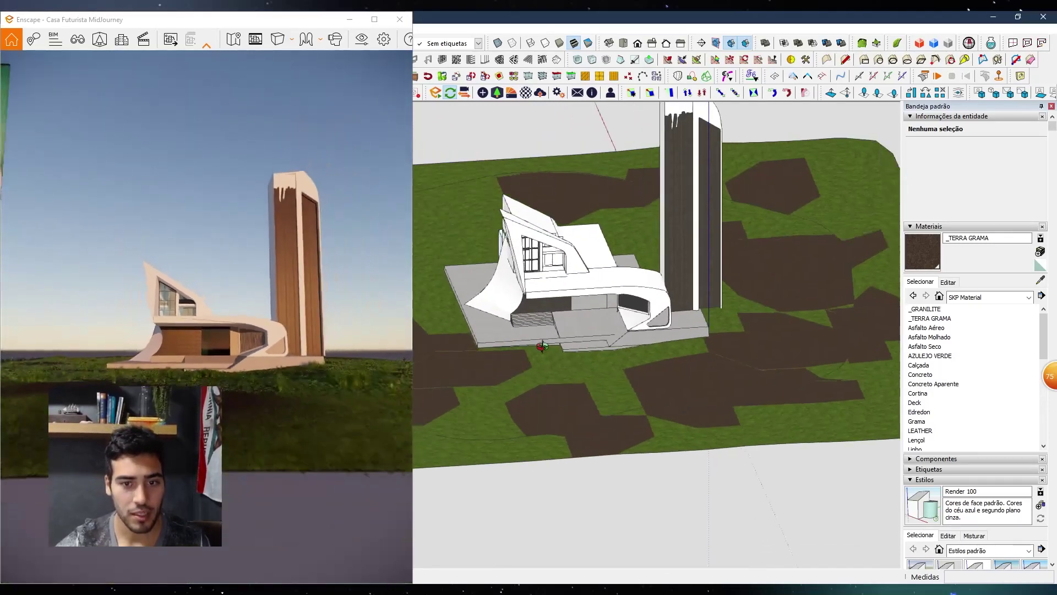
shift+middle_drag(542, 347, 804, 300)
middle_drag(611, 308, 562, 335)
scroll(563, 335, up, 4)
scroll(582, 335, up, 3)
mouse_move(462, 325)
shift+middle_down()
mouse_move(582, 335)
mouse_move(618, 392)
mouse_move(667, 364)
shift+middle_up()
scroll(618, 391, down, 3)
scroll(600, 345, up, 6)
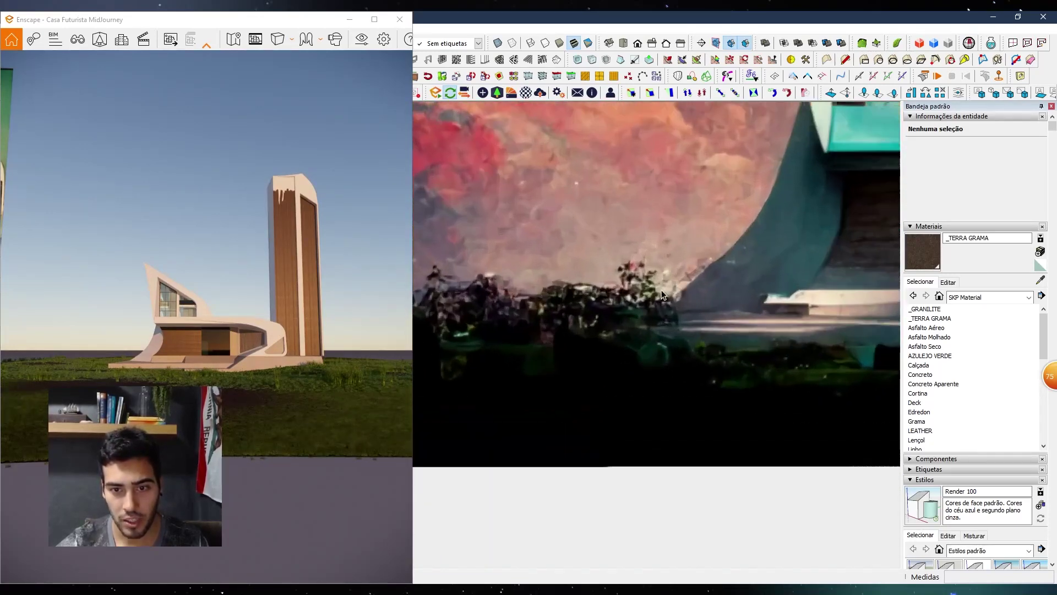
scroll(551, 352, down, 5)
scroll(545, 359, down, 3)
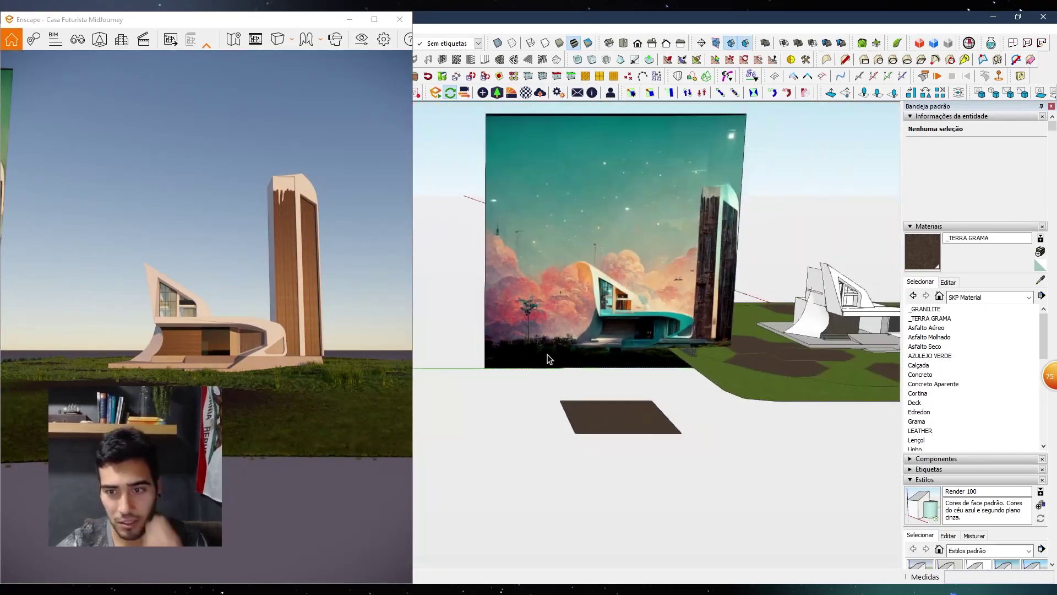
scroll(549, 359, down, 3)
middle_drag(756, 388, 716, 440)
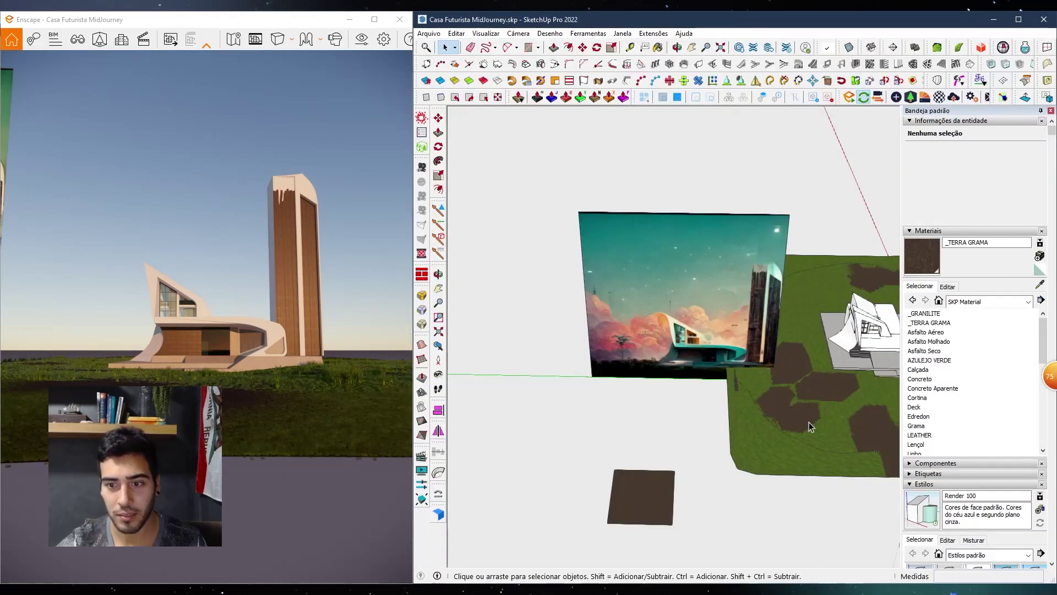
middle_drag(809, 427, 697, 350)
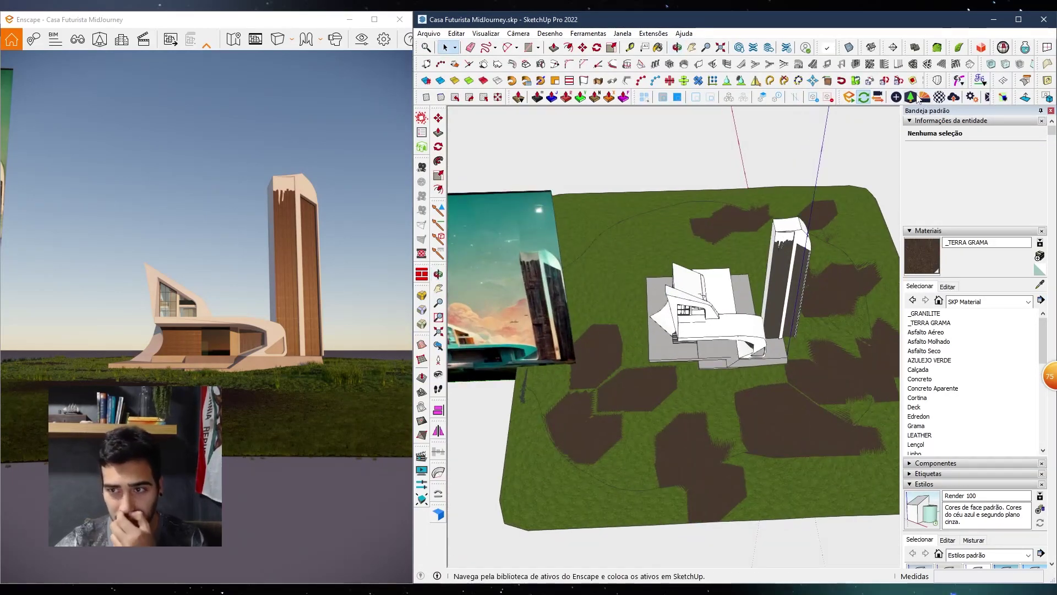
Maximize the Enscape window and inspect the grass and earth patches around the house from above
click(377, 21)
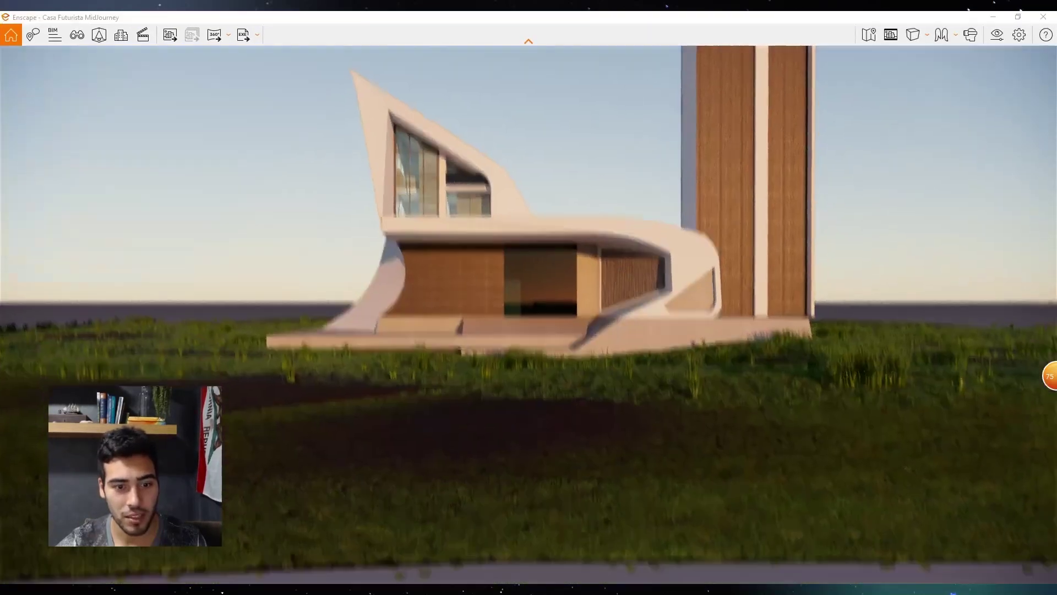
drag(441, 331, 441, 457)
key(e)
key(a)
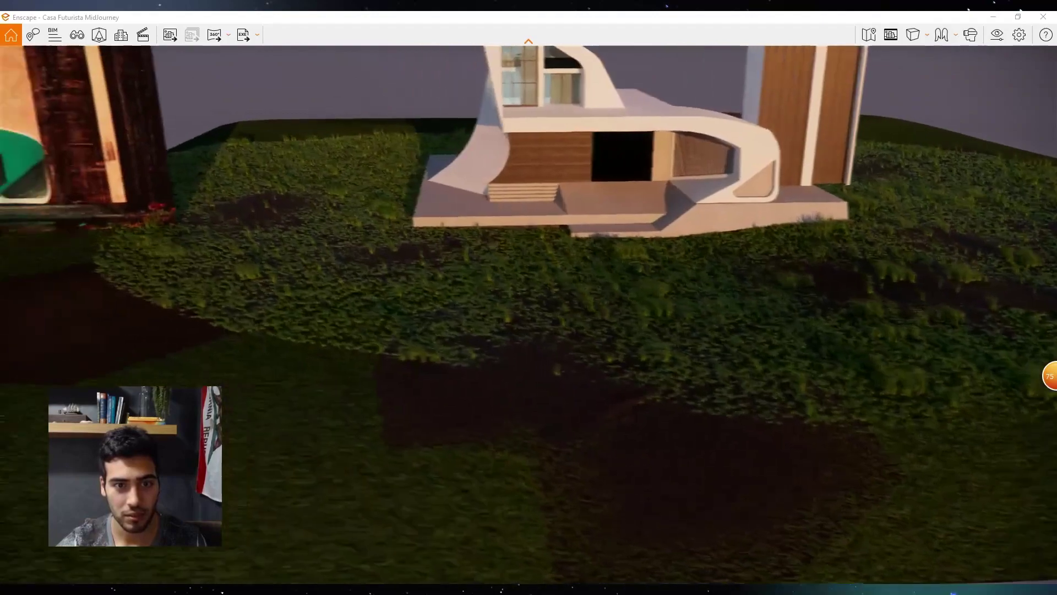
key(s)
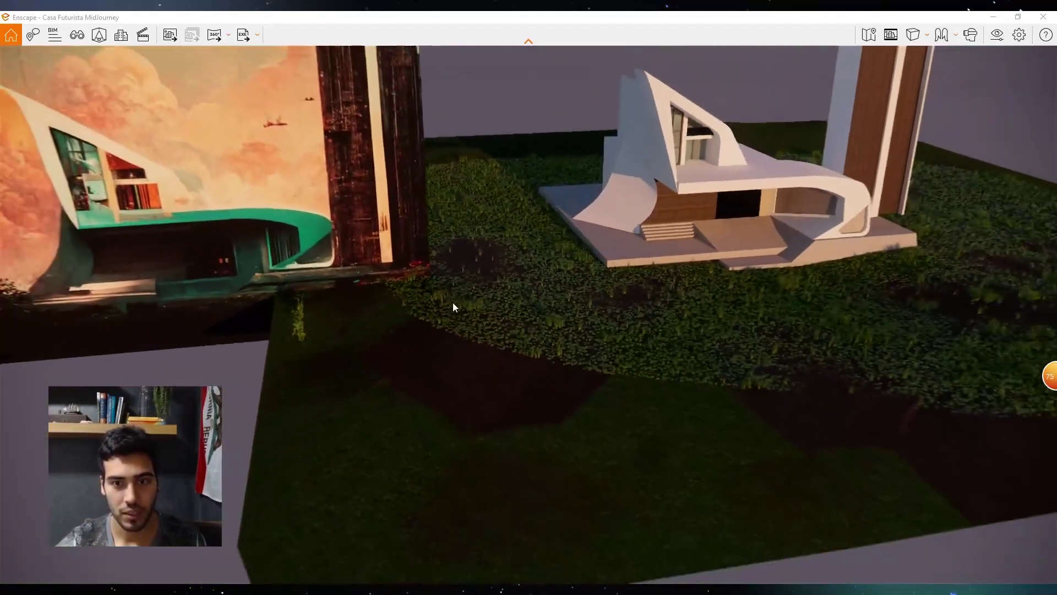
Open the asset library filtered to the Vegetação category and start a multi-asset placement
click(100, 36)
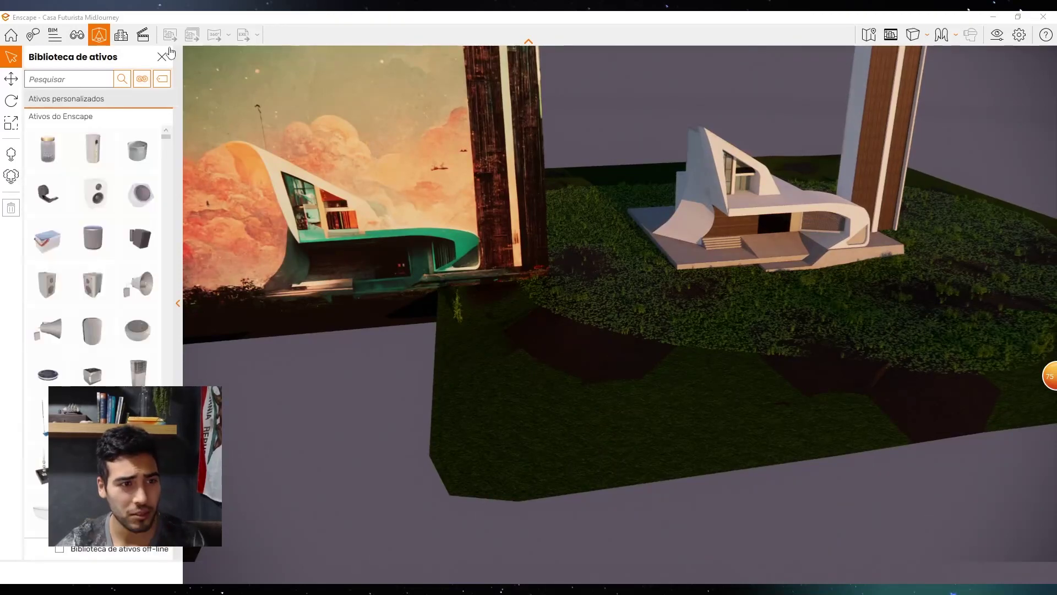
click(163, 80)
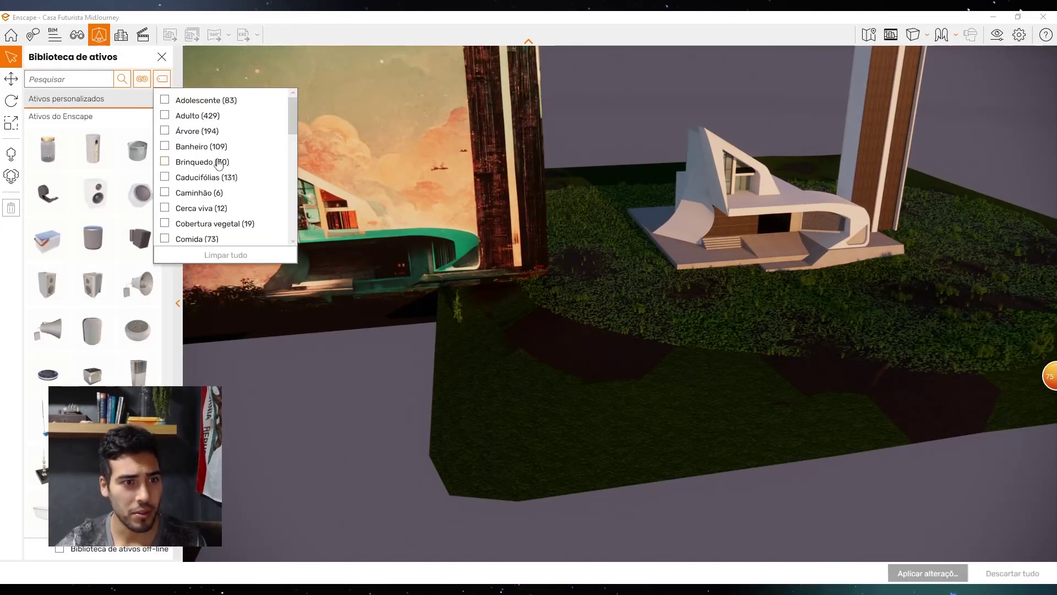
scroll(218, 165, down, 5)
click(143, 82)
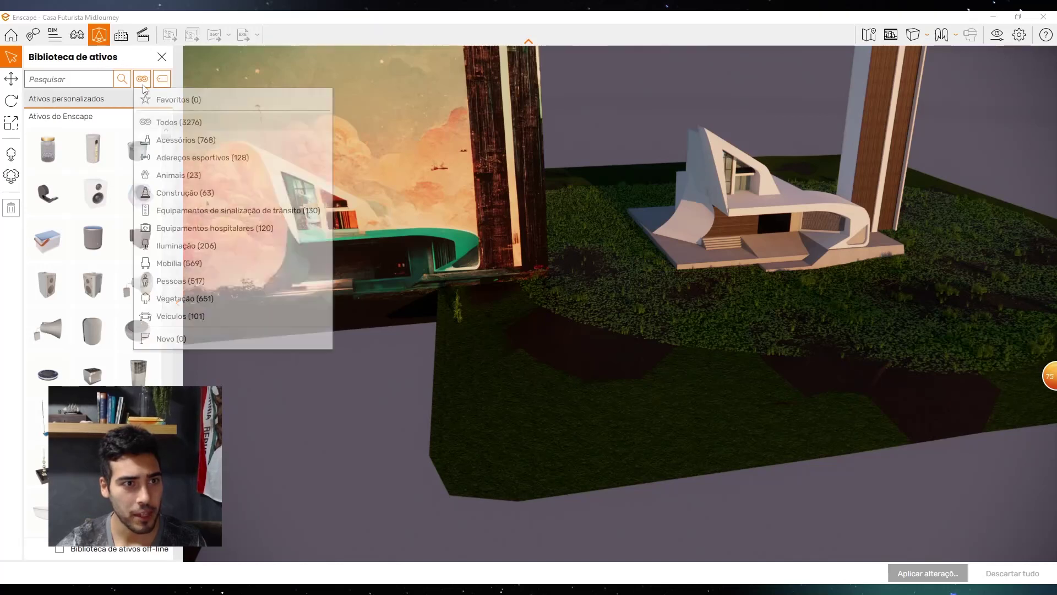
click(184, 298)
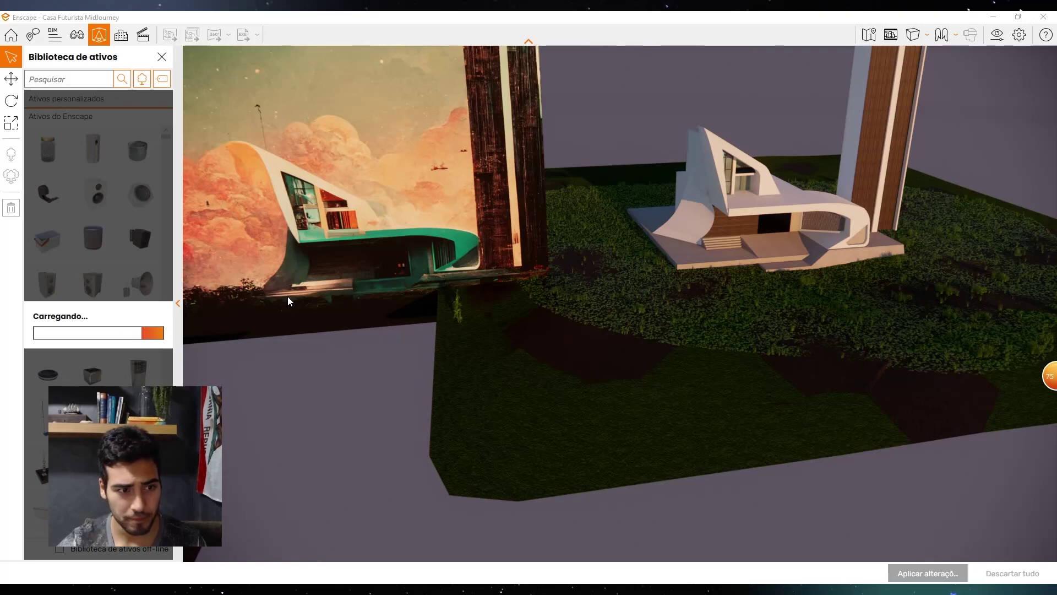
click(11, 175)
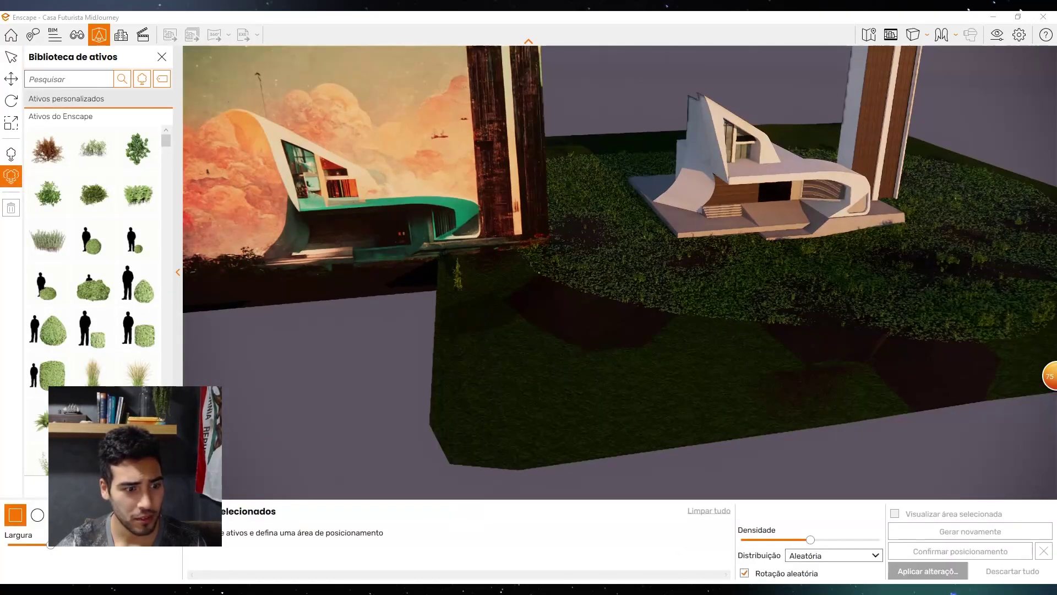
Select a leafy shrub, a tall grass and a dense bush from the vegetation assets for the multi-asset placement
scroll(105, 319, down, 2)
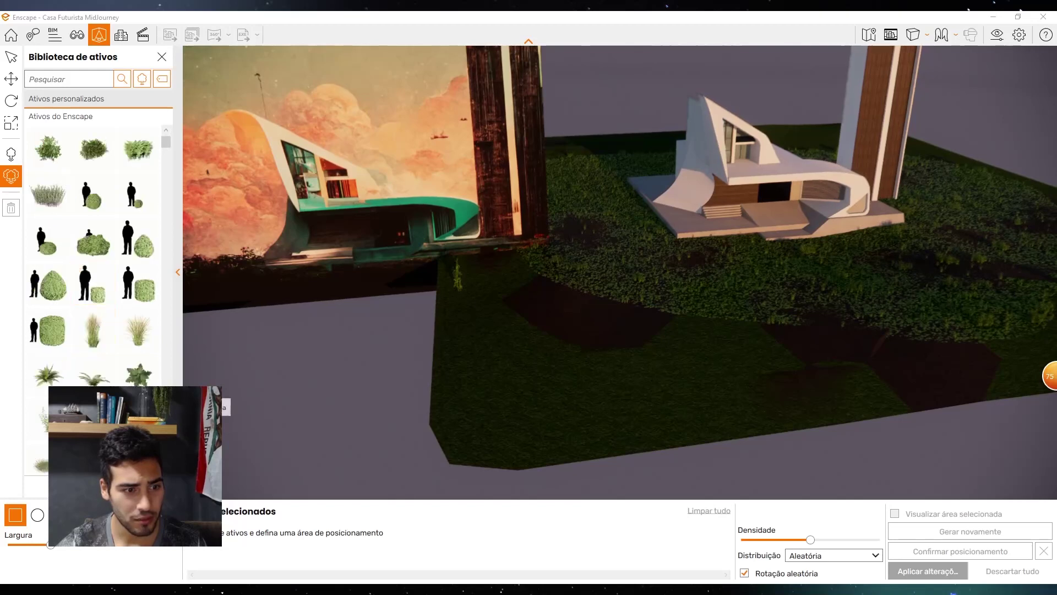
click(98, 371)
scroll(98, 371, down, 2)
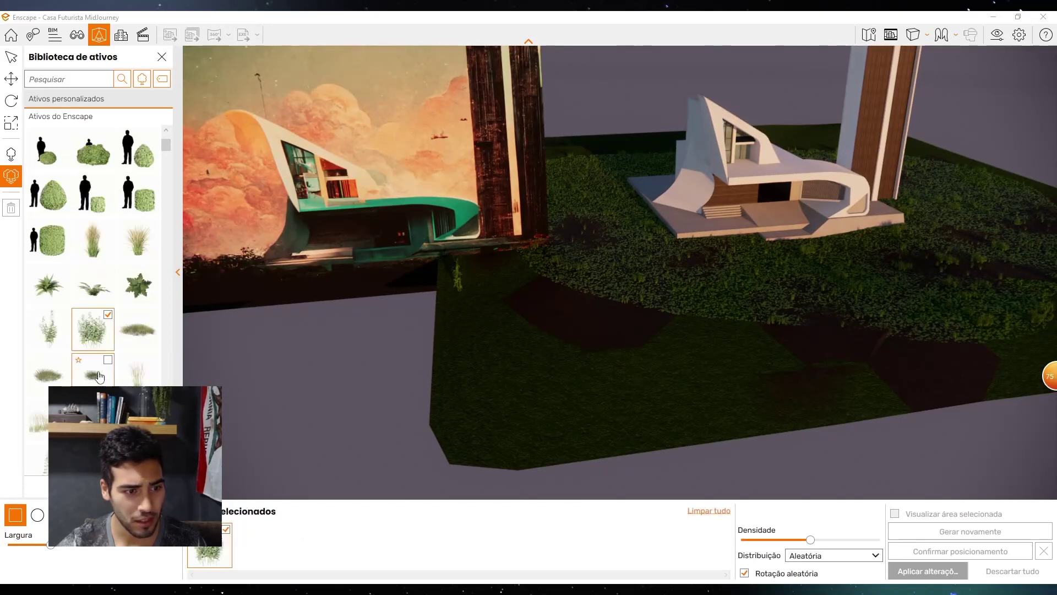
scroll(128, 384, down, 1)
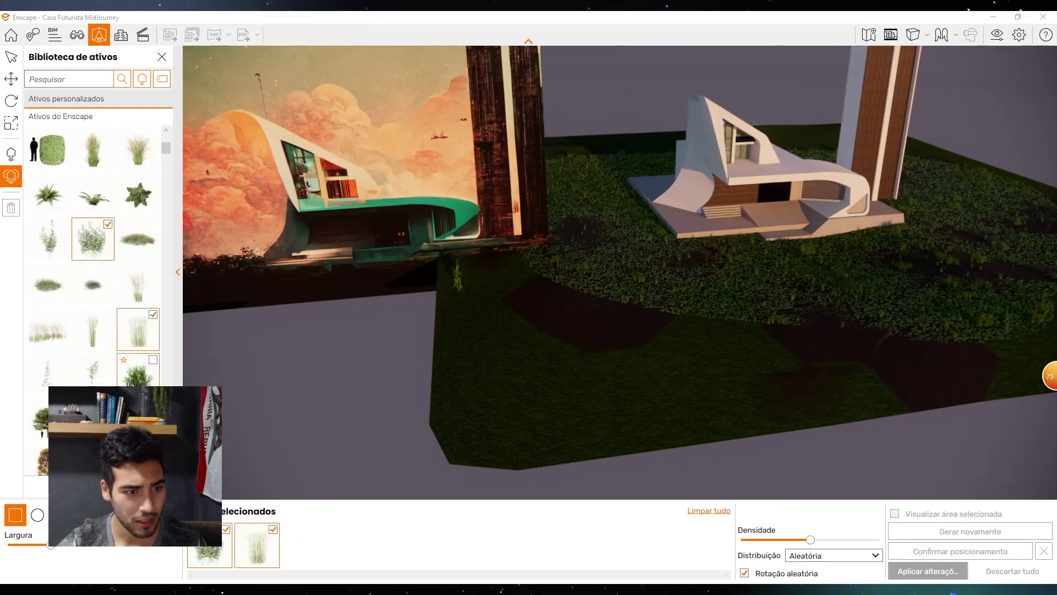
scroll(93, 275, down, 4)
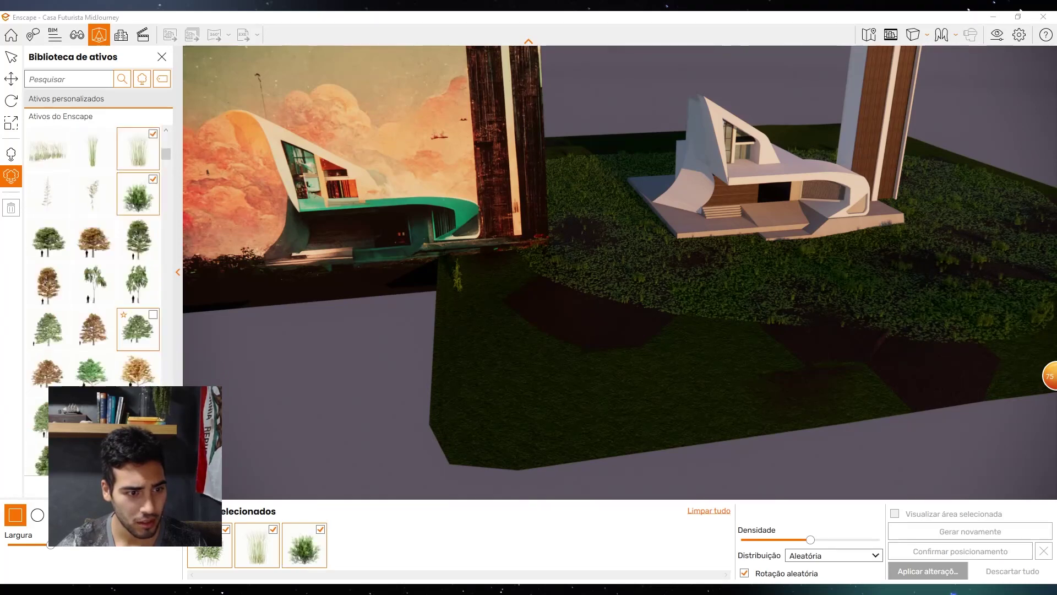
scroll(141, 375, down, 6)
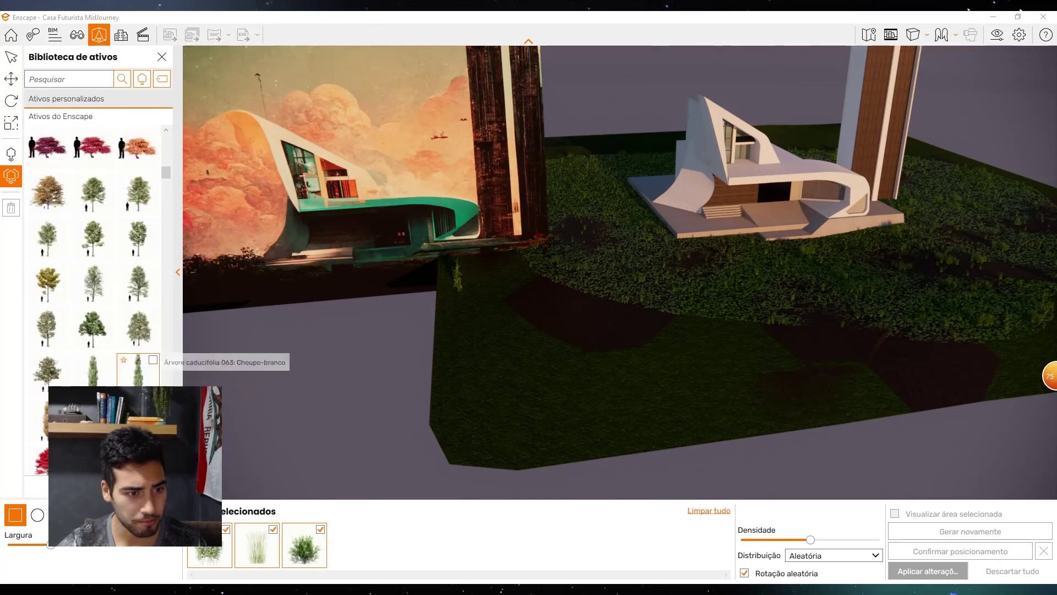
scroll(529, 404, down, 2)
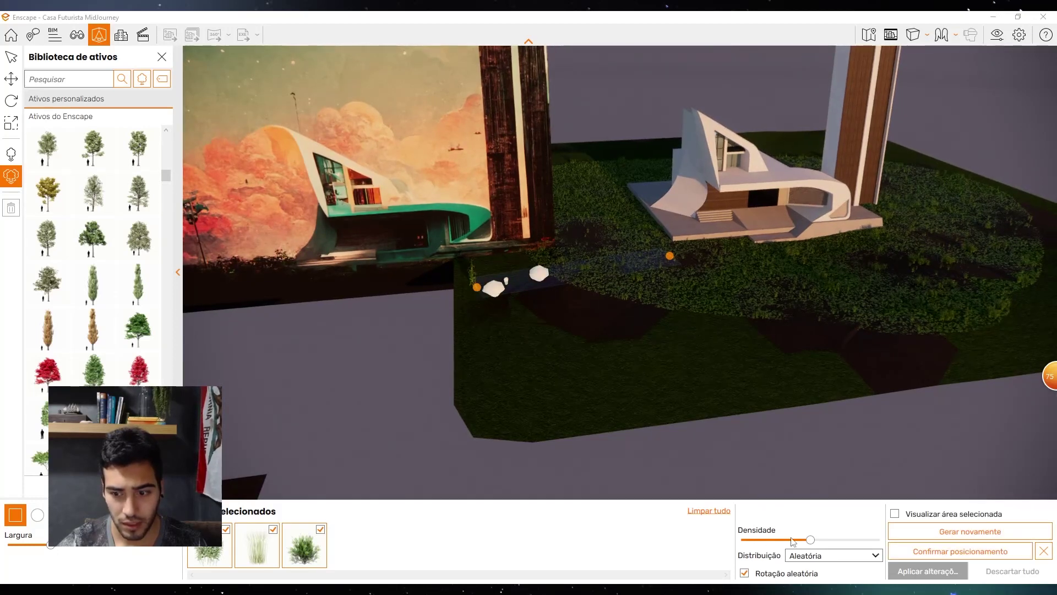
Lay out a rectangular planting area on the lawn in front of the house and adjust its width and density
drag(863, 542, 879, 540)
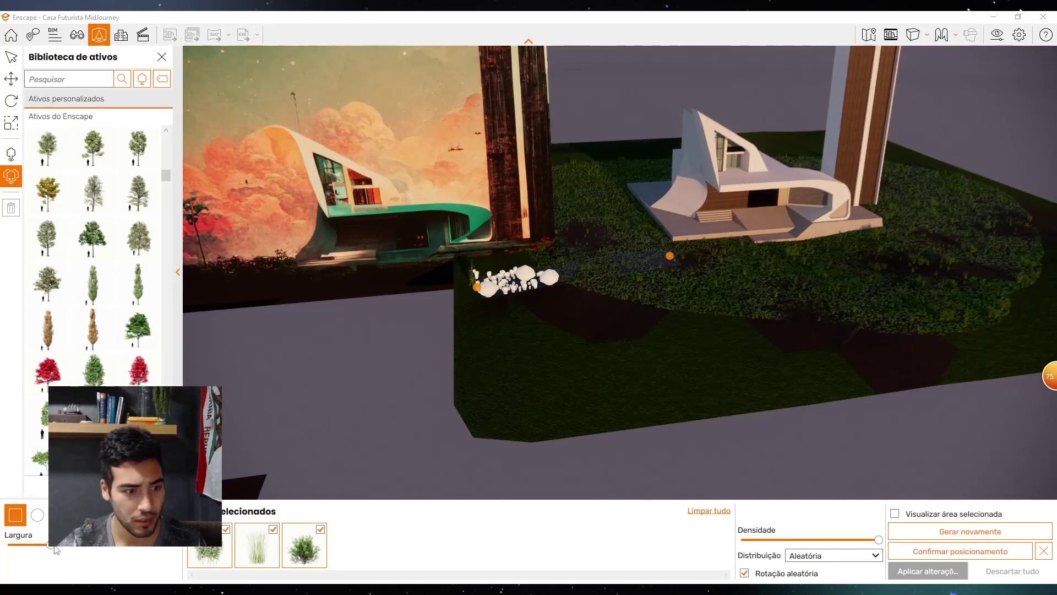
drag(103, 551, 108, 551)
middle_drag(688, 219, 668, 250)
scroll(651, 292, down, 3)
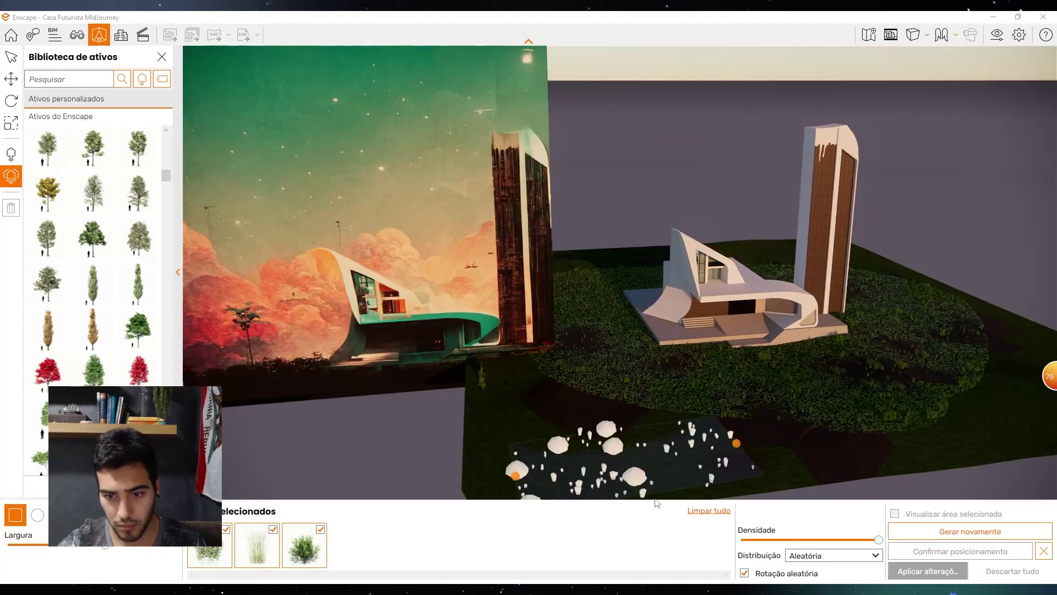
click(61, 547)
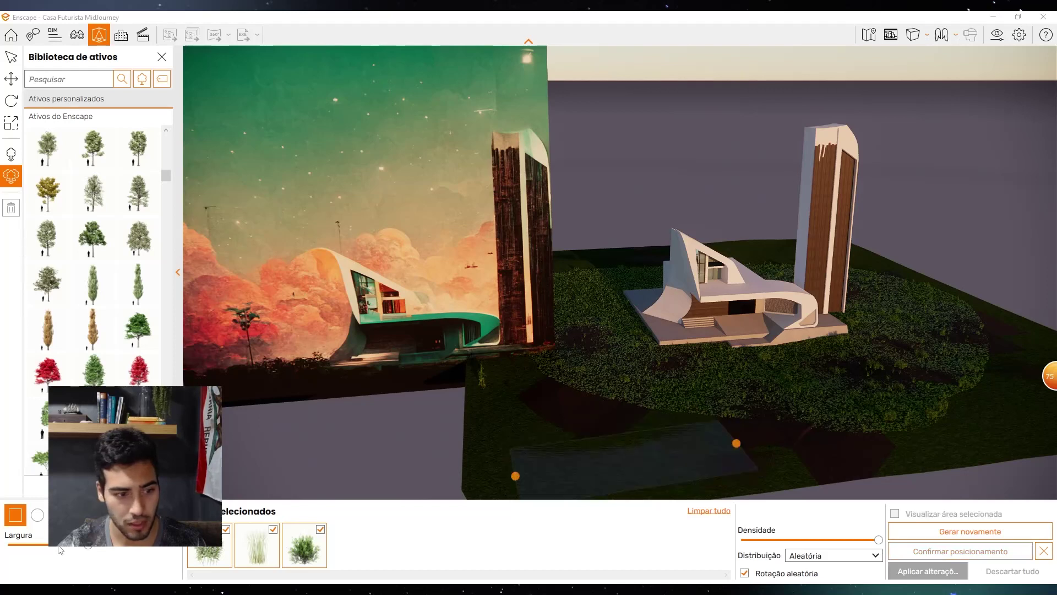
click(61, 546)
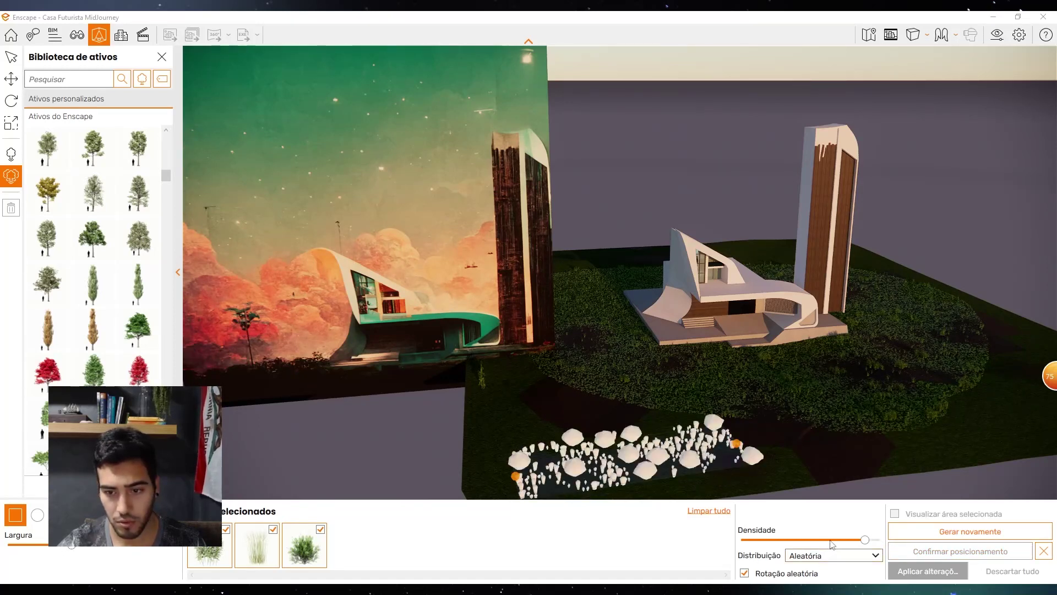
click(826, 540)
click(825, 540)
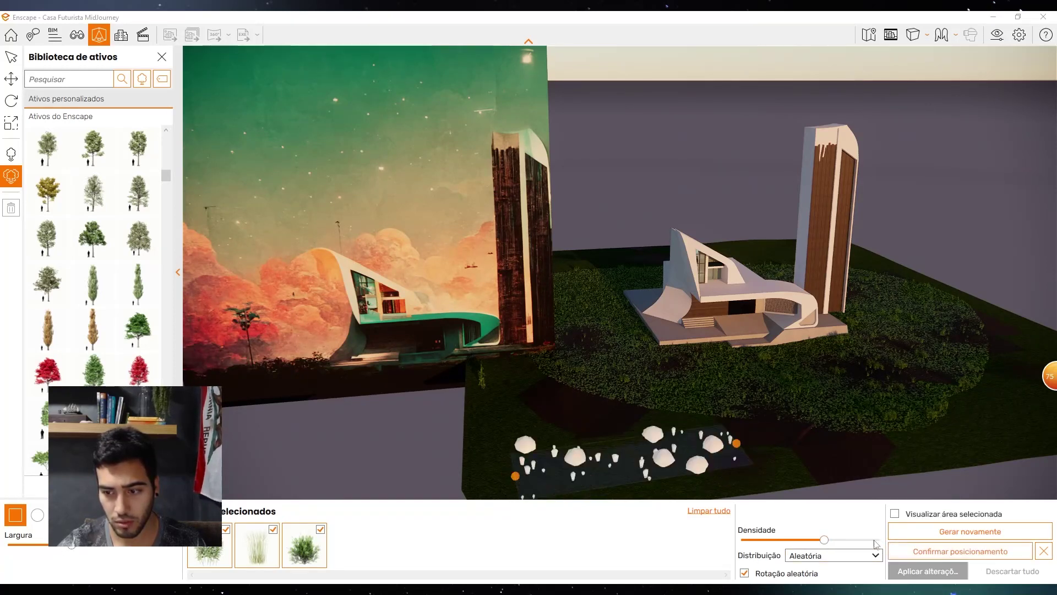
Preview the real plants in the planting area and inspect their size and spacing up close
click(953, 515)
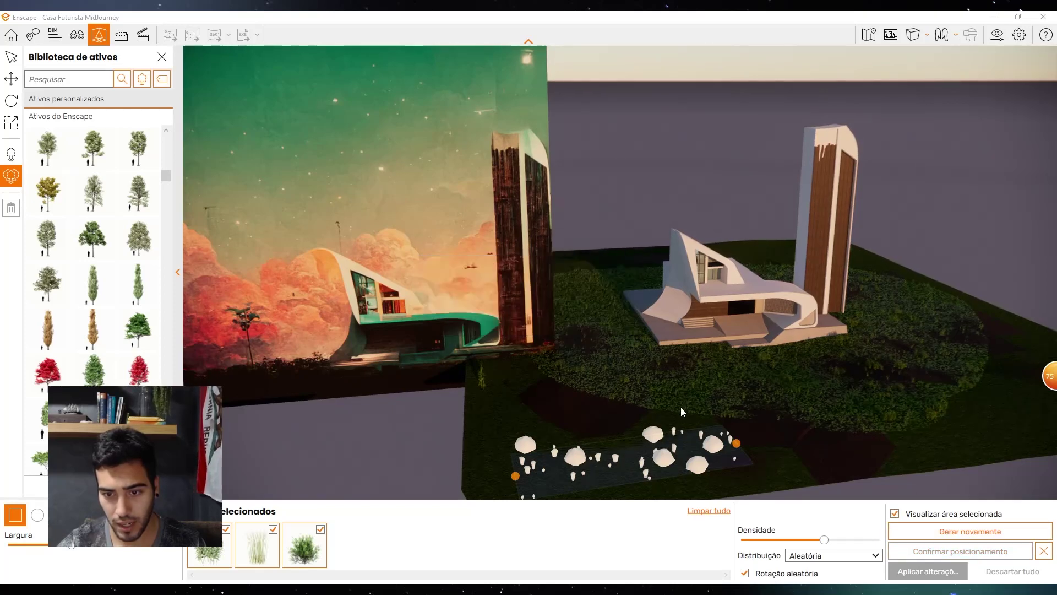
drag(686, 396, 680, 457)
scroll(691, 366, up, 5)
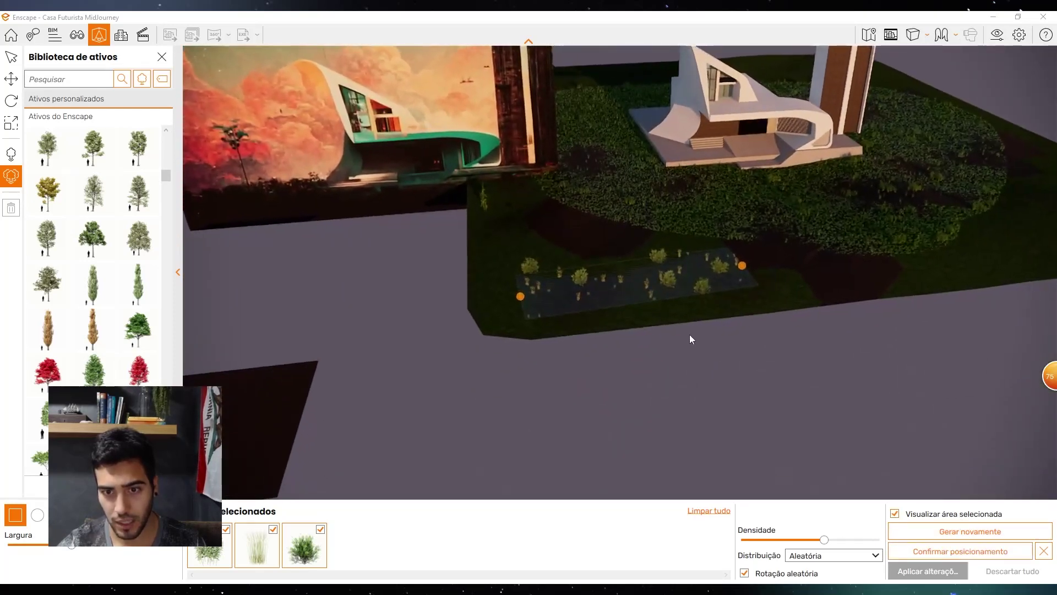
scroll(687, 336, up, 8)
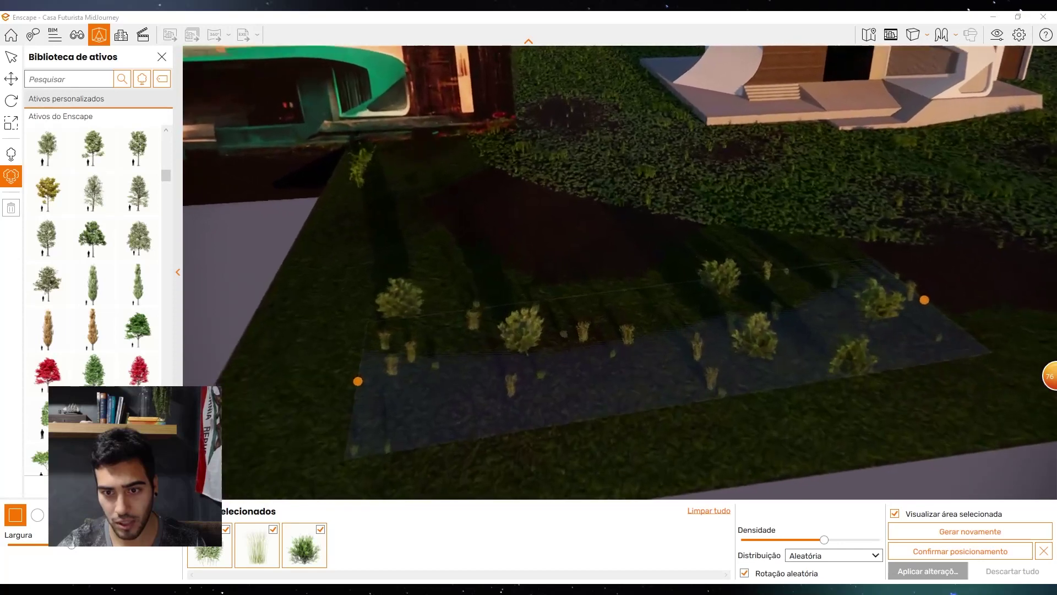
scroll(685, 333, down, 6)
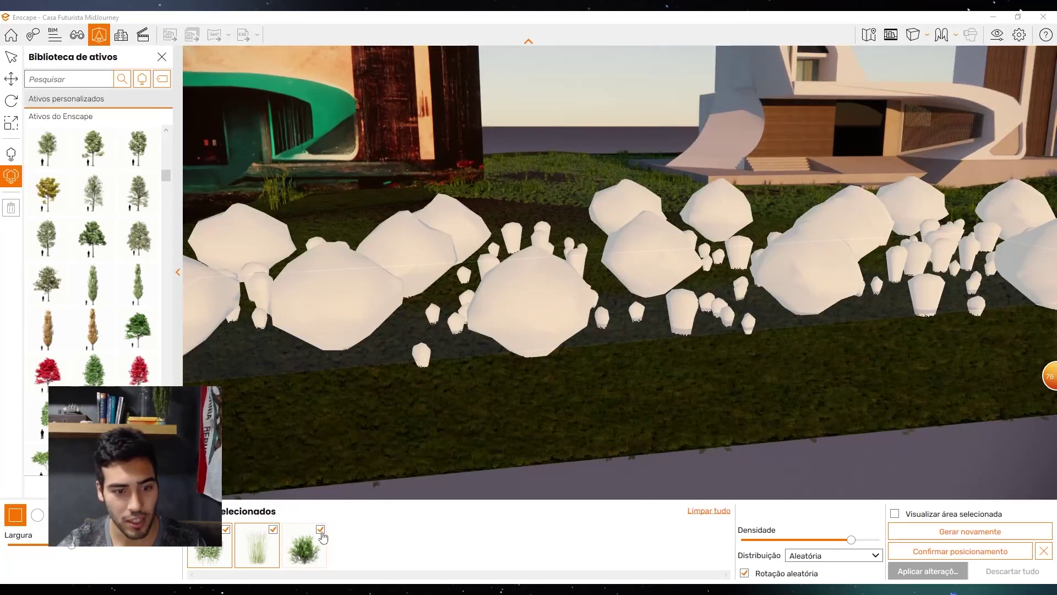
Remove the dense bush from the selected assets and add the wide clump of wild grass instead
click(320, 530)
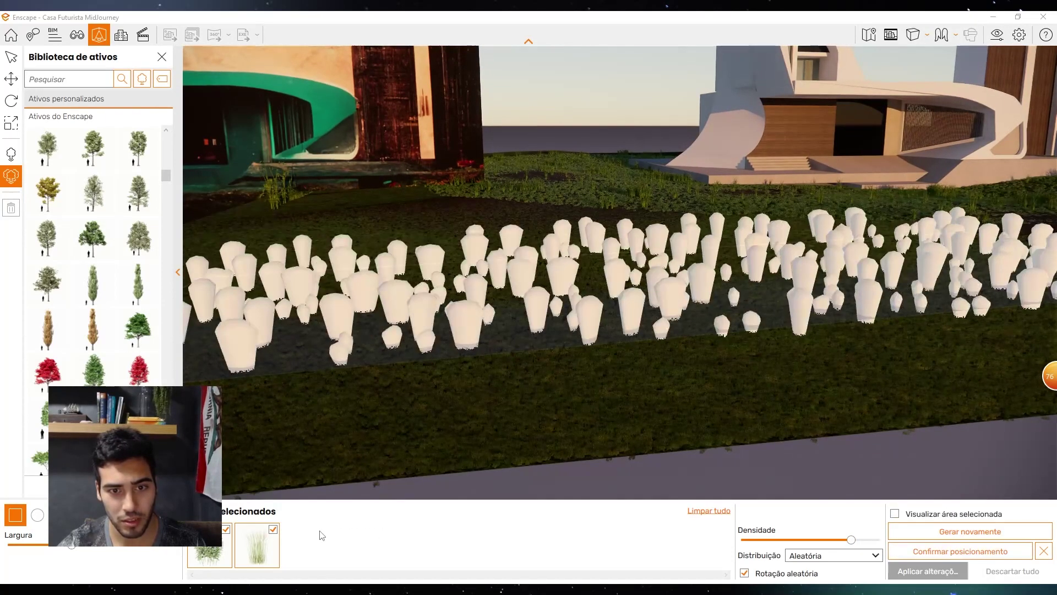
scroll(146, 370, up, 5)
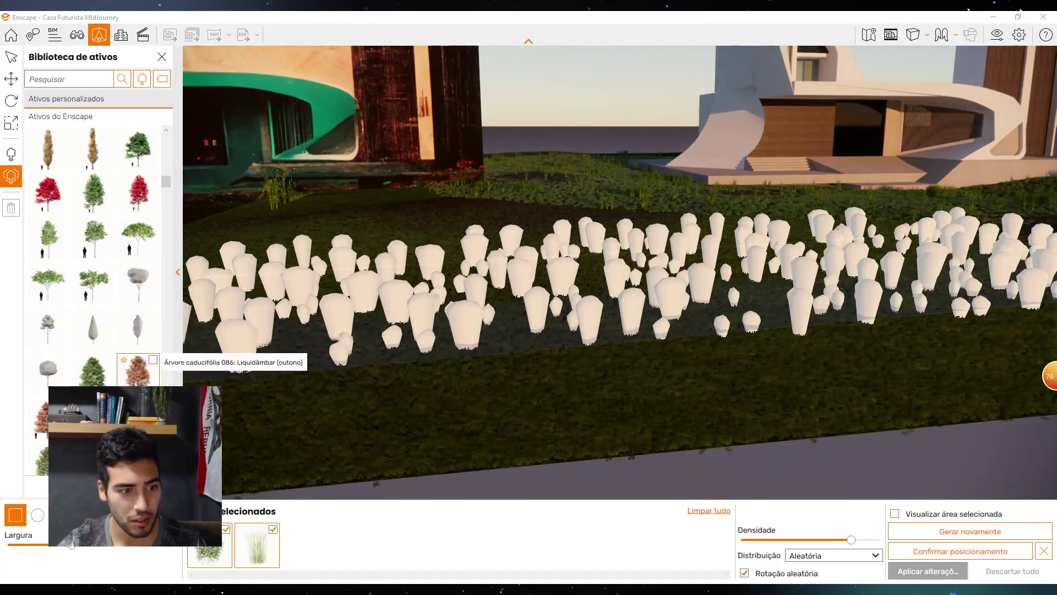
scroll(146, 380, up, 4)
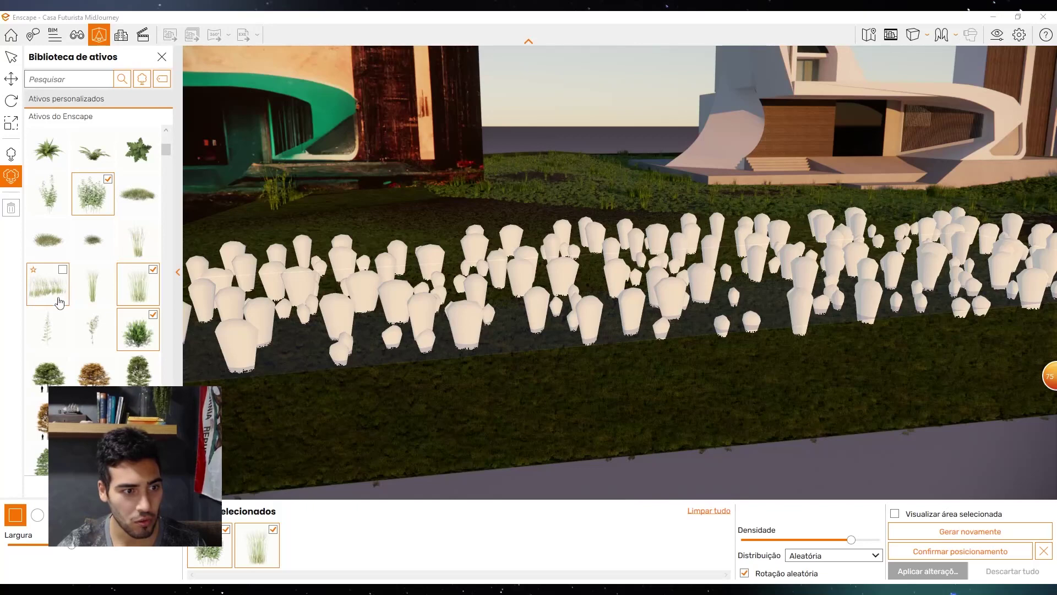
click(60, 302)
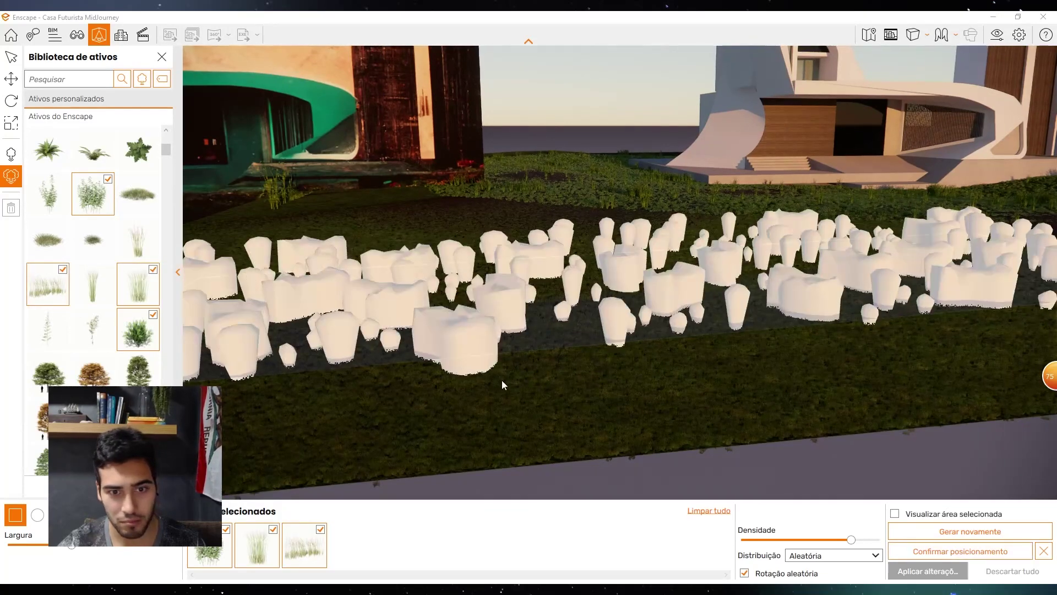
Preview the planting area with real plants, confirm the placement and apply the changes to the model
click(955, 520)
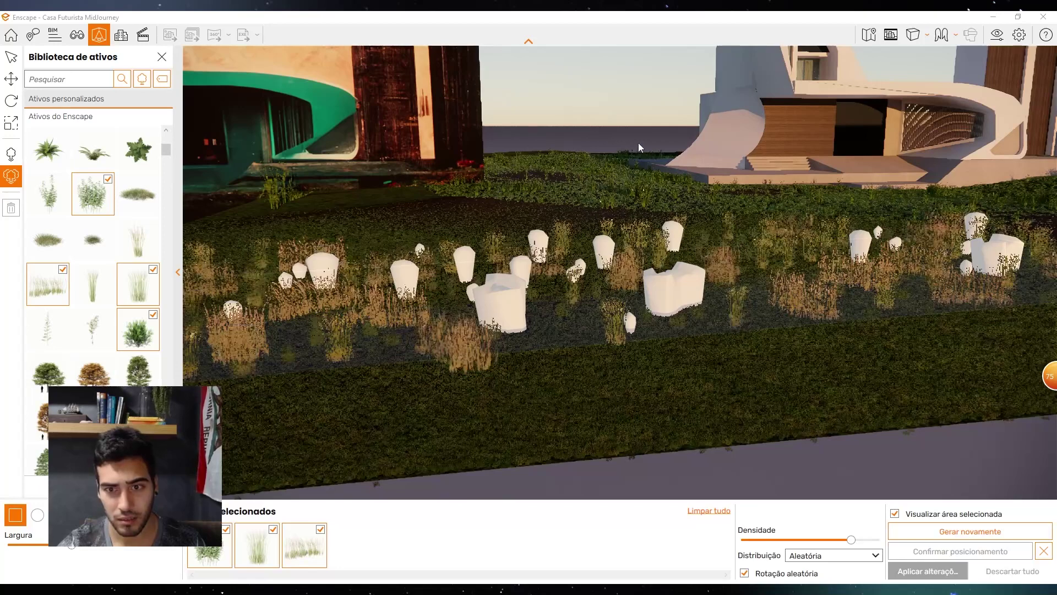
right_drag(583, 279, 551, 223)
key(s)
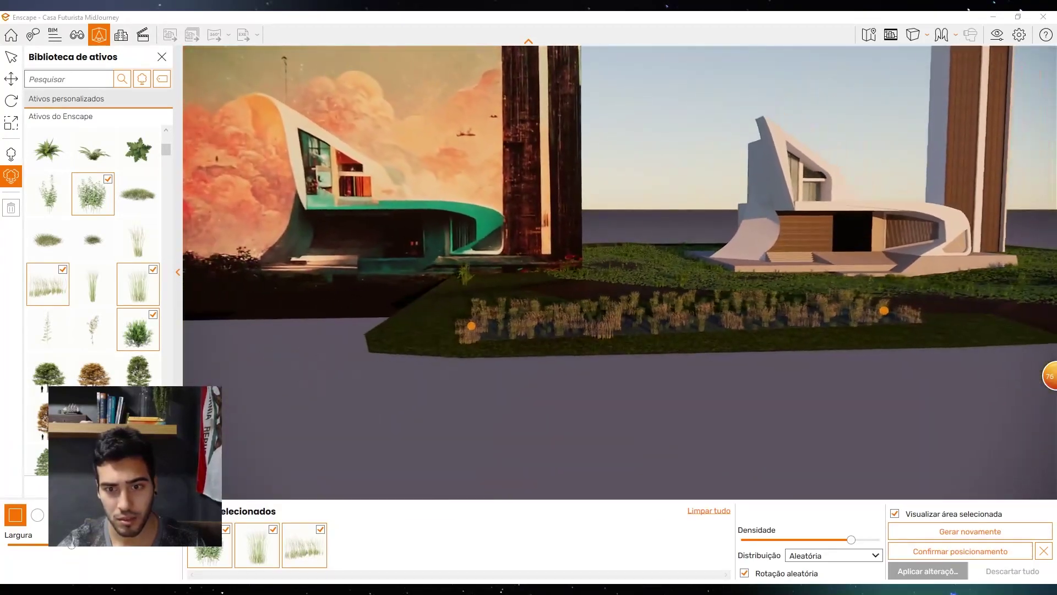
key(w)
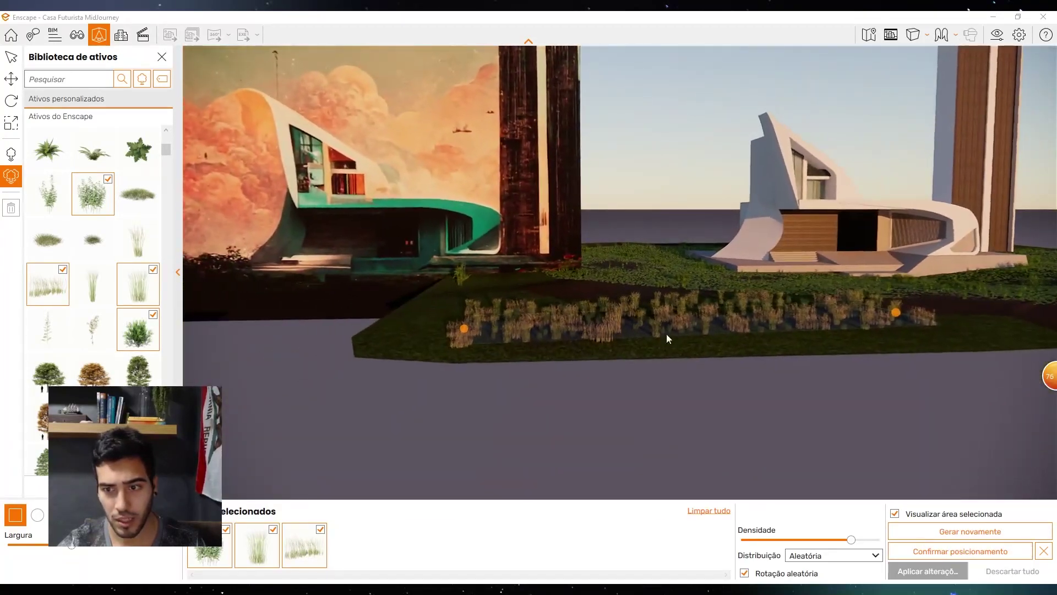
click(975, 552)
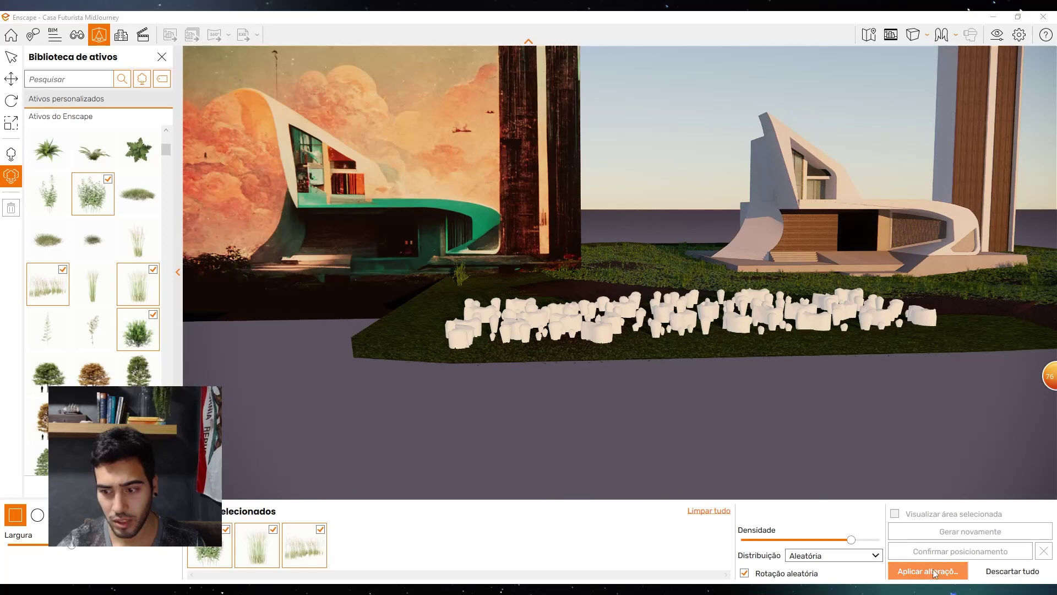
click(941, 571)
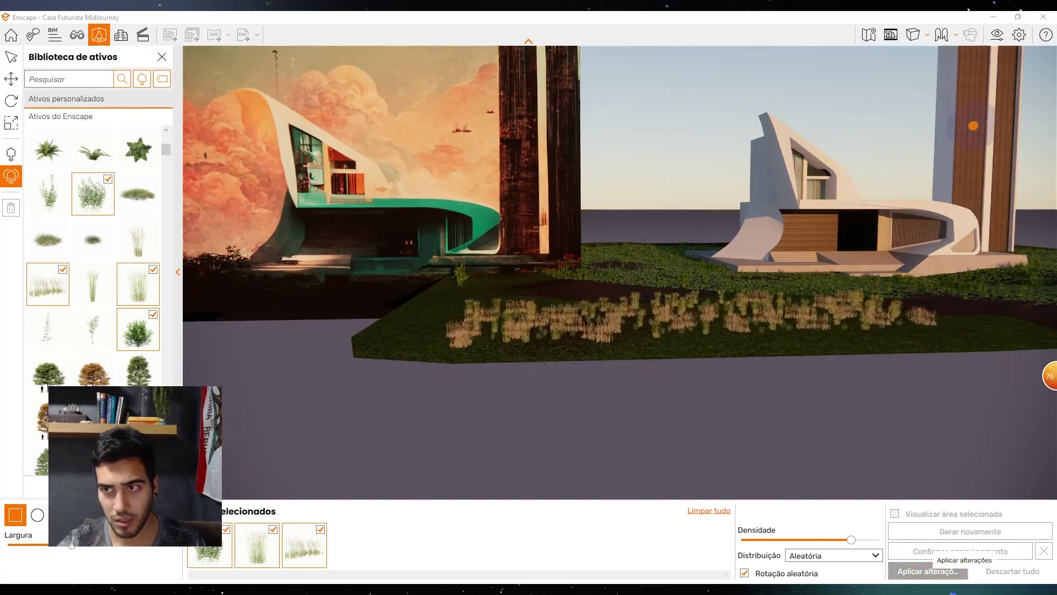
Switch to SketchUp, select all the newly placed plants on the lawn and group them
click(1018, 17)
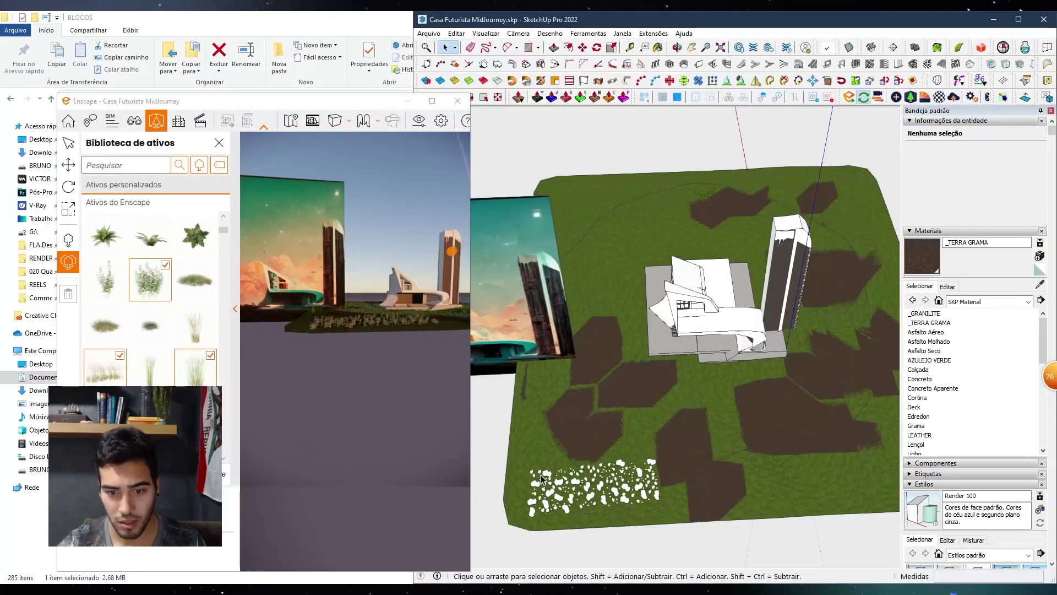
drag(511, 459, 683, 542)
middle_drag(675, 509, 688, 436)
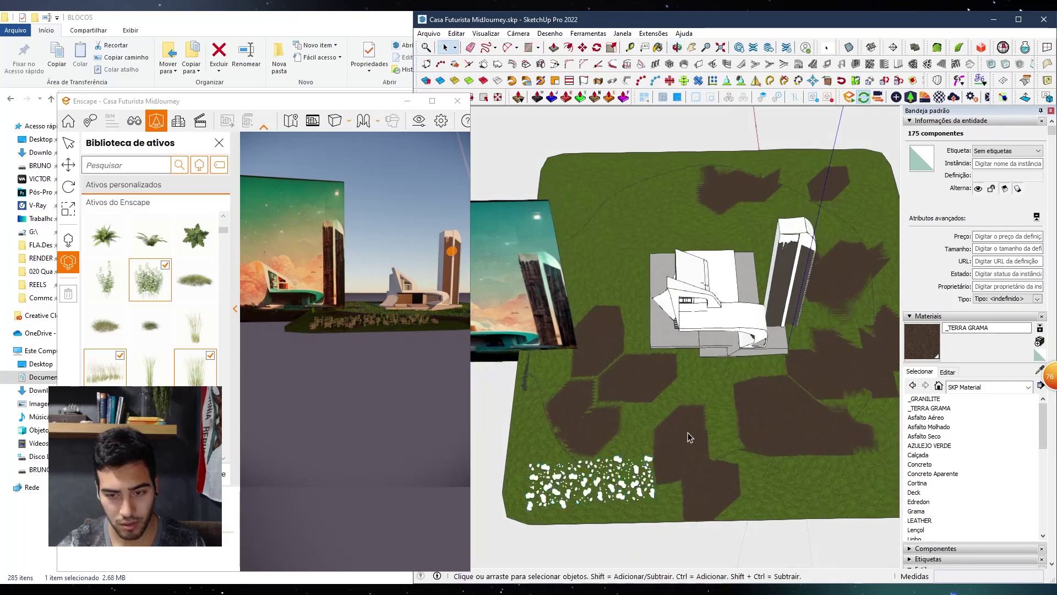
key(g)
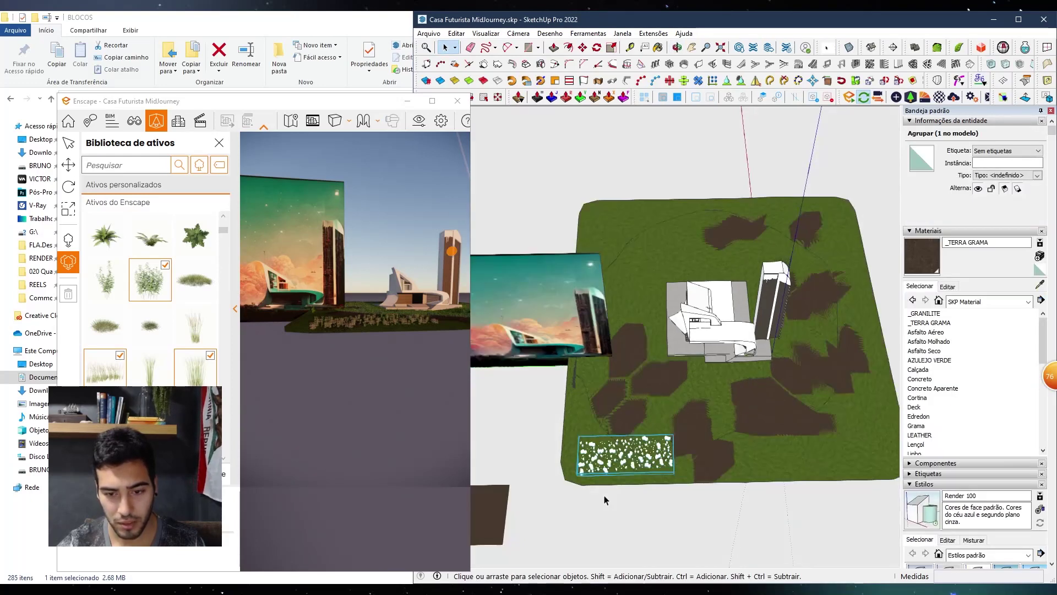
Move the grouped plants across the terrain to the planting strip beside the reference image board, in front of the house
middle_drag(578, 502, 547, 524)
key(m)
click(546, 522)
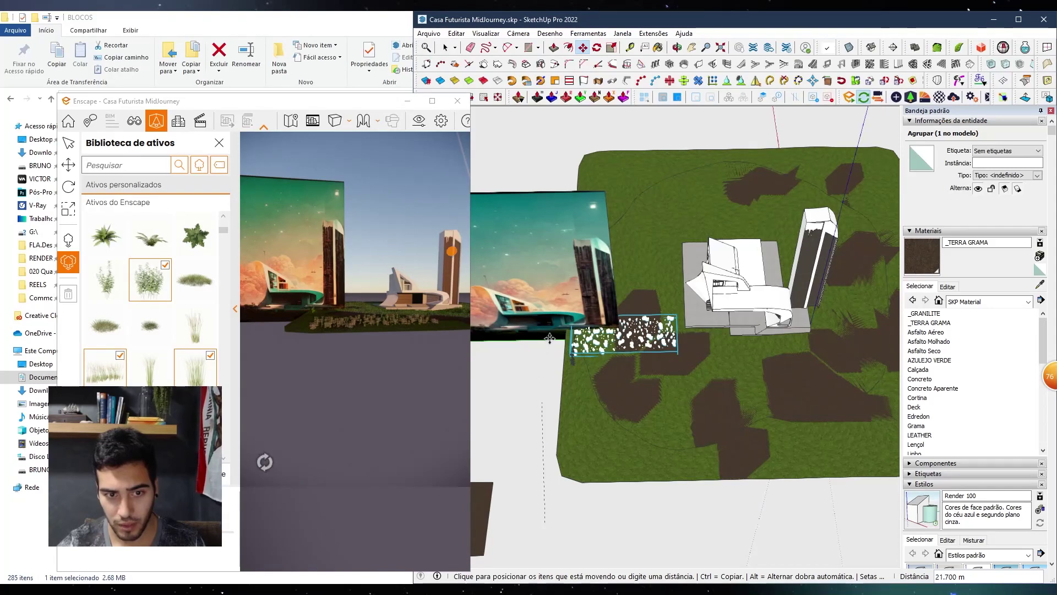
scroll(552, 339, up, 3)
click(548, 380)
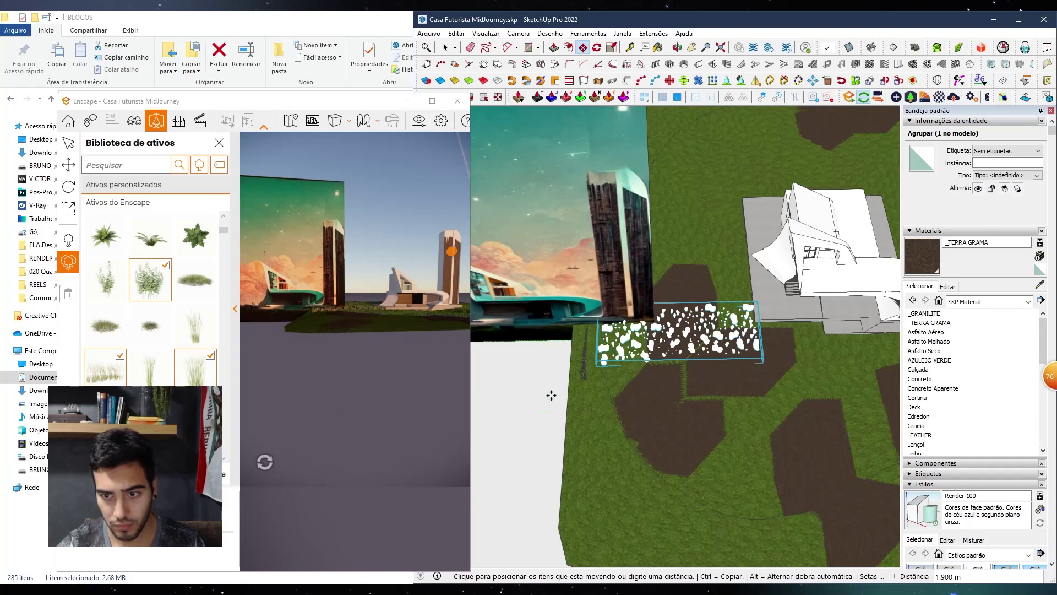
scroll(552, 380, up, 4)
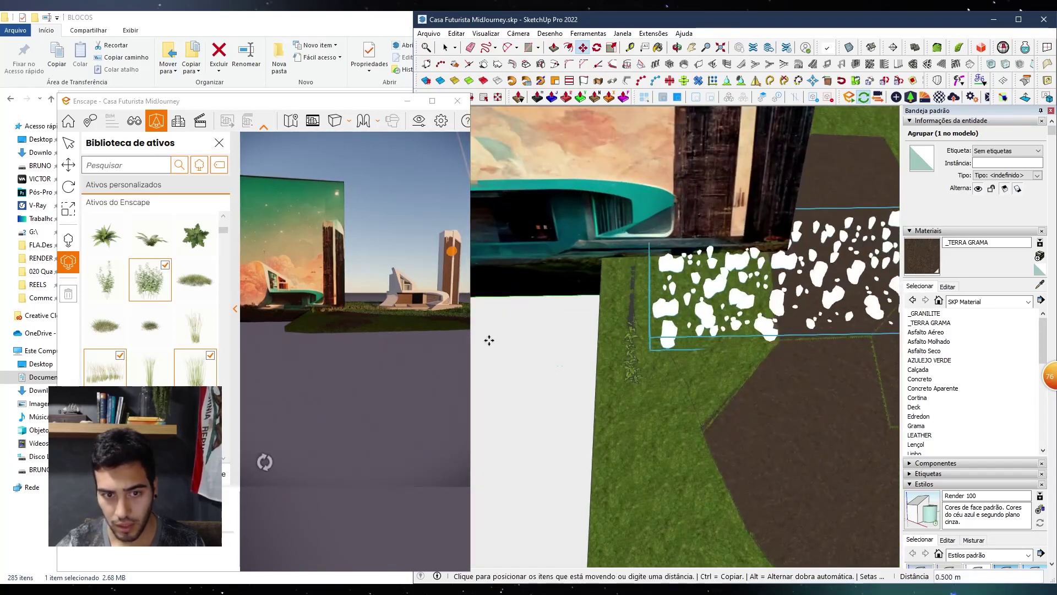
middle_drag(682, 355, 541, 368)
click(567, 359)
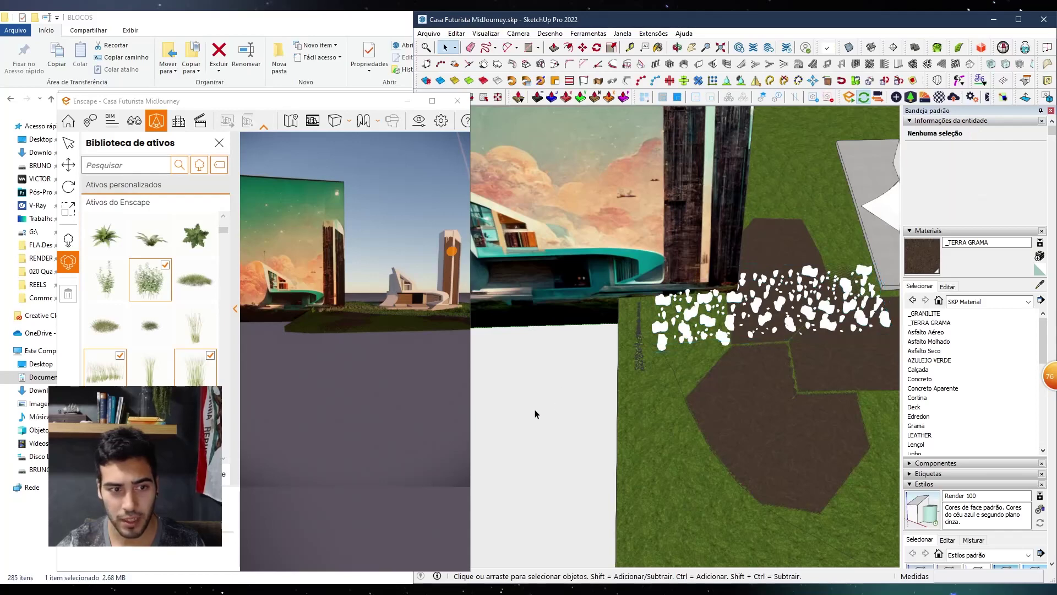
Switch to Enscape, clear the selected multi-assets and individually place three small deciduous trees among the grasses left of the house
click(432, 104)
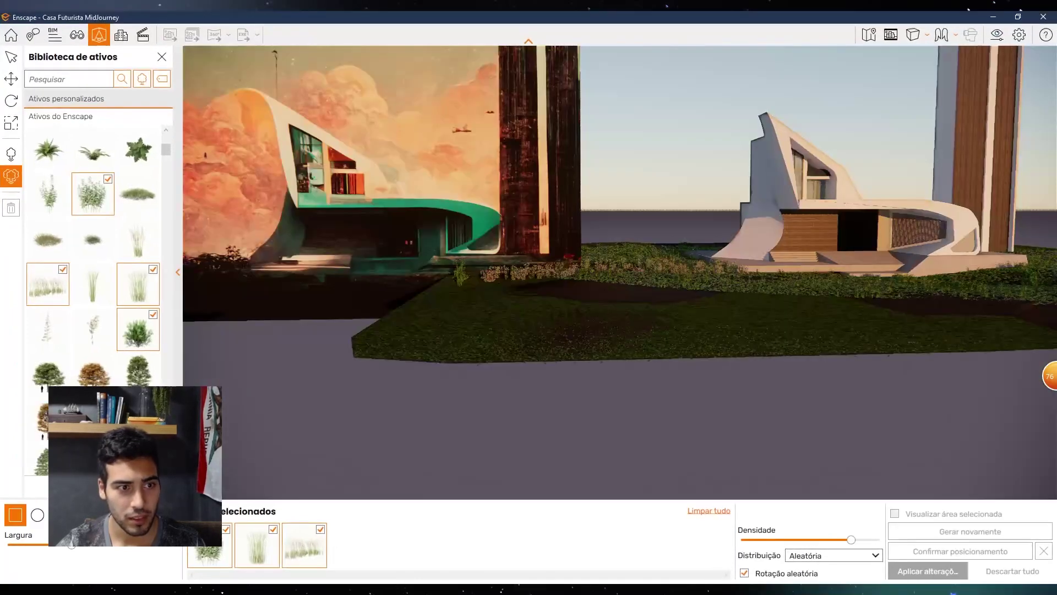
click(95, 195)
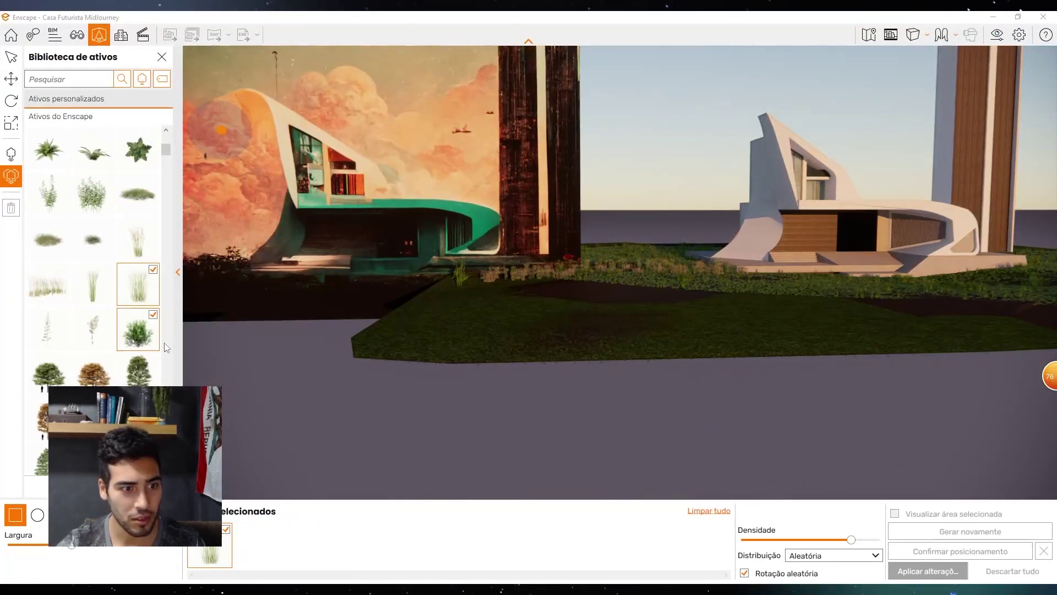
scroll(151, 330, down, 5)
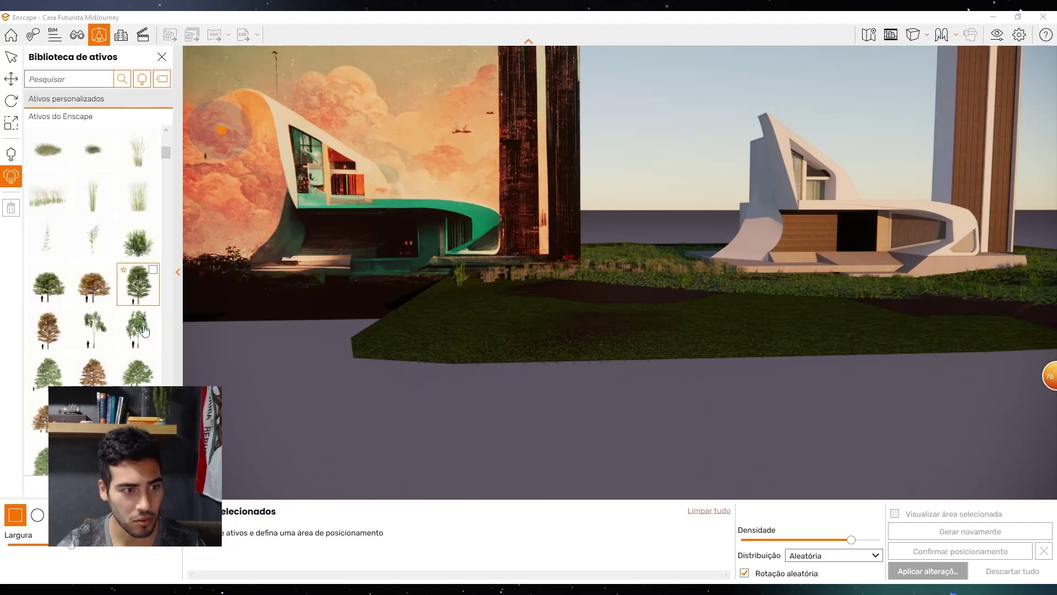
scroll(145, 330, down, 3)
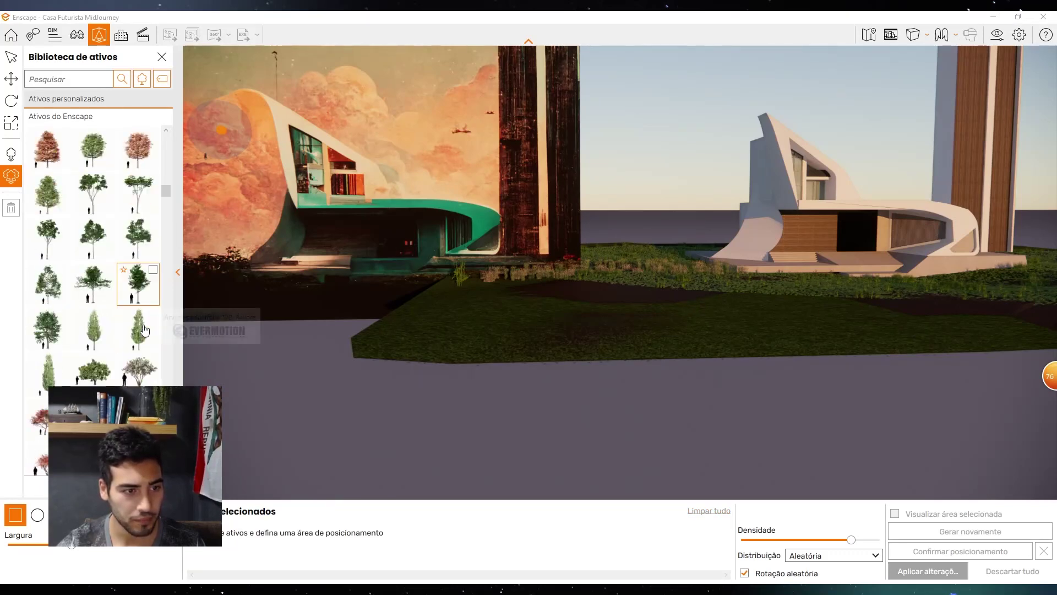
key(a)
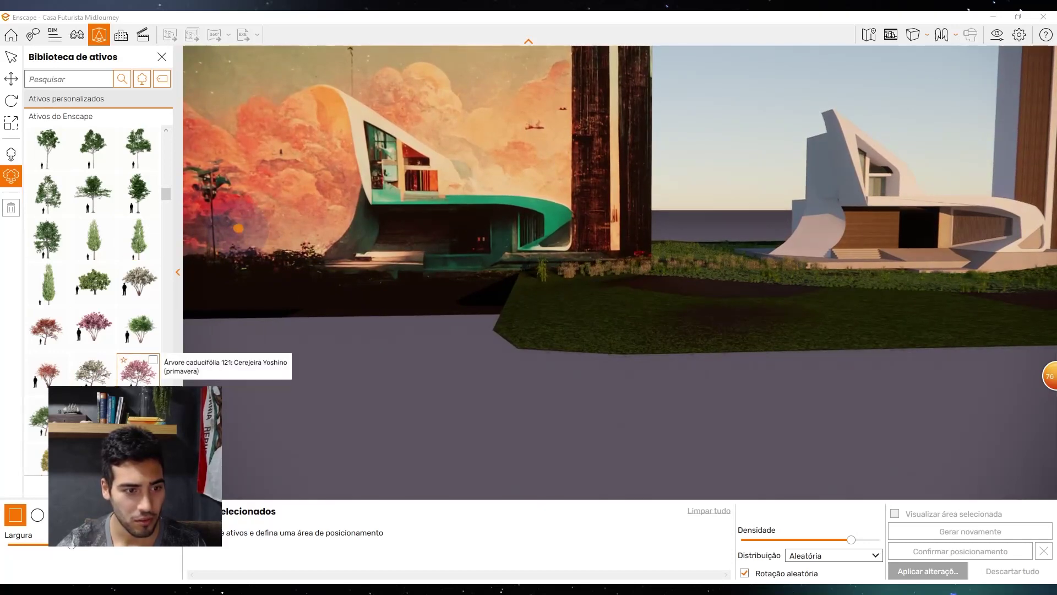
scroll(137, 369, down, 5)
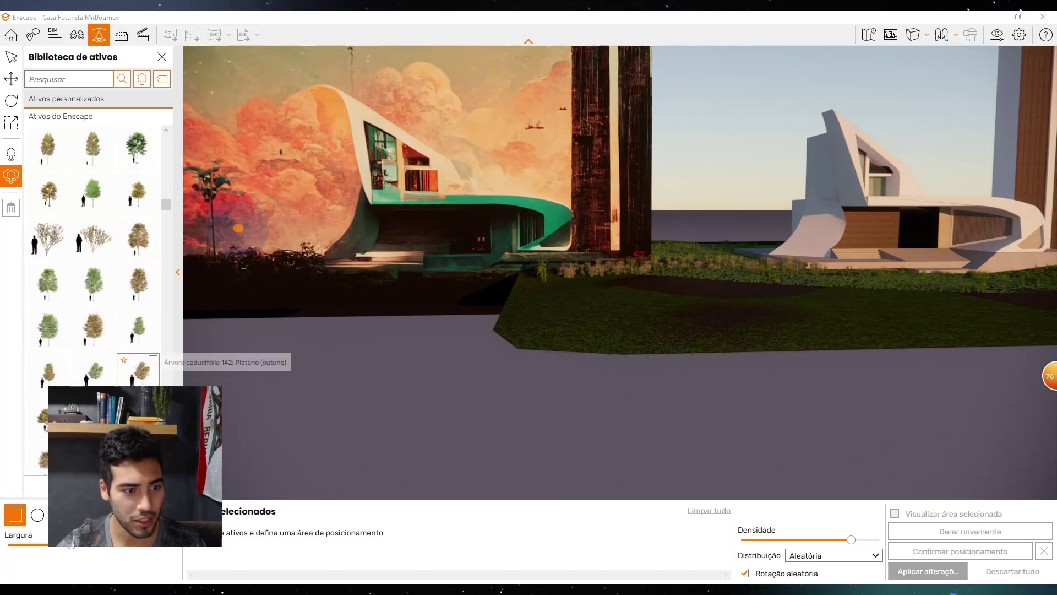
scroll(137, 368, up, 2)
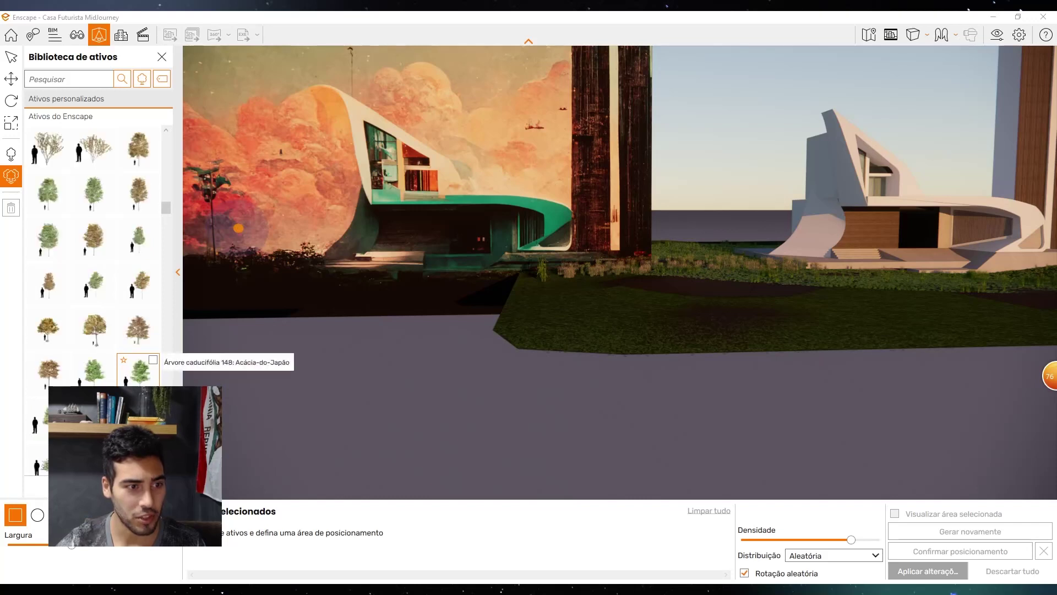
click(99, 156)
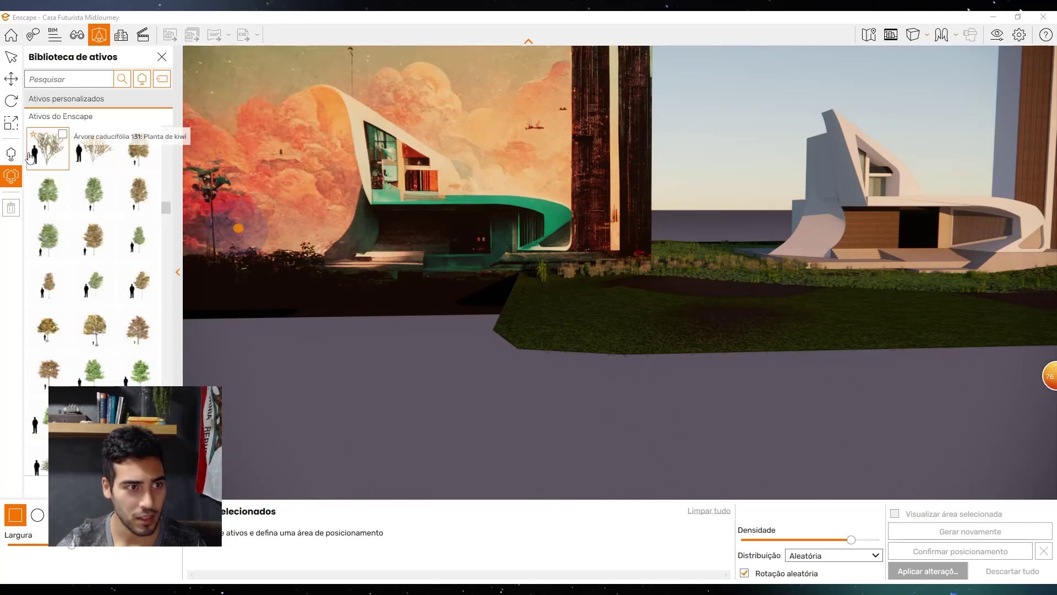
scroll(679, 314, up, 3)
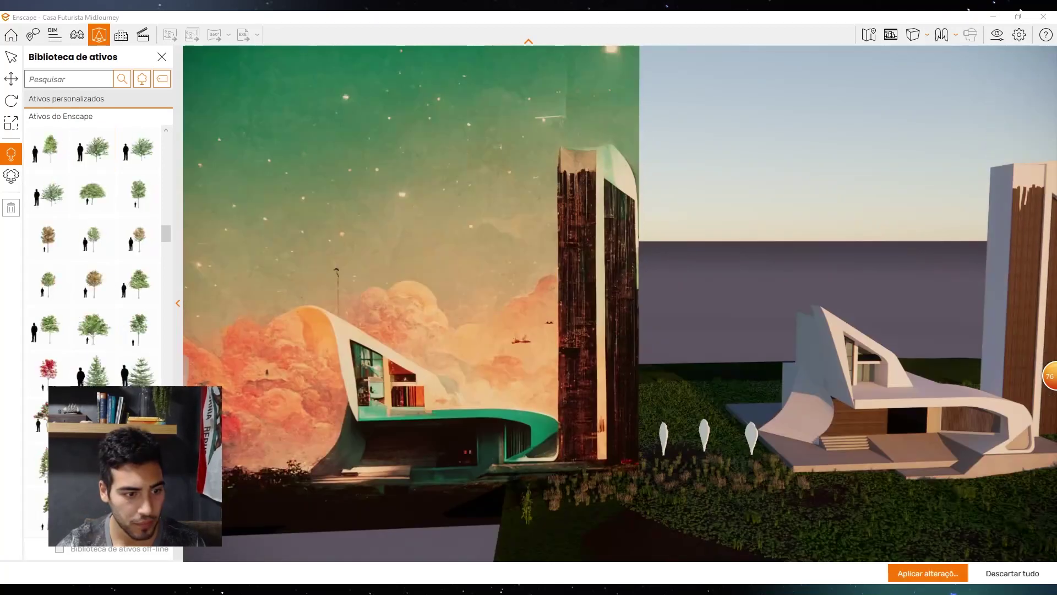
Place five low shrubs and several small grass and flower clumps around the three trees, and apply the changes to the model
scroll(127, 397, down, 5)
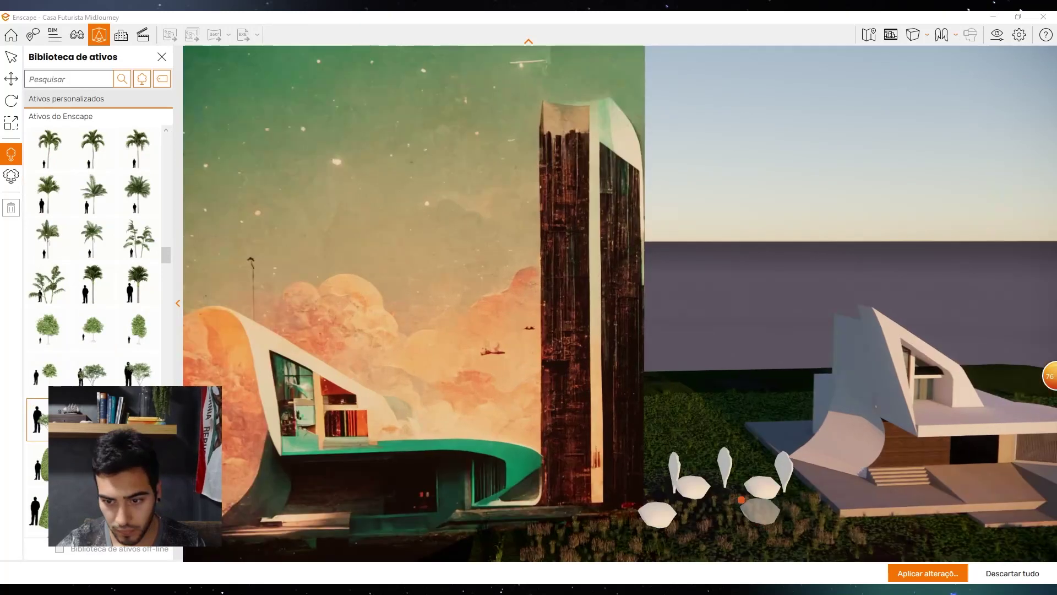
scroll(88, 331, down, 5)
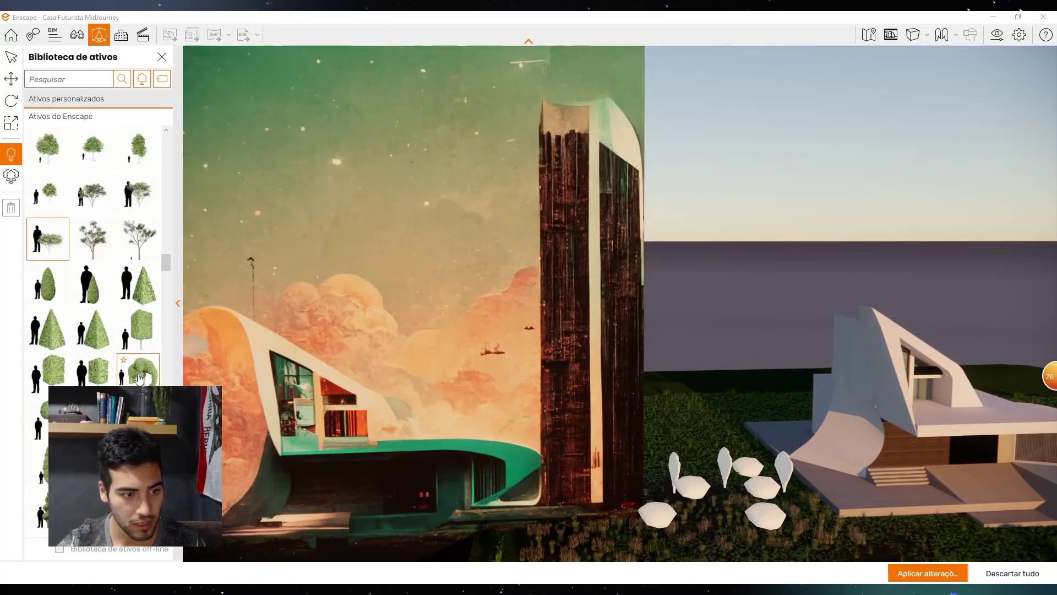
scroll(138, 329, down, 5)
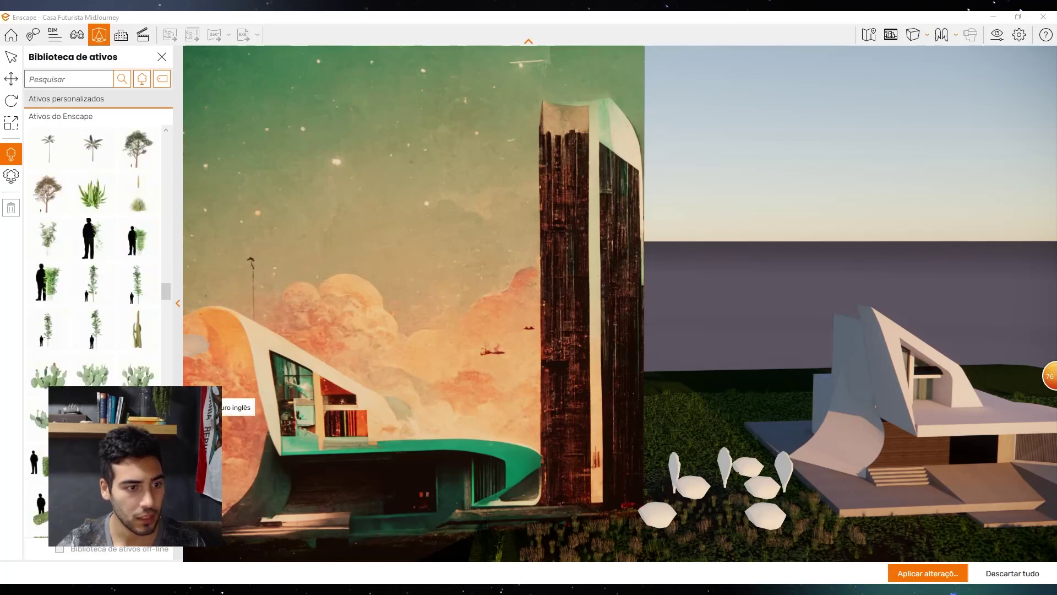
scroll(113, 311, down, 6)
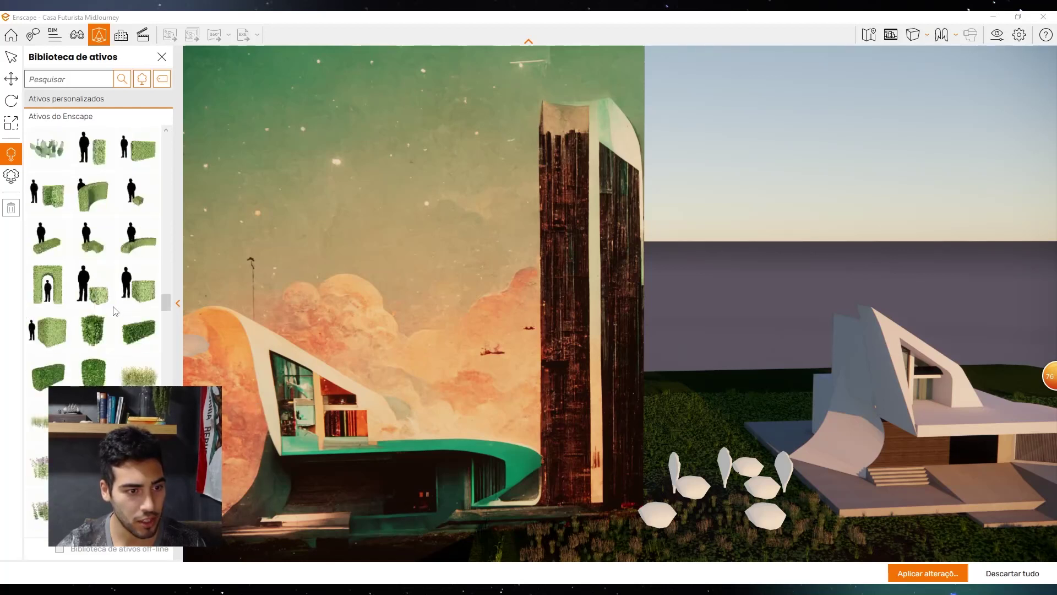
click(133, 384)
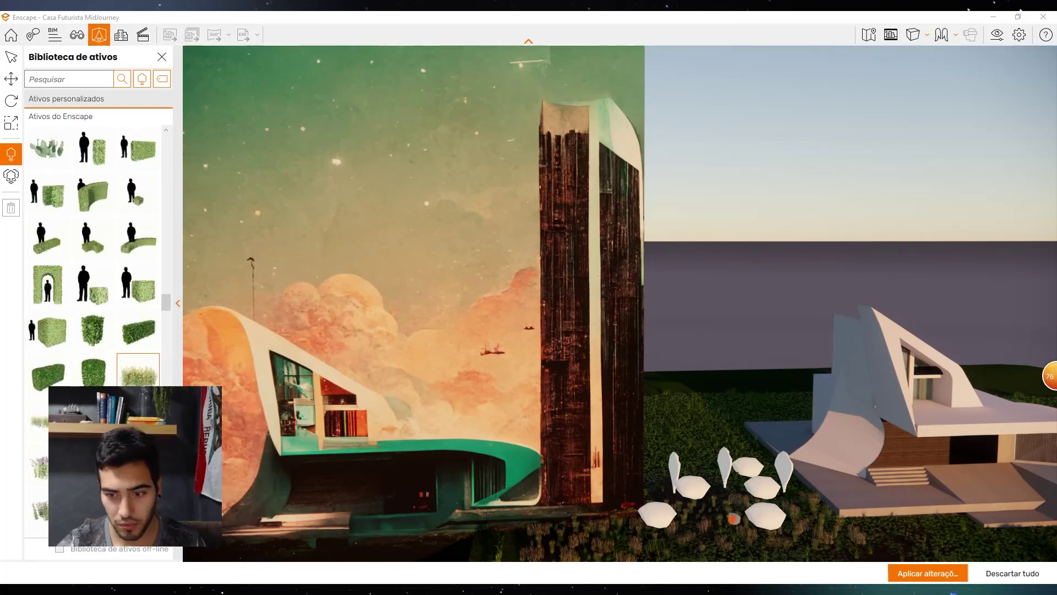
click(699, 514)
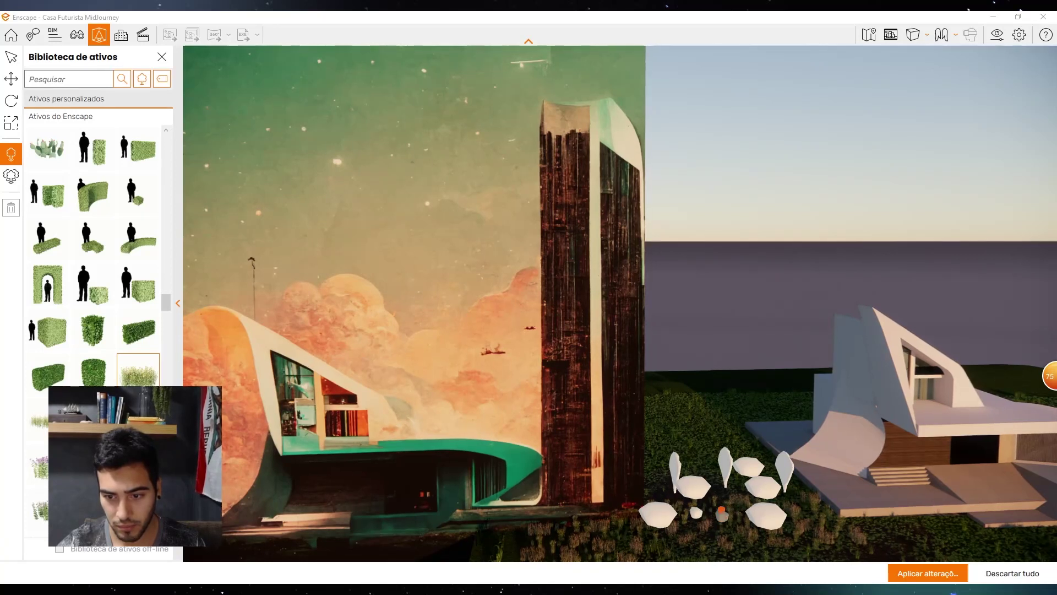
click(811, 507)
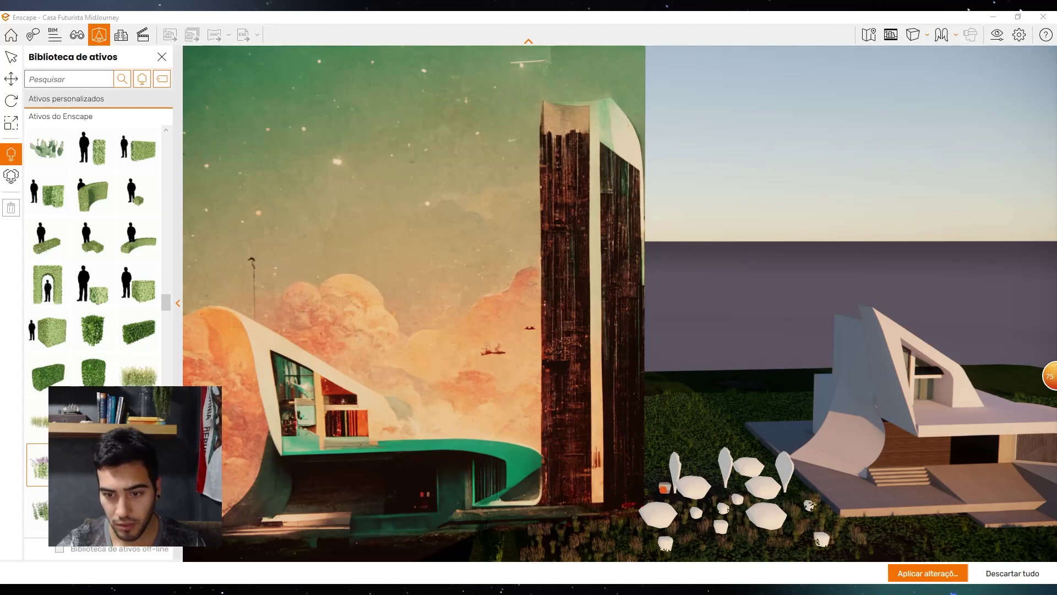
scroll(735, 490, down, 5)
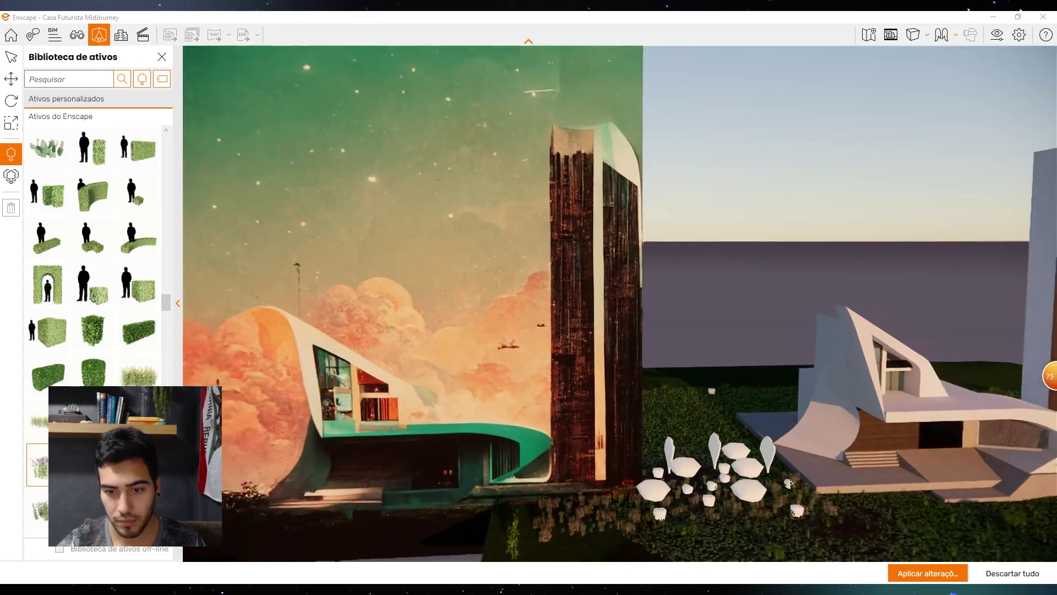
click(928, 574)
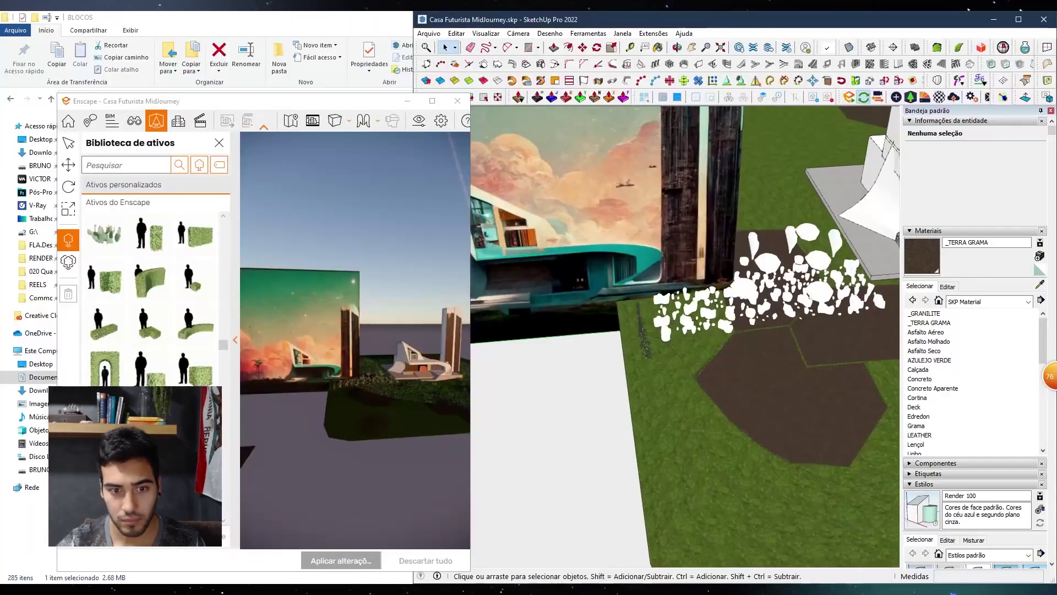
Close the asset library, select the newly placed trees and shrubs in SketchUp and randomize their rotation
click(219, 143)
mouse_move(551, 331)
middle_down()
mouse_move(603, 355)
mouse_move(515, 336)
middle_up()
drag(482, 296, 636, 455)
middle_drag(635, 455, 697, 319)
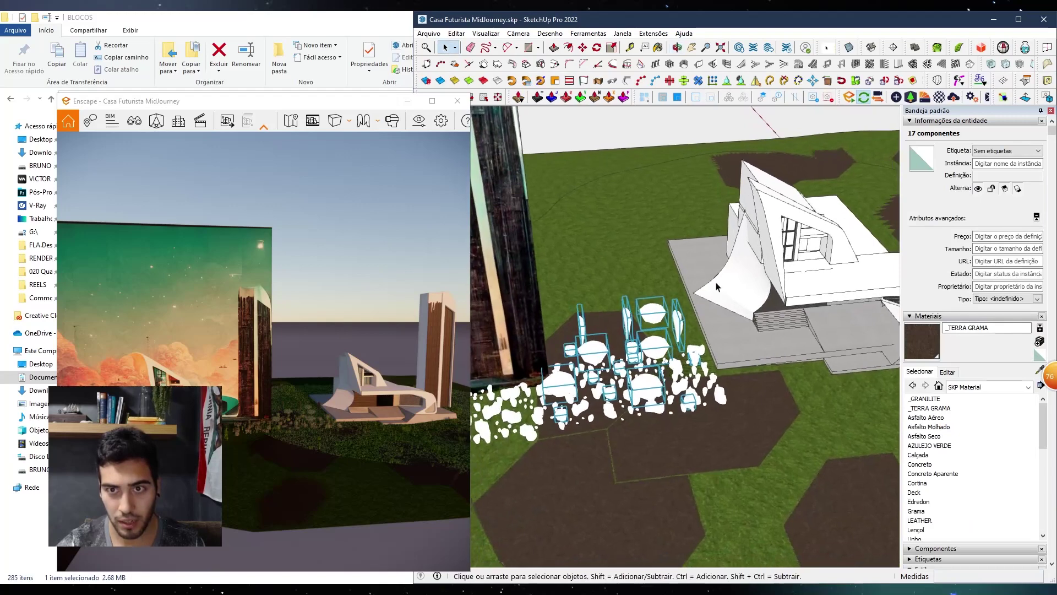
click(883, 81)
middle_drag(574, 310, 569, 229)
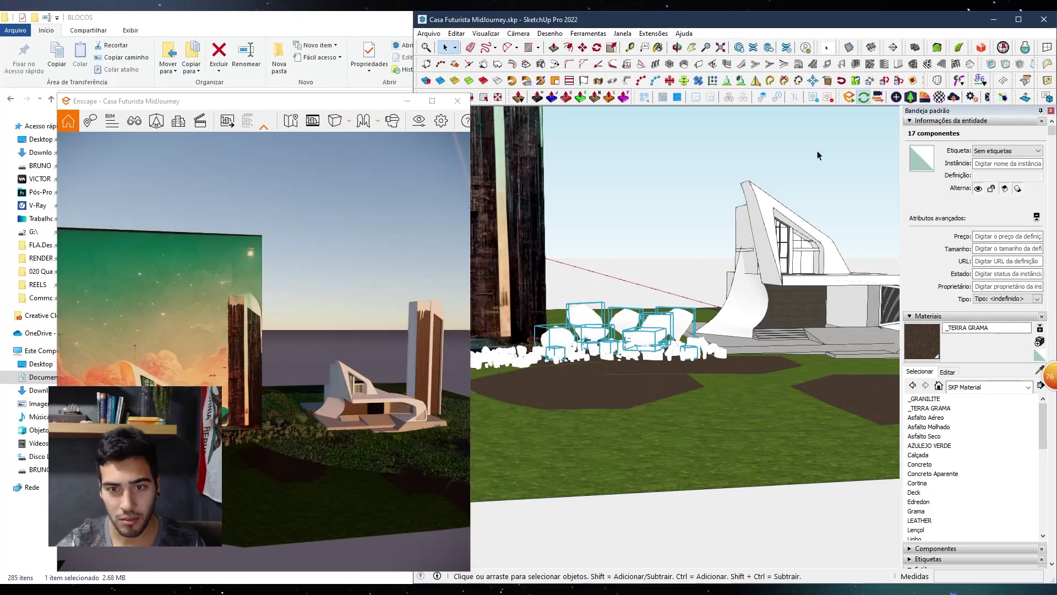
middle_drag(677, 373, 707, 316)
key(s)
scroll(707, 317, up, 5)
scroll(707, 316, down, 6)
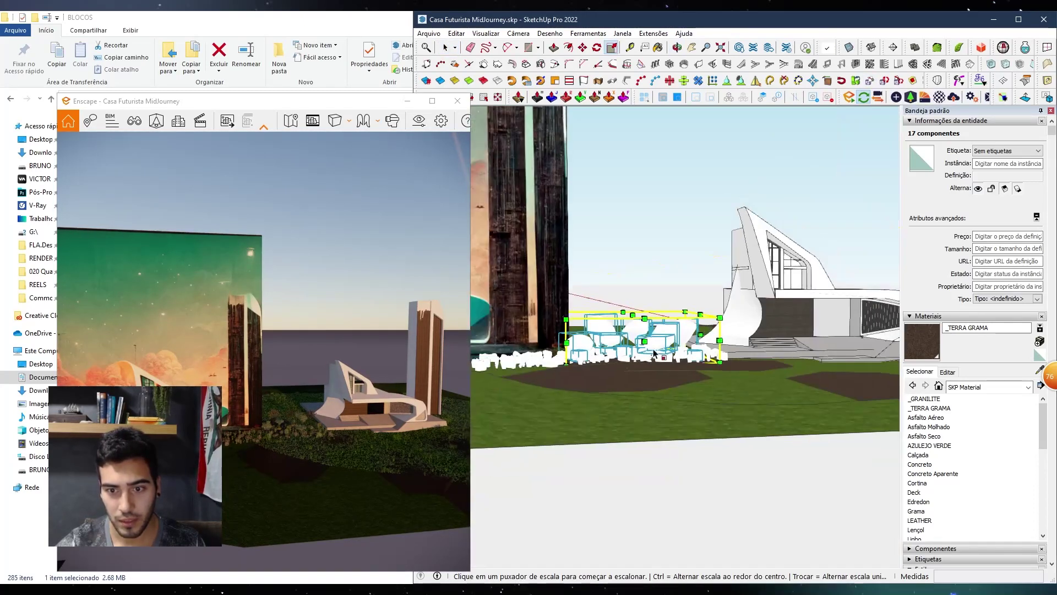
key(space)
scroll(652, 351, up, 3)
scroll(652, 350, down, 2)
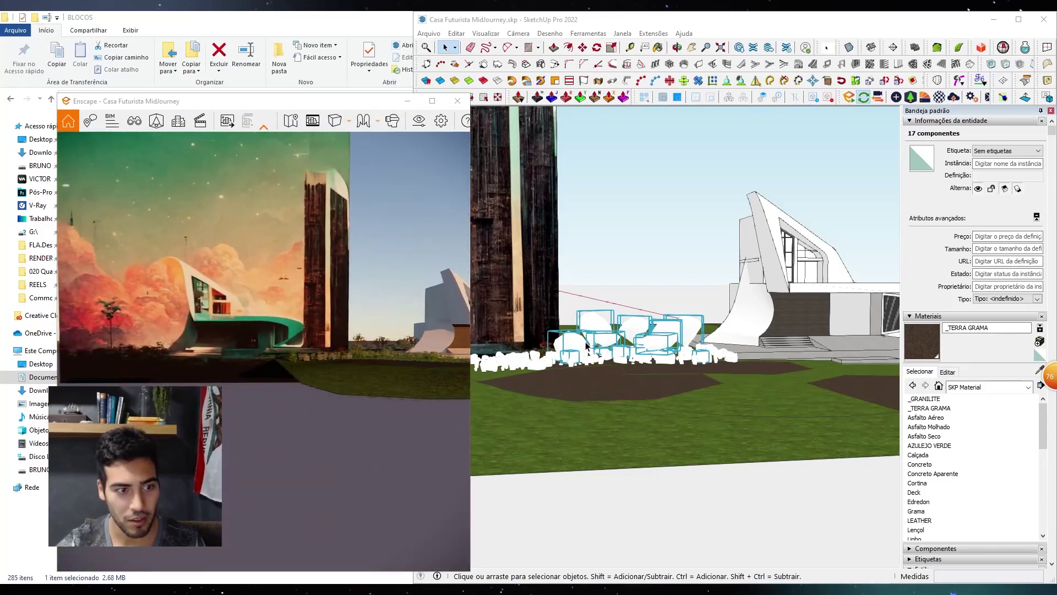
middle_drag(579, 380, 651, 436)
Switch to Enscape, open the asset library and filter it to the vegetation category
click(438, 104)
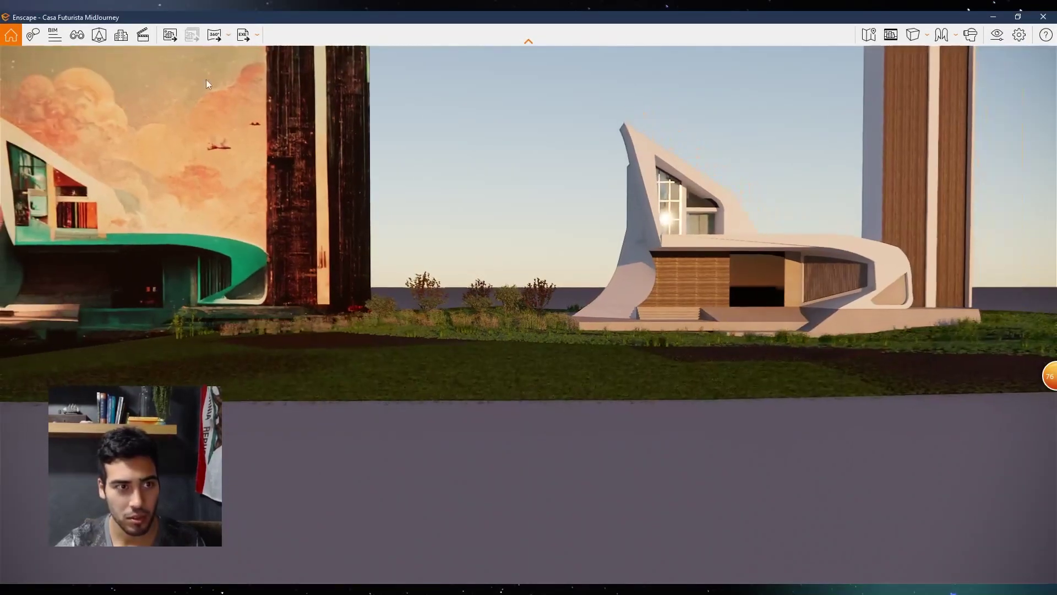
click(100, 37)
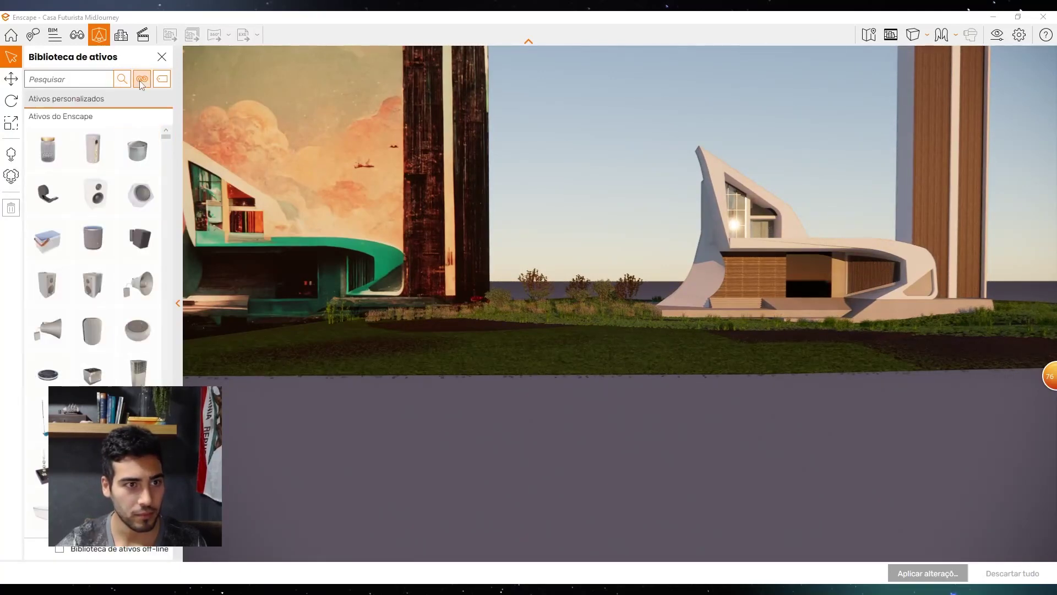
click(141, 80)
click(210, 296)
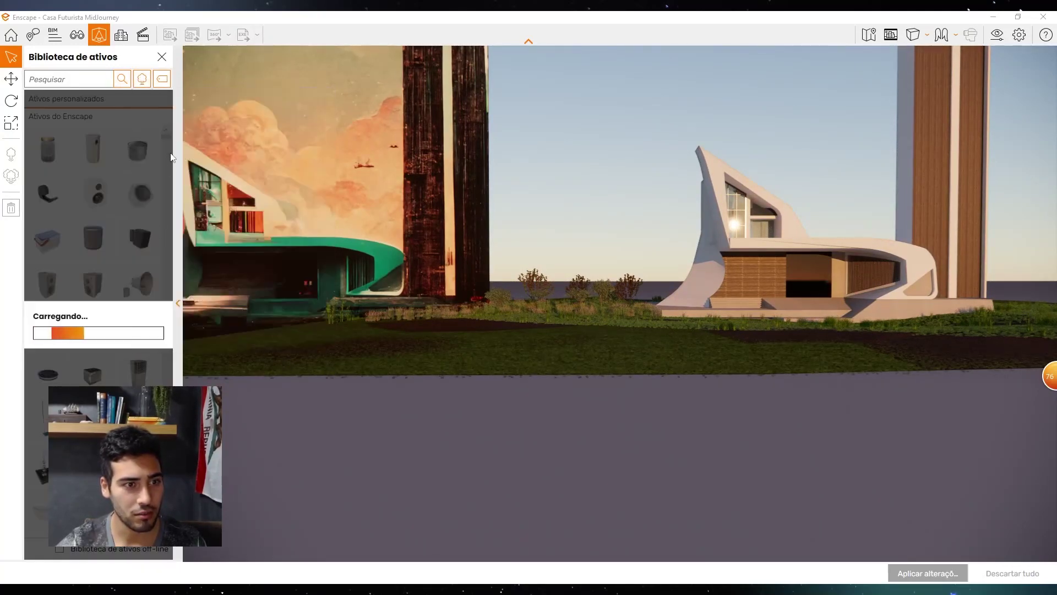
Check the vegetation tag filters and browse the vegetation assets down to the palm trees
click(163, 82)
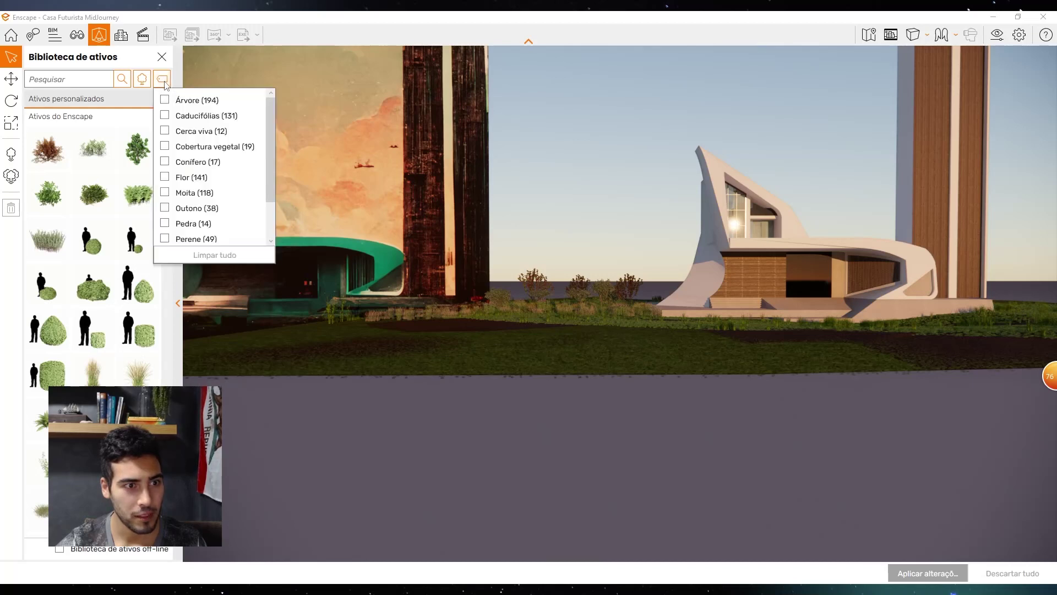
scroll(215, 163, down, 2)
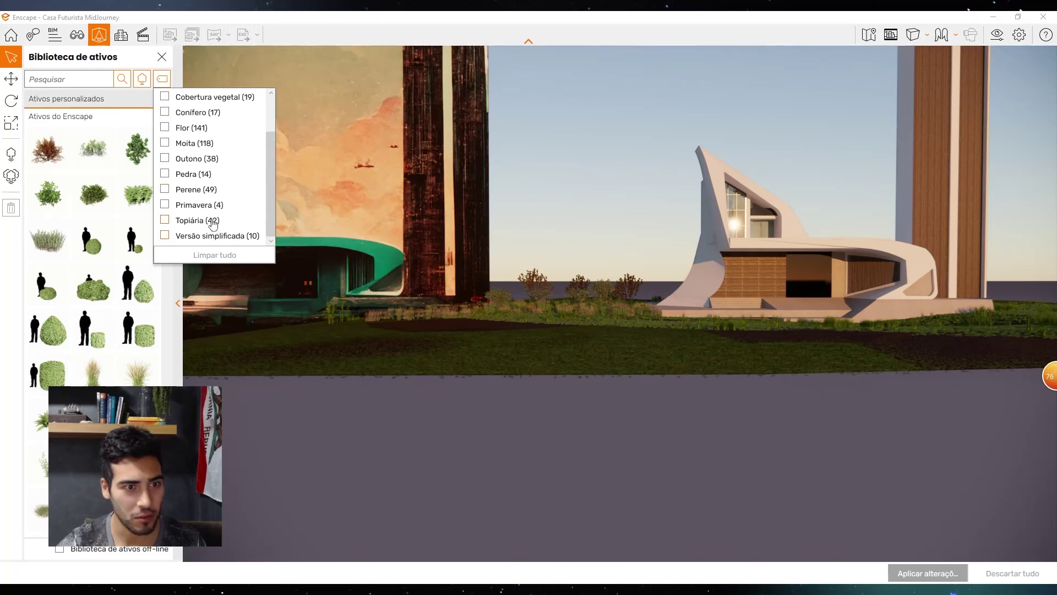
scroll(214, 223, up, 2)
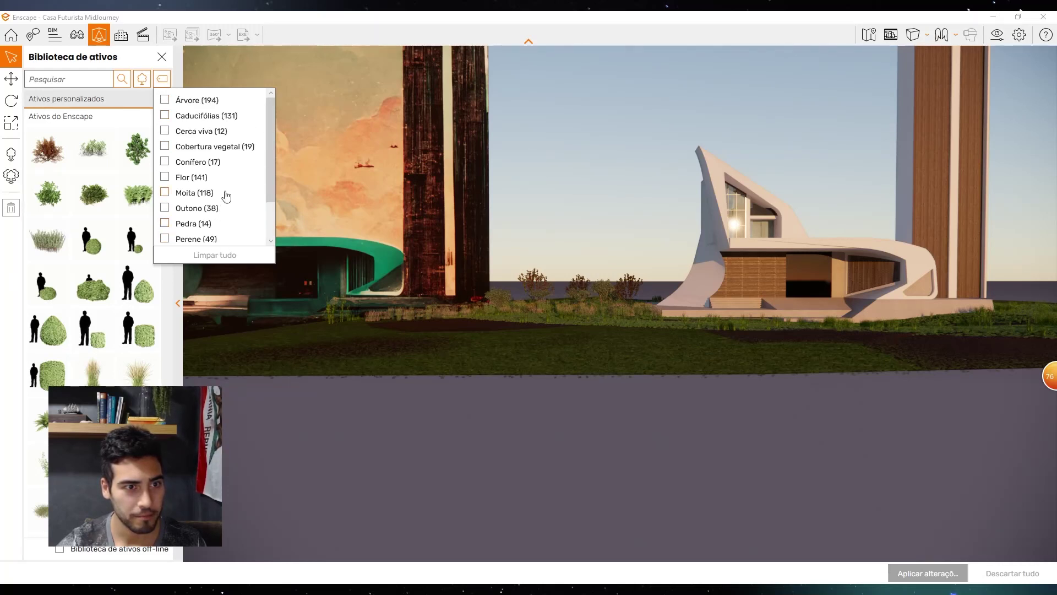
click(79, 82)
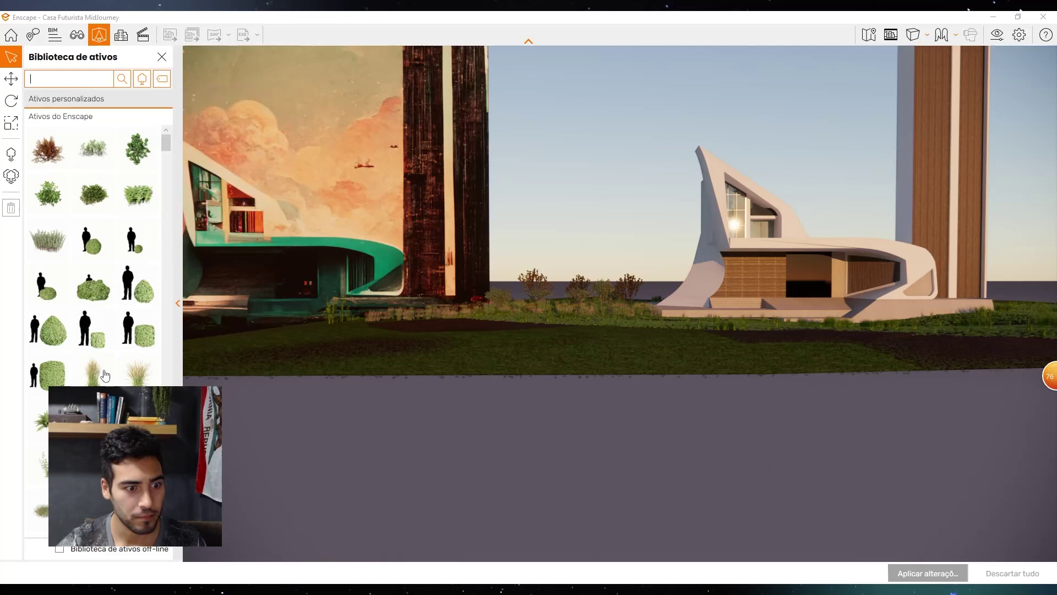
scroll(112, 380, down, 10)
scroll(112, 381, down, 5)
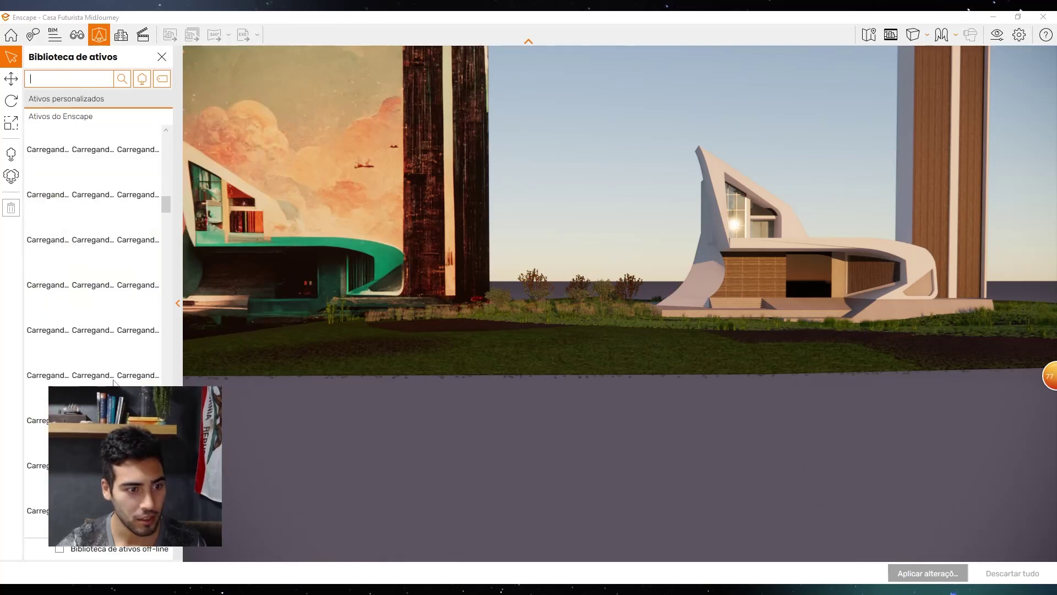
scroll(112, 296, down, 6)
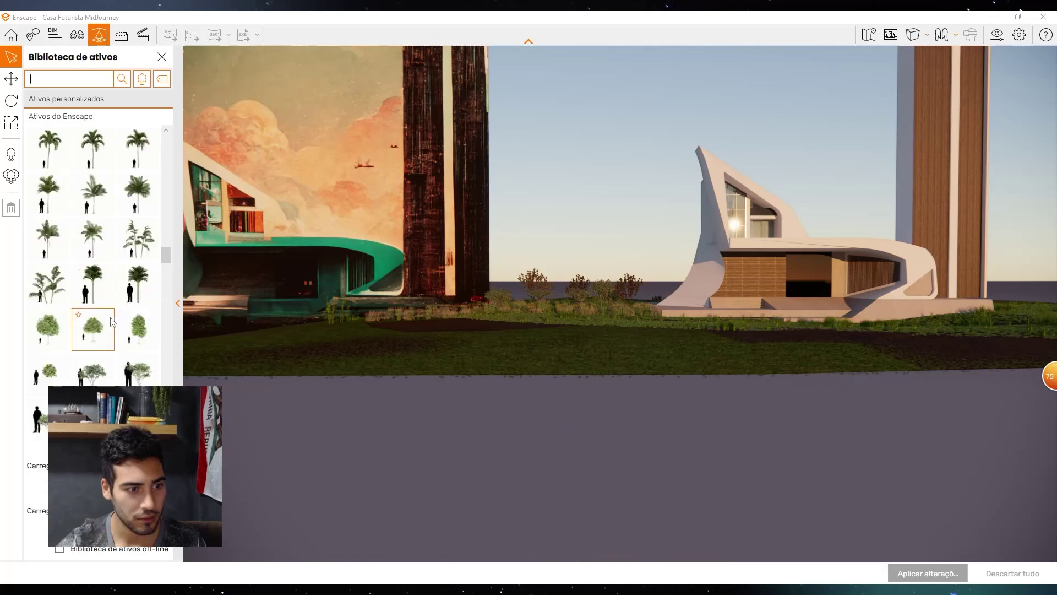
scroll(105, 330, down, 3)
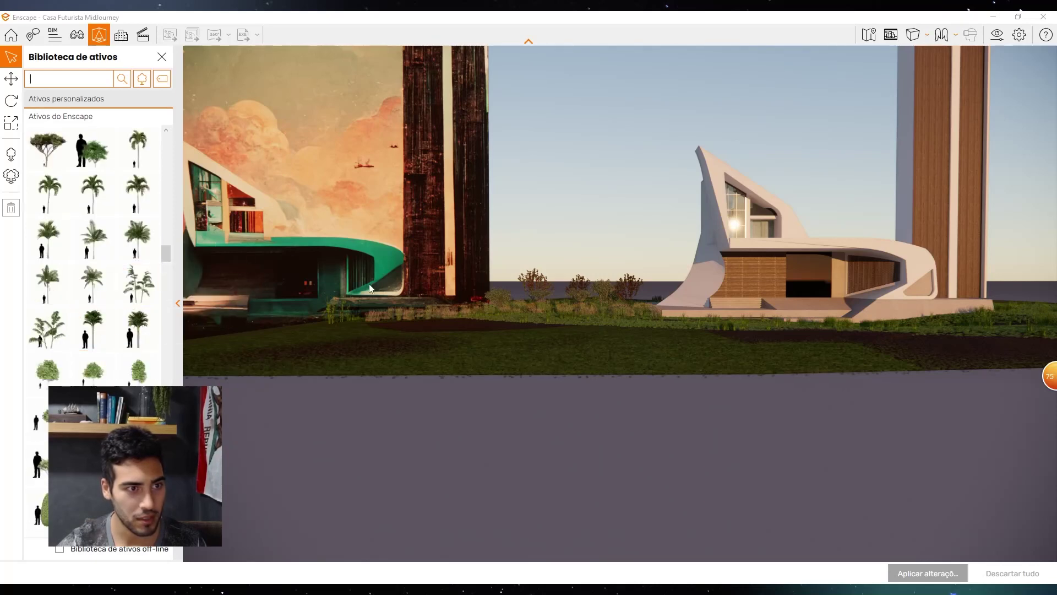
Place a single palm tree, Árvore perene 032: Palmeira, on the lawn beside the reference image and apply the change
key(a)
key(w)
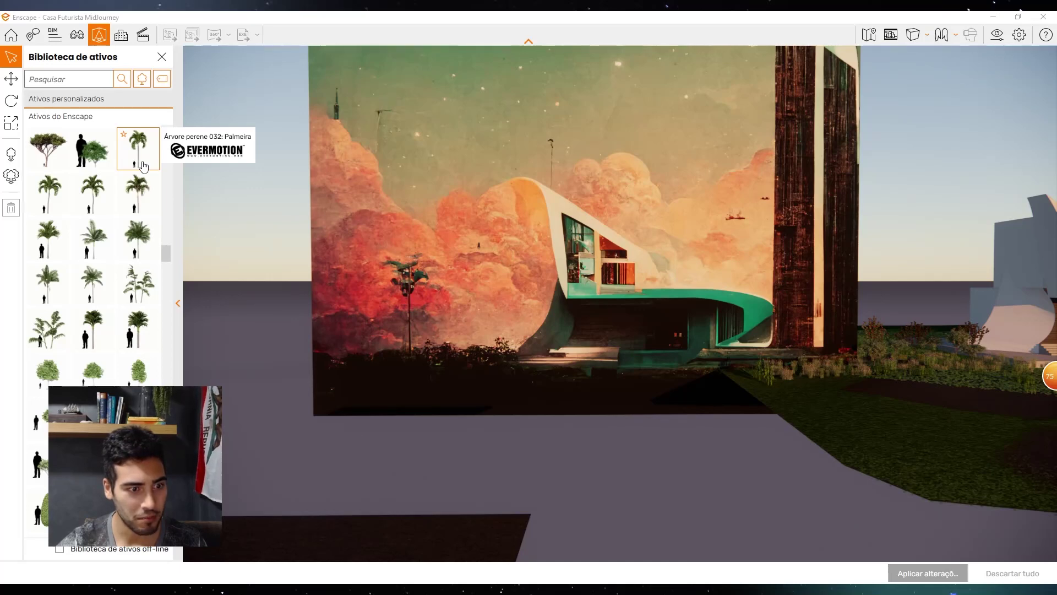
click(143, 165)
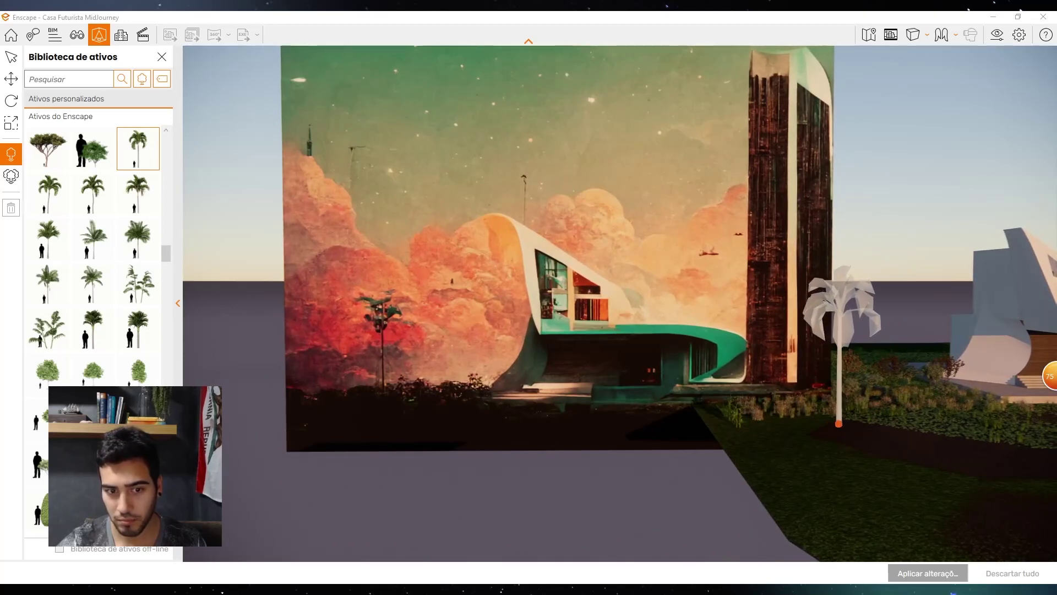
click(846, 423)
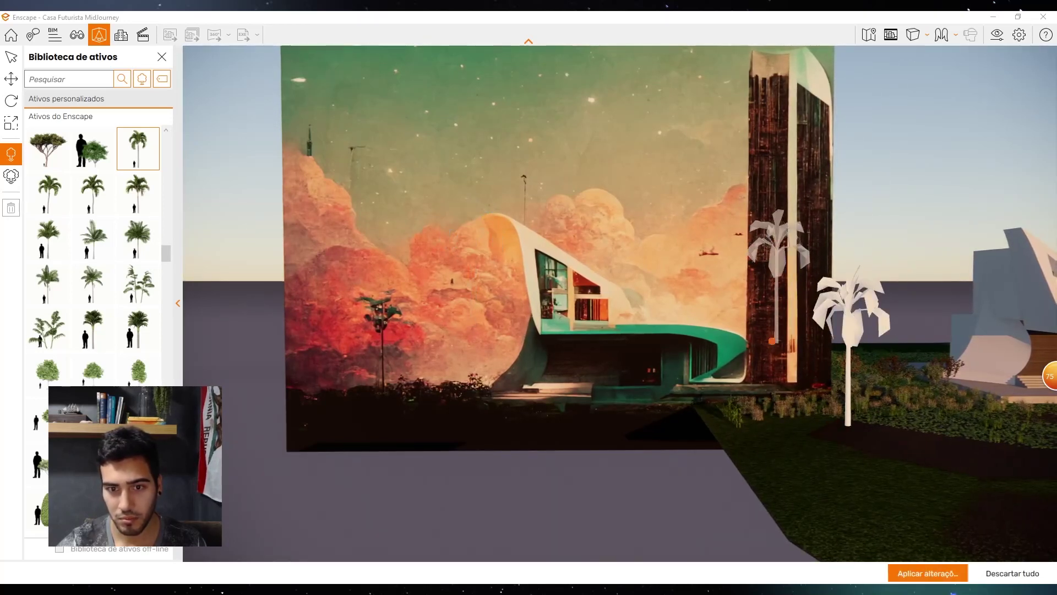
click(928, 573)
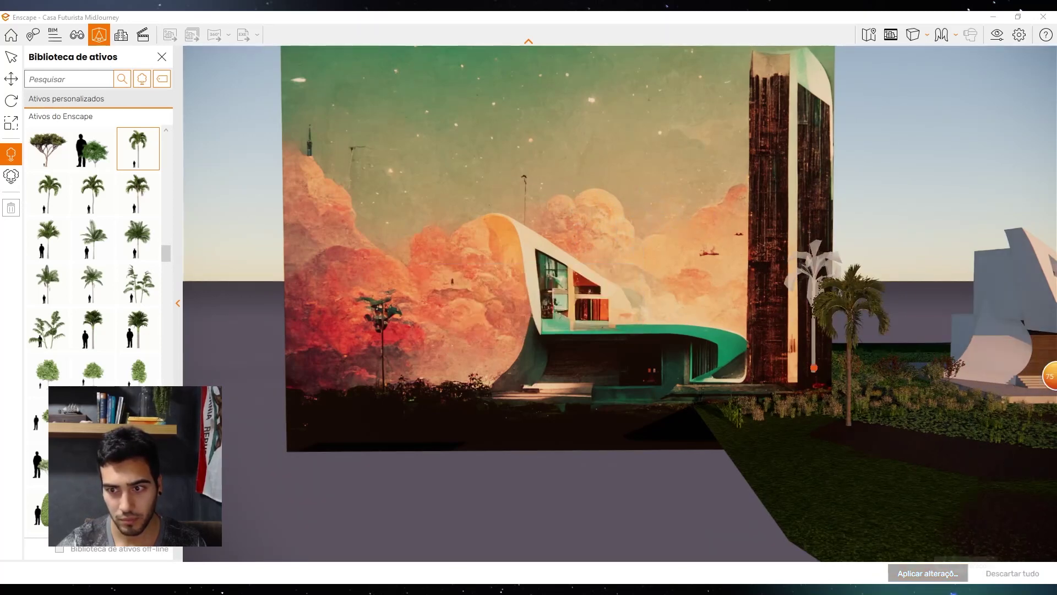
Switch to multi-asset placement and choose three green deciduous trees from the vegetation library
key(s)
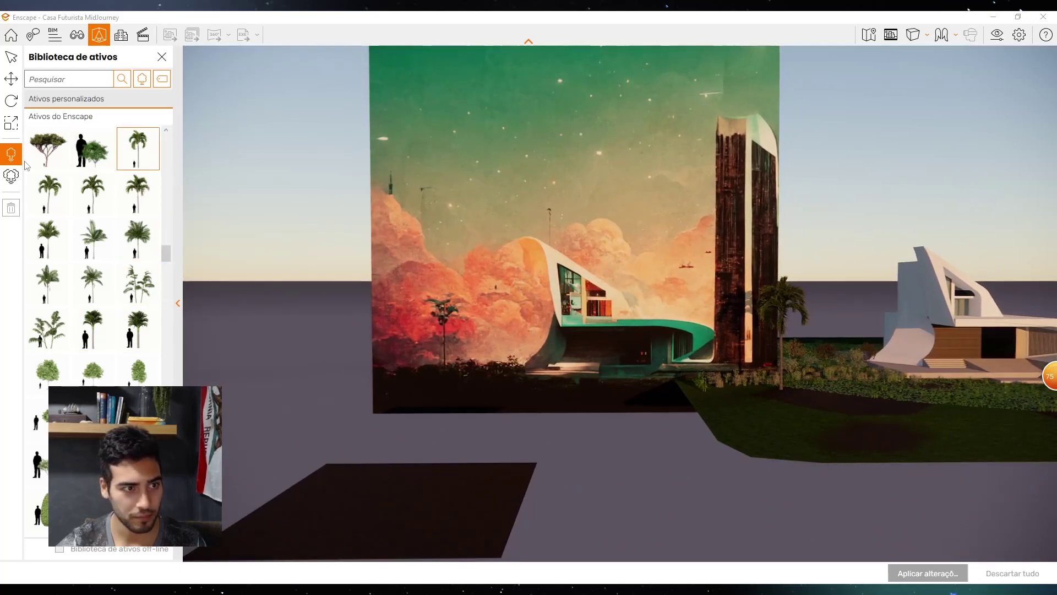
click(11, 176)
drag(165, 231, 165, 141)
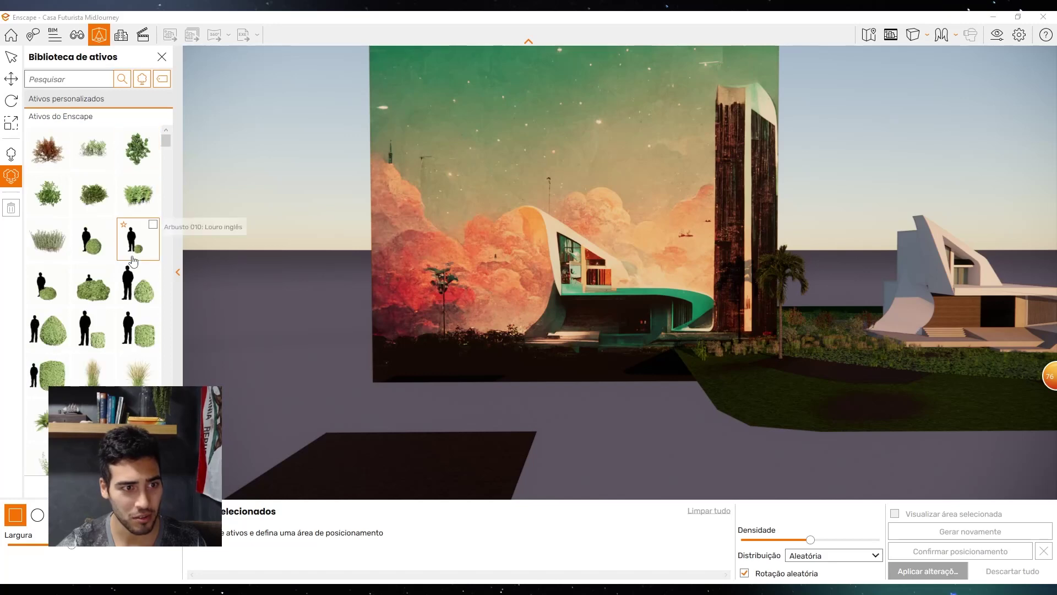
scroll(132, 308, down, 5)
scroll(133, 368, down, 3)
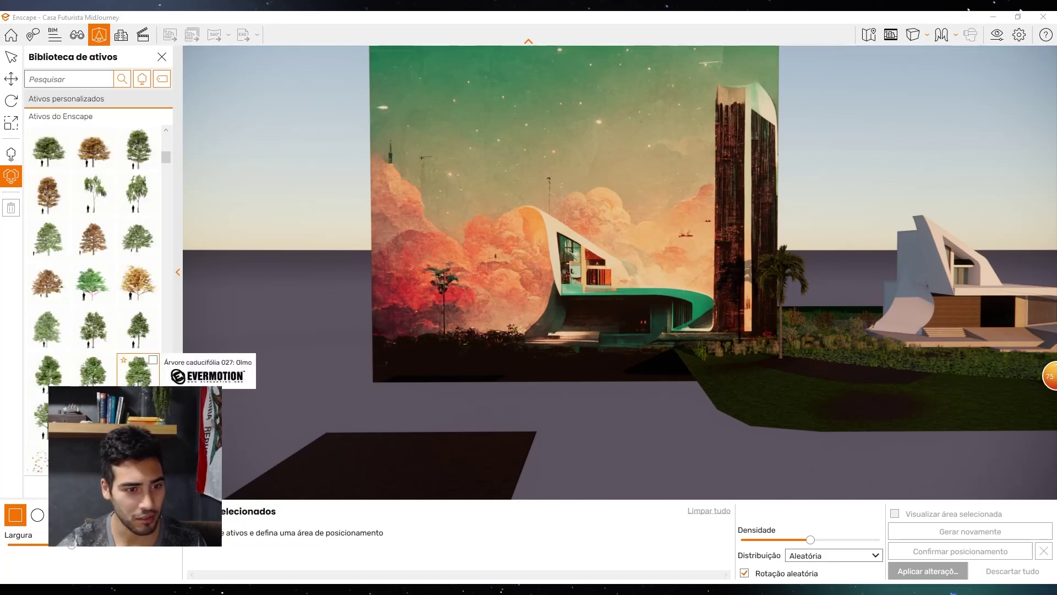
scroll(138, 369, down, 1)
scroll(135, 310, down, 5)
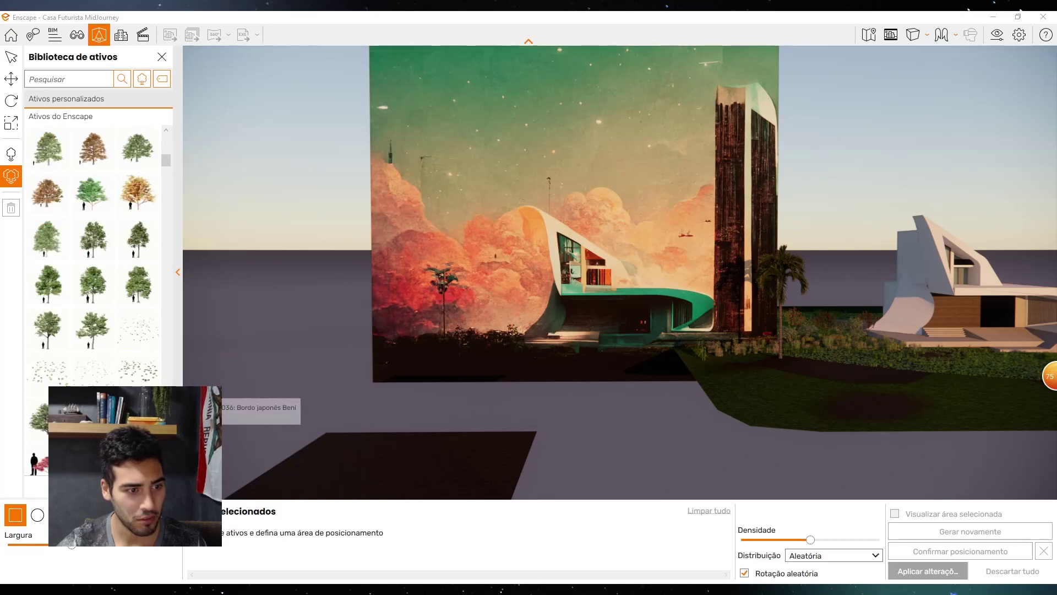
scroll(135, 310, down, 3)
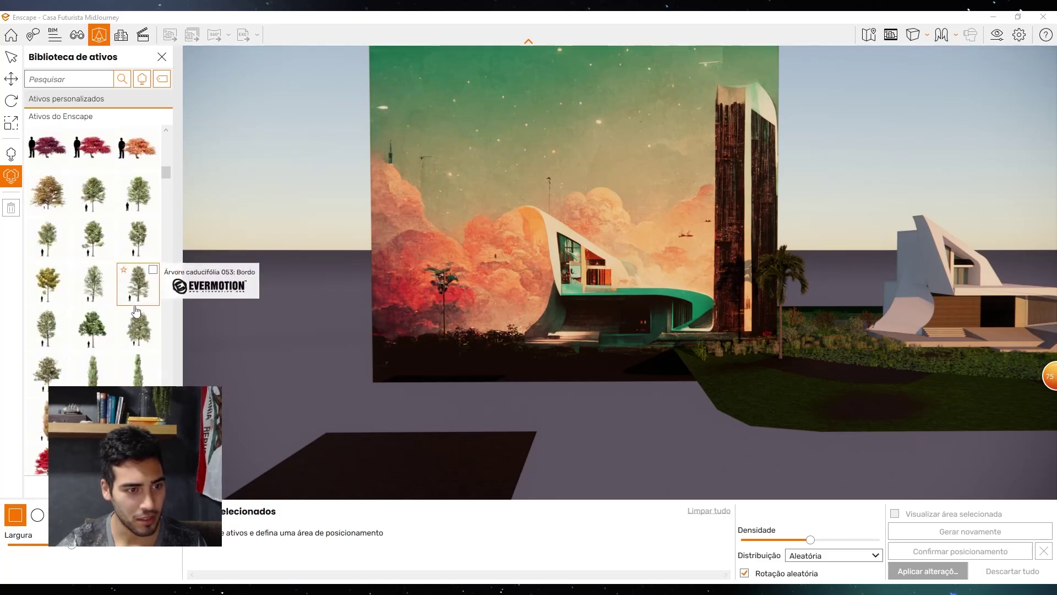
click(106, 207)
click(138, 198)
click(138, 242)
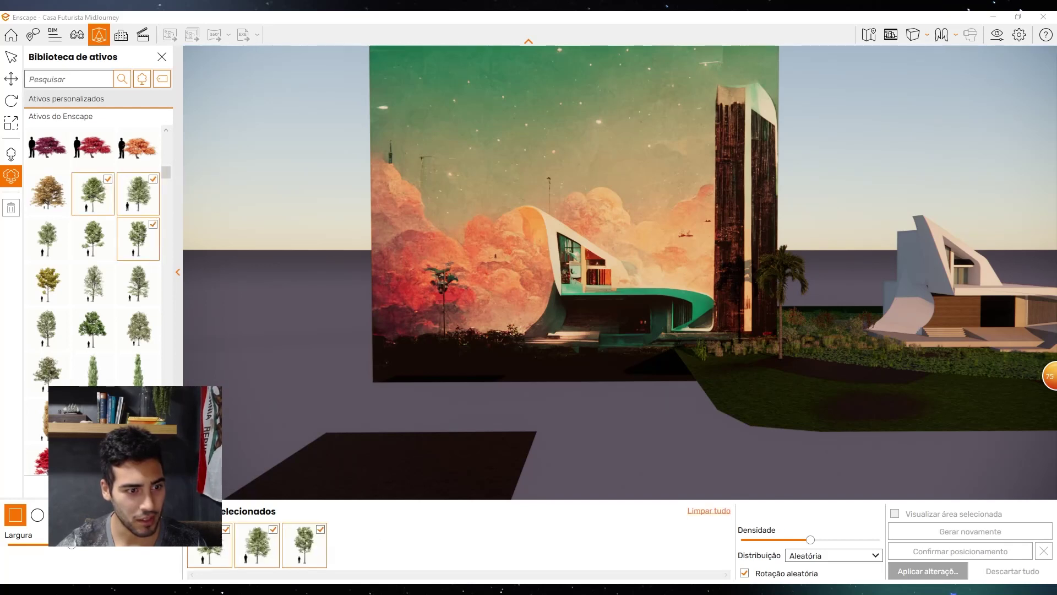
Add a narrow columnar green tree and a dense conical green tree to the multi-asset selection
click(102, 378)
scroll(103, 377, down, 2)
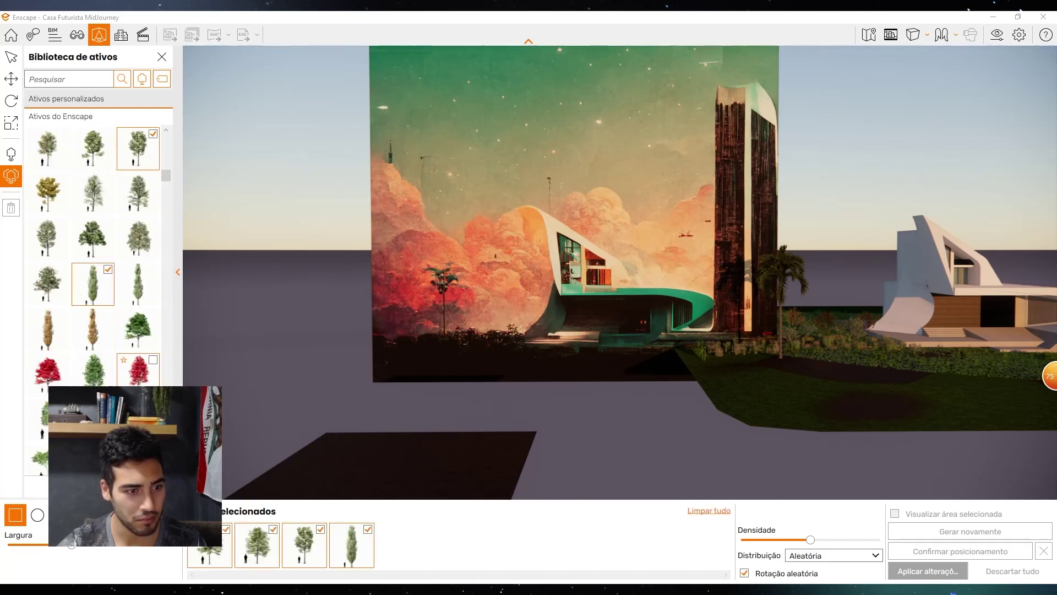
scroll(136, 357, down, 4)
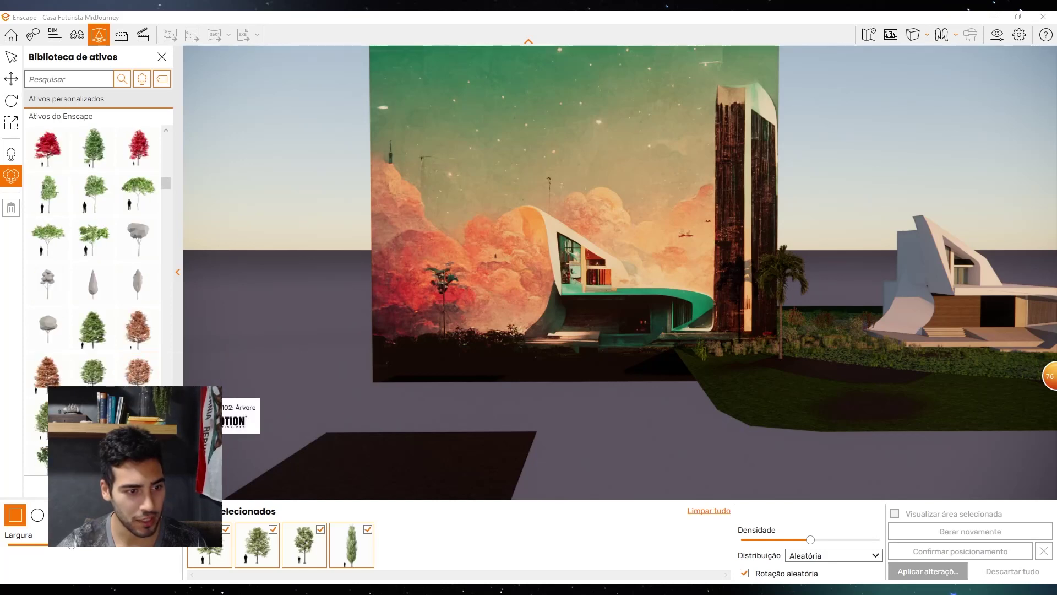
scroll(102, 345, down, 1)
click(102, 346)
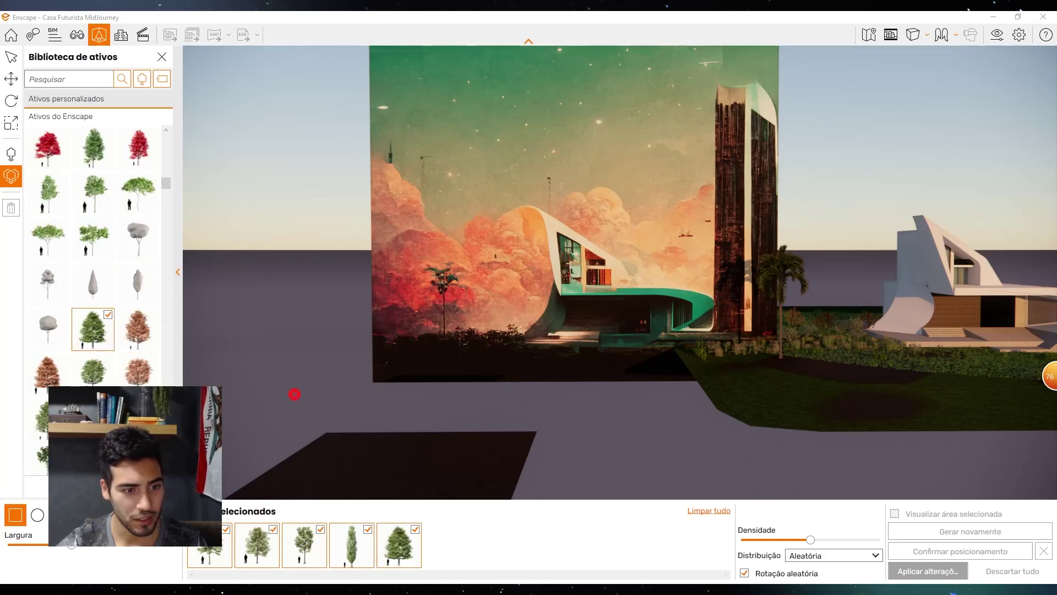
Define a rectangular placement area for the five selected trees along the terrain's front edge, seen from above
key(s)
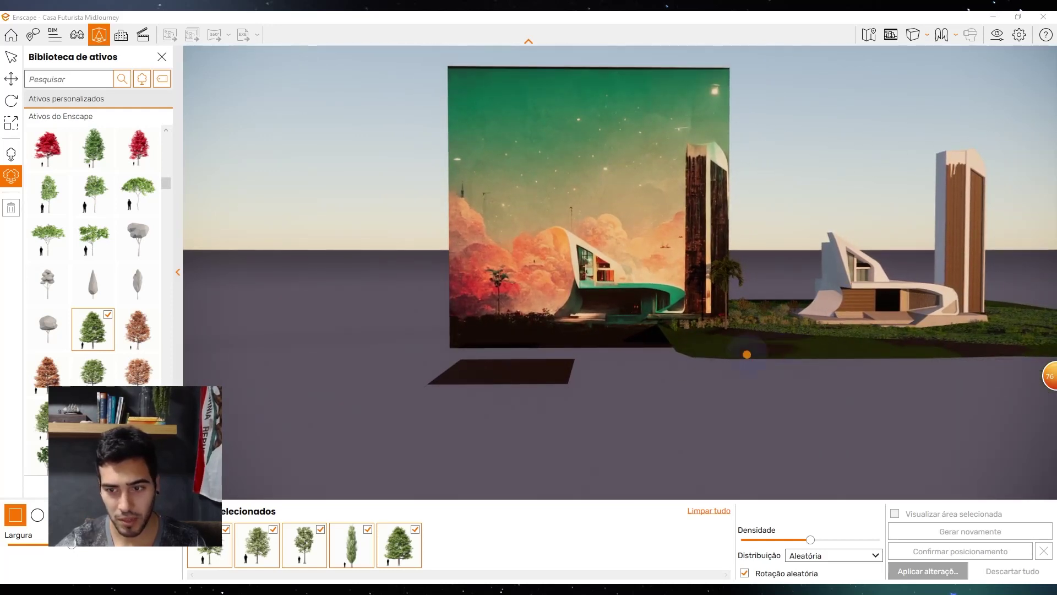
key(e)
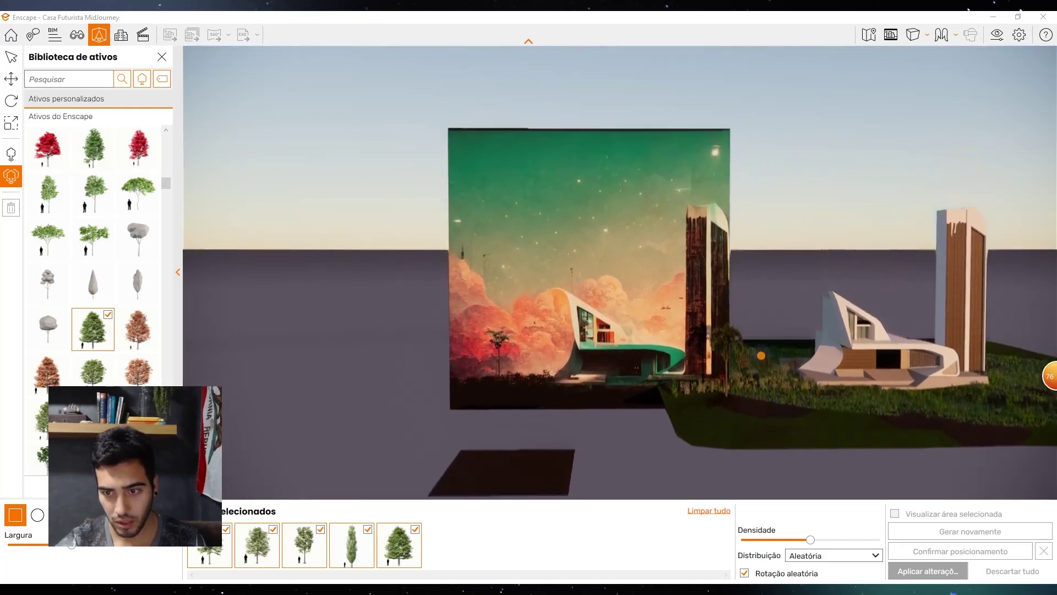
drag(766, 319, 628, 238)
click(604, 238)
key(s)
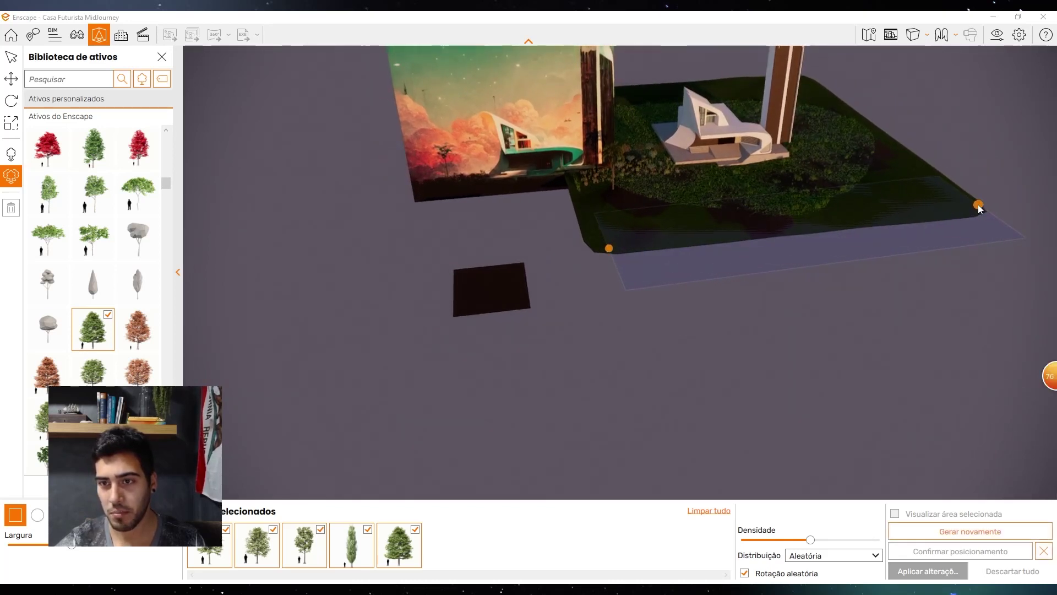
click(978, 207)
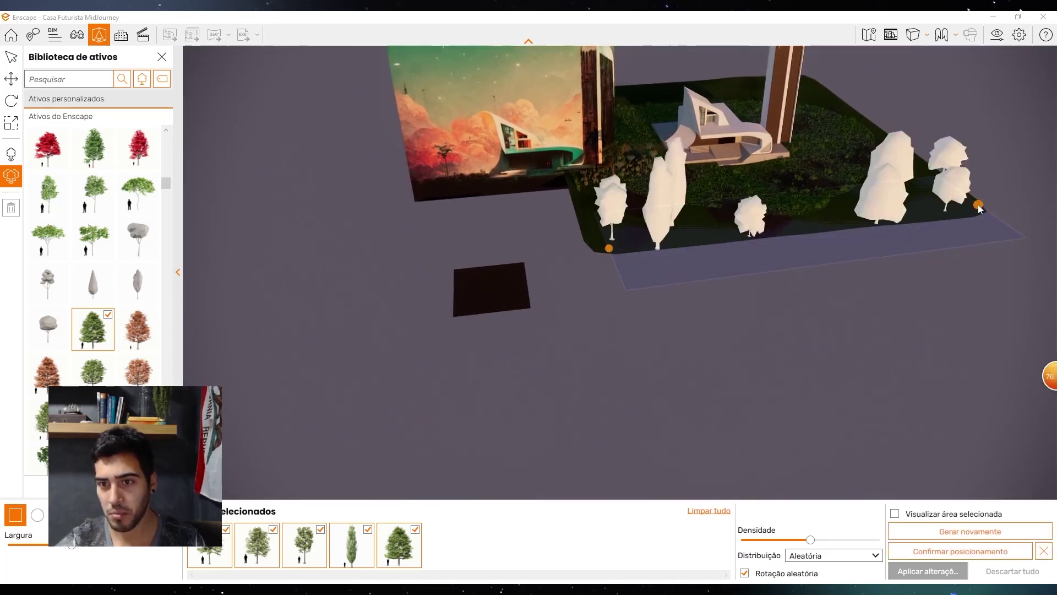
Raise the tree density to its maximum and confirm the placement of the trees
click(852, 540)
click(865, 540)
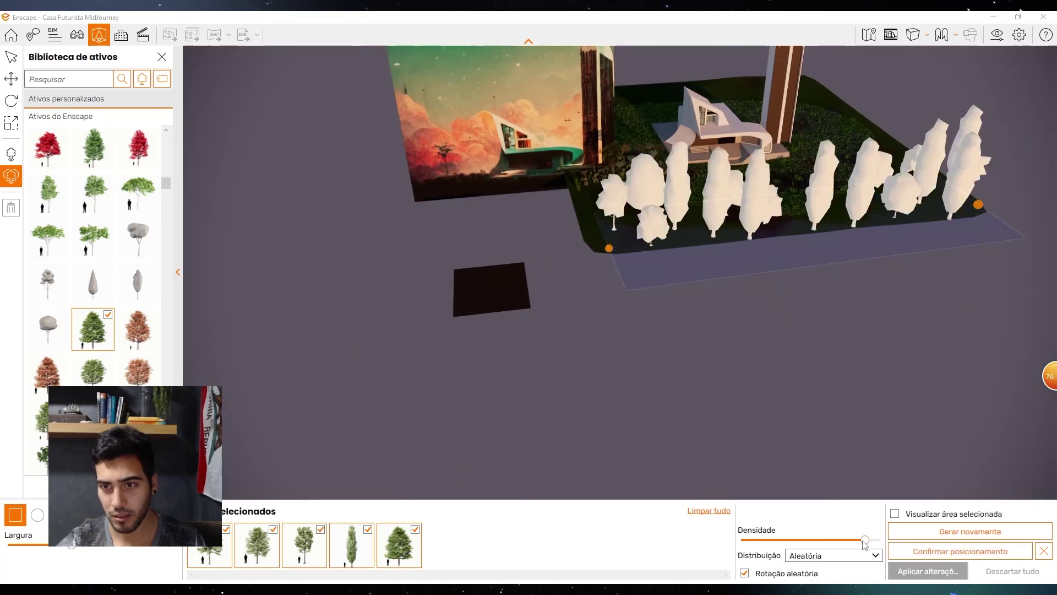
click(832, 541)
Define a second, wider tree area along the front edge with Variável distribution, confirm the placement and apply the changes to the model
drag(129, 547, 149, 549)
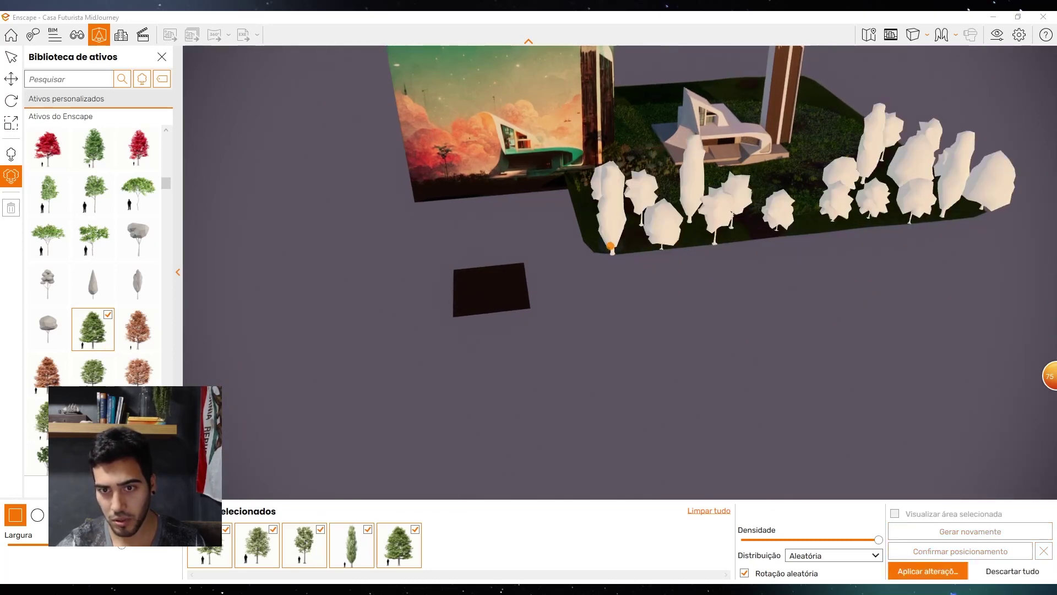
click(673, 231)
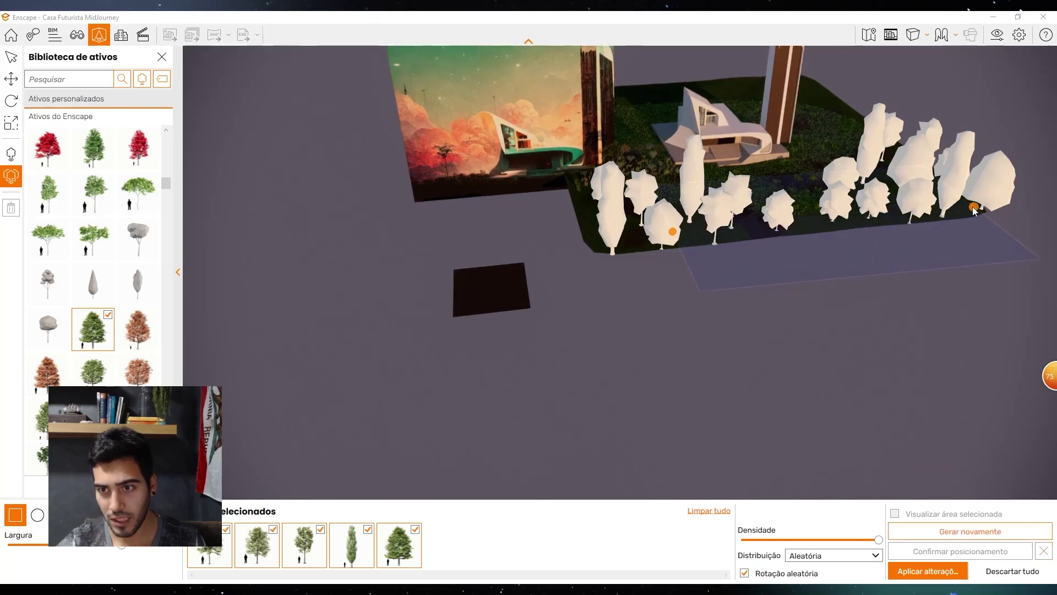
drag(673, 231, 586, 238)
click(834, 555)
click(813, 579)
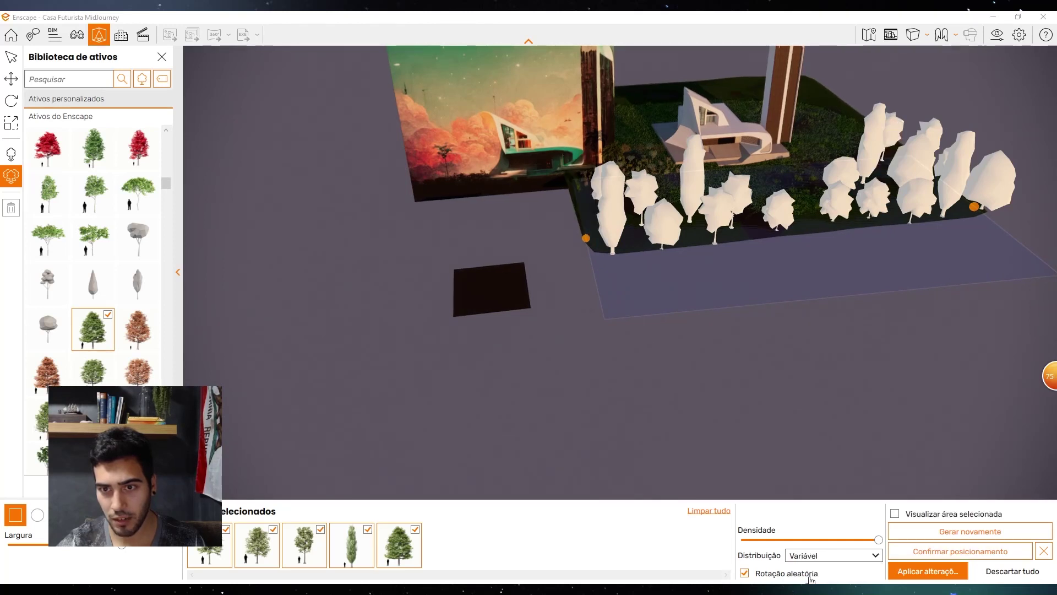
click(936, 553)
click(930, 574)
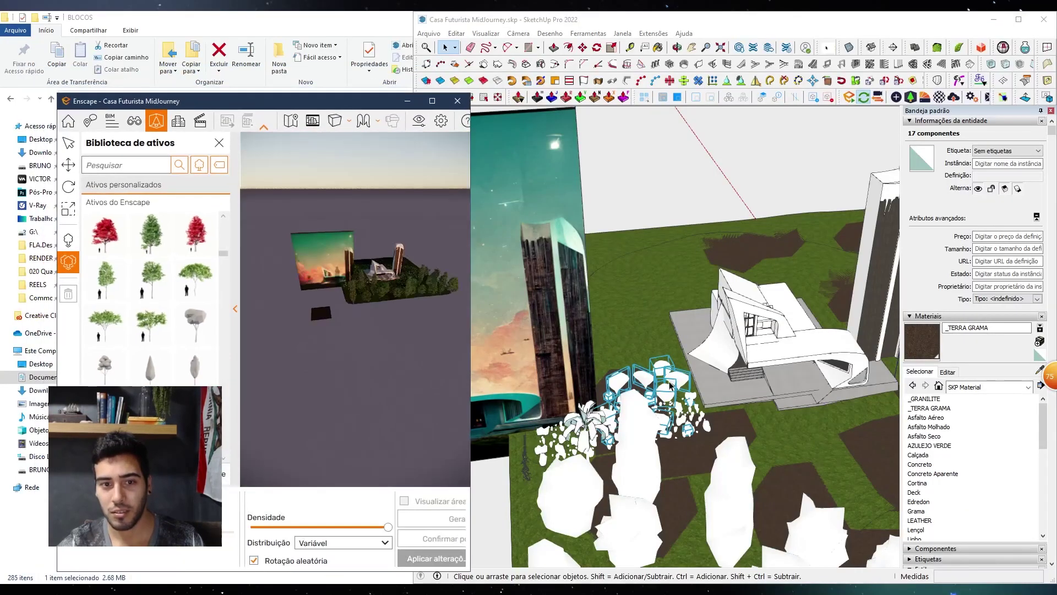
In SketchUp, select all the newly placed trees along the terrain's front edge and group them
middle_drag(671, 386, 806, 366)
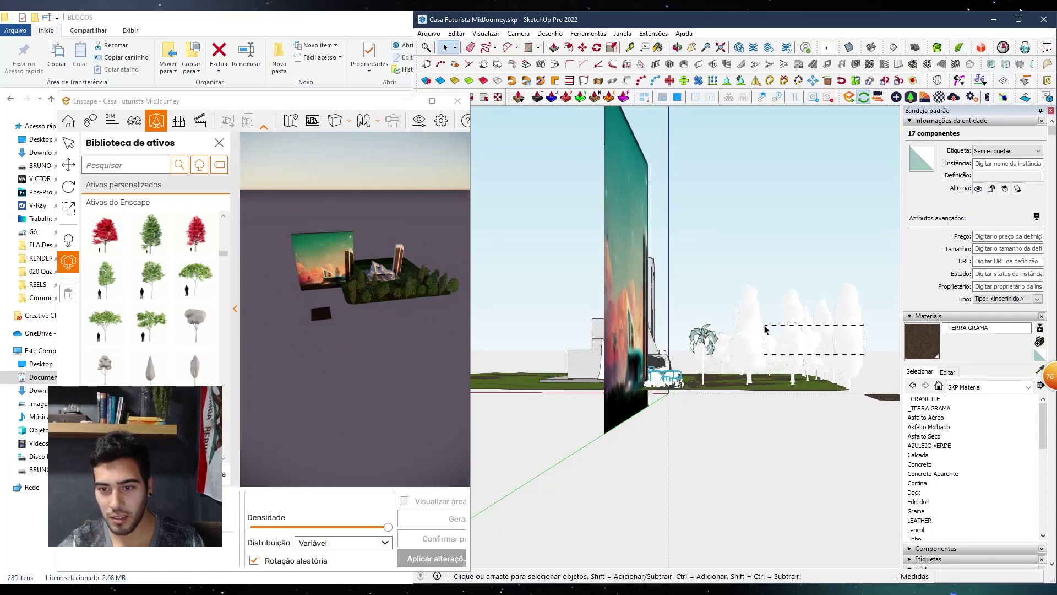
drag(727, 312, 727, 312)
middle_drag(727, 313, 705, 329)
key(ctrl+g)
scroll(683, 329, down, 2)
middle_drag(770, 322, 779, 330)
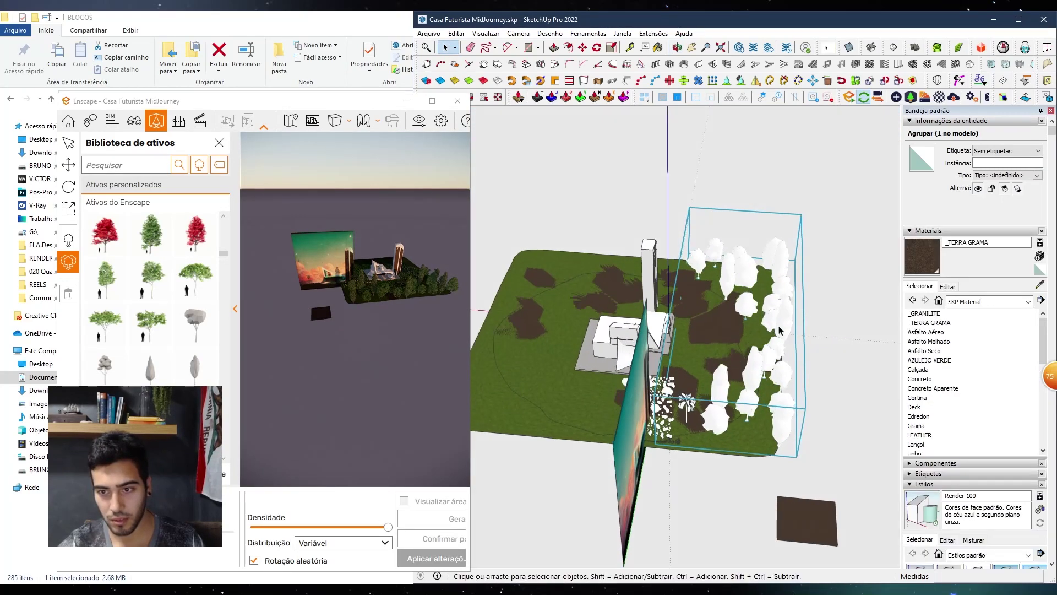
Open the tree group, select its outer trees and copy them about 18.5 m outward from the original row
double_click(779, 331)
middle_drag(725, 272, 613, 353)
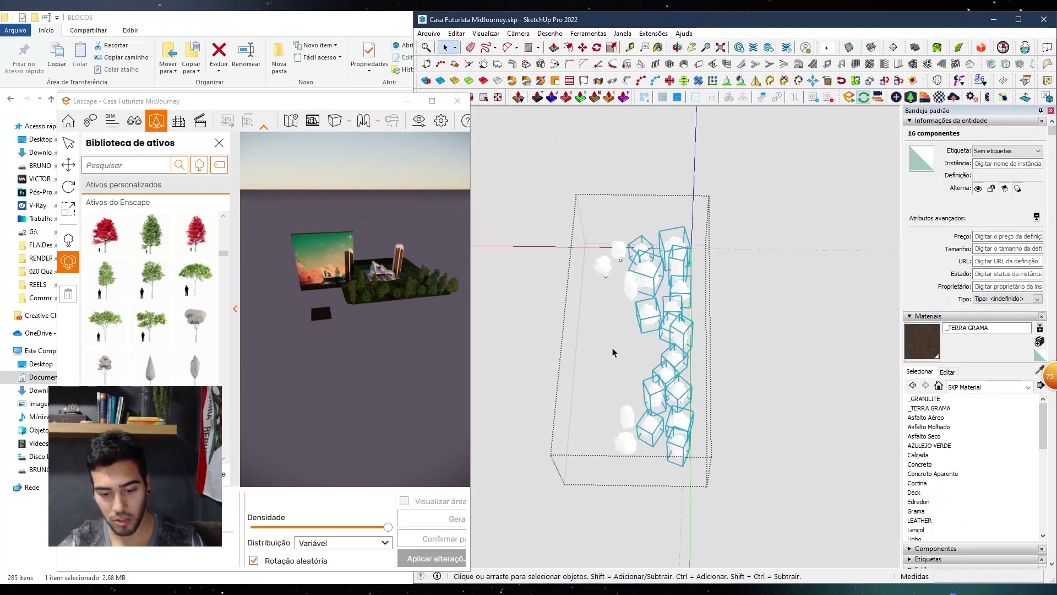
click(664, 486)
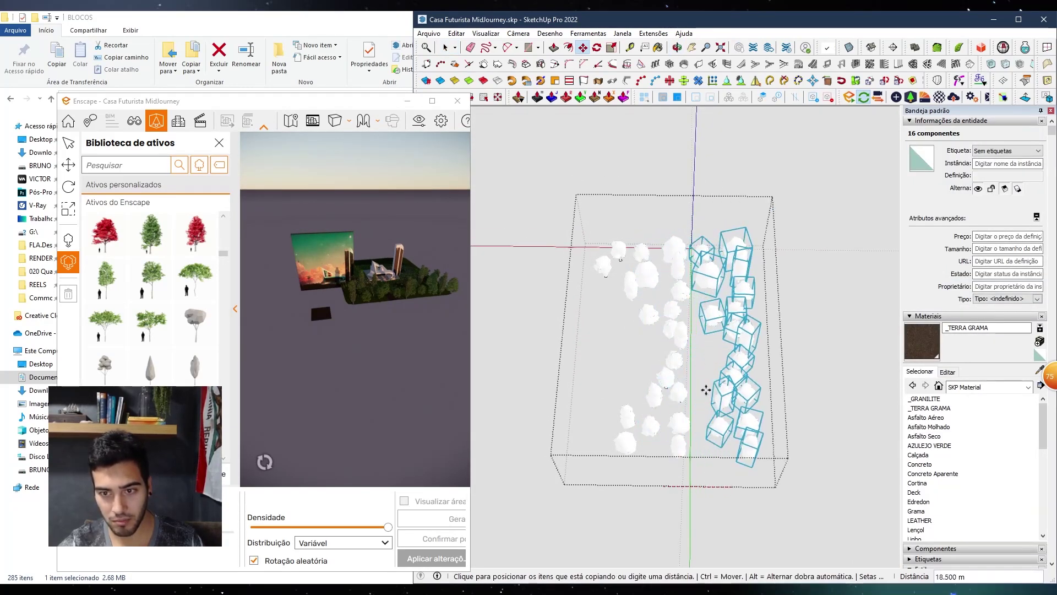
Rotate the copied outer trees 180° and move them about 9.2 m to form a row beside the original trees
click(797, 352)
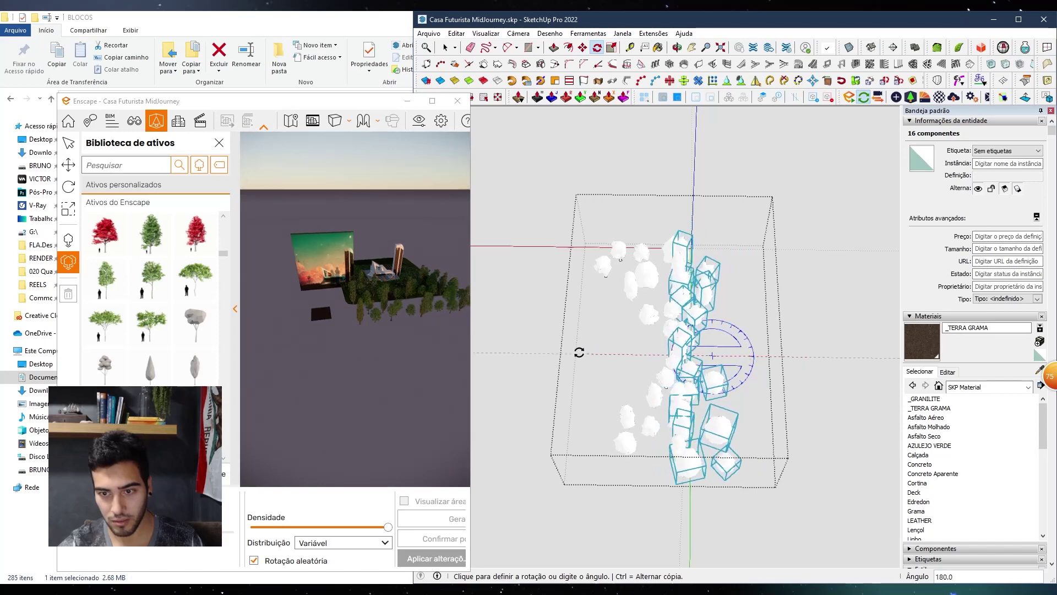
click(633, 481)
key(m)
click(623, 515)
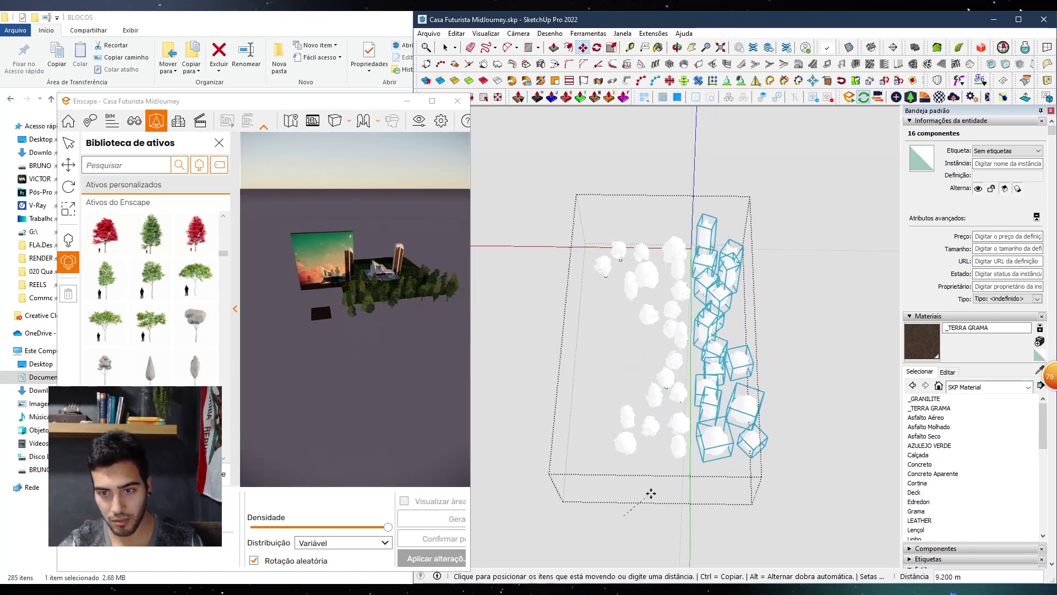
click(673, 484)
key(space)
Randomly scale and rotate all trees in the group with scale factors .8 to 1.2 and rotation 0 to 360, and close the group
middle_drag(673, 483, 816, 480)
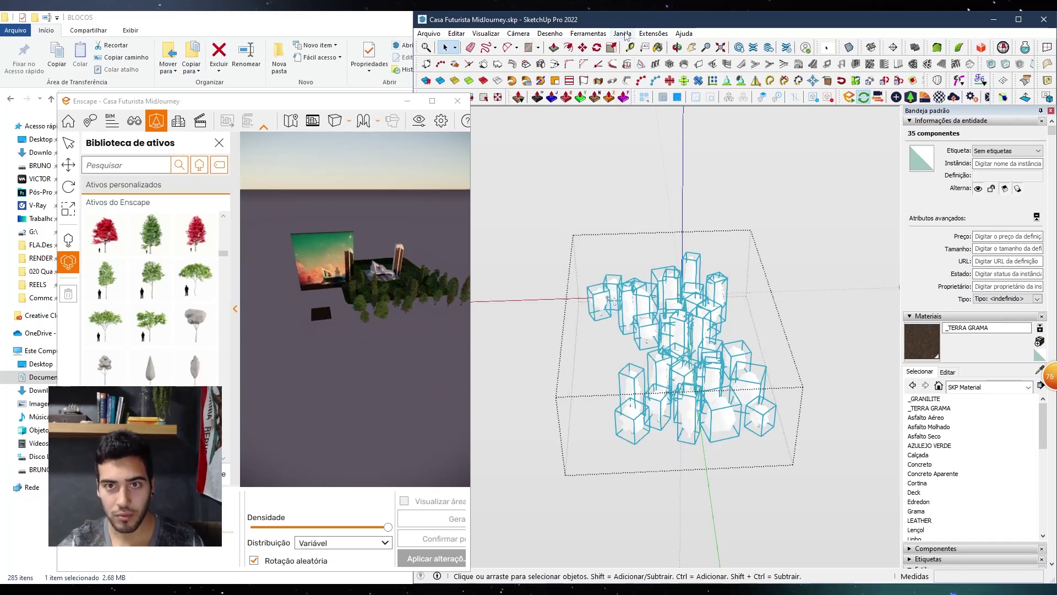
click(588, 33)
mouse_move(654, 34)
mouse_move(716, 223)
mouse_move(722, 250)
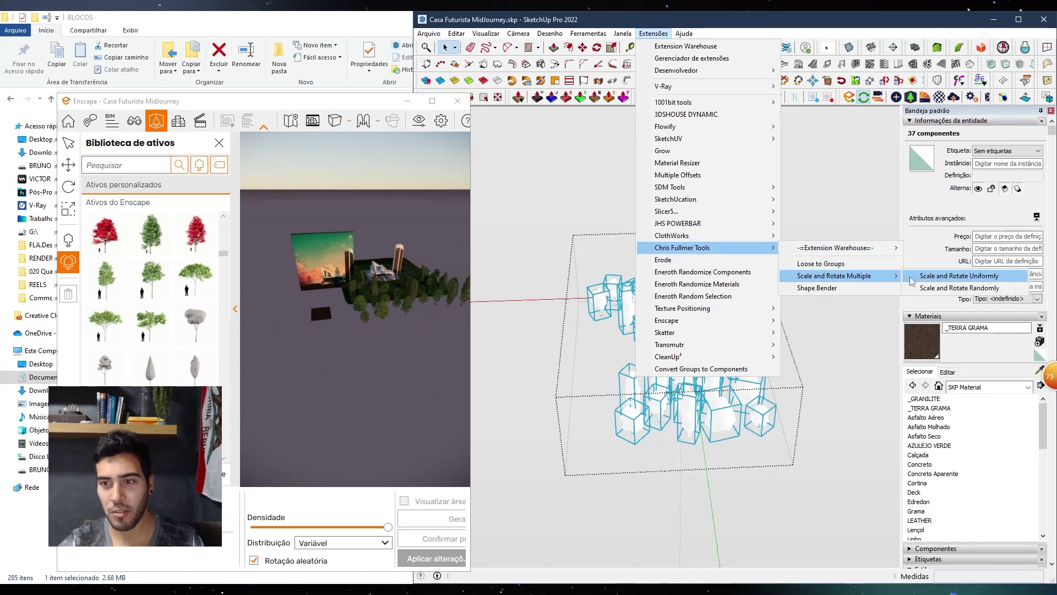
click(938, 292)
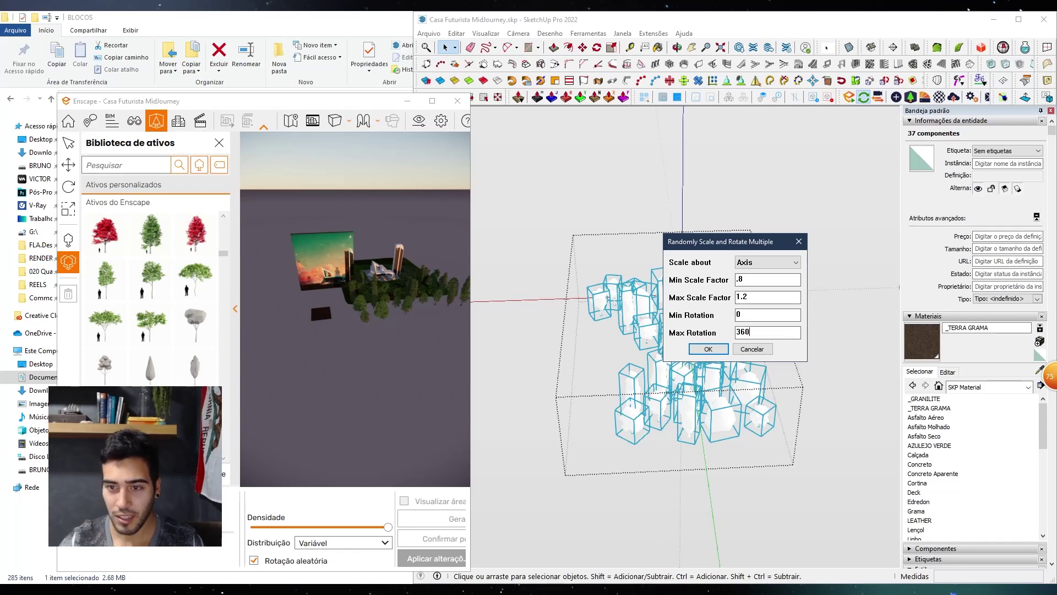
click(708, 349)
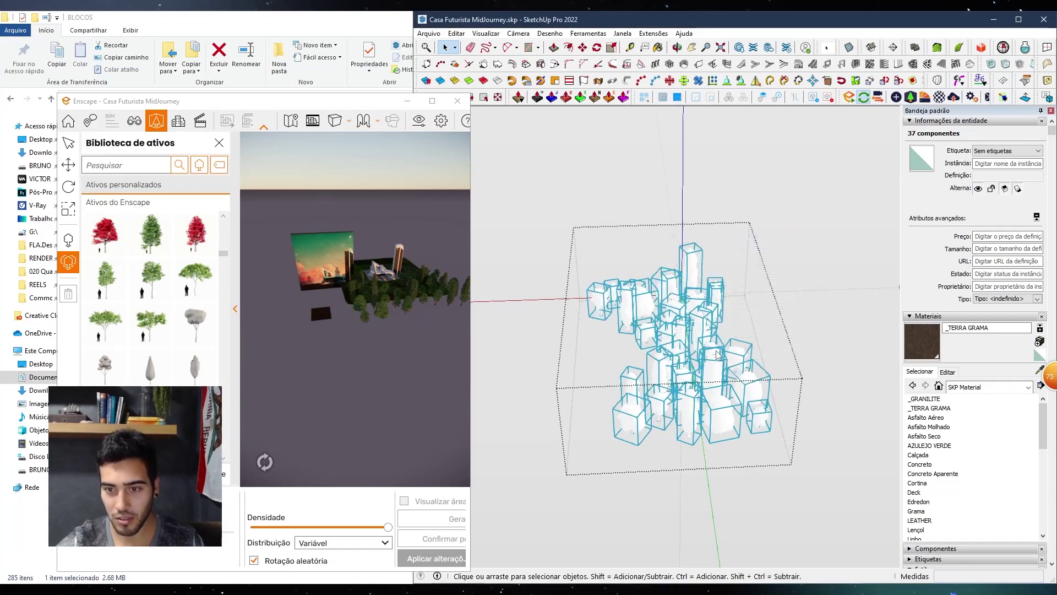
mouse_move(689, 349)
middle_down()
mouse_move(732, 338)
mouse_move(713, 237)
middle_up()
scroll(713, 402, up, 3)
mouse_move(713, 402)
middle_down()
mouse_move(689, 416)
mouse_move(681, 408)
mouse_move(471, 458)
middle_up()
key(Escape)
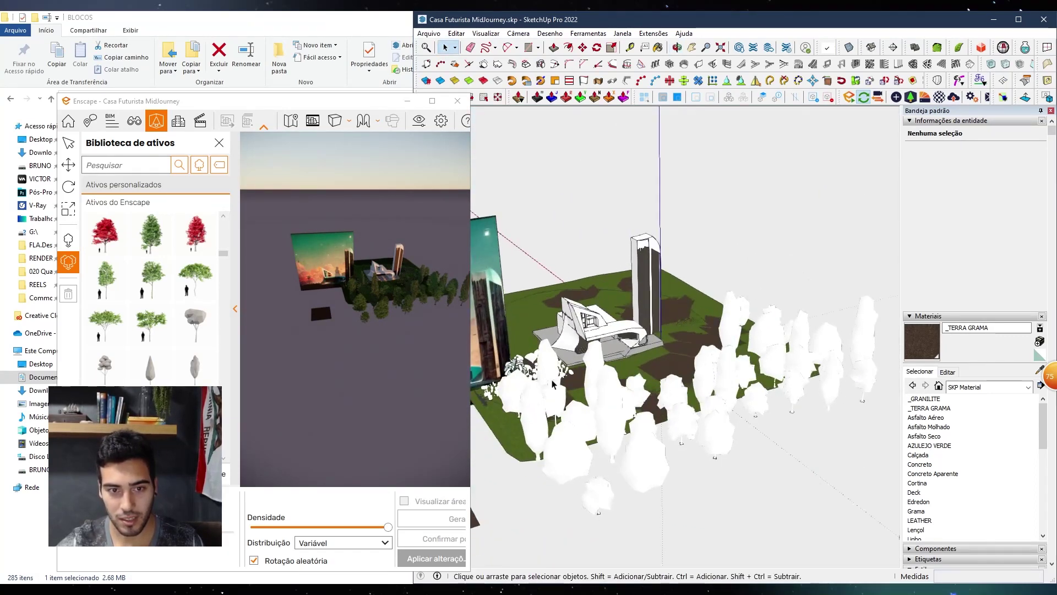
Enlarge the Enscape view, close the asset library and examine the tree belt, the house front and the tree shadows from ground level and above
click(433, 100)
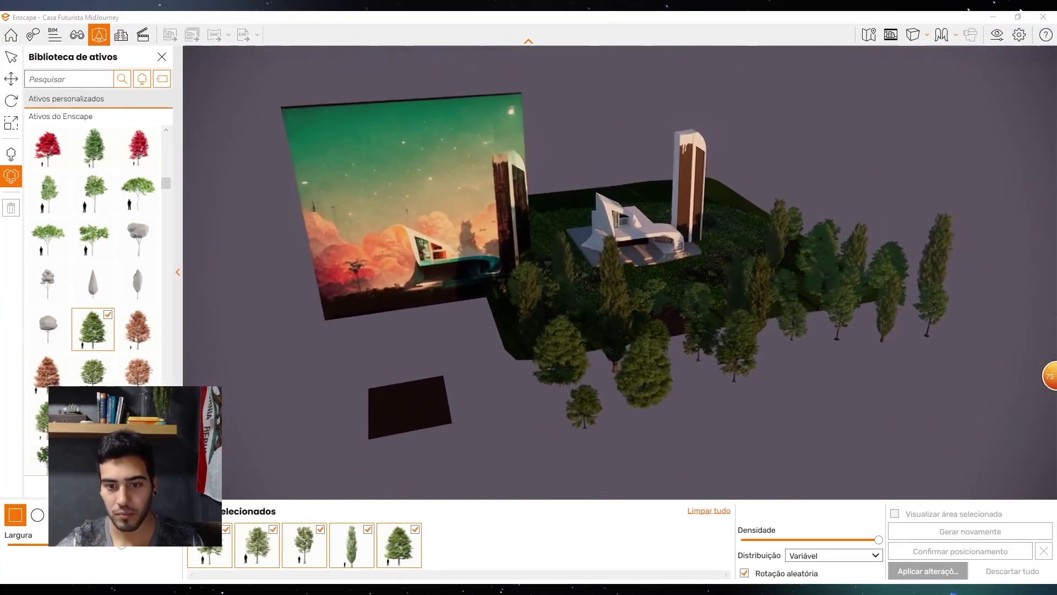
click(162, 57)
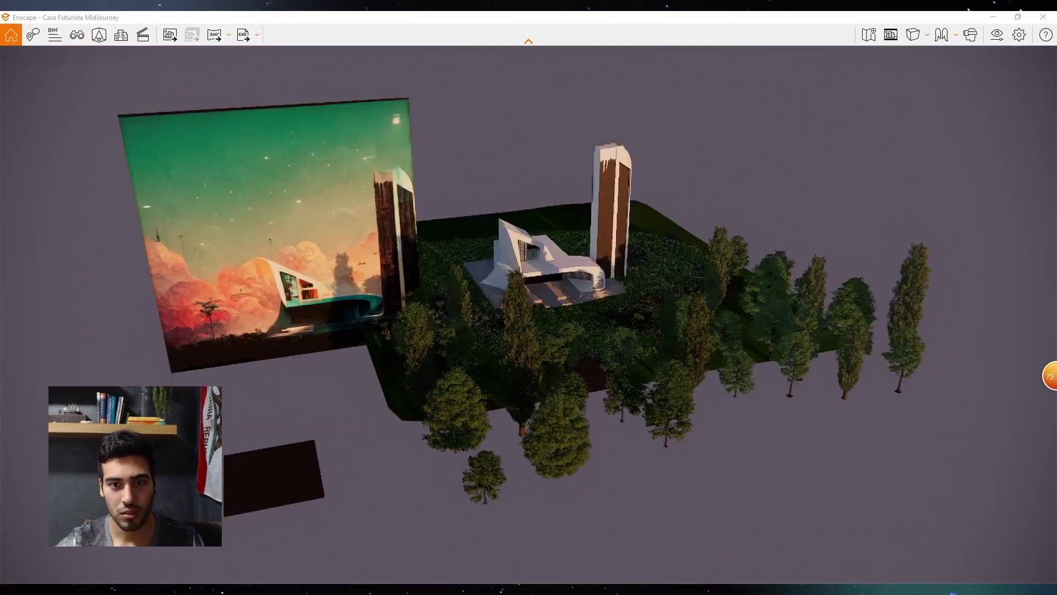
key(w)
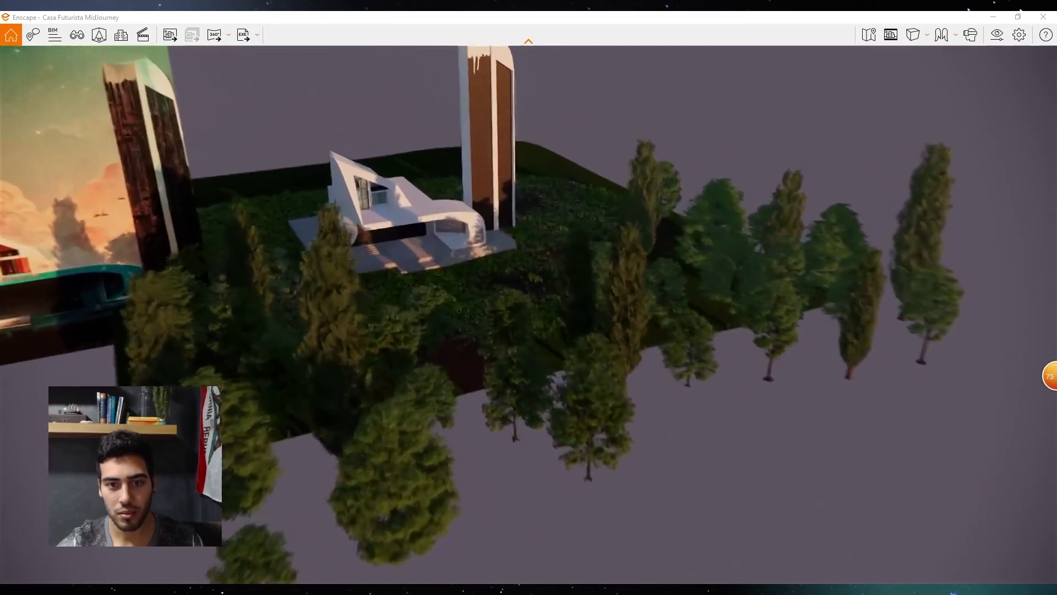
key(w)
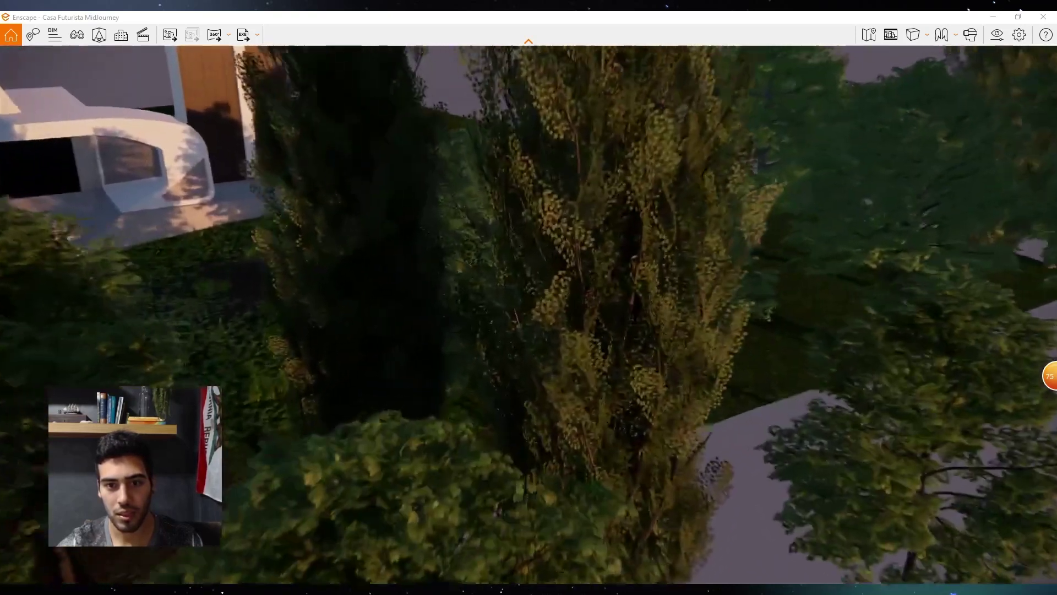
key(w)
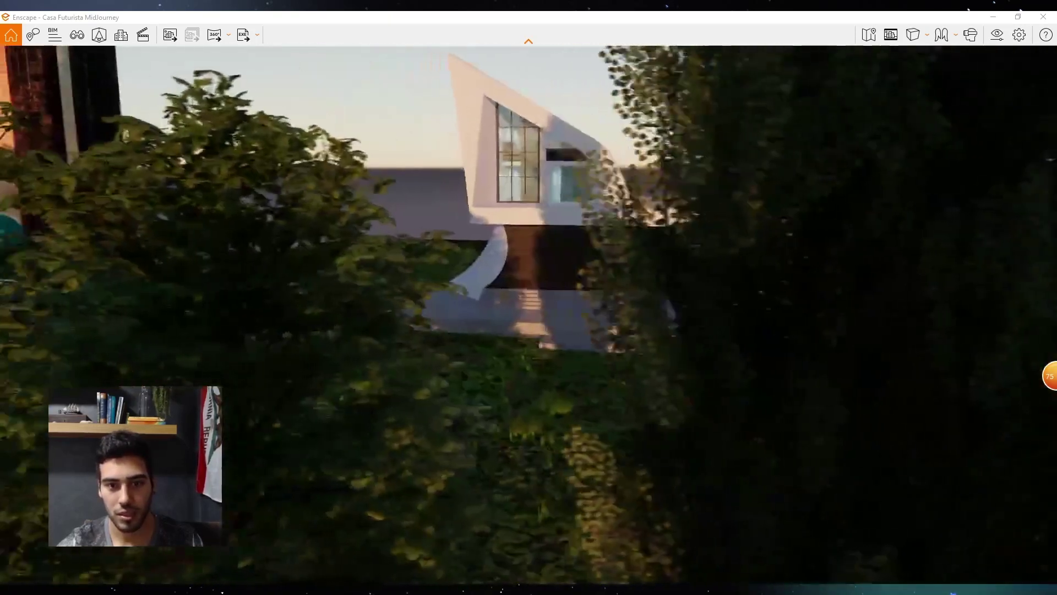
key(space)
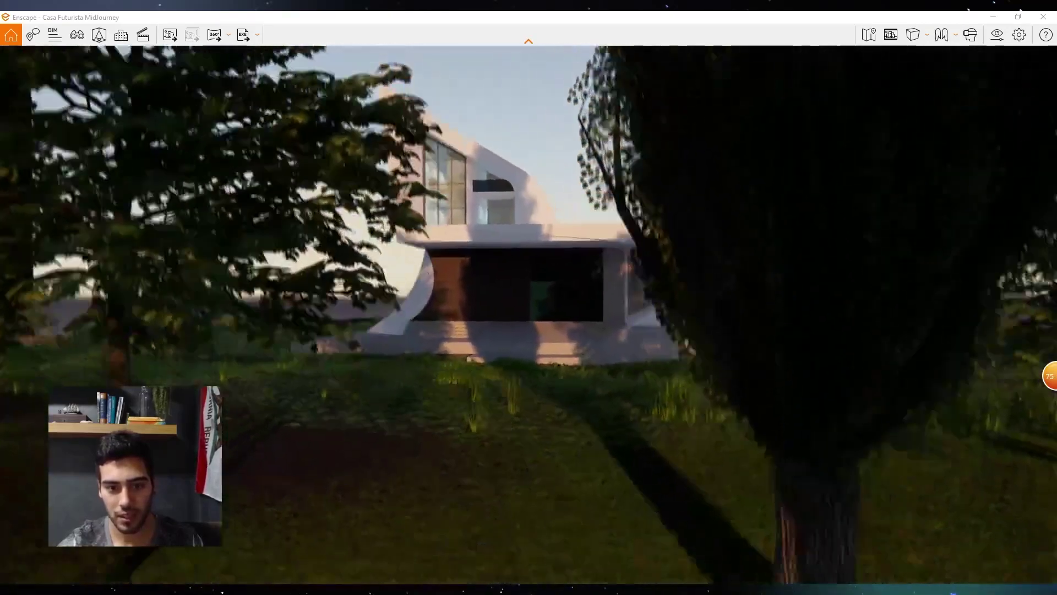
key(w)
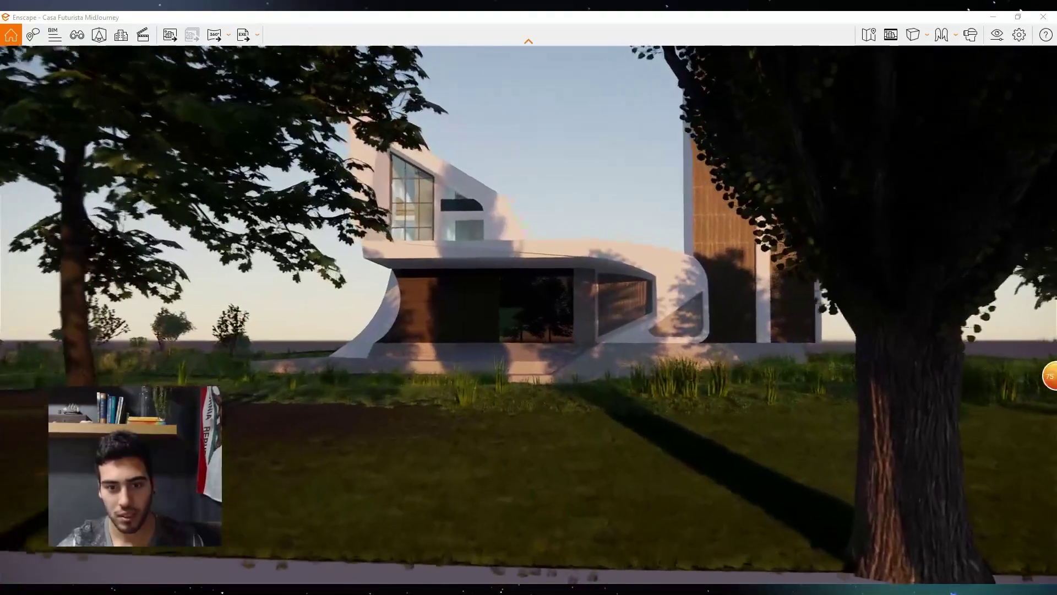
key(a)
key(w)
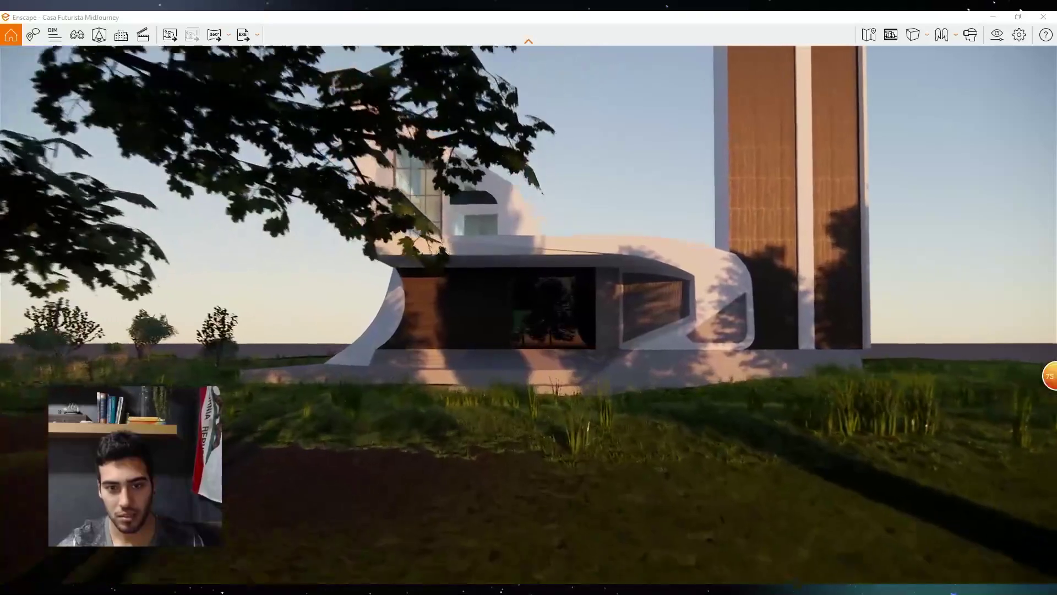
key(s)
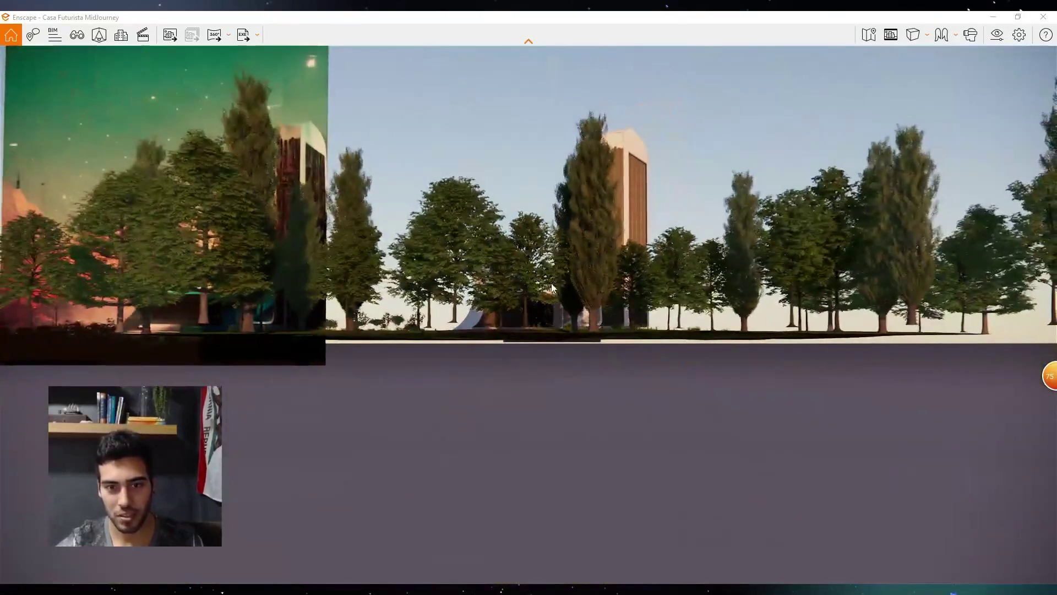
key(e)
drag(552, 290, 555, 352)
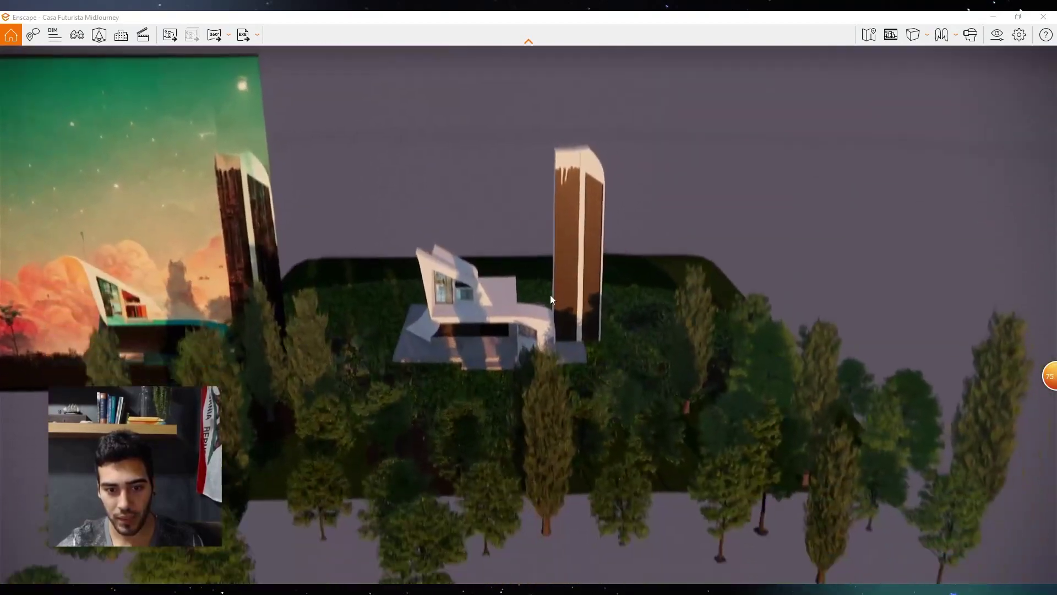
click(1018, 16)
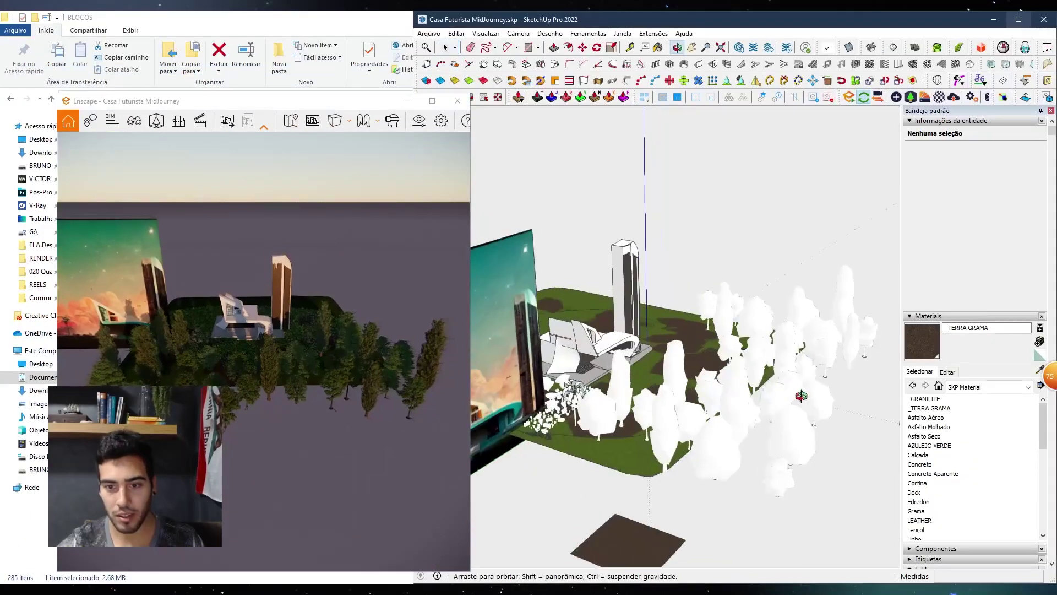
Open the tree group in SketchUp, copy its outer trees about 17.4 m further outward and close the group
double_click(802, 406)
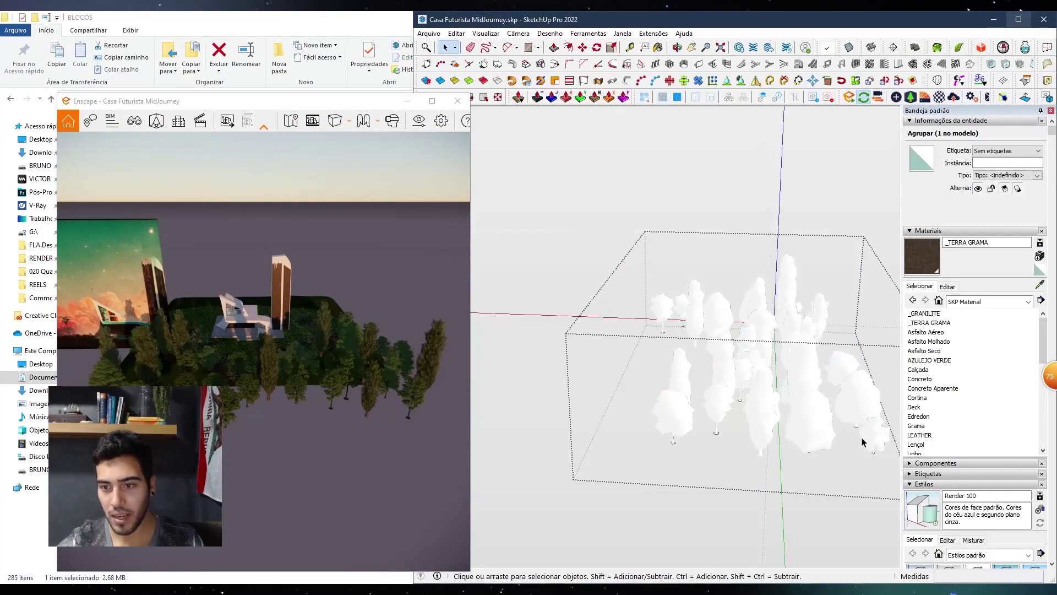
drag(758, 281, 758, 280)
middle_drag(758, 279, 593, 326)
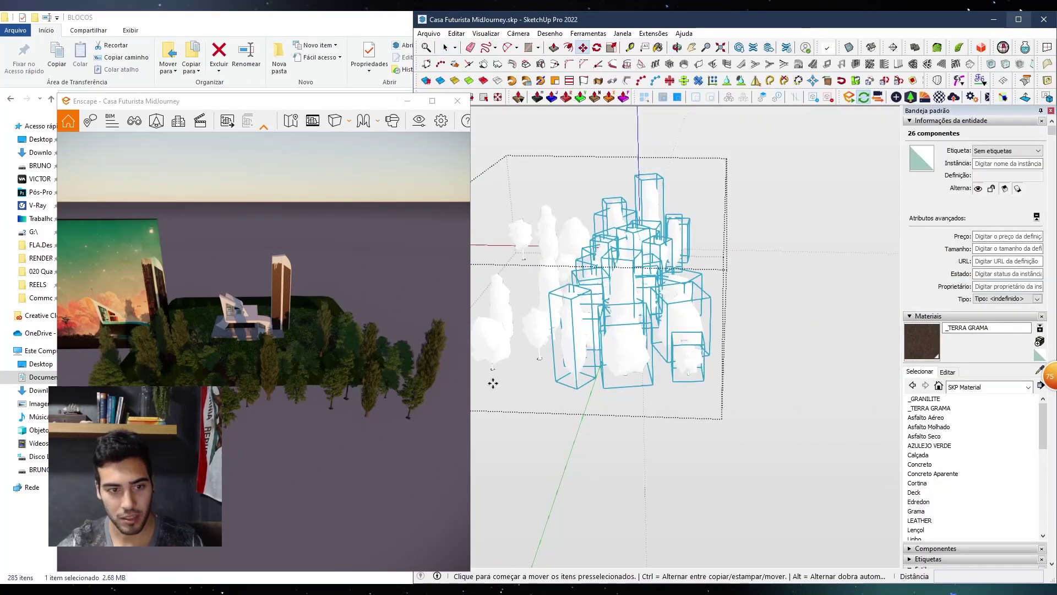
drag(230, 362, 241, 325)
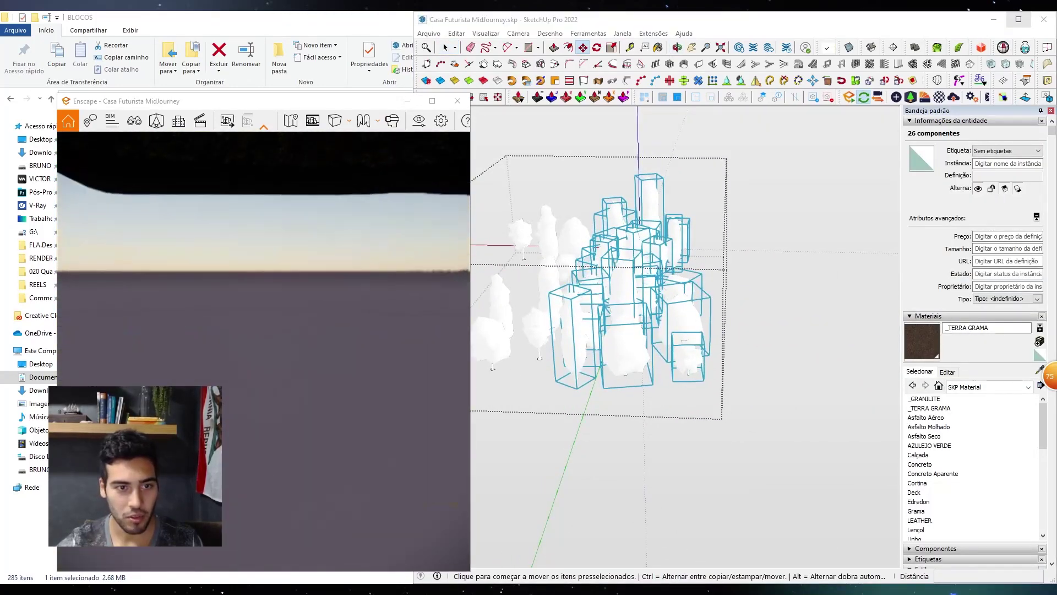
click(134, 121)
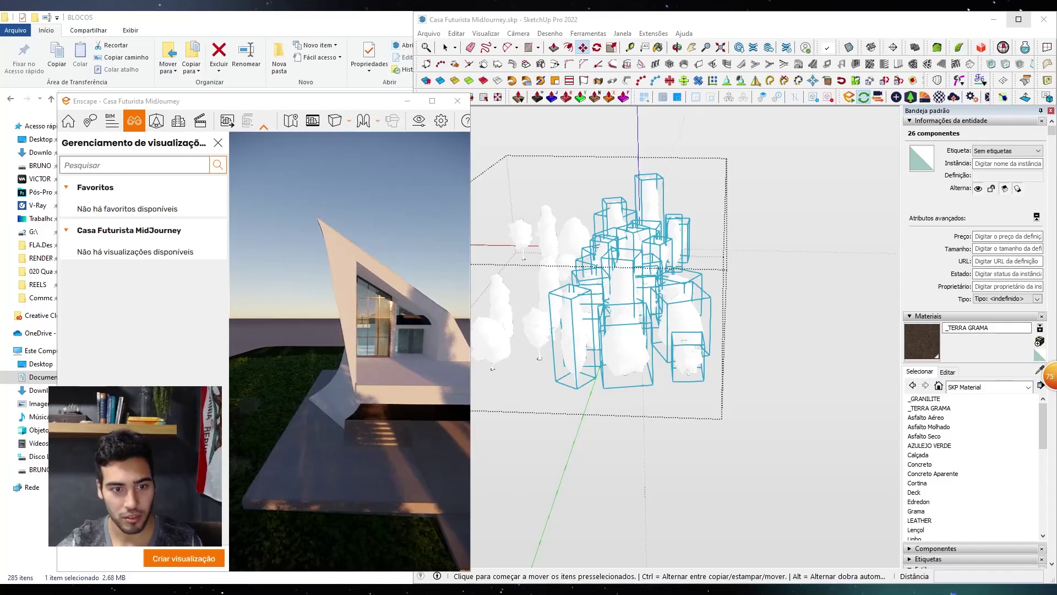
click(68, 120)
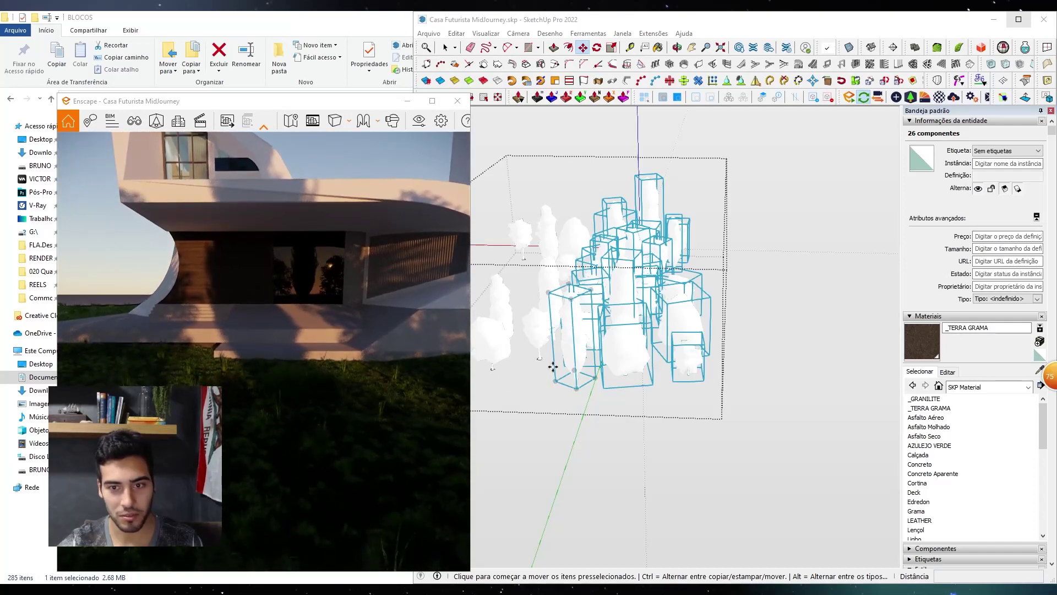
ctrl+click(585, 413)
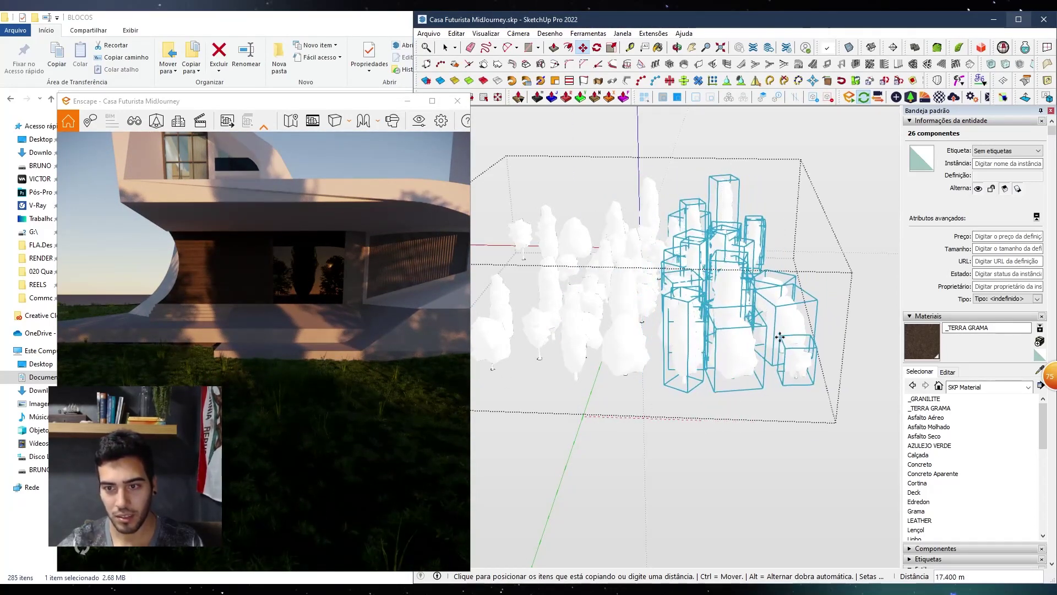
middle_drag(783, 366, 521, 421)
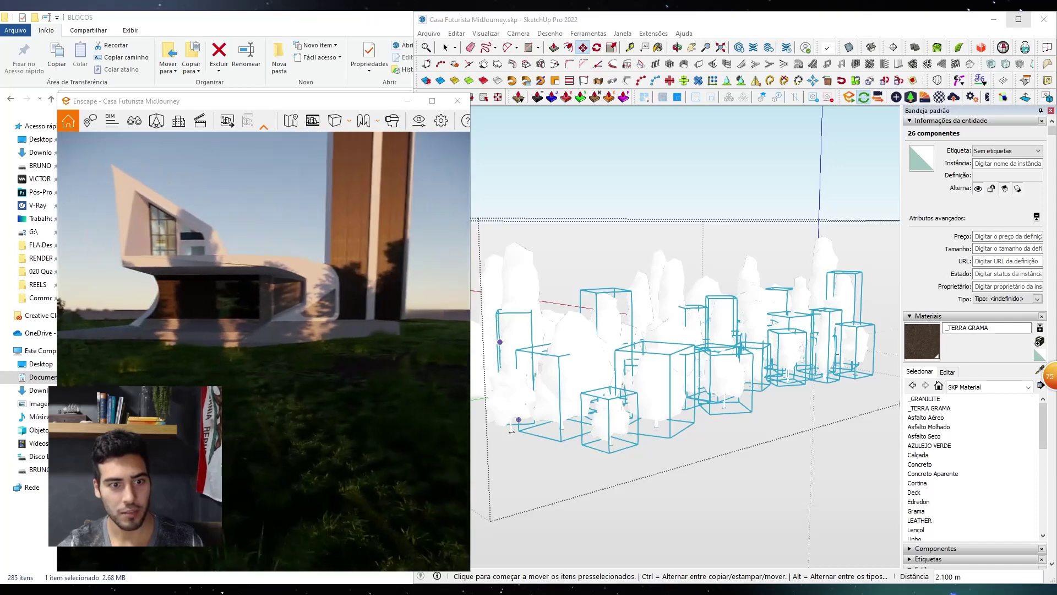
middle_click(672, 248)
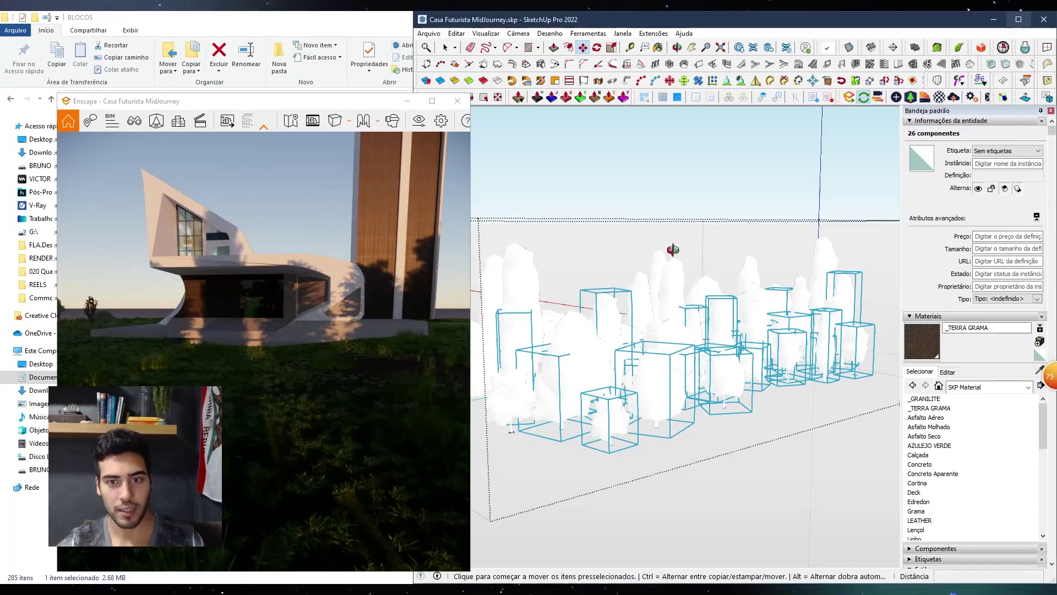
key(space)
click(682, 202)
scroll(682, 201, down, 2)
Frame the house and tower from the front lawn in Enscape and fit the Enscape window beside SketchUp
key(s)
mouse_move(315, 341)
mouse_down()
mouse_move(332, 329)
mouse_move(322, 322)
mouse_up()
key(a)
mouse_move(598, 340)
middle_down()
mouse_move(546, 341)
mouse_move(773, 362)
middle_up()
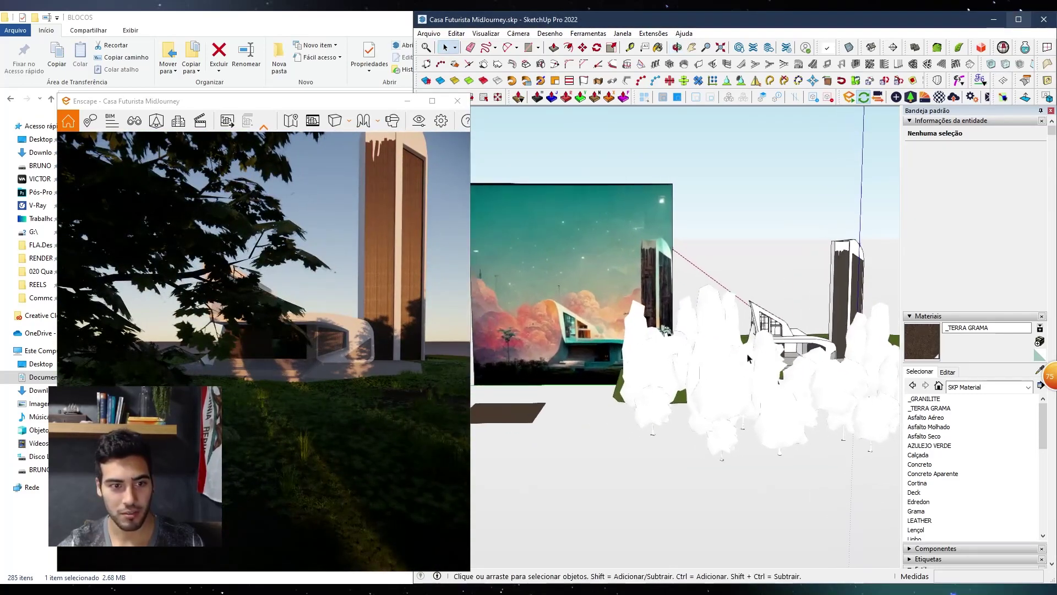
key(d)
drag(395, 379, 379, 369)
key(s)
drag(327, 106, 1, 105)
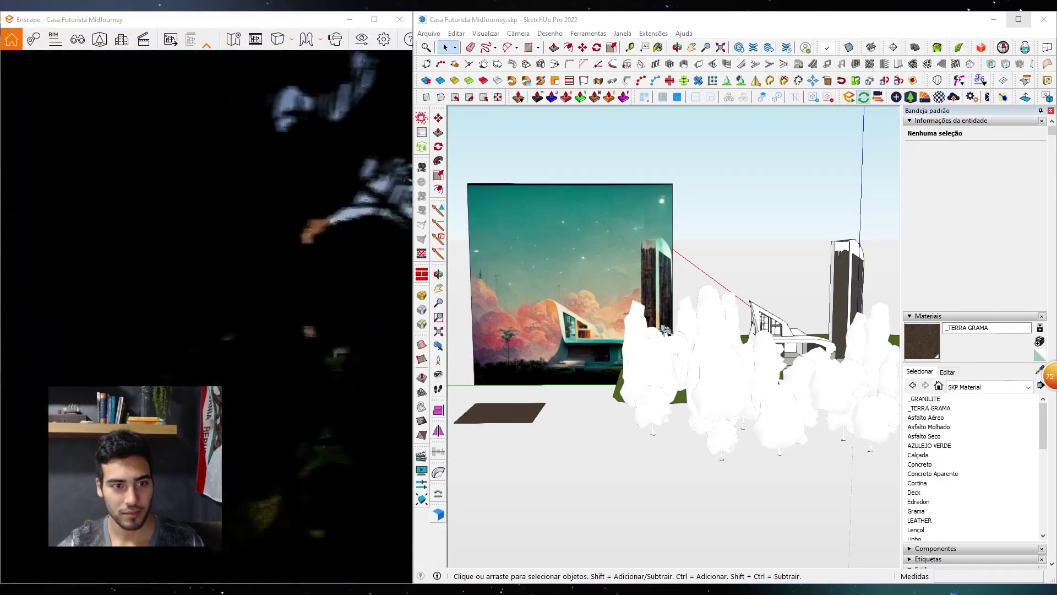
mouse_move(573, 319)
middle_down()
mouse_move(583, 333)
mouse_move(591, 324)
middle_up()
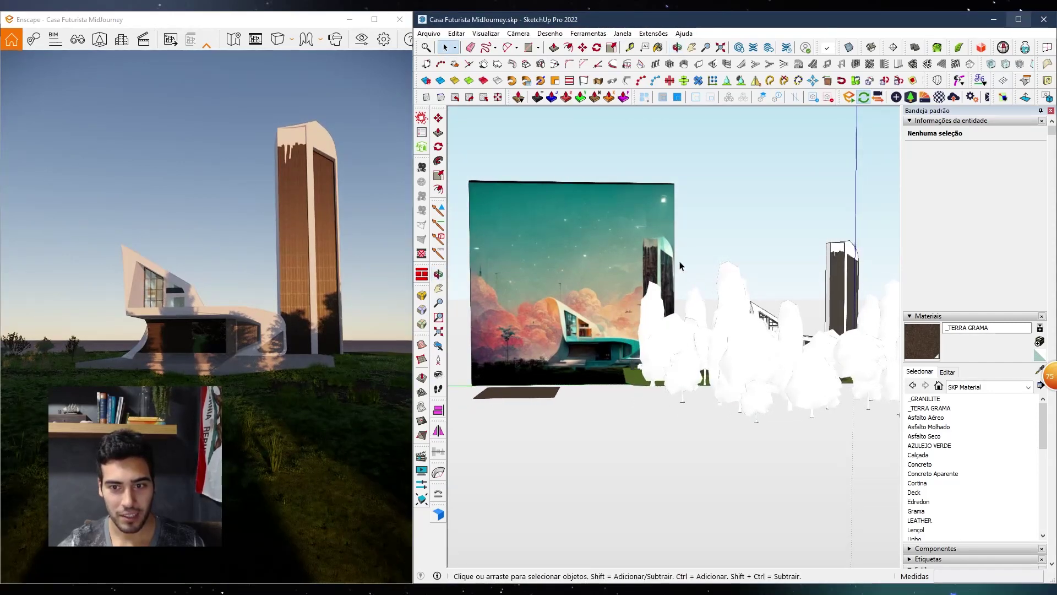
click(261, 43)
click(269, 39)
Unhide everything in the SketchUp model to bring back the cloud planes, and hide the reference image overlapping the house
scroll(691, 402, down, 6)
scroll(694, 407, up, 3)
click(456, 33)
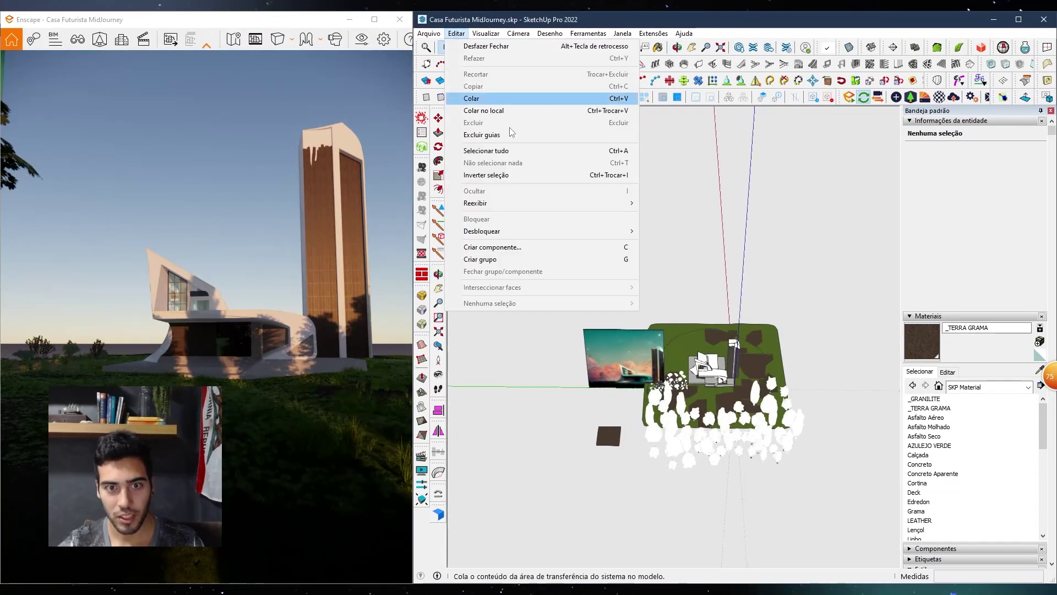
mouse_move(495, 203)
click(677, 229)
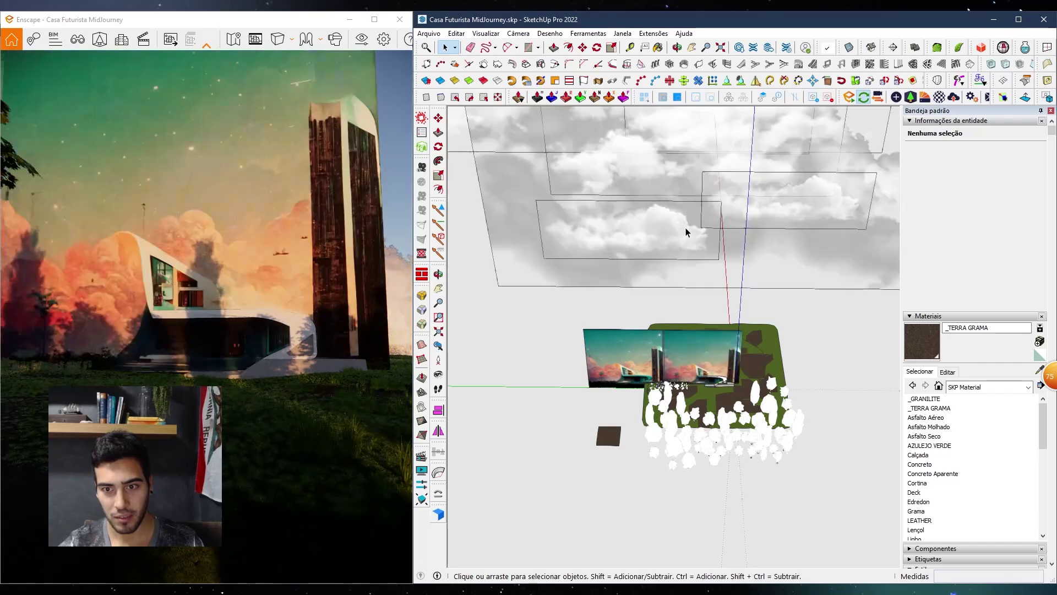
scroll(699, 352, down, 1)
click(699, 351)
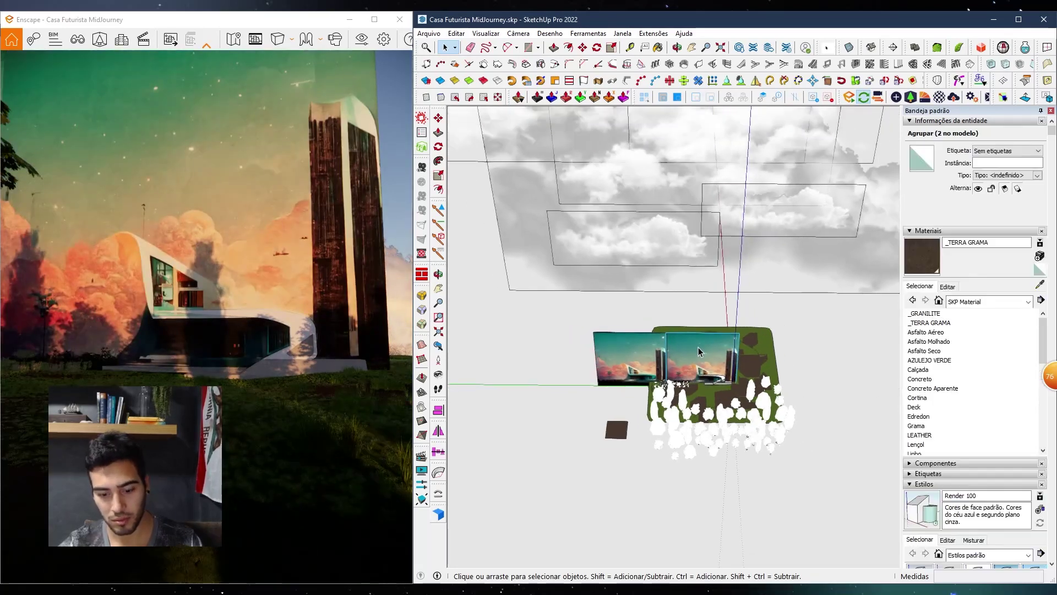
scroll(664, 364, up, 2)
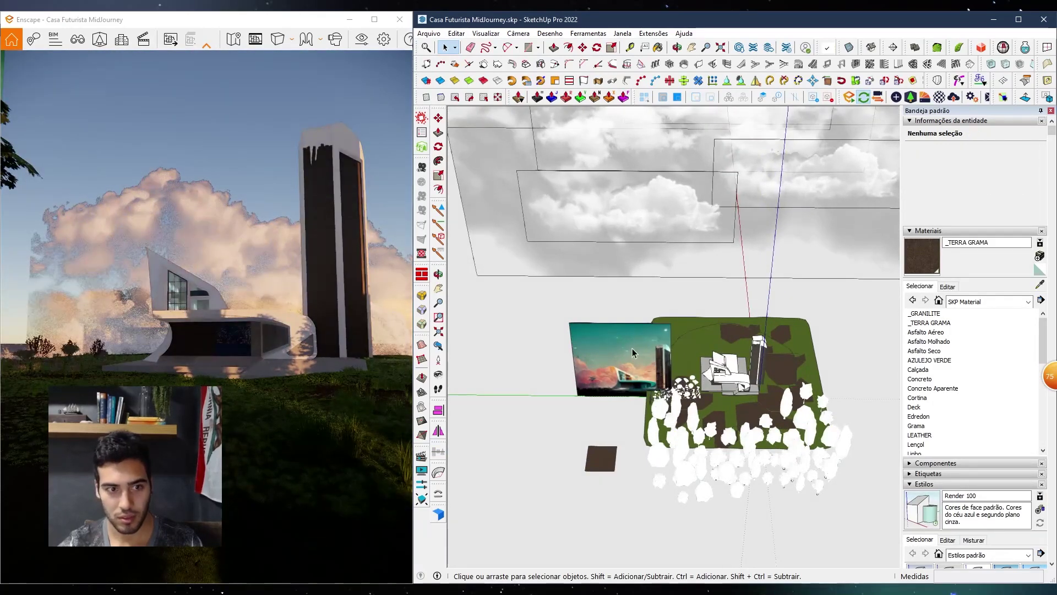
Check the cloud planes behind the house and move the Enscape camera closer to frame the house and tower against them
mouse_move(632, 347)
middle_down()
mouse_move(668, 213)
mouse_move(622, 323)
mouse_move(595, 255)
middle_up()
scroll(576, 365, down, 4)
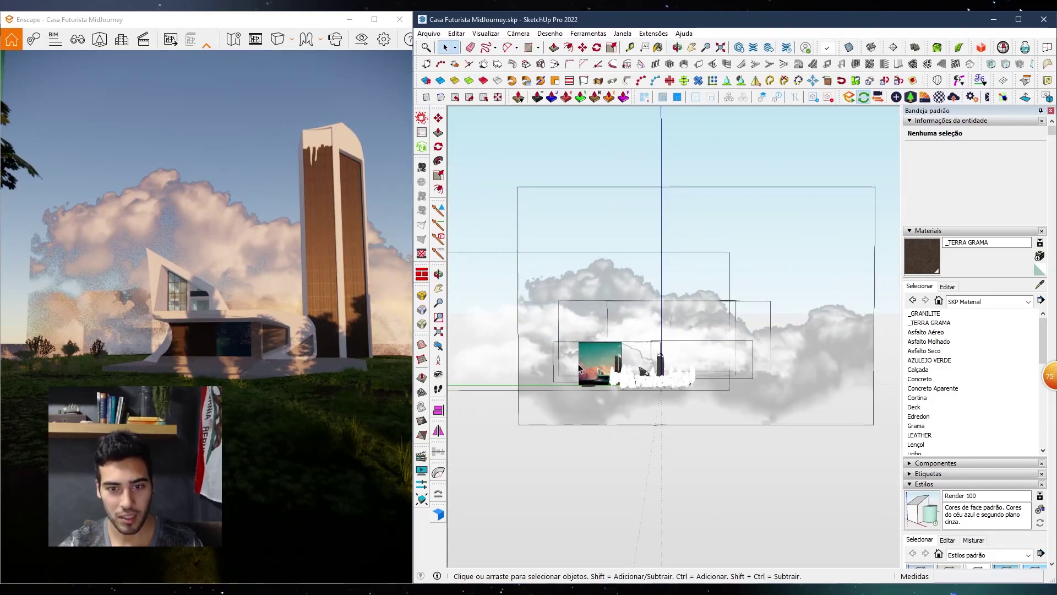
scroll(577, 366, up, 3)
mouse_move(200, 349)
right_down()
mouse_move(151, 349)
mouse_move(251, 349)
mouse_move(190, 349)
mouse_move(196, 330)
mouse_move(189, 364)
right_up()
key(w)
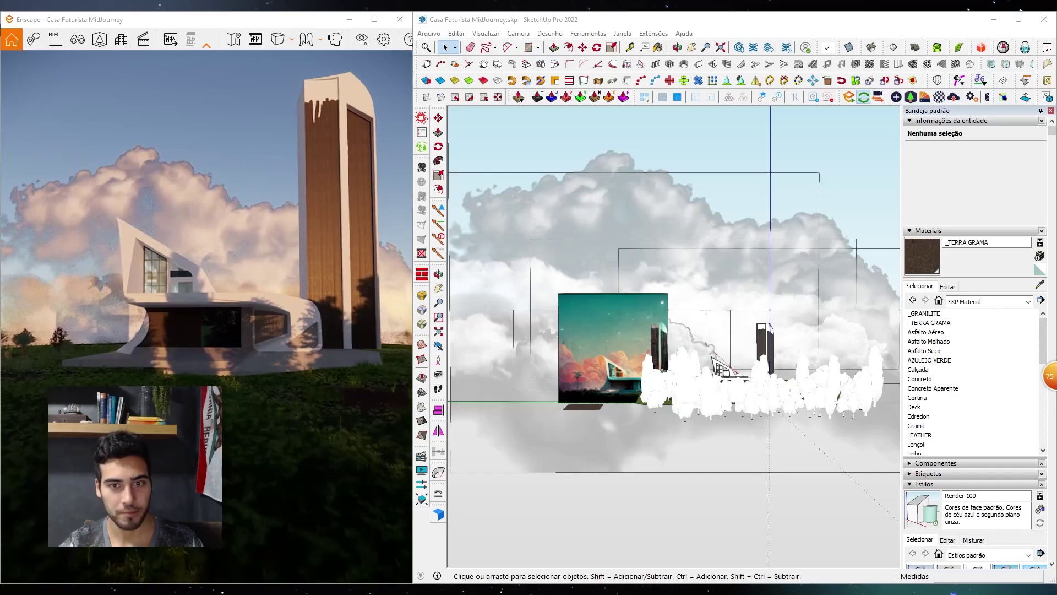
Compare the Enscape view with the reference image in SketchUp and open the group of cloud planes for editing
scroll(602, 368, up, 5)
scroll(602, 368, up, 3)
middle_drag(602, 368, 613, 350)
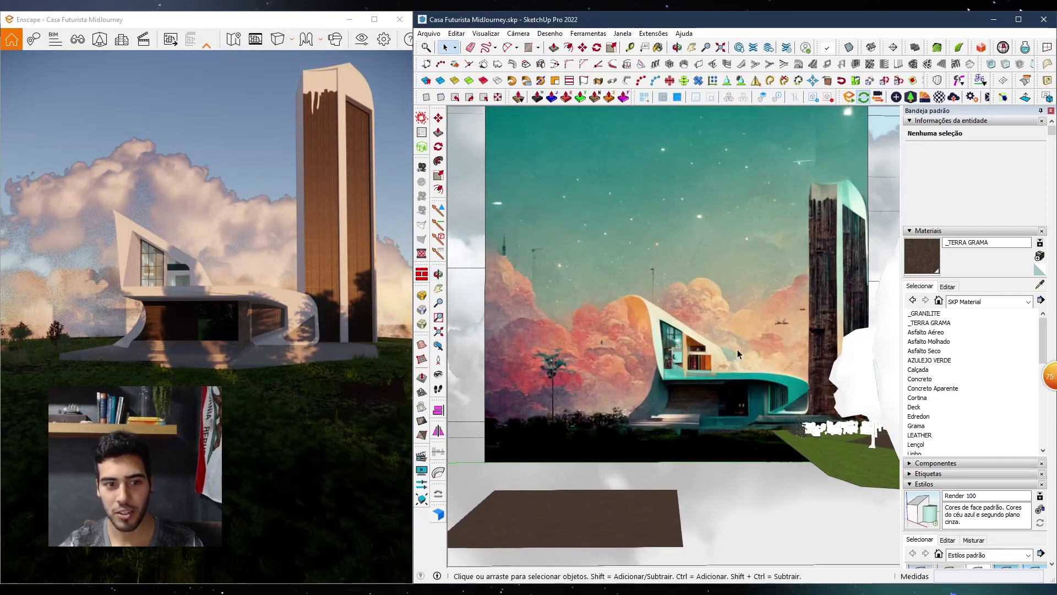
shift+middle_drag(738, 352, 720, 350)
scroll(699, 355, down, 10)
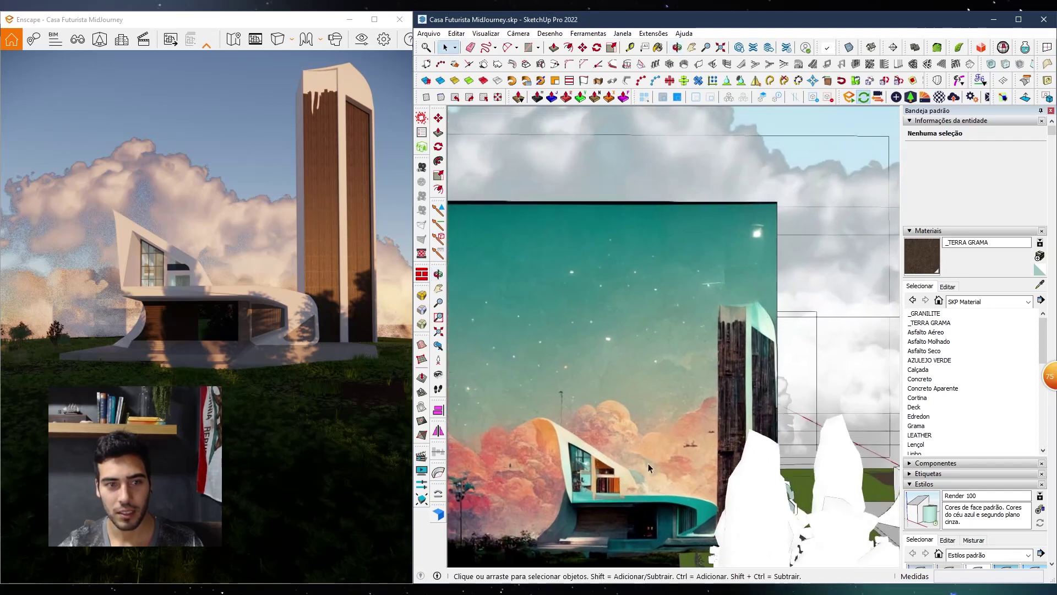
scroll(592, 368, down, 5)
middle_drag(626, 313, 741, 422)
click(590, 369)
double_click(611, 353)
Select two cloud planes in the group and enlarge them uniformly with Scale by about 1.32
scroll(616, 354, down, 2)
click(634, 361)
key(m)
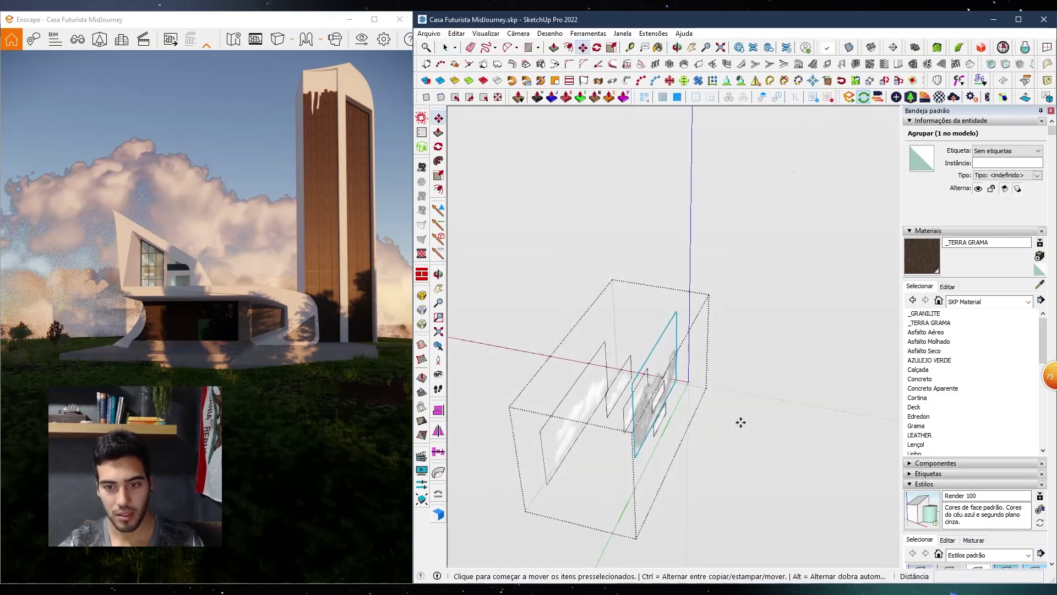
middle_drag(742, 494, 670, 265)
key(s)
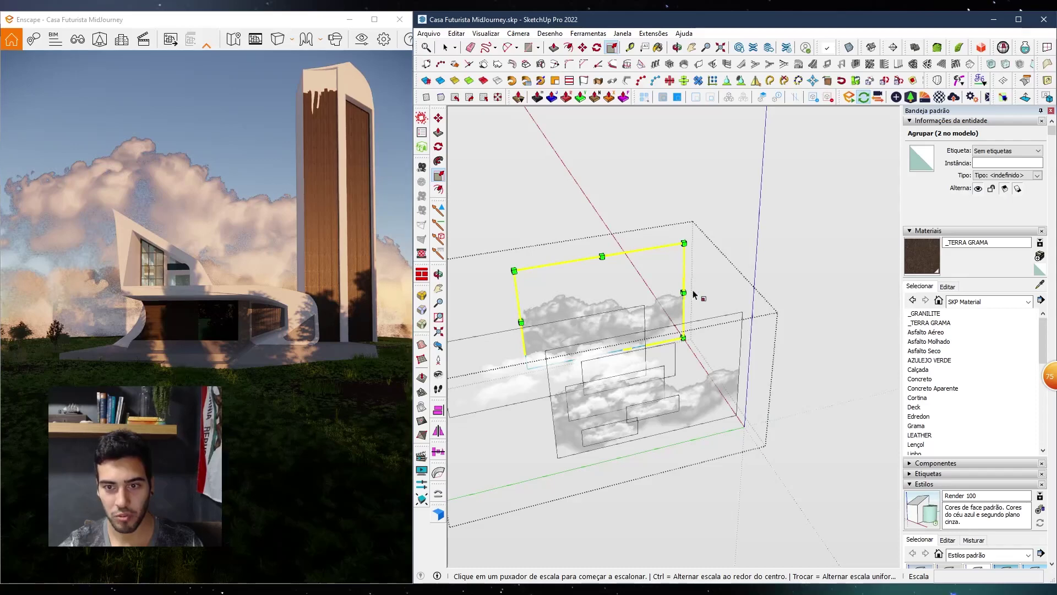
drag(683, 292, 562, 297)
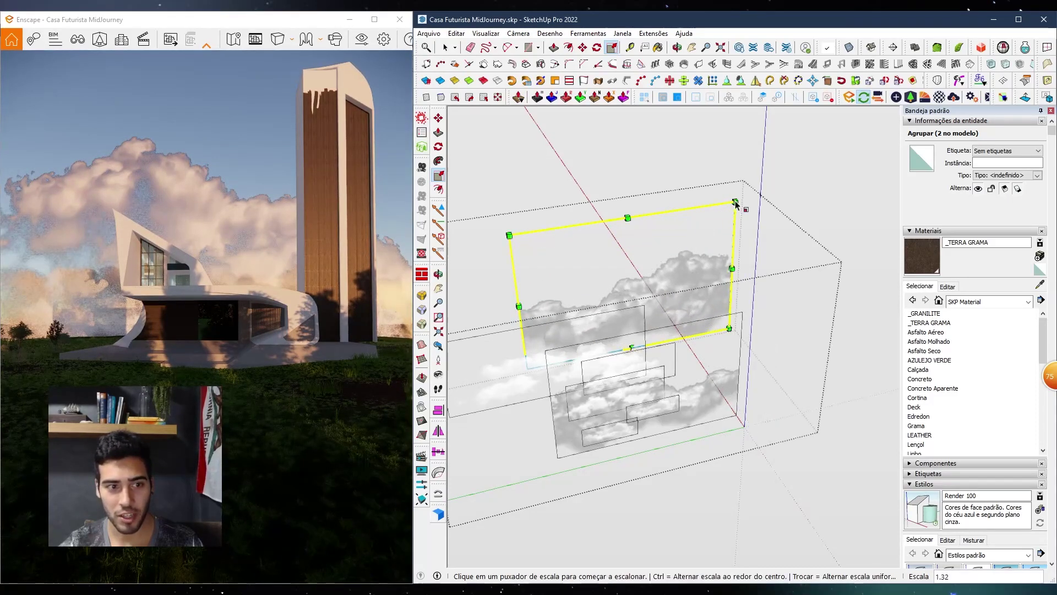
key(space)
Stretch the large cloud plane along the green axis with Scale by about 1.15 and close the cloud group
middle_drag(616, 302, 569, 366)
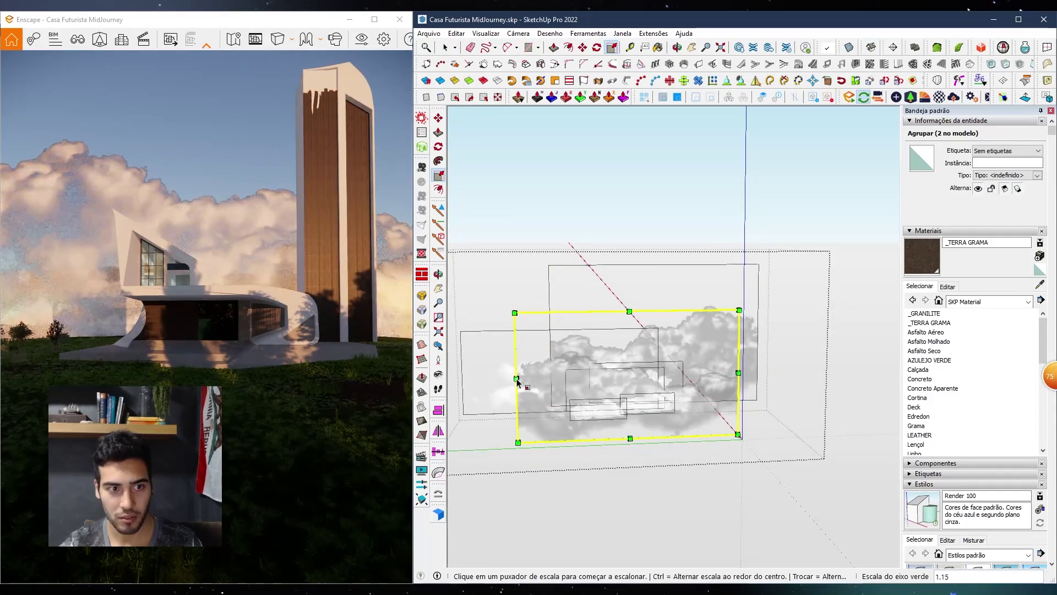
middle_drag(637, 435, 640, 408)
key(space)
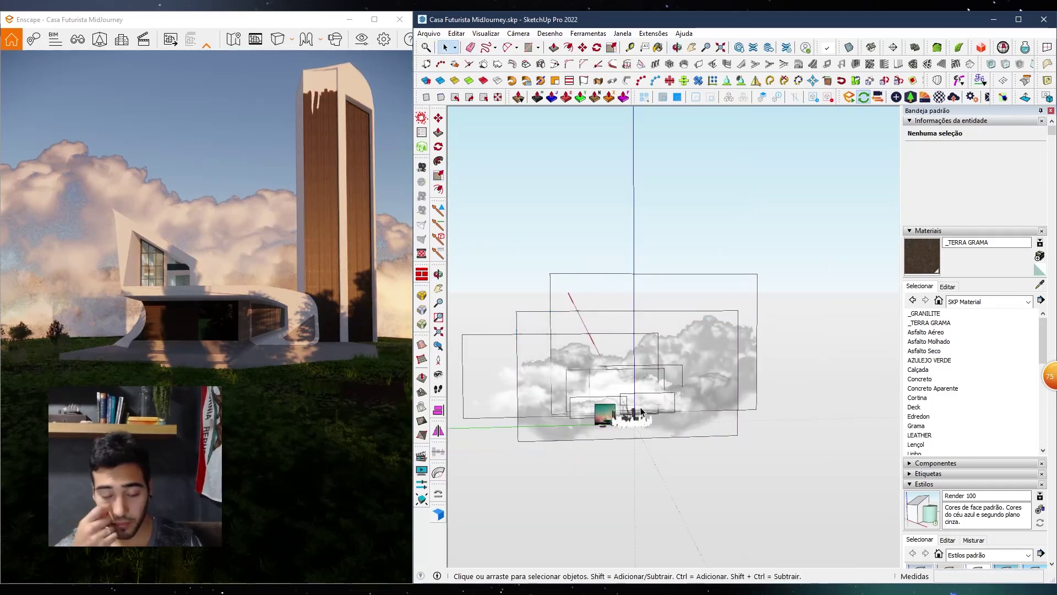
Name the sampled cloud material cloud-unsplash1 FOLIAGE and move the Enscape camera back to show more of the sky and lawn
mouse_move(646, 401)
middle_down()
mouse_move(723, 328)
mouse_move(777, 311)
middle_up()
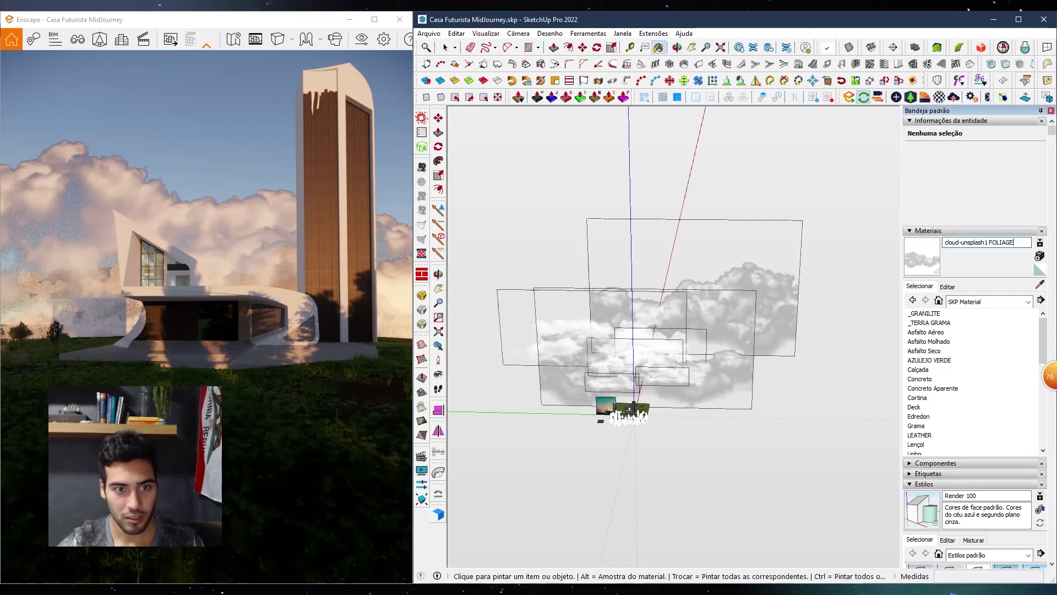
mouse_move(707, 432)
middle_down()
mouse_move(694, 390)
mouse_move(652, 351)
middle_up()
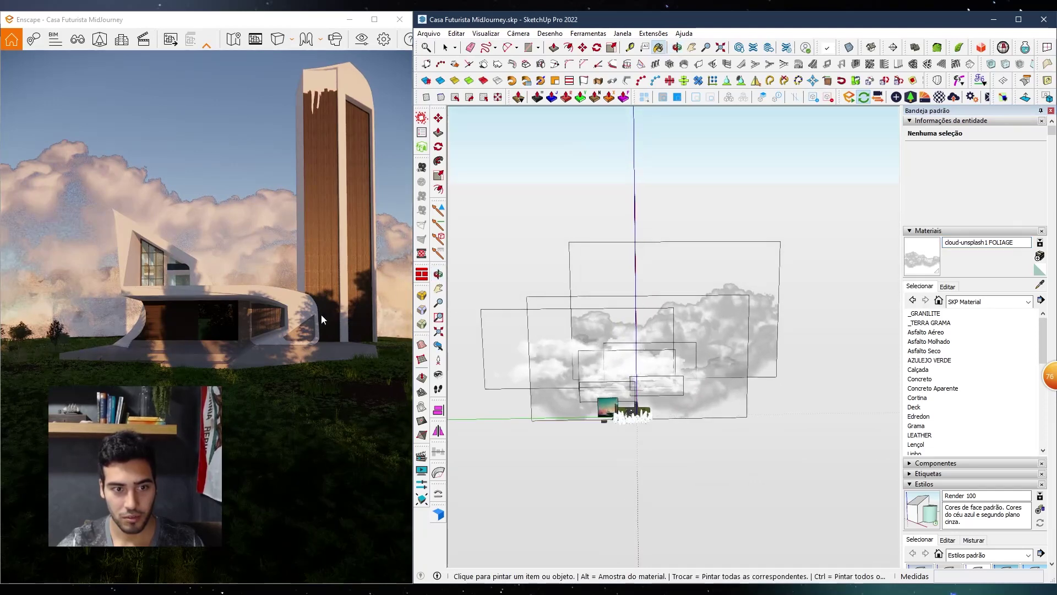
click(337, 329)
key(s)
key(w)
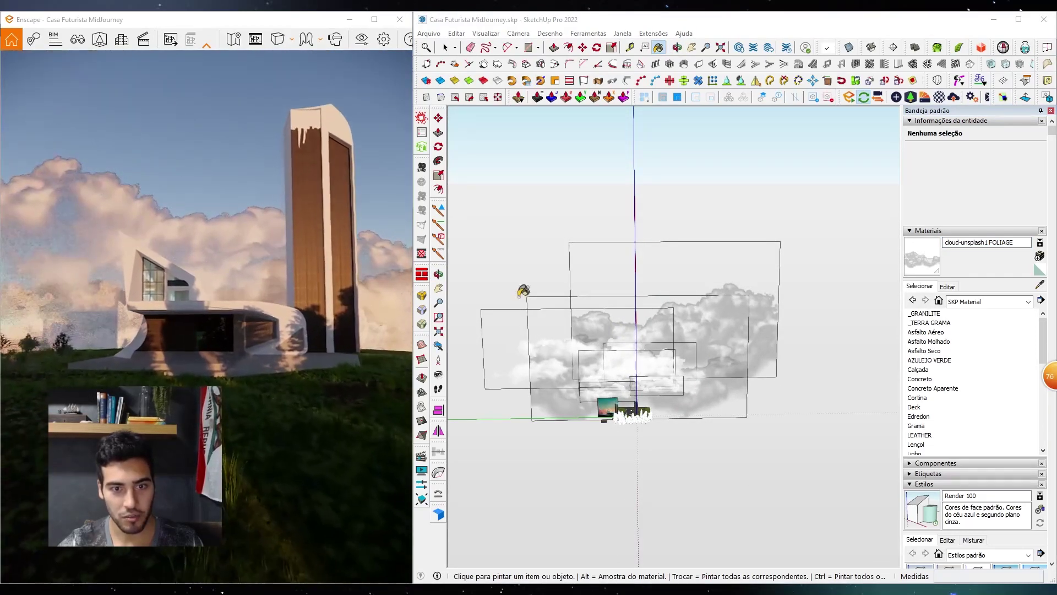
Tint the cloud materials with the salmon tone of the reference image's clouds, giving nuvens H 16, S 50, L 60
key(space)
scroll(599, 410, up, 10)
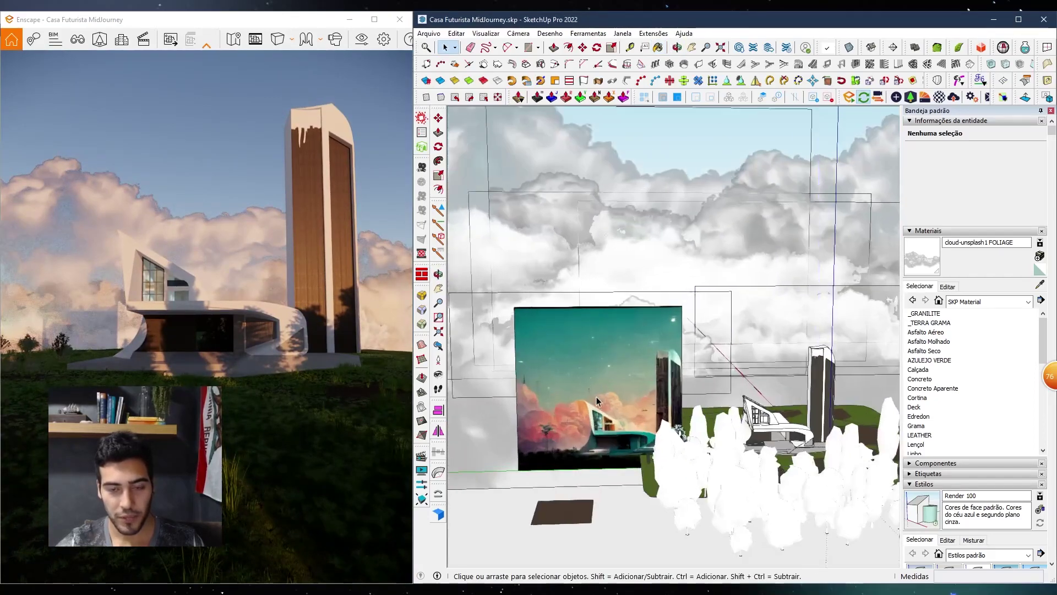
scroll(596, 396, up, 4)
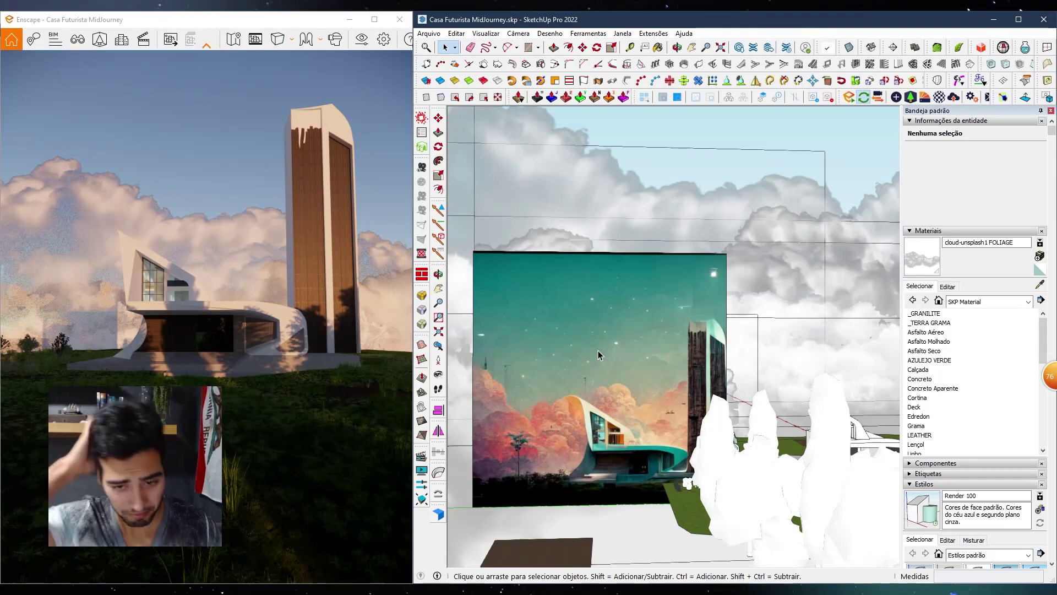
key(b)
middle_drag(627, 165, 635, 167)
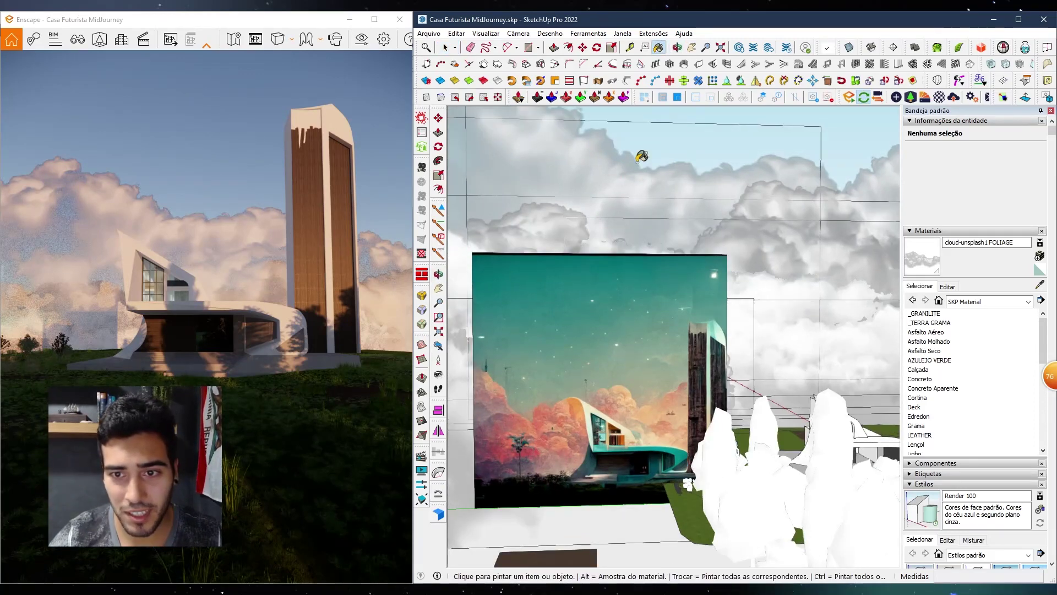
click(948, 287)
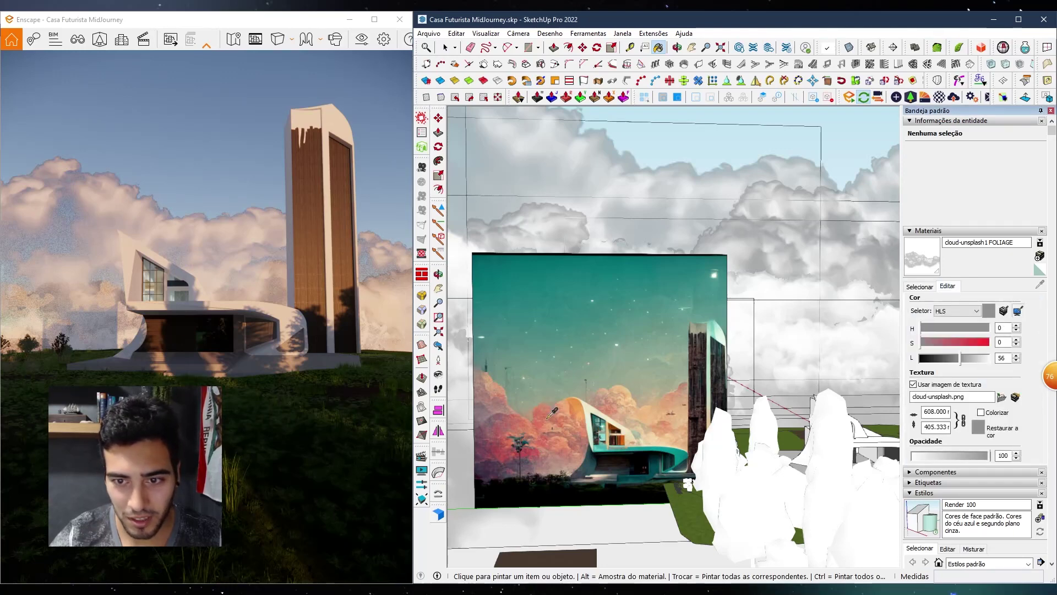
click(549, 366)
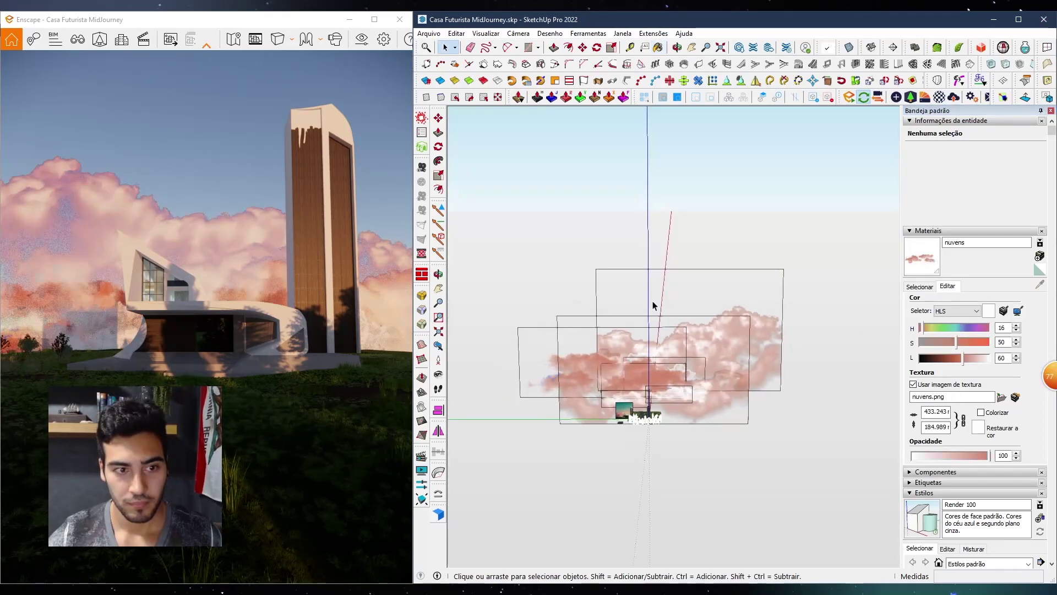
Compare the tinted cloud planes in SketchUp with the clouds and starry sky of the reference image
scroll(654, 305, down, 2)
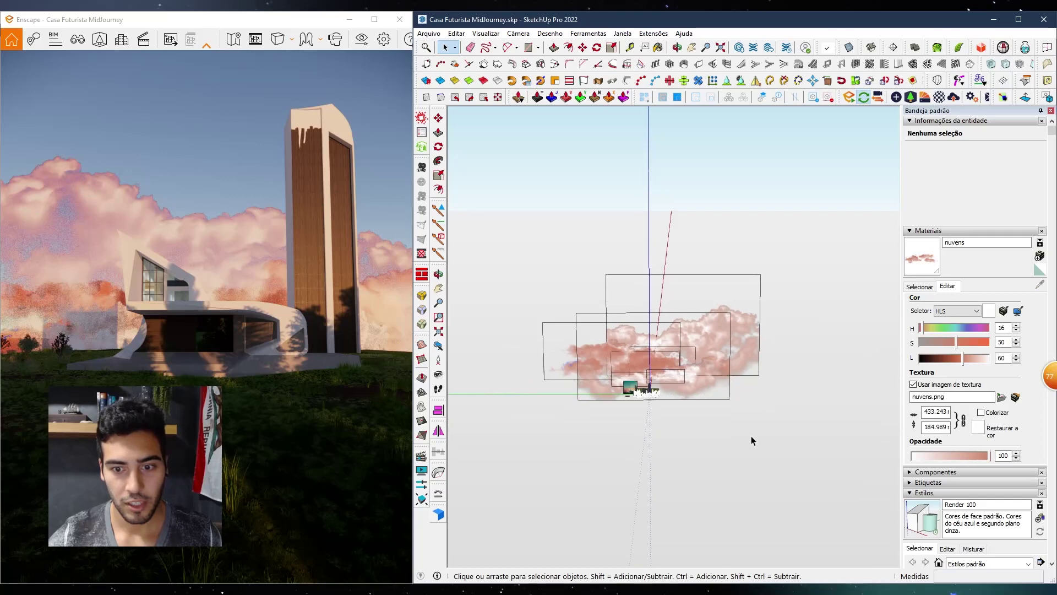
scroll(607, 414, up, 4)
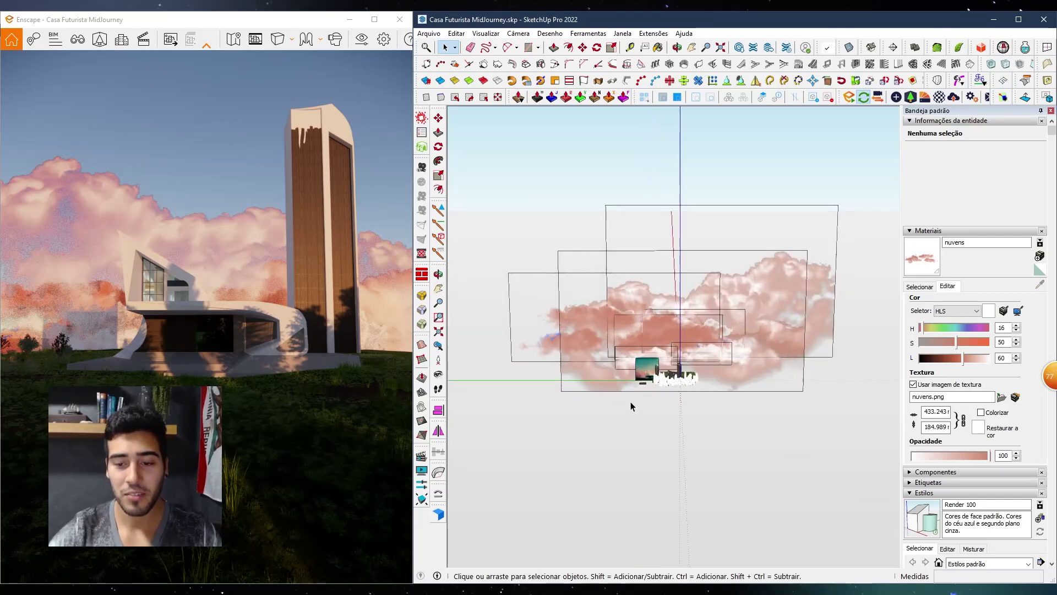
scroll(631, 406, up, 8)
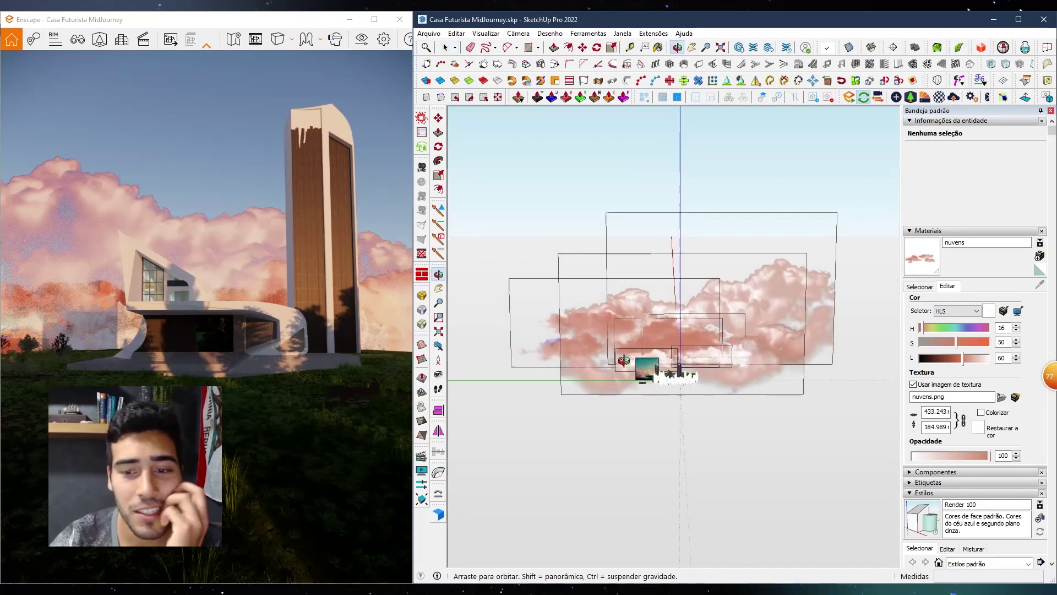
scroll(646, 348, up, 3)
scroll(646, 348, down, 3)
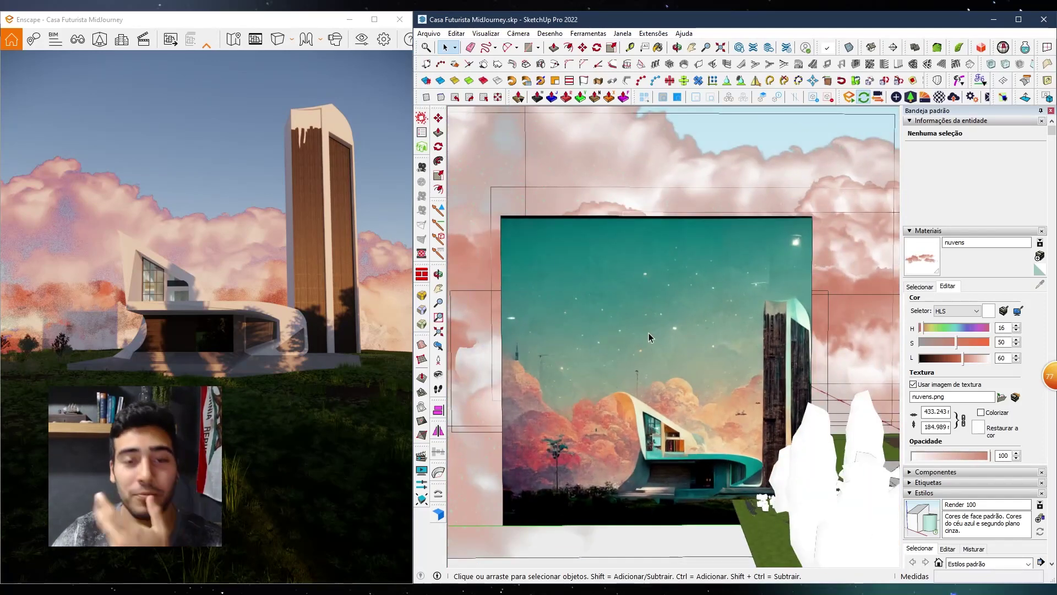
Switch to Chrome, search Google for HDRI NOTURNO and browse the image results for a night sky
key(super+d)
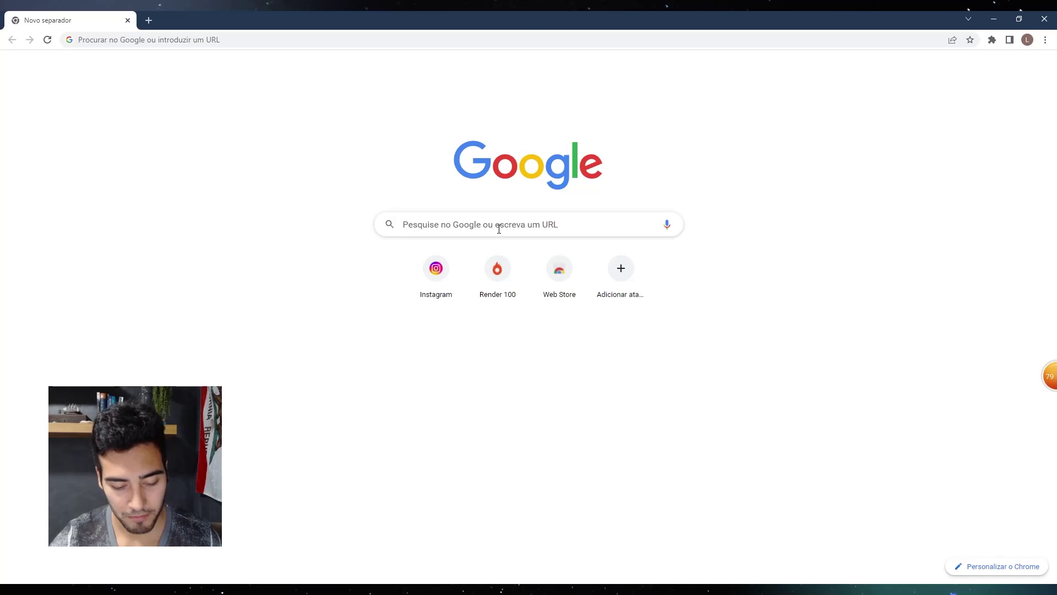
click(499, 229)
text(HD)
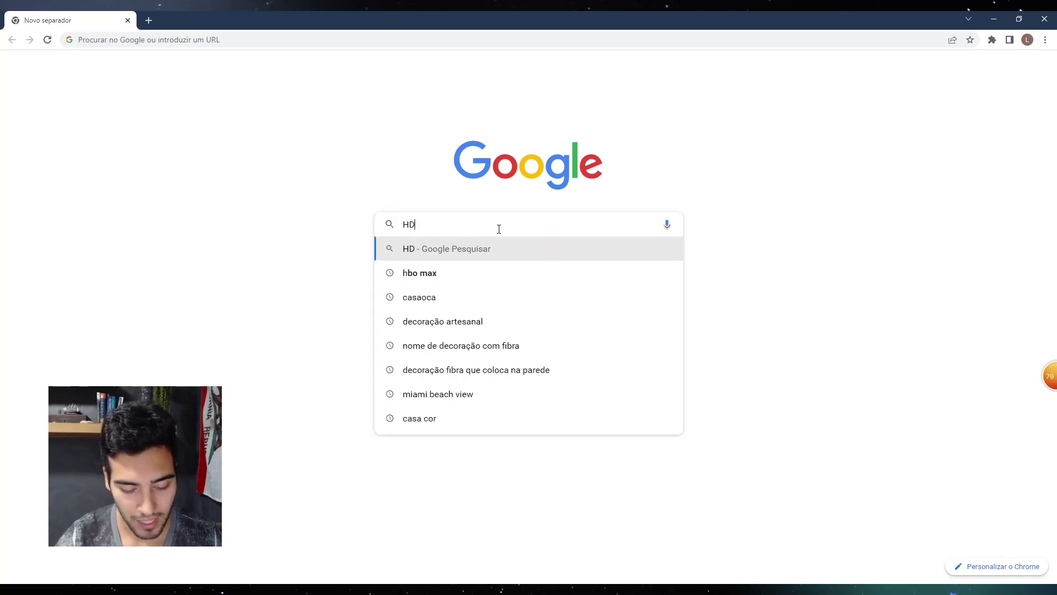
text(RI NOTURNO)
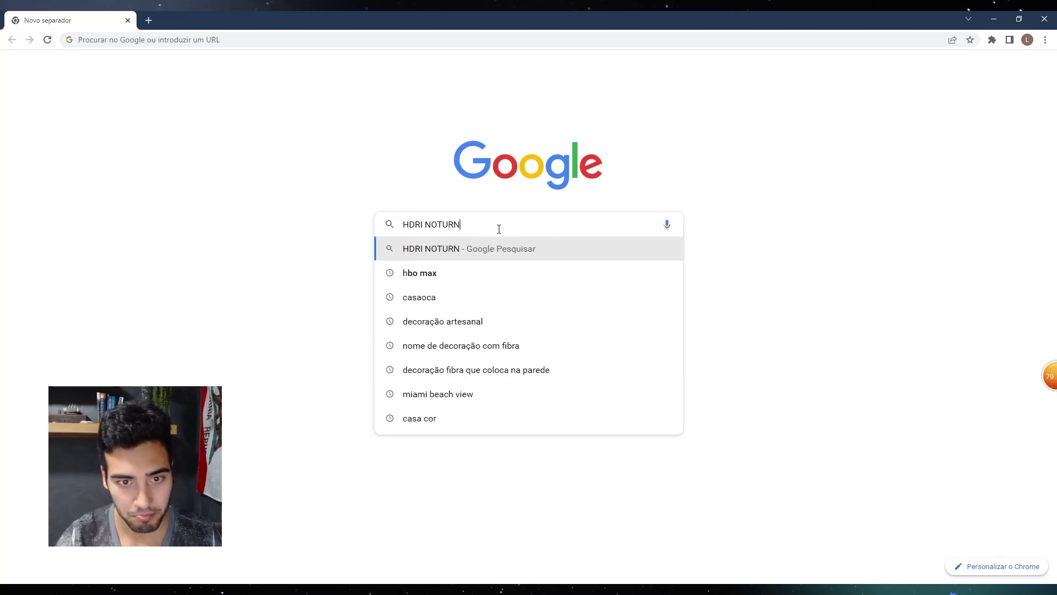
key(Return)
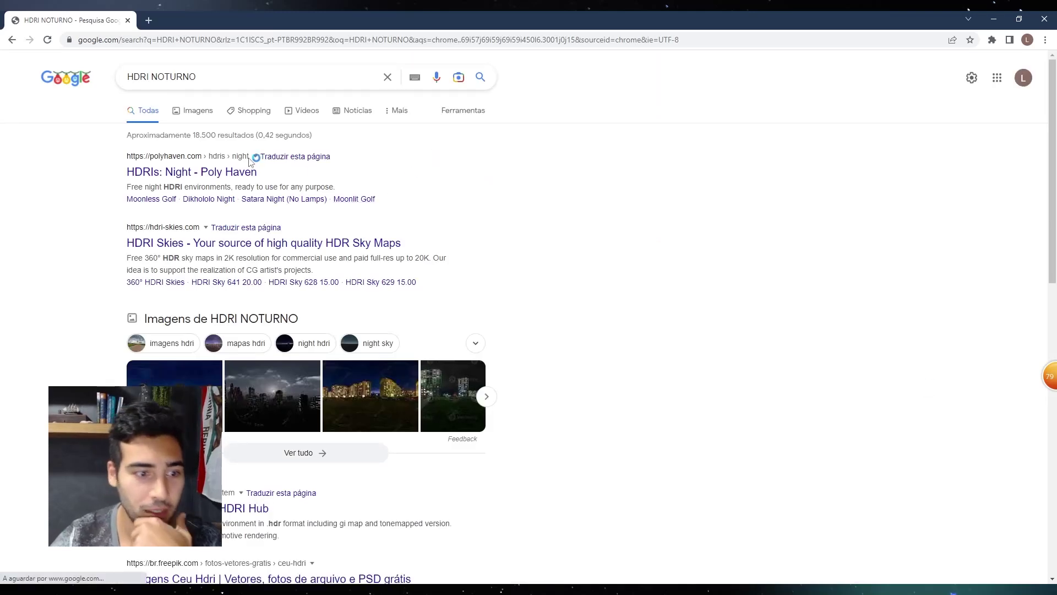
click(199, 110)
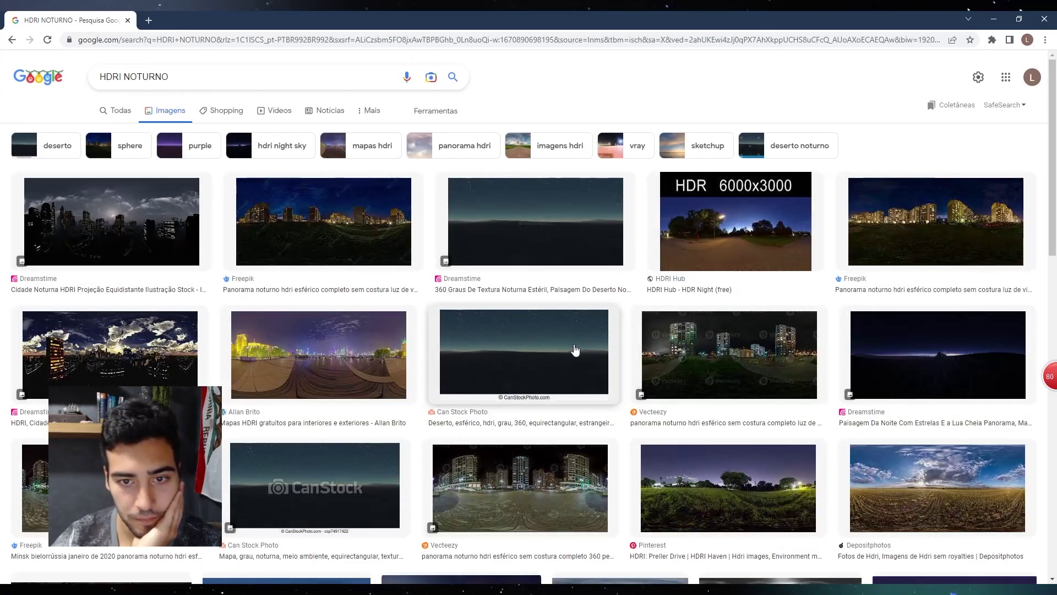
scroll(589, 407, down, 5)
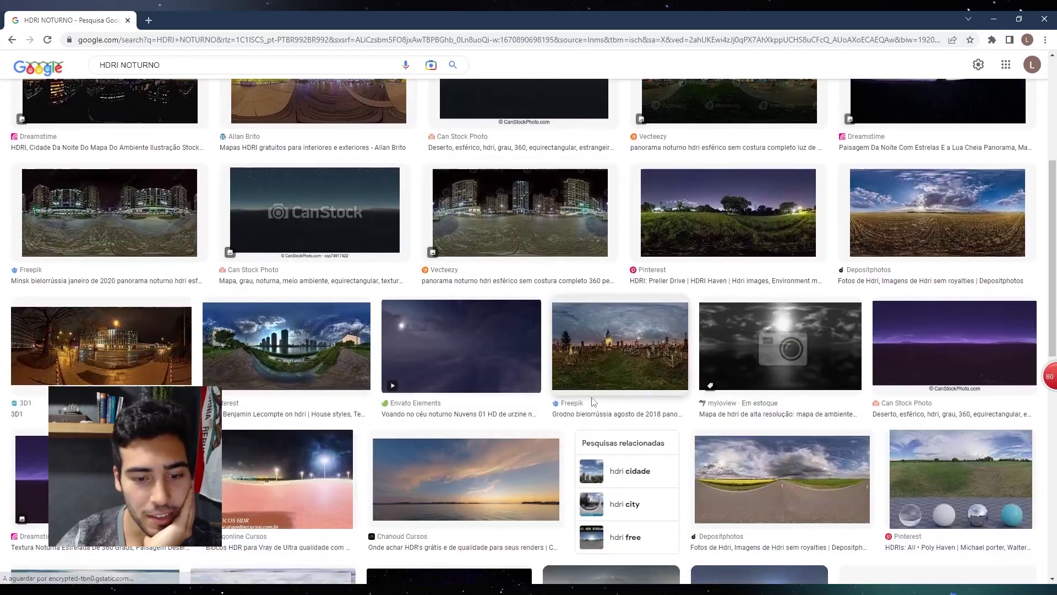
Look through the HDRI NOTURNO image results and search for HDRI STAR images instead
scroll(593, 402, down, 3)
scroll(181, 289, down, 4)
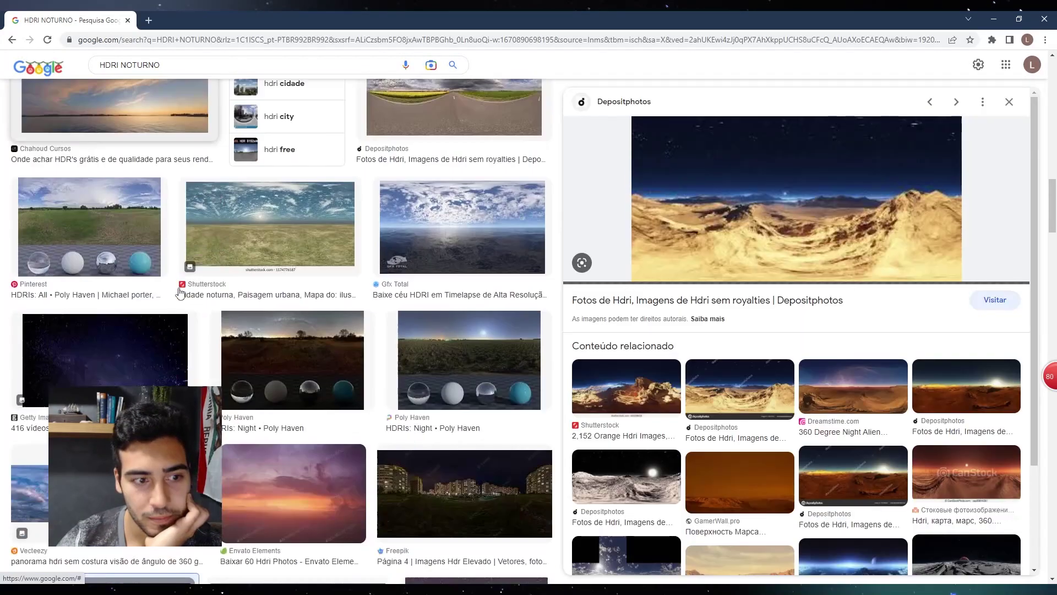
scroll(197, 287, down, 5)
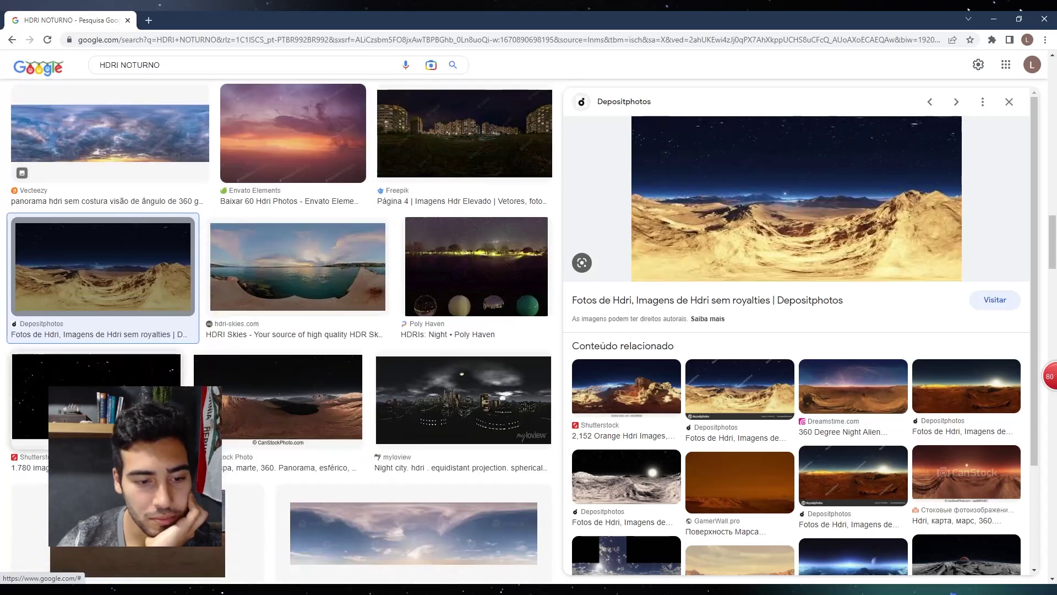
scroll(197, 287, up, 8)
double_click(140, 65)
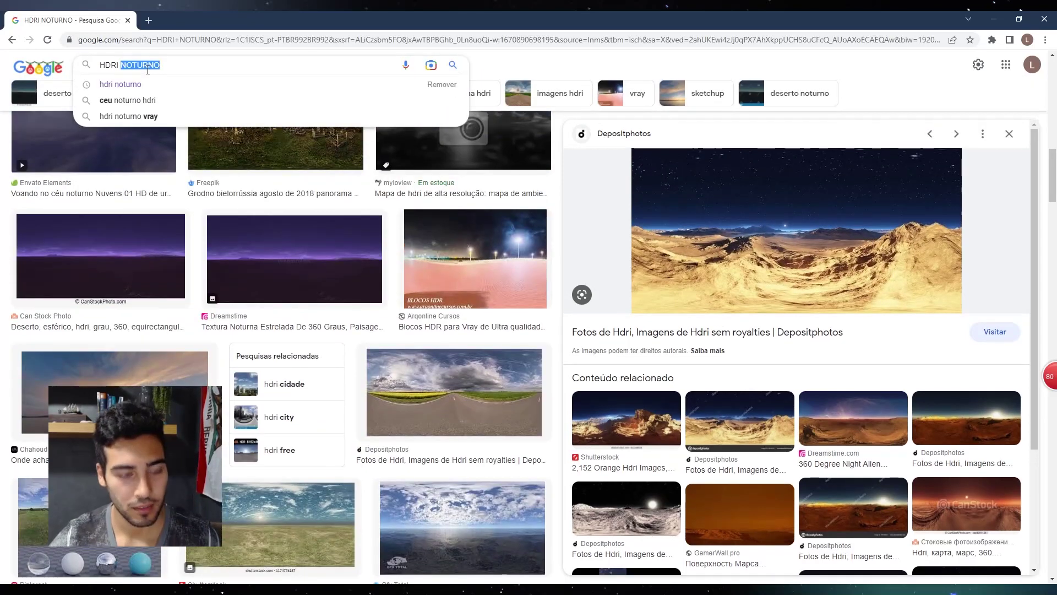
text(STAR)
key(Return)
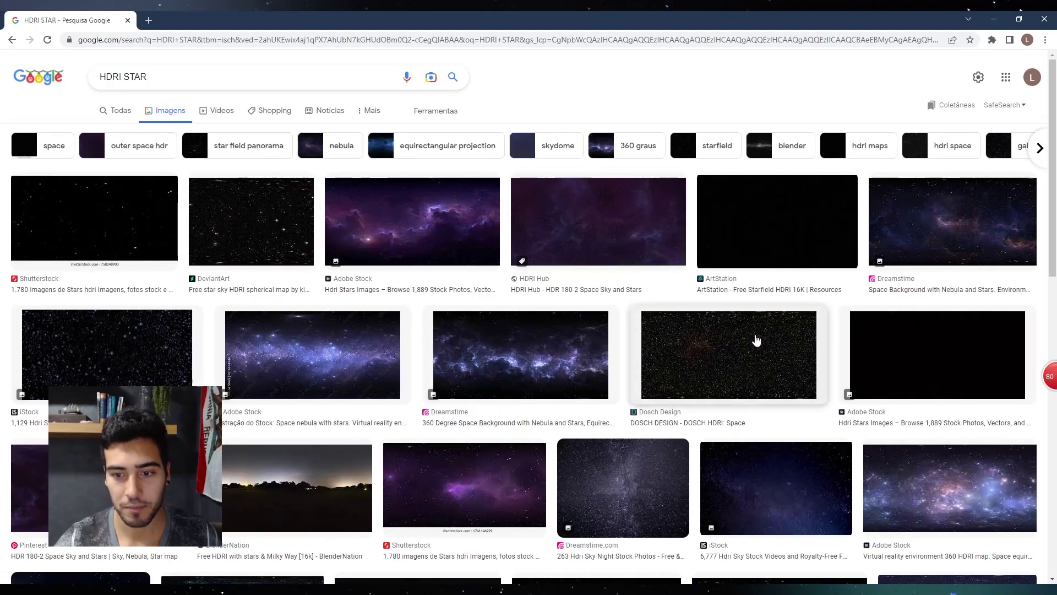
Preview the star HDRI results and open NASA's "SVS: Deep Star Maps" image by itself in a new browser page
click(758, 340)
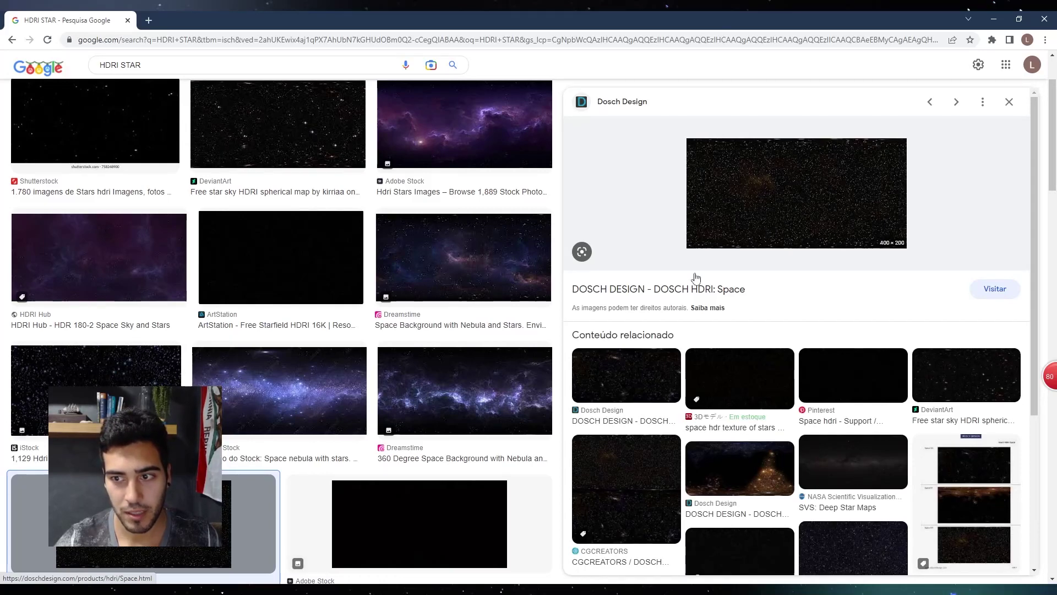
scroll(405, 371, up, 3)
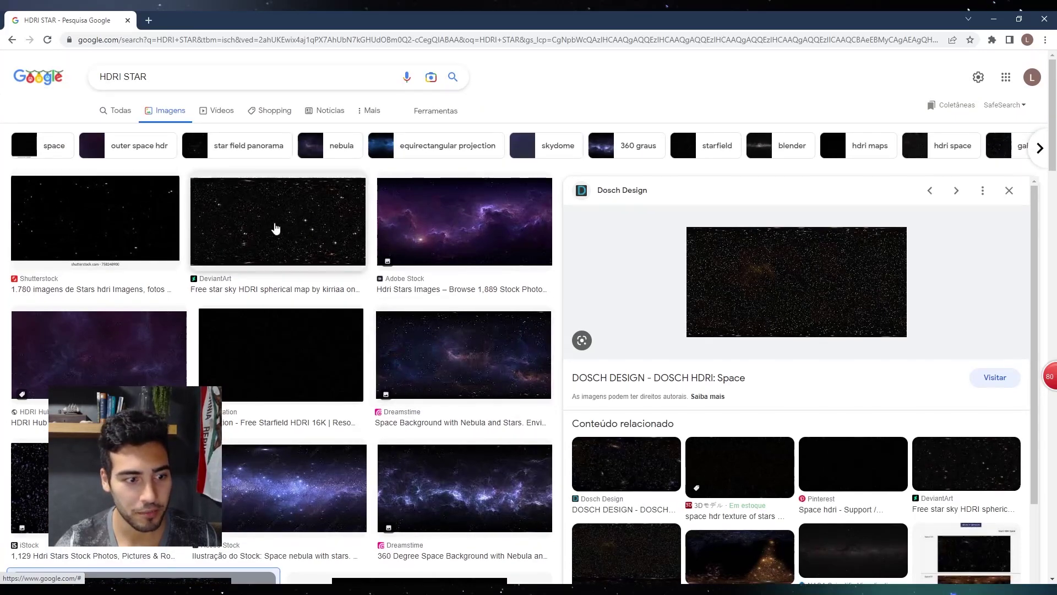
scroll(550, 275, down, 2)
key(Right)
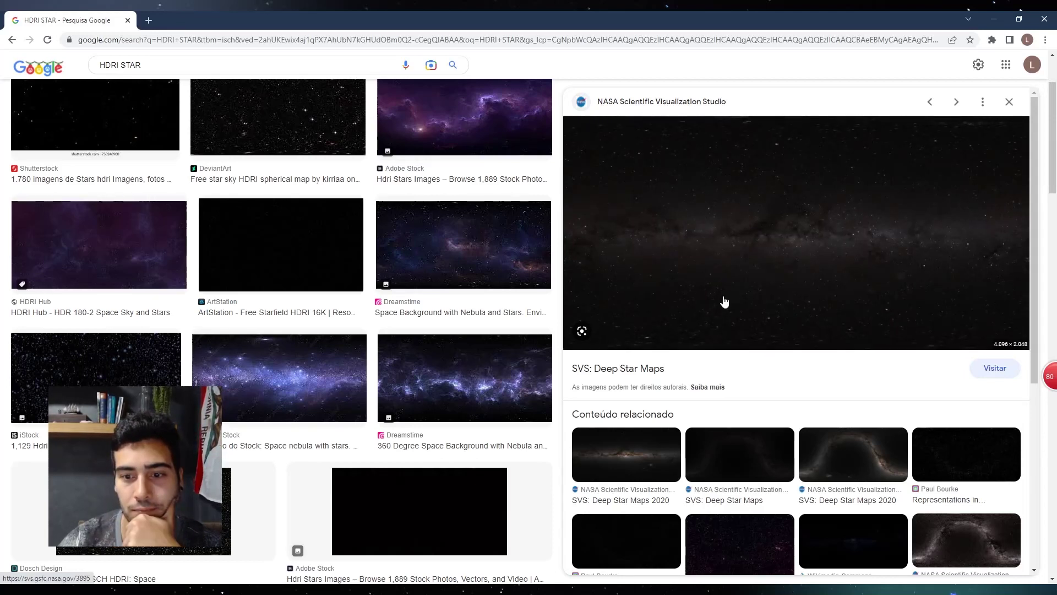
right_click(729, 221)
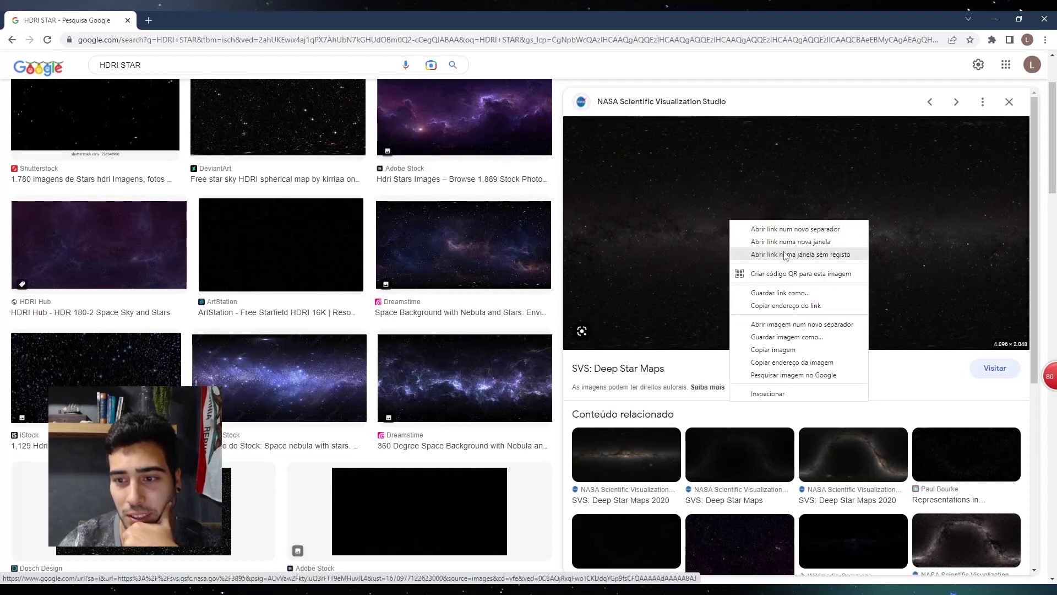
click(836, 328)
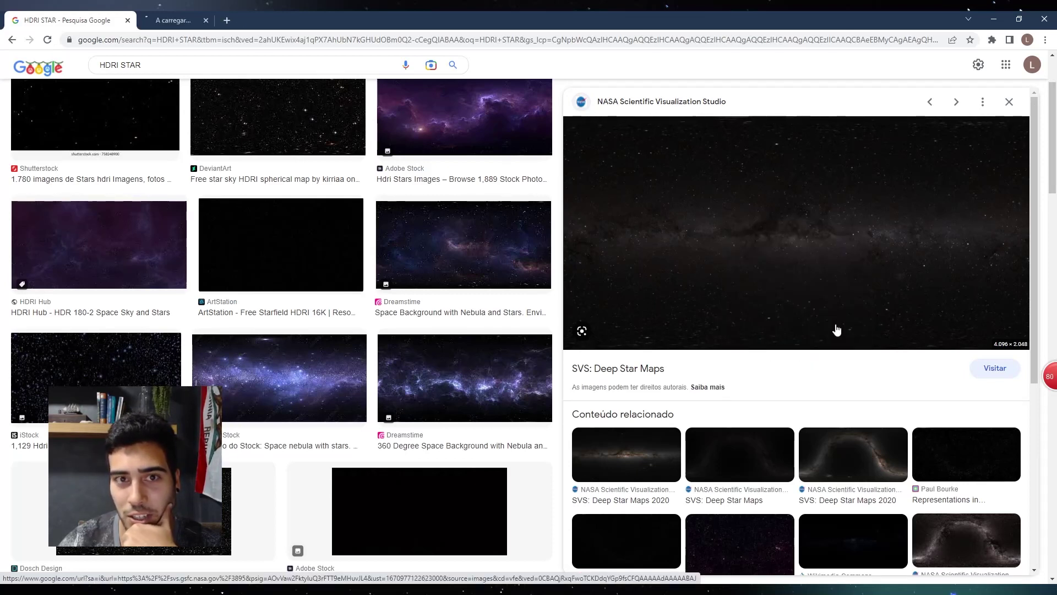
click(203, 20)
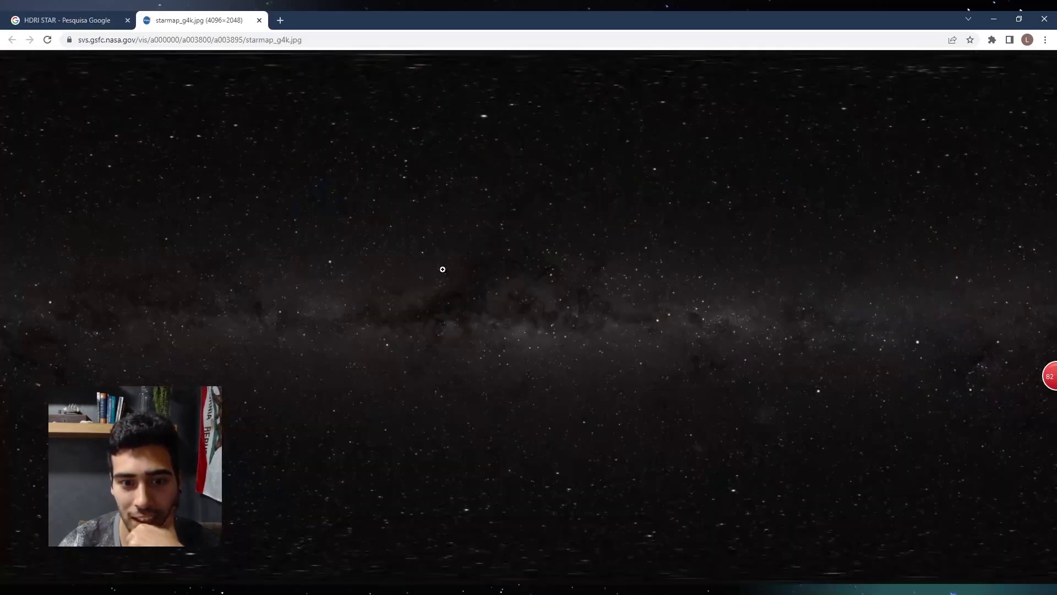
Save the full-size star map image as starmap_g4k.jpg in the Downloads folder
right_click(452, 237)
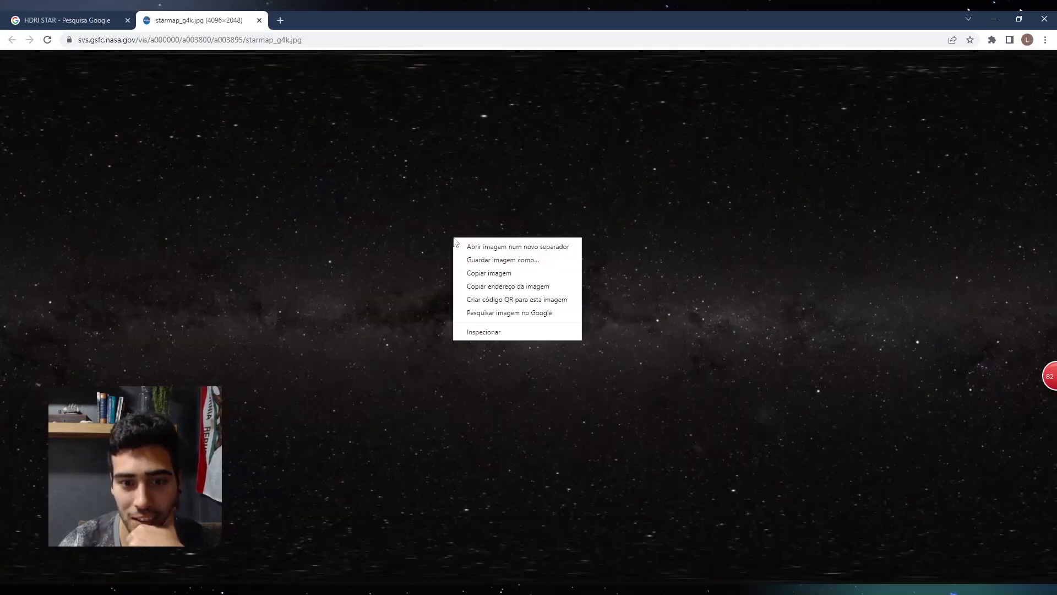
click(514, 259)
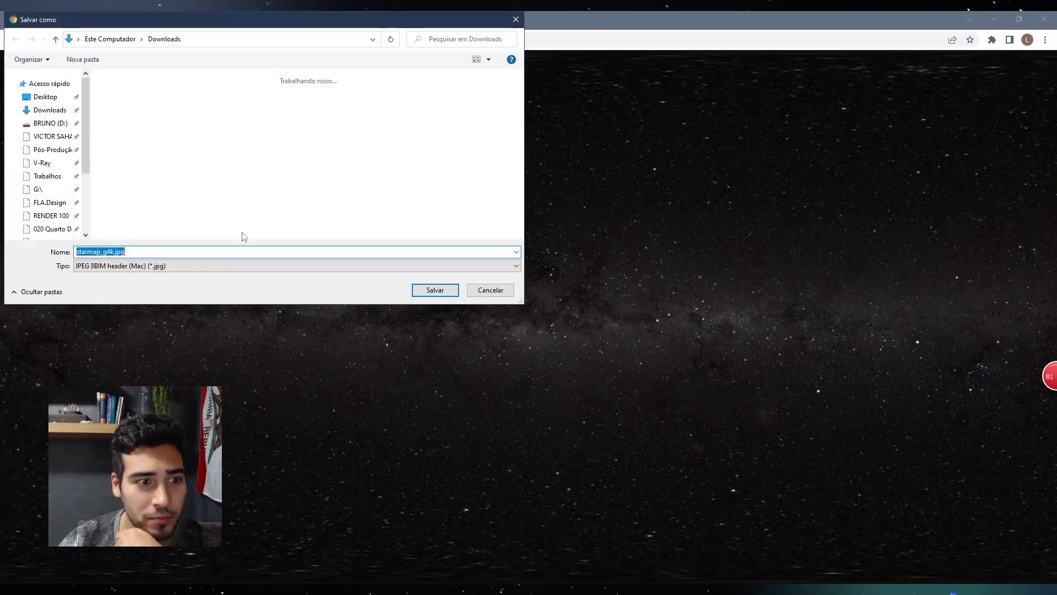
click(429, 289)
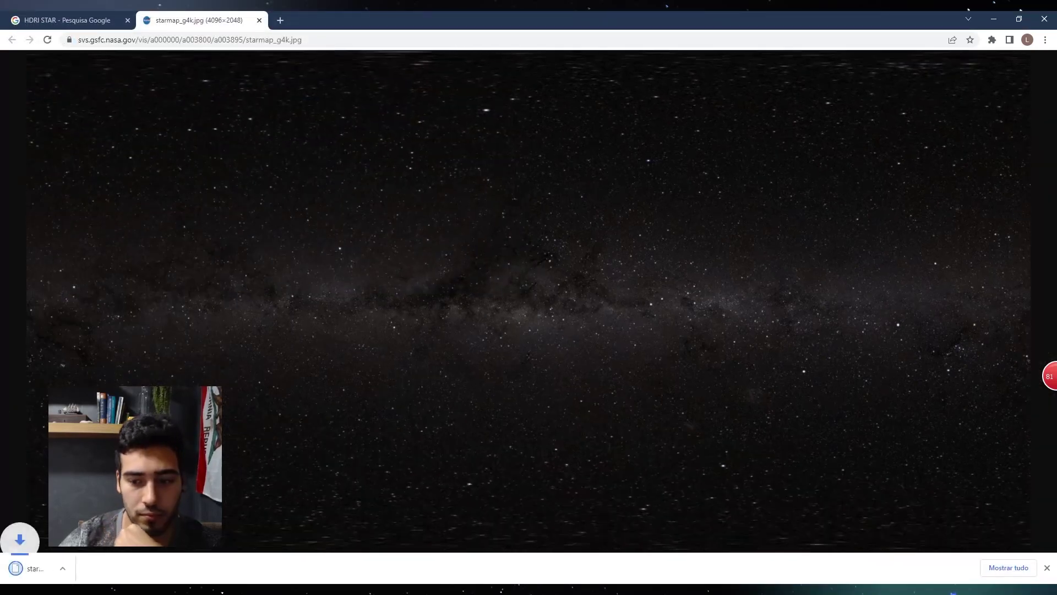
Switch to Photoshop, open starmap_g4k.jpg from the Downloads folder and unlock its background layer
key(alt+Tab)
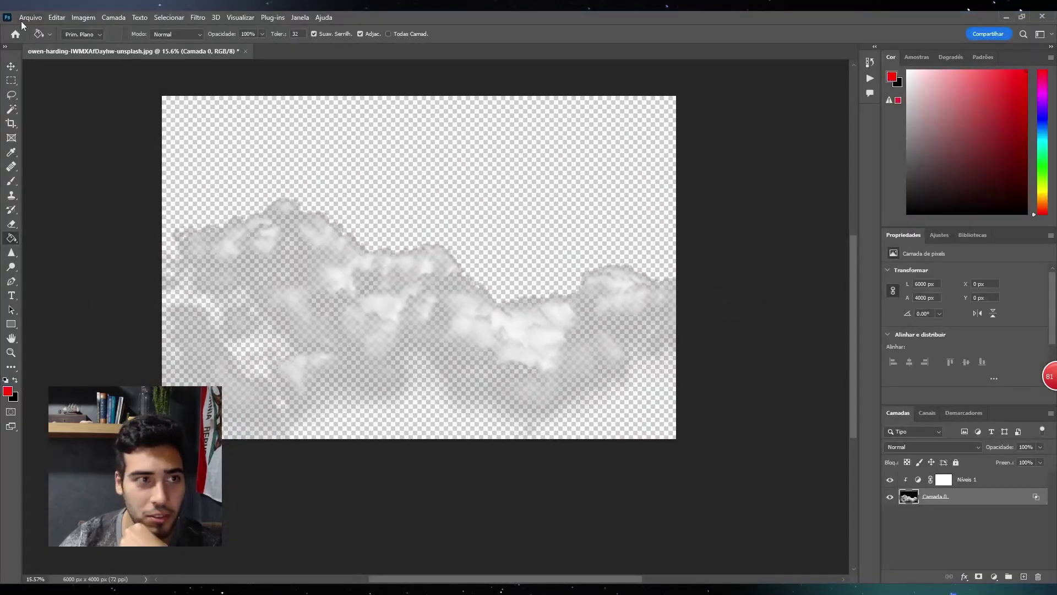
click(21, 20)
click(33, 37)
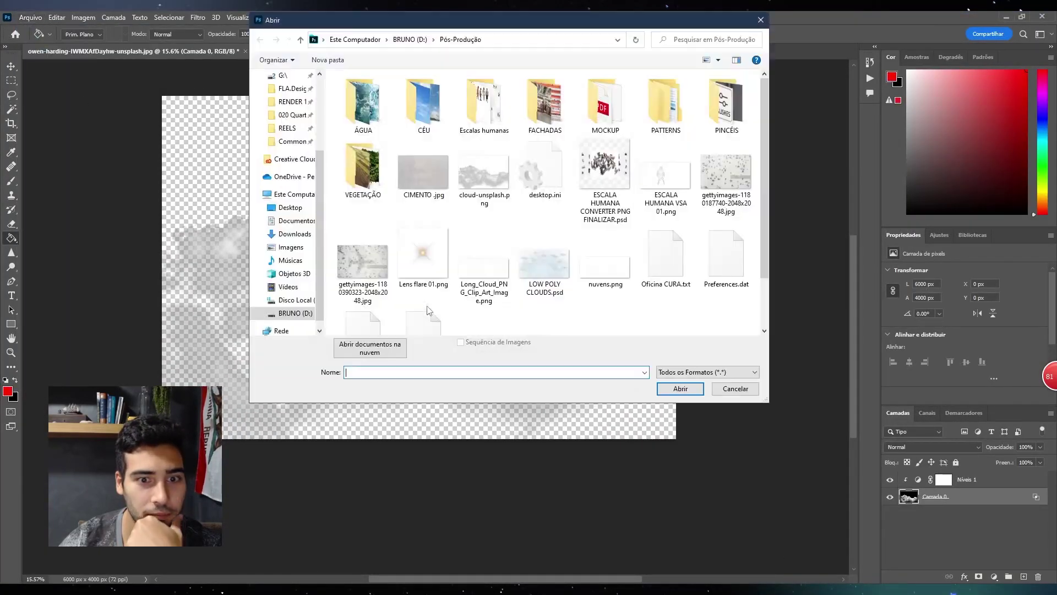
scroll(295, 122, up, 3)
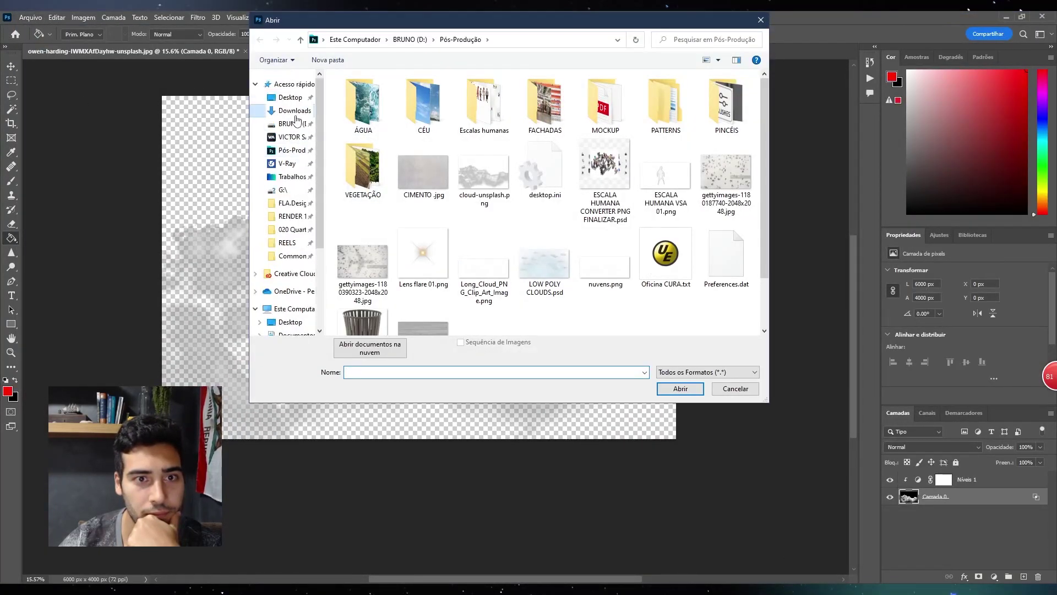
click(295, 111)
double_click(373, 114)
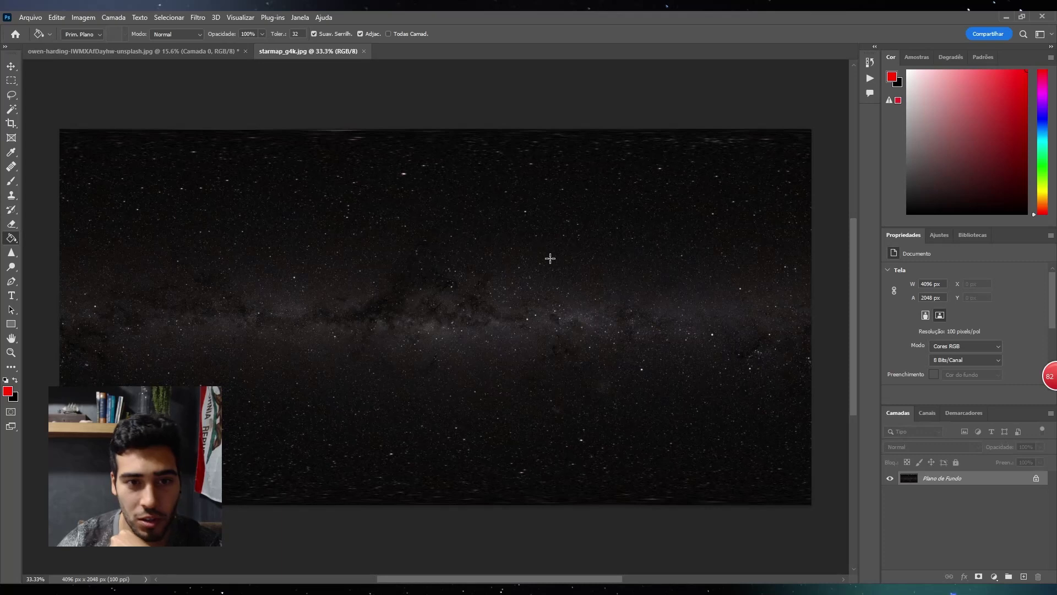
click(1036, 478)
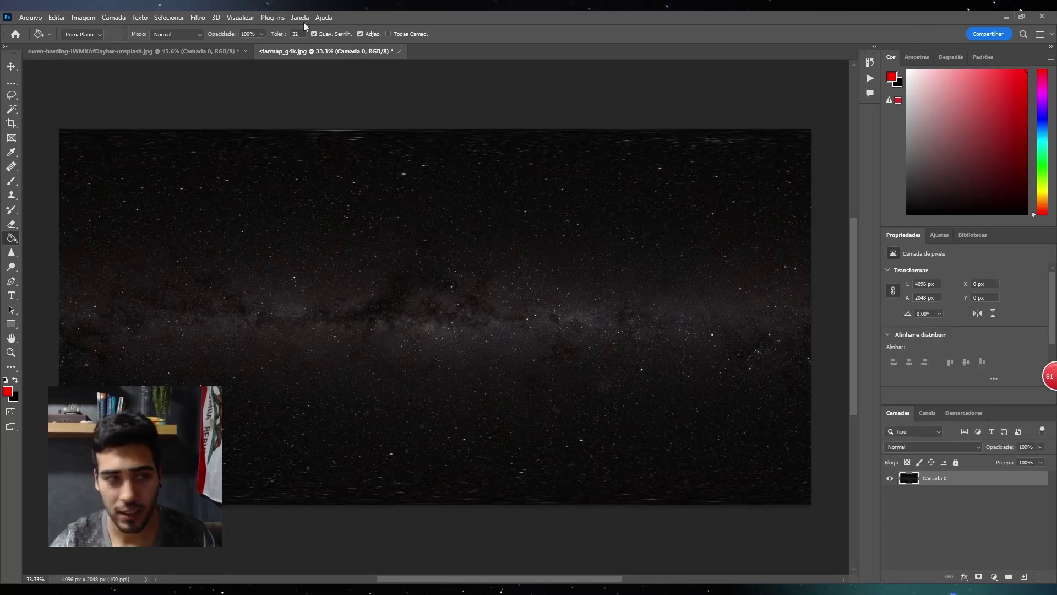
Apply HDR Toning to the star map with Gamma 1.04 and Exposure -1.33, accepting the flattening of the document
click(74, 19)
mouse_move(89, 46)
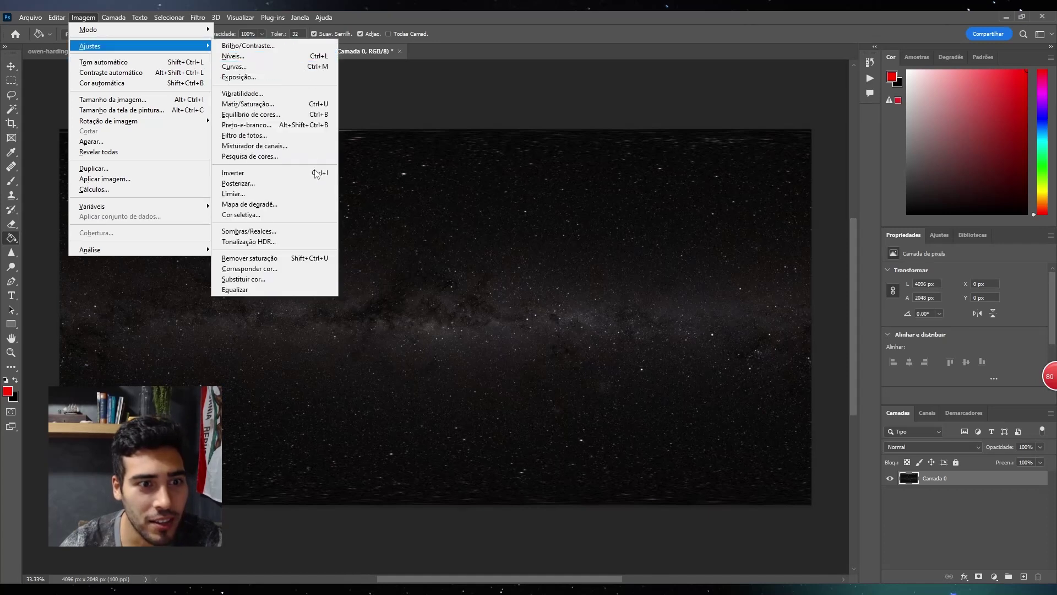
click(316, 241)
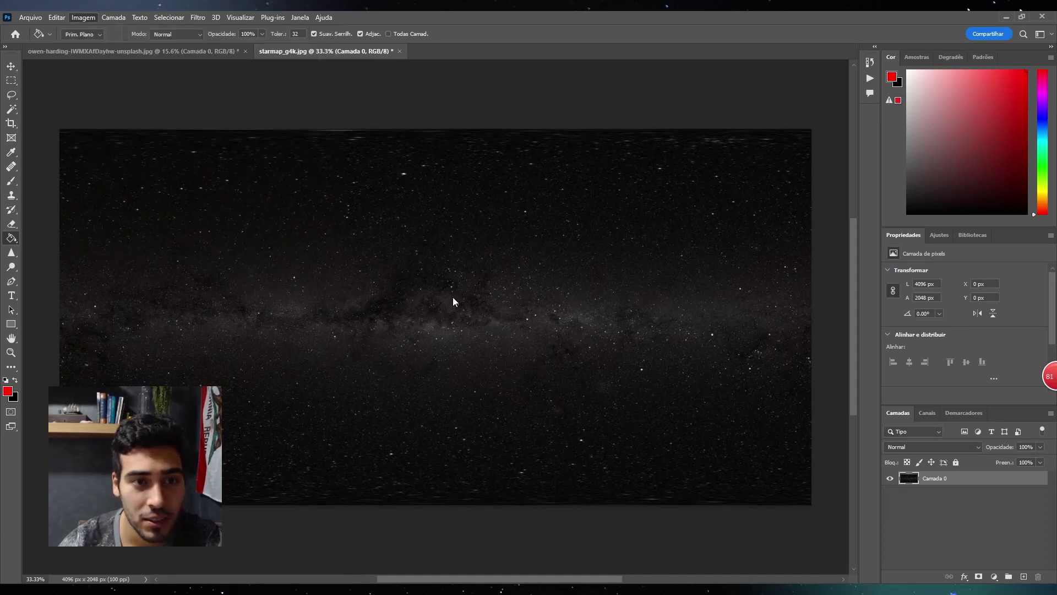
click(565, 343)
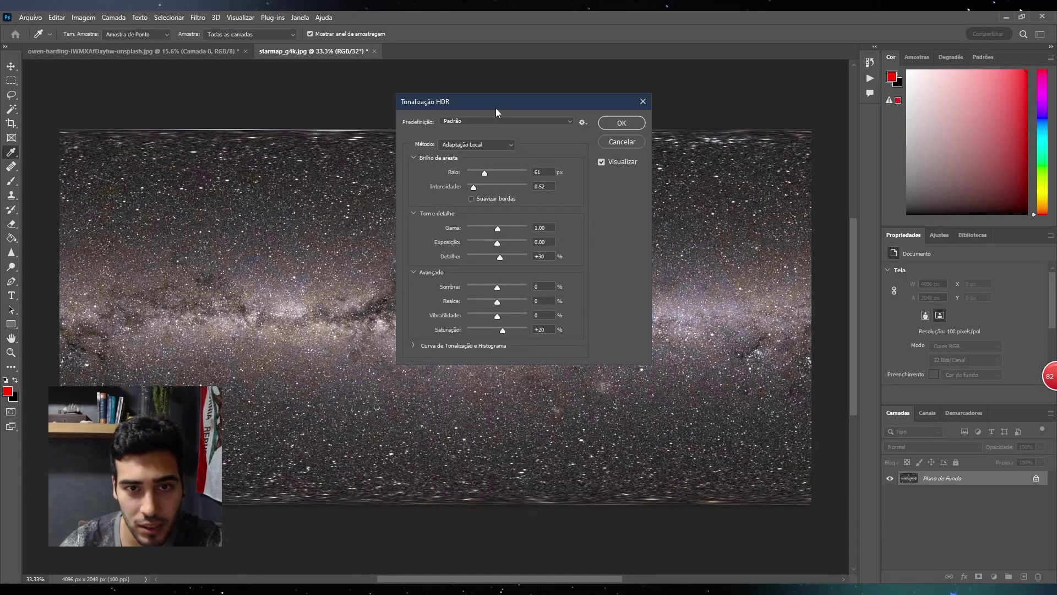
drag(527, 108, 642, 150)
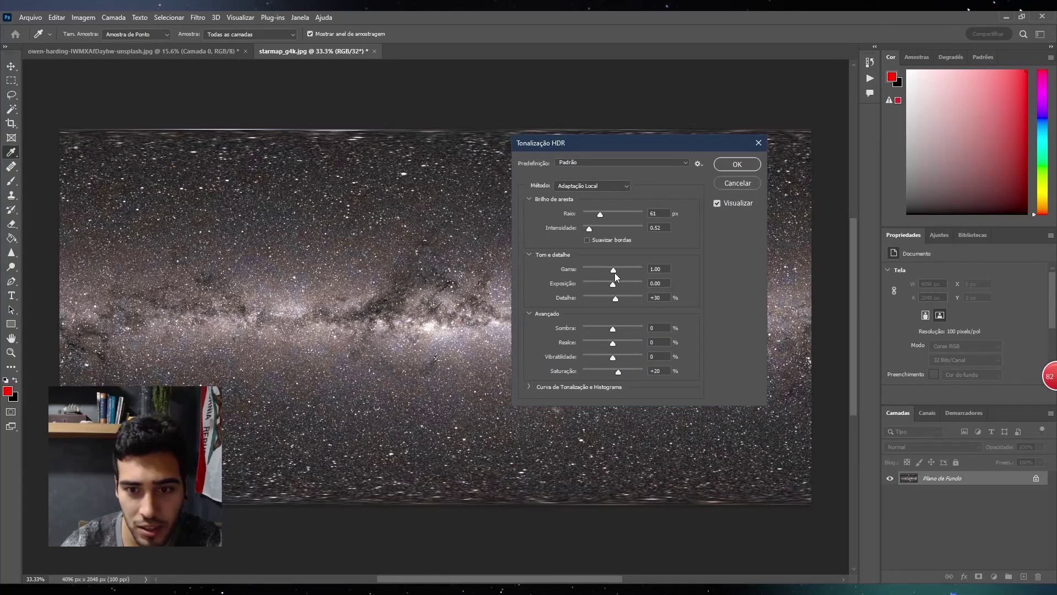
click(596, 271)
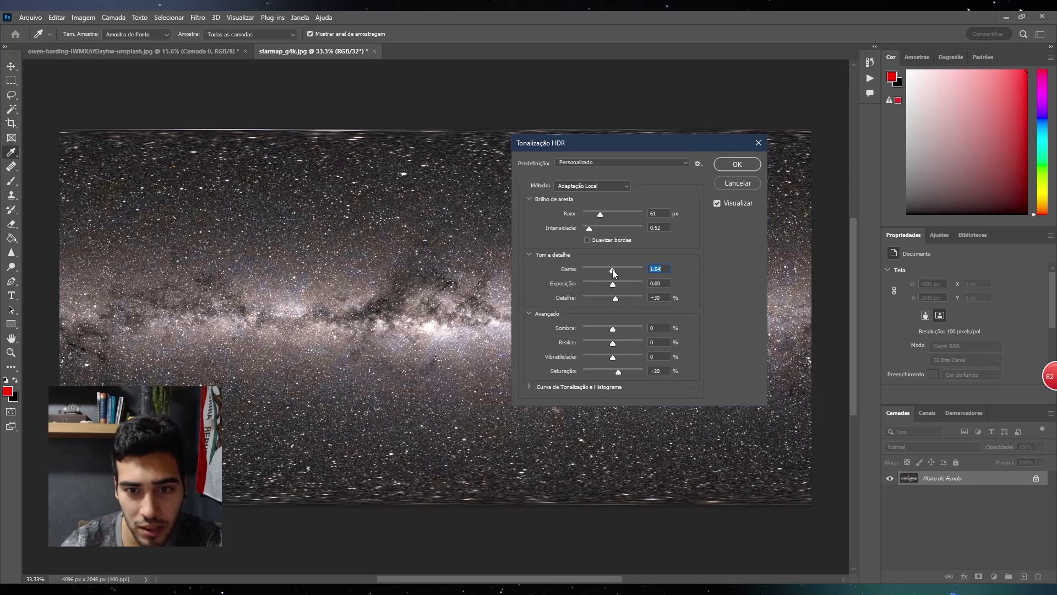
mouse_move(613, 284)
mouse_down()
mouse_move(589, 285)
mouse_move(606, 283)
mouse_up()
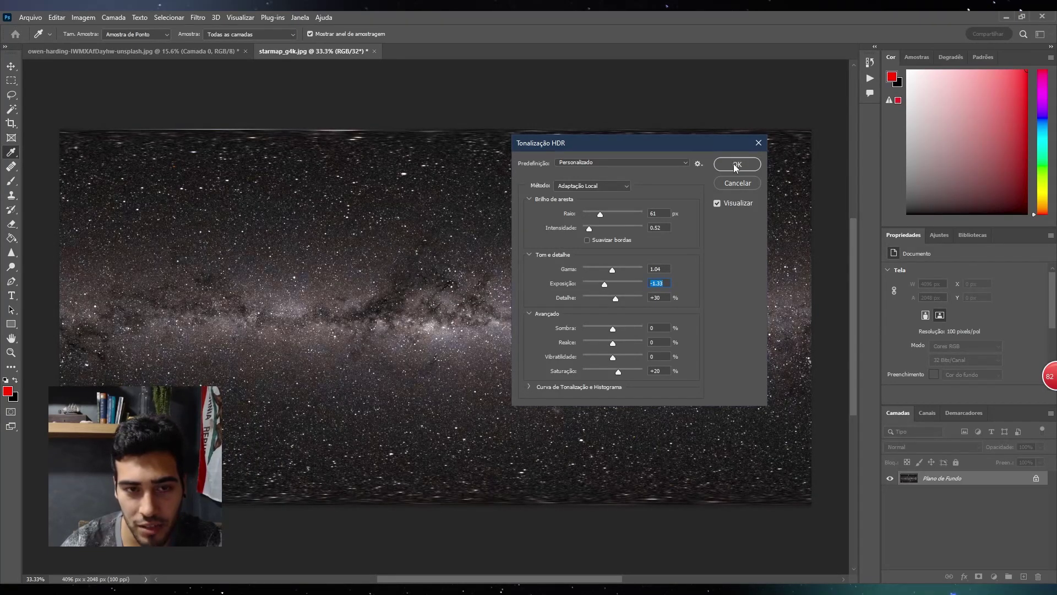
click(737, 165)
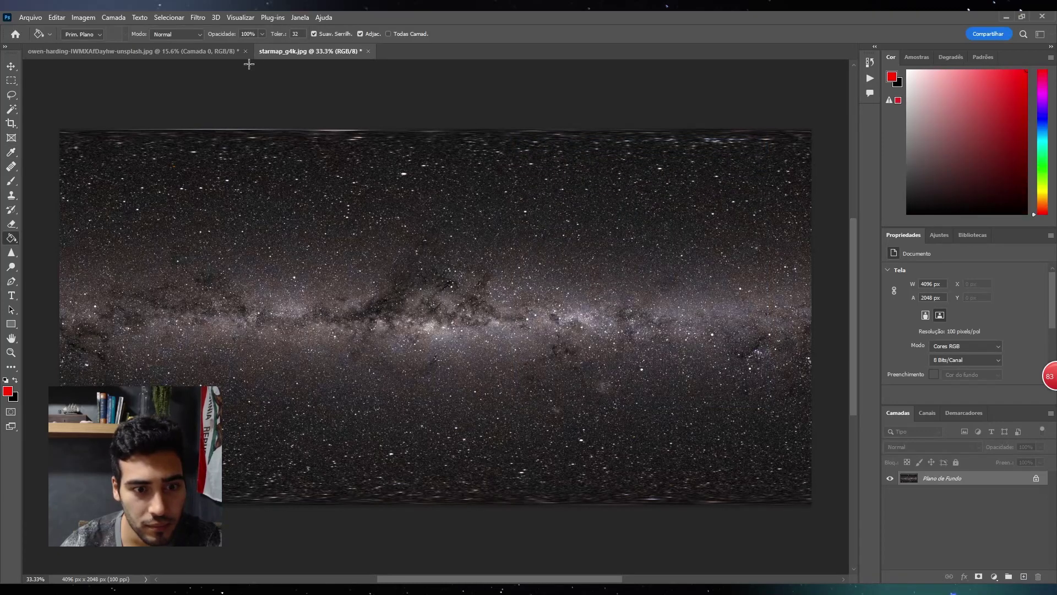
click(30, 17)
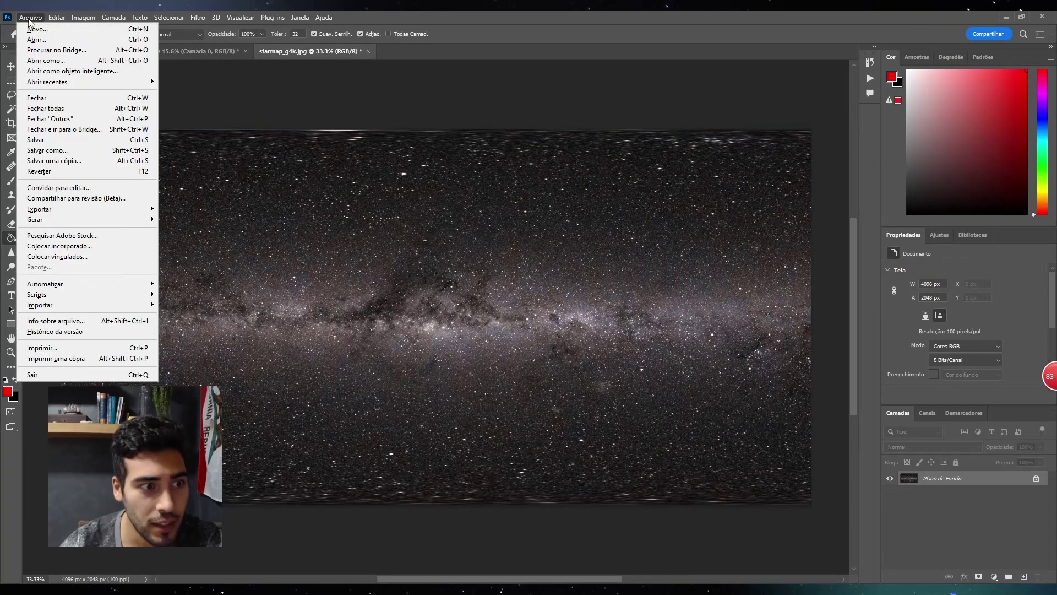
click(77, 151)
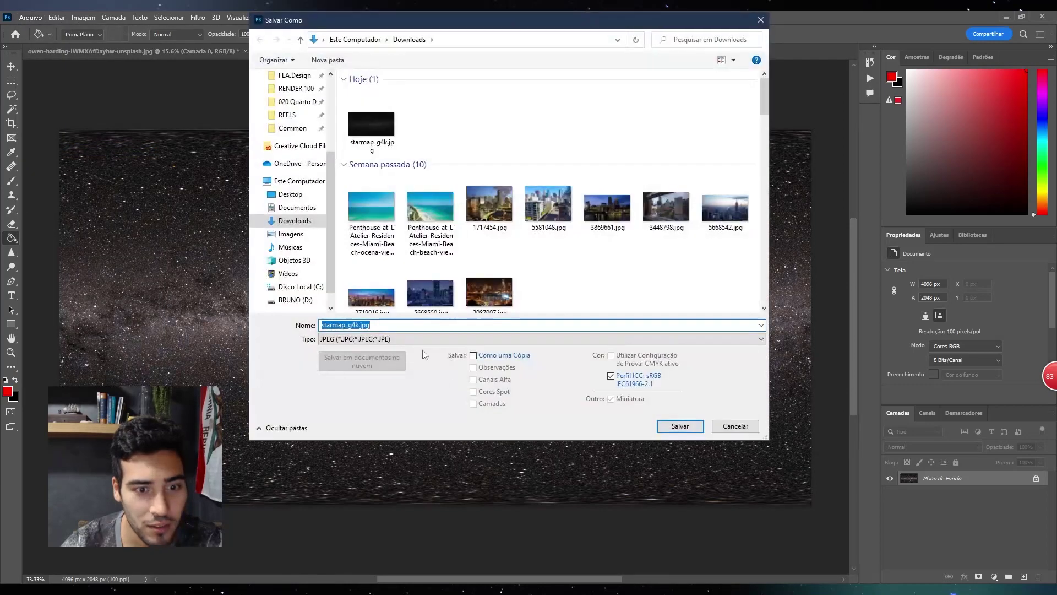
click(424, 339)
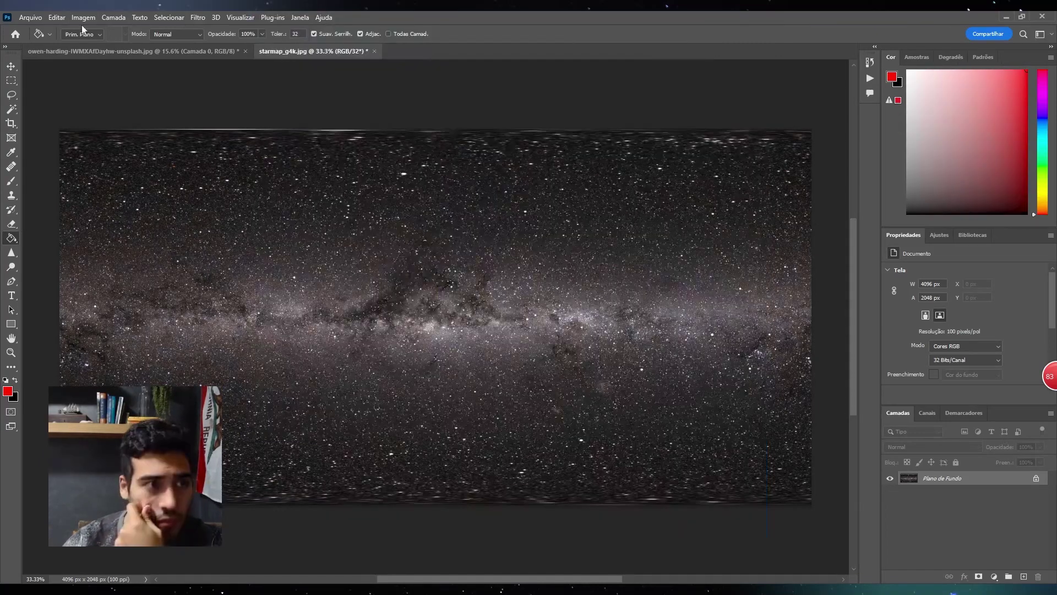
Check the star map's bits-per-channel setting among the image mode options
click(83, 17)
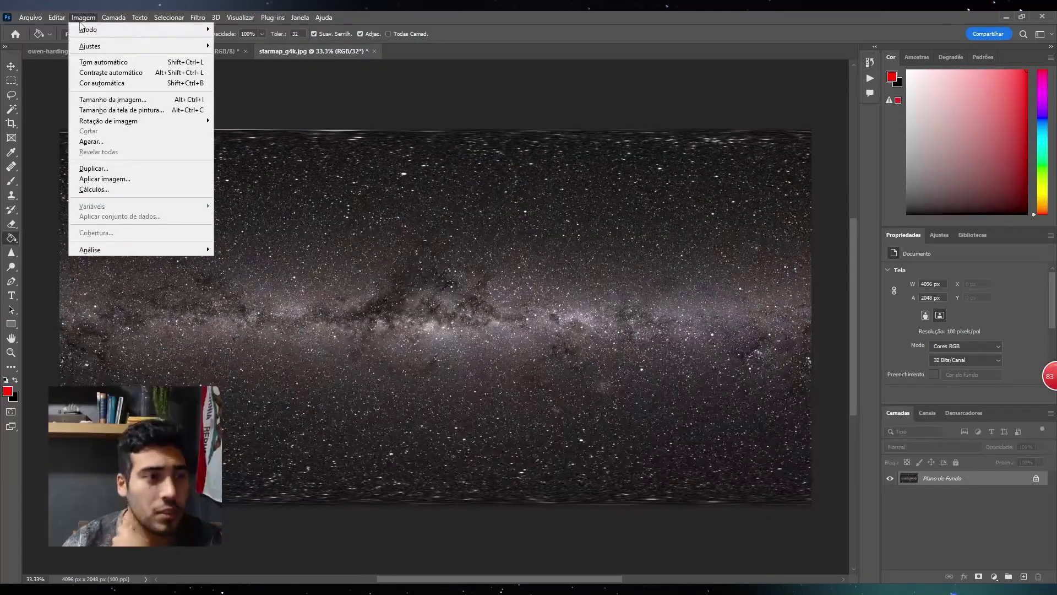
mouse_move(95, 47)
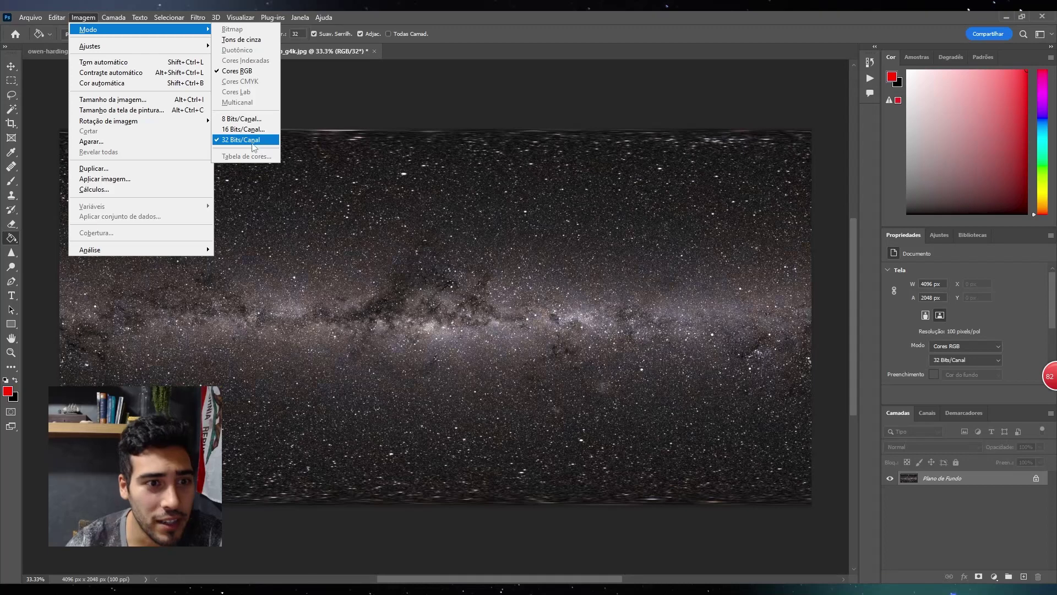
click(324, 113)
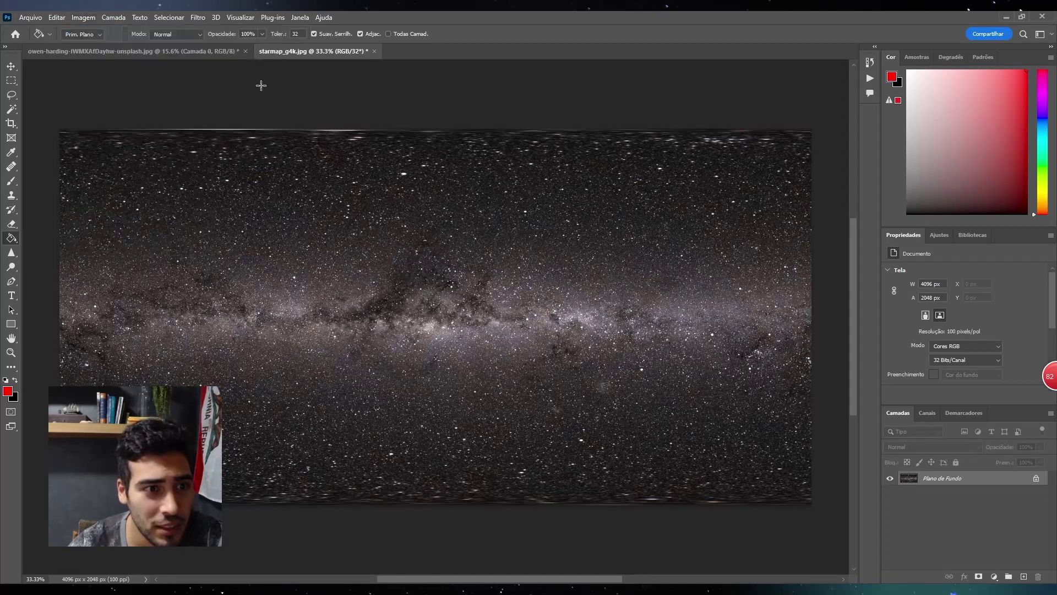
Save the star map as the Radiance file starmap_g4k.hdr in the RENDER 100 folder
click(38, 18)
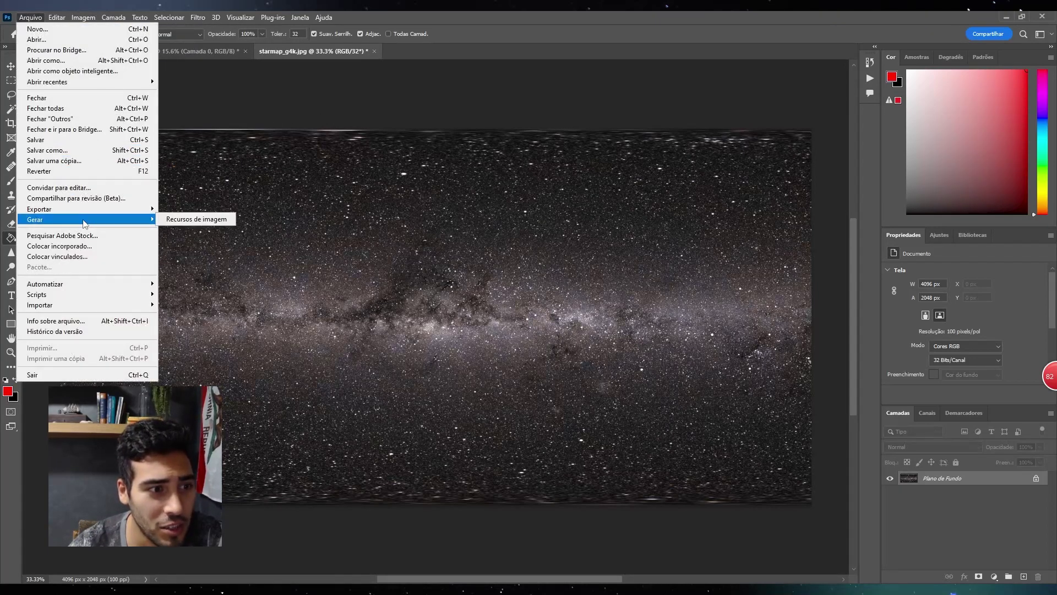
click(103, 151)
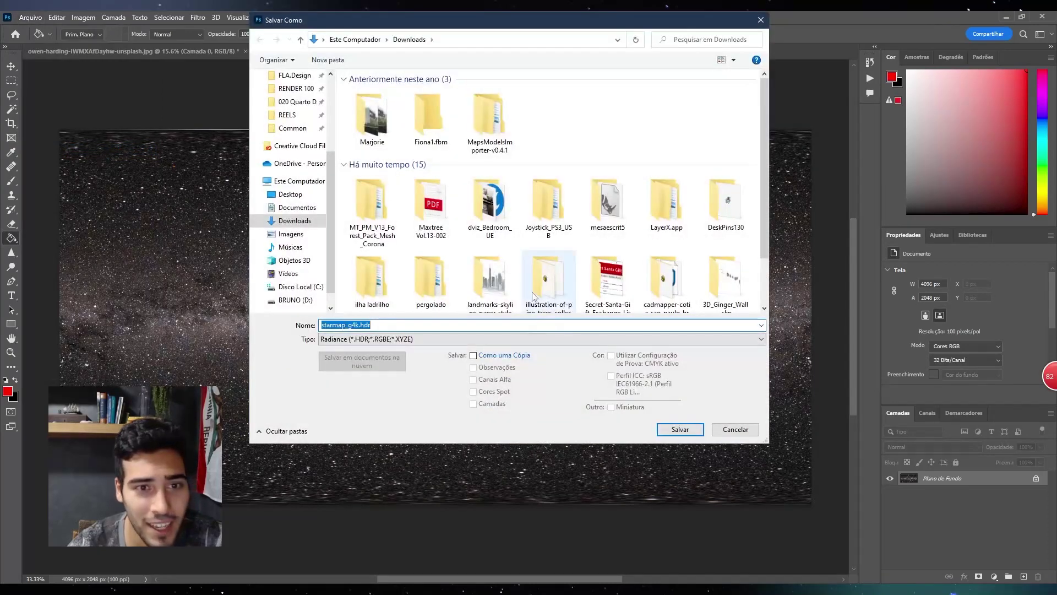
scroll(316, 171, up, 1)
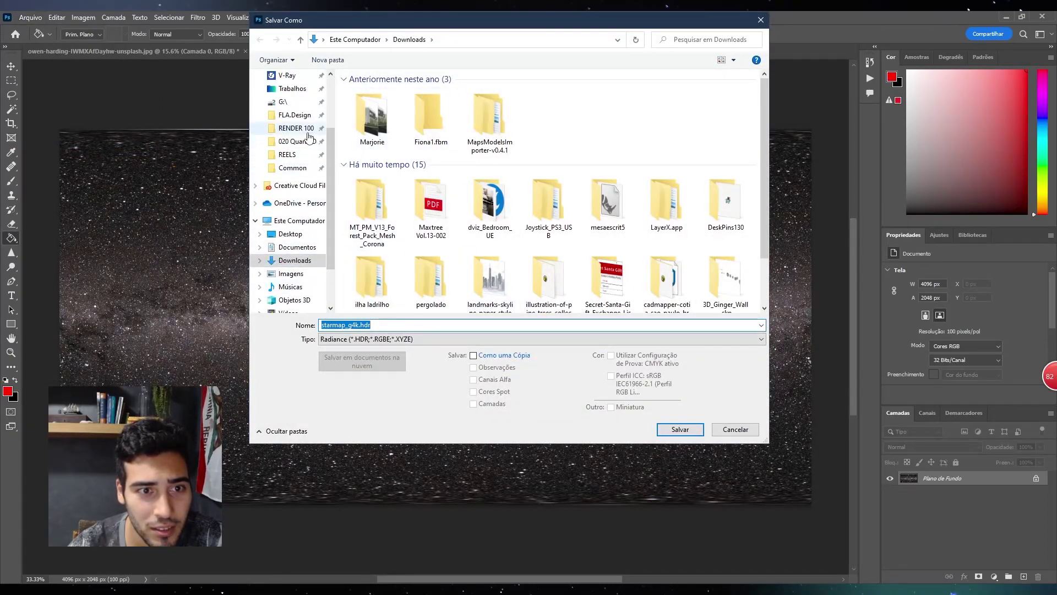
click(308, 130)
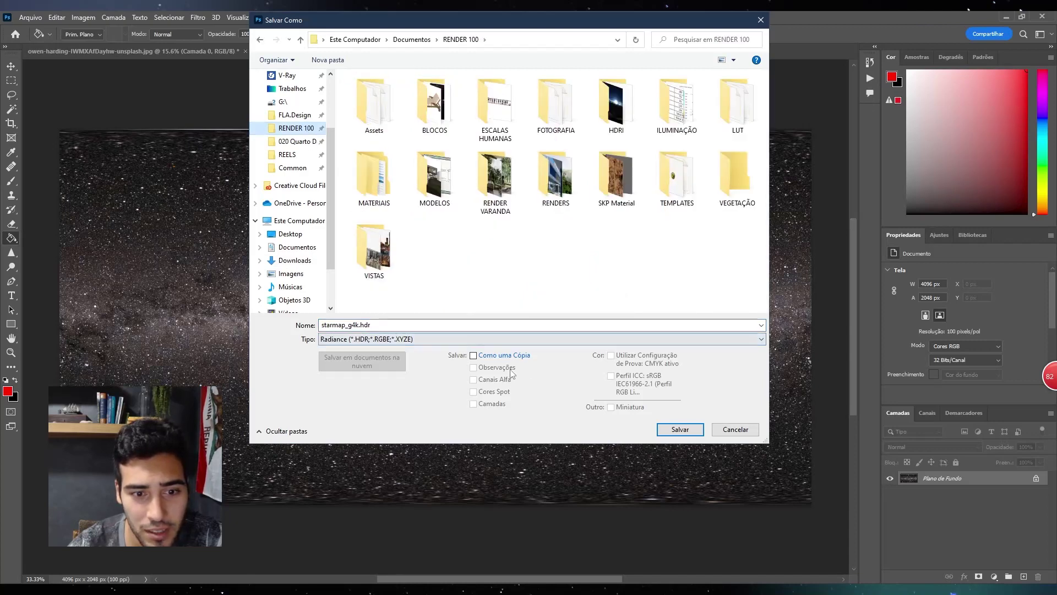
click(680, 429)
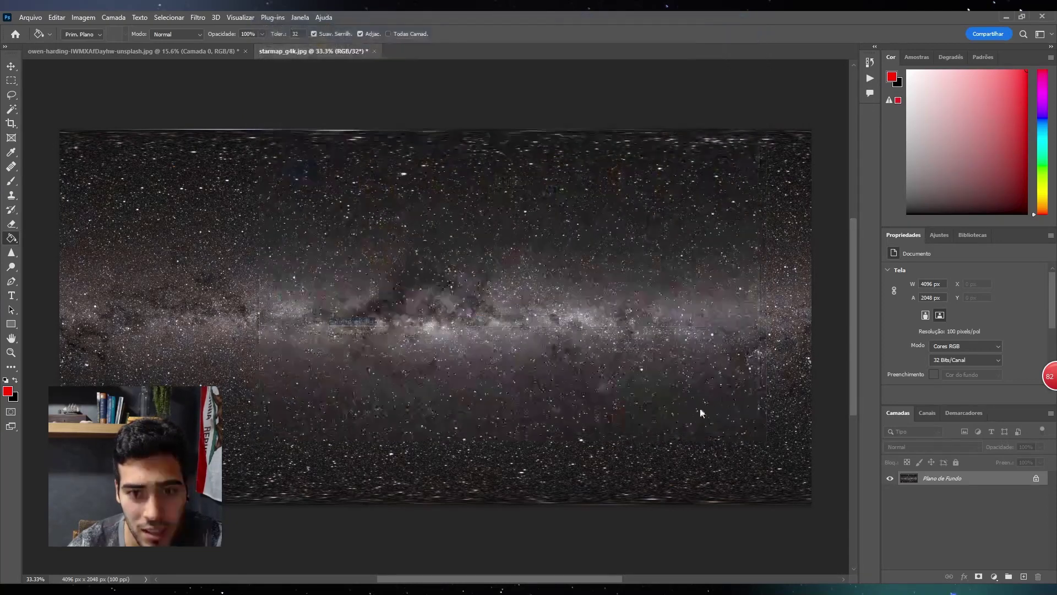
Unlock the star map's background layer and add a turquoise solid color fill layer above it, with RGB 0, 255, 198
click(1037, 479)
key(alt+Tab)
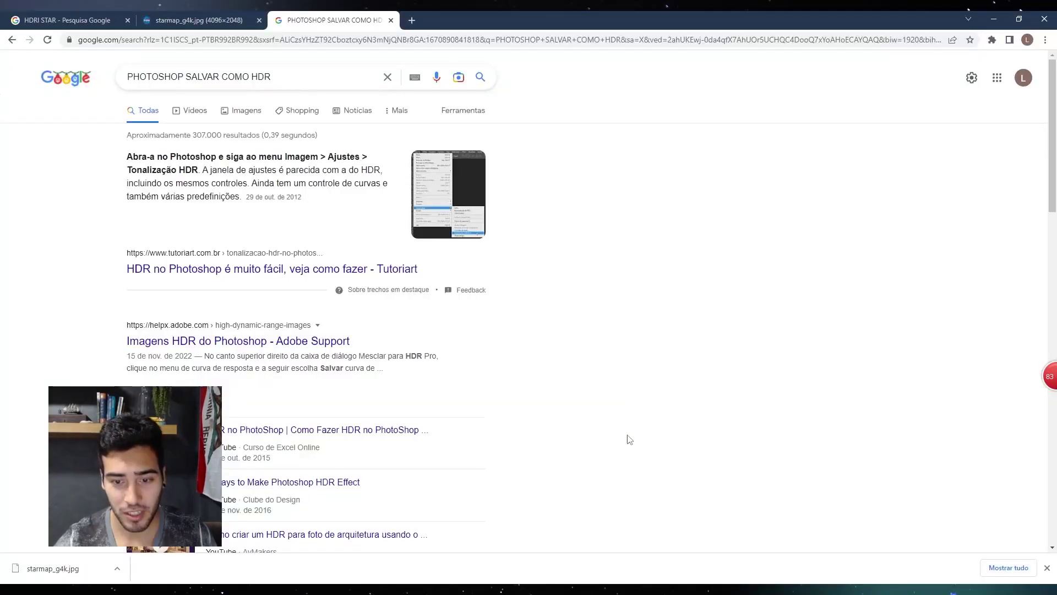
key(alt)
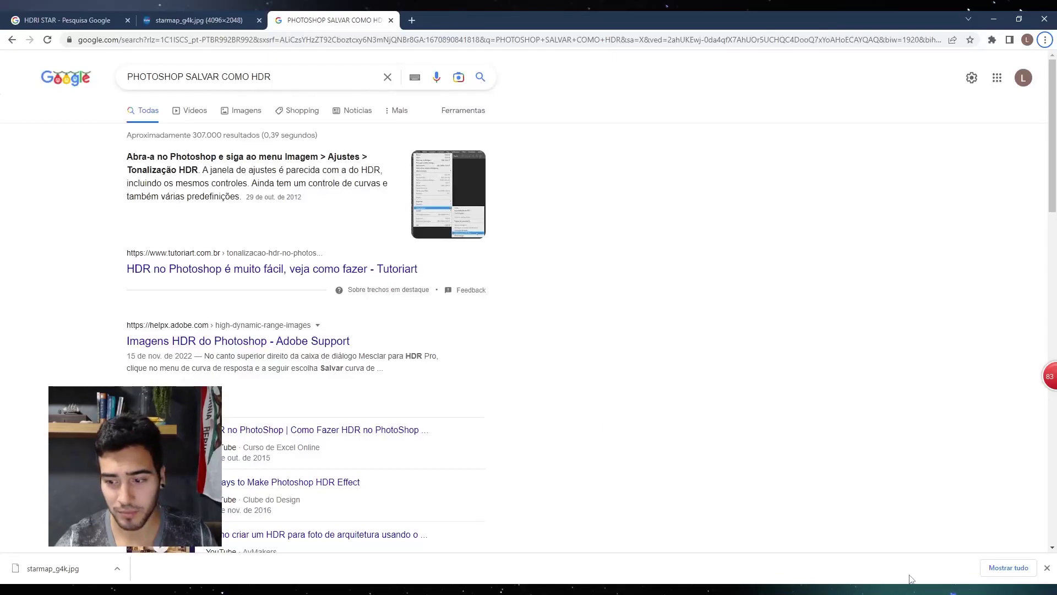
key(alt+Tab)
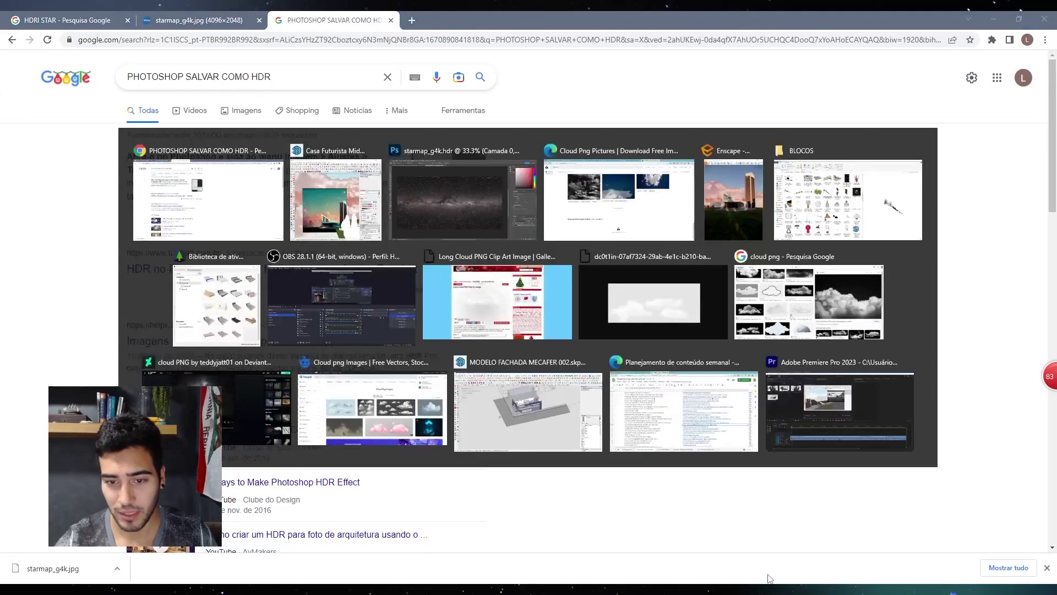
key(alt+Tab)
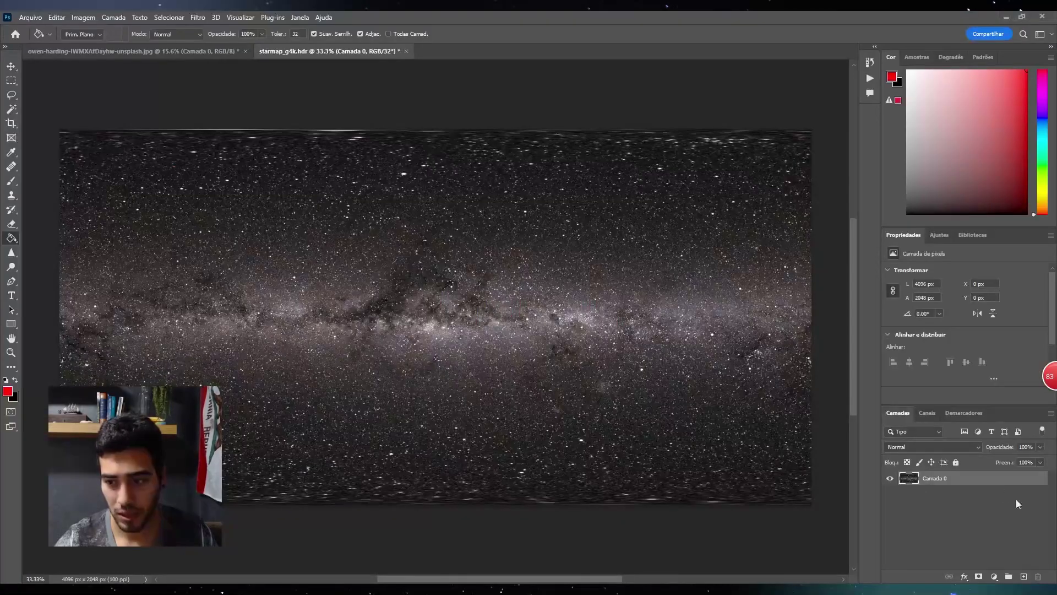
click(994, 576)
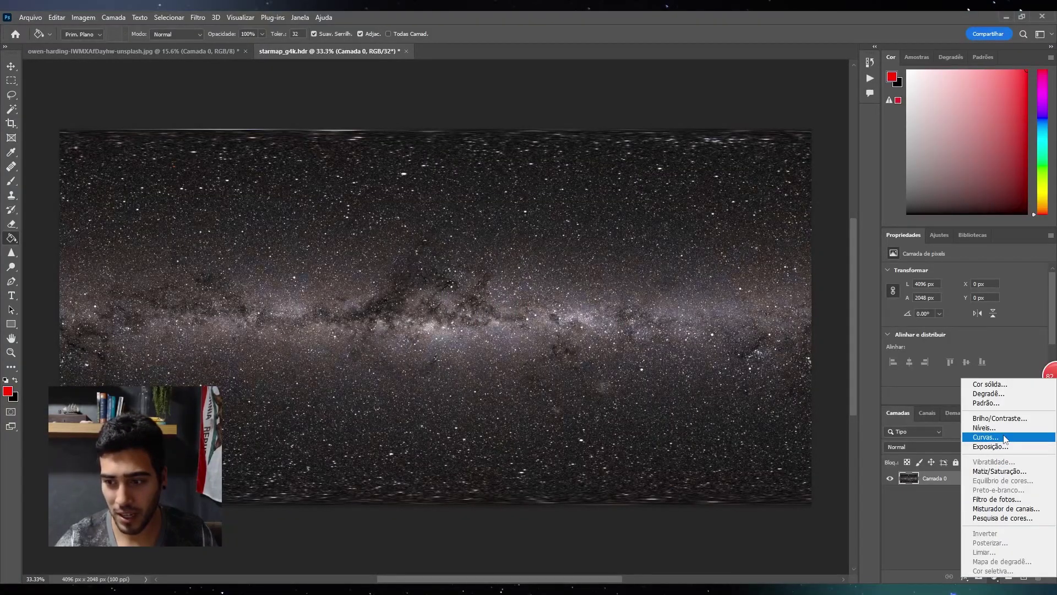
click(1011, 385)
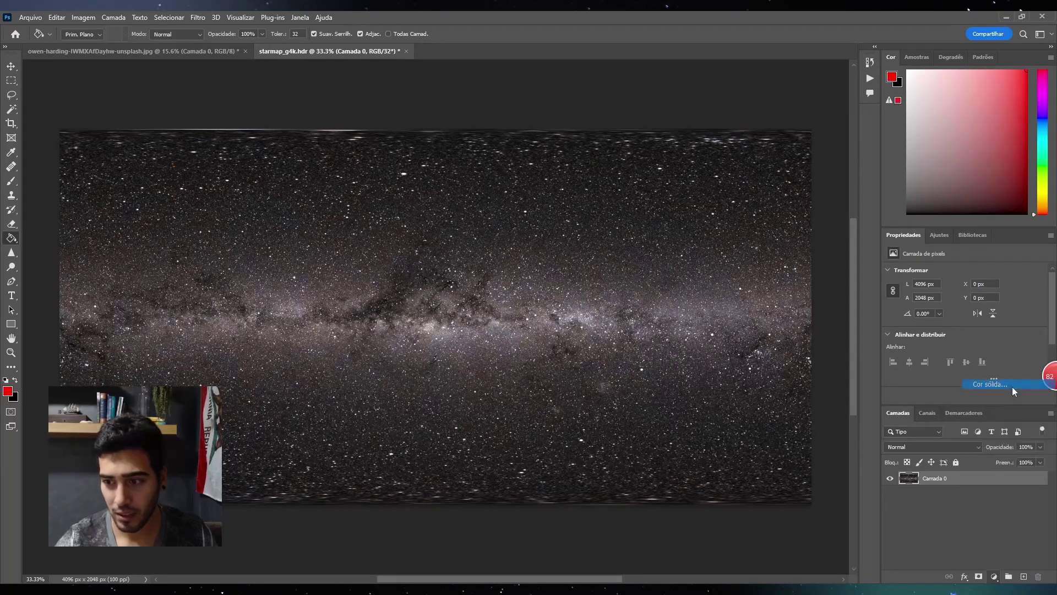
drag(524, 303, 534, 324)
click(636, 107)
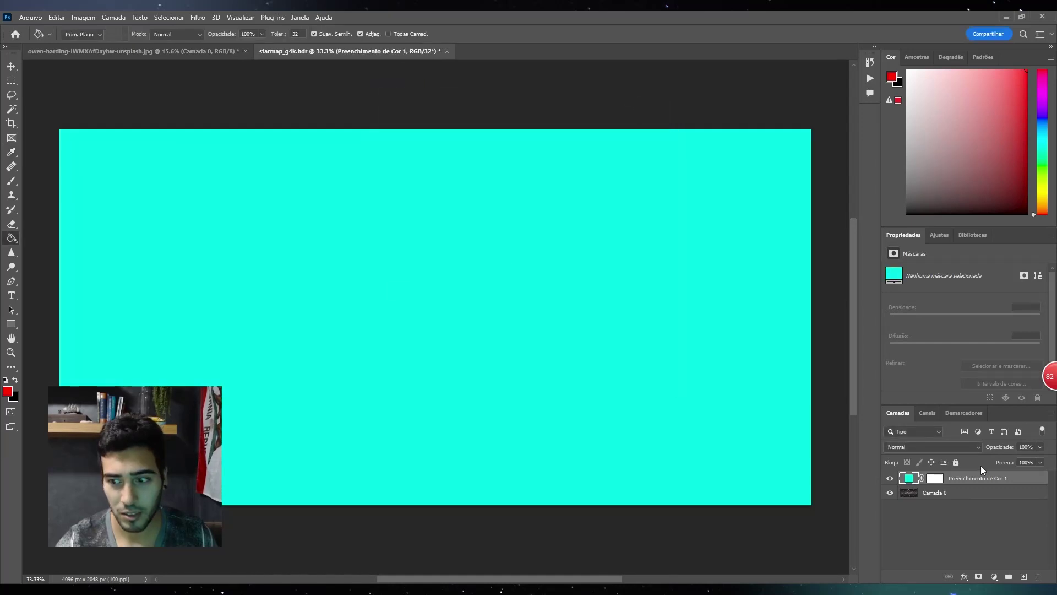
Set the color fill layer's blend mode to Subexposição Linear (Adicionar) and its opacity to 63%
click(949, 447)
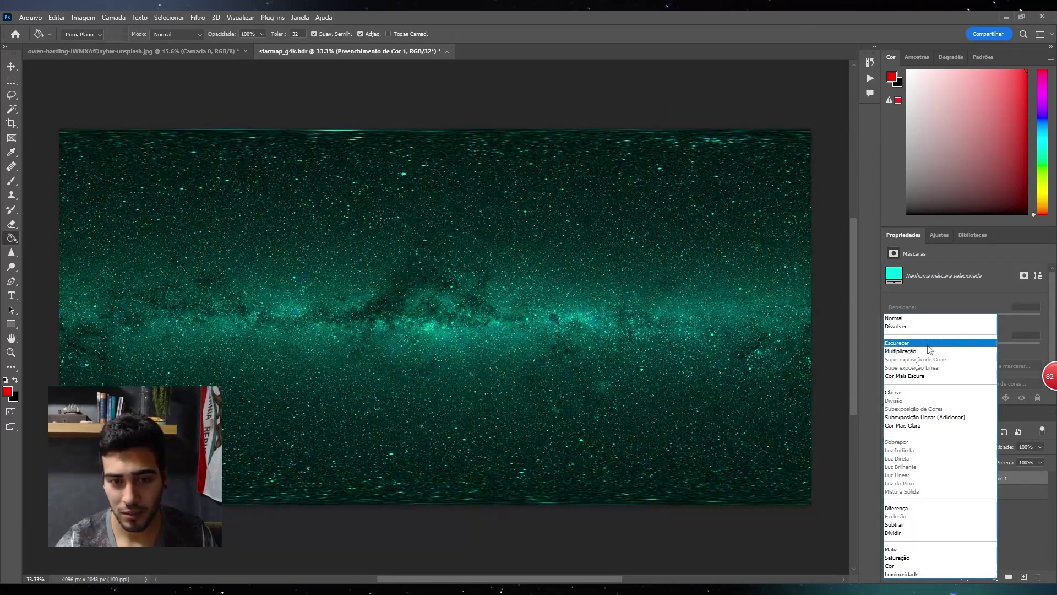
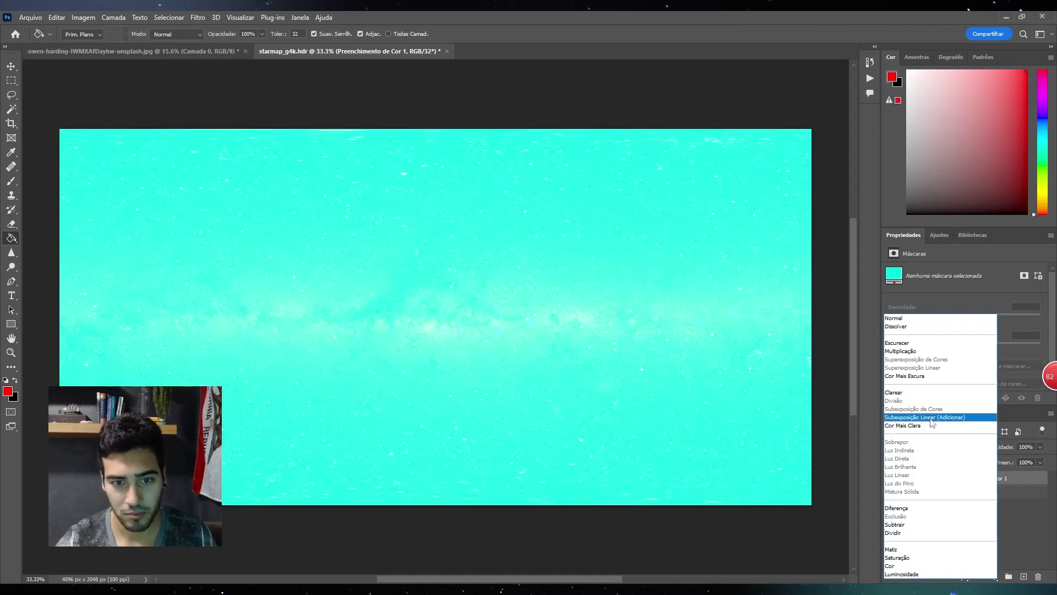
click(931, 417)
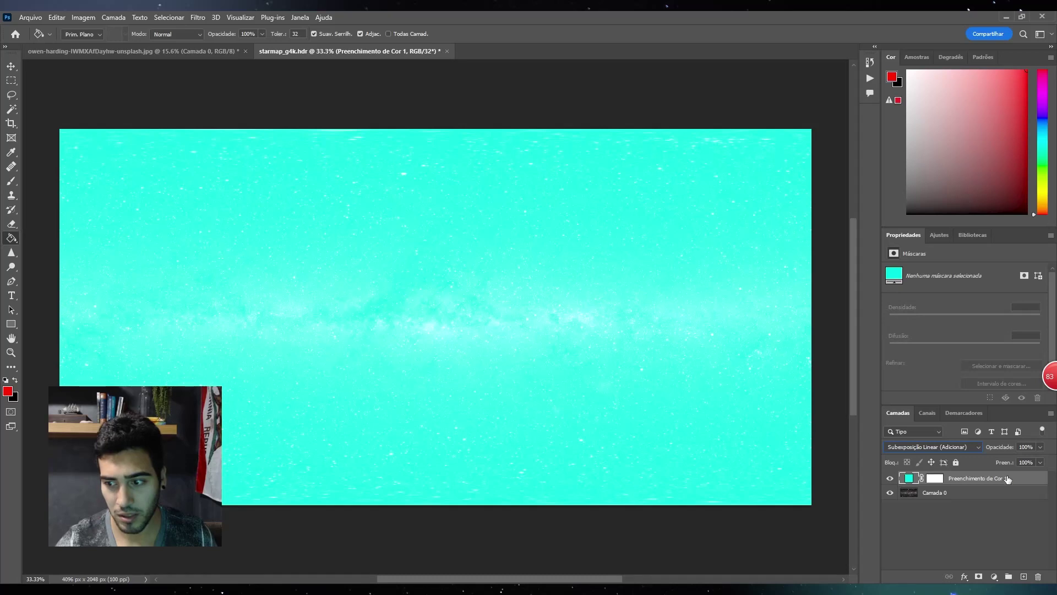
click(1040, 446)
click(1016, 459)
drag(1020, 458, 1022, 459)
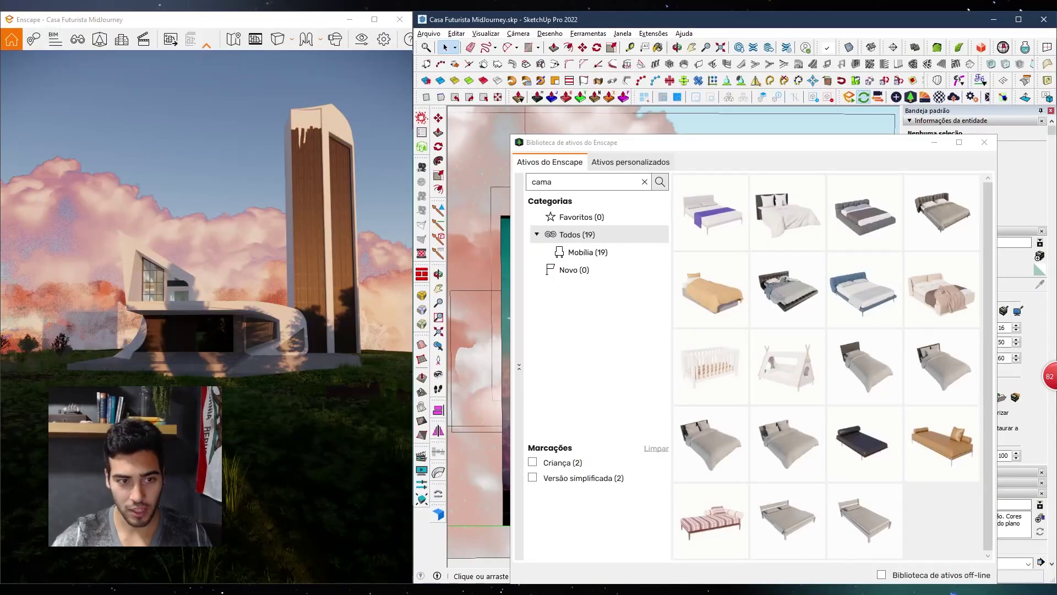
In SketchUp, close the Enscape asset library covering the reference image, examine its sky color and return to Photoshop
drag(661, 142, 324, 109)
click(654, 110)
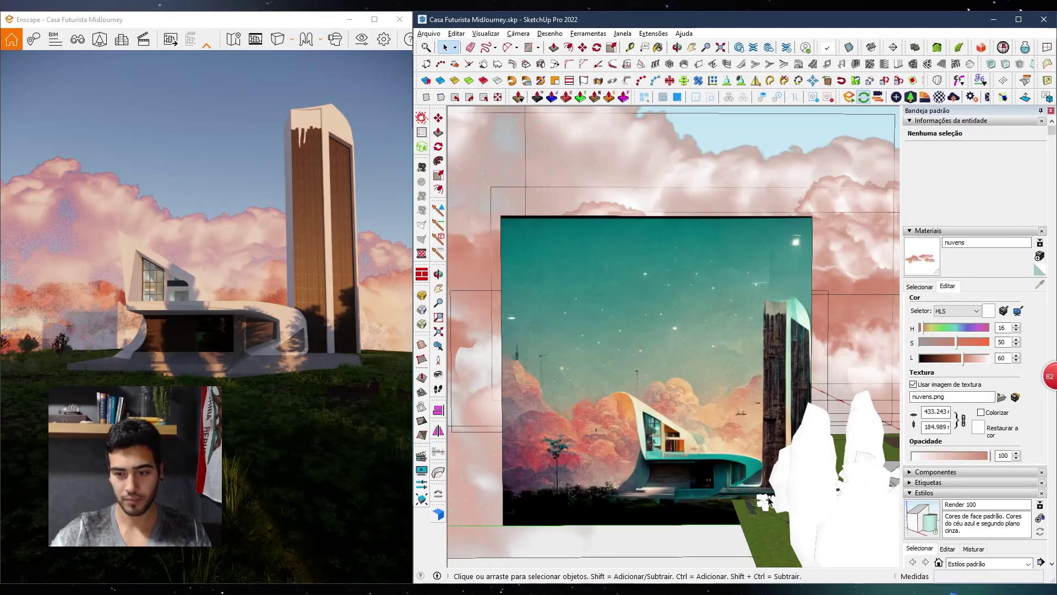
key(alt+Tab)
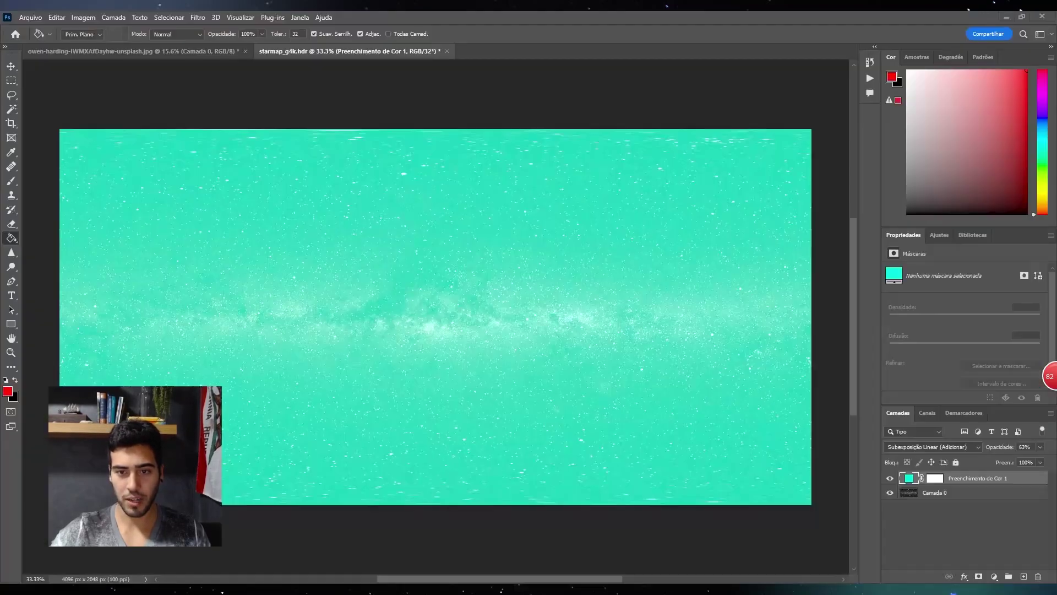
Mute the fill layer's turquoise by reducing its saturation and setting brightness to 80%, and set the layer's opacity to 40%
double_click(909, 478)
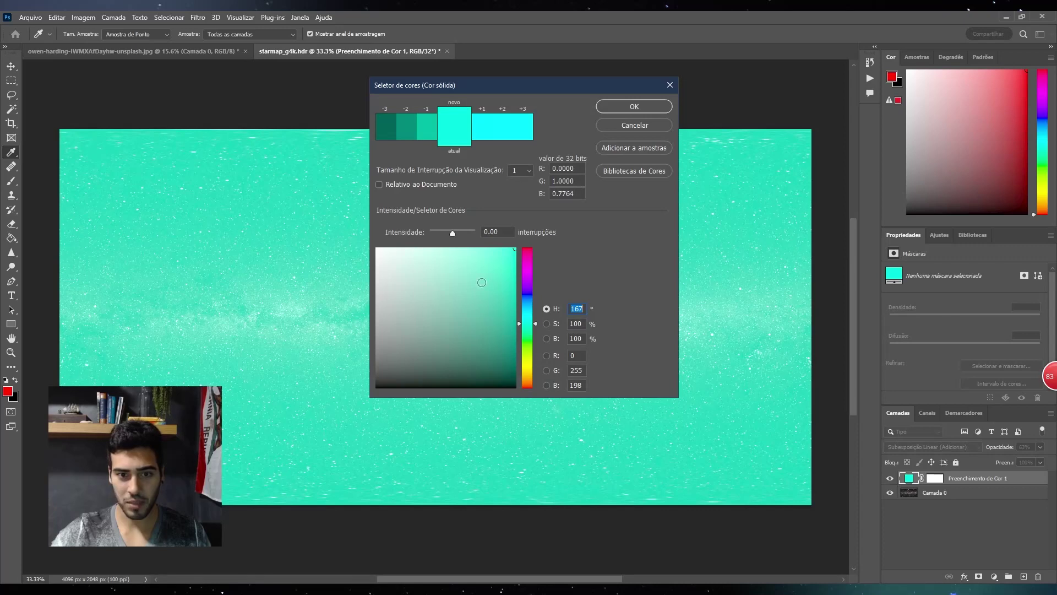
click(547, 323)
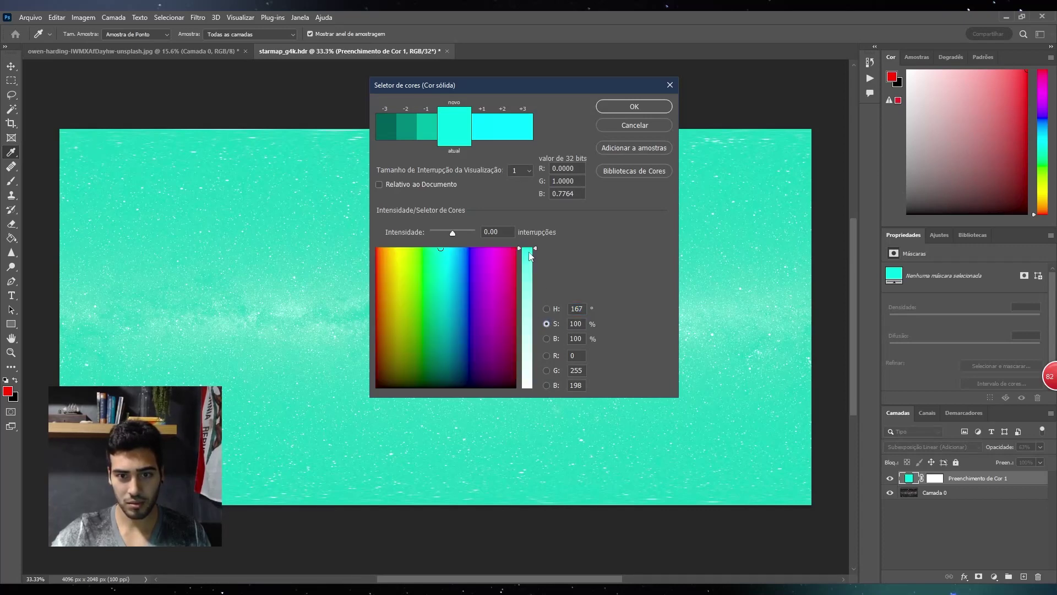
drag(530, 255, 541, 293)
click(548, 338)
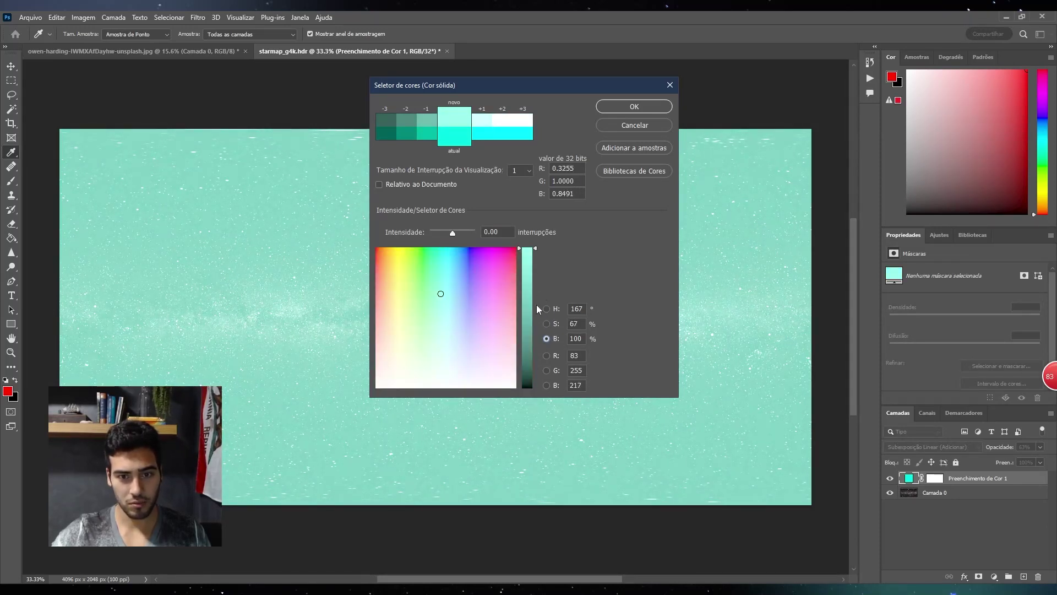
mouse_move(536, 261)
mouse_down()
mouse_move(534, 286)
mouse_move(533, 276)
mouse_up()
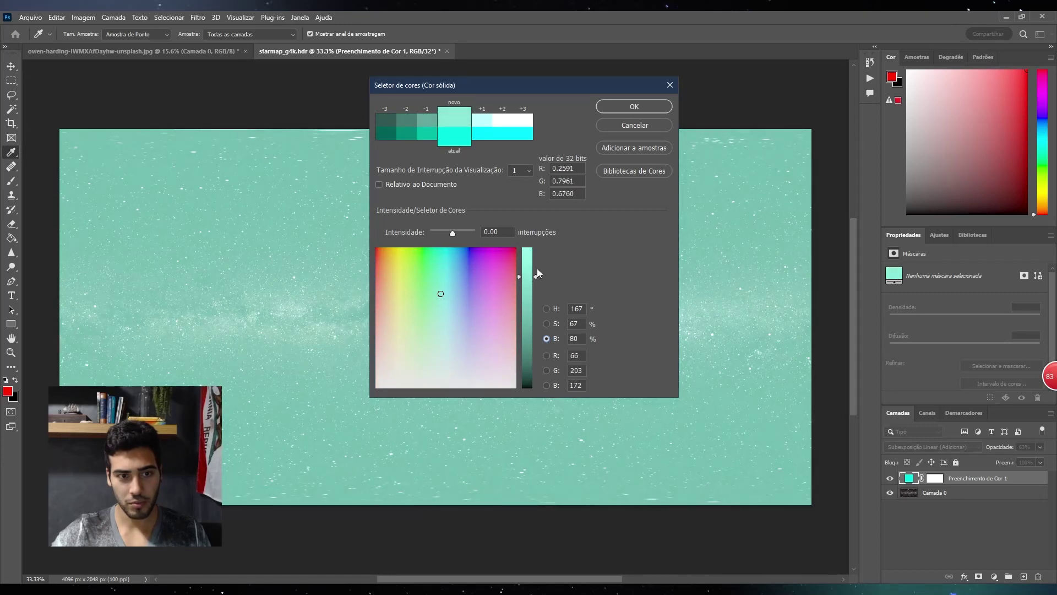
click(546, 323)
drag(535, 294, 534, 276)
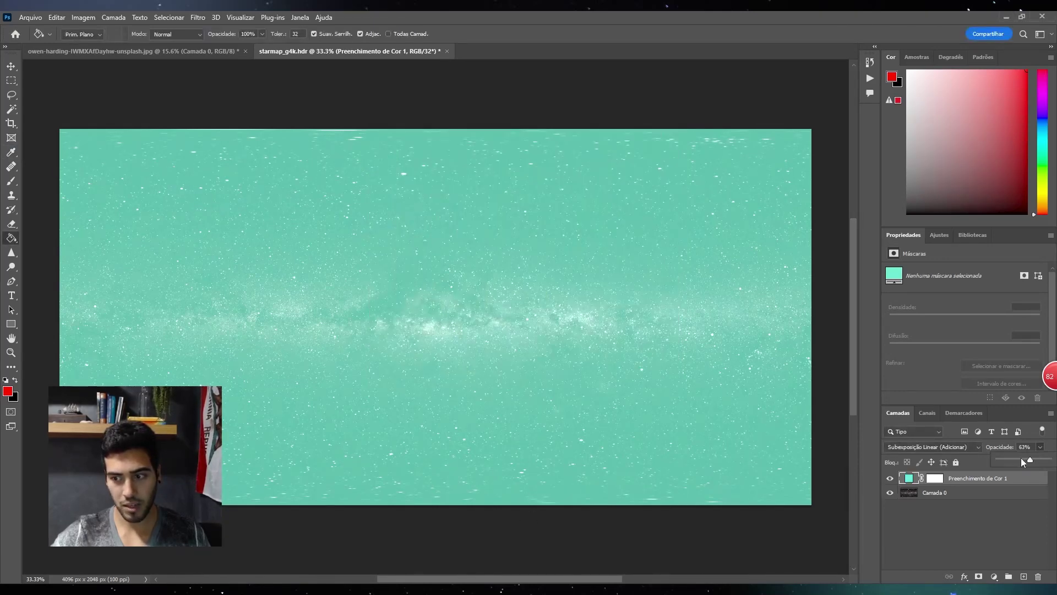
drag(1022, 458, 1017, 458)
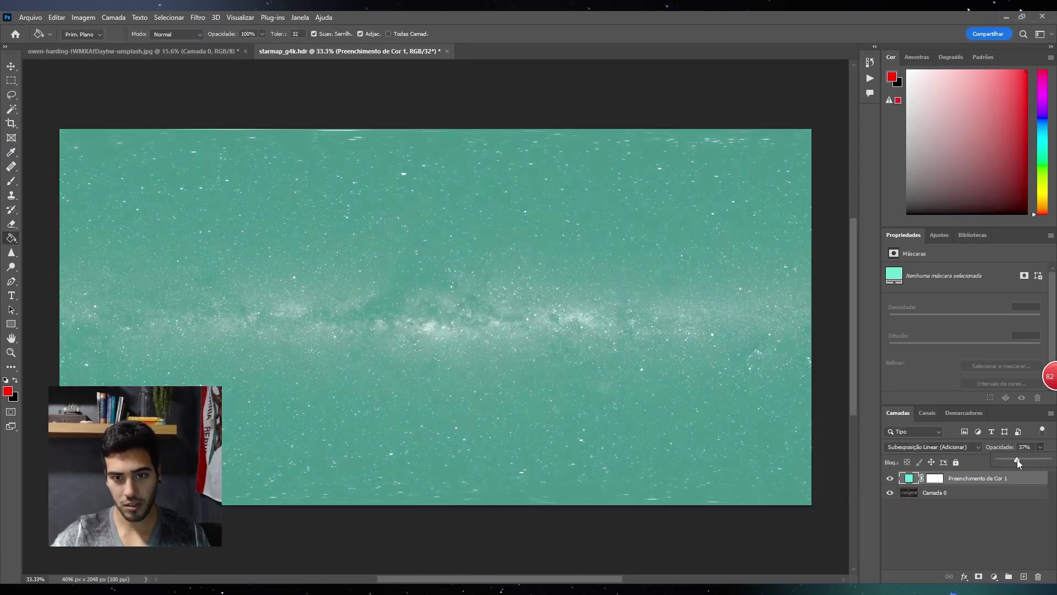
click(997, 507)
click(34, 17)
click(62, 152)
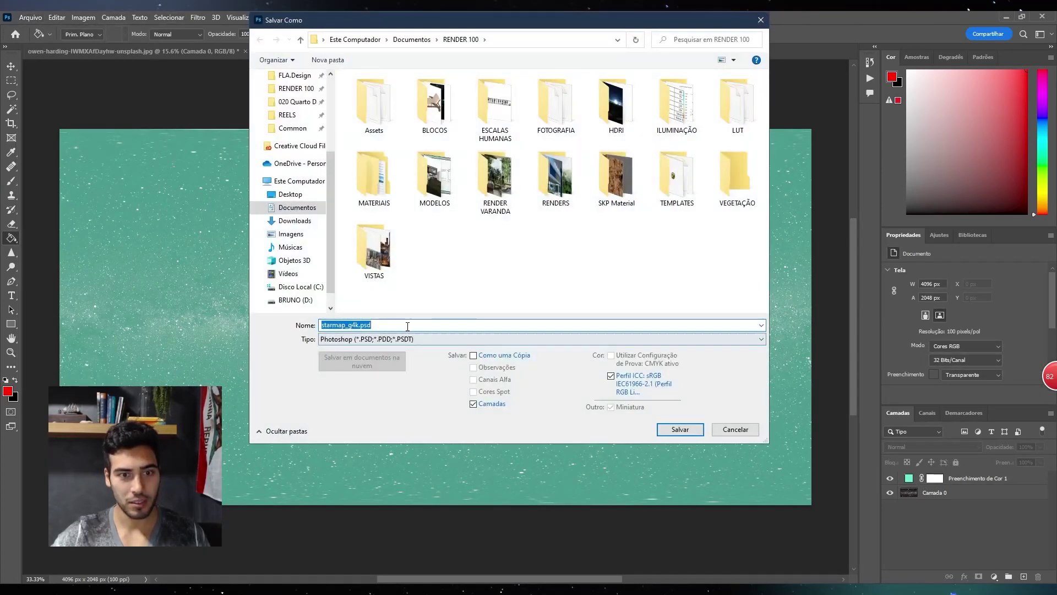
click(388, 339)
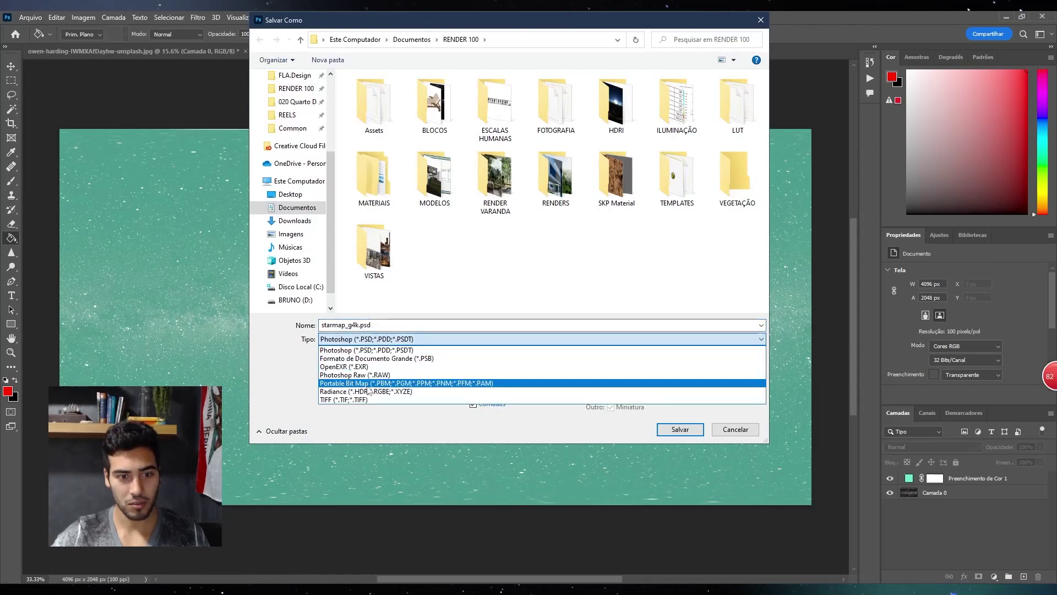
click(718, 429)
click(750, 433)
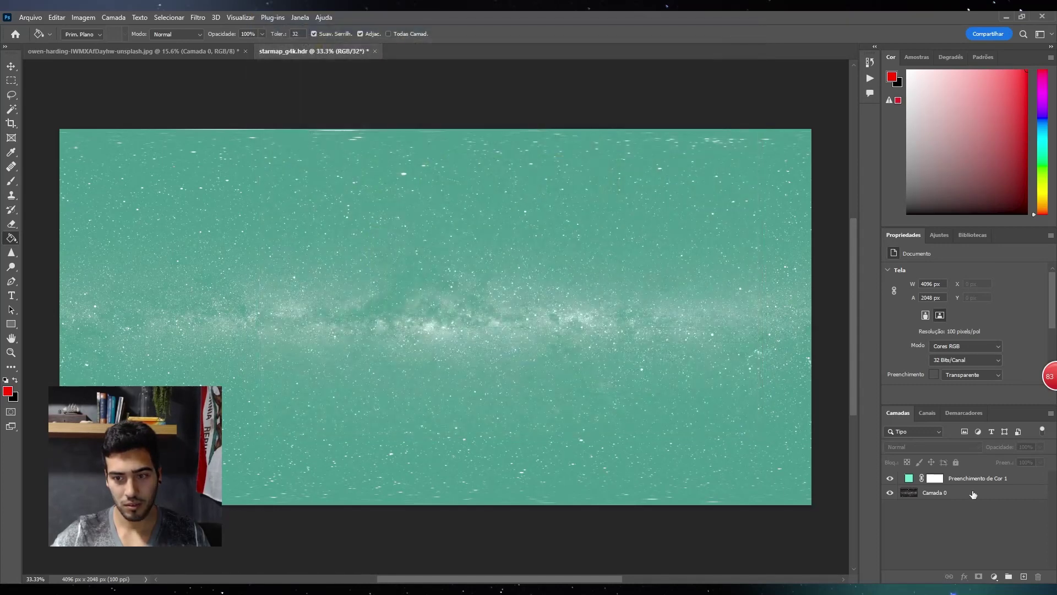
Merge the color fill layer and the star map layer into a single layer
click(982, 496)
shift+click(982, 477)
right_click(982, 478)
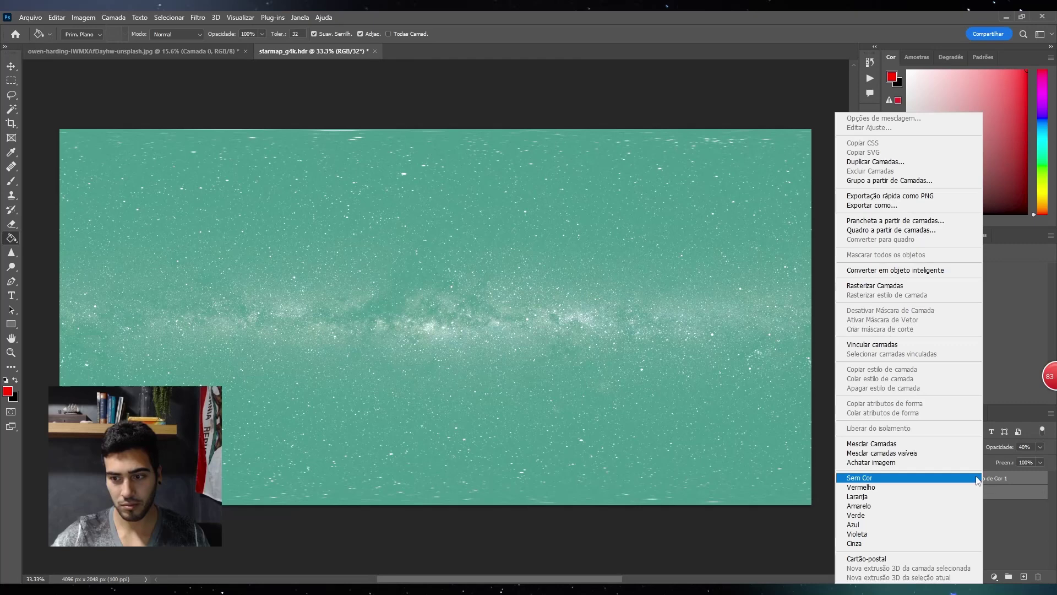
click(917, 445)
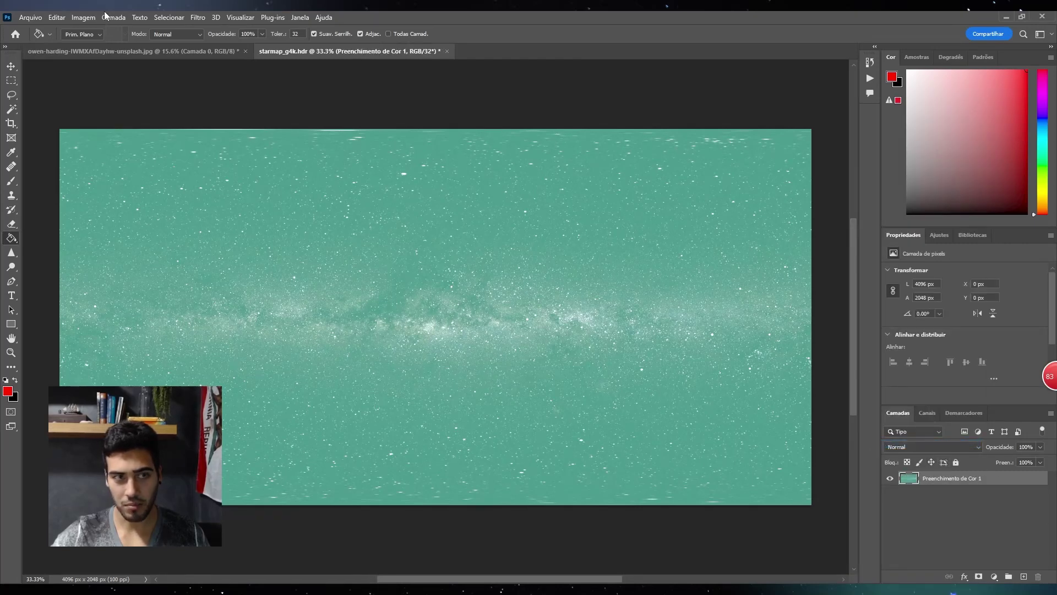
Save the merged star map as a Radiance HDR copy named starmap_g4K ESVERRD in the RENDER 100 folder, and switch to SketchUp with Enscape
click(31, 17)
click(66, 152)
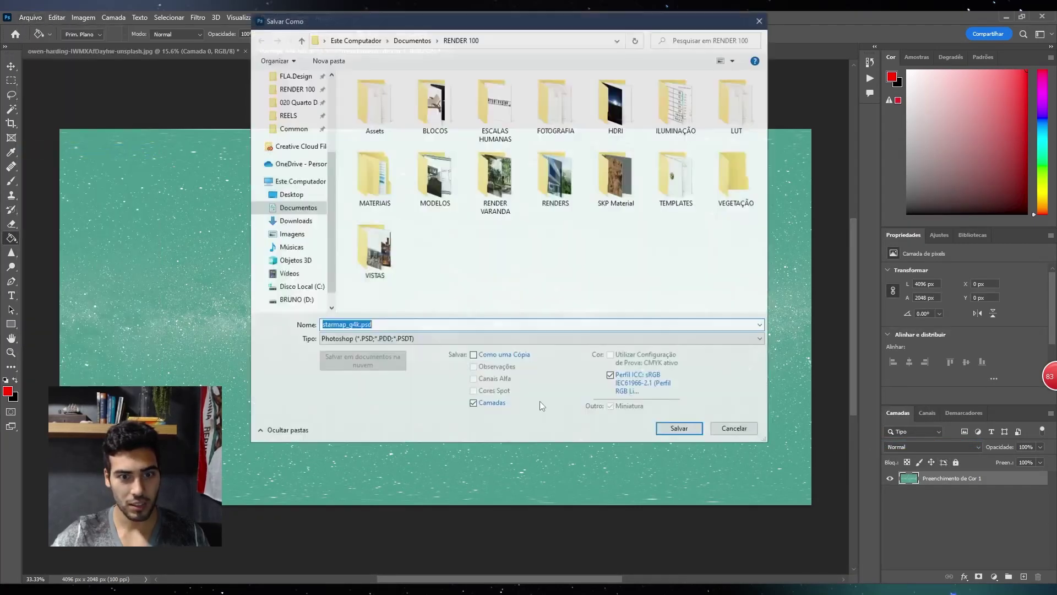
click(440, 339)
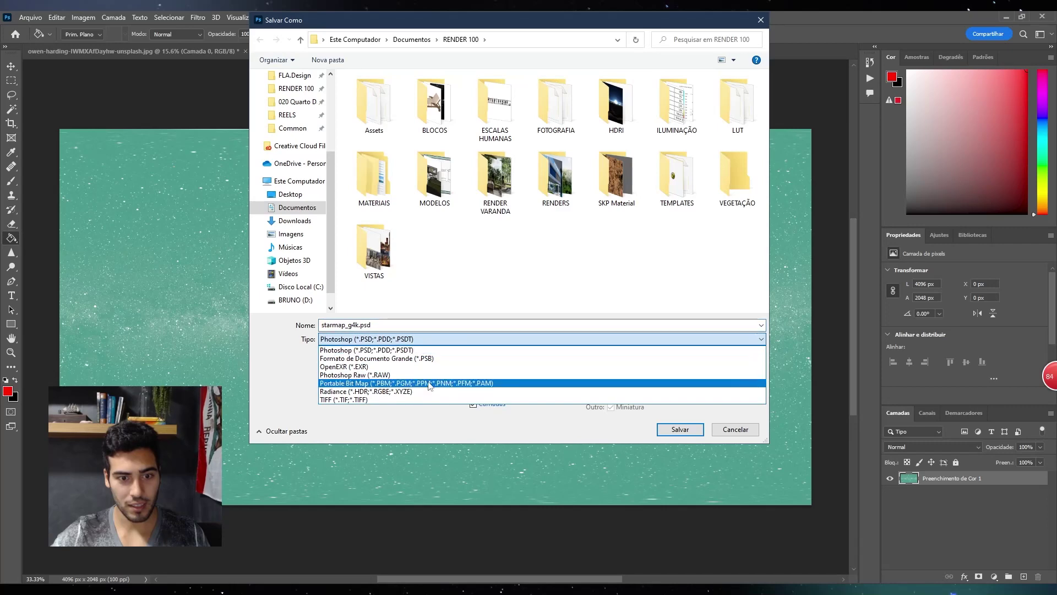
click(367, 391)
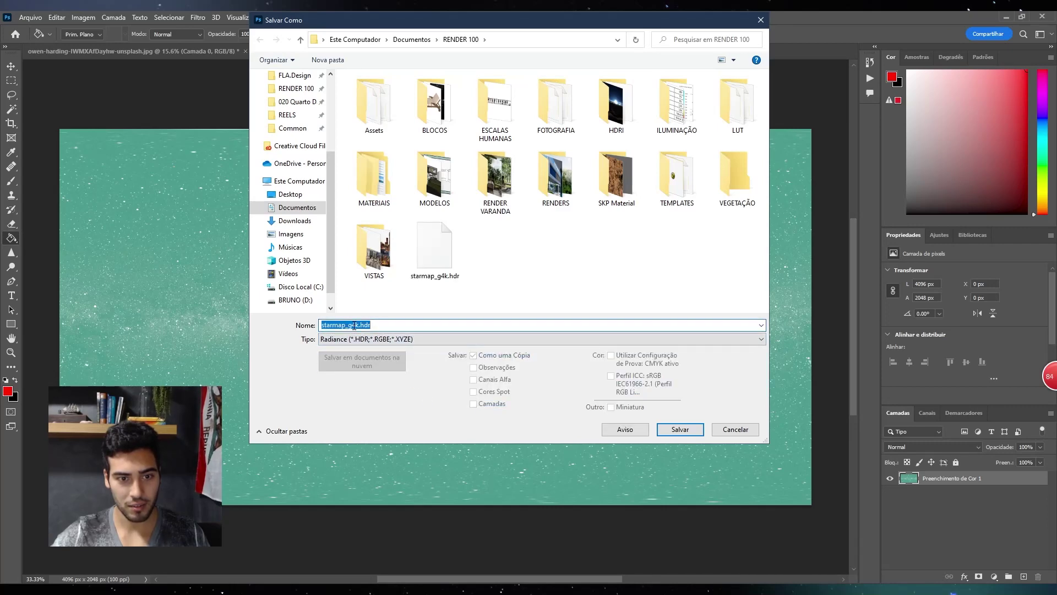
drag(355, 325, 402, 323)
text(K ESVERRD)
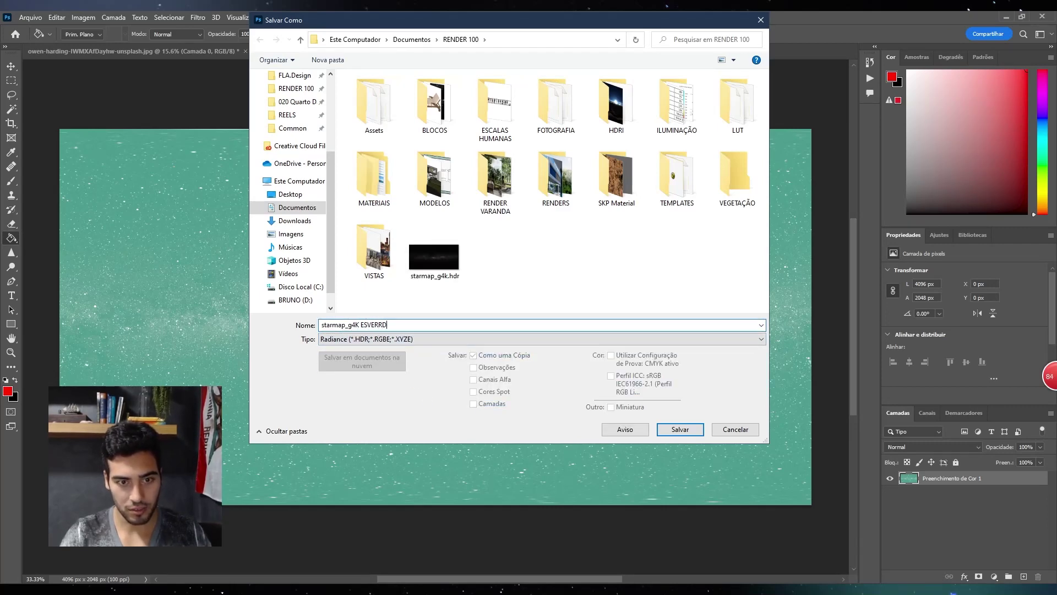
key(Return)
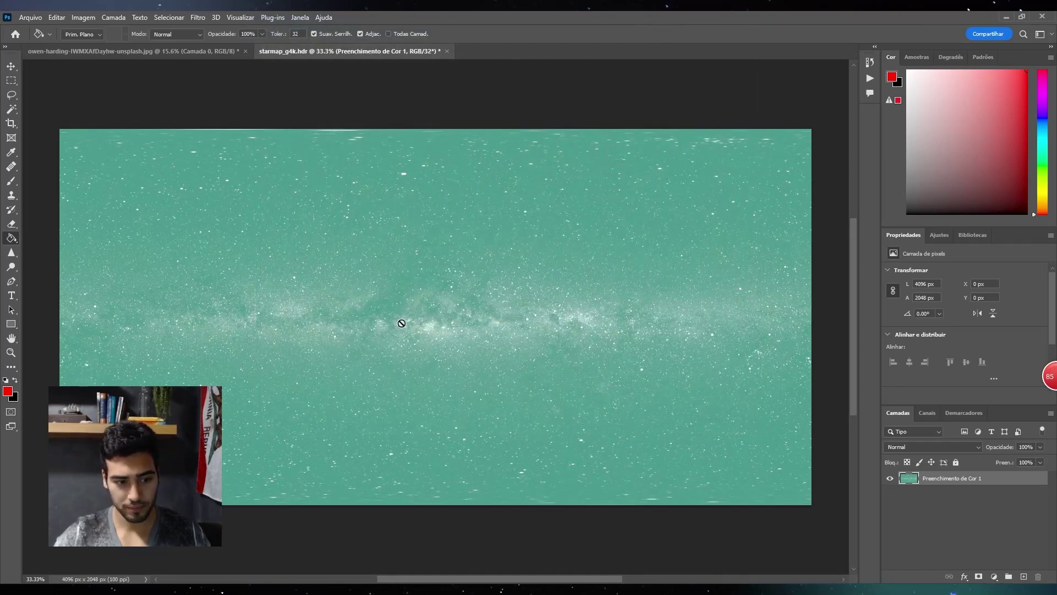
key(alt+Tab)
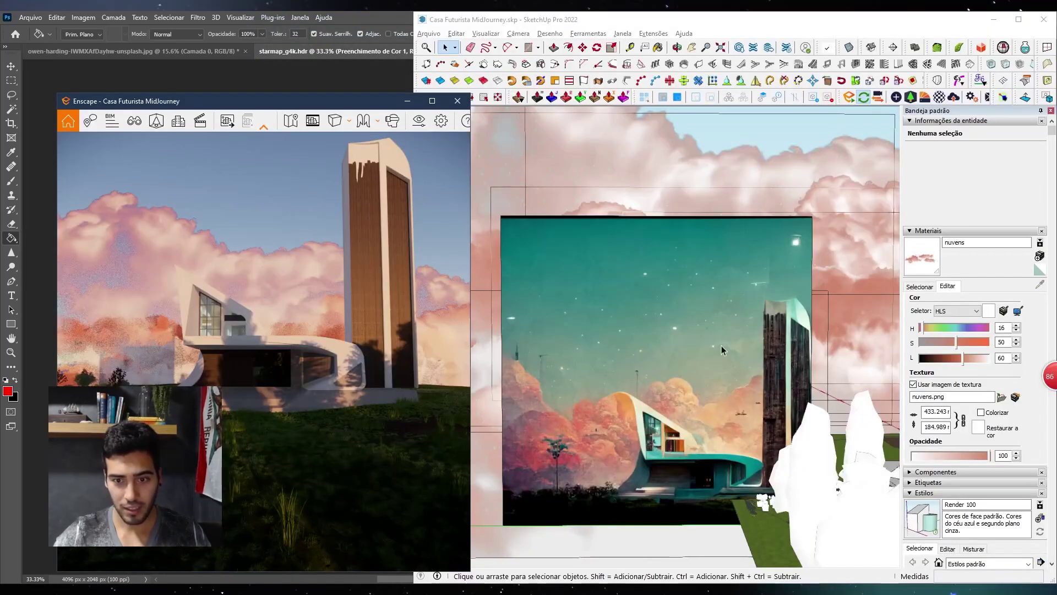
Dock the Enscape window beside SketchUp and set the sky's horizon source to Skybox in the visual settings
scroll(624, 324, down, 6)
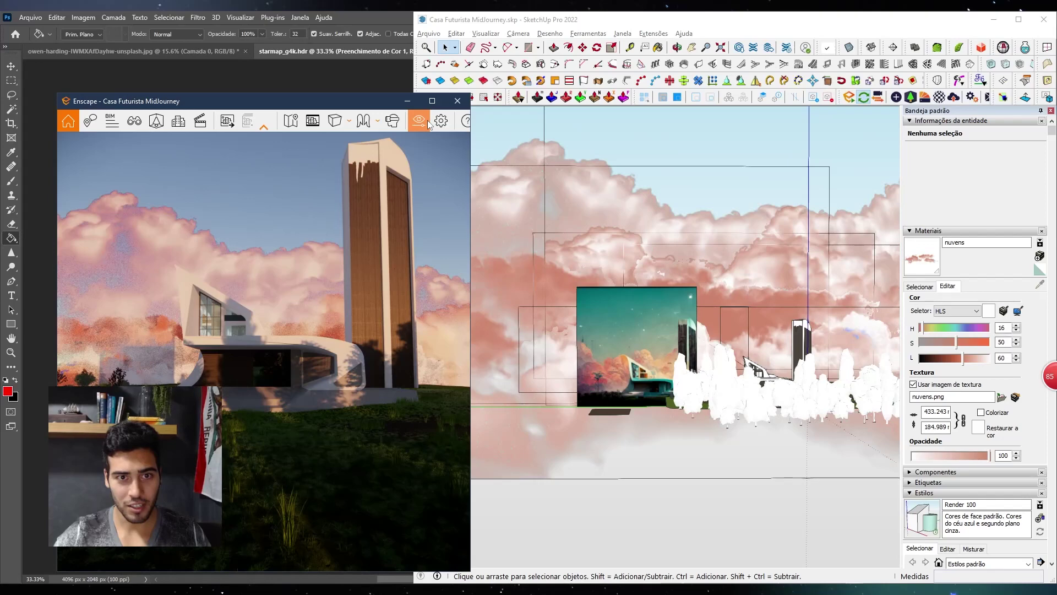
key(super+Left)
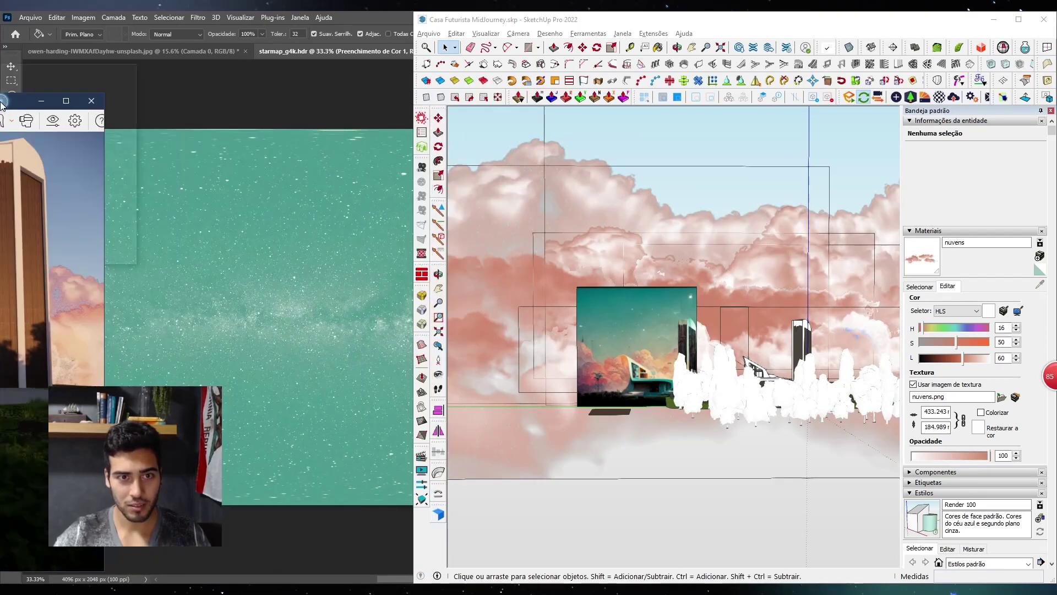
click(361, 39)
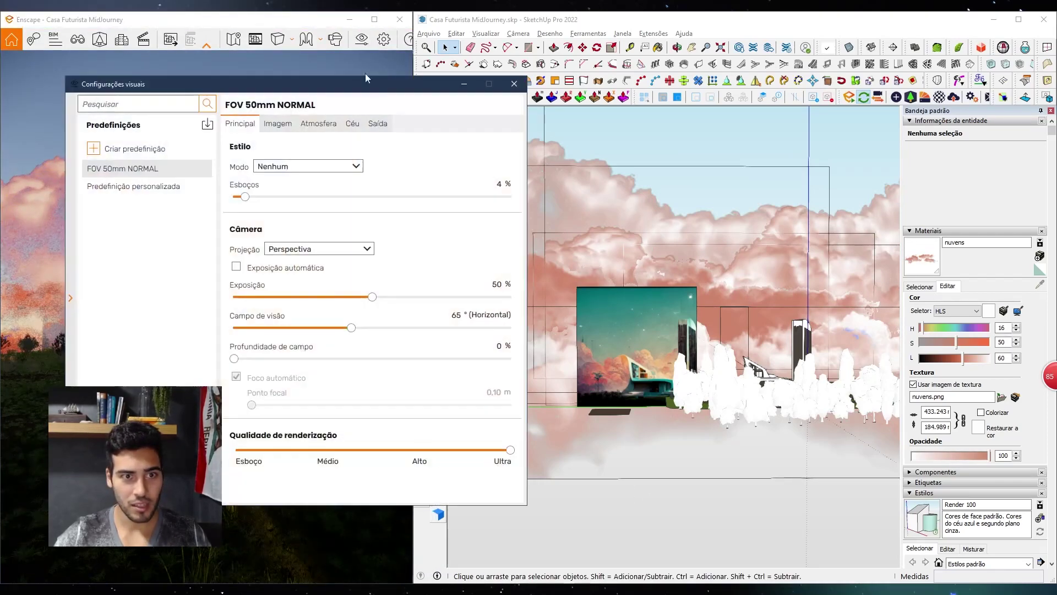
click(351, 123)
click(308, 191)
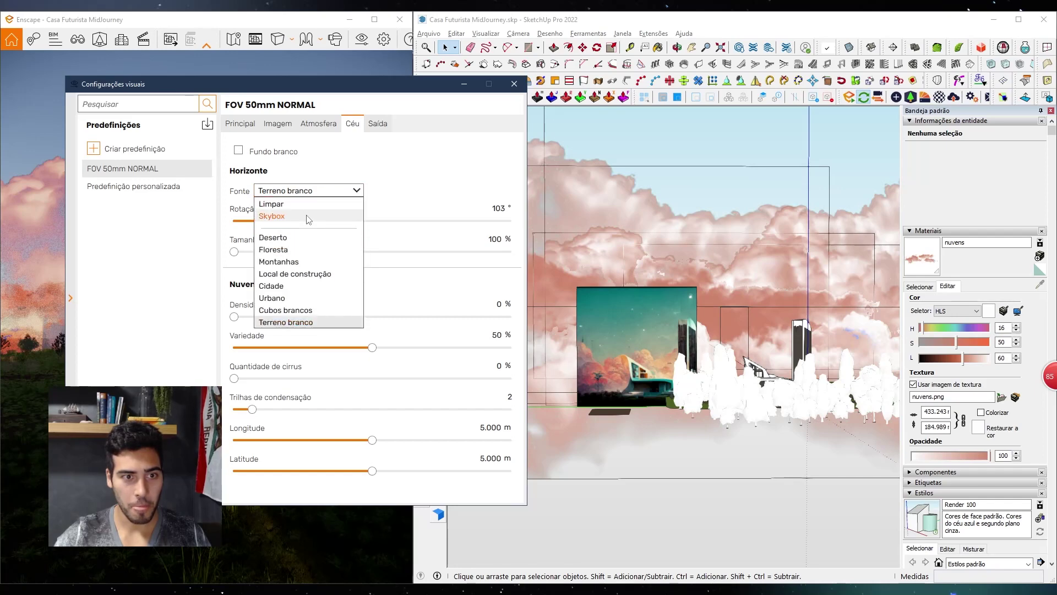
click(307, 215)
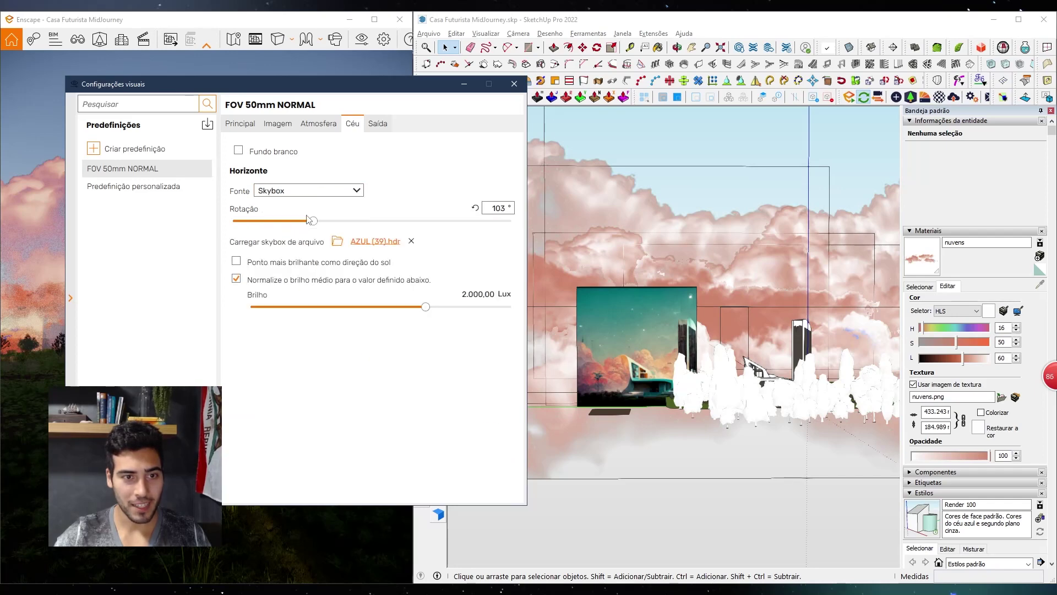
Replace the loaded skybox file with starmap_g4K ESVERRD.hdr from the RENDER 100 folder
click(412, 241)
click(338, 243)
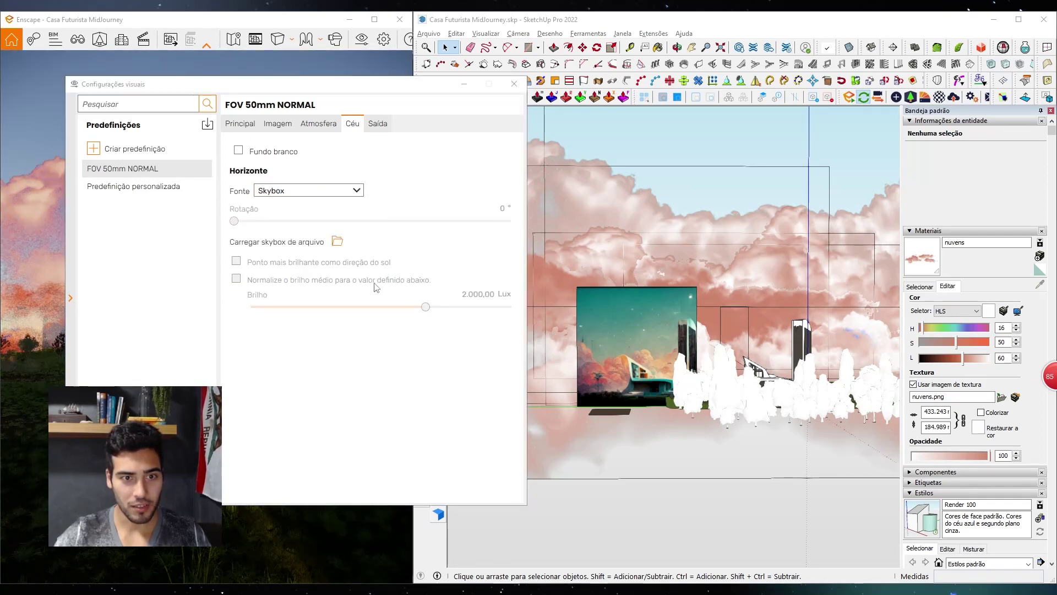
click(285, 125)
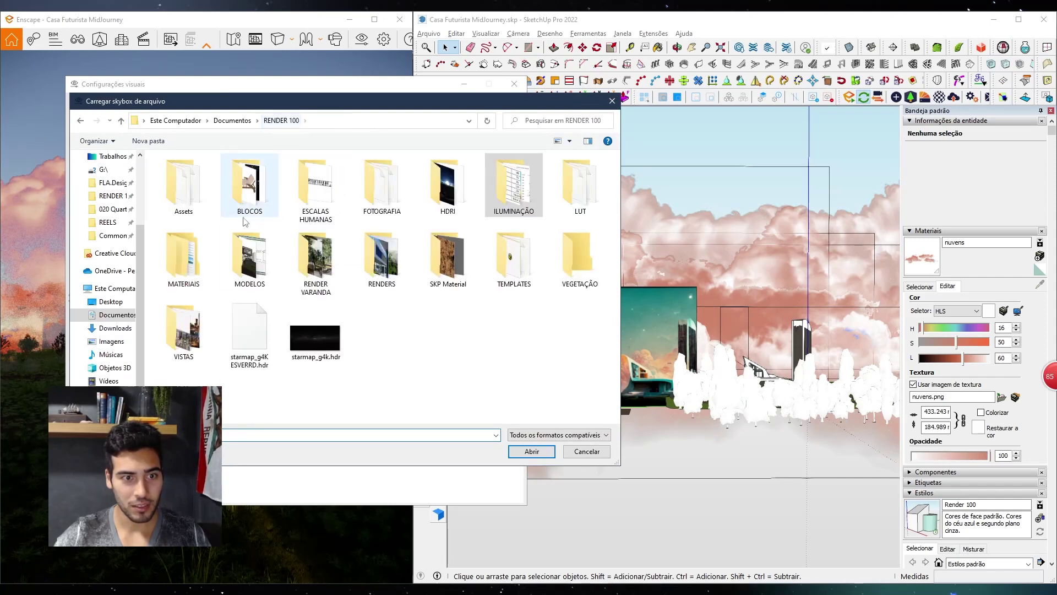
click(264, 328)
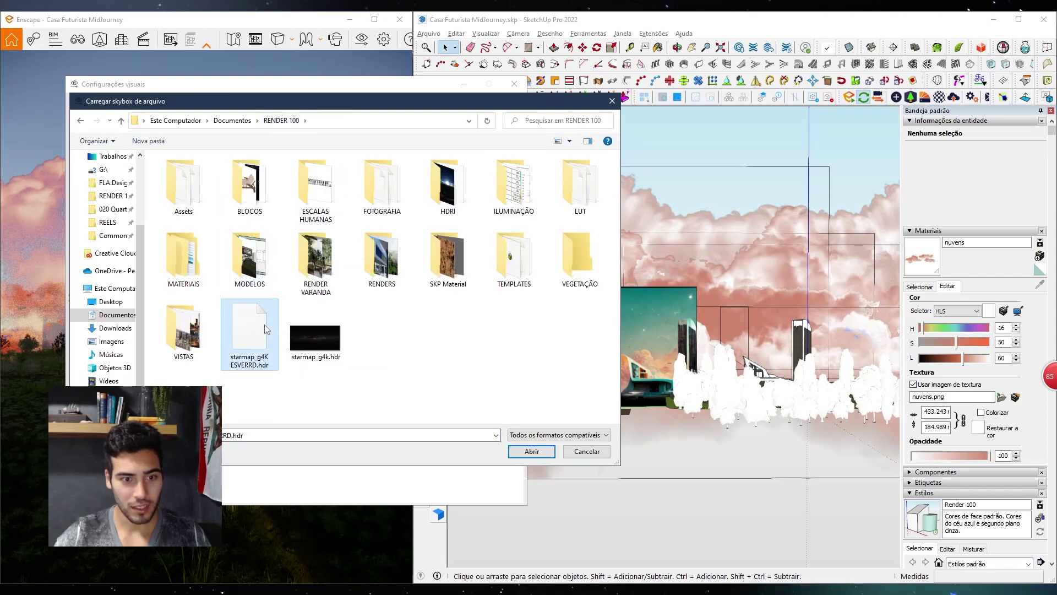
click(542, 456)
Move the visual settings aside to expose the render and lower the skybox brightness to about 901 Lux
drag(345, 92, 710, 90)
right_drag(261, 274, 243, 358)
key(w)
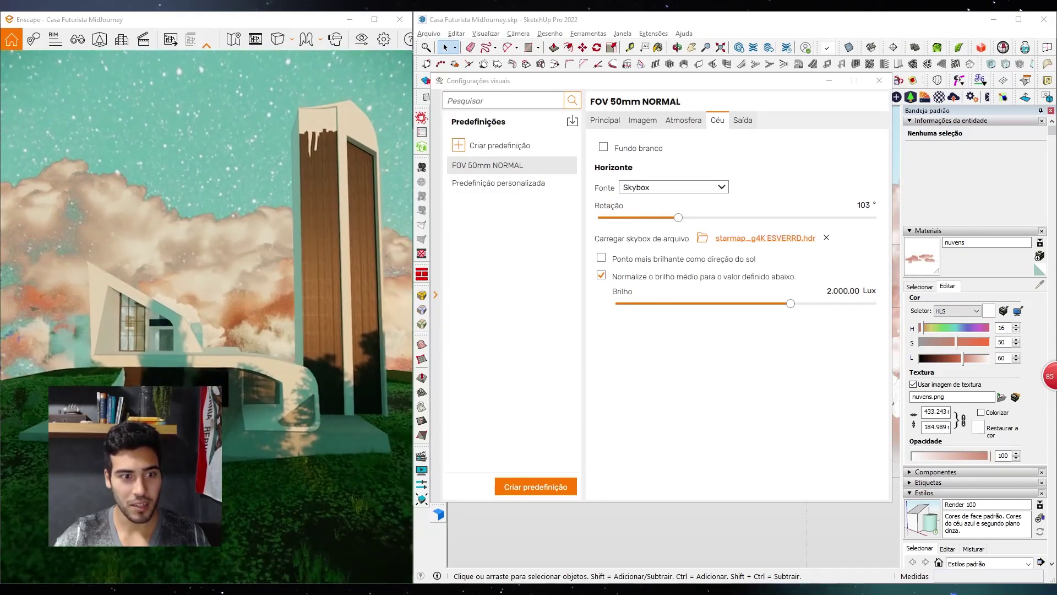
mouse_move(523, 87)
mouse_down()
mouse_move(780, 378)
mouse_move(683, 472)
mouse_move(608, 416)
mouse_move(567, 348)
mouse_move(595, 307)
mouse_move(568, 160)
mouse_up()
click(760, 385)
click(760, 385)
click(762, 386)
click(761, 387)
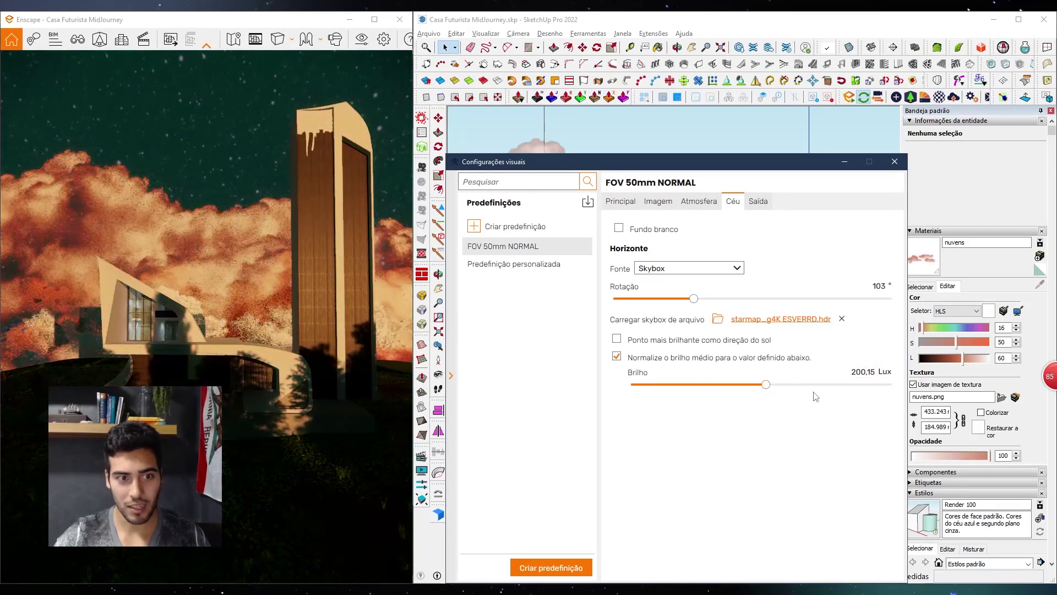
drag(769, 389, 791, 391)
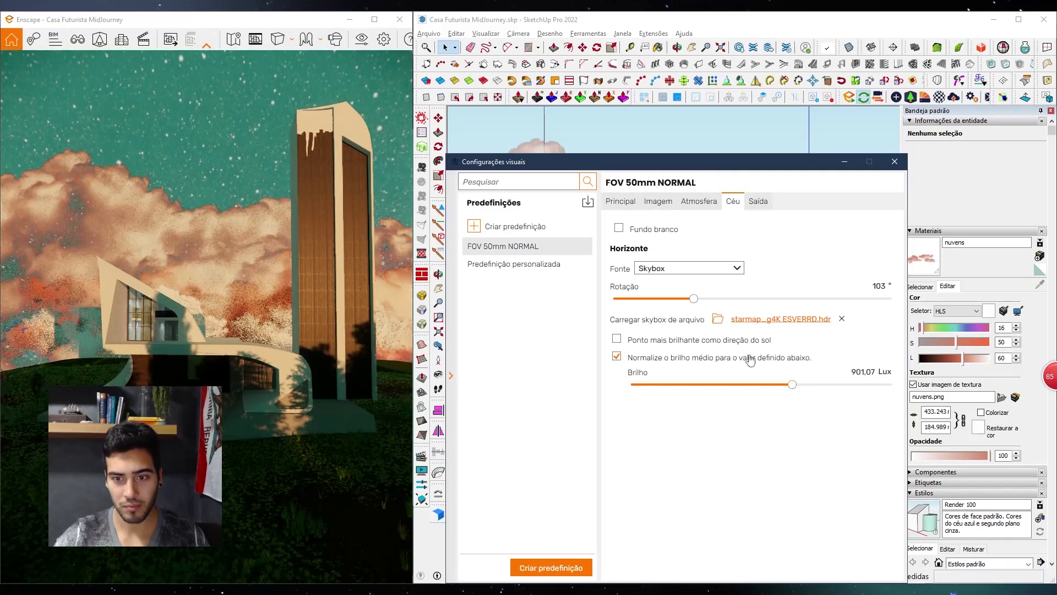
Widen the Enscape window and create the view Enscape cena 1 with camera rotations of 0° and 270°
click(368, 356)
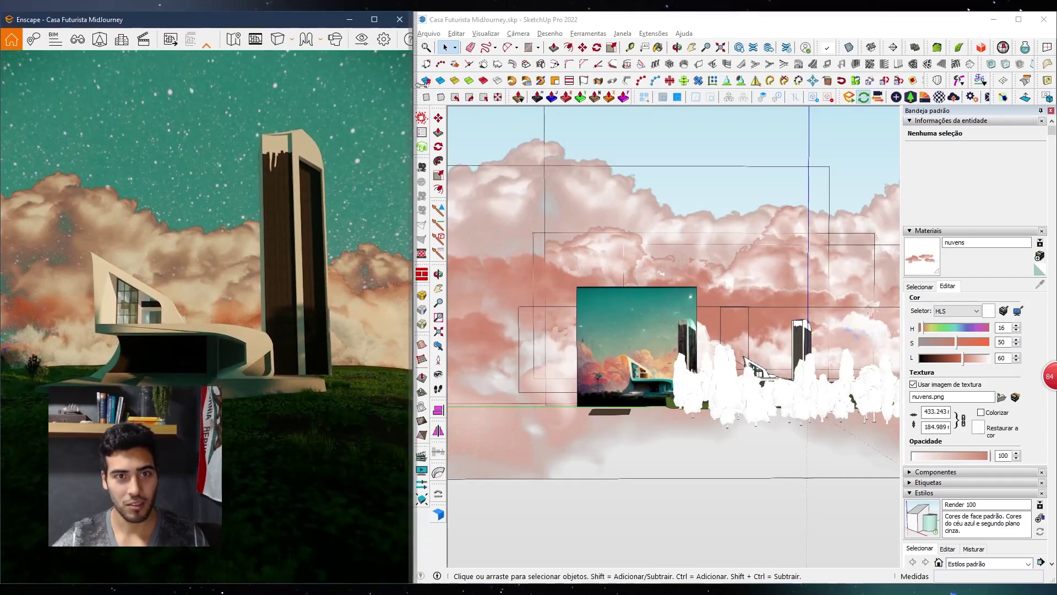
drag(416, 83, 507, 91)
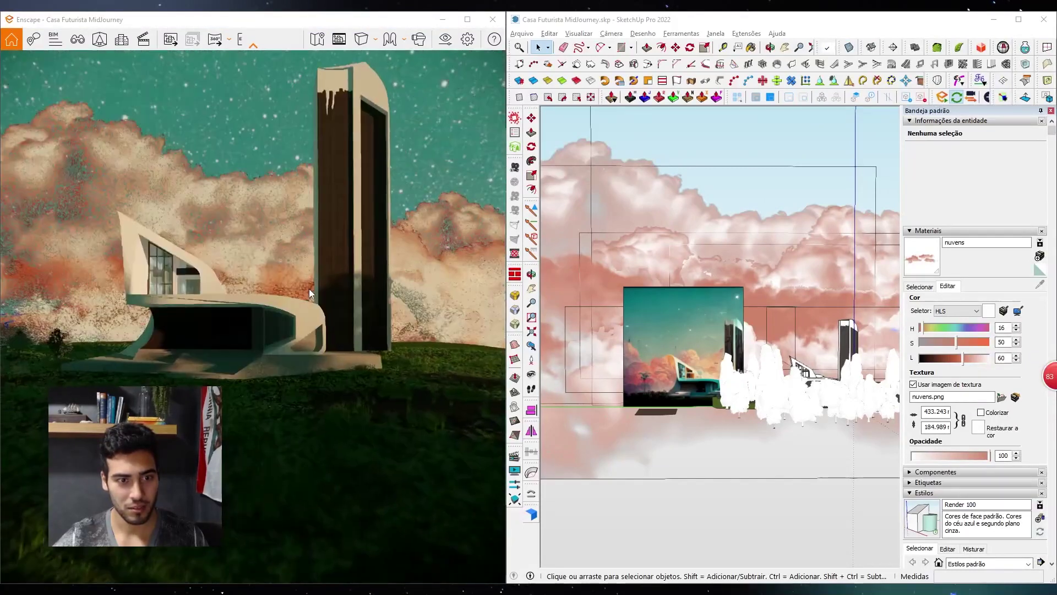
key(c)
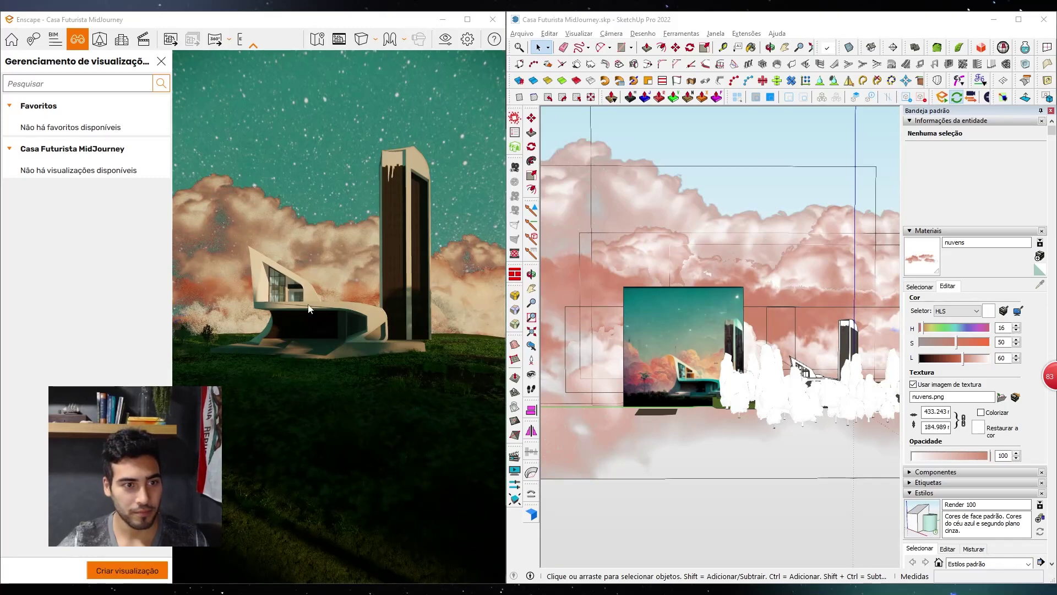
click(141, 567)
double_click(20, 260)
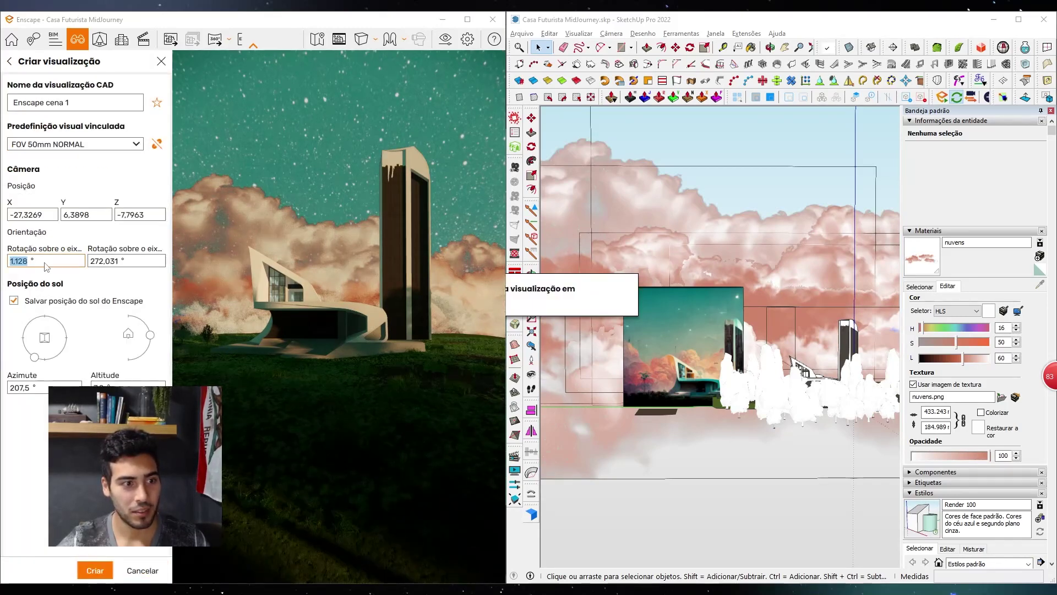
text(0)
double_click(116, 261)
text(270)
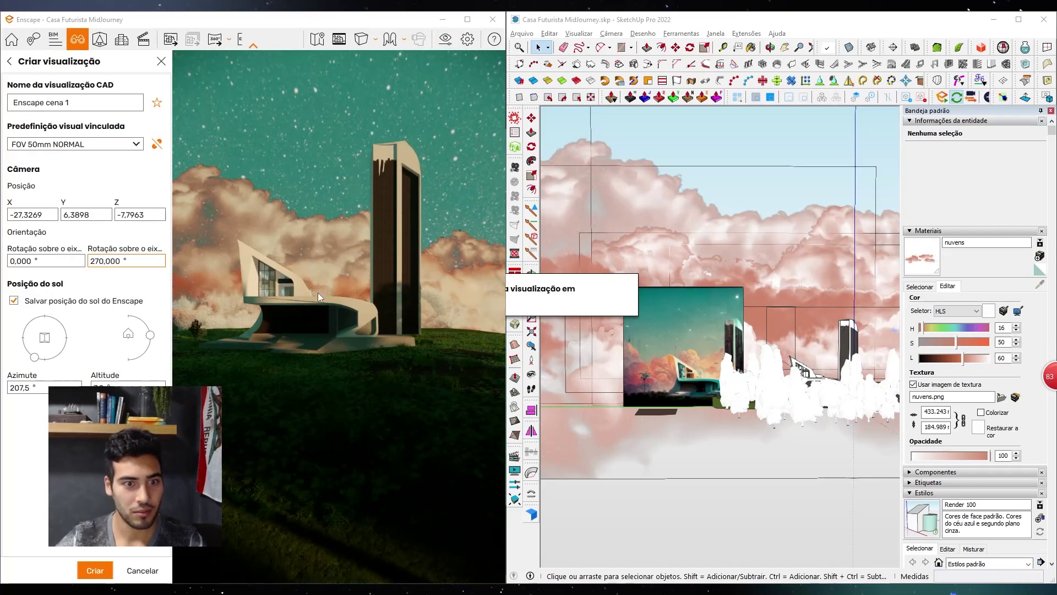
click(95, 570)
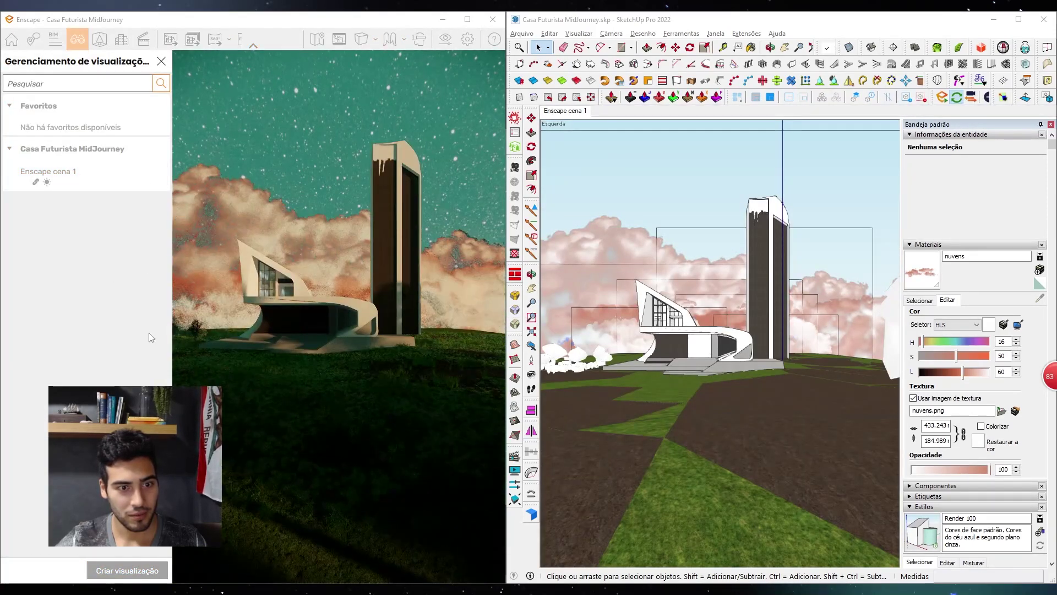
Adjust the sun position of Enscape cena 1 to an azimuth of 208.2° with a slightly changed altitude, and save the view
click(35, 181)
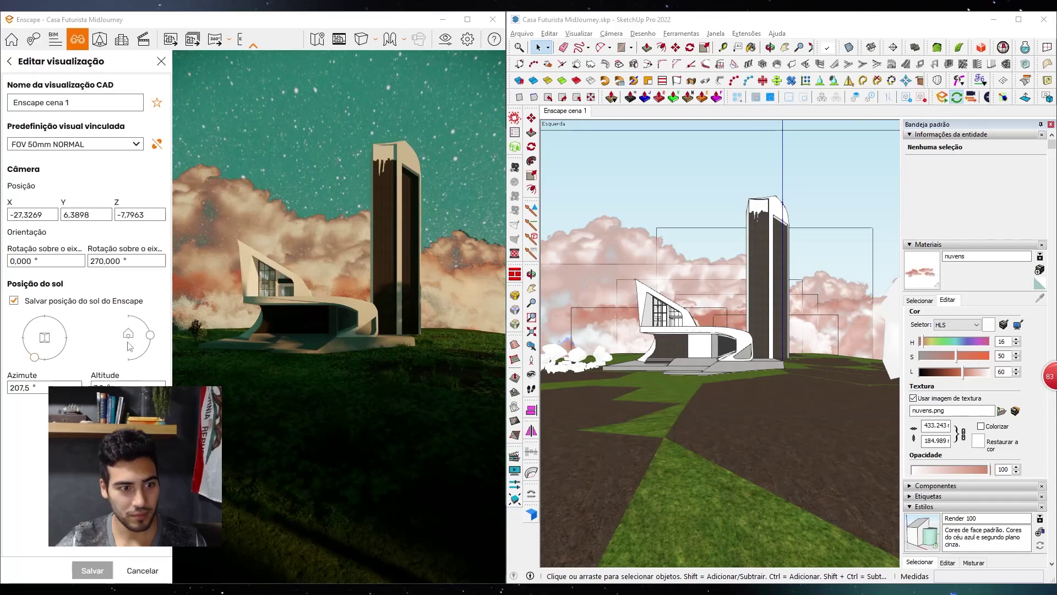
drag(149, 339, 152, 337)
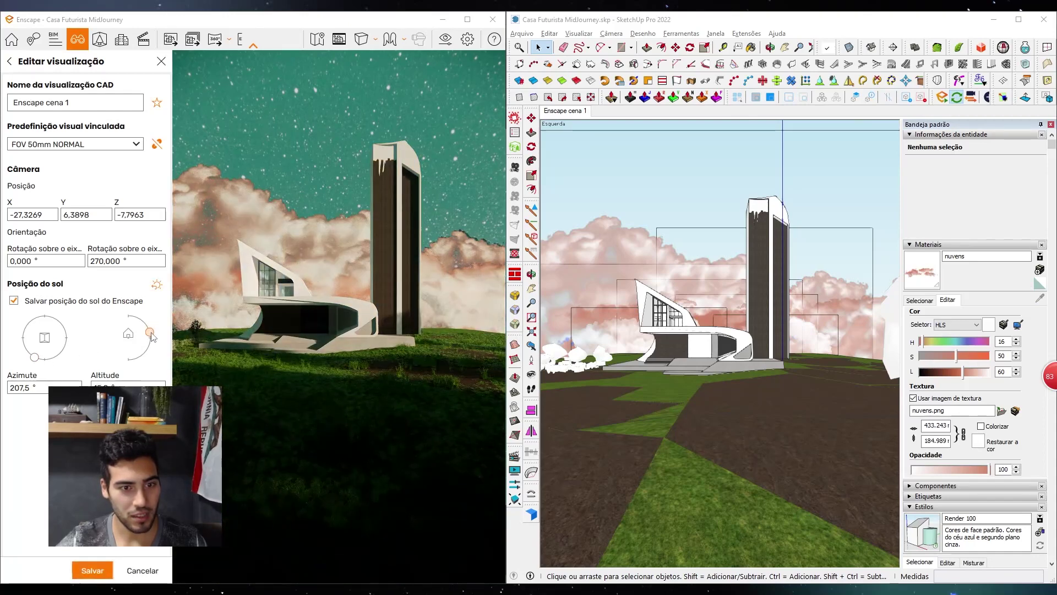
drag(41, 358, 33, 358)
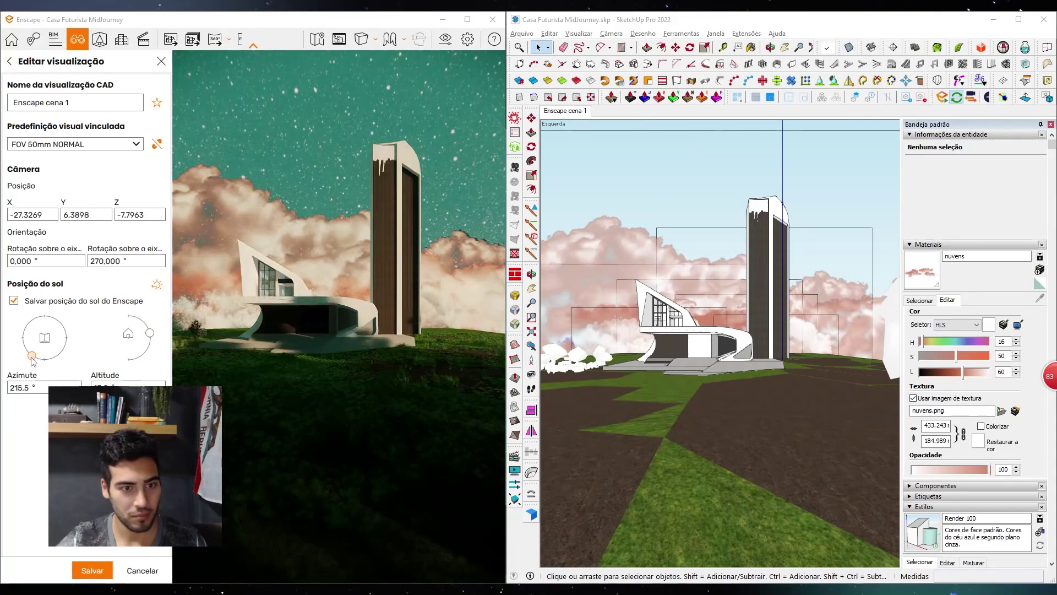
drag(150, 333, 153, 336)
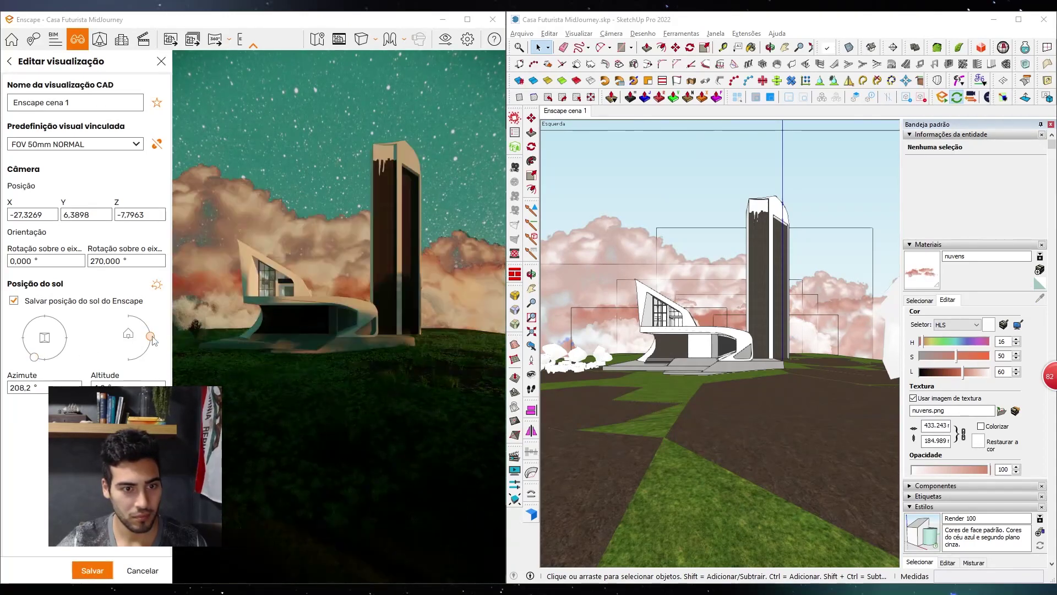
click(92, 570)
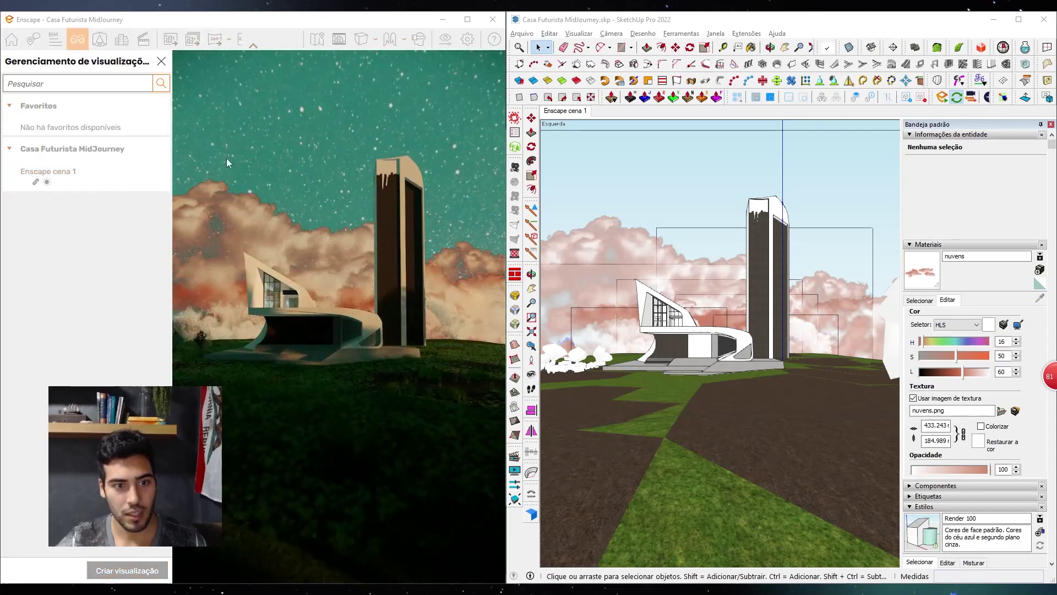
Set a custom output resolution of 2000 × 2000 and show the safe frame in the Enscape viewport
click(445, 39)
click(734, 202)
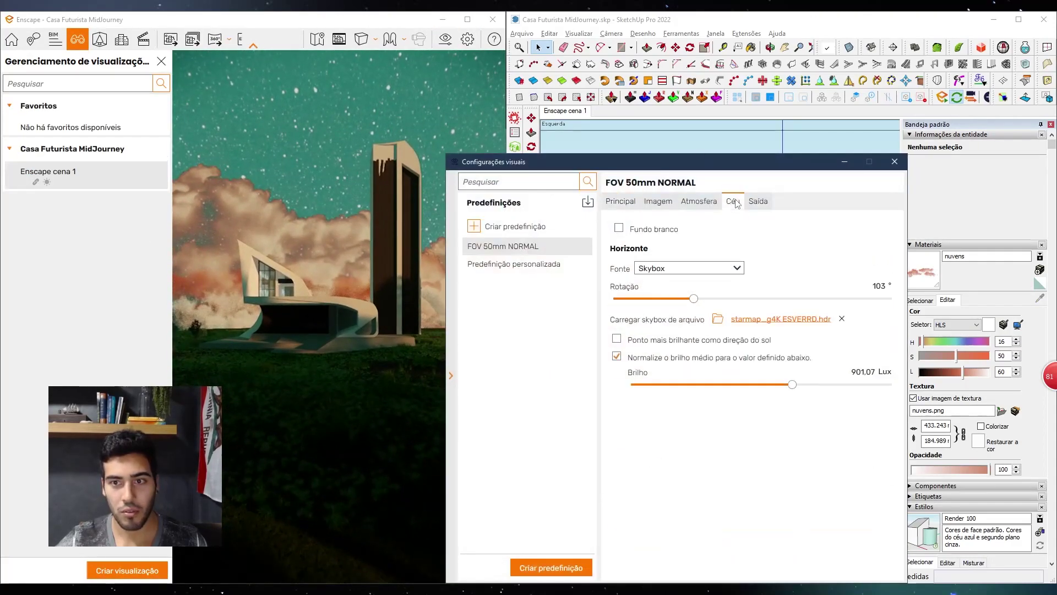
click(760, 204)
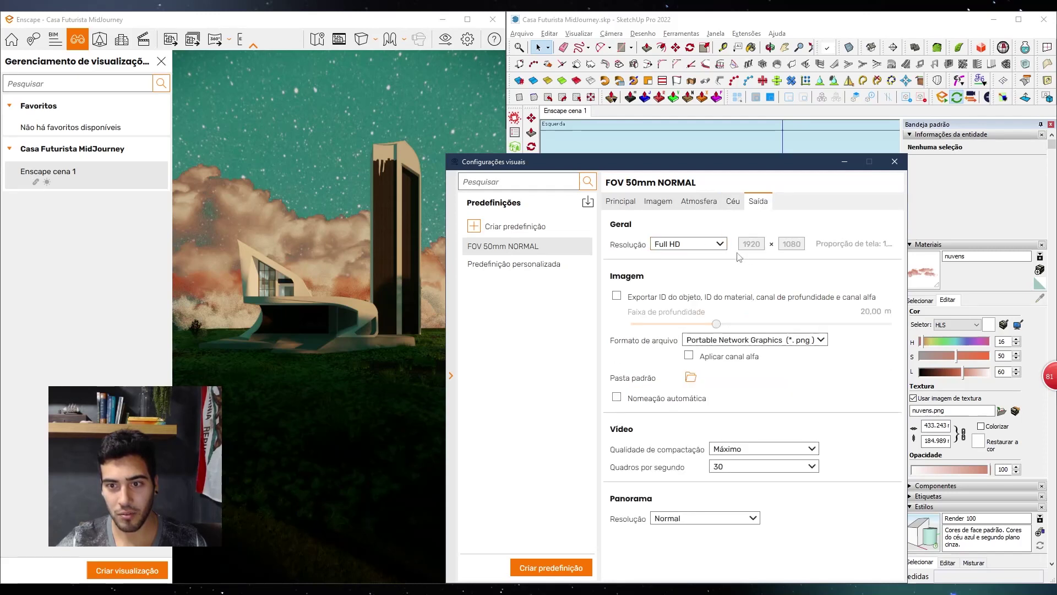
click(716, 244)
click(682, 316)
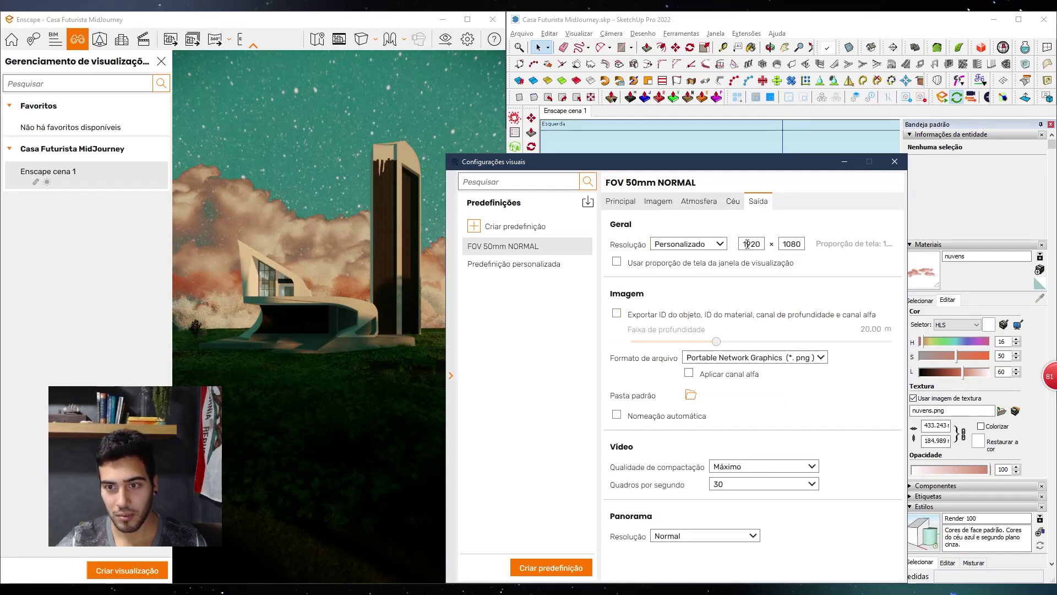
text(2000)
key(Tab)
text(2000)
click(894, 163)
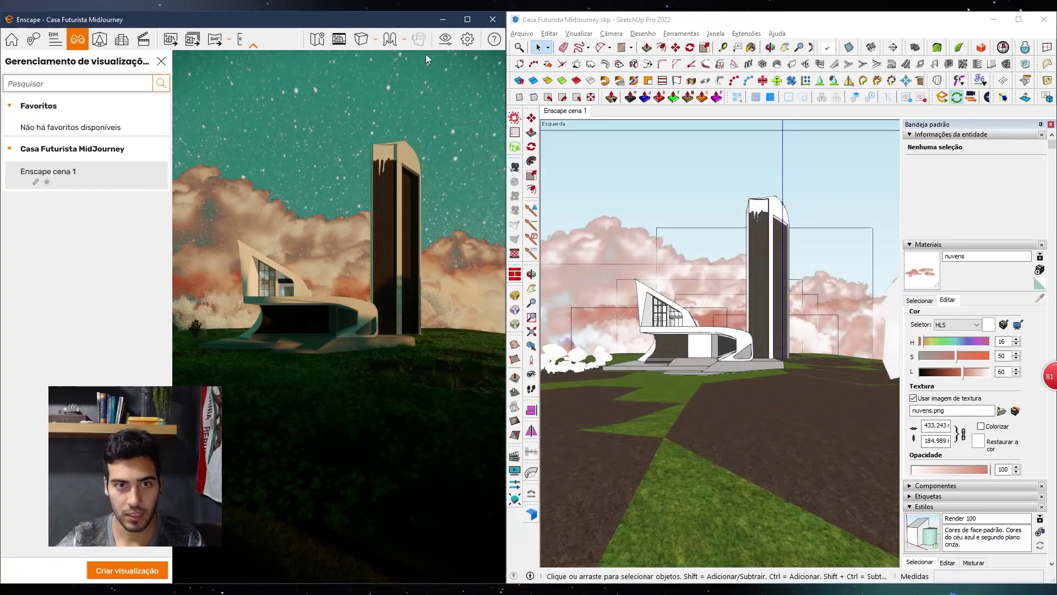
click(342, 43)
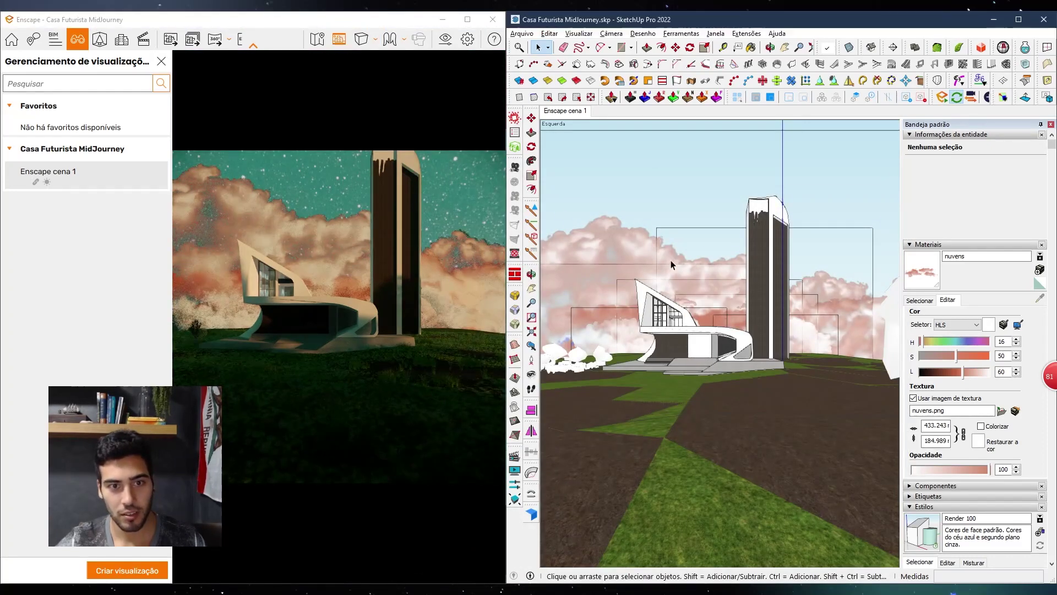
Align the SketchUp view with the face of the reference image and examine its framing beside the render
click(576, 370)
scroll(633, 359, down, 3)
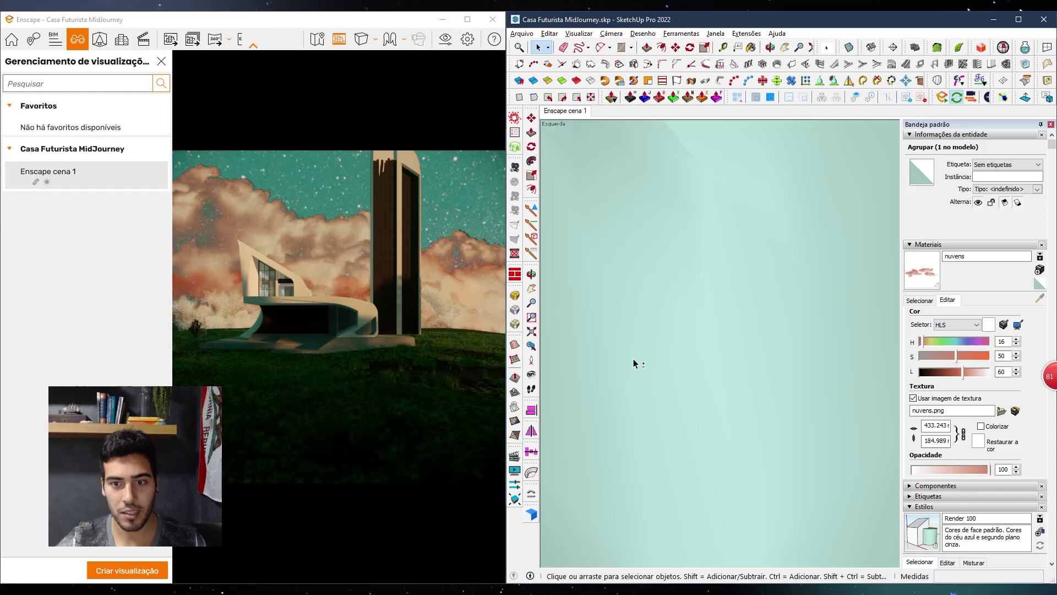
middle_drag(728, 227, 715, 468)
scroll(792, 407, up, 5)
scroll(778, 428, down, 4)
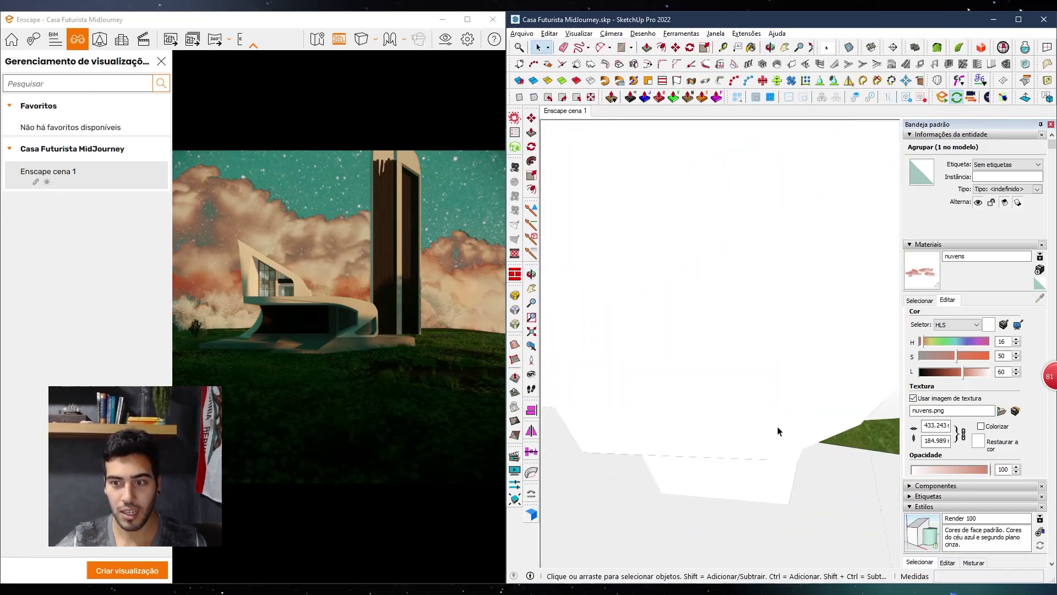
scroll(781, 431, down, 3)
middle_drag(781, 431, 650, 243)
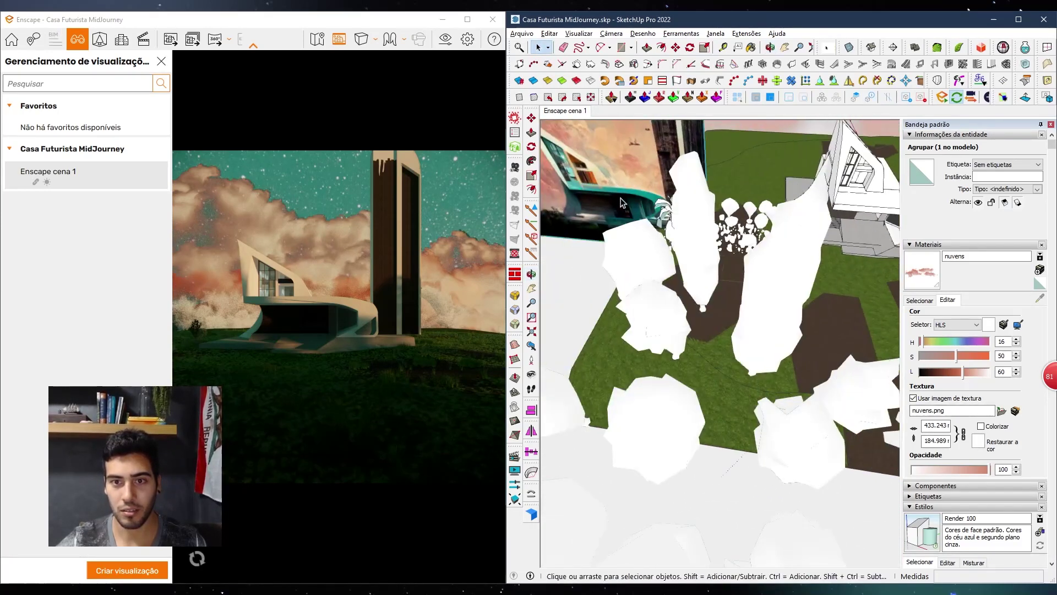
double_click(639, 196)
right_click(639, 196)
click(735, 274)
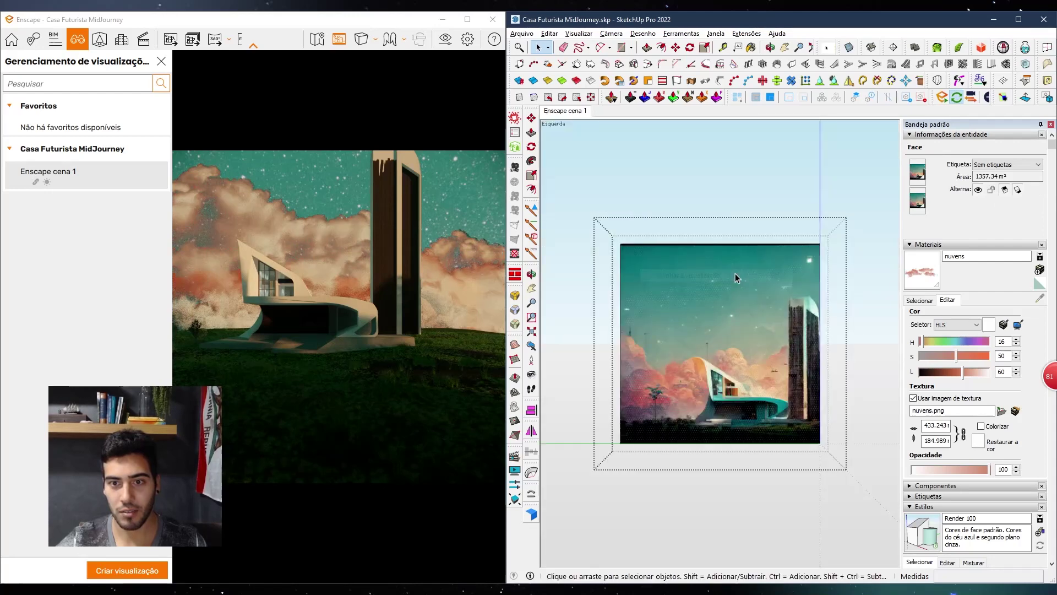
click(752, 219)
scroll(711, 386, up, 4)
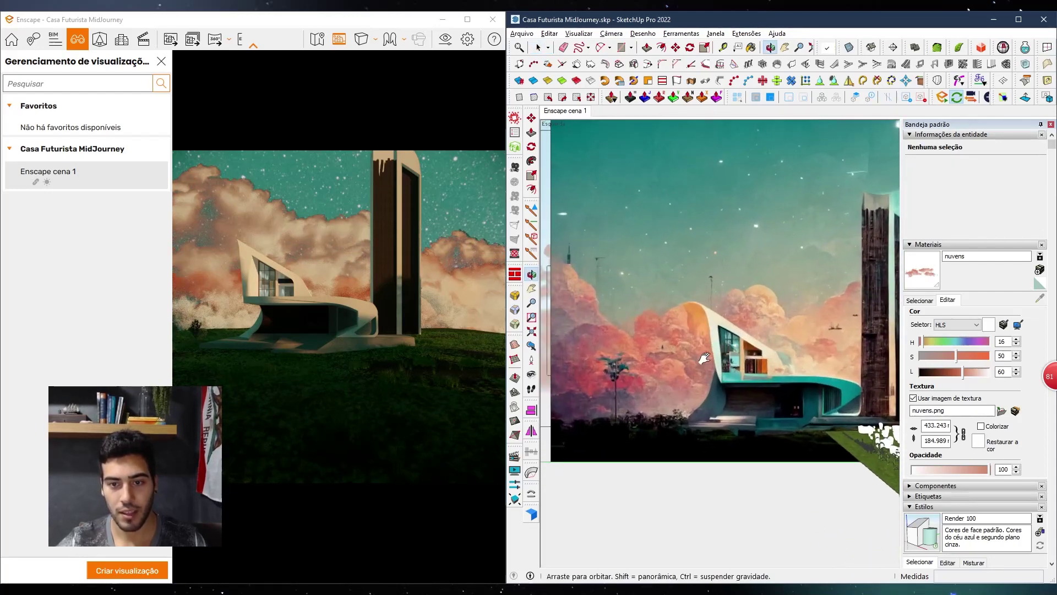
shift+middle_drag(705, 356, 689, 359)
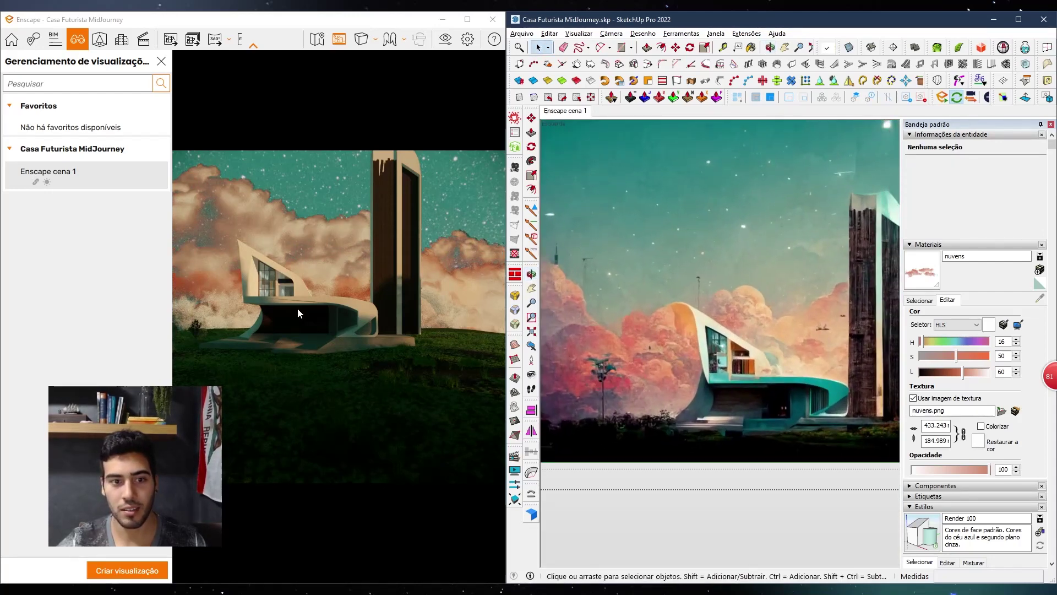
Open the view Enscape cena 1 for editing and lower the camera to a Y position of about 4.57
click(297, 308)
mouse_move(137, 174)
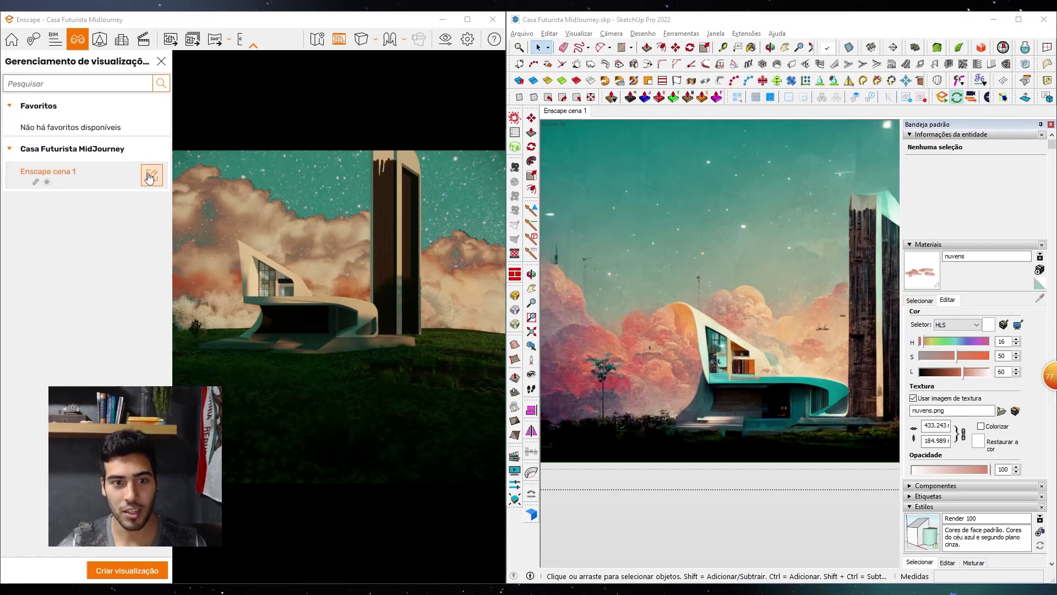
click(149, 177)
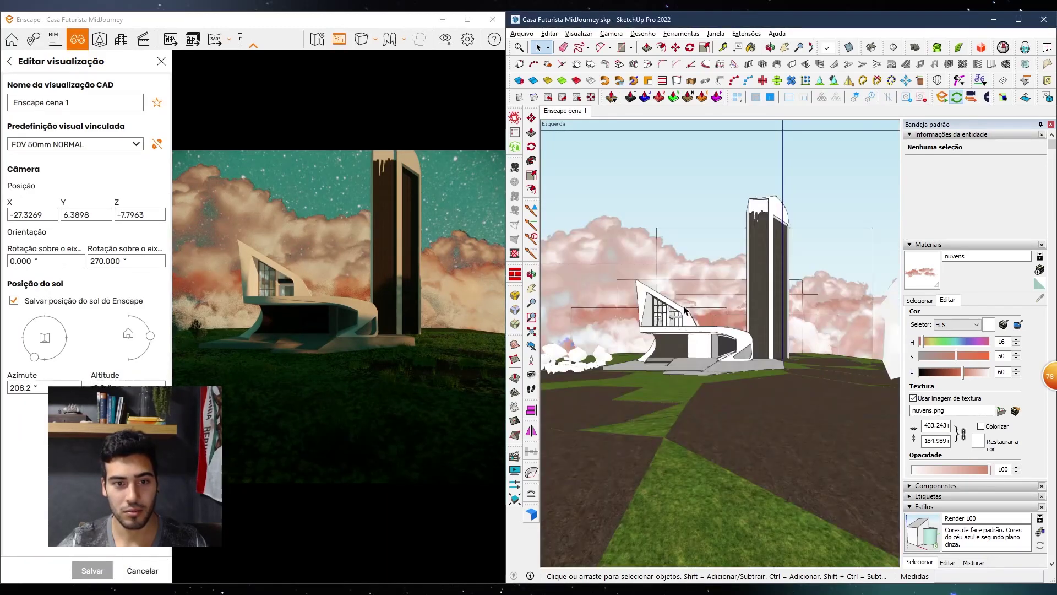
scroll(684, 310, down, 2)
middle_drag(725, 375, 722, 367)
click(362, 300)
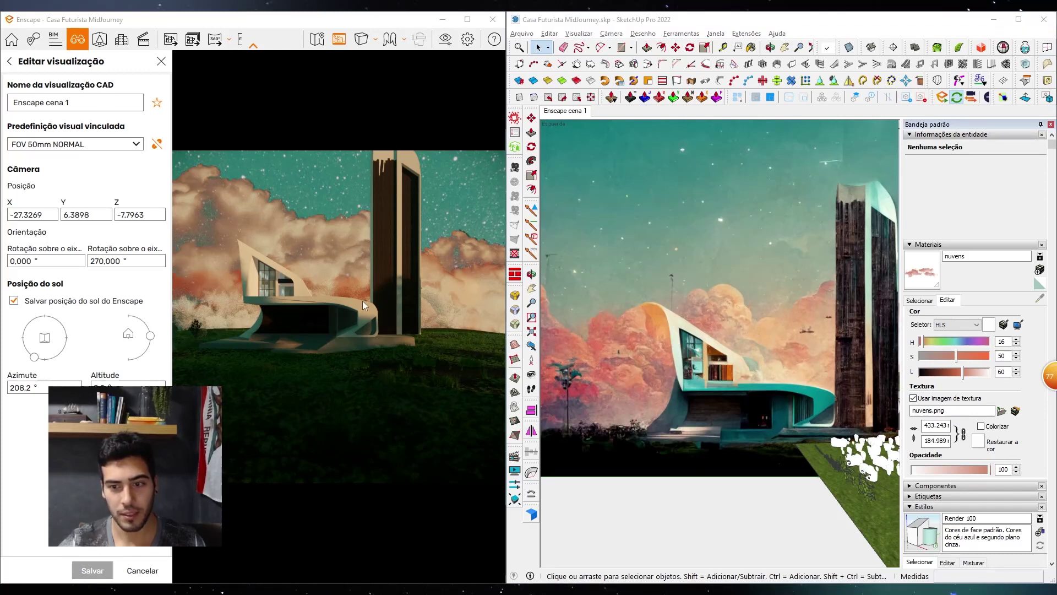
key(q)
key(q)
key(q)
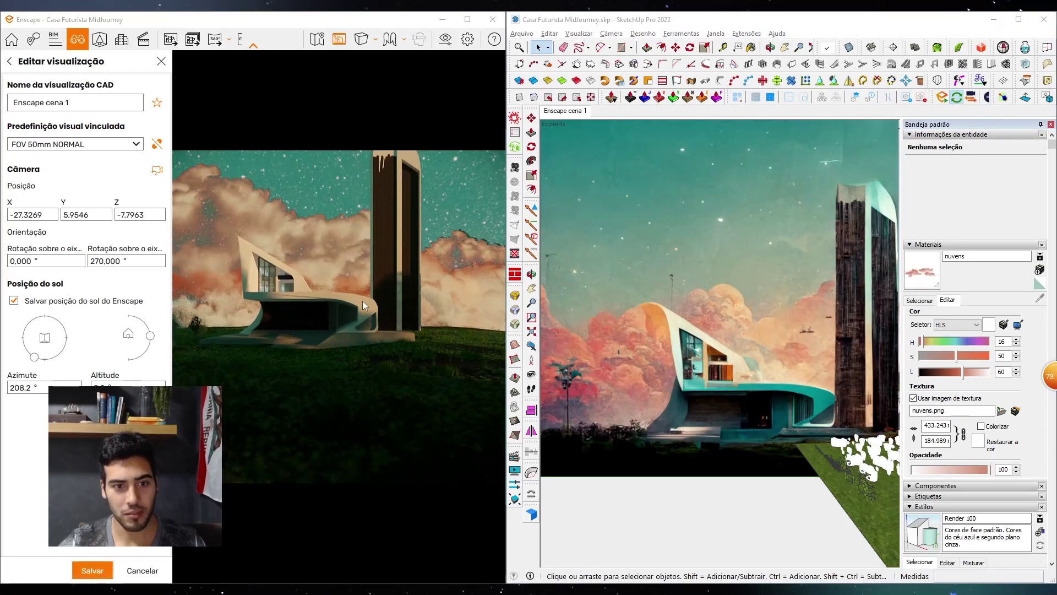
key(q)
key(q)
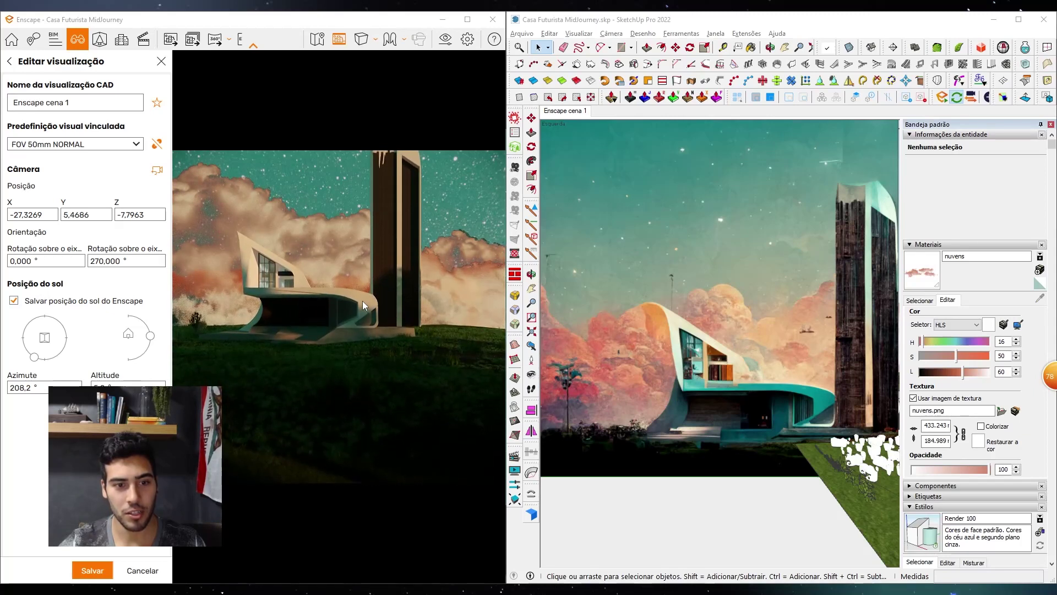
key(q)
key(q)
key(q)
key(q)
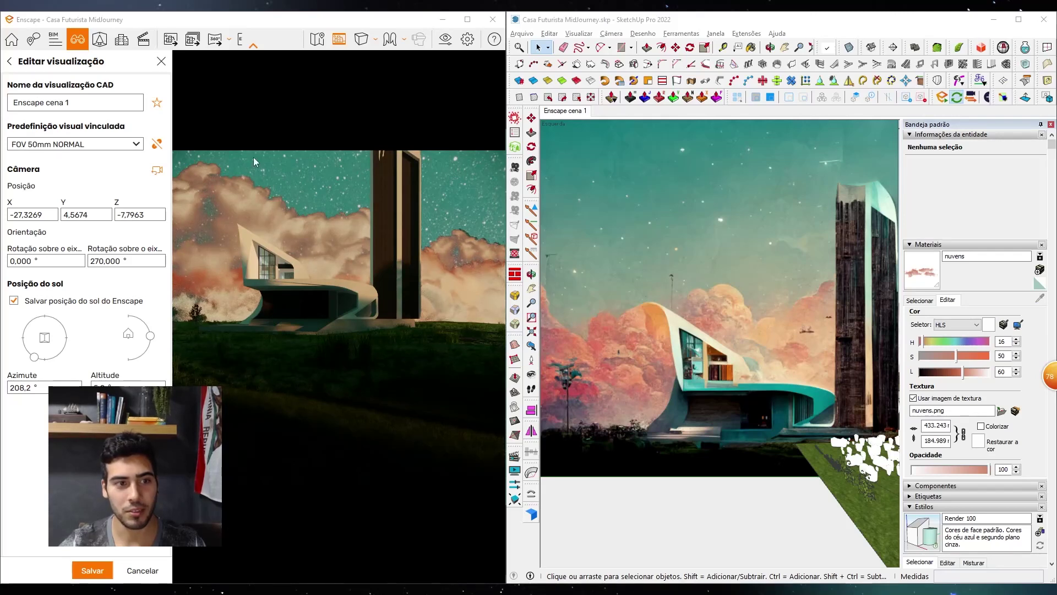
Switch the camera to two-point projection and set the first orientation angle of Enscape cena 1 to 12° after trying 10°
click(365, 39)
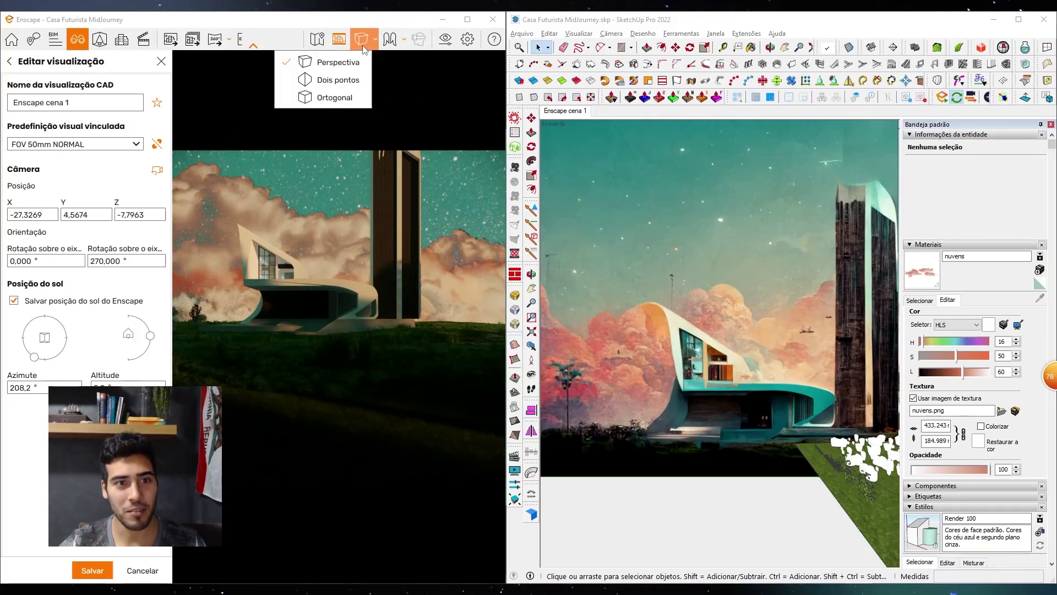
click(342, 83)
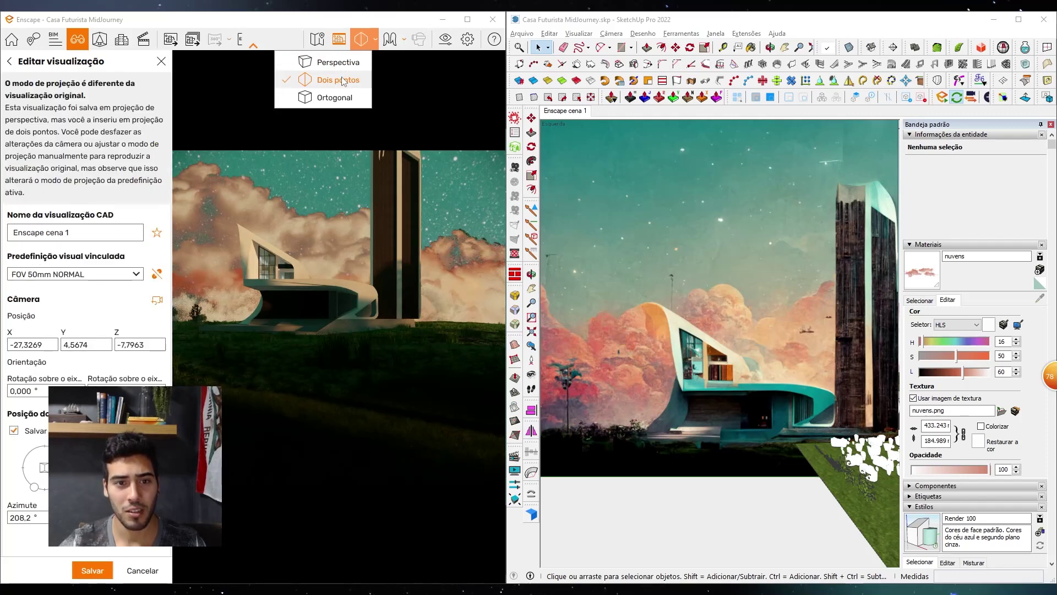
click(29, 391)
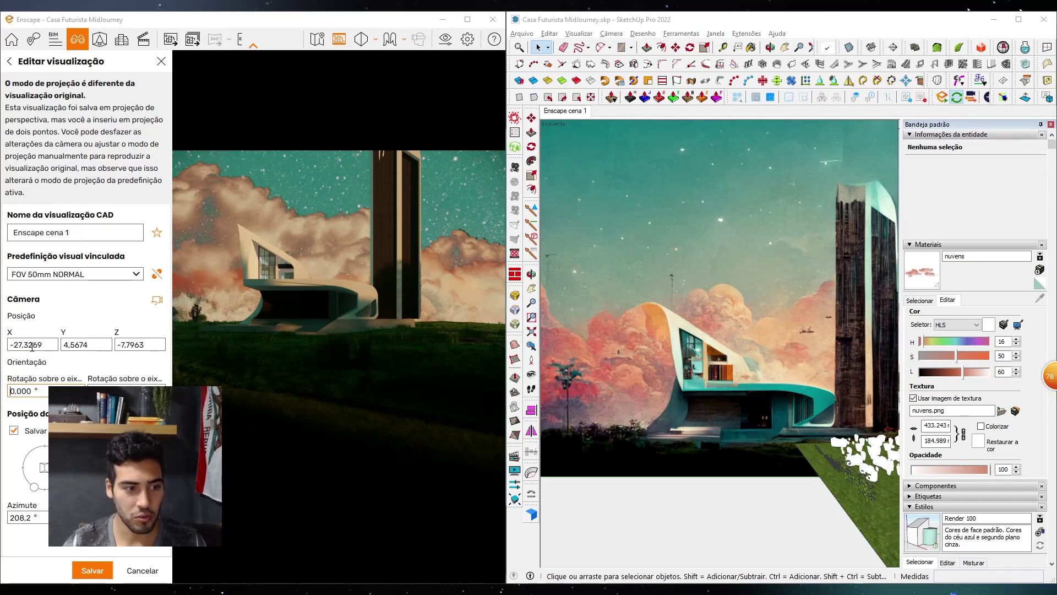
key(Return)
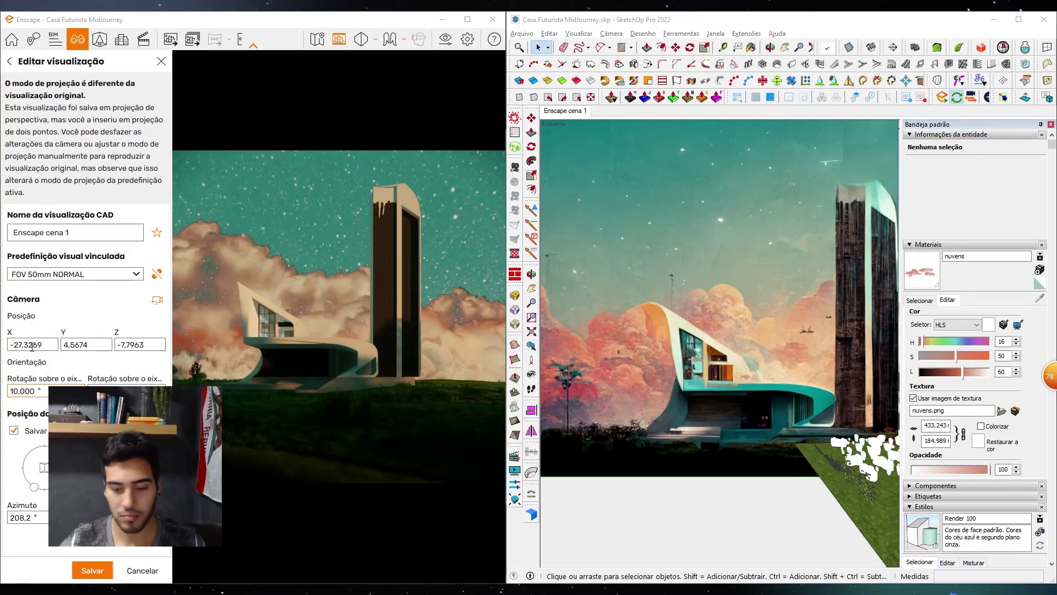
key(Return)
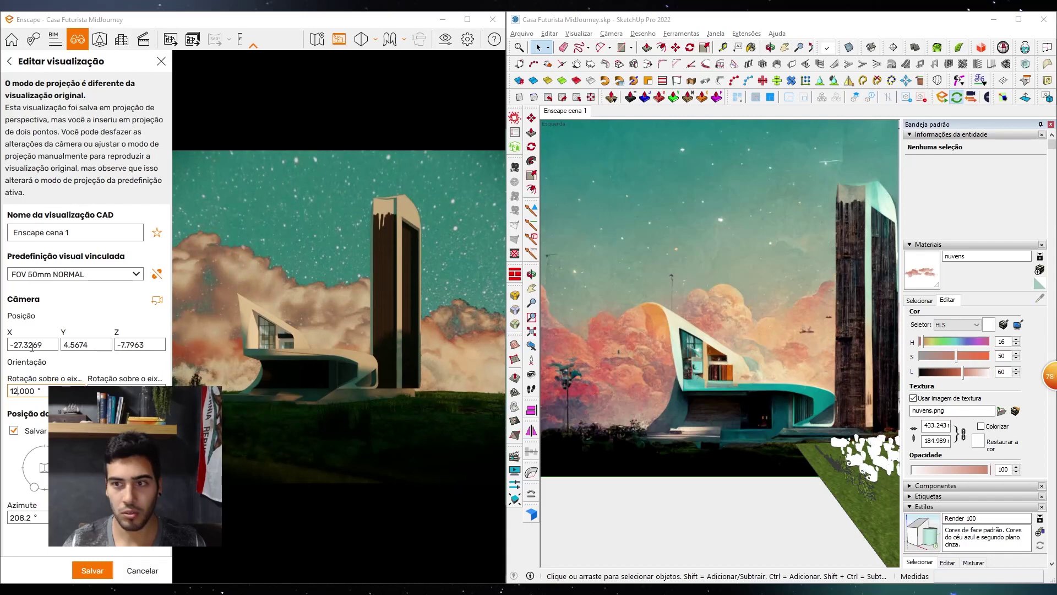
Move the Enscape camera closer and sideways to about X -22.53, Y 5.35, Z -11.76 to match the reference image, and save the view
click(658, 319)
scroll(724, 304, down, 1)
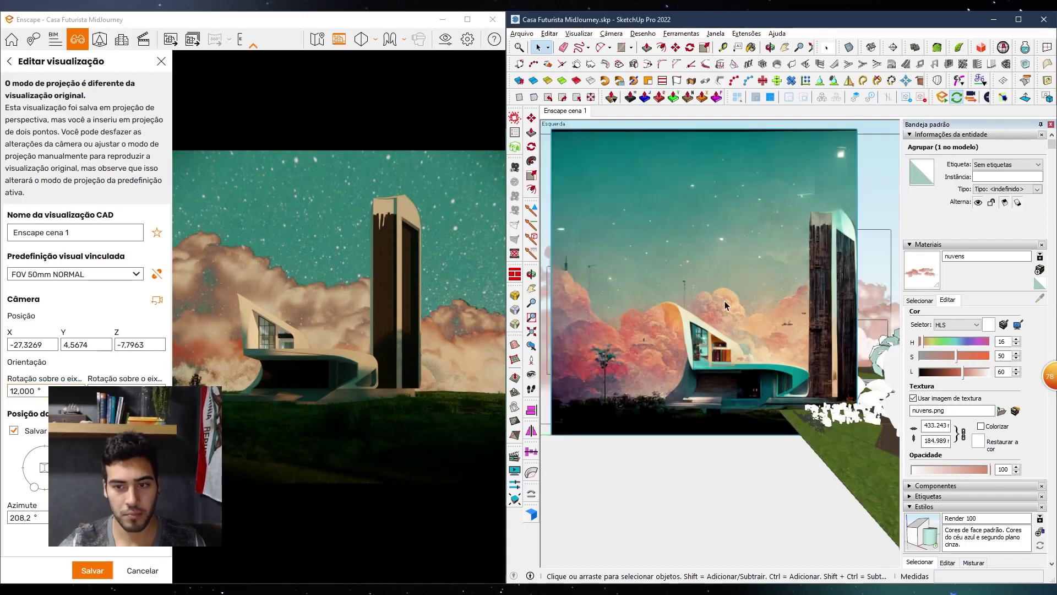
click(327, 330)
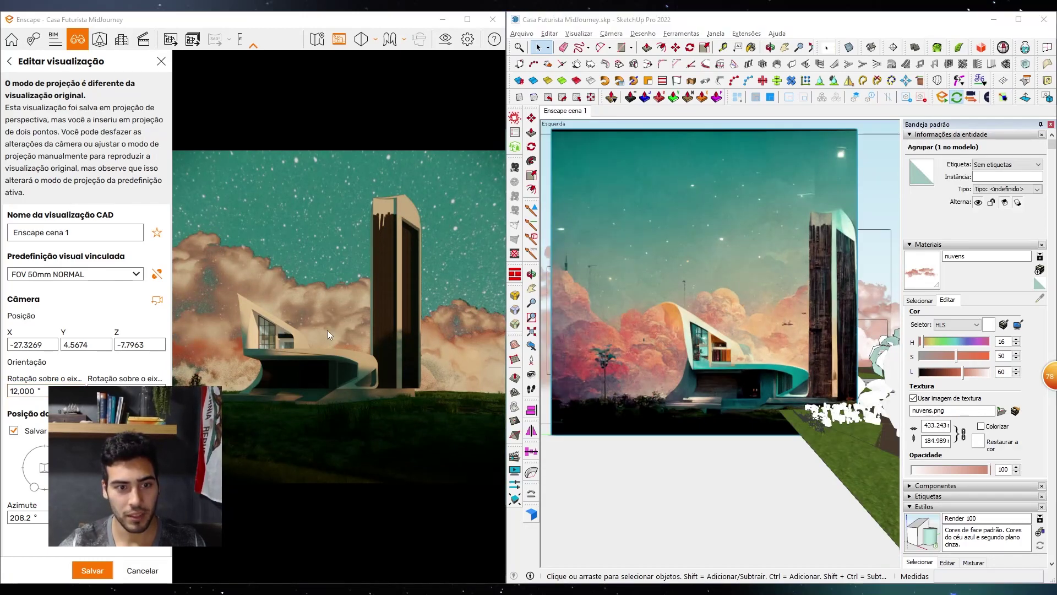
key(w)
key(w)
key(w)
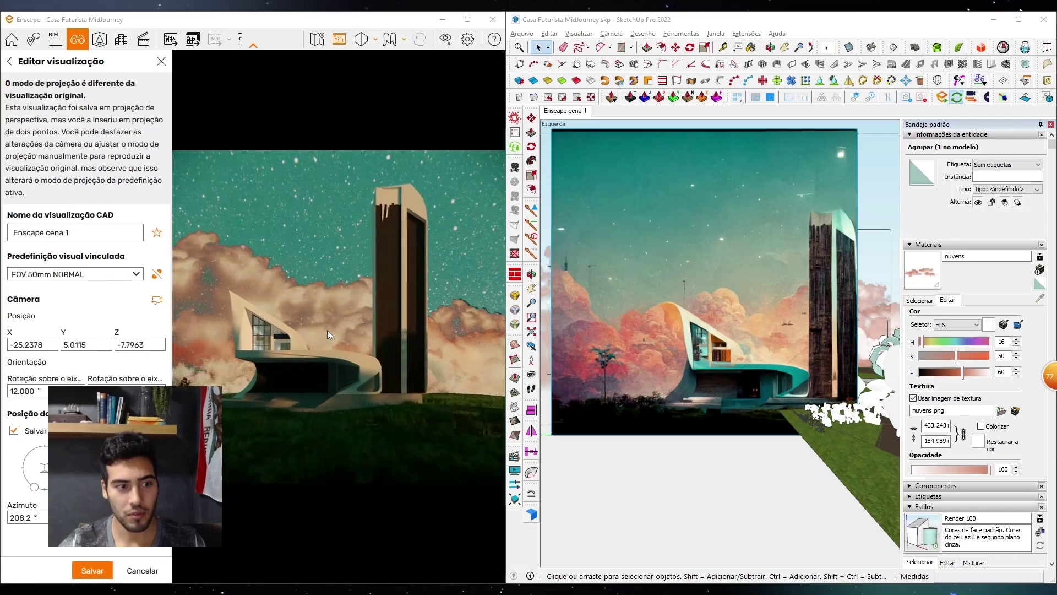
key(w)
key(q)
key(a)
key(a)
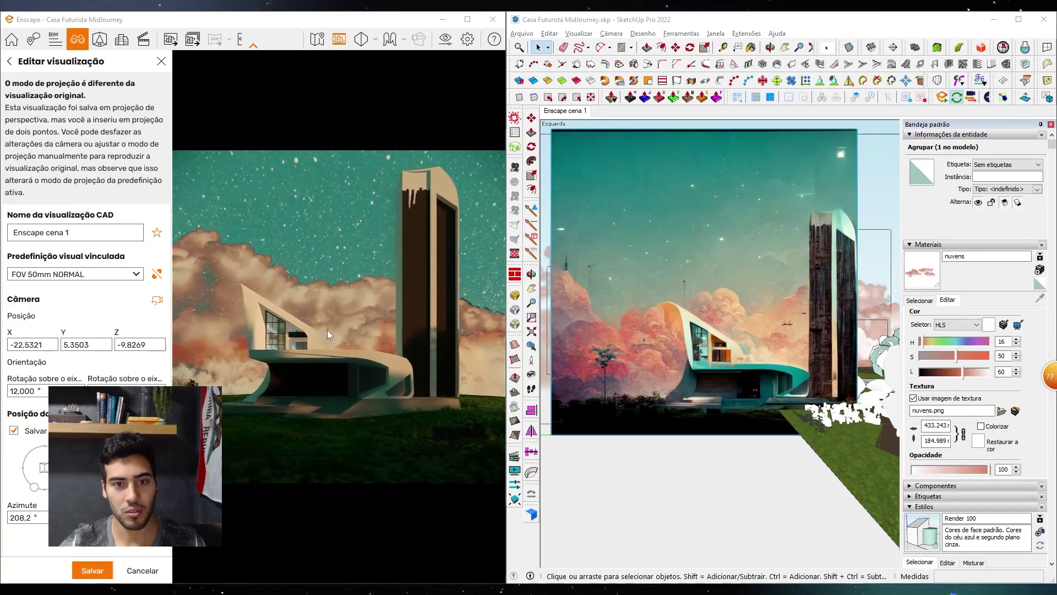
key(a)
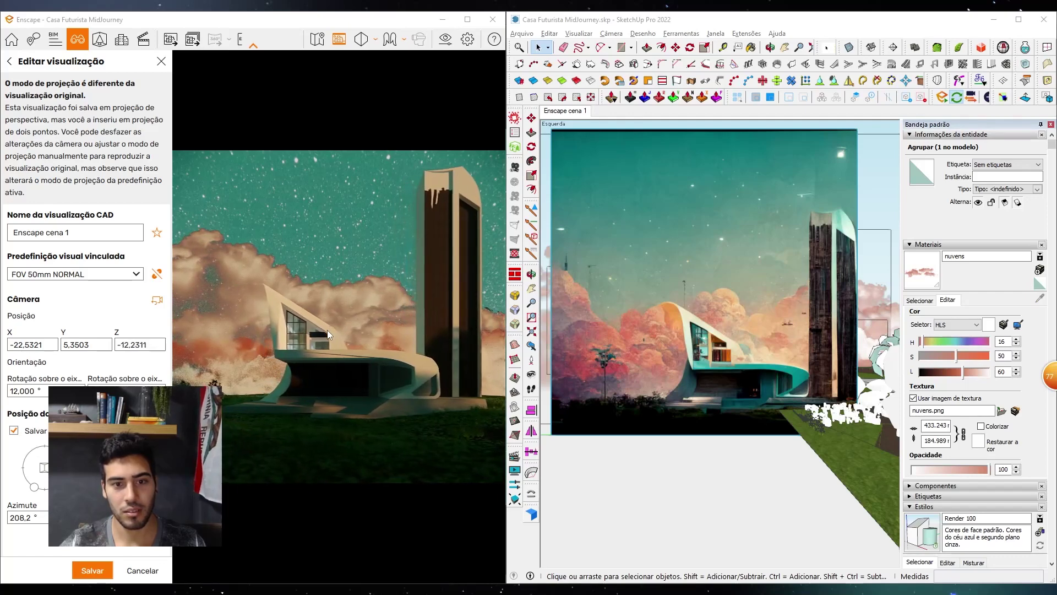
key(d)
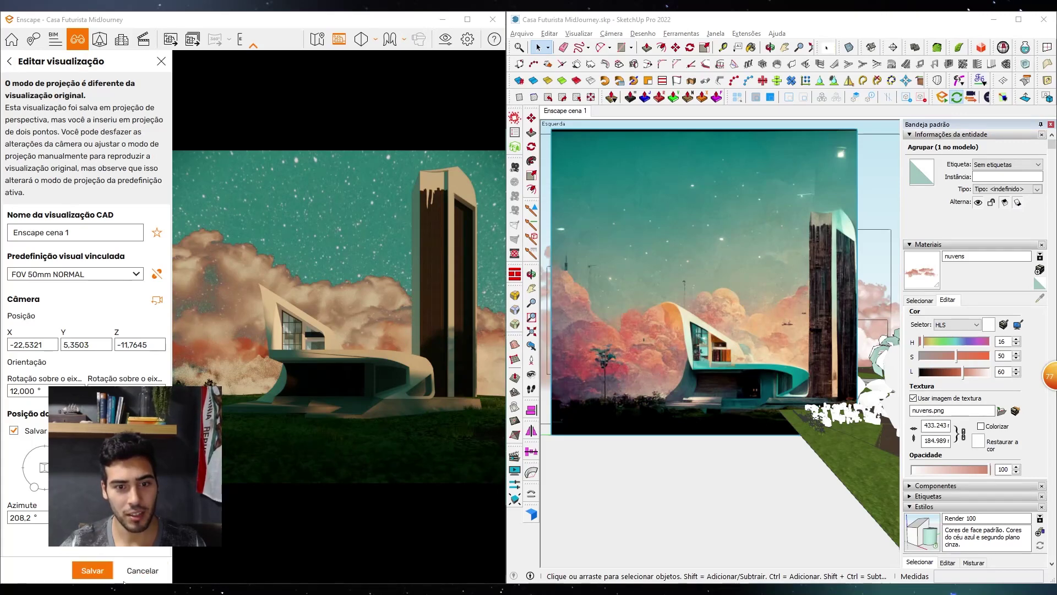
click(92, 570)
Reduce the camera's field of view in the FOV 50mm NORMAL visual preset
click(446, 38)
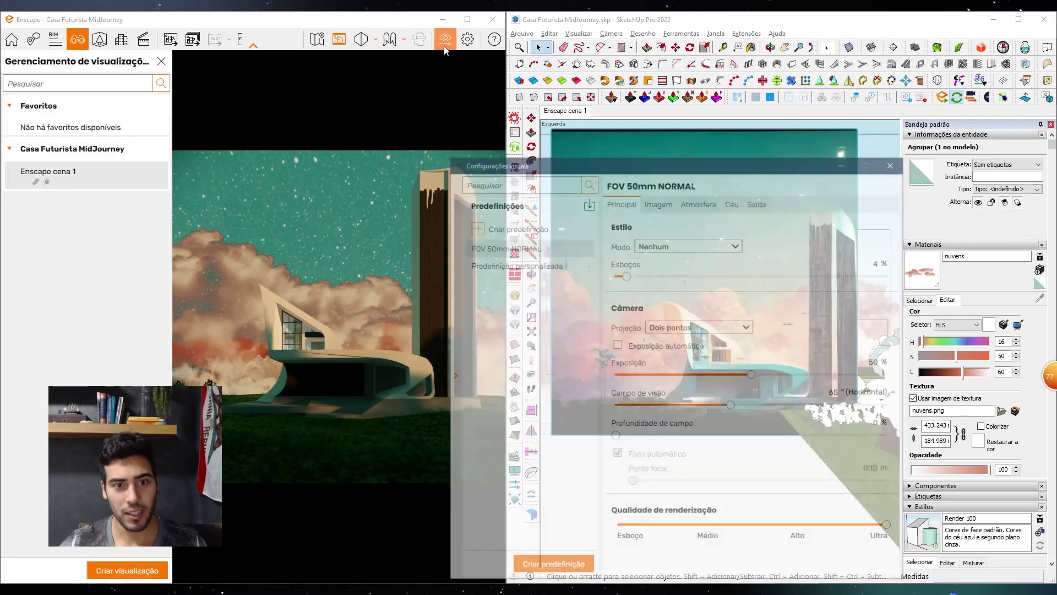
drag(591, 163, 185, 73)
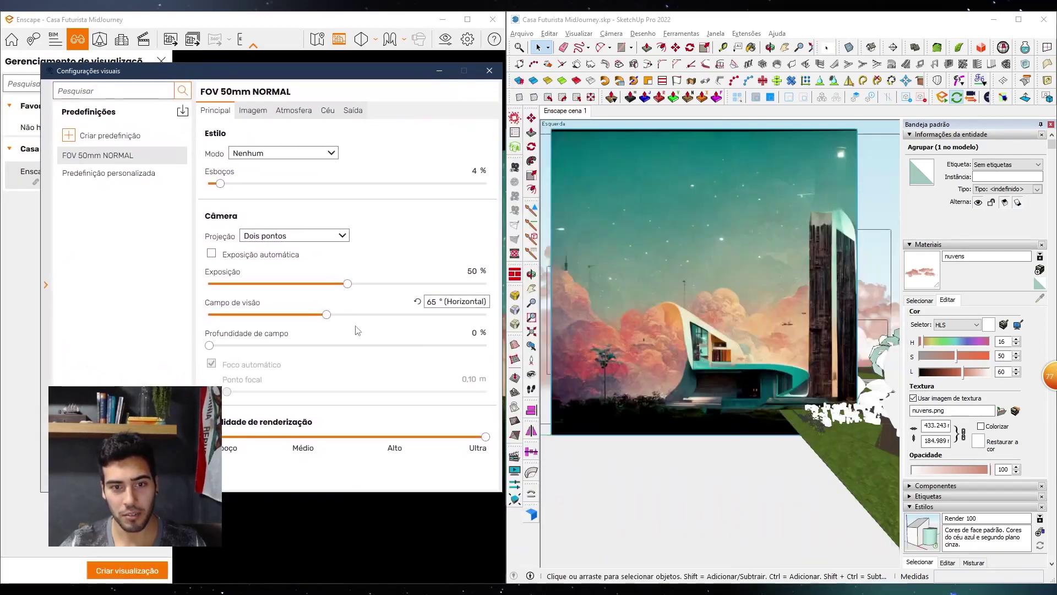
drag(329, 70, 609, 304)
drag(606, 548, 572, 549)
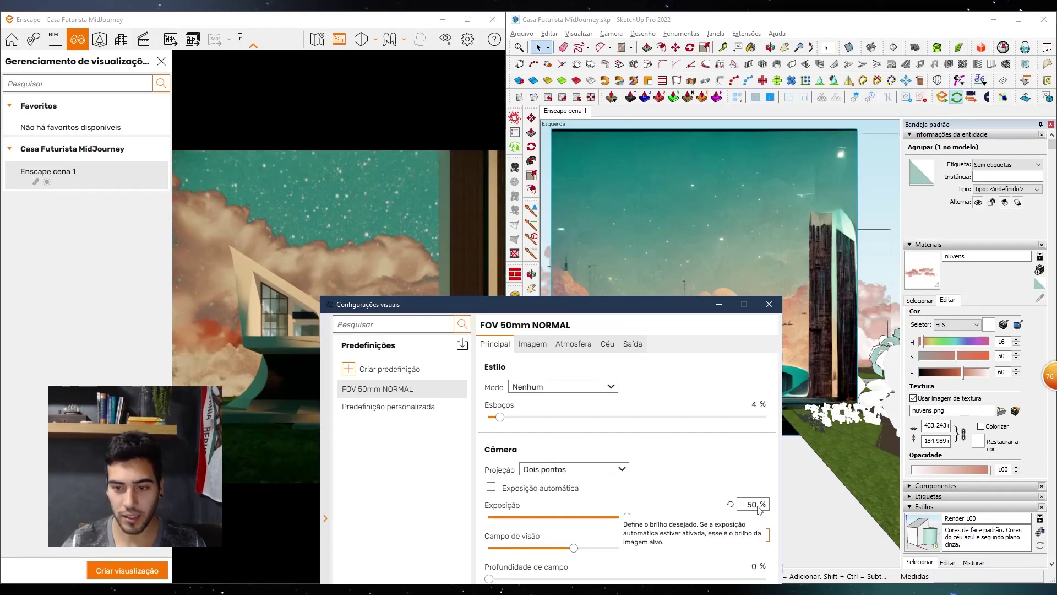
click(769, 304)
Set the first orientation angle of Enscape cena 1 to 20° after trying 17° and 18°, then save the view and close view management
click(154, 177)
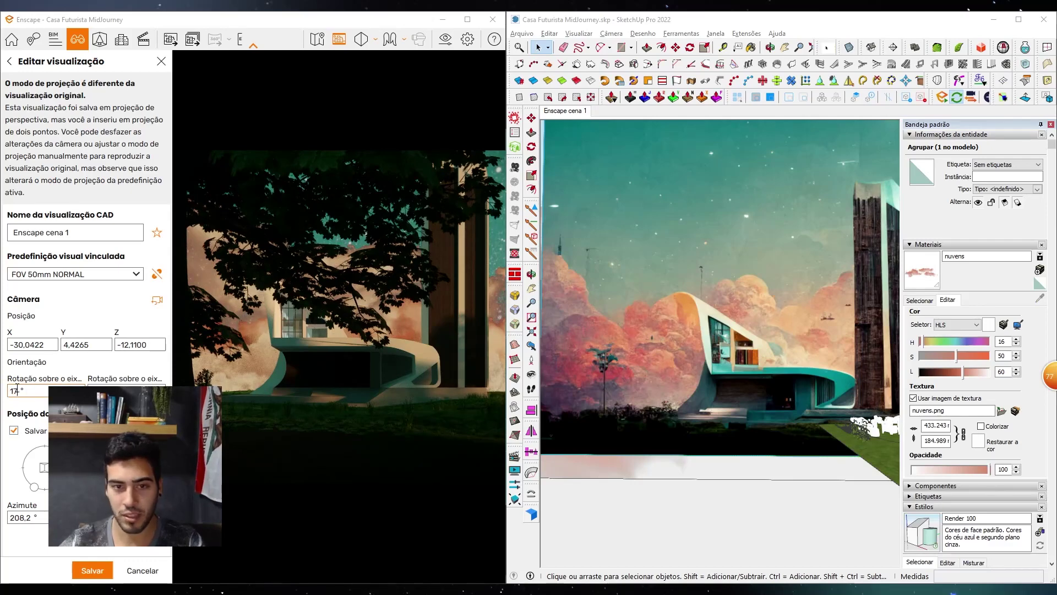
key(Return)
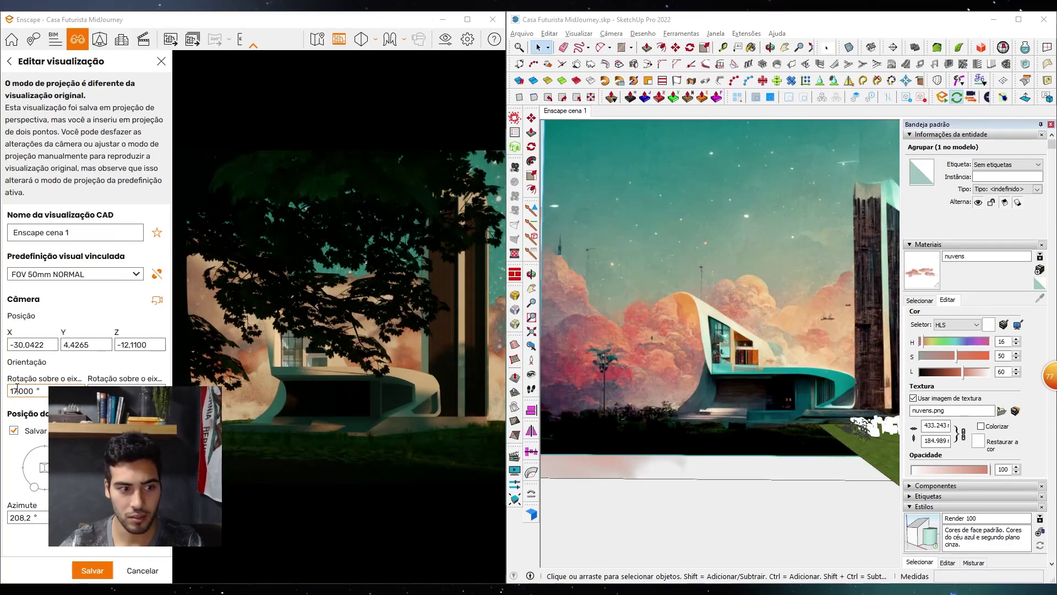
key(Return)
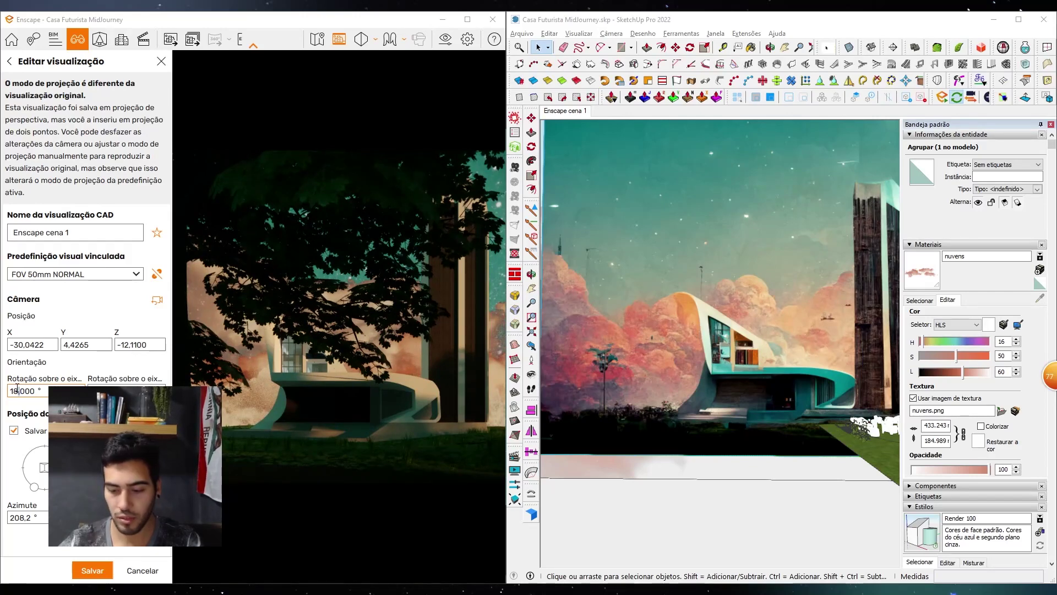
text(20)
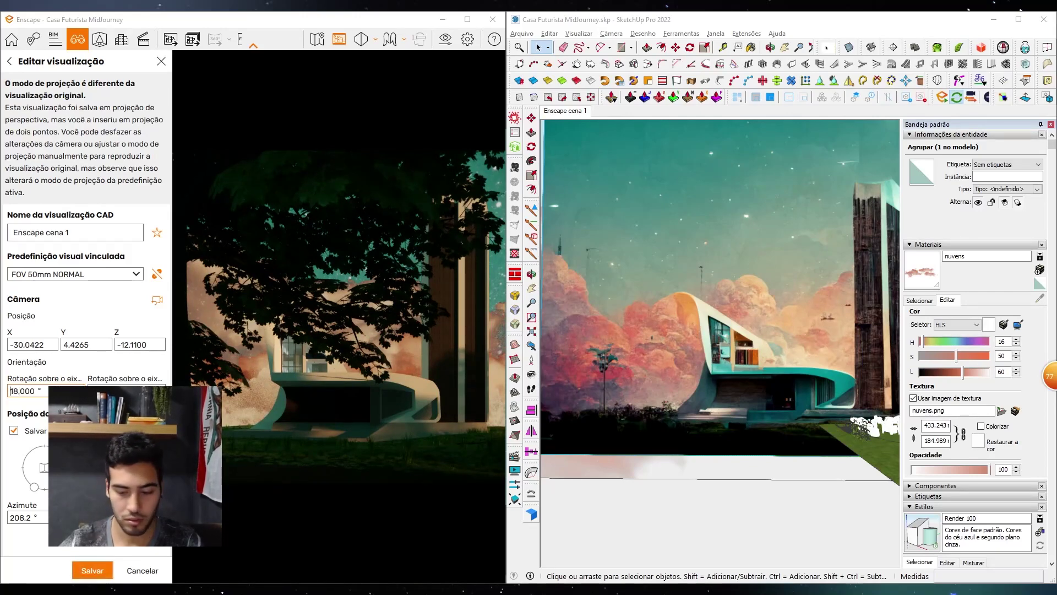
key(Return)
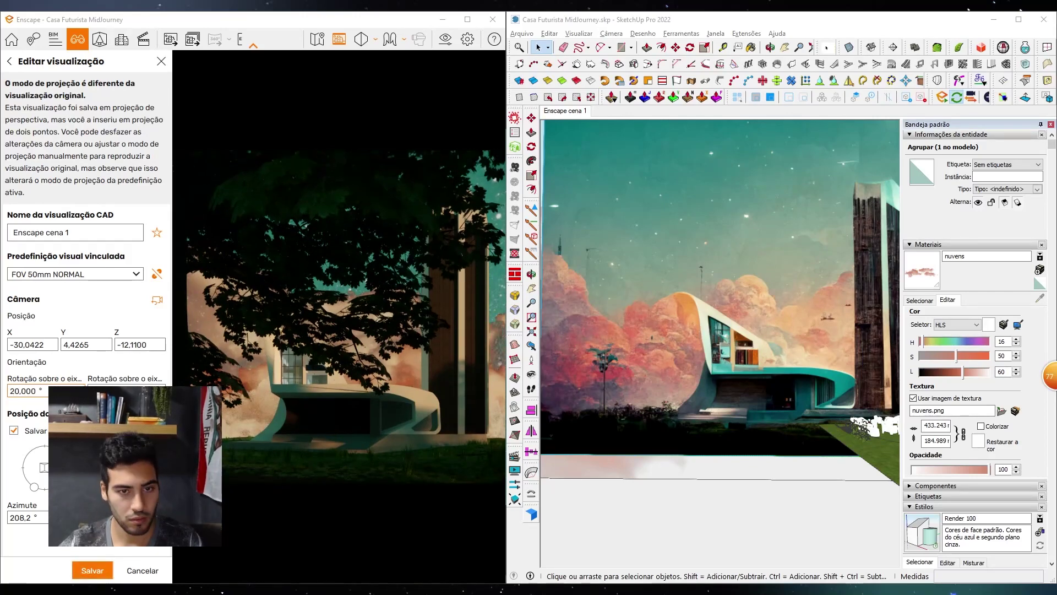
click(92, 571)
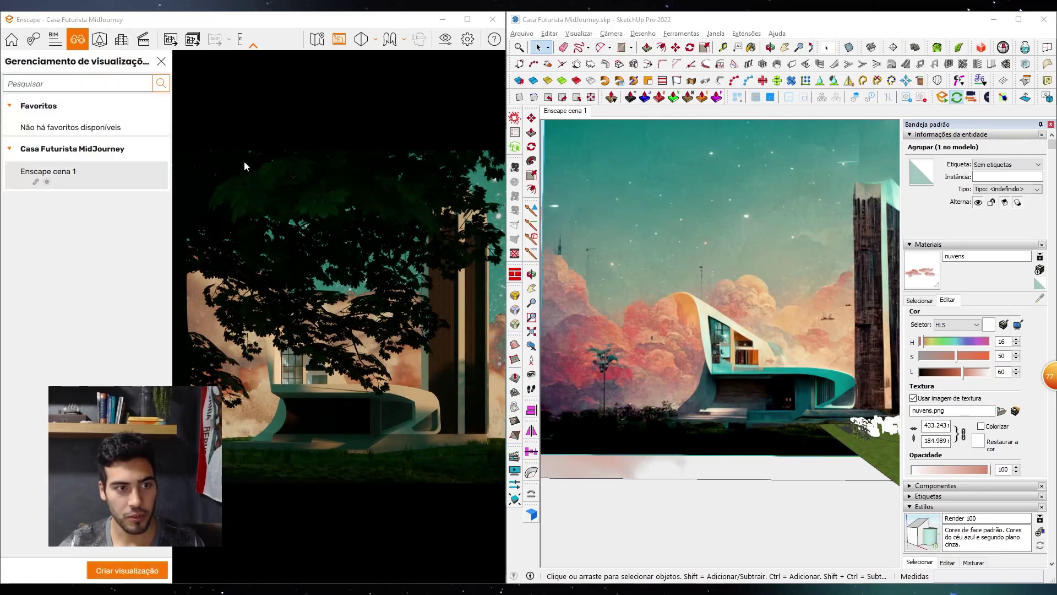
click(161, 62)
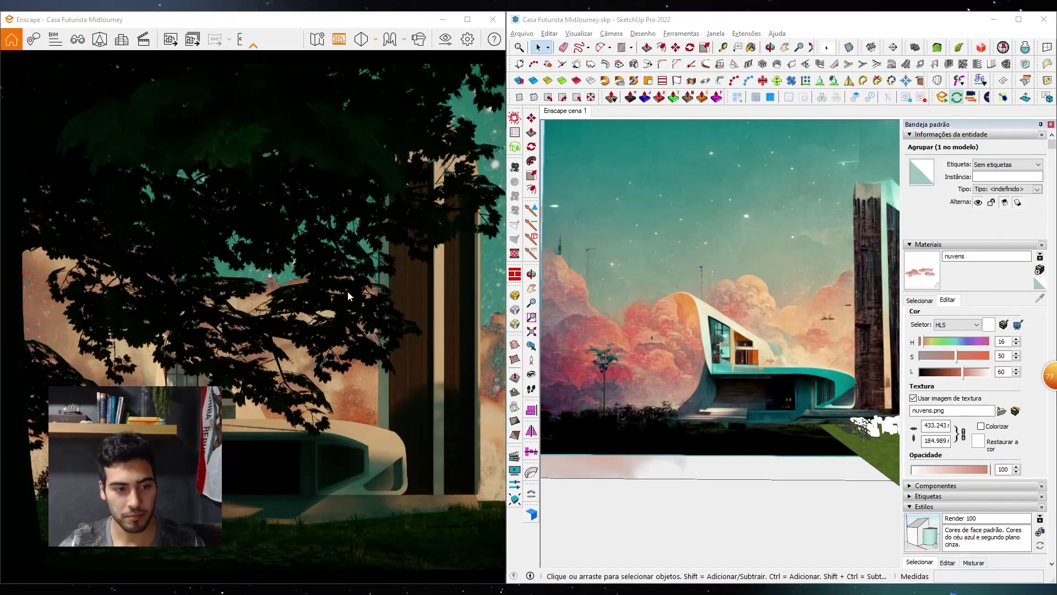
Try moving one foreground tree and deleting the neighbouring one to find which blocks the render, and undo the deletion
mouse_move(634, 337)
middle_down()
mouse_move(661, 441)
mouse_move(764, 437)
middle_up()
scroll(765, 437, up, 6)
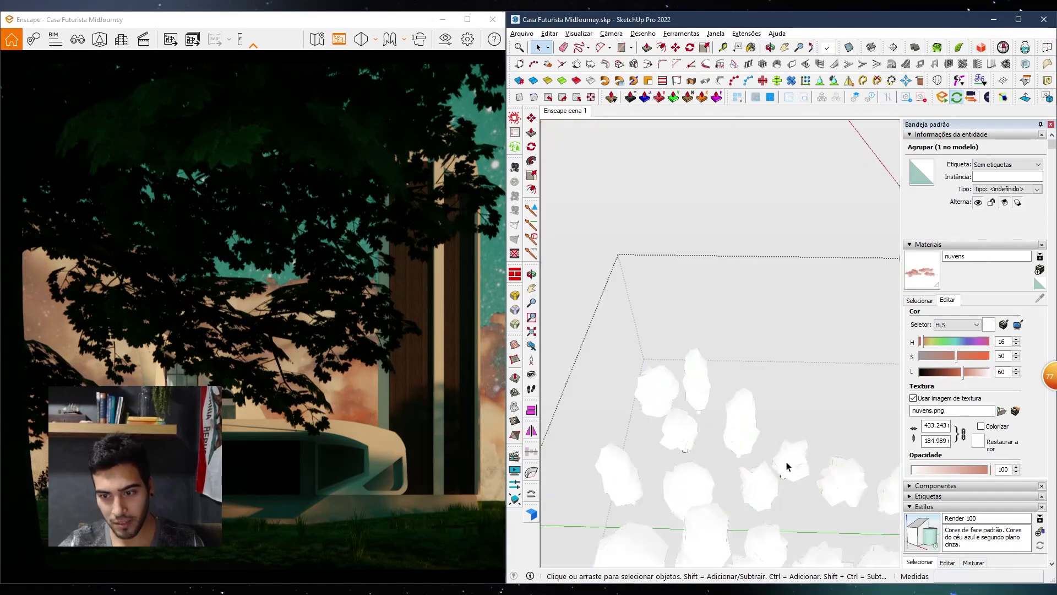
click(798, 465)
key(m)
click(834, 427)
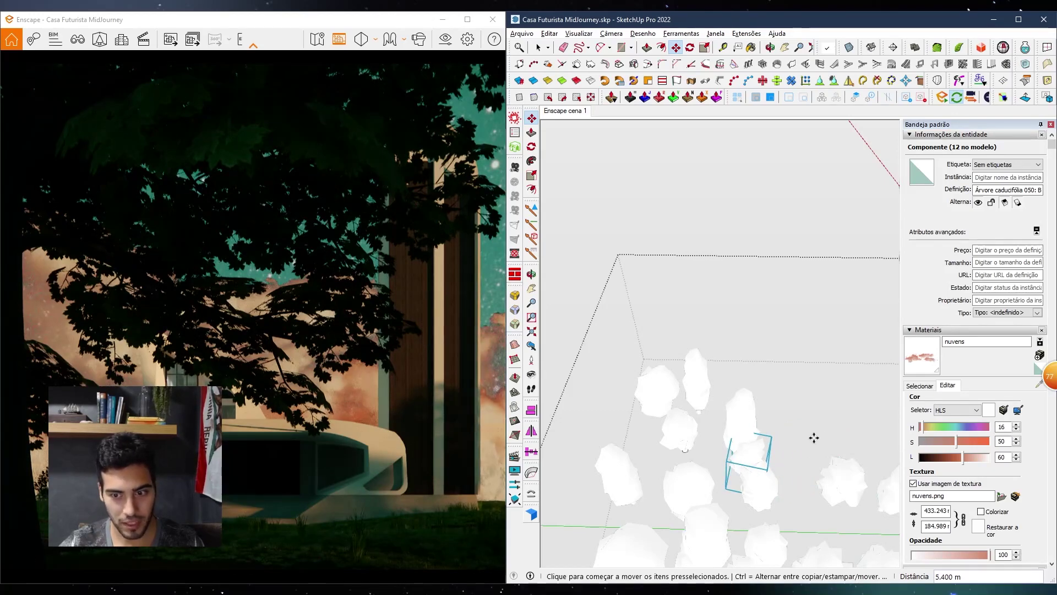
key(Escape)
key(space)
key(Delete)
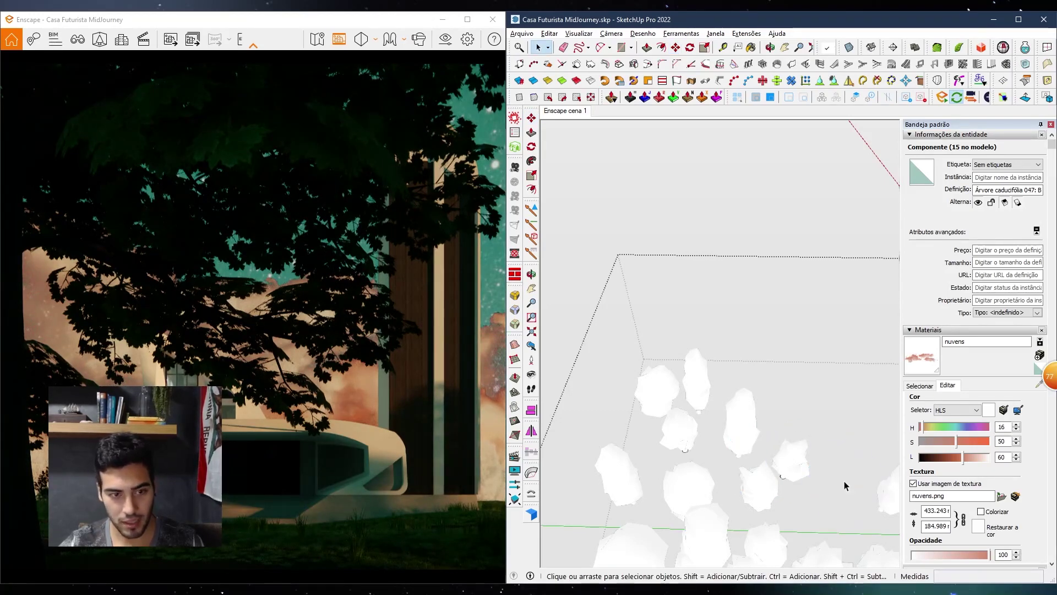
key(ctrl+z)
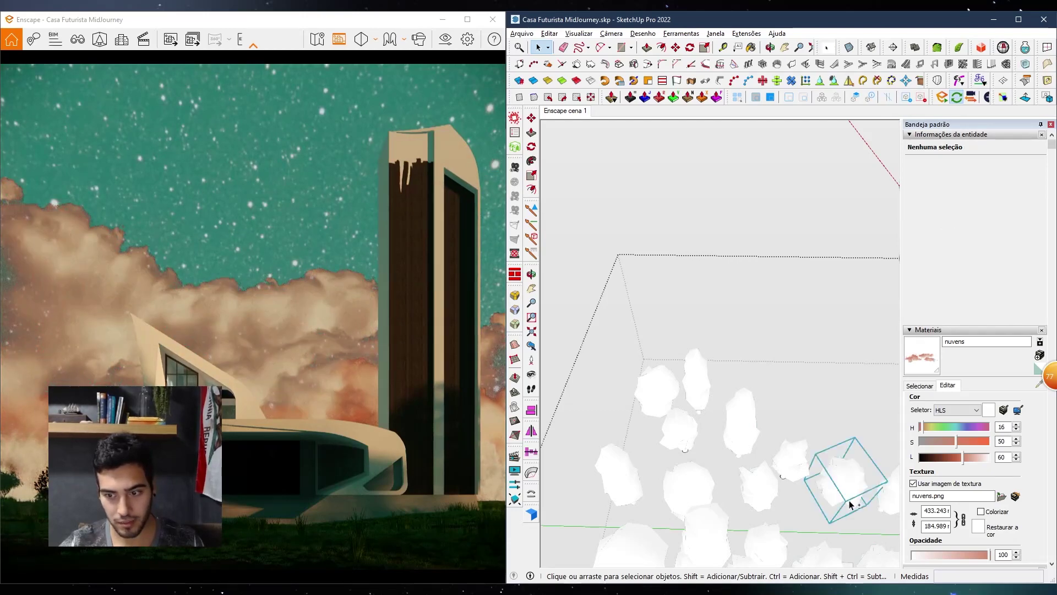
Move the foreground tree that blocks the Enscape camera 5.3 m sideways out of the view
scroll(826, 479, up, 3)
key(m)
drag(750, 468, 695, 485)
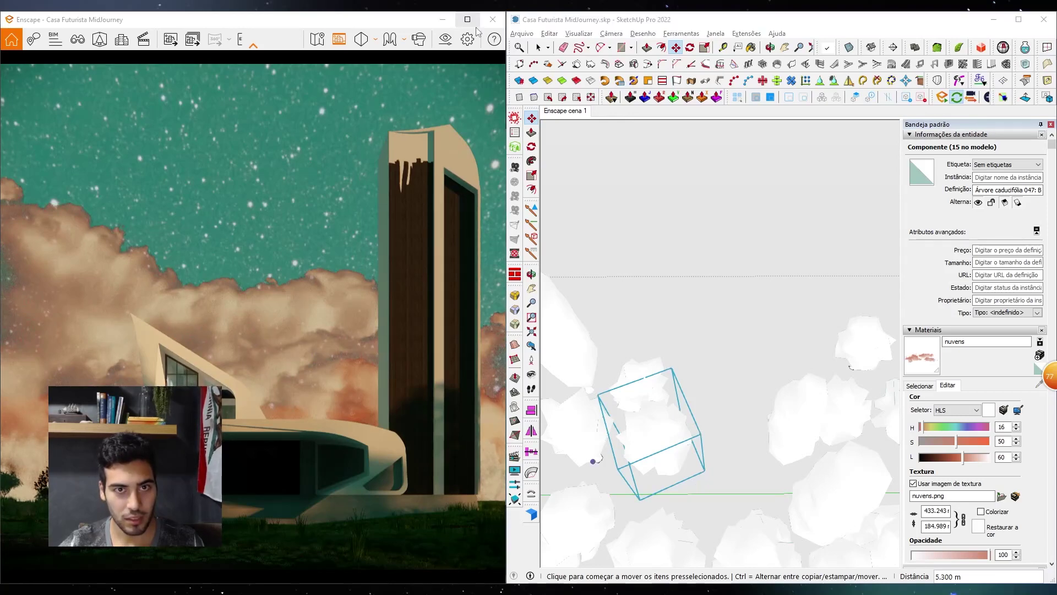
key(space)
click(665, 339)
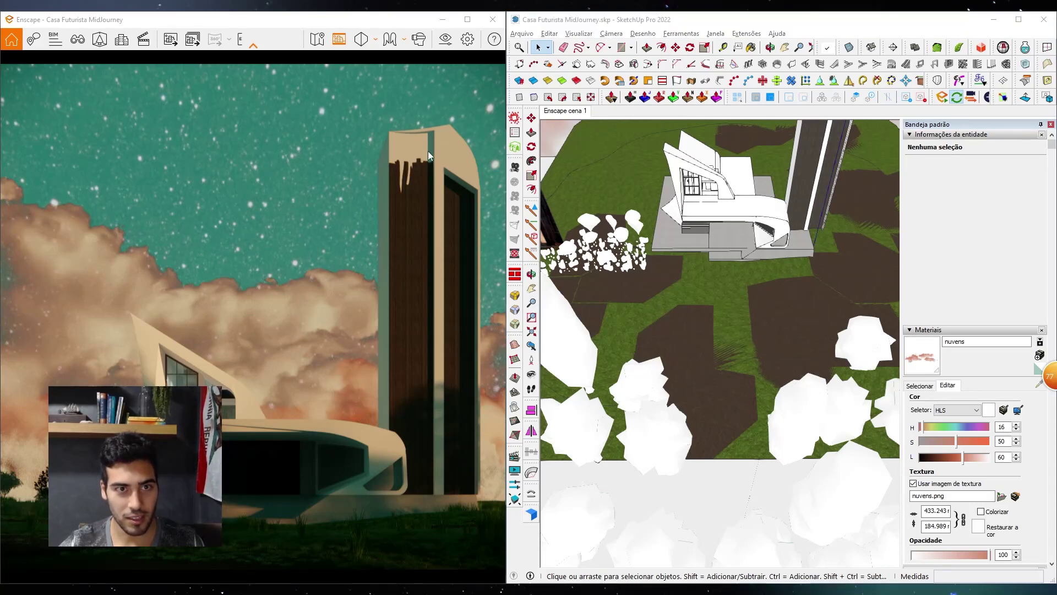
Move the Árvore perene 032 palm 2.4 m along the green axis towards the house
middle_drag(640, 311, 785, 348)
scroll(784, 348, up, 5)
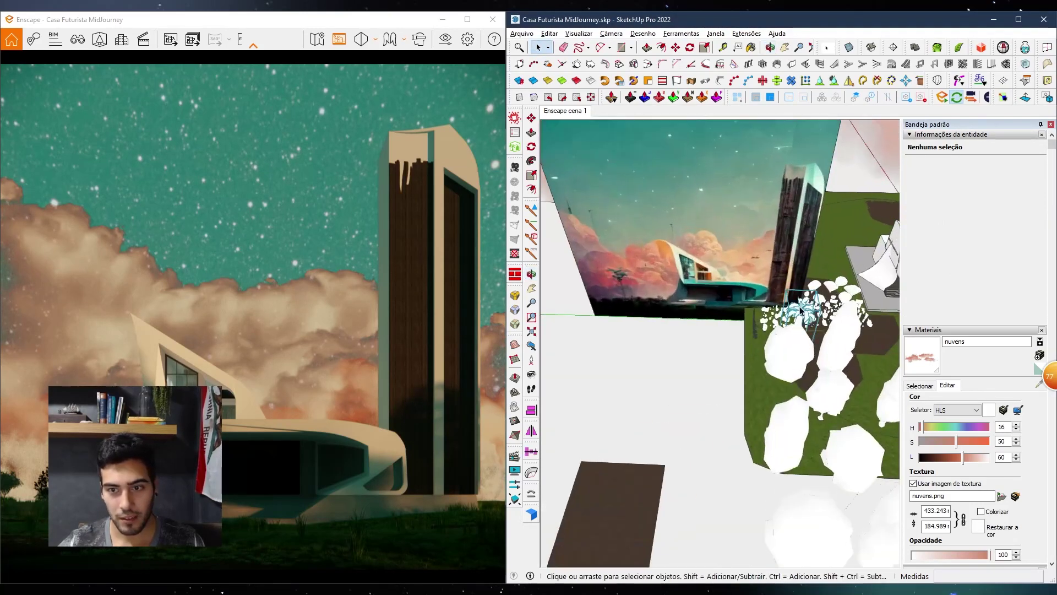
click(691, 345)
scroll(743, 403, up, 2)
scroll(743, 403, up, 2)
key(m)
click(743, 403)
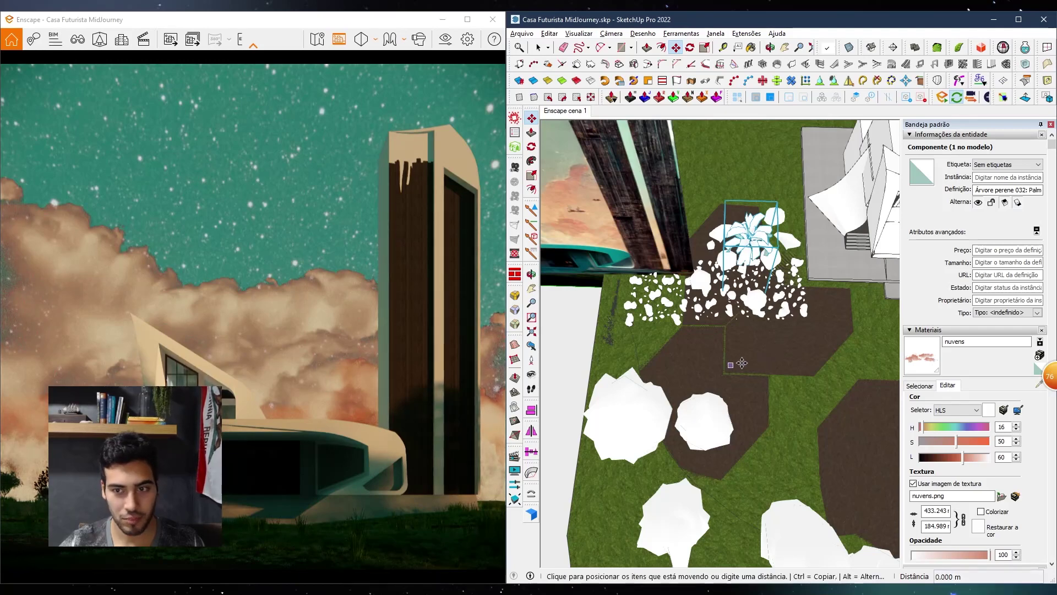
click(756, 363)
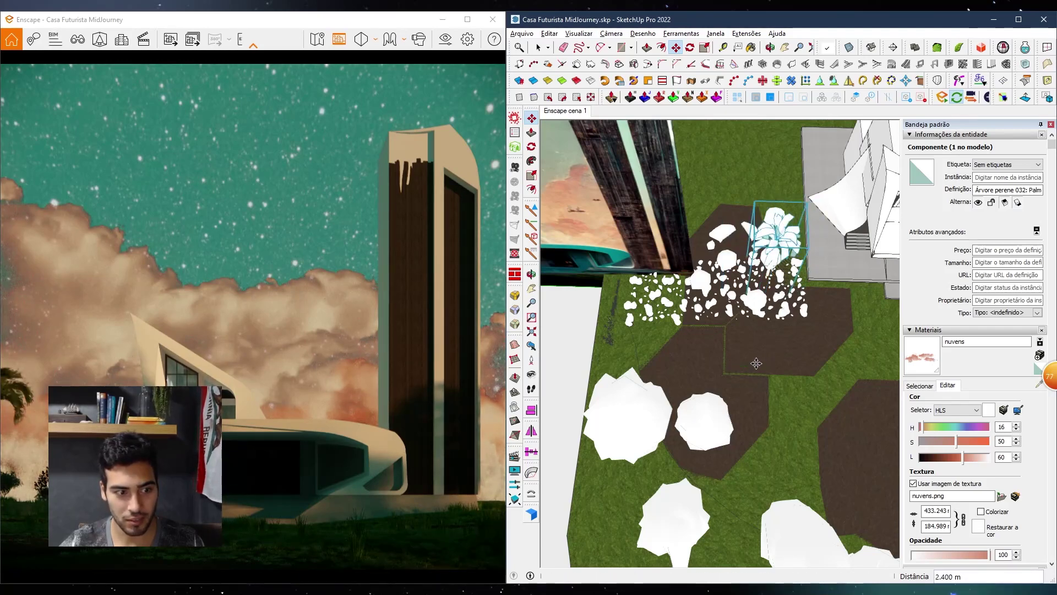
Shift the palm further along the green axis, then move it about 6.6 m so it stands clear at the scene's edge
click(763, 384)
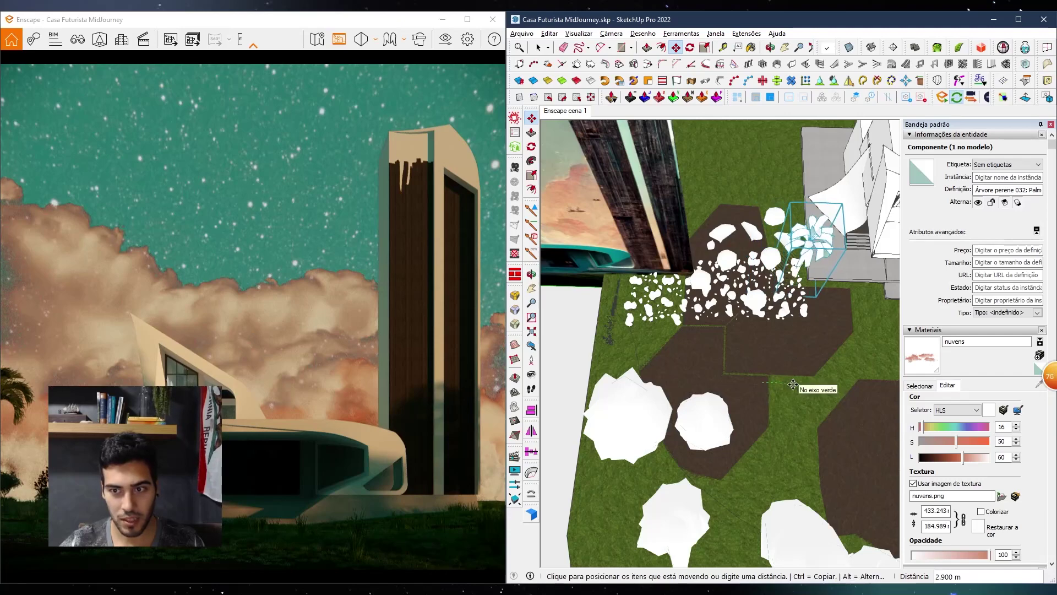
click(786, 384)
middle_drag(818, 363, 852, 403)
click(839, 394)
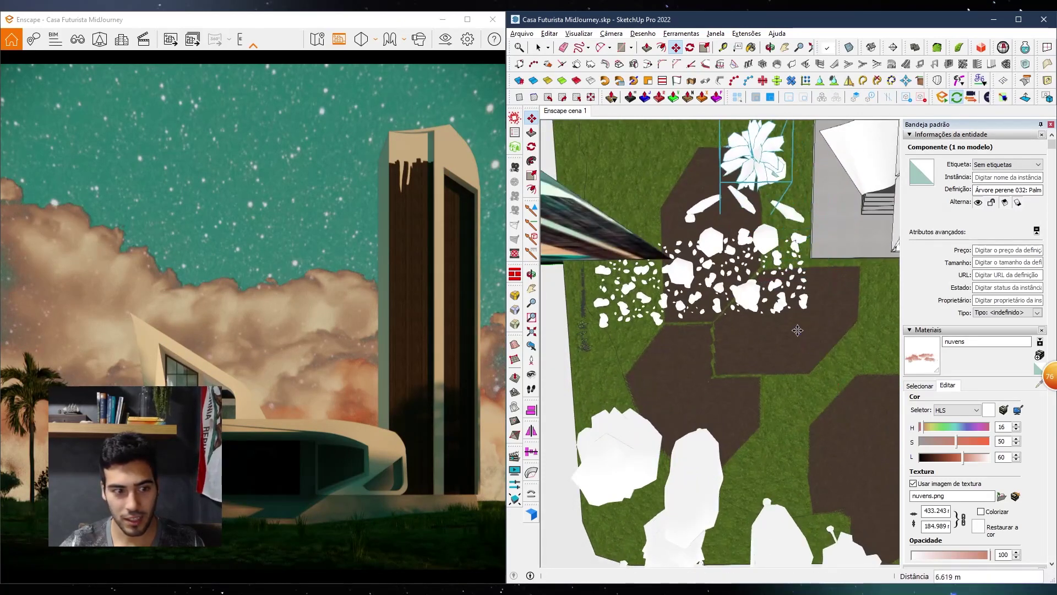
click(798, 331)
mouse_move(800, 347)
middle_down()
mouse_move(629, 249)
mouse_move(644, 276)
mouse_move(623, 237)
mouse_move(589, 254)
mouse_move(600, 246)
mouse_move(617, 263)
middle_up()
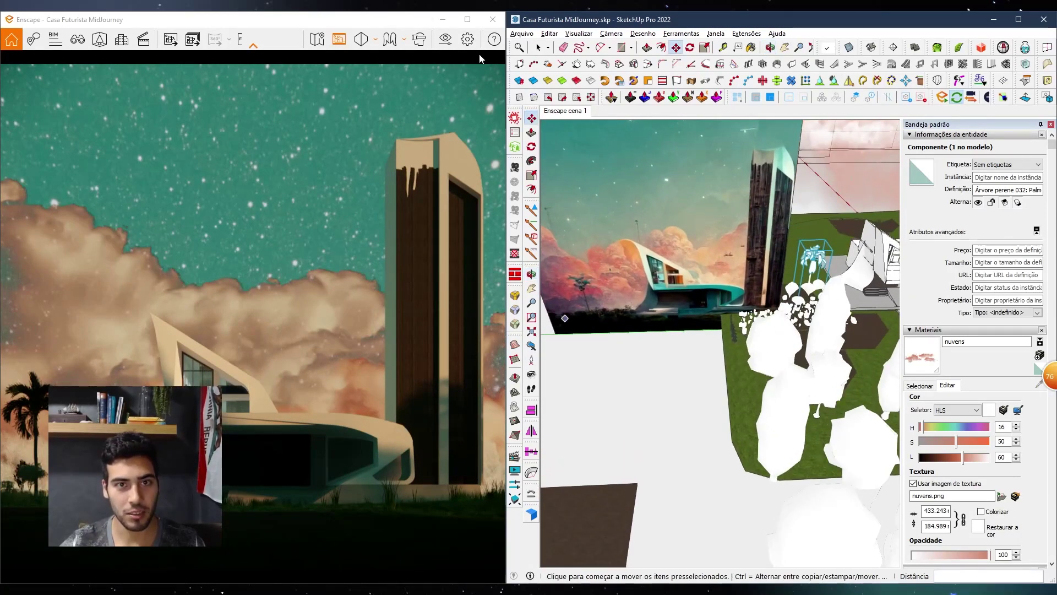
Save the current camera to the Enscape cena 1 view with the FOV 50mm NORMAL preset linked, then close view management
click(445, 40)
click(771, 304)
click(77, 39)
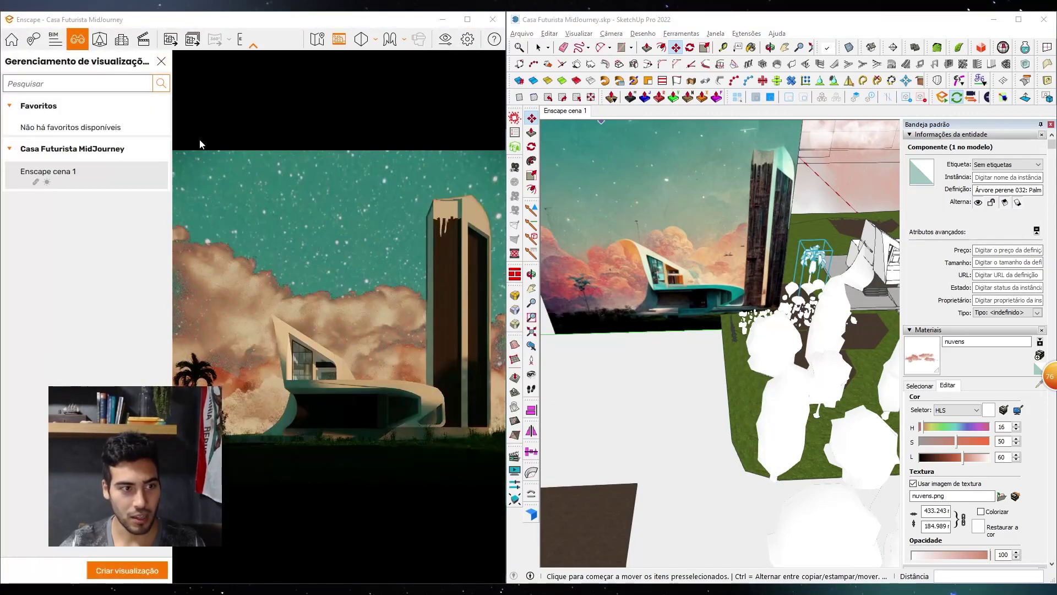
click(148, 181)
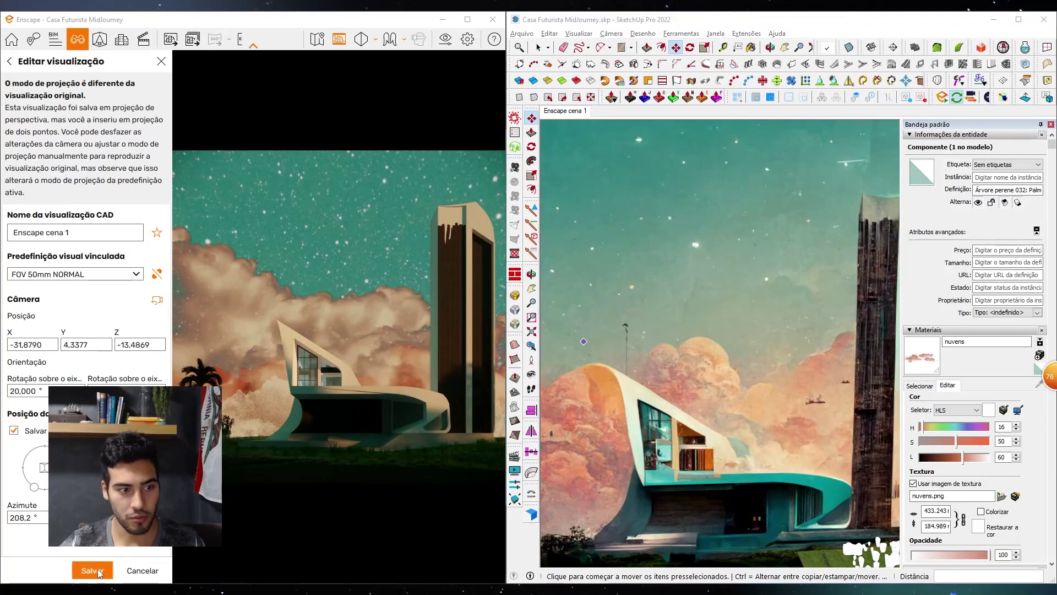
click(92, 570)
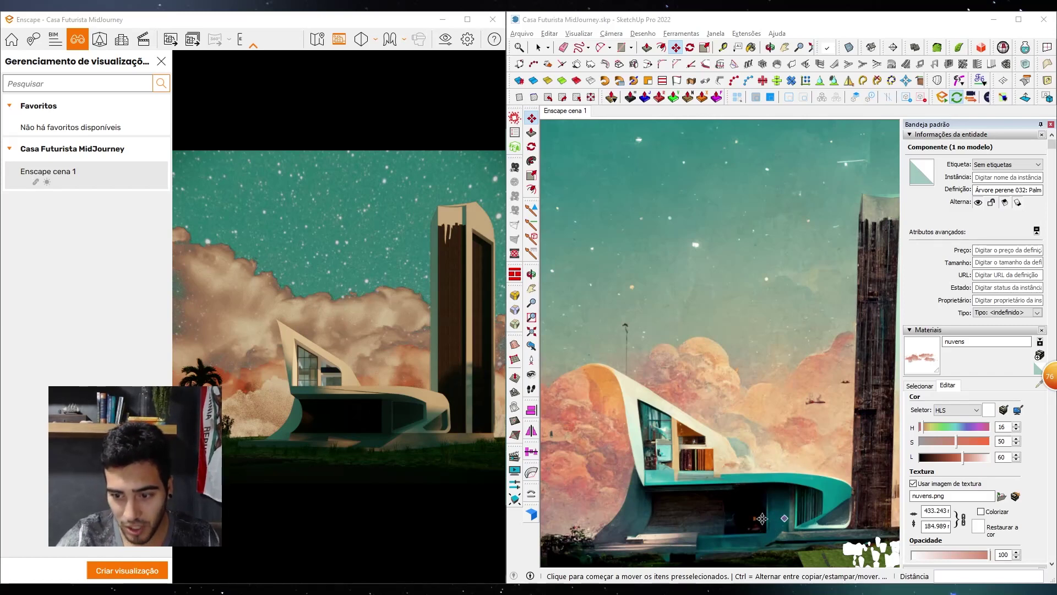
click(162, 62)
Deselect the palm and place an Enscape rectangular light on the terrace in front of the house's glazed opening
middle_drag(739, 377, 744, 443)
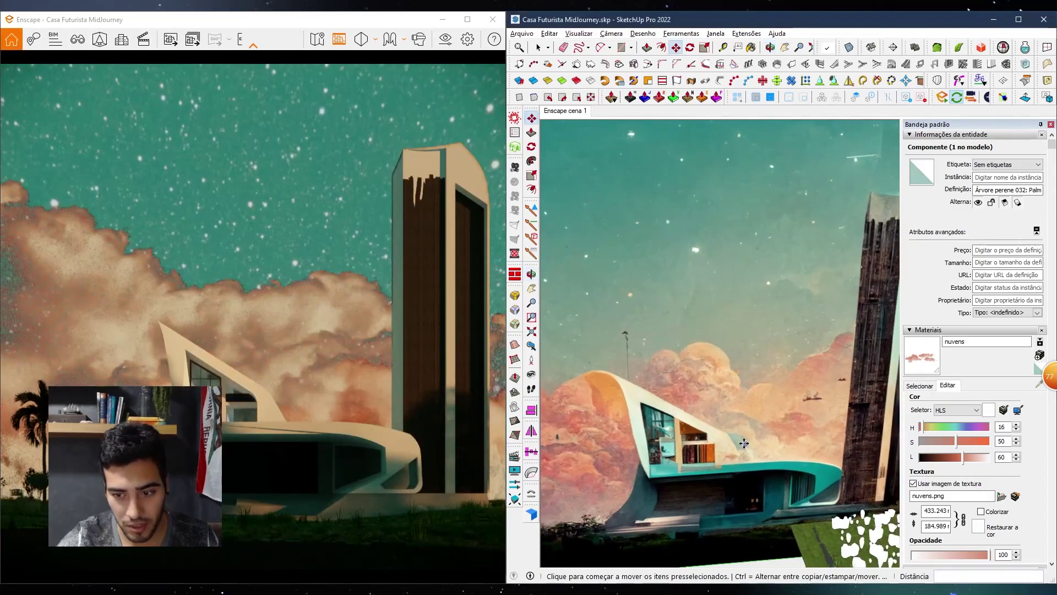
key(space)
scroll(723, 422, down, 8)
middle_drag(723, 422, 625, 435)
click(620, 440)
scroll(792, 340, up, 6)
mouse_move(785, 339)
shift+middle_down()
mouse_move(647, 340)
mouse_move(661, 322)
shift+middle_up()
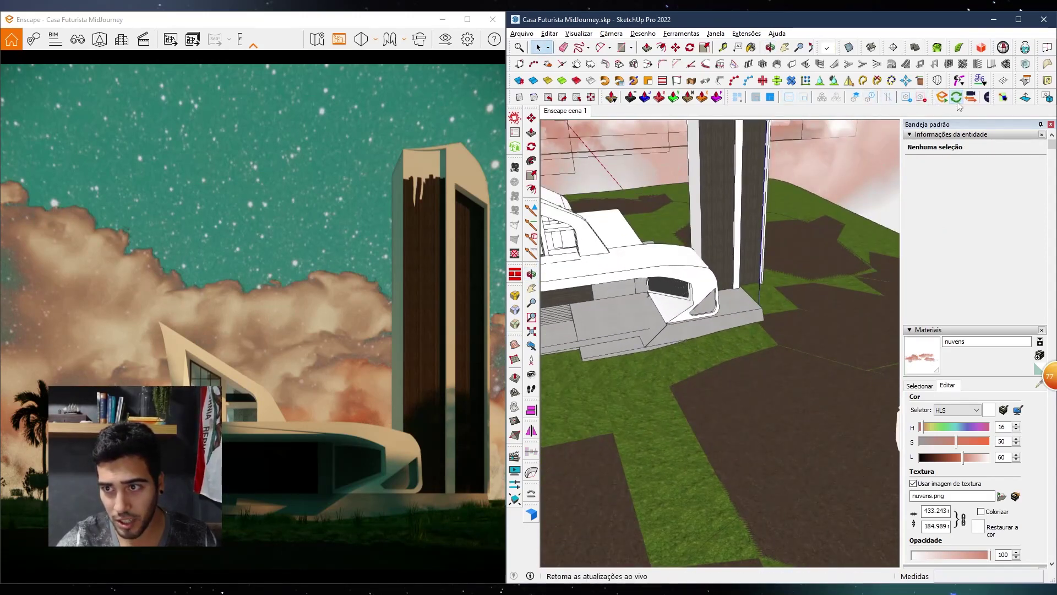
middle_drag(685, 324, 690, 306)
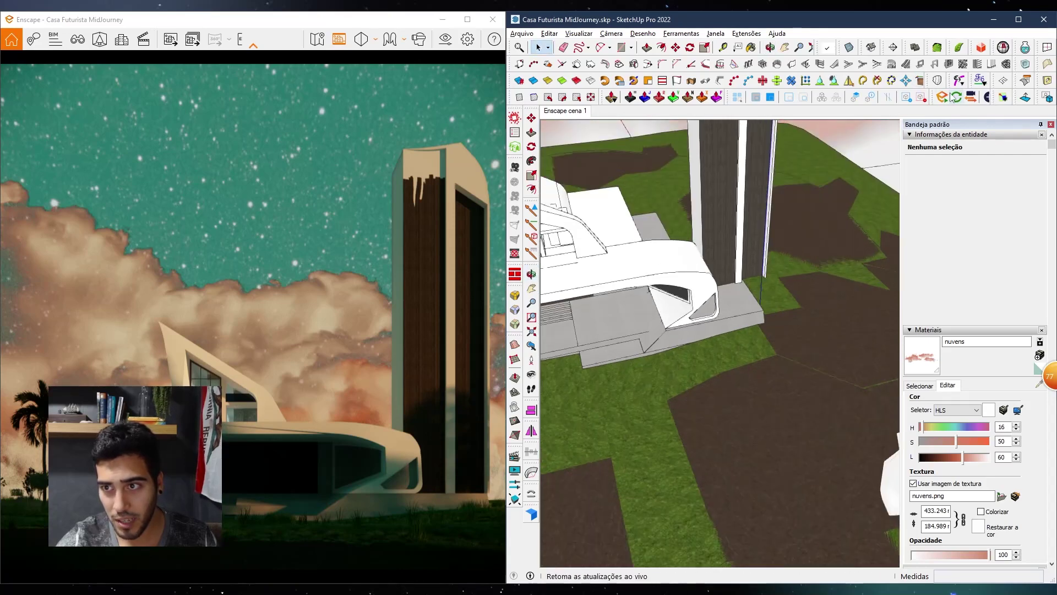
click(987, 98)
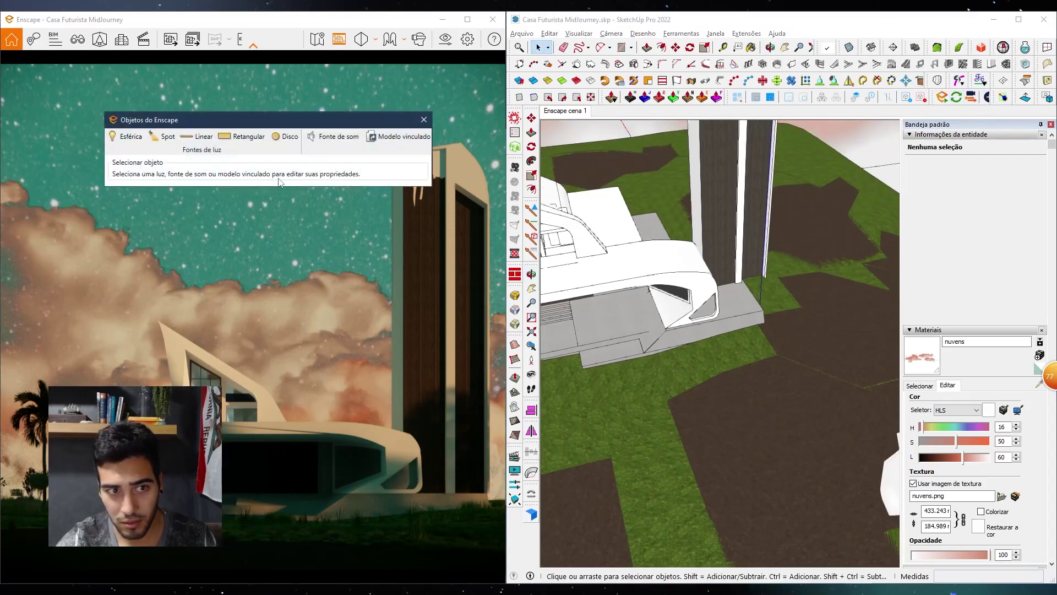
scroll(633, 322, up, 3)
click(616, 323)
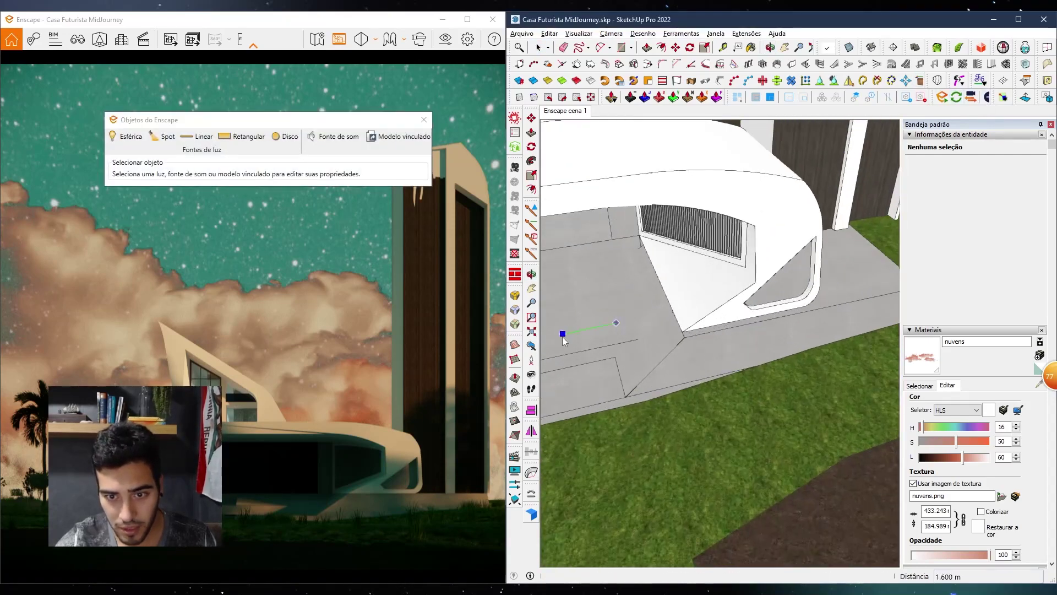
click(606, 267)
scroll(573, 341, up, 3)
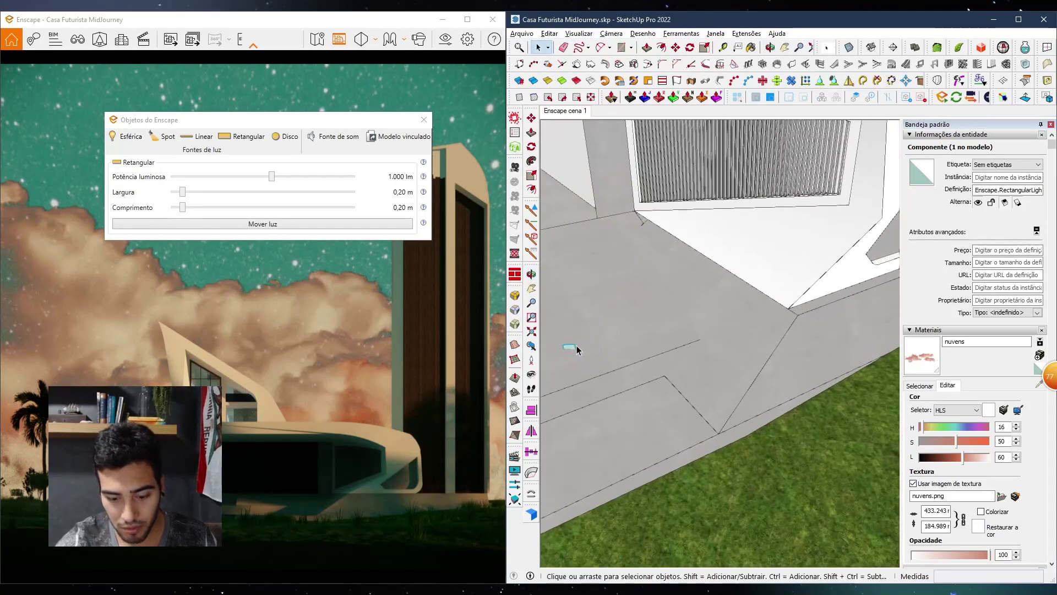
Stand the rectangular light upright and move it into the slatted window opening at the house's curved end
scroll(576, 347, up, 4)
key(m)
key(Escape)
scroll(732, 215, down, 8)
middle_drag(740, 237, 765, 295)
scroll(693, 198, up, 5)
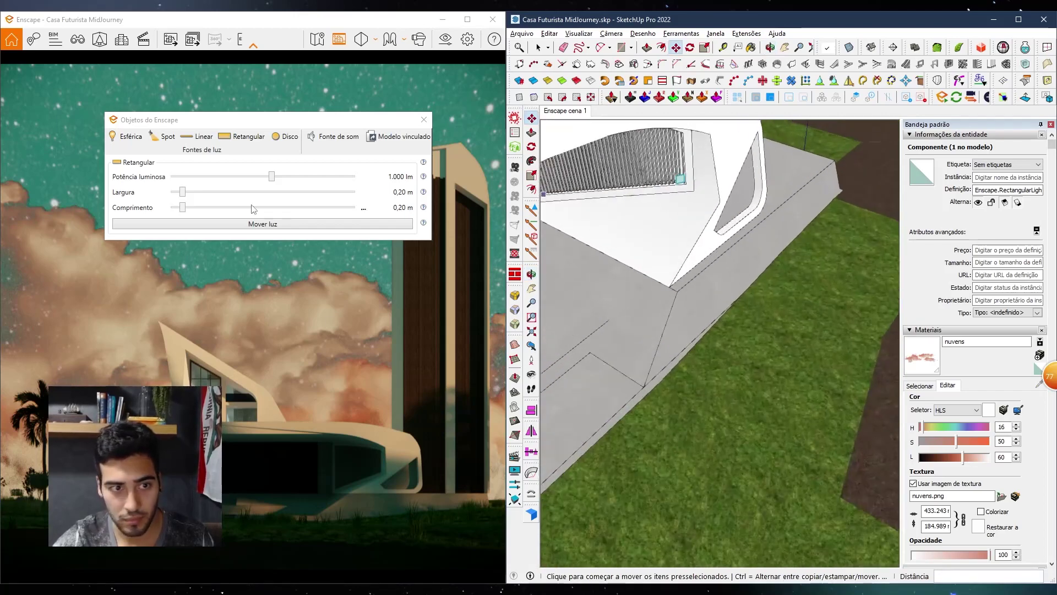
Set the rectangular light's width and length to 1 m
click(363, 193)
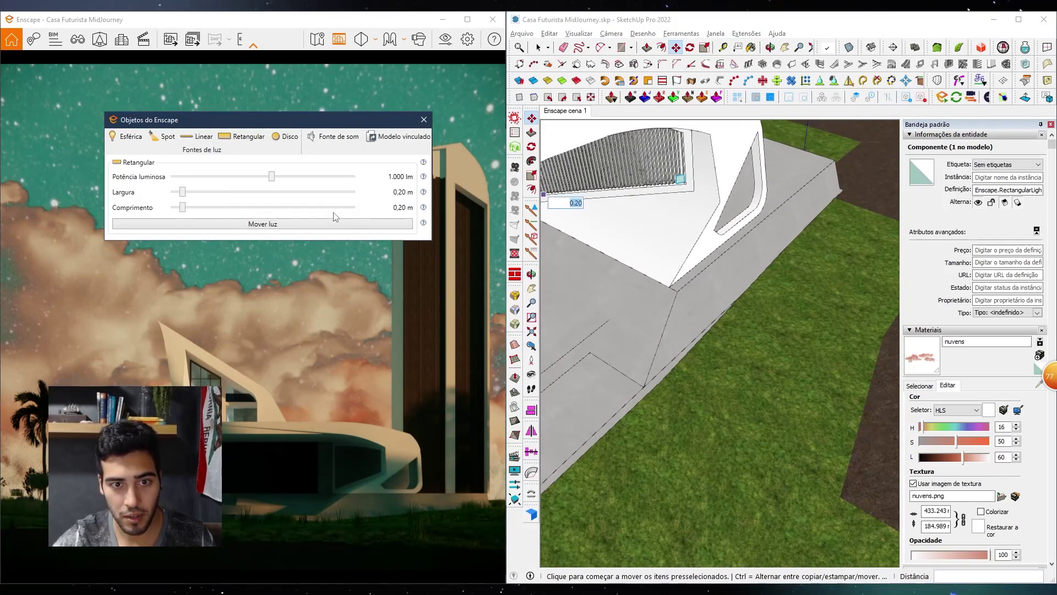
text(1)
key(Return)
scroll(647, 215, down, 4)
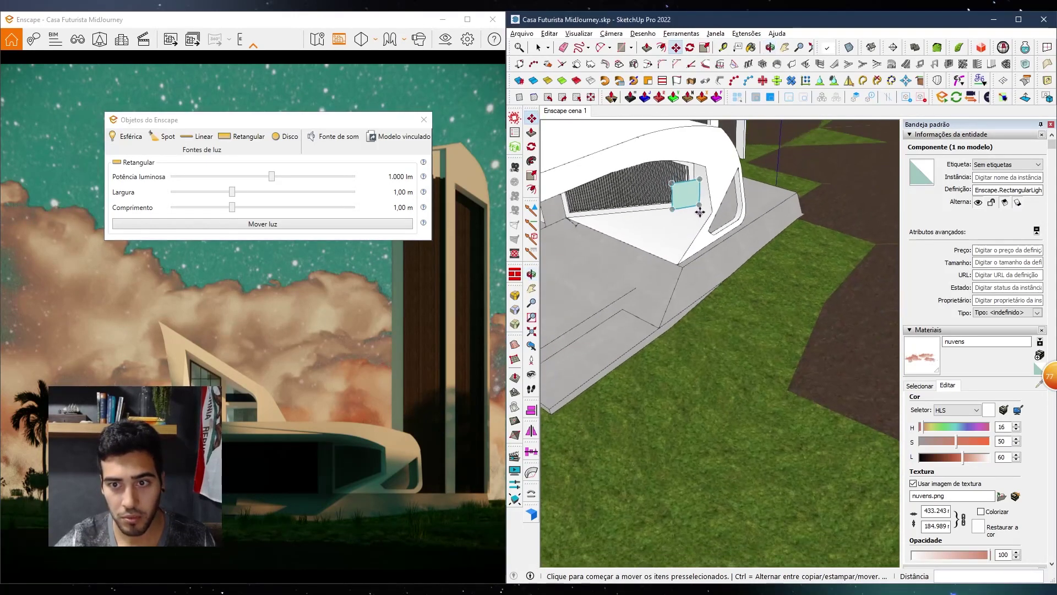
Copy the rectangular light onto the ground in front of the house and make a second copy 2 m from the first
middle_drag(653, 203, 671, 275)
click(671, 275)
click(848, 420)
middle_drag(847, 421, 675, 422)
scroll(712, 385, up, 5)
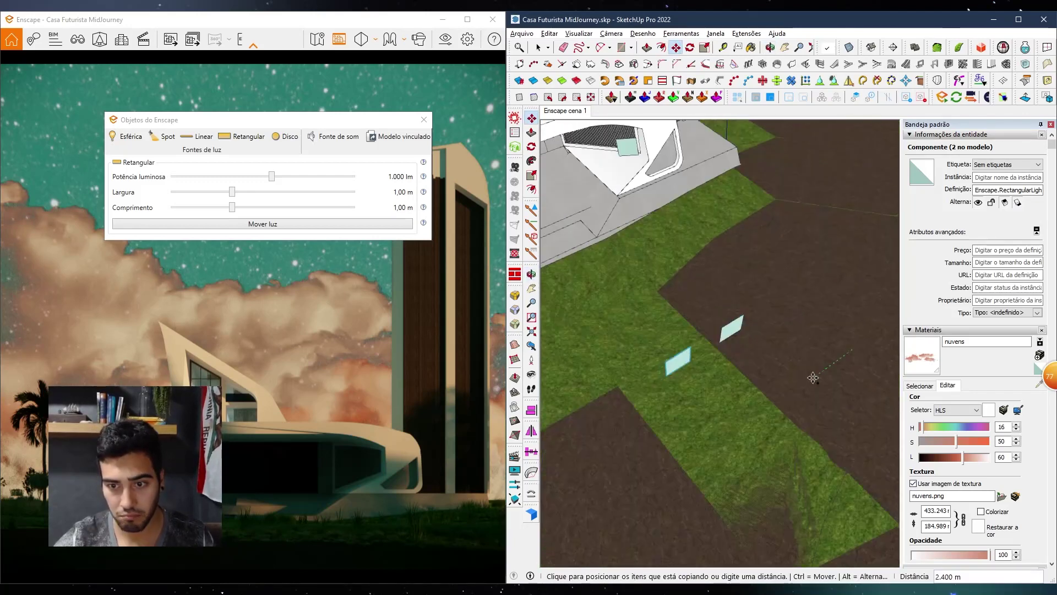
text(2)
key(Return)
Select both light copies on the ground in front of the house
scroll(817, 372, down, 5)
middle_drag(804, 391, 607, 213)
scroll(714, 245, up, 5)
key(space)
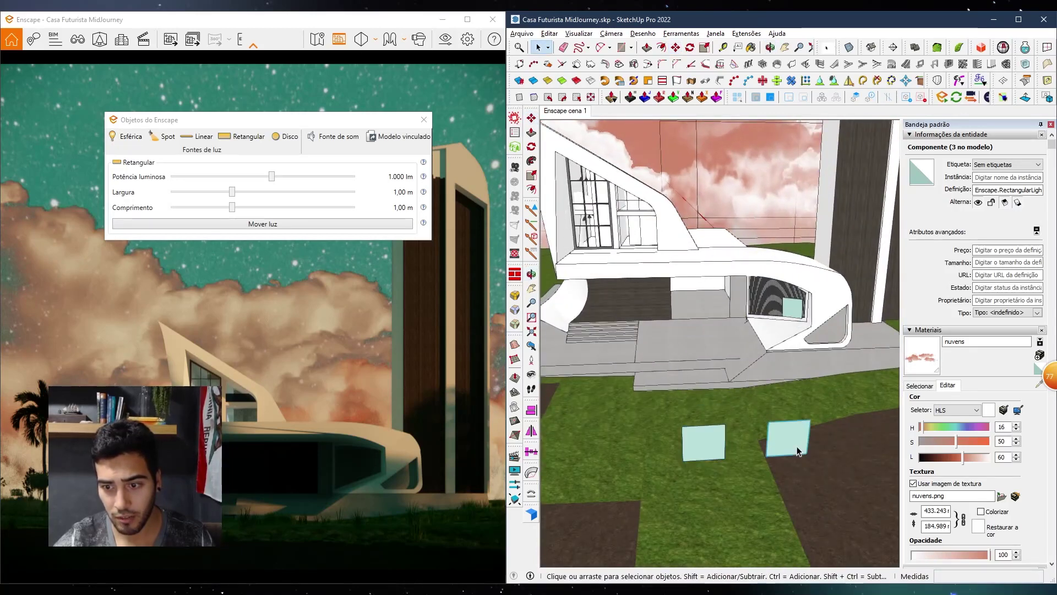
shift+click(688, 454)
key(m)
mouse_move(771, 438)
middle_down()
mouse_move(672, 329)
mouse_move(682, 311)
mouse_move(698, 337)
mouse_move(688, 354)
mouse_move(706, 379)
middle_up()
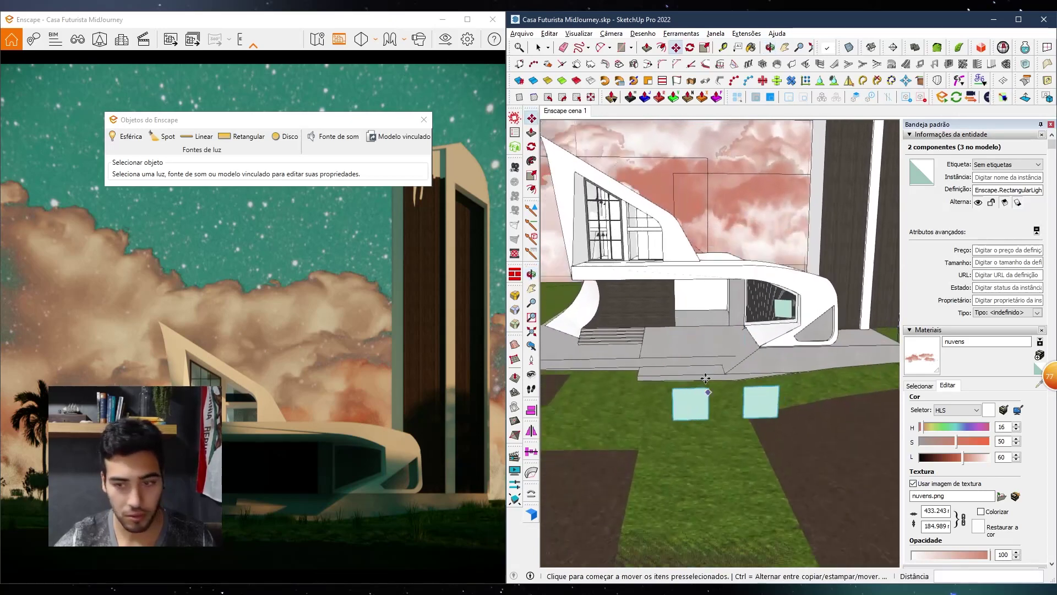
key(space)
Examine the ground-floor entrance and glazing in the reference image for the colours of the interior lighting
scroll(706, 378, down, 5)
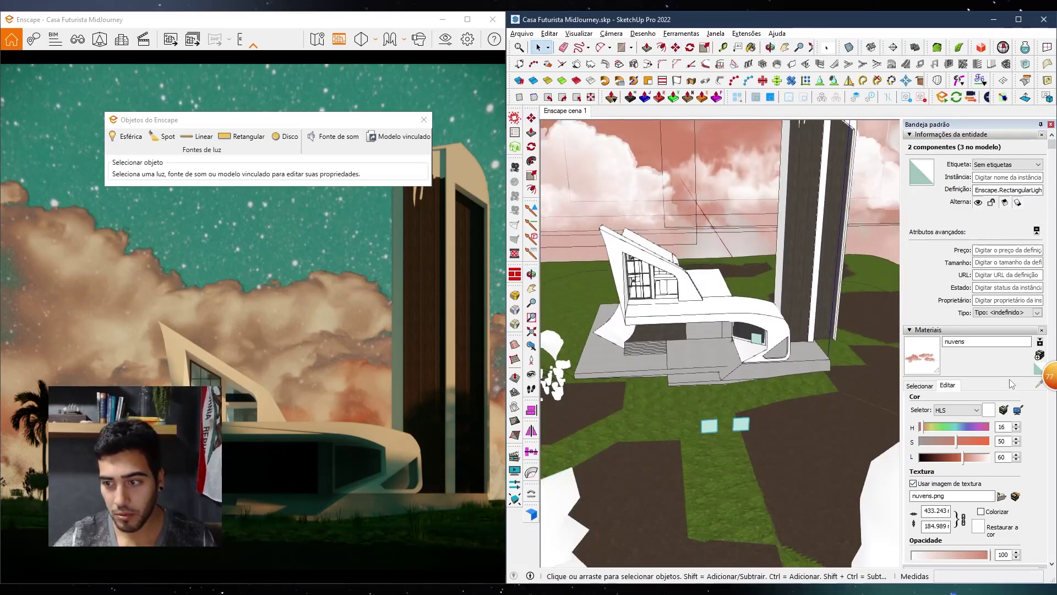
key(b)
mouse_move(644, 341)
middle_down()
mouse_move(732, 336)
mouse_move(741, 325)
middle_up()
scroll(741, 325, up, 3)
scroll(748, 325, up, 3)
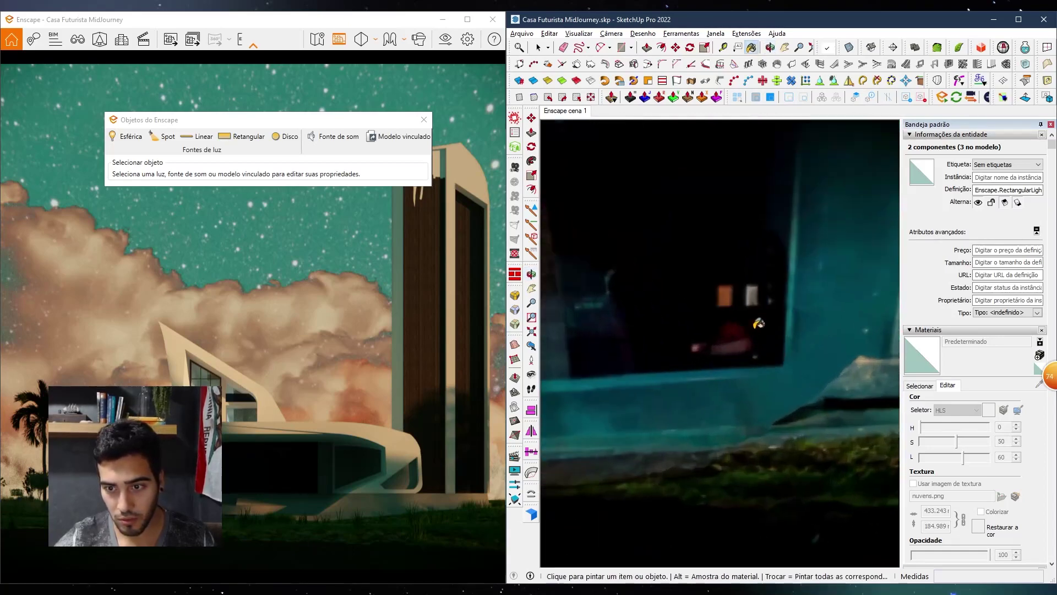
scroll(730, 320, down, 7)
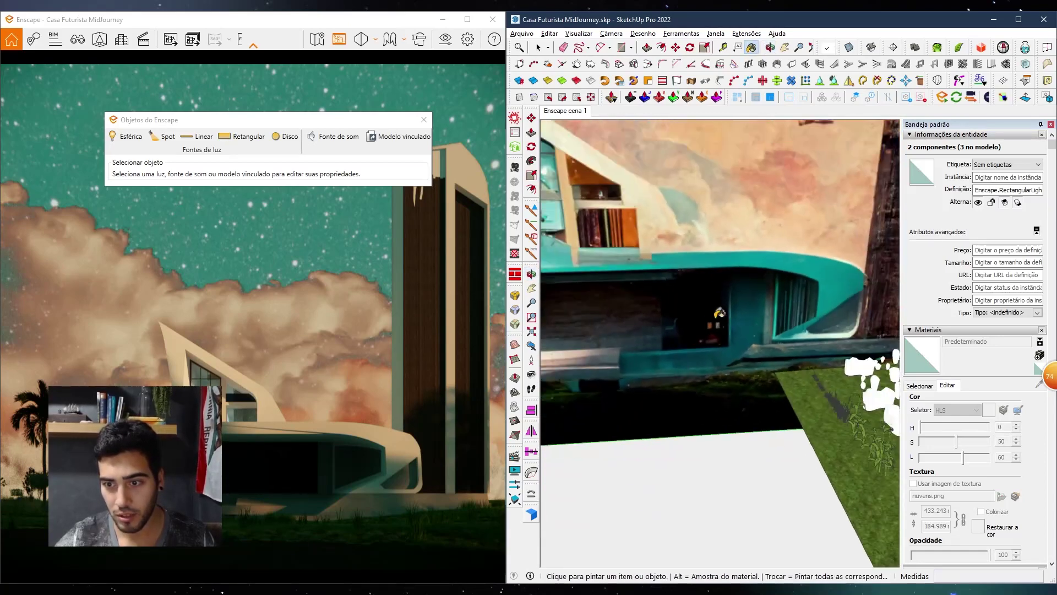
shift+middle_drag(730, 321, 613, 380)
scroll(613, 380, down, 4)
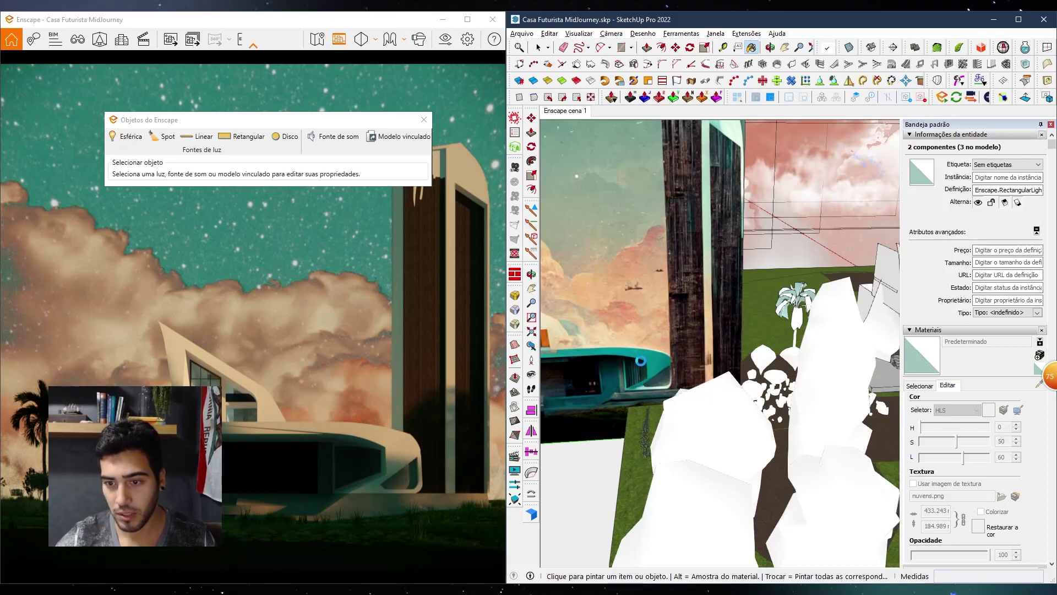
key(space)
mouse_move(639, 359)
middle_down()
mouse_move(761, 442)
mouse_move(548, 312)
middle_up()
middle_drag(699, 396, 602, 418)
scroll(694, 424, up, 2)
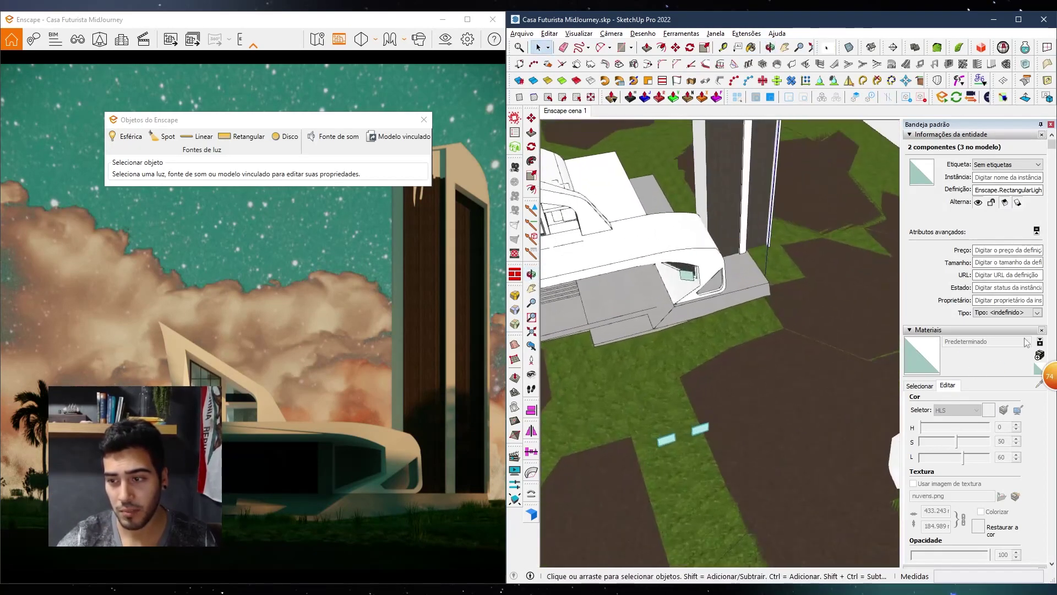
Create an orange material named ALANRANJADO with HLS 29, 100, 55 and apply it to the two selected light copies
click(1039, 355)
key(Return)
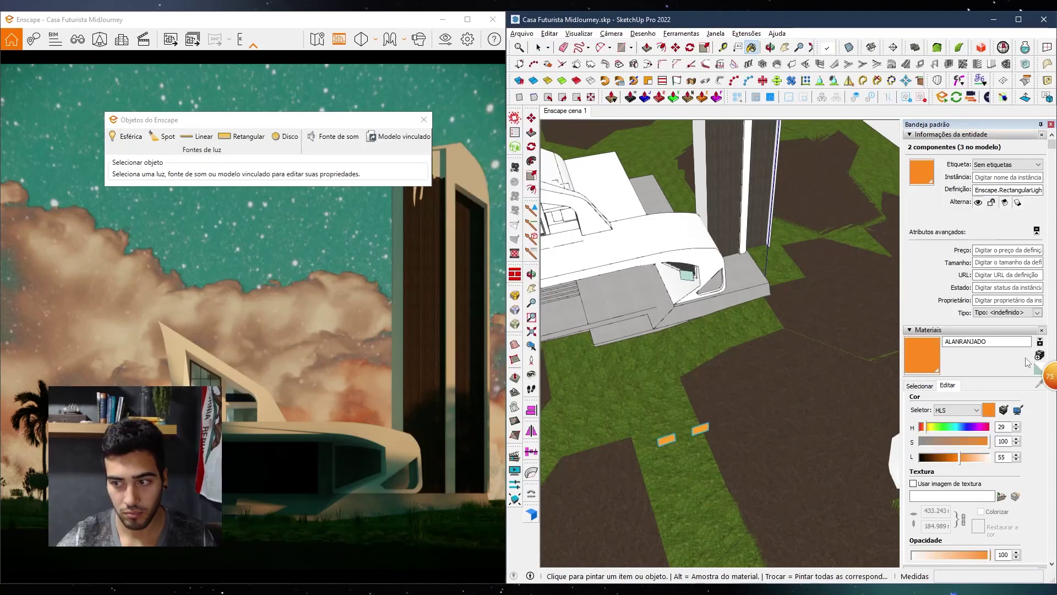
click(1040, 355)
click(542, 366)
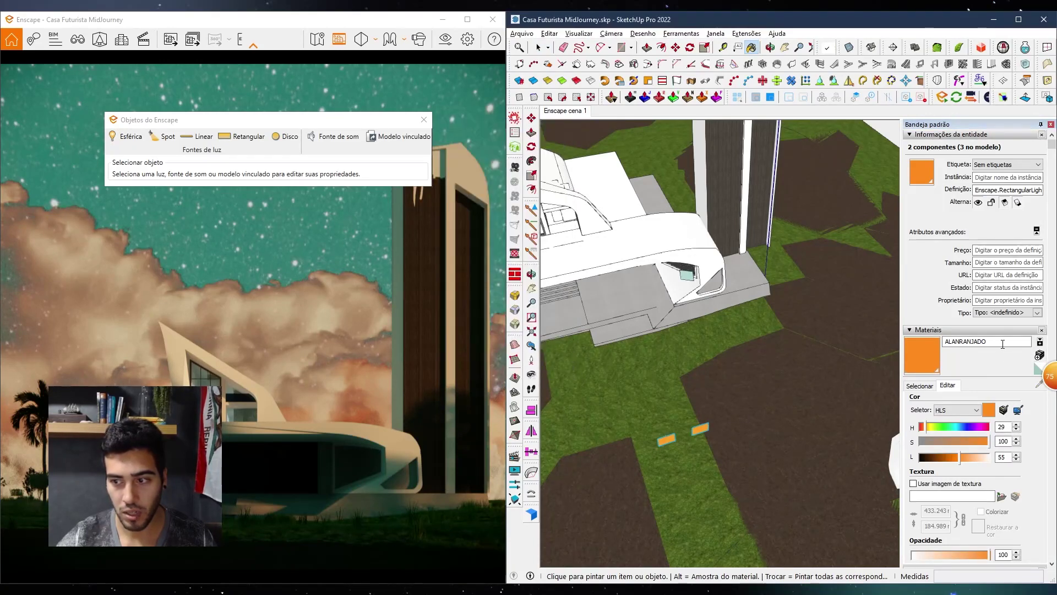
Restore the default material on the light copy closer to the tower
key(space)
click(699, 431)
scroll(699, 434, up, 2)
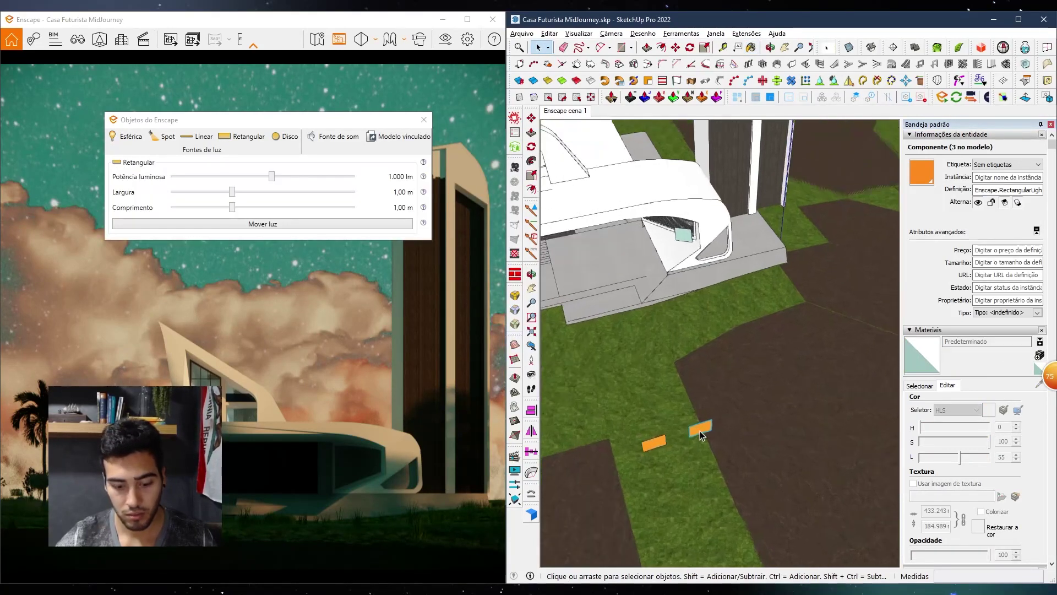
click(699, 429)
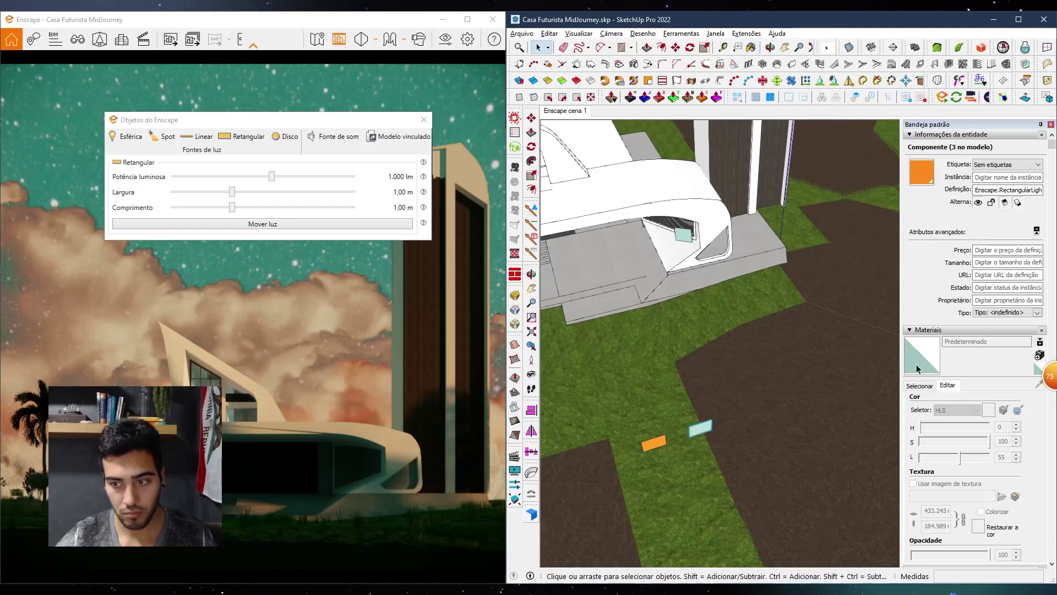
Create a blue material named AZUL with HLS 195, 100, 48, apply it to the light in the window opening, and clear the selection
click(1039, 355)
drag(502, 247, 476, 248)
drag(477, 217, 481, 219)
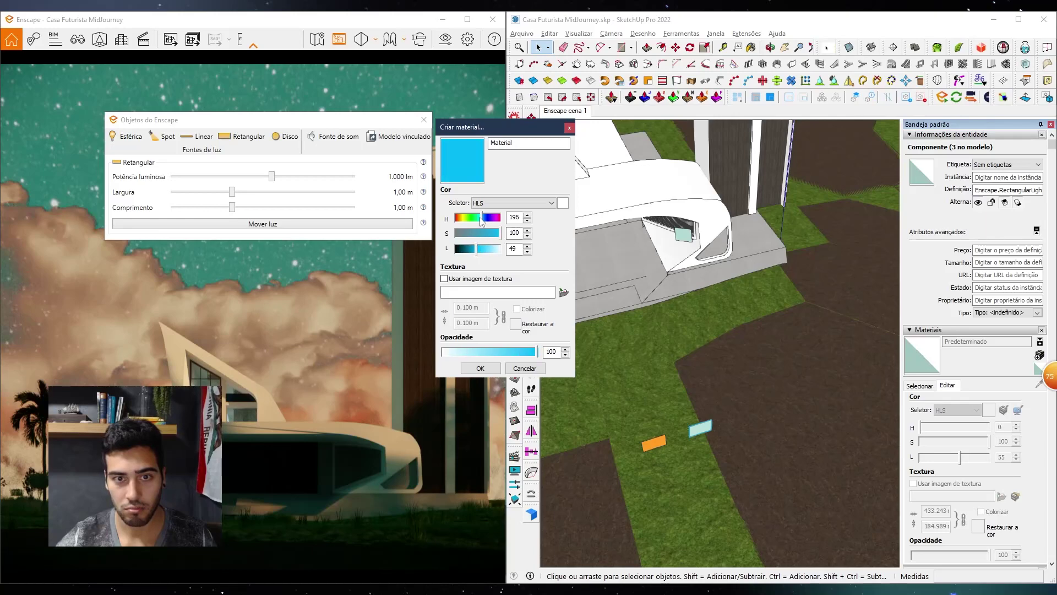
click(480, 368)
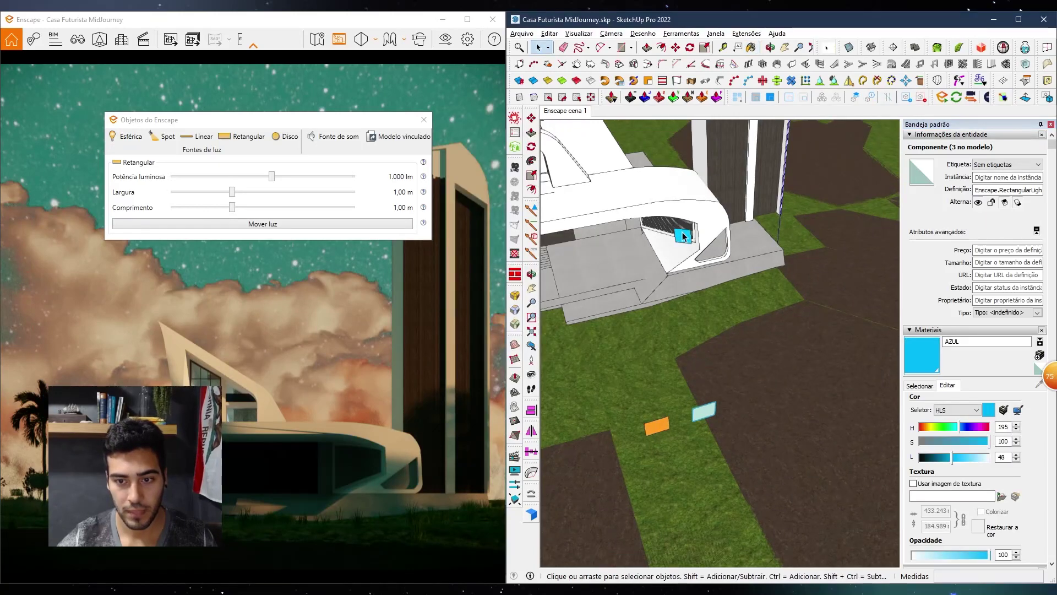
scroll(710, 266, down, 5)
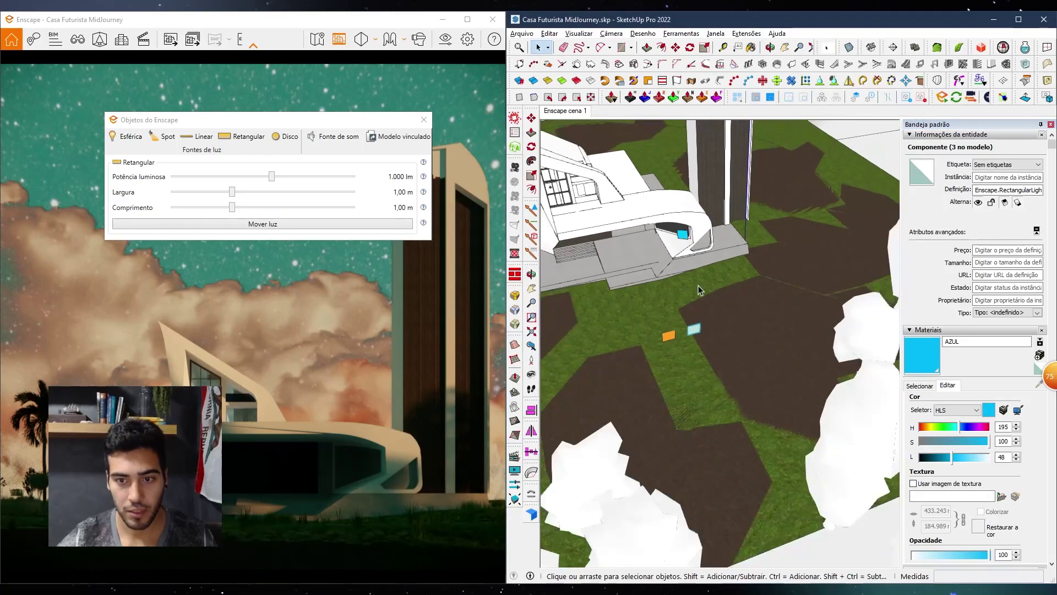
scroll(710, 266, down, 3)
key(Escape)
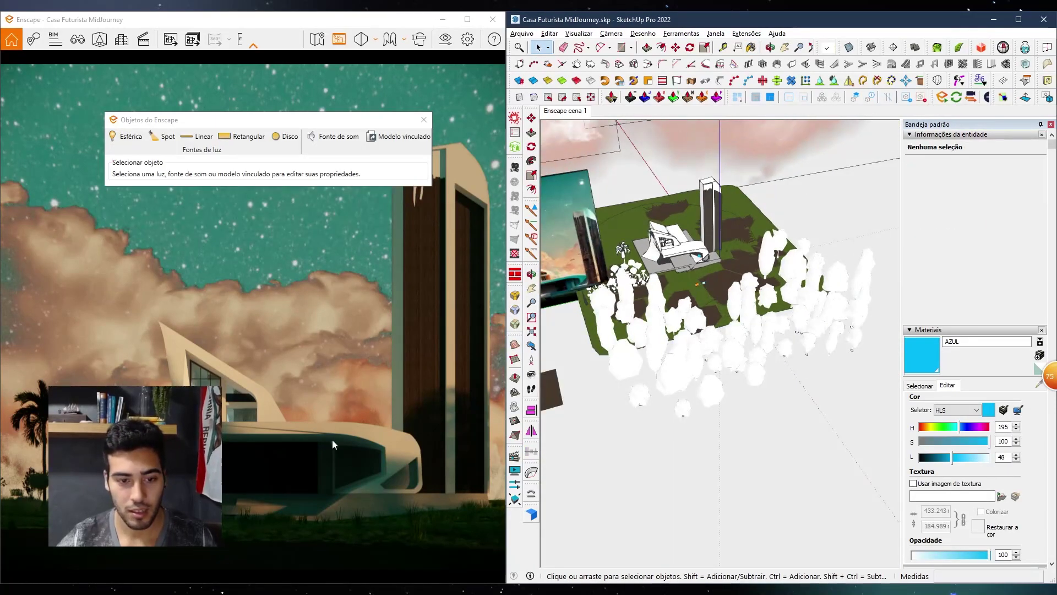
scroll(699, 286, up, 5)
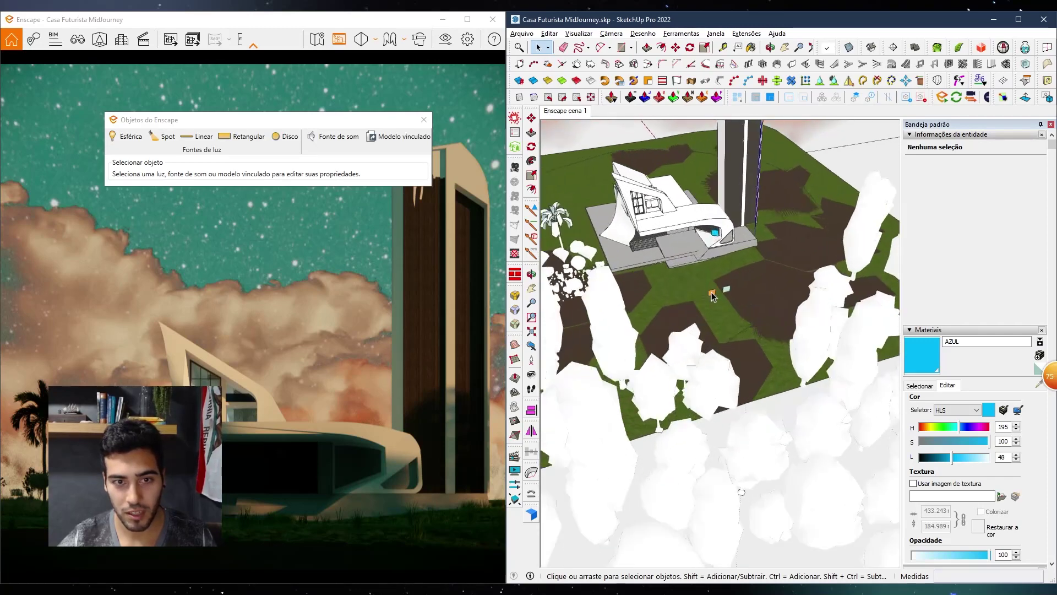
Set the luminous power of the orange rectangular light outside the house to 22.943 lm
click(712, 292)
drag(271, 180, 311, 180)
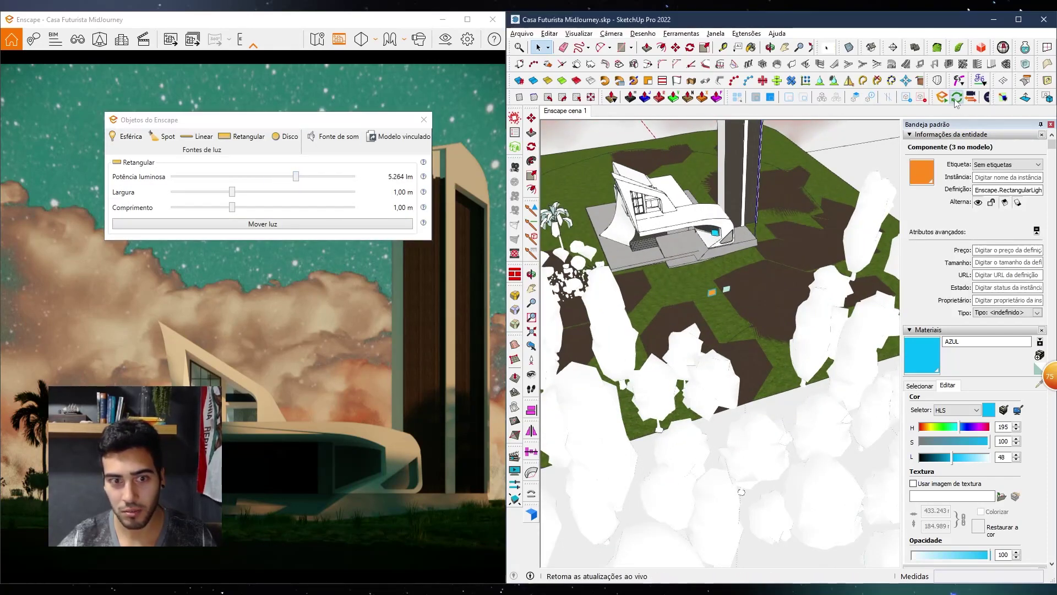
drag(296, 177, 312, 185)
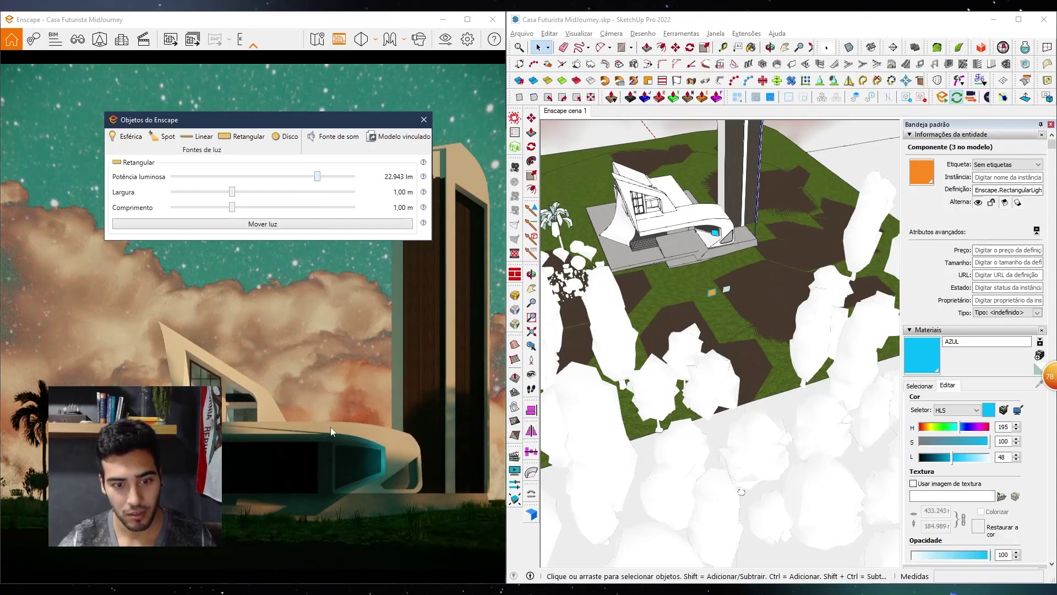
Explode the orange and default-material light copies in front of the house and group their geometry together
scroll(703, 307, up, 5)
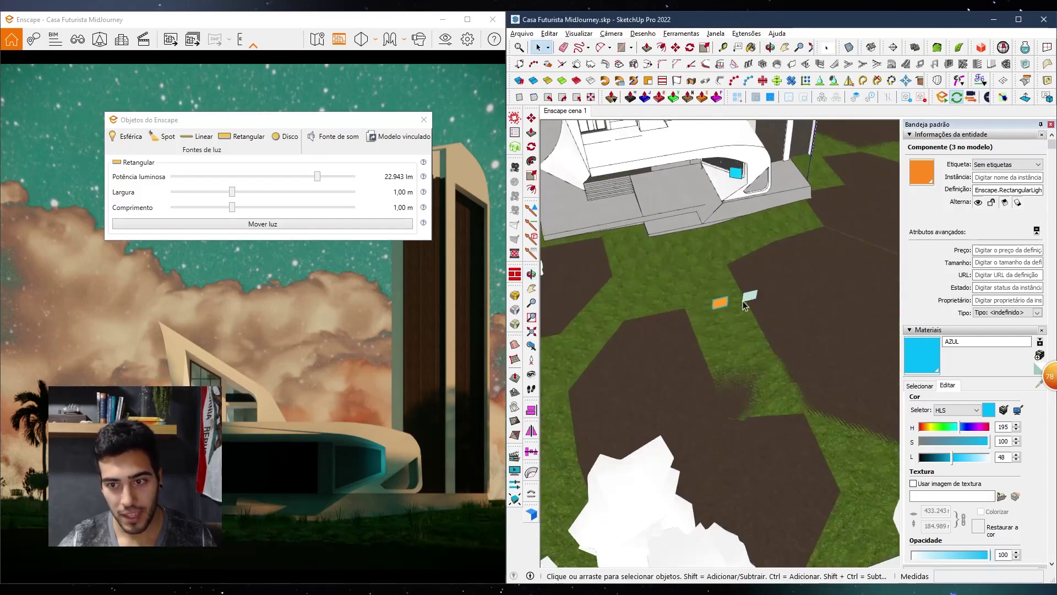
scroll(721, 308, up, 2)
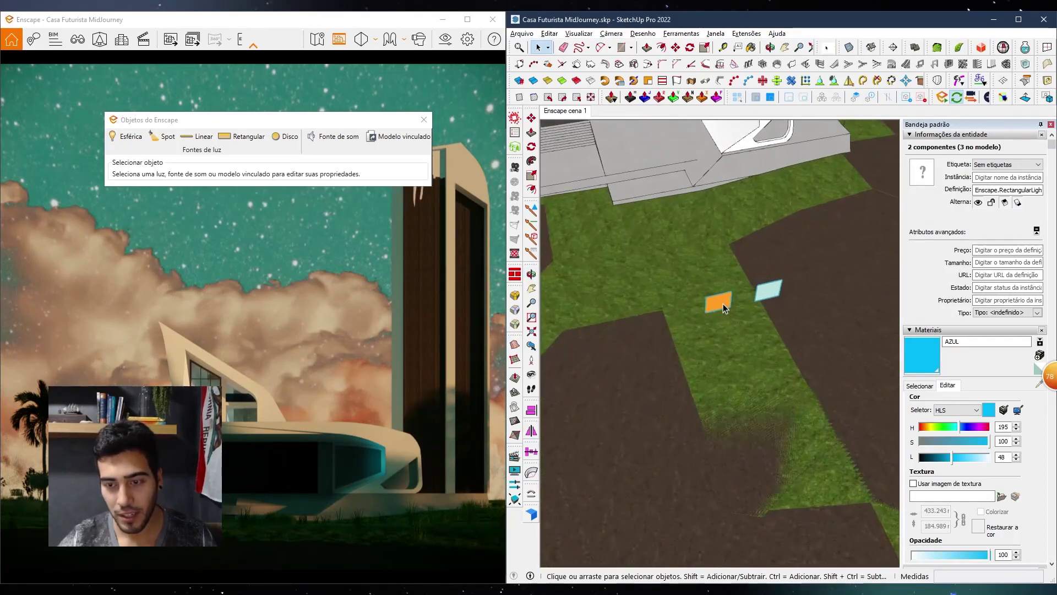
middle_drag(723, 309, 699, 315)
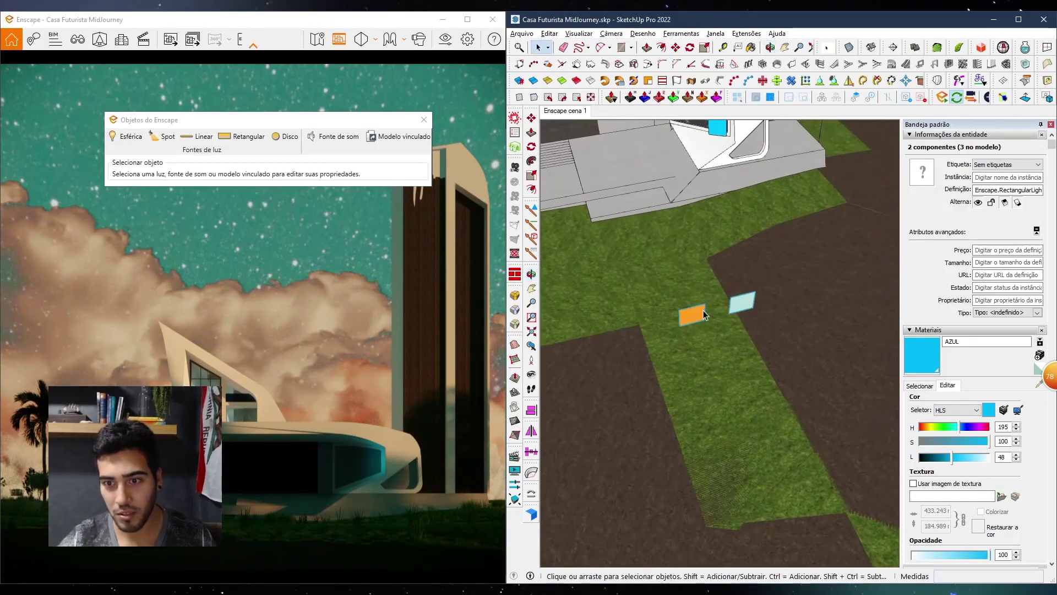
right_click(699, 315)
click(755, 226)
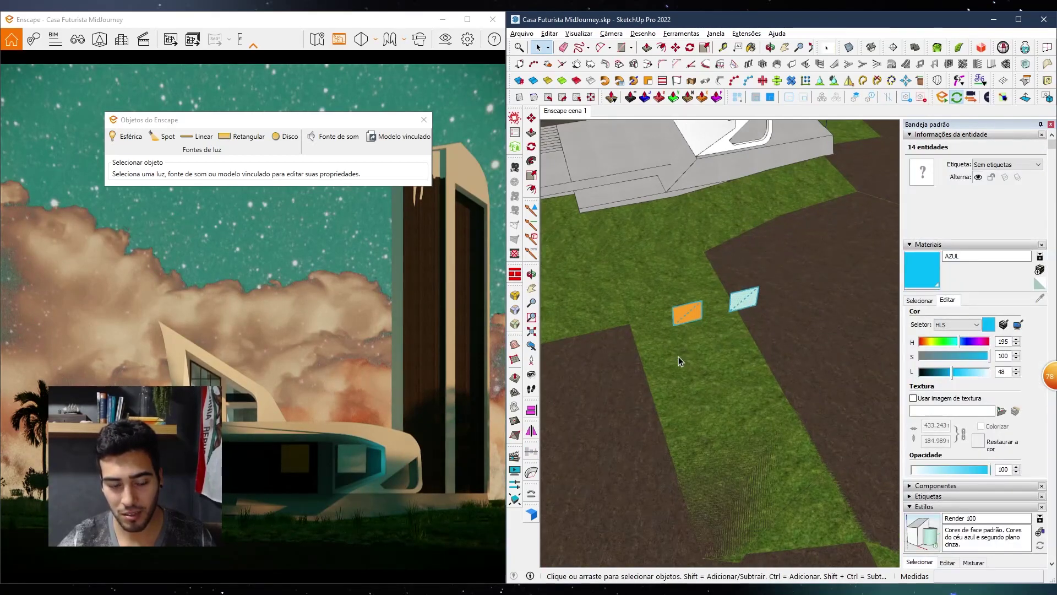
middle_drag(677, 342, 735, 310)
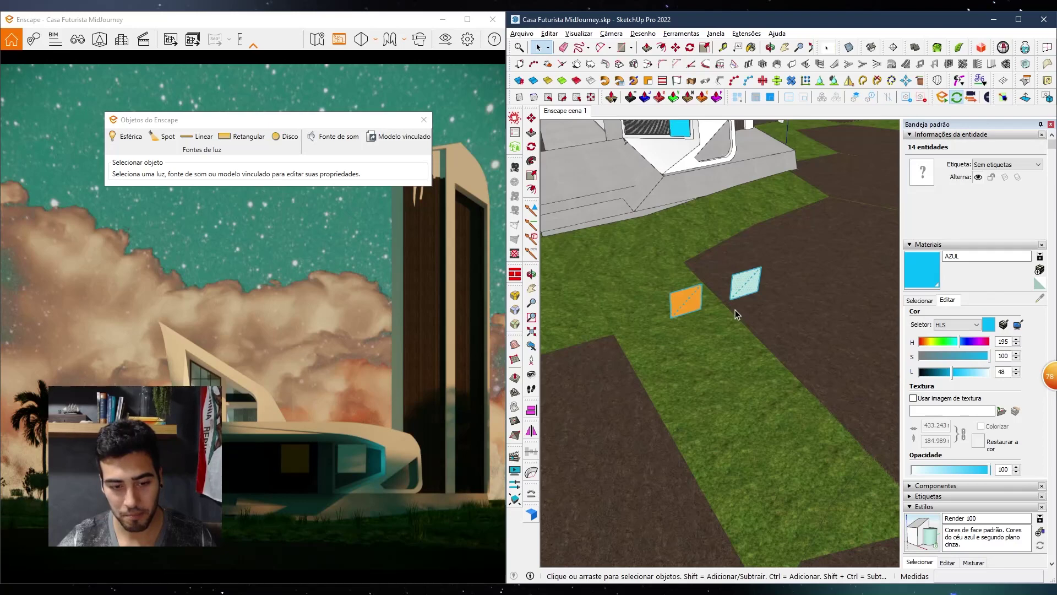
key(ctrl+g)
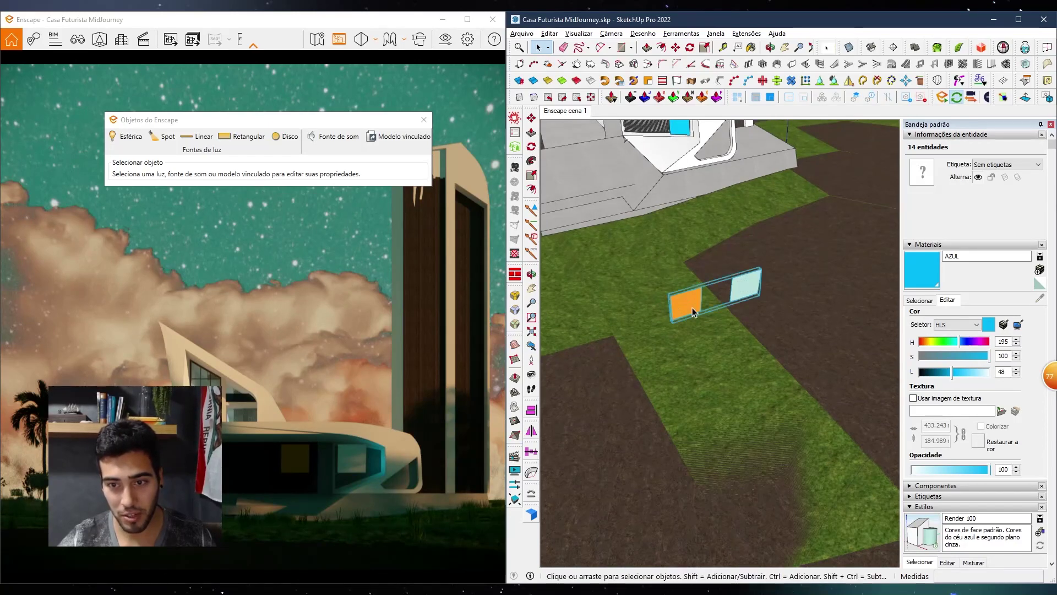
Sample the orange material from the grouped panels and rename it ALANRANJADO EMISSIVE
key(b)
alt+click(698, 298)
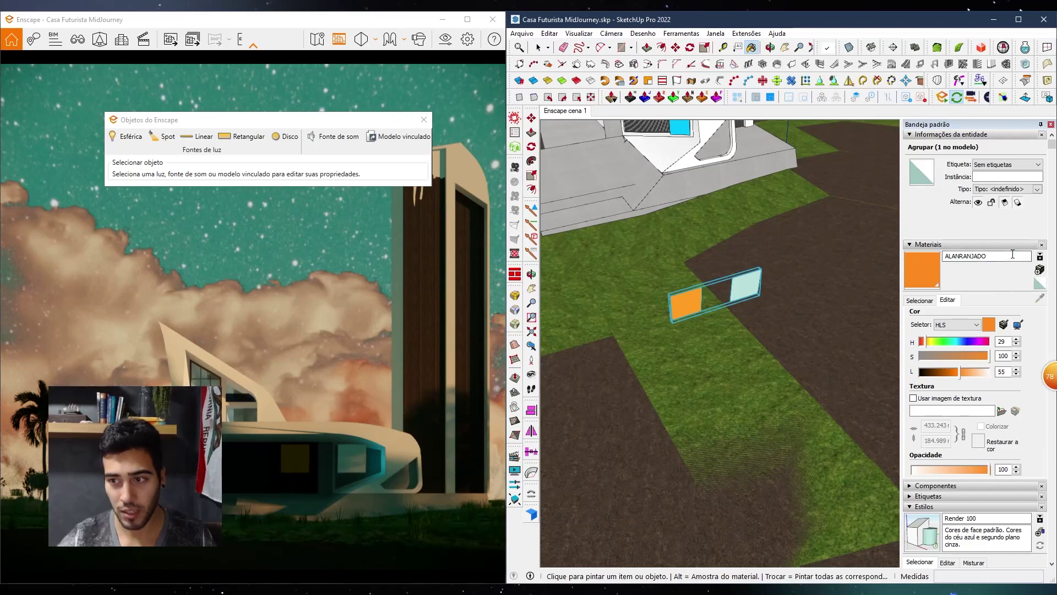
click(1013, 253)
text(EMI)
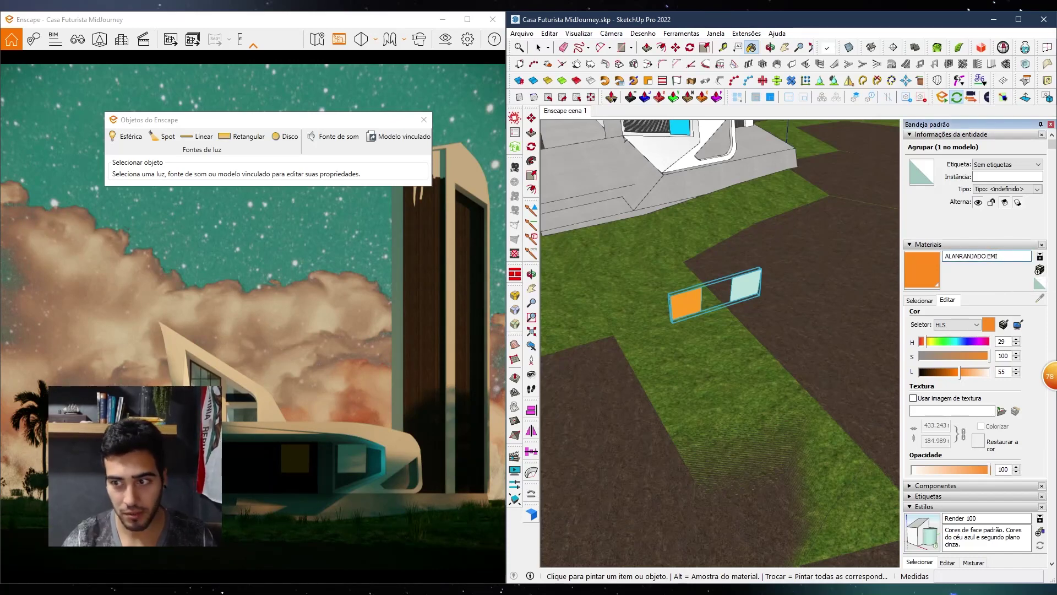
text(SSIVE)
key(Return)
key(space)
Create a new white material named EMSSIVE, starting from the default material, with HLS 0, 0, 100
click(1039, 284)
click(1040, 270)
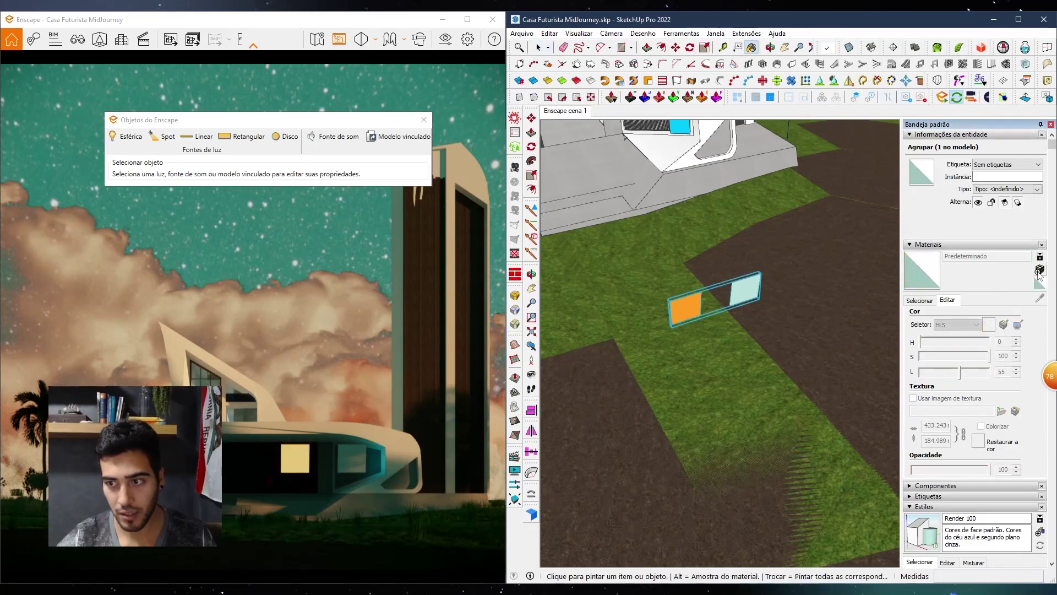
text(EMSSIVE)
key(Return)
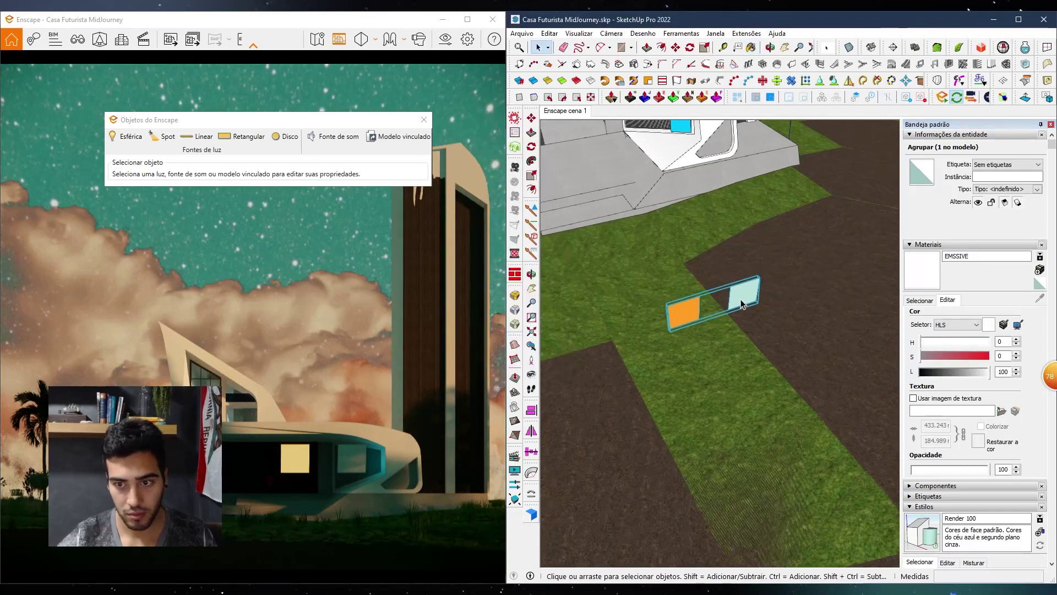
key(Return)
Paint the uncoloured panel inside the group with the EMSSIVE material and clear the selection
click(741, 295)
key(space)
double_click(684, 309)
key(b)
mouse_move(744, 303)
middle_down()
mouse_move(685, 308)
mouse_move(672, 323)
mouse_move(573, 286)
mouse_move(530, 332)
middle_up()
click(684, 308)
key(space)
key(Escape)
key(space)
scroll(719, 345, down, 3)
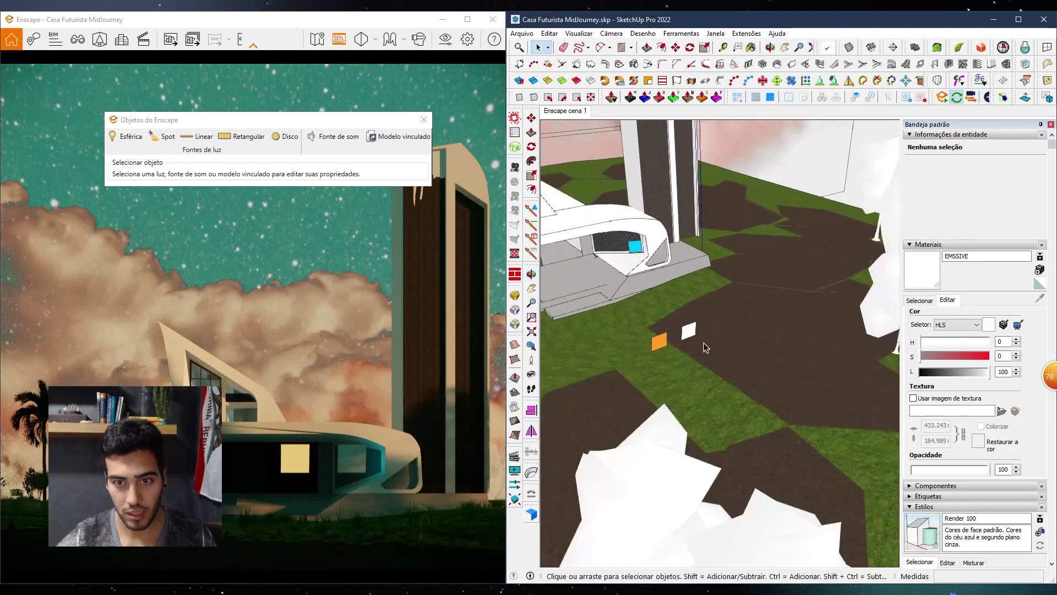
Move the group of orange and white panels from the lawn into the ground-floor interior of the house
click(669, 344)
middle_drag(669, 344, 700, 444)
key(m)
click(700, 444)
click(611, 304)
scroll(655, 298, up, 6)
click(739, 325)
middle_drag(658, 318, 826, 255)
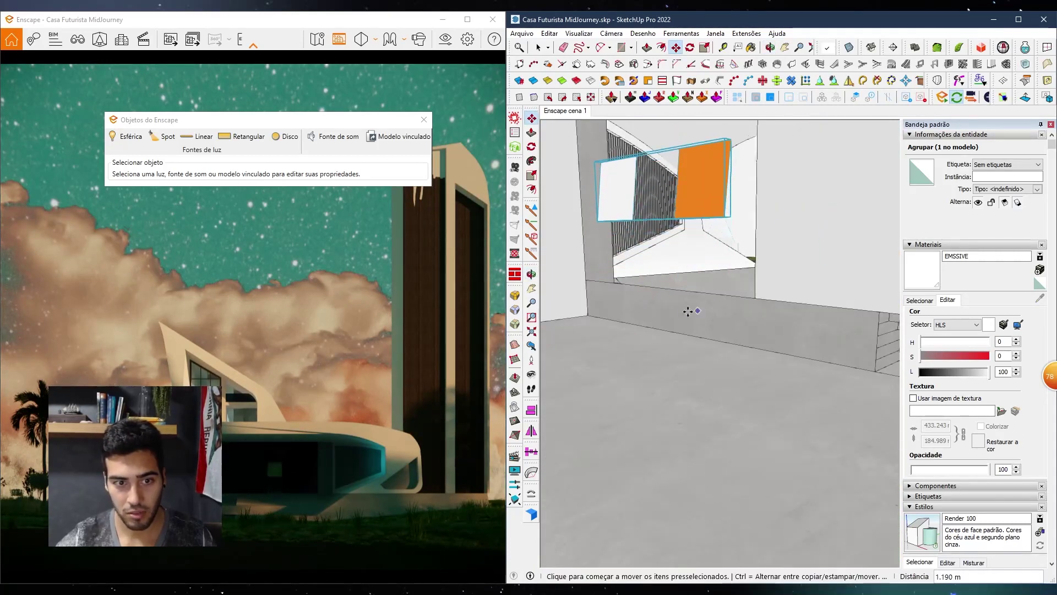
key(space)
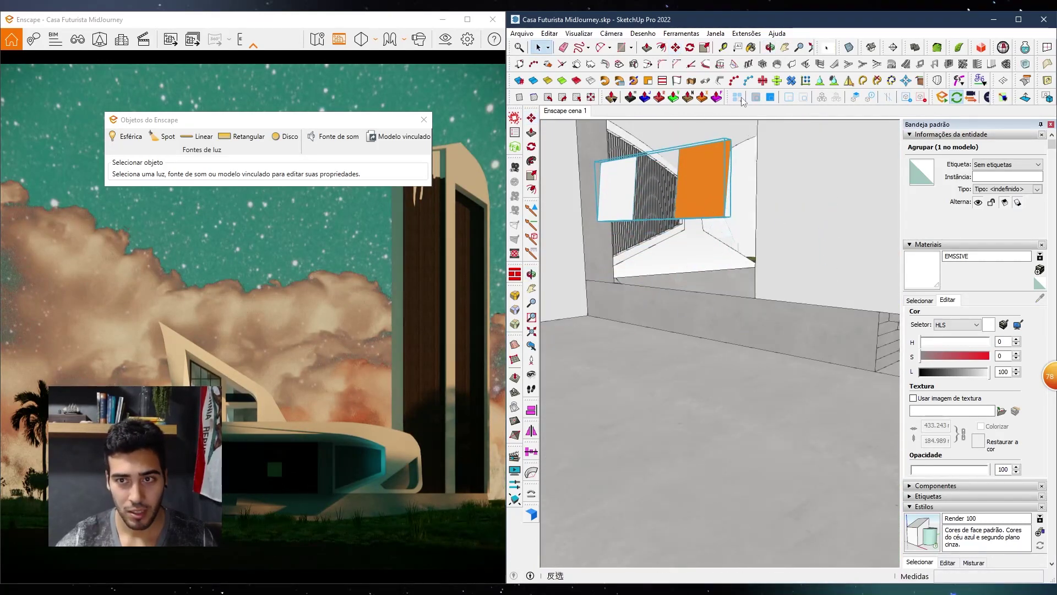
mouse_move(583, 248)
middle_down()
mouse_move(604, 259)
mouse_move(714, 217)
middle_up()
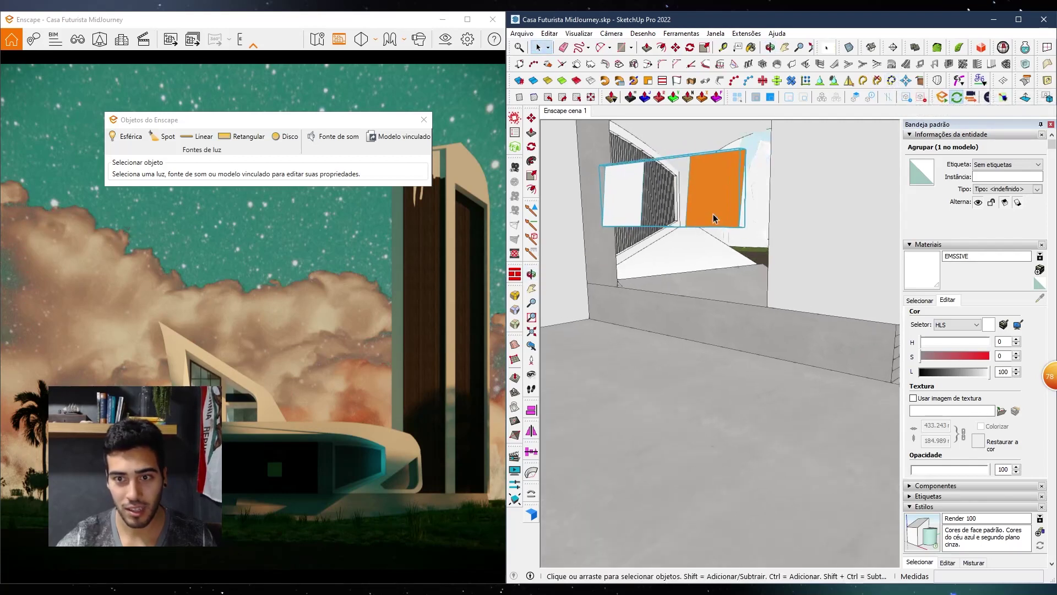
Set the luminance of ALANRANJADO EMISSIVE to 10.914 cd/m² in the Enscape material editor
key(b)
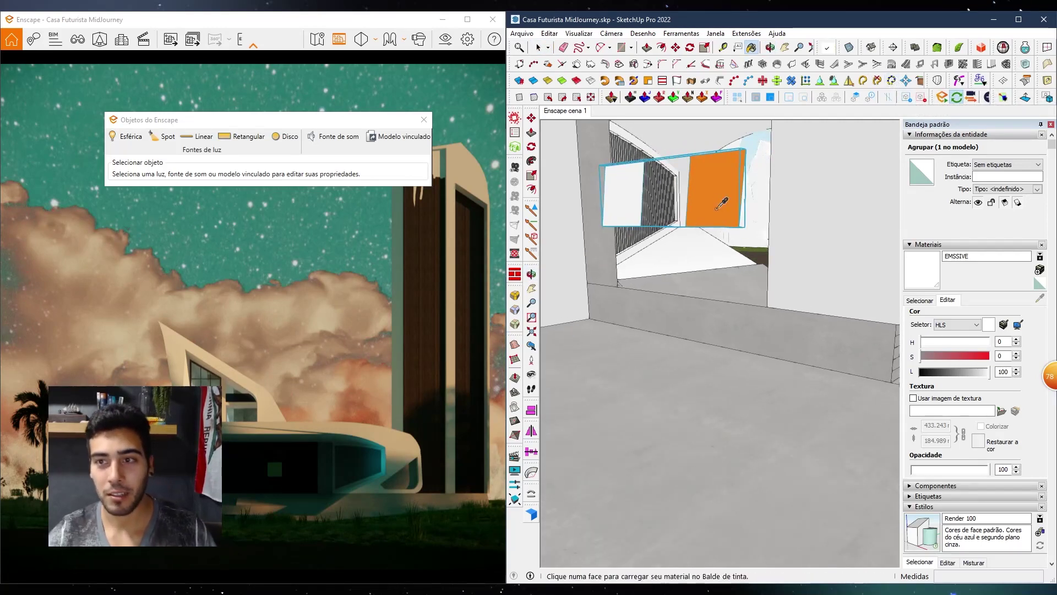
alt+click(722, 202)
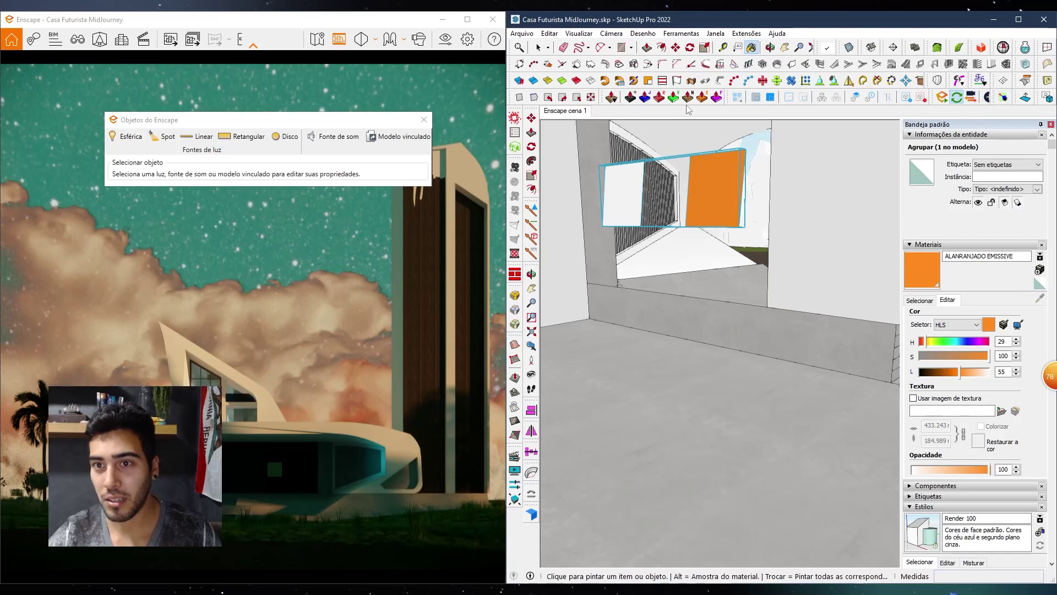
drag(506, 127, 386, 127)
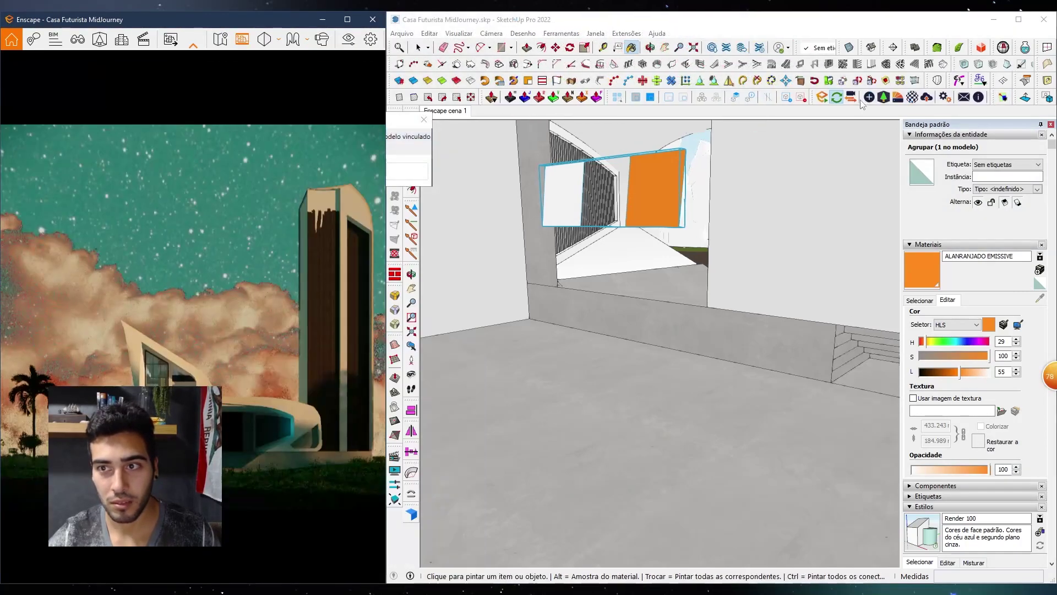
click(912, 98)
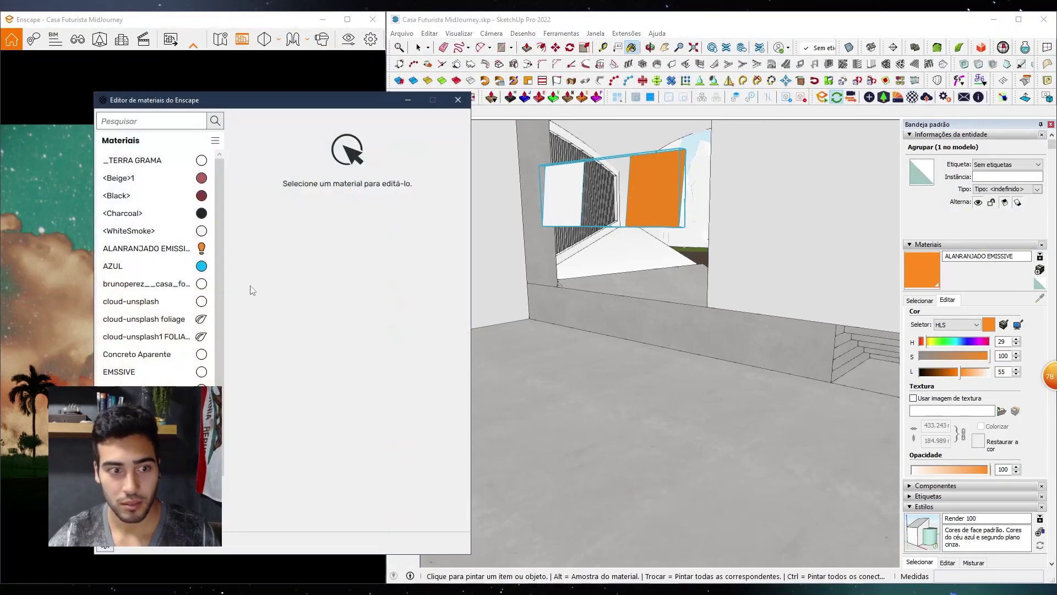
drag(356, 105, 662, 109)
drag(701, 184, 744, 187)
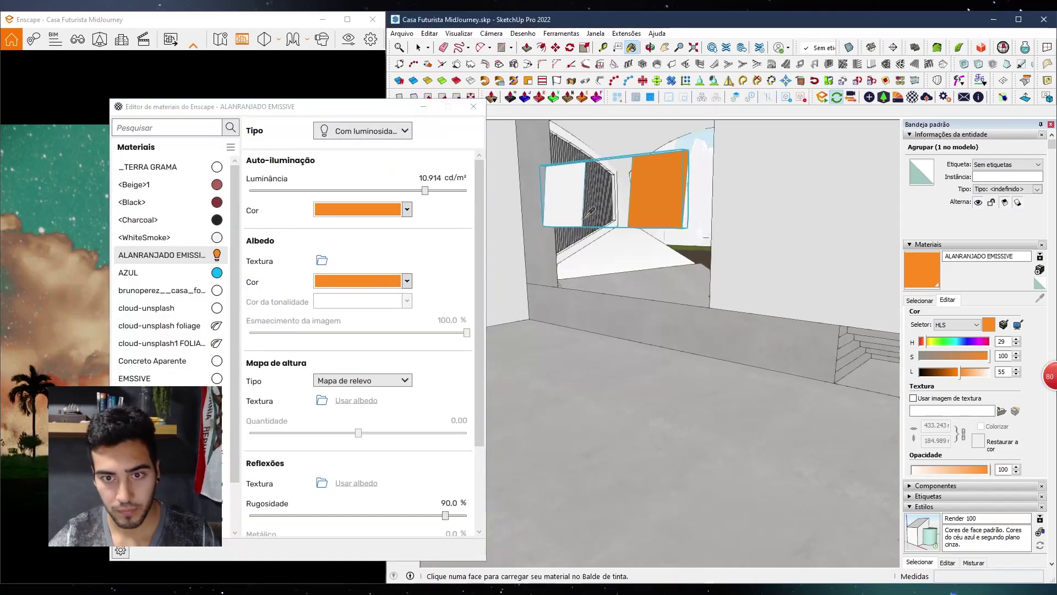
Sample the white panel's EMSSIVE material and change its Enscape type to Com luminosidade própria
alt+click(561, 205)
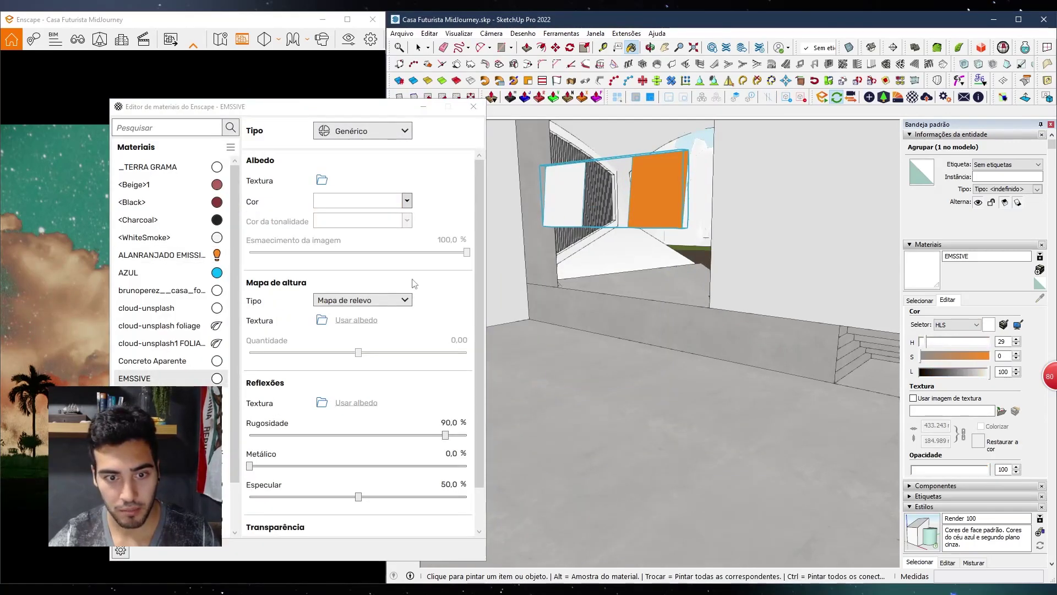
click(395, 131)
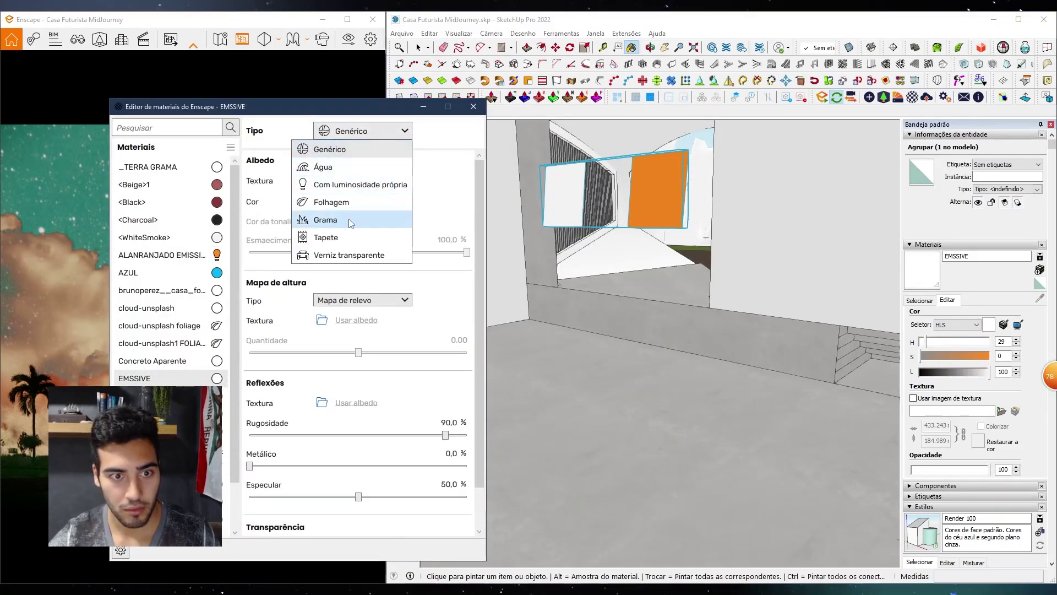
click(346, 185)
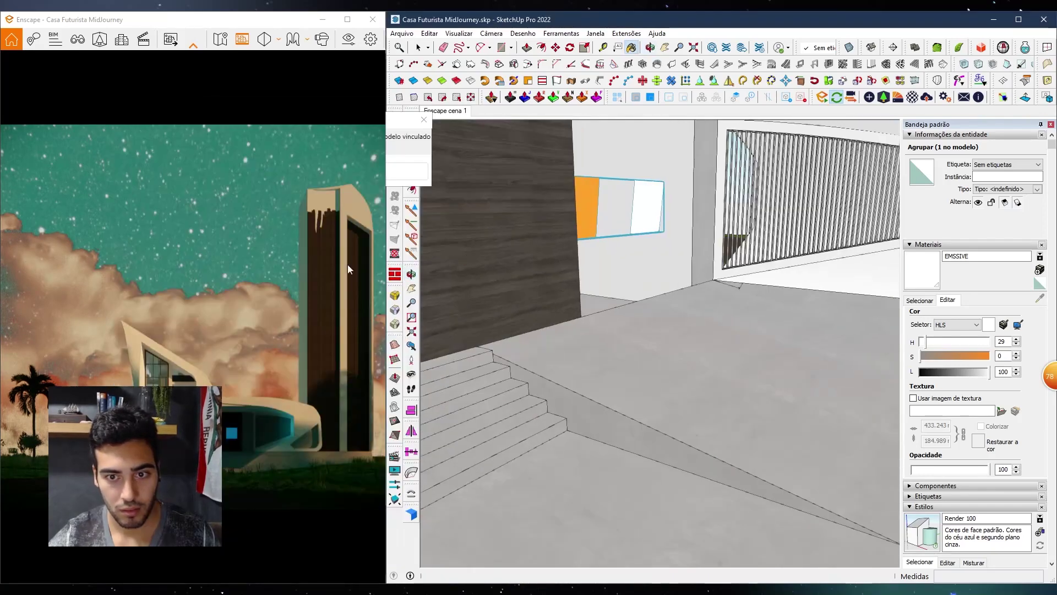
Reposition the group of orange and white panels inside the ground-floor entrance of the house
mouse_move(495, 330)
middle_down()
mouse_move(562, 366)
mouse_move(661, 331)
mouse_move(828, 299)
mouse_move(702, 257)
mouse_move(694, 317)
middle_up()
key(b)
scroll(694, 316, down, 10)
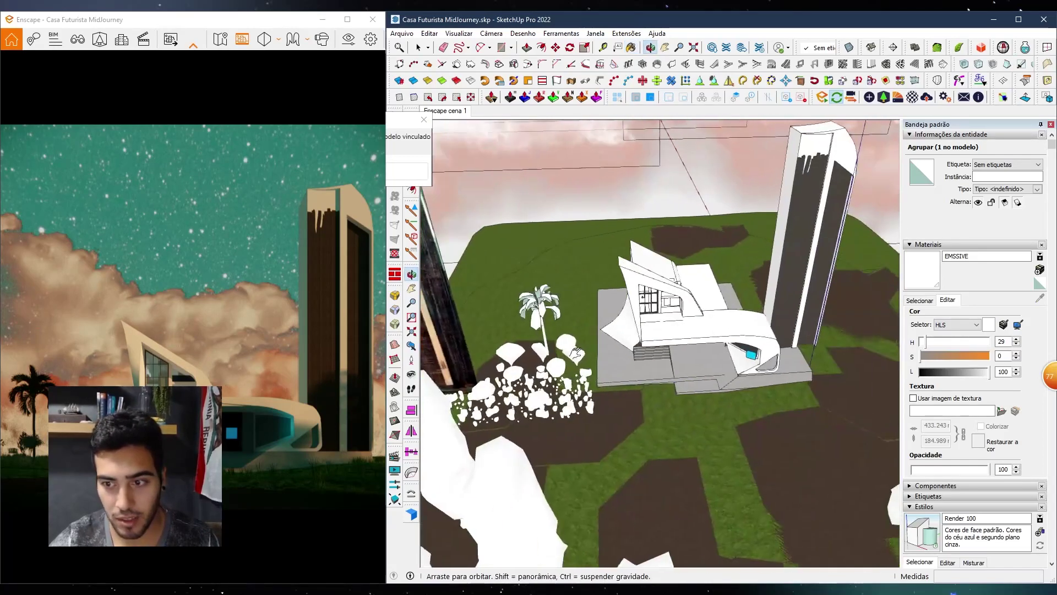
scroll(692, 319, up, 15)
middle_drag(760, 359, 685, 377)
key(space)
key(m)
scroll(765, 366, up, 5)
mouse_move(765, 365)
middle_down()
mouse_move(739, 333)
mouse_move(554, 347)
mouse_move(573, 309)
mouse_move(534, 314)
mouse_move(652, 346)
mouse_move(605, 309)
middle_up()
scroll(560, 346, down, 5)
scroll(561, 346, down, 3)
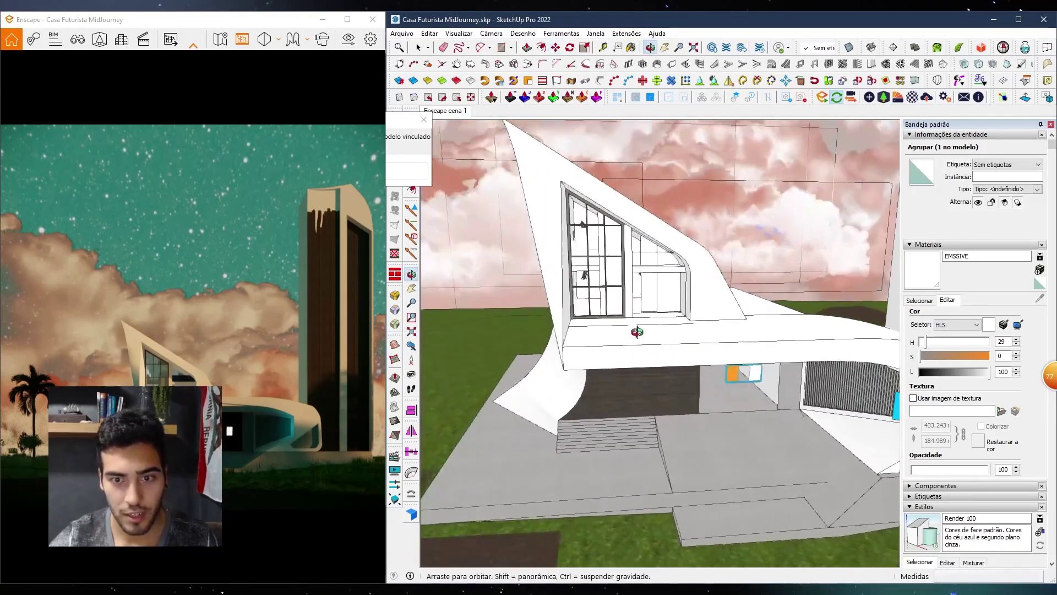
Copy the upper floor's group of spotlights 3.3 m down into the ground-floor room
scroll(585, 280, up, 3)
scroll(587, 292, down, 2)
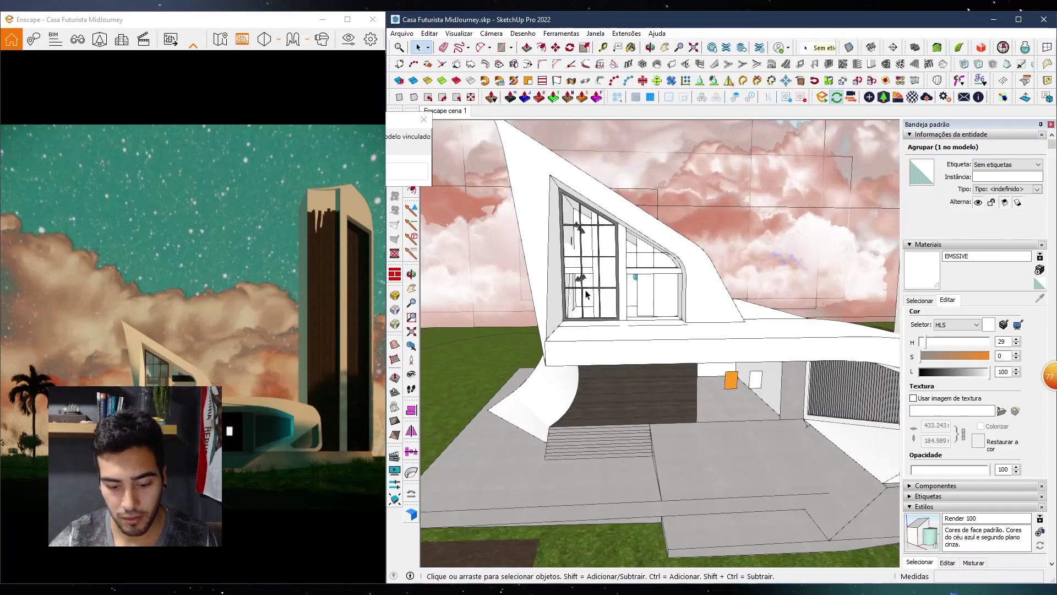
key(m)
click(678, 276)
middle_drag(679, 277, 702, 339)
text(3.3)
key(Return)
Sample the glass material from the ground-floor glazing and show its transparency settings in the Enscape material editor
scroll(705, 362, up, 2)
key(b)
alt+click(705, 355)
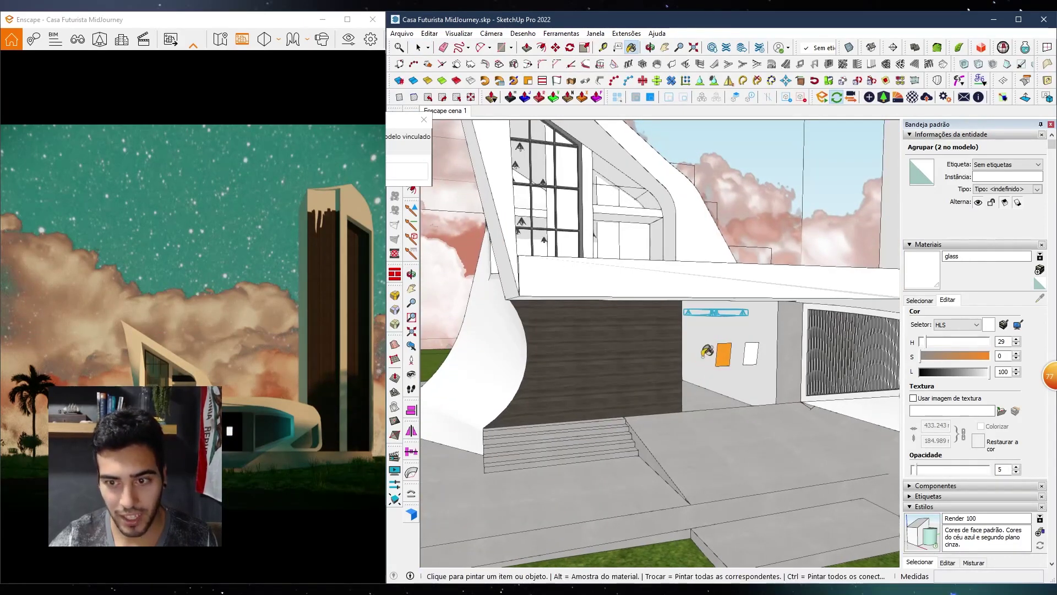
click(912, 97)
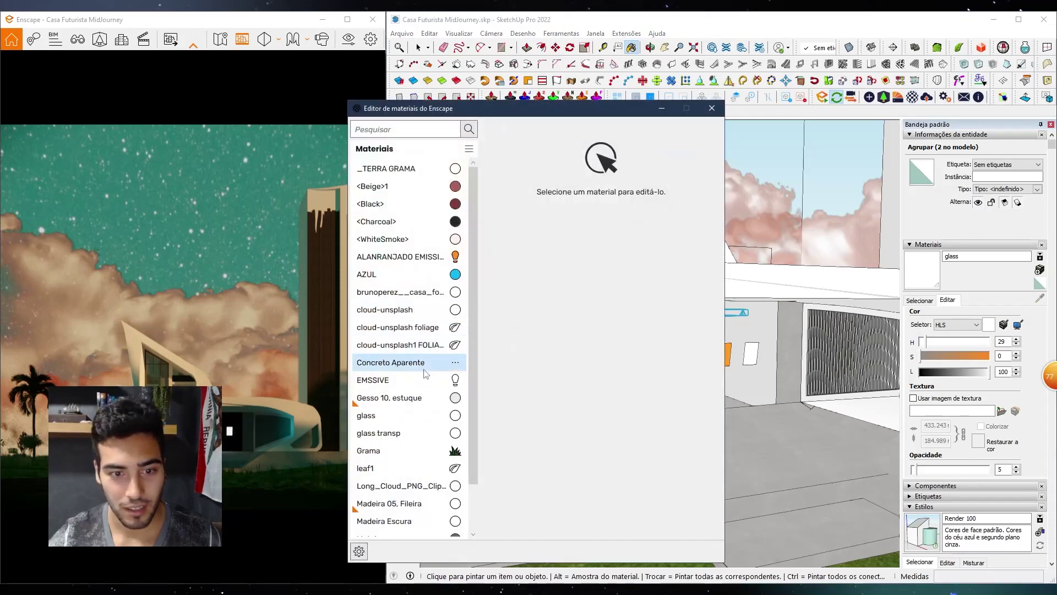
drag(525, 108, 414, 108)
alt+click(745, 326)
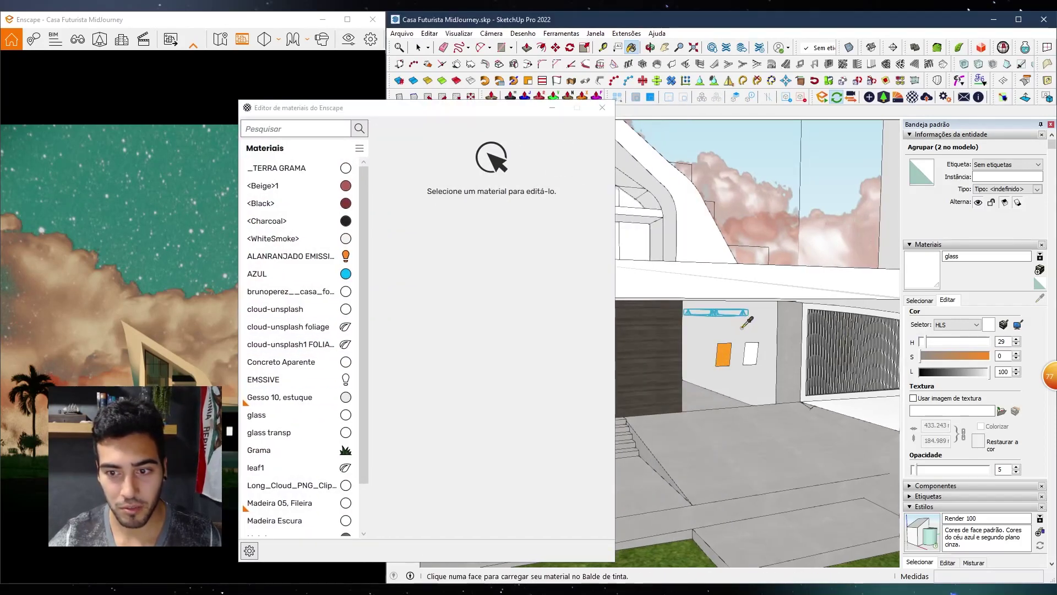
drag(608, 380, 601, 494)
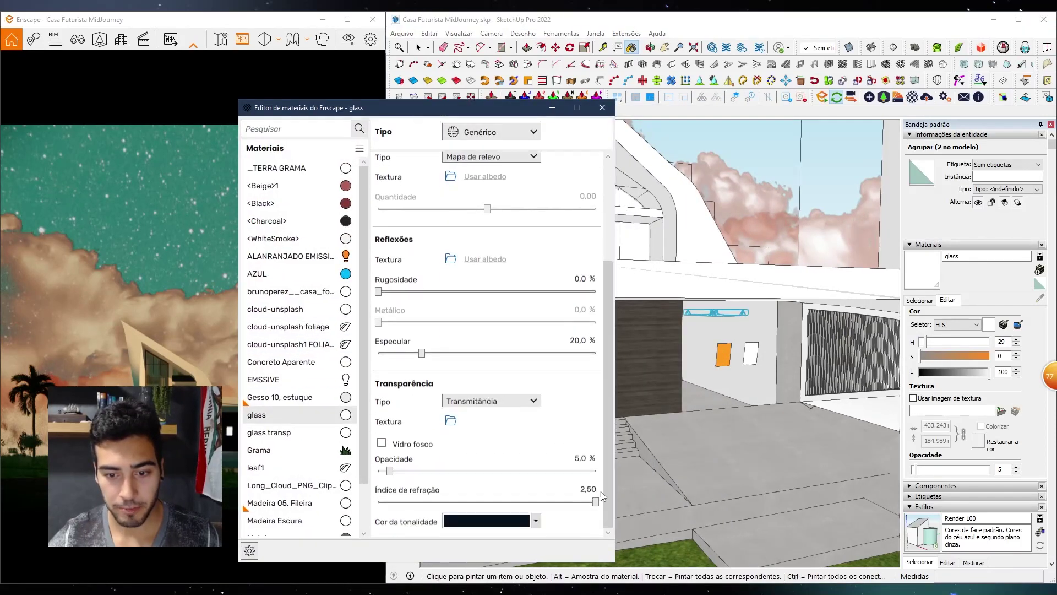
Set the glass material's transmittance tint colour to blue #2B5C8C and close the material editor
click(534, 521)
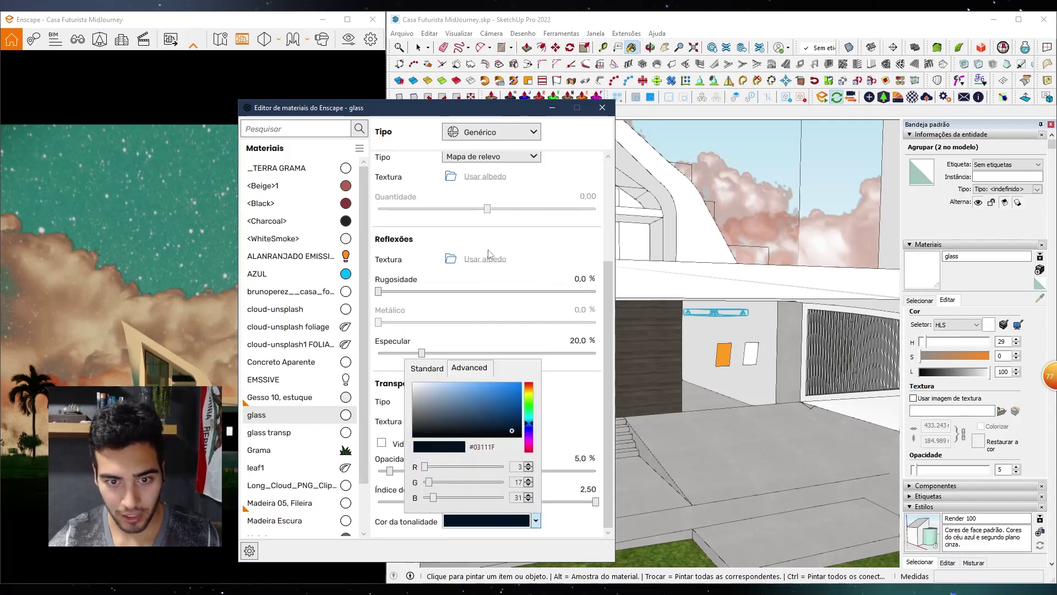
mouse_move(498, 417)
mouse_down()
mouse_move(437, 395)
mouse_move(511, 372)
mouse_move(494, 411)
mouse_up()
click(452, 116)
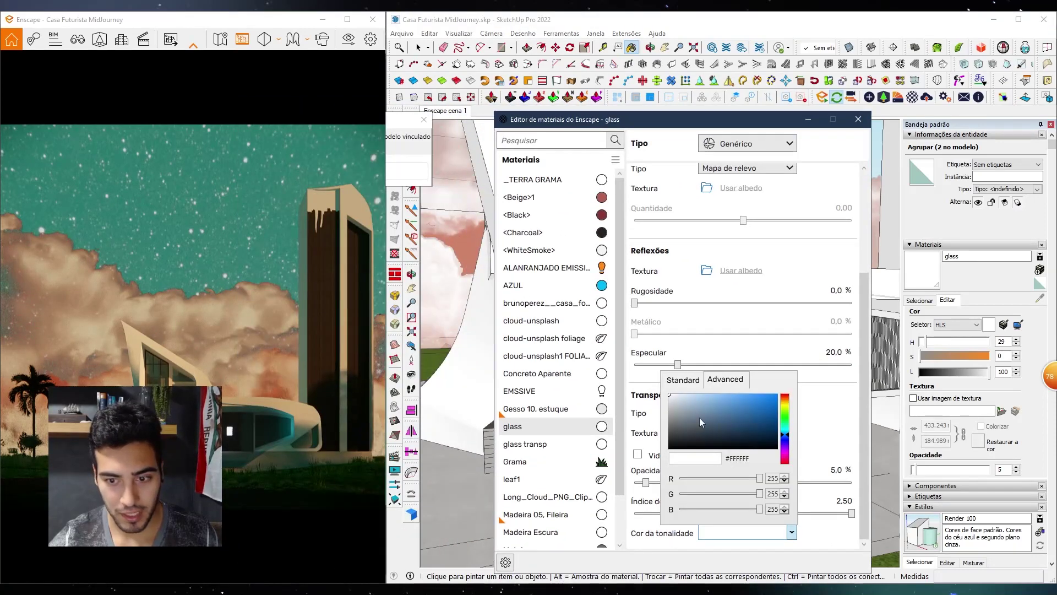
drag(699, 418, 745, 419)
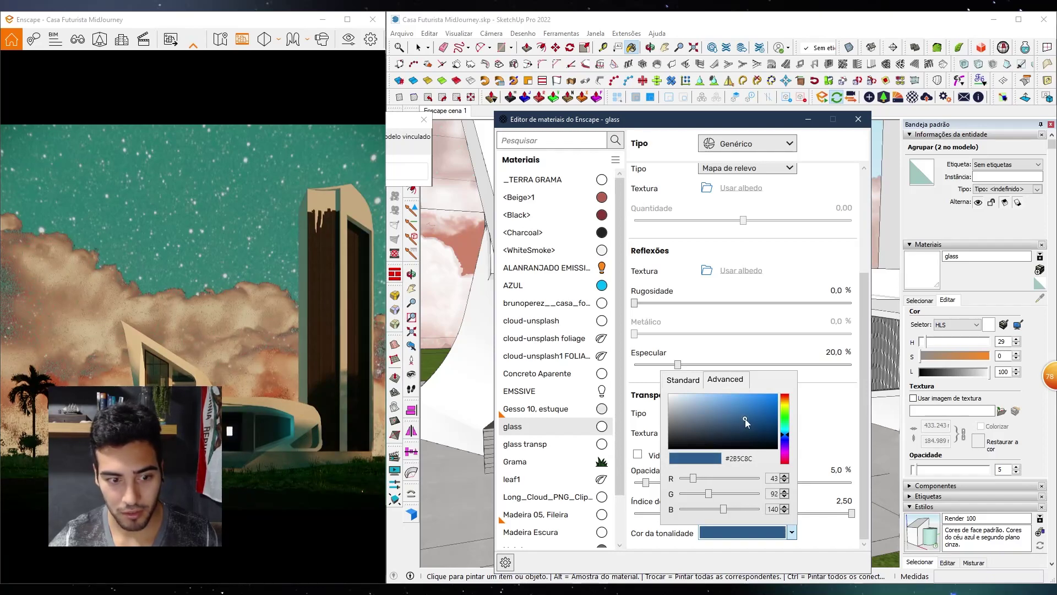
click(861, 127)
click(859, 119)
Set the luminance of the orange emissive material on the ground-floor panels to 1.461 cd/m² in the Enscape material editor
mouse_move(616, 386)
middle_down()
mouse_move(603, 392)
mouse_move(755, 361)
mouse_move(986, 347)
mouse_move(885, 354)
middle_up()
scroll(710, 348, up, 4)
mouse_move(706, 348)
middle_down()
mouse_move(675, 330)
mouse_move(692, 368)
mouse_move(689, 393)
mouse_move(593, 395)
middle_up()
key(space)
click(673, 331)
scroll(678, 400, up, 2)
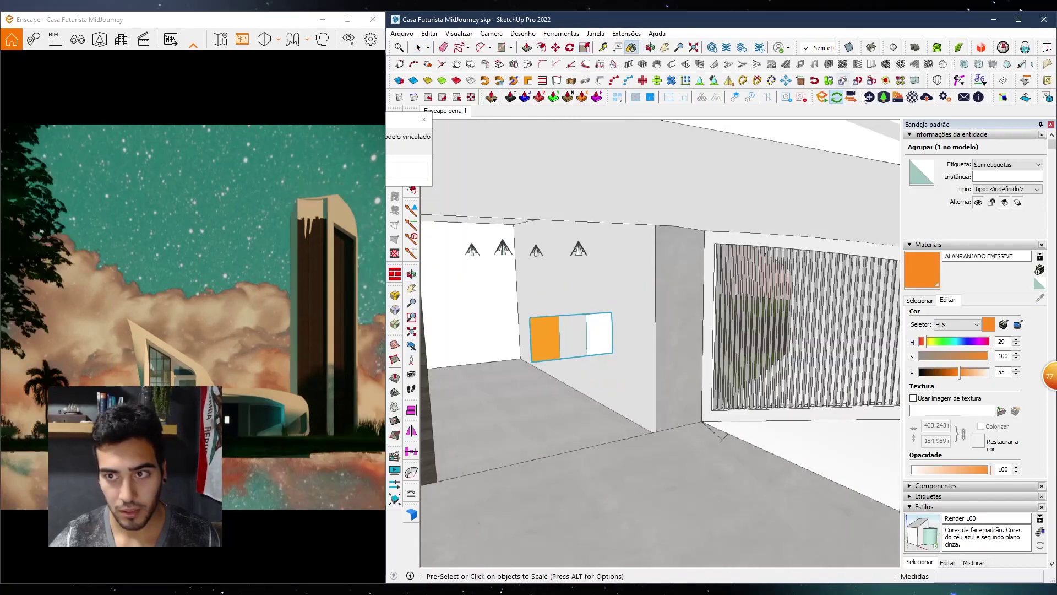
click(912, 97)
click(576, 275)
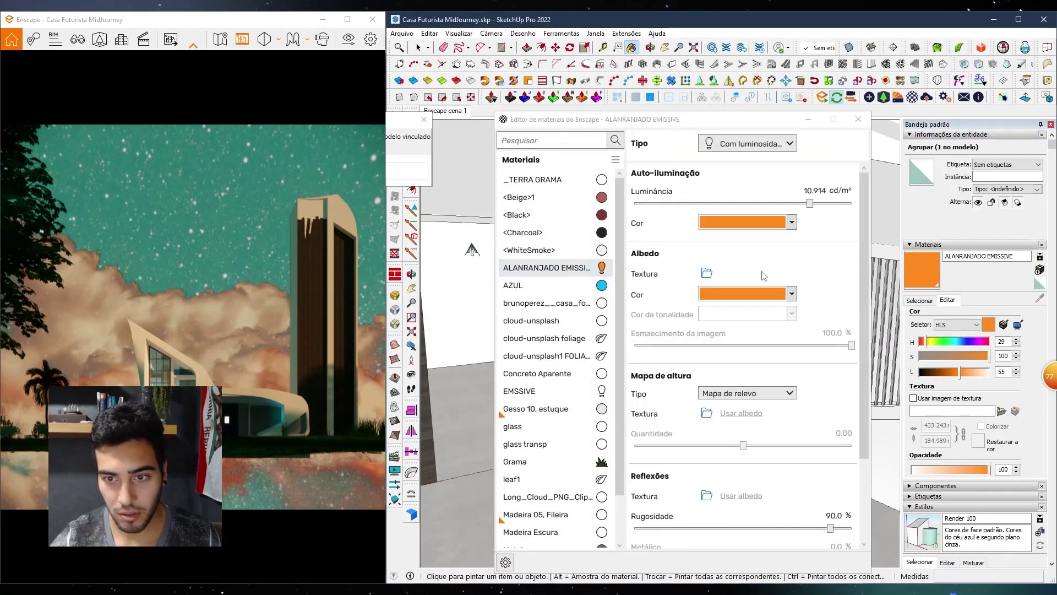
drag(813, 206, 765, 205)
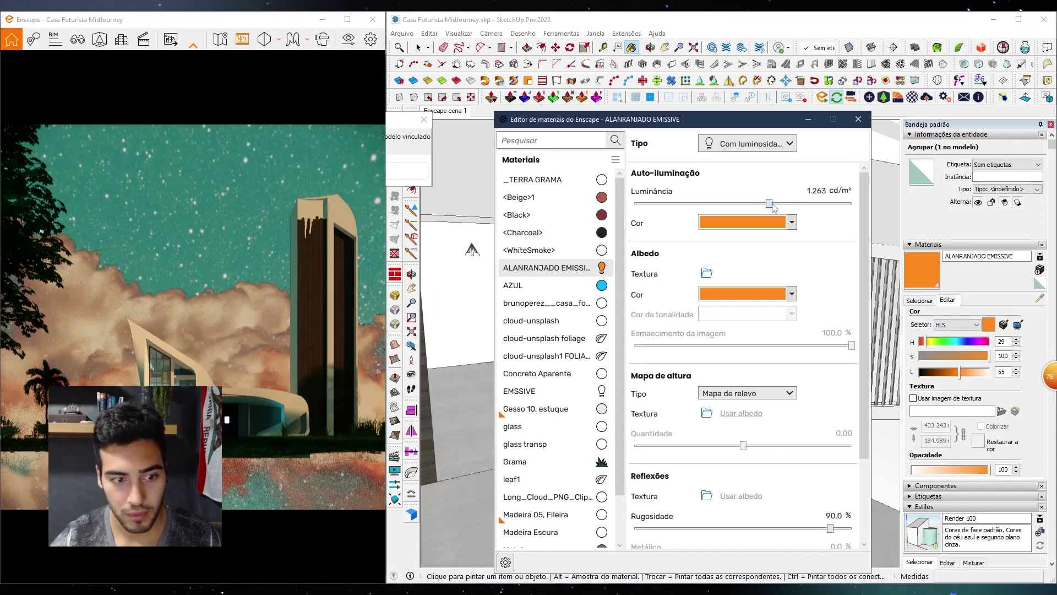
drag(716, 119, 388, 119)
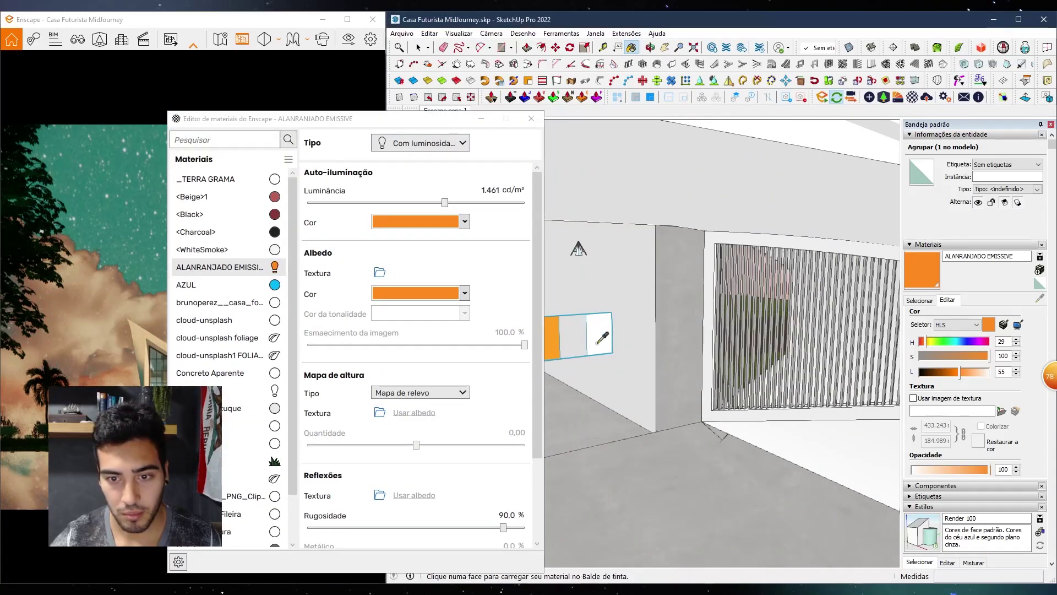
Sample the white emissive panel's material, set its luminance to about 2.086 cd/m², and close the material editor
alt+click(595, 339)
drag(484, 203, 457, 205)
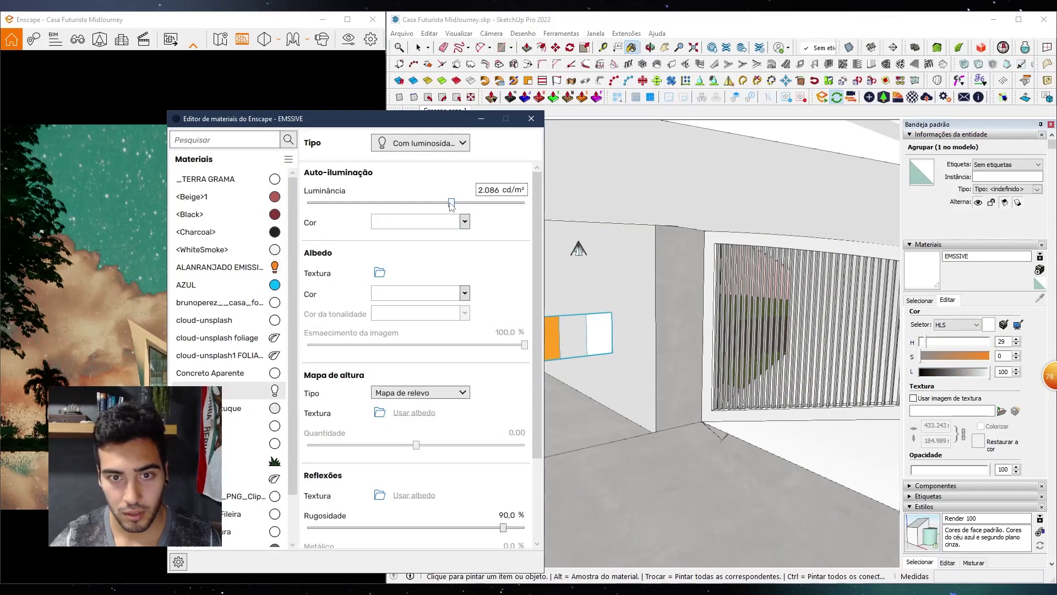
click(528, 122)
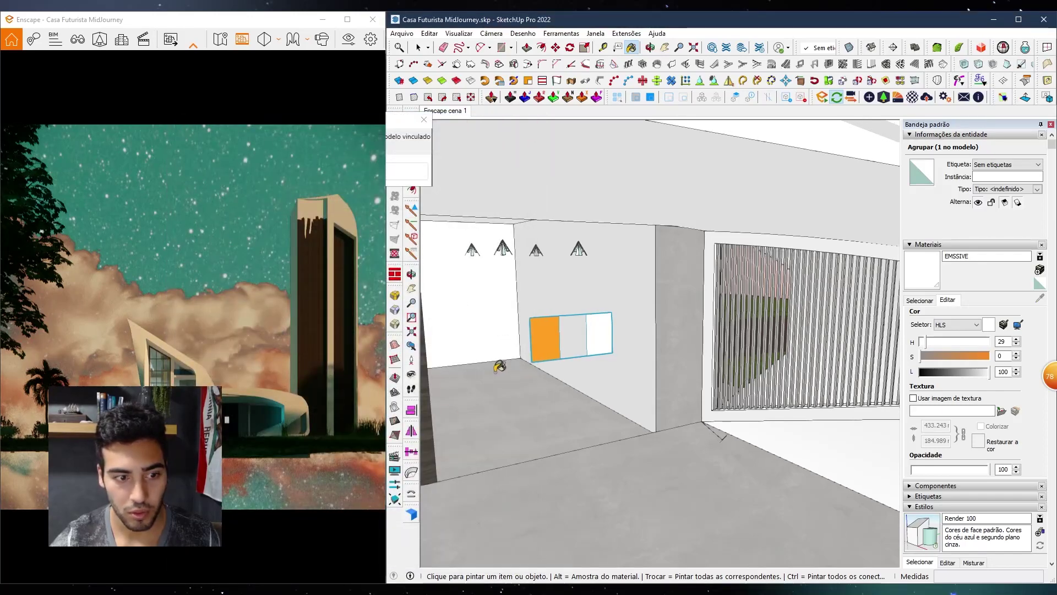
key(space)
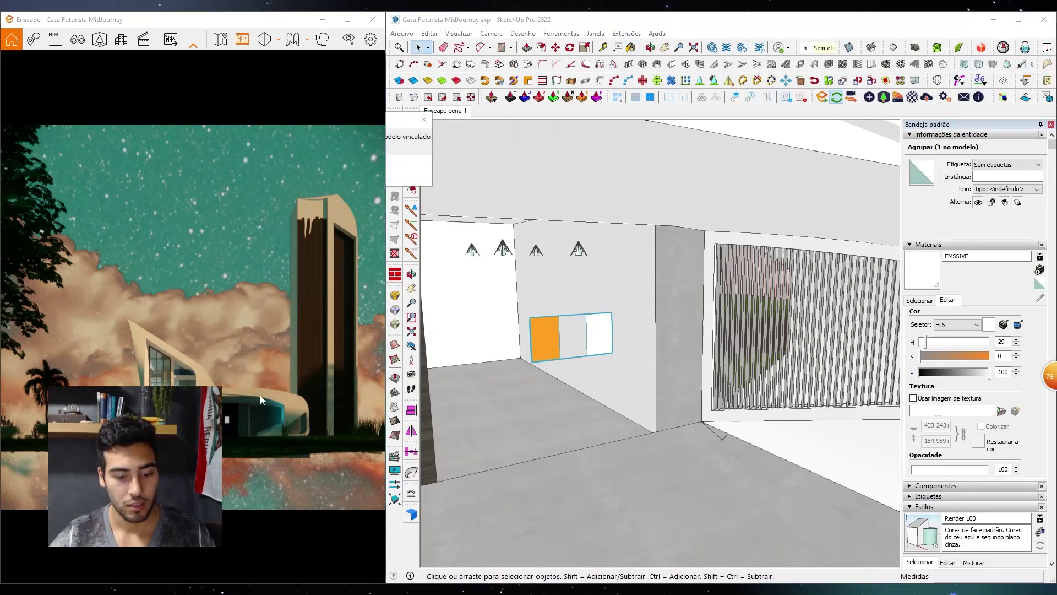
Return the render to the saved view Enscape cena 1 and close the view management list
click(77, 38)
click(87, 181)
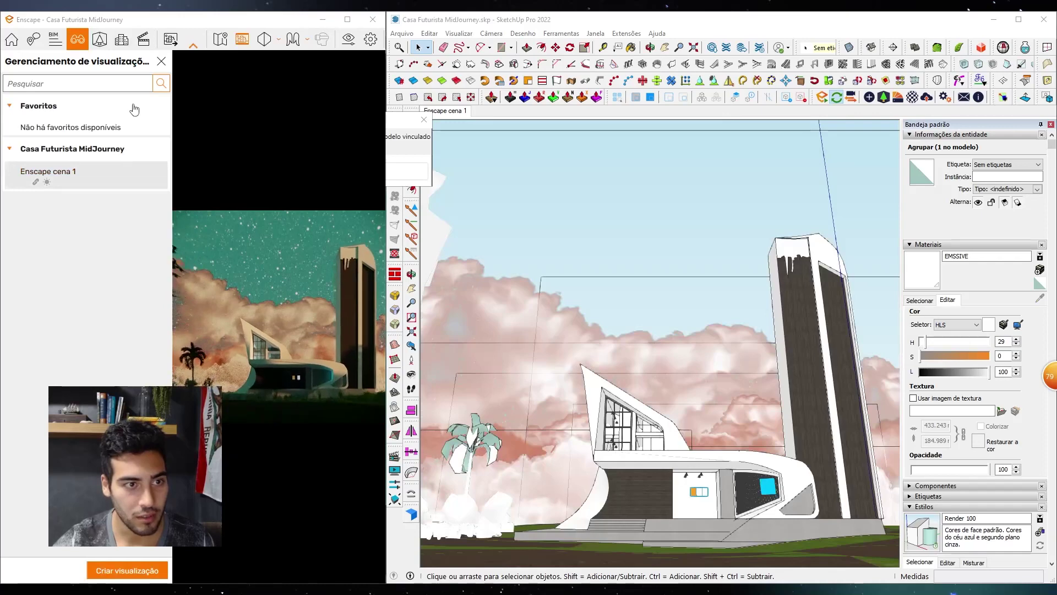
click(162, 62)
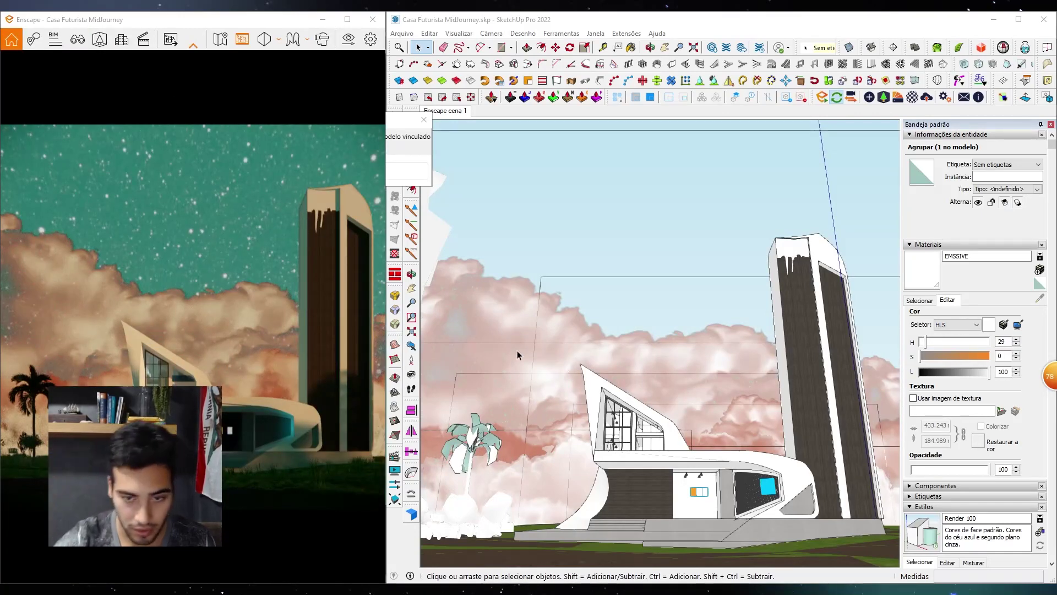
Examine the grass terrain's mesh around the house by opening its group, then leave the group
scroll(571, 384, down, 10)
scroll(583, 457, up, 8)
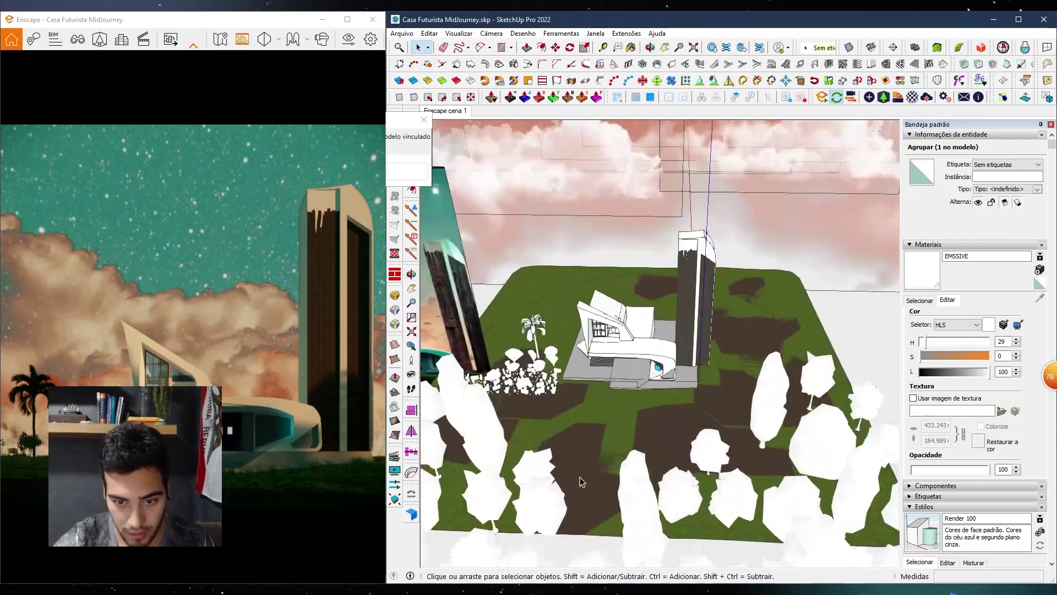
double_click(583, 457)
triple_click(583, 457)
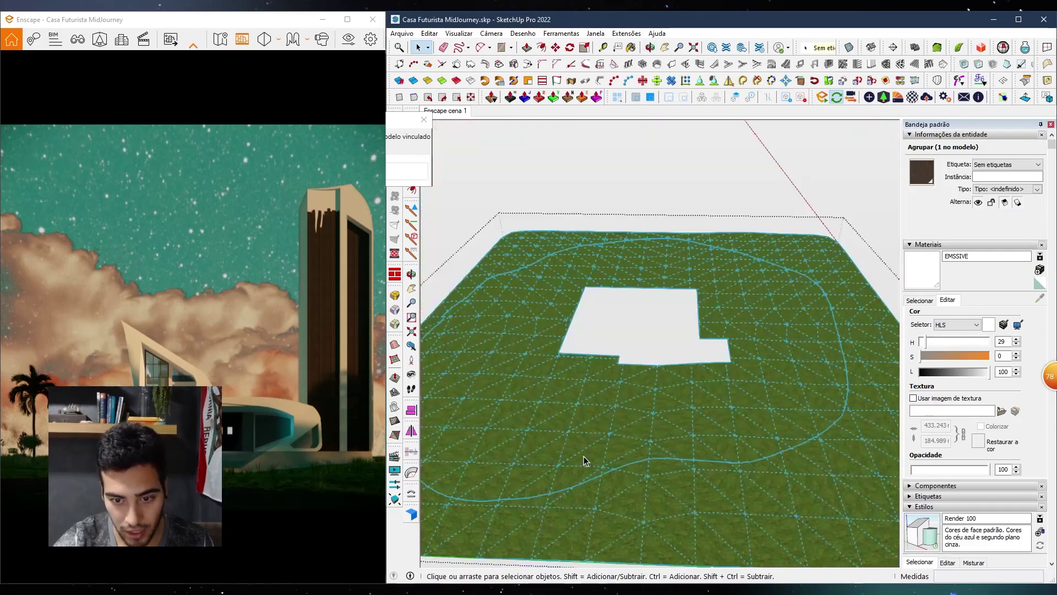
scroll(579, 467, up, 2)
key(Escape)
scroll(612, 396, down, 5)
scroll(613, 399, down, 3)
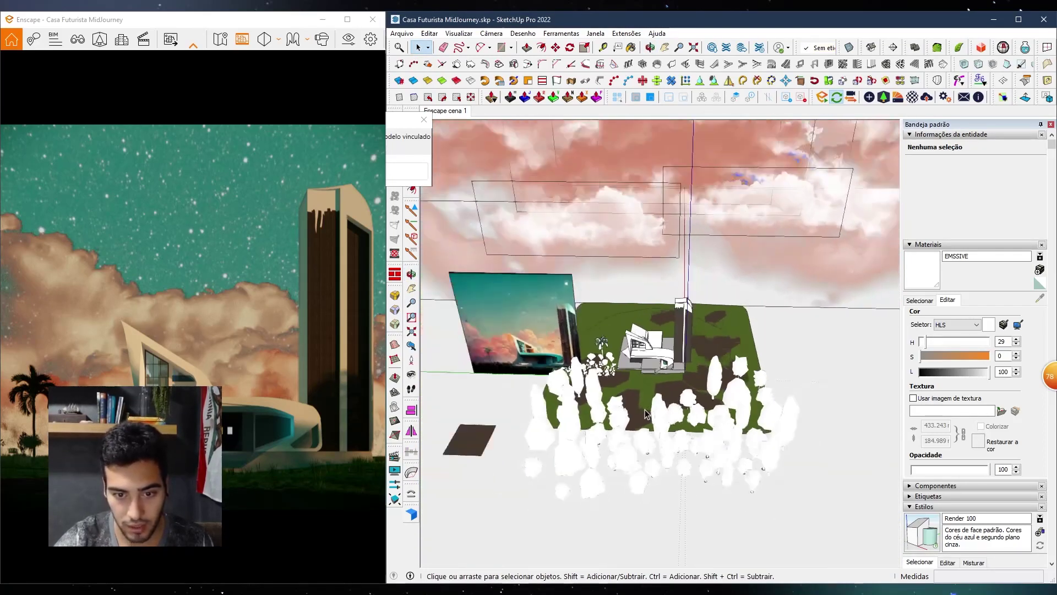
Examine the brown earth terrain's surfaces inside its group, including the area around the house cut-out
double_click(480, 442)
scroll(636, 405, up, 5)
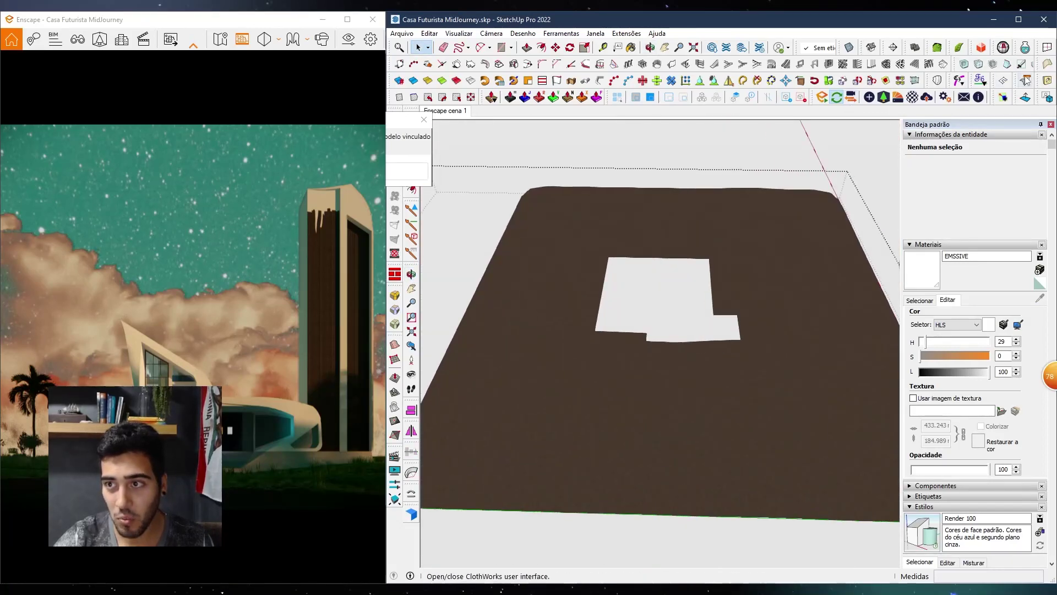
click(626, 449)
scroll(640, 474, up, 2)
triple_click(640, 474)
middle_drag(639, 474, 690, 448)
click(612, 485)
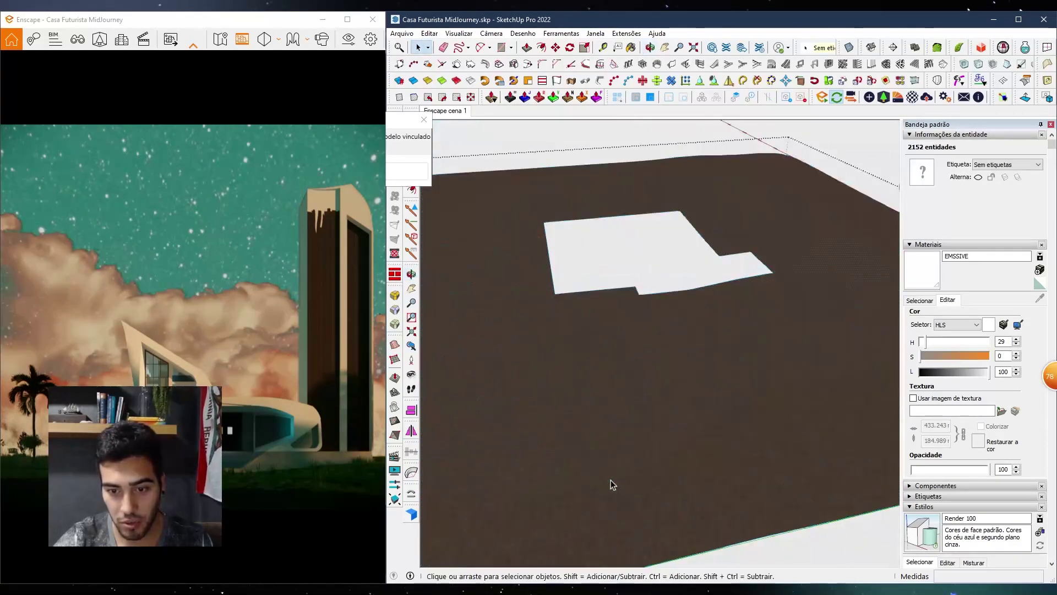
scroll(612, 485, down, 1)
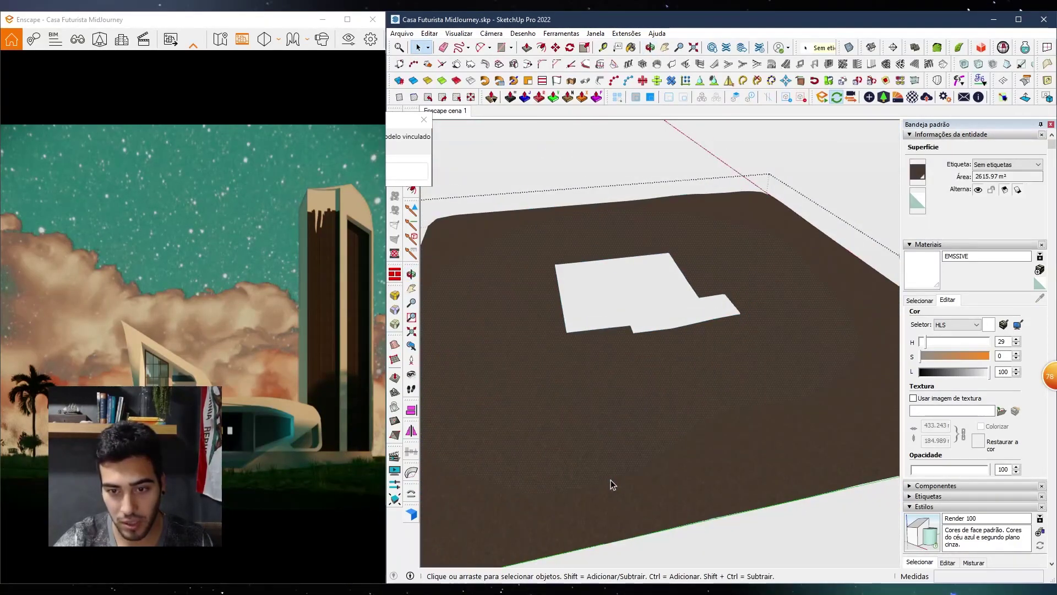
click(1019, 19)
click(629, 382)
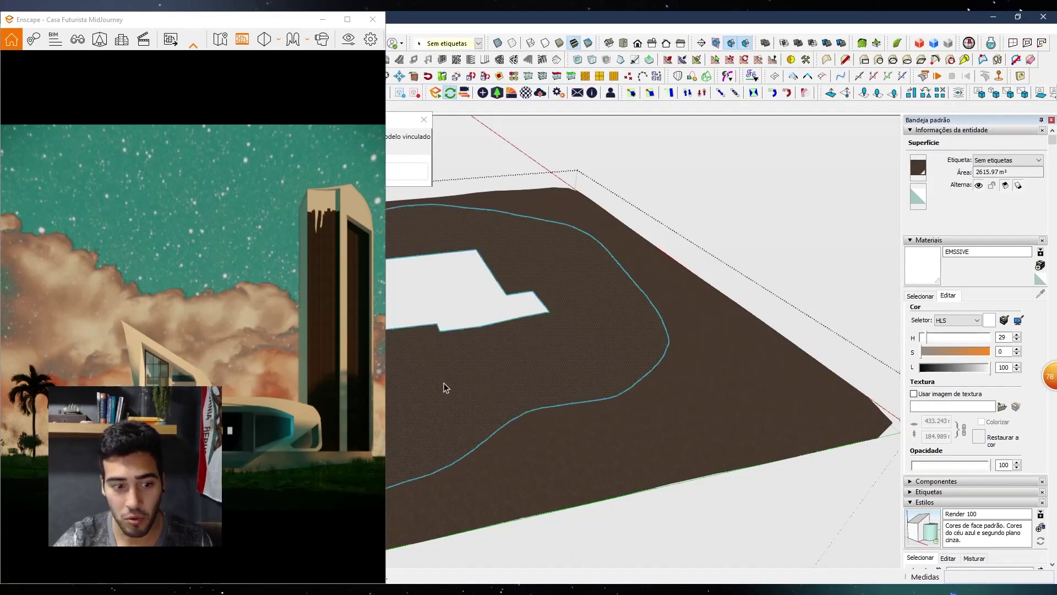
click(461, 318)
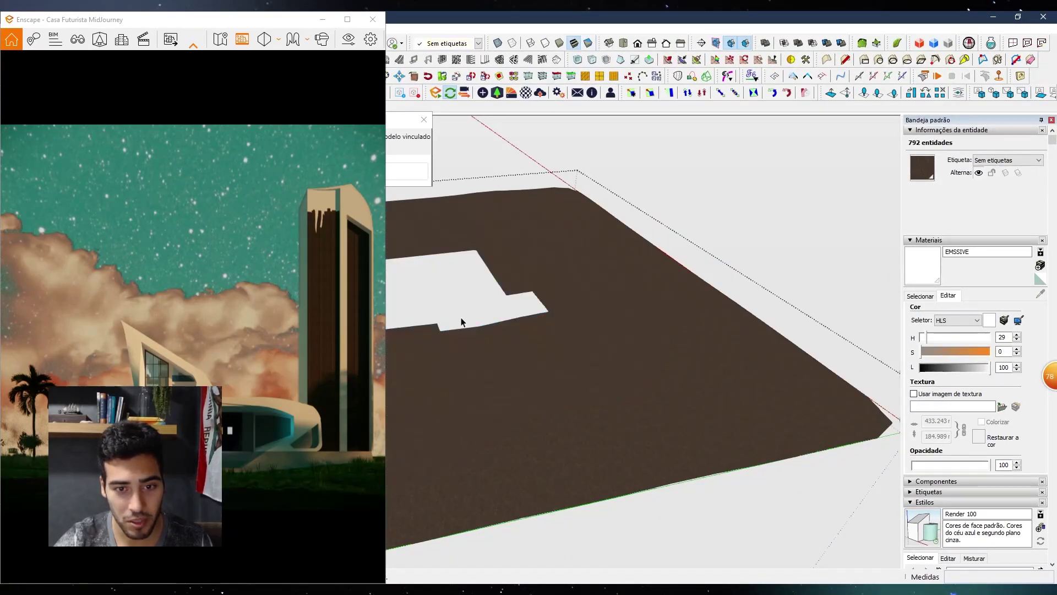
middle_drag(544, 403, 642, 431)
scroll(643, 433, down, 3)
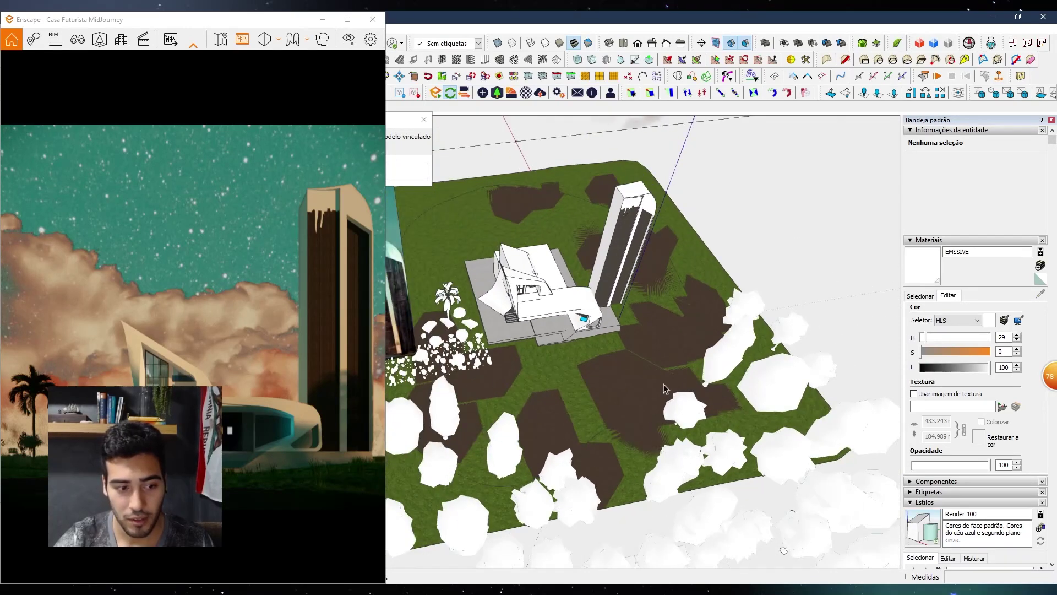
mouse_move(551, 477)
middle_down()
mouse_move(628, 435)
mouse_move(449, 515)
middle_up()
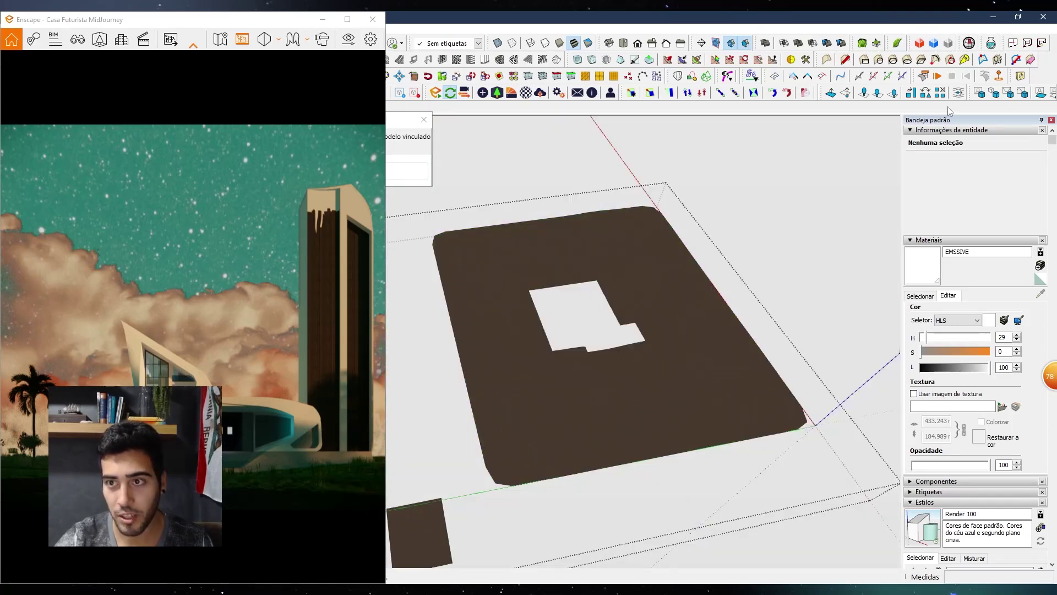
click(682, 59)
scroll(611, 436, up, 5)
scroll(610, 434, up, 3)
middle_drag(610, 434, 630, 418)
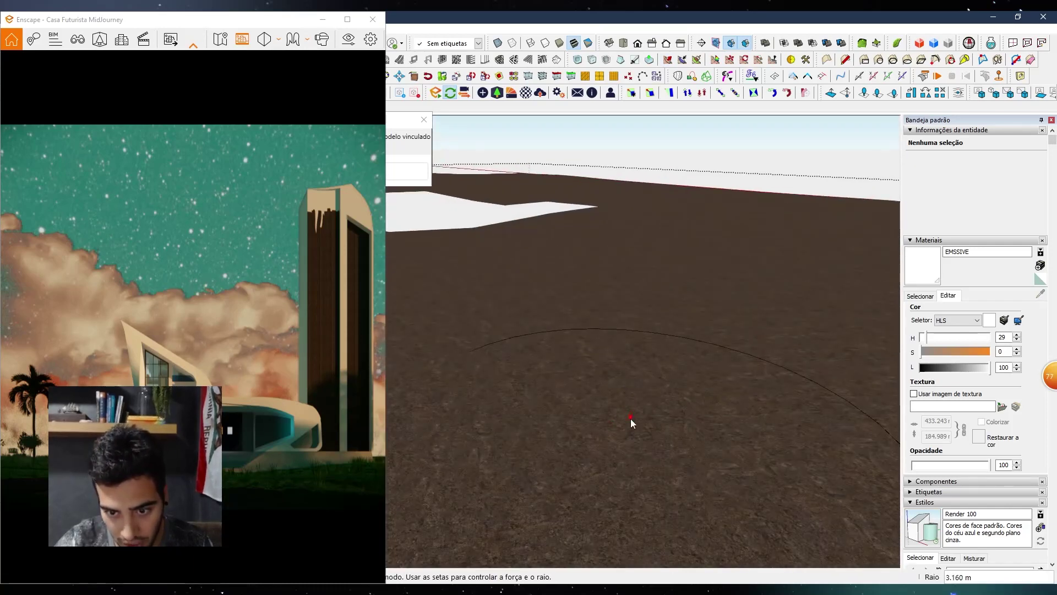
scroll(630, 418, down, 10)
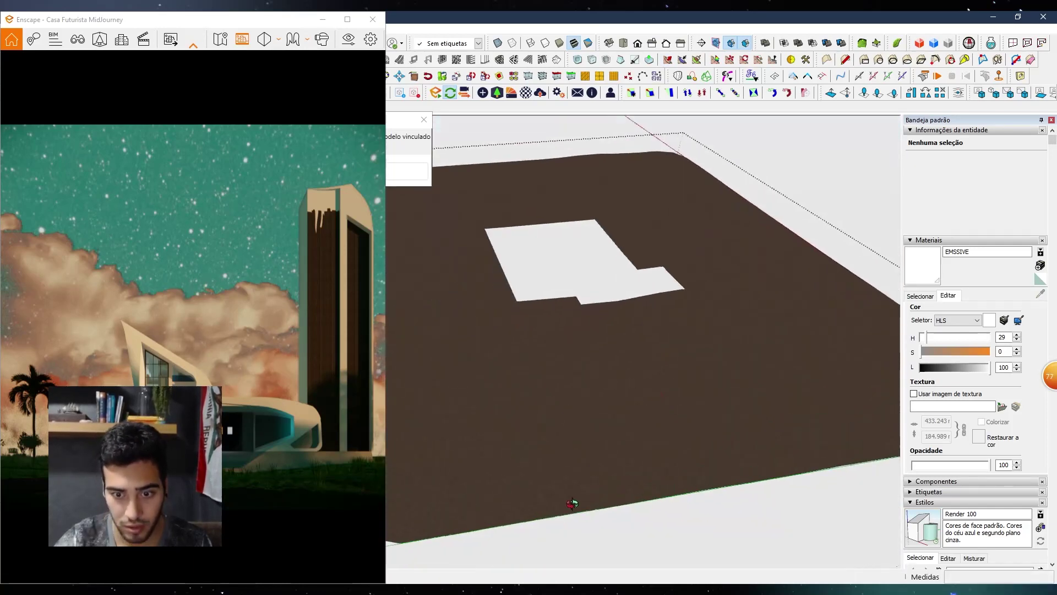
mouse_move(539, 428)
middle_down()
mouse_move(540, 493)
mouse_move(552, 491)
middle_up()
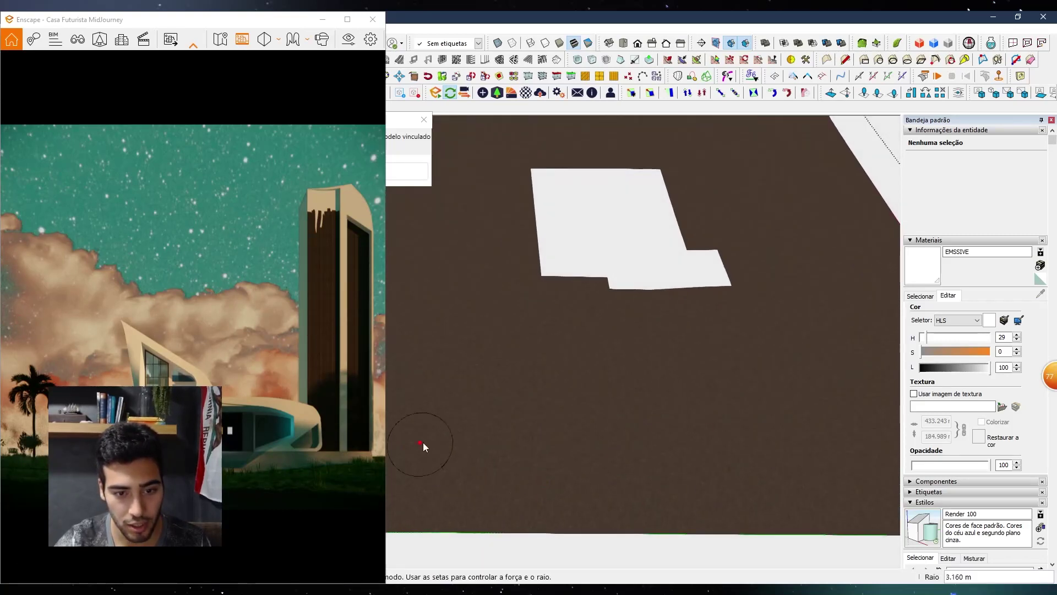
middle_drag(420, 444, 468, 428)
key(space)
key(Escape)
scroll(517, 380, down, 3)
mouse_move(838, 20)
mouse_down()
mouse_move(1041, 126)
mouse_move(1056, 149)
mouse_up()
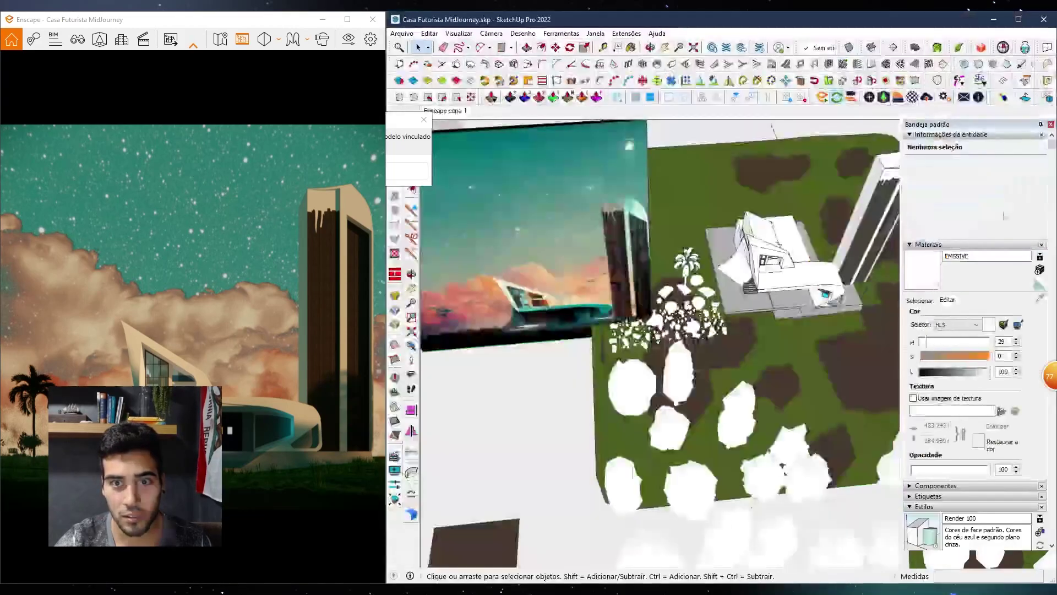
Open the Gramado composition for editing in Skatter and bring up its mask settings
click(424, 119)
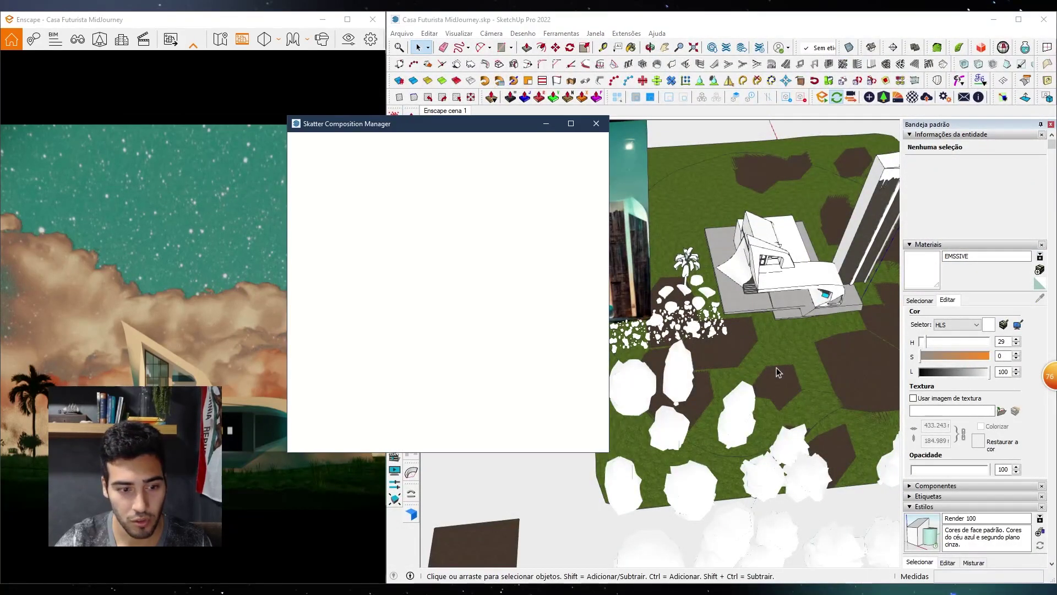
click(841, 102)
click(462, 172)
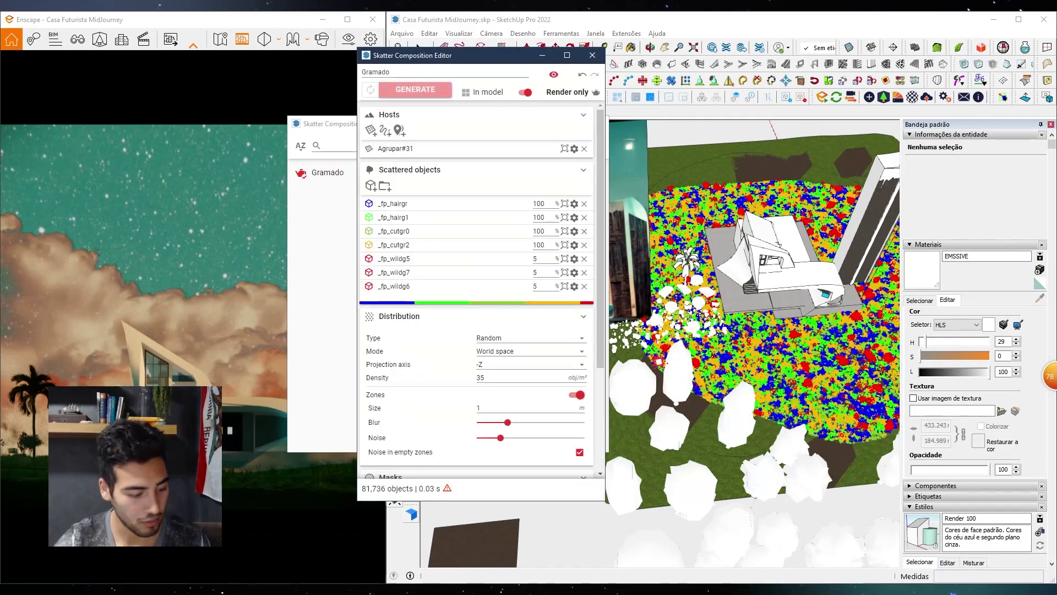
scroll(428, 379, down, 3)
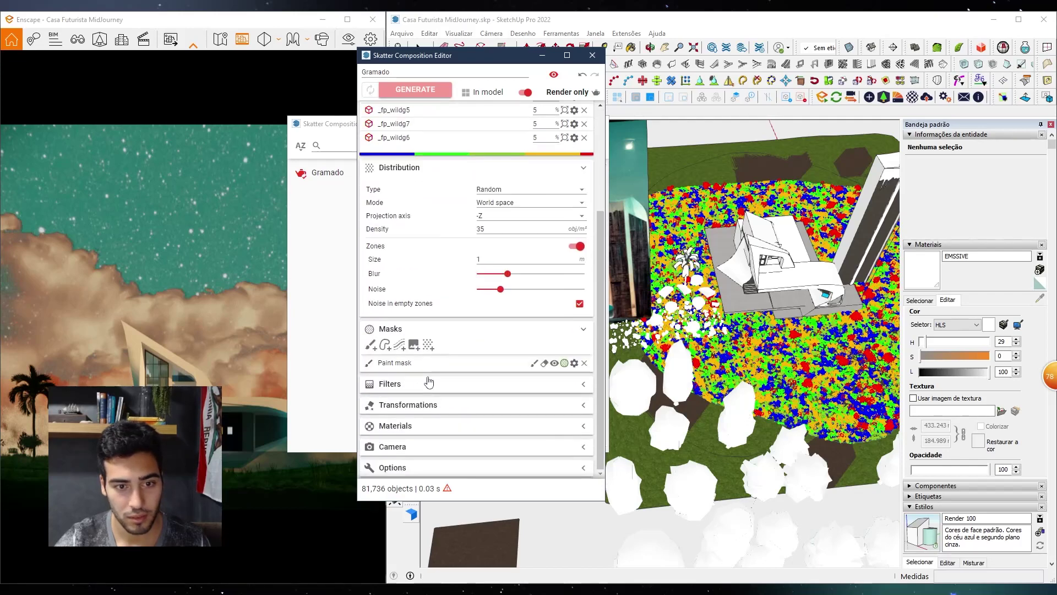
Extend Gramado's paint mask over the uncovered ground in front of the house, regenerate the grass scatter, and close Skatter
click(534, 364)
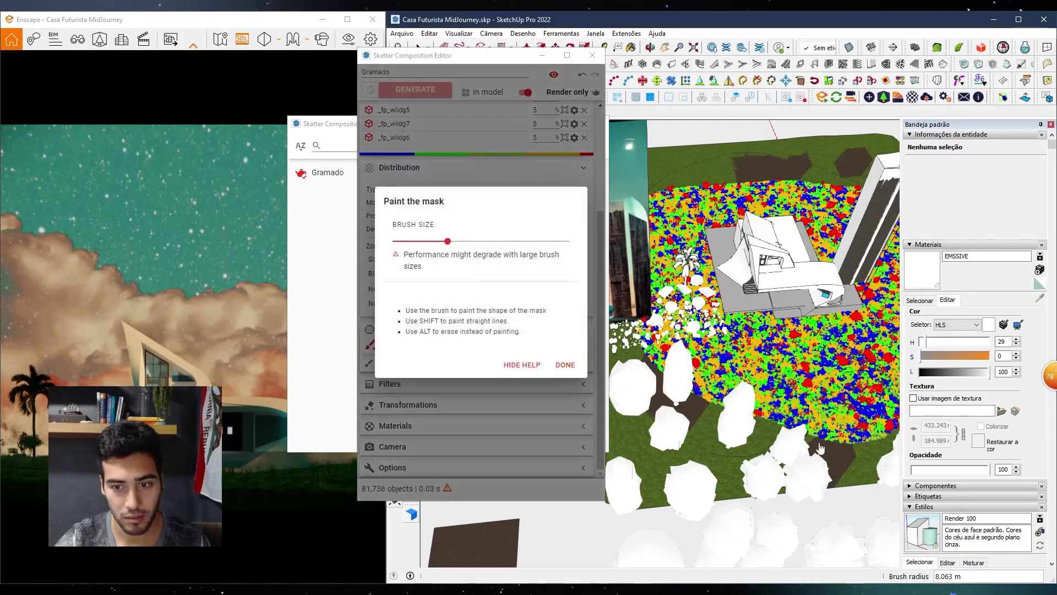
mouse_move(821, 379)
middle_down()
mouse_move(824, 443)
mouse_move(732, 464)
middle_up()
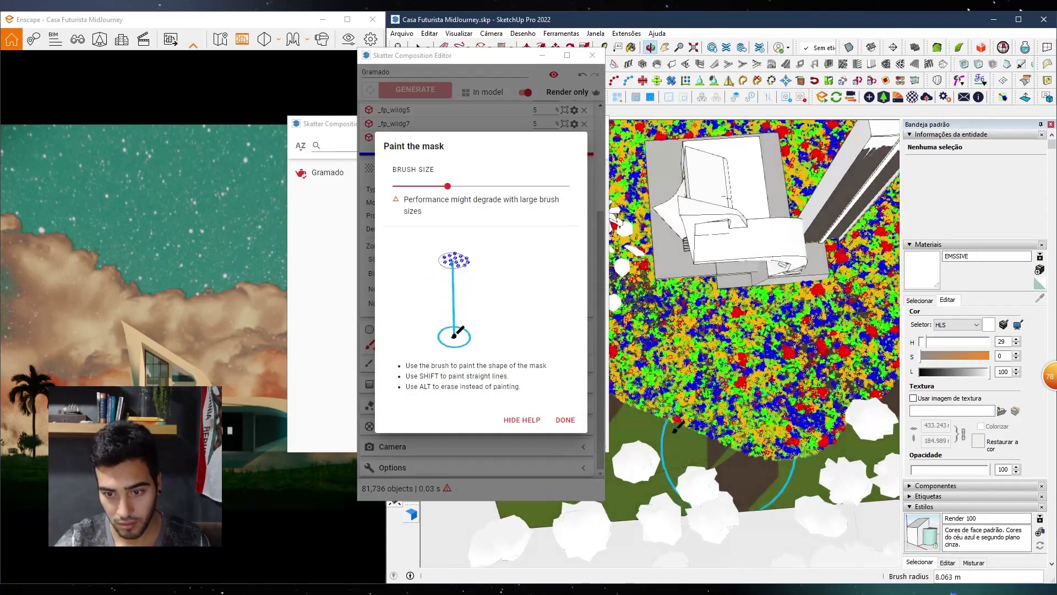
click(670, 424)
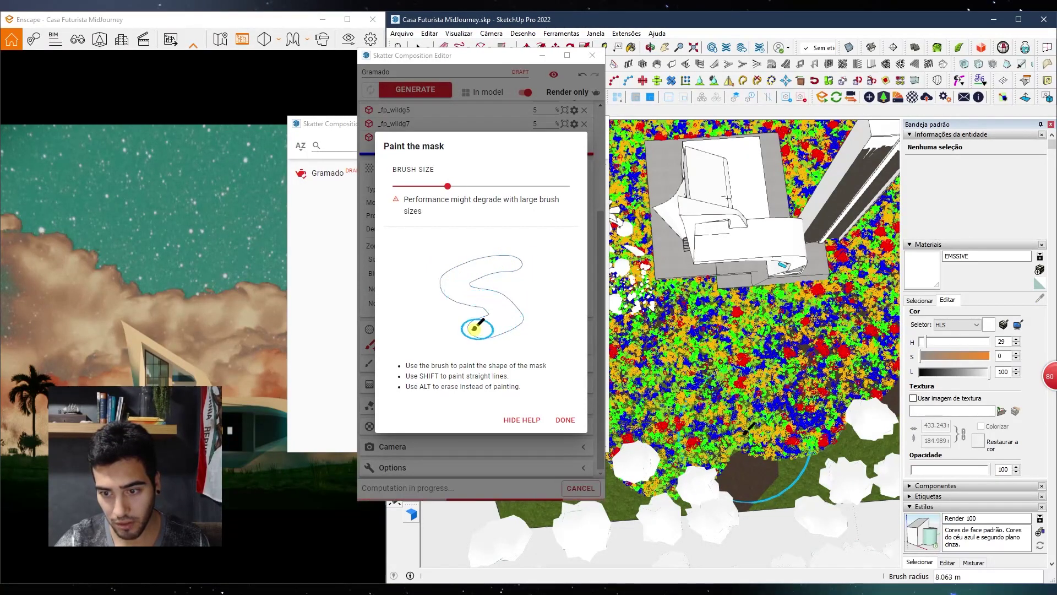
click(565, 420)
click(445, 93)
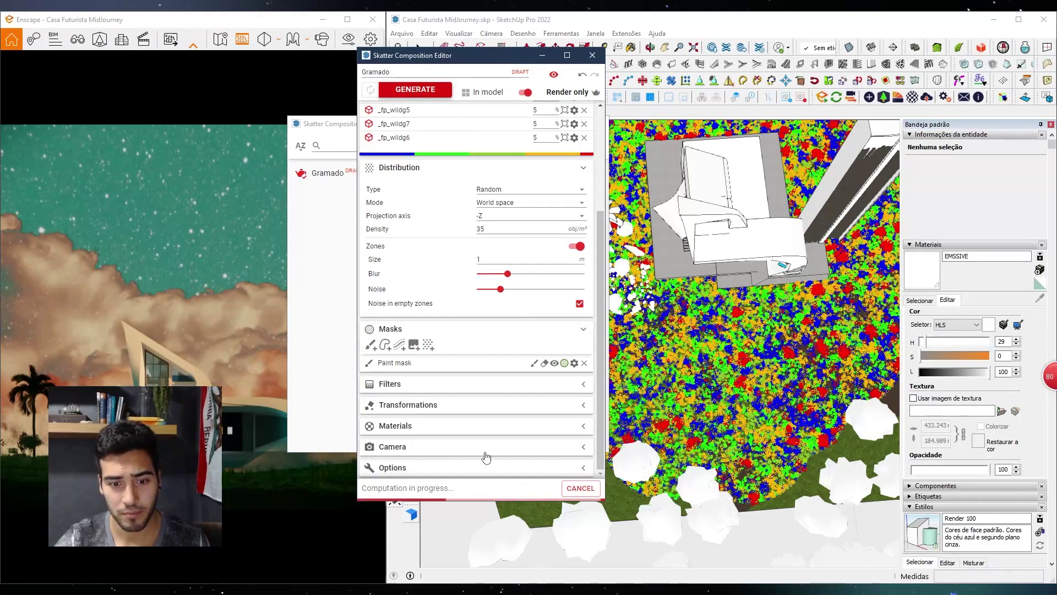
click(592, 56)
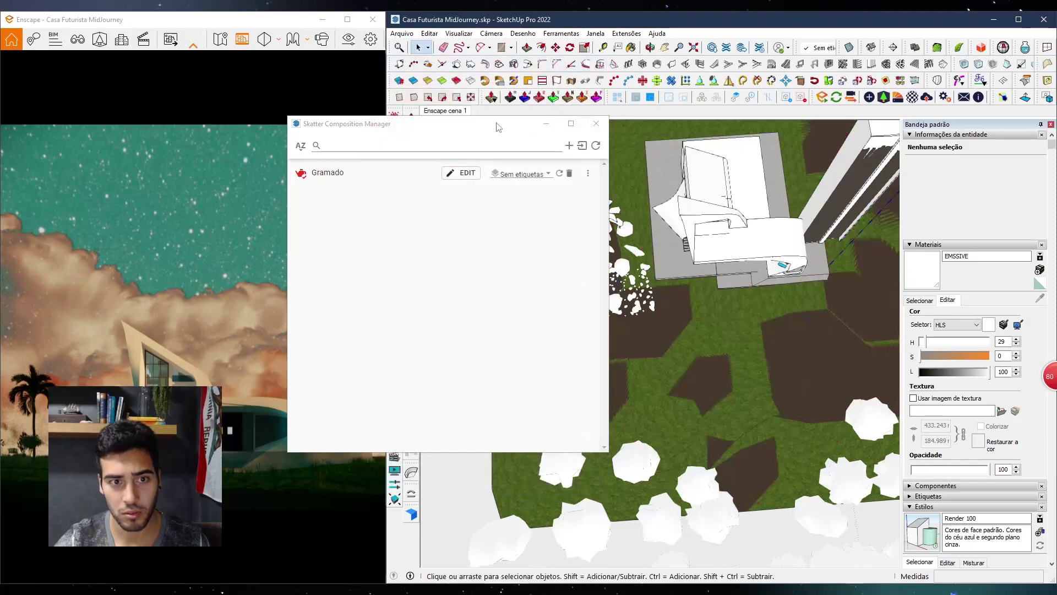
click(596, 124)
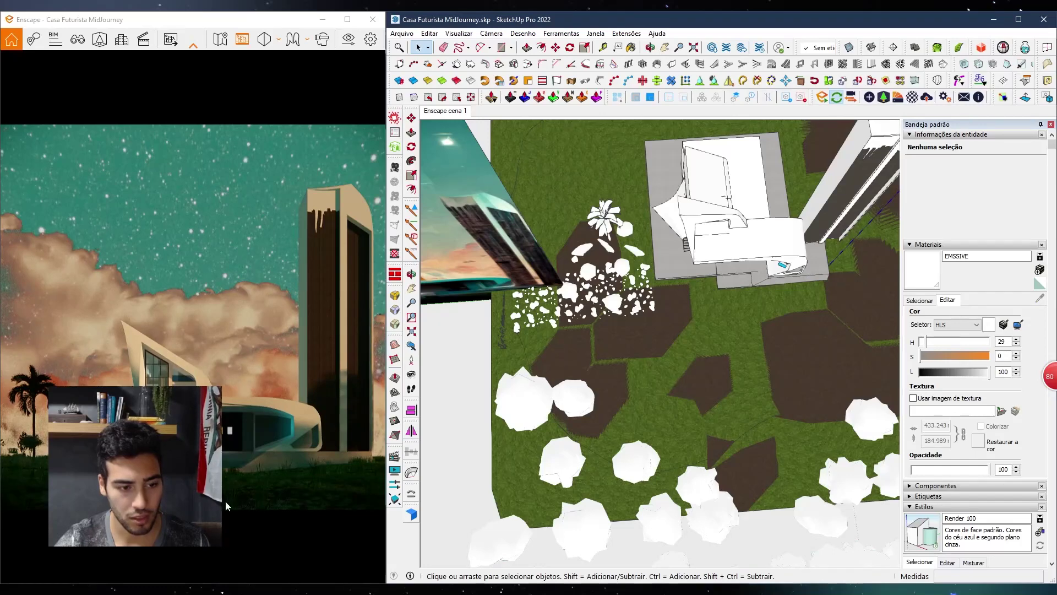
Examine the grass and brown earth patches of the terrain in front of the house, up to the trees at its edge
middle_drag(605, 438, 644, 407)
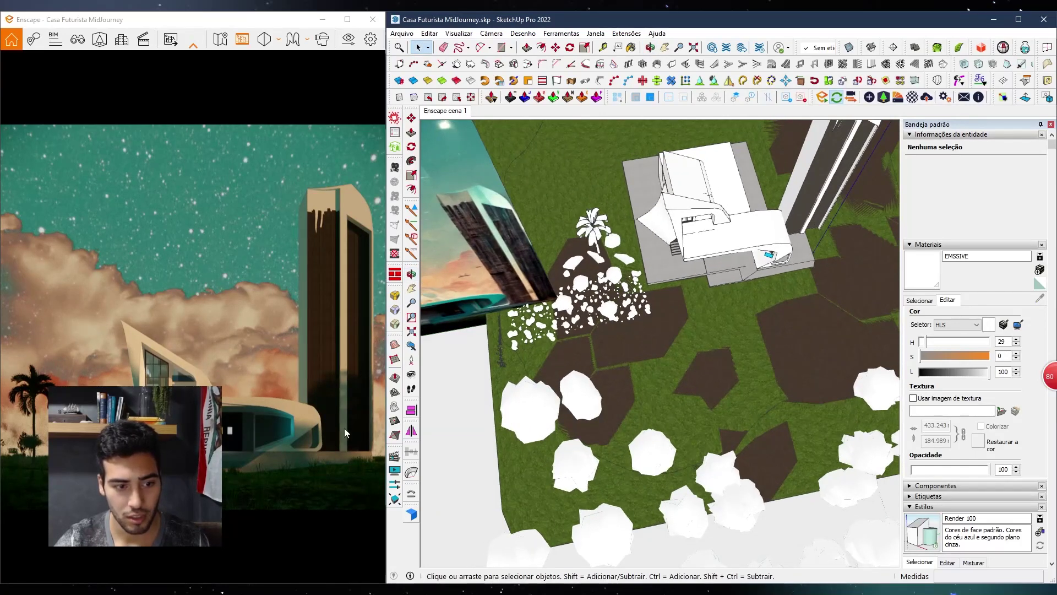
scroll(543, 450, down, 3)
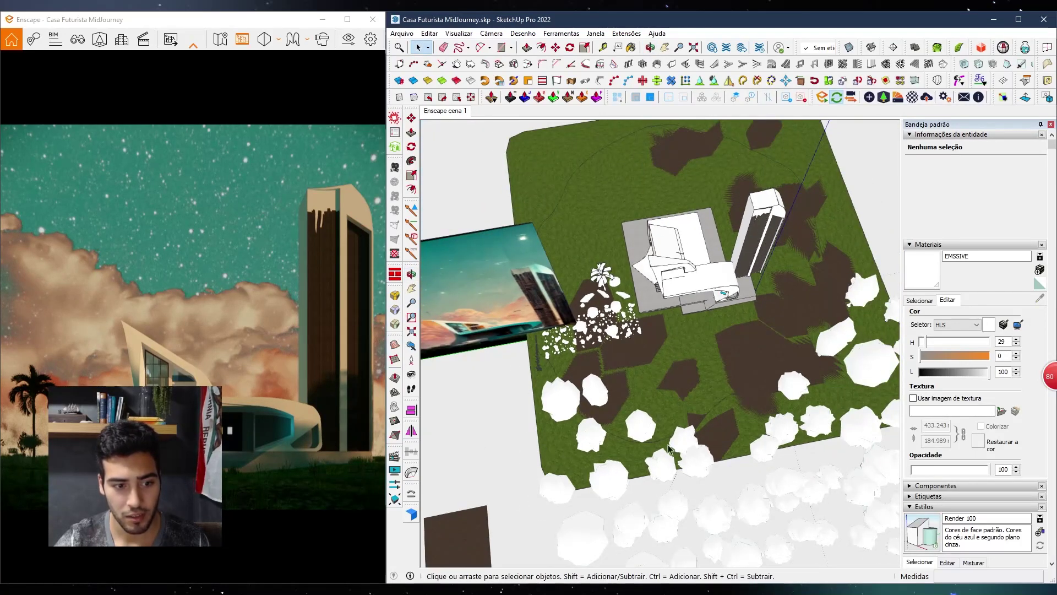
scroll(640, 372, down, 2)
mouse_move(641, 372)
middle_down()
mouse_move(648, 415)
mouse_move(645, 393)
middle_up()
scroll(647, 410, up, 2)
scroll(649, 416, up, 2)
mouse_move(457, 363)
middle_down()
mouse_move(673, 302)
mouse_move(695, 352)
middle_up()
scroll(632, 353, up, 2)
middle_drag(569, 355, 650, 353)
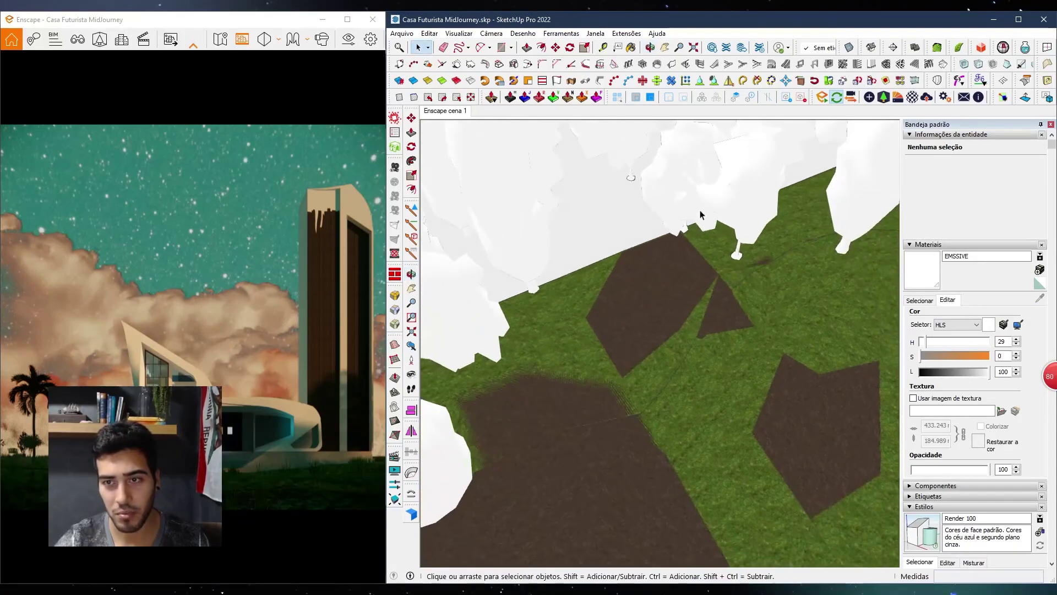
Maximise the Enscape window and frame the lawn in front of the house
drag(247, 415, 247, 496)
key(e)
drag(247, 399, 248, 468)
click(348, 20)
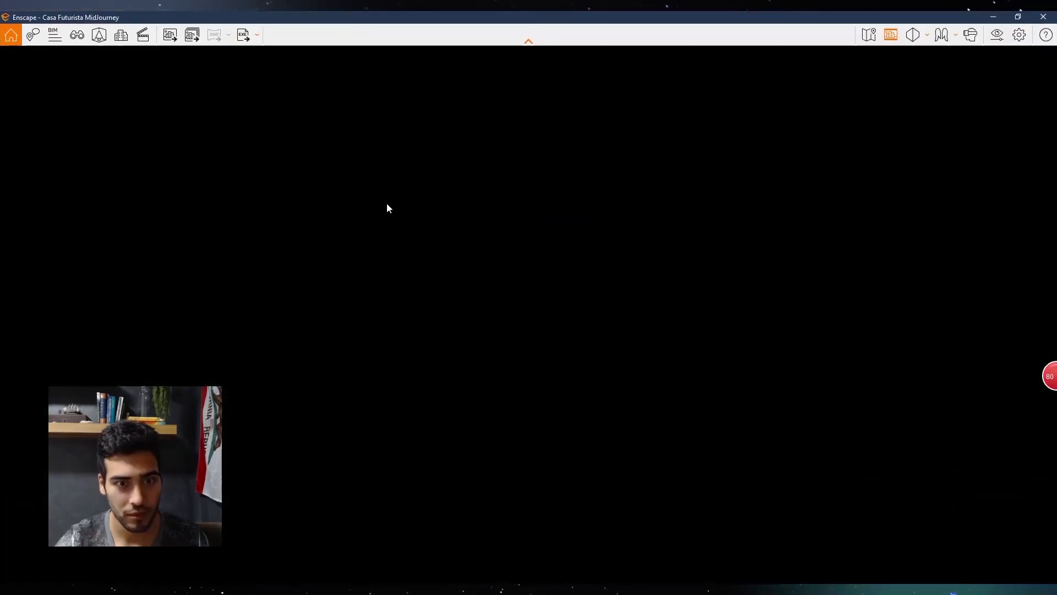
drag(362, 133, 393, 108)
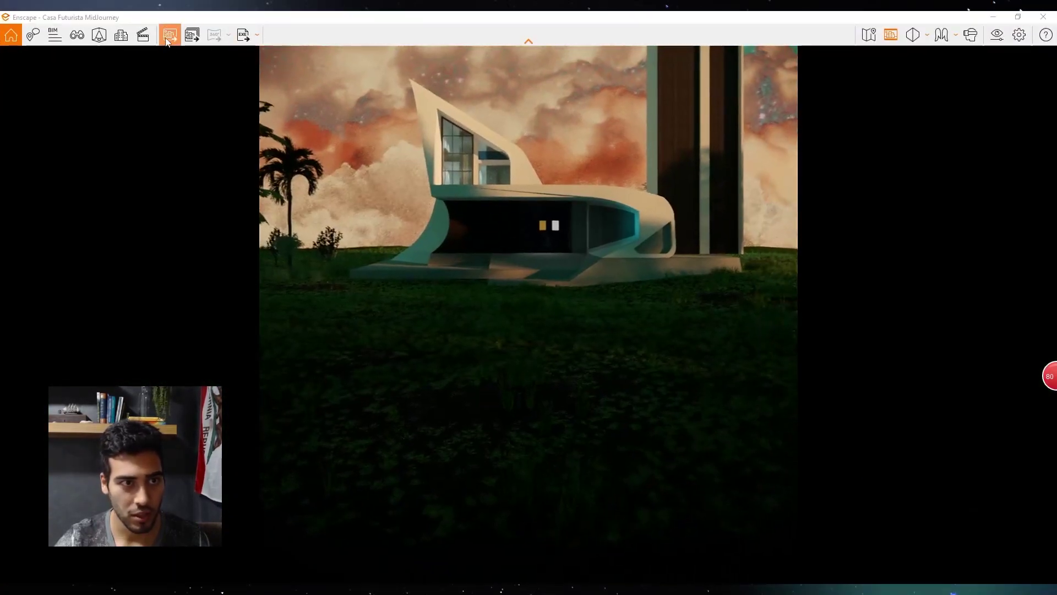
Filter the Enscape asset library to Vegetação and place several low plants and grass patches on the lawn in front of the house
click(99, 34)
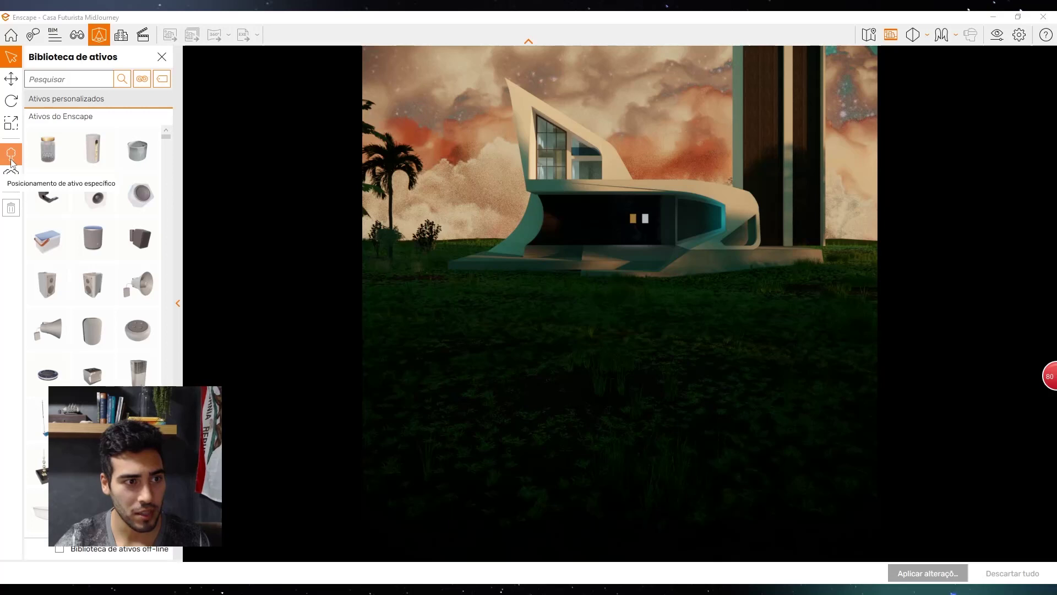
click(11, 159)
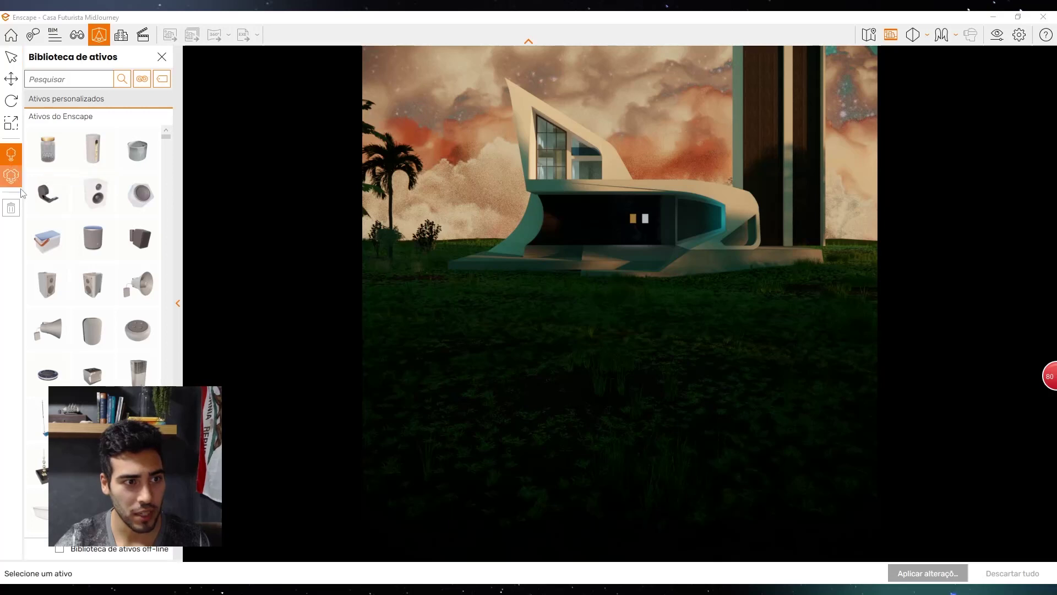
click(162, 81)
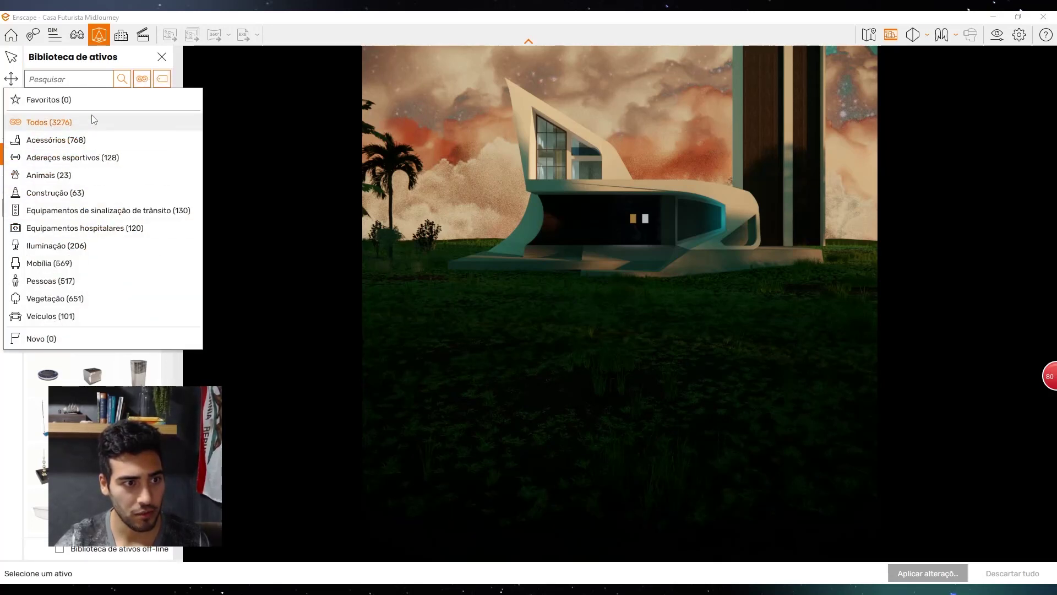
click(83, 298)
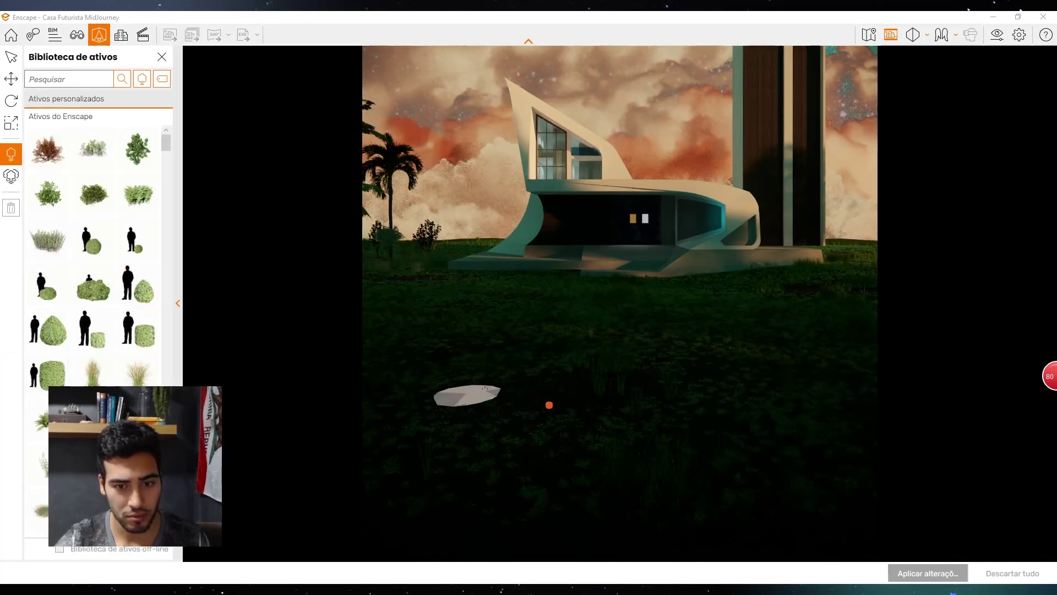
click(544, 396)
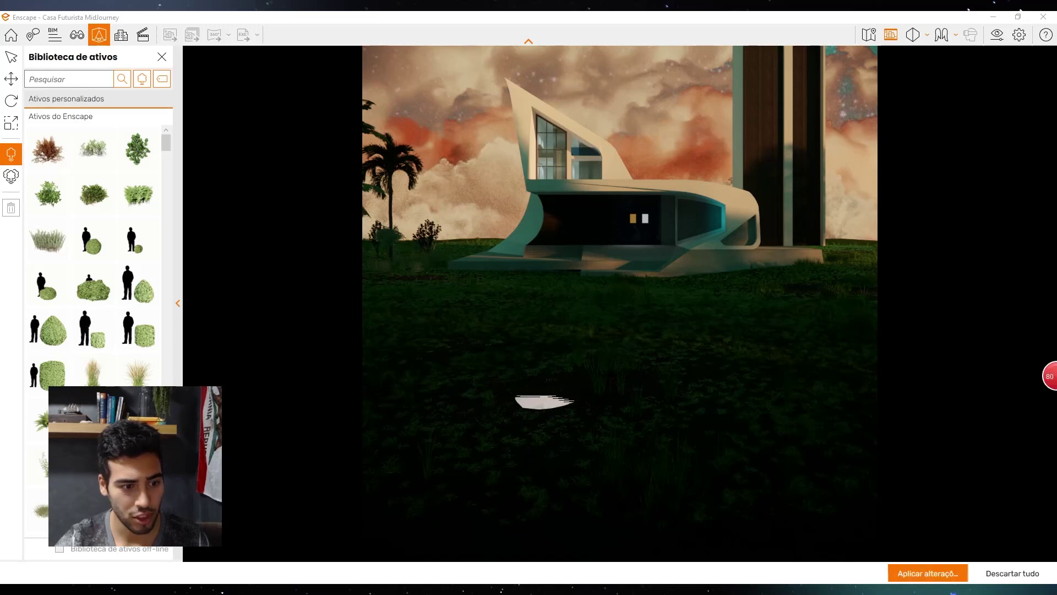
click(392, 443)
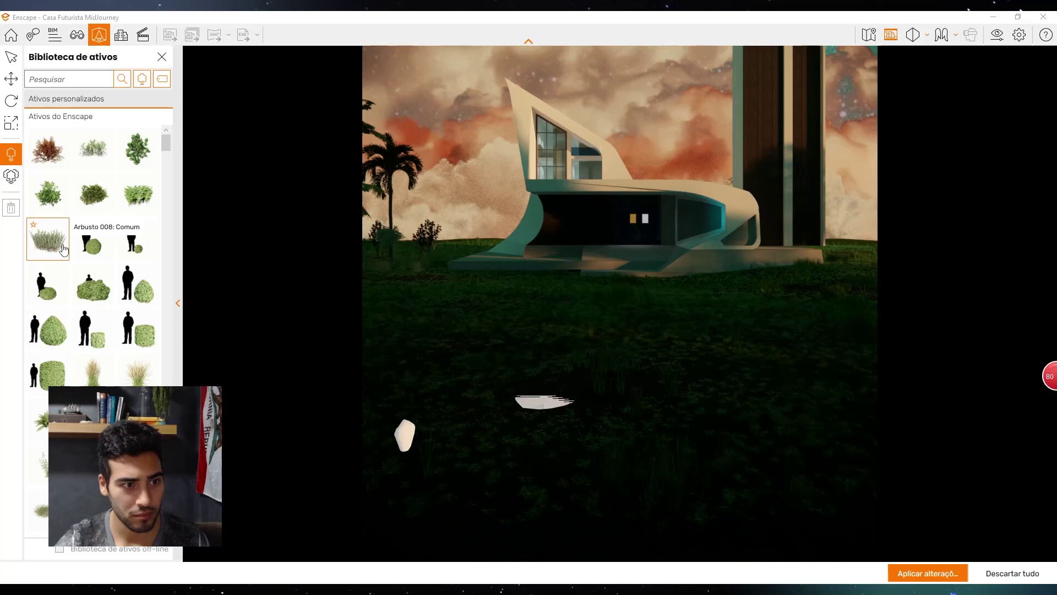
click(63, 249)
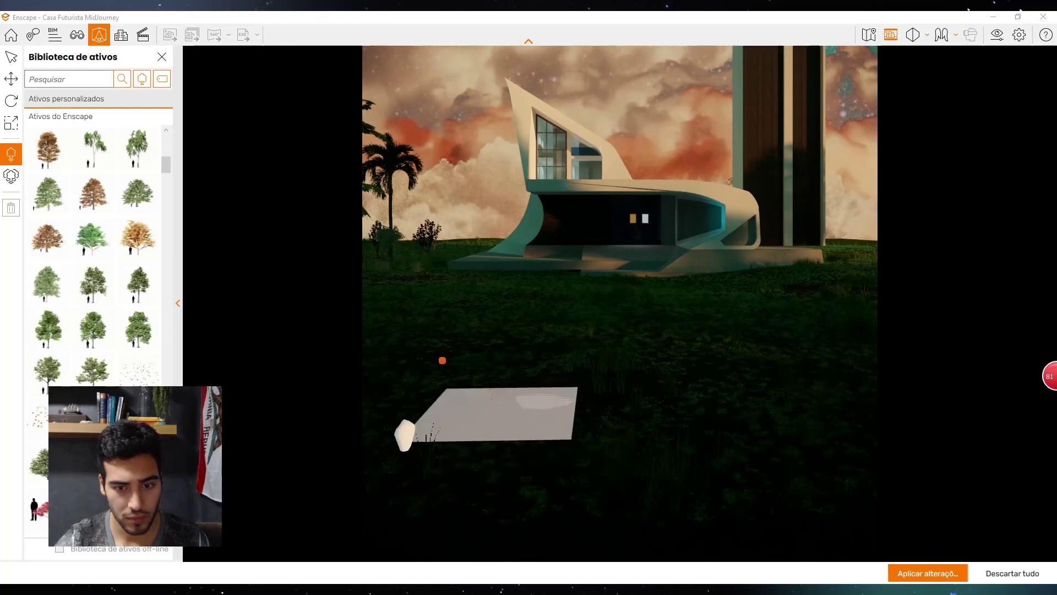
click(439, 370)
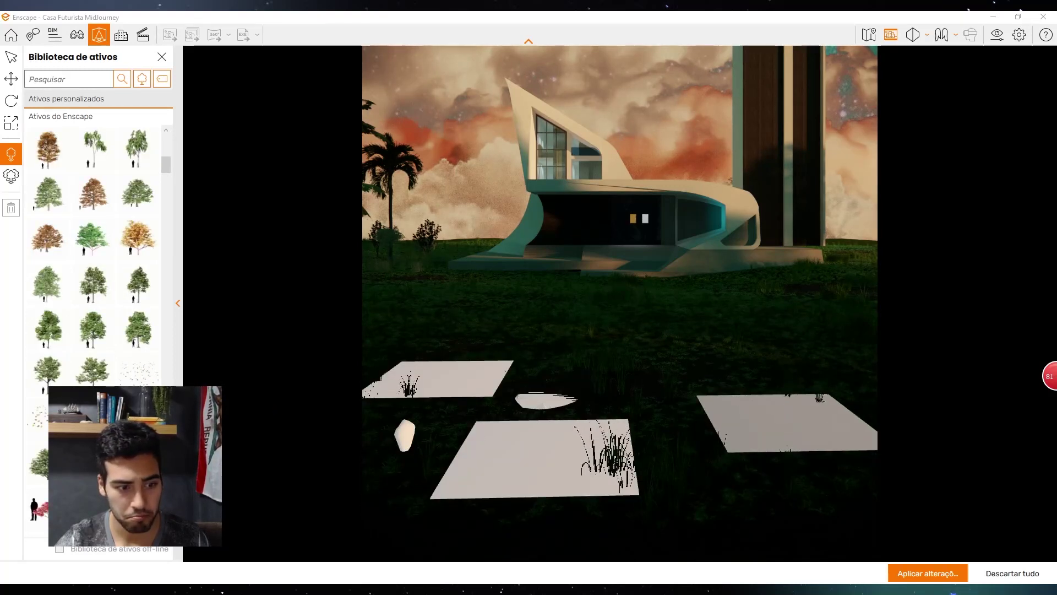
Search the vegetation assets for PEDR and place a cluster of small rocks and a larger boulder on the lawn
scroll(93, 275, down, 5)
scroll(108, 238, down, 5)
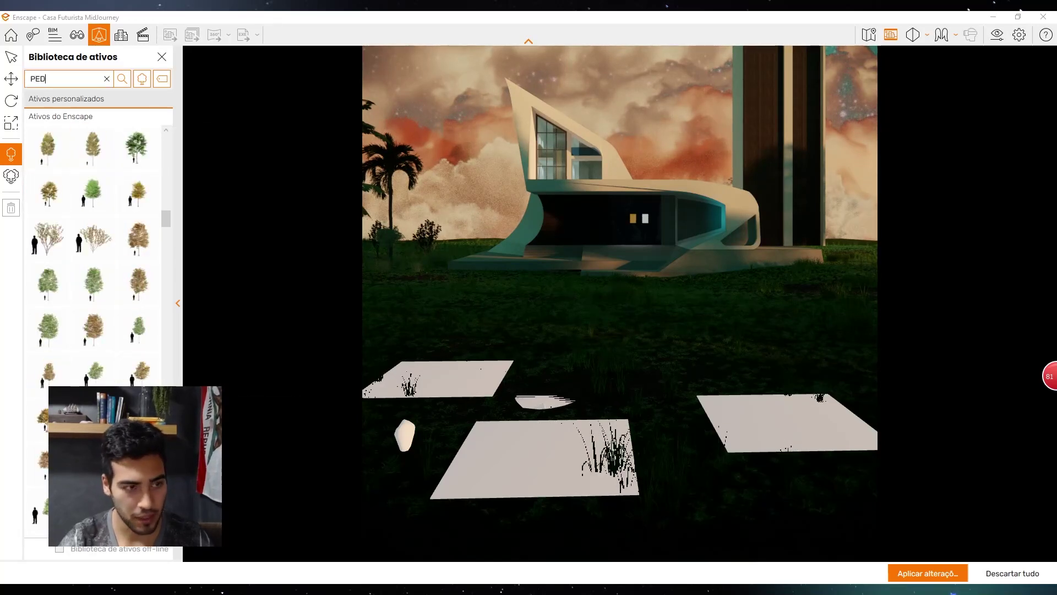
key(Return)
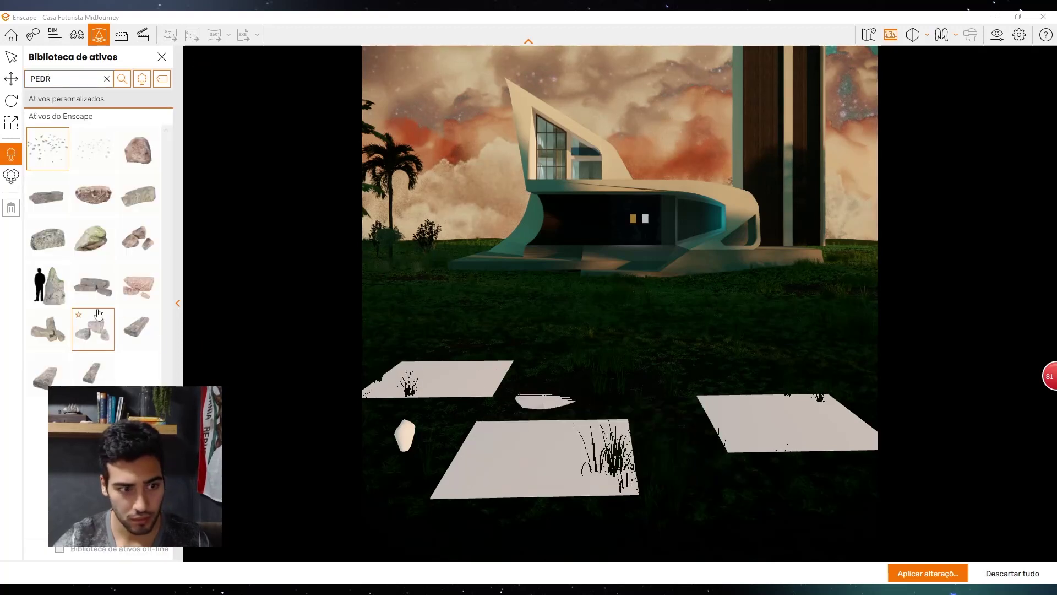
click(137, 238)
click(722, 361)
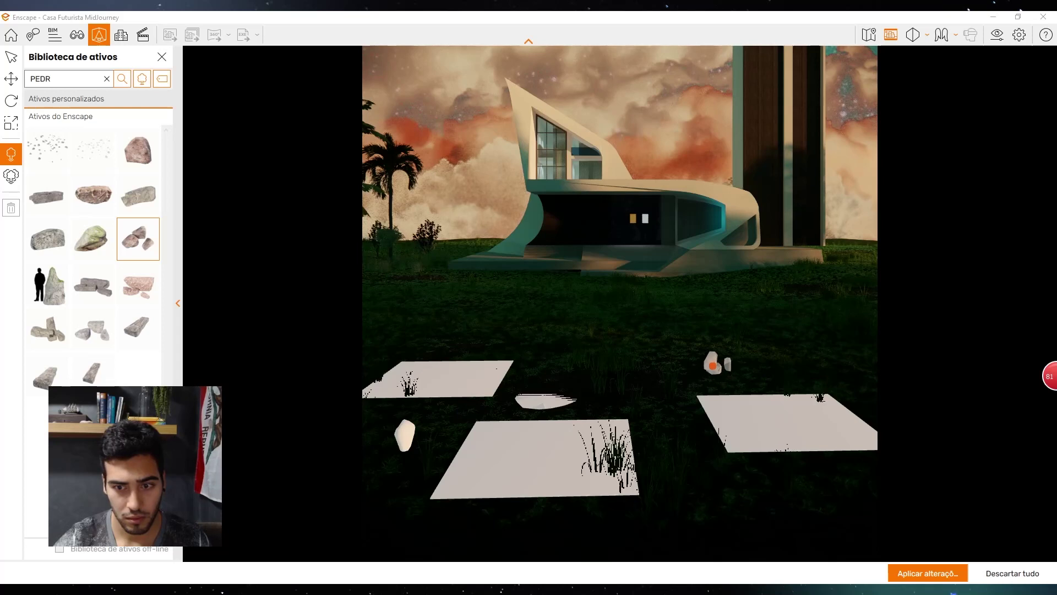
click(48, 237)
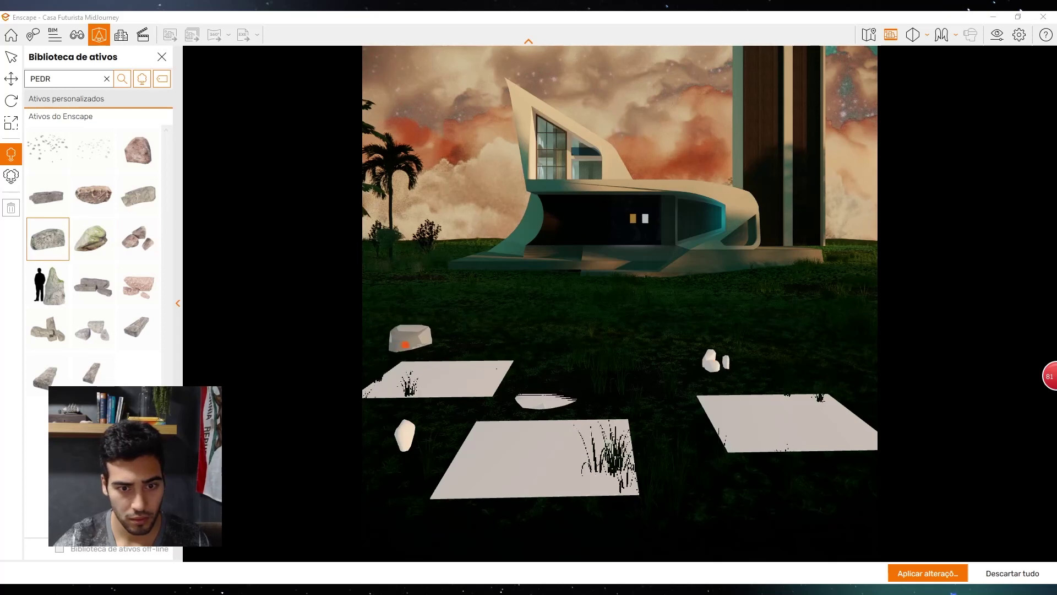
Search the assets for ARB, place shrubs around the lawn, and apply the placed assets
click(106, 80)
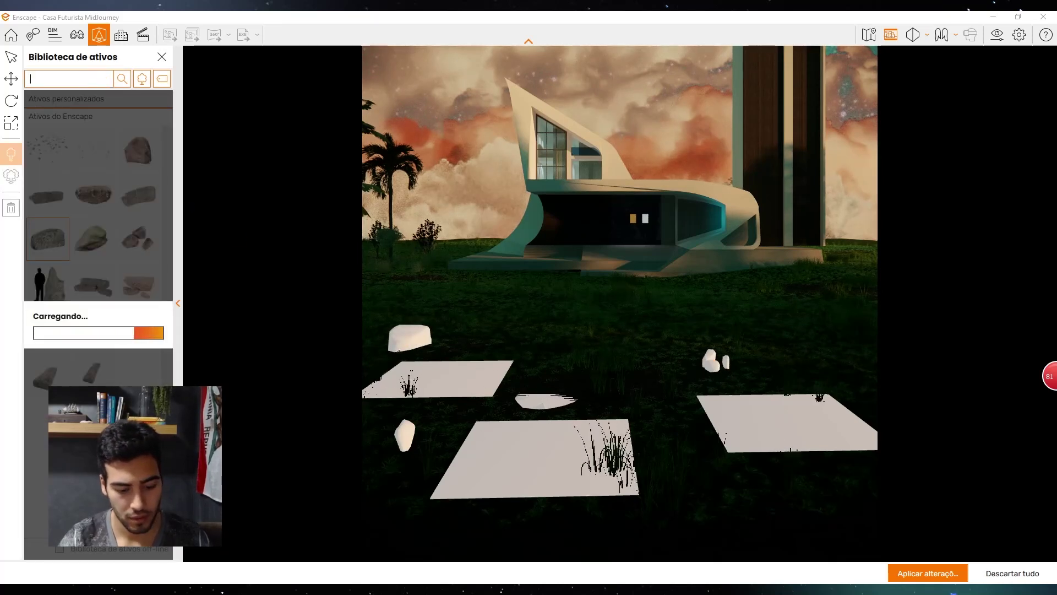
text(ARB)
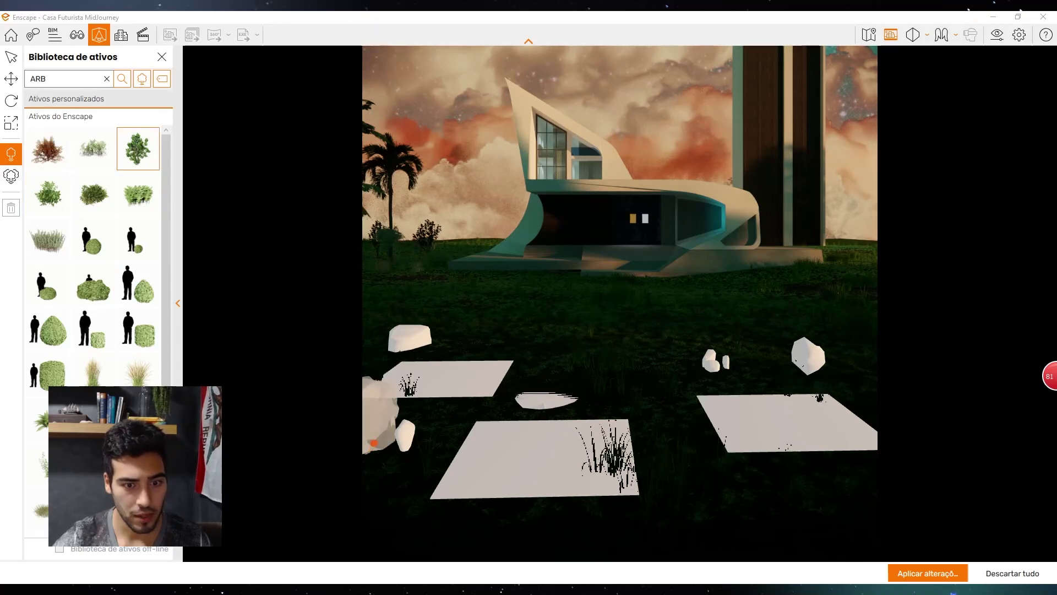
click(371, 428)
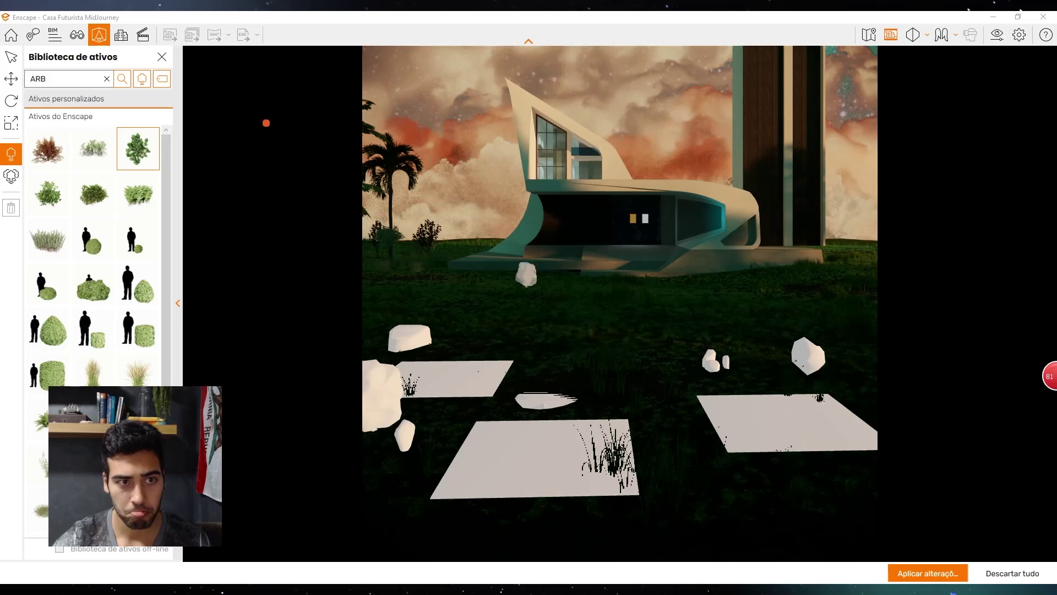
click(929, 575)
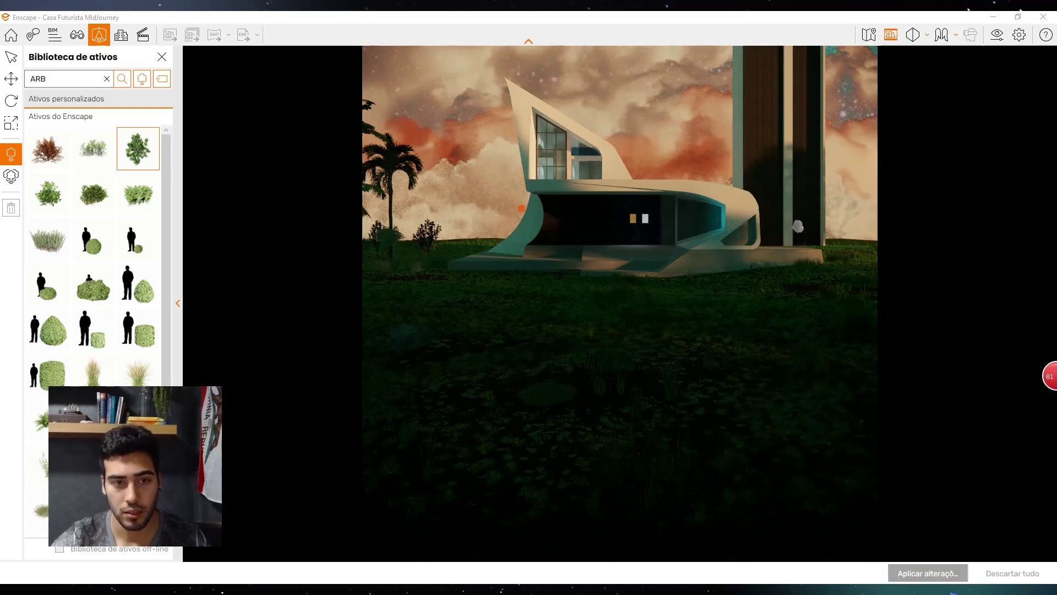
click(162, 56)
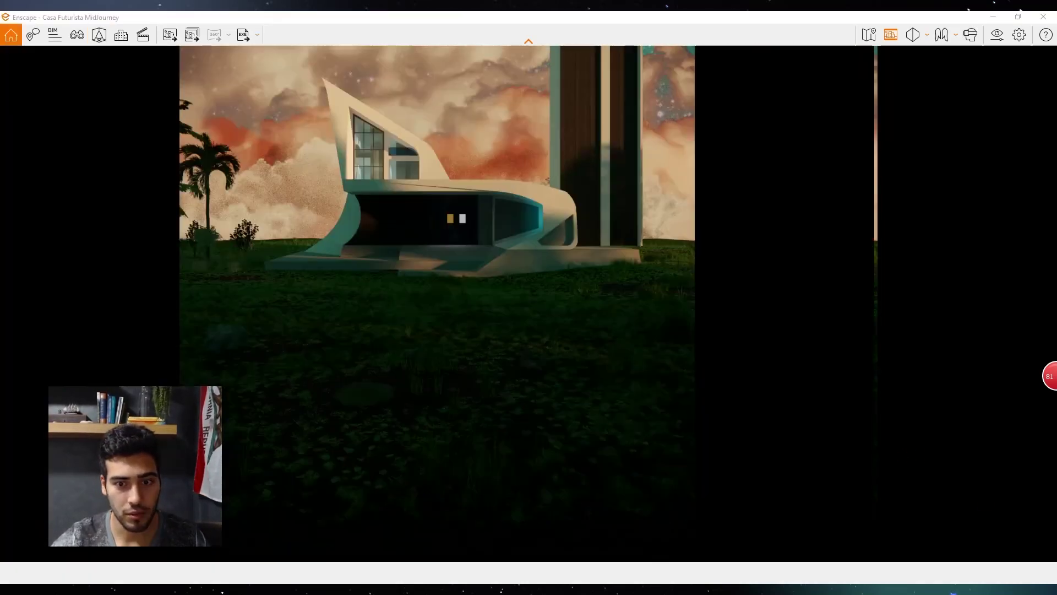
Return the render to the saved view Enscape cena 1 and examine the planted lawn in front of the house
drag(511, 397, 510, 378)
key(q)
key(v)
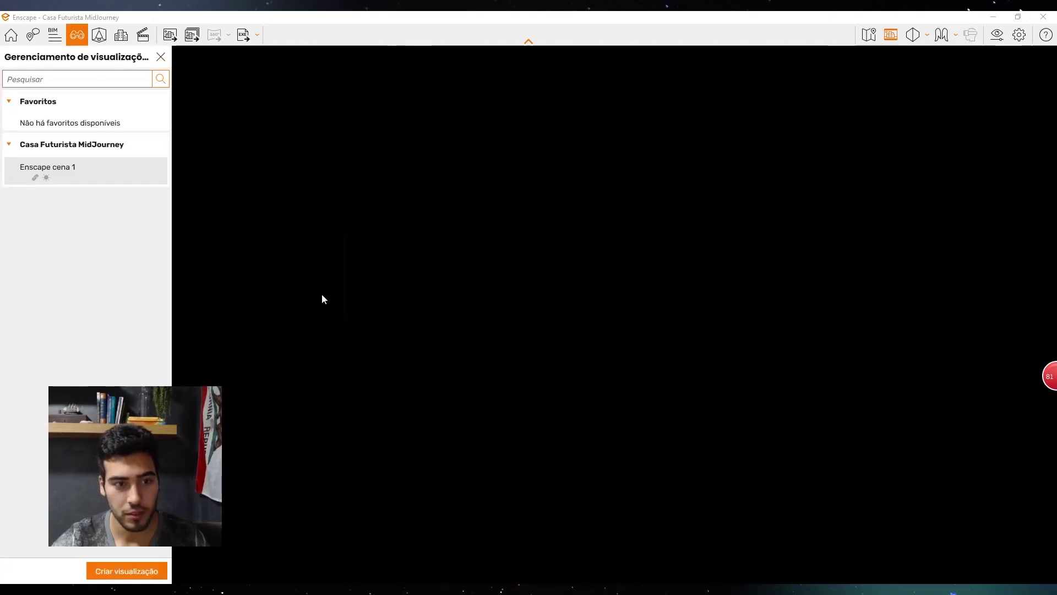
click(99, 171)
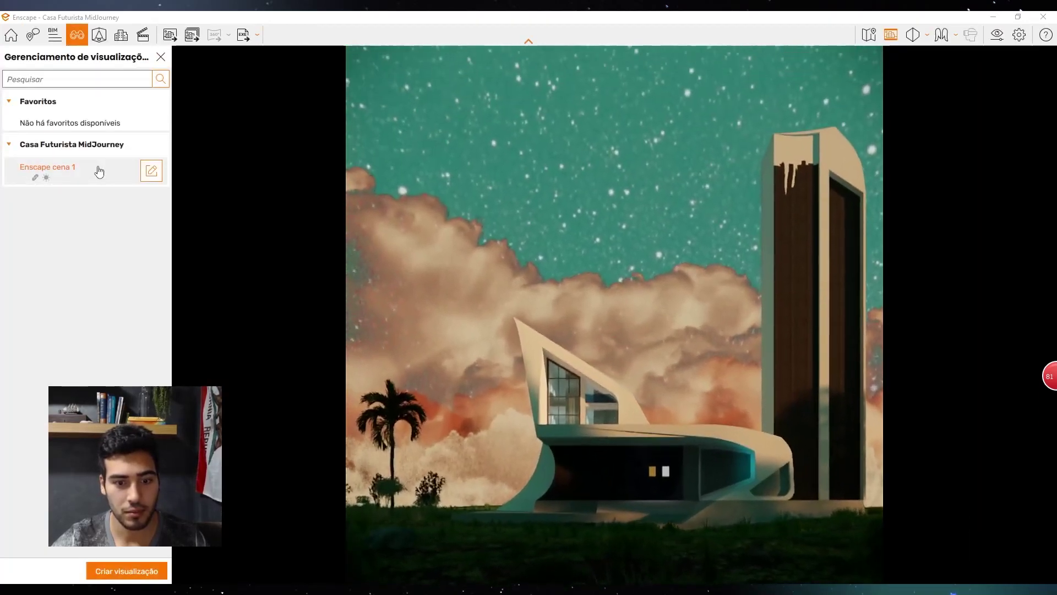
click(159, 65)
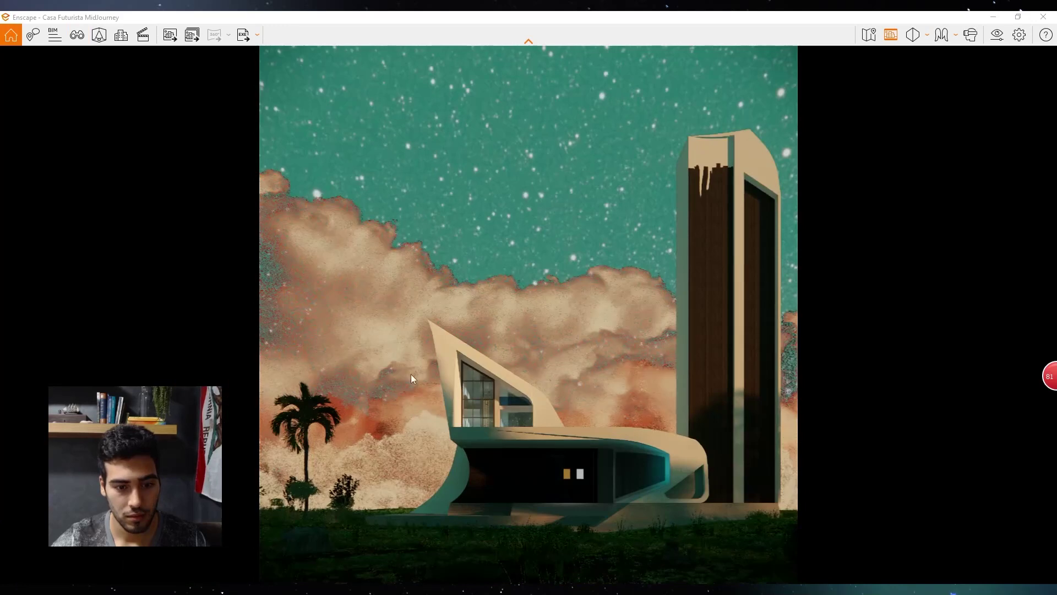
drag(506, 357, 480, 523)
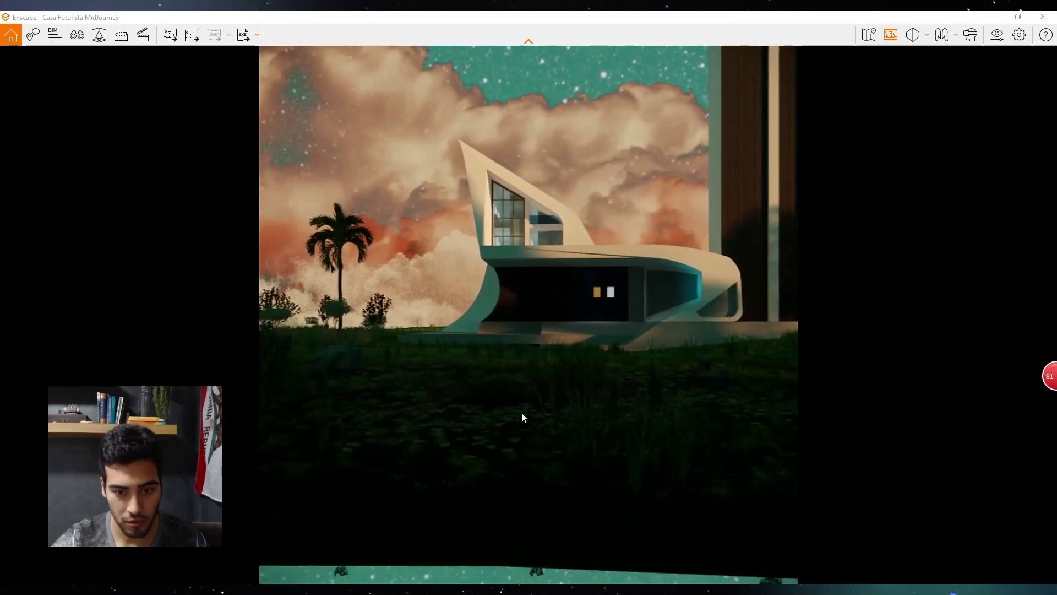
Reposition the small rock-shaped asset and the large shrub on the dark lawn in front of the palm tree
click(103, 43)
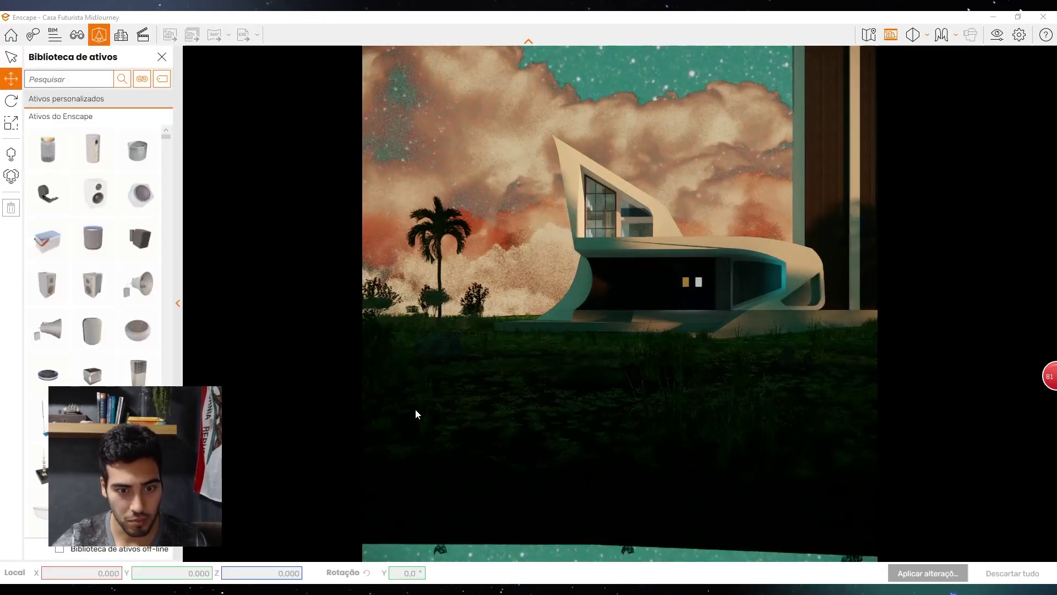
mouse_move(375, 378)
mouse_down()
mouse_move(425, 378)
mouse_move(363, 380)
mouse_up()
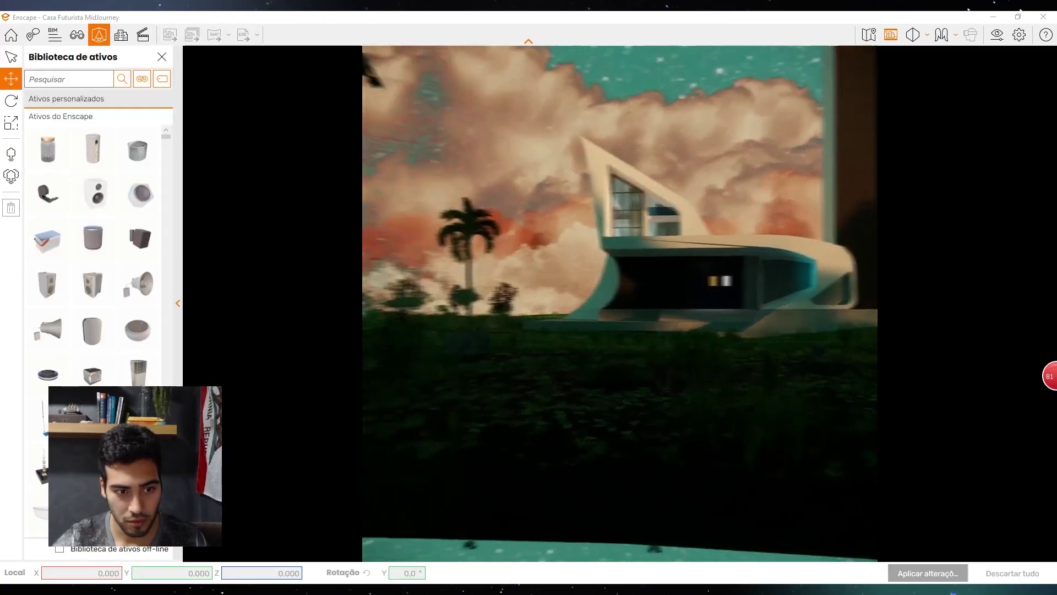
click(498, 365)
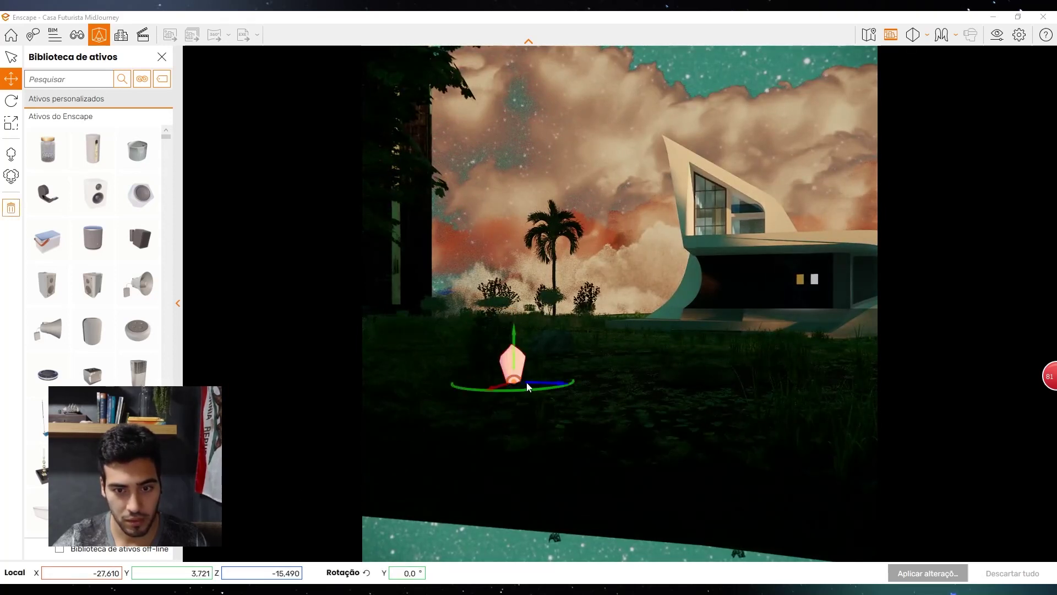
drag(518, 383, 601, 380)
click(496, 357)
scroll(492, 384, up, 1)
drag(491, 385, 472, 463)
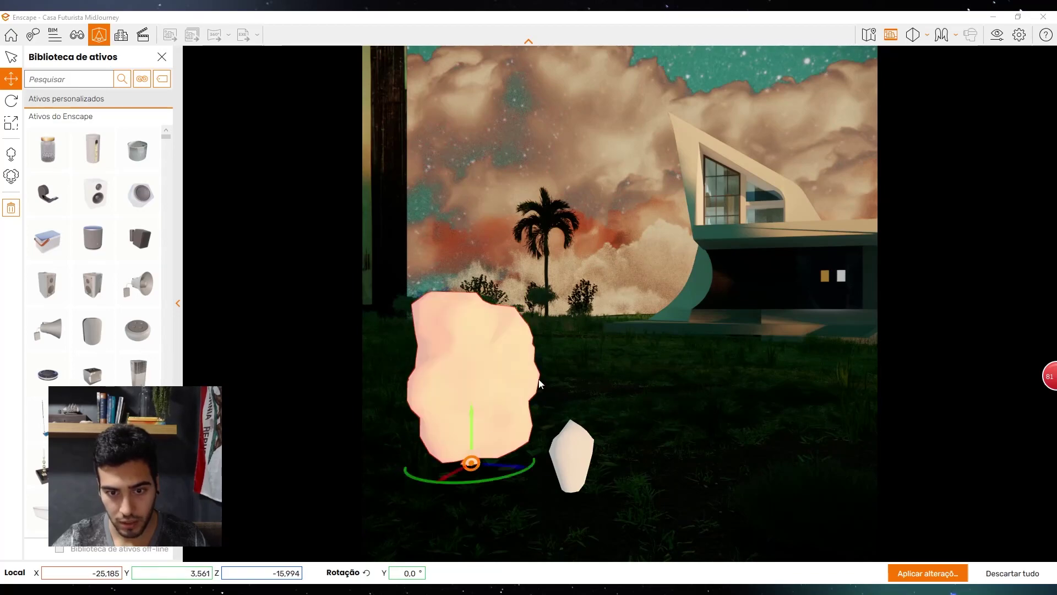
Move the flat ground plant and the small rock cluster closer to the house, and apply the asset changes
scroll(600, 350, down, 3)
scroll(605, 334, up, 3)
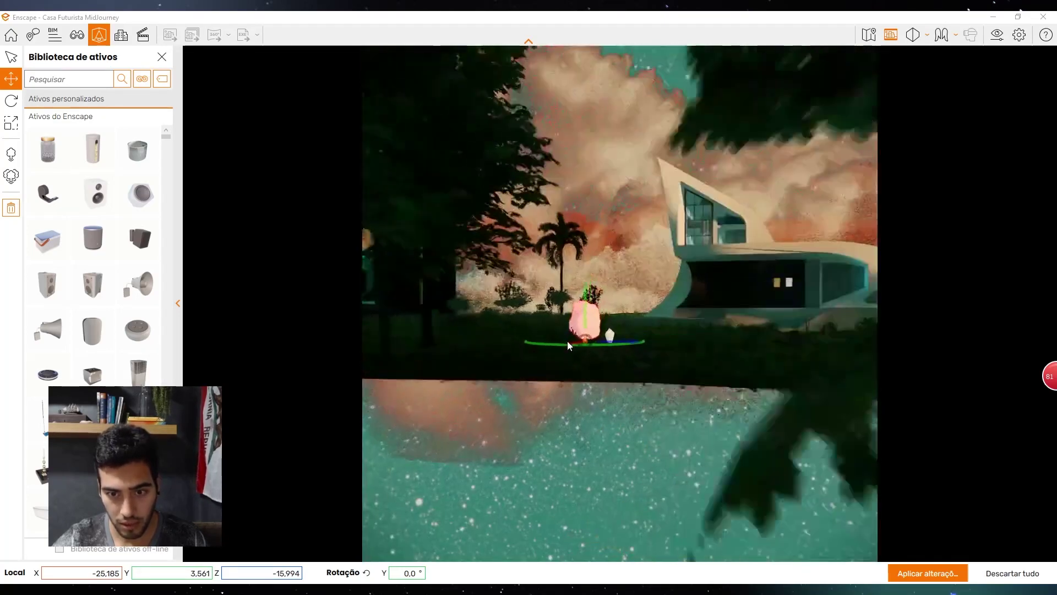
scroll(610, 319, up, 5)
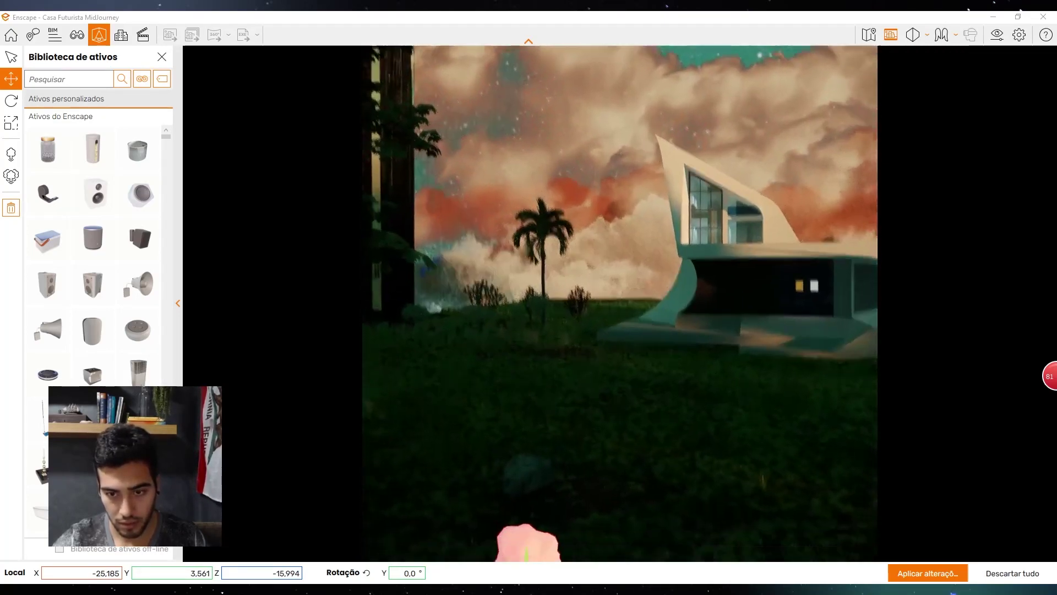
scroll(644, 350, down, 2)
mouse_move(619, 379)
mouse_down()
mouse_move(628, 331)
mouse_move(619, 380)
mouse_up()
click(622, 383)
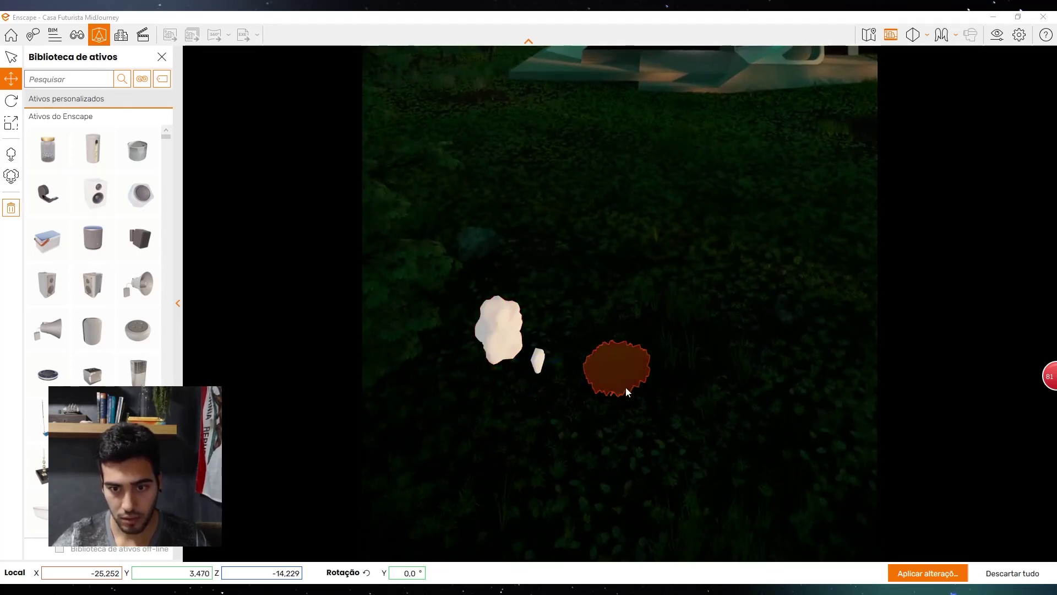
click(615, 372)
drag(615, 371, 576, 286)
click(785, 319)
drag(790, 319, 728, 278)
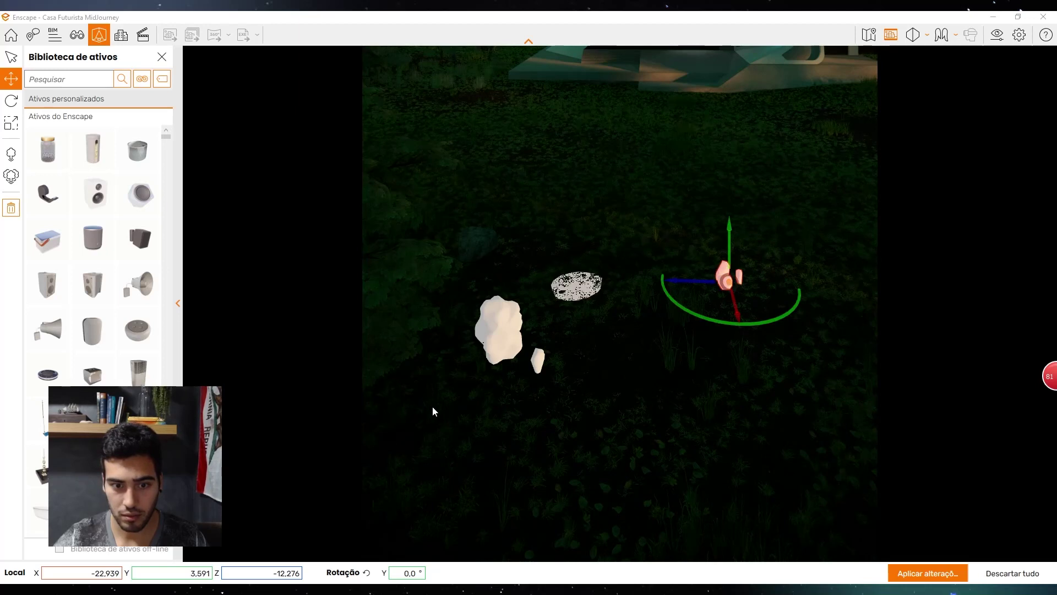
click(927, 573)
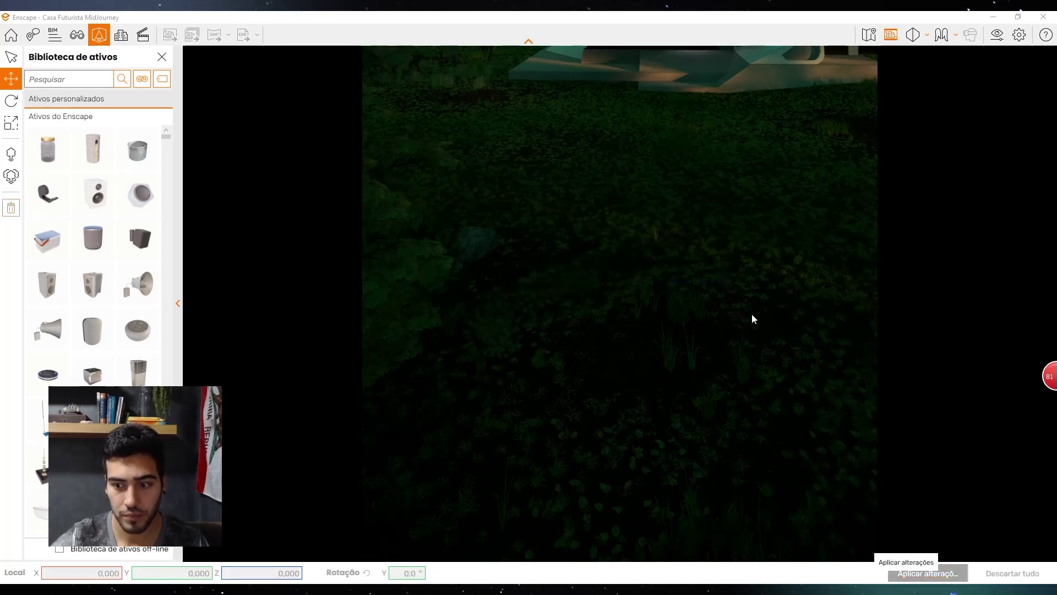
Recall the view Enscape cena 1 and restore the Enscape window to its smaller size beside the SketchUp model
key(f)
click(84, 177)
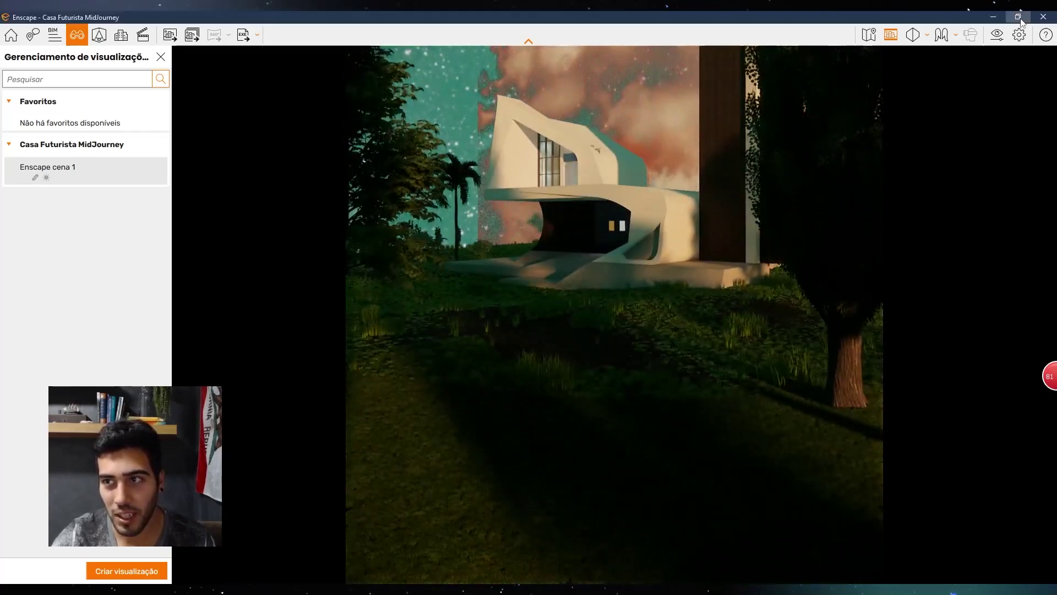
click(1018, 17)
Delete the group located near the terrain in the SketchUp model
scroll(666, 416, down, 2)
mouse_move(666, 416)
middle_down()
mouse_move(650, 442)
mouse_move(618, 434)
middle_up()
scroll(650, 442, up, 1)
click(621, 392)
key(Delete)
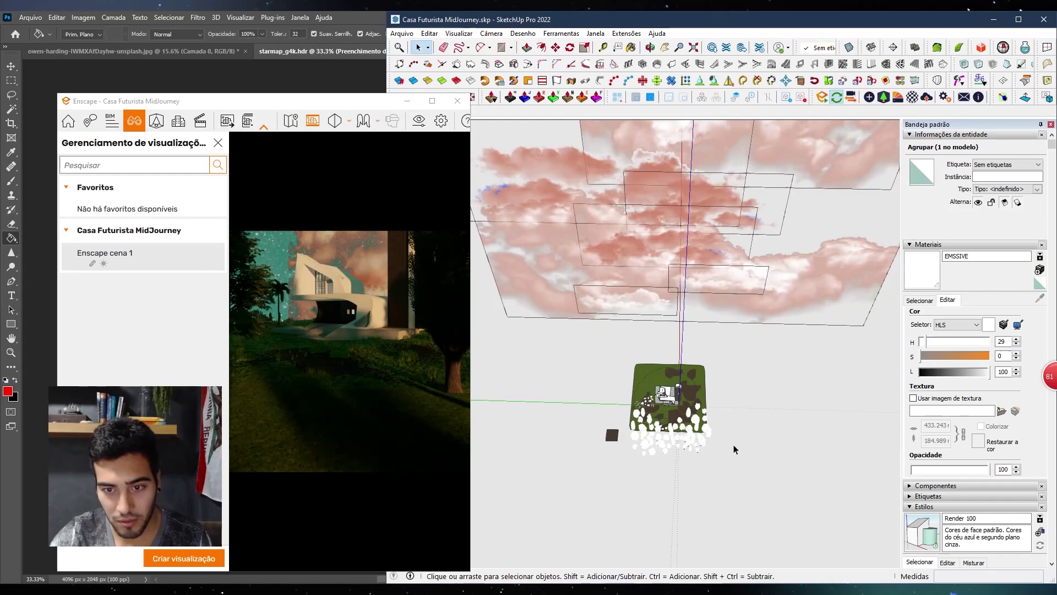
Select the cloud plane group and rotate a copy of it around the house to cover an adjacent side
scroll(734, 449, down, 2)
click(711, 338)
scroll(722, 344, down, 2)
scroll(722, 345, down, 2)
middle_drag(722, 345, 708, 438)
key(q)
scroll(710, 351, up, 2)
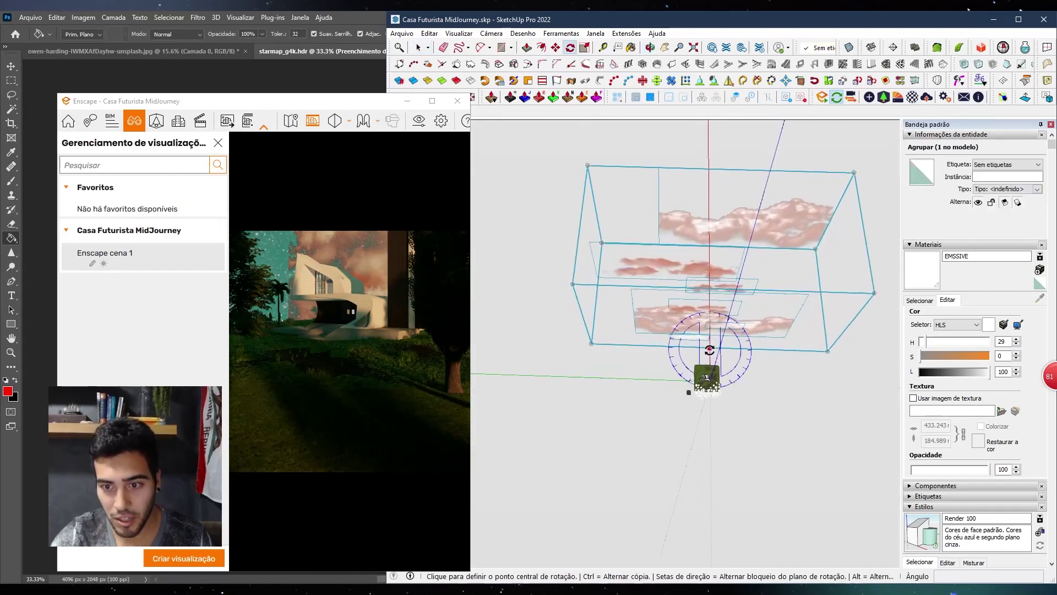
click(831, 367)
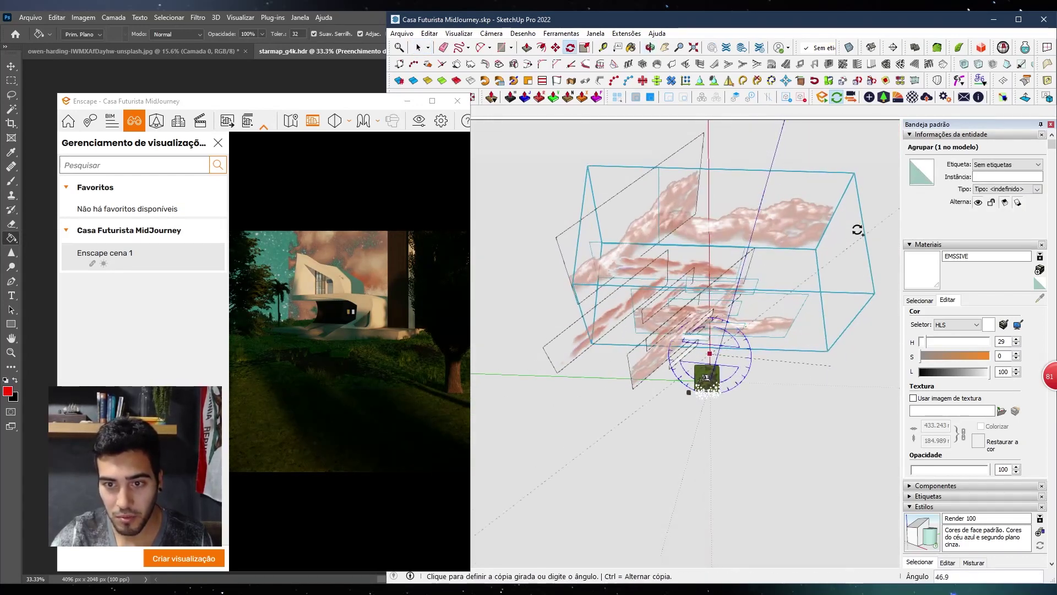
click(800, 177)
Rotate further copies of the cloud group around the house to cover its remaining sides
mouse_move(795, 463)
middle_down()
mouse_move(744, 463)
mouse_move(724, 475)
mouse_move(732, 468)
middle_up()
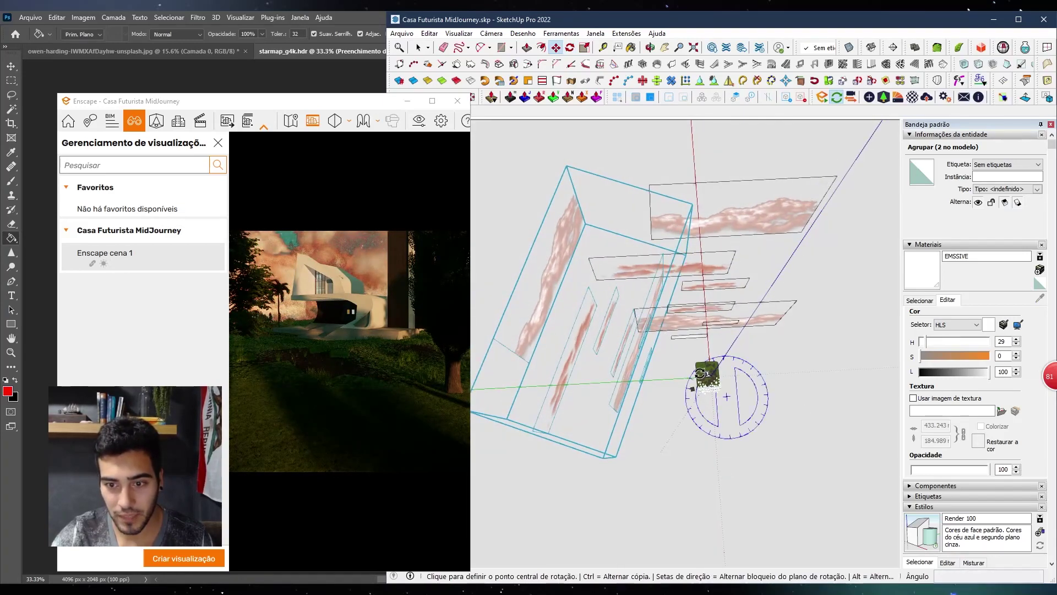
click(651, 373)
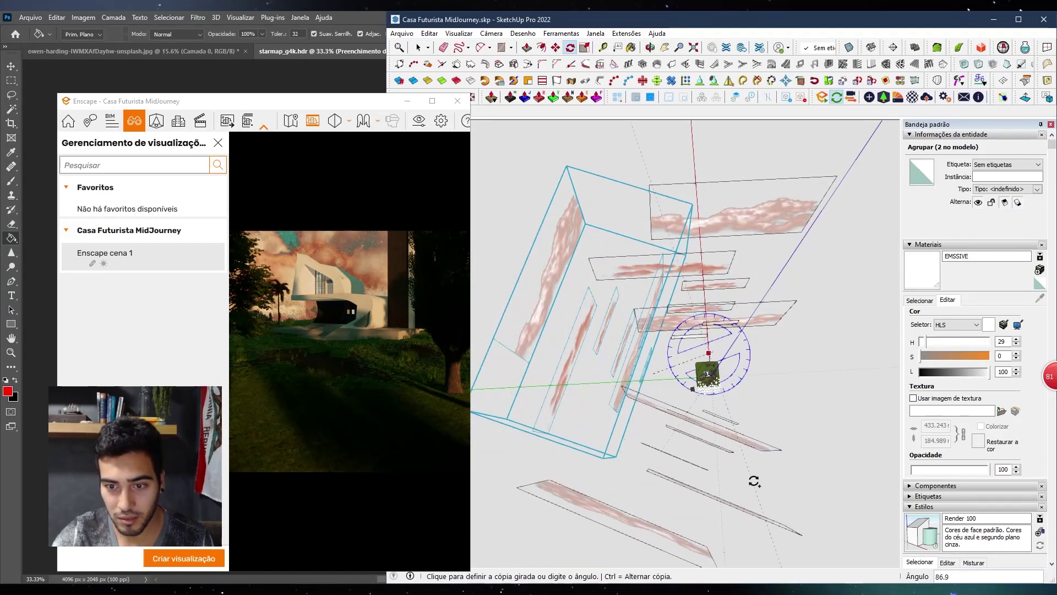
click(753, 484)
key(space)
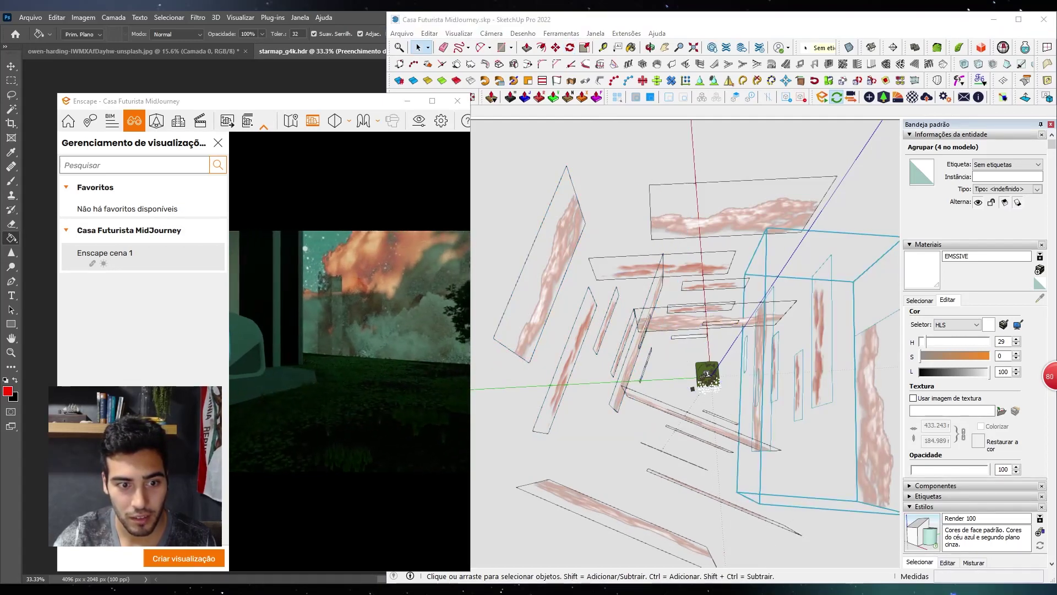
Move the latest cloud group copy closer to the house, in line with the surrounding cloud groups
scroll(783, 434, down, 5)
key(m)
mouse_move(421, 344)
mouse_down()
mouse_move(316, 333)
mouse_move(385, 333)
mouse_up()
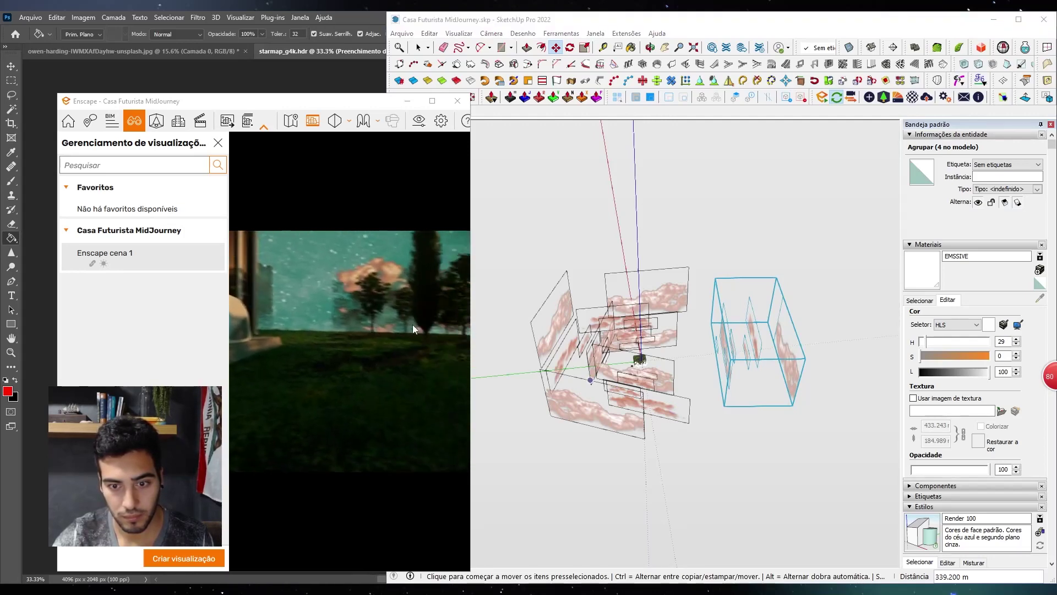
click(805, 359)
click(677, 405)
key(space)
mouse_move(677, 405)
middle_down()
mouse_move(687, 432)
mouse_move(765, 394)
middle_up()
key(m)
click(687, 432)
click(715, 278)
Rotate another copy of the cloud group about the house and move it into a gap between the existing groups
mouse_move(719, 308)
middle_down()
mouse_move(750, 382)
mouse_move(767, 391)
middle_up()
middle_drag(726, 358, 688, 338)
key(q)
click(691, 342)
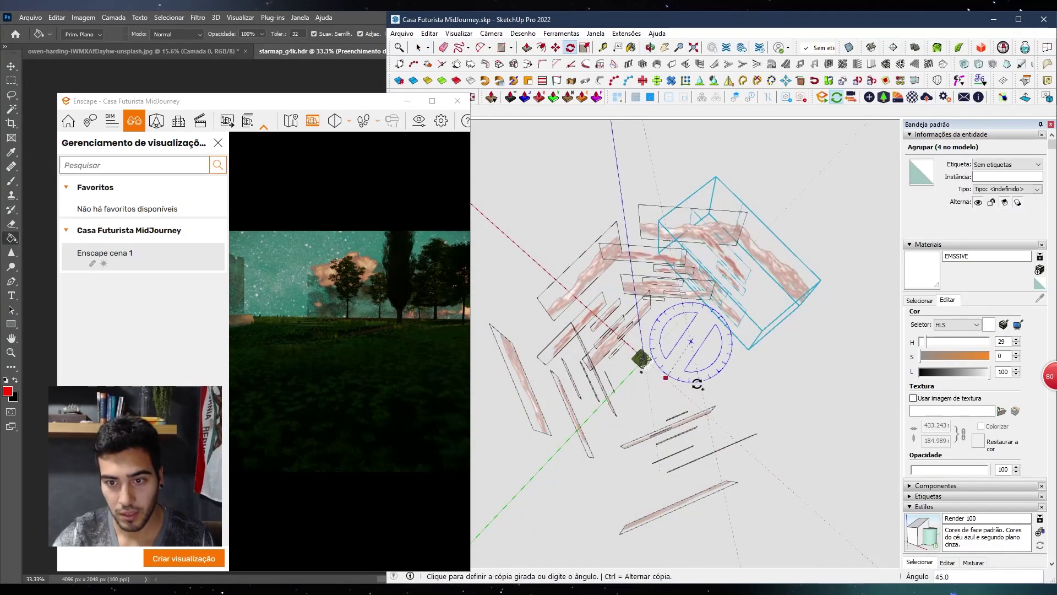
click(798, 389)
key(m)
click(856, 444)
click(819, 381)
Rotate one more cloud group copy to face the house and shift it outward beside its neighbouring group
middle_drag(819, 381, 679, 310)
key(q)
click(679, 310)
click(721, 220)
click(815, 235)
key(m)
click(644, 309)
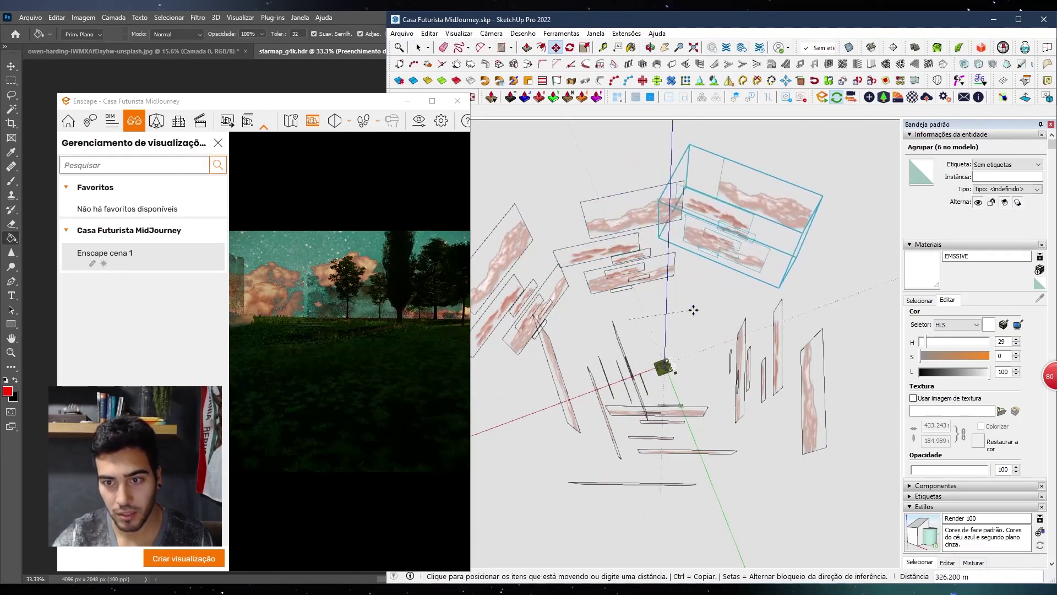
Place a moved copy of the selected cloud group in the last open part of the ring, and clear the selection
middle_drag(709, 360, 623, 277)
key(m)
click(611, 337)
key(ctrl)
click(666, 228)
key(space)
click(743, 359)
middle_drag(743, 358, 682, 286)
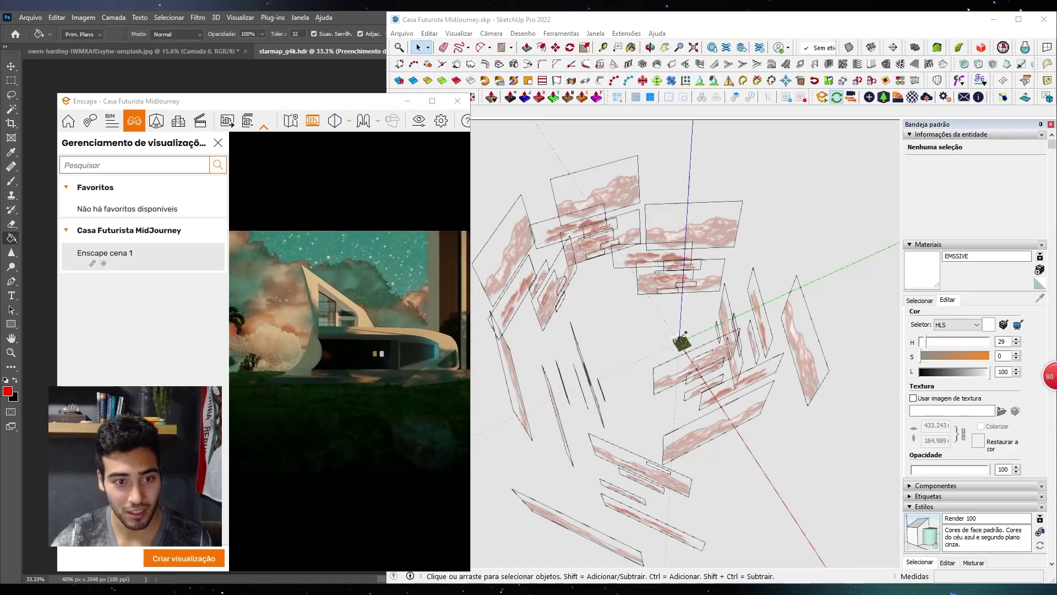
Enlarge the Enscape view to full size and set the camera exposure to 51% in the visual settings
click(218, 143)
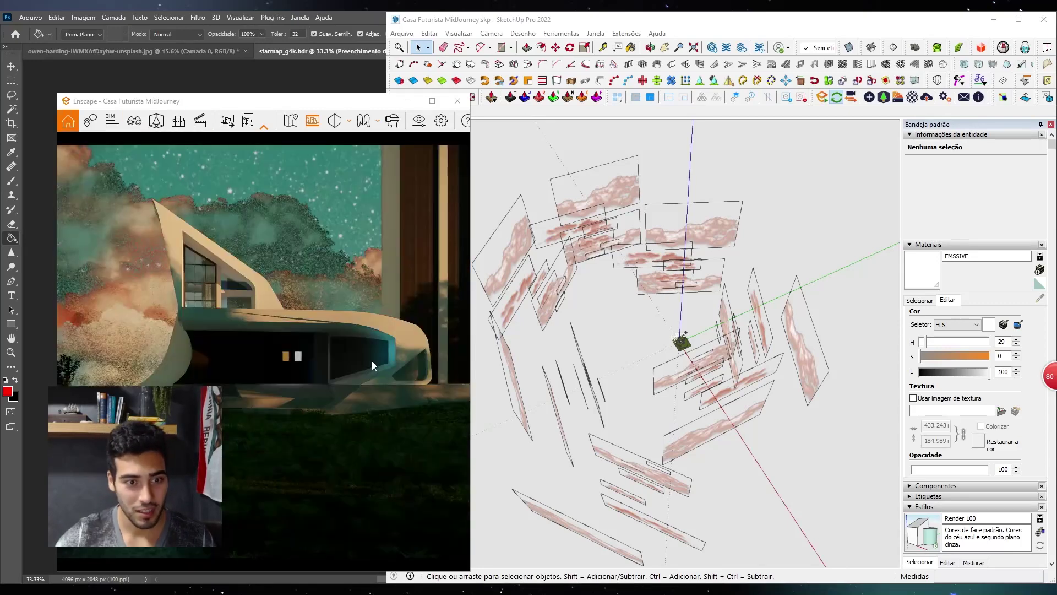
click(433, 102)
click(998, 36)
drag(526, 310, 167, 104)
drag(269, 314, 272, 316)
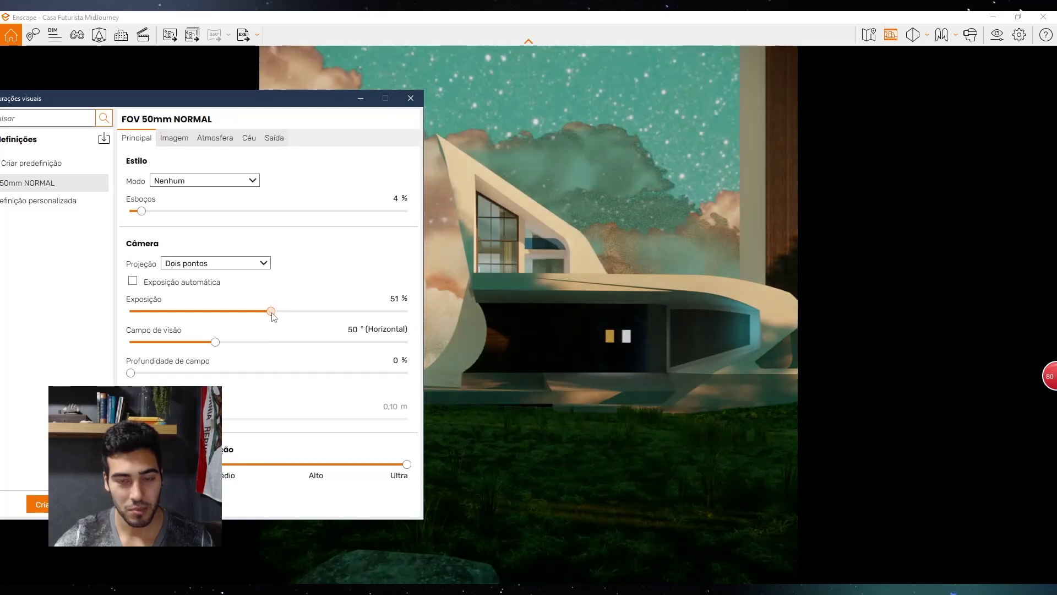
Try a sun brightness of 80% in the atmosphere lighting settings and settle on a lower value
click(175, 138)
click(215, 138)
drag(148, 294, 213, 290)
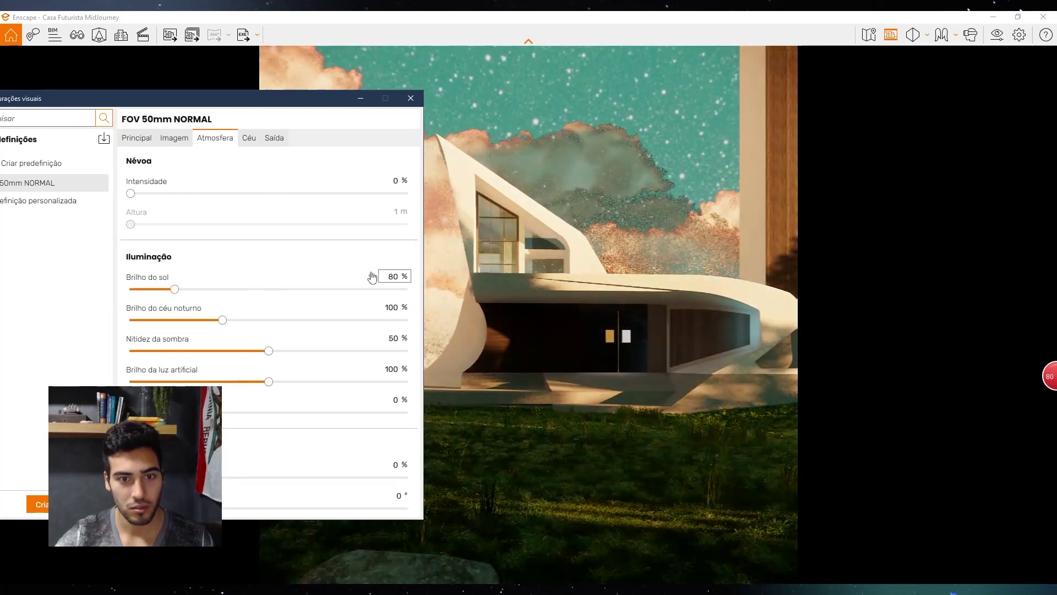
drag(156, 289, 142, 289)
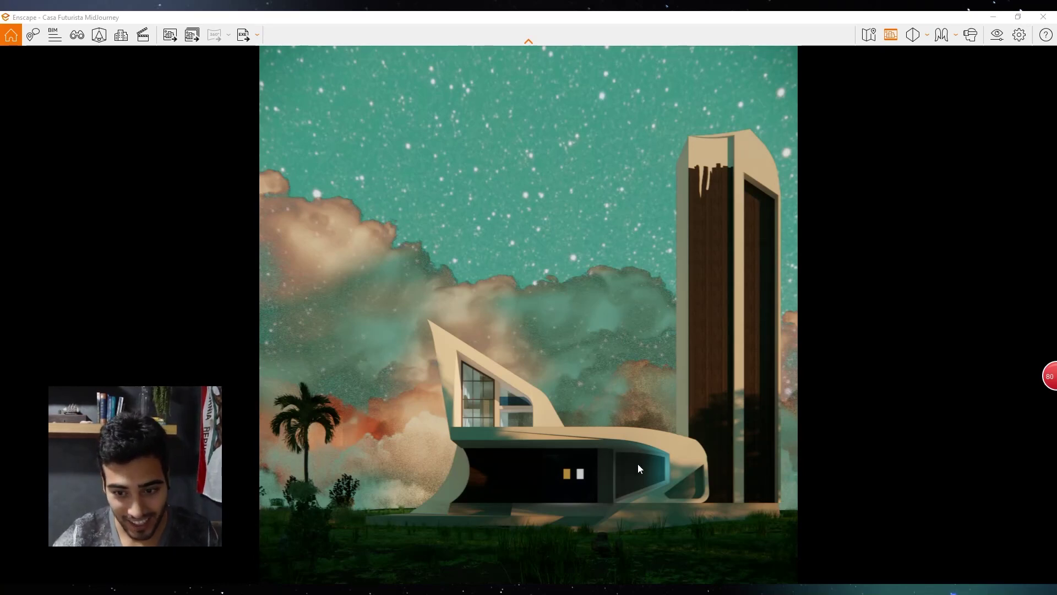
click(998, 41)
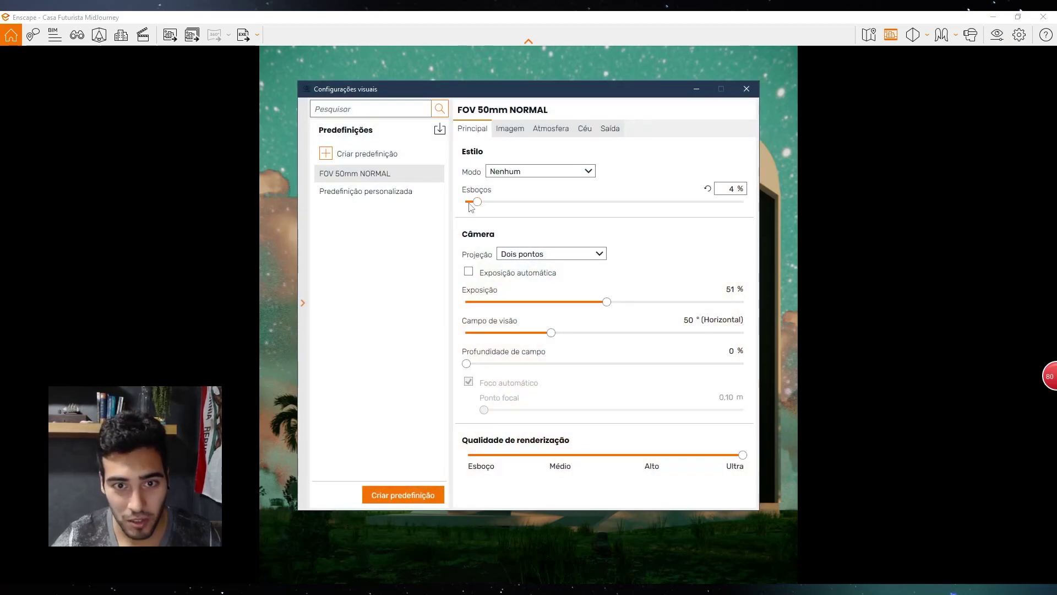
drag(486, 88, 343, 64)
click(602, 62)
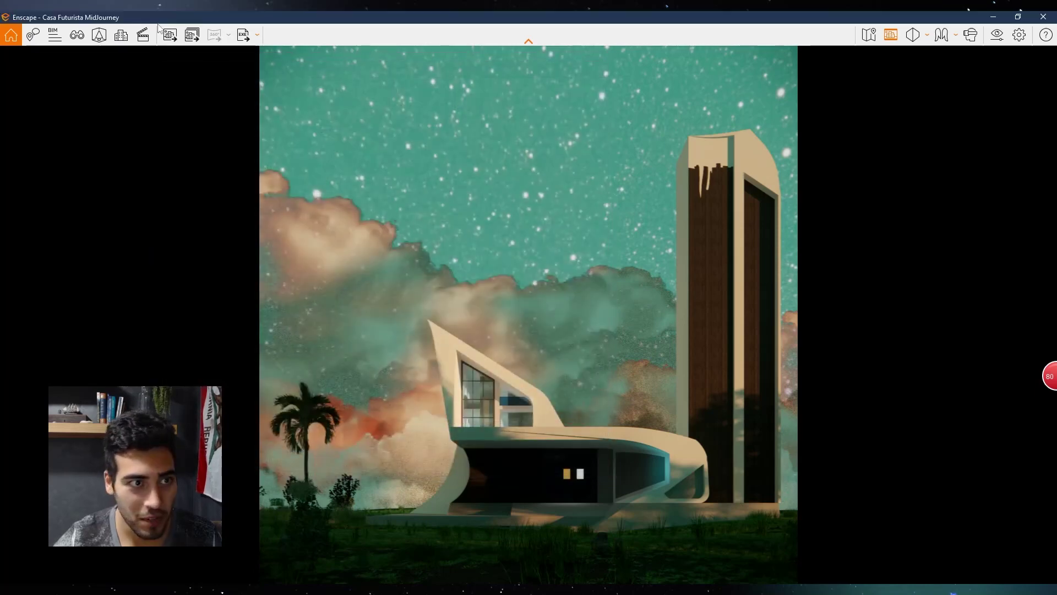
Open the Enscape asset library and filter the Enscape assets to the people category
click(99, 36)
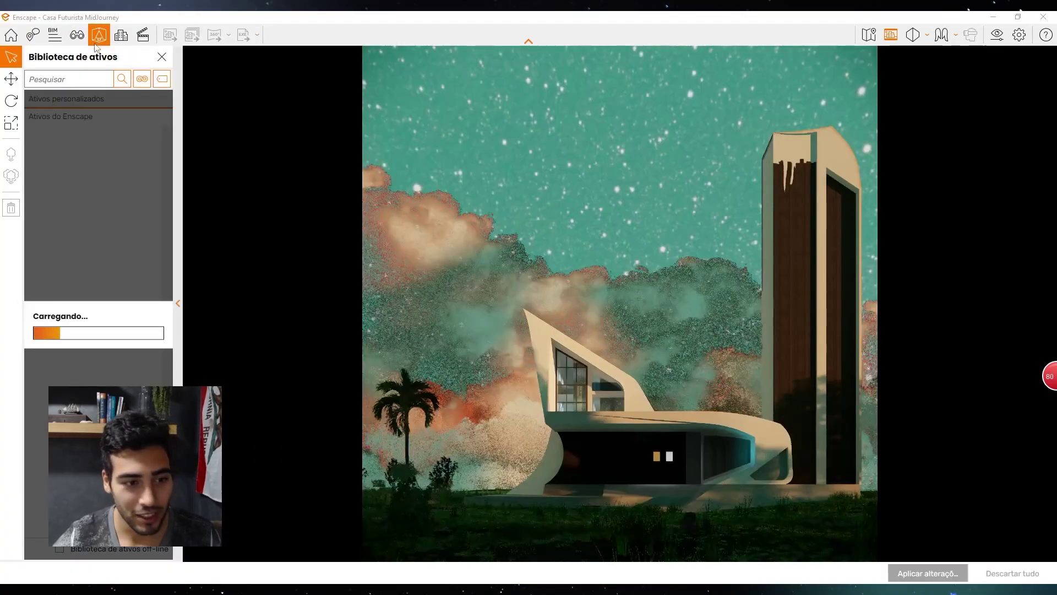
click(140, 83)
click(51, 281)
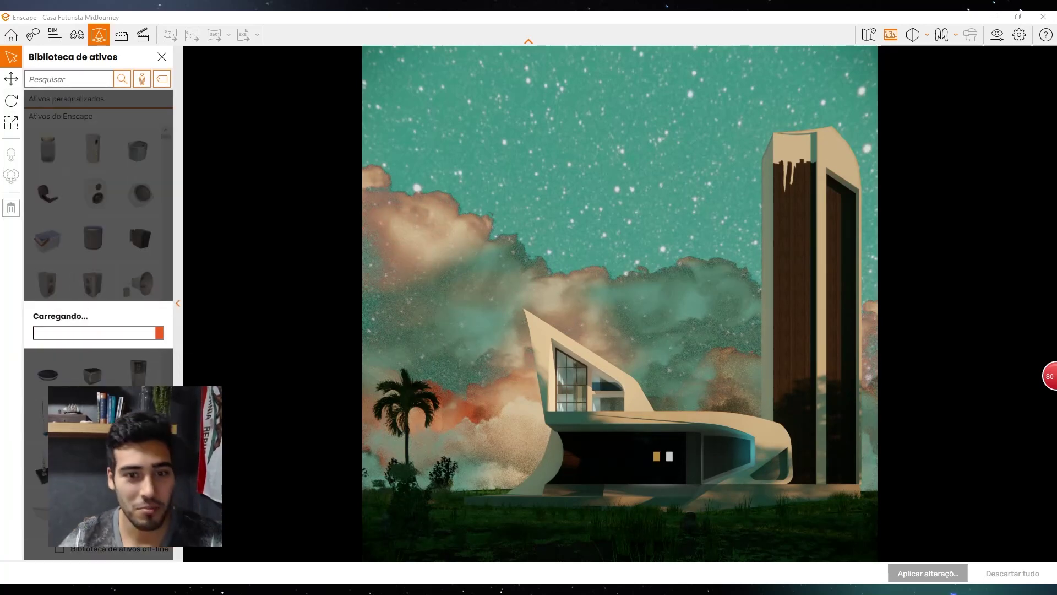
Browse the people assets in the library for a figure that suits the scene
scroll(134, 376, down, 8)
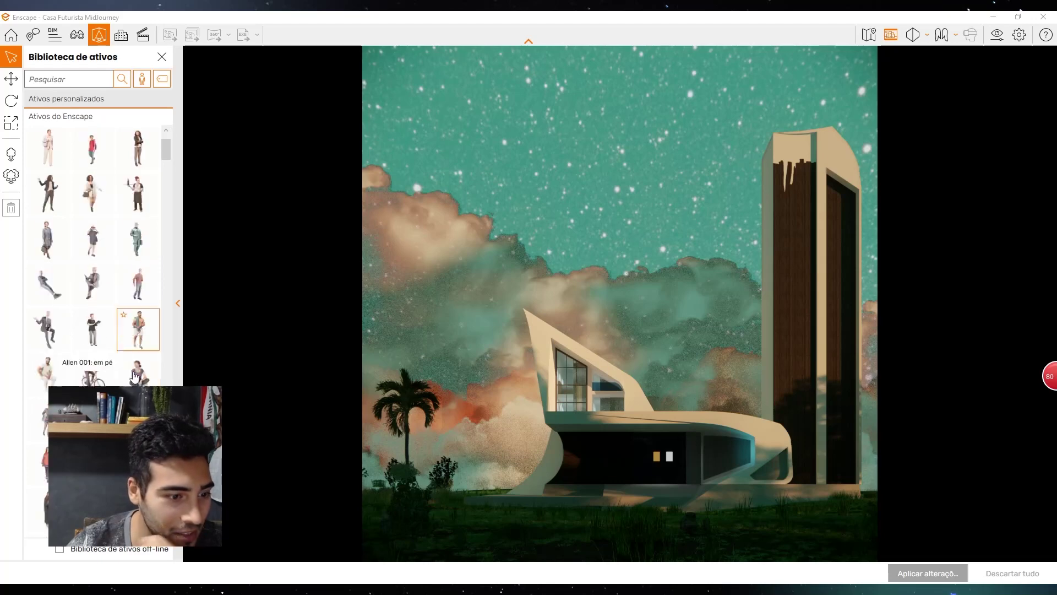
scroll(134, 376, down, 8)
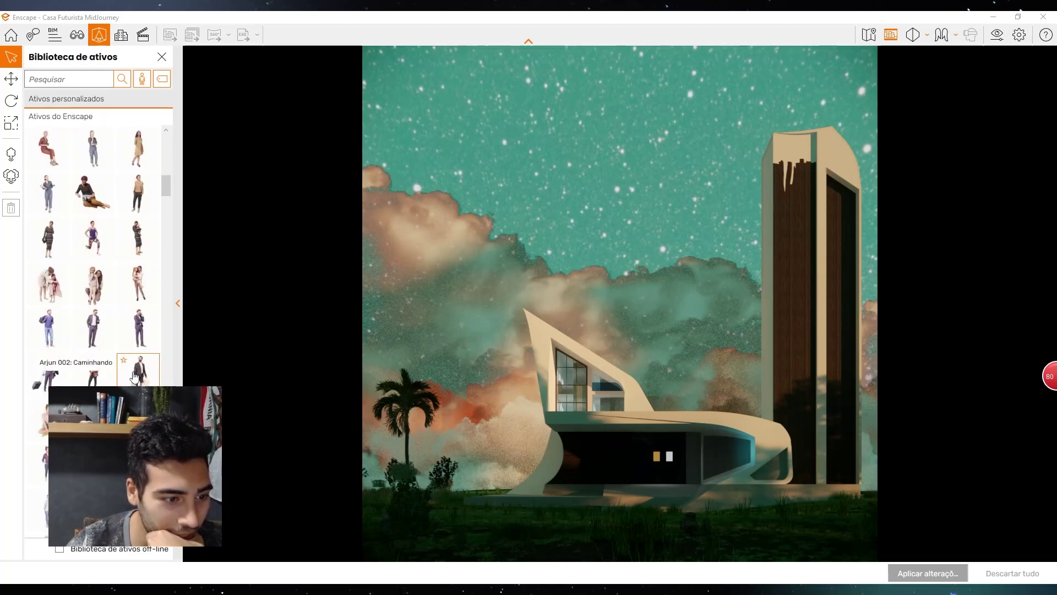
scroll(134, 376, down, 3)
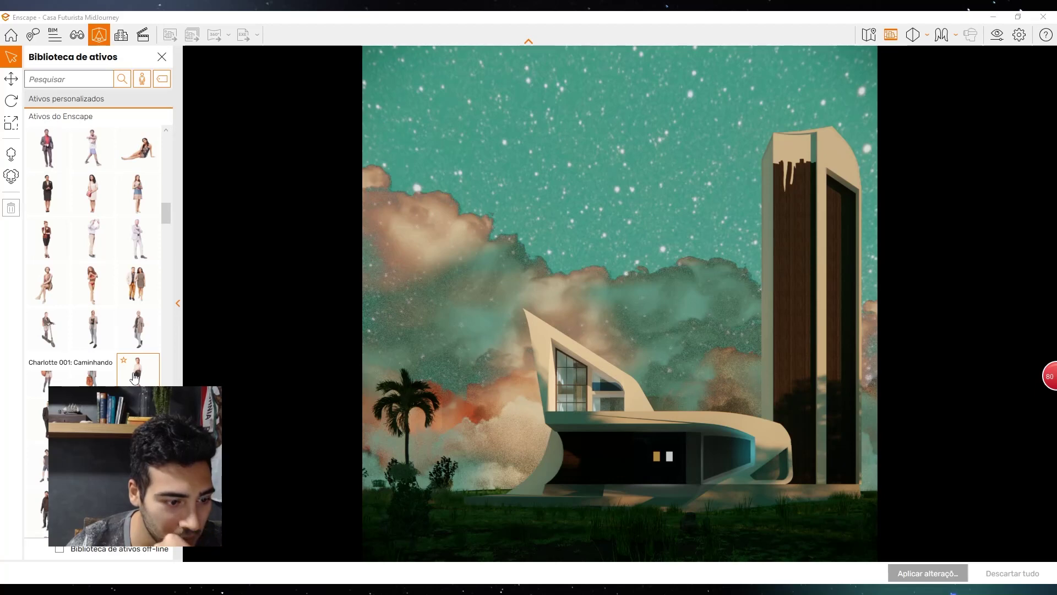
scroll(134, 376, down, 5)
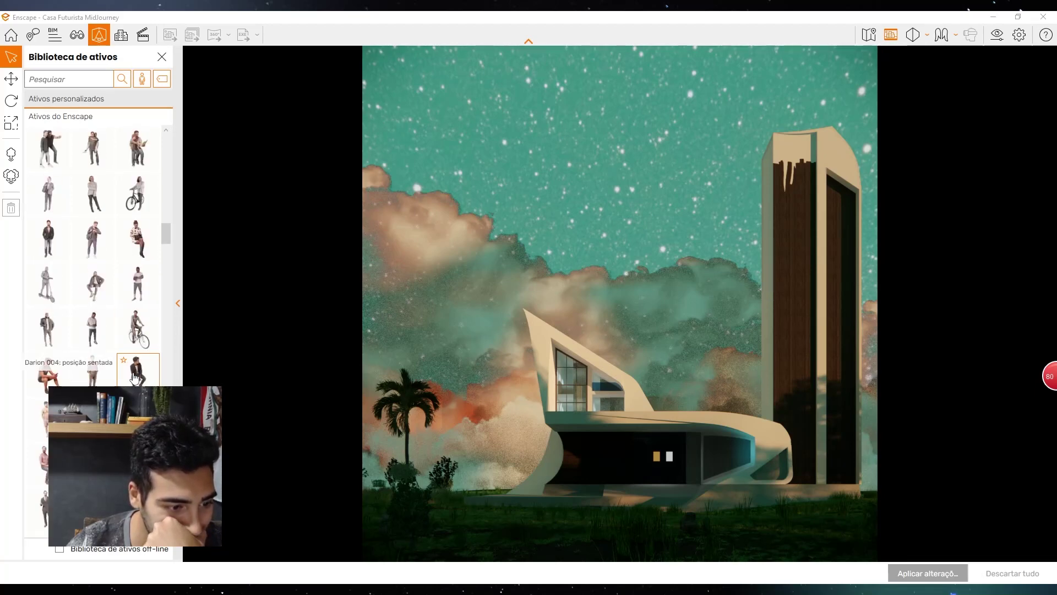
scroll(135, 376, down, 8)
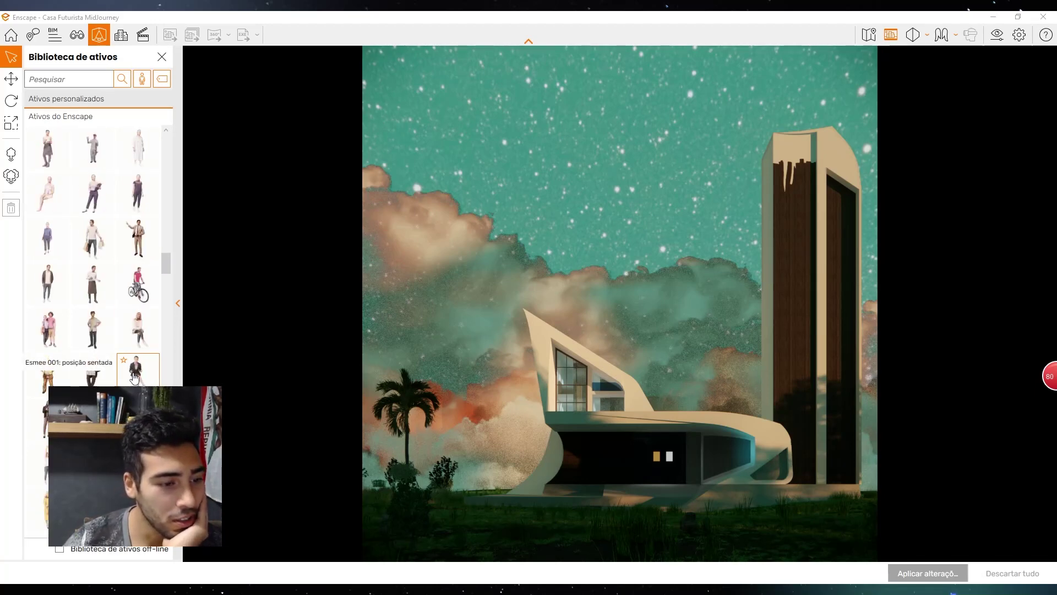
scroll(135, 376, down, 6)
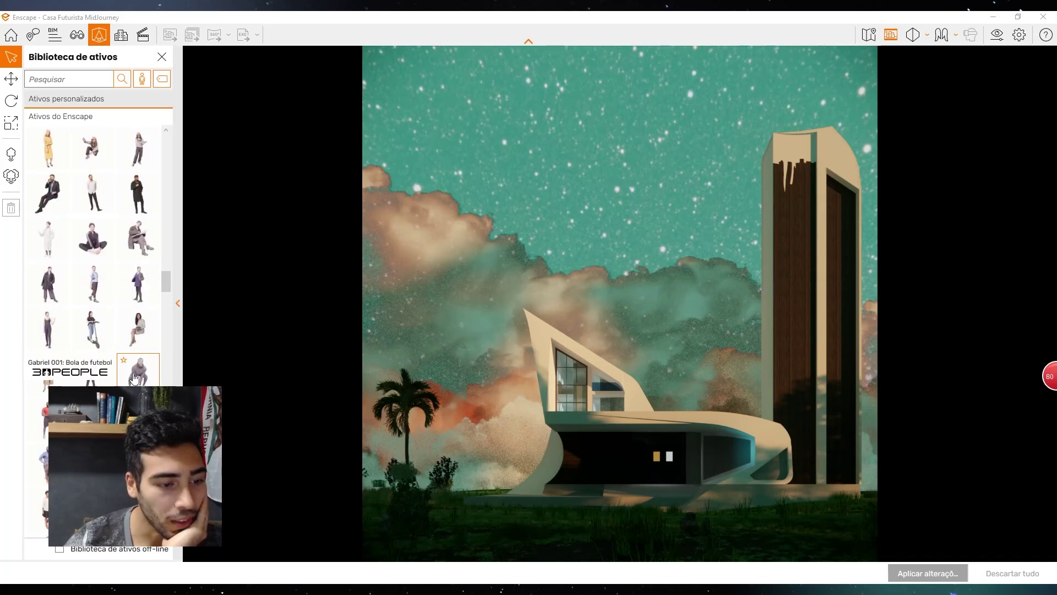
scroll(134, 376, down, 6)
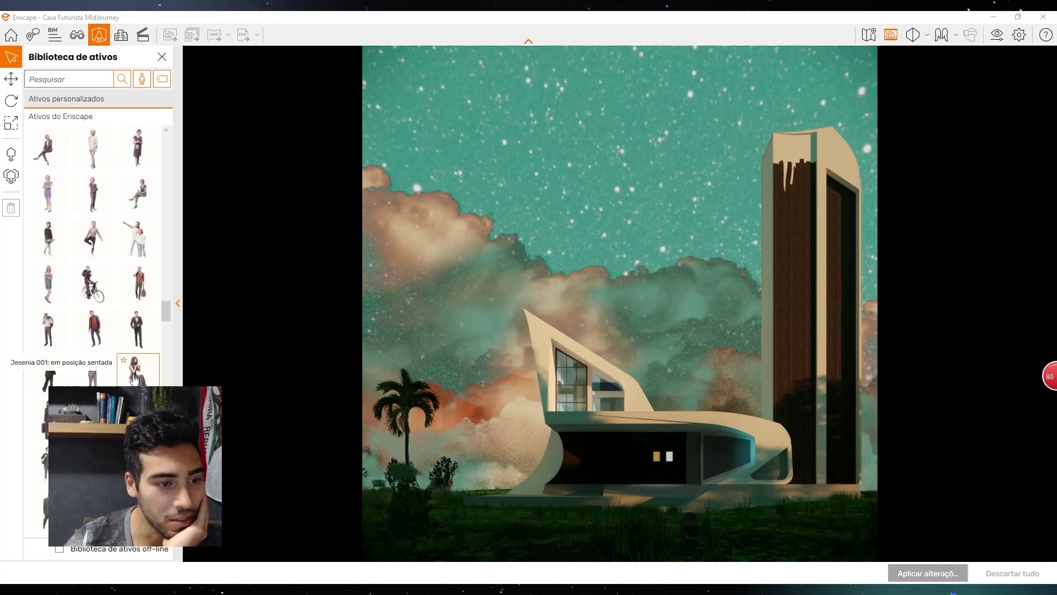
scroll(135, 376, down, 5)
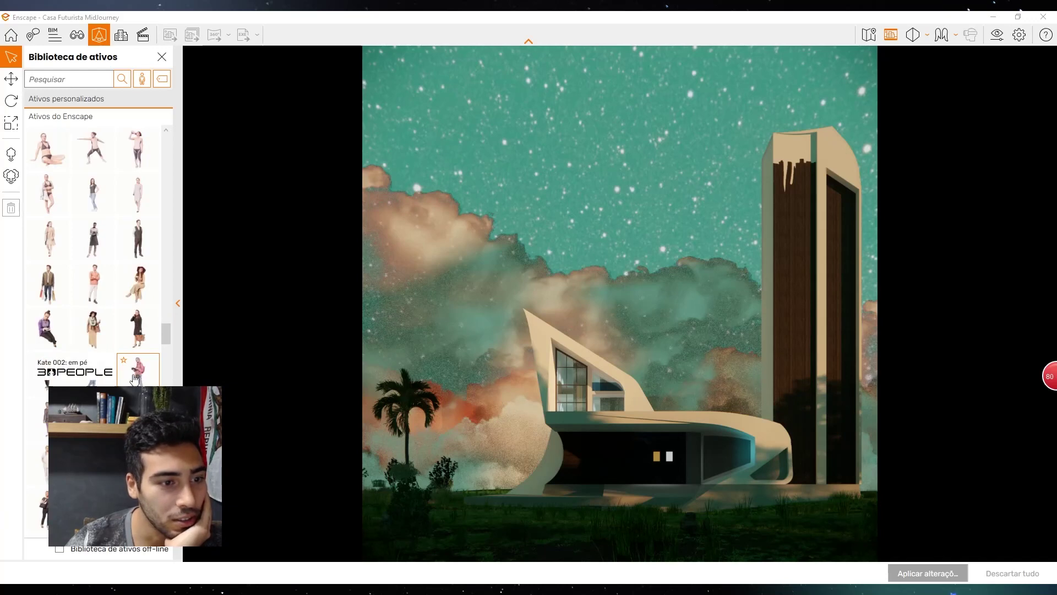
scroll(134, 379, down, 1)
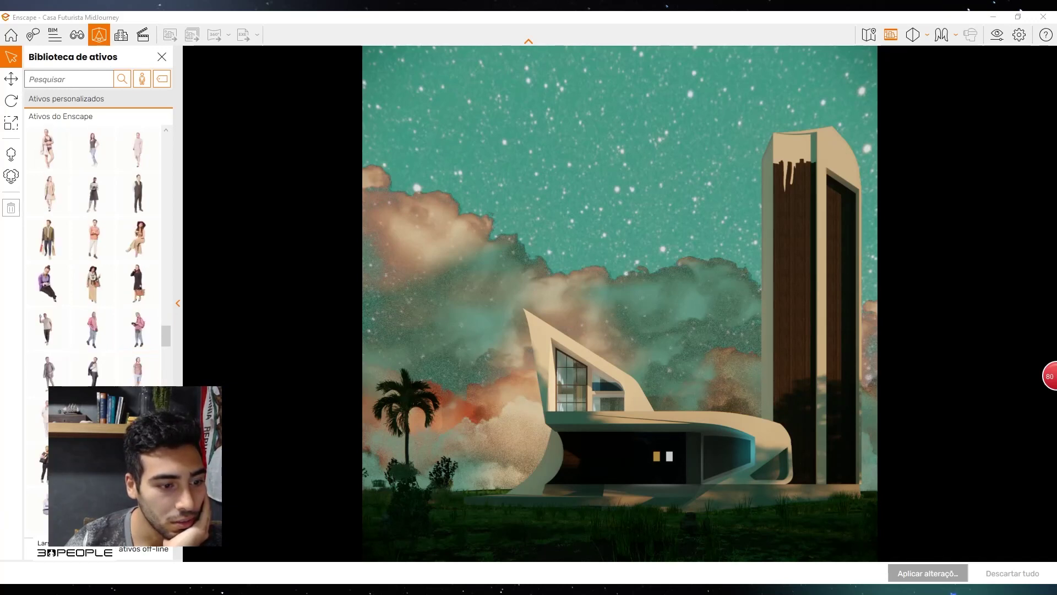
scroll(134, 378, down, 5)
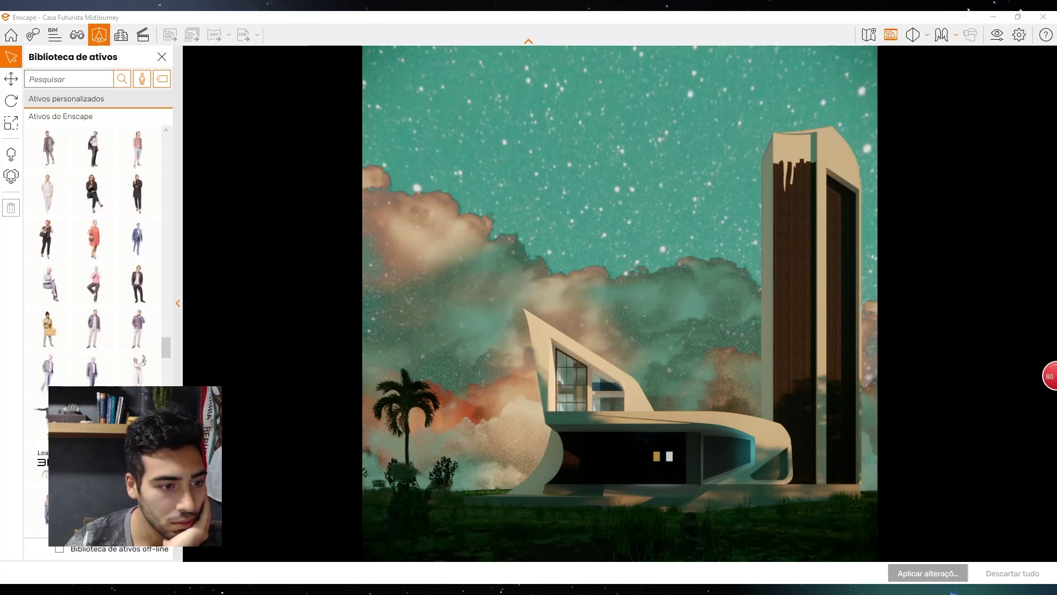
scroll(134, 378, down, 5)
scroll(134, 378, down, 4)
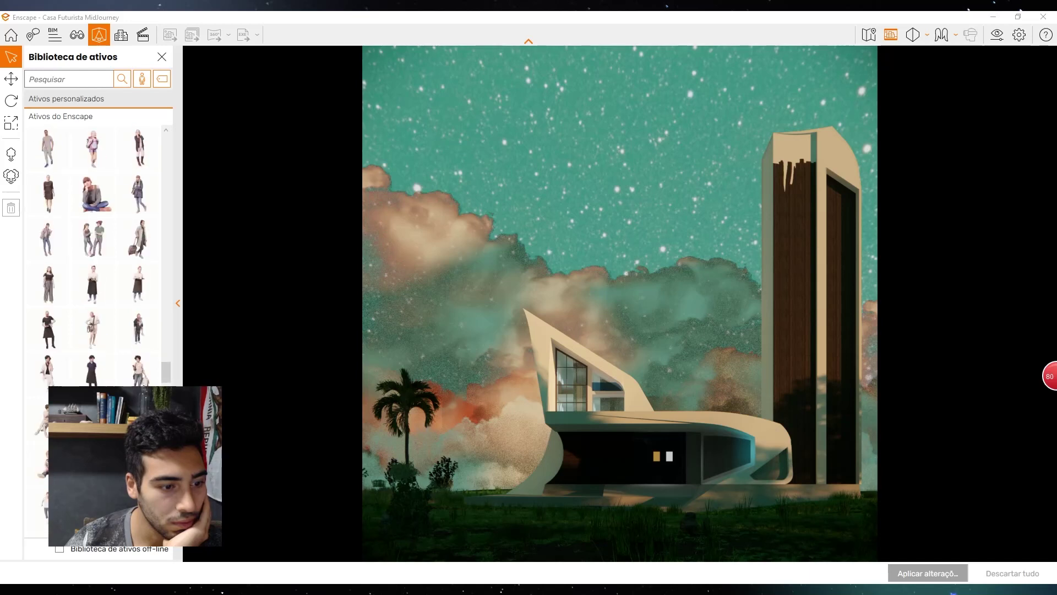
scroll(138, 369, down, 5)
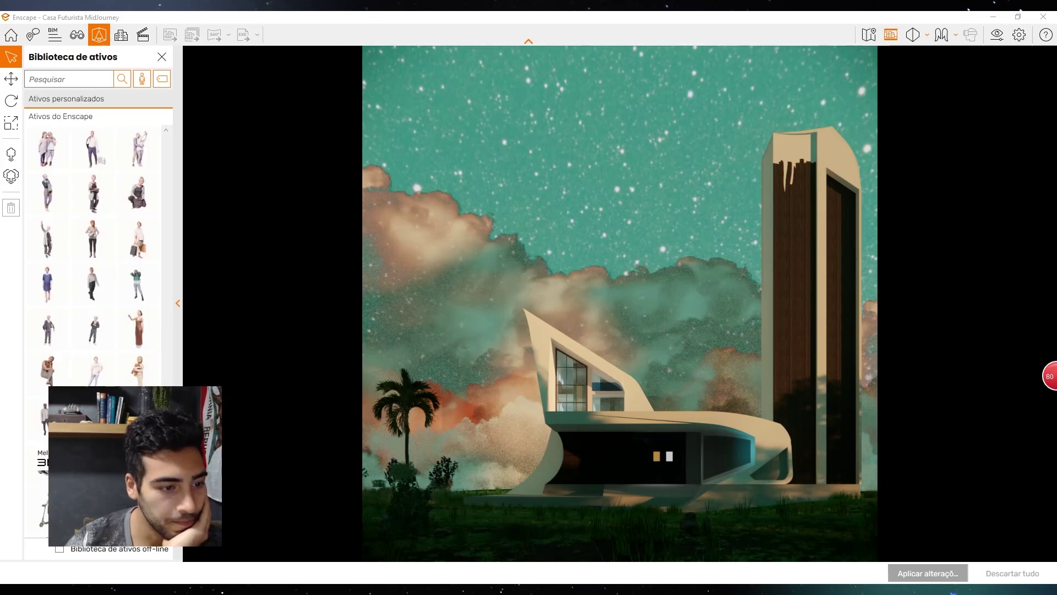
scroll(94, 258, down, 5)
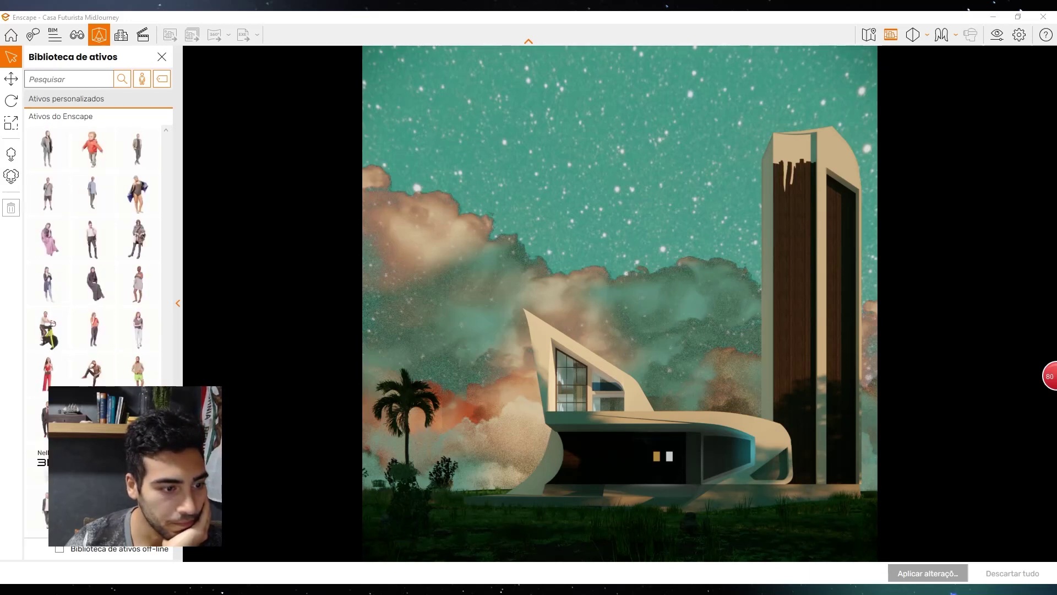
scroll(93, 259, down, 4)
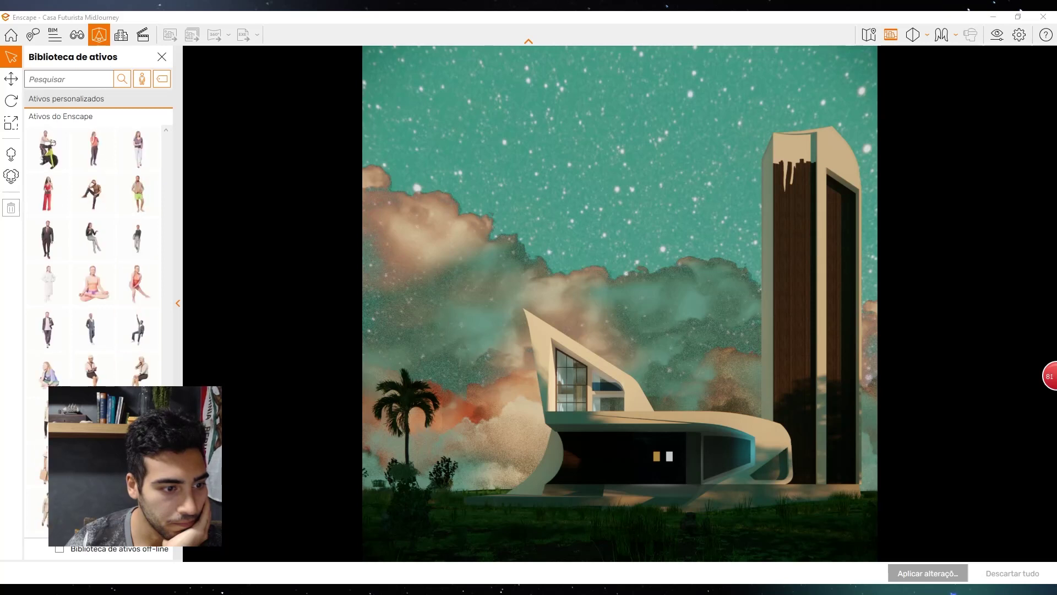
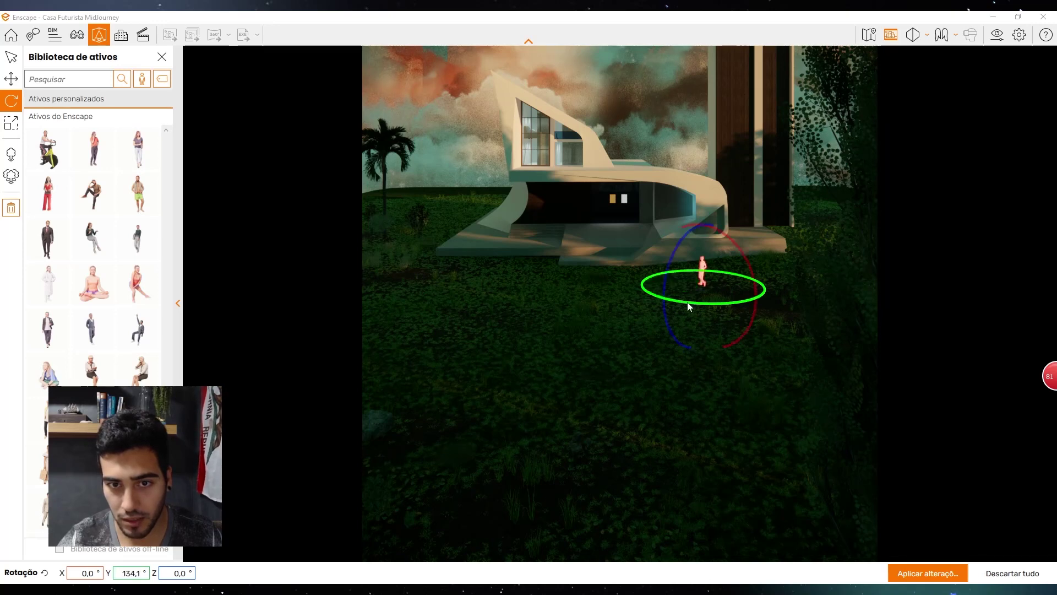
Apply the placement of the rotated human figure on the lawn beside the house, and recall the view Enscape cena 1
click(942, 576)
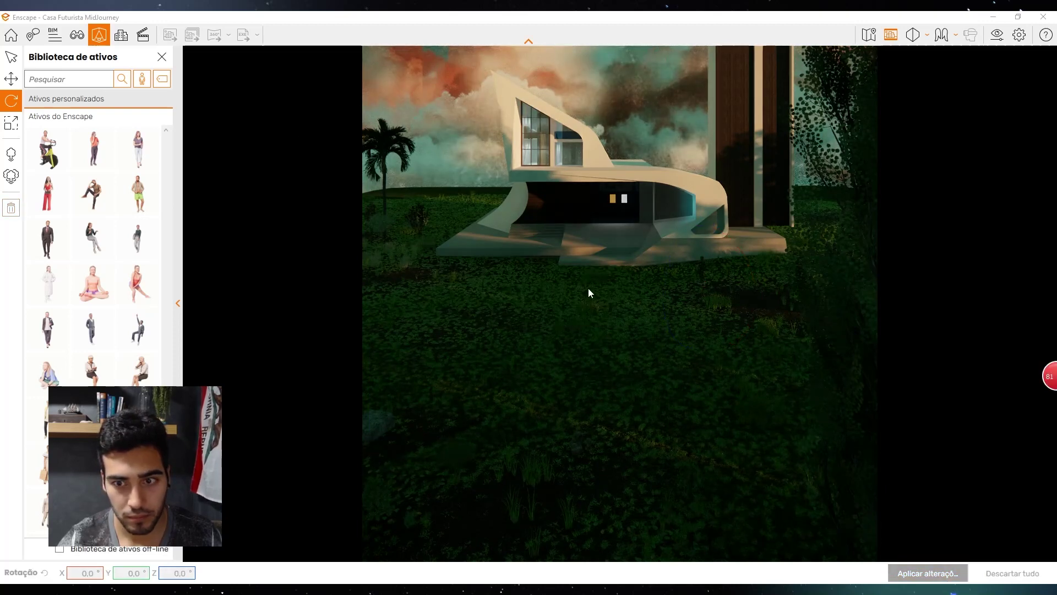
key(f)
click(105, 167)
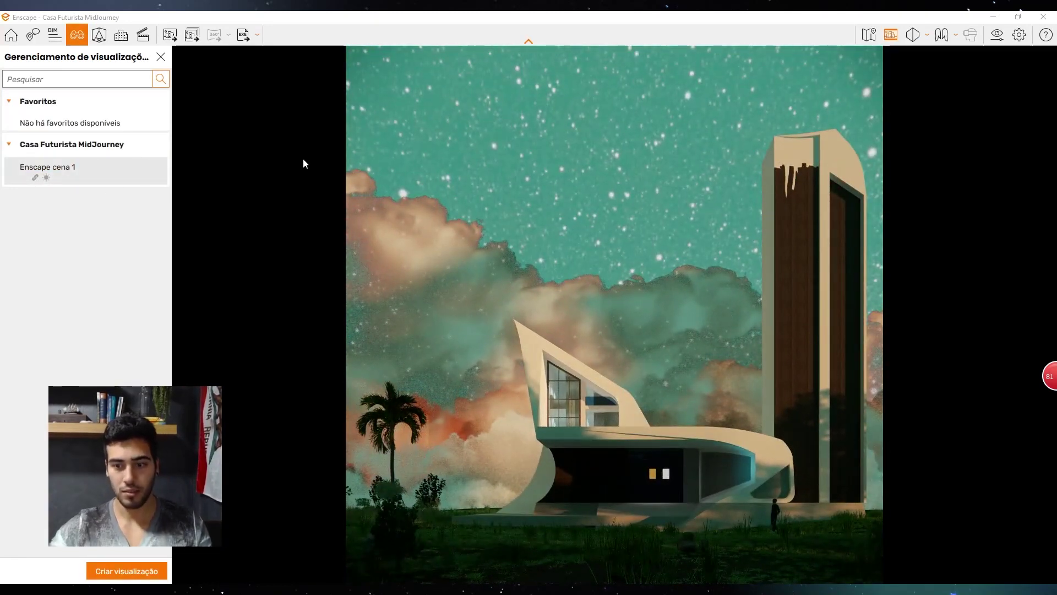
Close the view management list and restore the Enscape window to its smaller size beside the SketchUp model
click(167, 57)
click(1018, 16)
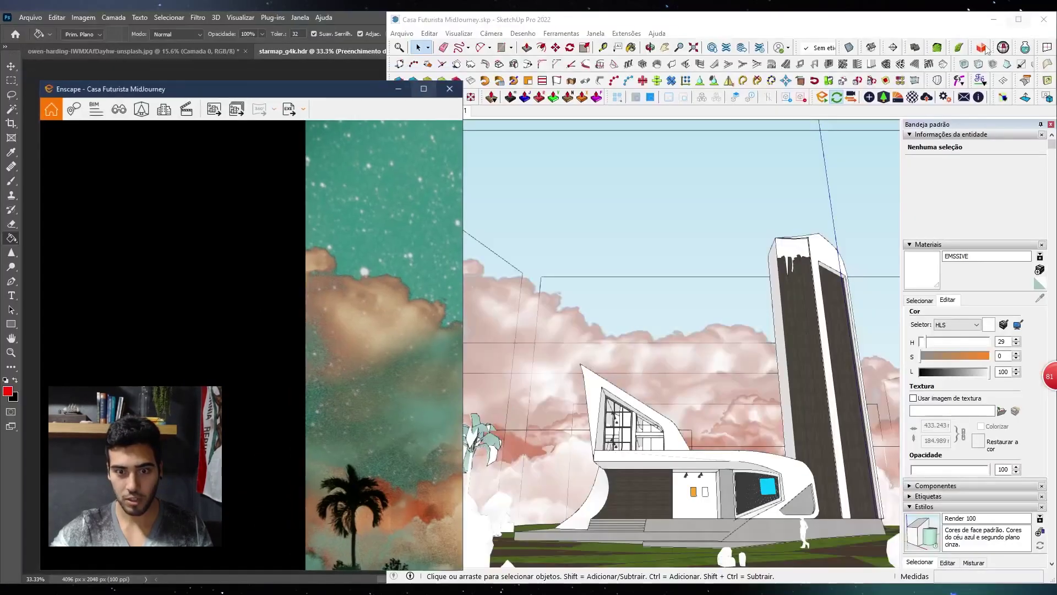
Create a copy of the tree group beside the lawn, rotated 180° around a point next to the lawn
drag(292, 102, 216, 74)
click(584, 254)
middle_drag(584, 254, 620, 488)
middle_drag(667, 411, 701, 497)
key(q)
key(ctrl)
click(722, 356)
click(726, 387)
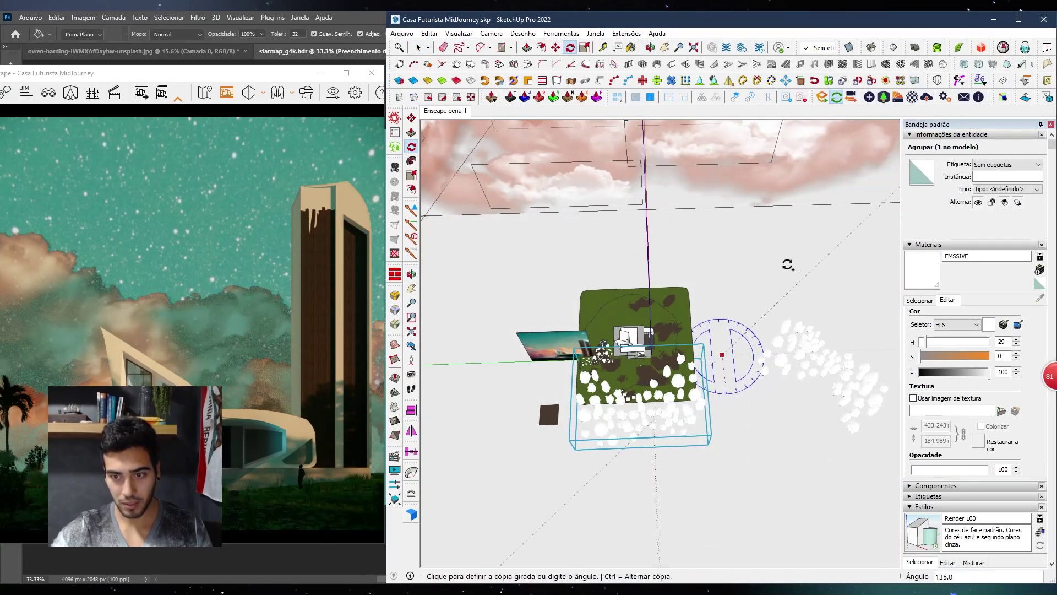
click(708, 252)
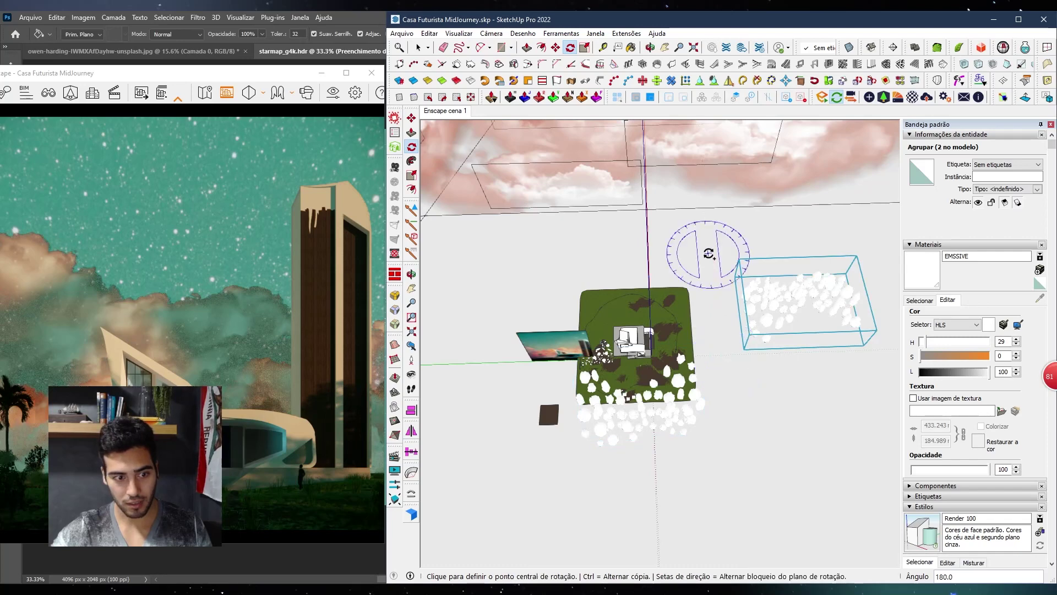
Move the rotated tree group copy onto the far edge of the lawn behind the house
key(m)
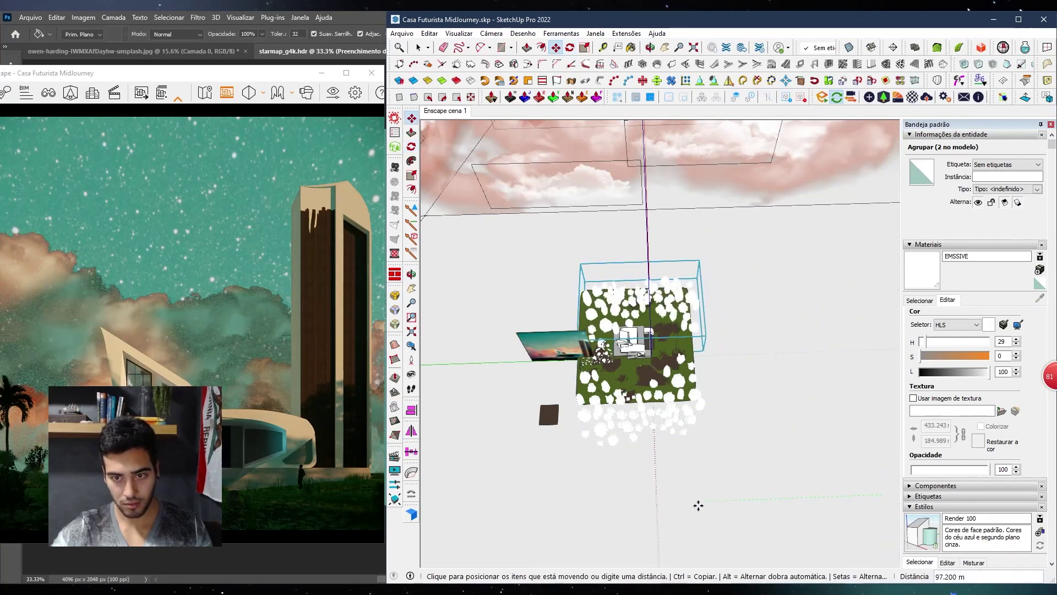
click(689, 504)
click(689, 505)
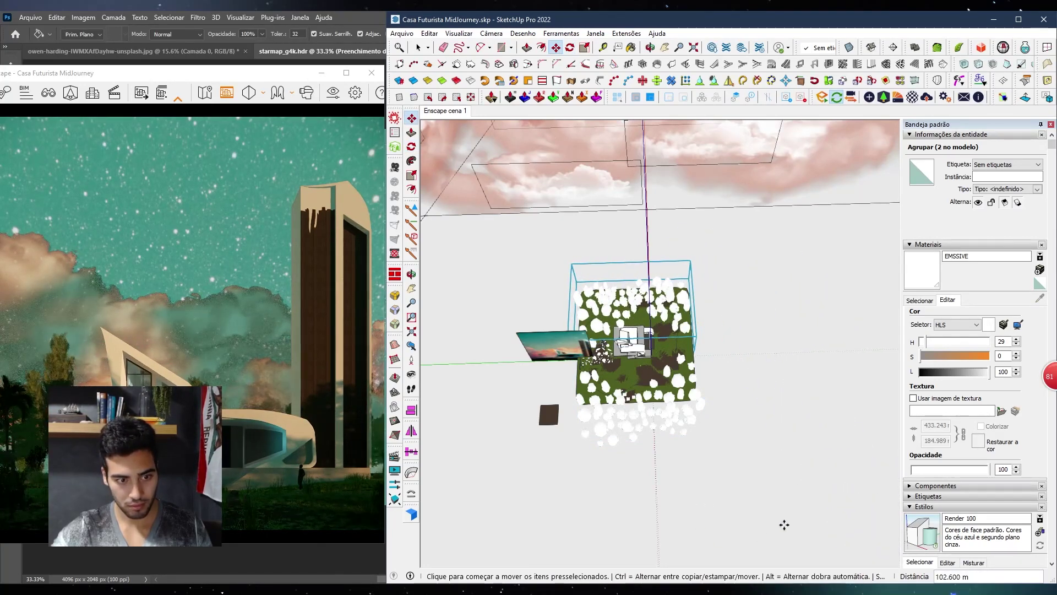
click(778, 453)
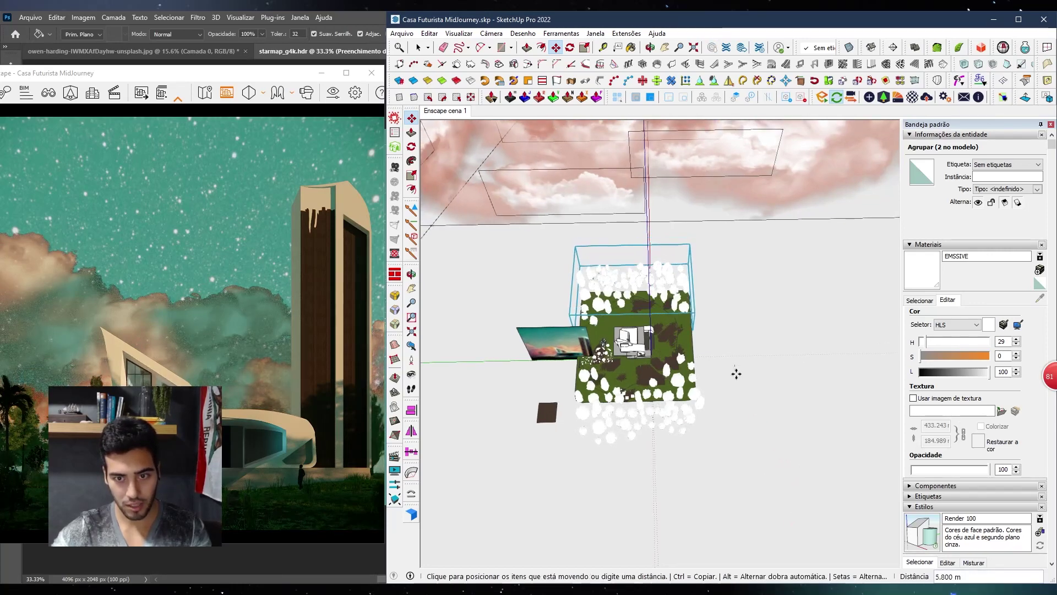
scroll(741, 325, up, 2)
middle_drag(721, 342, 715, 281)
Open the copied tree group for editing and copy its outermost strip of trees outward
scroll(677, 258, up, 3)
mouse_move(645, 239)
middle_down()
mouse_move(691, 240)
mouse_move(650, 209)
middle_up()
double_click(650, 211)
click(650, 211)
middle_drag(797, 353, 740, 322)
scroll(441, 273, down, 4)
drag(740, 319, 739, 282)
middle_drag(732, 449, 785, 447)
drag(786, 448, 703, 235)
middle_drag(774, 392, 789, 440)
key(m)
click(780, 450)
key(ctrl)
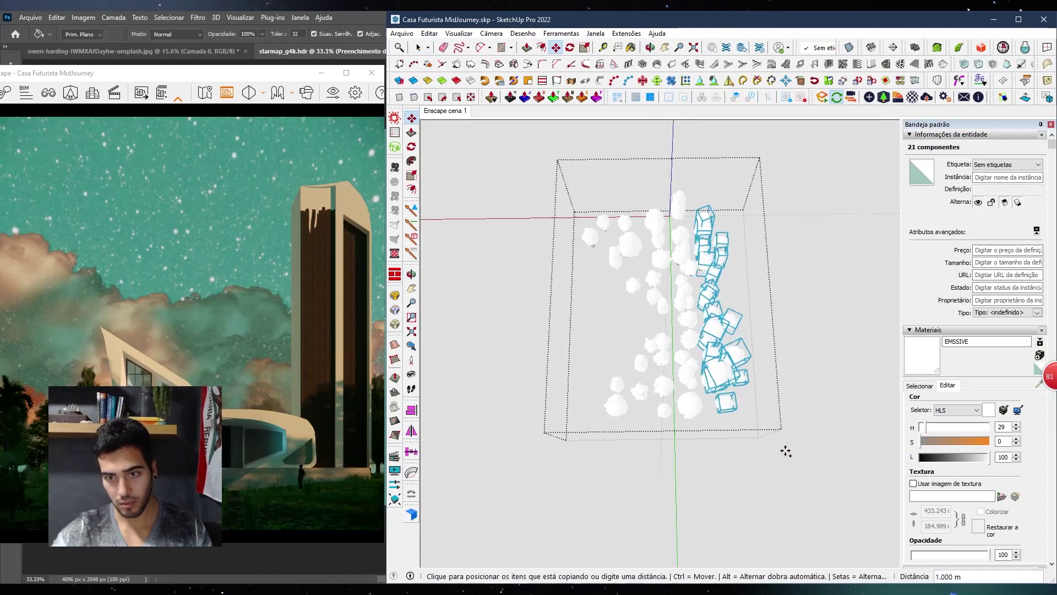
click(801, 450)
Rotate the copied strip of trees 180° on the ground plane
key(q)
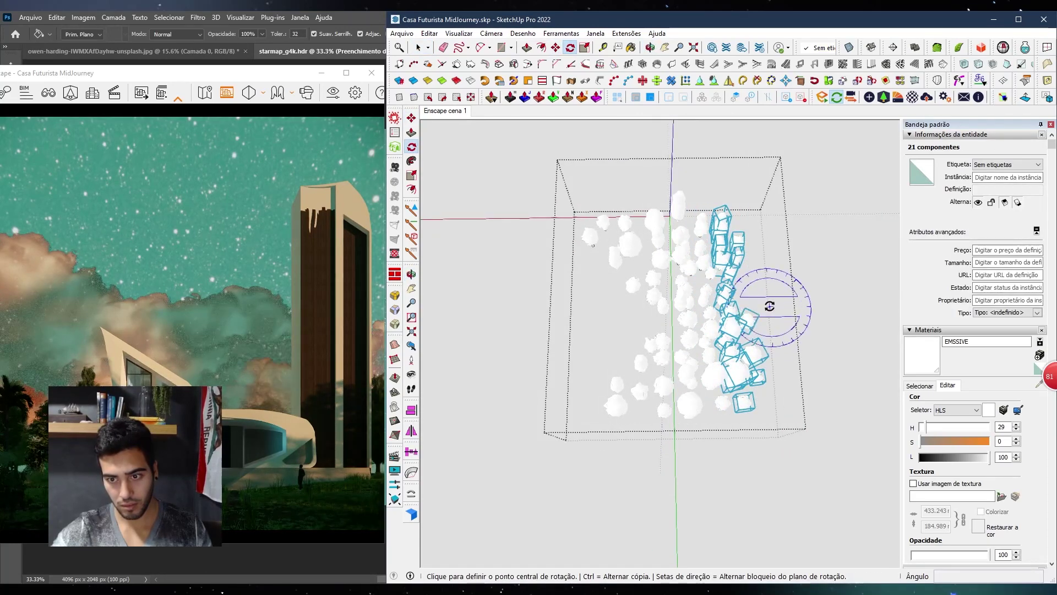
click(770, 306)
click(771, 324)
click(770, 291)
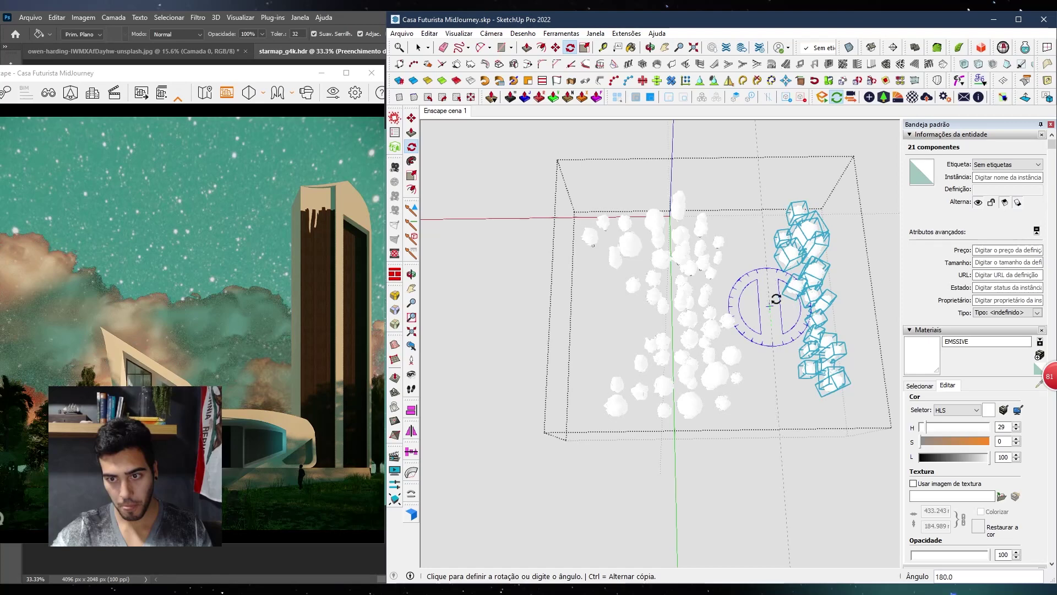
Move the rotated strip against the outer edge of the existing trees, and shift it about 26.9 m along the row
key(m)
click(841, 436)
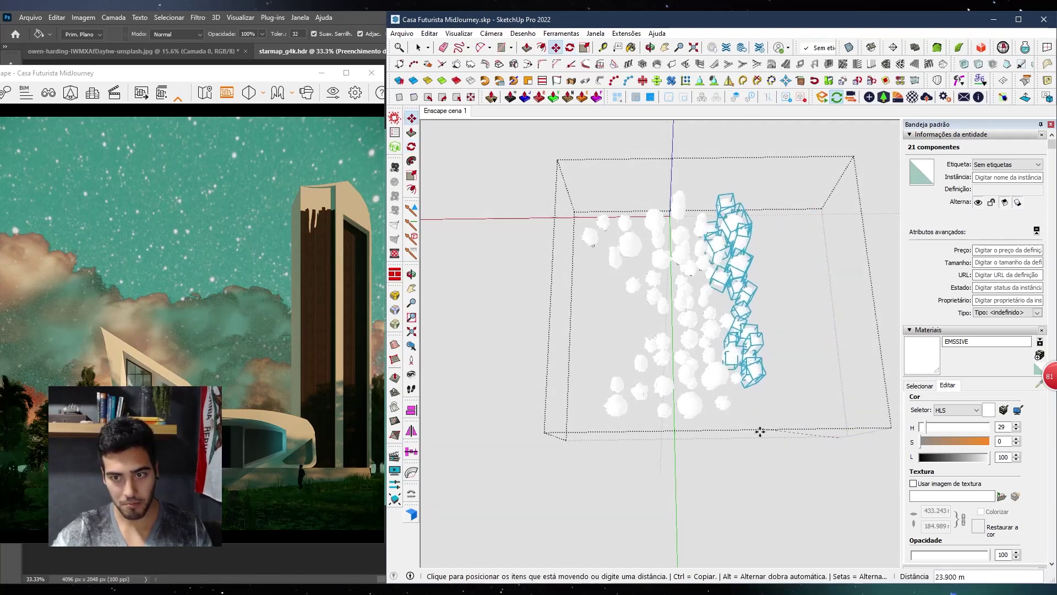
click(761, 440)
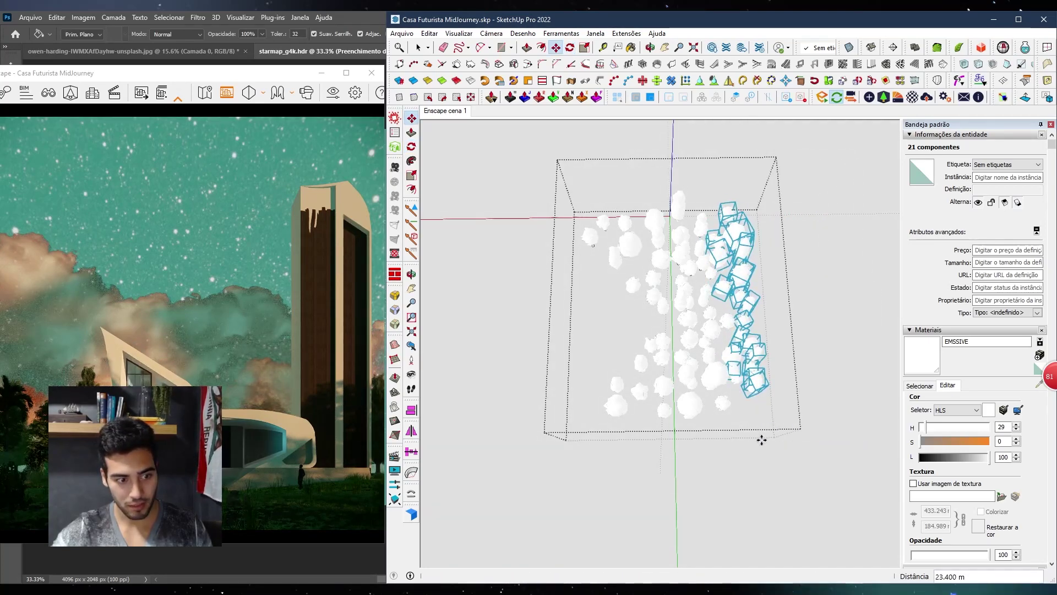
click(840, 450)
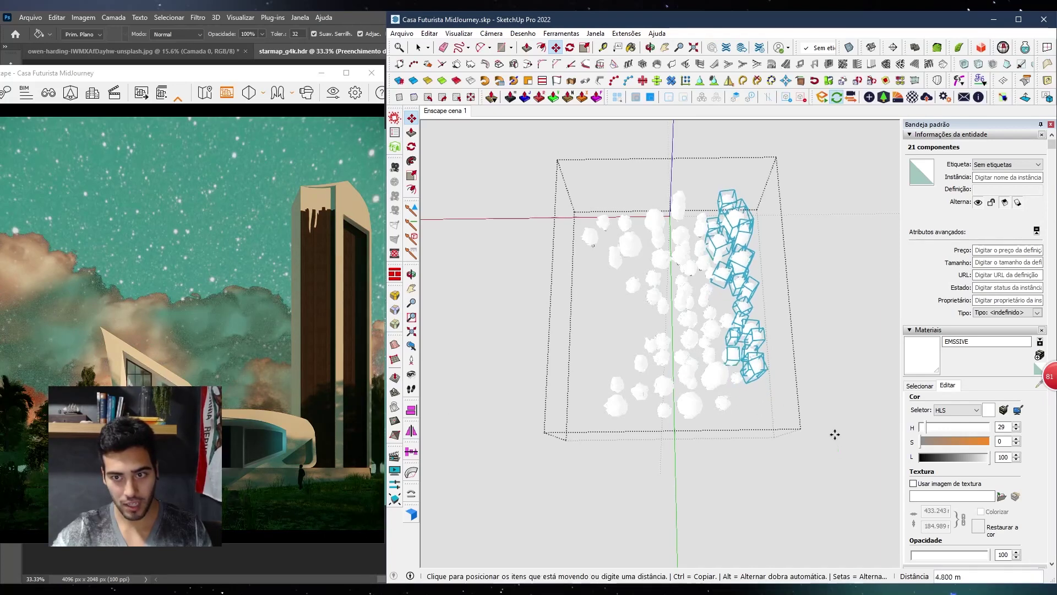
click(836, 432)
middle_drag(663, 455, 660, 249)
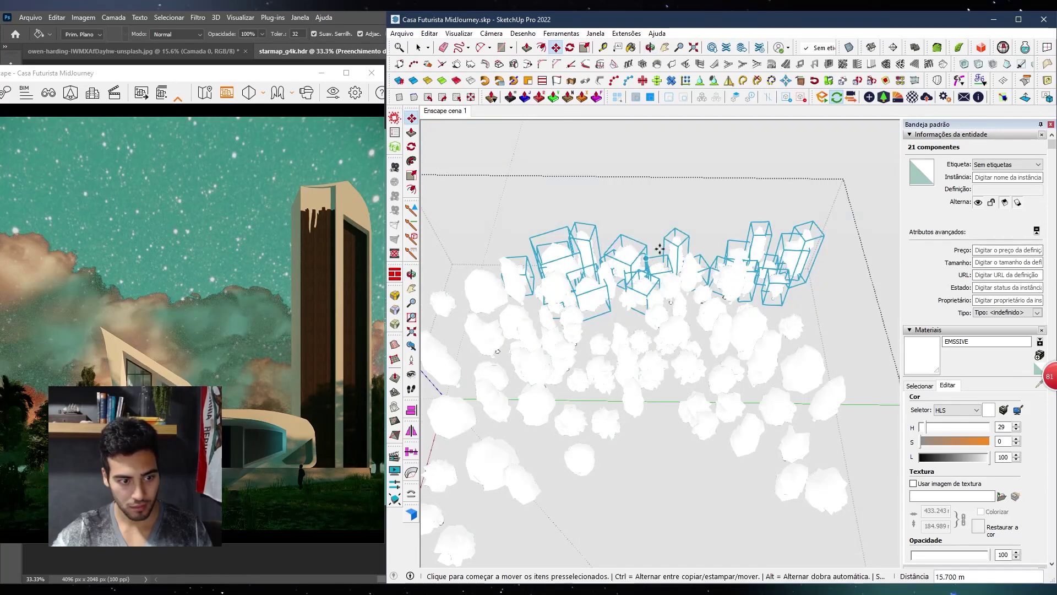
click(660, 249)
click(629, 203)
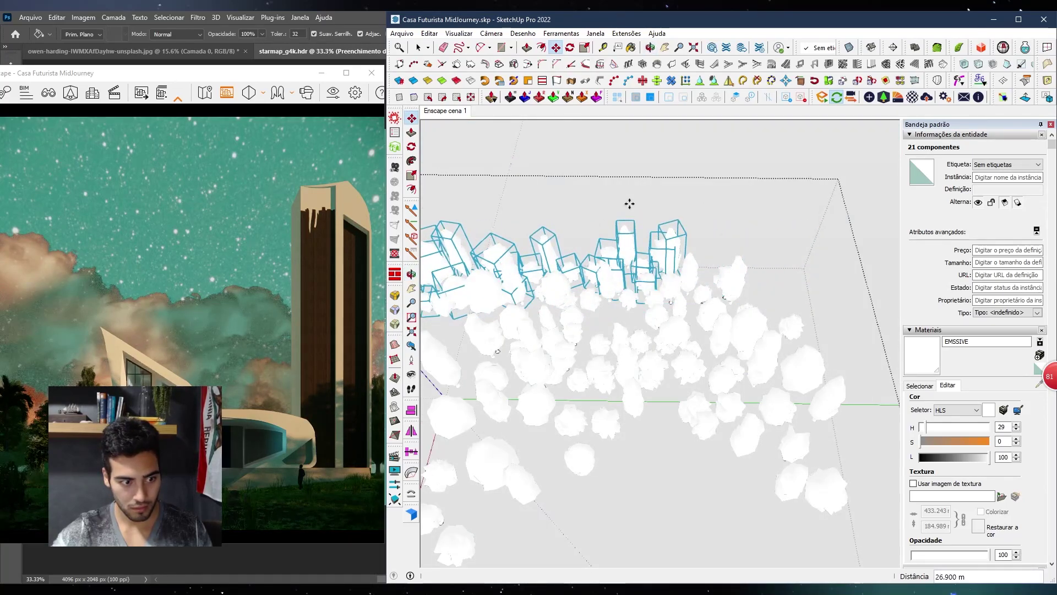
Copy the strip of trees along the row to extend the tree line, and adjust the copy's position
key(ctrl)
click(606, 202)
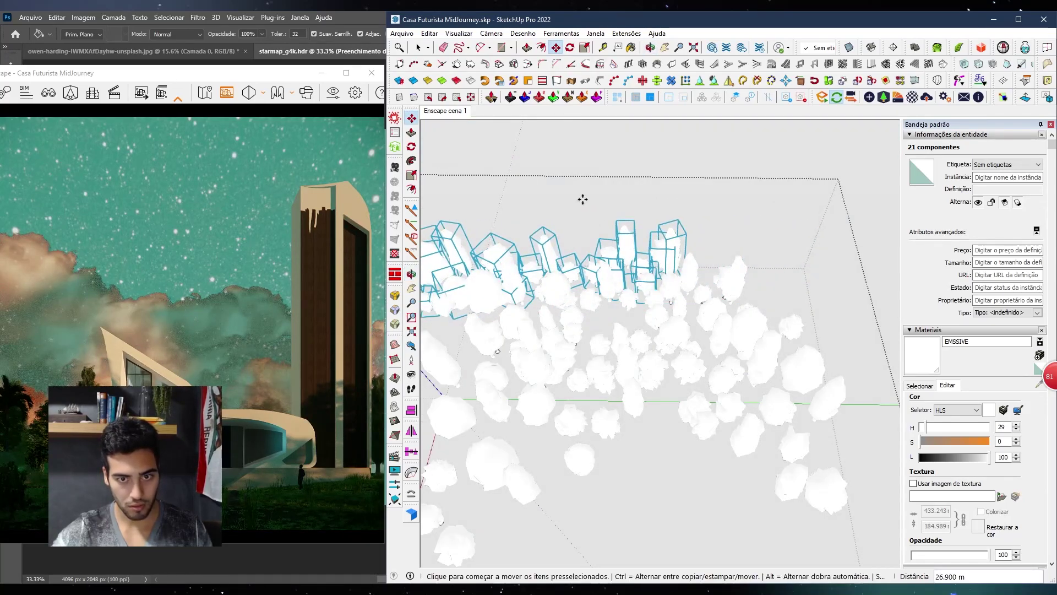
click(782, 204)
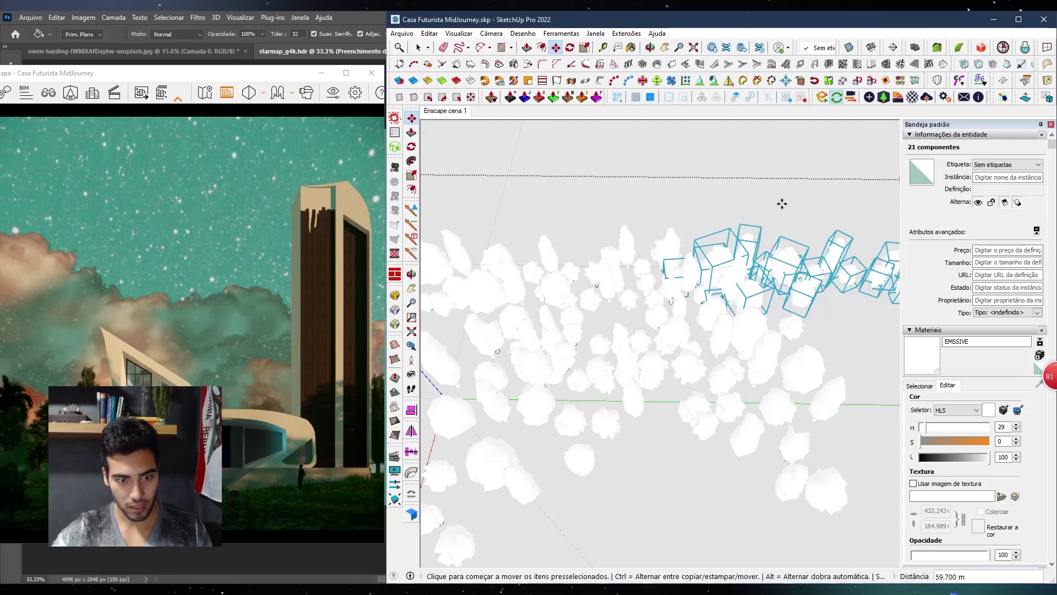
click(722, 206)
click(747, 207)
click(708, 207)
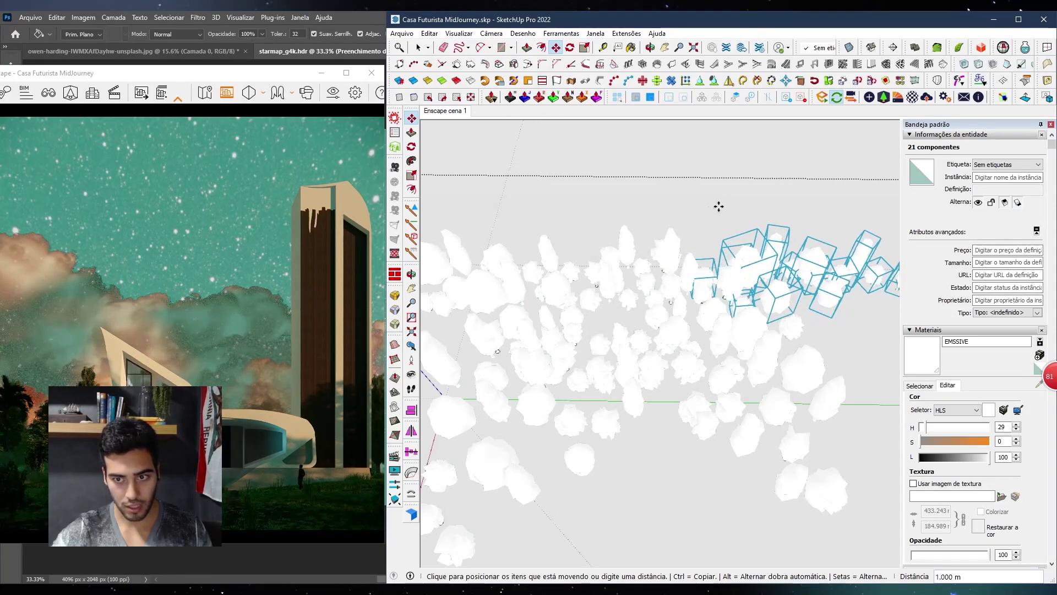
click(723, 206)
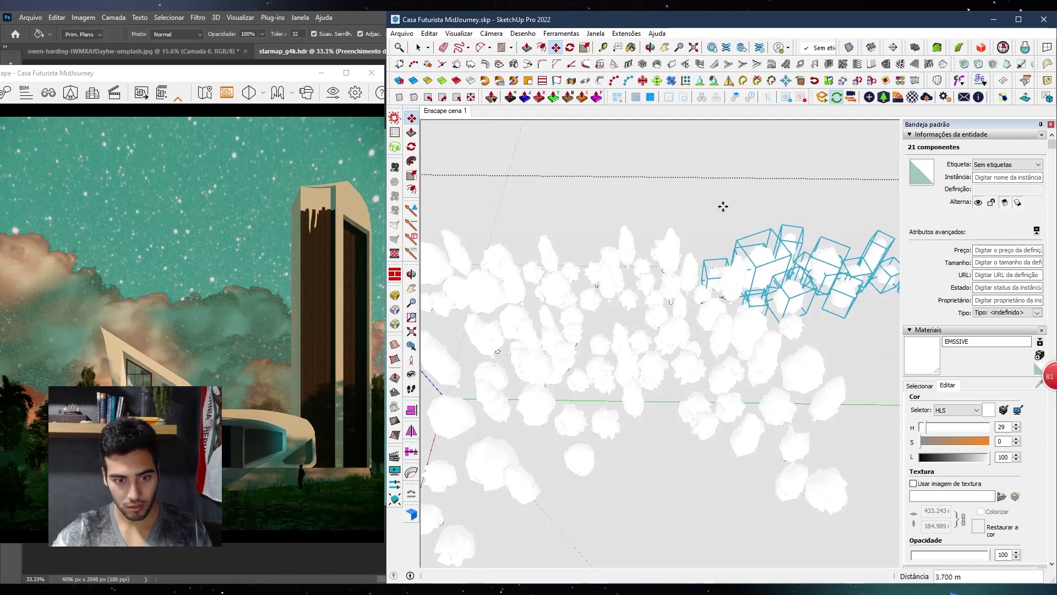
Recall the view Enscape cena 1 in the render and close the view management list
click(258, 363)
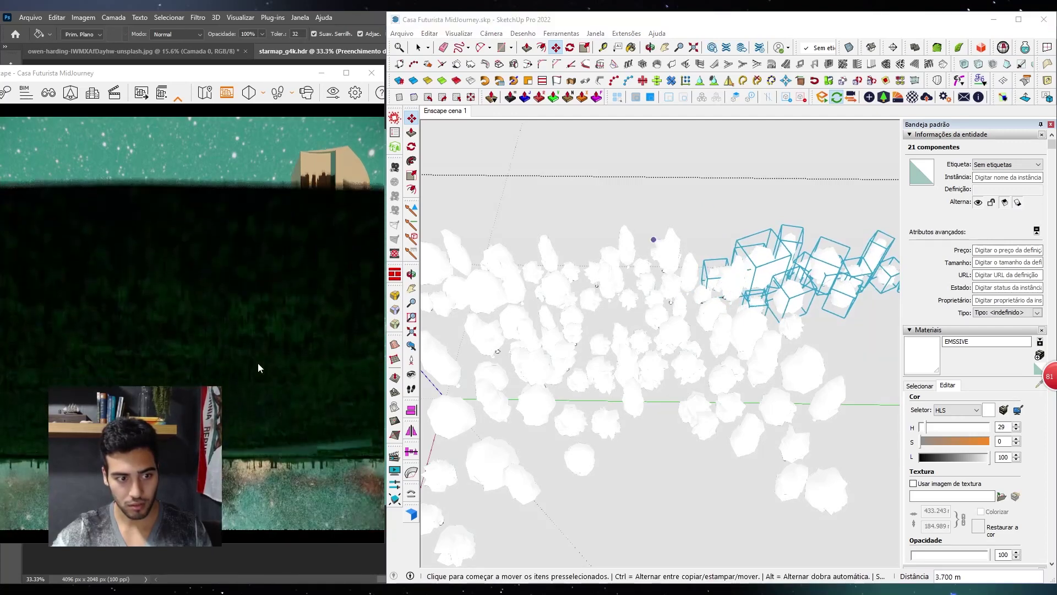
key(ctrl+z)
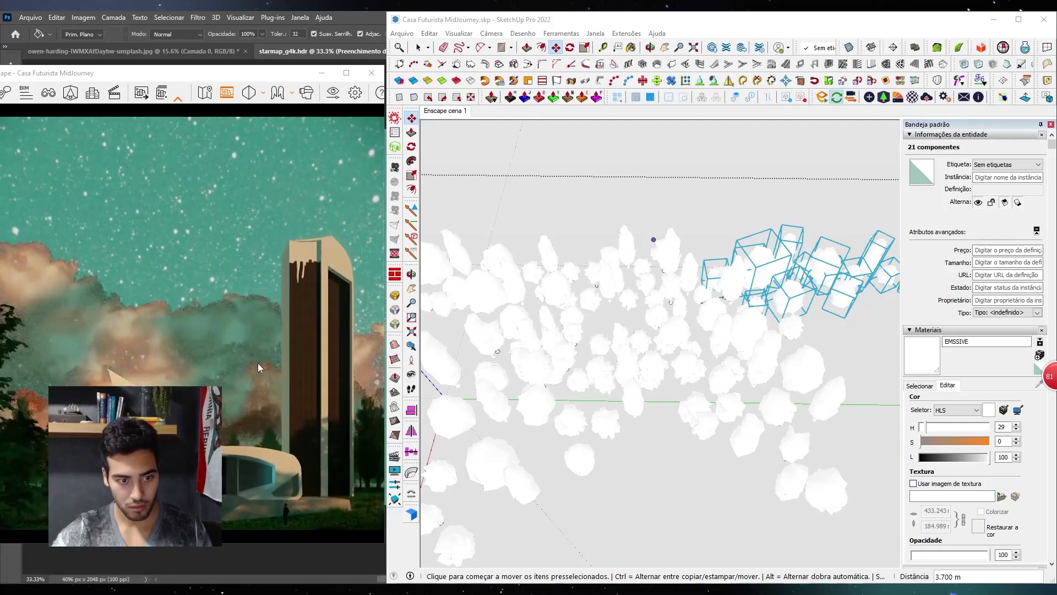
click(48, 92)
click(25, 225)
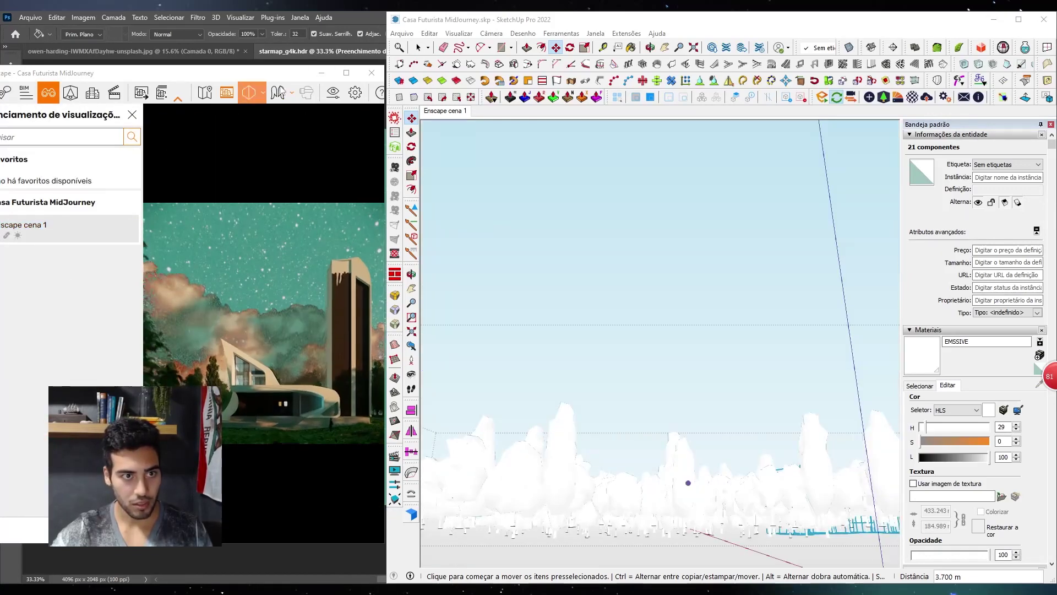
click(133, 118)
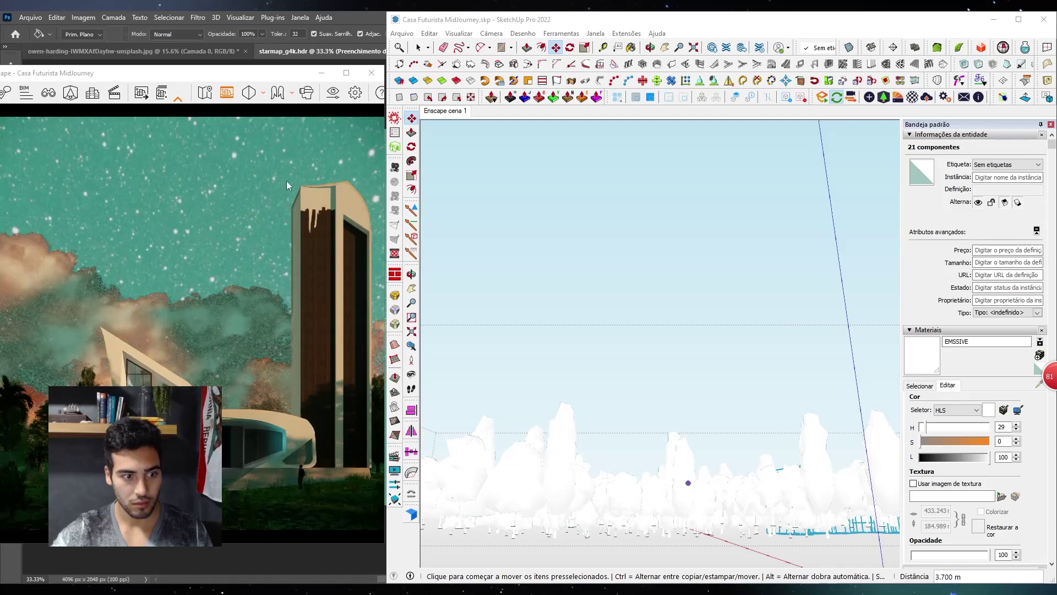
Set the custom output resolution in Enscape's visual settings to 2500 × 2000
drag(251, 76, 451, 76)
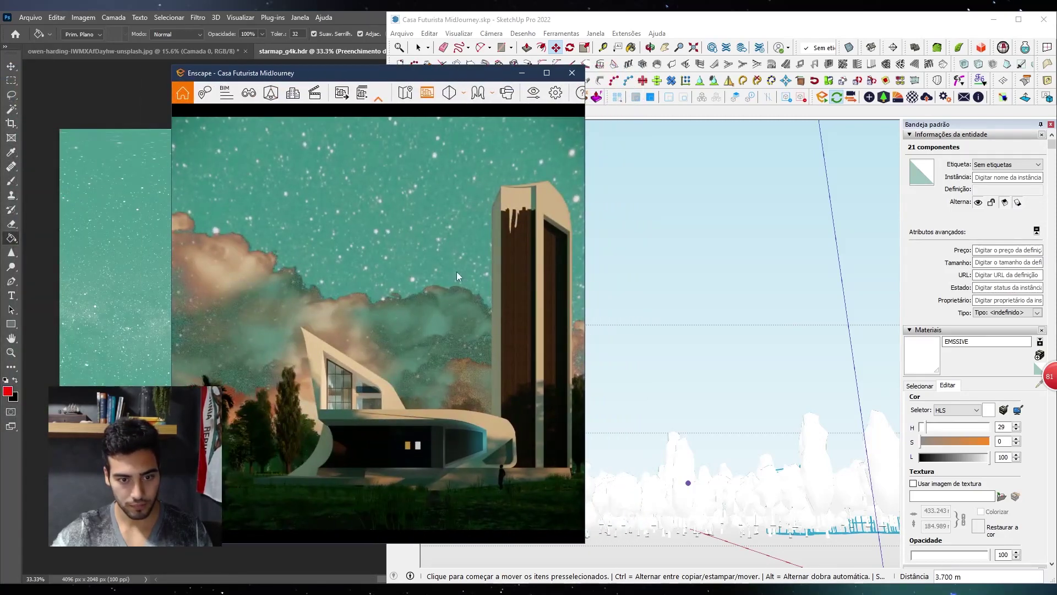
click(540, 97)
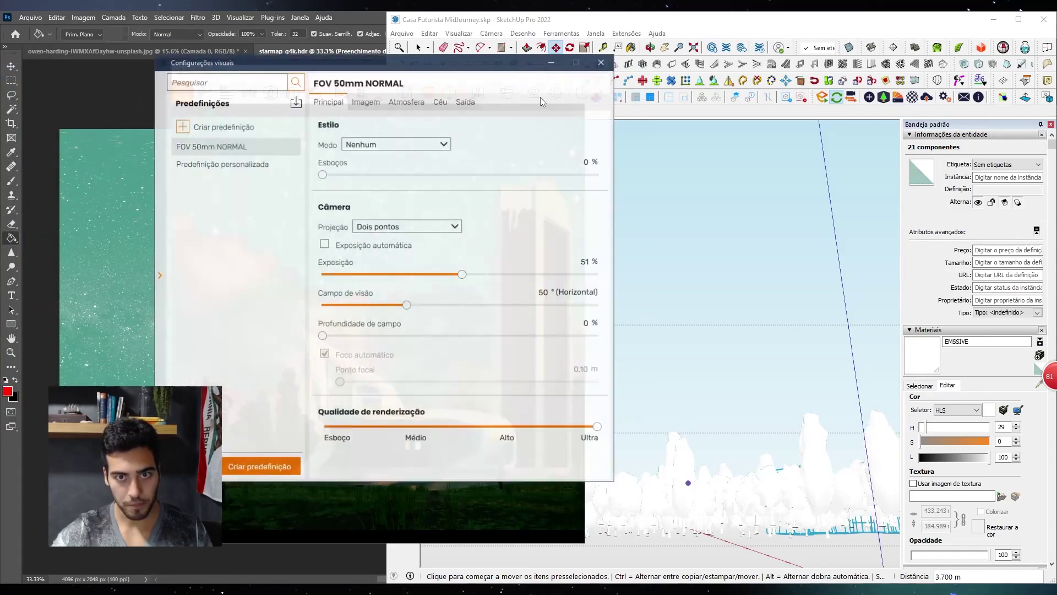
click(439, 103)
click(873, 173)
click(873, 173)
click(933, 108)
click(961, 149)
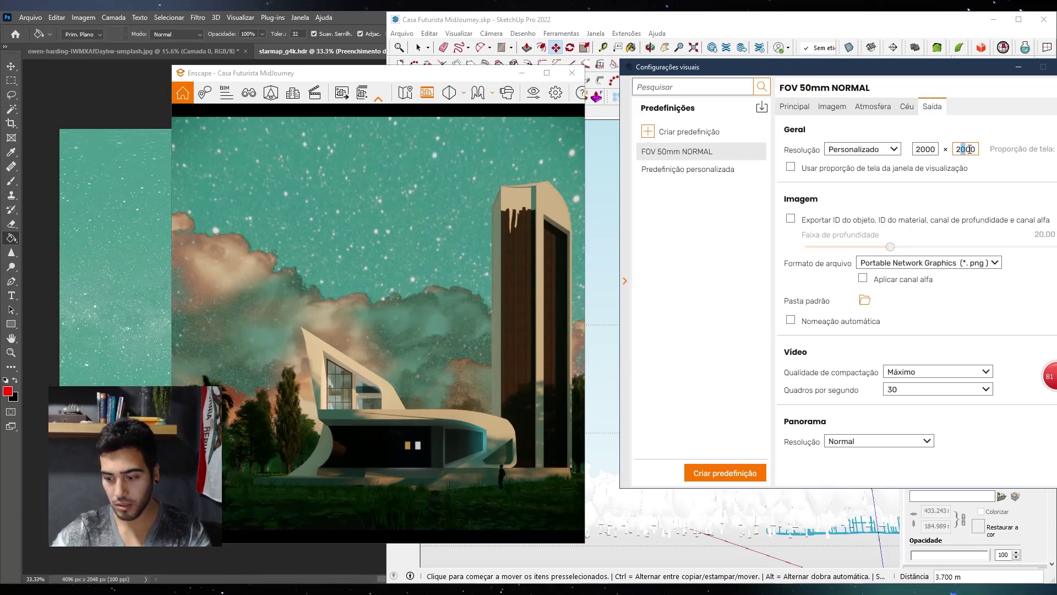
text(5)
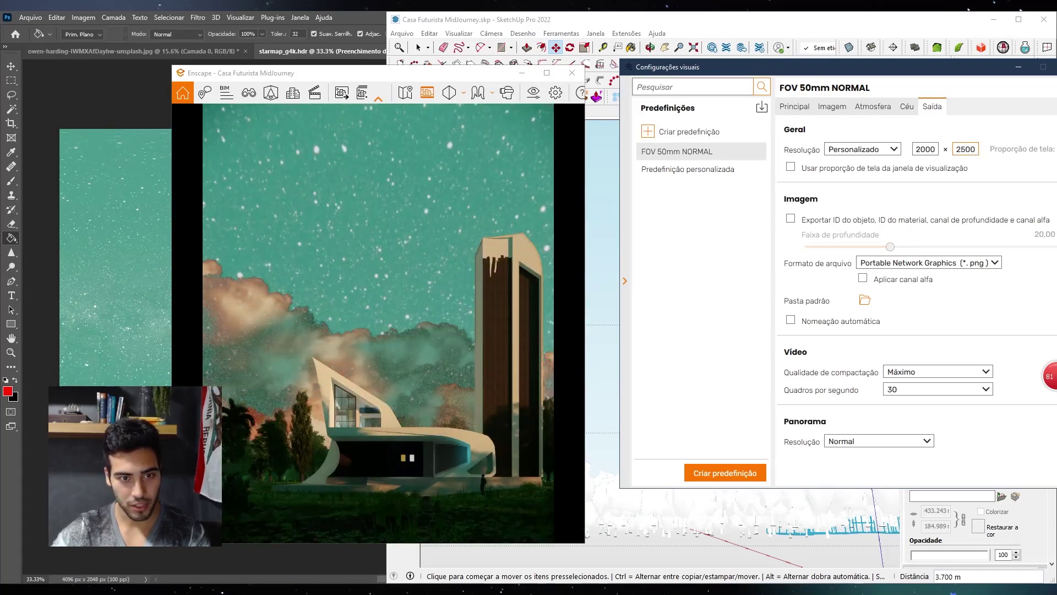
key(BackSpace)
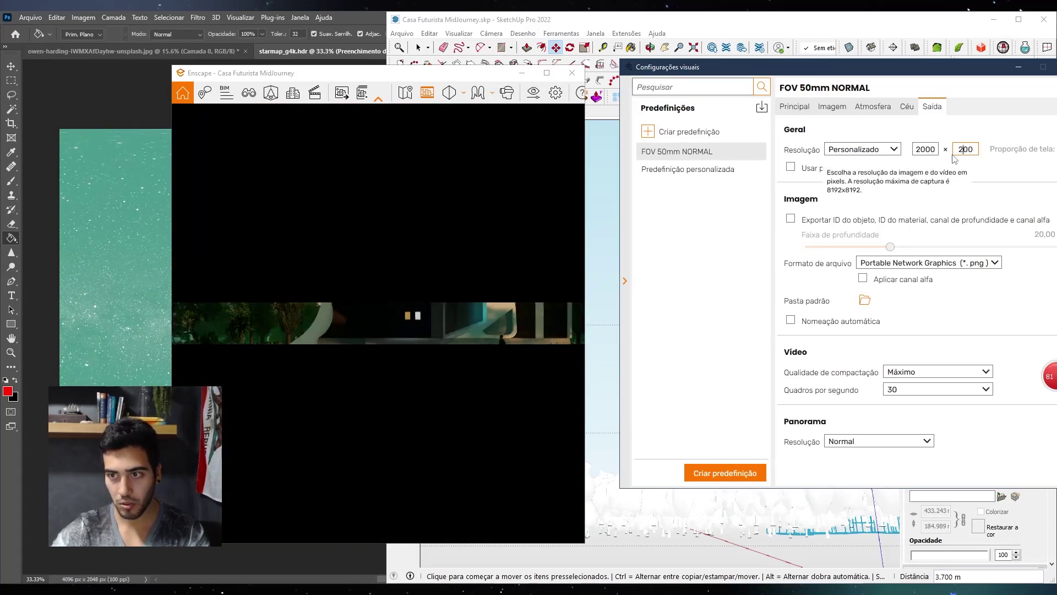
text(0)
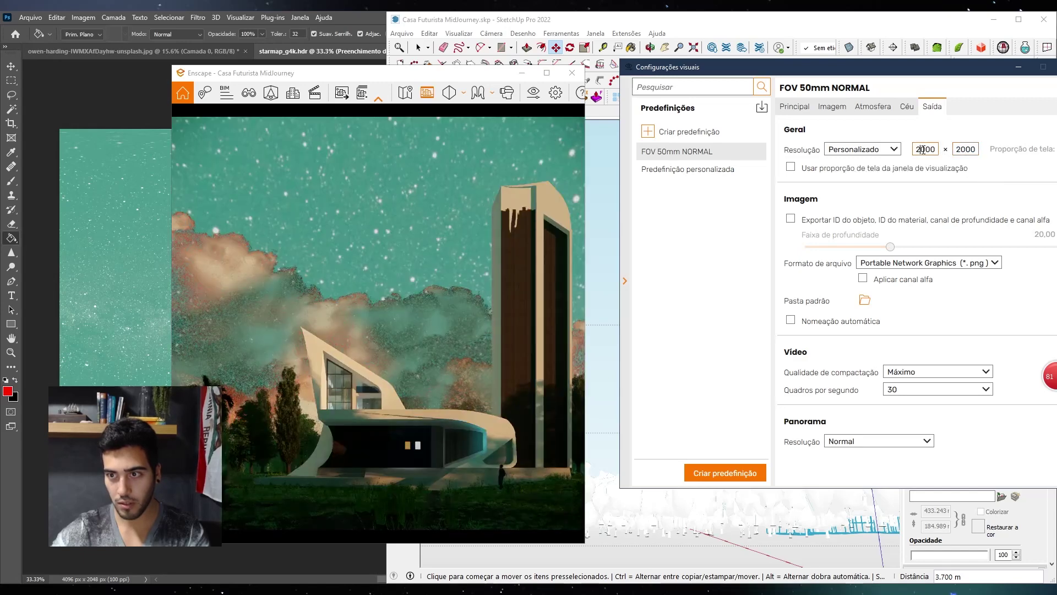
text(5)
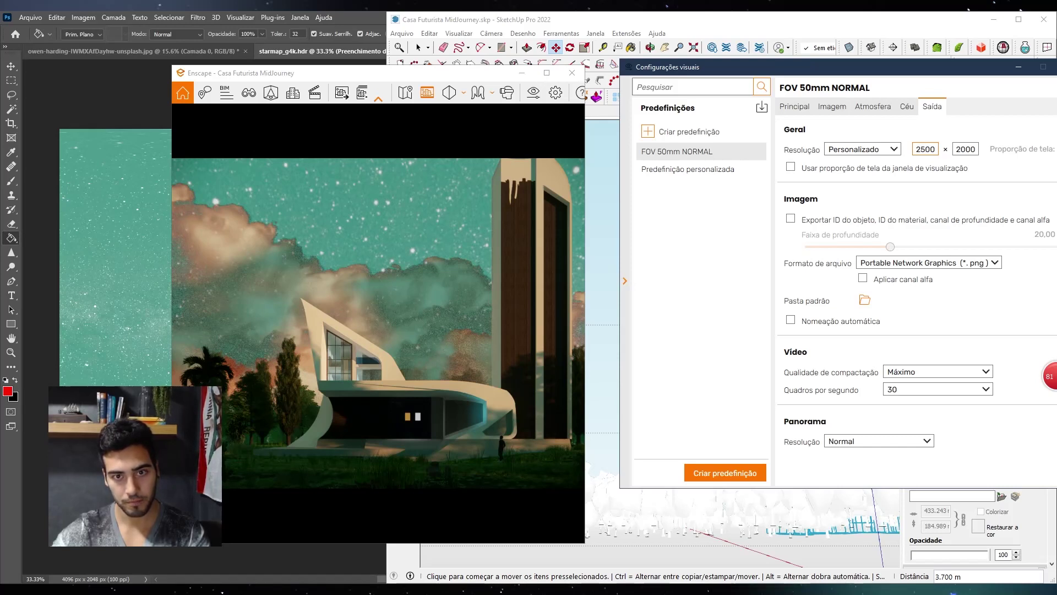
Widen the camera's horizontal field of view to 55°
click(794, 106)
mouse_move(879, 318)
mouse_down()
mouse_move(893, 316)
mouse_move(883, 311)
mouse_up()
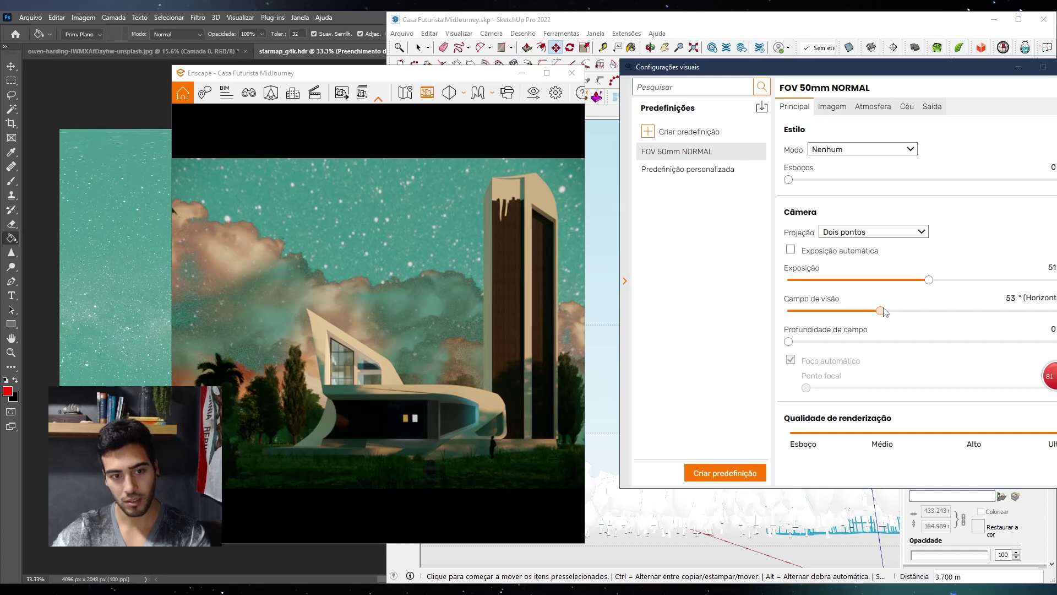
drag(883, 312, 887, 312)
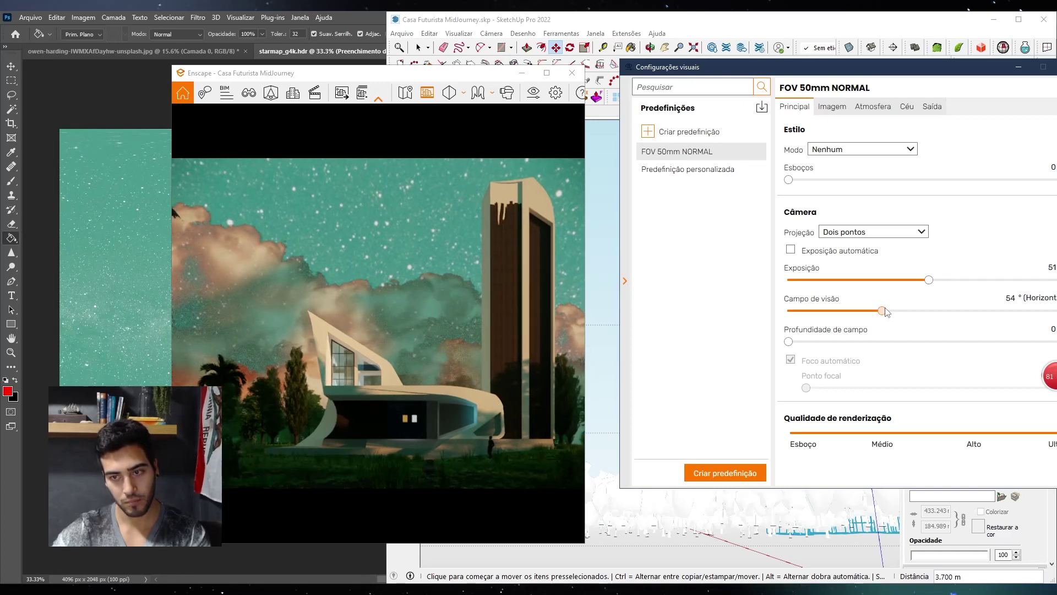
drag(887, 312, 888, 311)
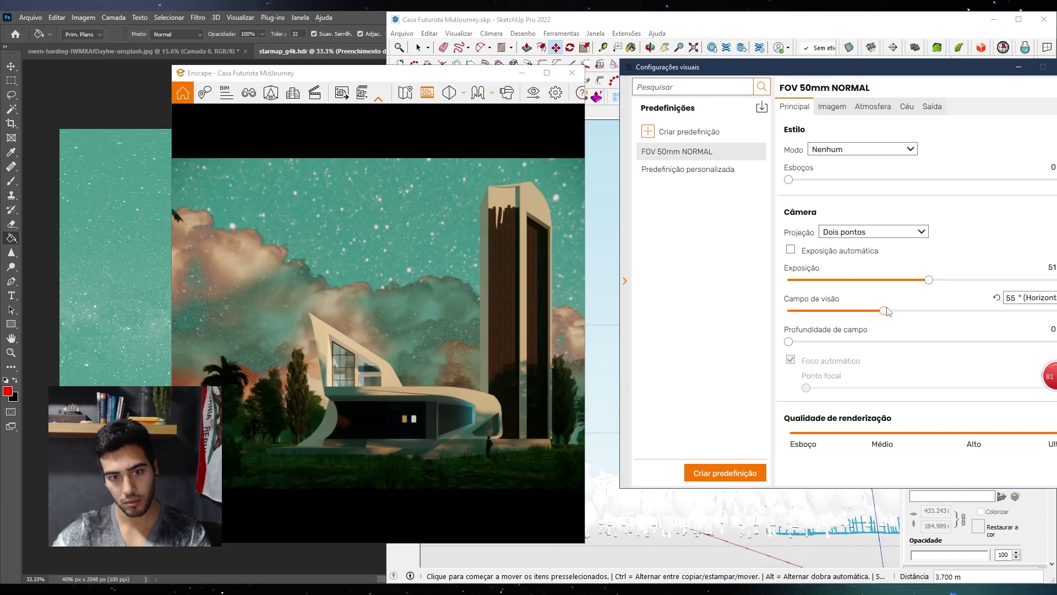
Close the visual settings, and recall the view Enscape cena 1 after looking around the trees in the render
drag(993, 68, 922, 68)
click(1004, 67)
right_drag(460, 340, 365, 289)
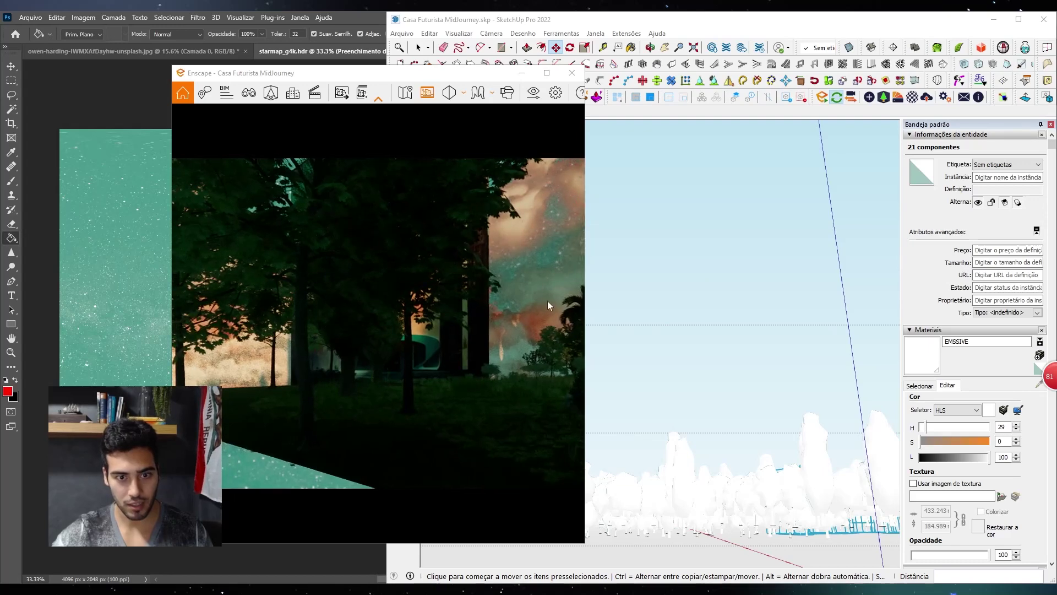
key(v)
click(264, 230)
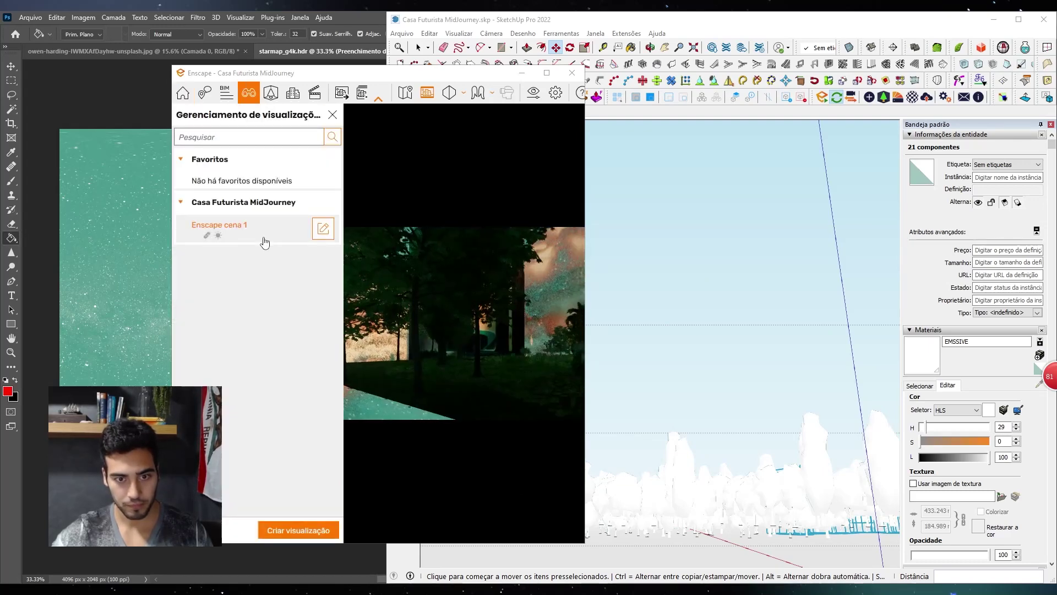
Leave the rear tree group, open the foreground tree group for editing, and remove the tree beside the small white boxes
drag(507, 85, 355, 120)
mouse_move(606, 385)
middle_down()
mouse_move(654, 328)
mouse_move(669, 484)
middle_up()
key(Escape)
shift+middle_drag(669, 534, 644, 449)
scroll(643, 450, up, 4)
scroll(634, 435, up, 6)
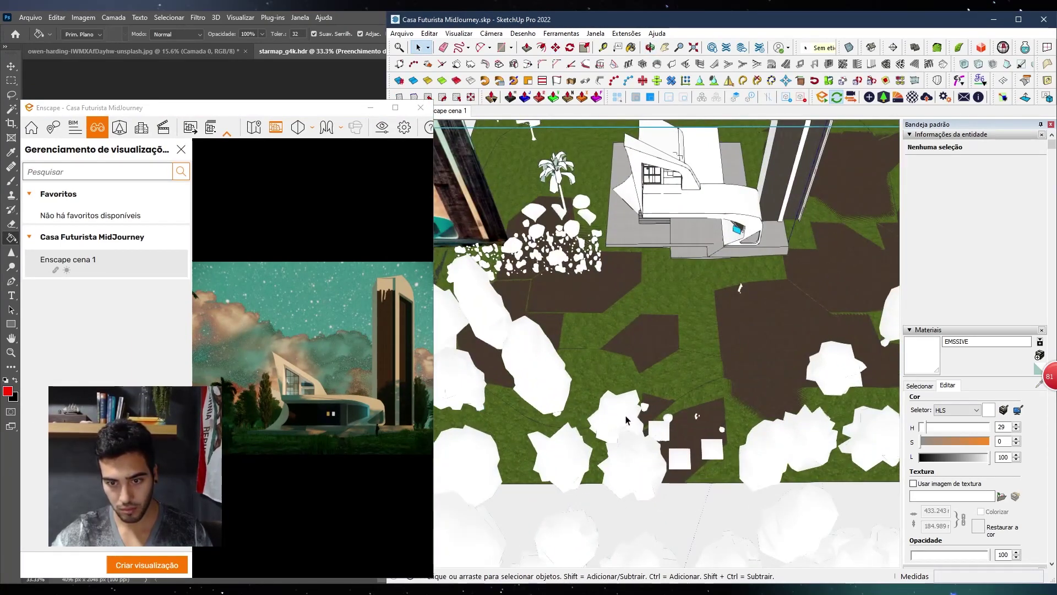
click(627, 419)
key(Escape)
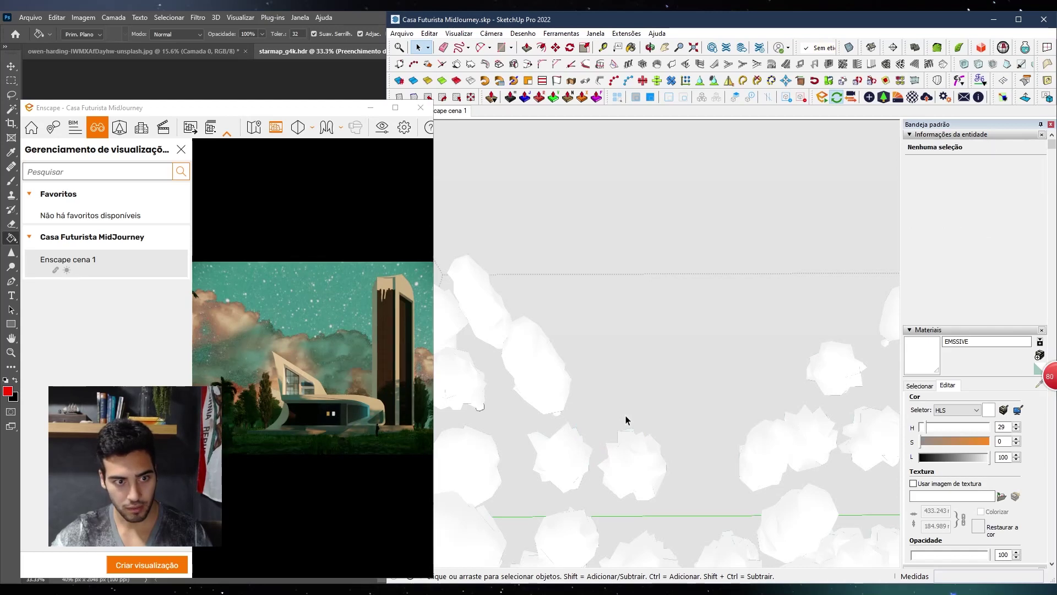
Try removing the next foreground tree beside the deleted one, and restore it
click(639, 455)
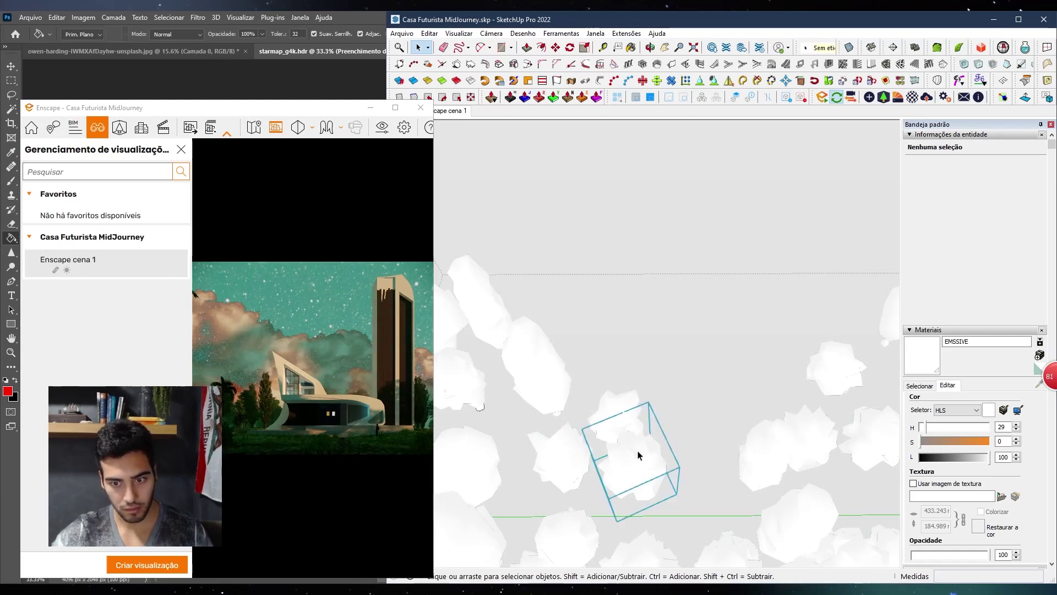
key(Delete)
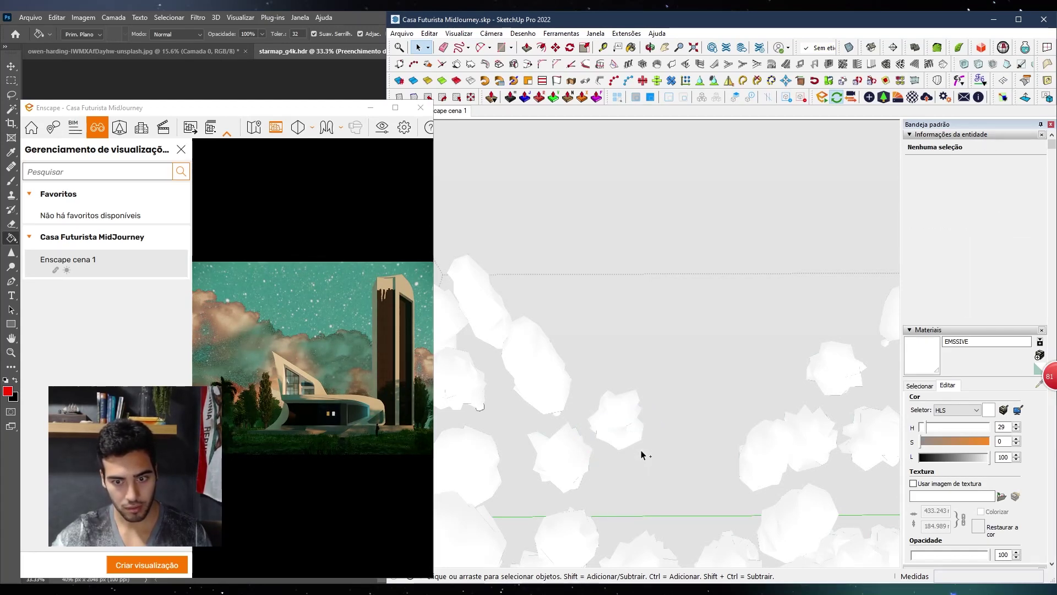
key(ctrl+z)
Try moving the restored foreground tree about 1 m sideways, and undo the move
scroll(694, 490, up, 1)
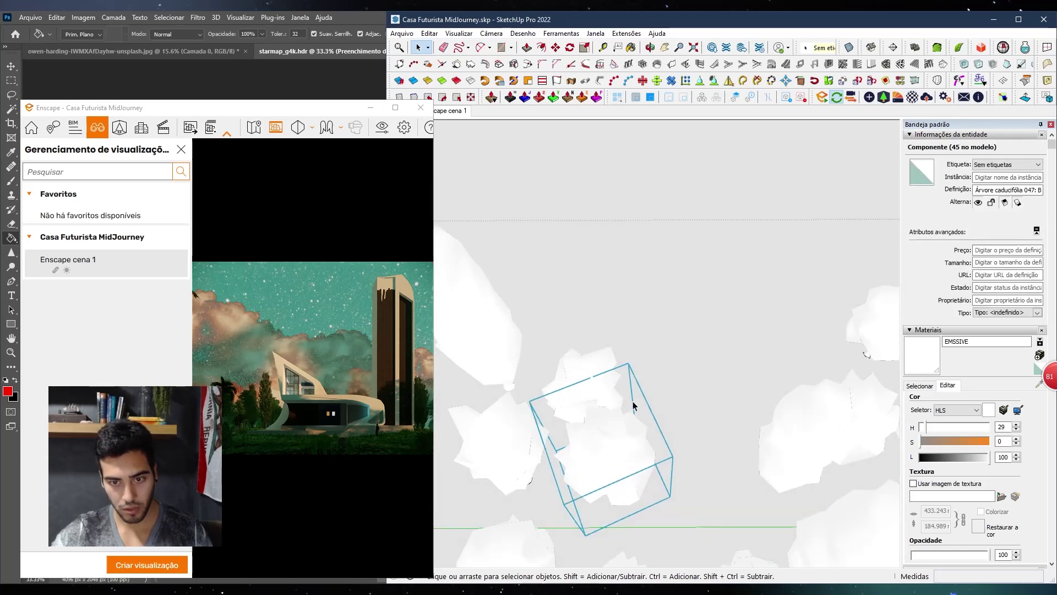
key(m)
click(626, 443)
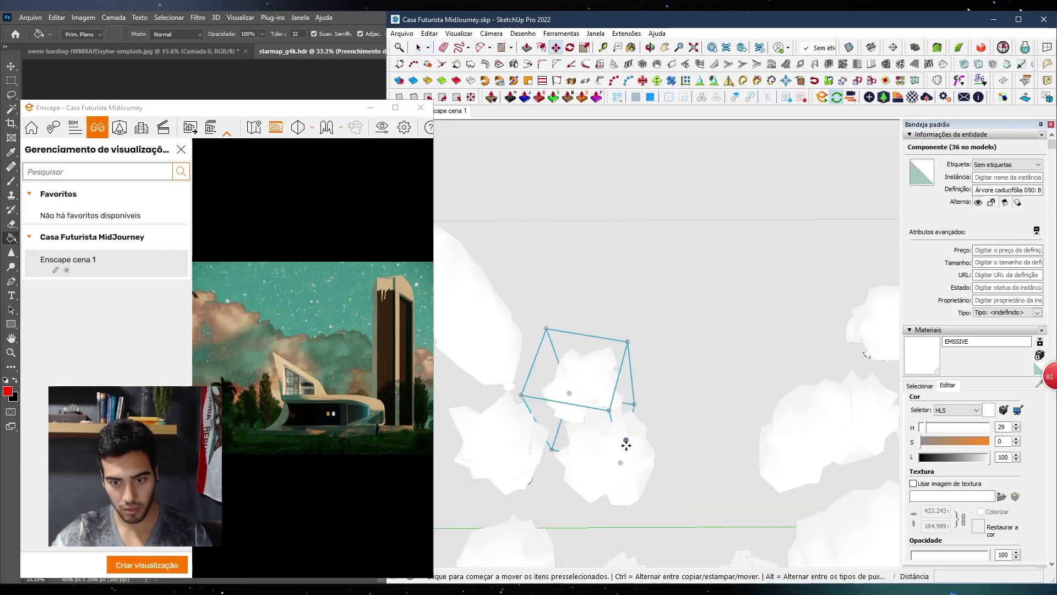
click(692, 497)
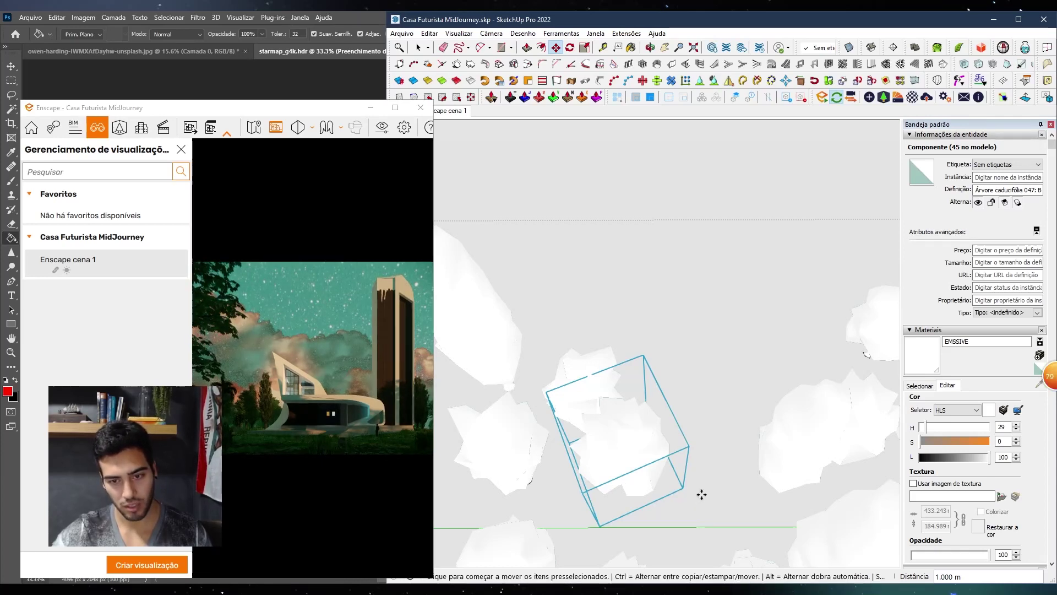
key(ctrl+z)
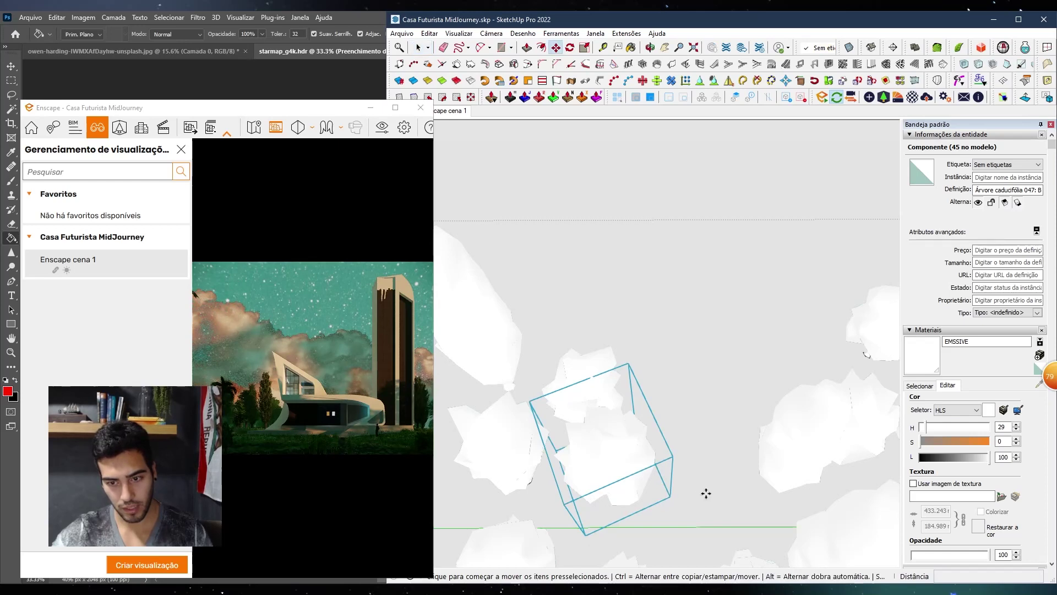
click(706, 494)
key(space)
Reposition the adjacent Árvore caducifólia 050 tree in several short moves, ending with about 0.5 m, so its foliage only slightly frames the render's edge
click(588, 371)
scroll(595, 379, up, 1)
key(m)
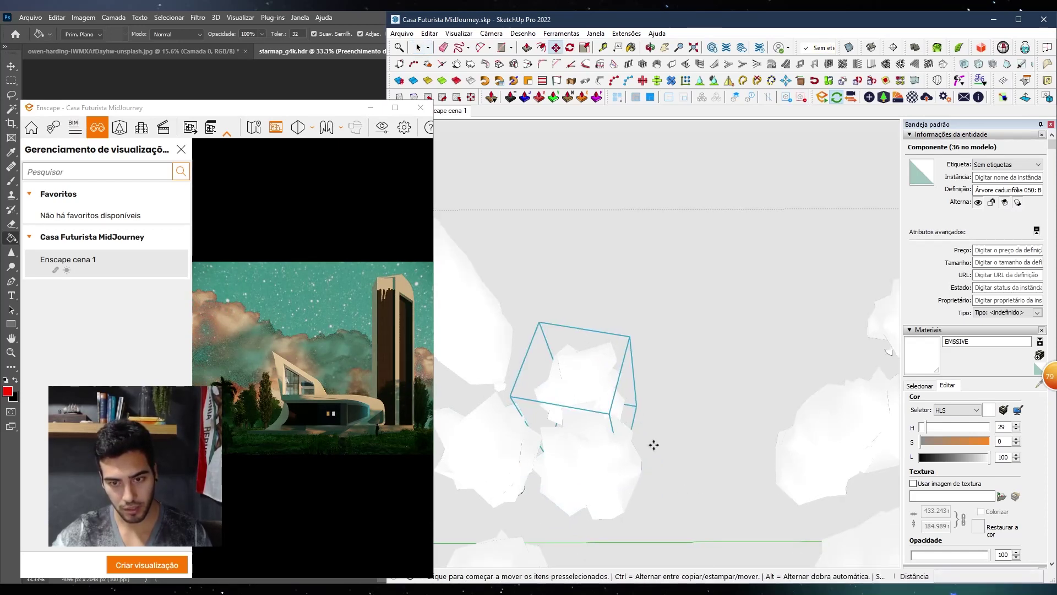
click(654, 444)
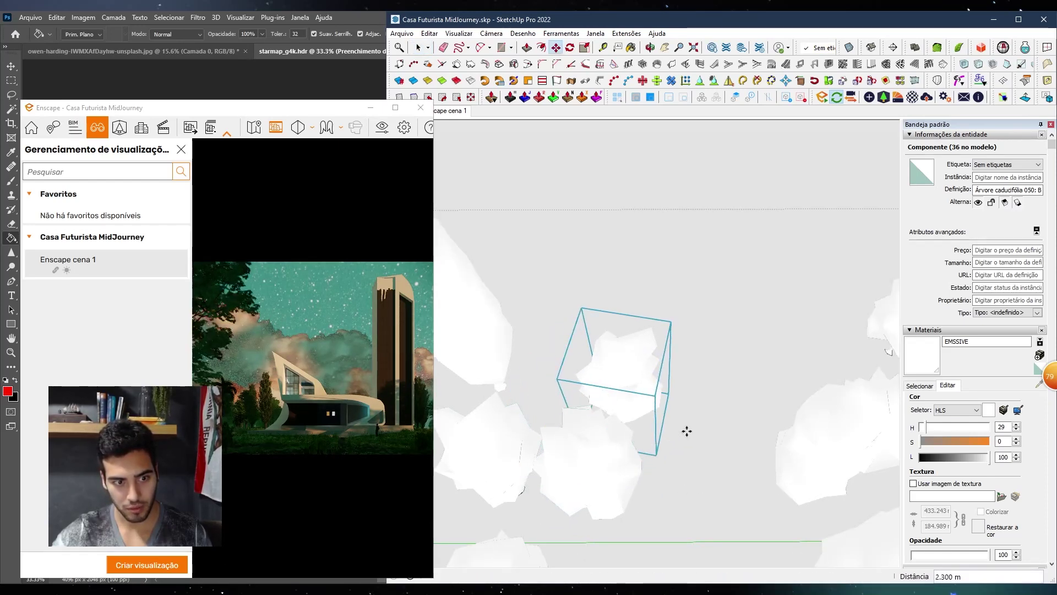
click(677, 403)
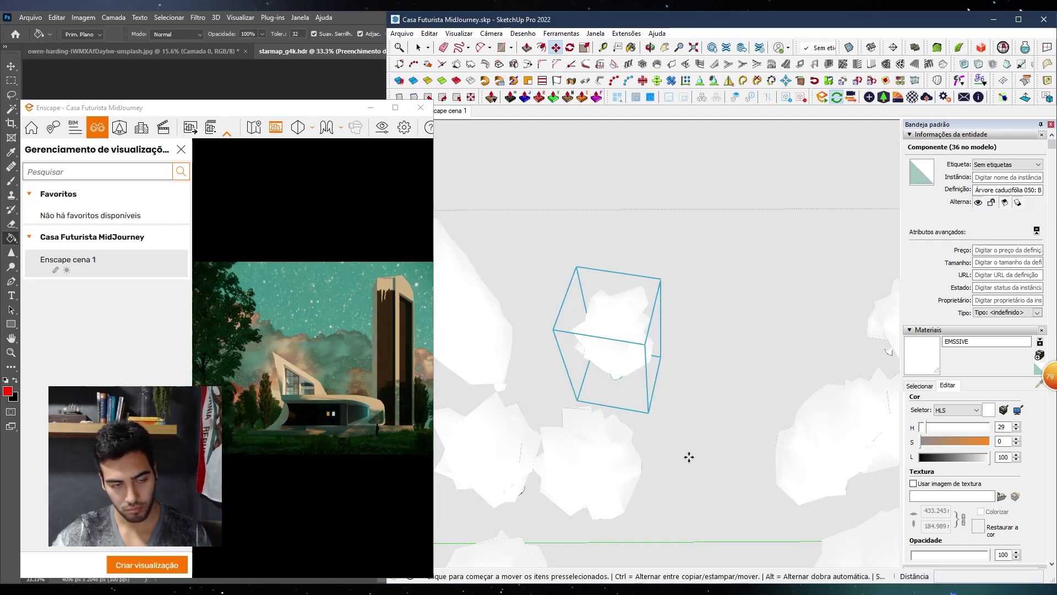
click(701, 393)
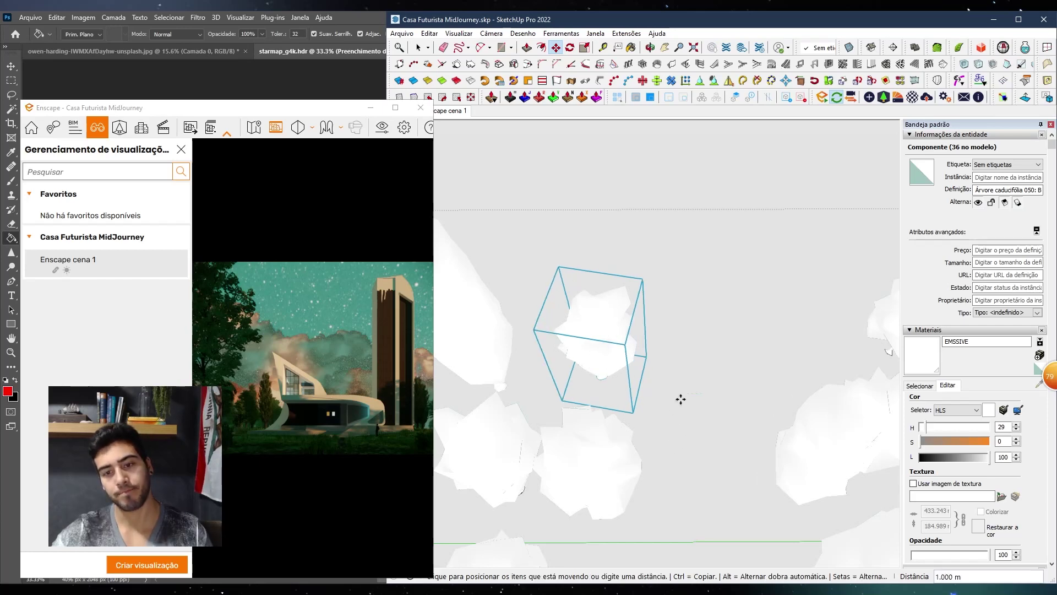
click(655, 418)
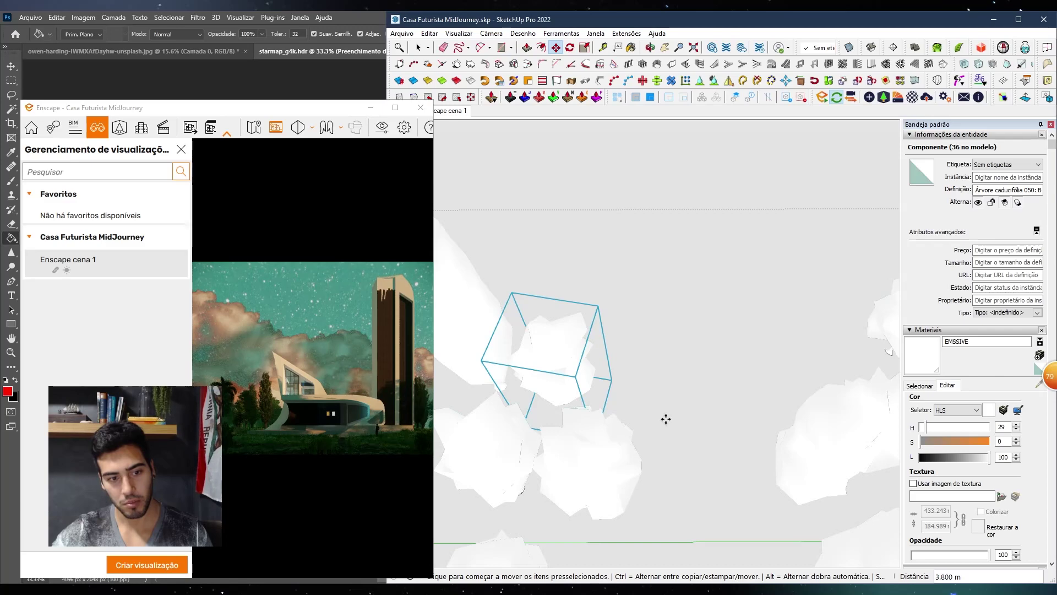
drag(663, 420, 672, 420)
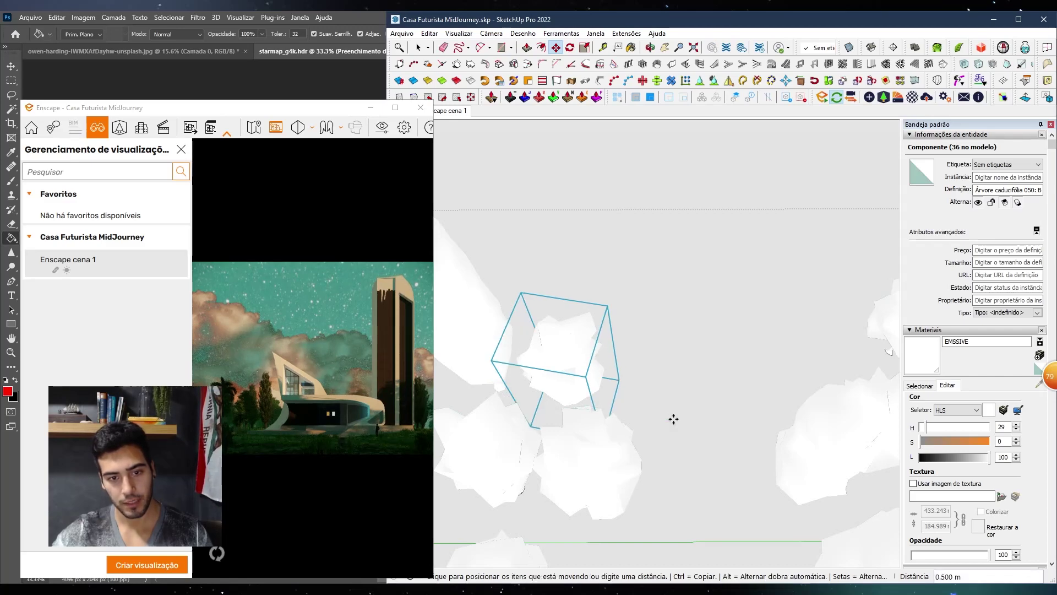
key(space)
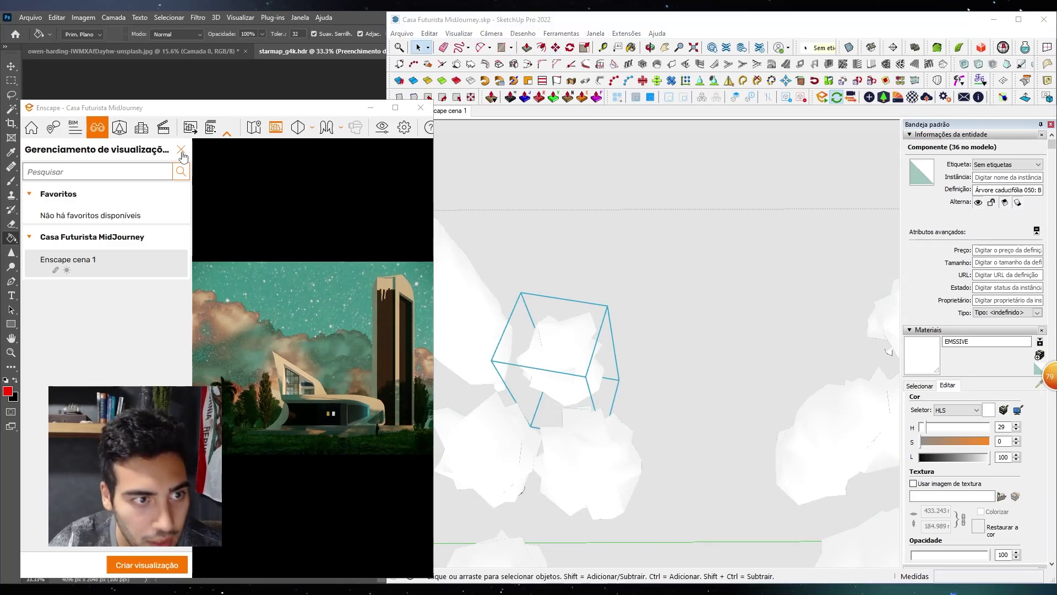
Close the view management and export the render as a JPG image into the RENDERS folder of RENDER 100
click(181, 149)
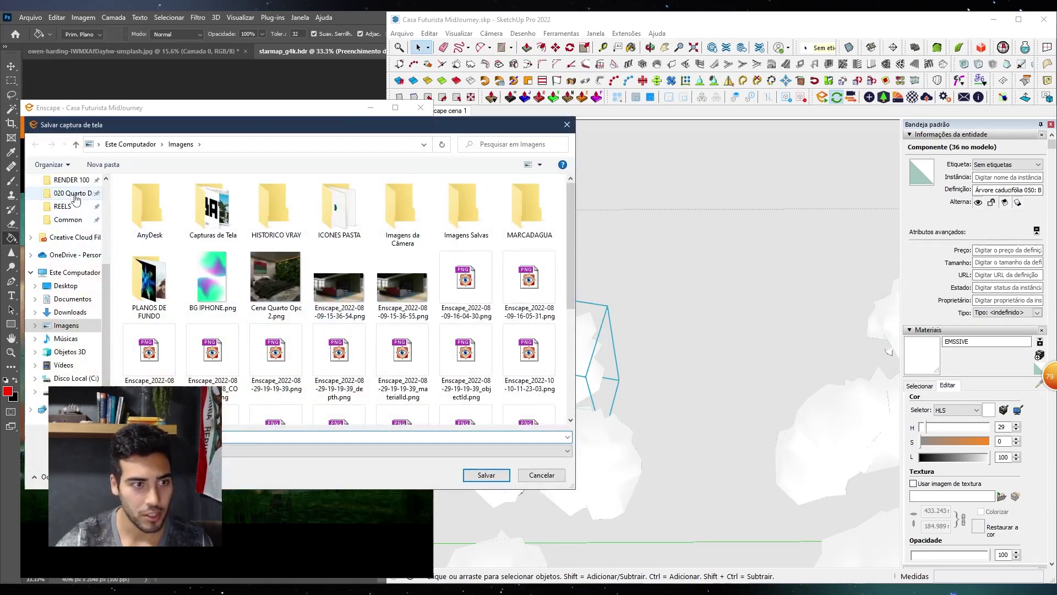
click(74, 180)
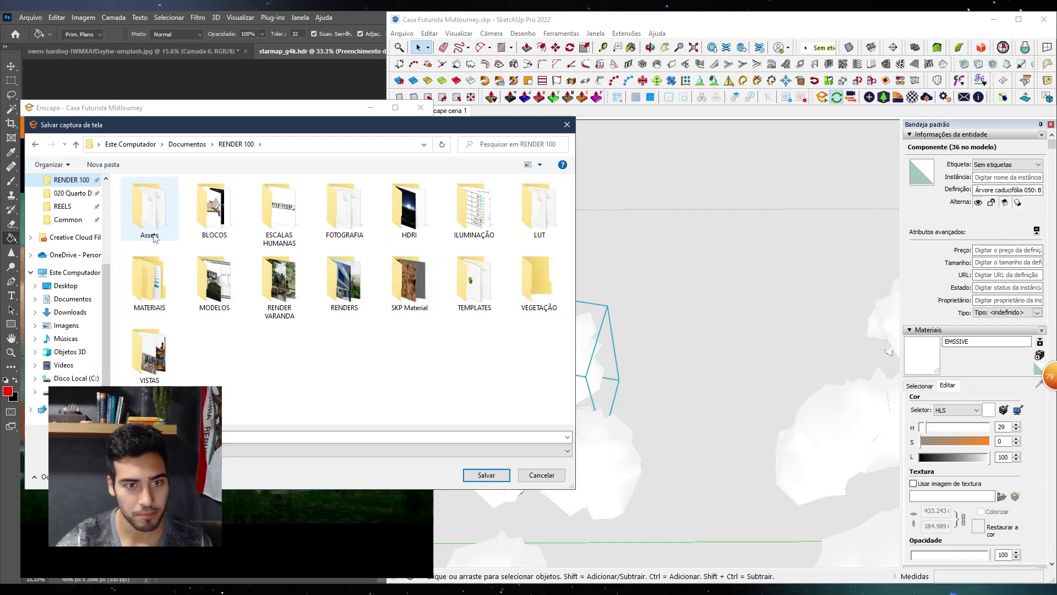
double_click(345, 282)
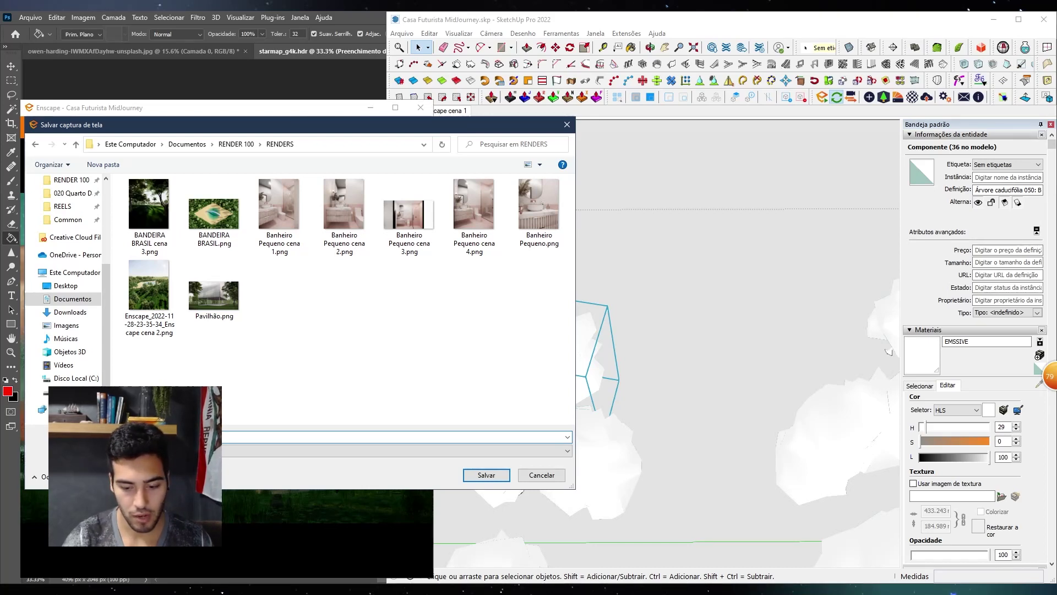
click(292, 451)
click(308, 472)
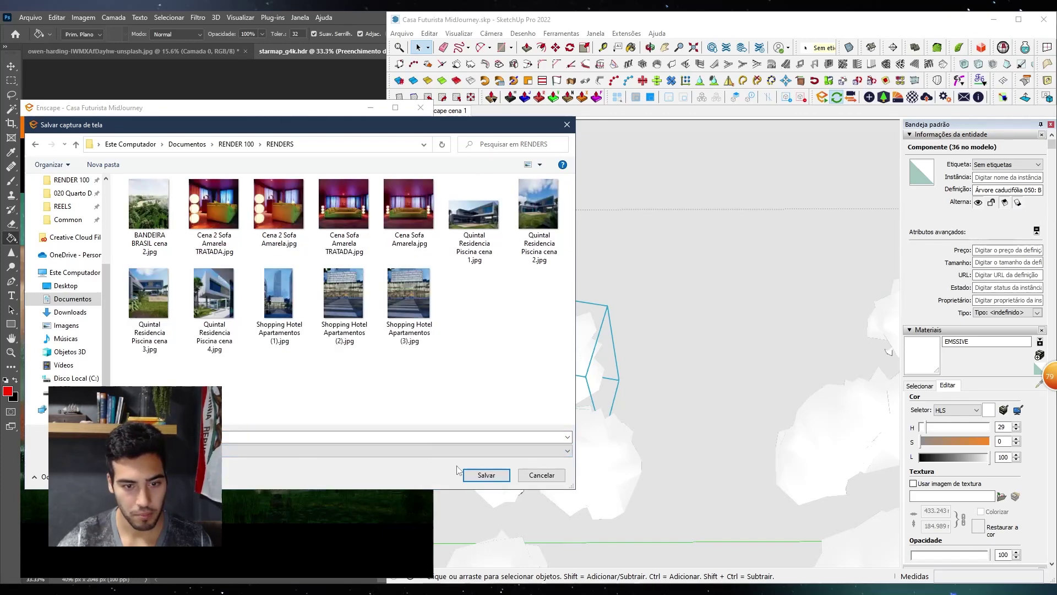
click(485, 474)
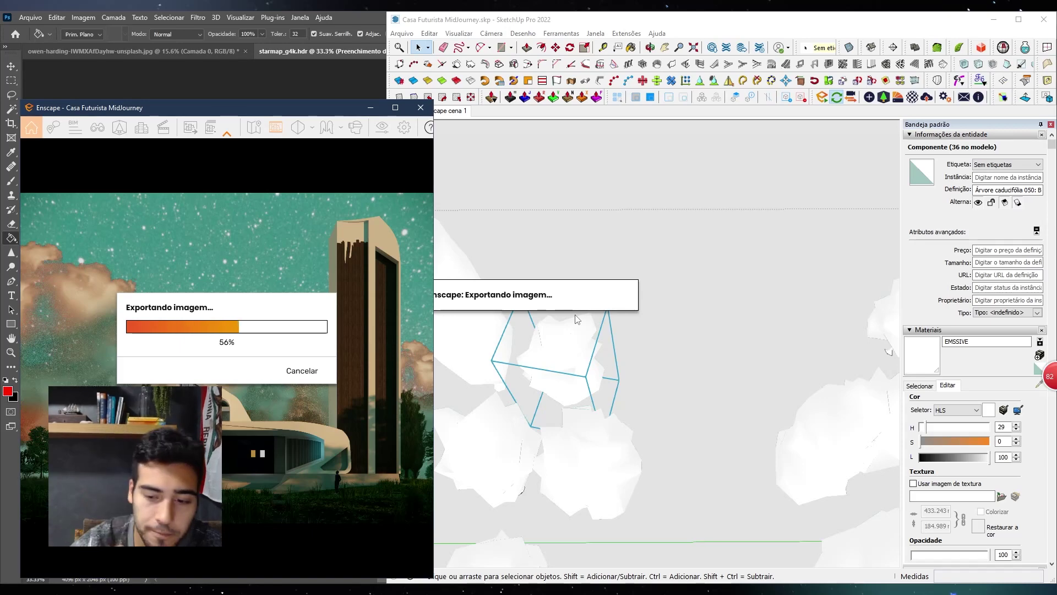
key(alt+Tab)
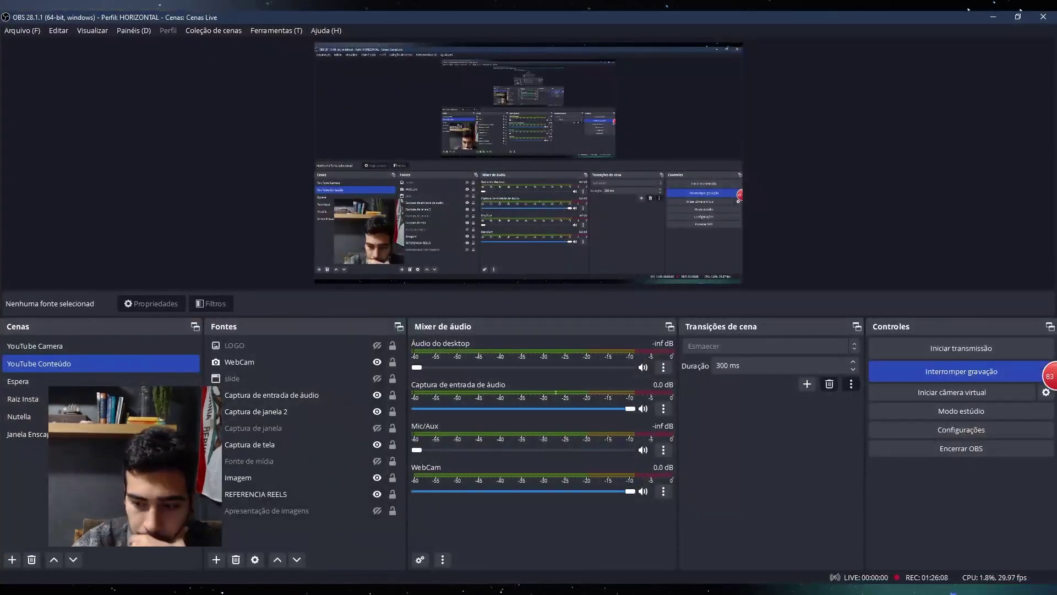
key(alt+Tab)
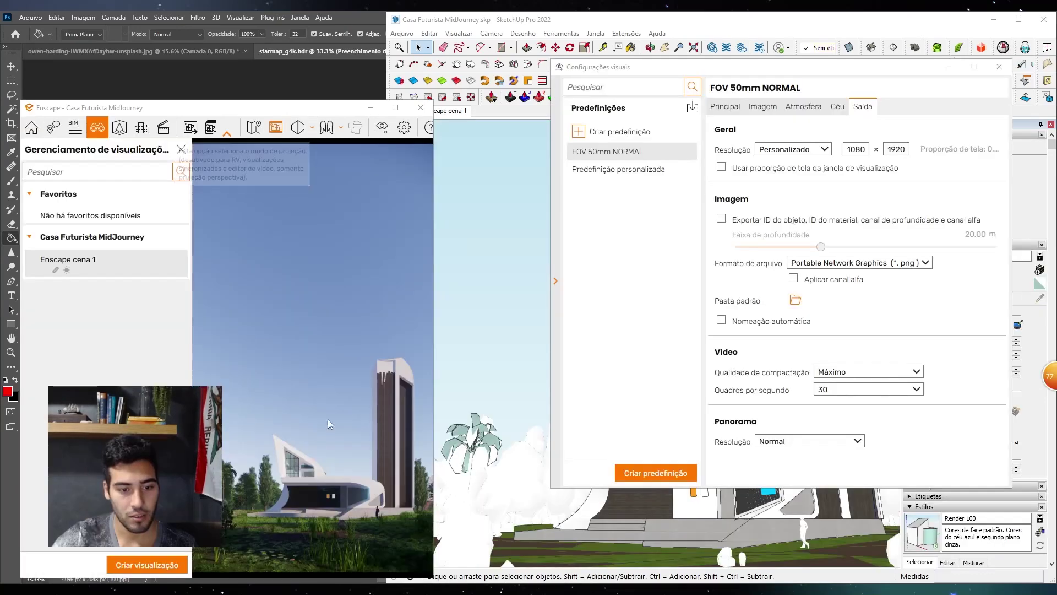
Maximize the Enscape window and start a video path with a start and an end keyframe from the current camera view
click(396, 108)
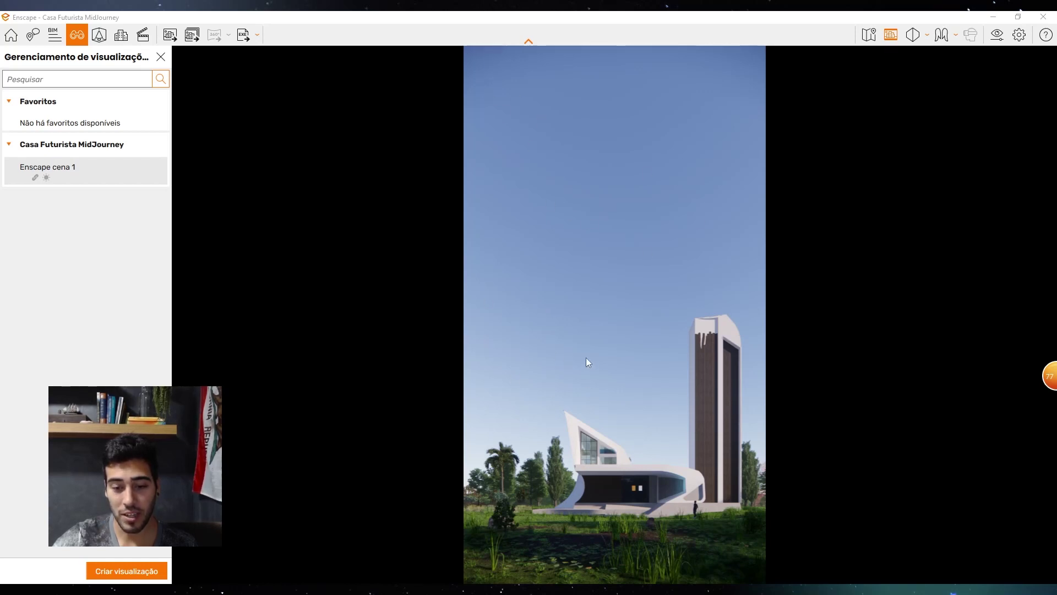
click(142, 36)
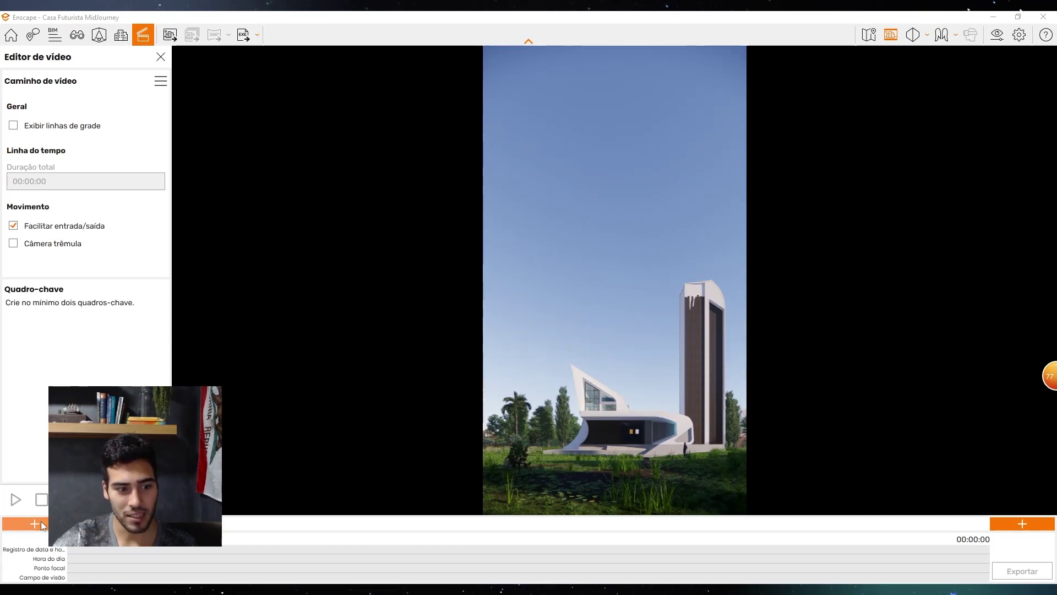
click(1022, 523)
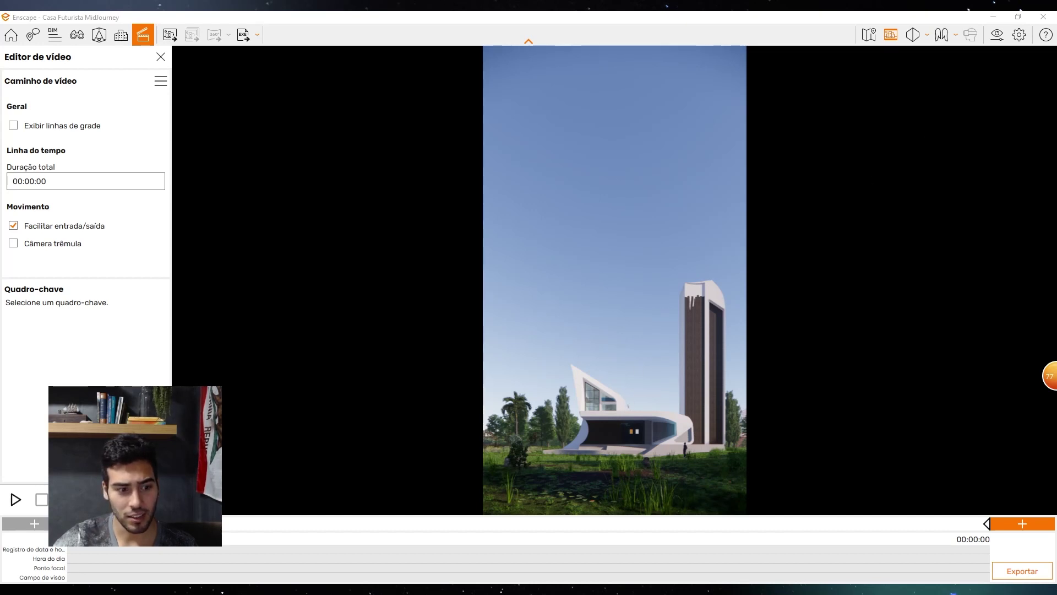
Enable the time-of-day override on the first keyframe, keeping 07:31
click(70, 524)
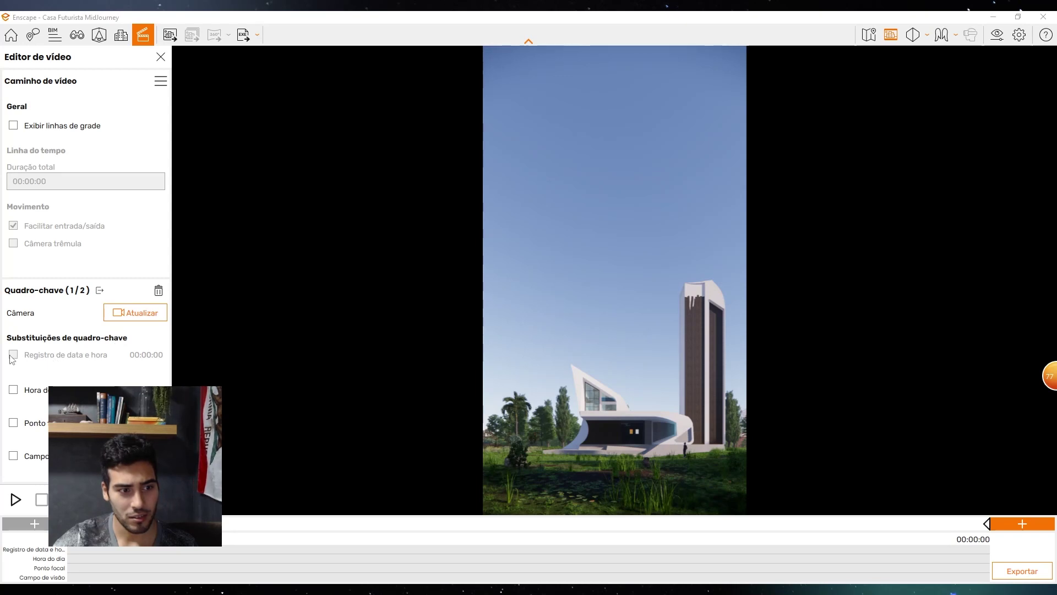
click(14, 391)
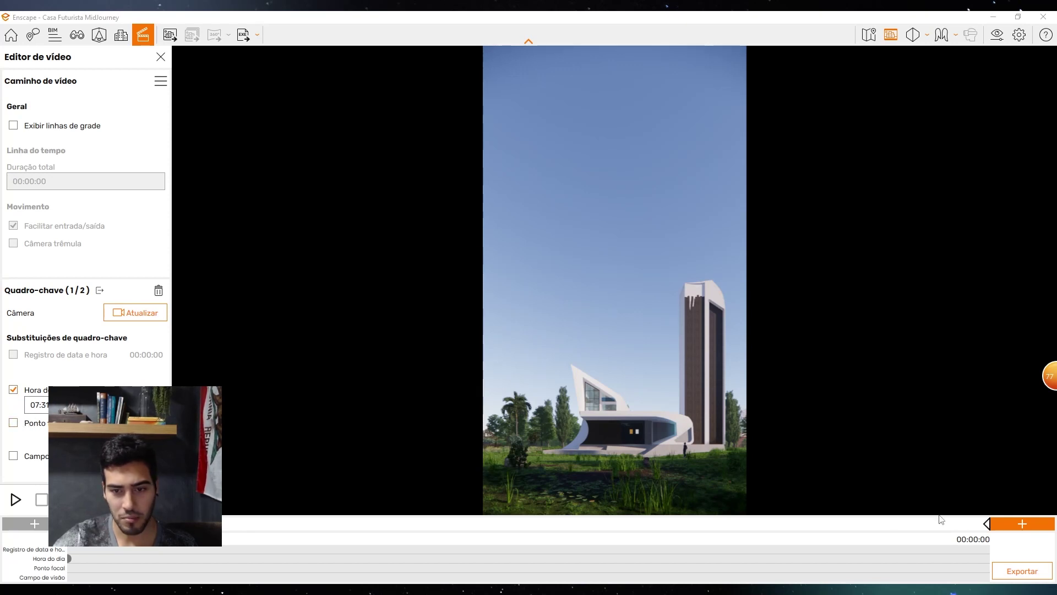
Enable the time-of-day override on the last keyframe and advance its hour to 17:31
click(989, 525)
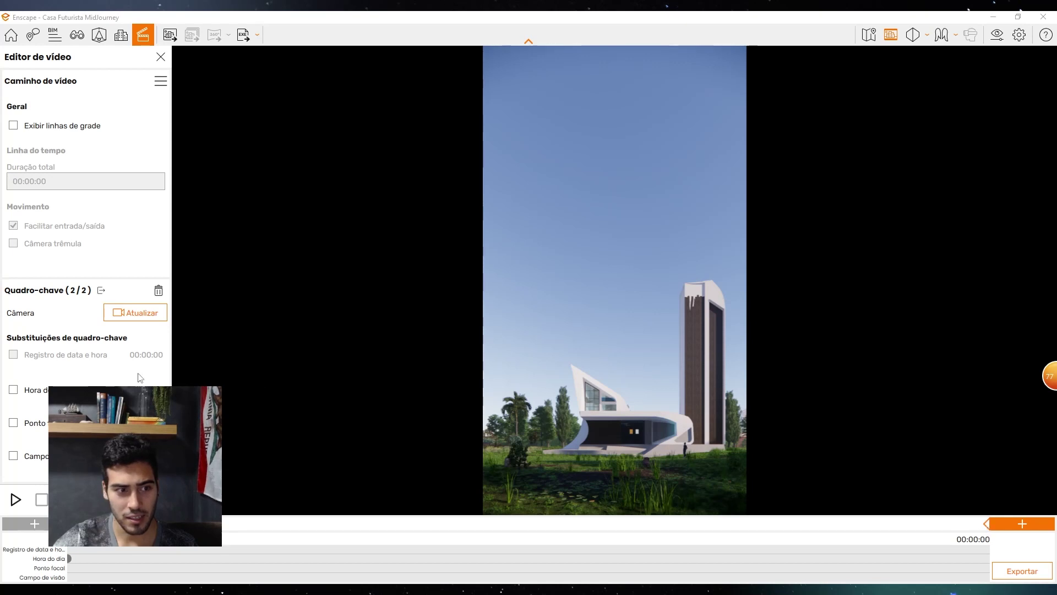
click(13, 389)
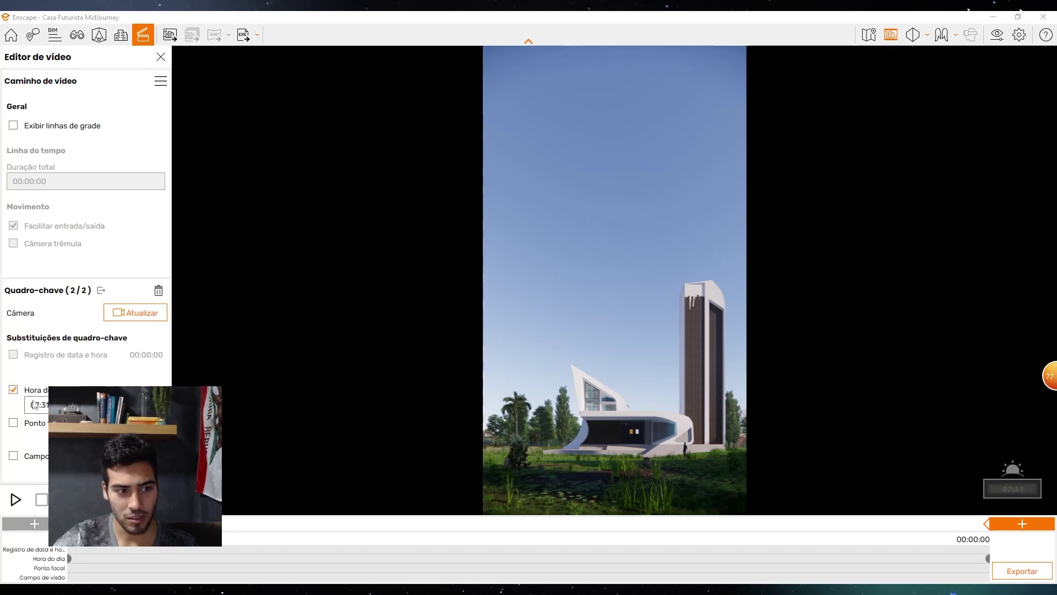
key(Up)
key(Up)
key(Up)
key(Up)
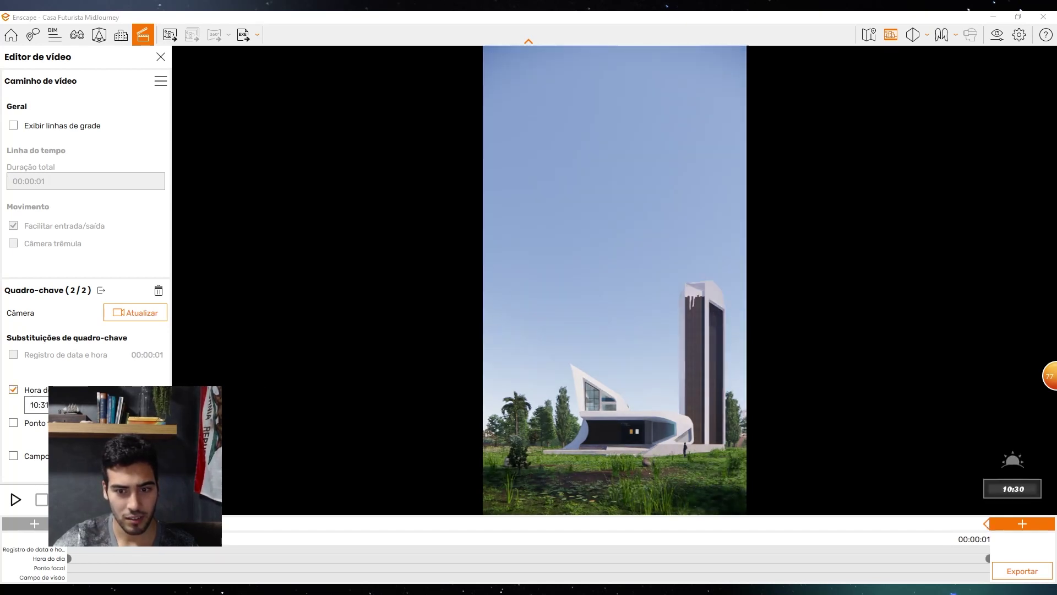
key(Up)
key(Up)
key(Up)
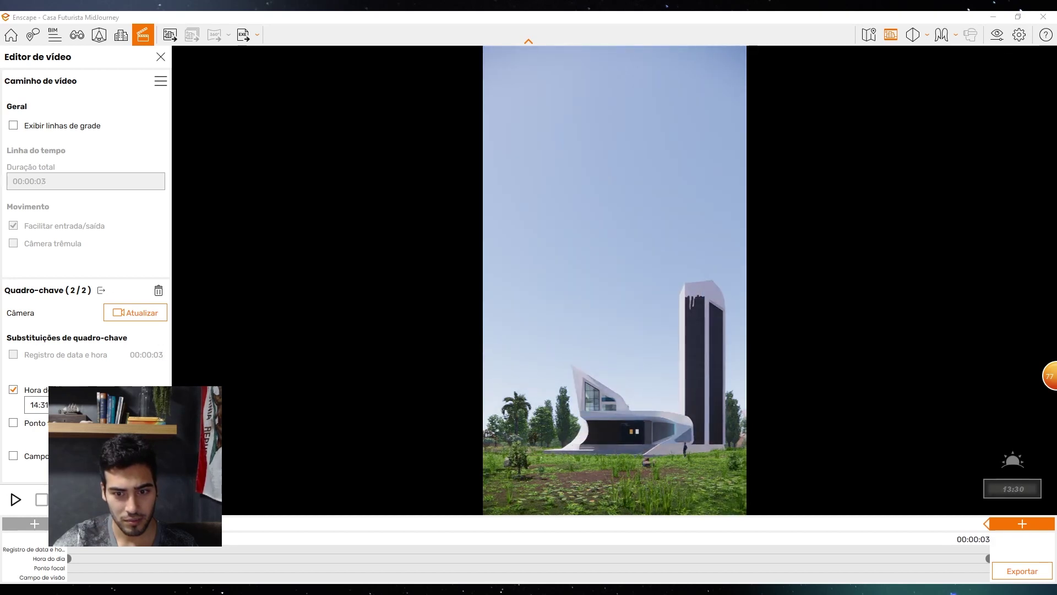
key(Up)
key(Up)
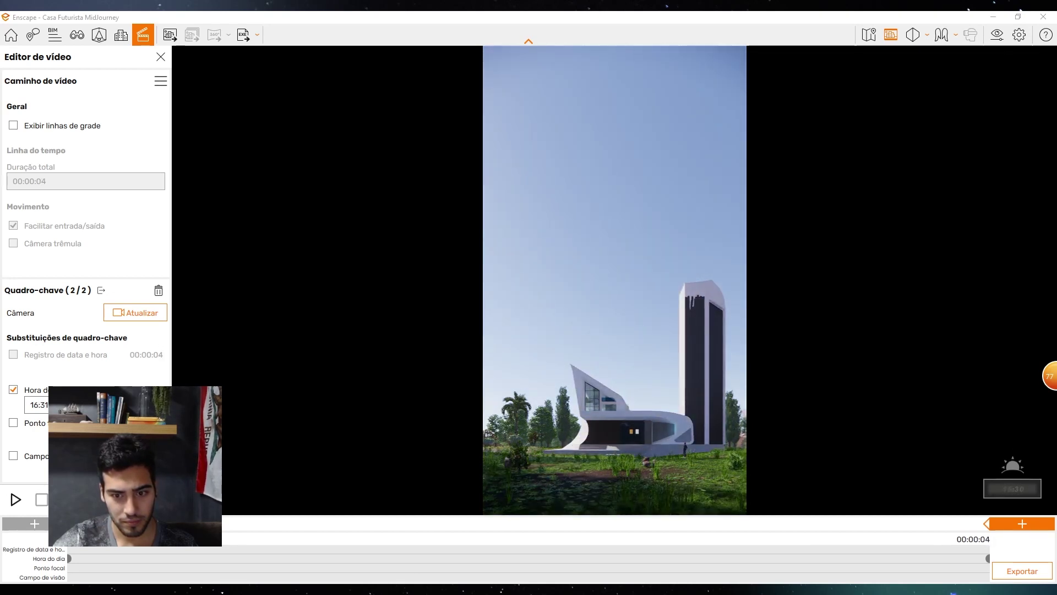
key(Up)
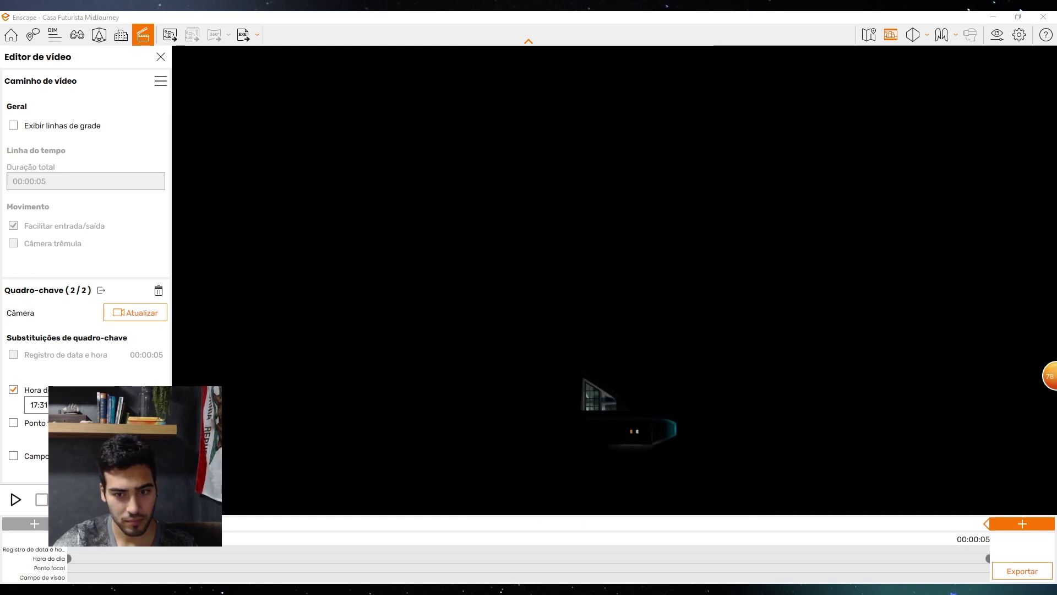
Fine-tune the last keyframe's minutes to 17:50 so the video ends at dusk
key(Down)
key(Down)
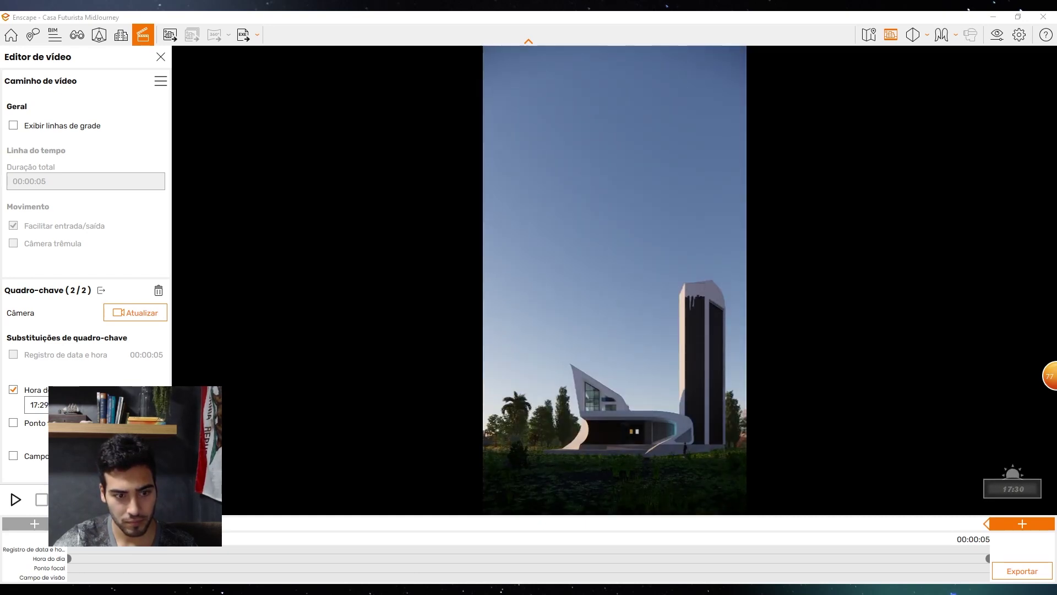
key(Up)
key(Up)
key(Up)
key(Up)
key(Up)
key(Up)
key(Up)
key(Up)
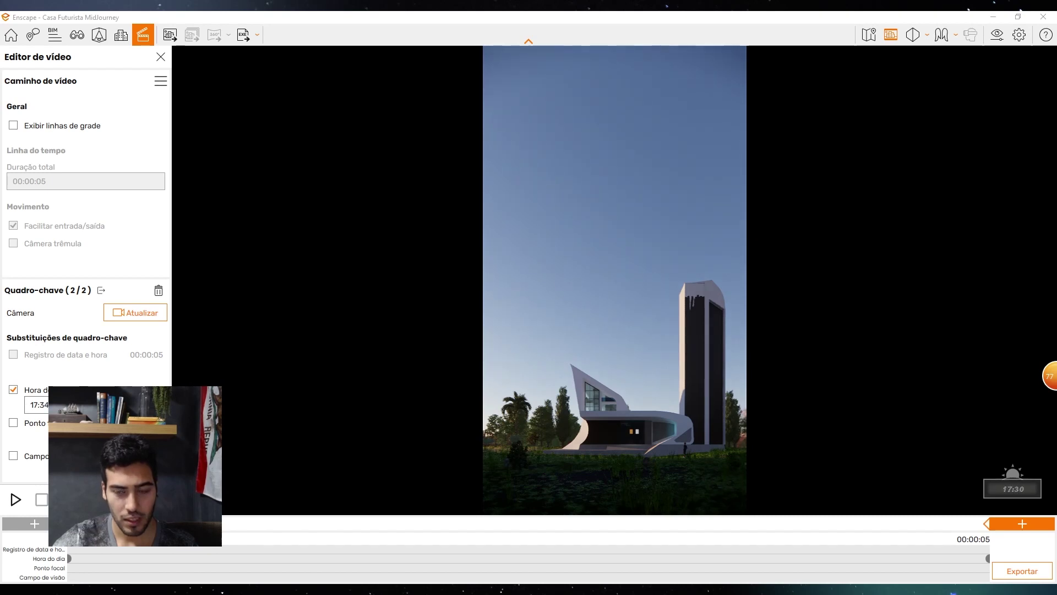
key(Up)
key(Up)
key(Up)
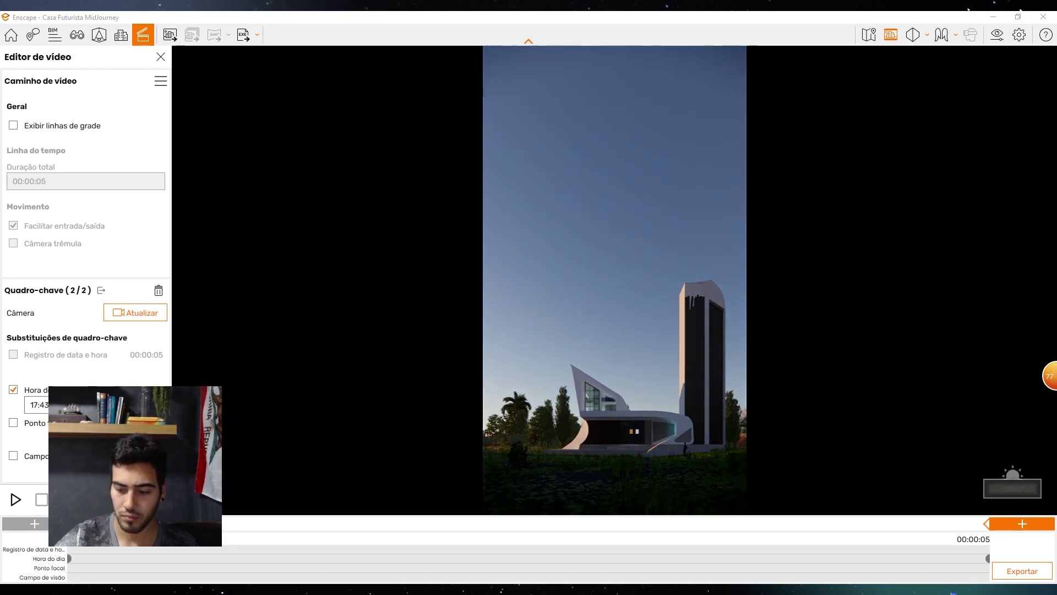
key(Up)
key(Up)
key(Up)
key(Up)
key(Up)
key(Up)
key(Up)
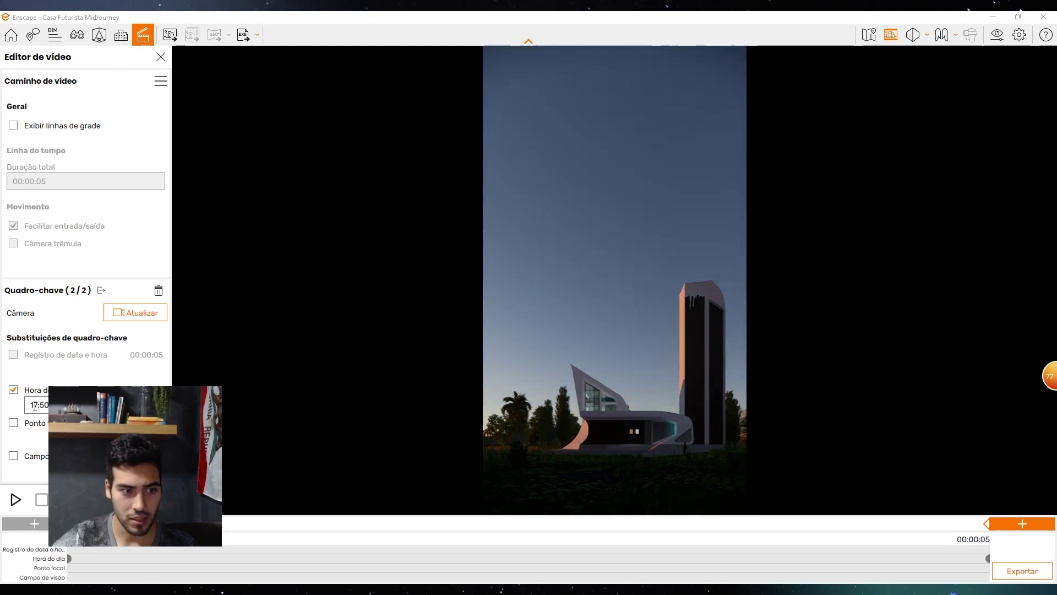
Advance the last keyframe's time of day to 18:10 so the video ends at nightfall
key(Up)
key(Up)
key(Up)
key(Up)
key(Up)
key(Up)
key(Up)
key(Up)
key(Up)
key(Up)
key(Up)
key(Up)
key(Up)
key(Up)
key(Up)
key(Up)
key(Up)
key(Up)
key(Up)
key(Up)
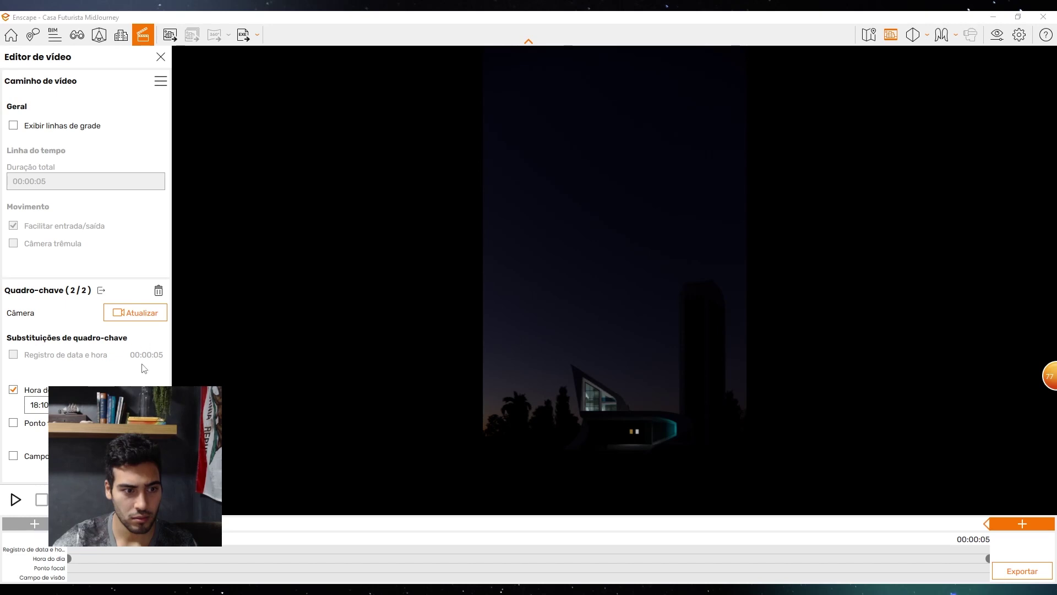
Set the first keyframe's time of day back to 05:58, before sunrise, and compare it with the last keyframe
click(77, 525)
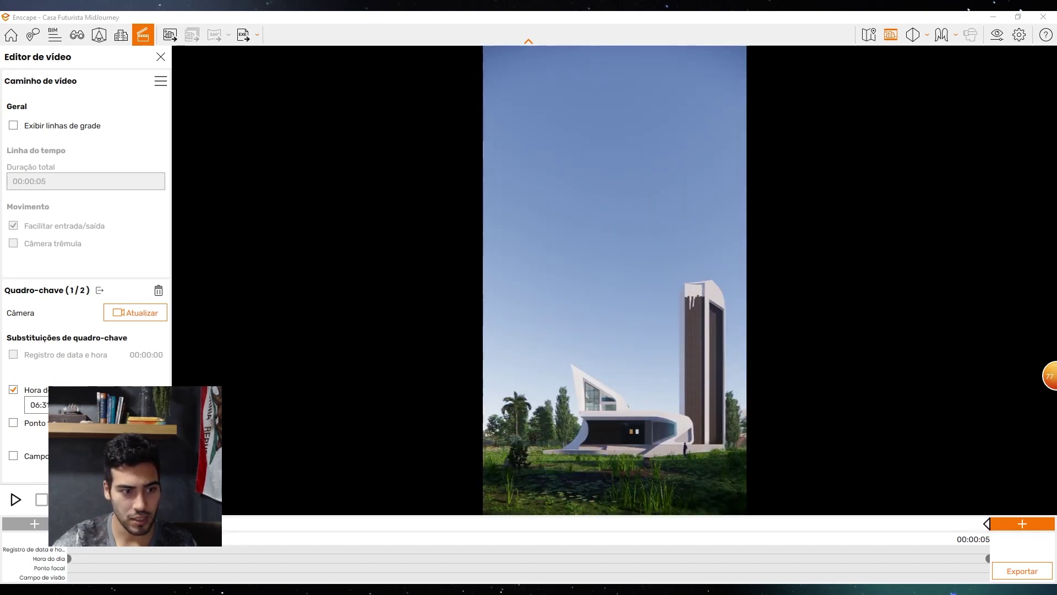
scroll(38, 409, down, 1)
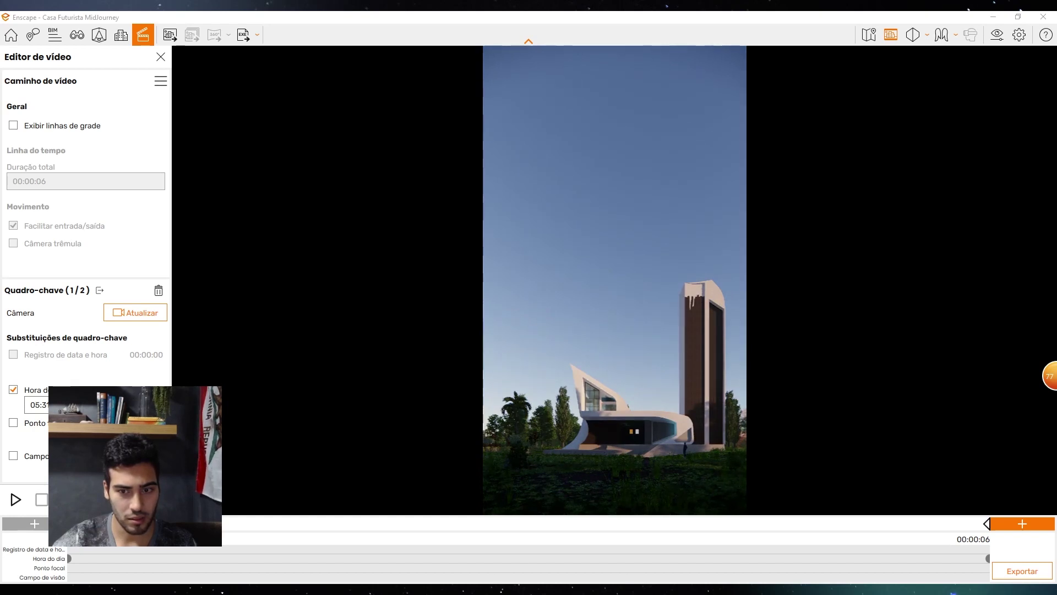
scroll(39, 405, down, 1)
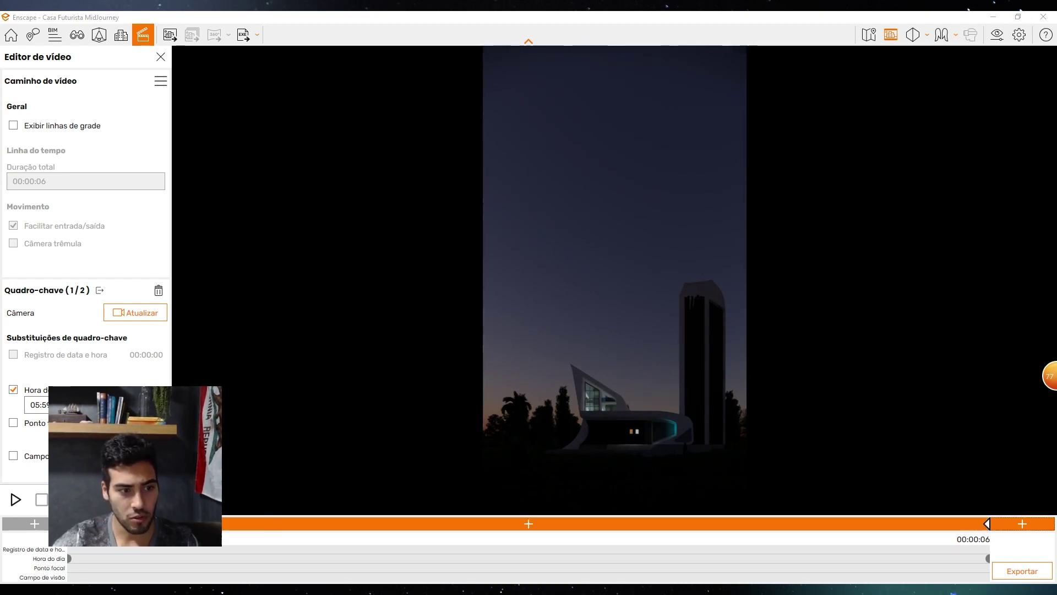
click(986, 525)
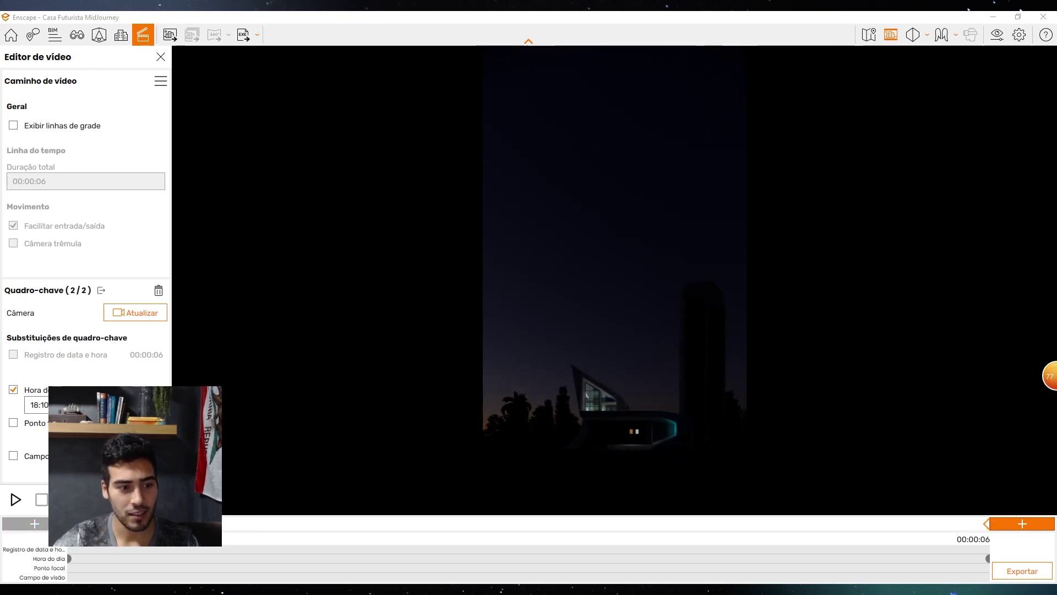
click(67, 524)
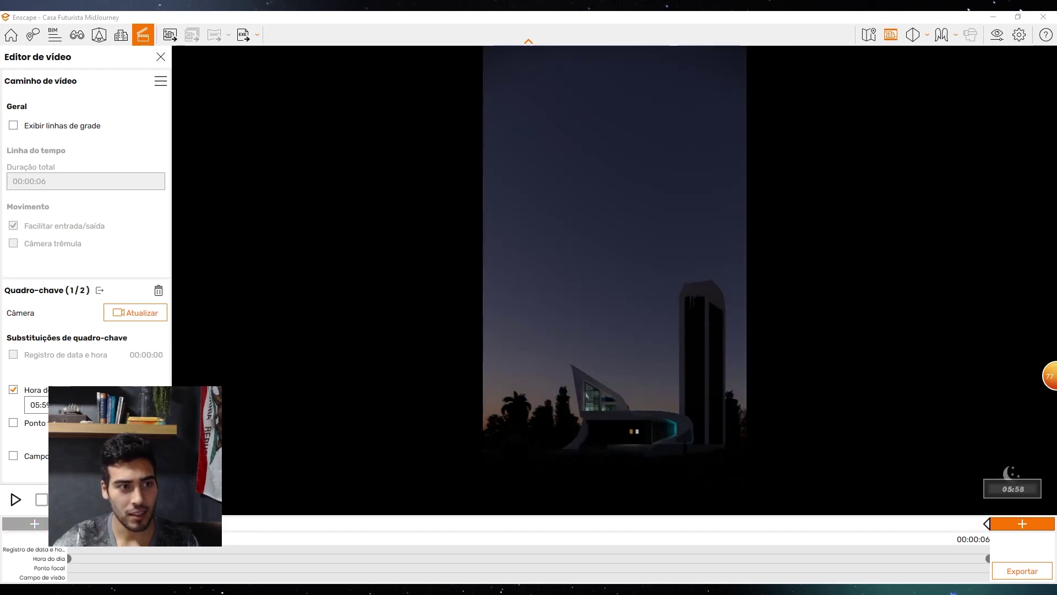
Leave keyframe editing, set the video path's total duration to 15 seconds and preview the animation
click(100, 291)
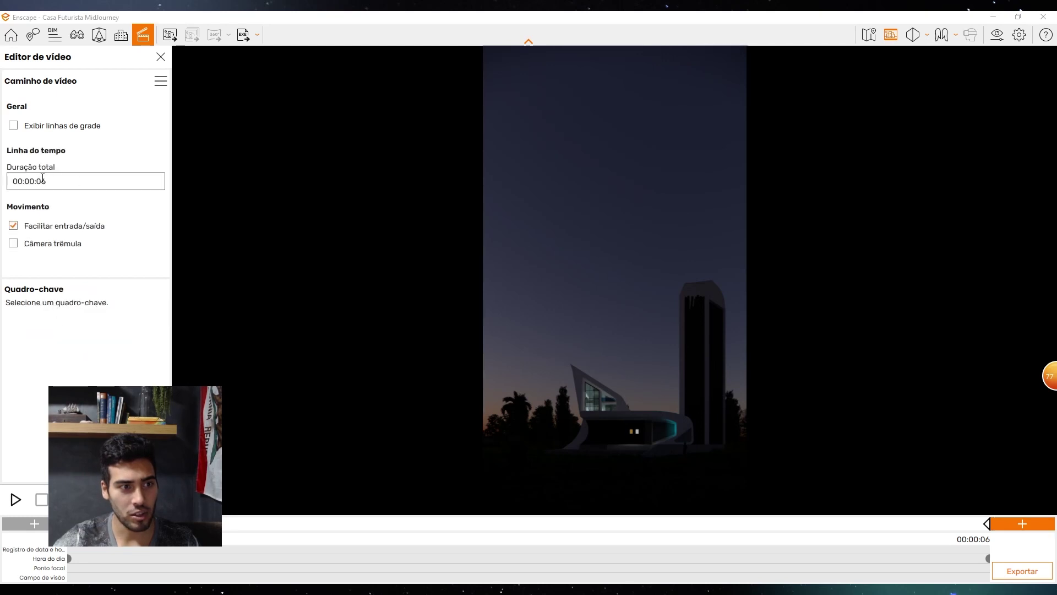
click(42, 179)
click(151, 201)
click(151, 200)
click(151, 201)
click(150, 200)
click(151, 201)
click(151, 200)
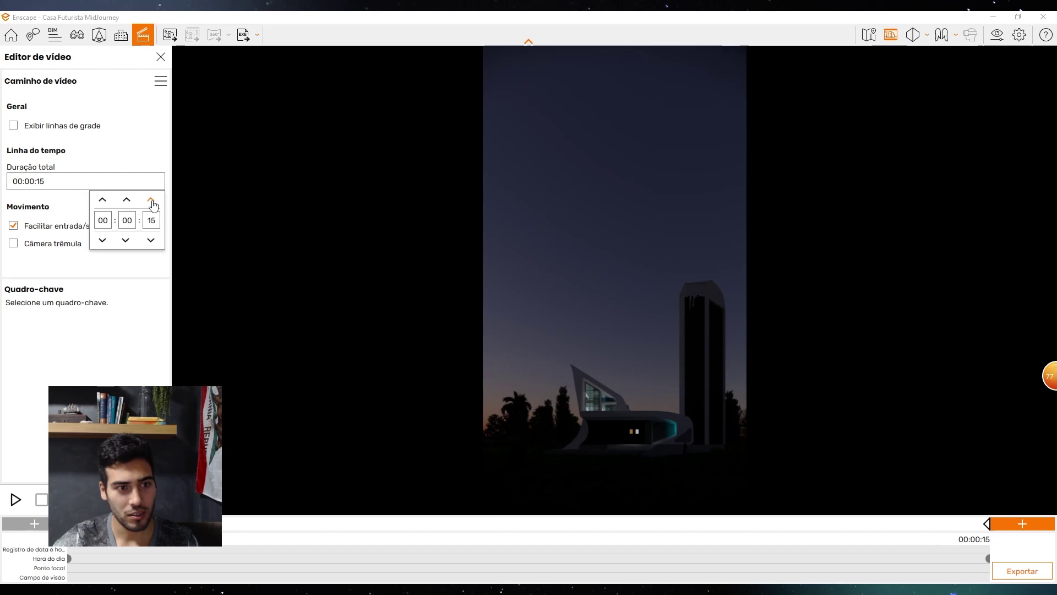
click(15, 500)
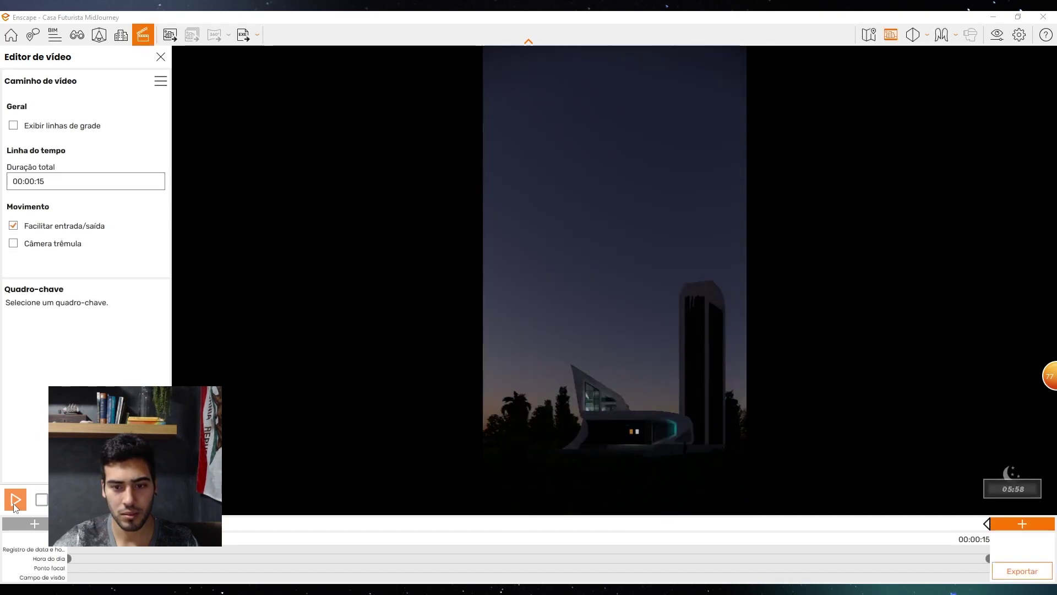
click(15, 502)
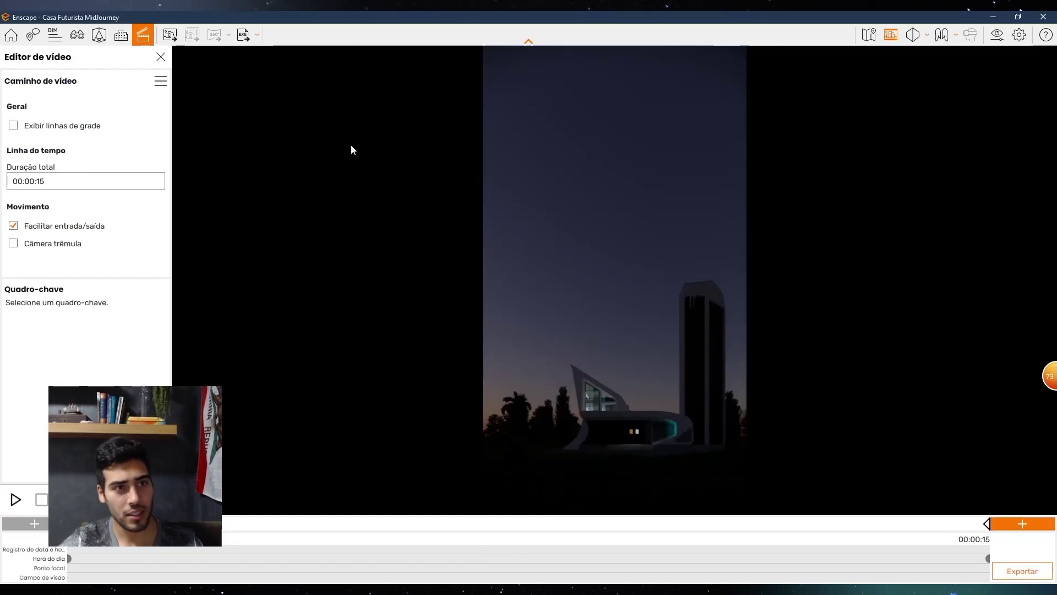
Start the video export with the compression quality set to BluRay
click(1022, 571)
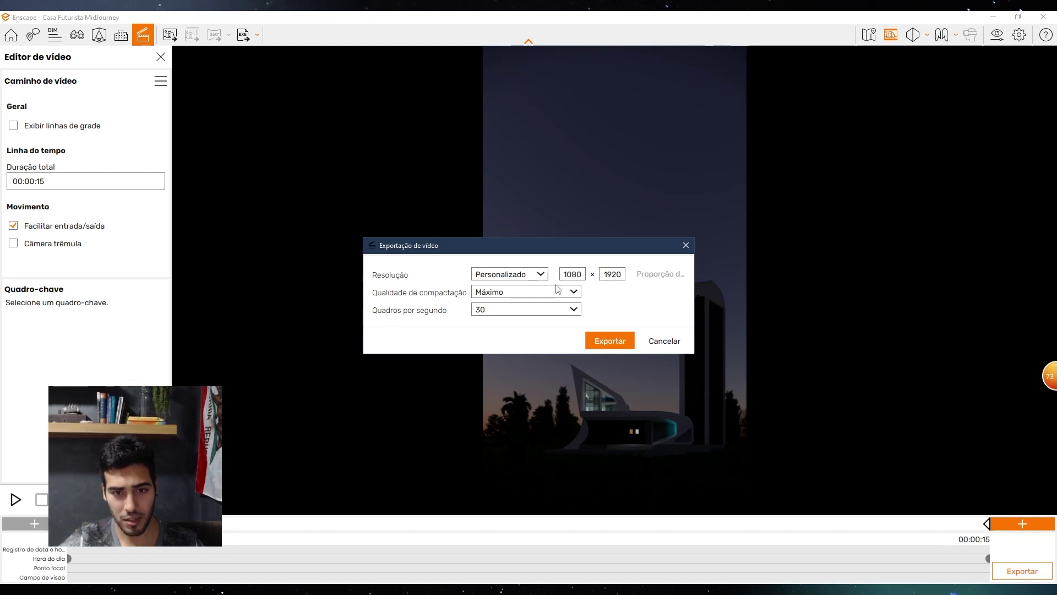
click(558, 294)
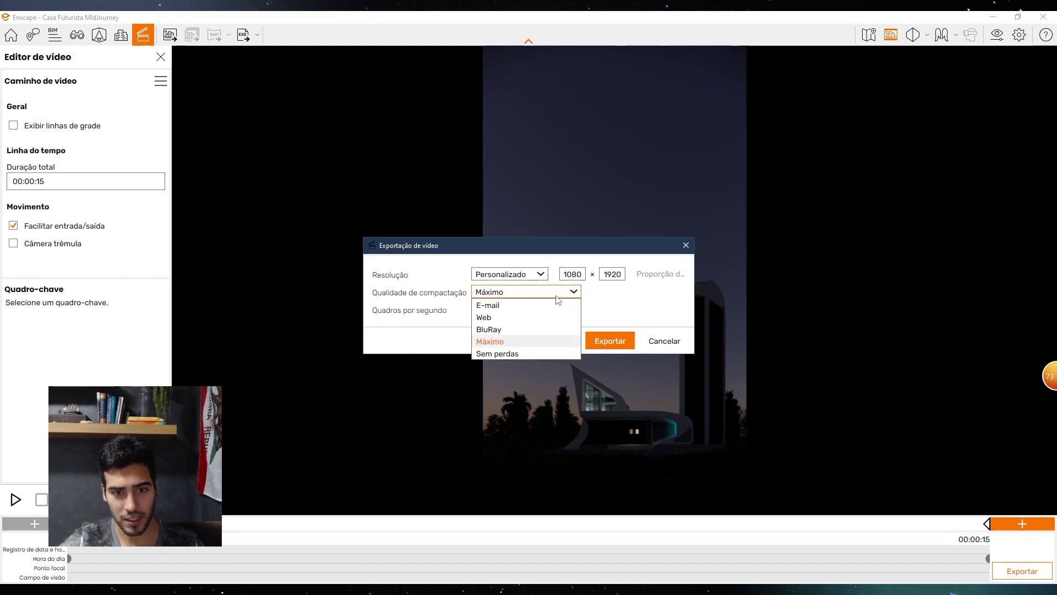
click(552, 329)
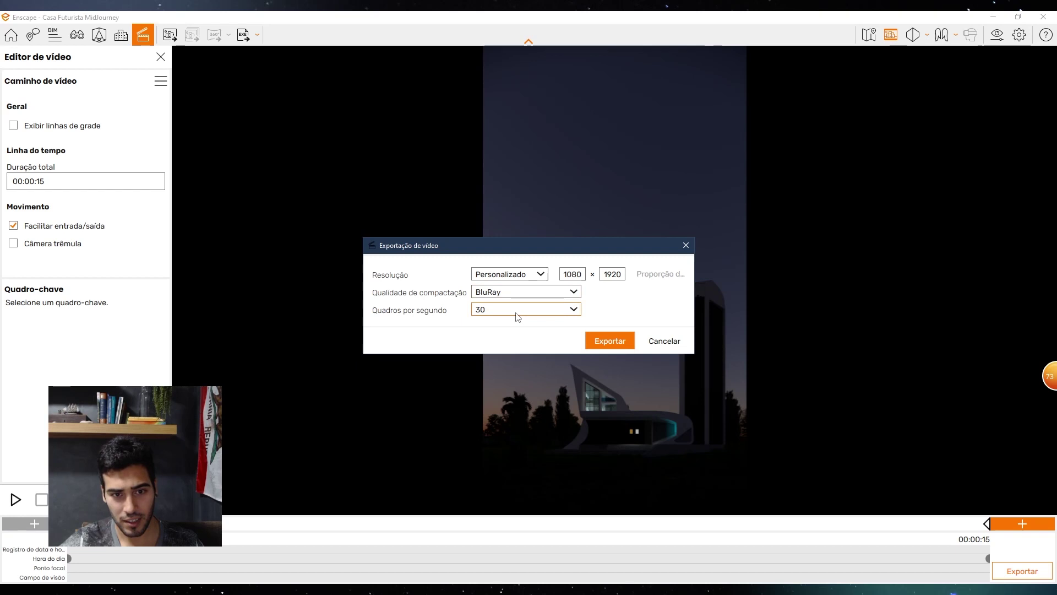
click(618, 342)
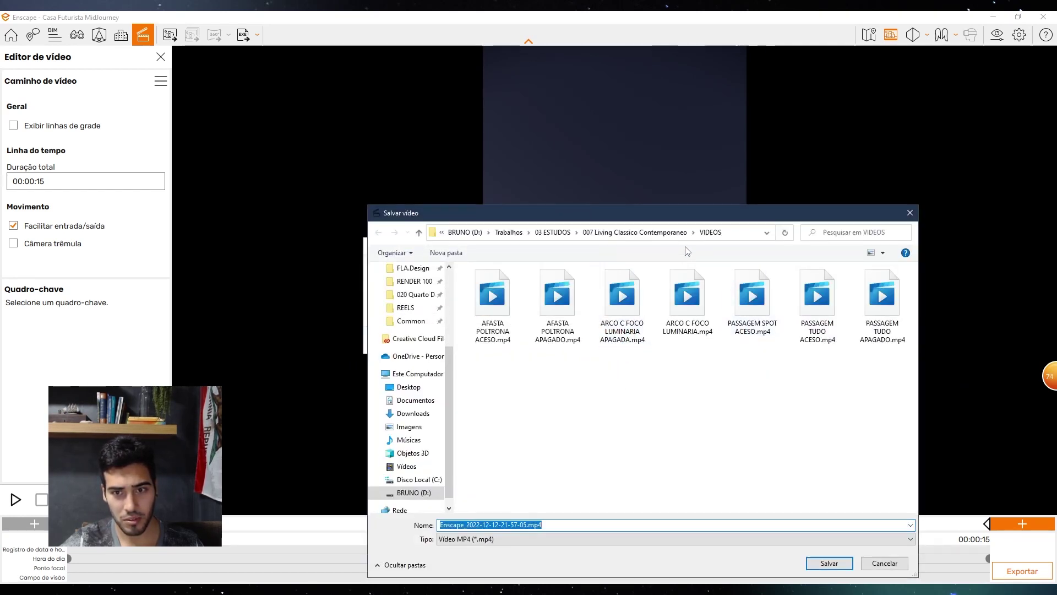
Save the MP4 video as MidJorney Animacao in the RENDERS folder inside RENDER 100
click(415, 283)
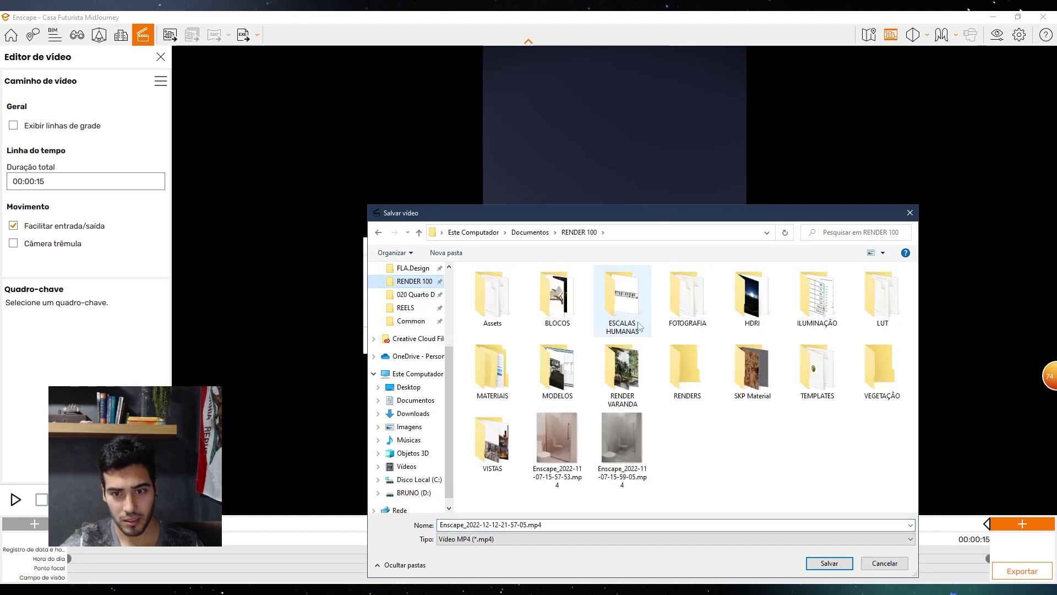
click(670, 374)
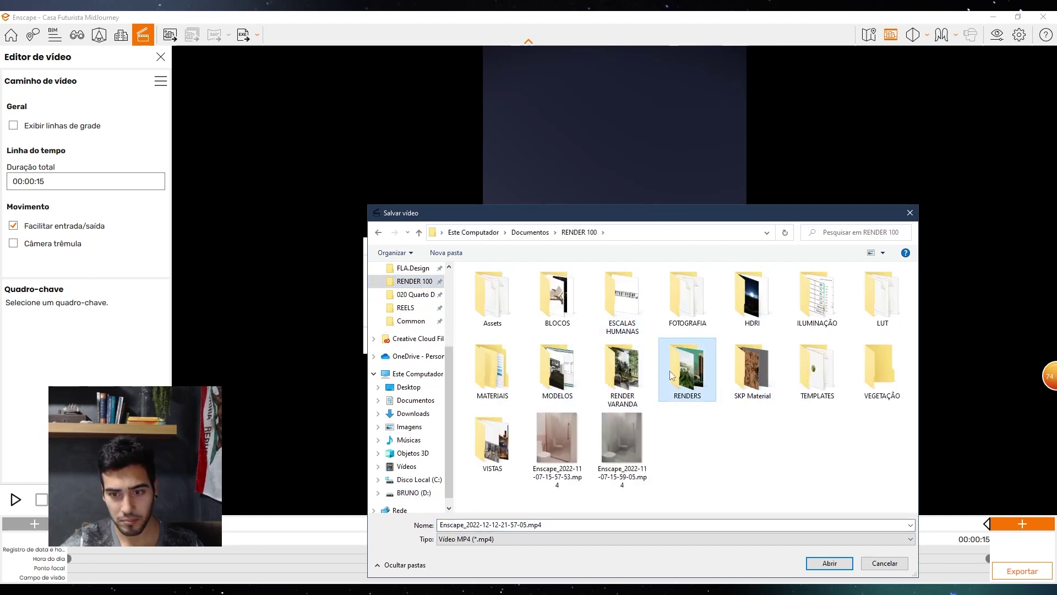
double_click(669, 372)
double_click(521, 524)
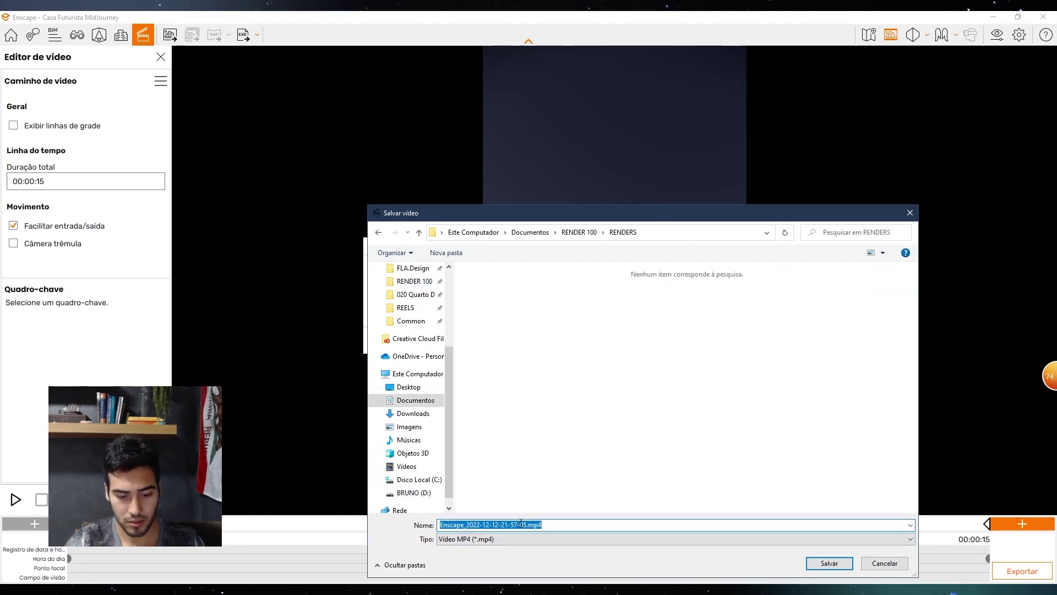
text(,lDj)
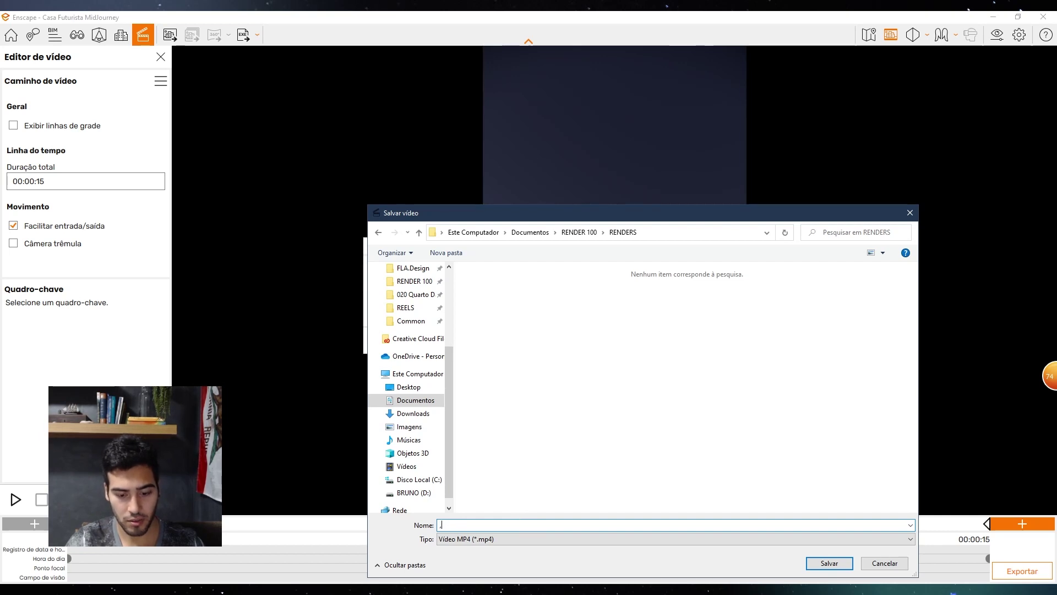
key(BackSpace)
text(MidJor)
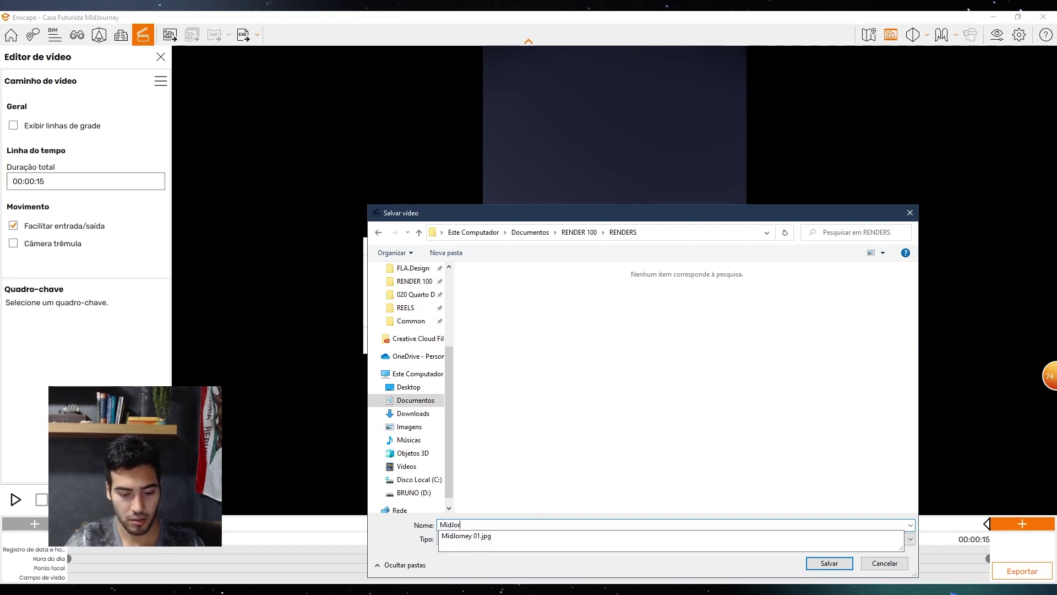
text(neu)
key(BackSpace)
text(y )
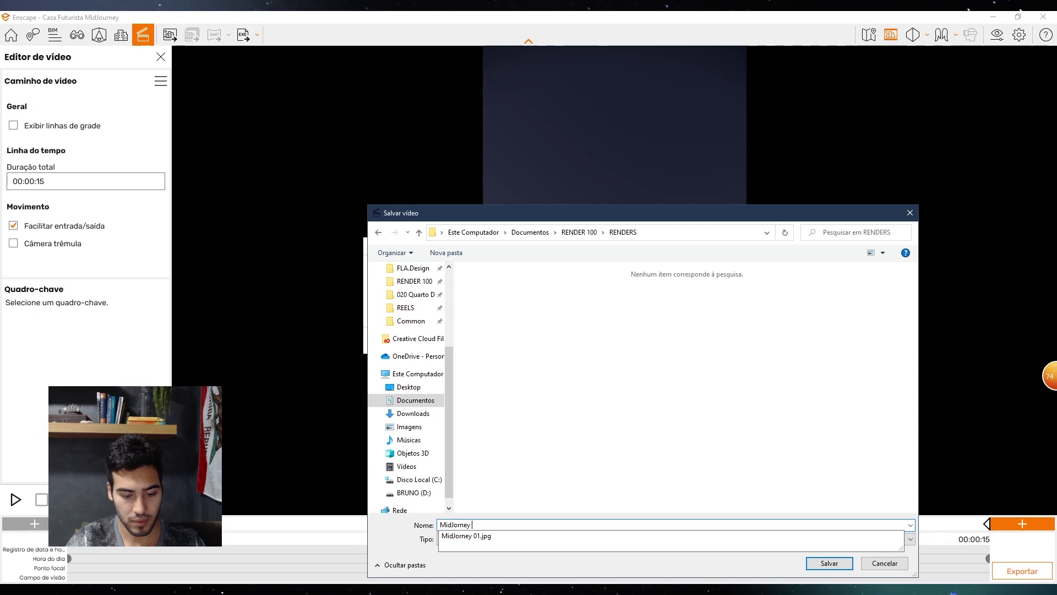
text(Animação)
key(Return)
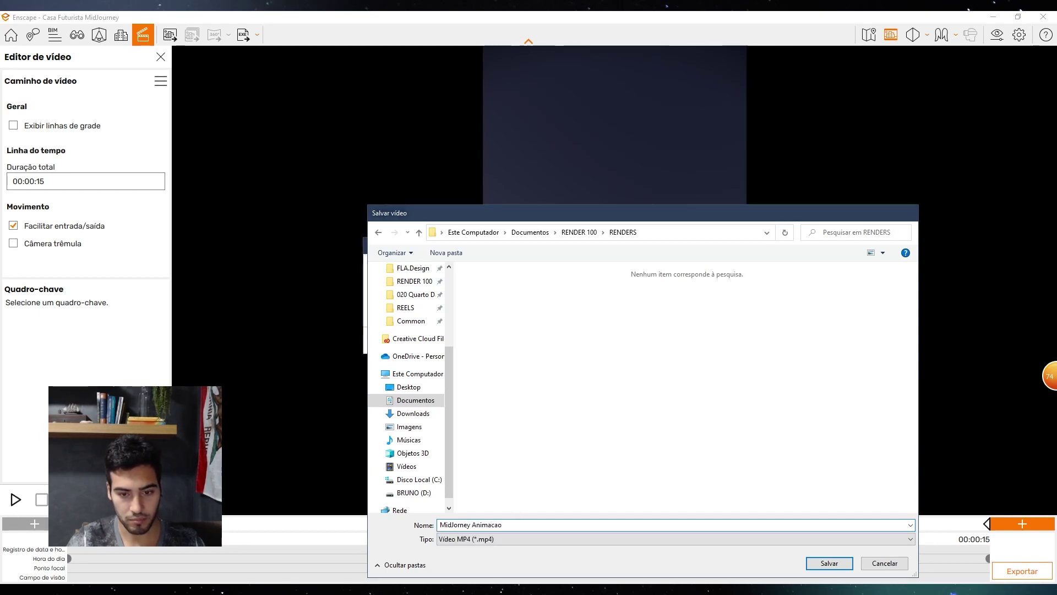